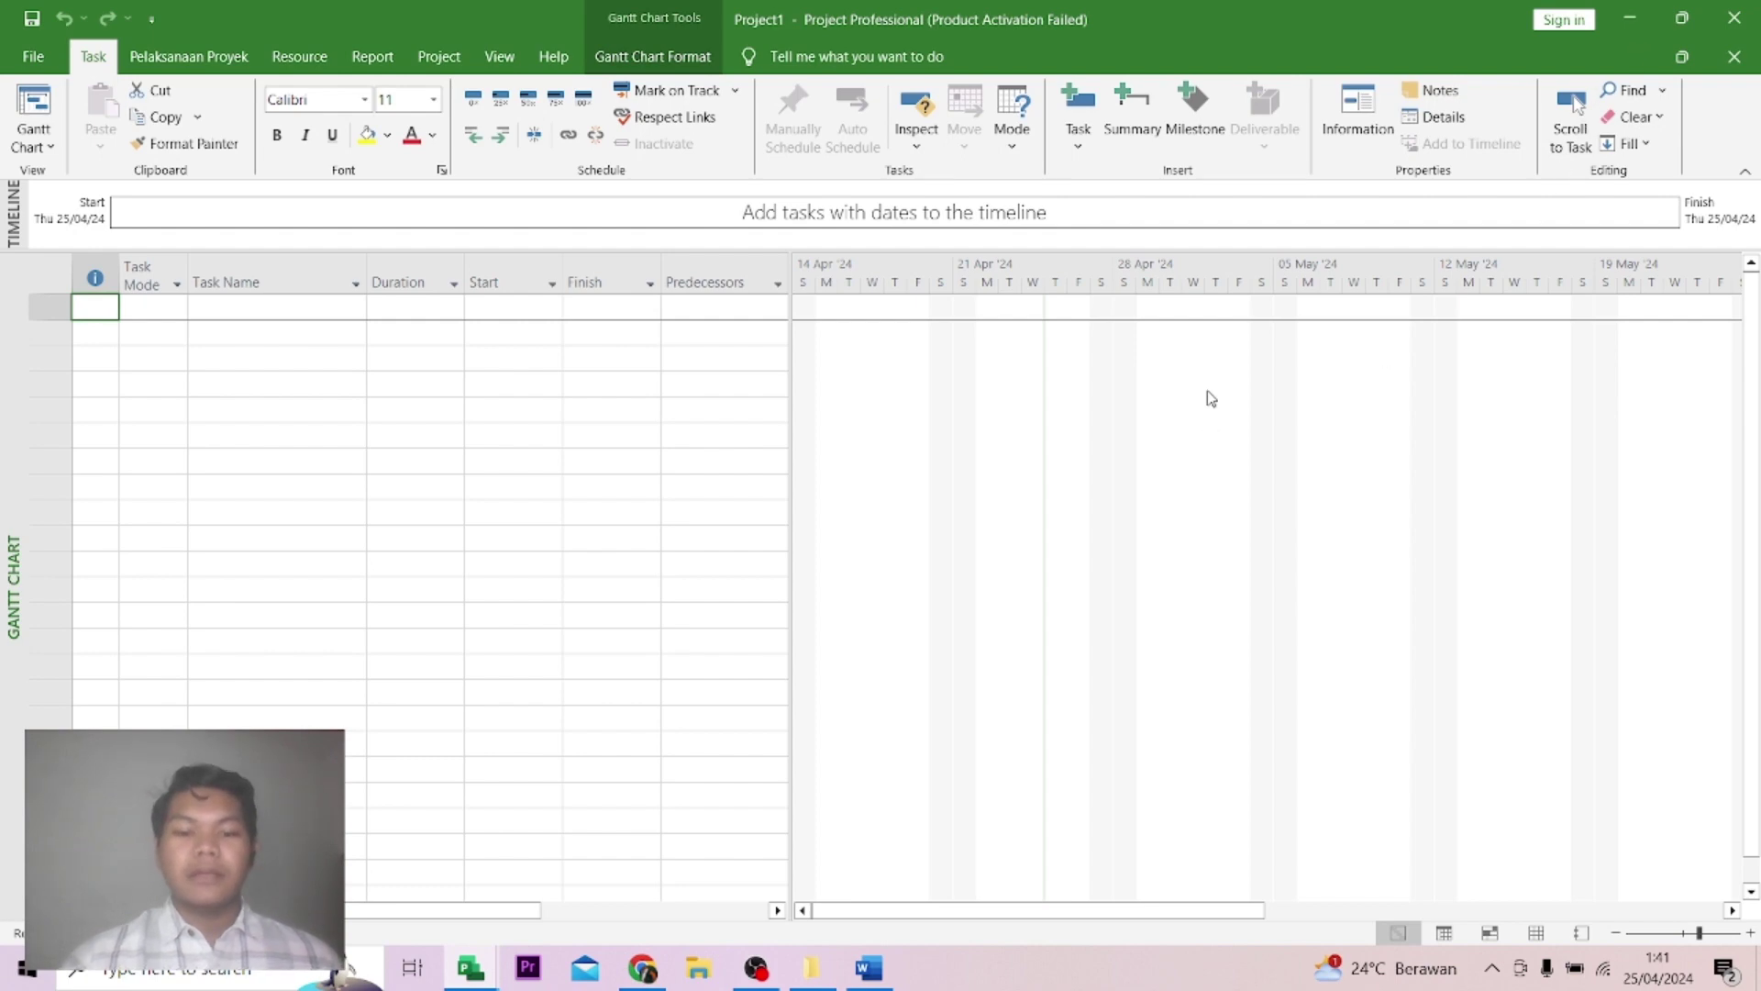
Switch to Chrome and read the Classroom assignment notes and the project conditions in UAS APK MS PROJECT D3.pdf.
click(642, 965)
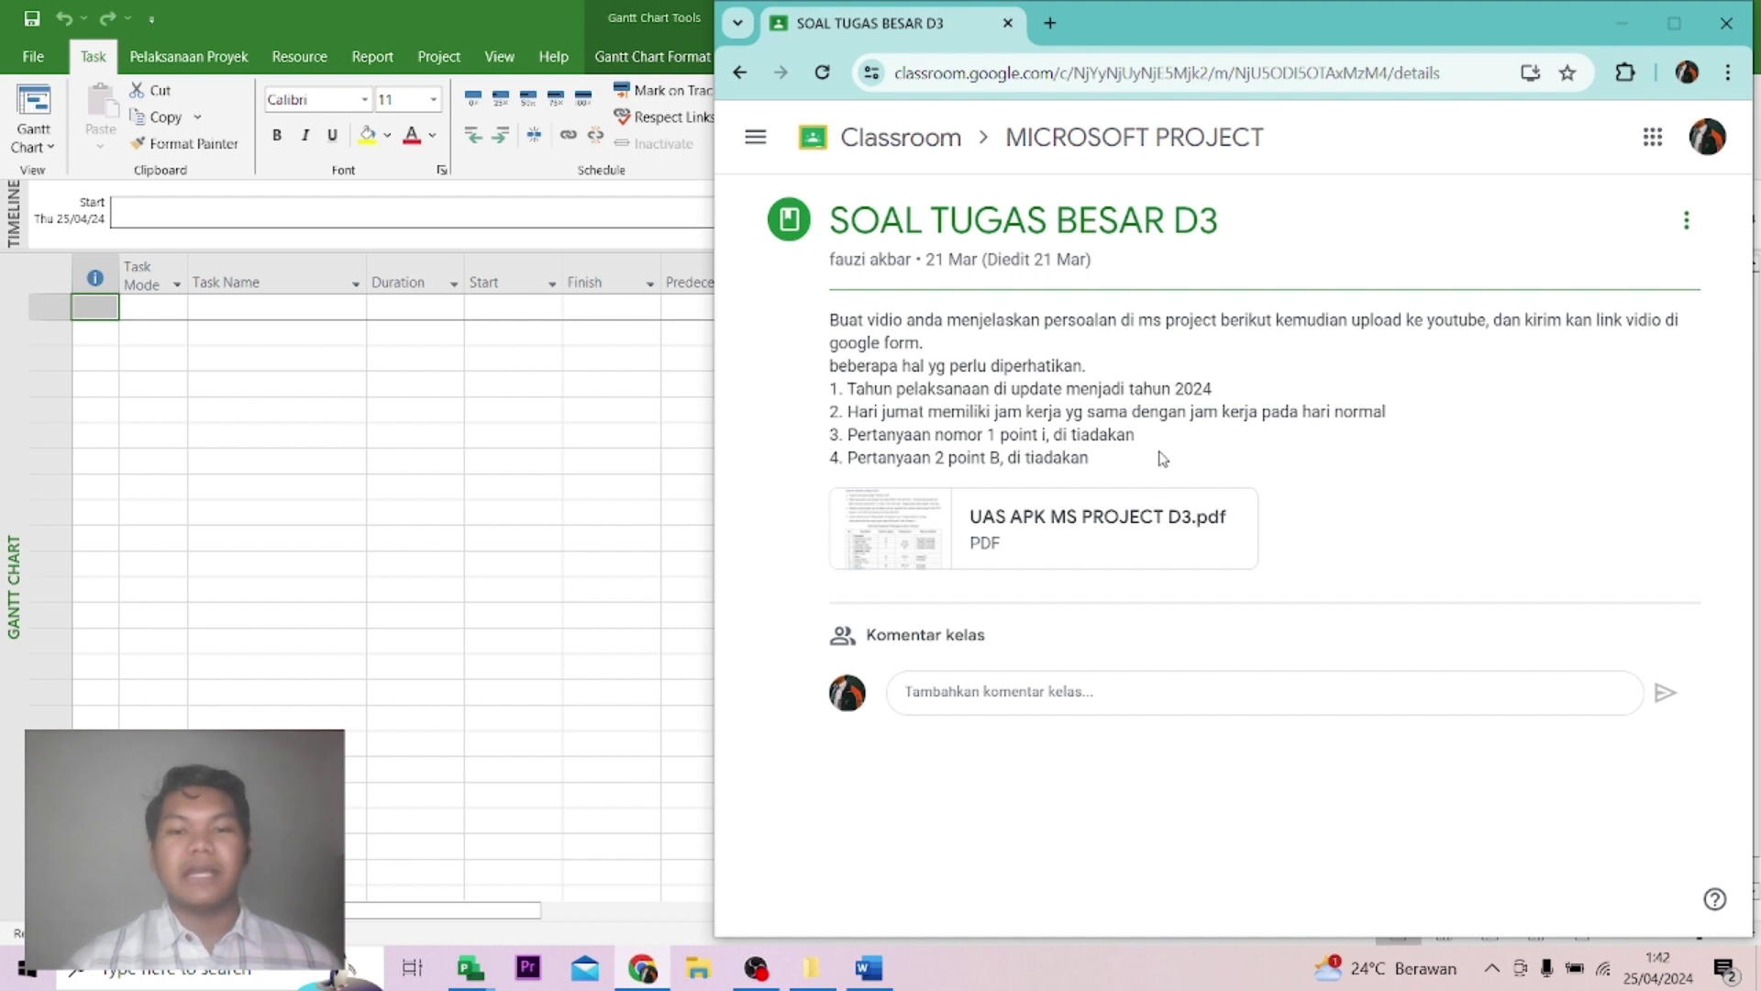
click(1052, 528)
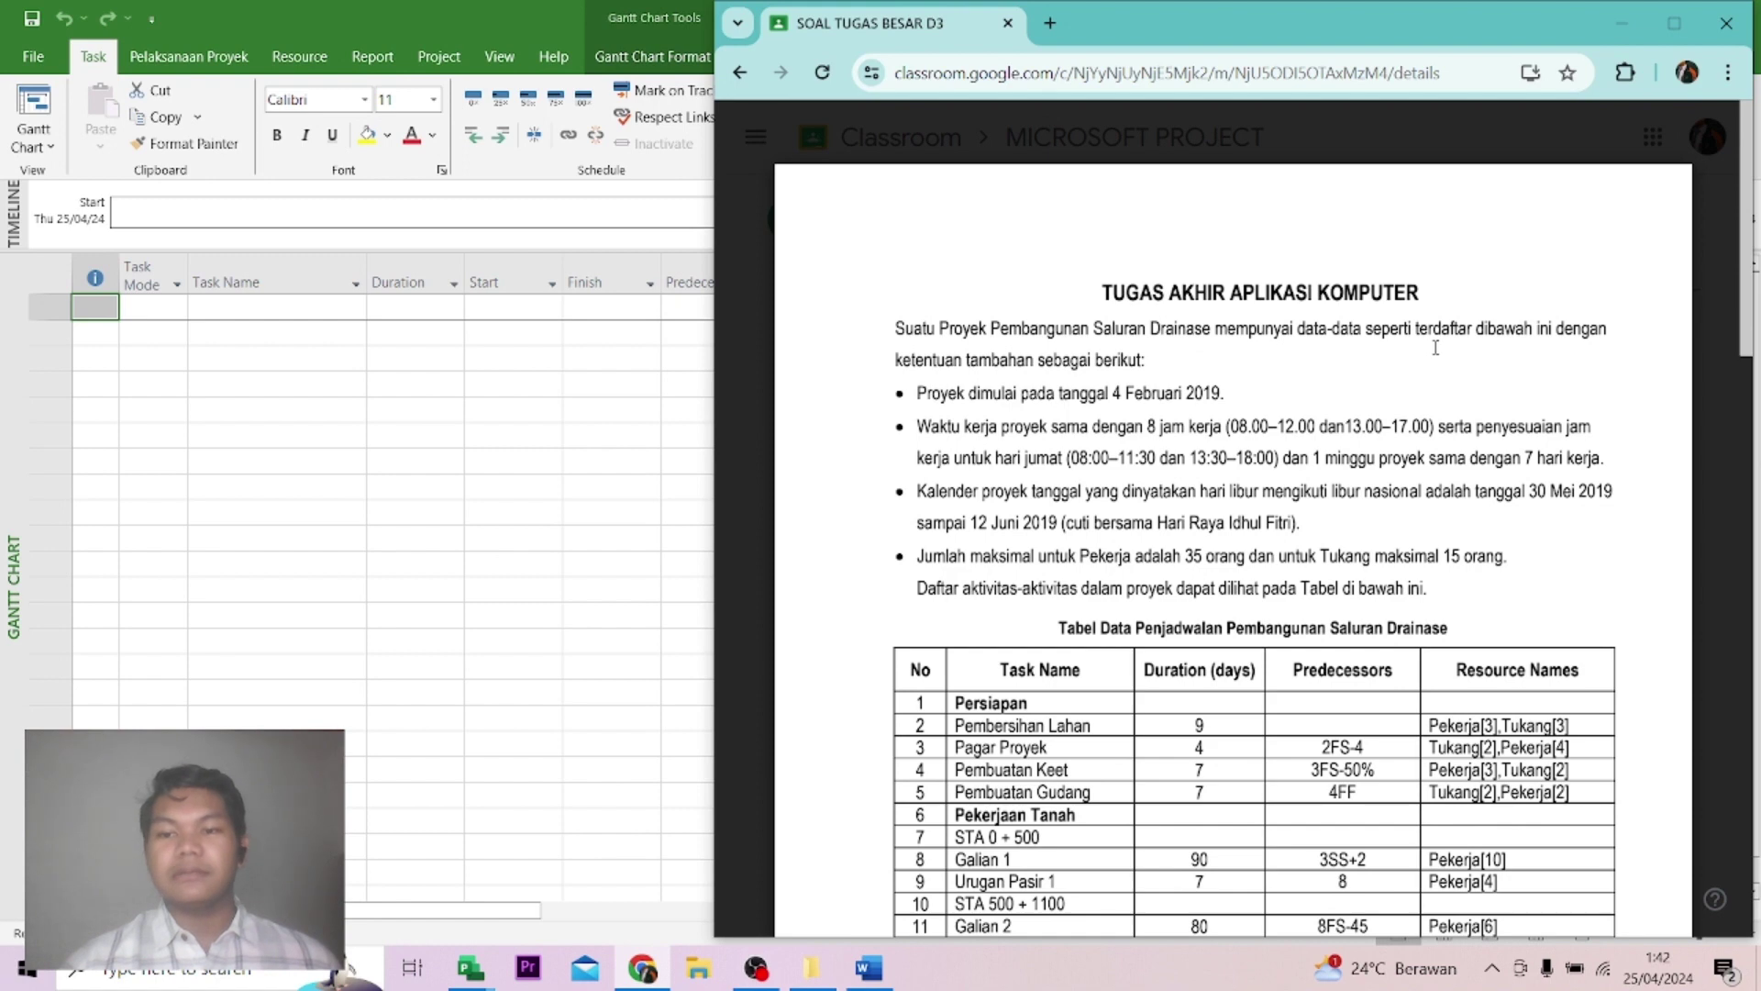
mouse_move(1565, 382)
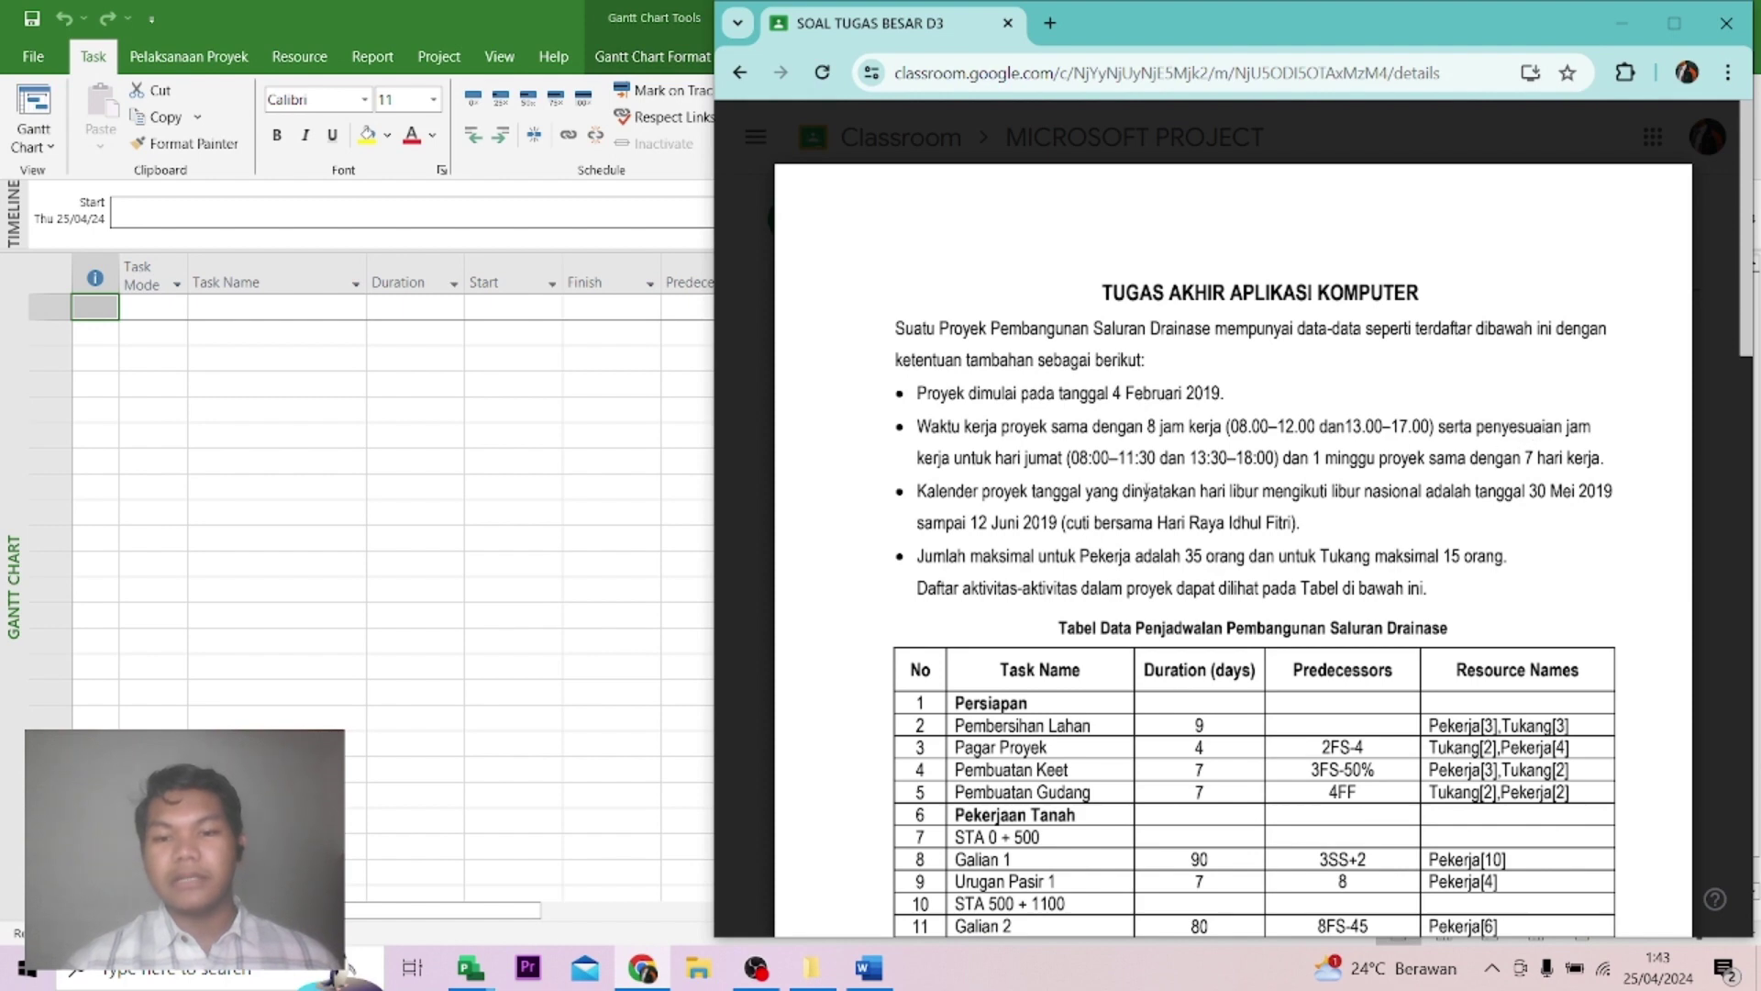
click(752, 130)
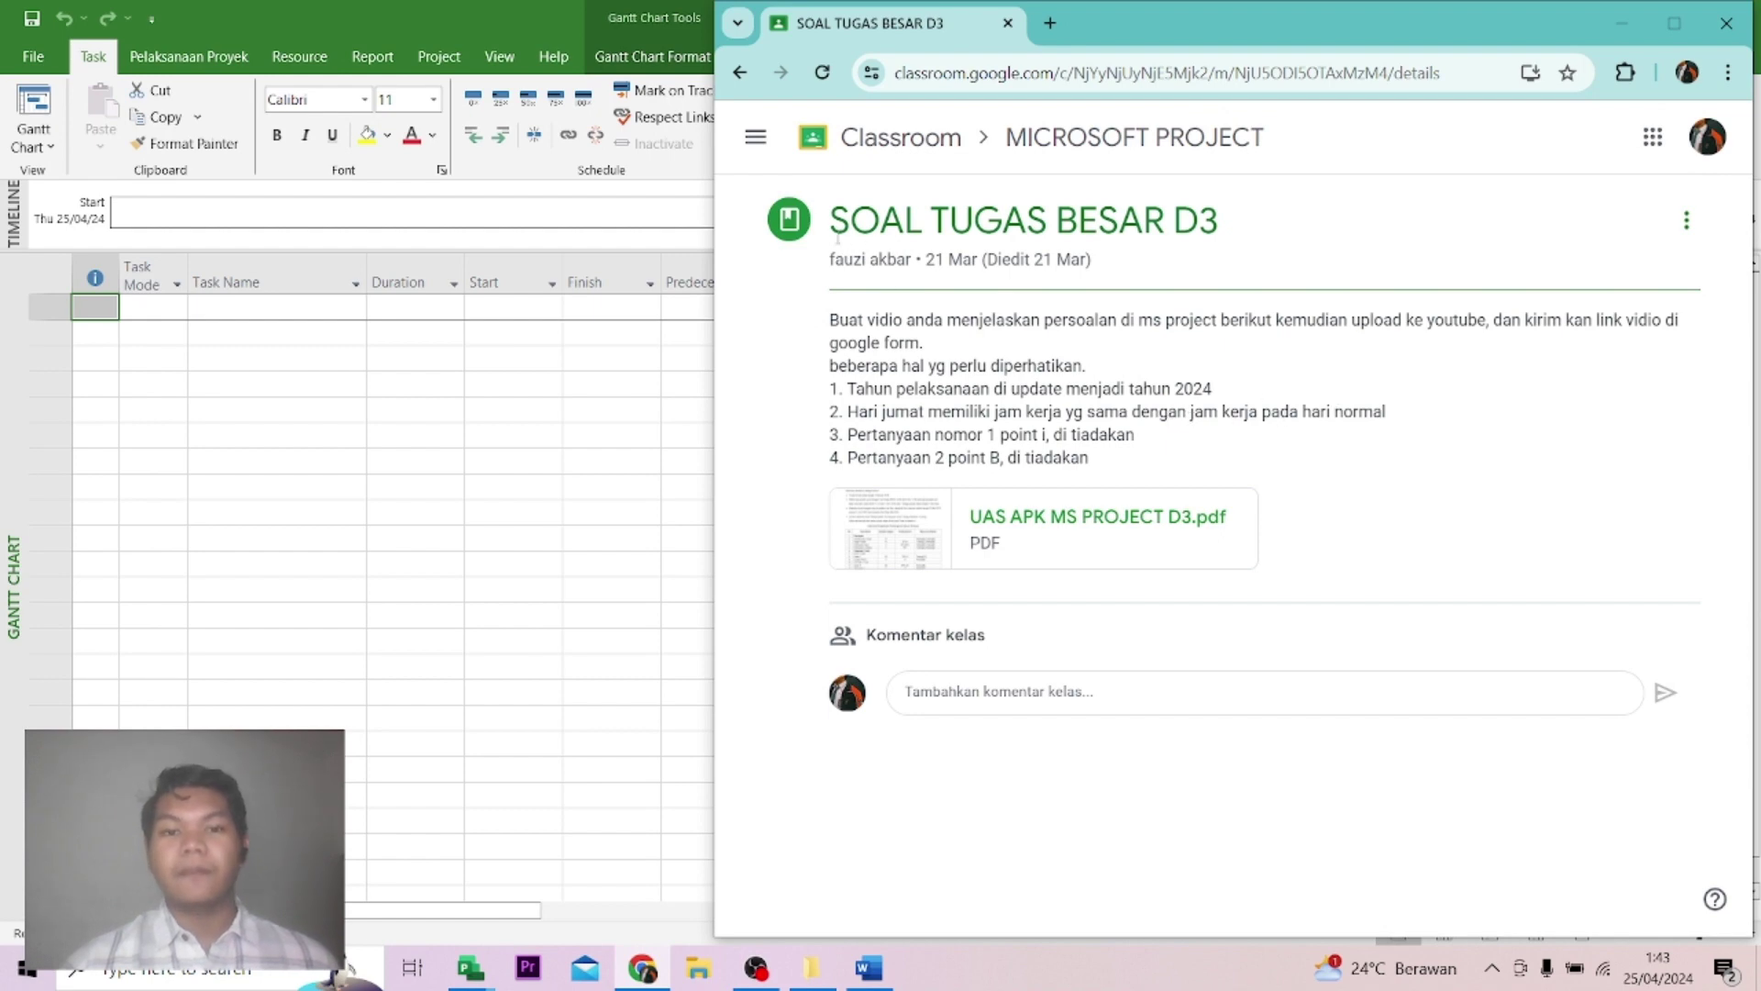
click(986, 518)
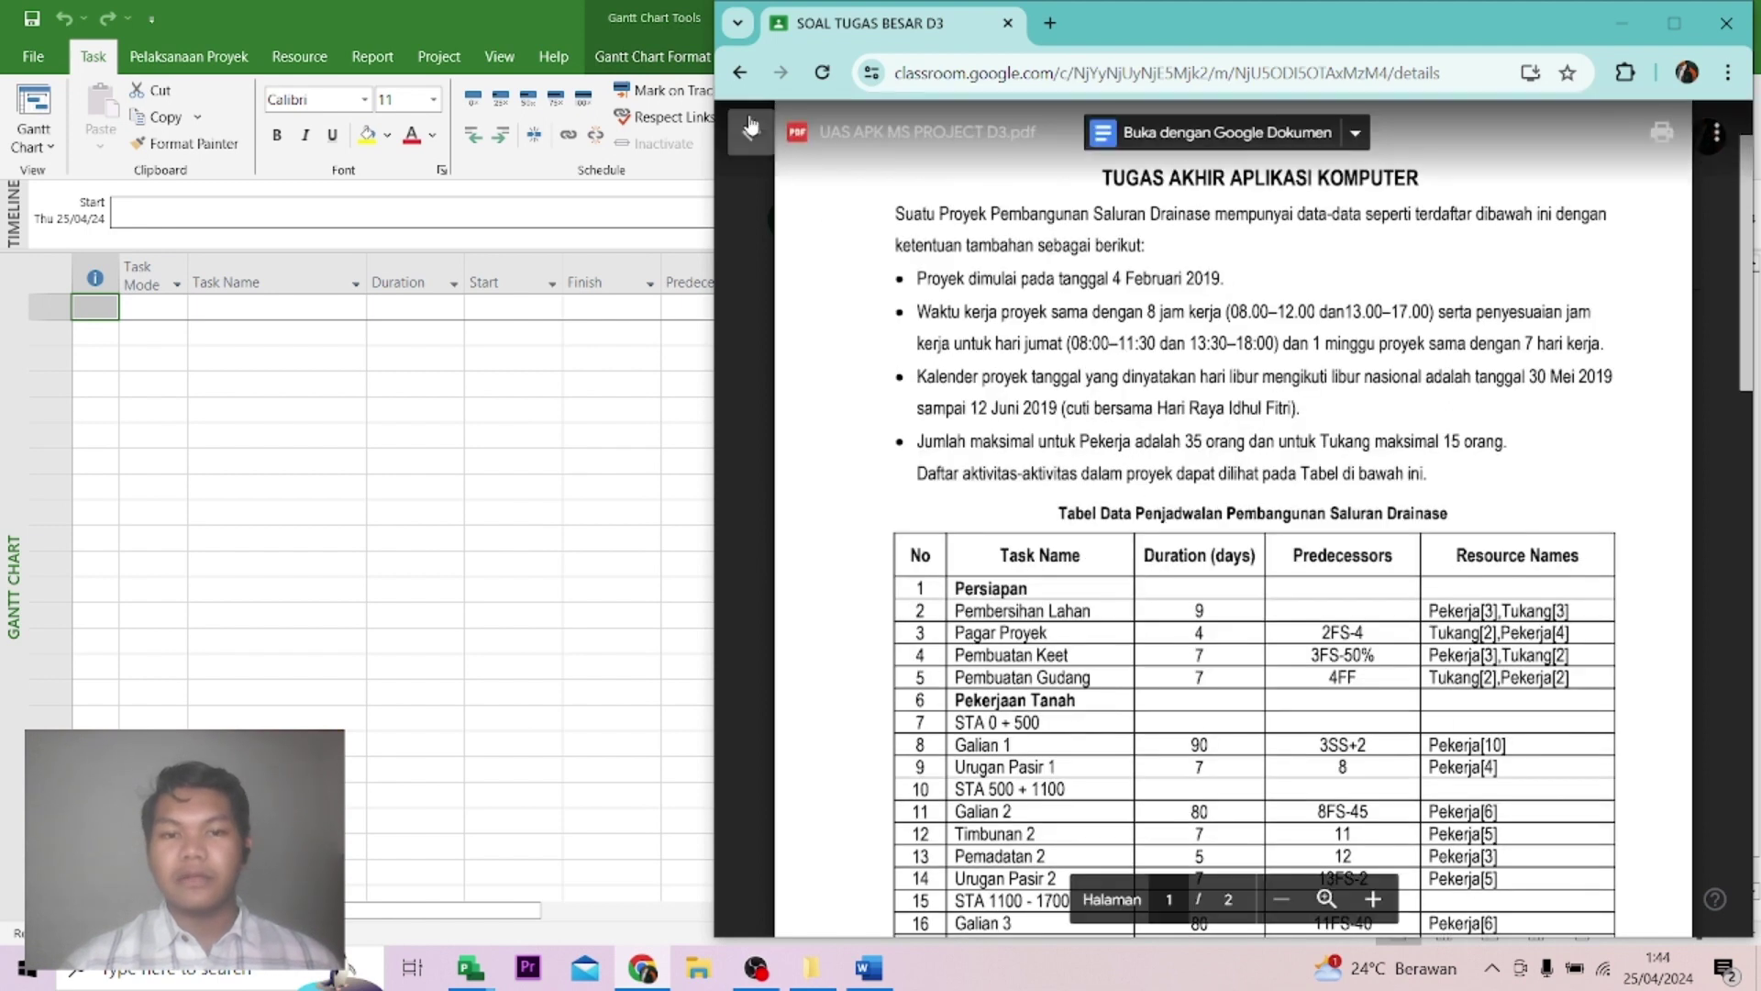
click(752, 133)
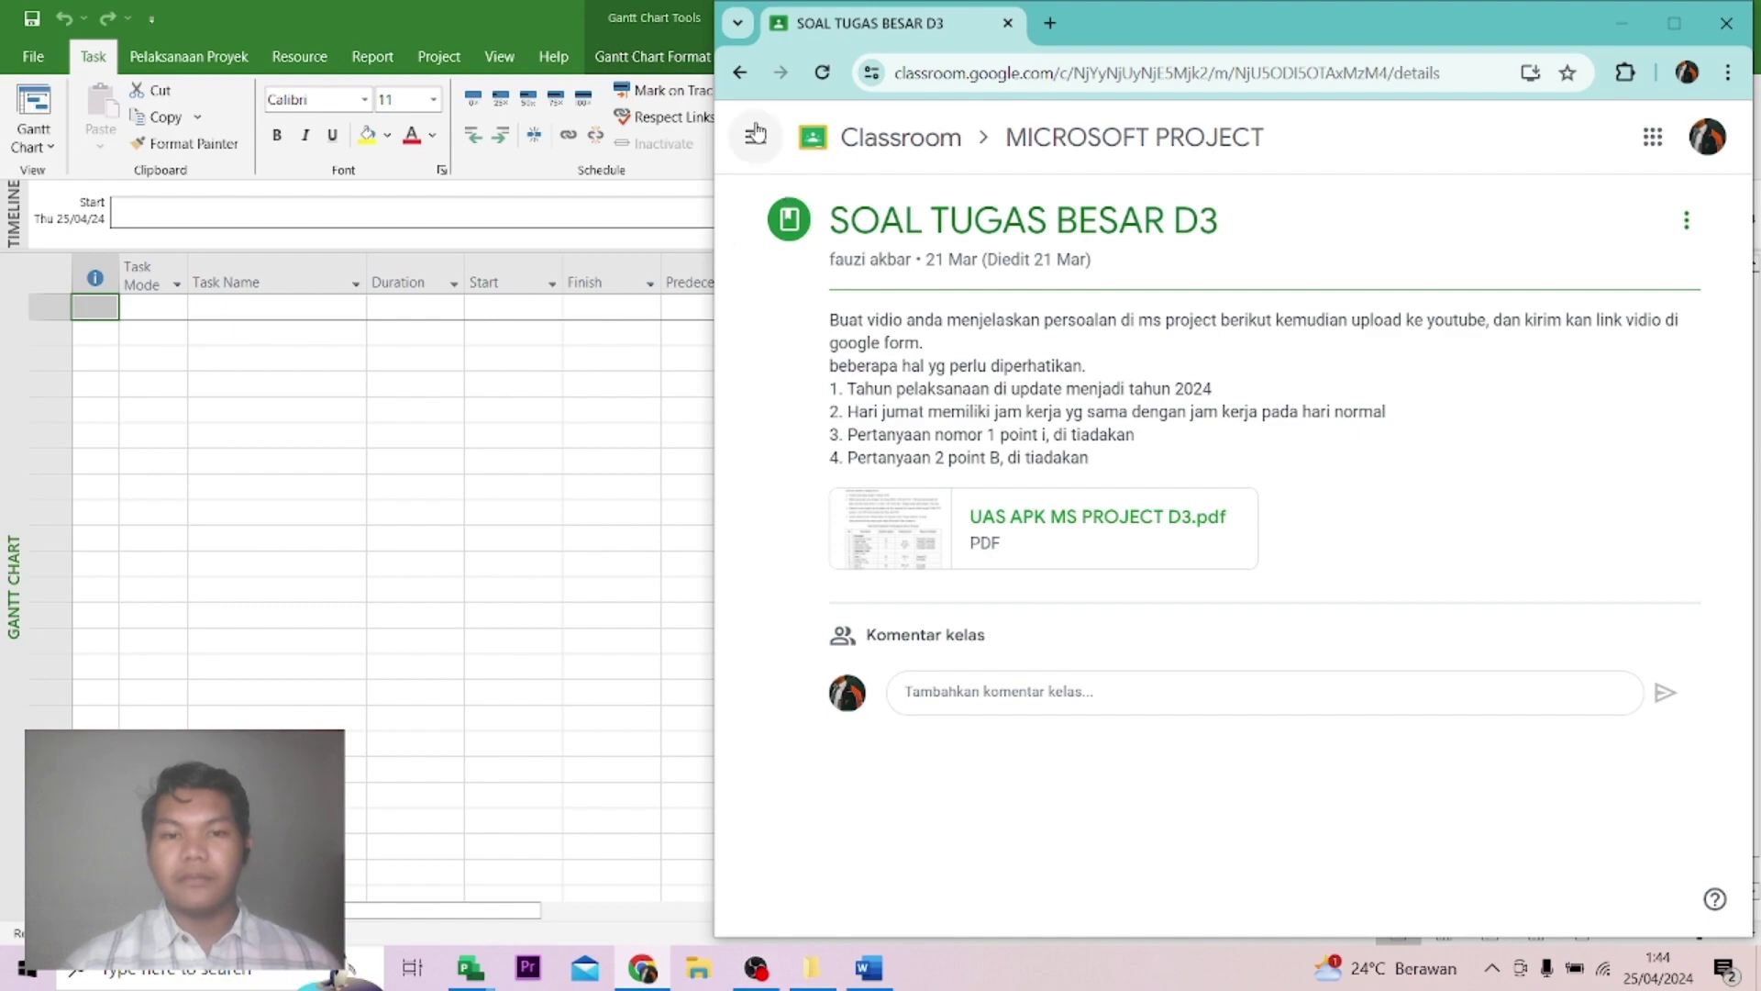
Reopen the assignment PDF and review its question list, highlighting the dropped questions 1i and 2b.
click(996, 514)
scroll(998, 511, down, 15)
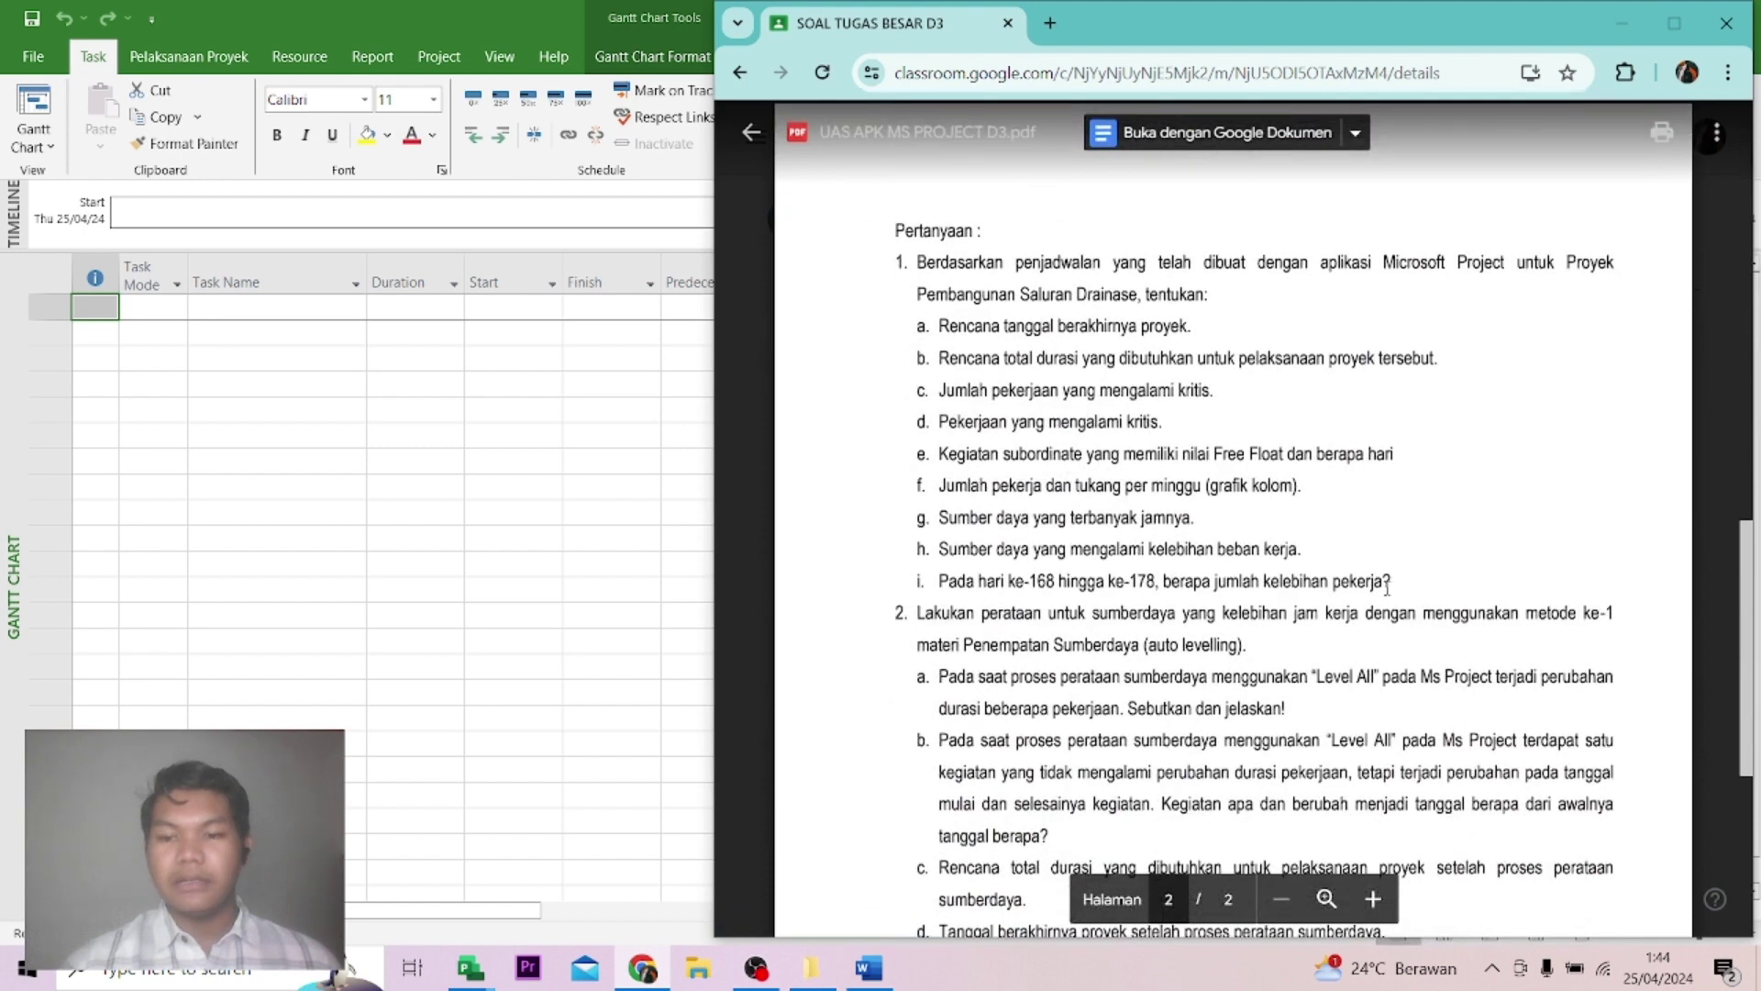
drag(1390, 587, 969, 591)
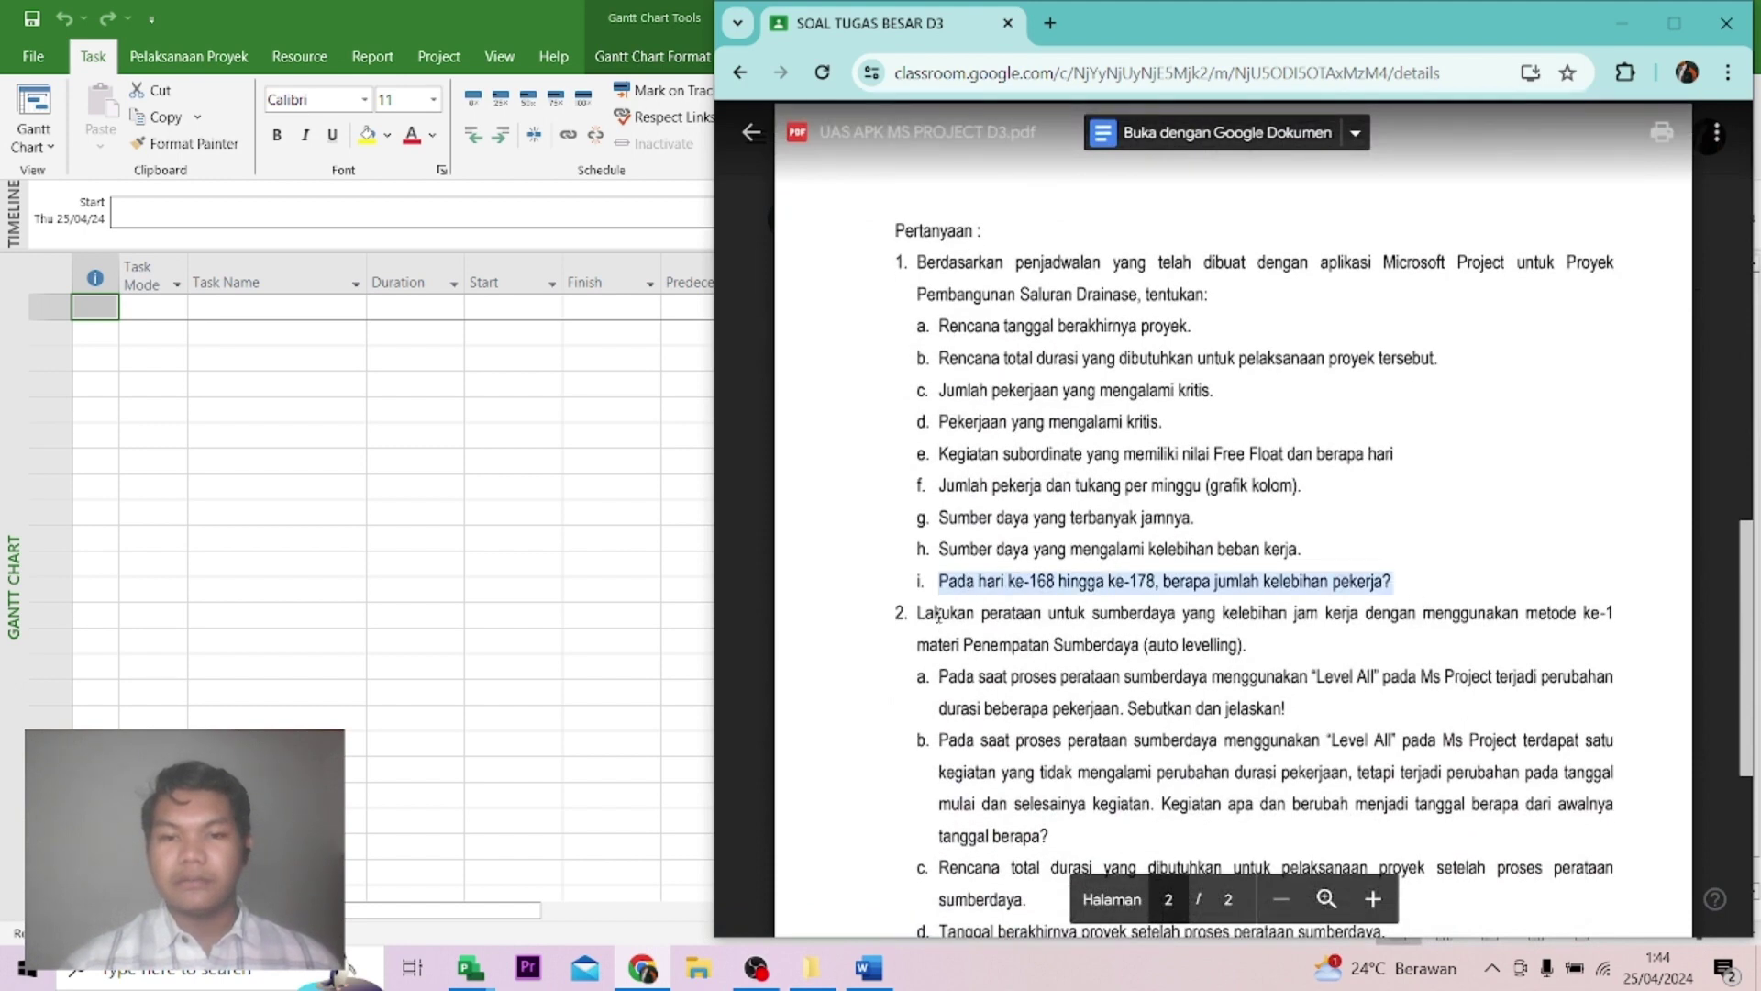
scroll(963, 600, down, 1)
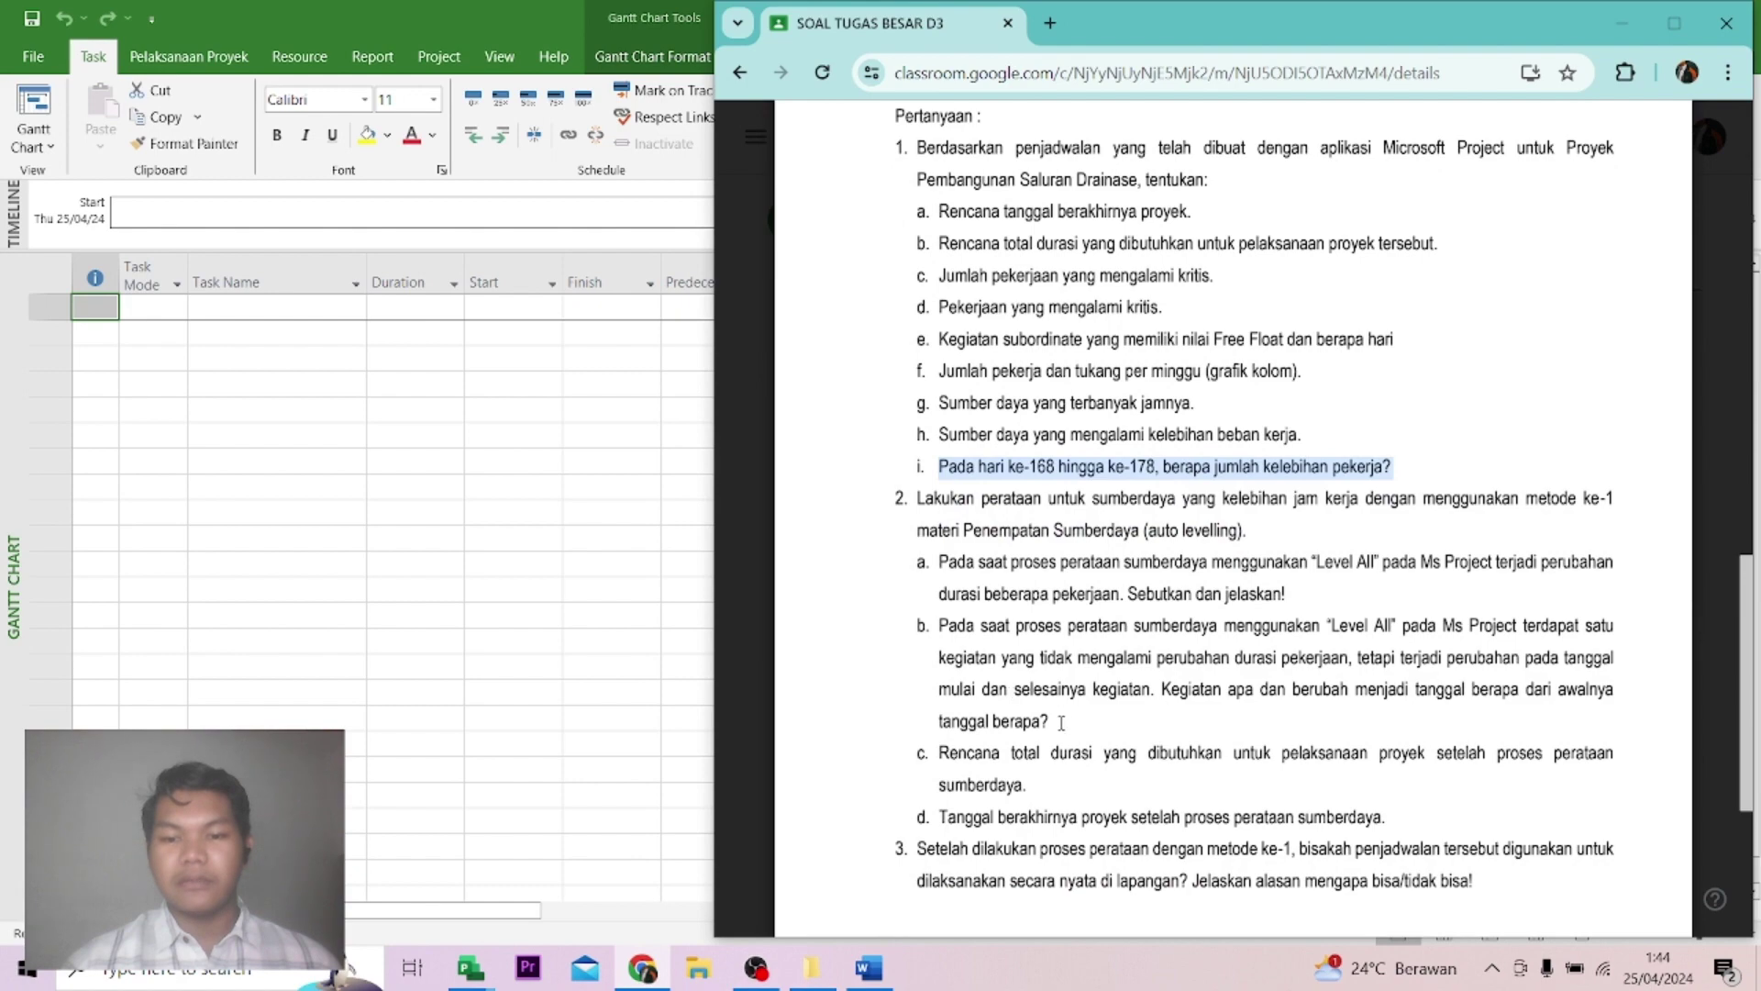
drag(1055, 721, 936, 625)
scroll(1021, 337, up, 2)
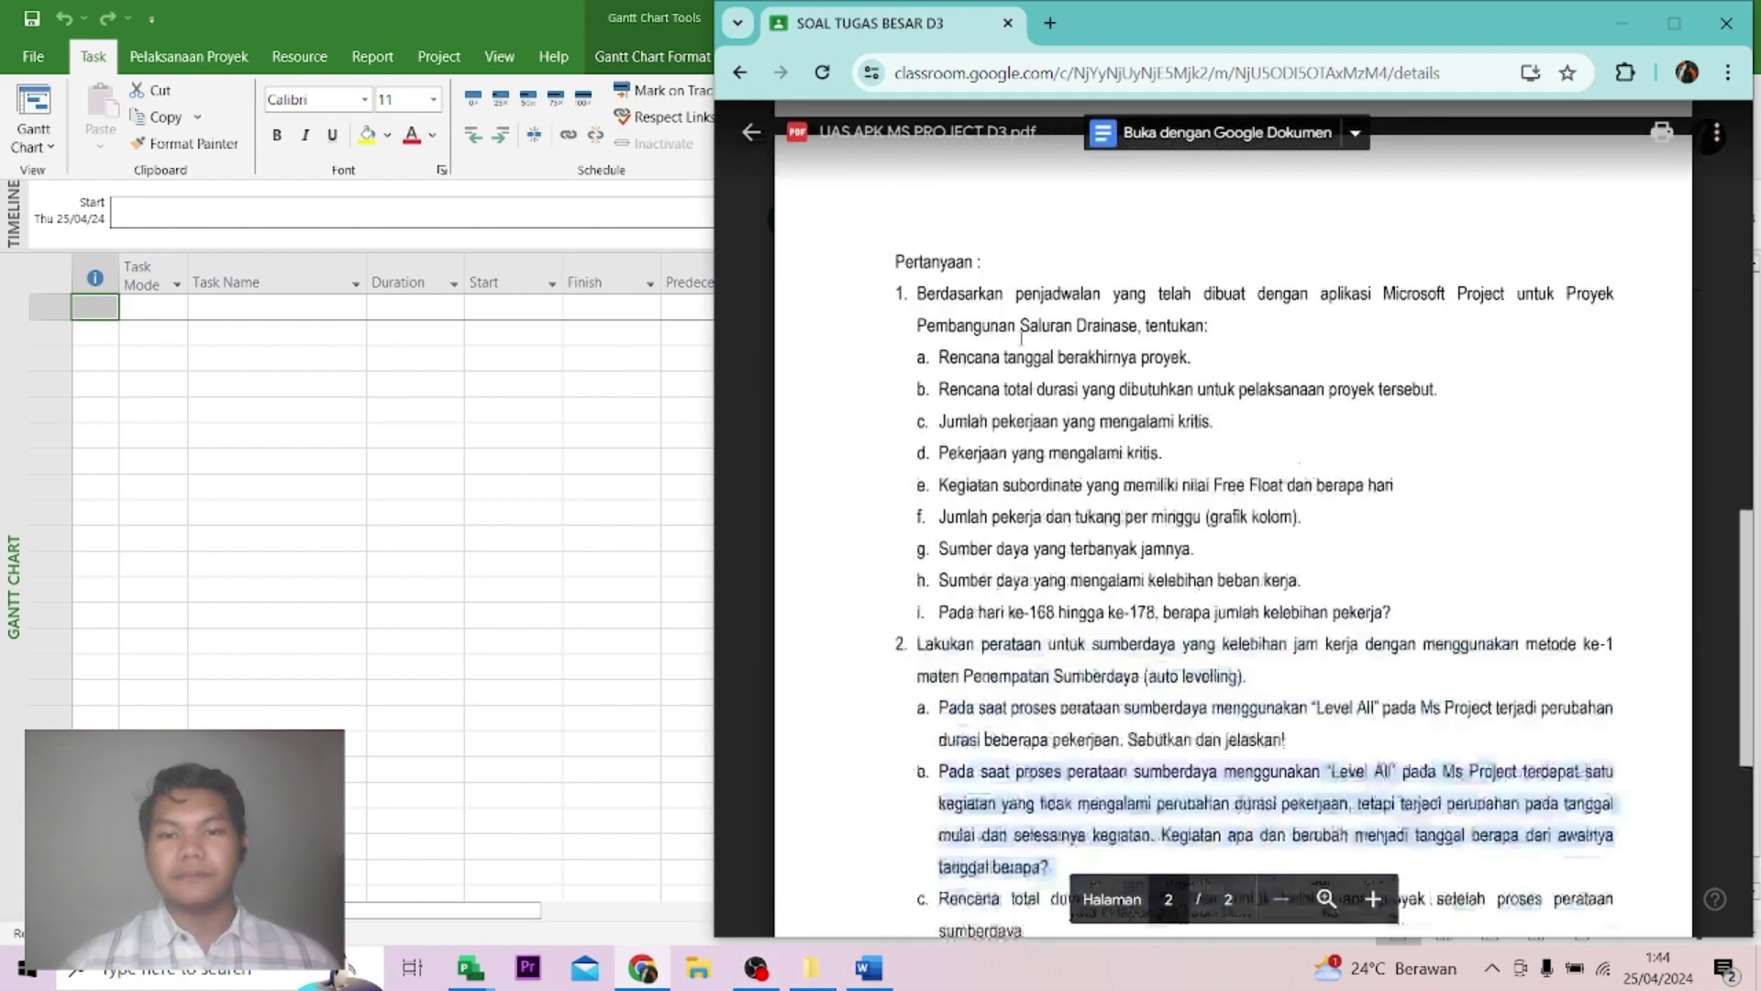
scroll(1021, 336, up, 10)
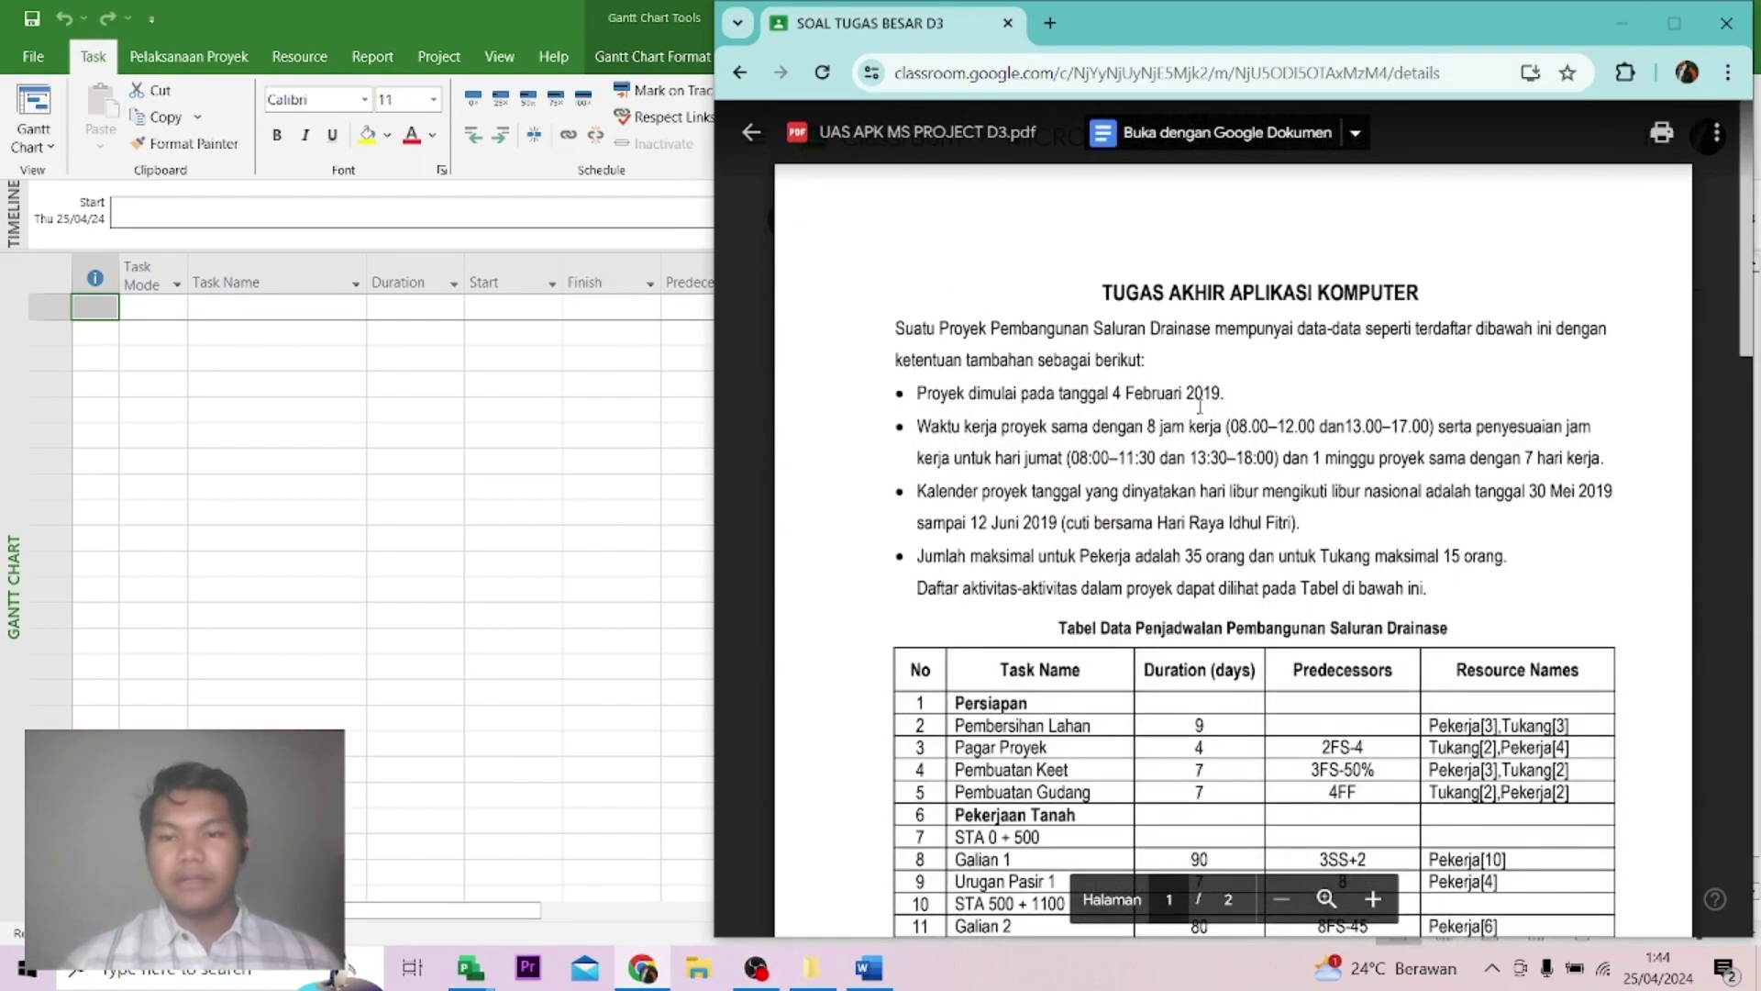
Switch to Microsoft Project and view the finished schedule with the worker graph before levelling.
click(502, 437)
click(502, 438)
click(601, 357)
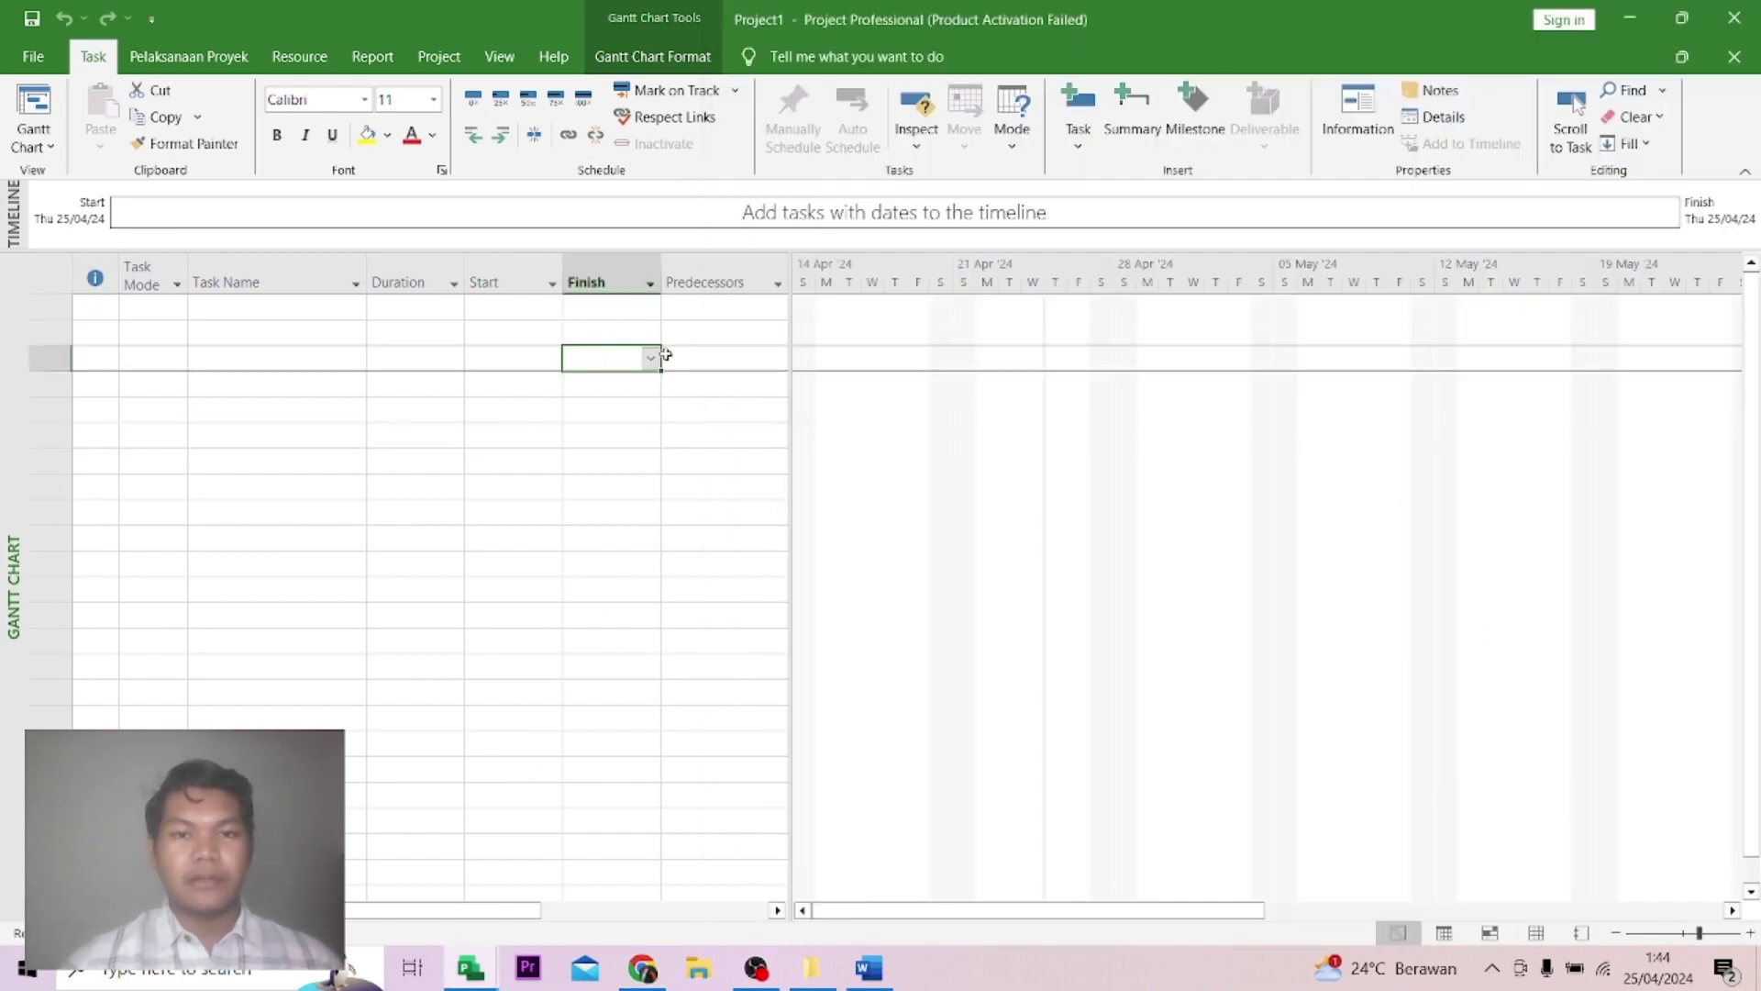
click(471, 967)
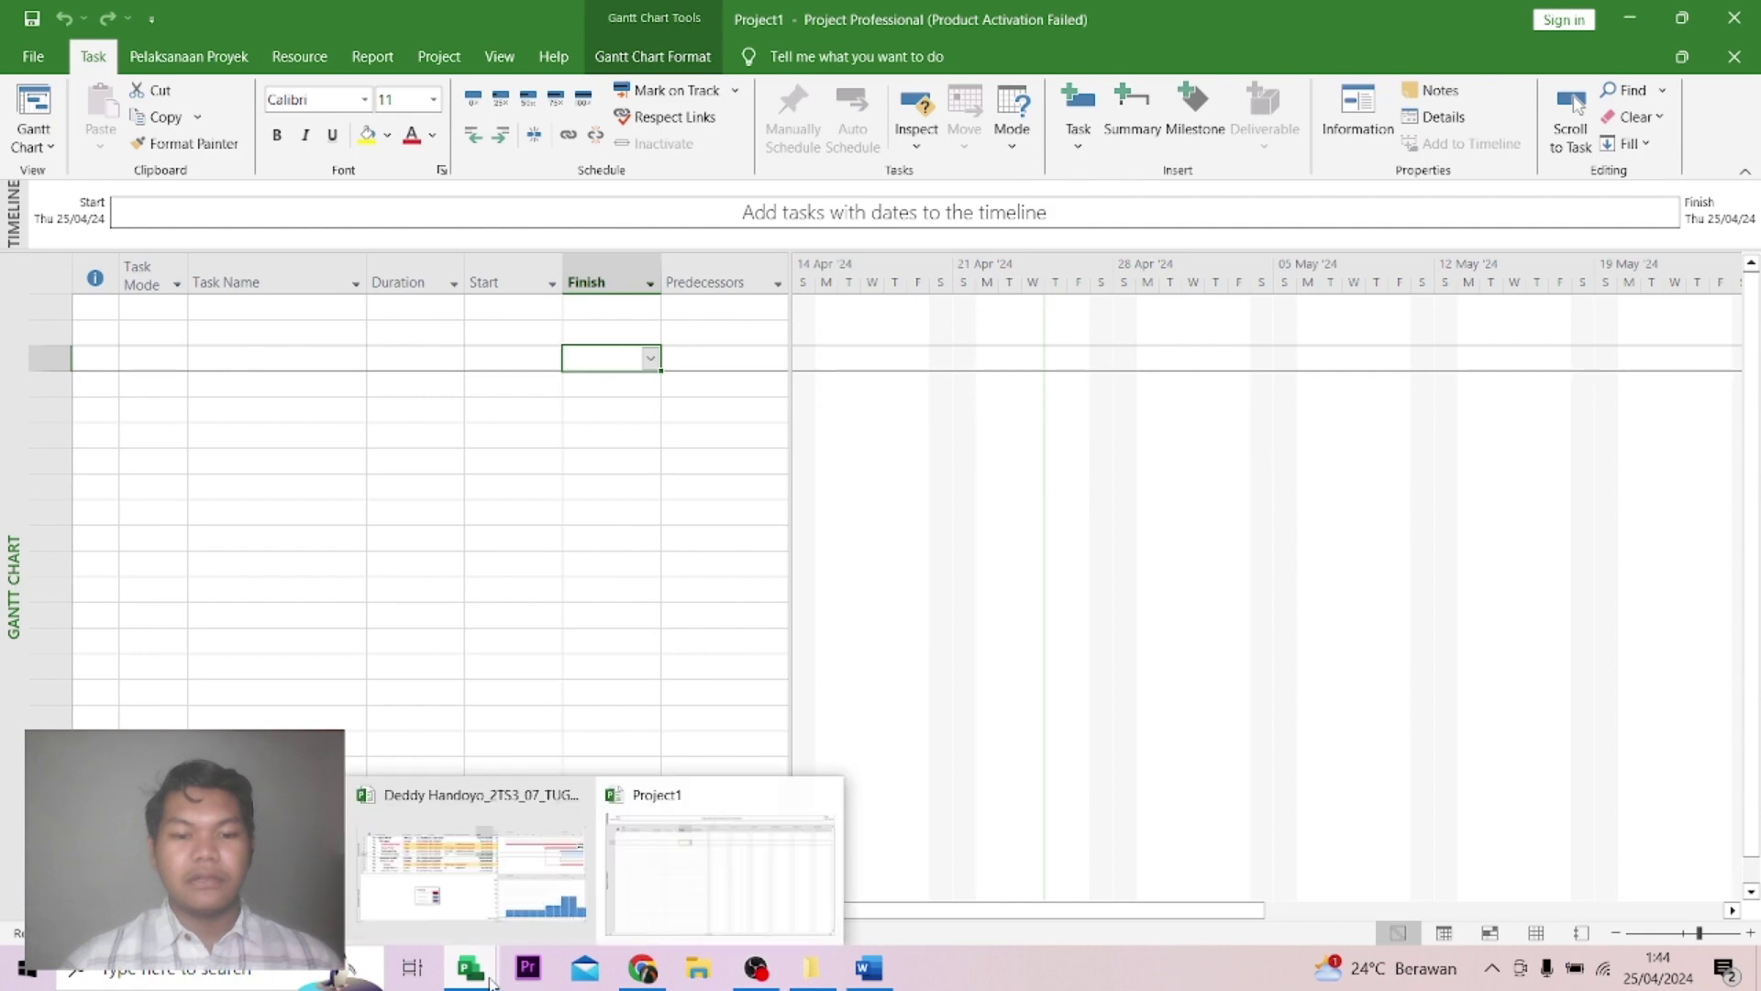
mouse_move(500, 887)
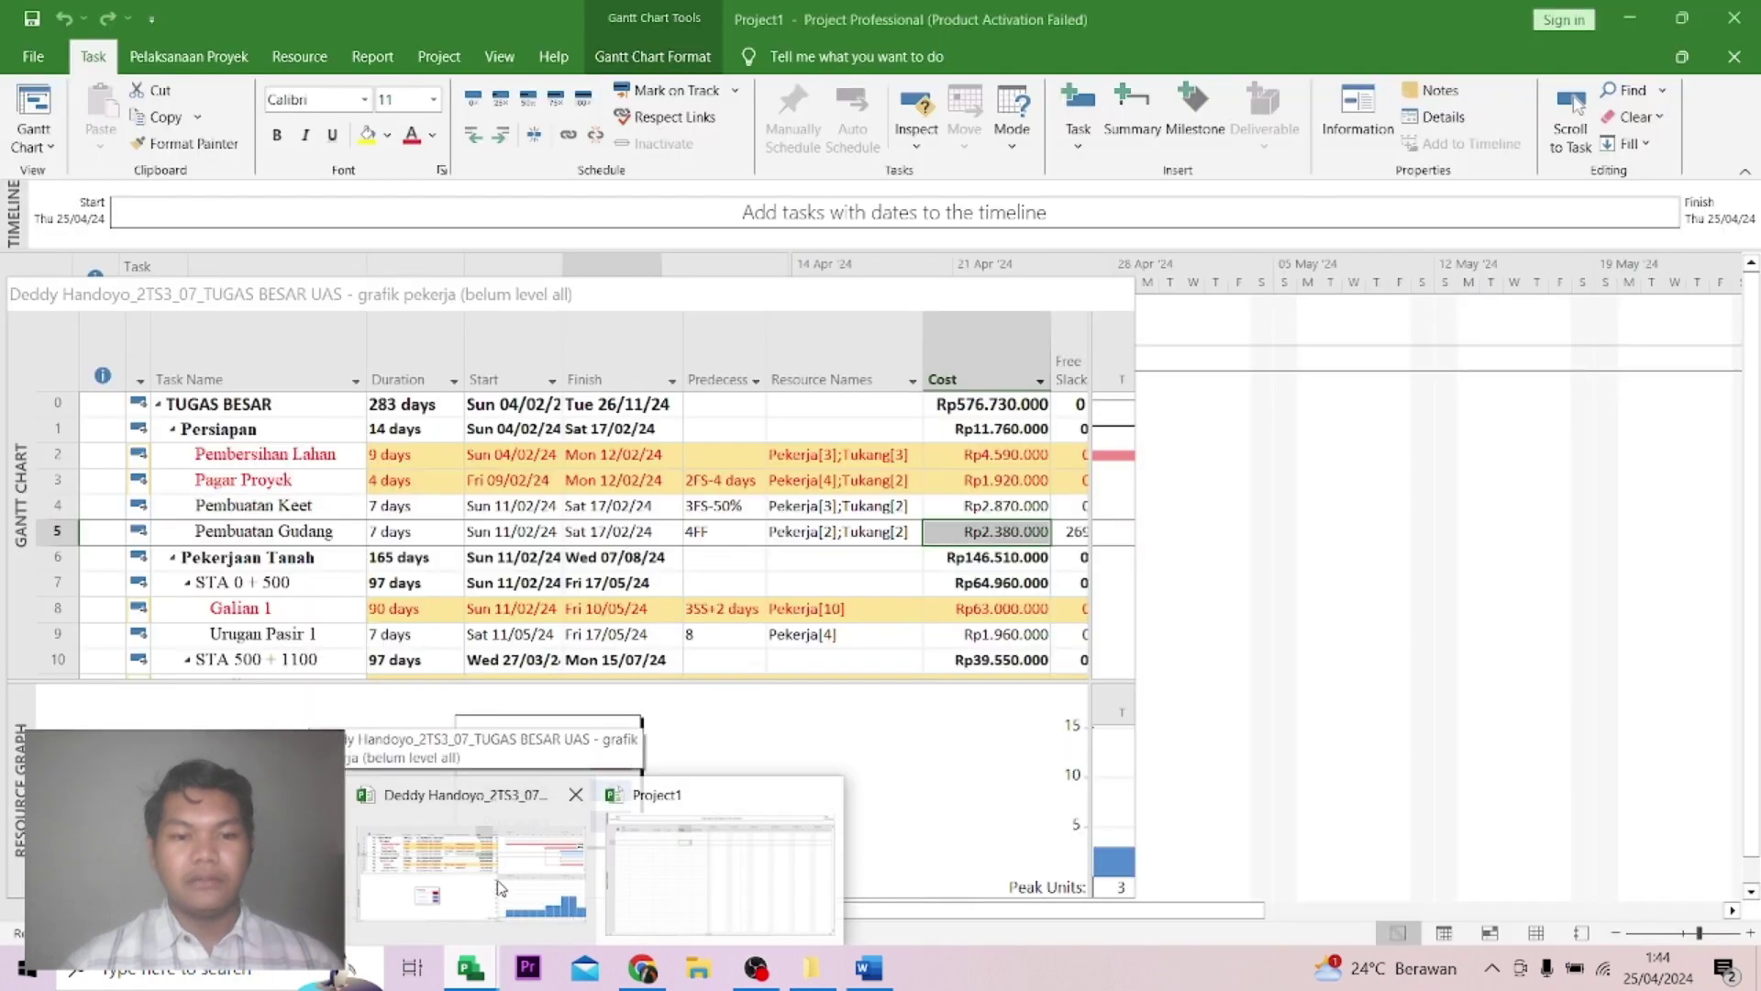
click(500, 887)
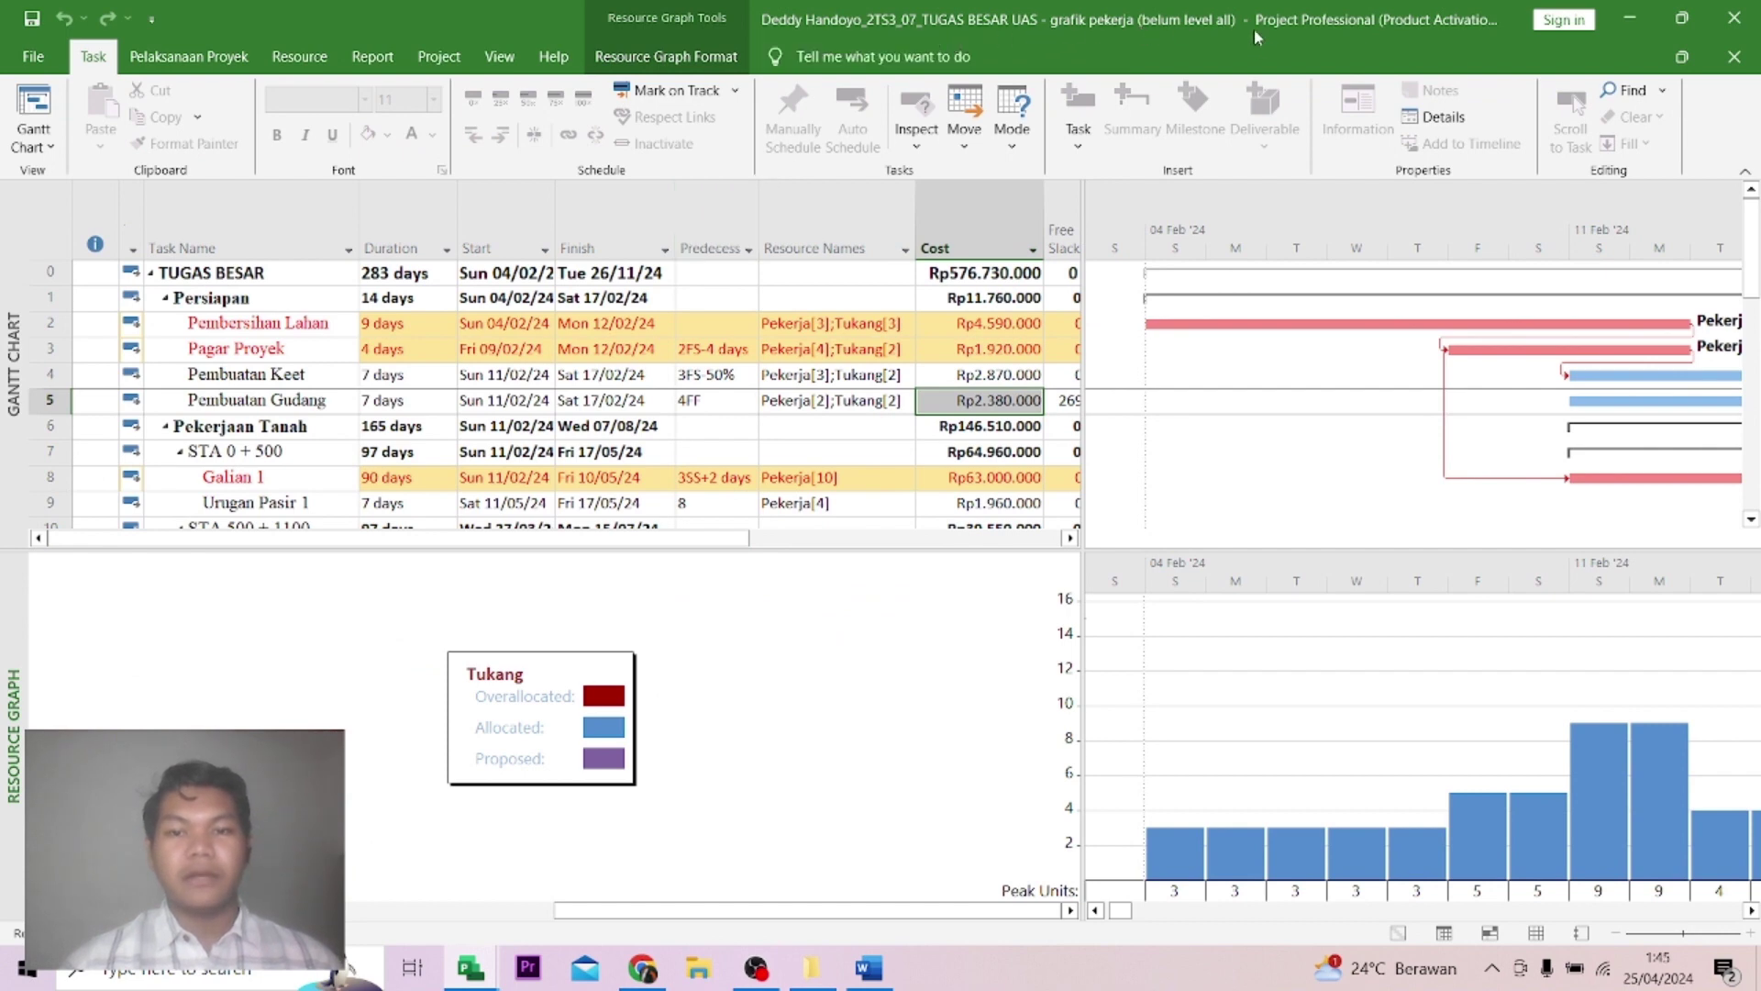
Compare the levelled schedule with the unlevelled one and its Pekerja resource graph, and return to the blank Project1.
mouse_move(471, 968)
click(470, 871)
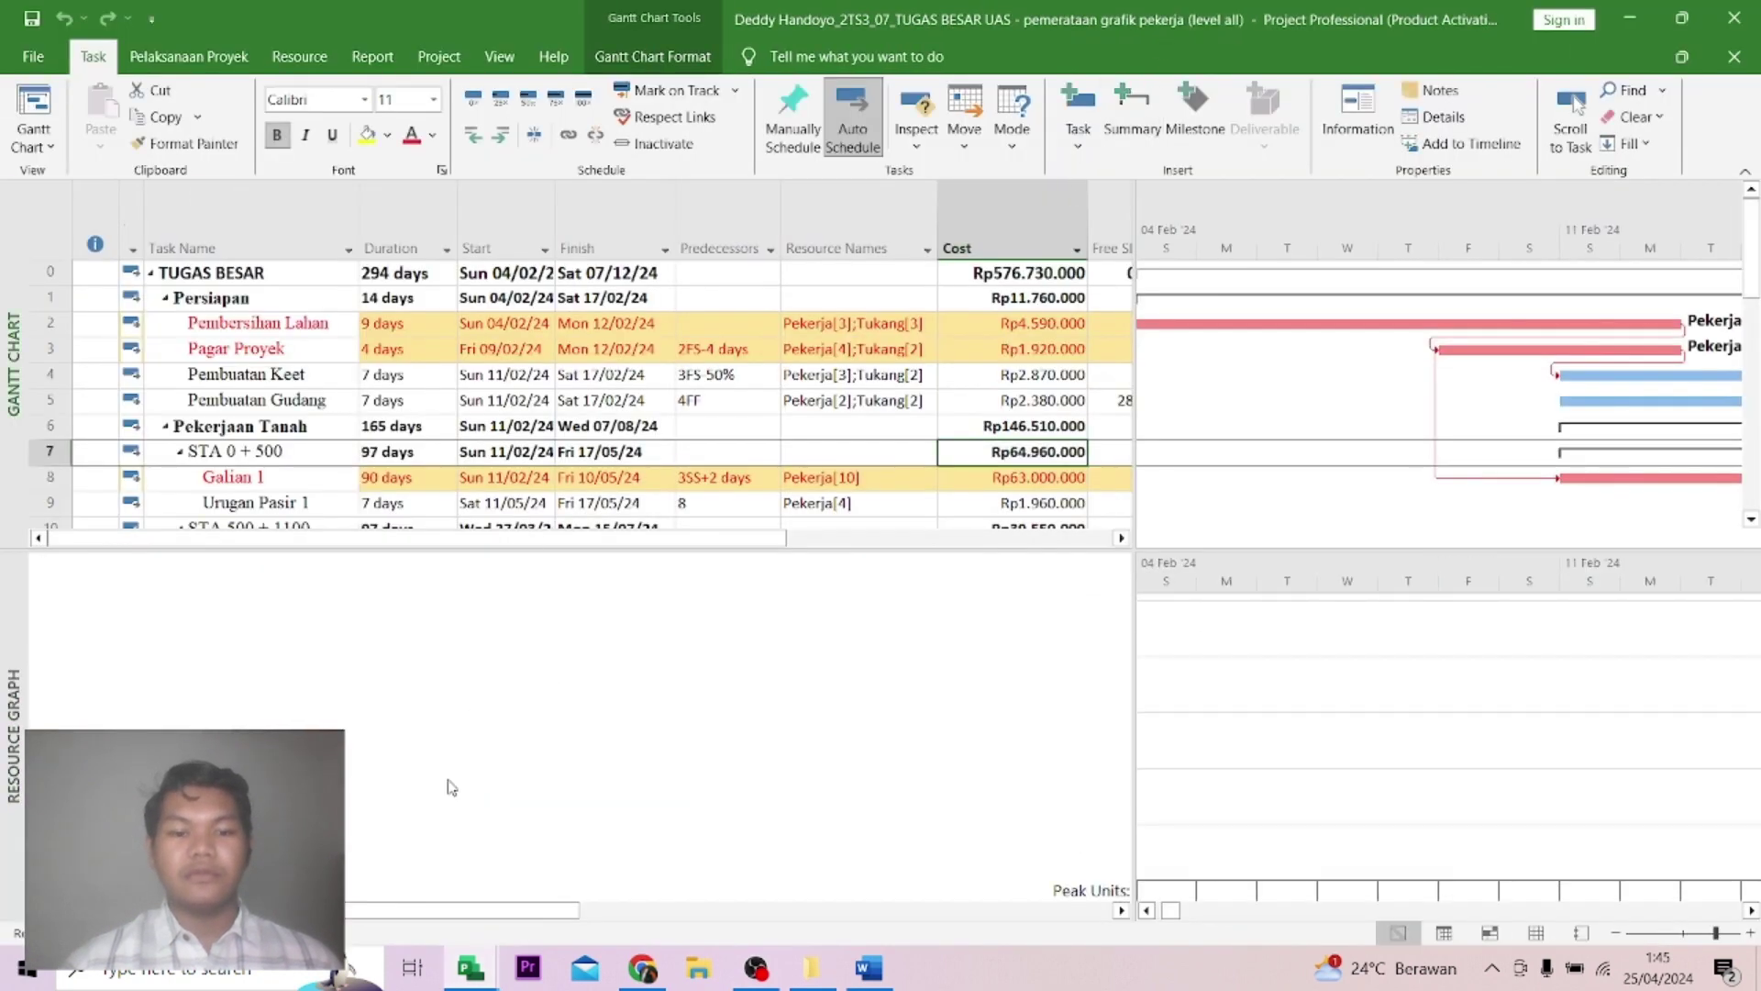
mouse_move(469, 971)
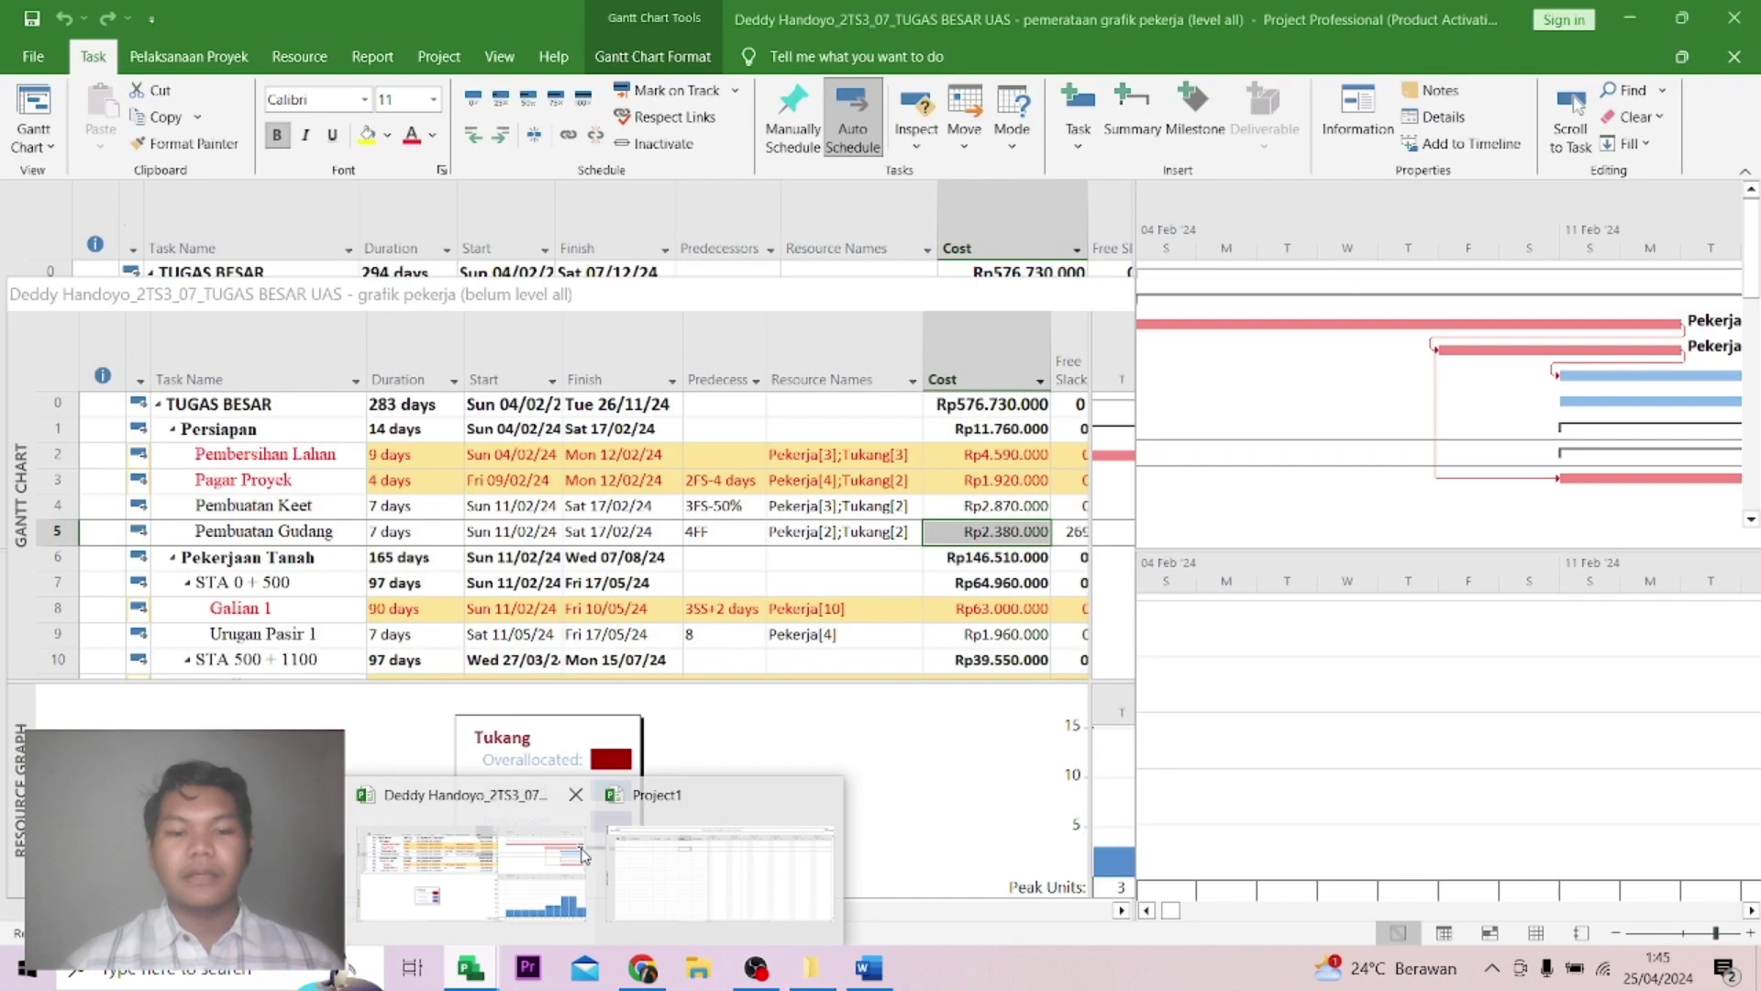
click(470, 871)
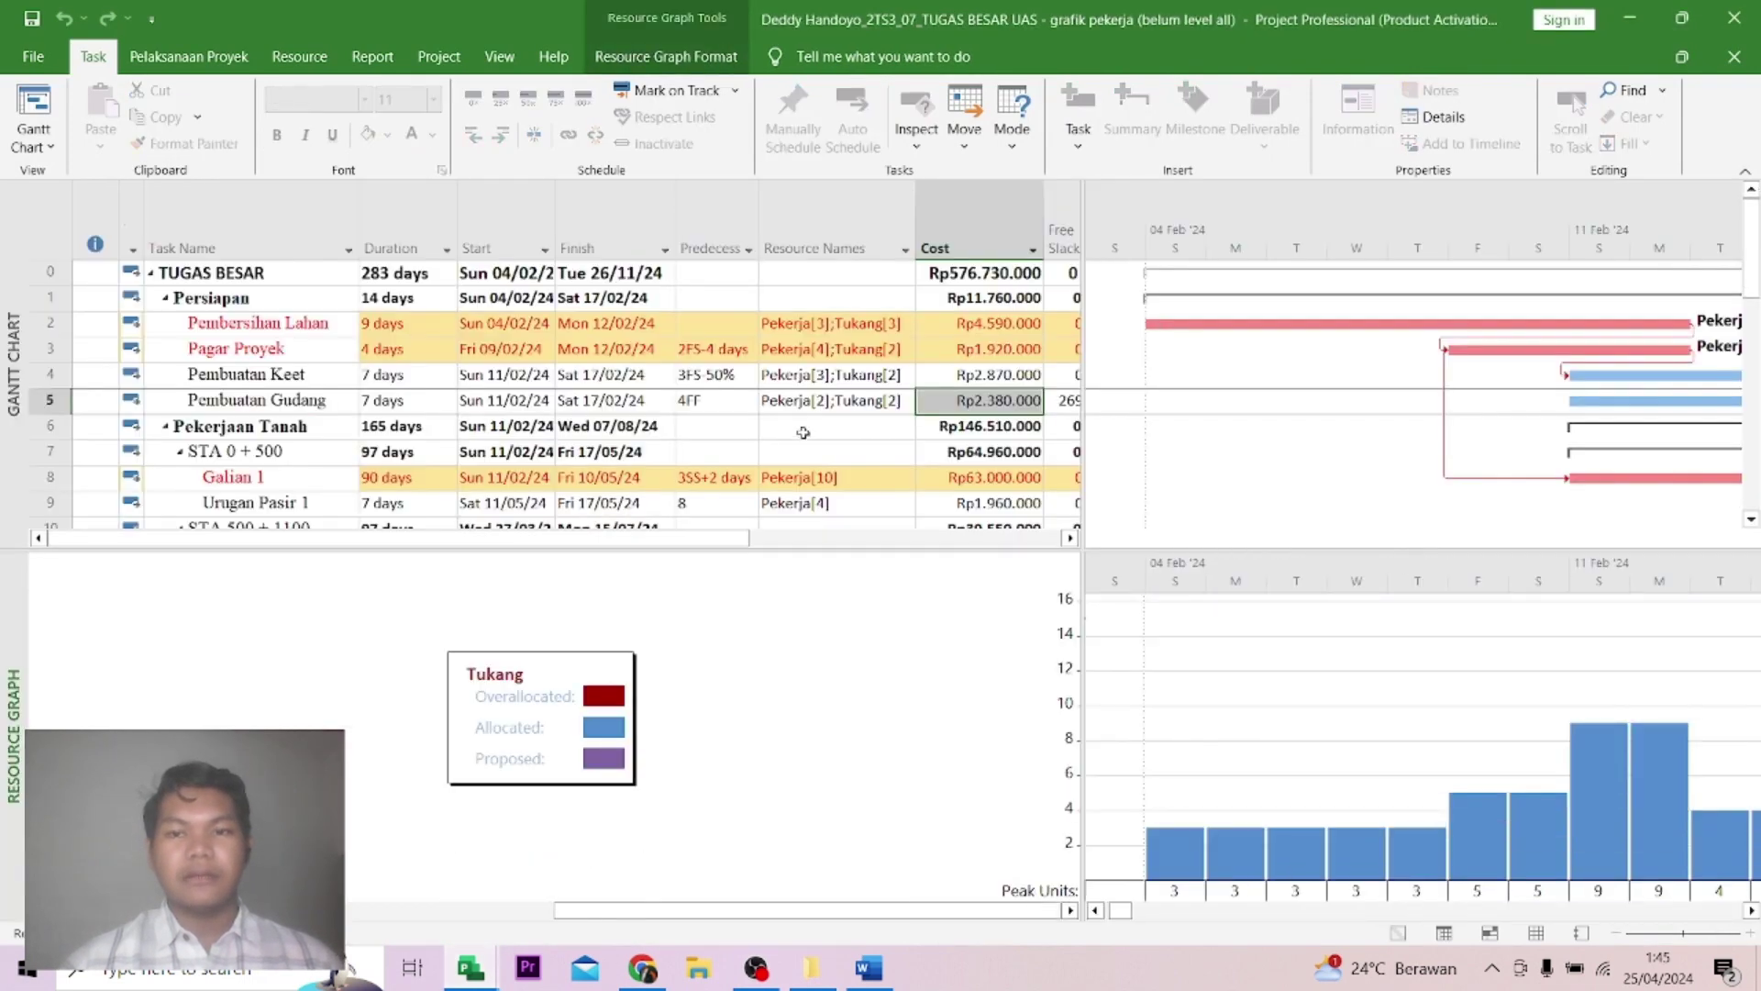
scroll(622, 670, up, 1)
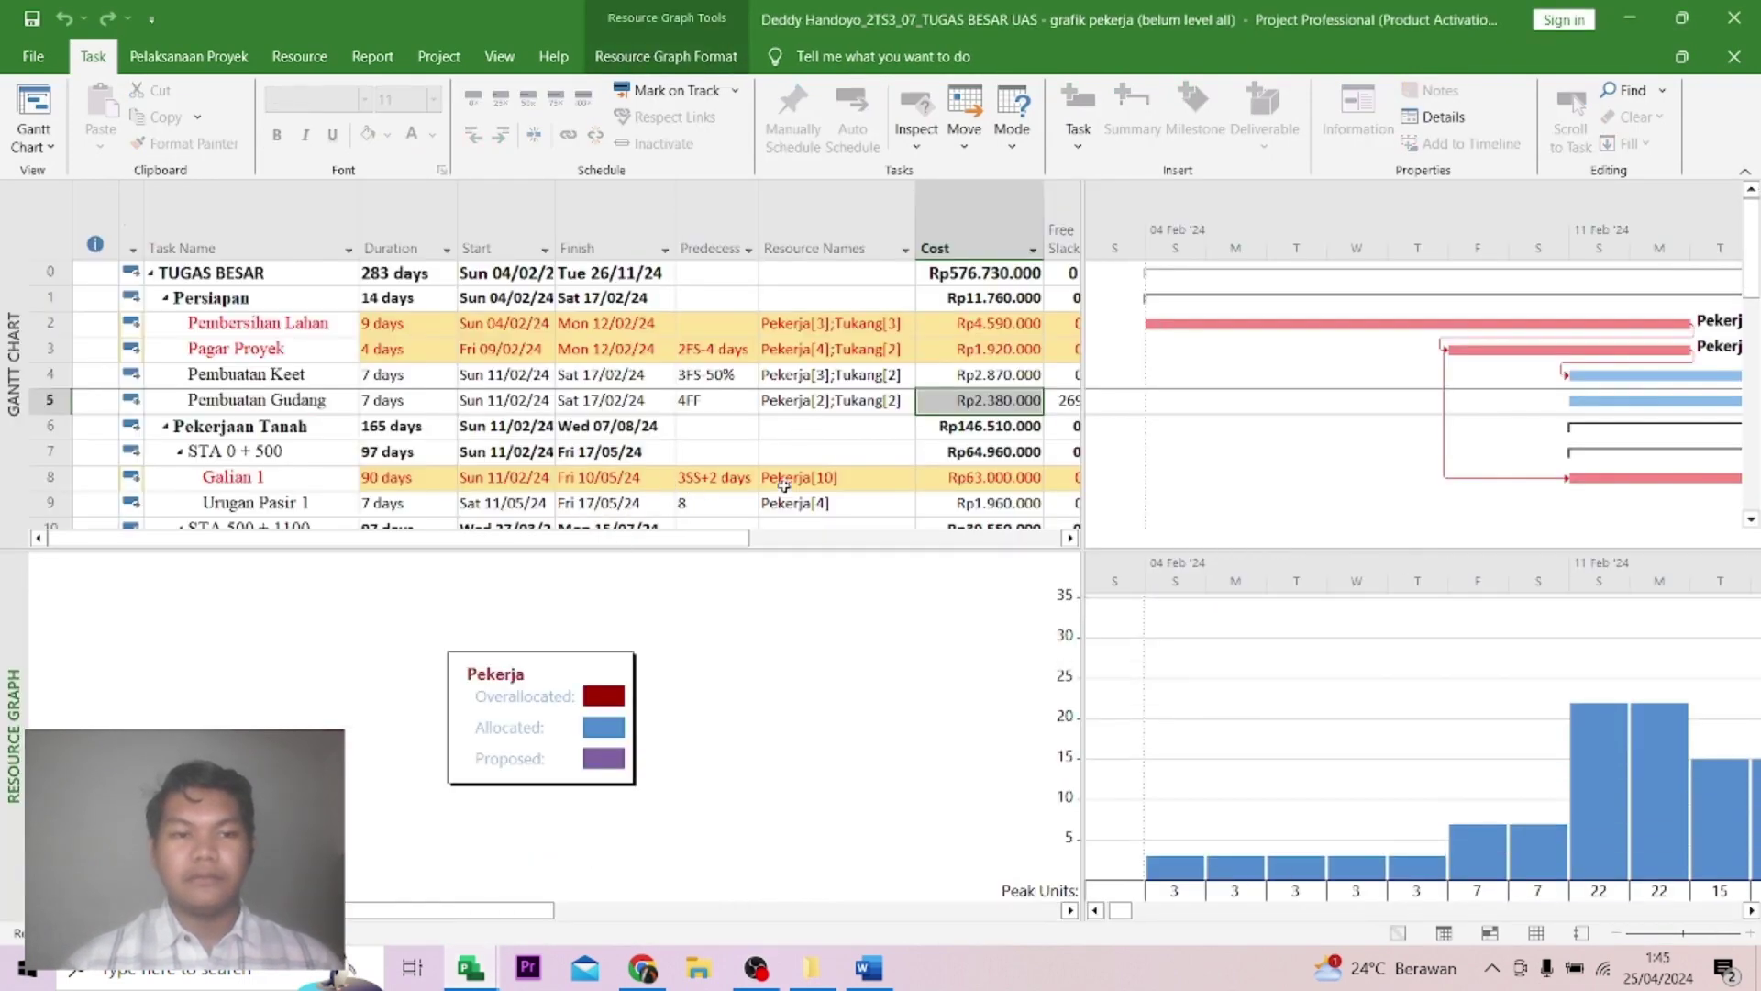
mouse_move(504, 956)
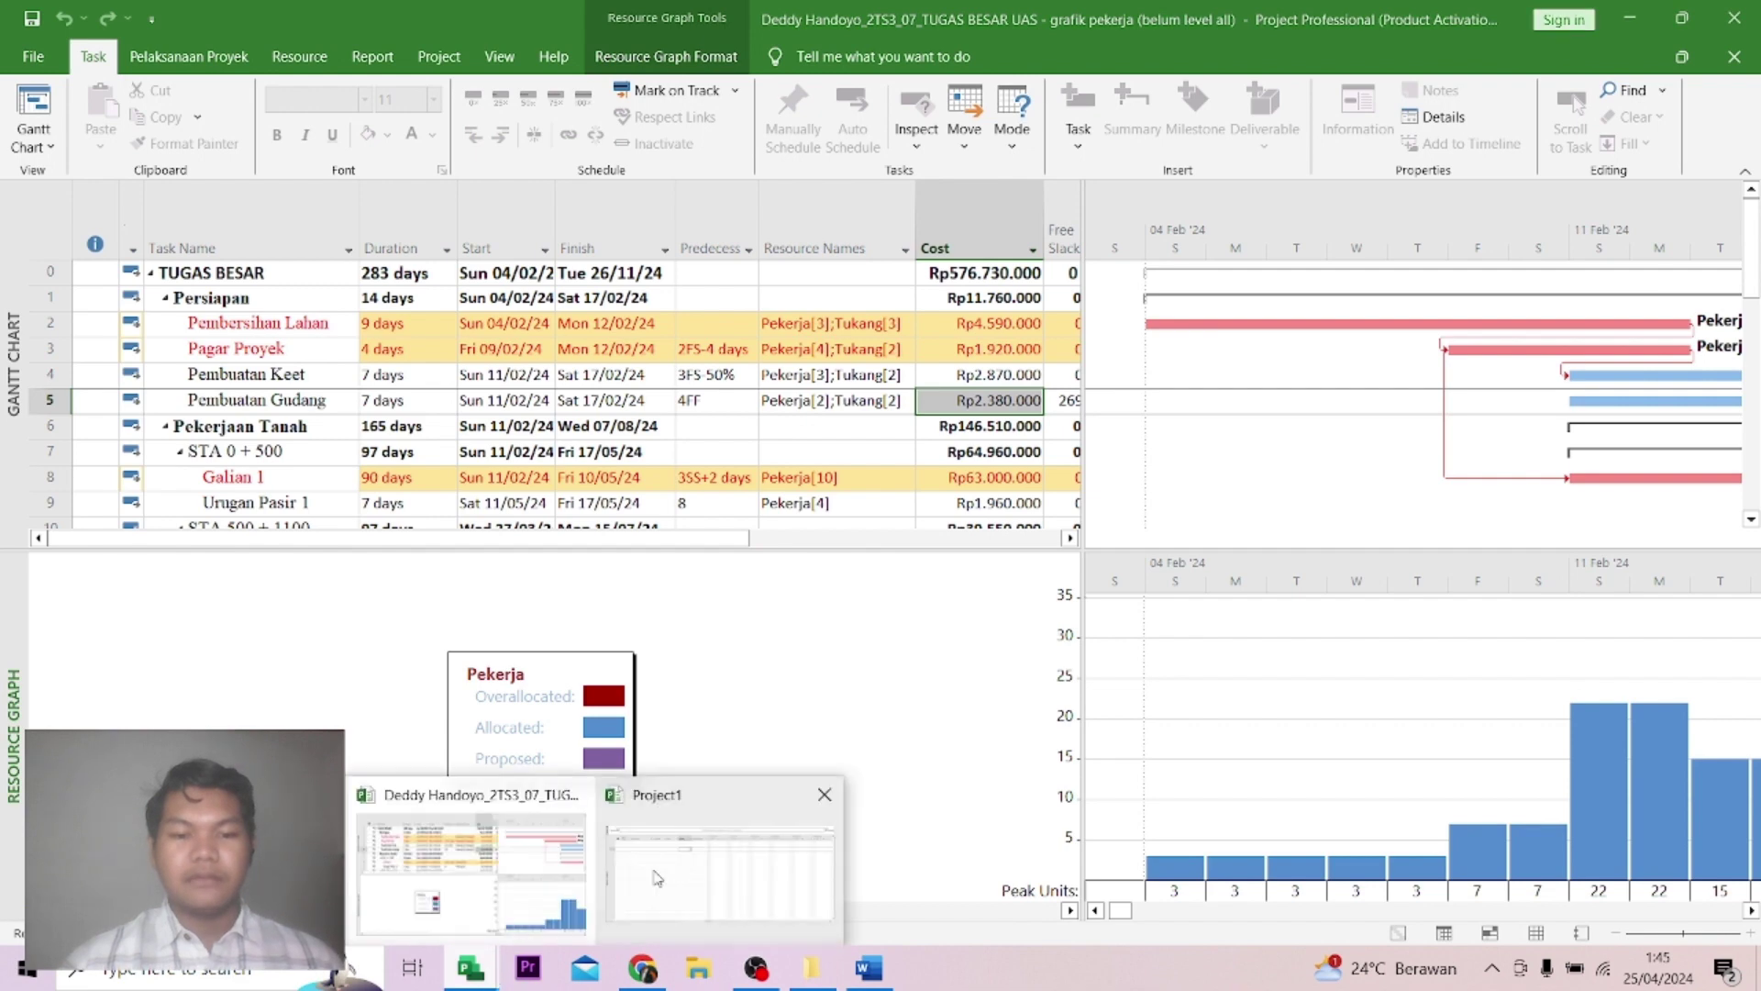
click(720, 866)
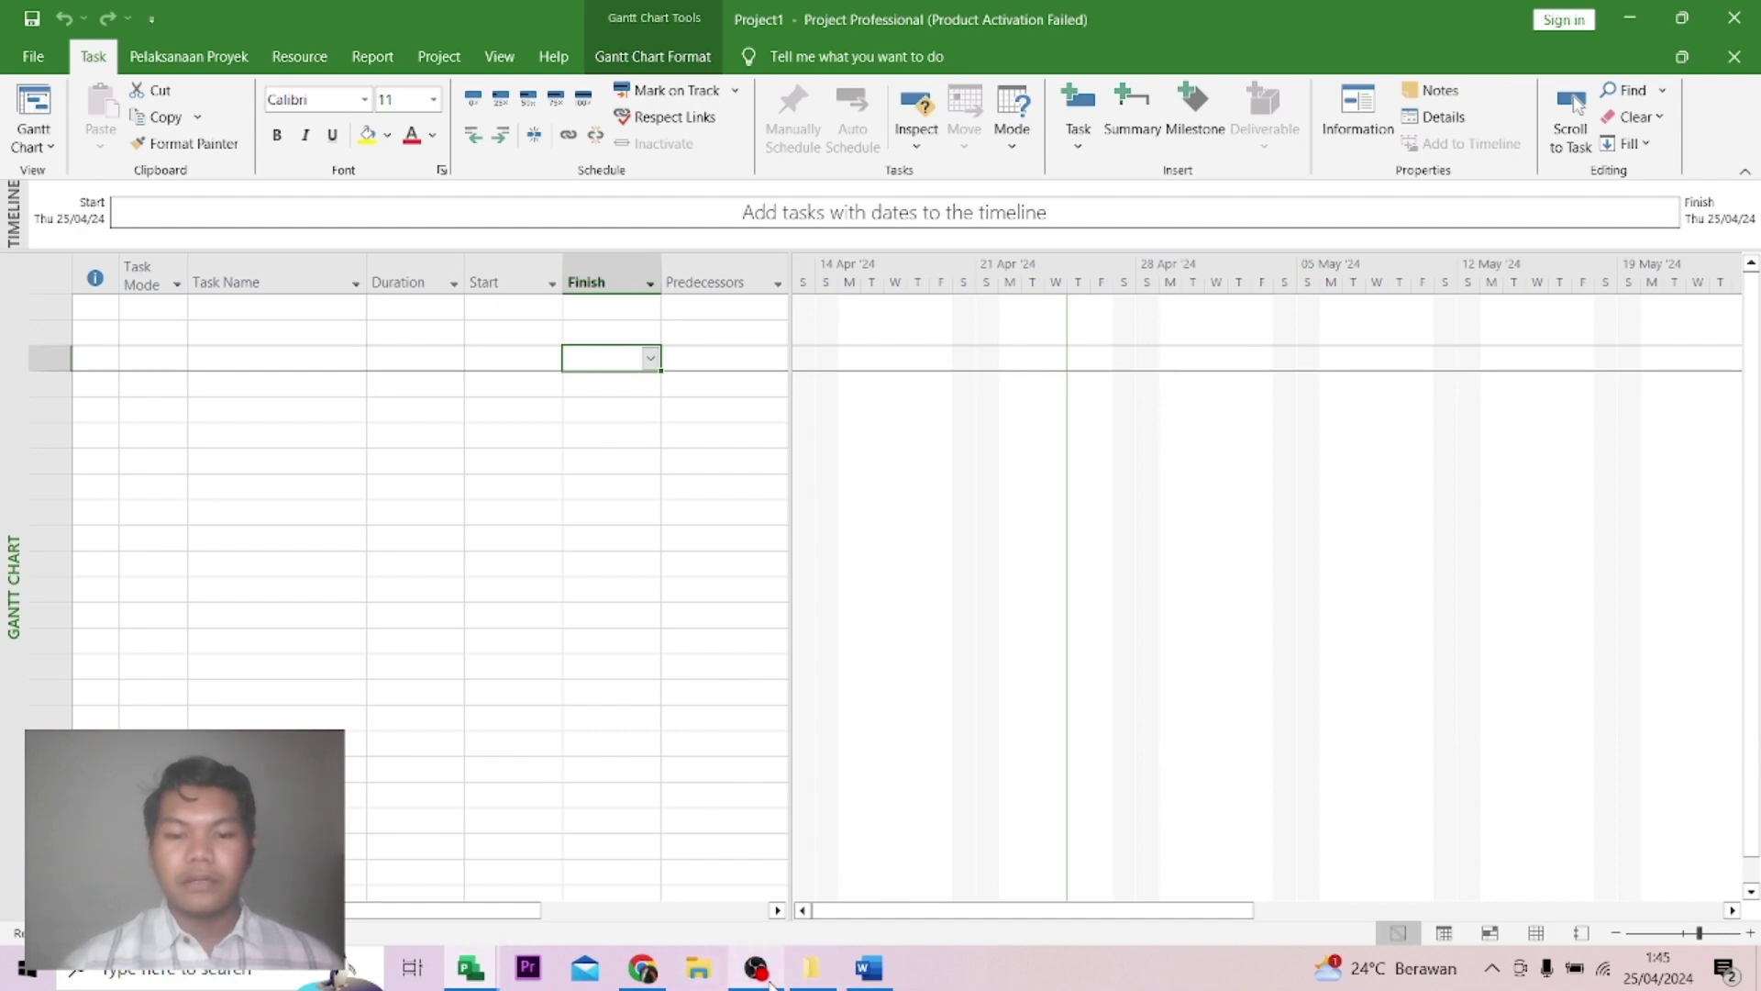
Check the start date in the assignment PDF and set Project1's start date to Sunday 04/02/2024.
mouse_move(758, 967)
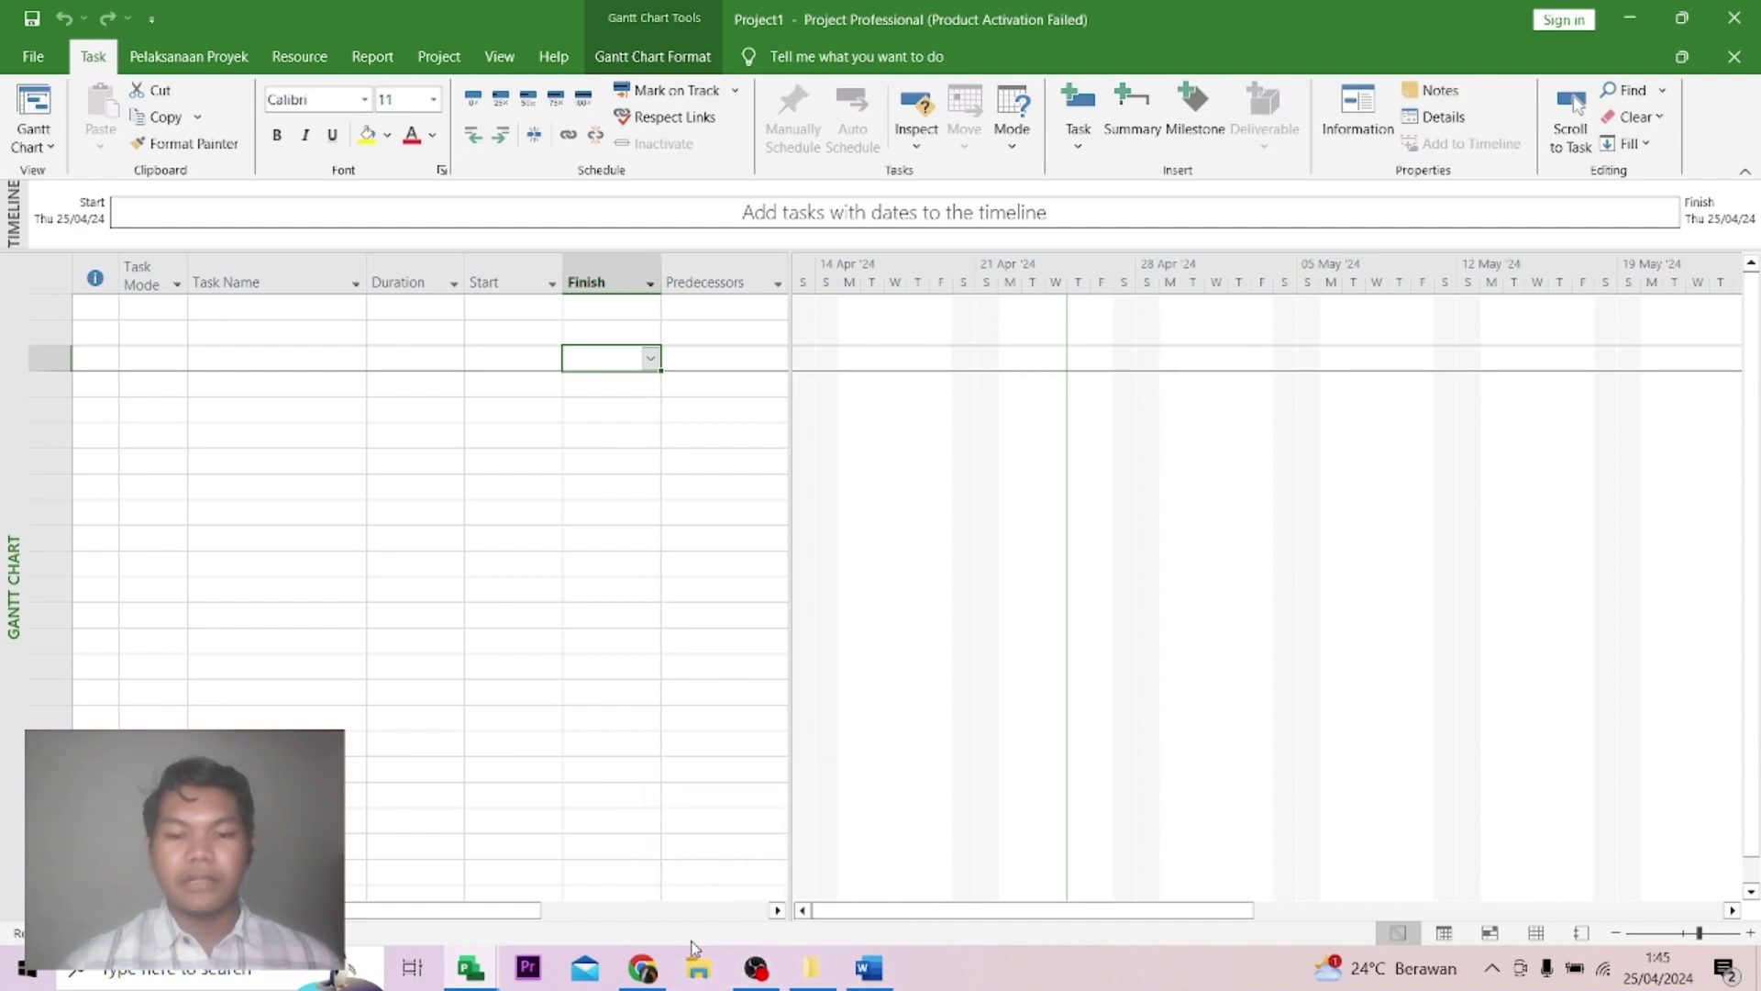
click(642, 967)
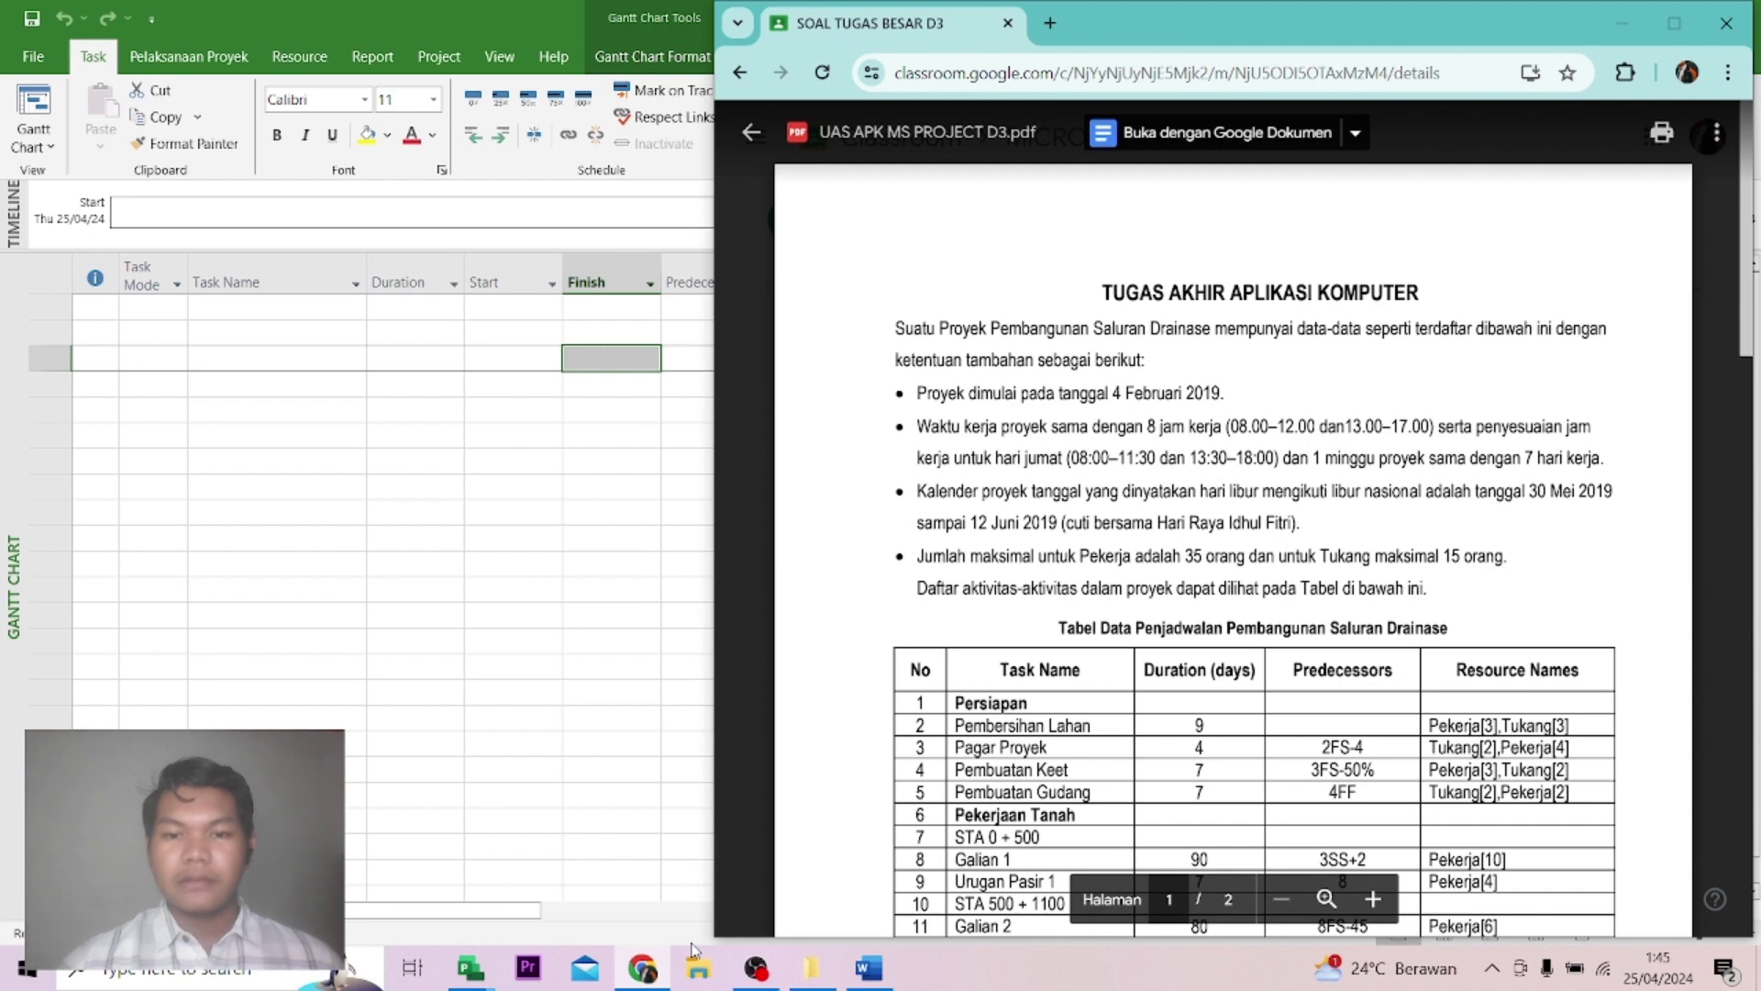
click(378, 592)
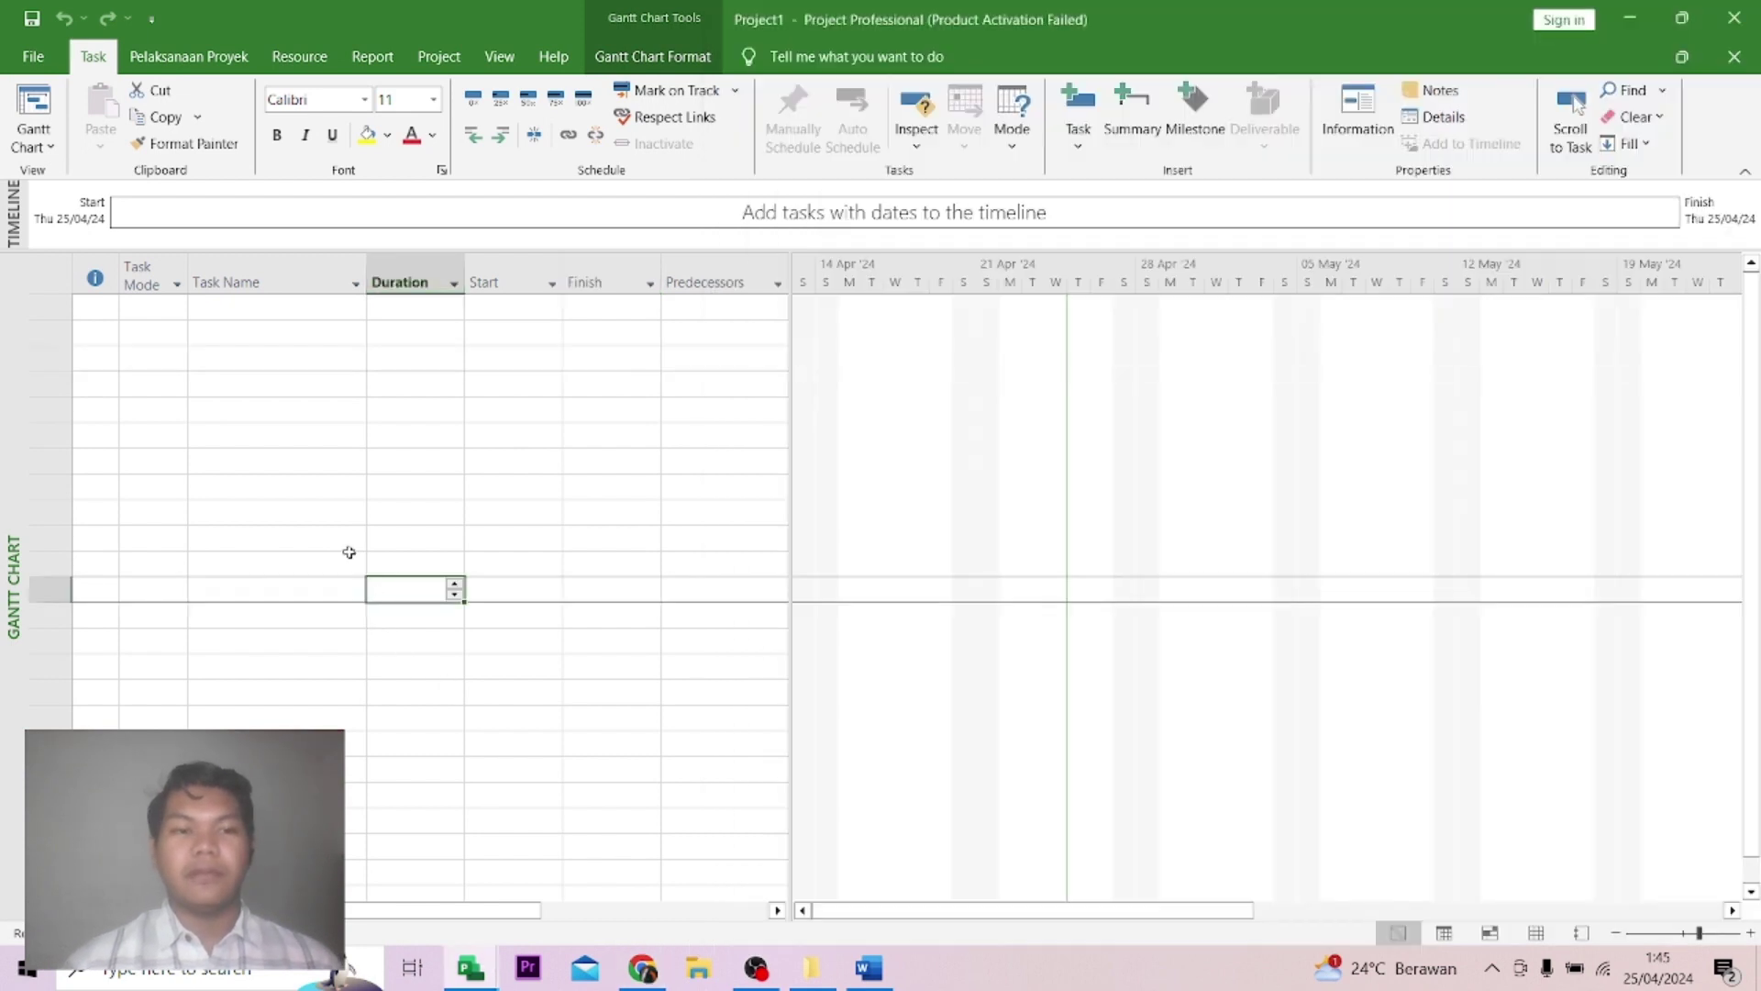
click(453, 64)
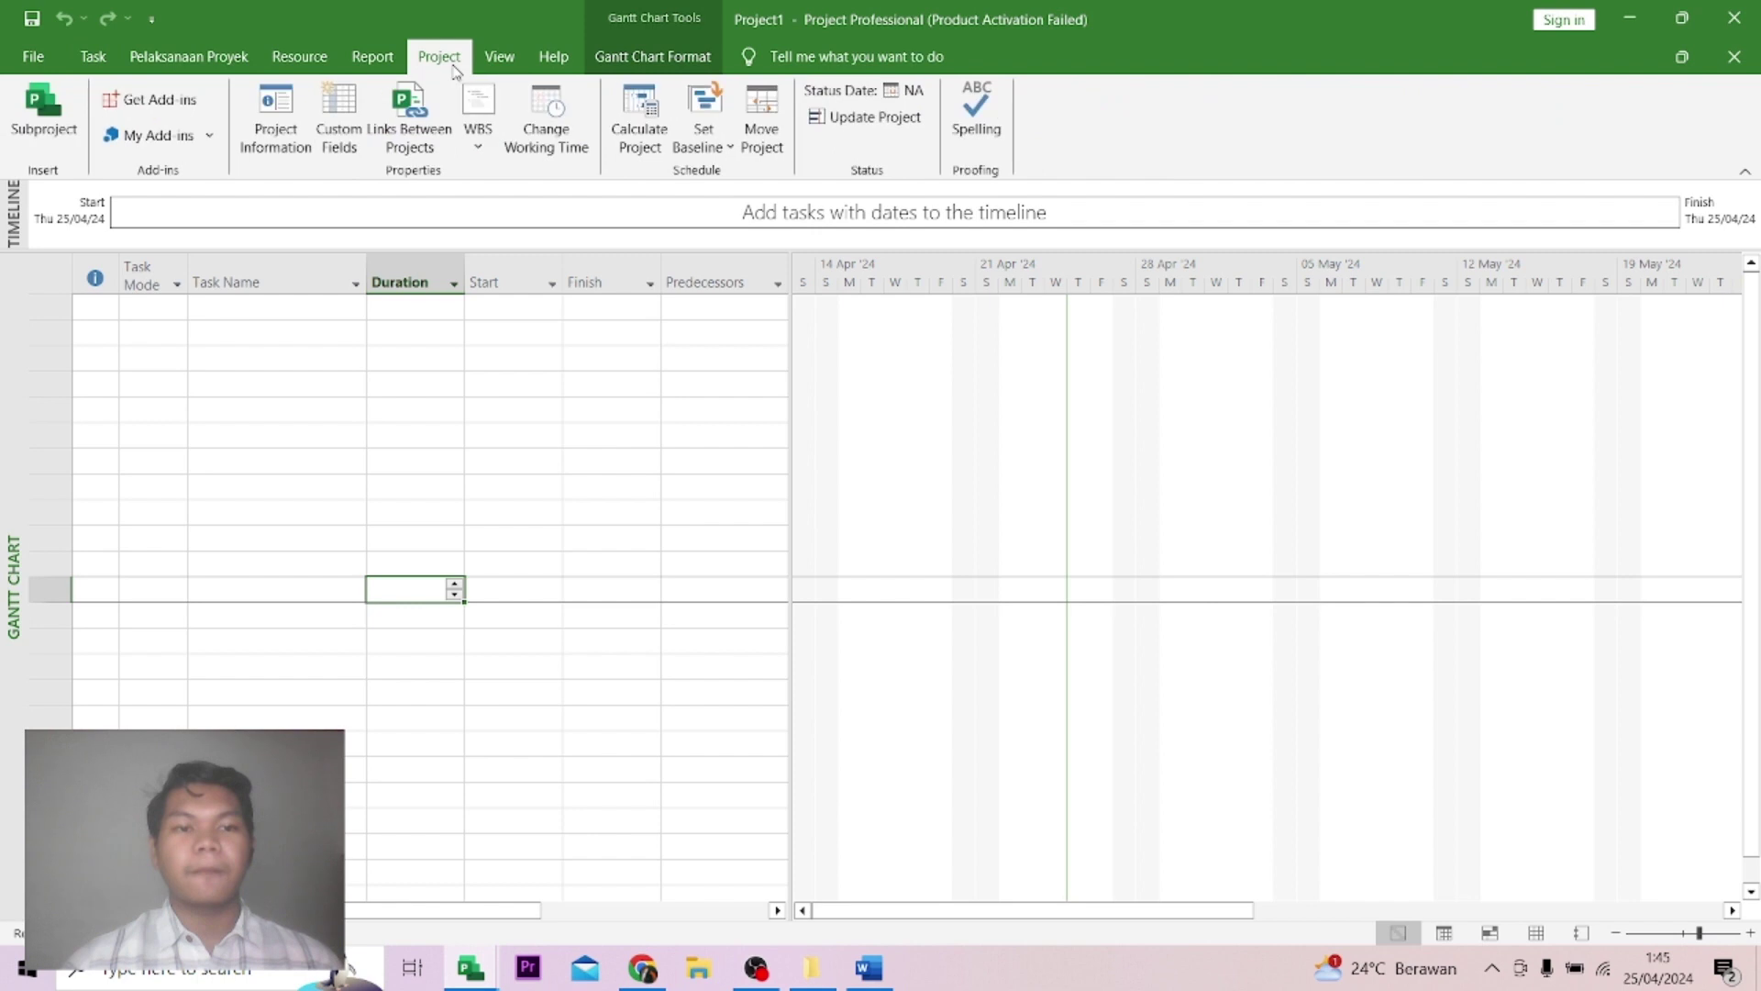
click(282, 109)
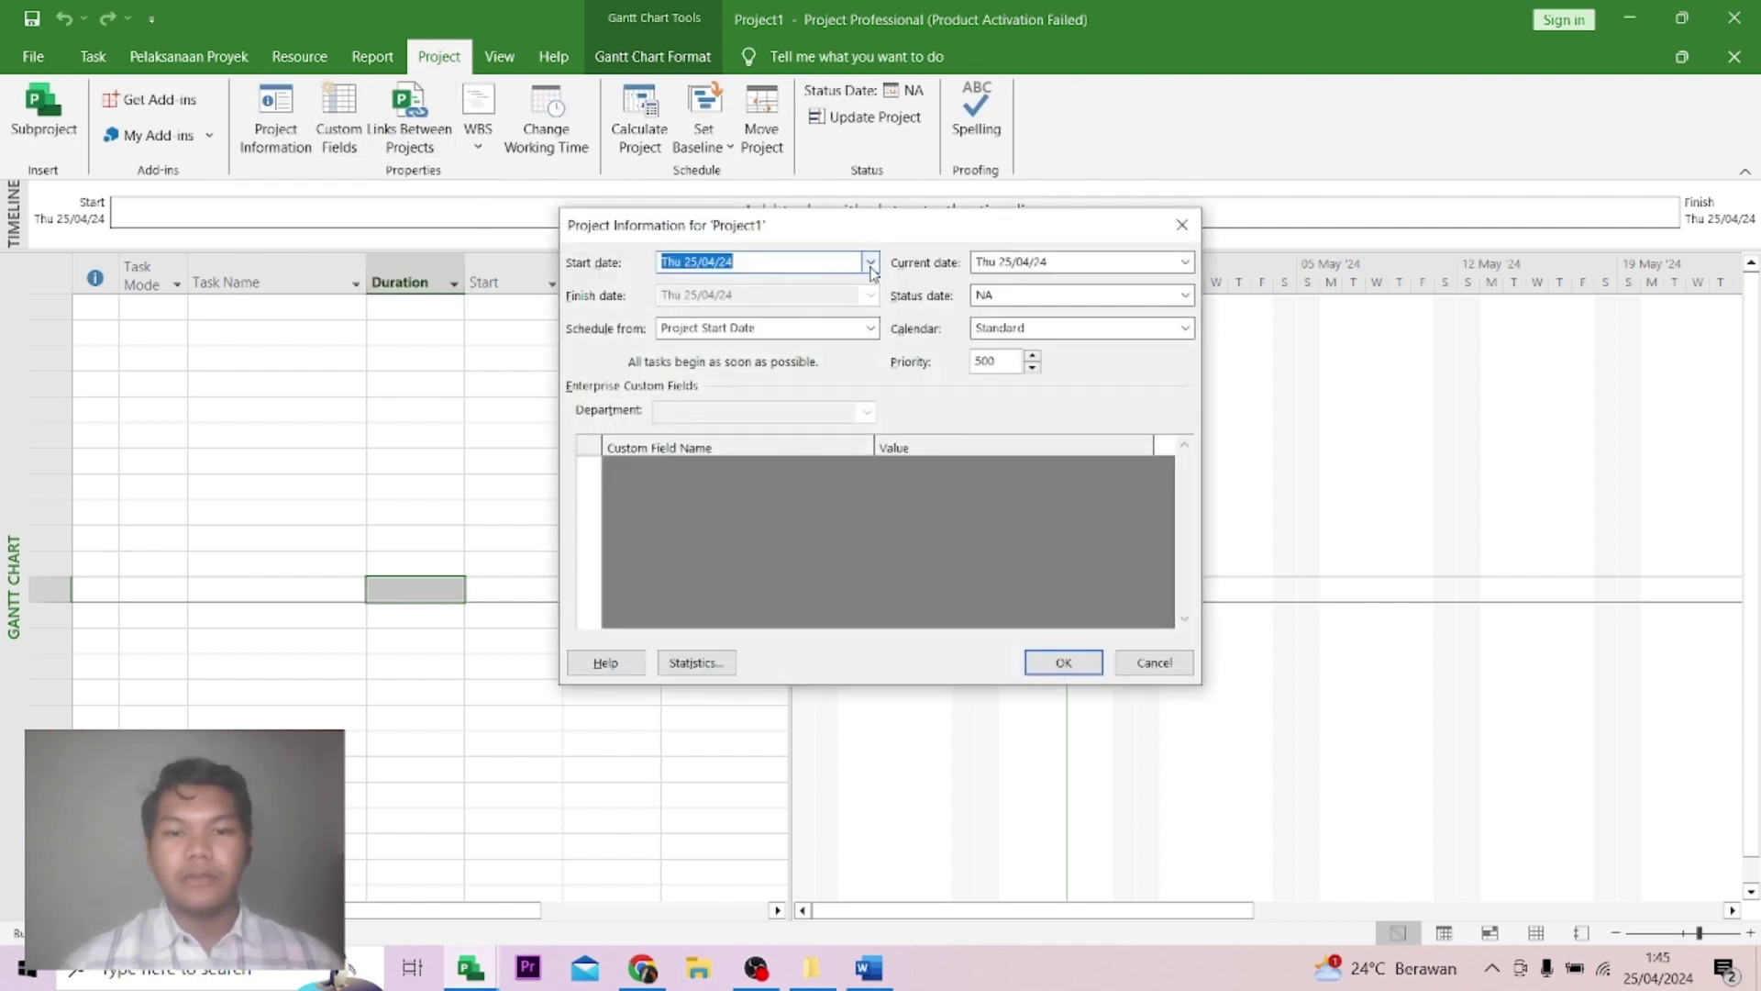
click(871, 262)
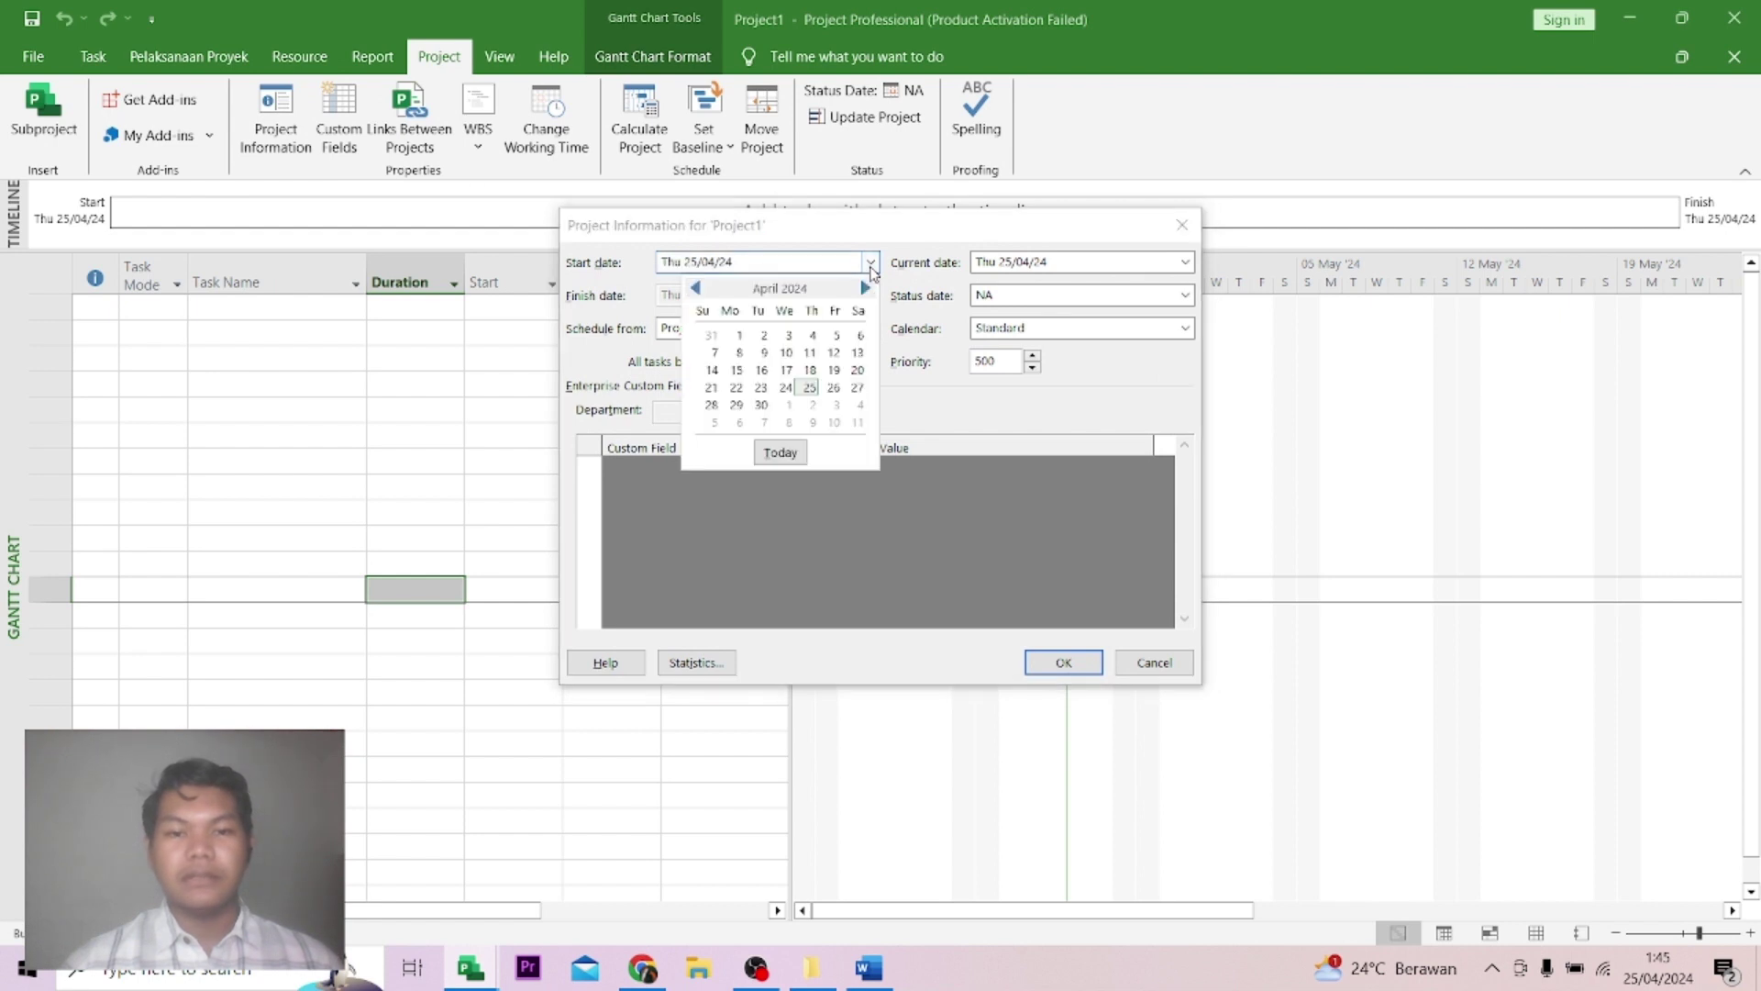
click(700, 289)
click(699, 289)
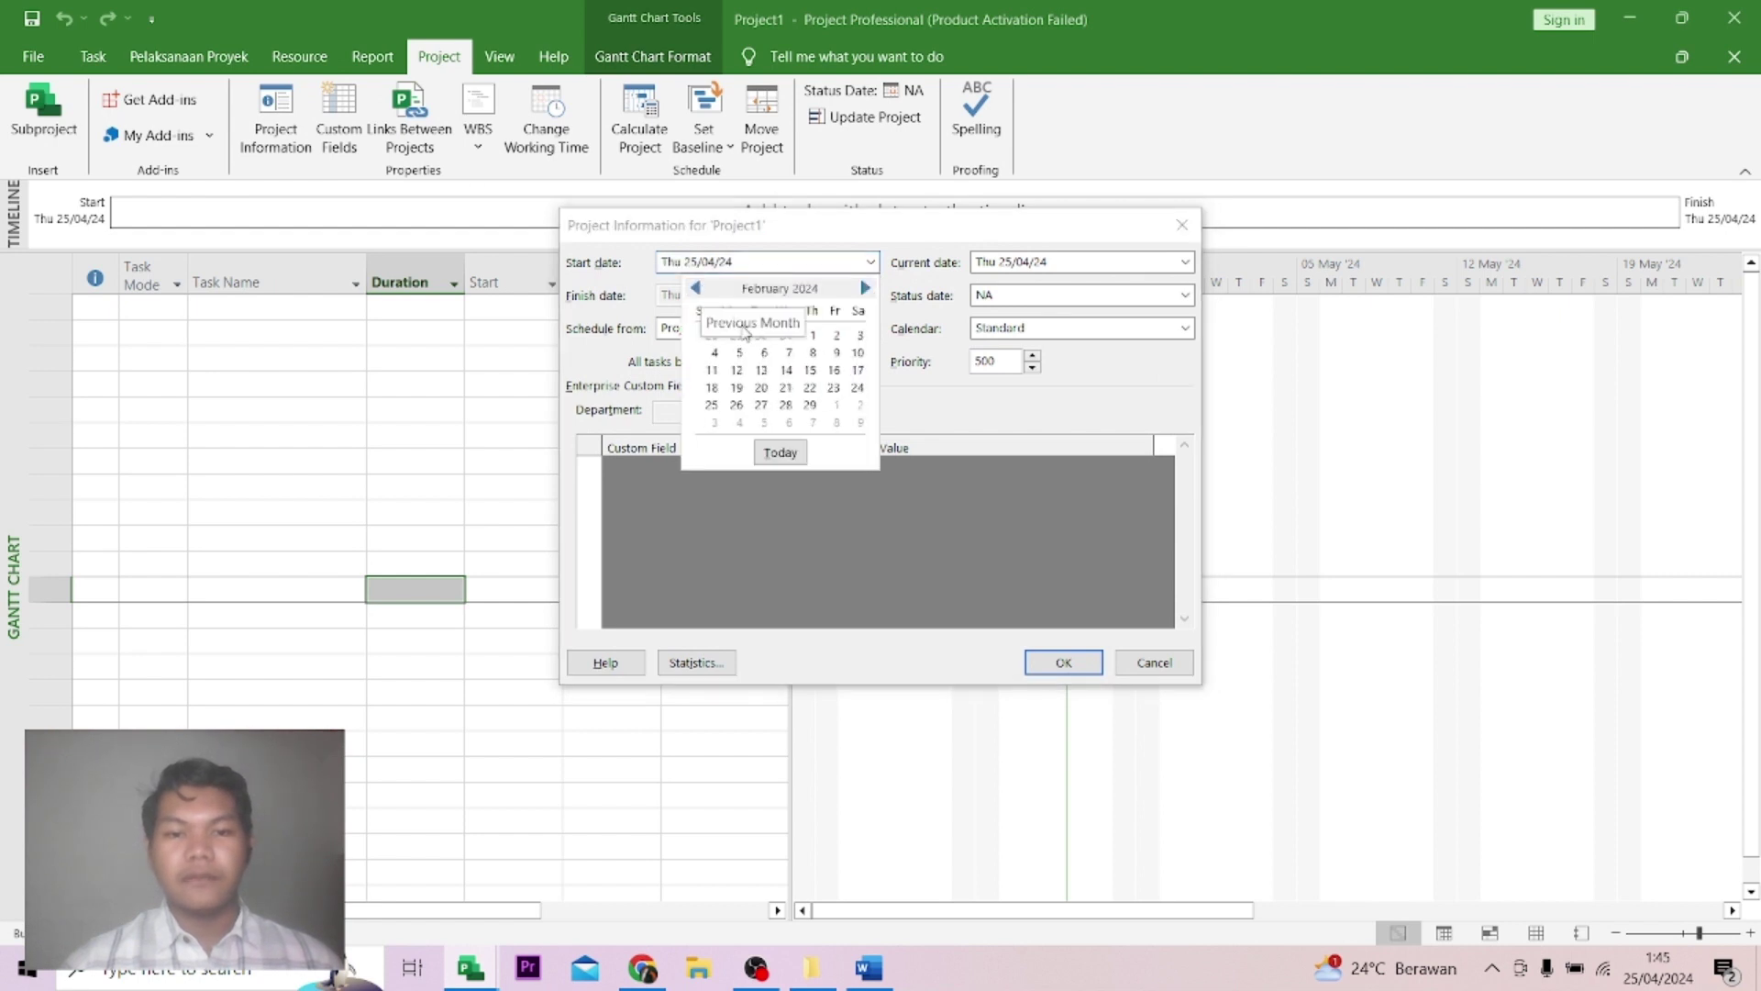
click(715, 355)
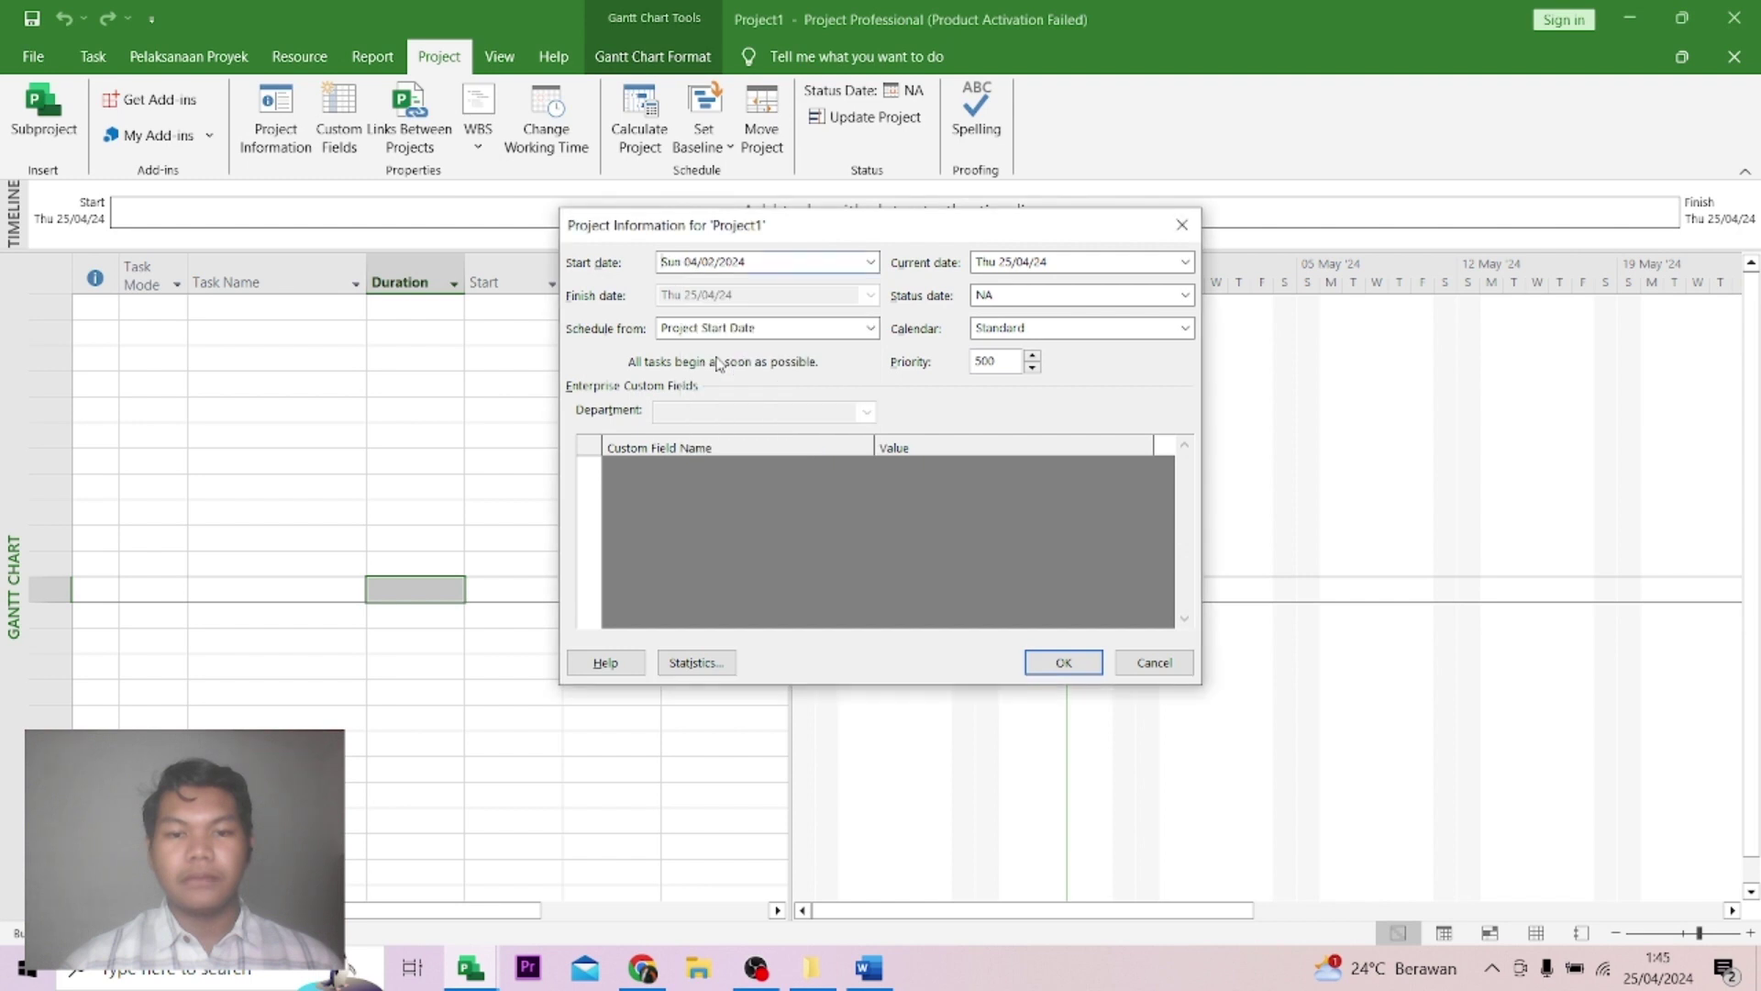
click(1055, 658)
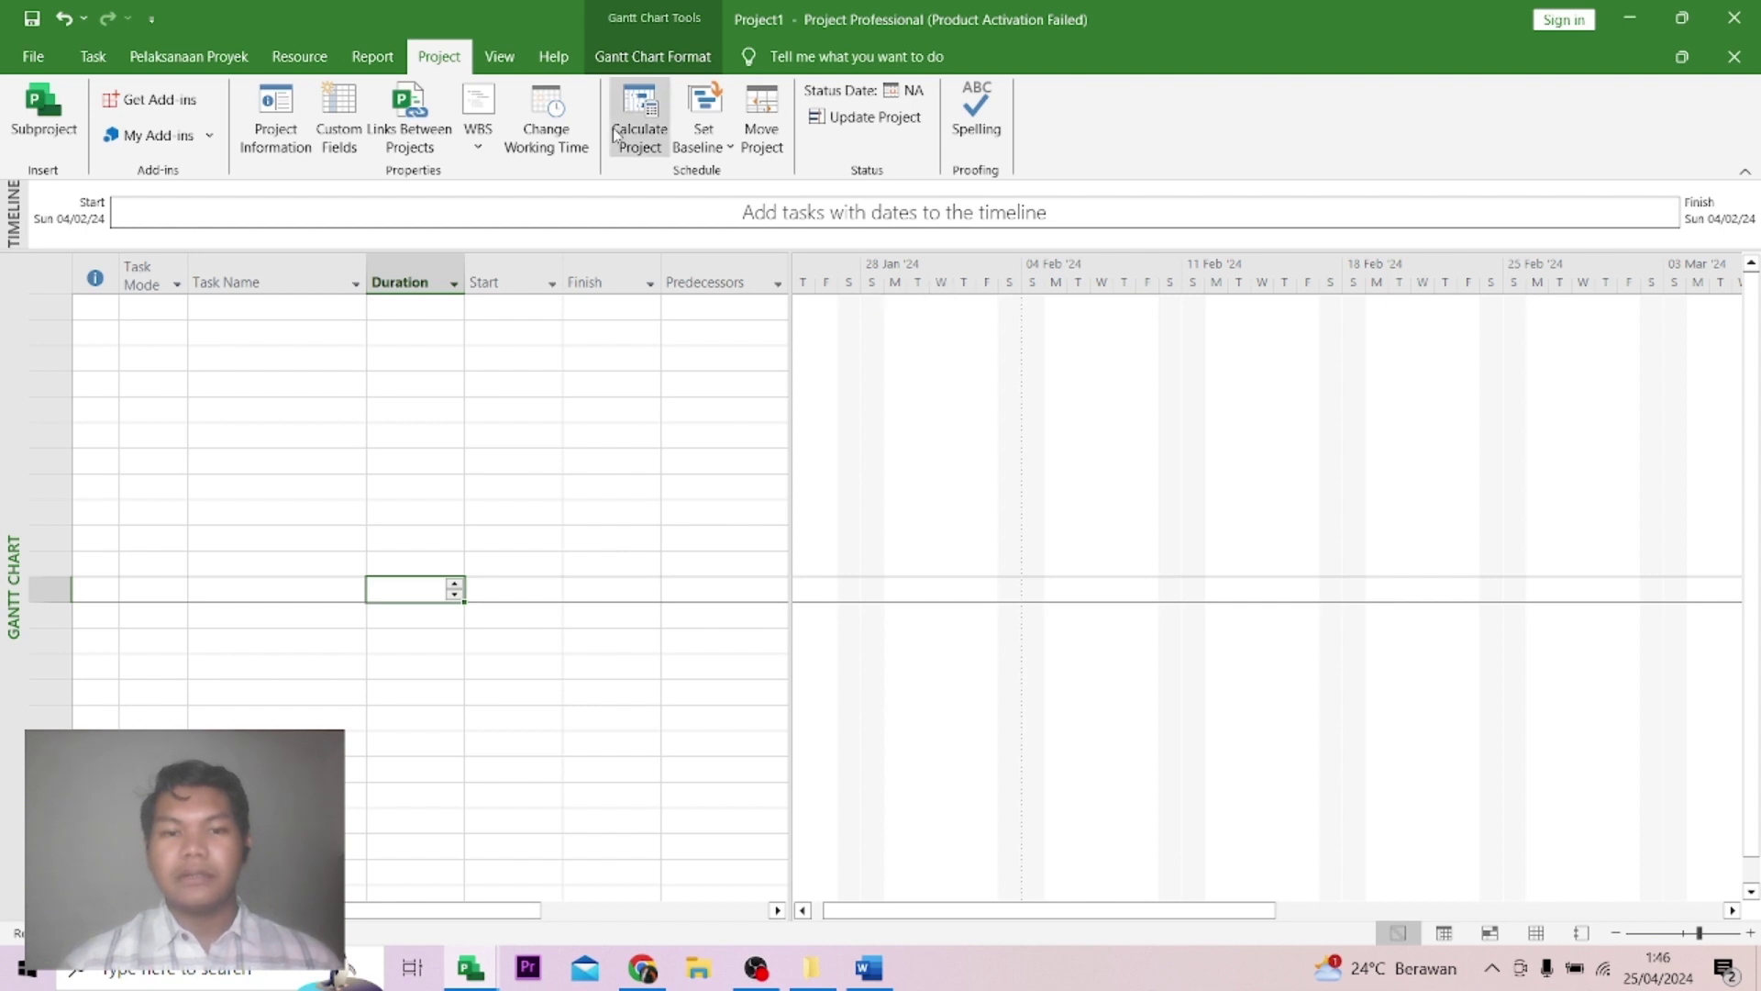
Open the day details of the Default work week in the Standard project calendar and select Sunday.
click(569, 144)
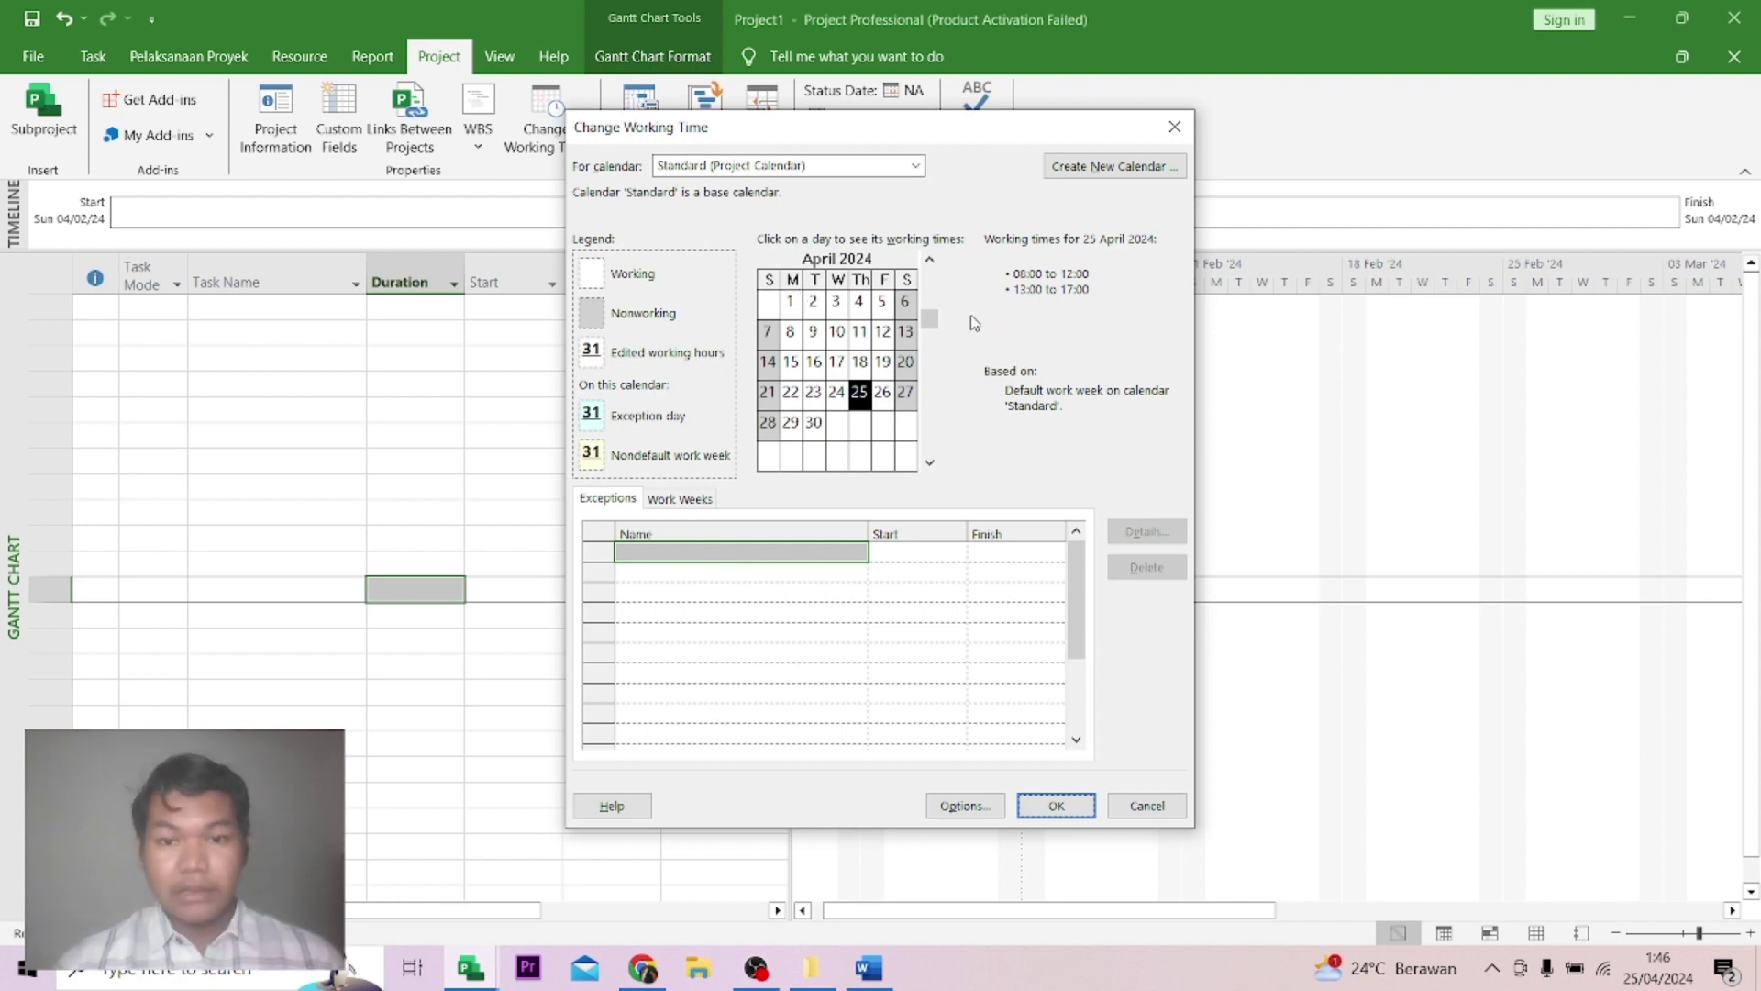
click(694, 506)
click(1146, 537)
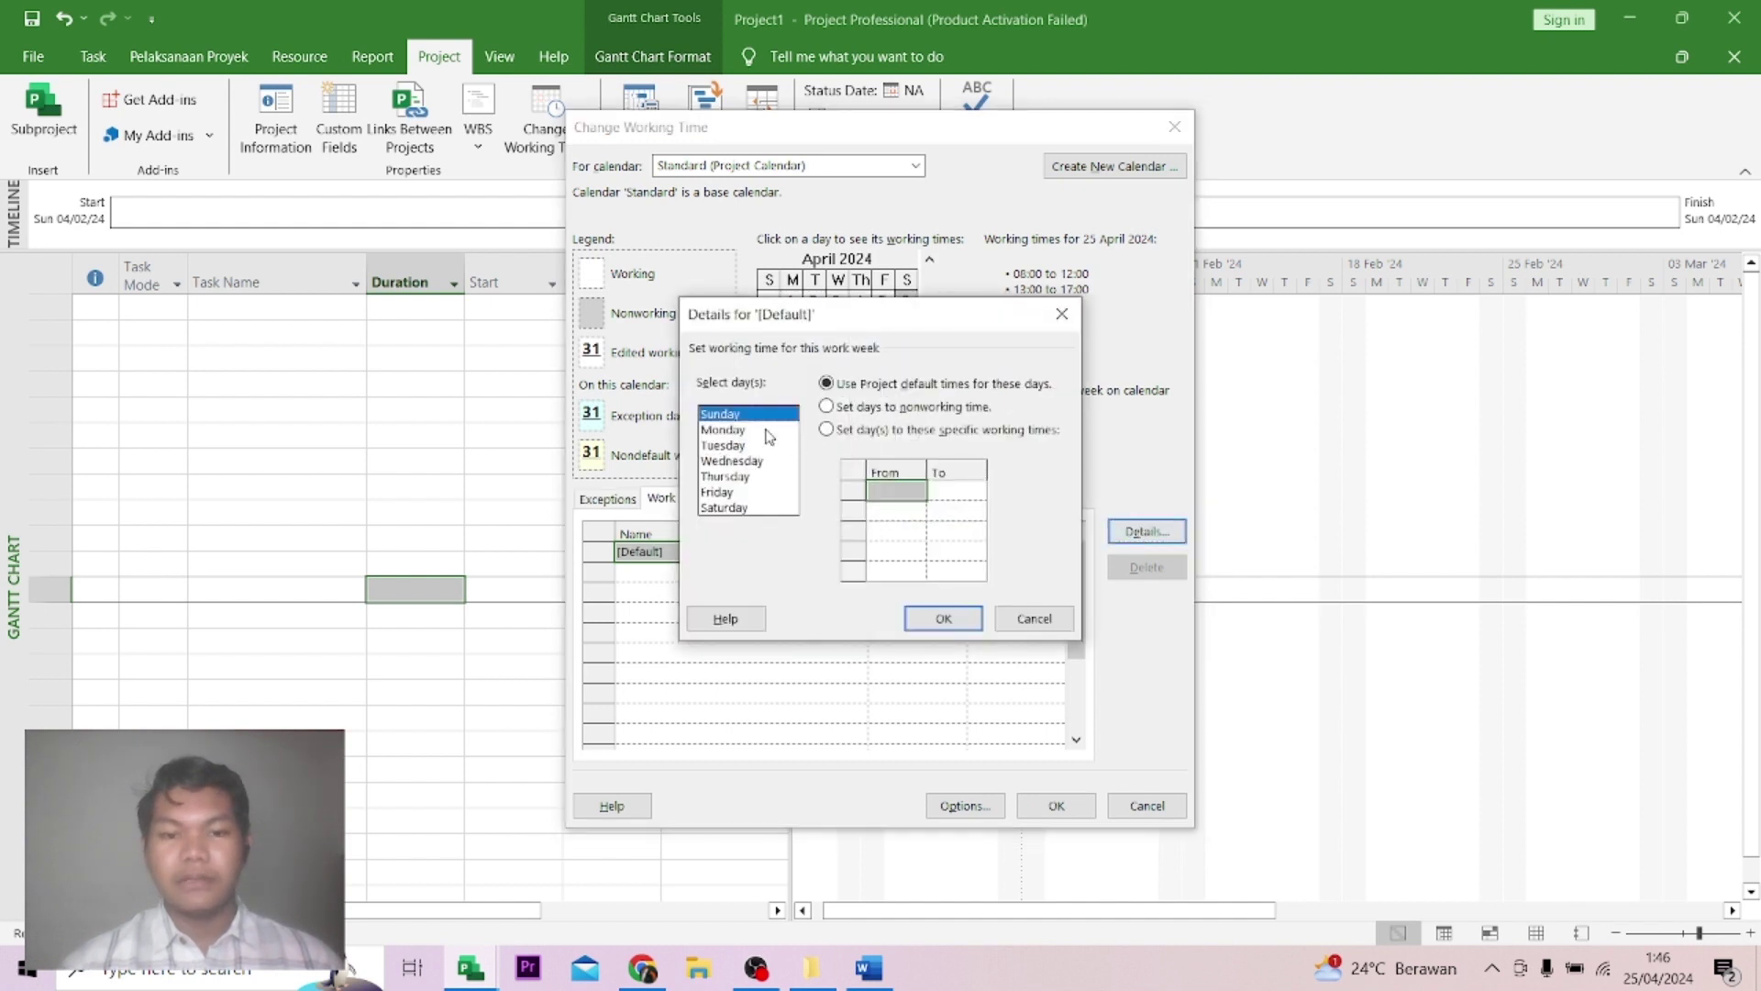
click(730, 492)
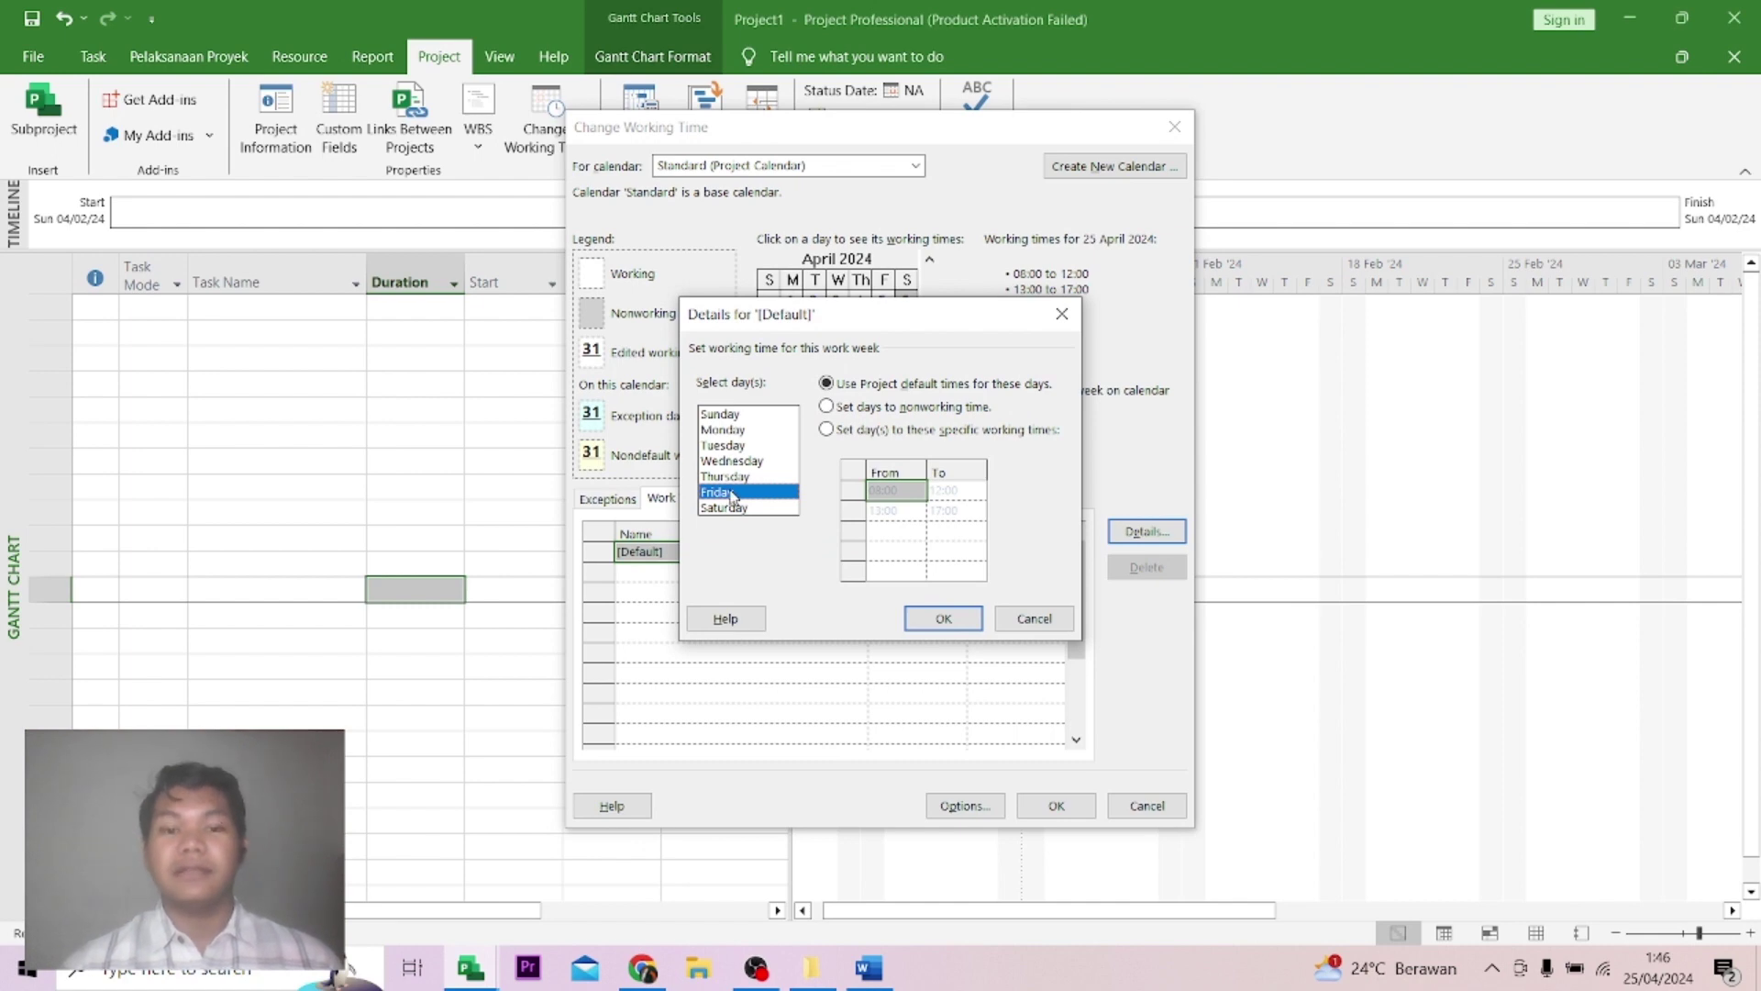
click(746, 414)
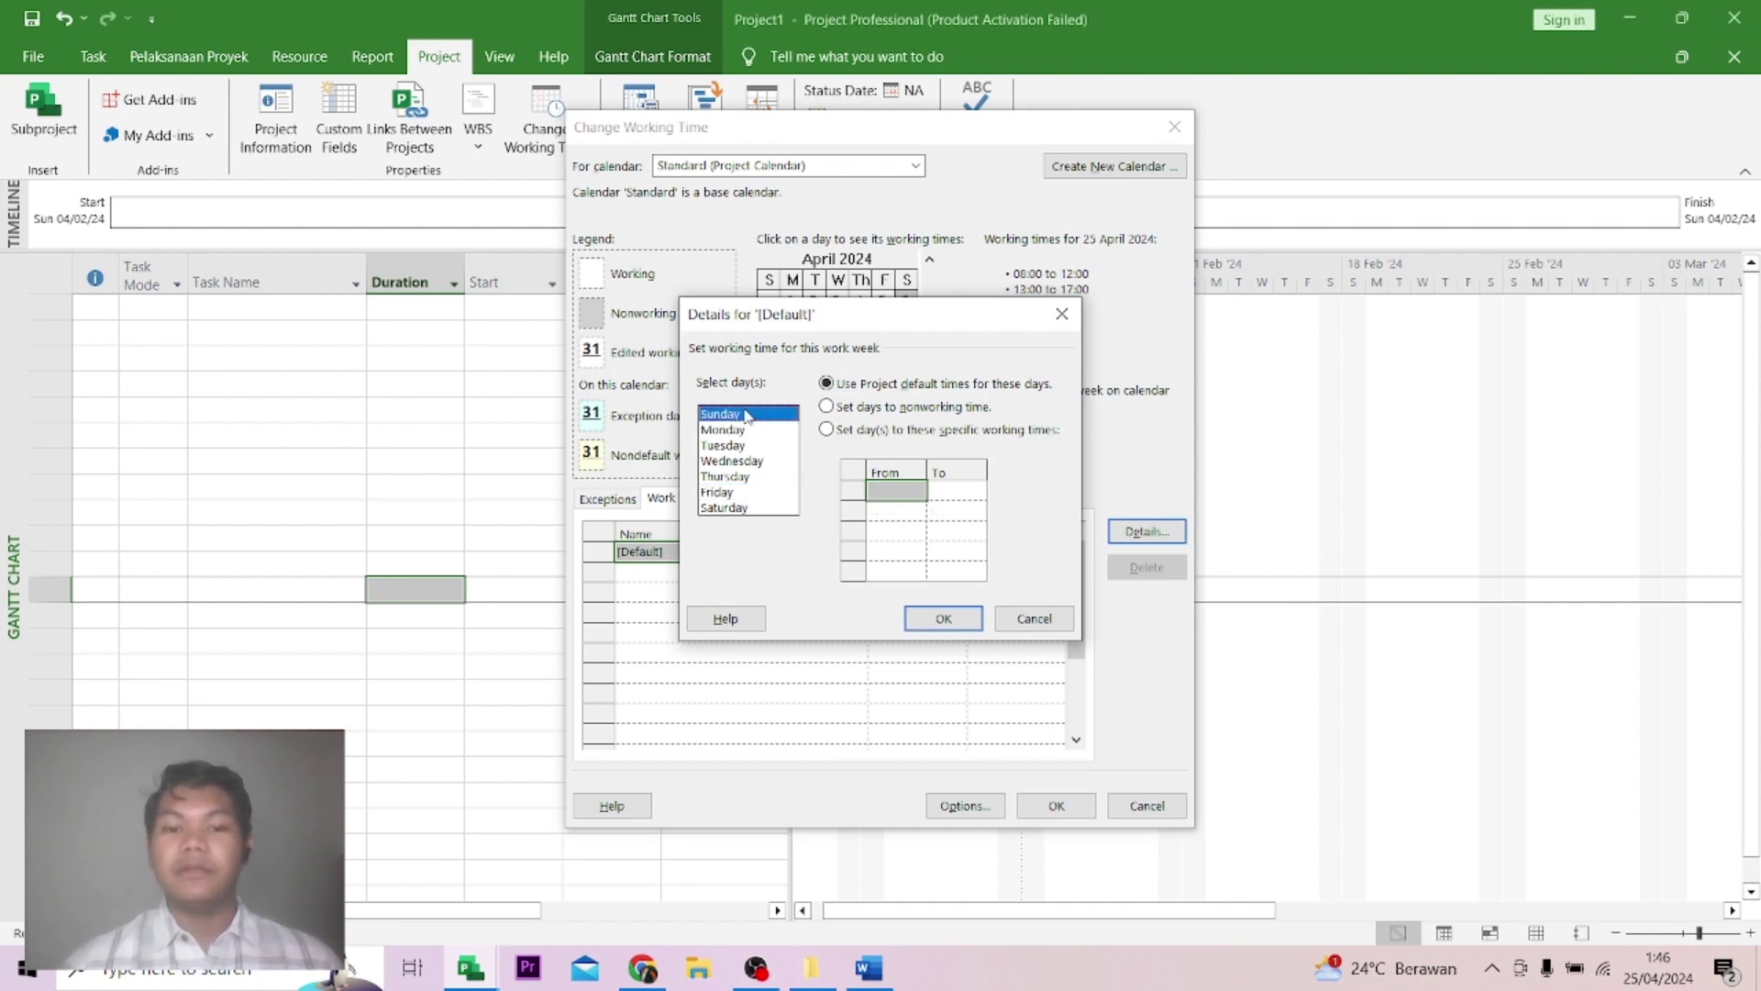
Check the working hours and project week length in the assignment PDF, highlighting the words "1 minggu proyek", and return to Microsoft Project.
click(655, 968)
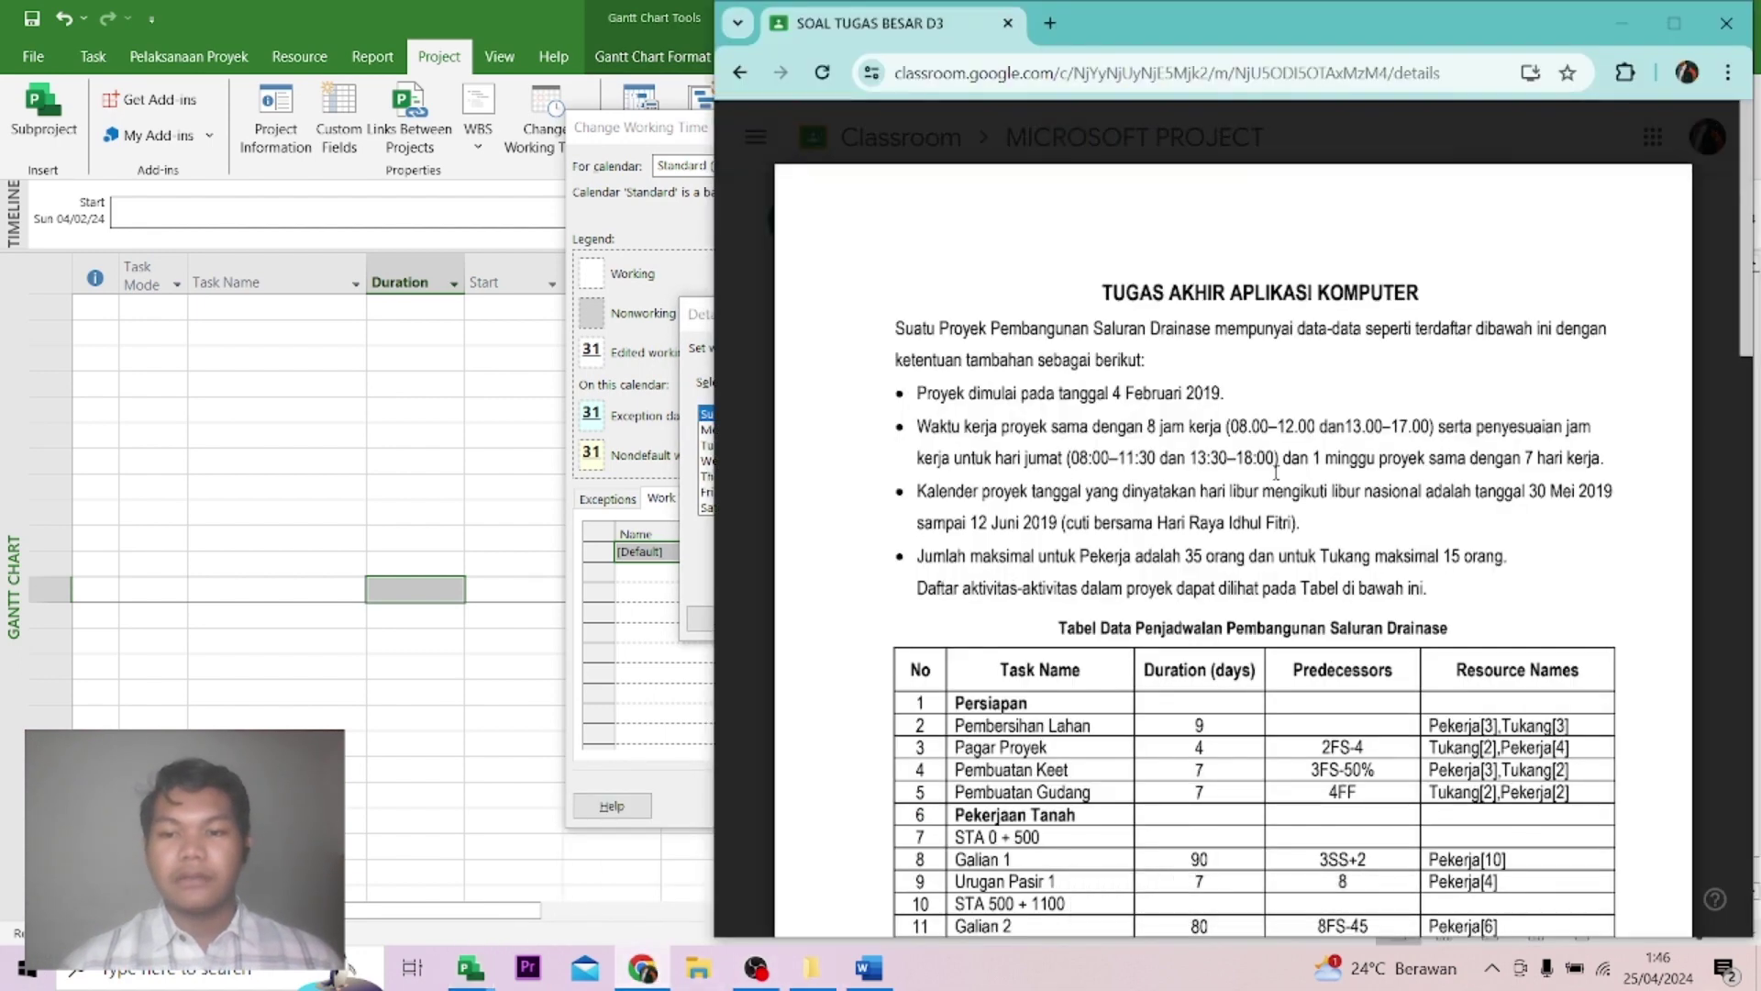
drag(1316, 458, 1404, 464)
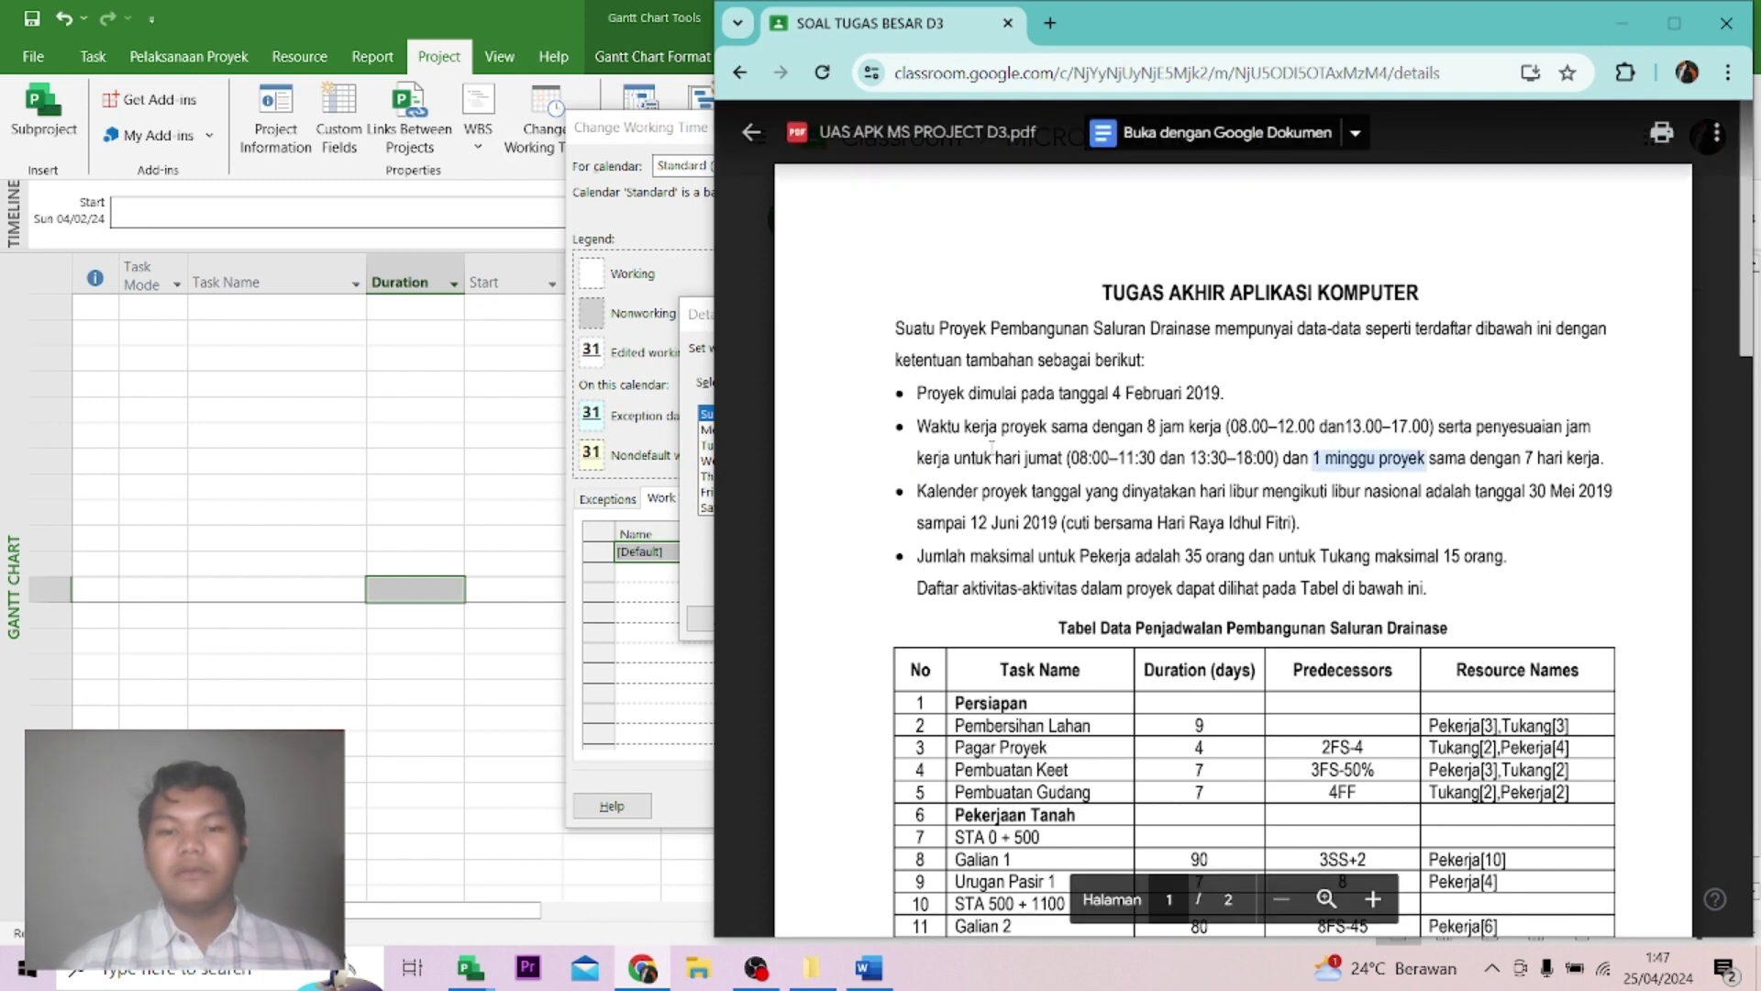
click(597, 517)
click(1622, 23)
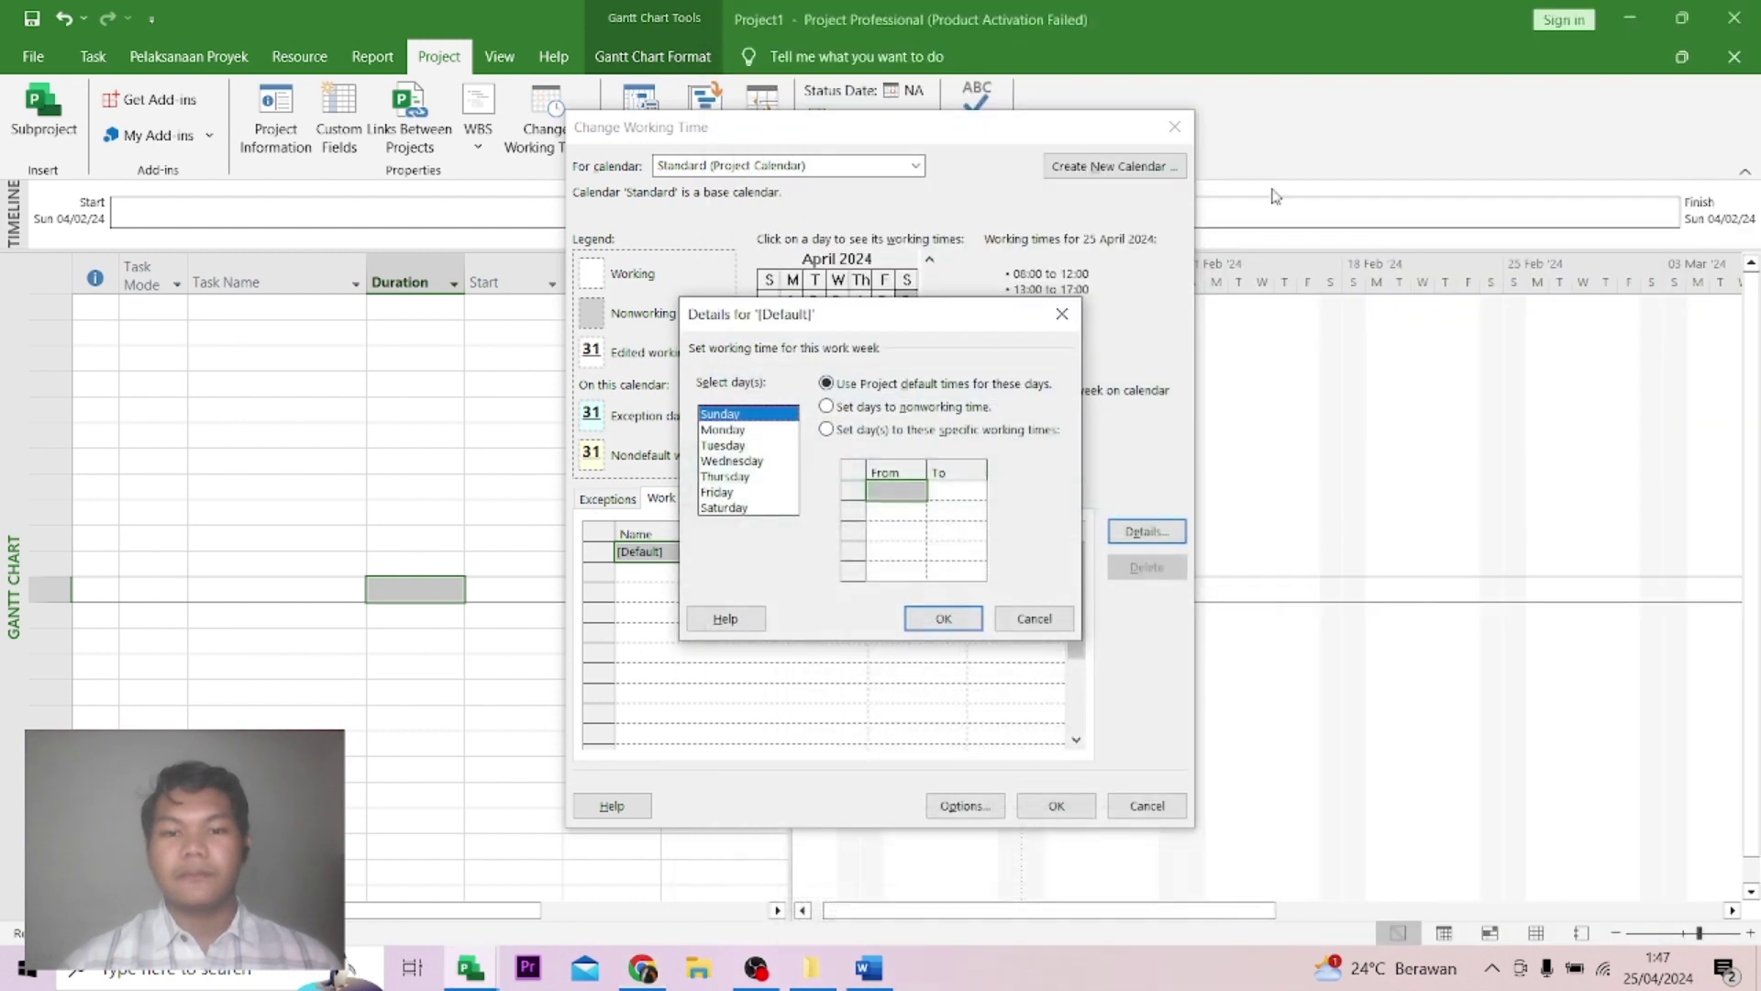
Set all days from Sunday to Saturday to specific working times of 08:00–12:00 and 13:00–17:00, and apply the calendar change.
shift+click(737, 510)
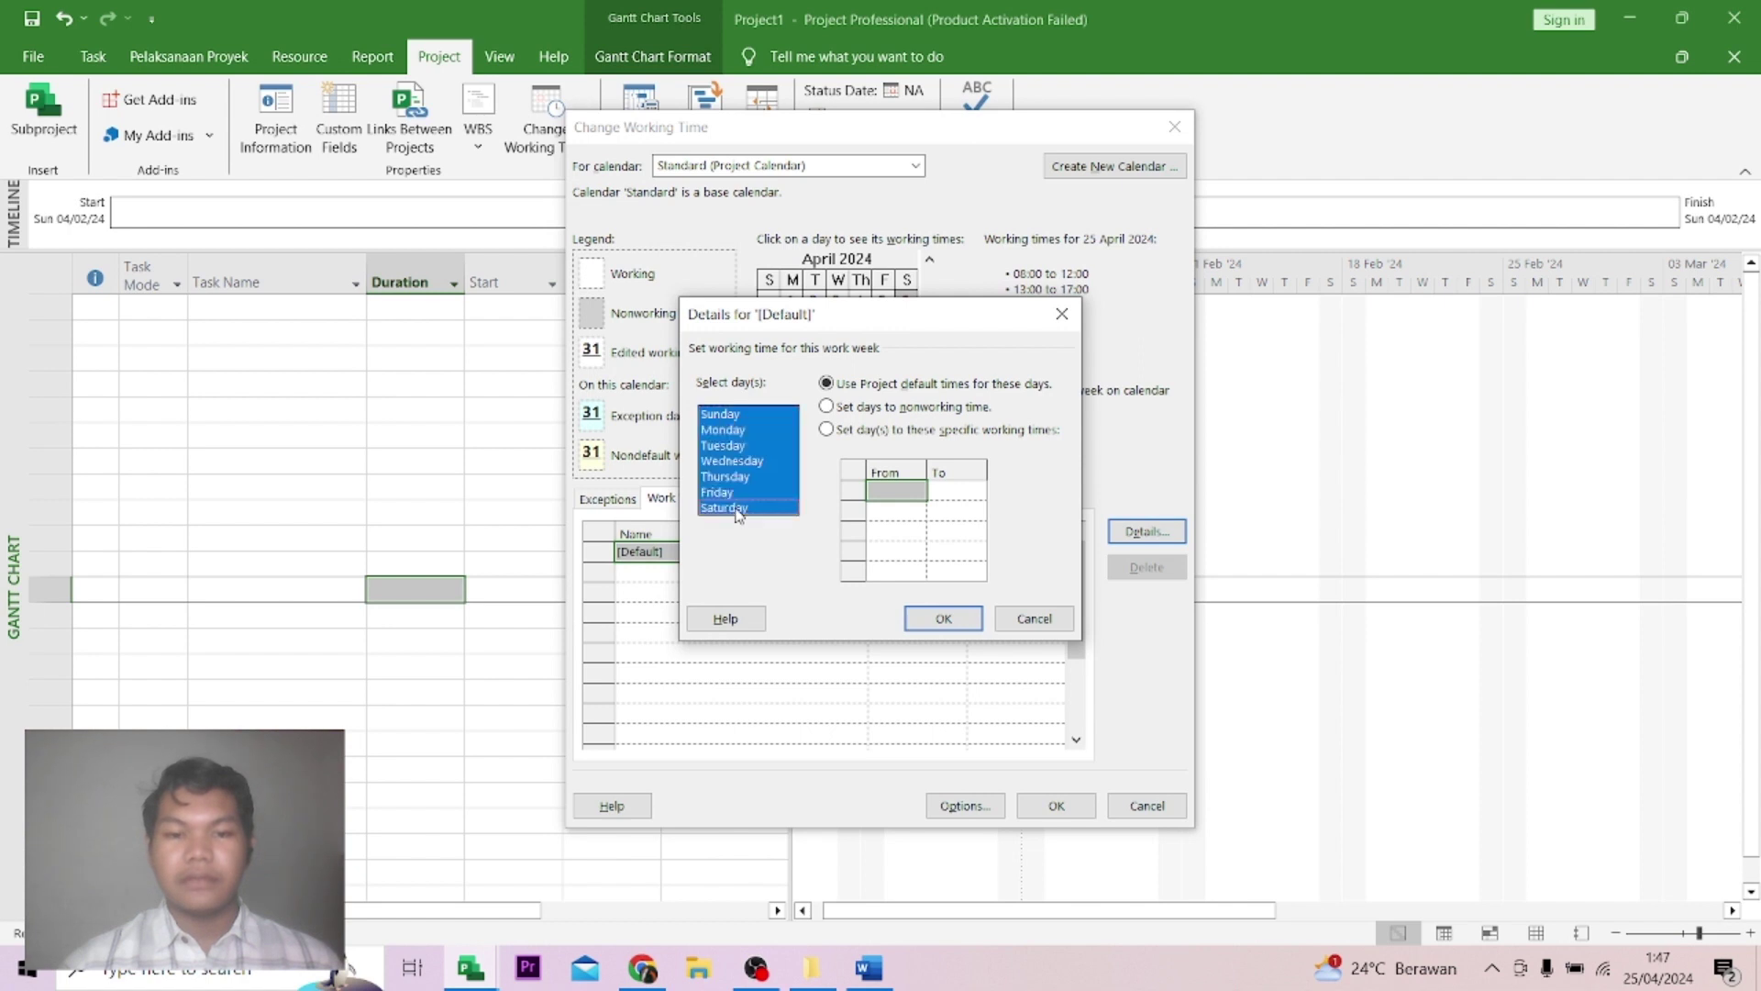
click(831, 434)
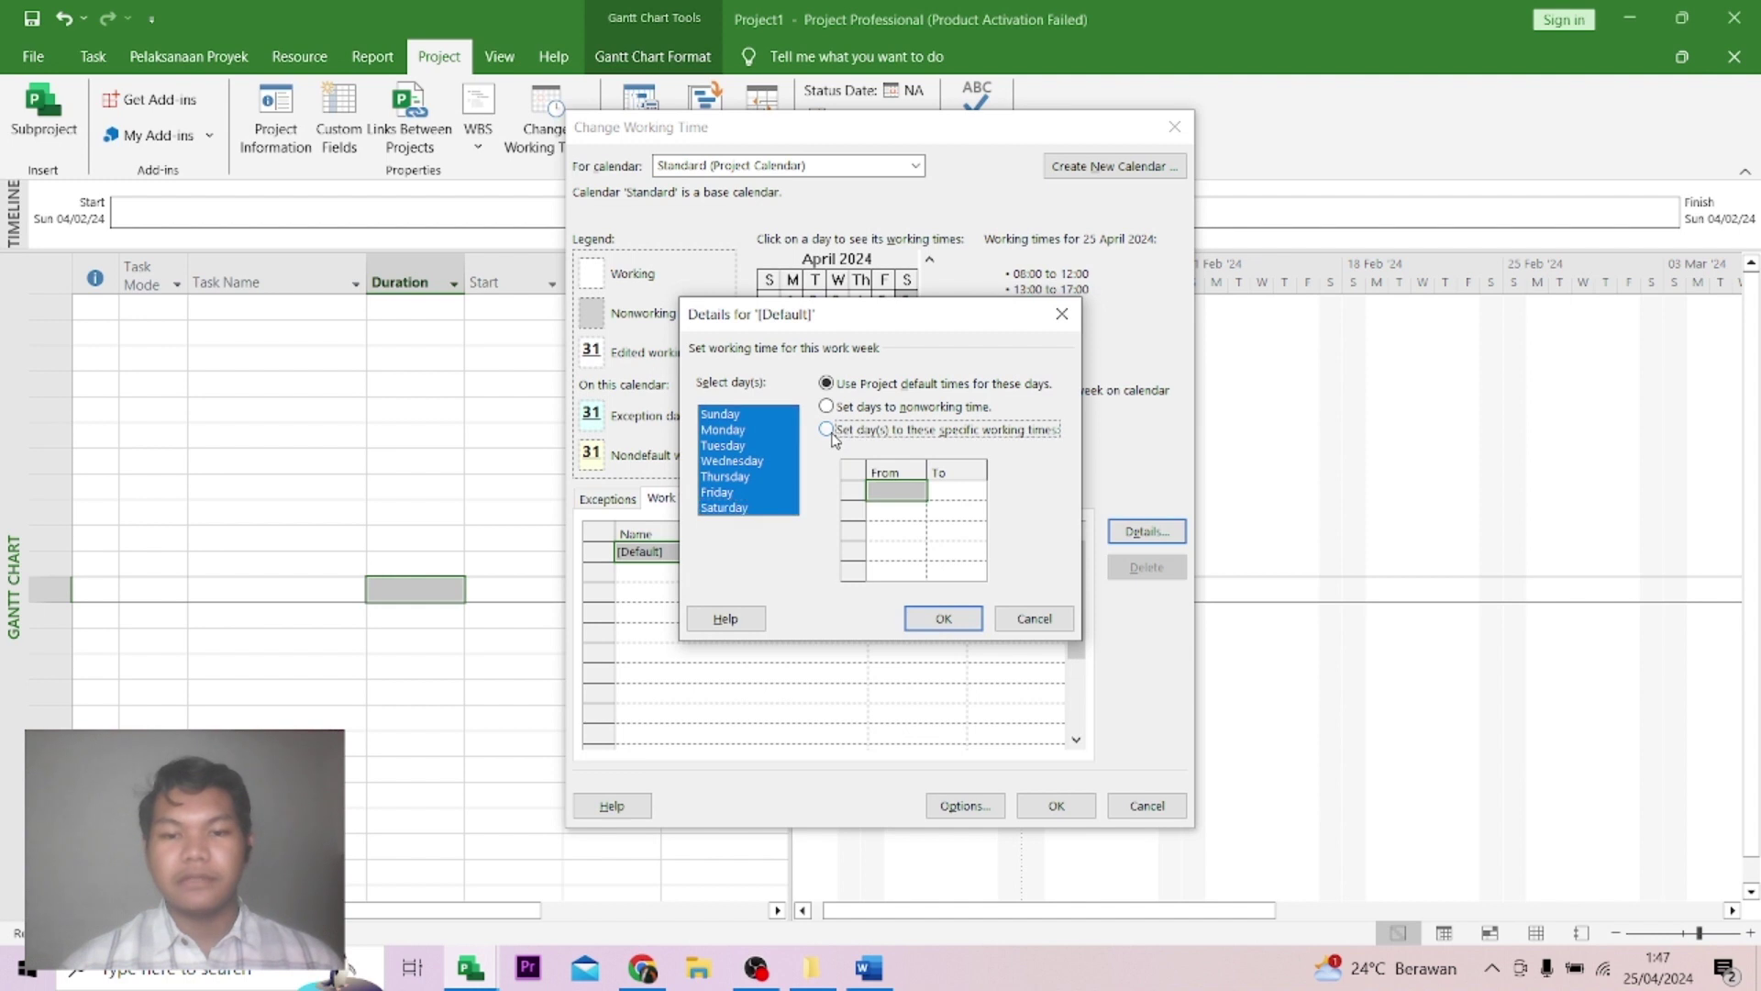
click(894, 498)
text(8)
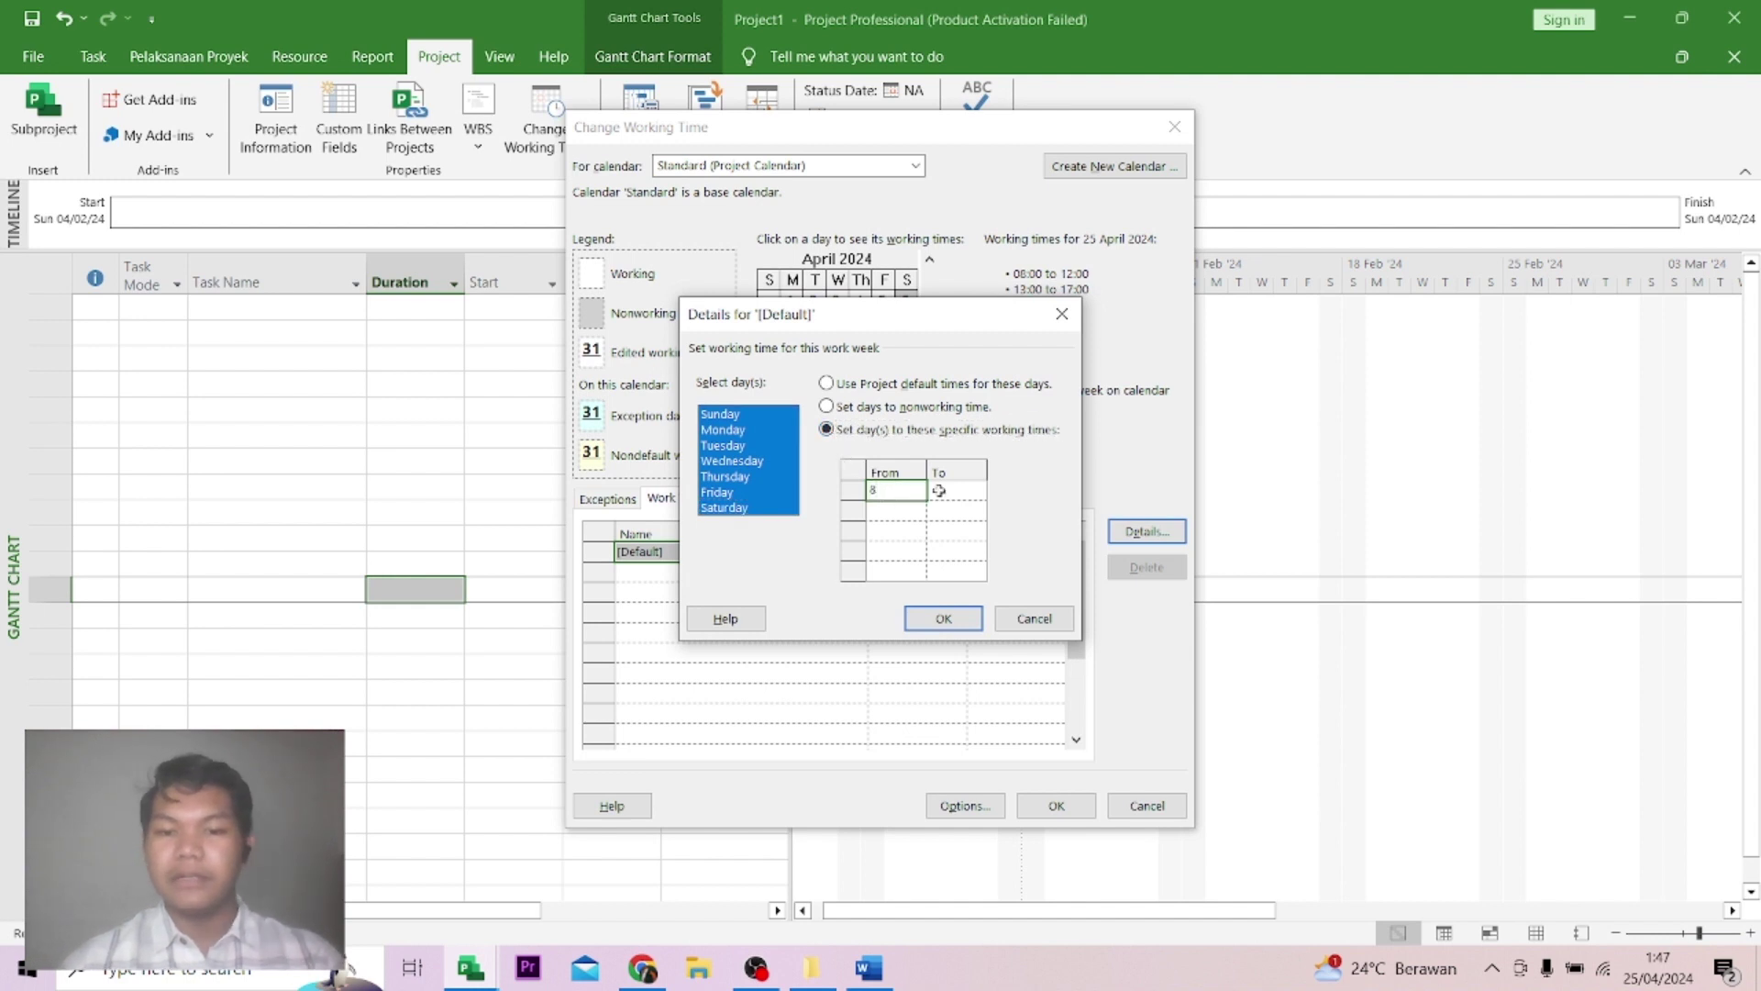
click(938, 491)
text(12)
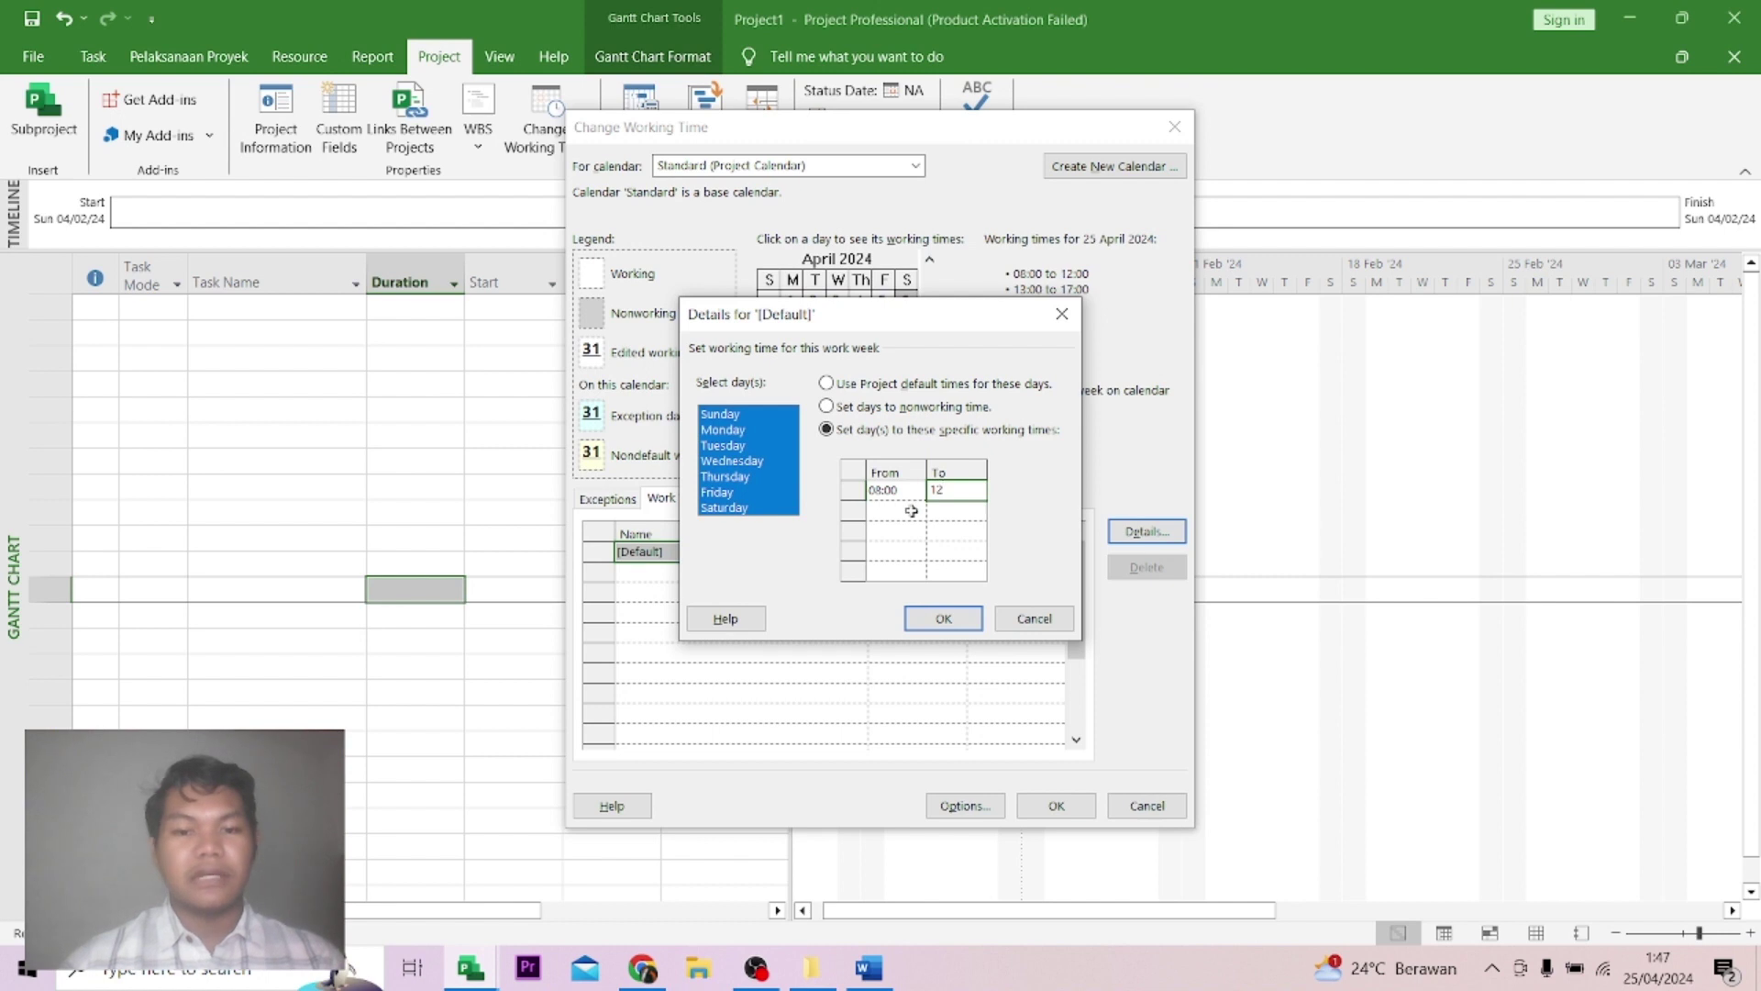
click(913, 511)
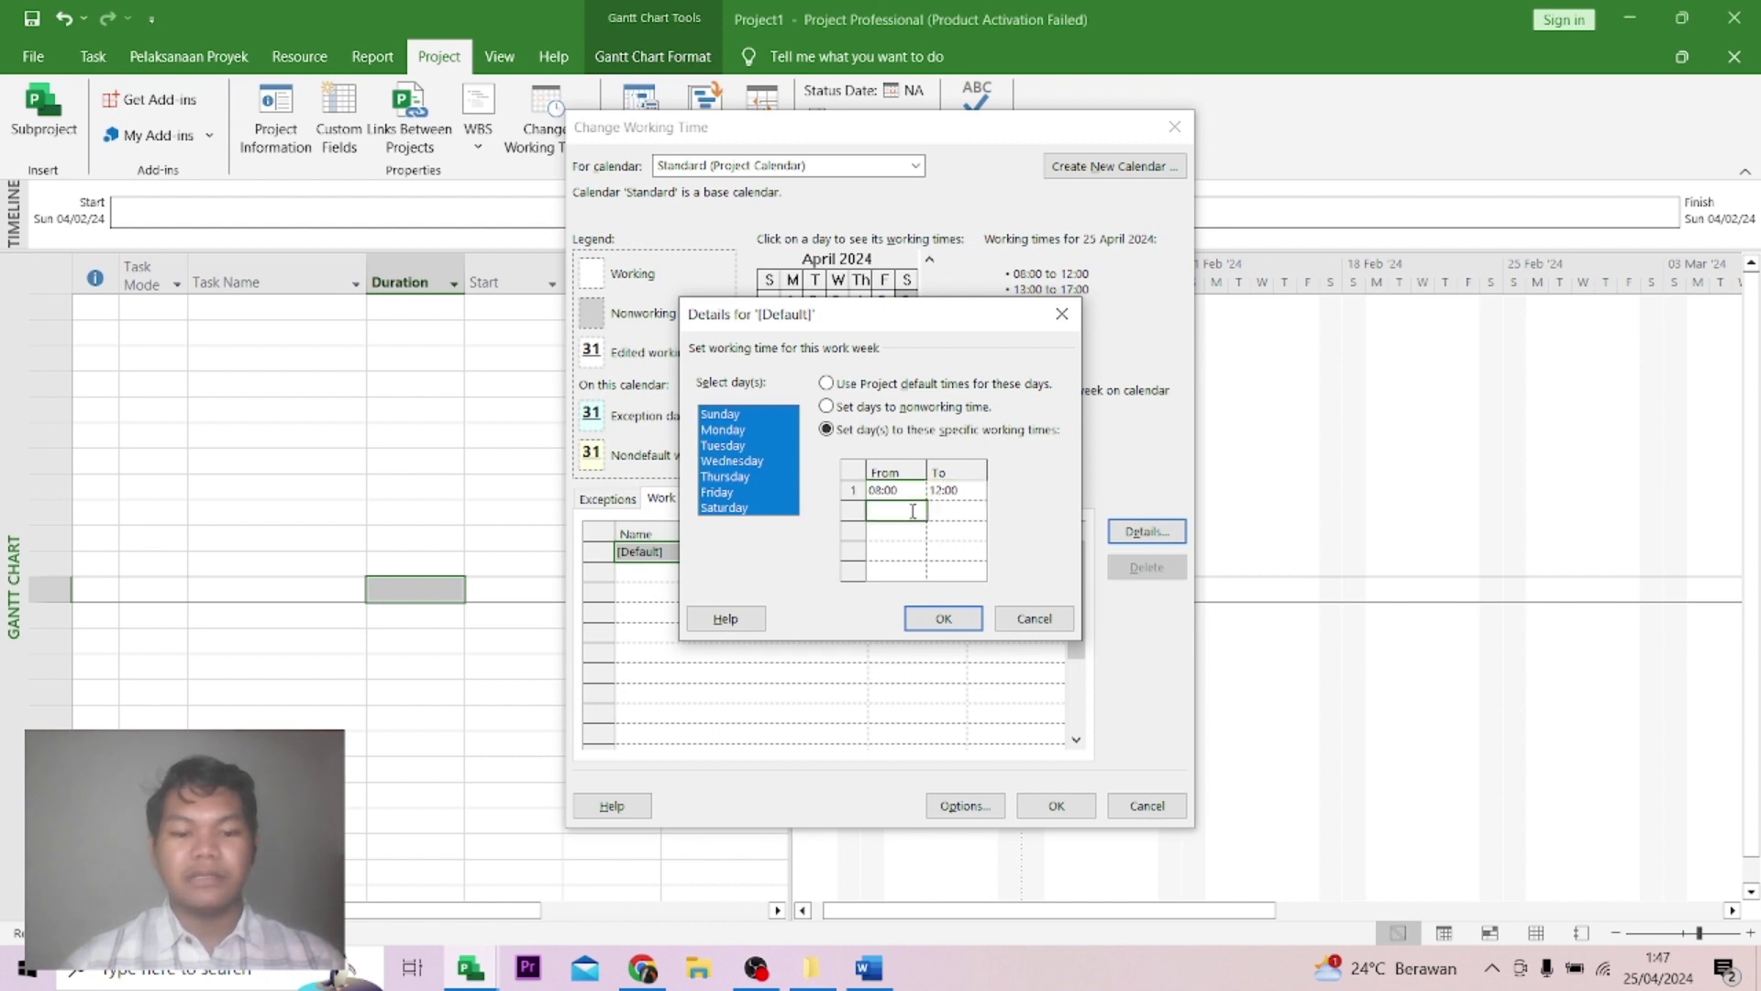
text(13)
click(957, 512)
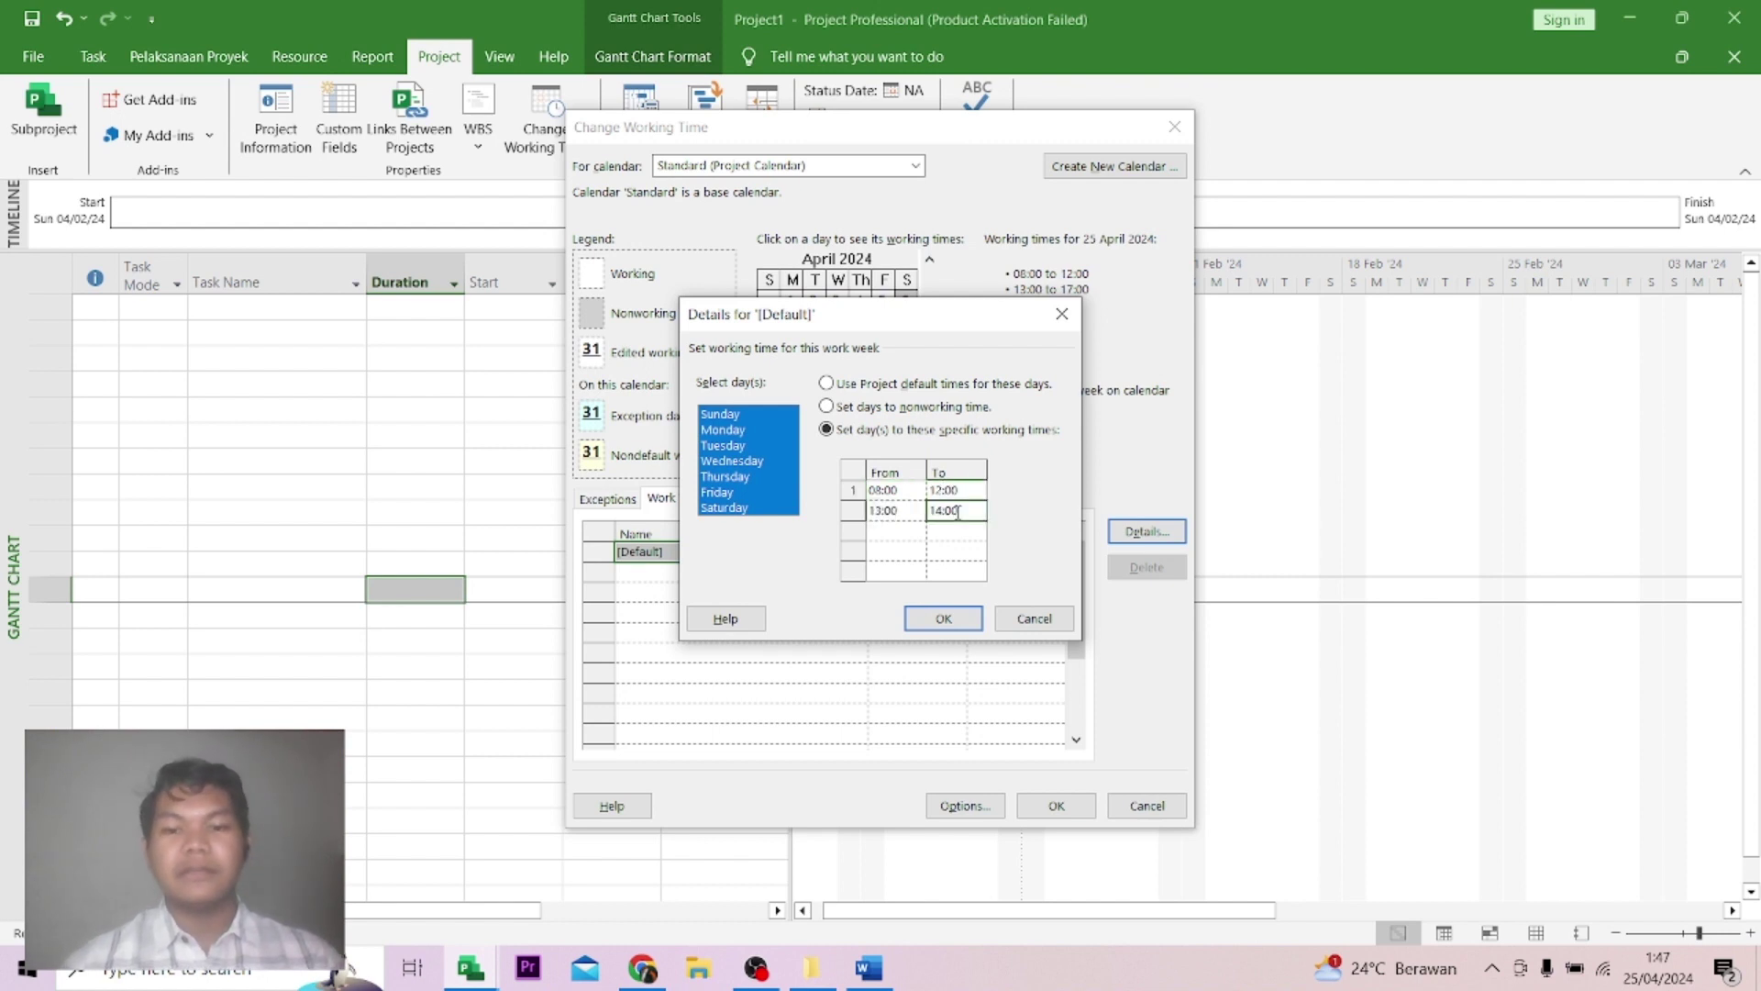
text(17)
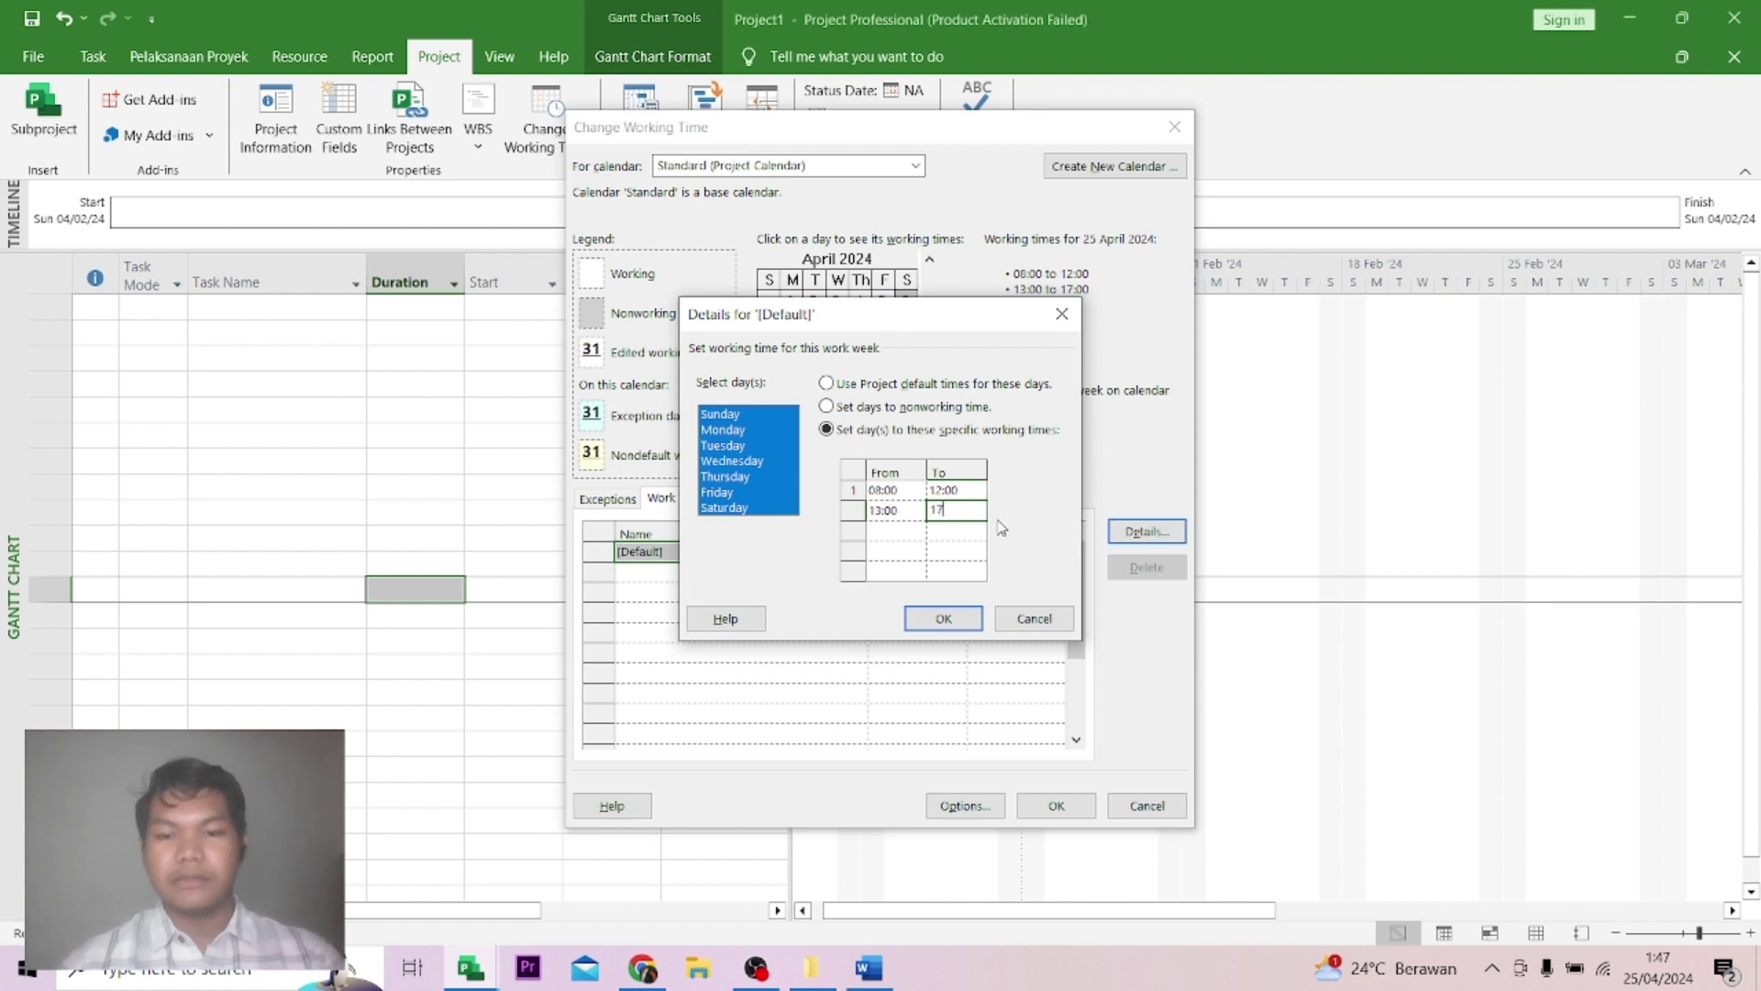
click(942, 618)
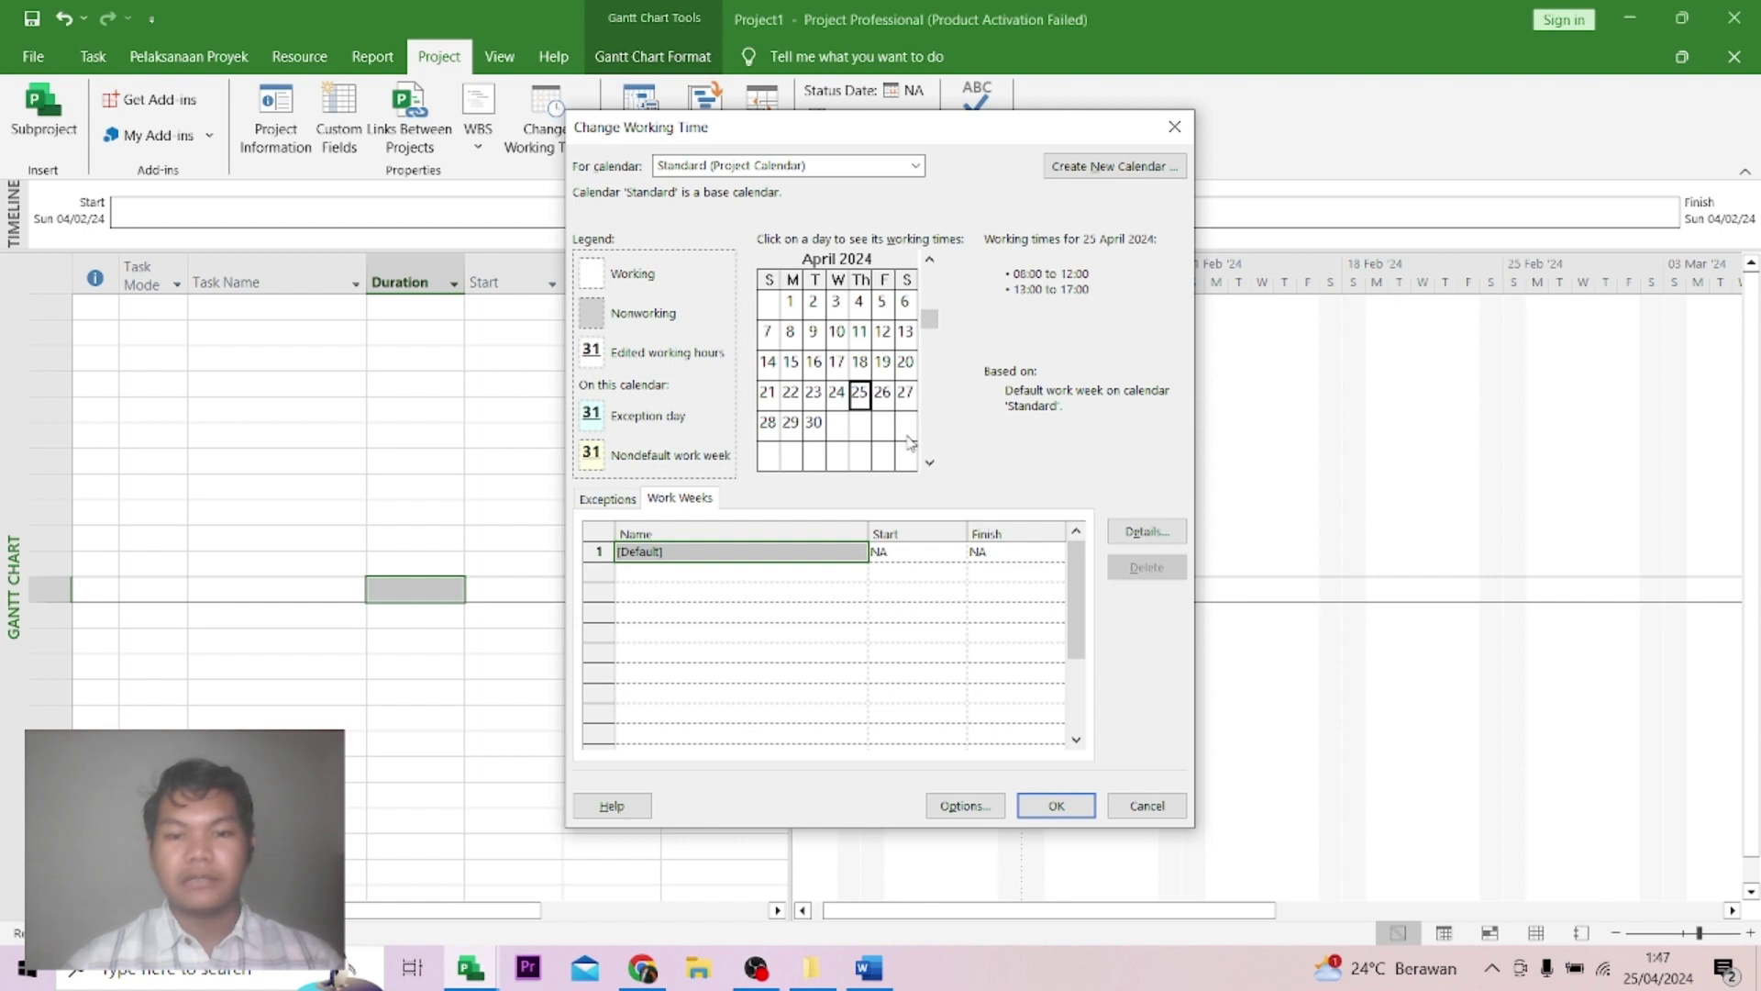
click(1057, 804)
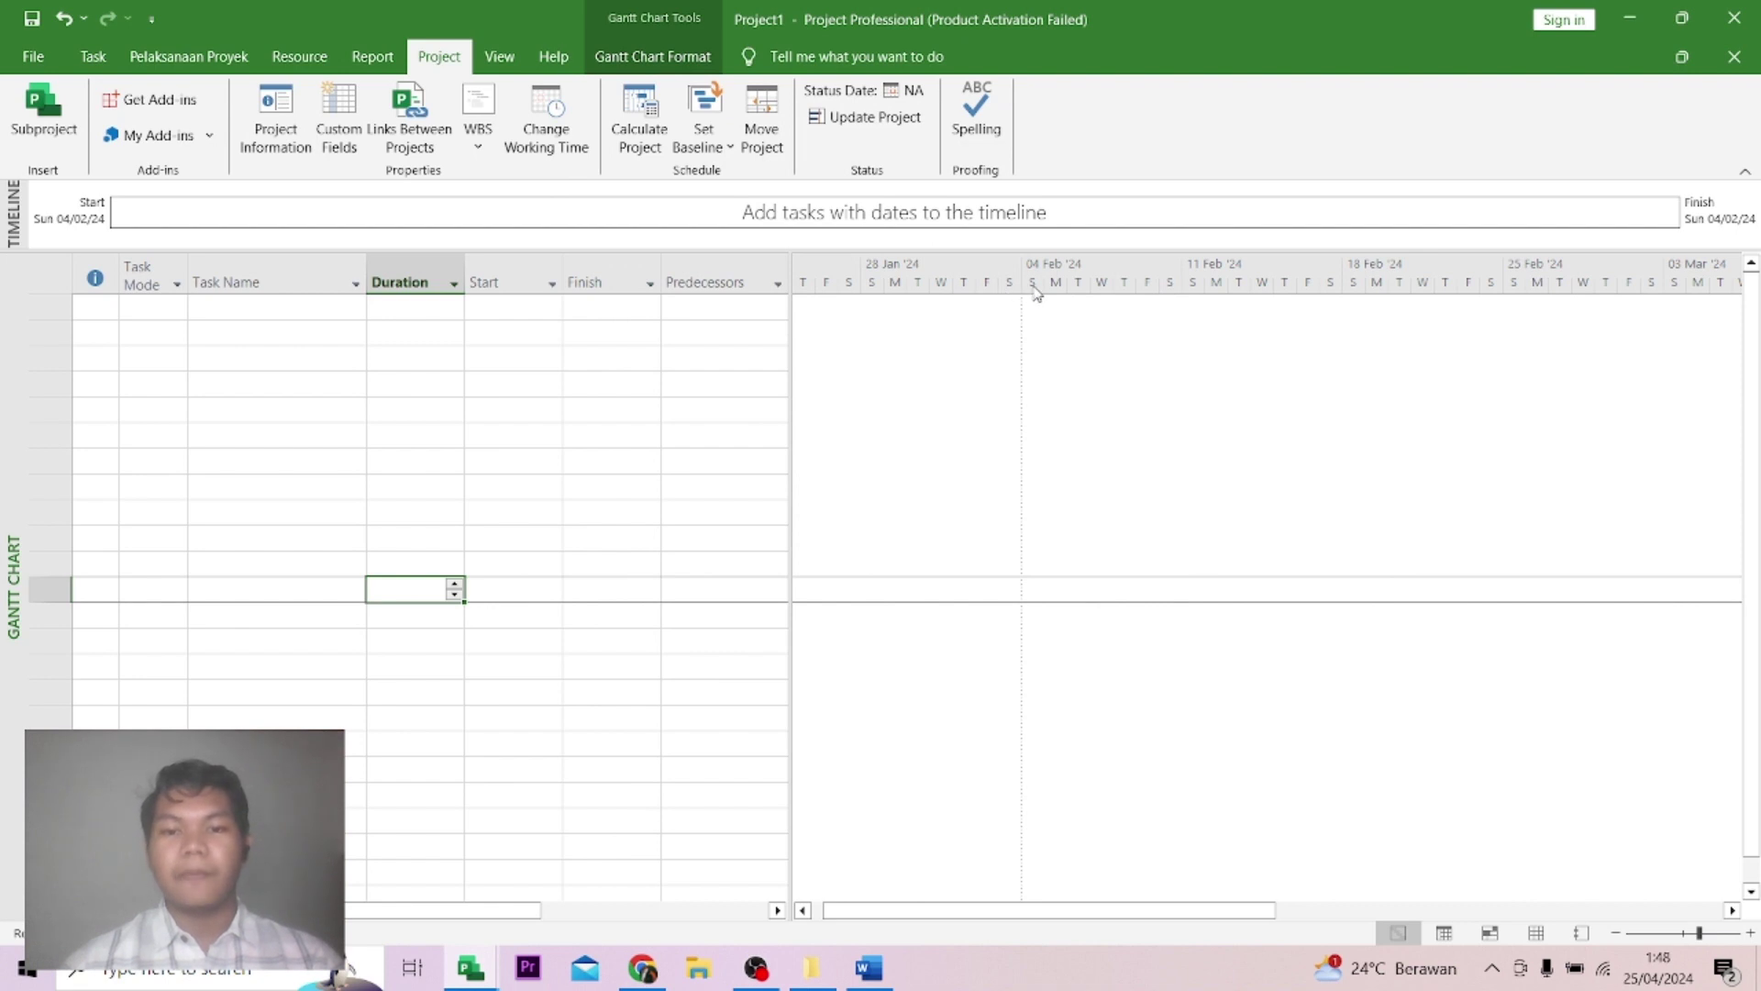
Add a calendar exception named "hari raya indul fitri" to the Standard calendar.
click(557, 152)
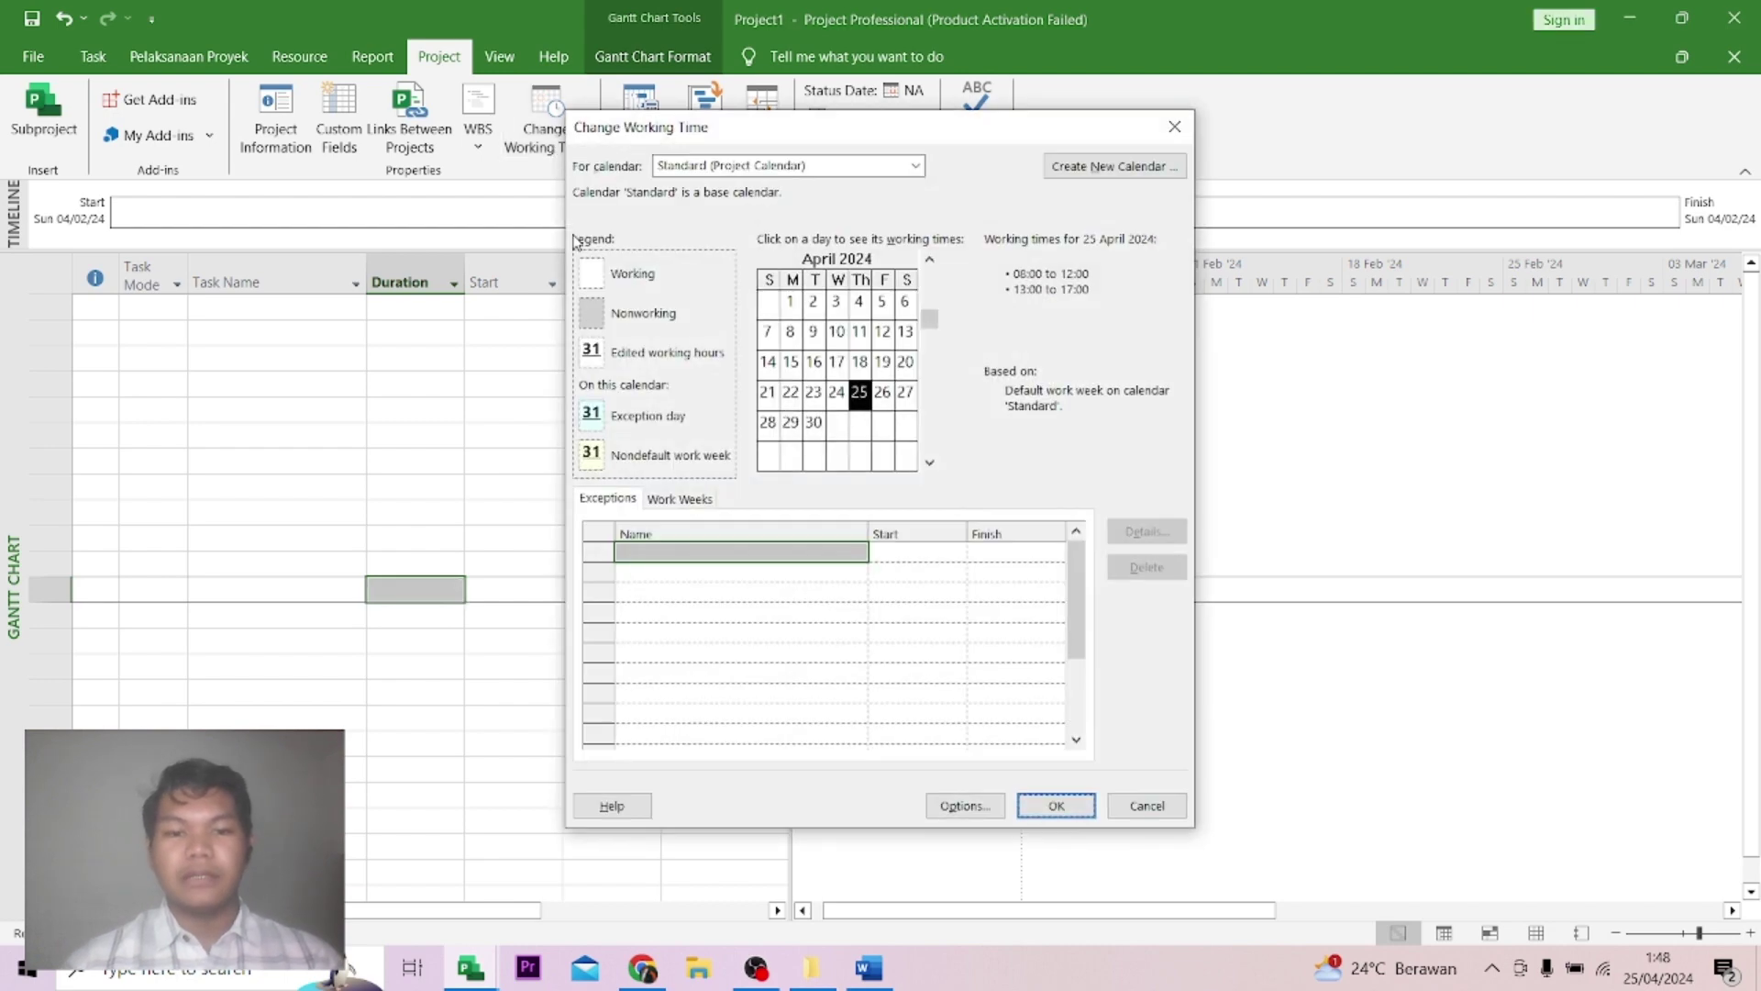
drag(630, 138, 698, 139)
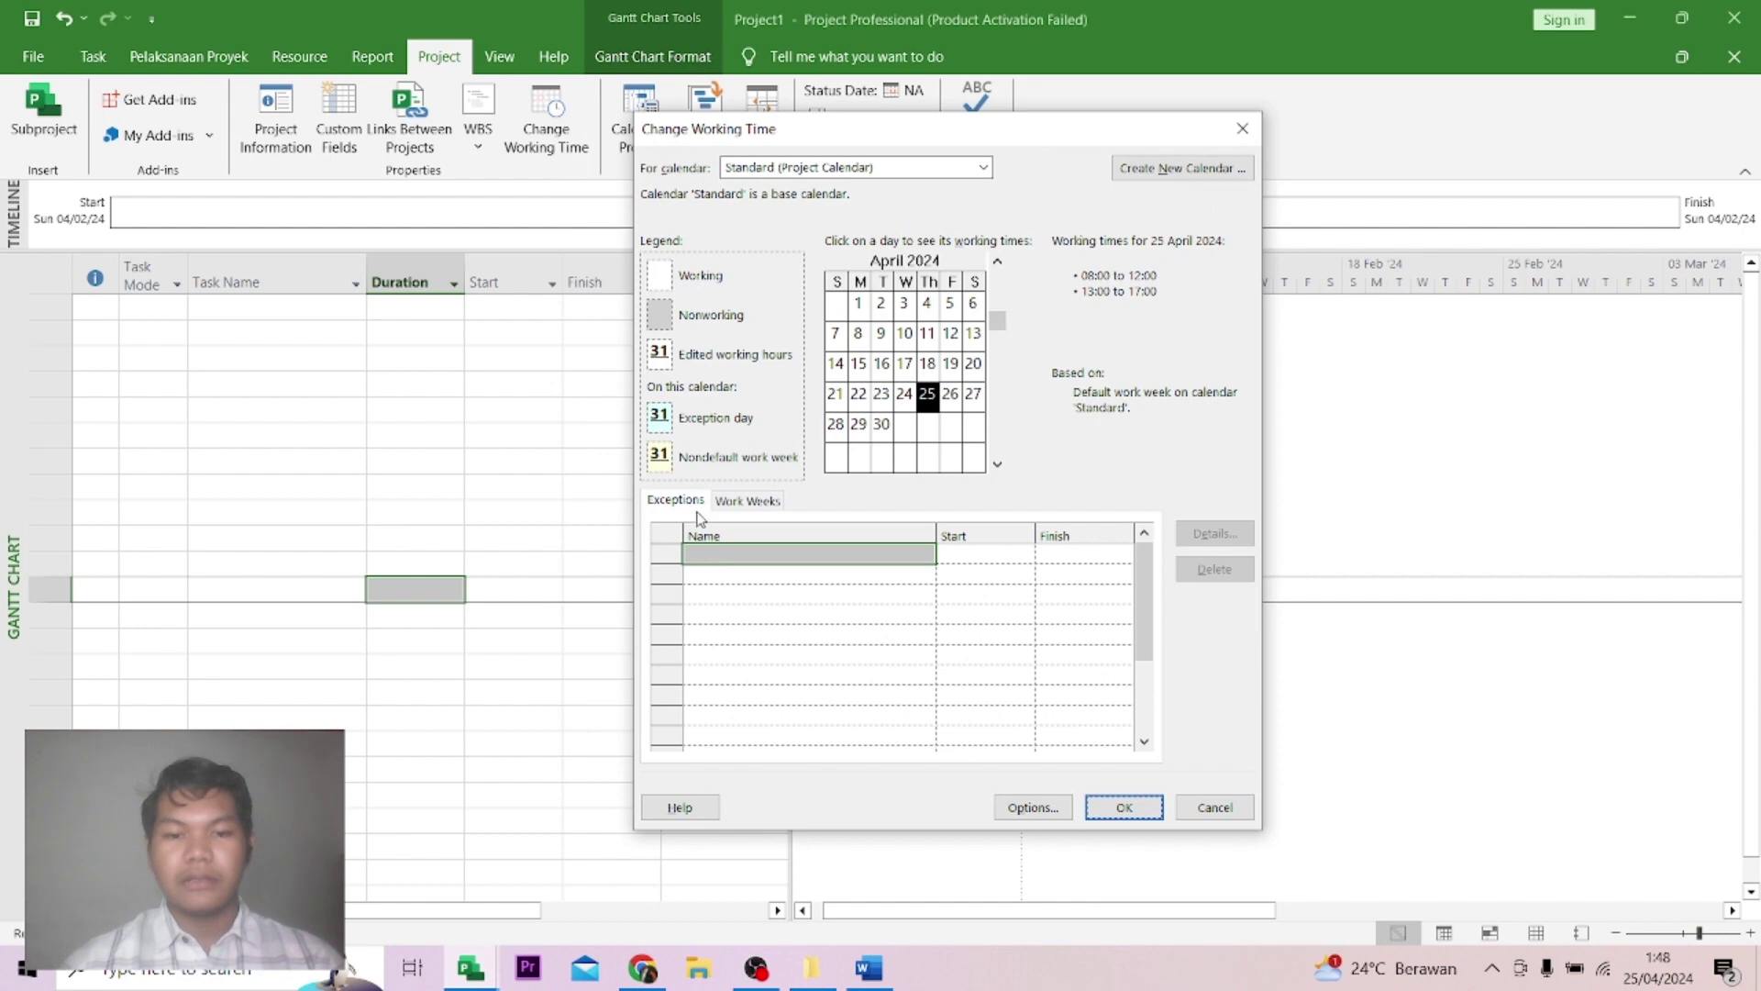
click(719, 553)
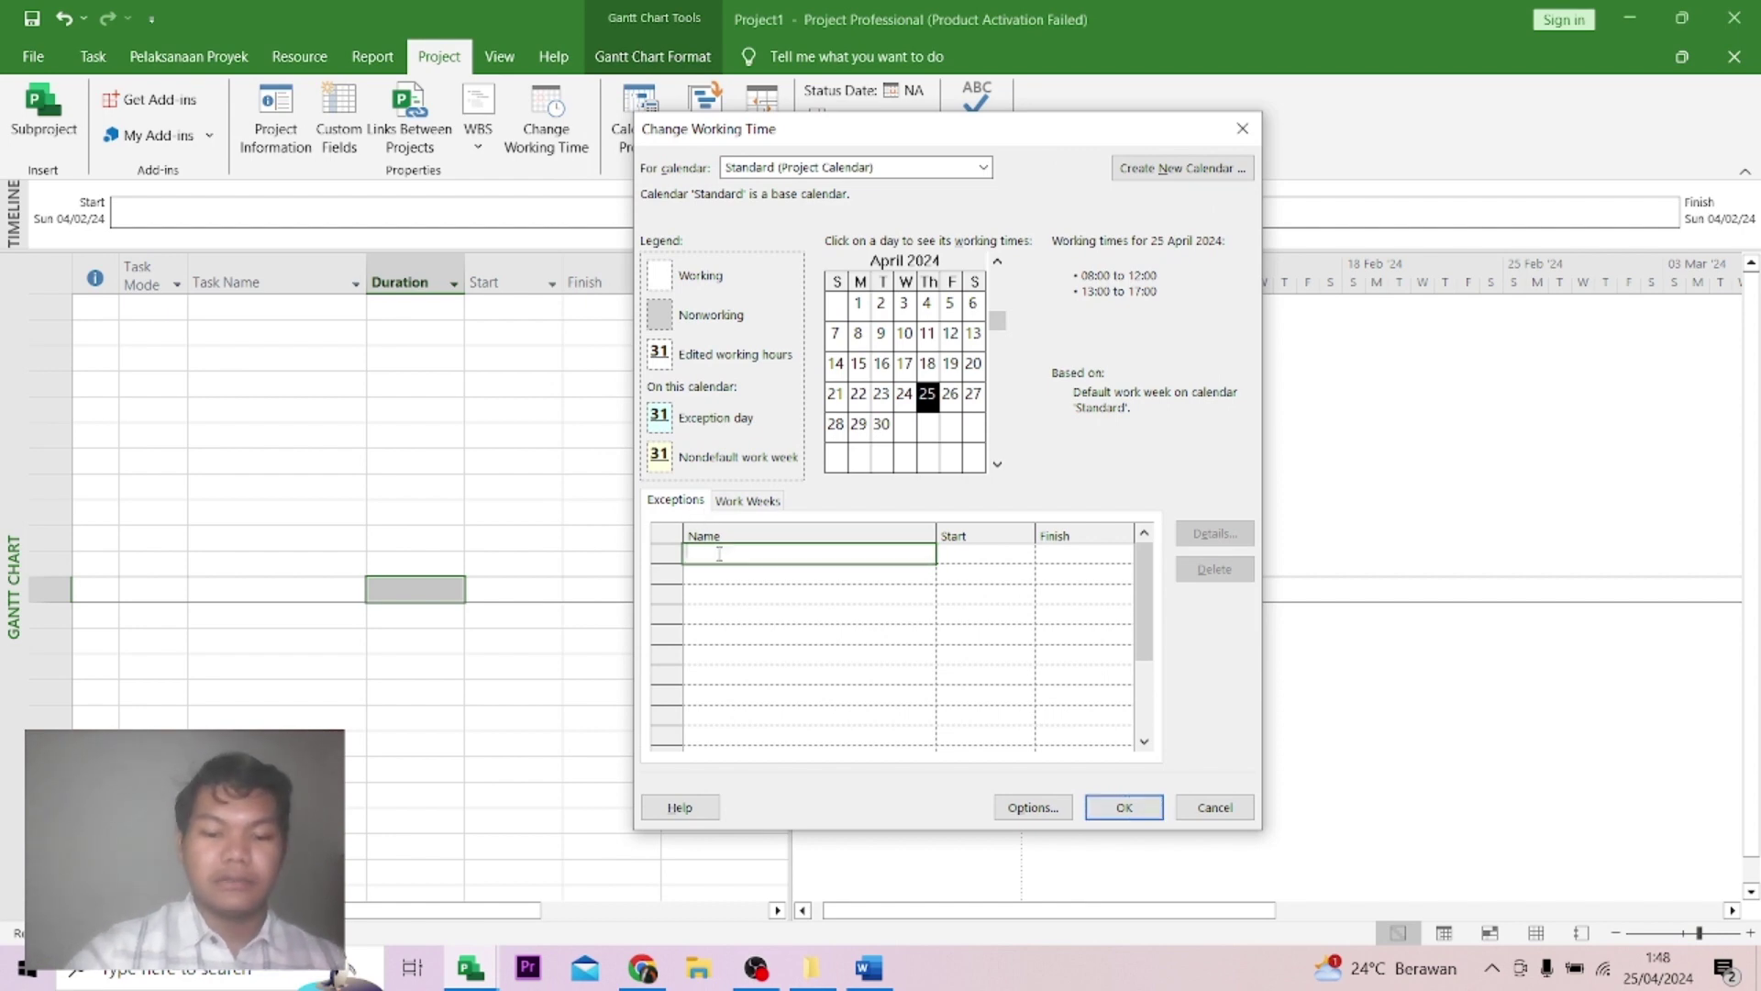
text(hari)
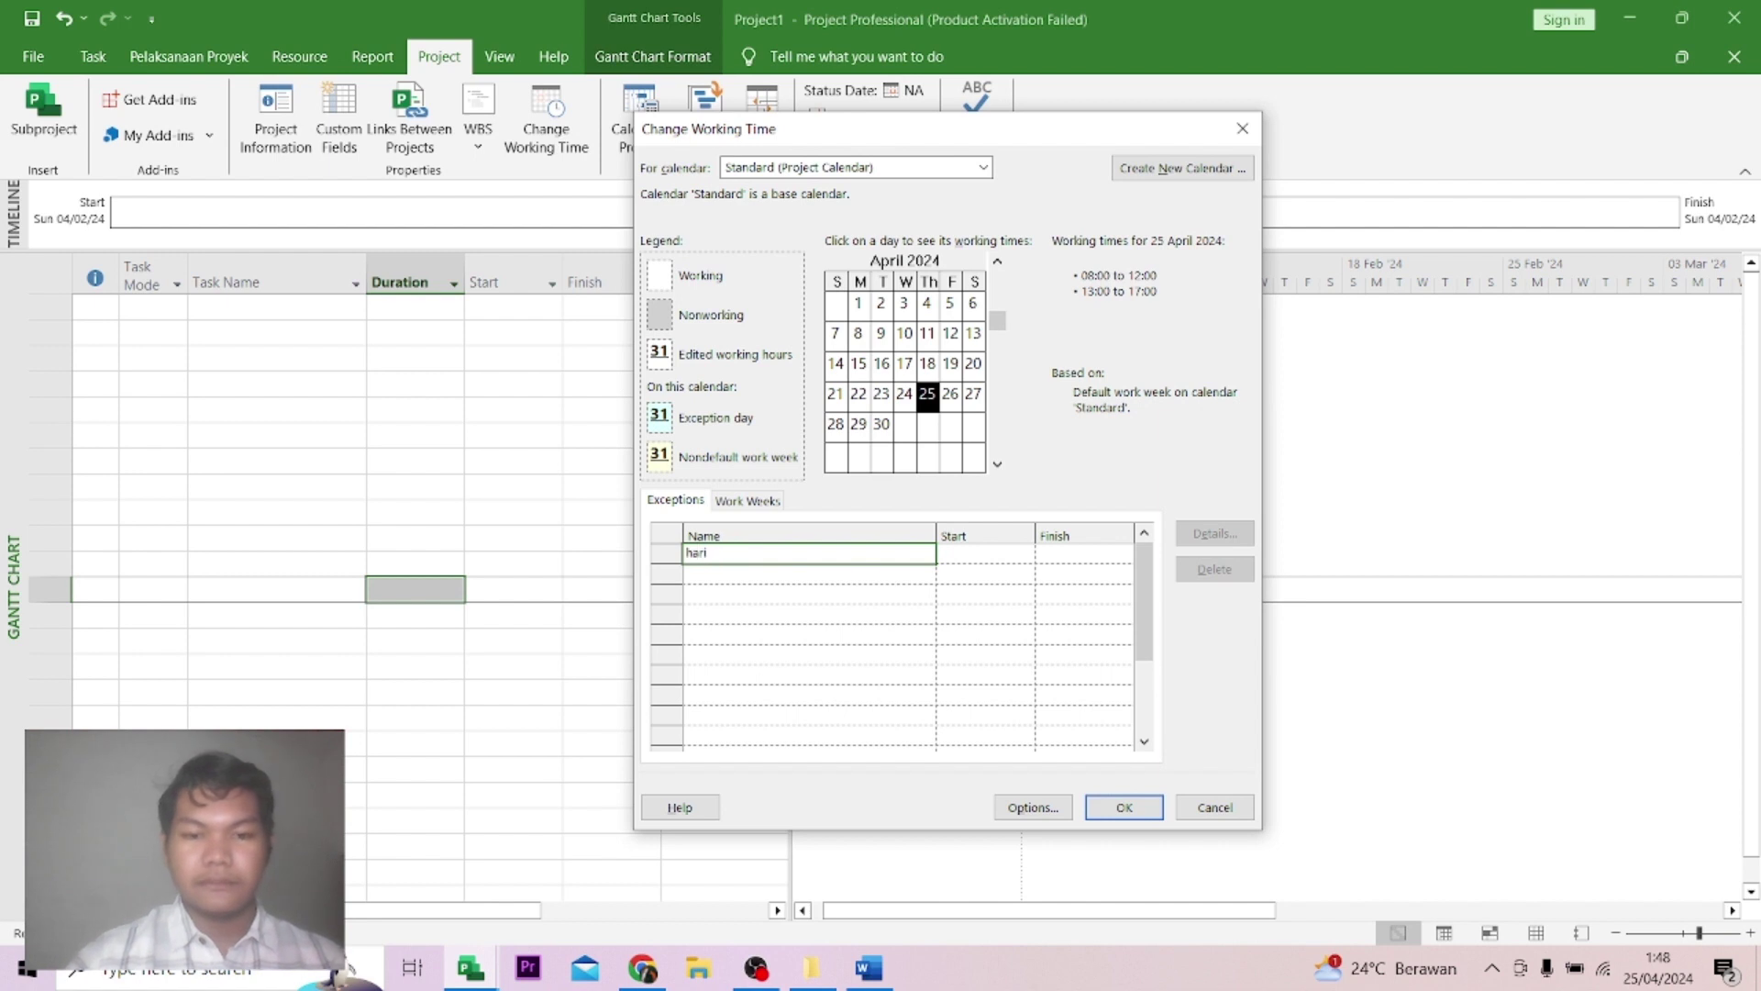
text( raya indul fit)
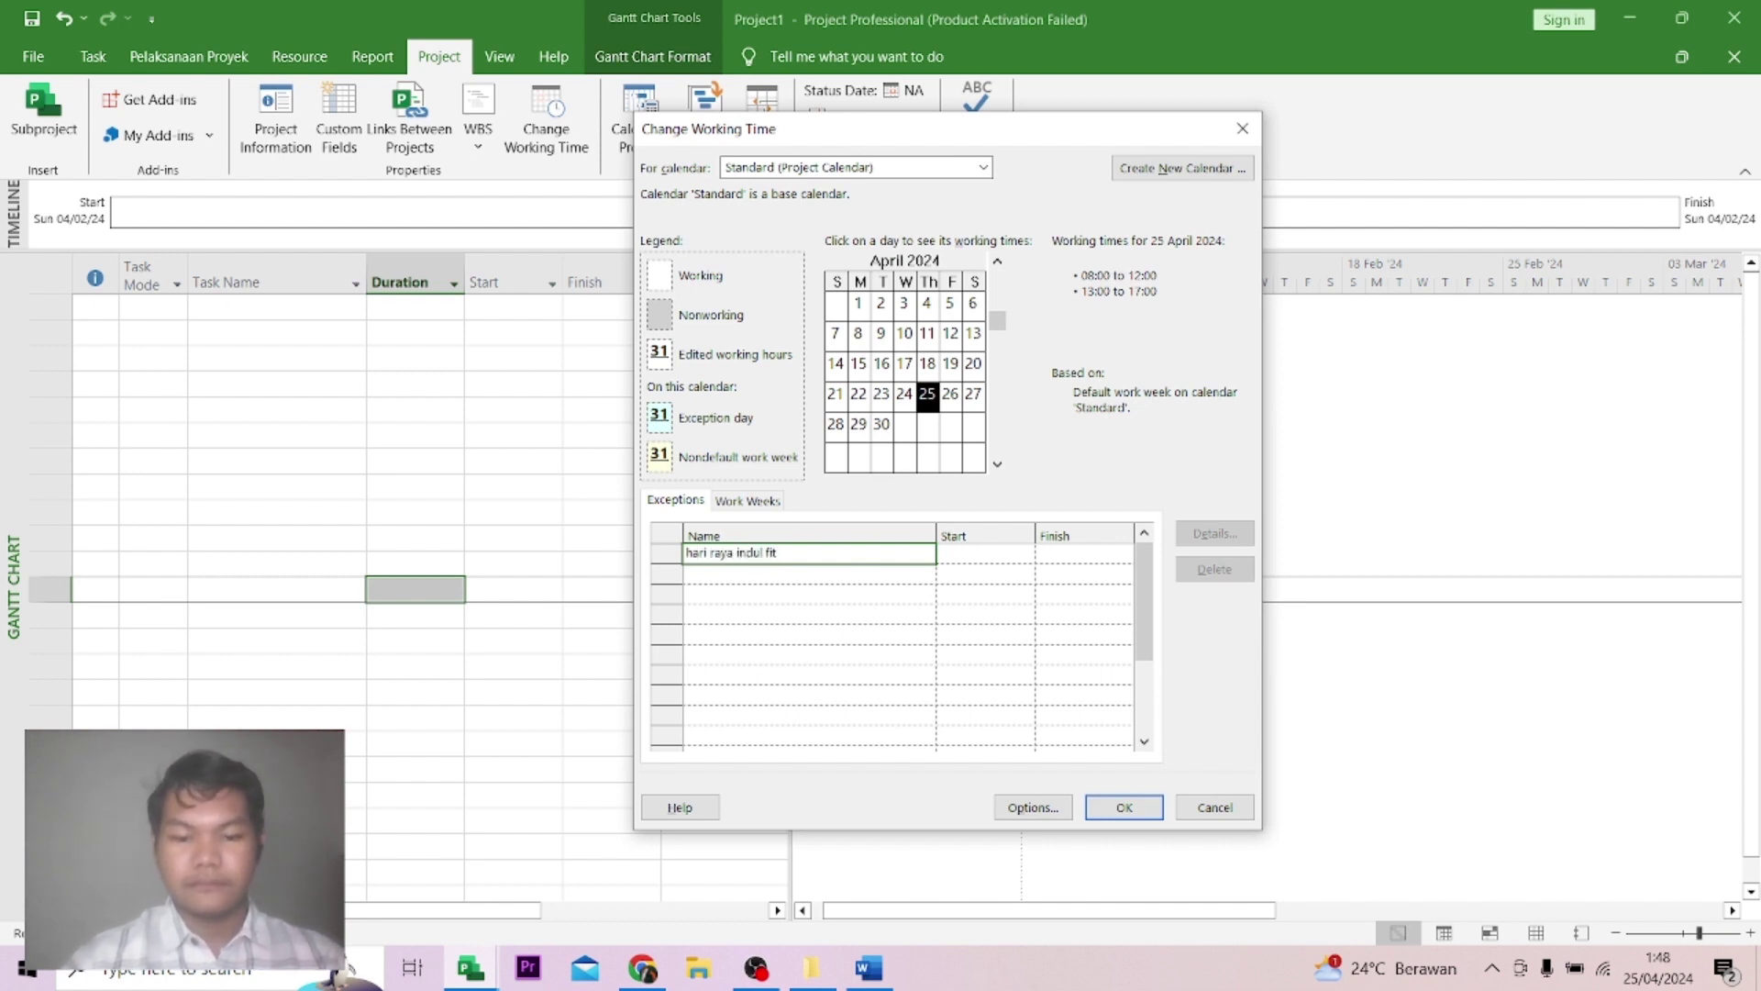
text(ri)
Set the holiday exception's start date to 30/05/2024 and its finish date to 12/05/2024.
click(1027, 553)
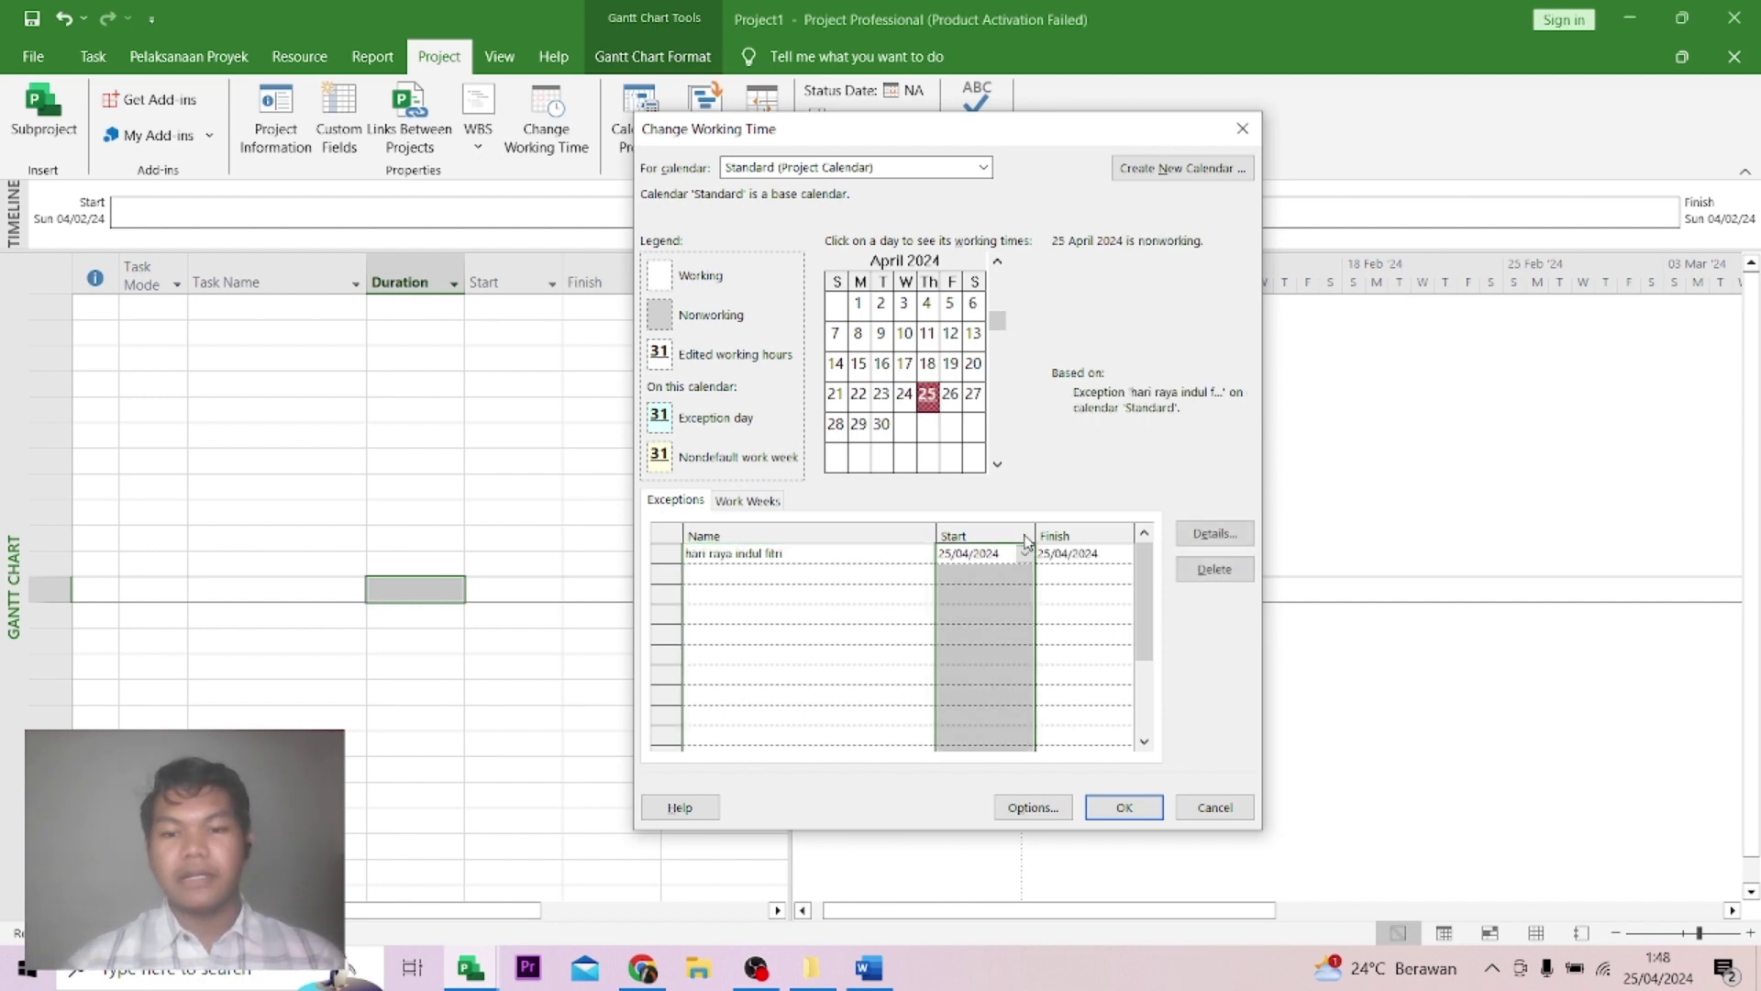
click(1025, 553)
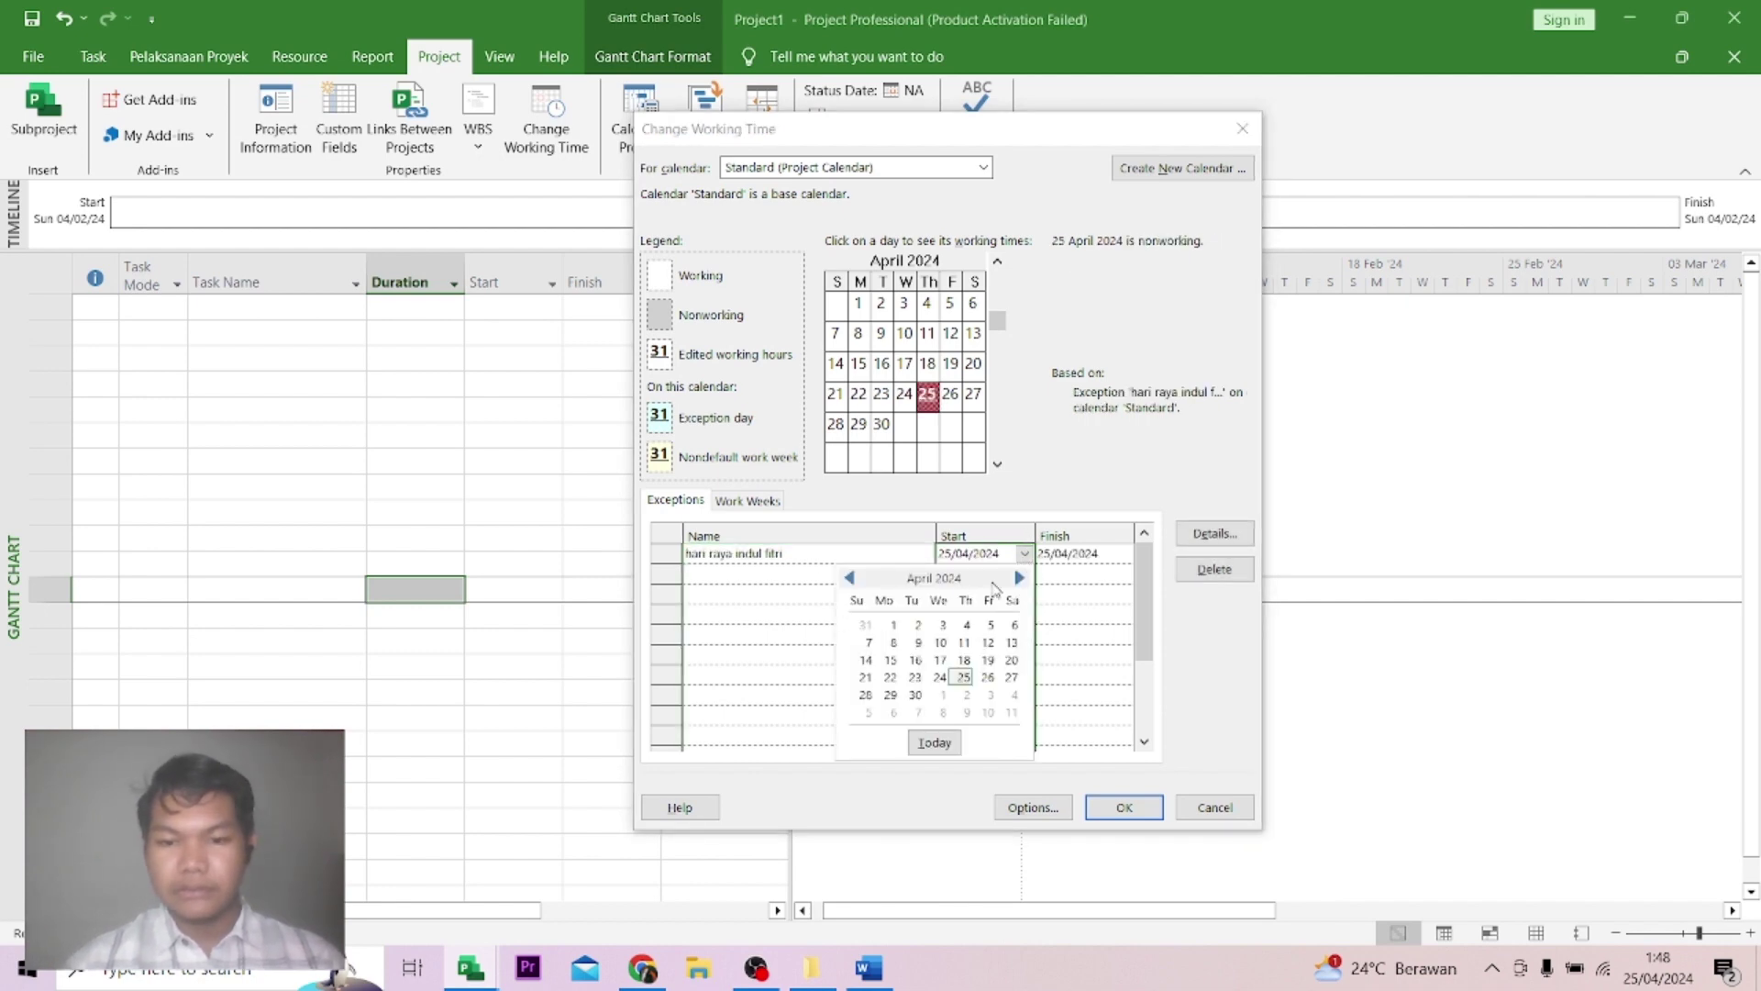
click(1019, 577)
click(965, 695)
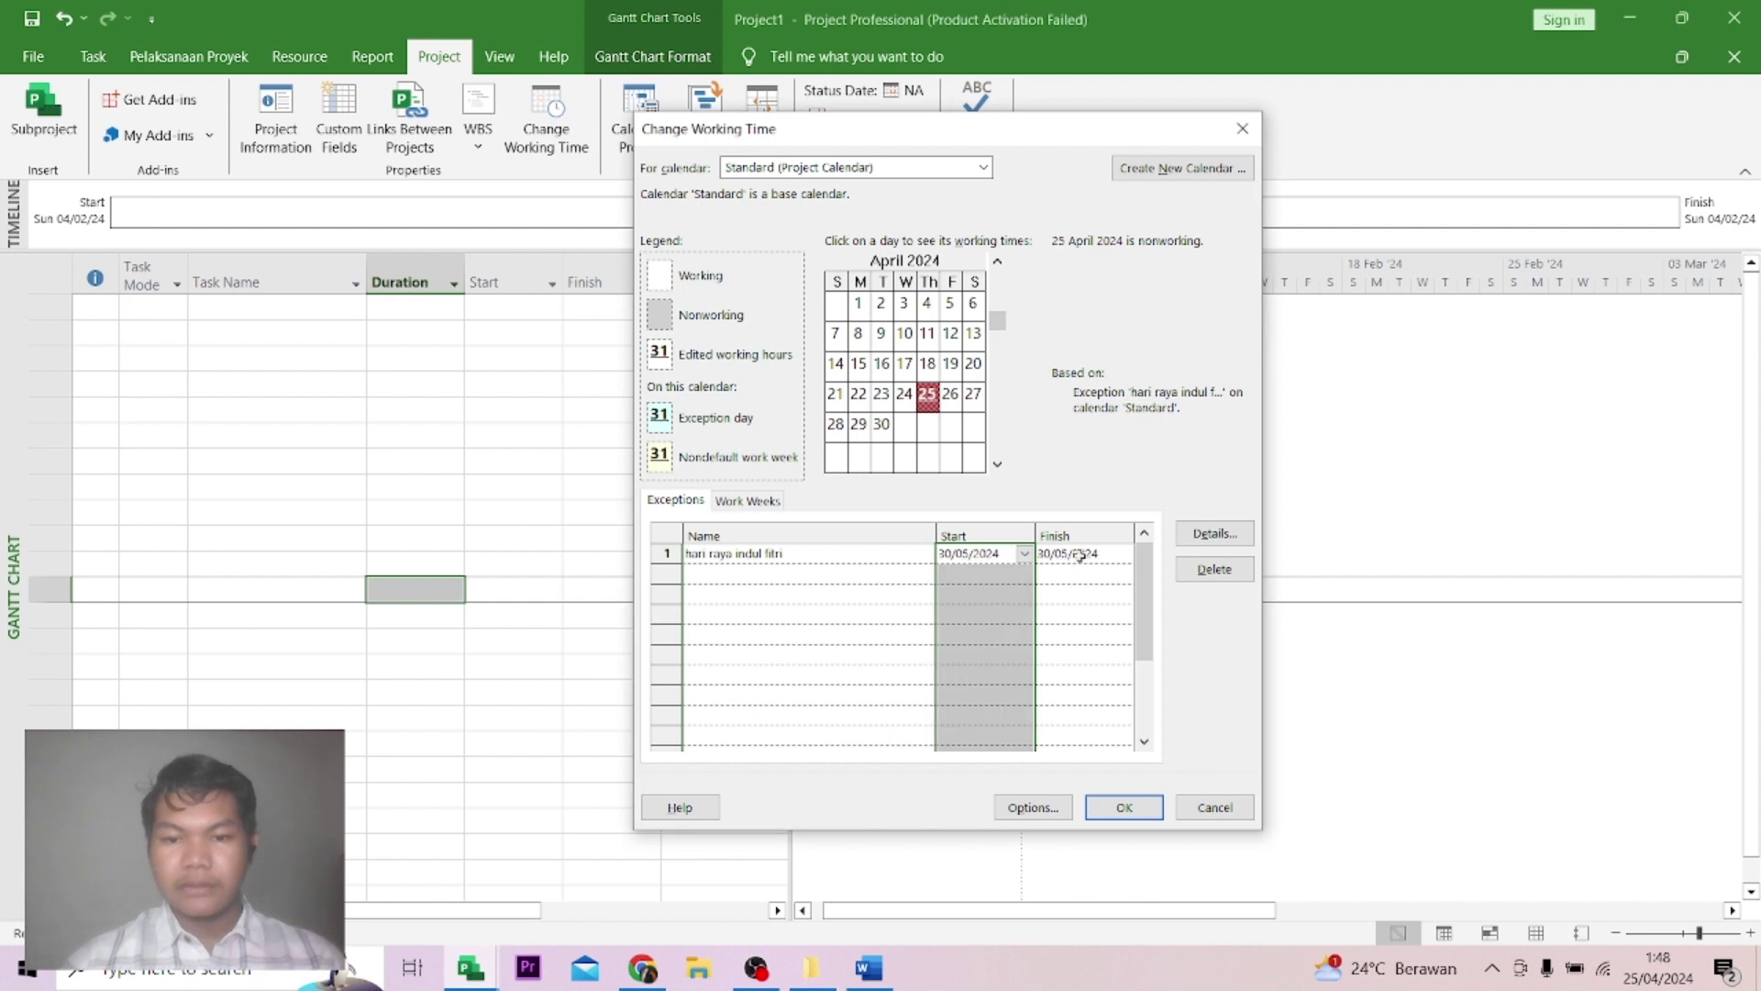
click(1080, 555)
click(1122, 553)
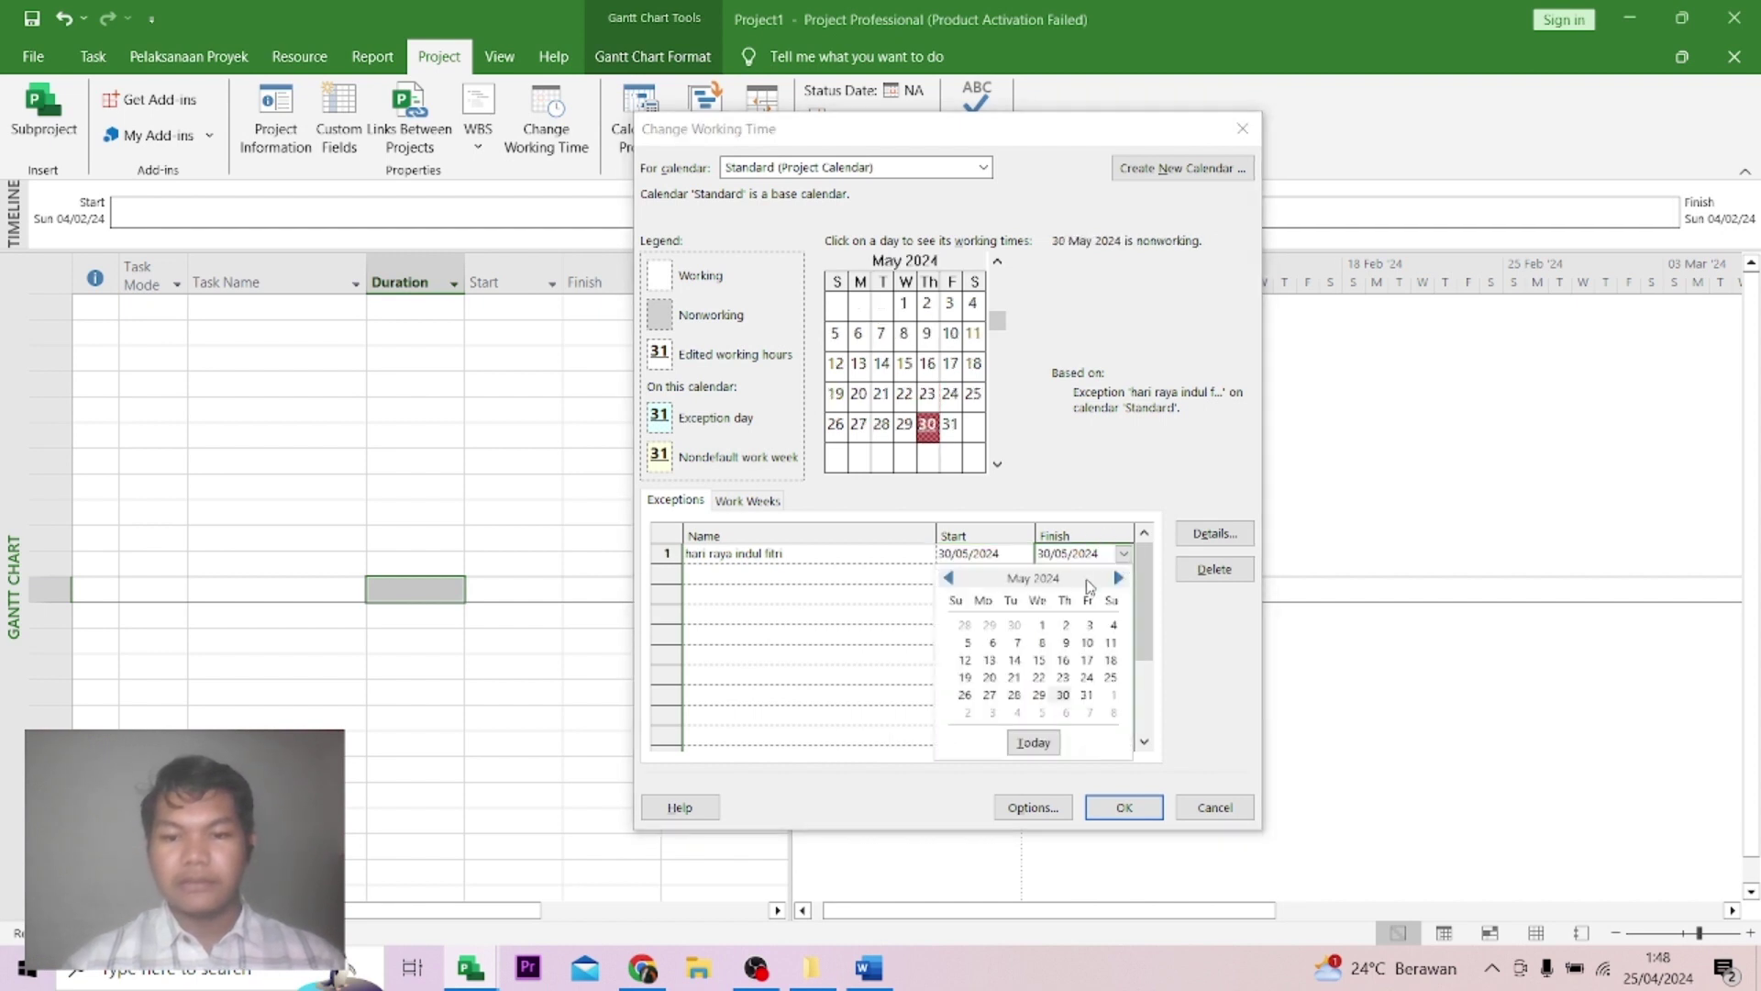
click(965, 661)
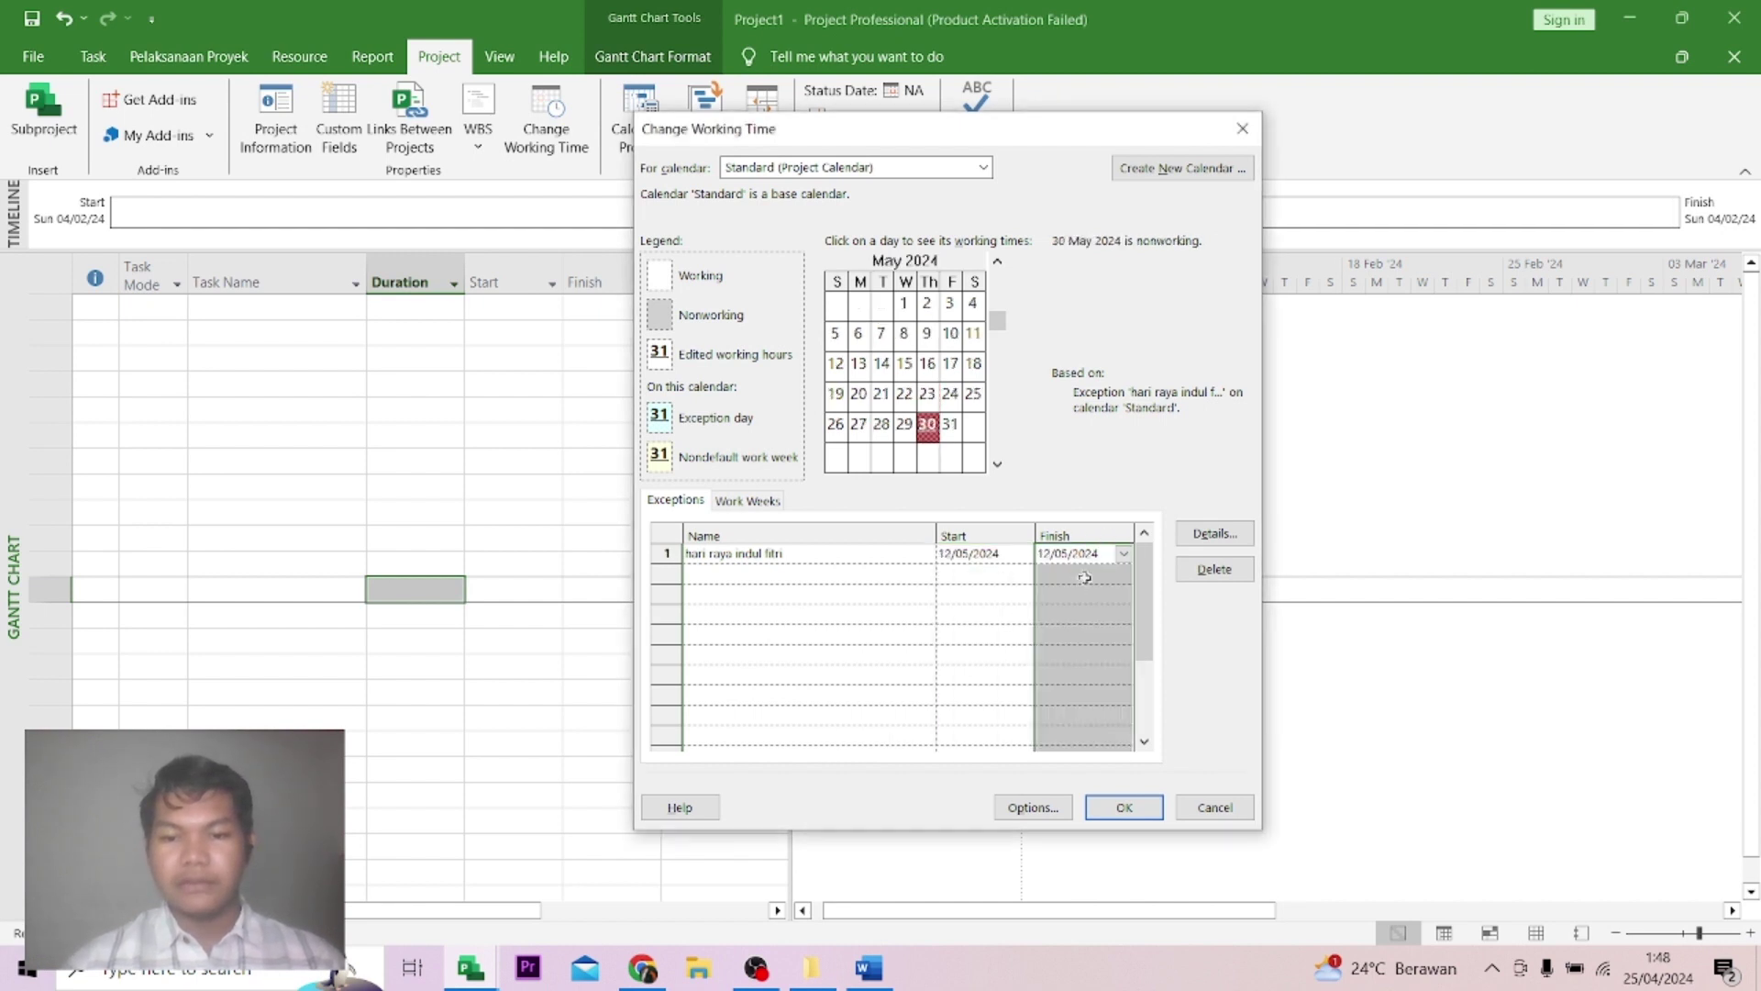
Set the holiday exception's finish date to 12/06/2024 and its start date to 30/05/2024, and apply the calendar change.
click(1122, 555)
click(1118, 577)
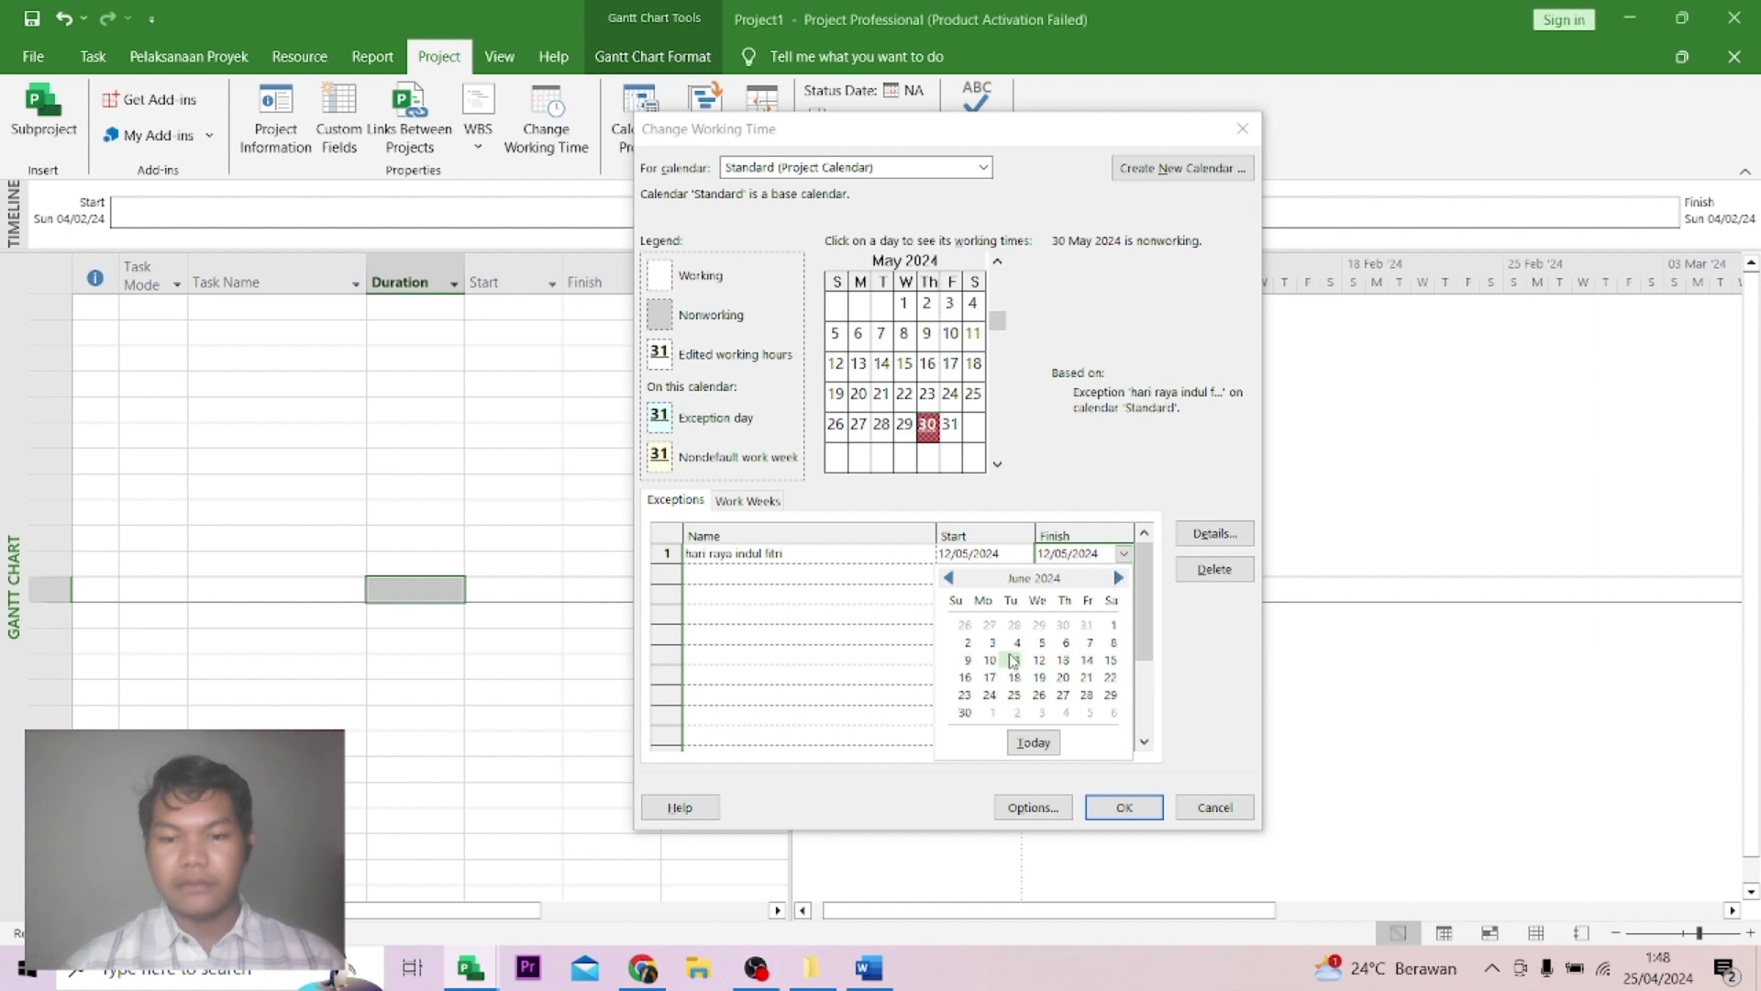
click(1039, 659)
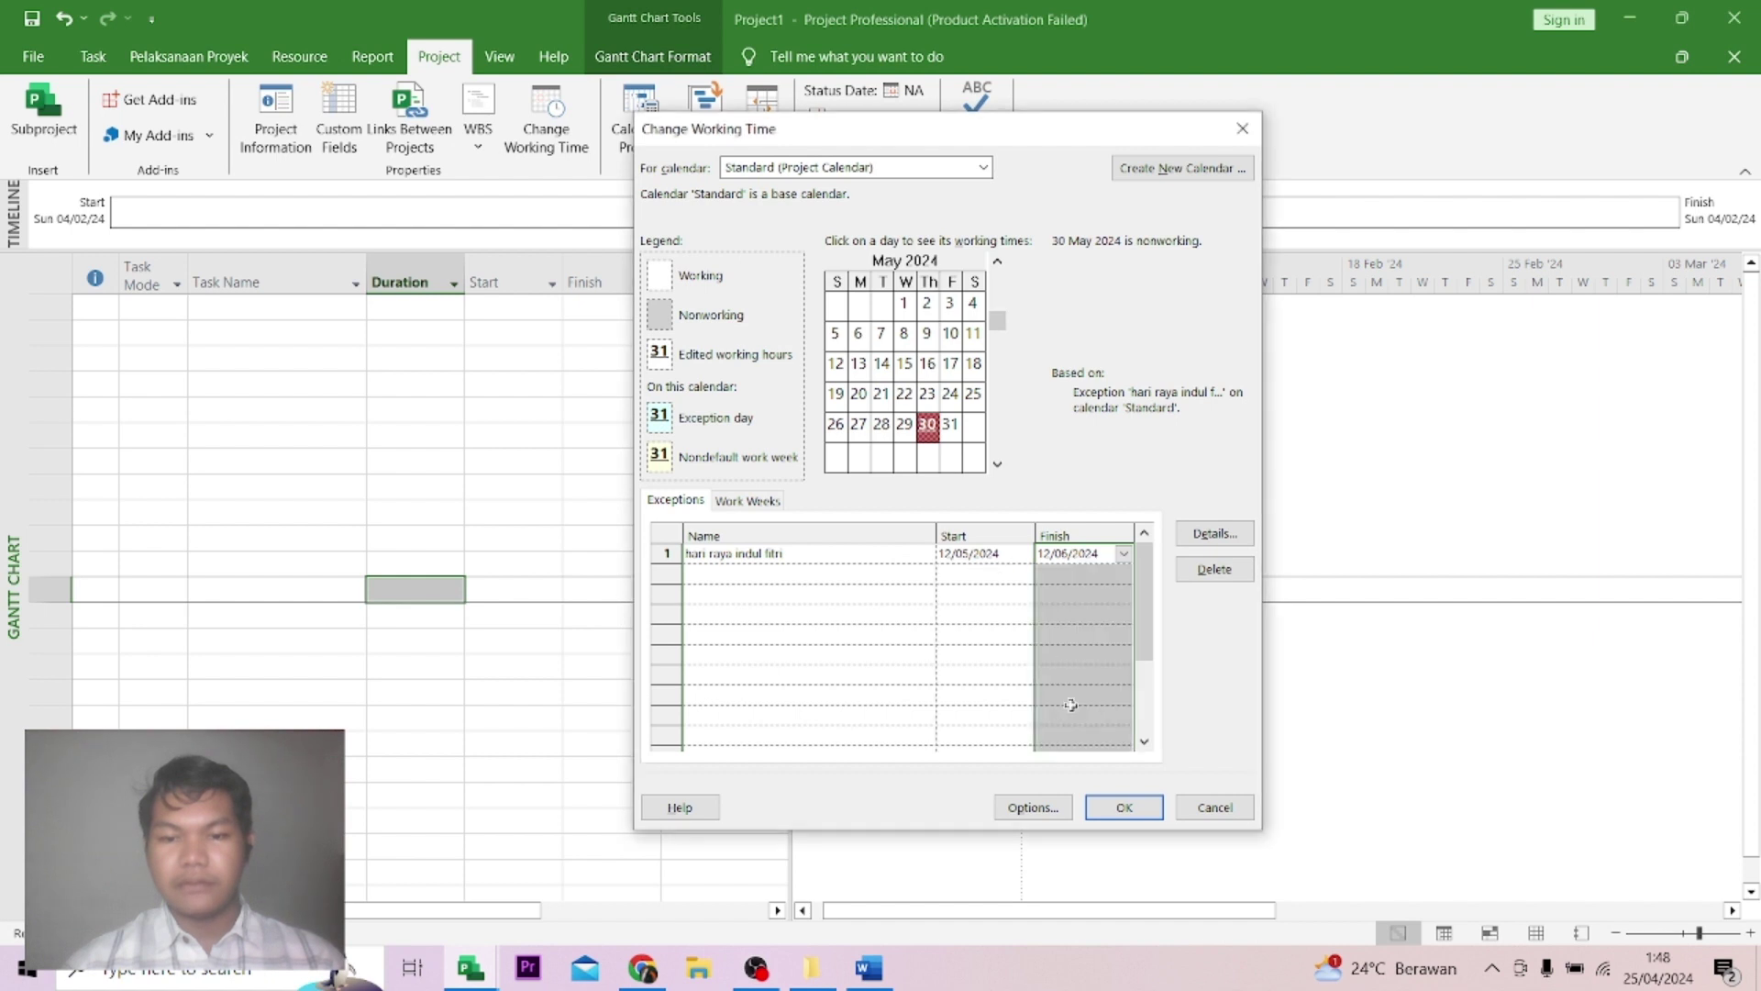
click(1024, 549)
click(1025, 553)
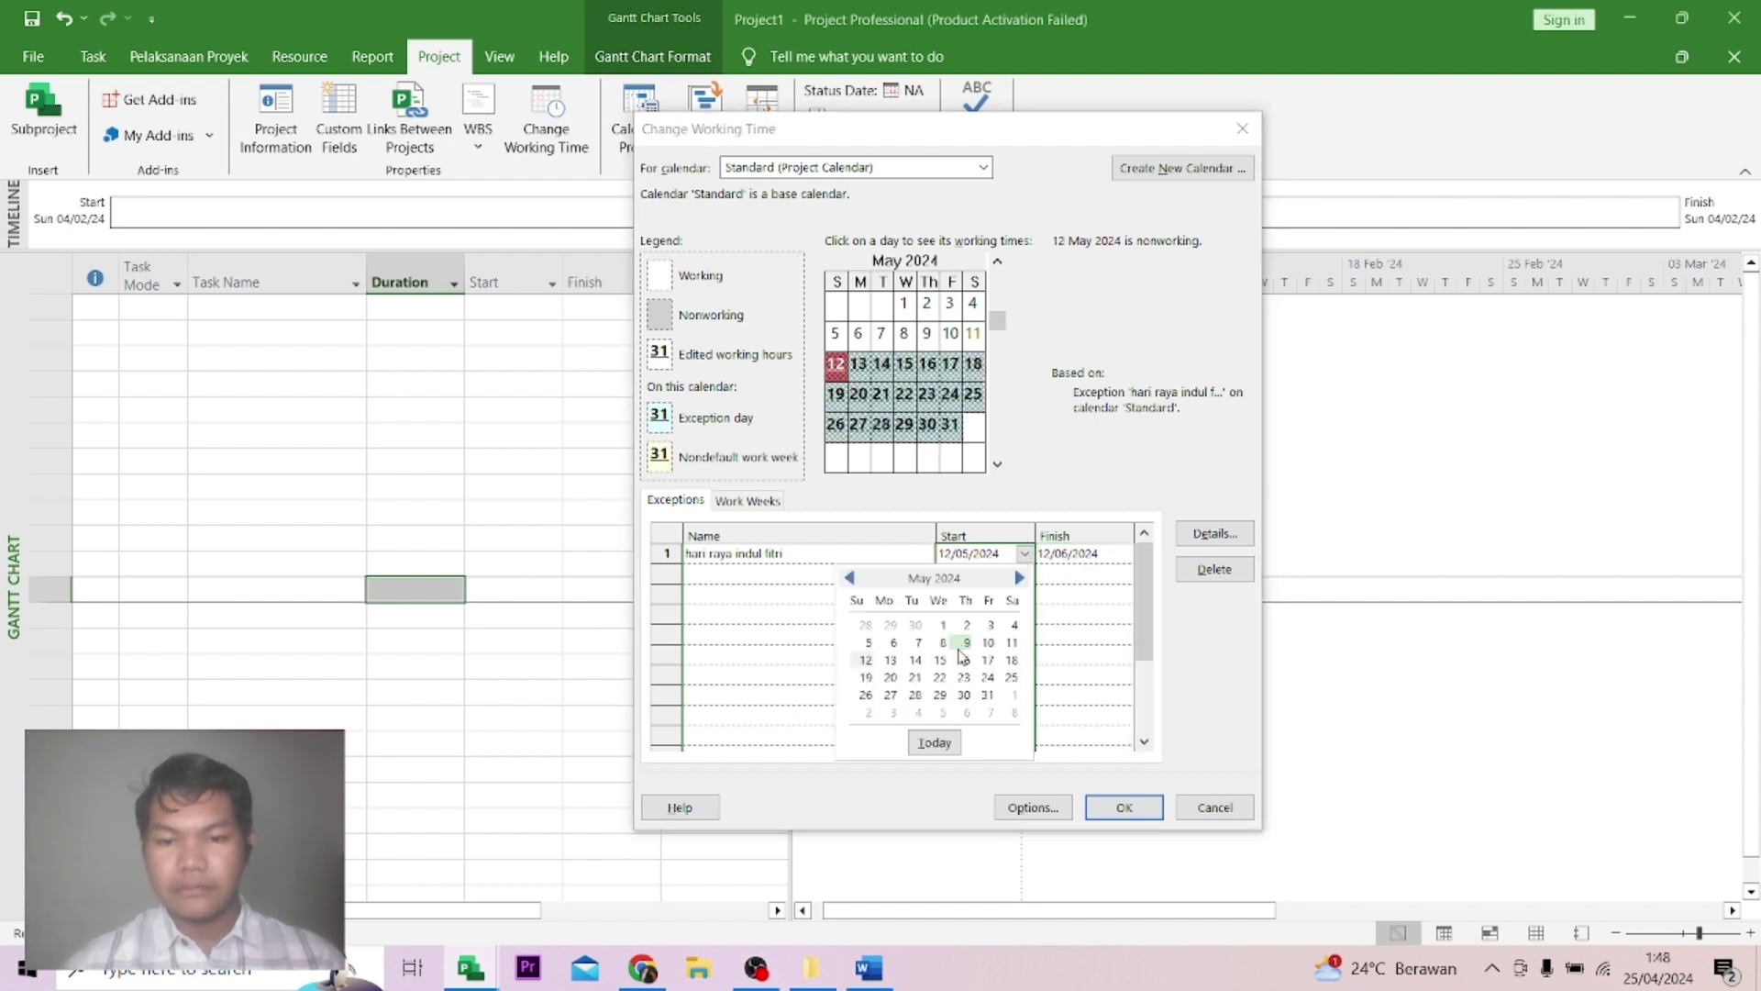
click(963, 697)
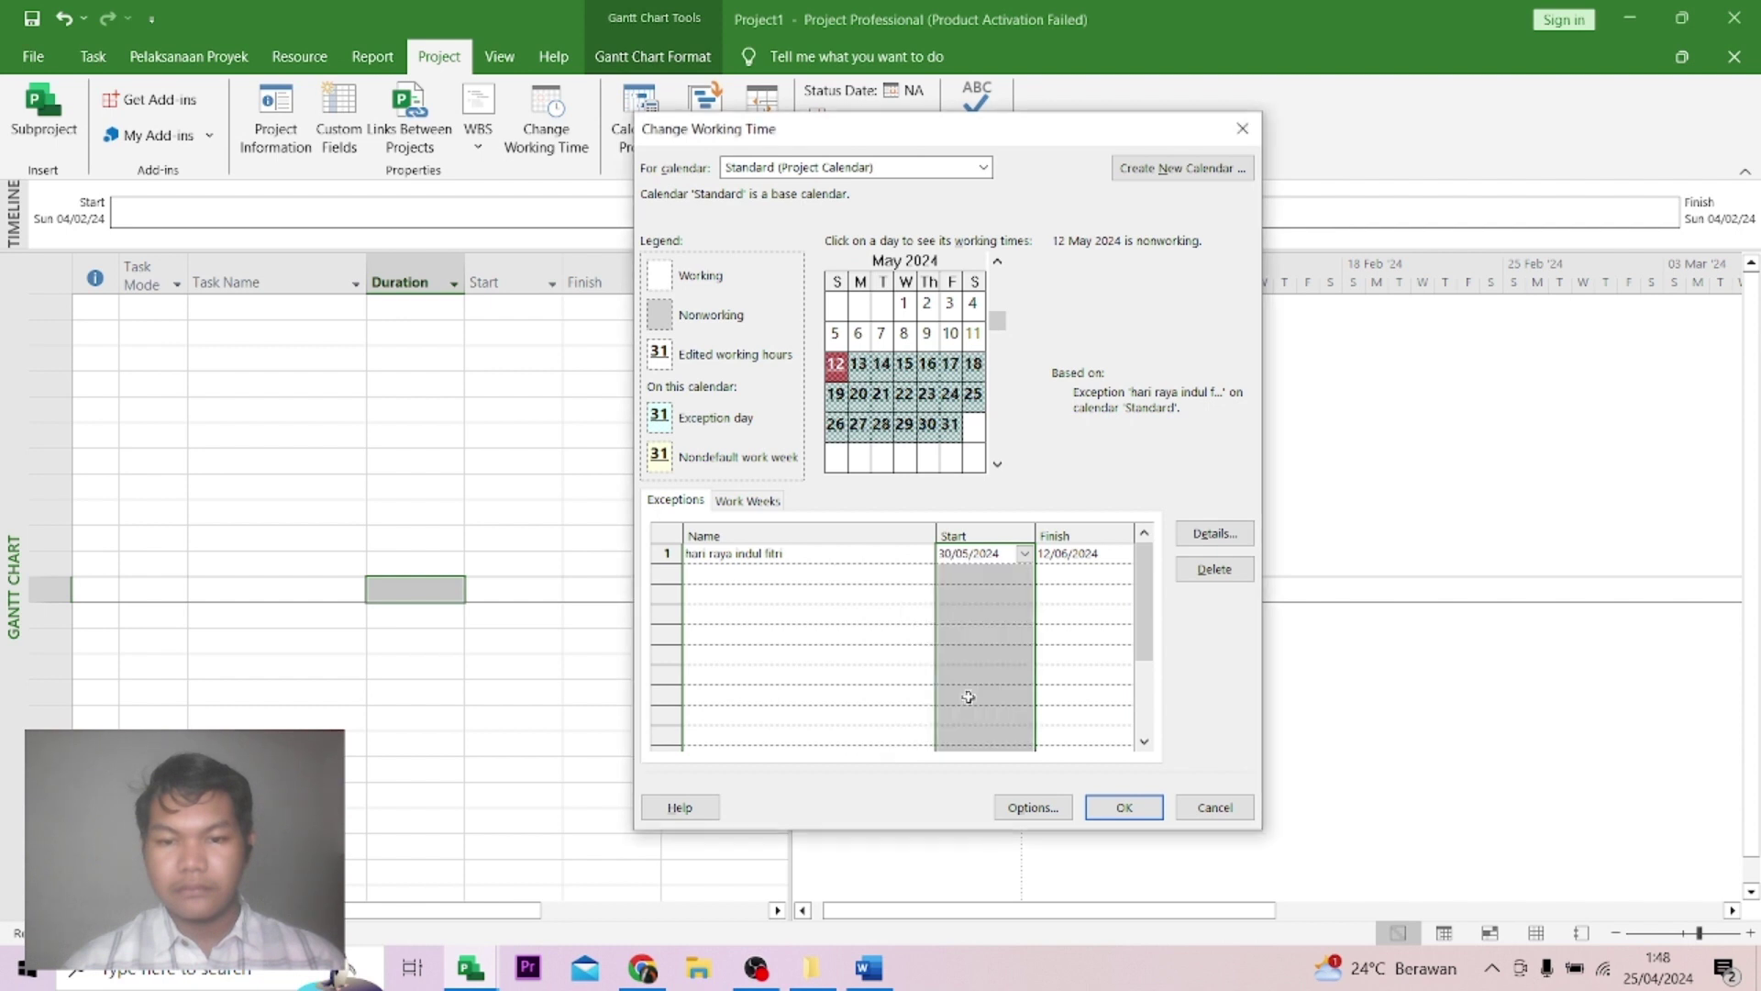
click(1083, 631)
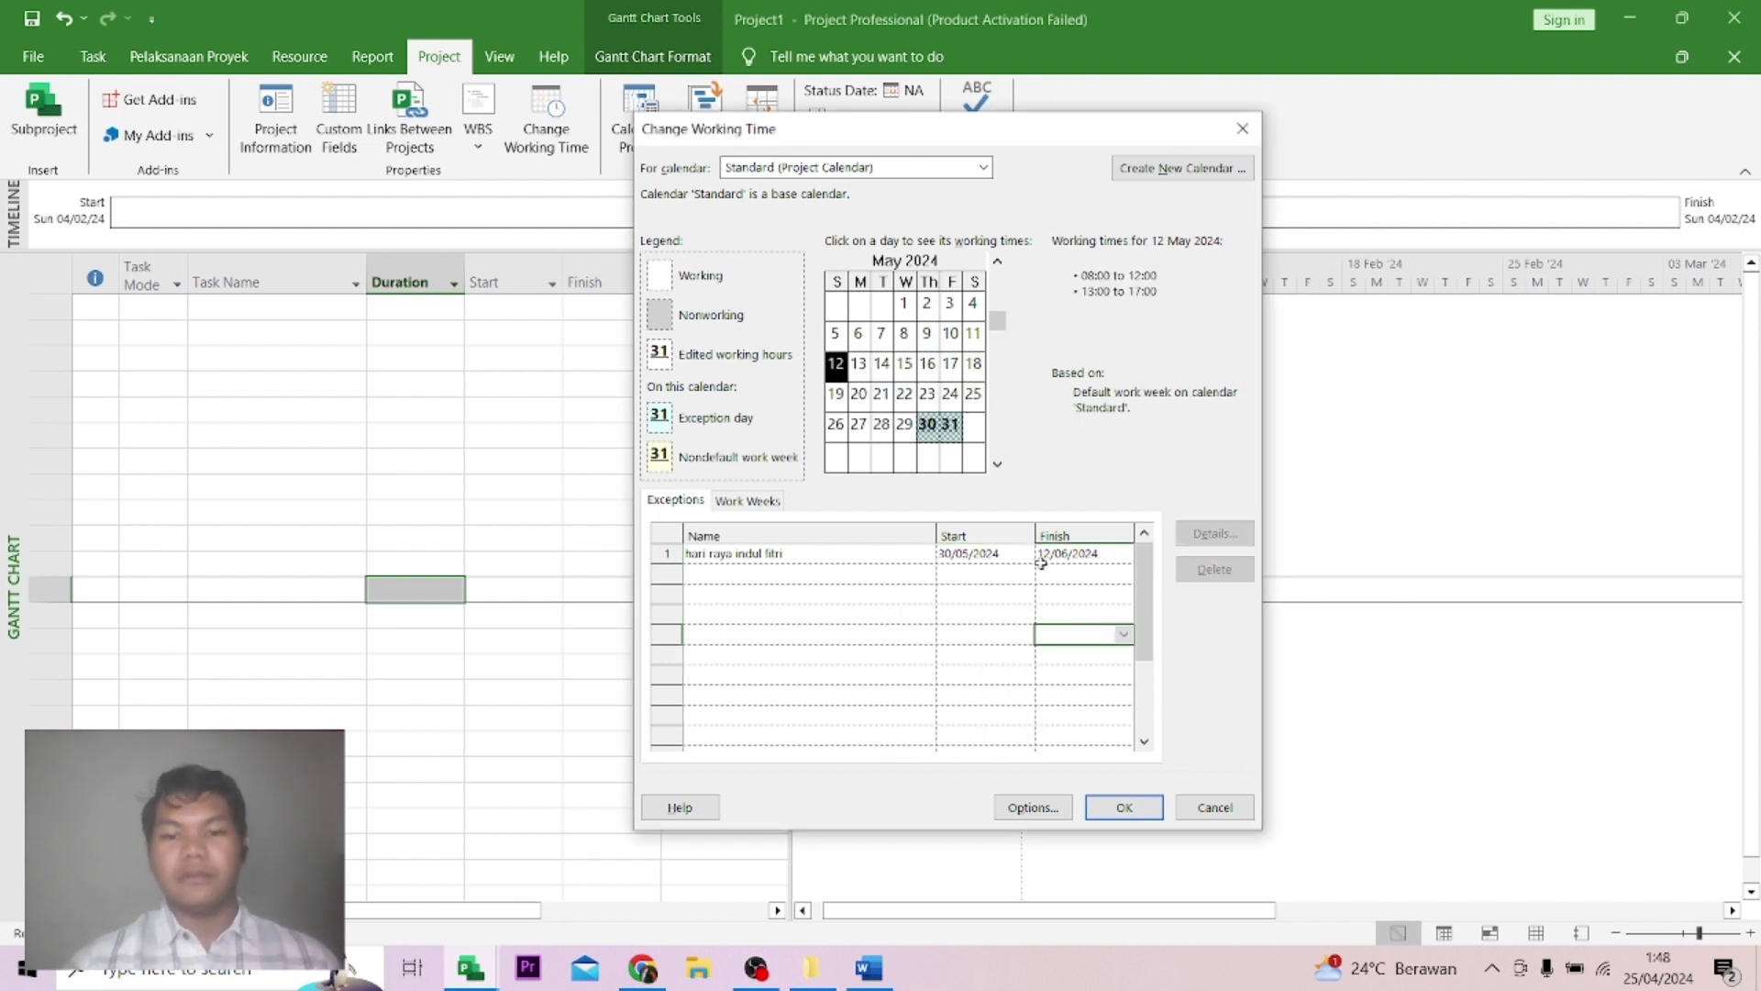
click(1124, 807)
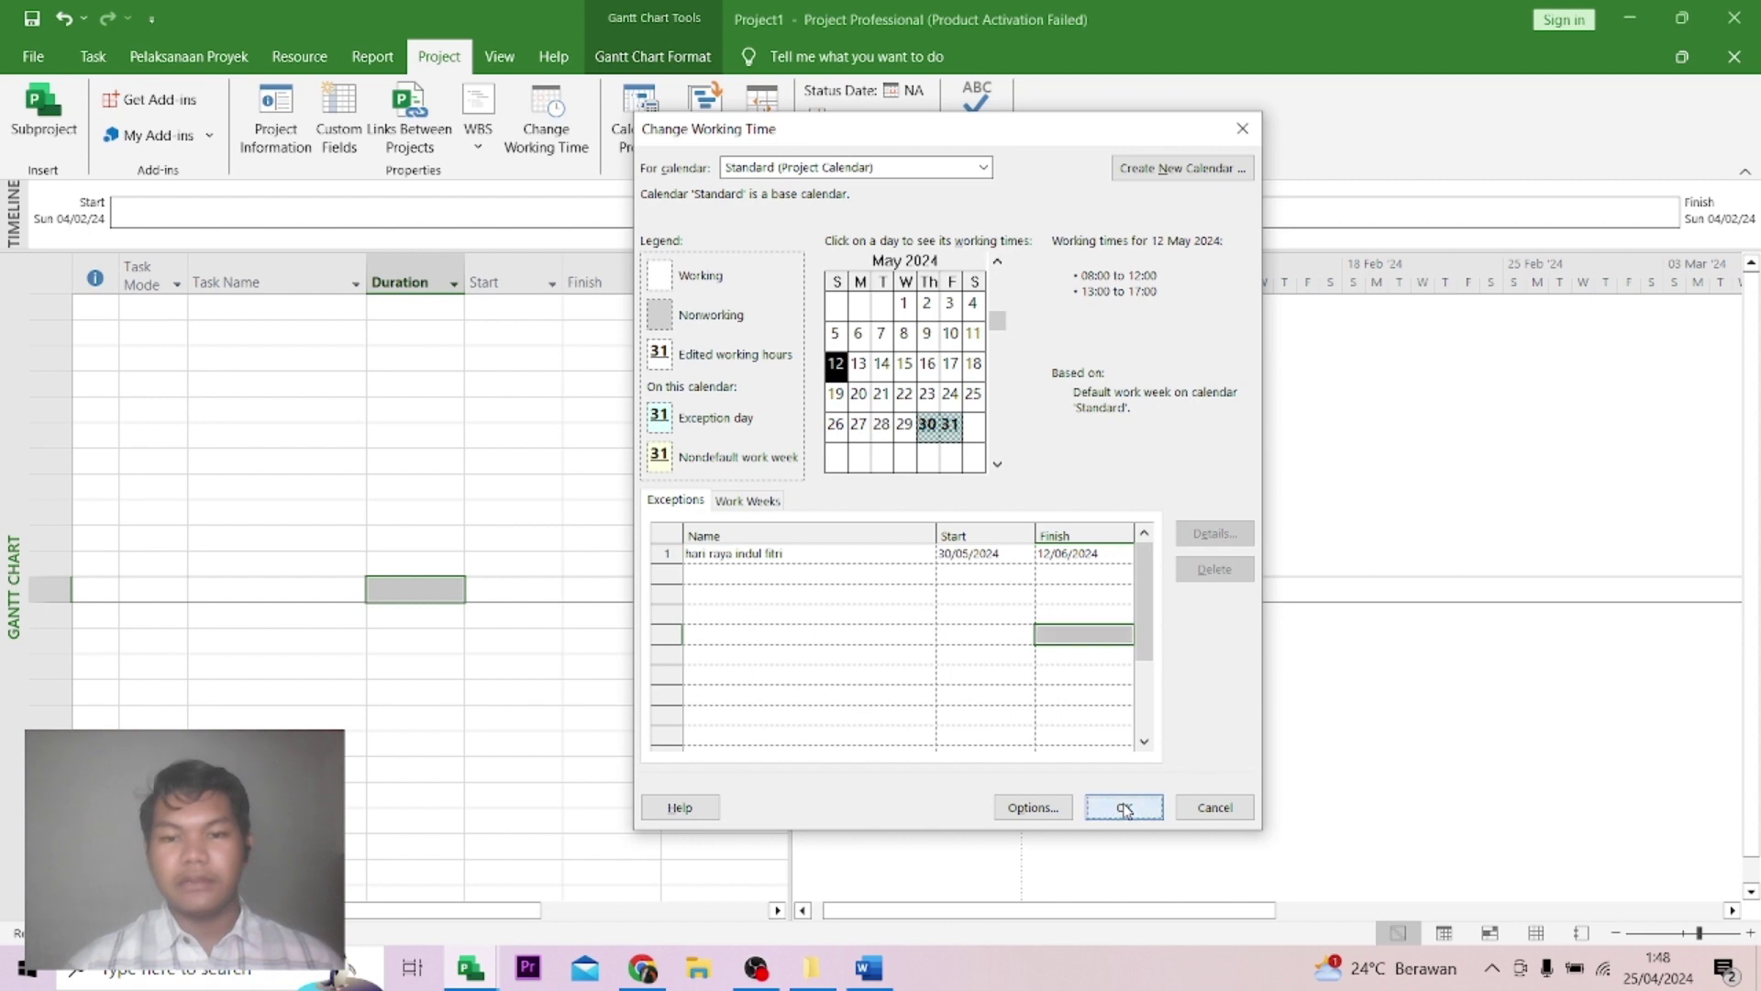
Set the Gantt chart timescale's bottom tier to label days as "01, 02, ..." and apply it.
drag(1197, 916, 1738, 916)
click(1732, 910)
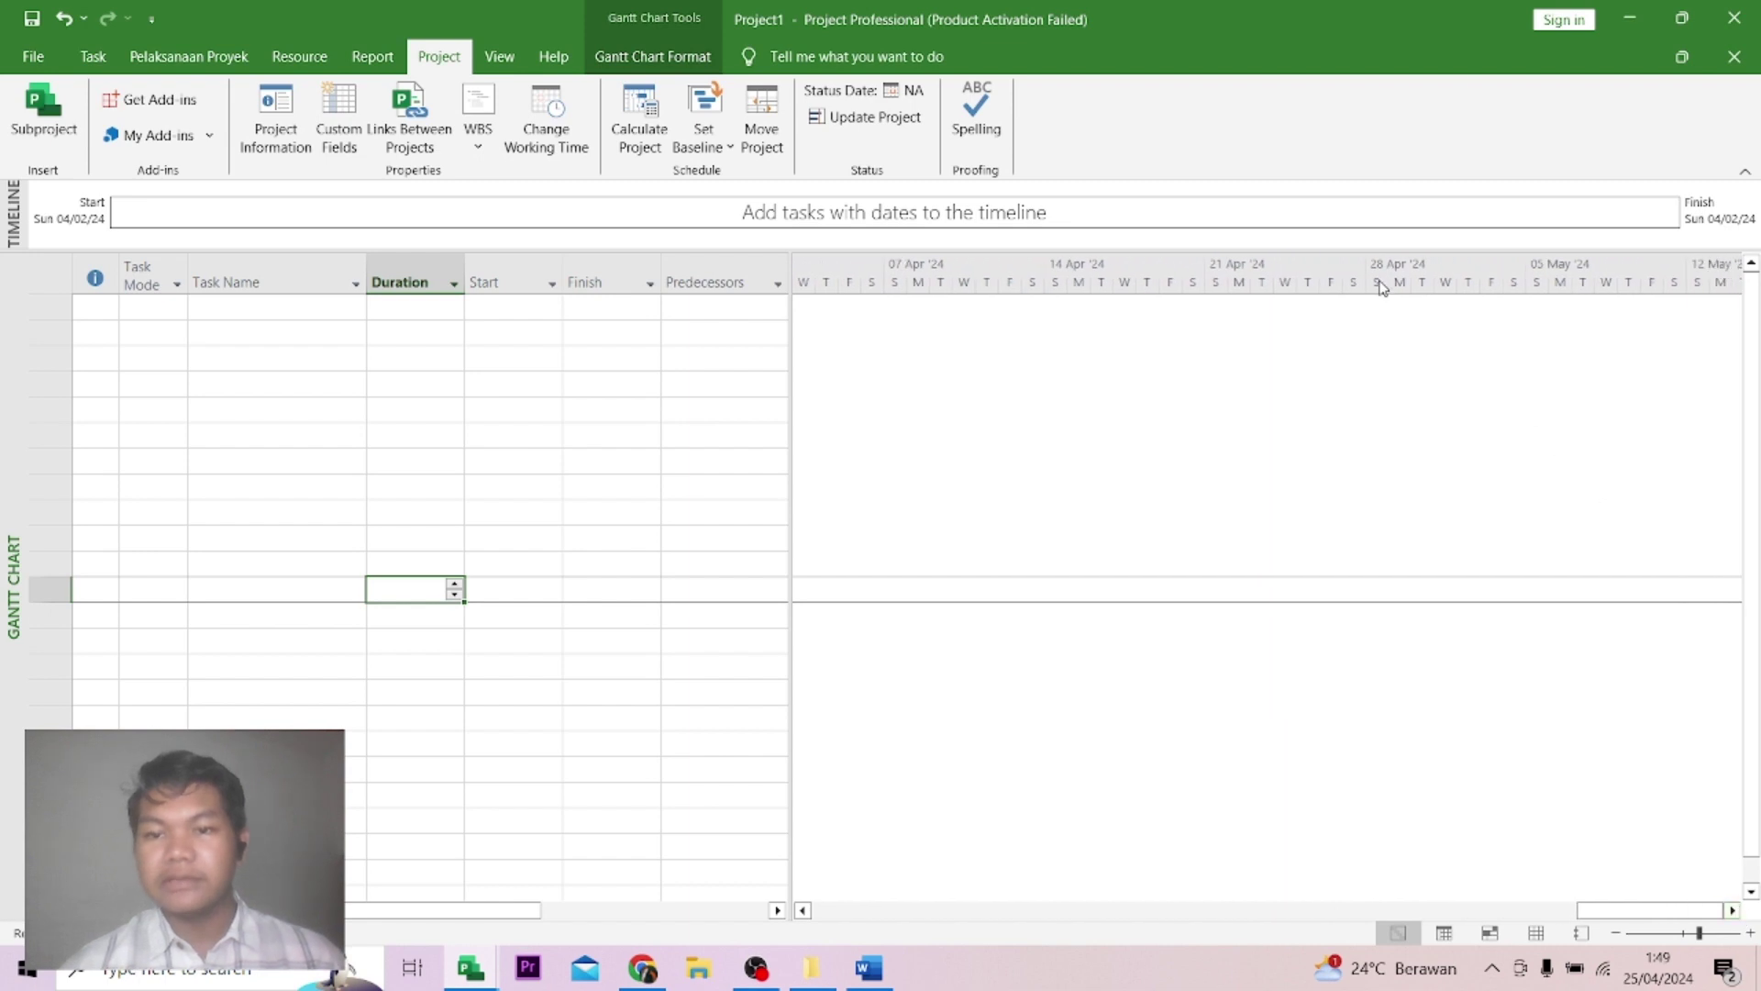
right_click(1332, 290)
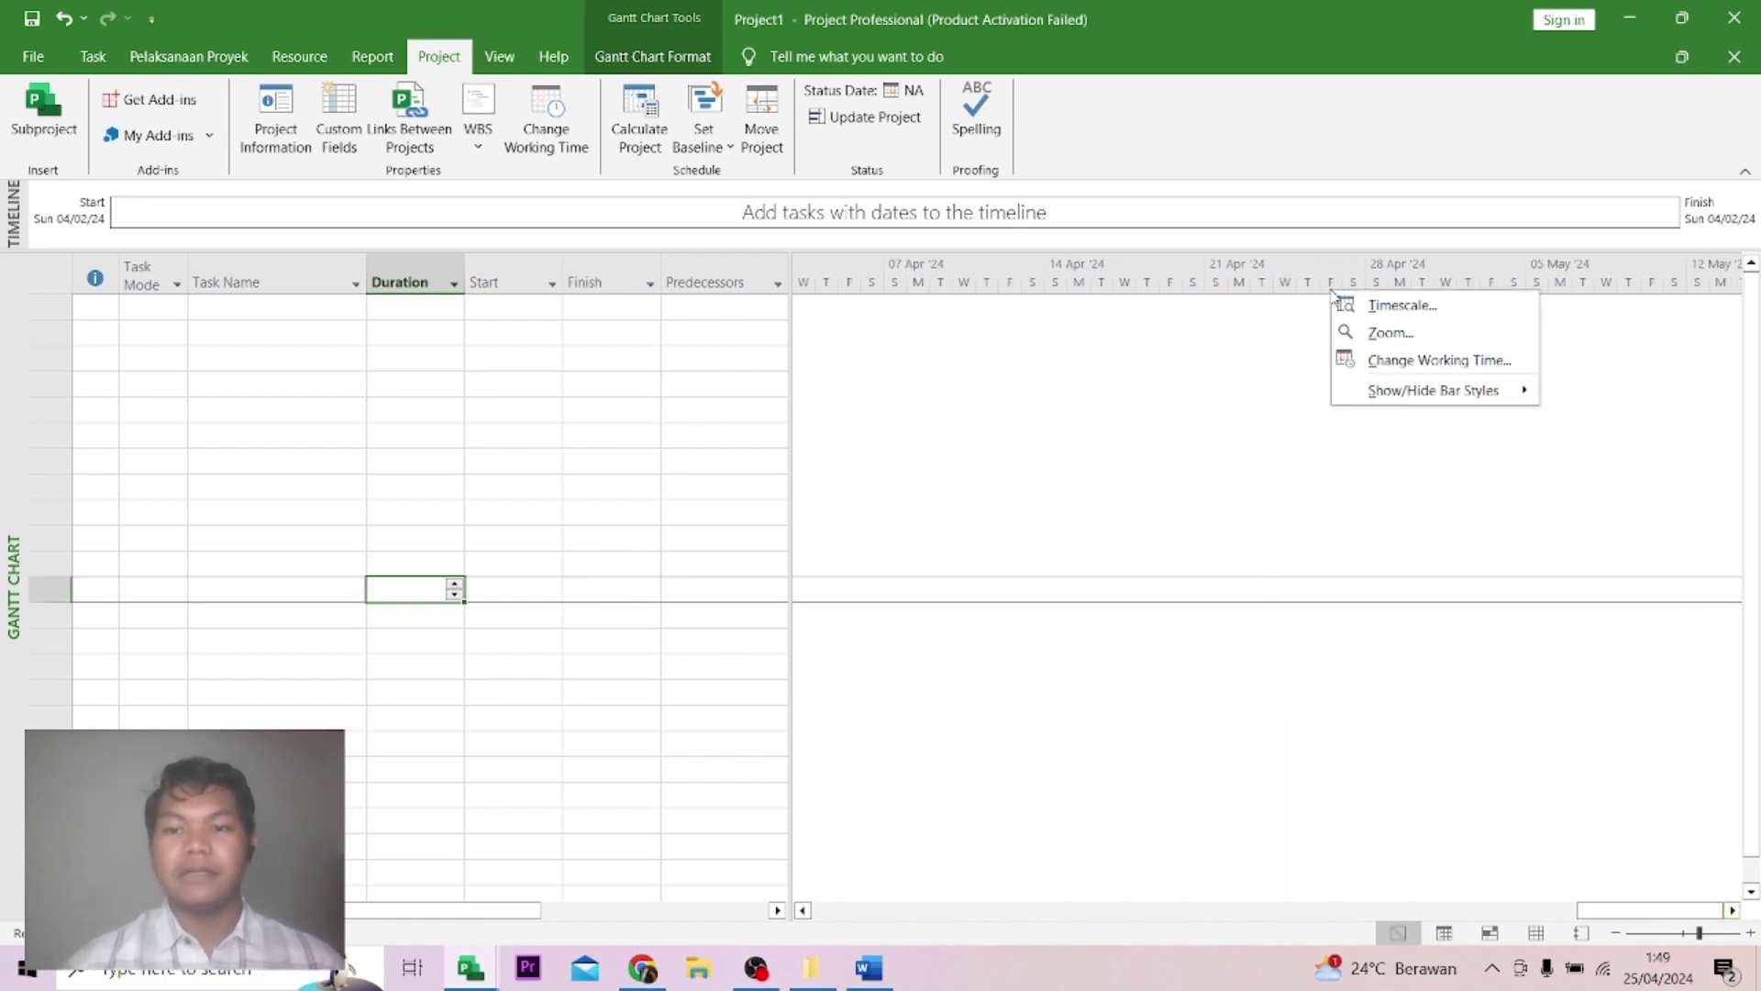
click(1387, 307)
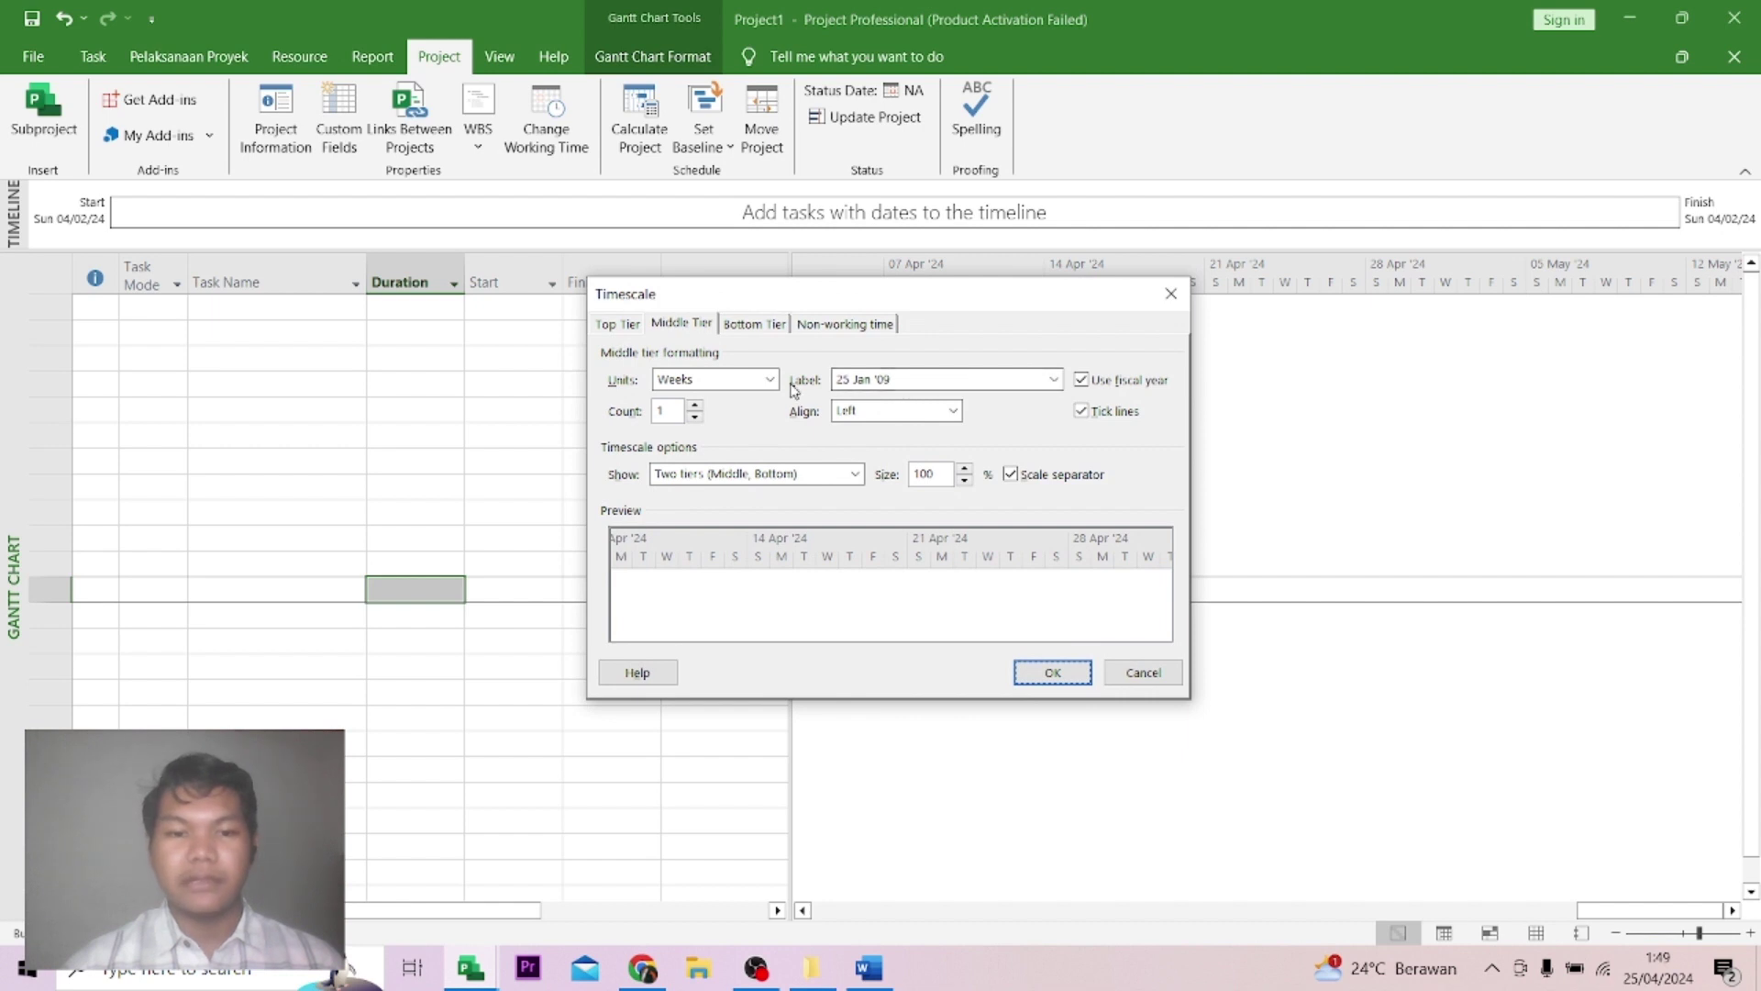
click(740, 325)
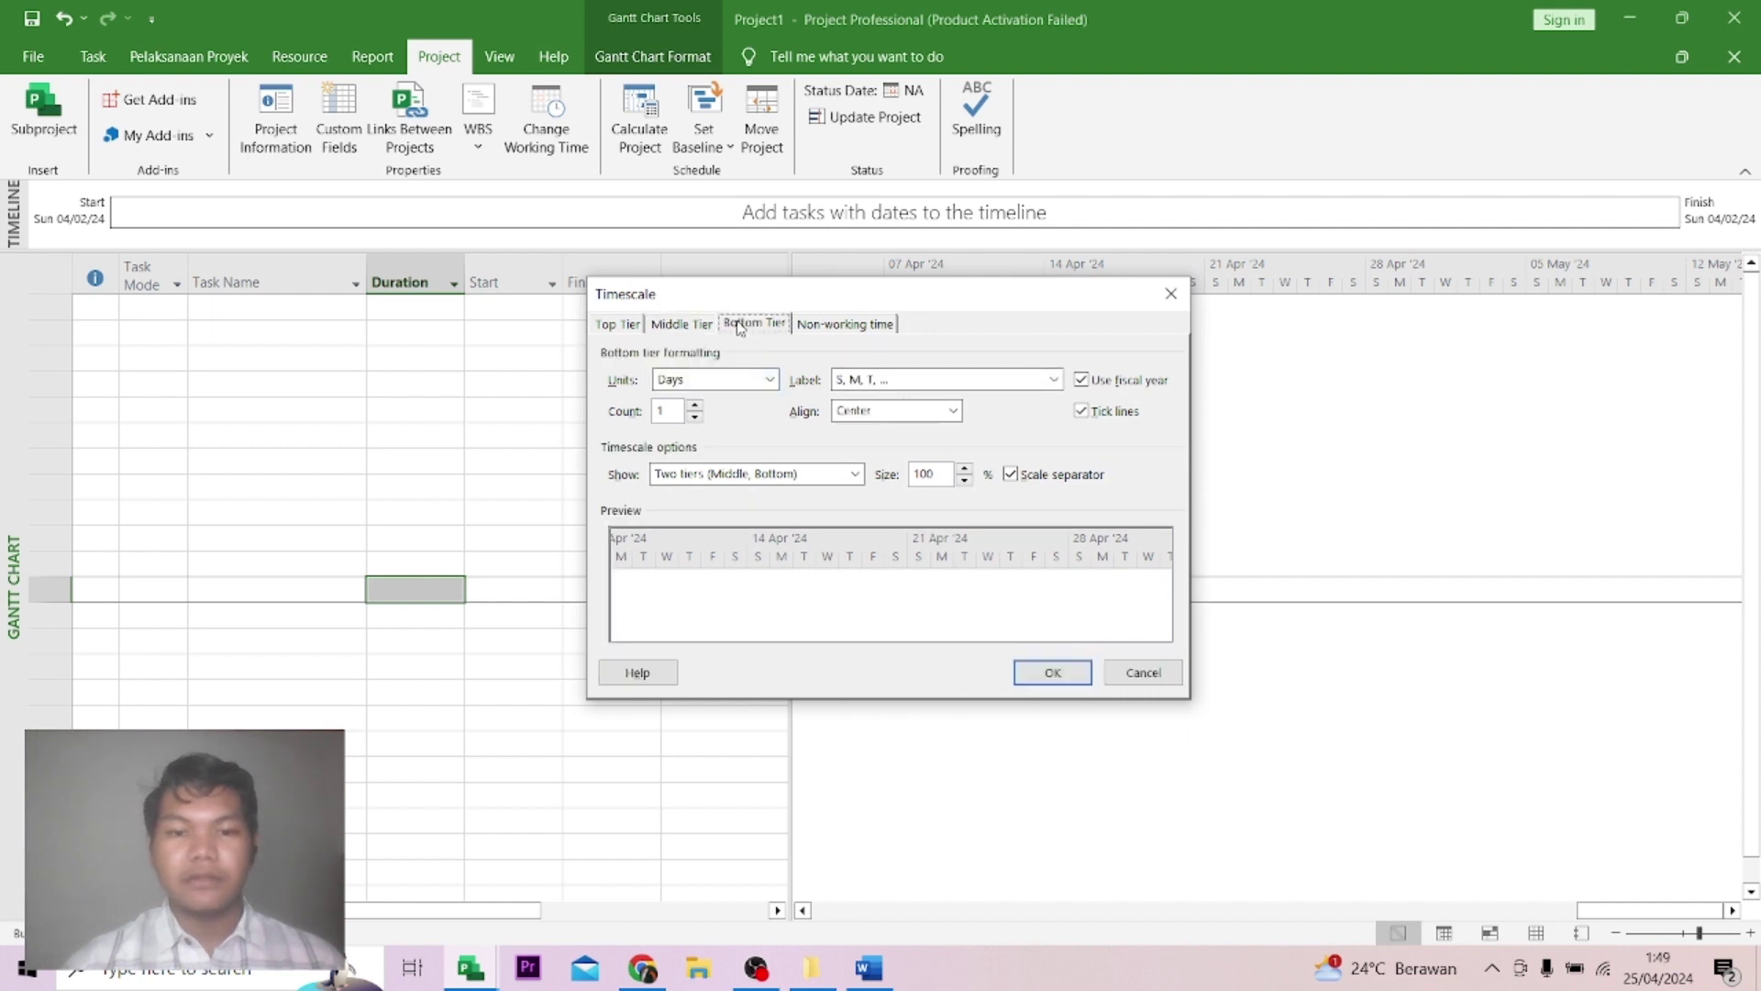
click(1053, 379)
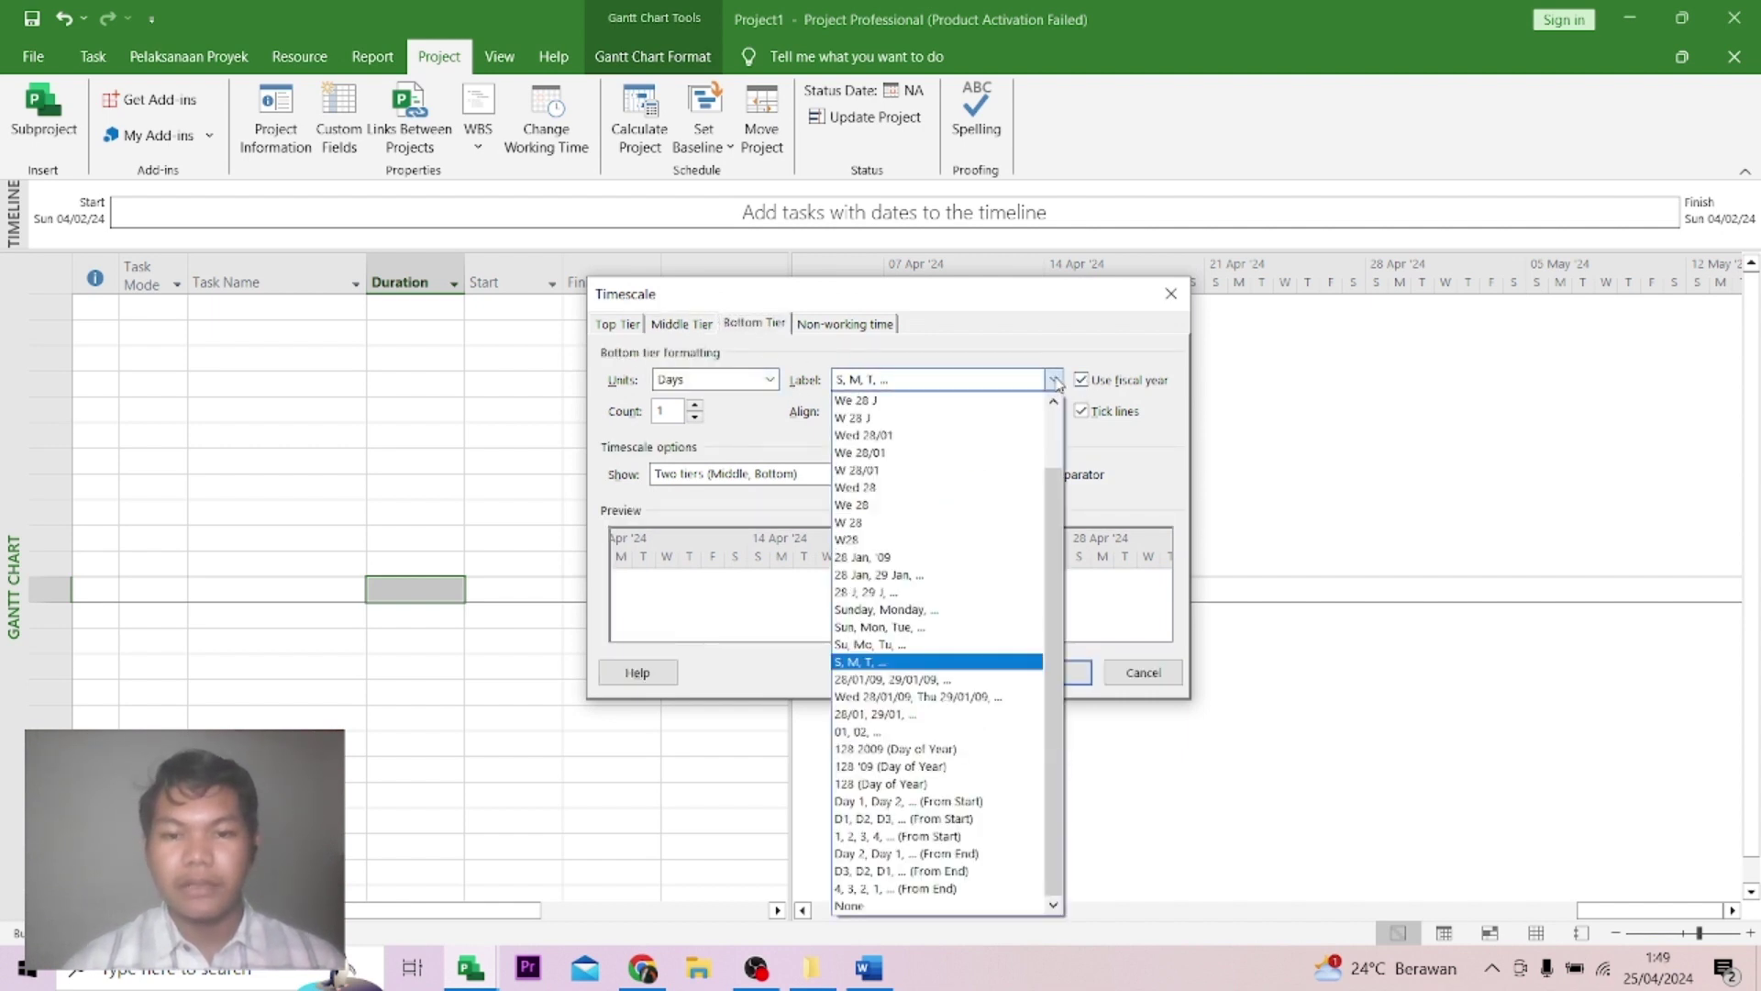
click(888, 732)
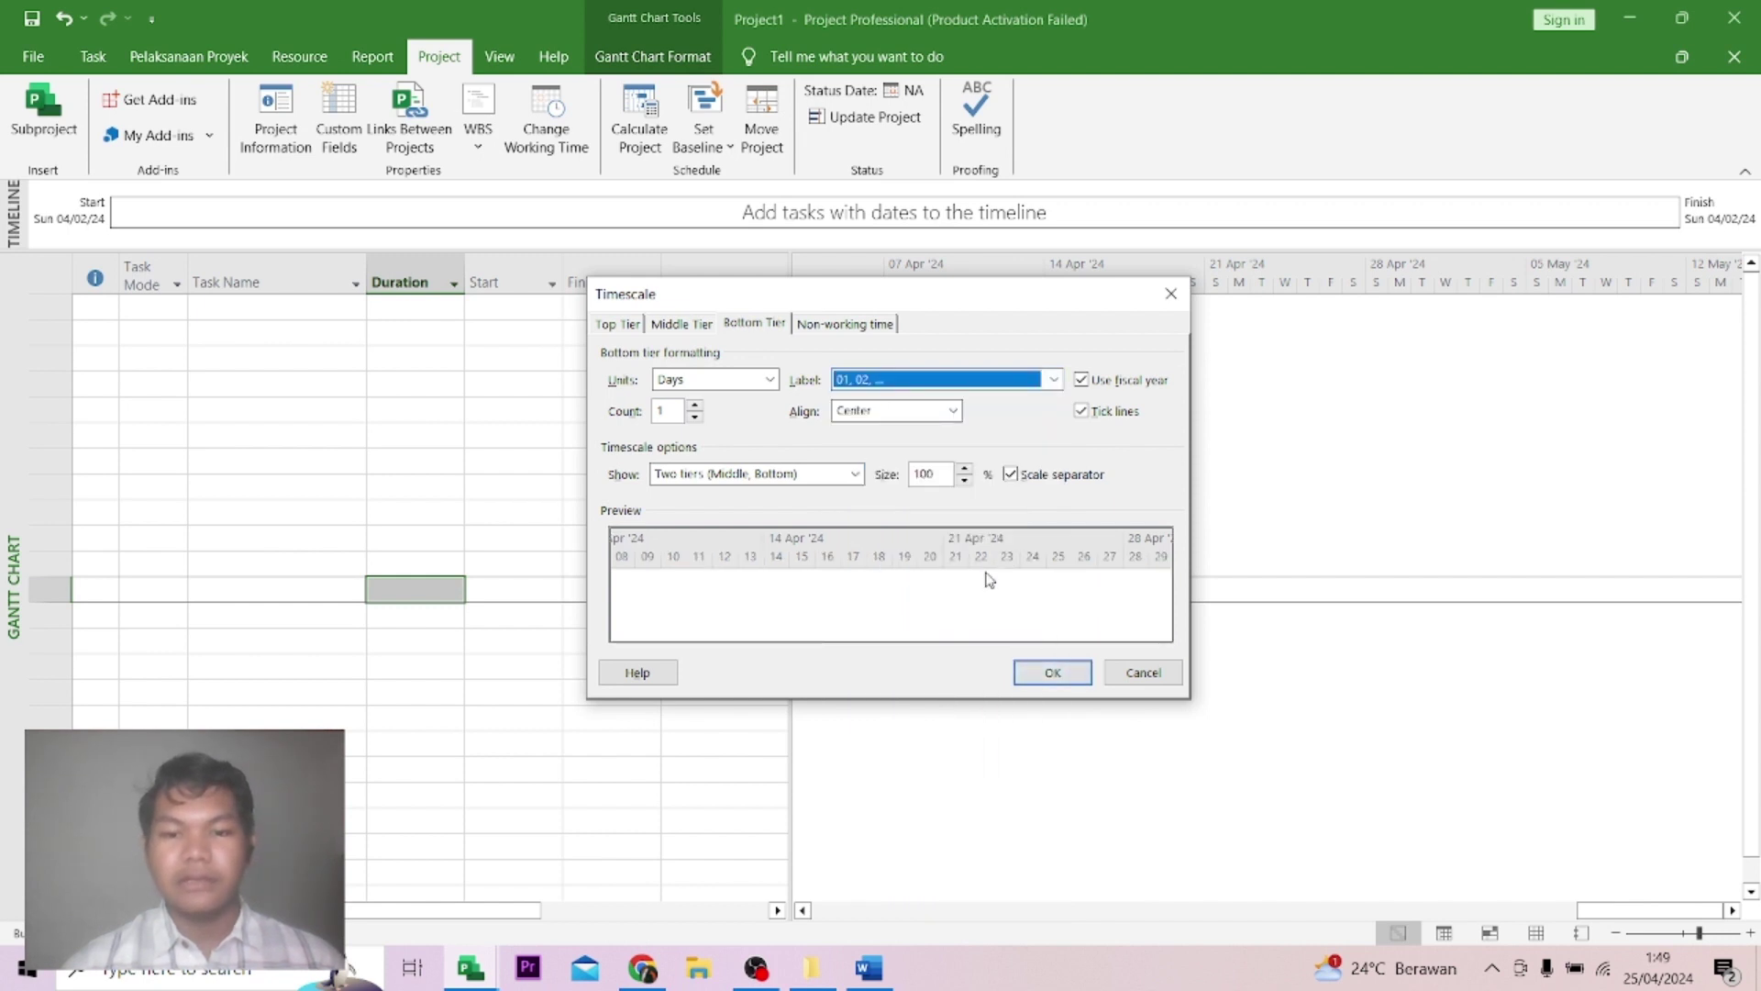
click(1052, 672)
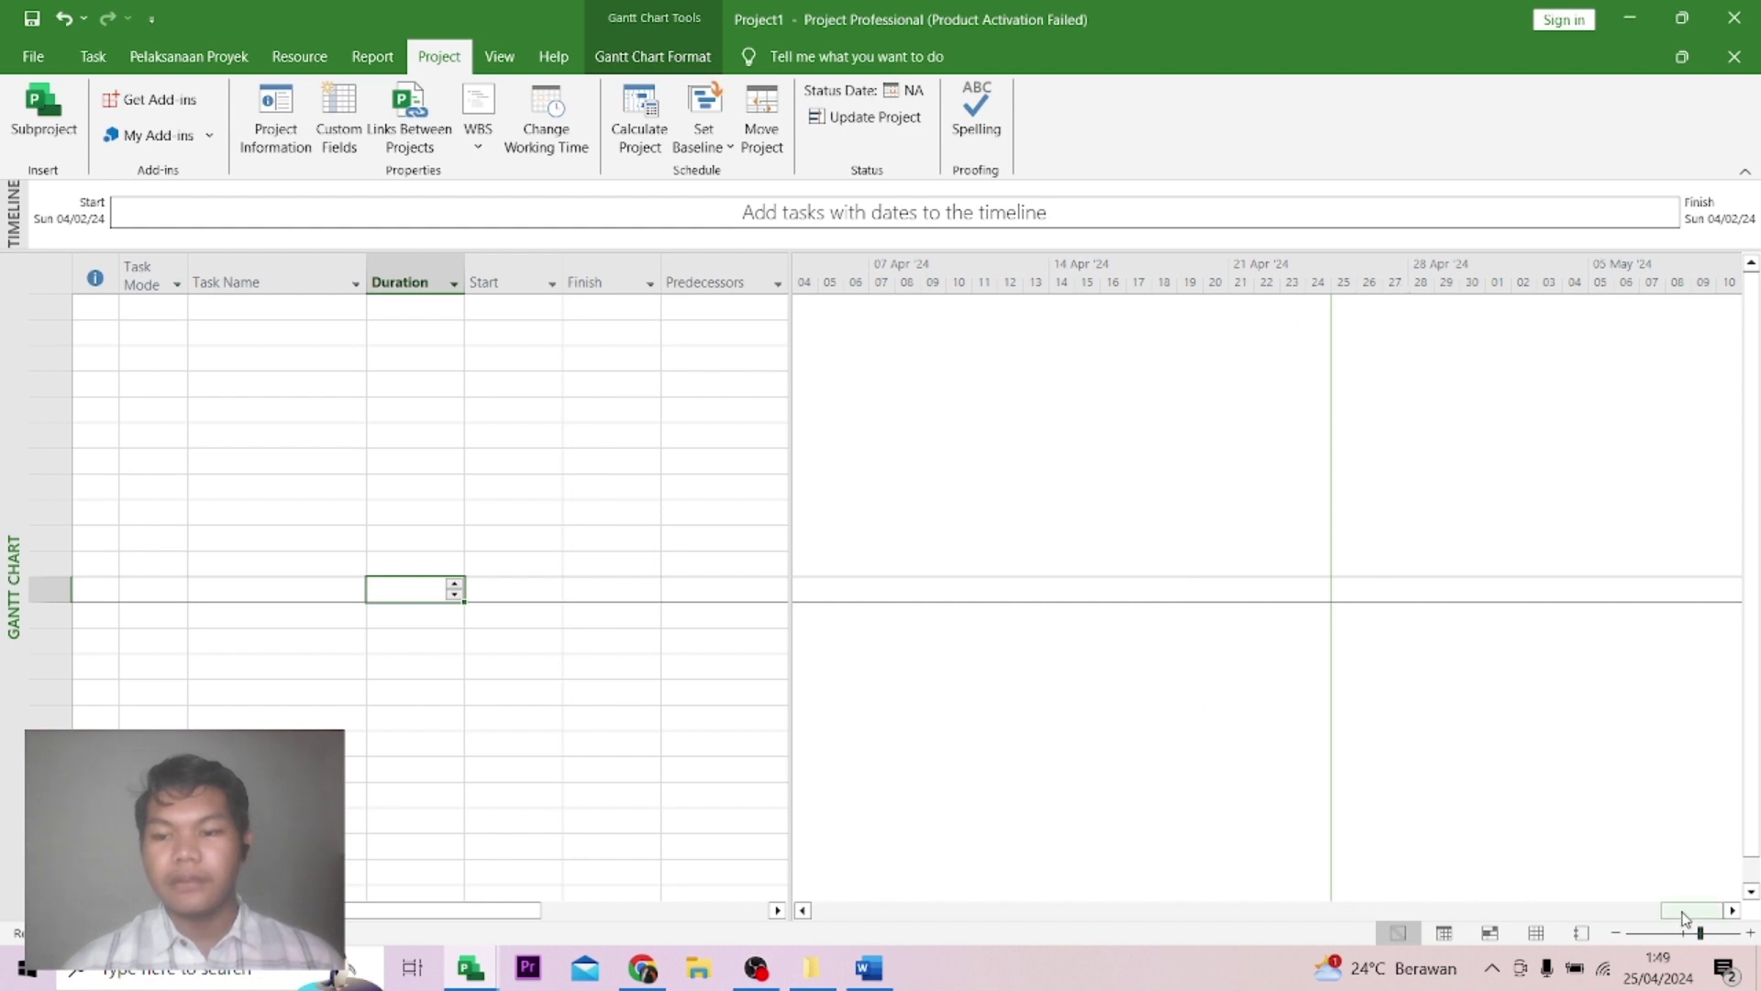
Examine the holiday exception from 30 May to 12 June 2024 in the Gantt chart and return to the project start in February.
click(1732, 910)
click(1733, 910)
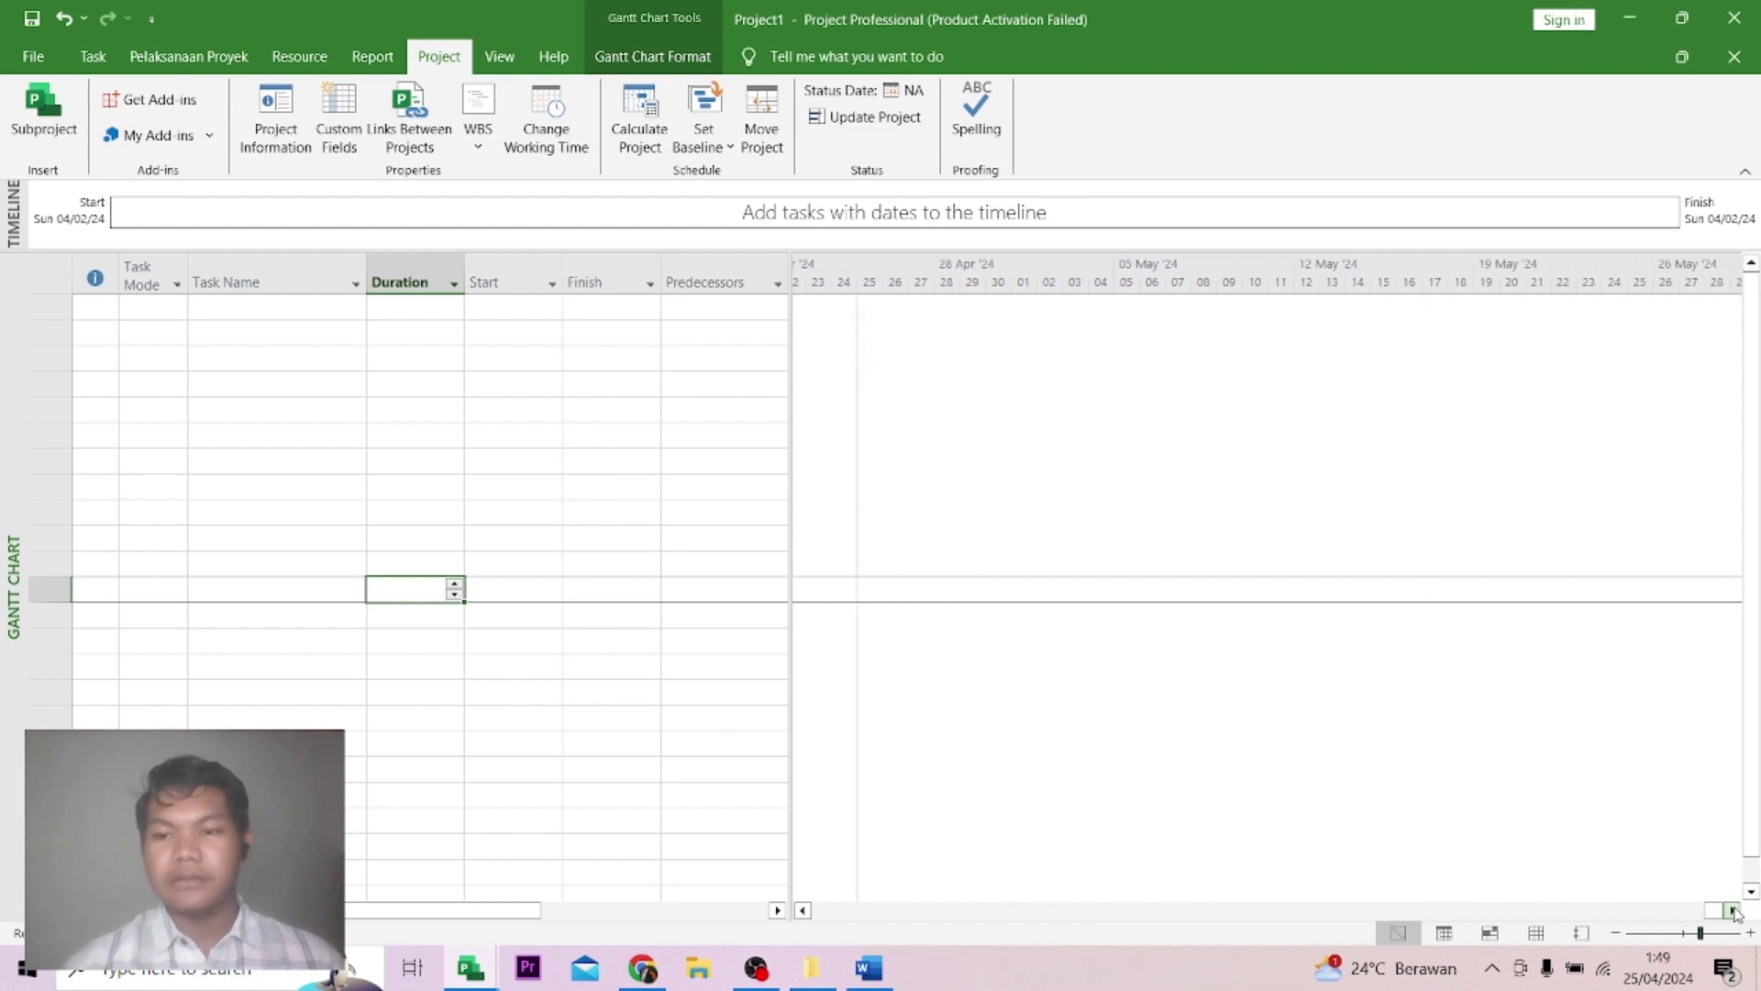
click(1733, 909)
click(1732, 910)
click(1733, 910)
click(1733, 910)
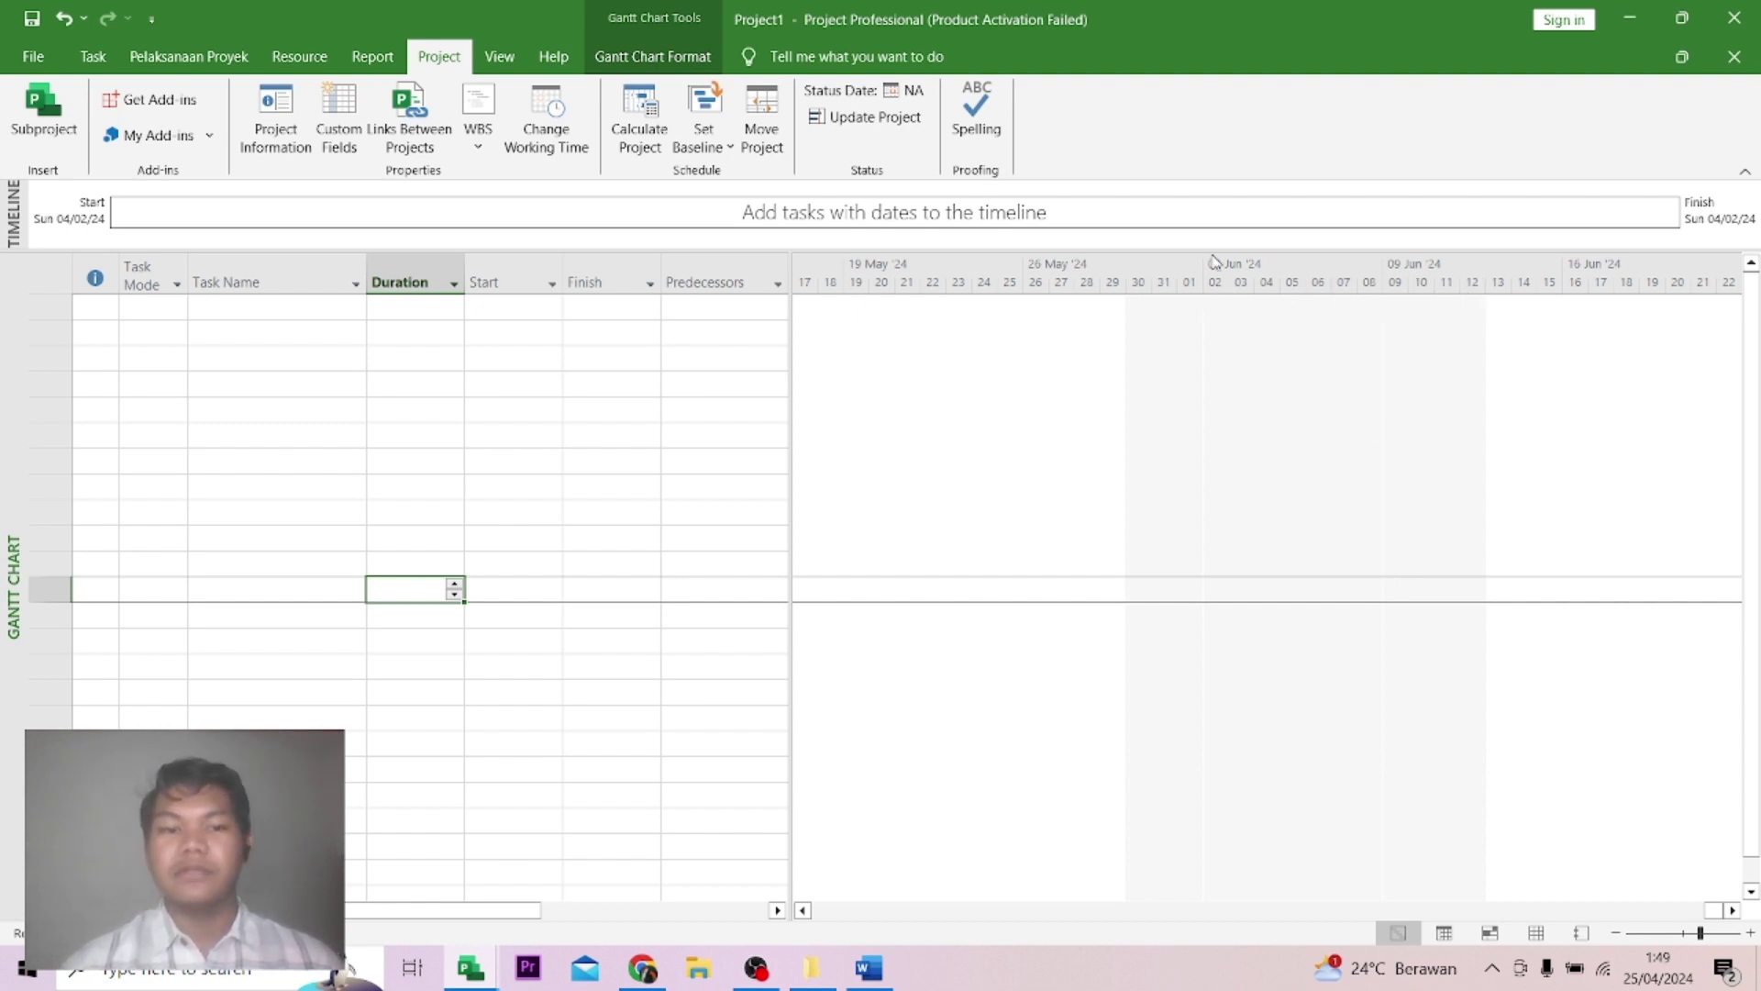
drag(1708, 916, 860, 925)
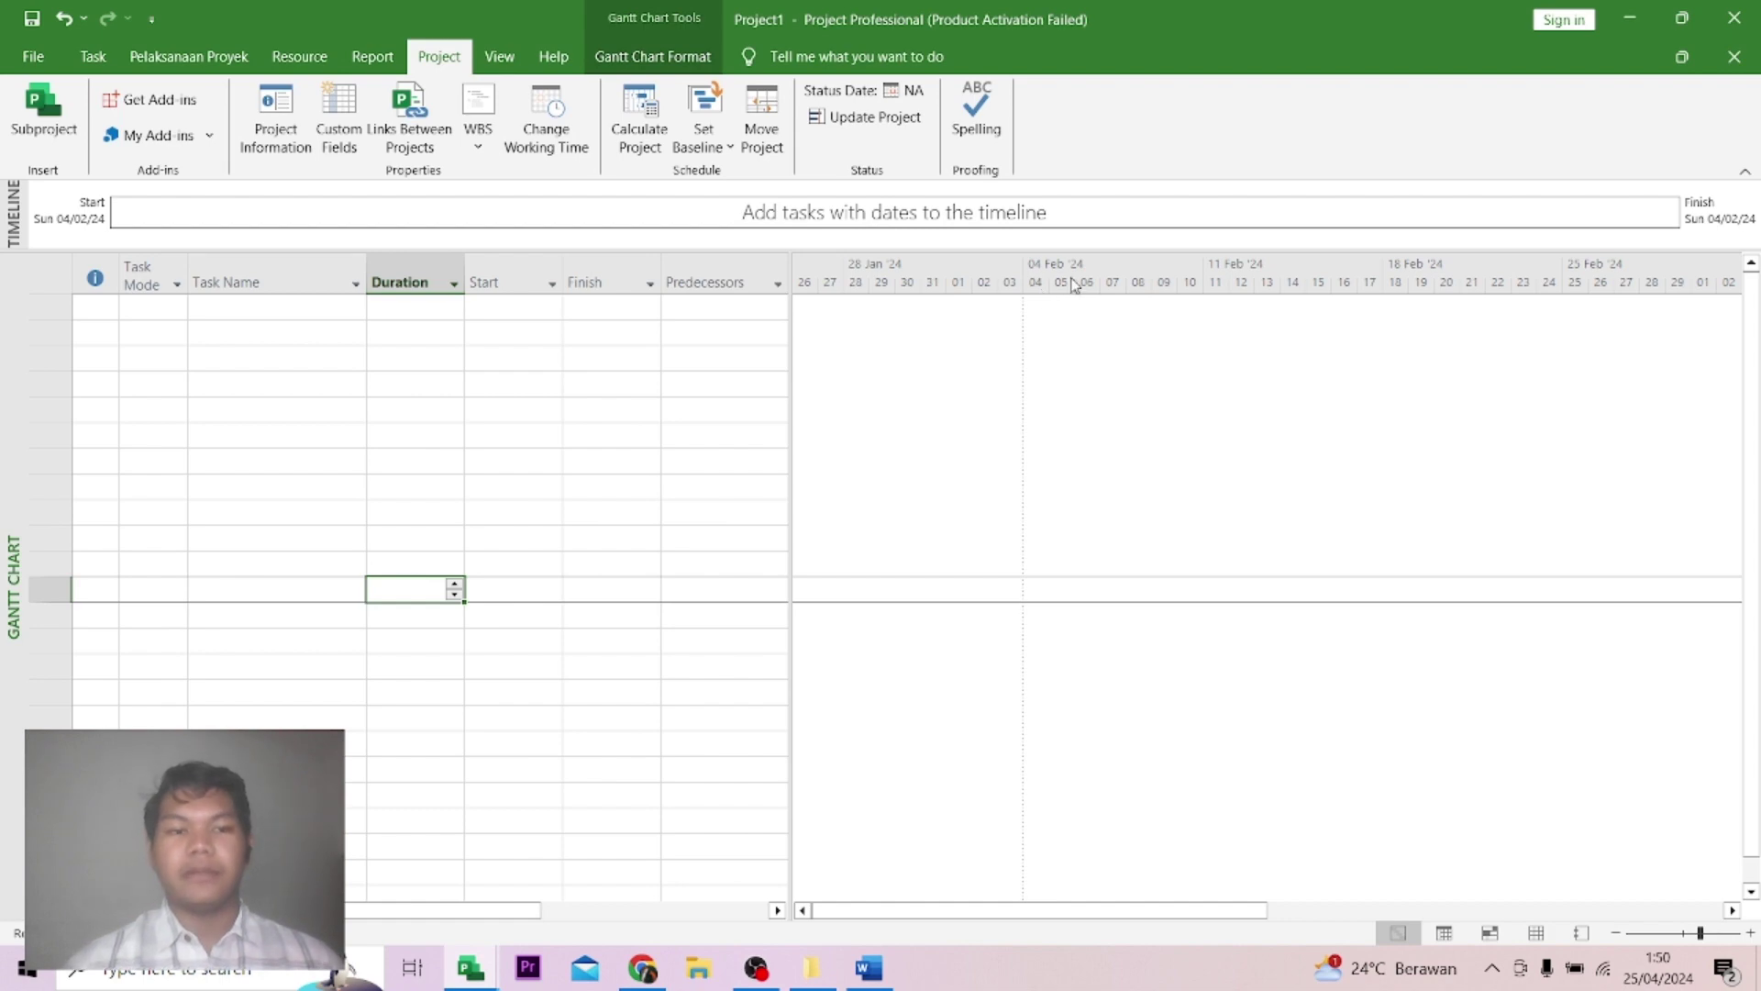
Switch to the assignment document in Word and copy all task names from Persiapan to Plasteran 3 in the scheduling table.
click(456, 463)
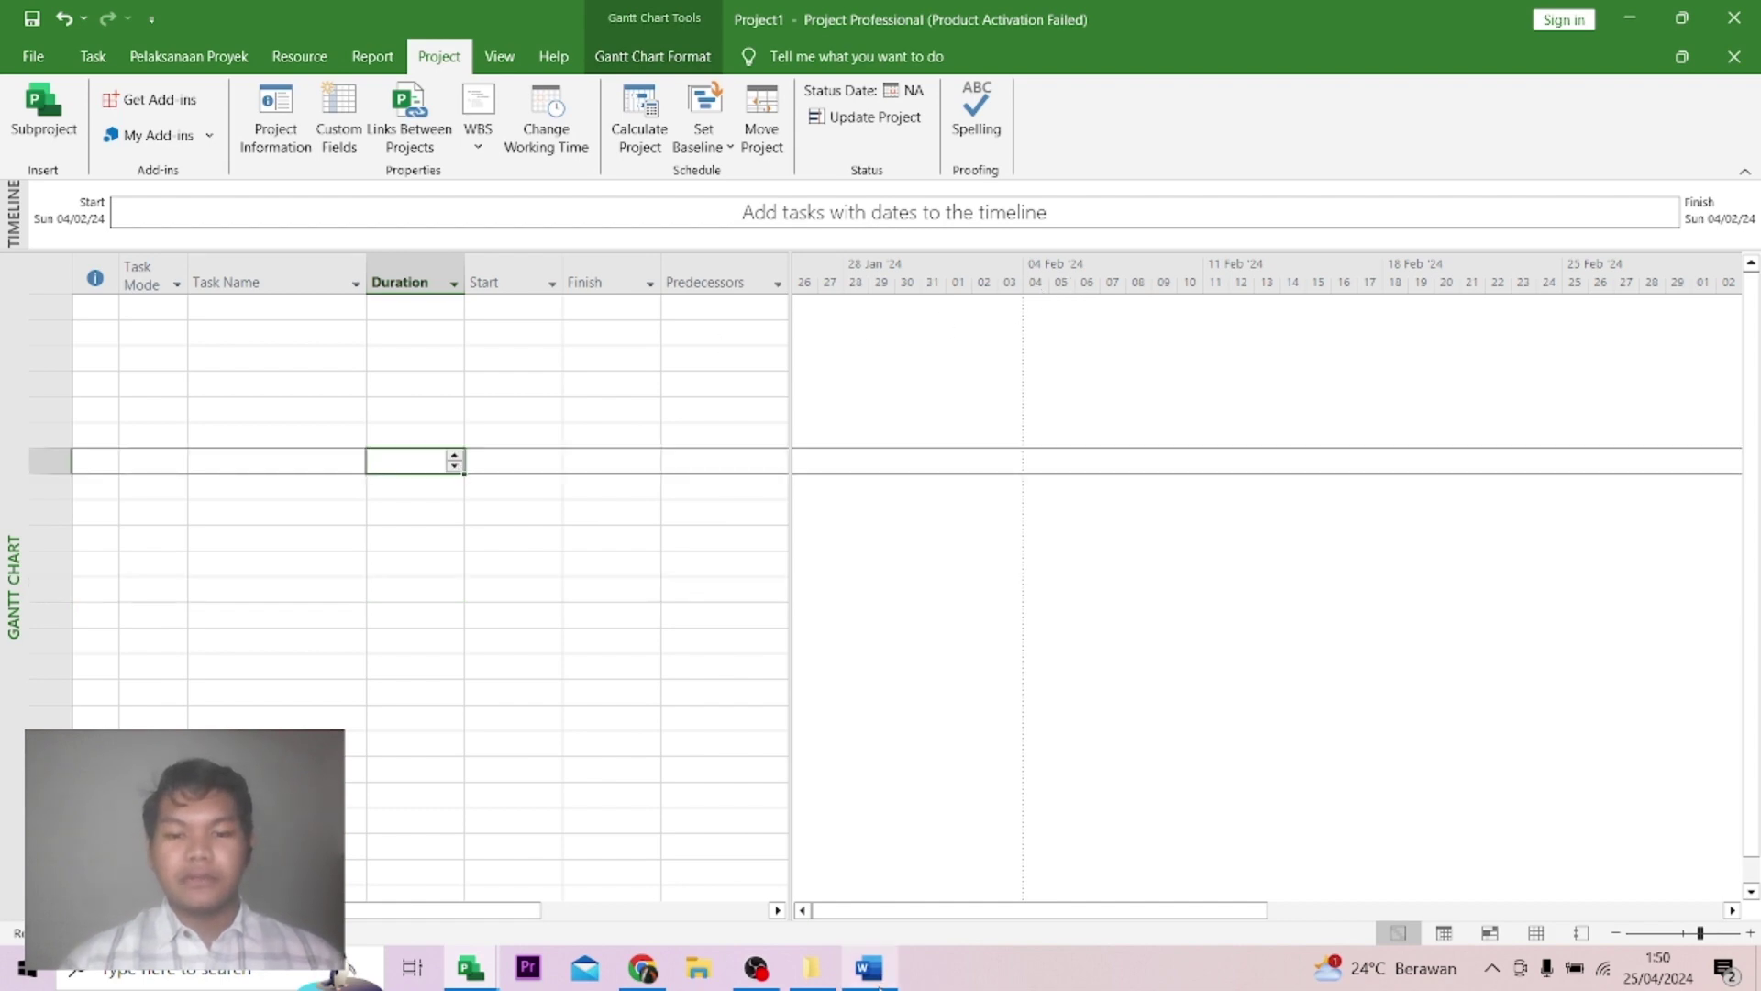
click(869, 968)
scroll(736, 640, down, 1)
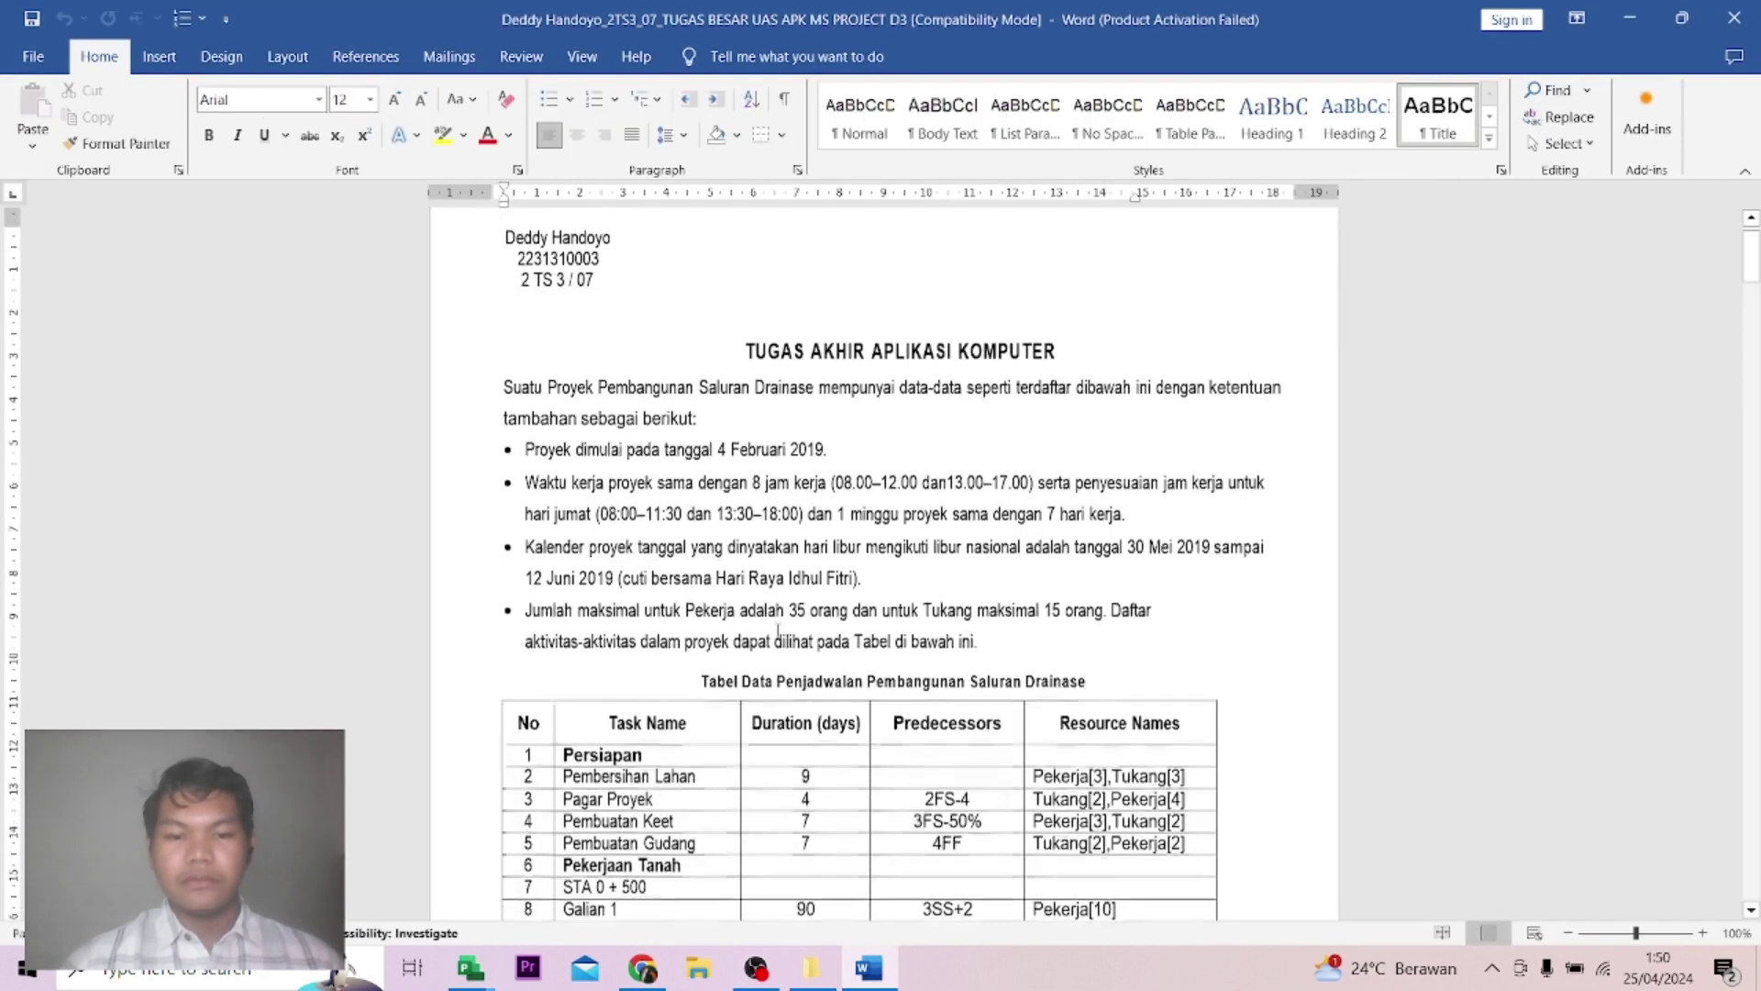
scroll(737, 640, down, 4)
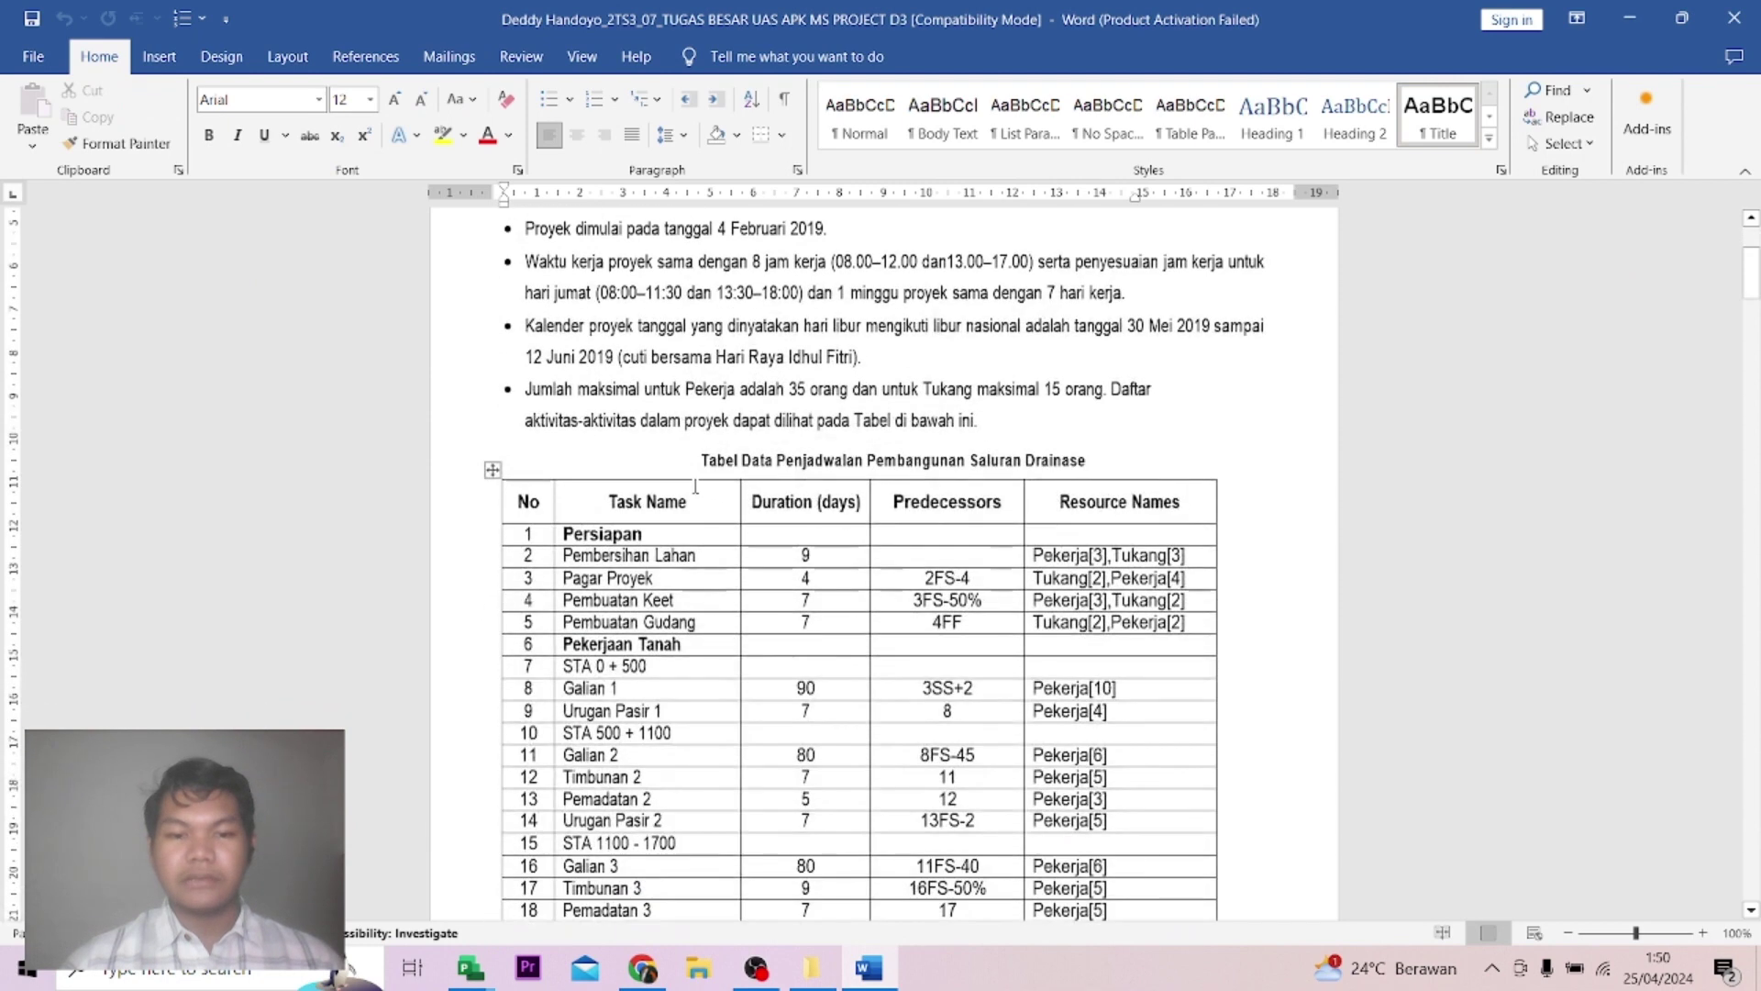
scroll(612, 530, down, 1)
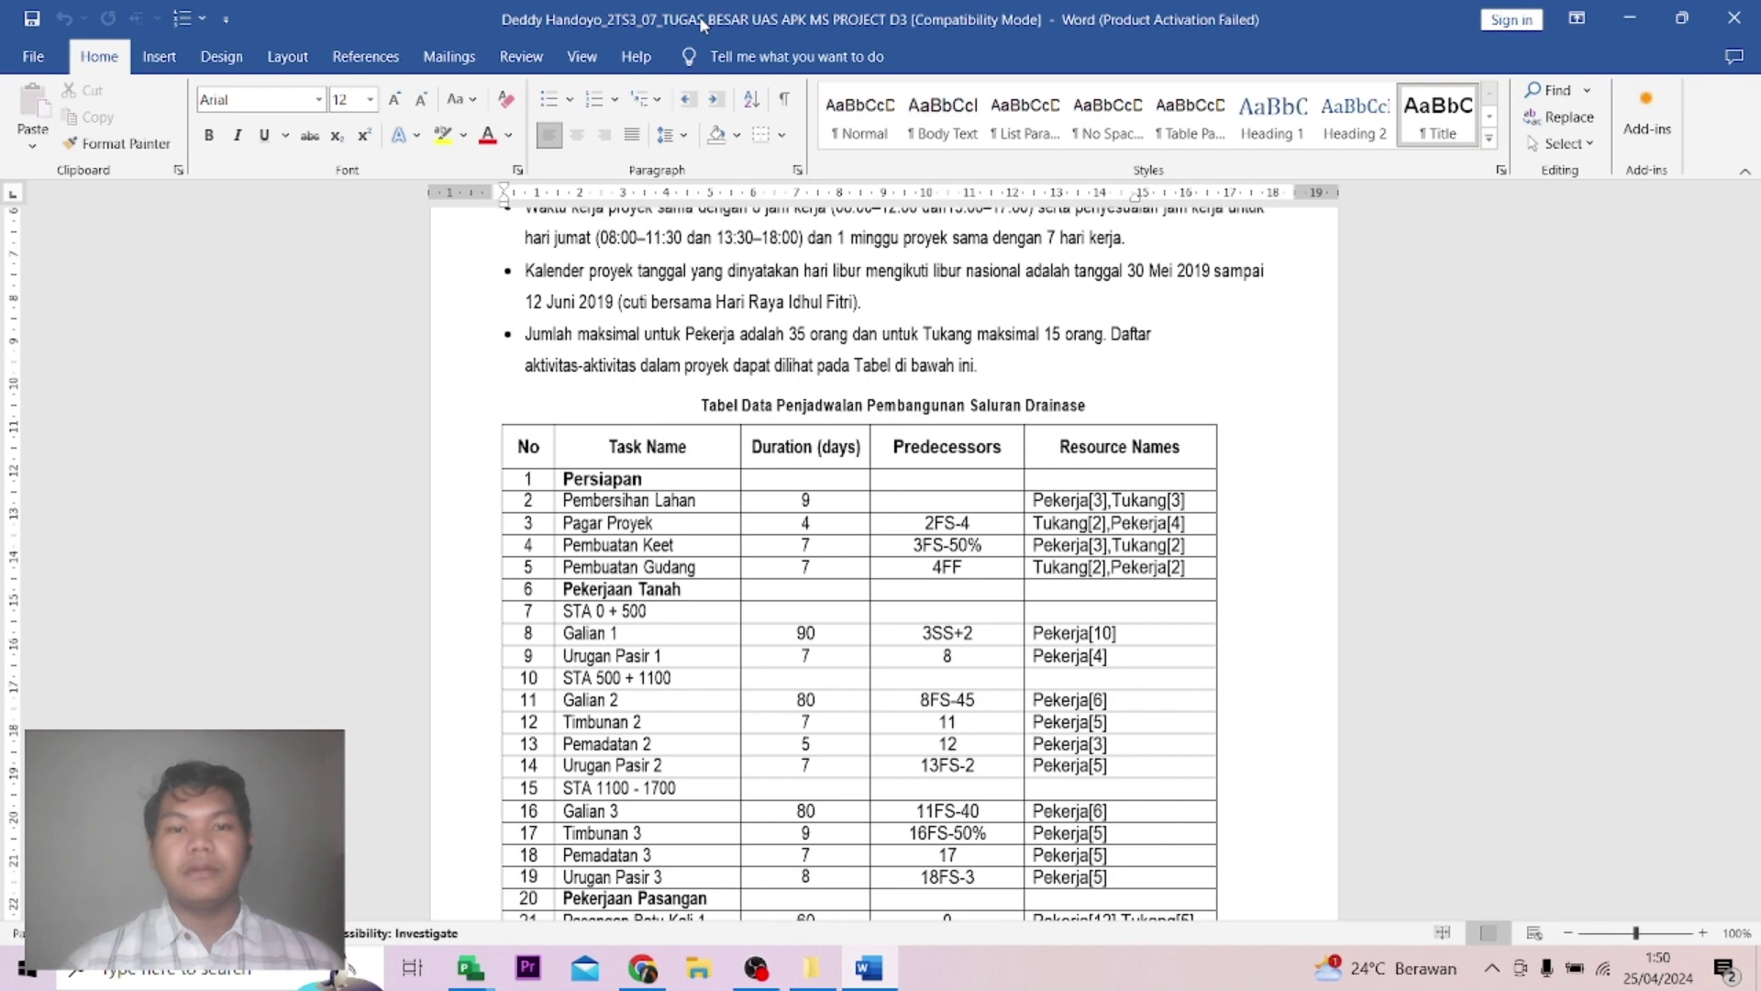
scroll(765, 321, down, 4)
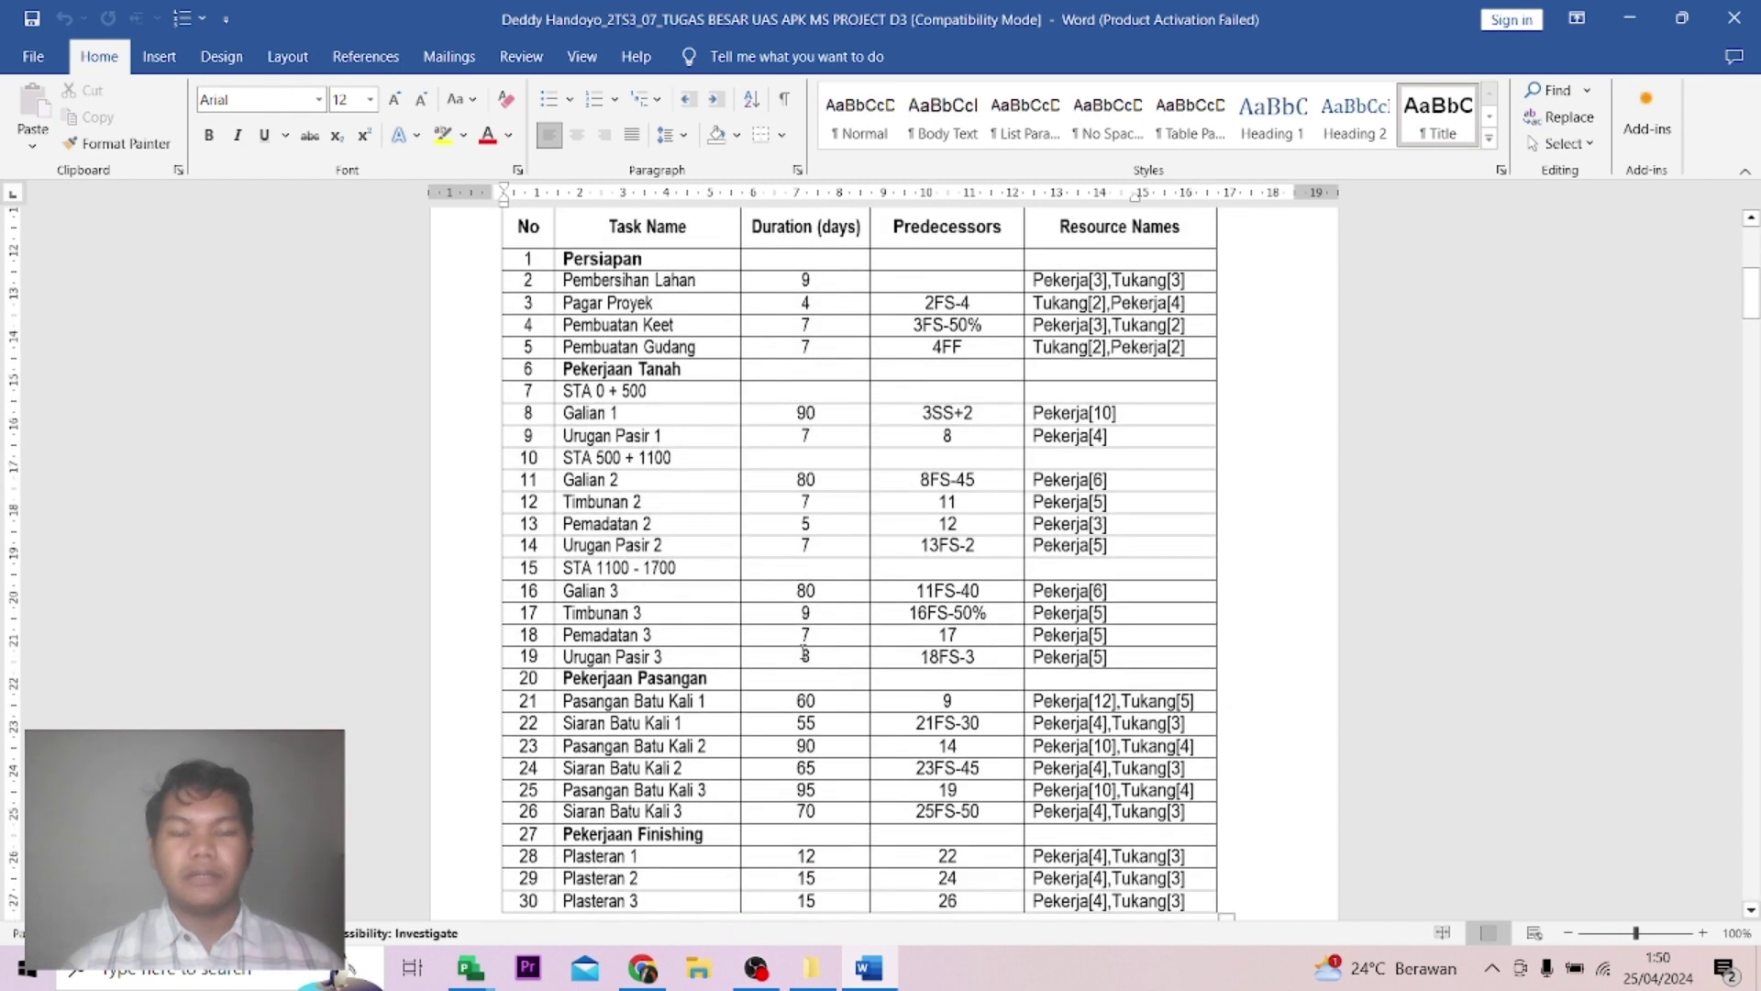
drag(664, 909, 594, 264)
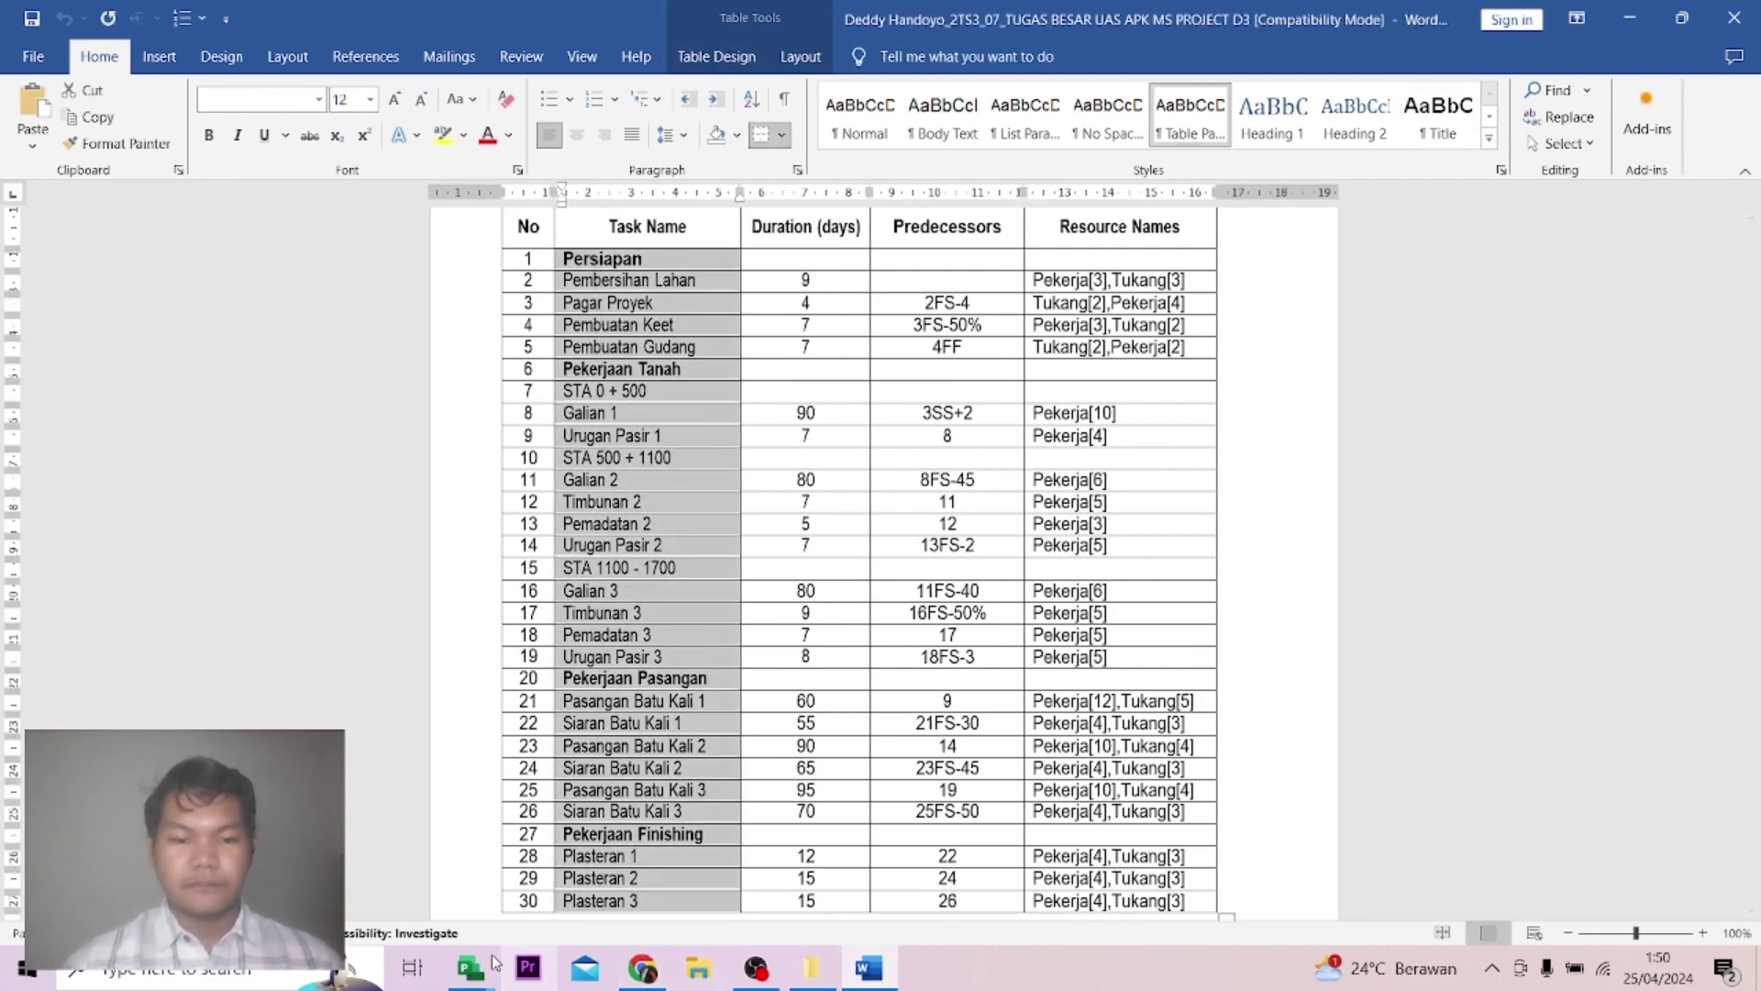
Switch back to Microsoft Project and paste the copied task names into the Task Name column from the first row.
mouse_move(473, 967)
click(669, 870)
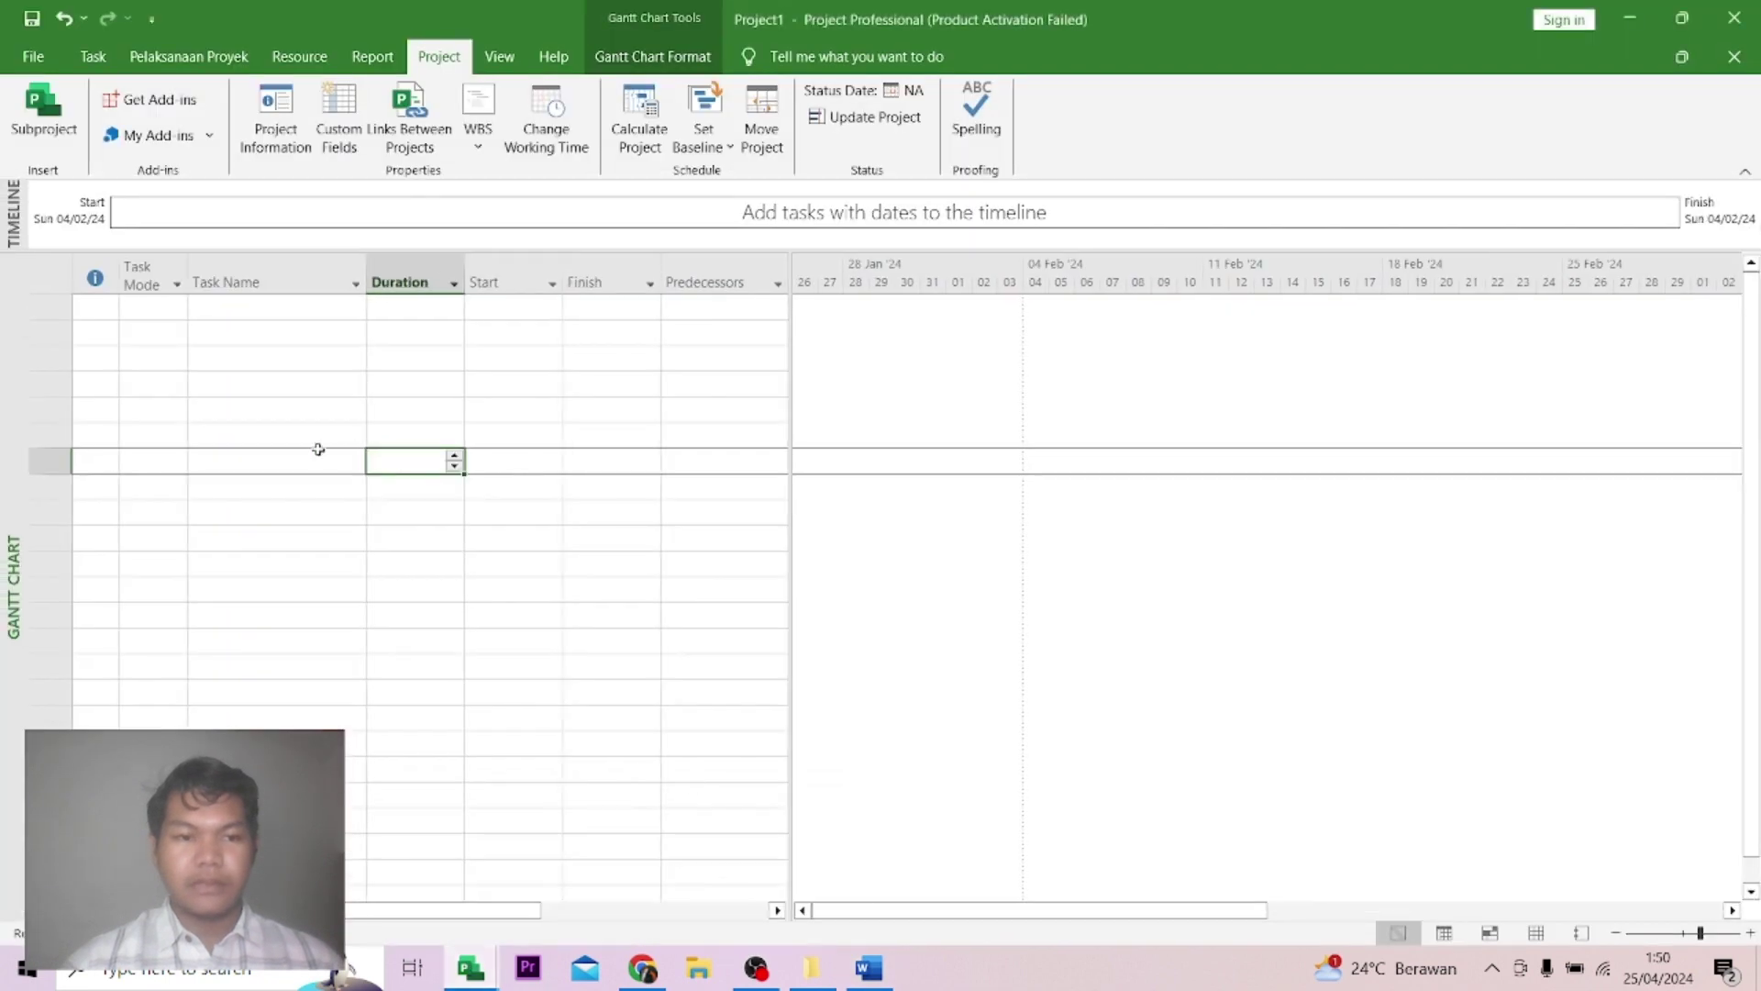
click(230, 309)
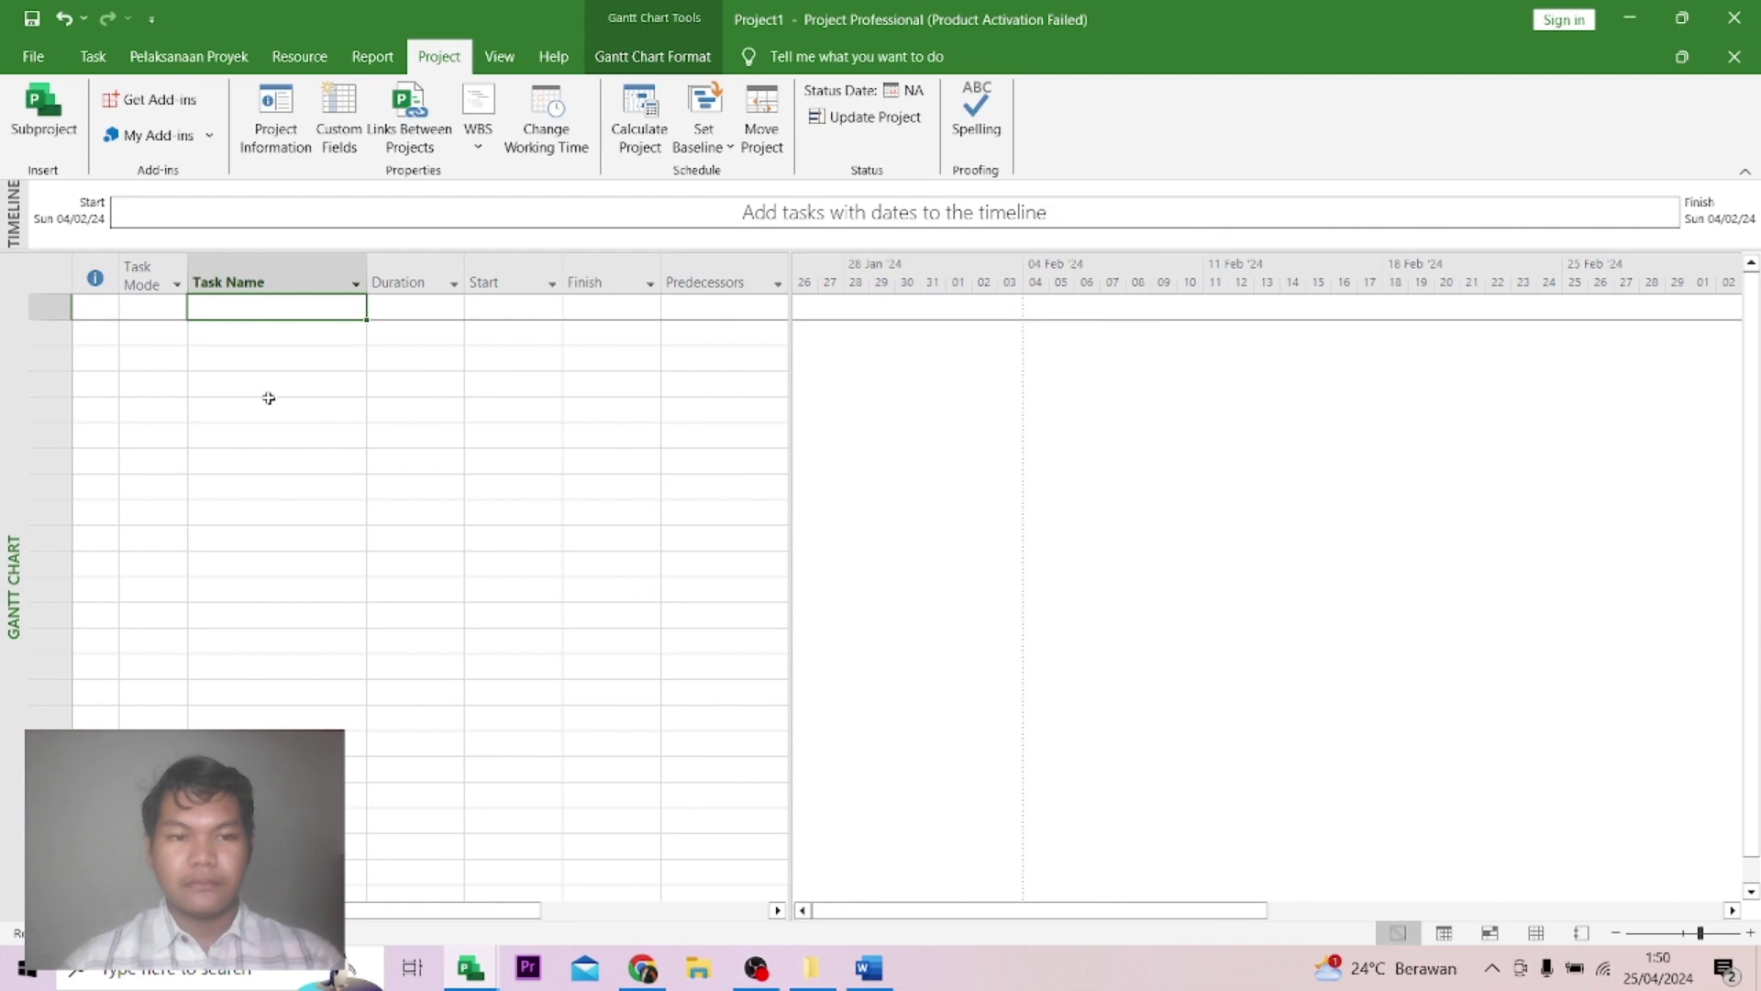
key(ctrl+v)
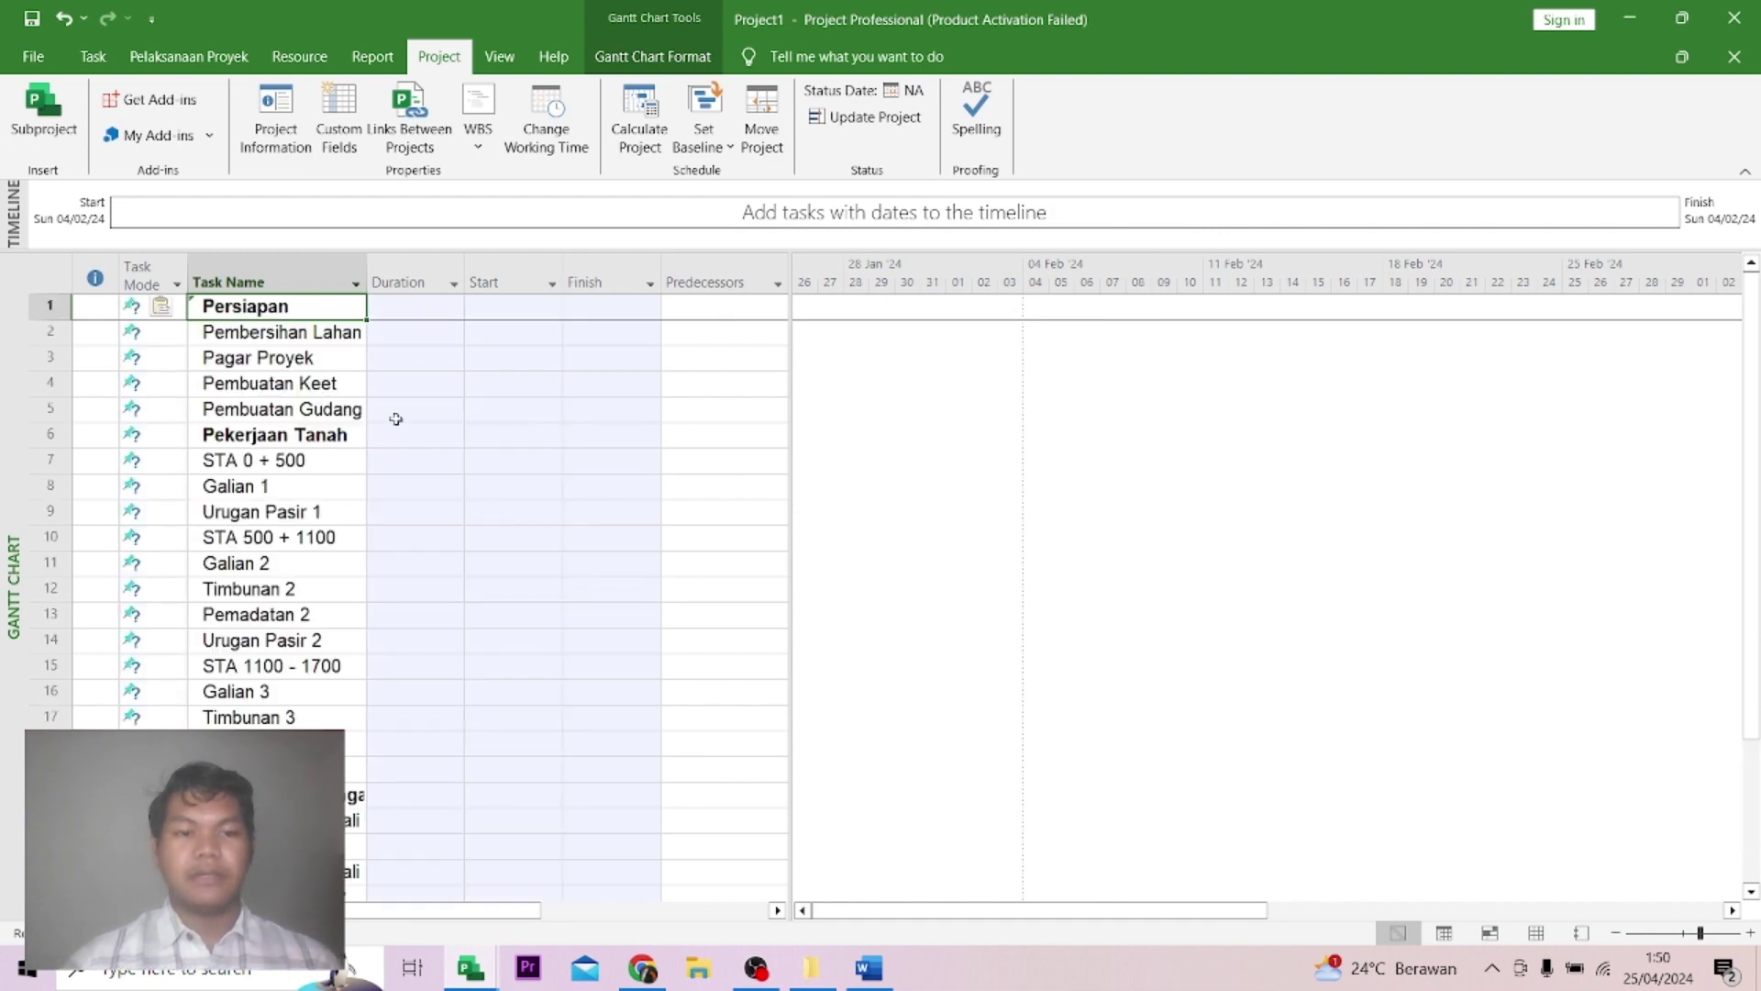
click(397, 415)
Switch to Word and examine which tasks in the scheduling table belong under the Persiapan heading.
click(869, 968)
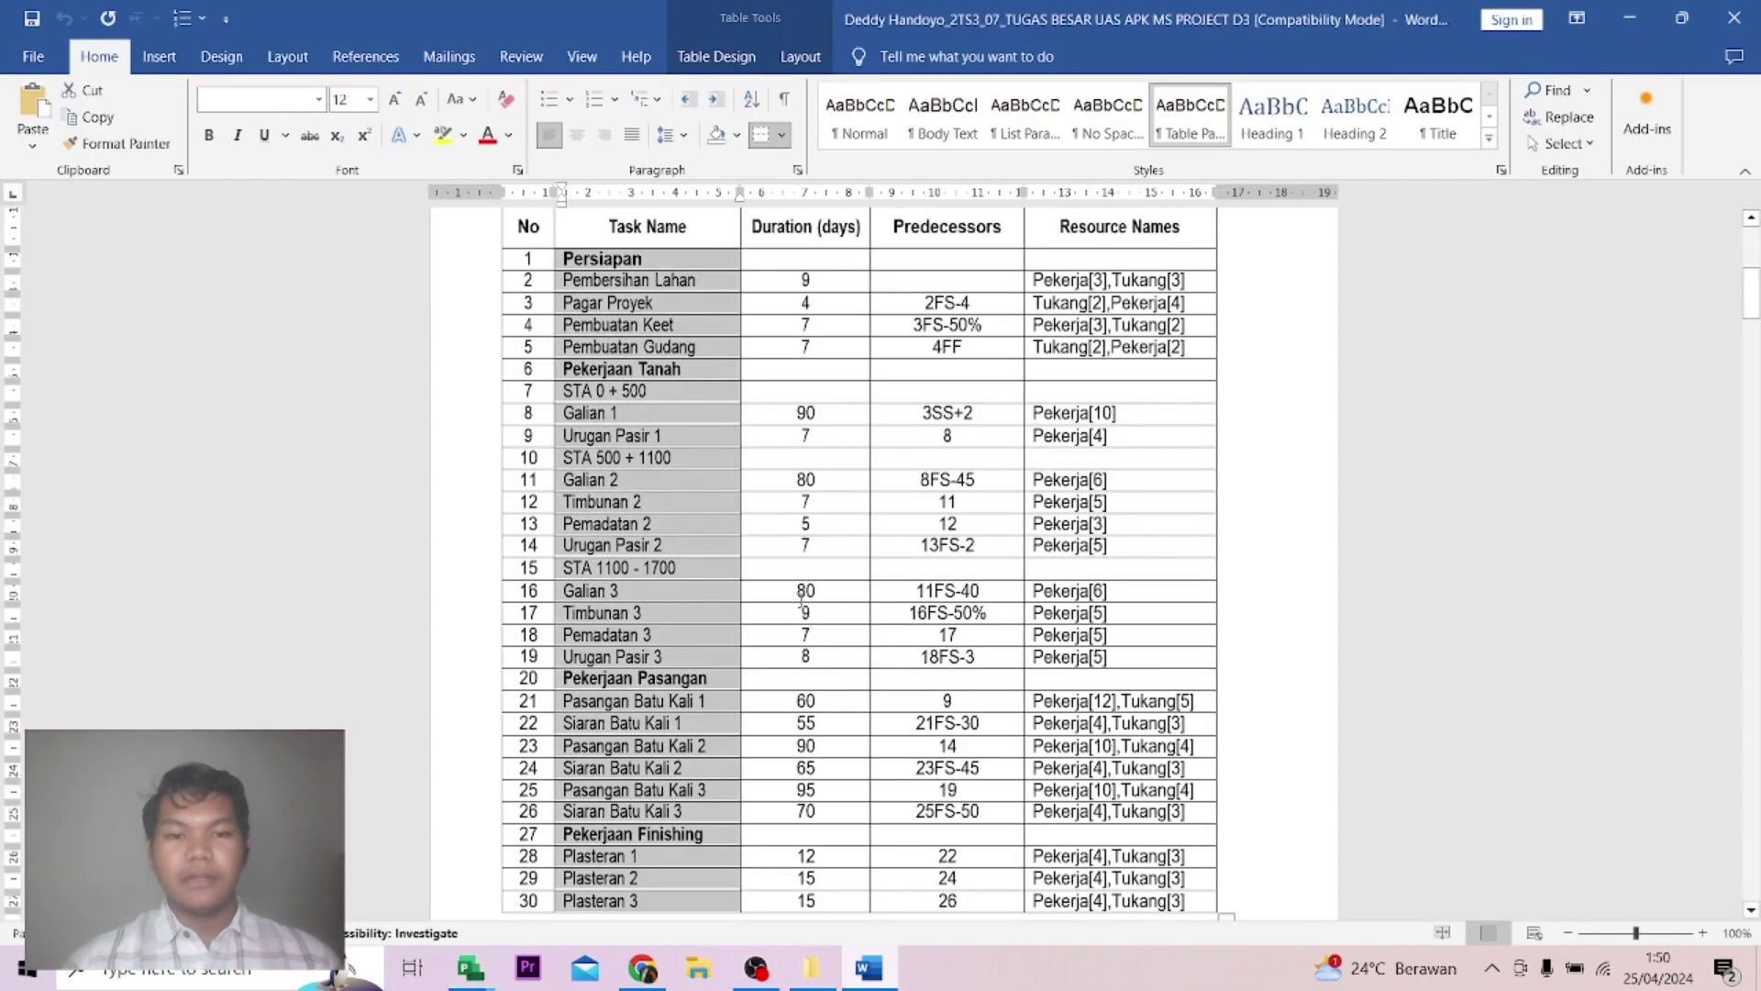
click(707, 350)
drag(690, 260, 661, 325)
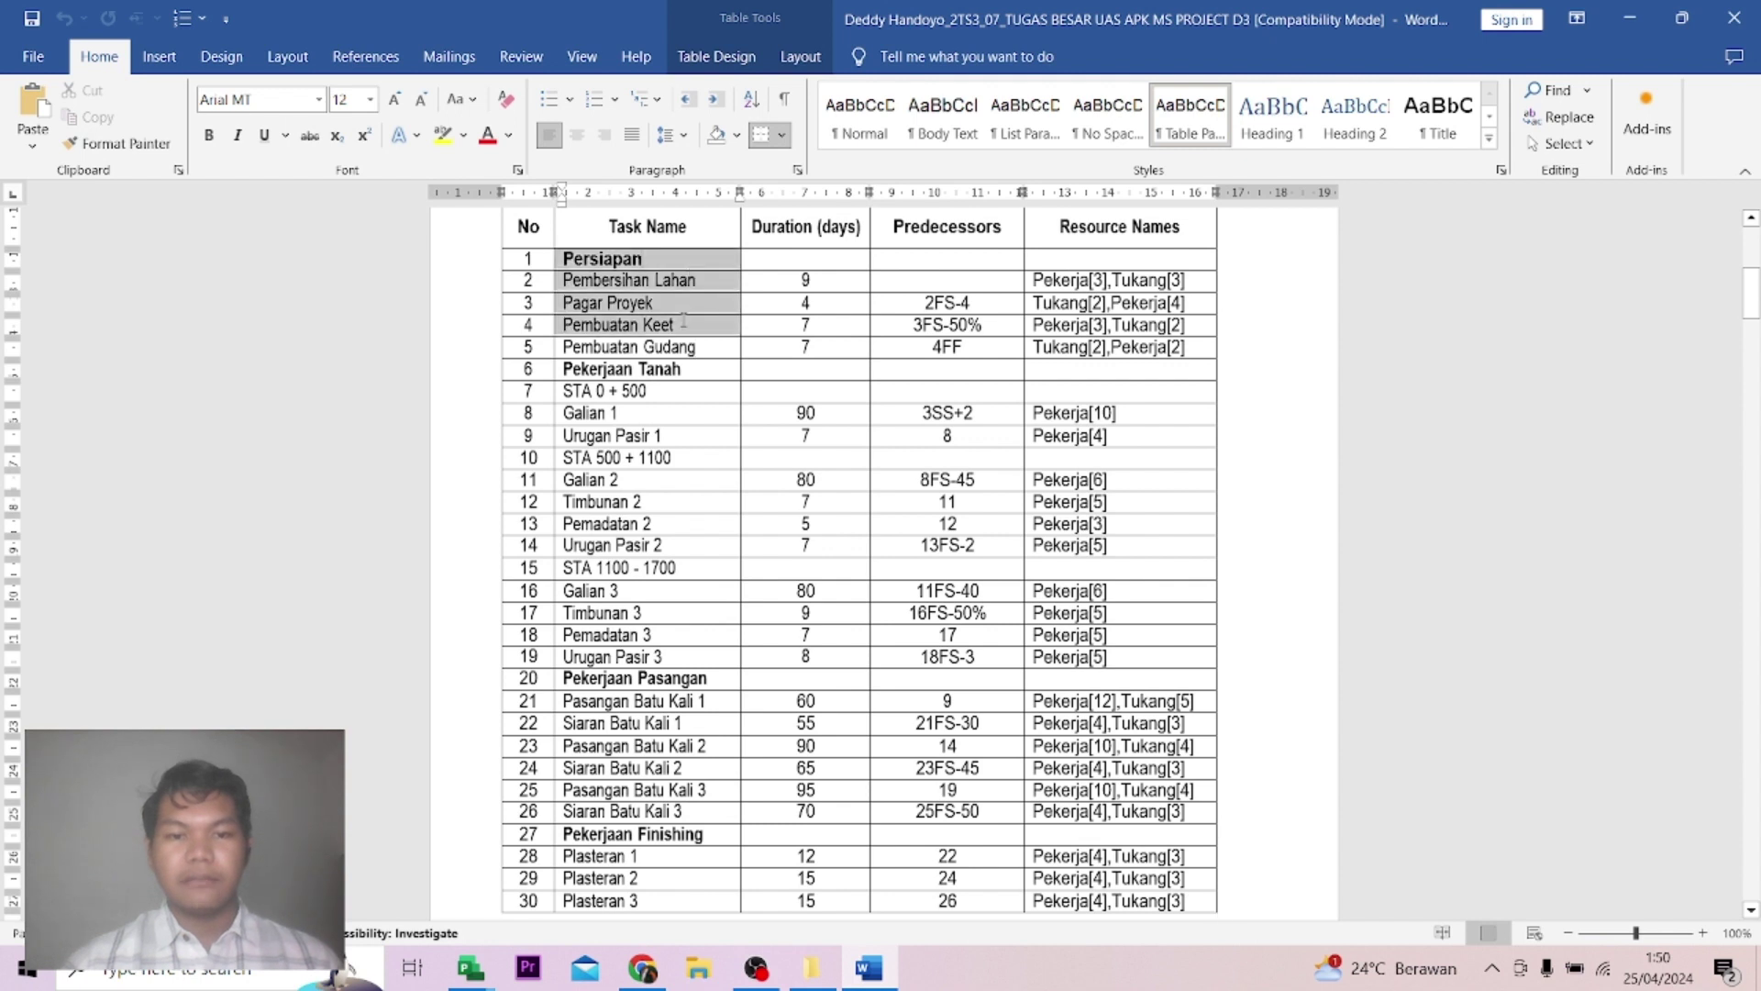
click(648, 261)
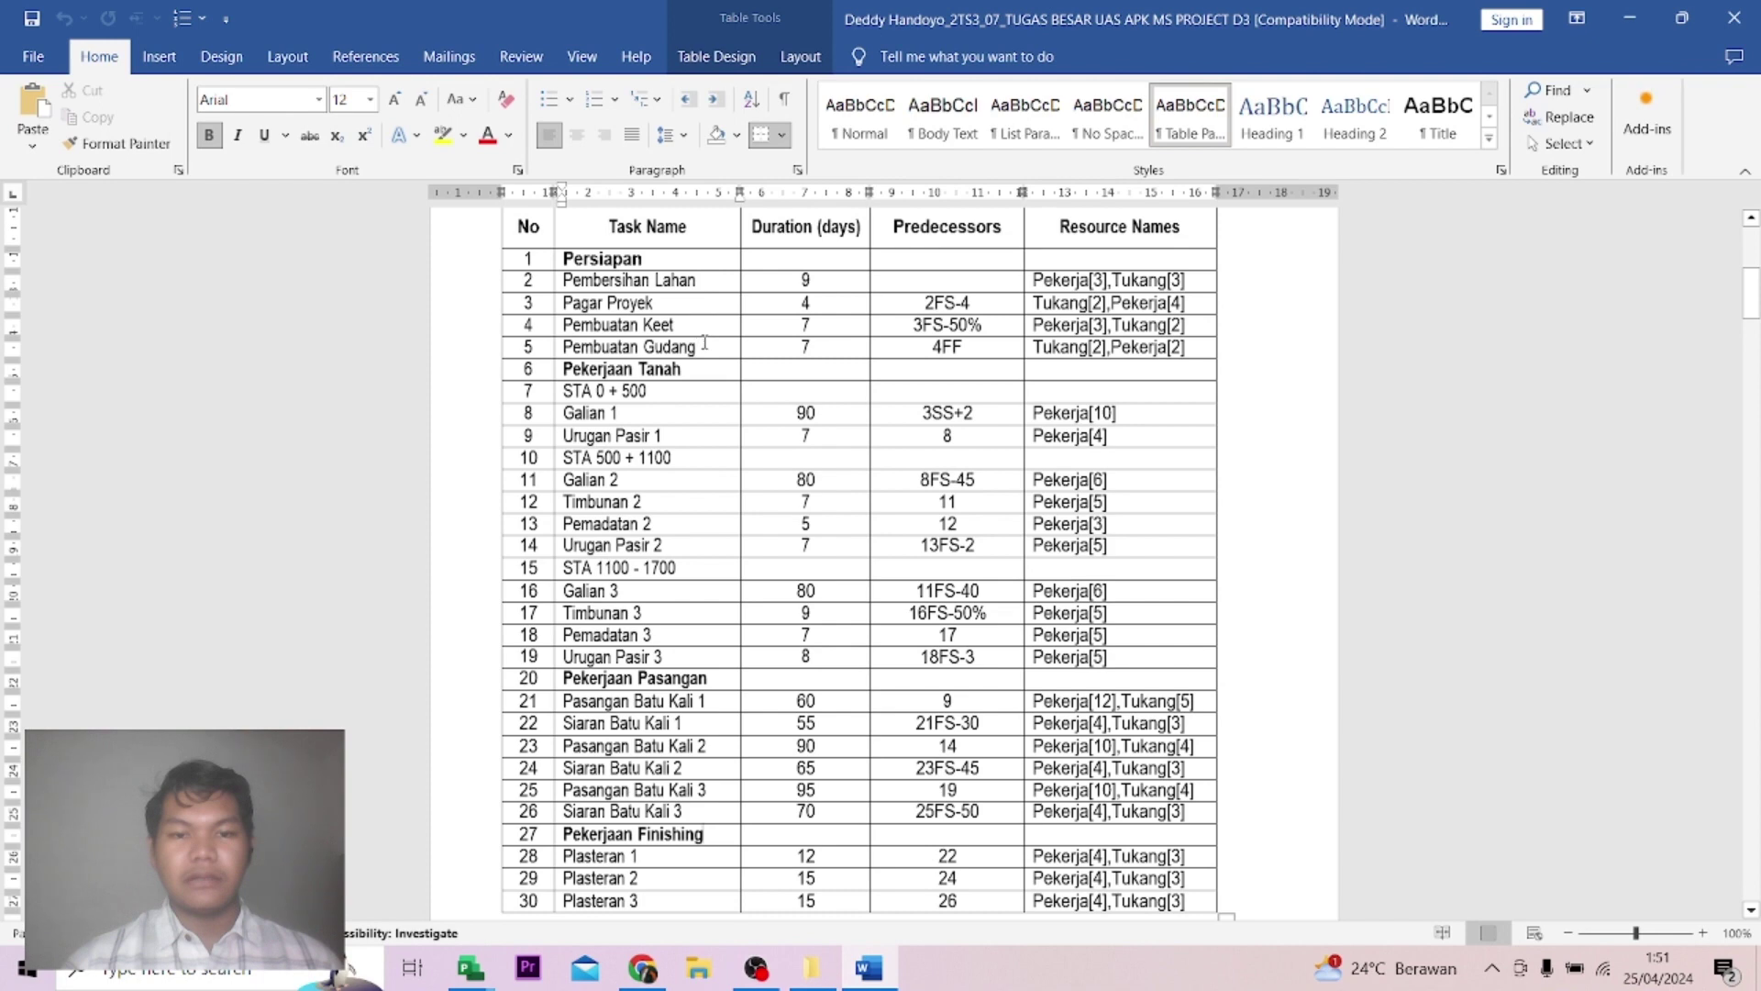
drag(705, 343, 679, 280)
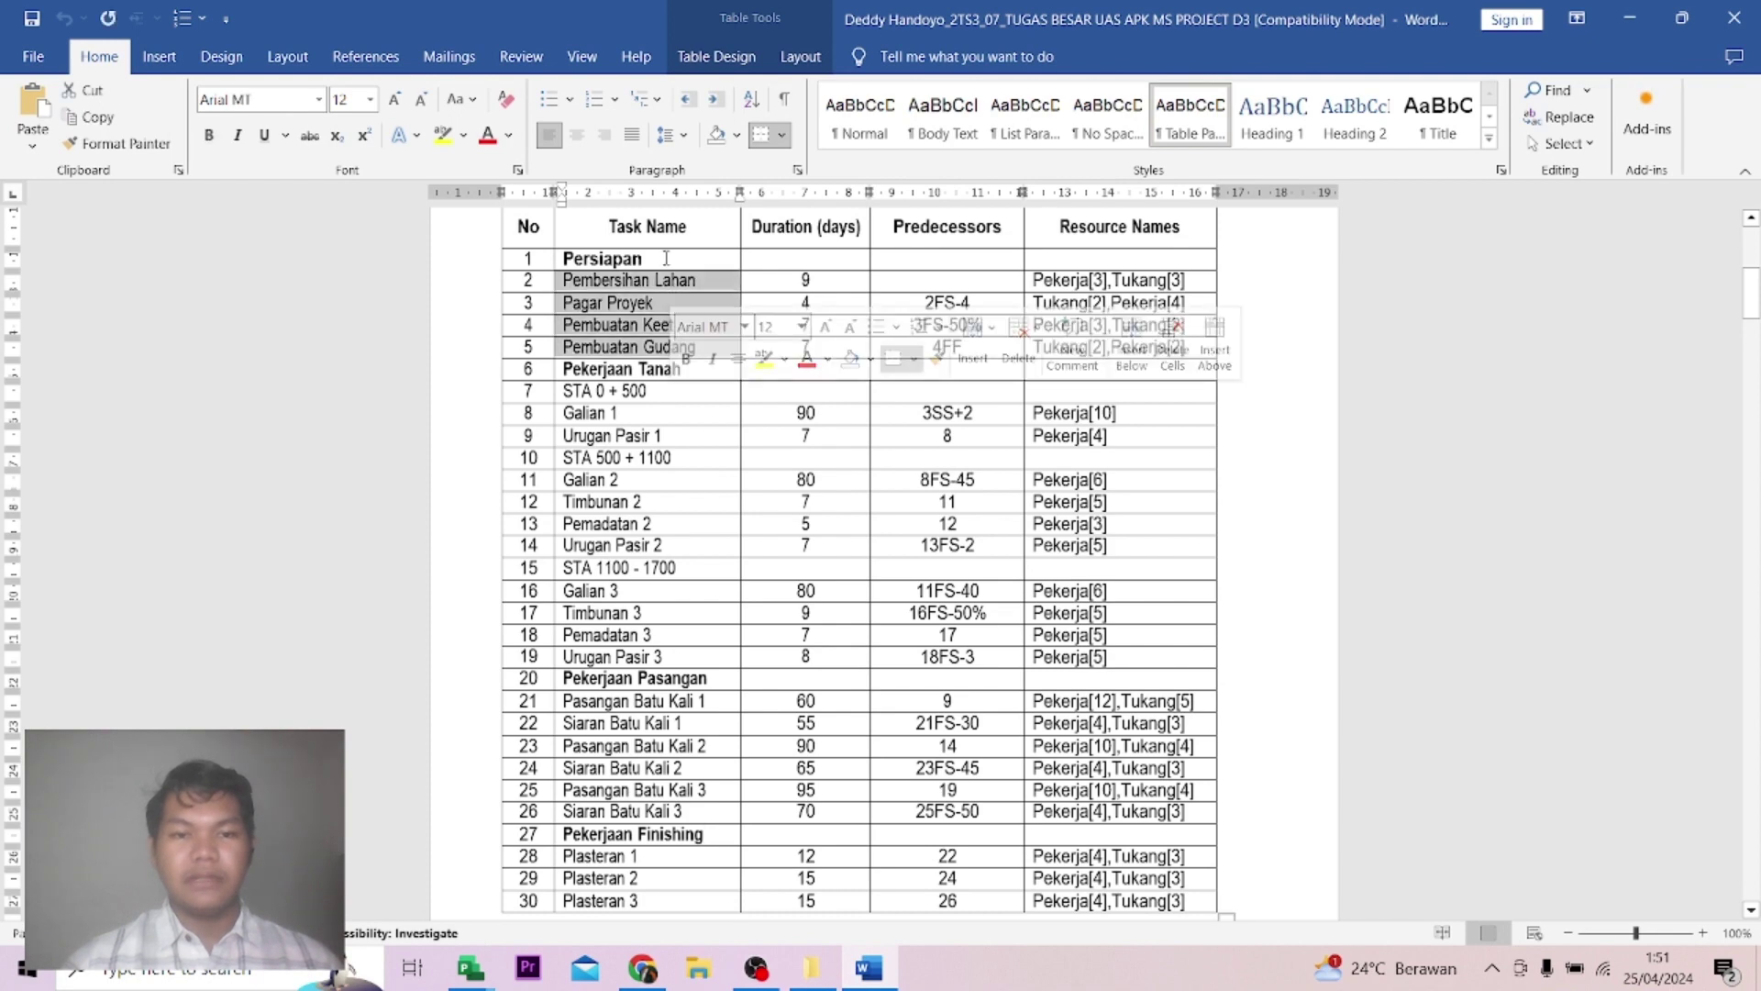
click(665, 258)
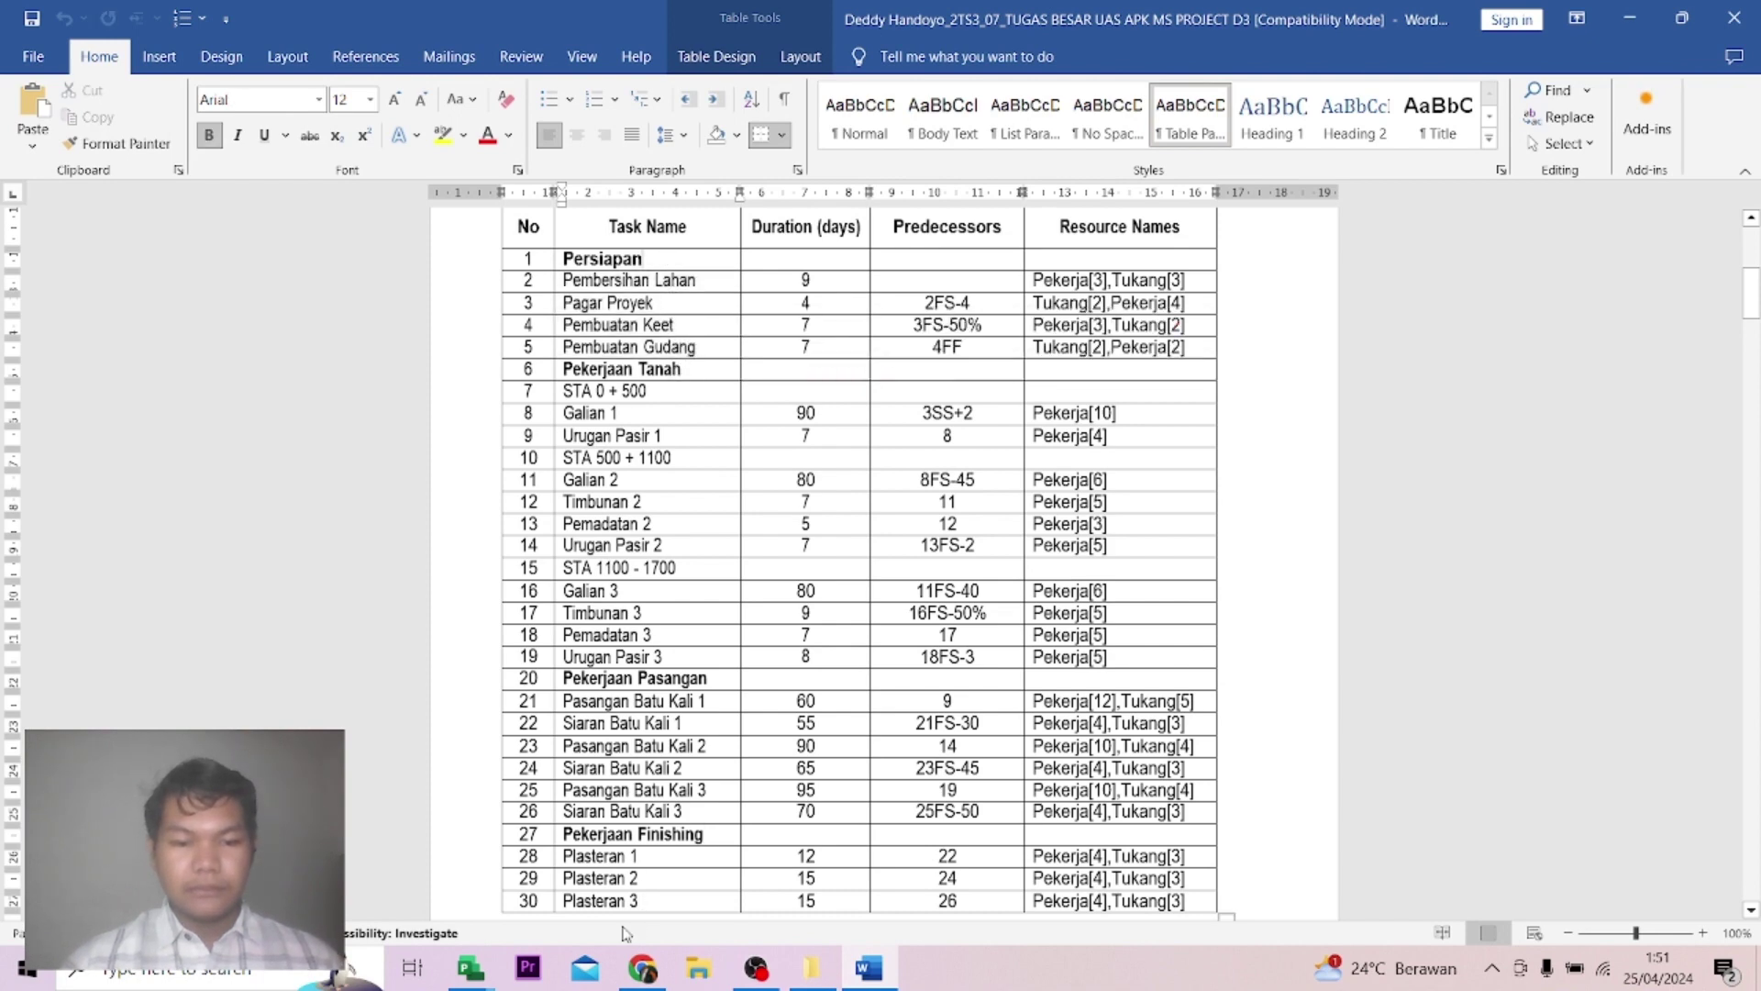
mouse_move(853, 977)
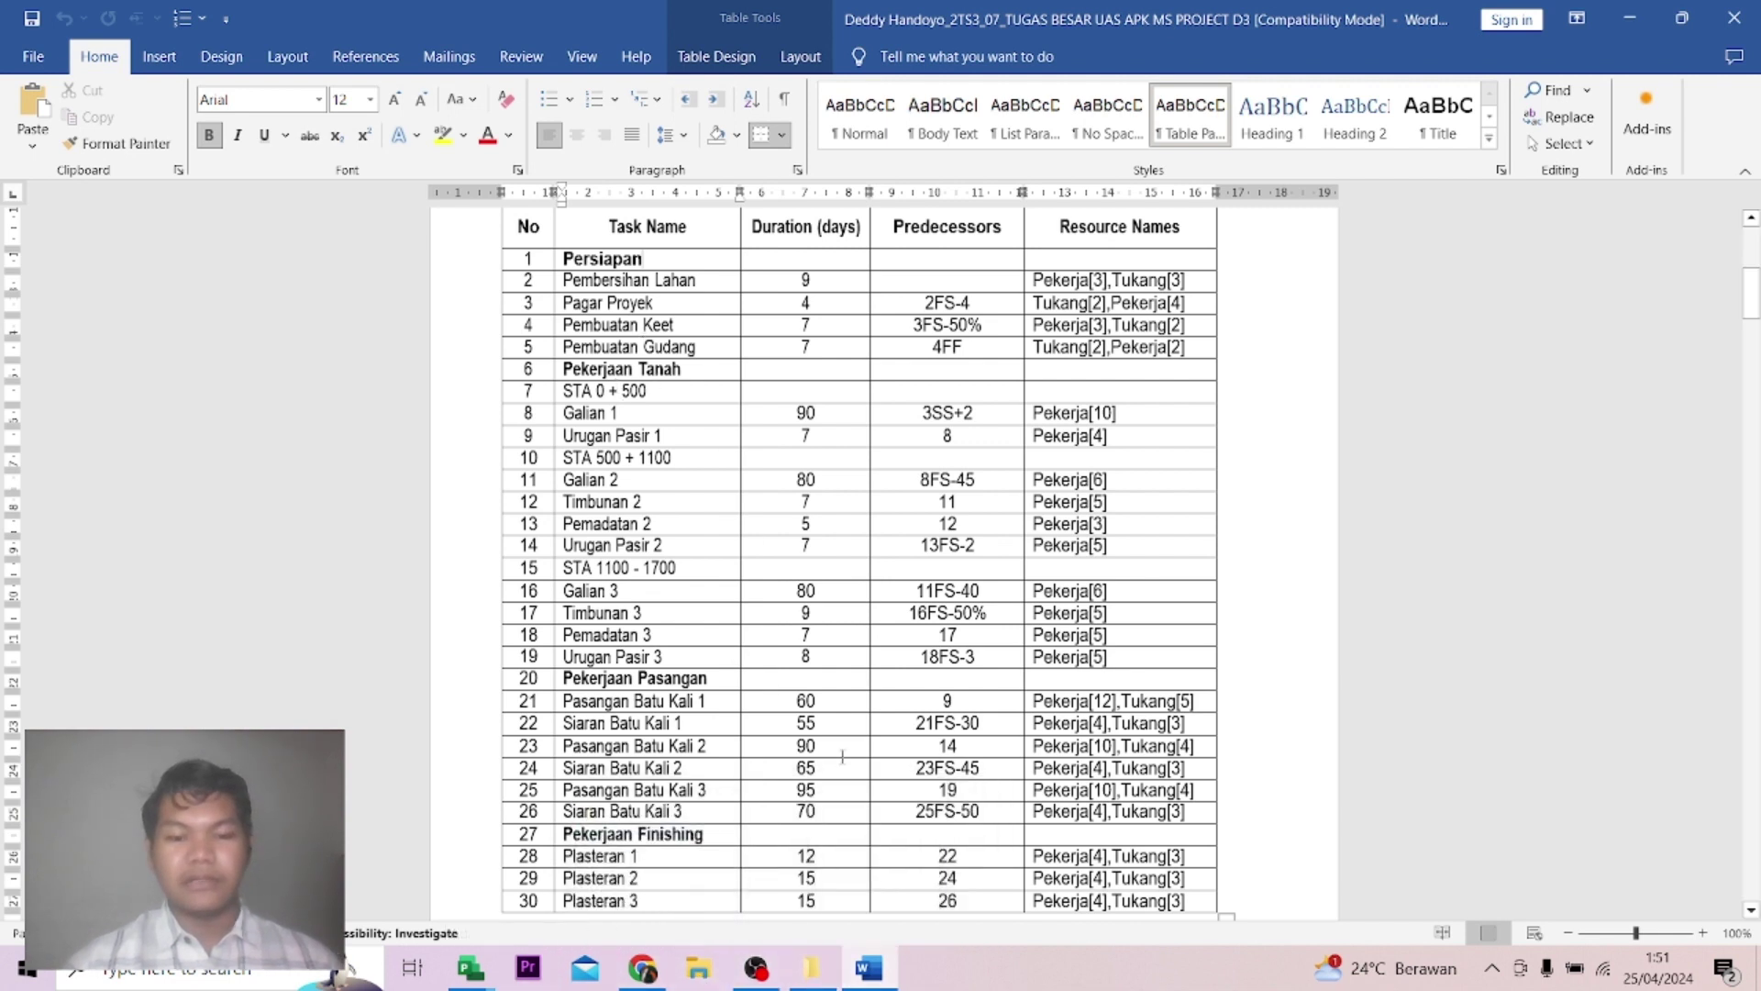
Switch to Microsoft Project and indent Pembersihan Lahan through Pembuatan Gudang as subtasks of Persiapan.
mouse_move(471, 967)
click(662, 861)
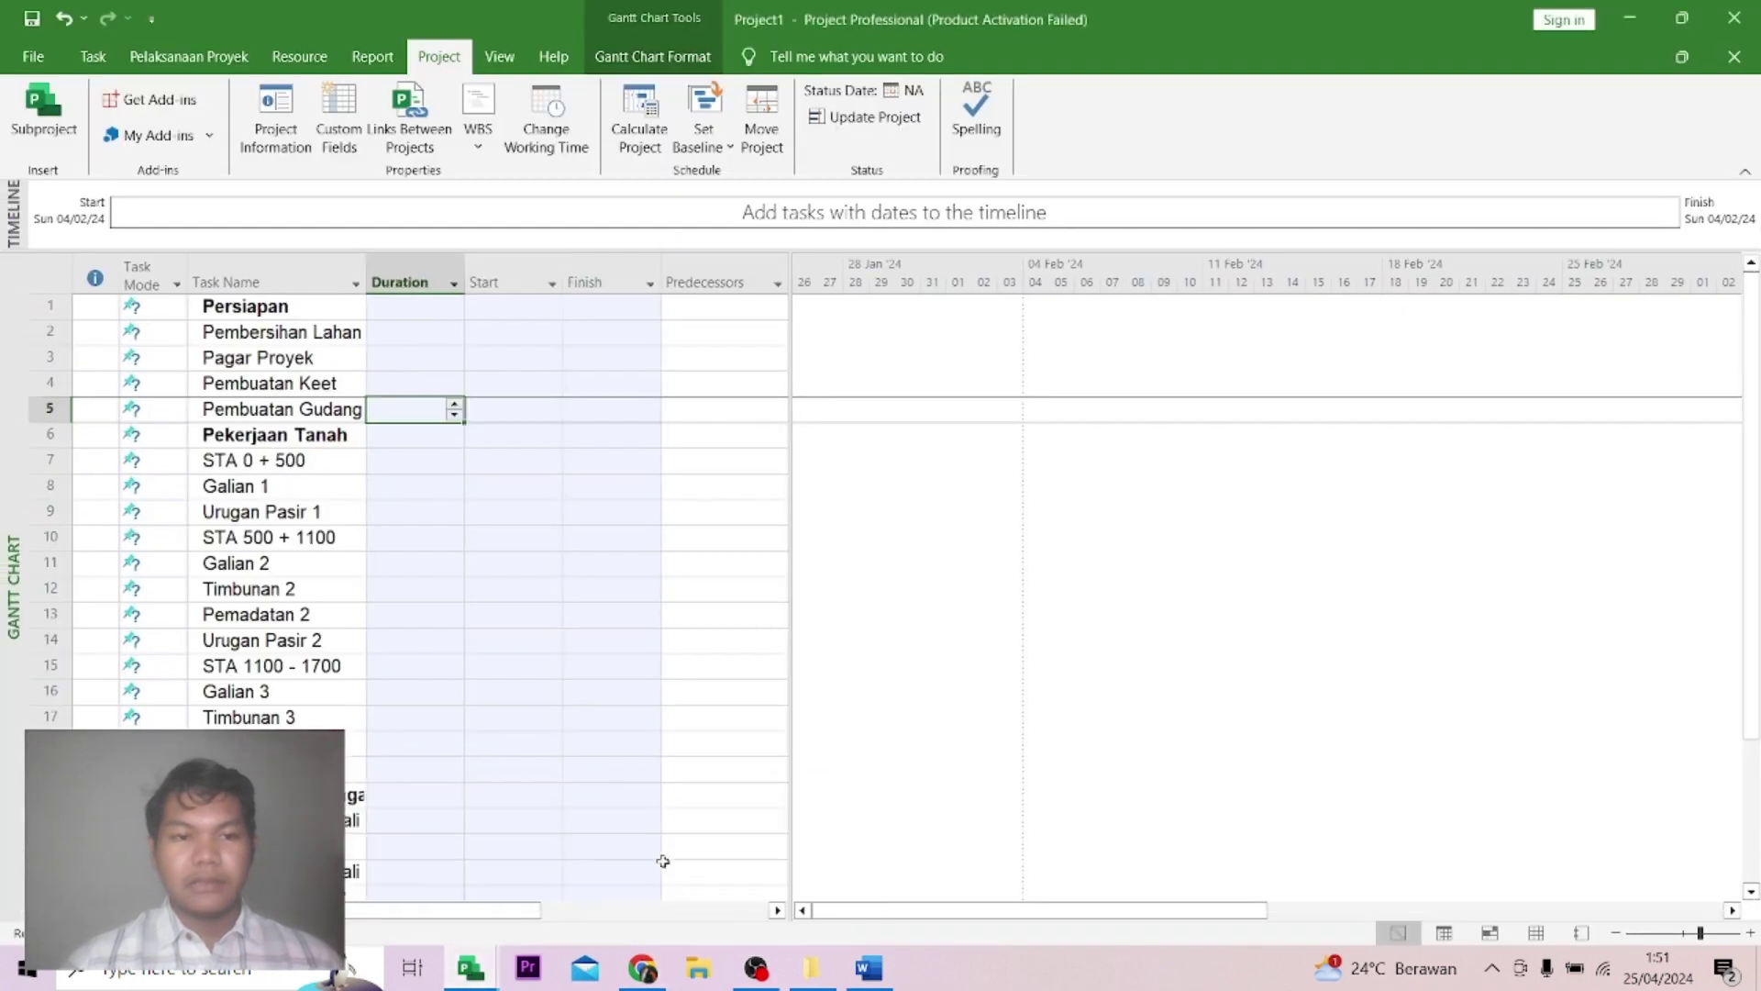
key(Down)
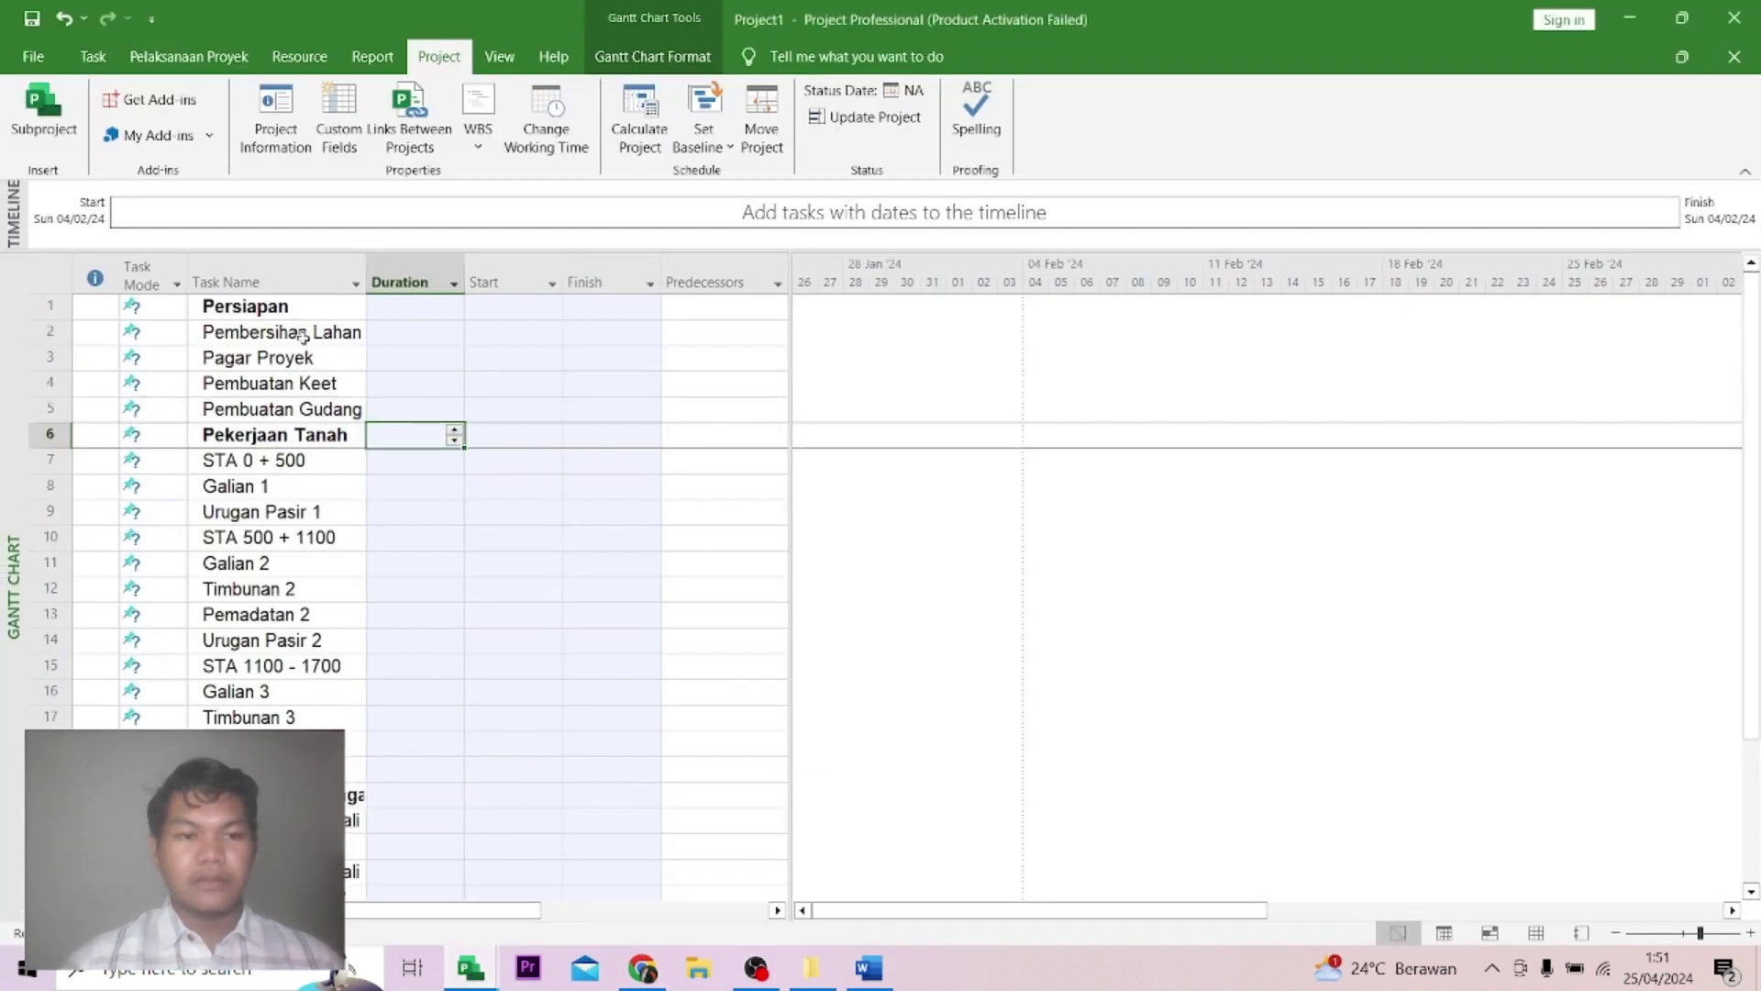
drag(310, 410, 310, 332)
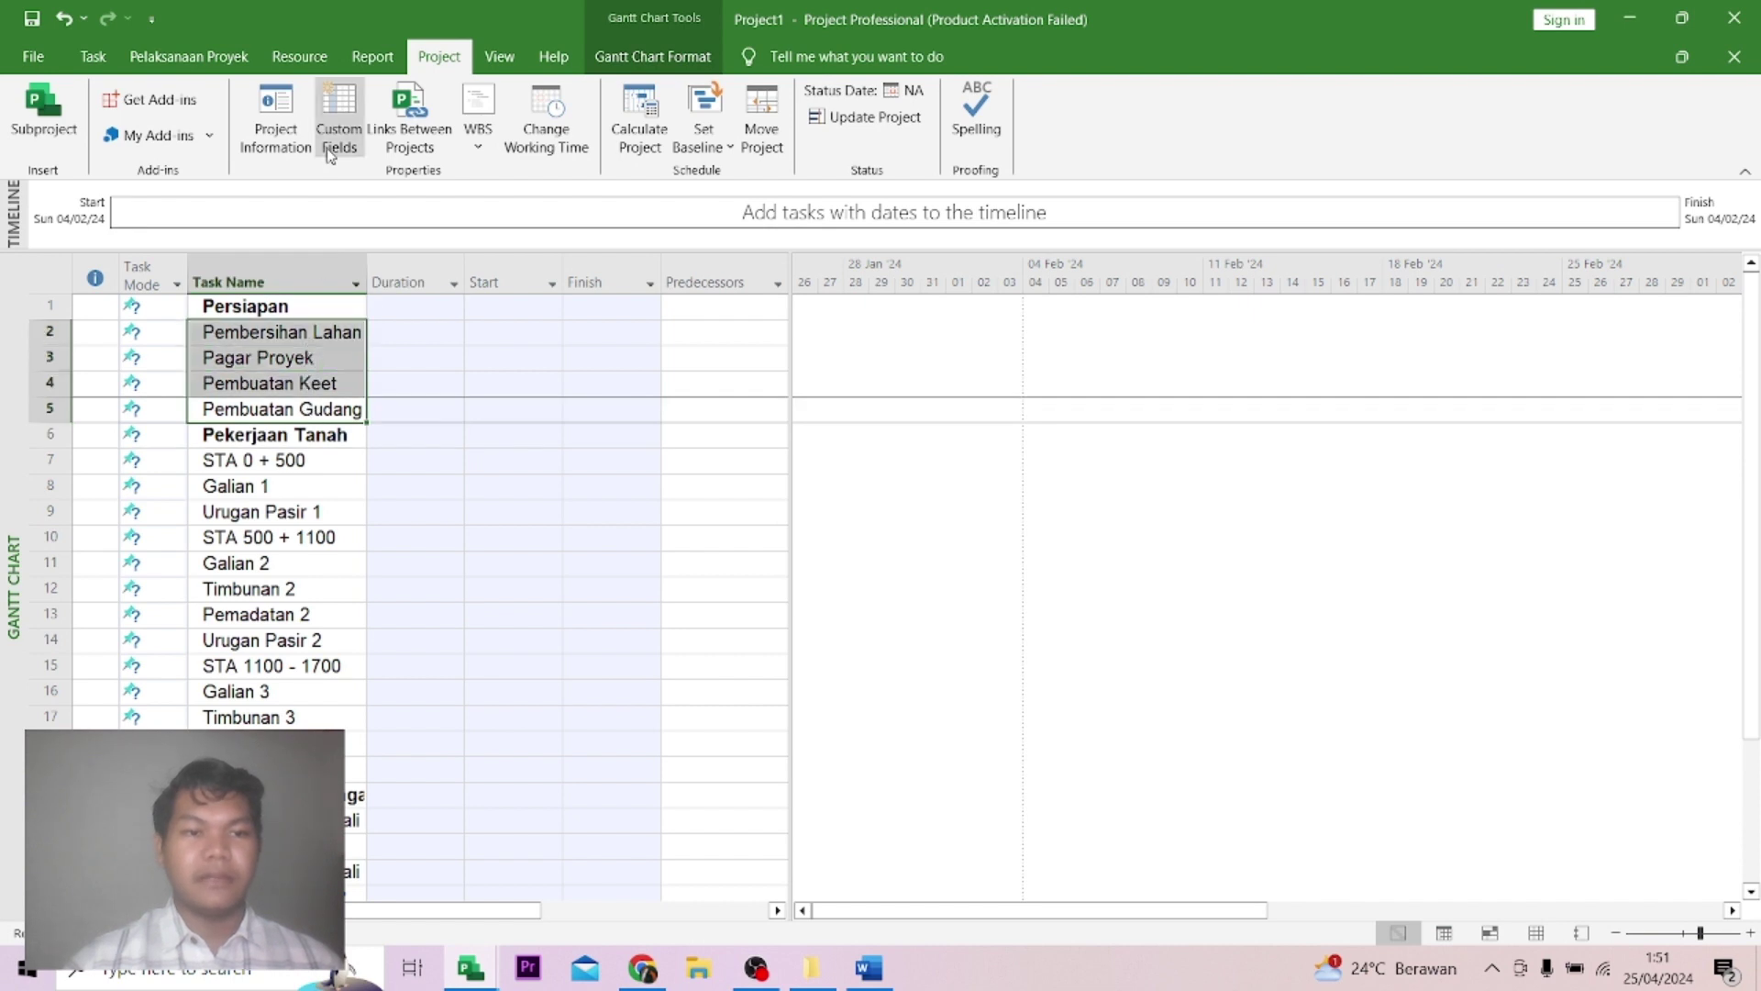
click(94, 57)
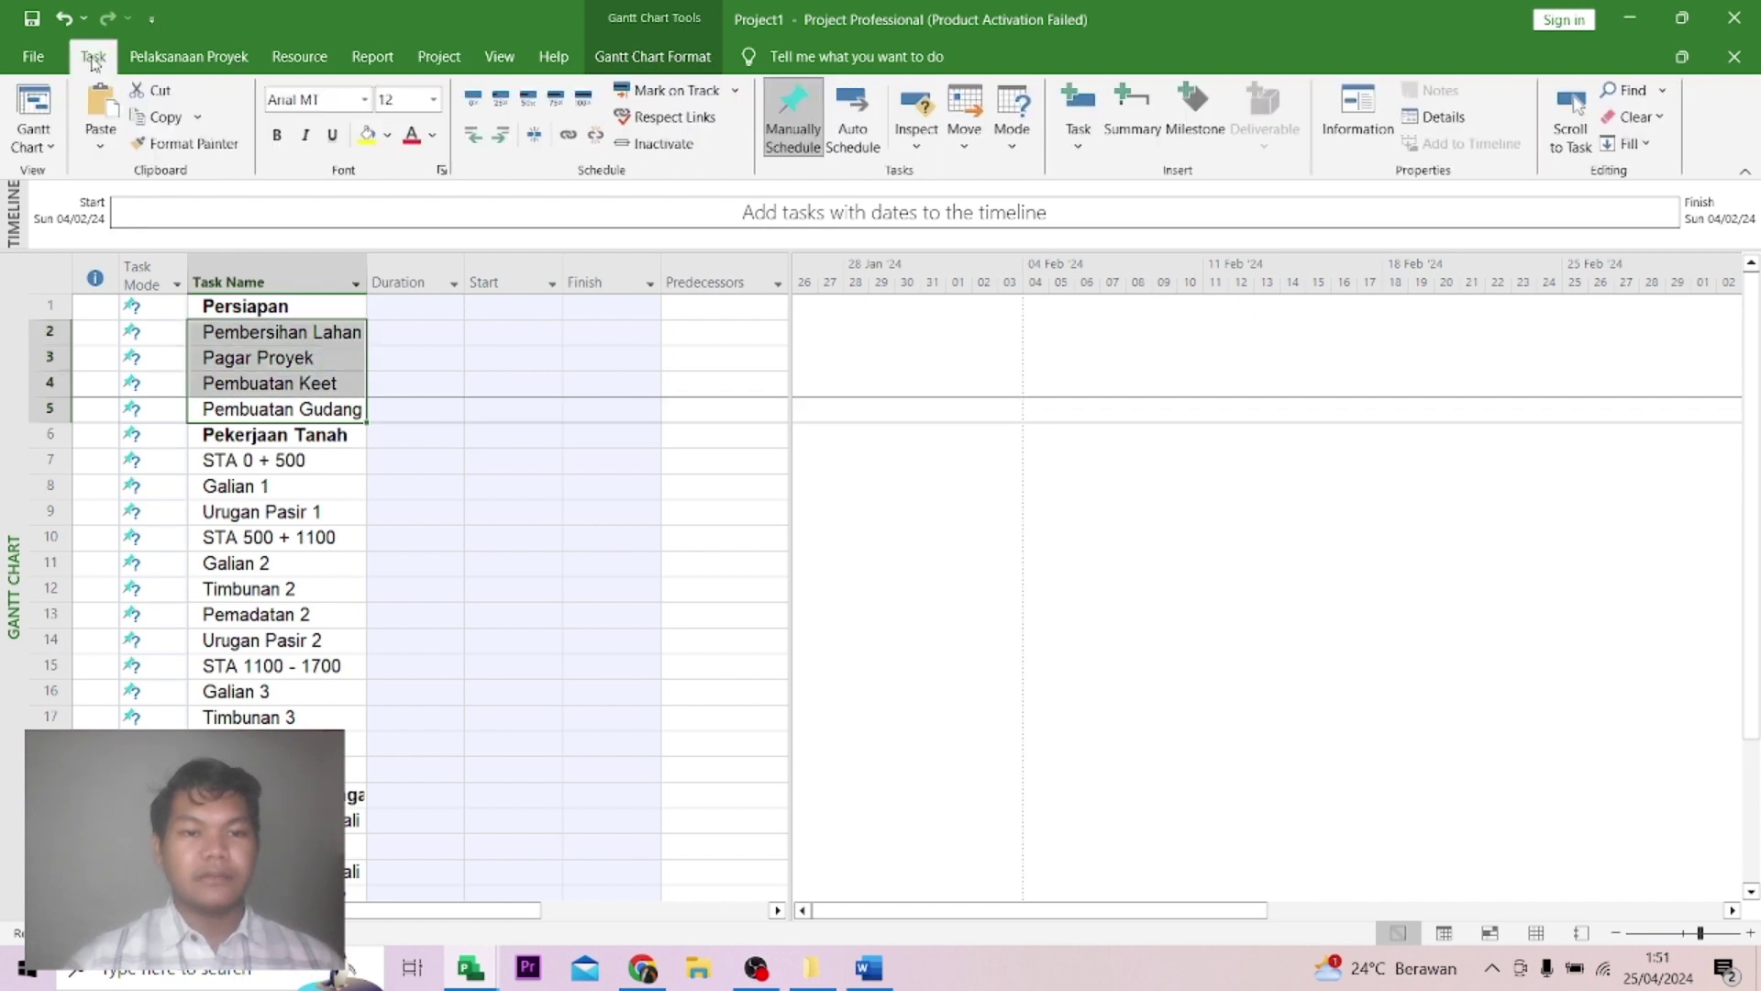
click(503, 136)
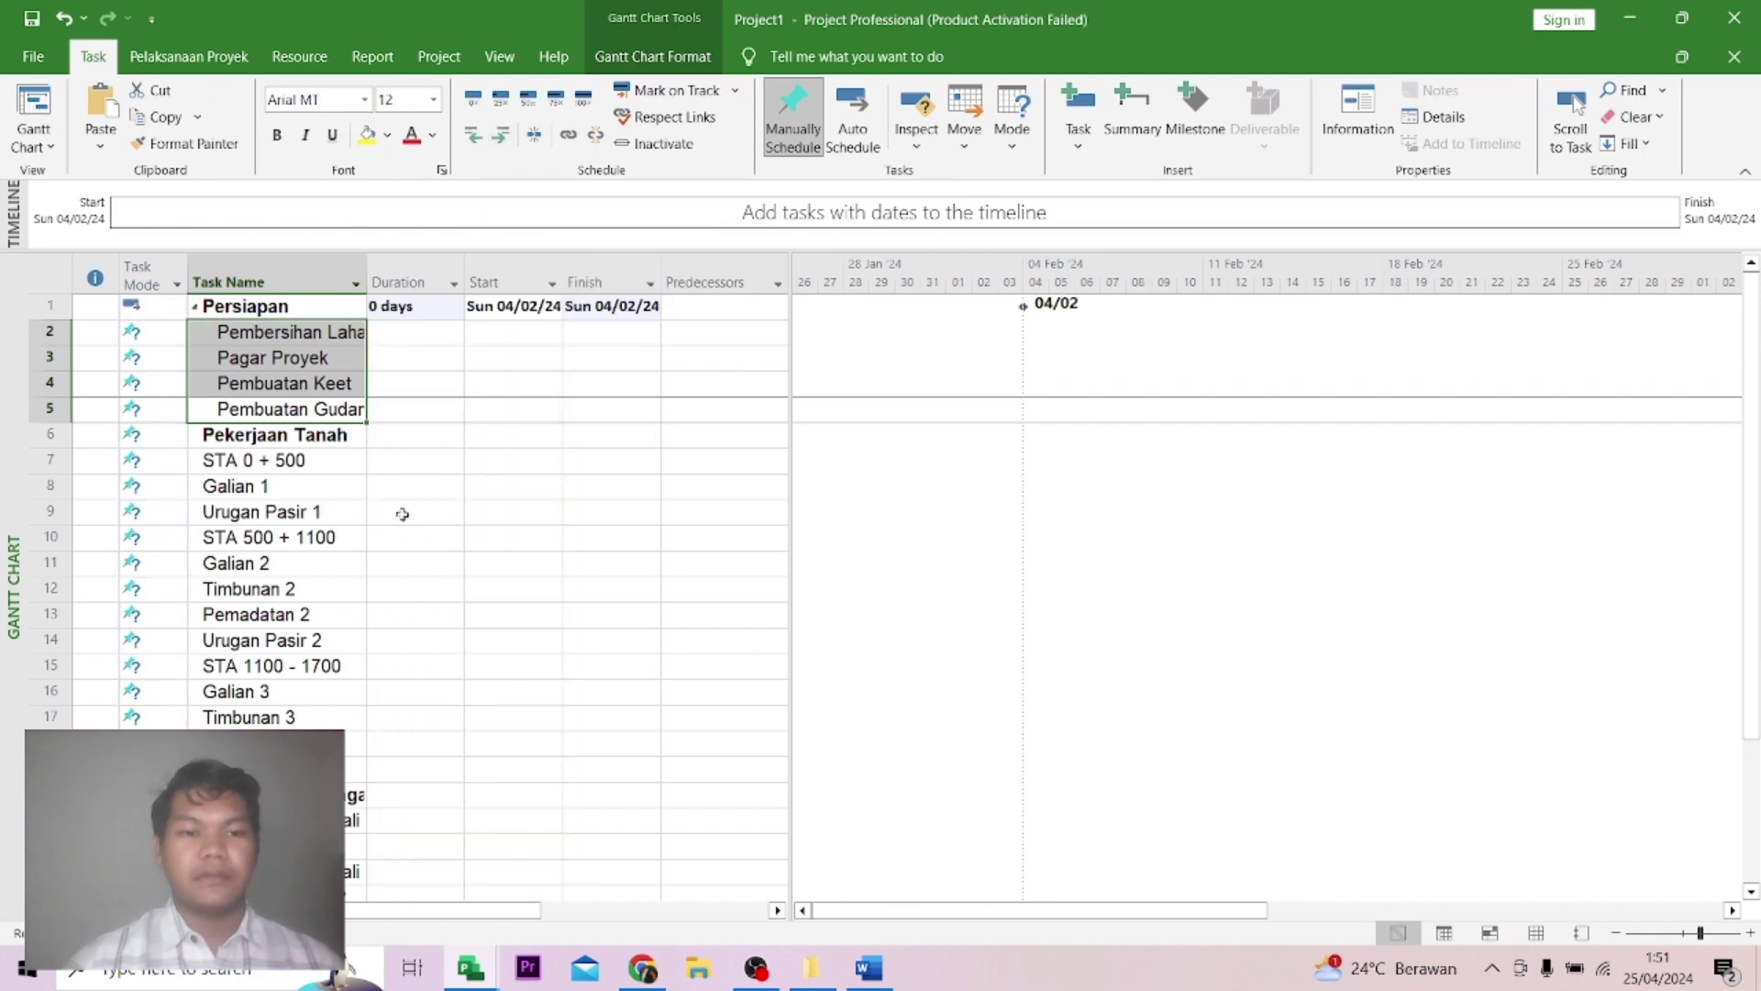
Fit the Task Name column's width to its longest entry.
drag(323, 492, 320, 513)
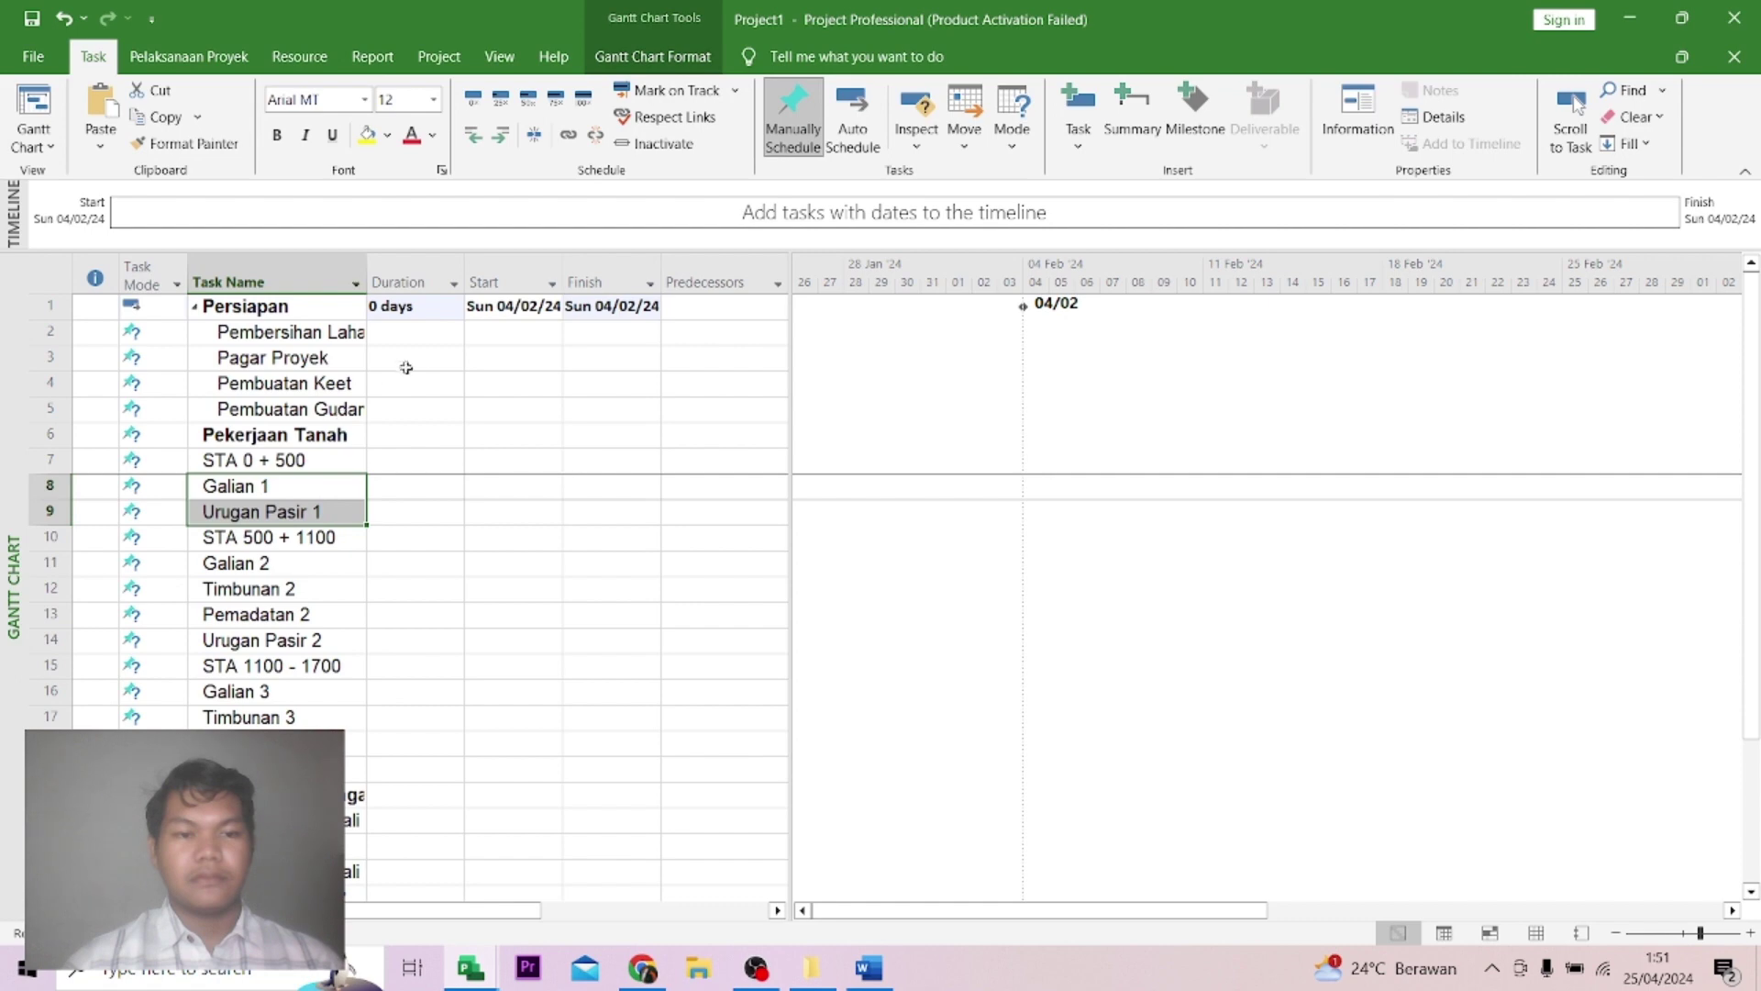
double_click(367, 282)
click(435, 382)
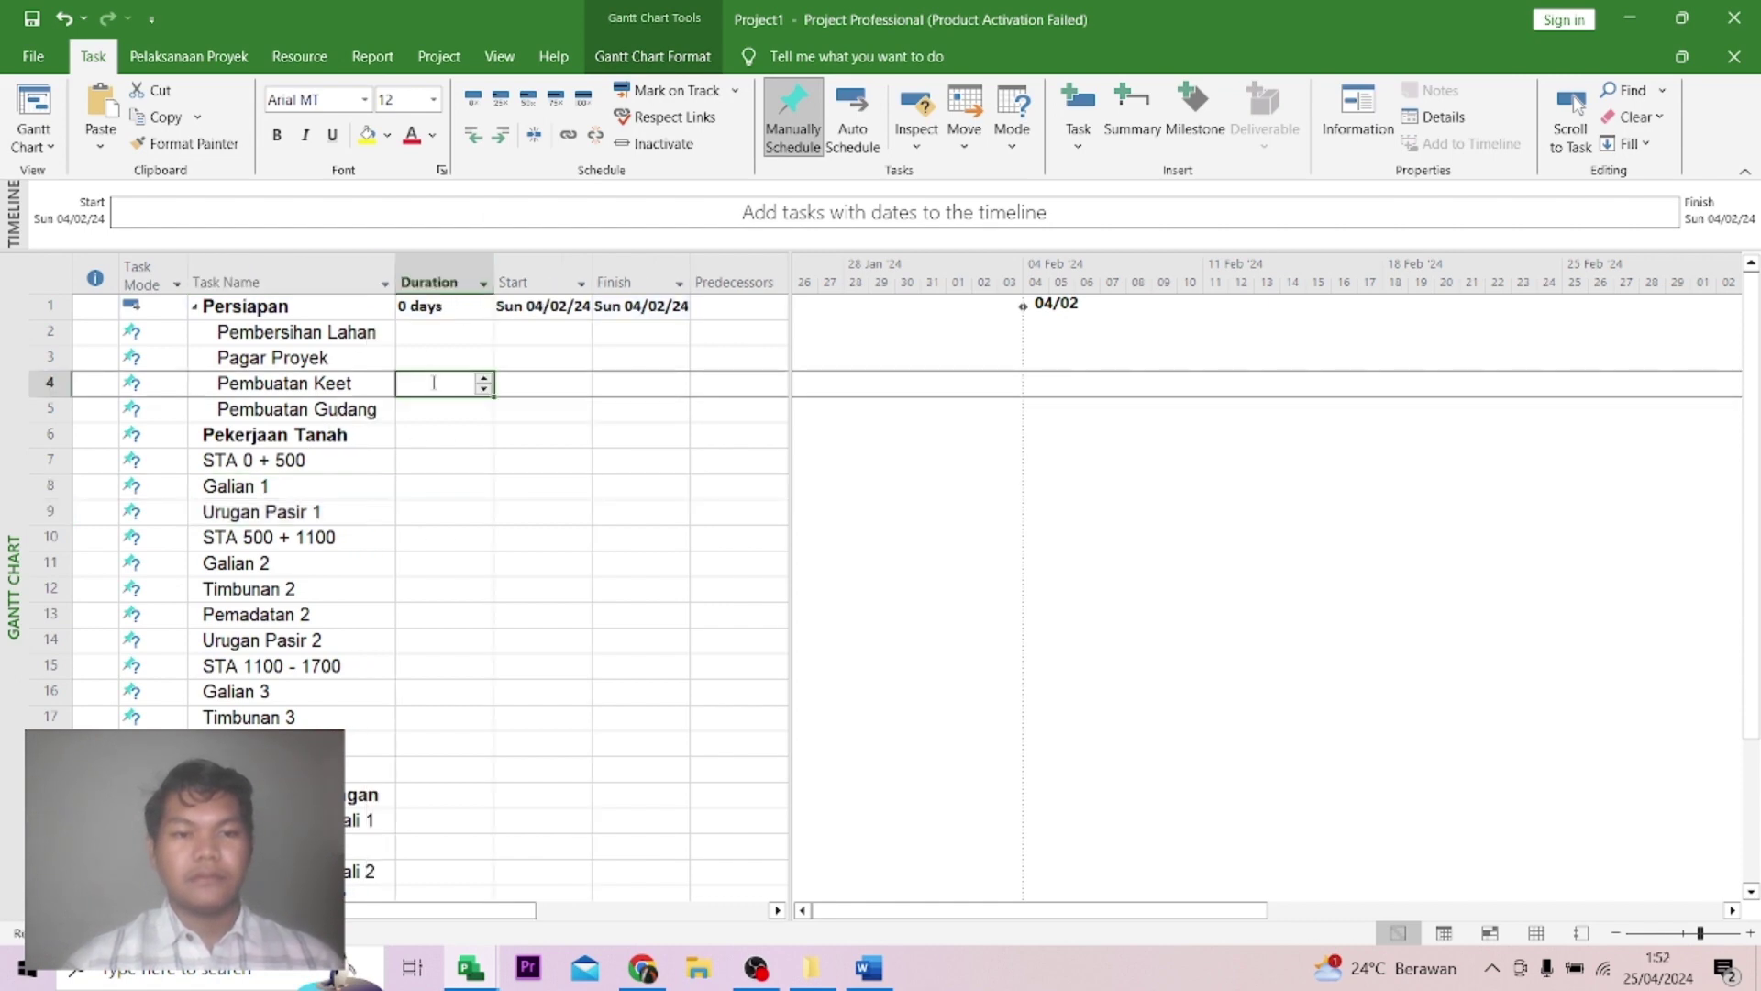
drag(269, 468, 275, 587)
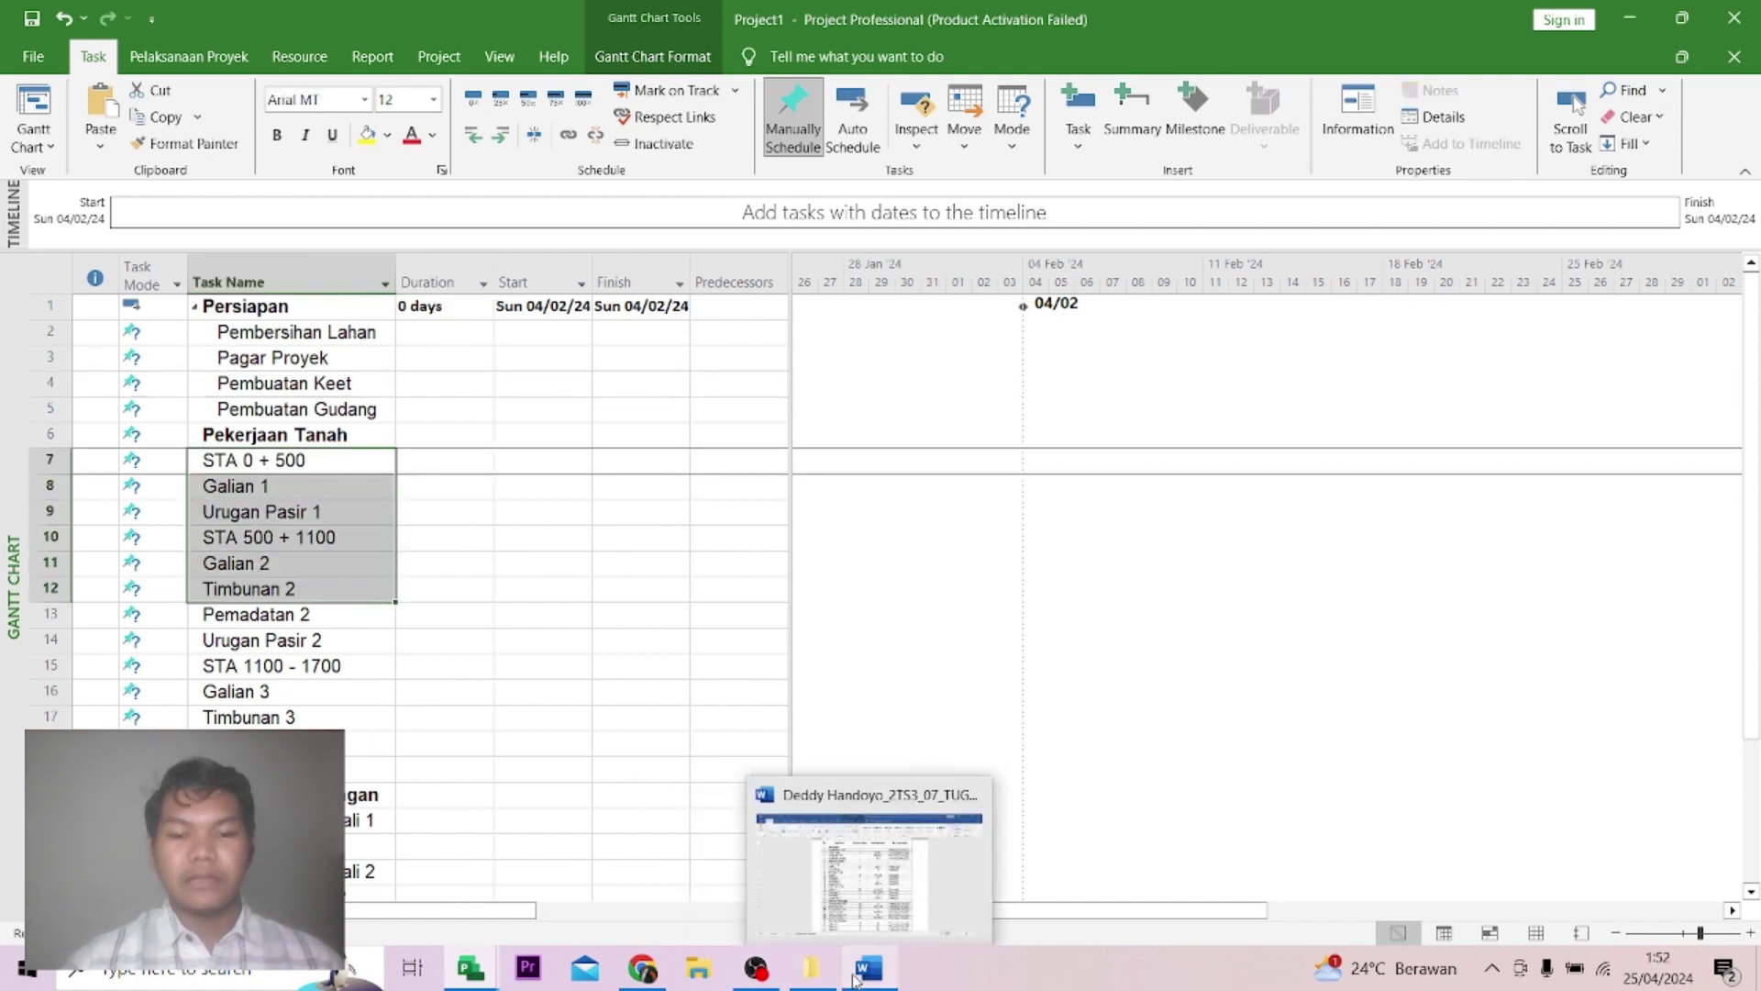
Switch to Word and copy the Duration (days) values for tasks 1 to 30 from the scheduling table.
click(885, 922)
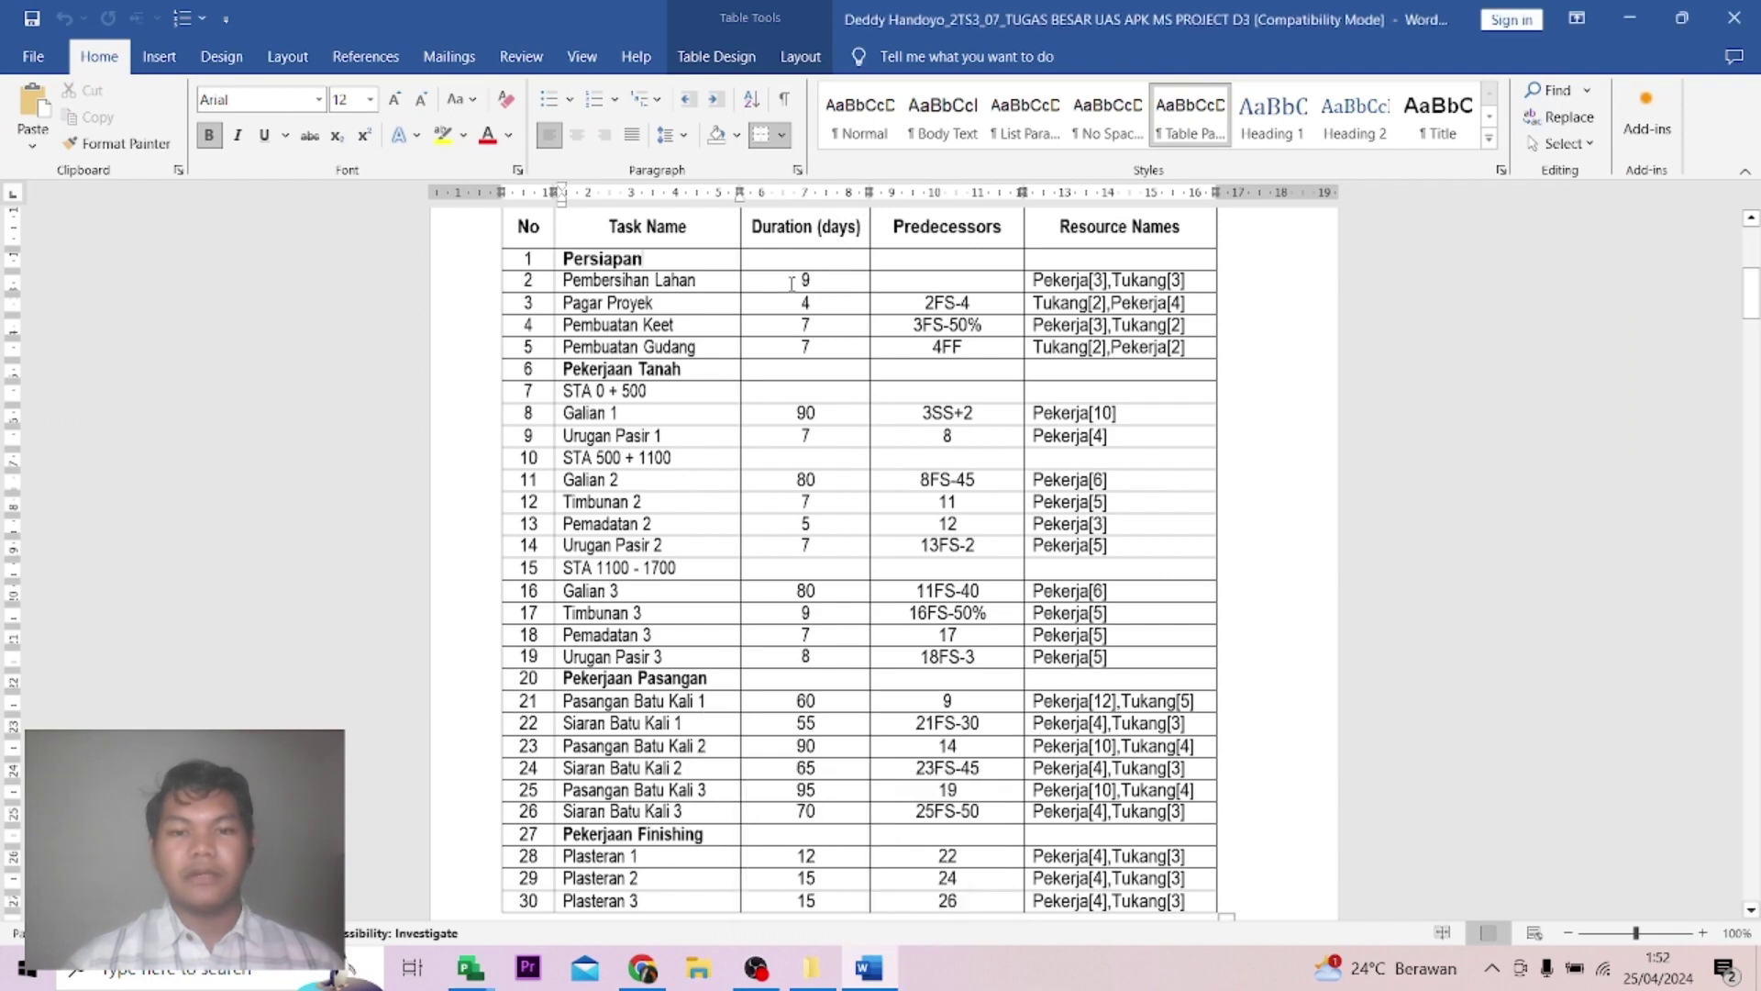
click(821, 260)
drag(842, 916, 798, 262)
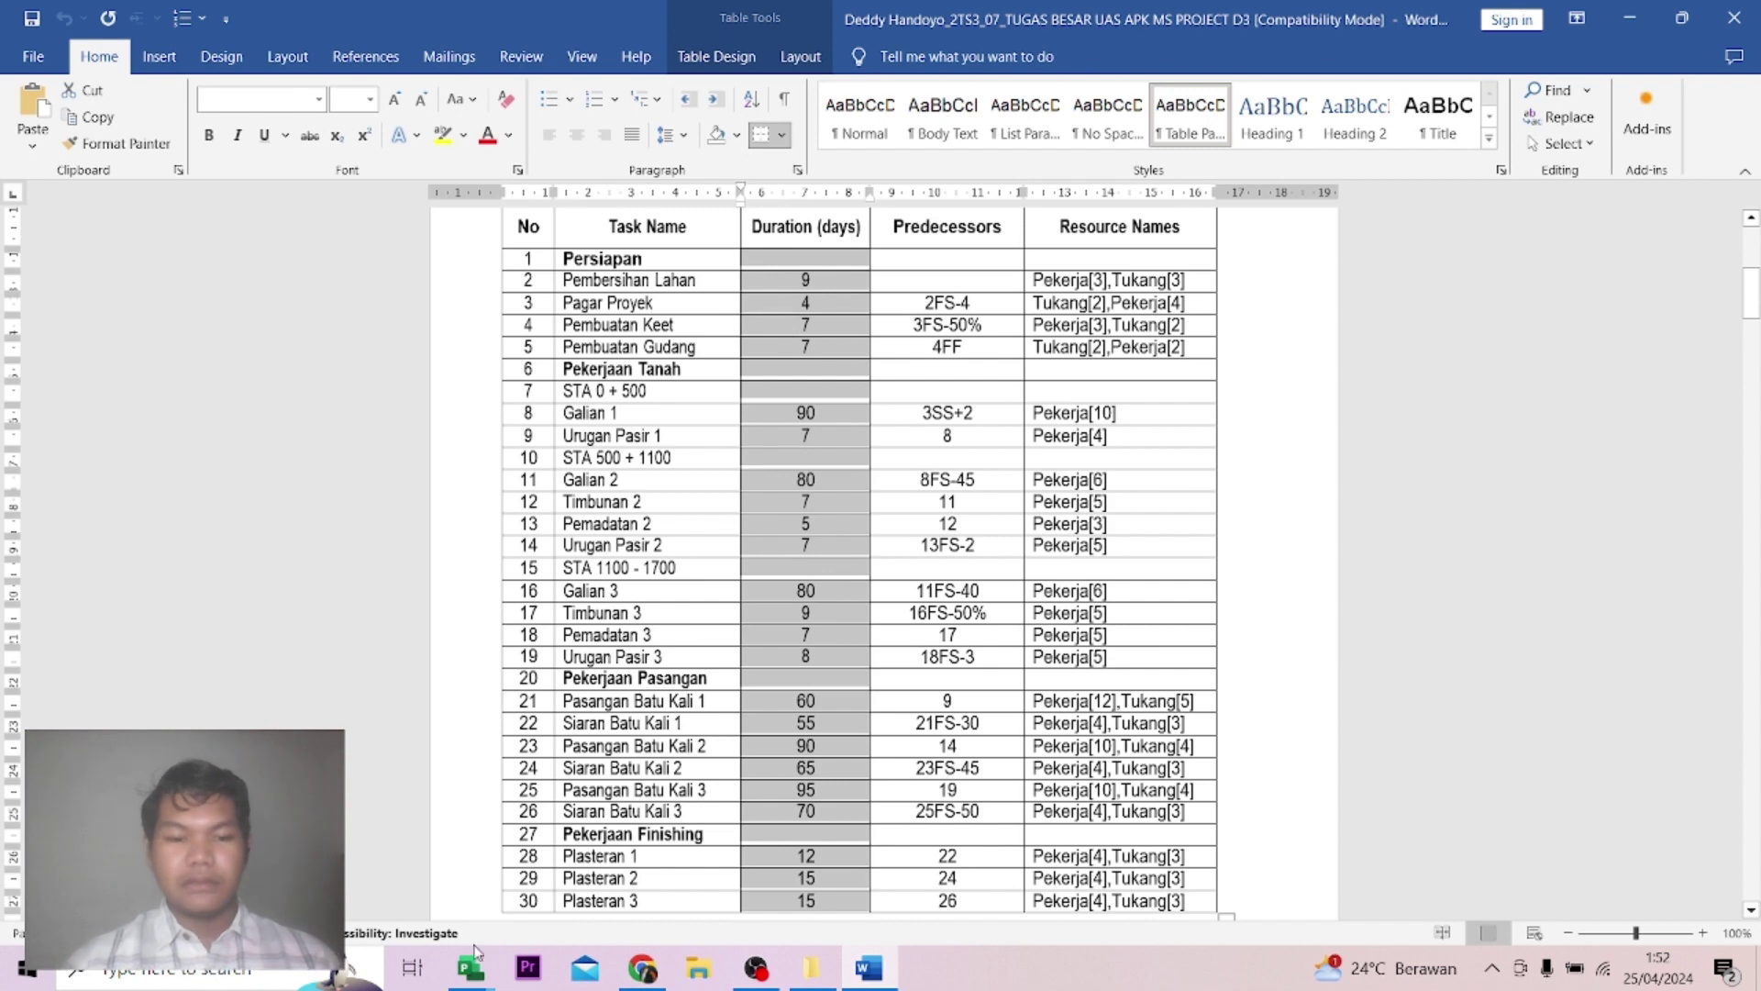
Switch to Microsoft Project and paste the copied durations into the Duration column, starting at the Persiapan row.
click(493, 970)
click(667, 874)
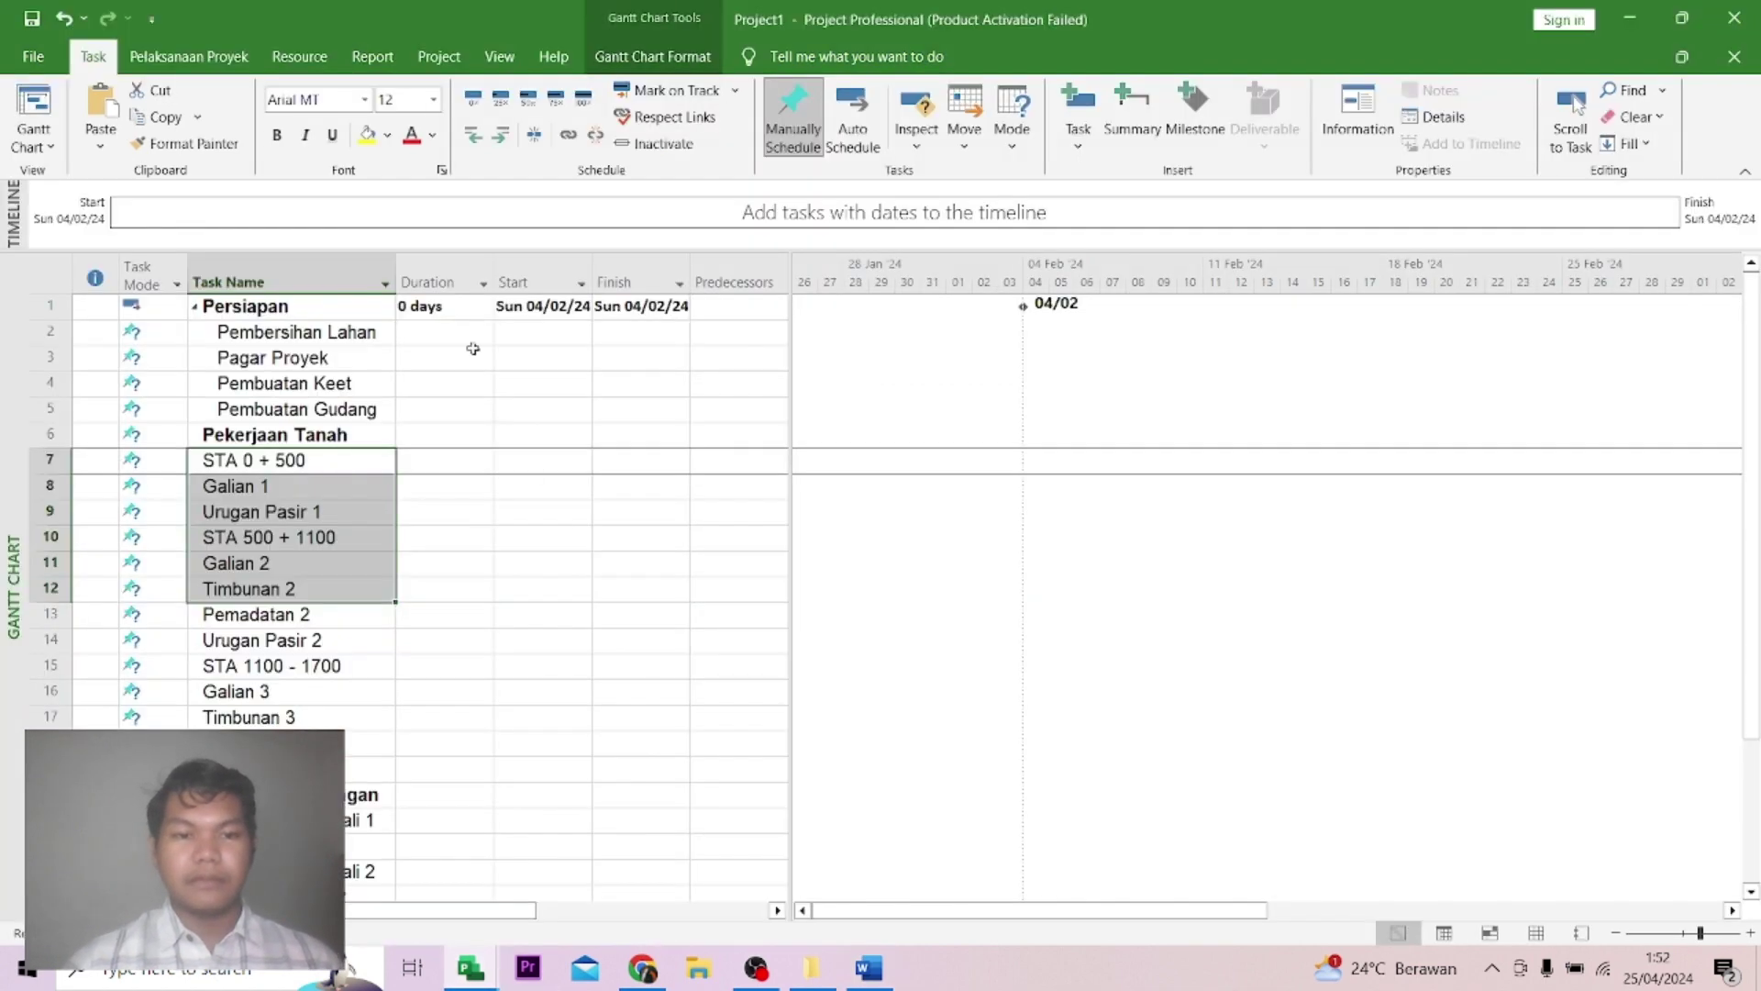
click(452, 313)
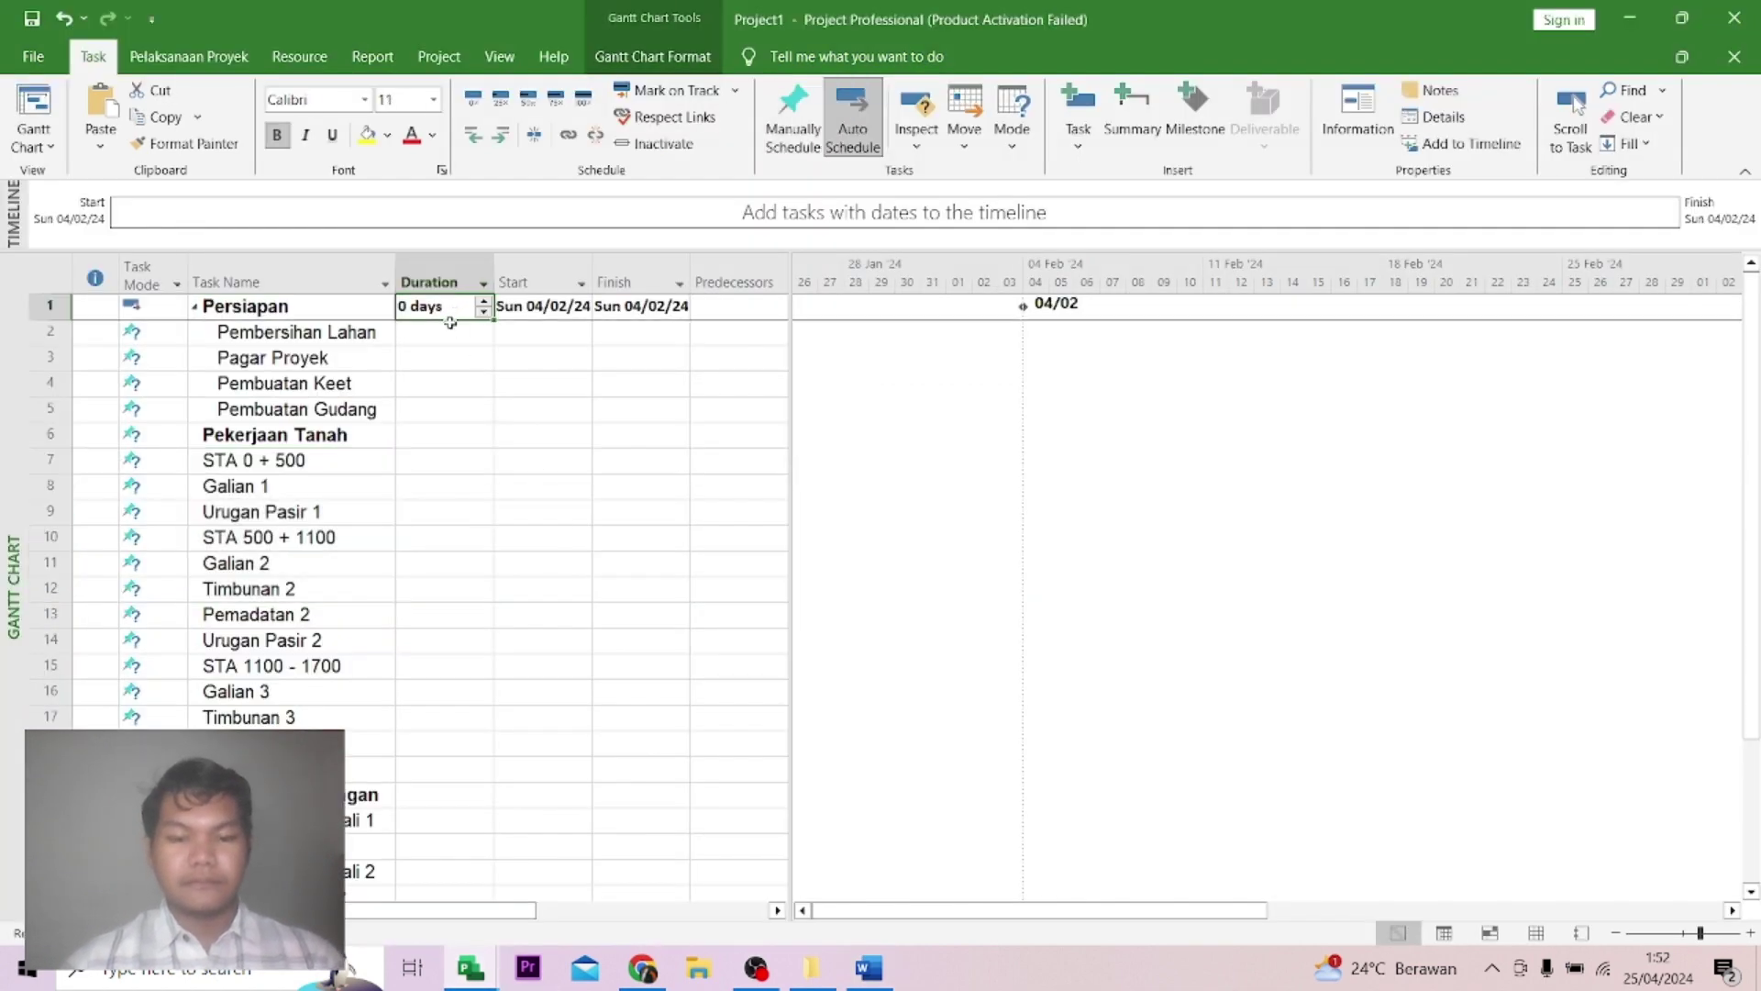
key(ctrl+v)
click(497, 439)
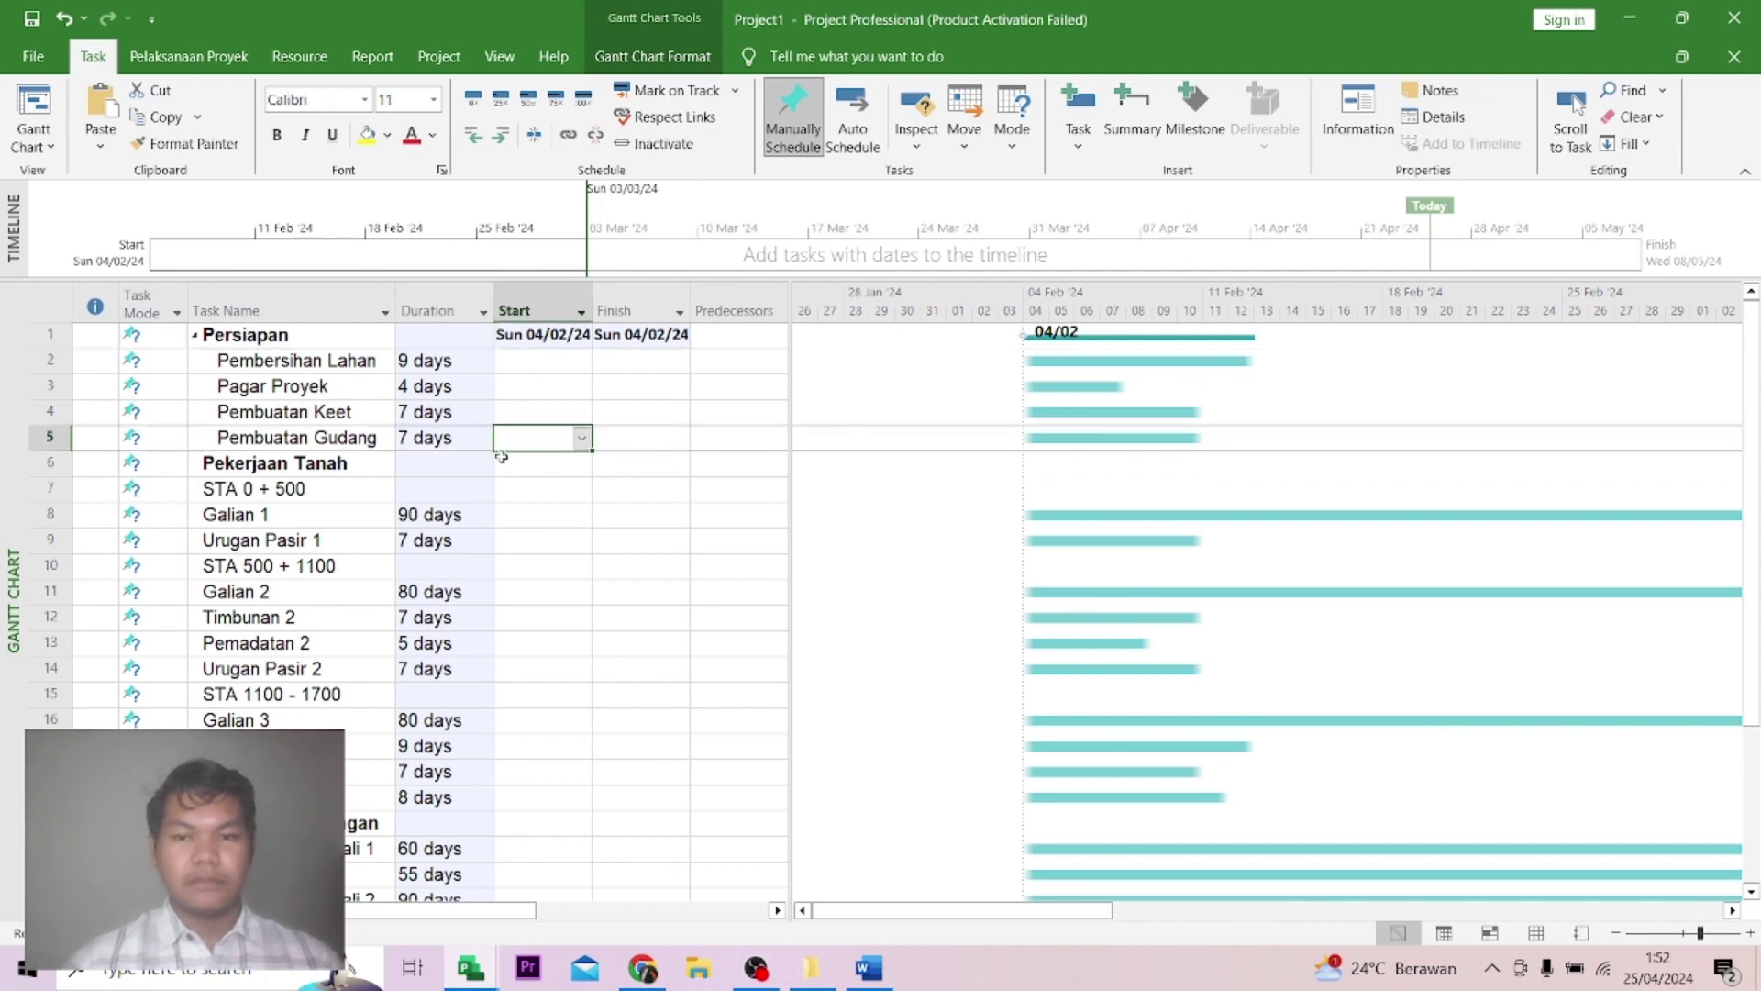
scroll(932, 535, down, 1)
scroll(845, 362, up, 1)
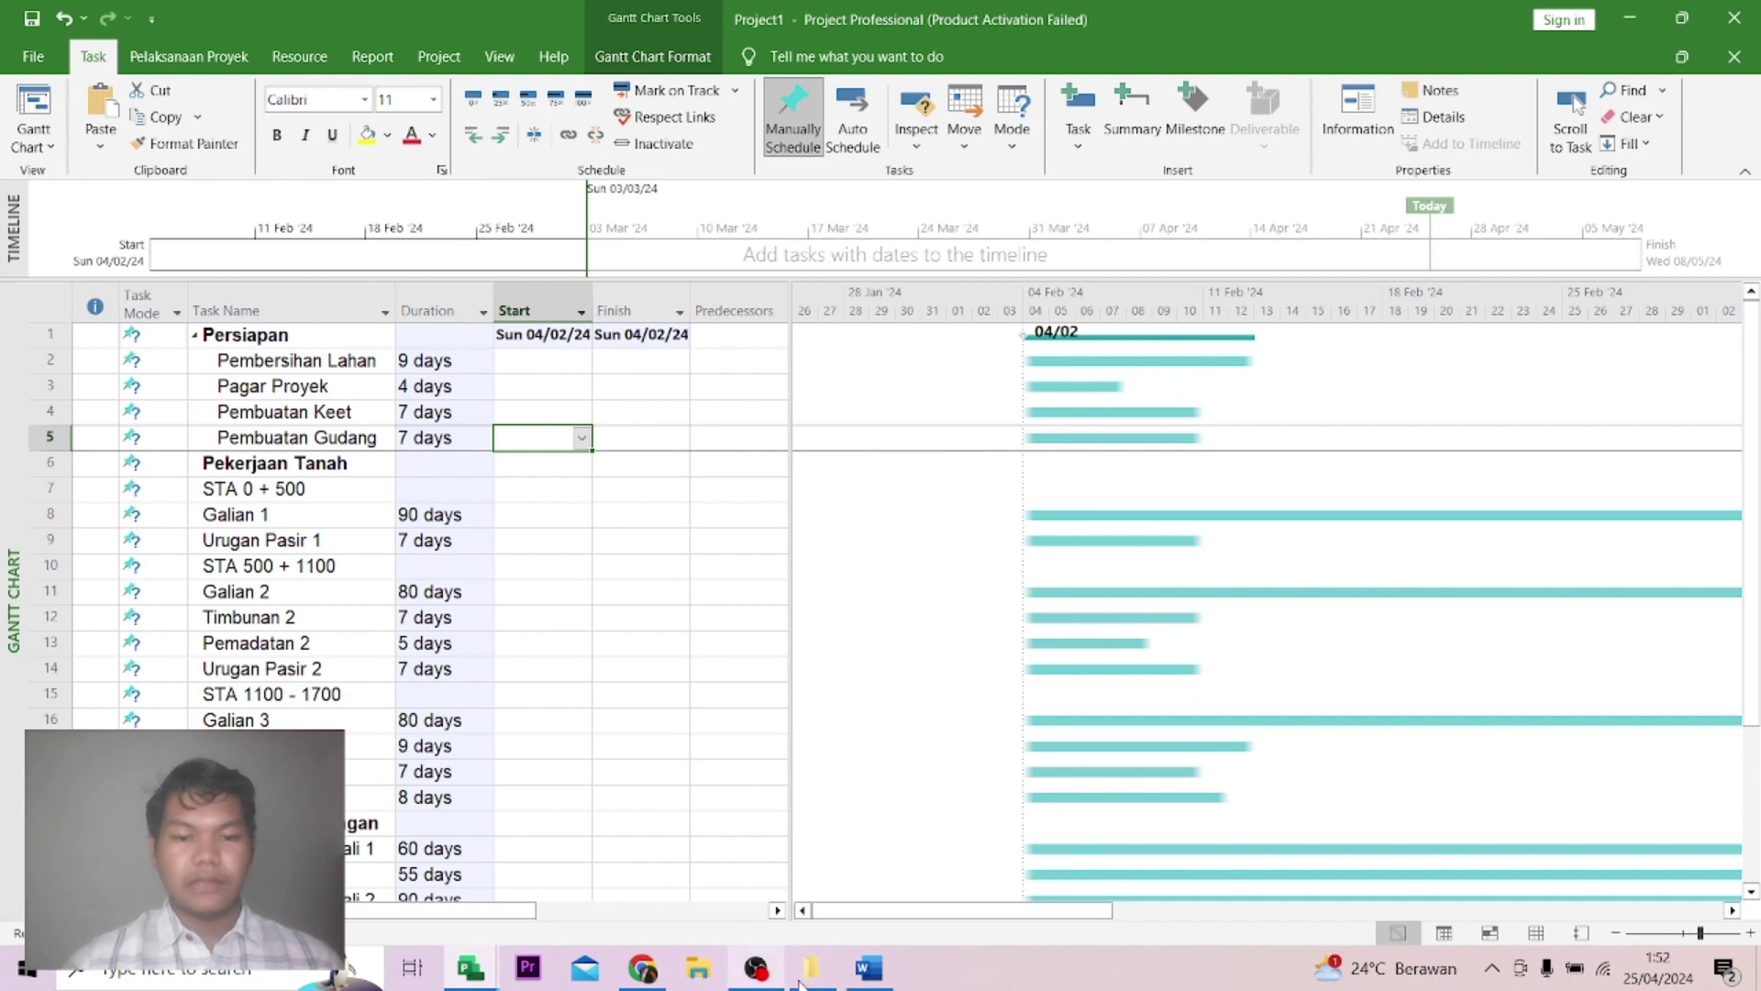
Copy the Predecessors values for tasks 1 to 30 from the Word table and paste them into Microsoft Project's Predecessors column from Persiapan down.
click(868, 968)
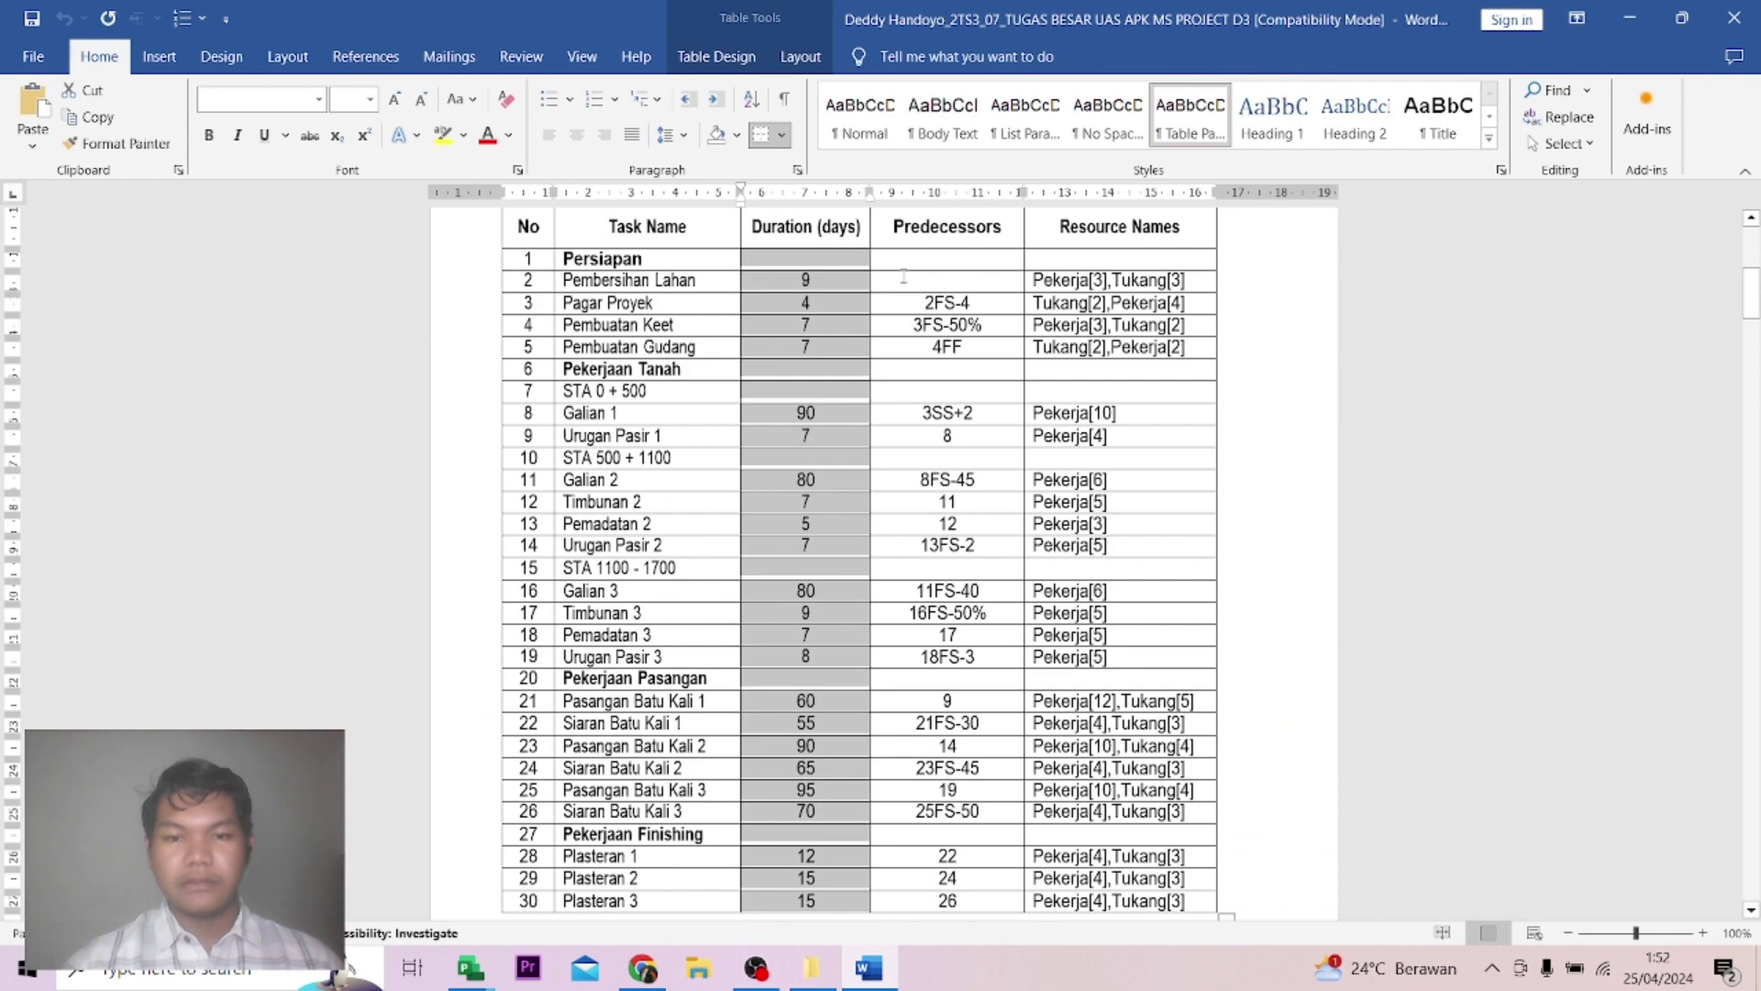
mouse_move(904, 275)
mouse_down()
mouse_move(959, 913)
mouse_move(963, 734)
mouse_up()
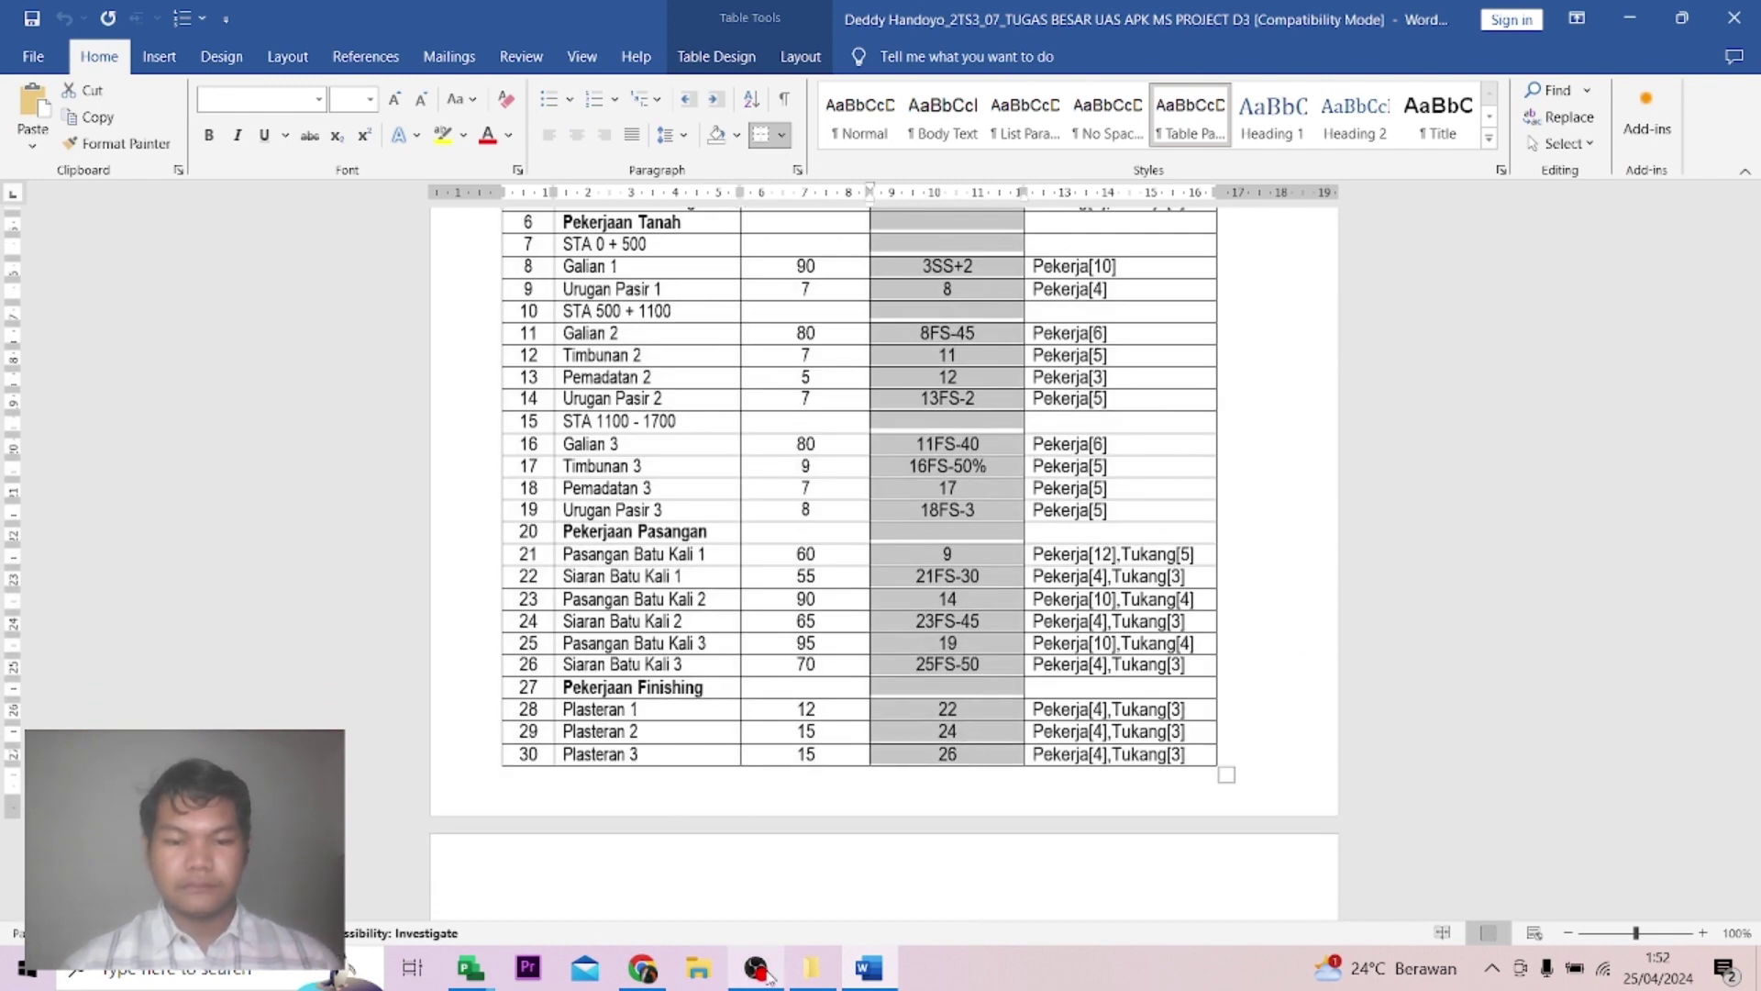
click(470, 967)
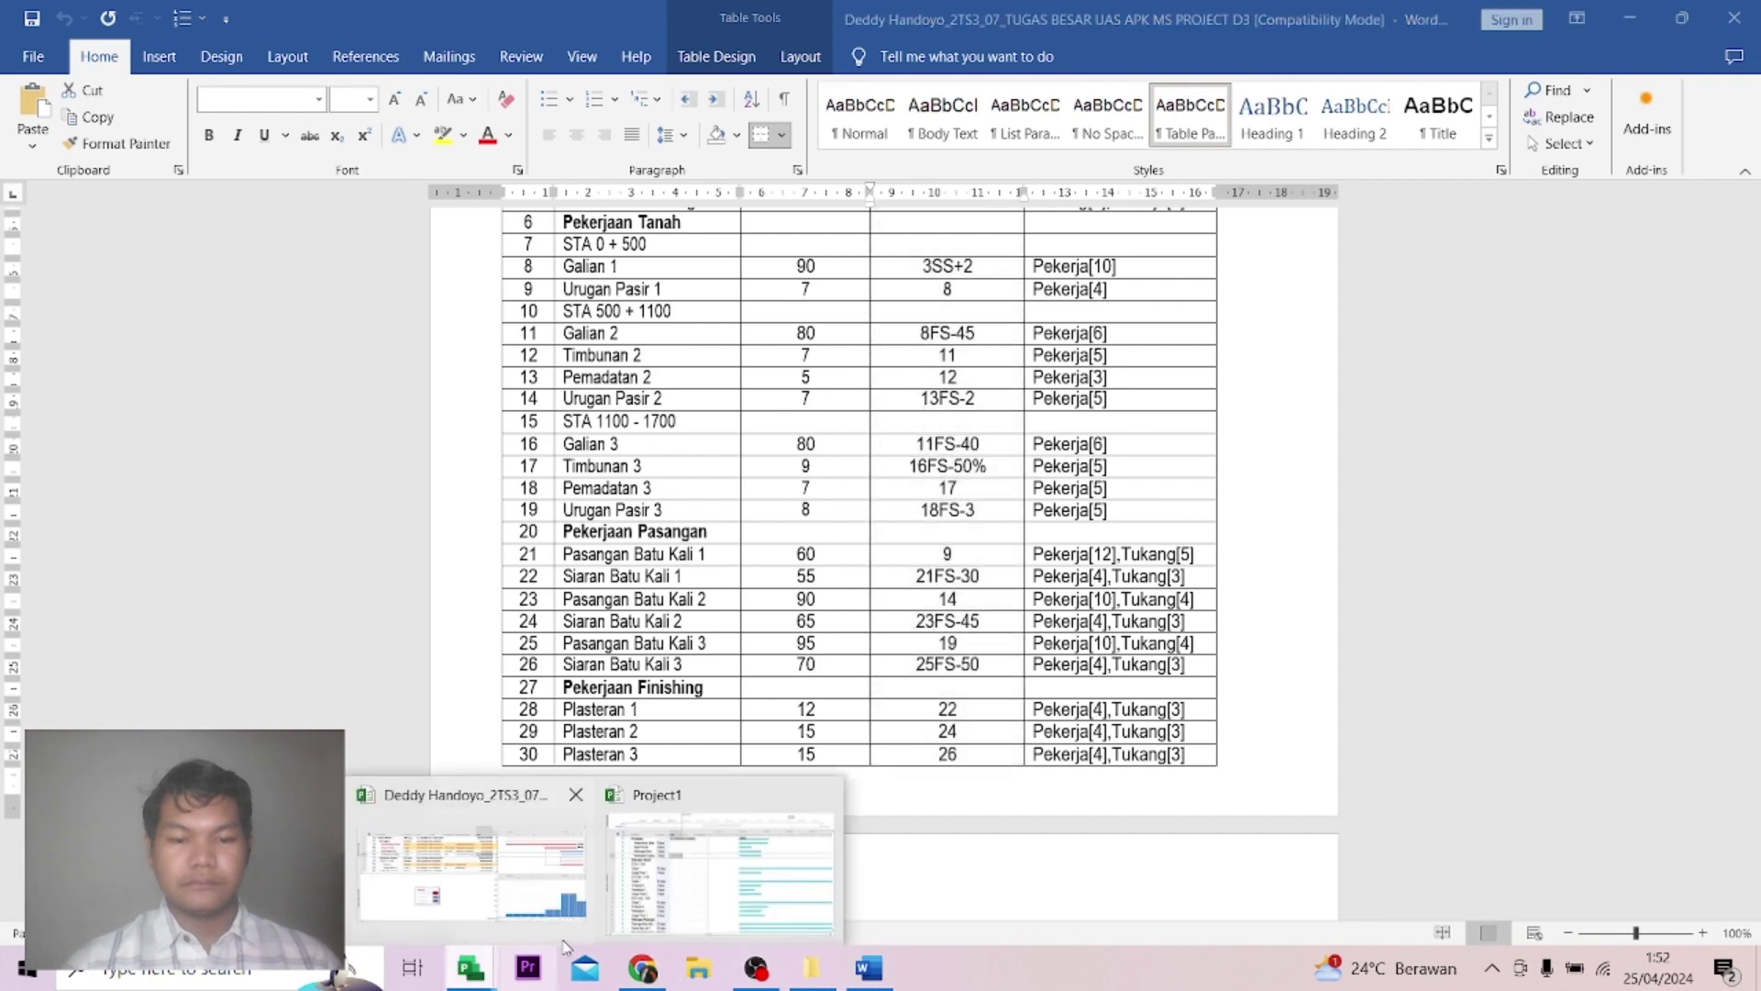
click(641, 907)
click(711, 338)
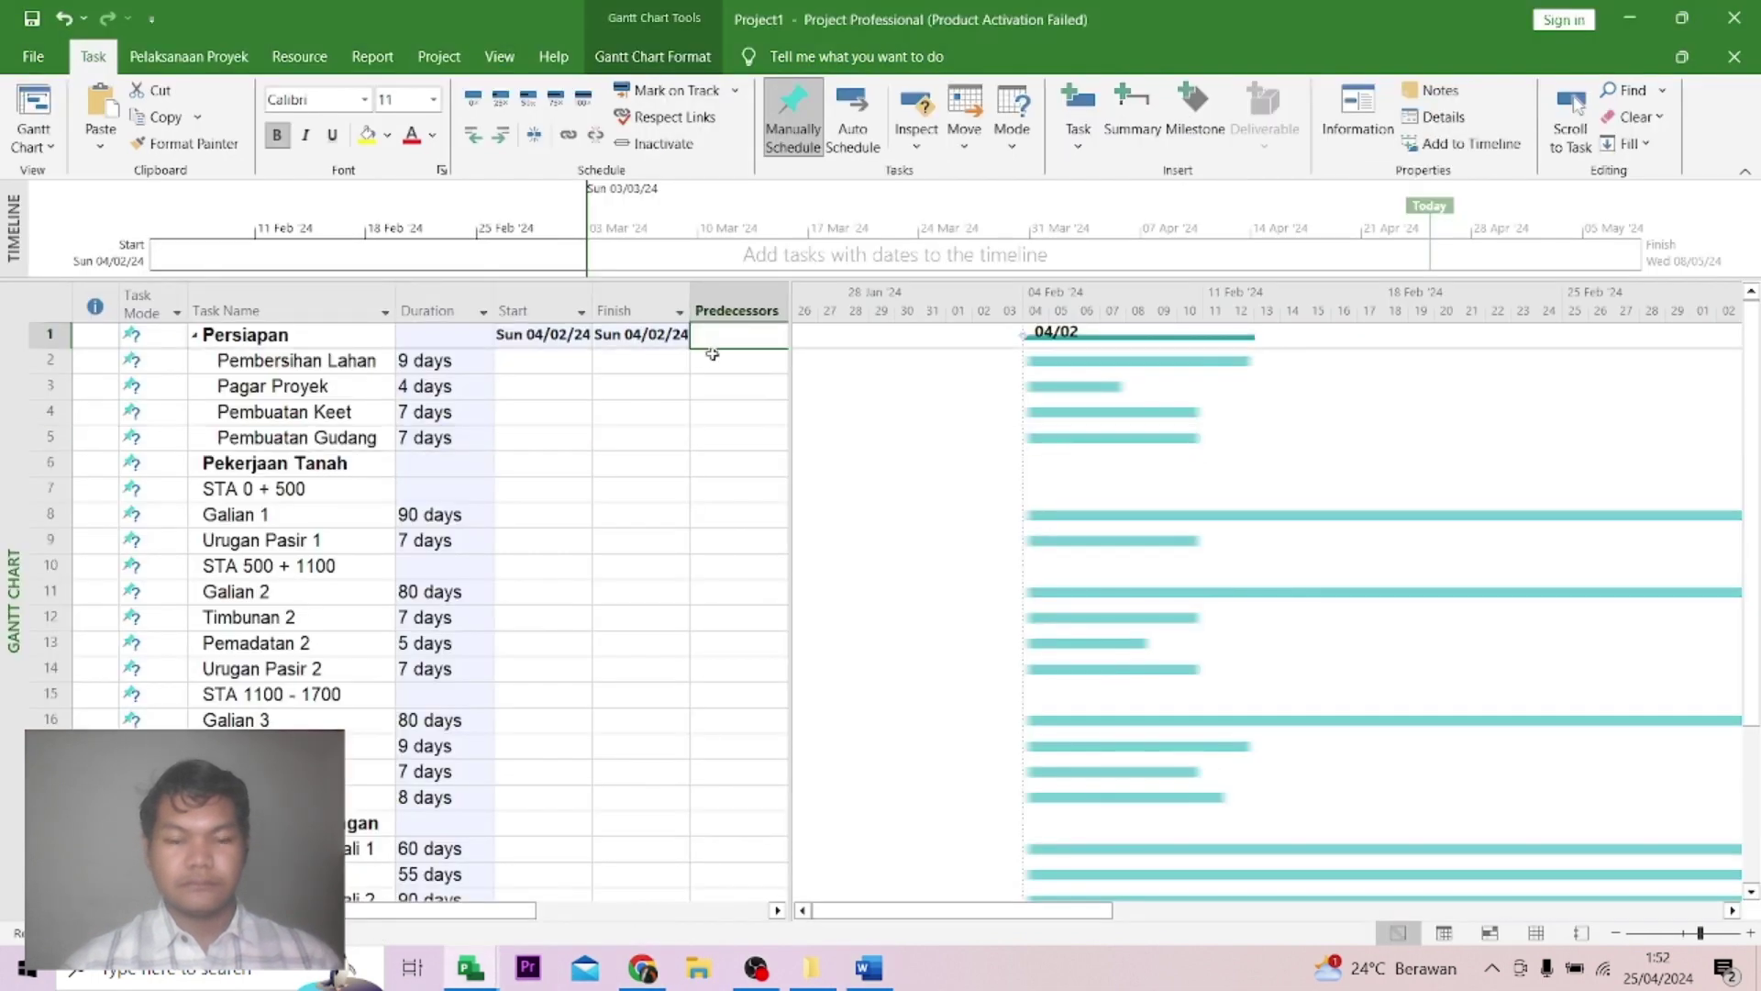
key(ctrl+v)
click(496, 514)
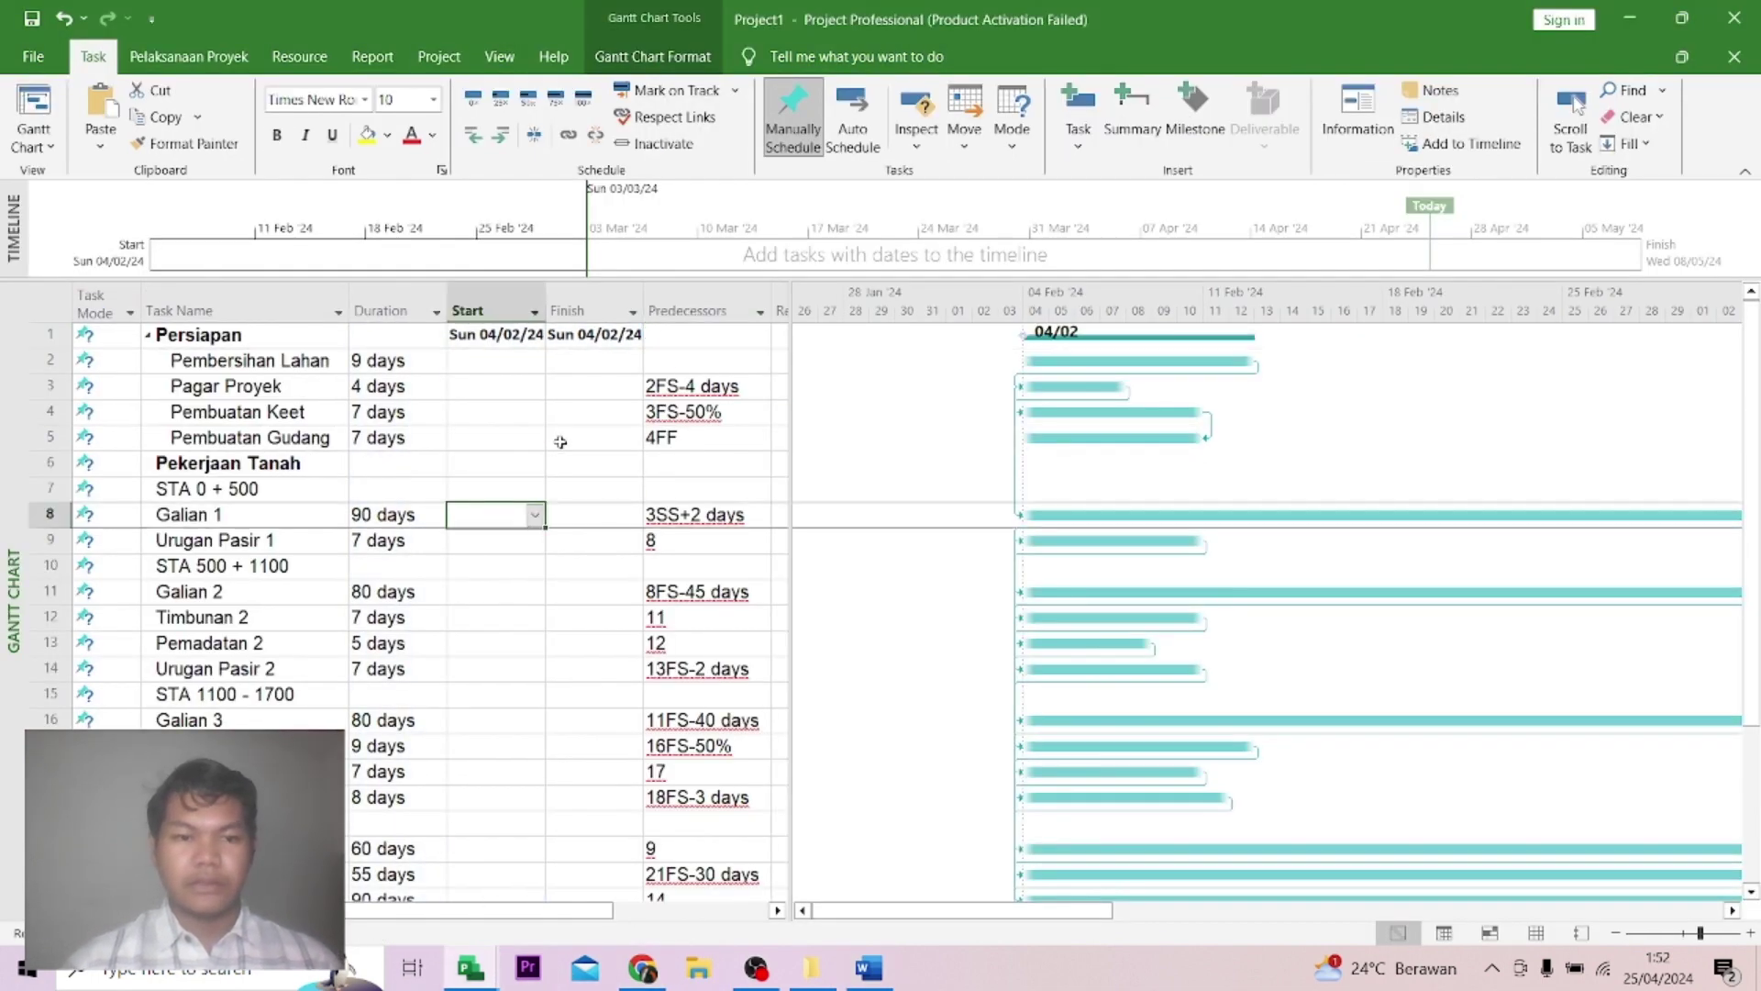
click(263, 261)
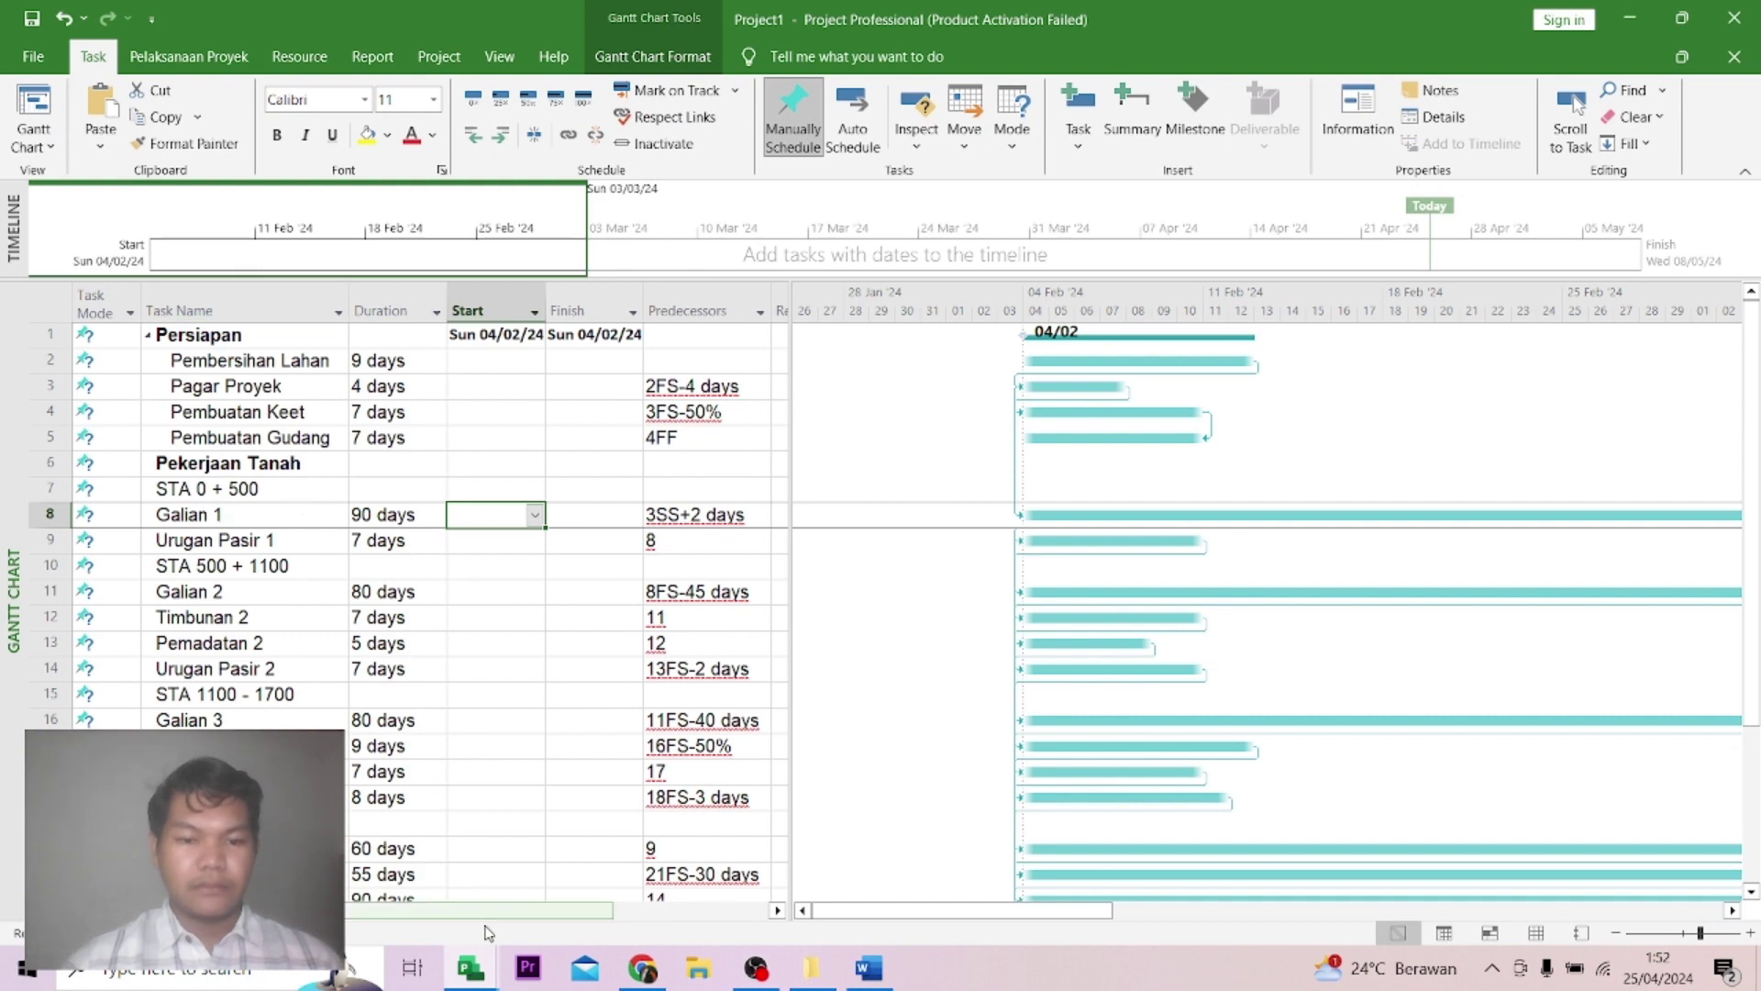
drag(495, 910, 417, 910)
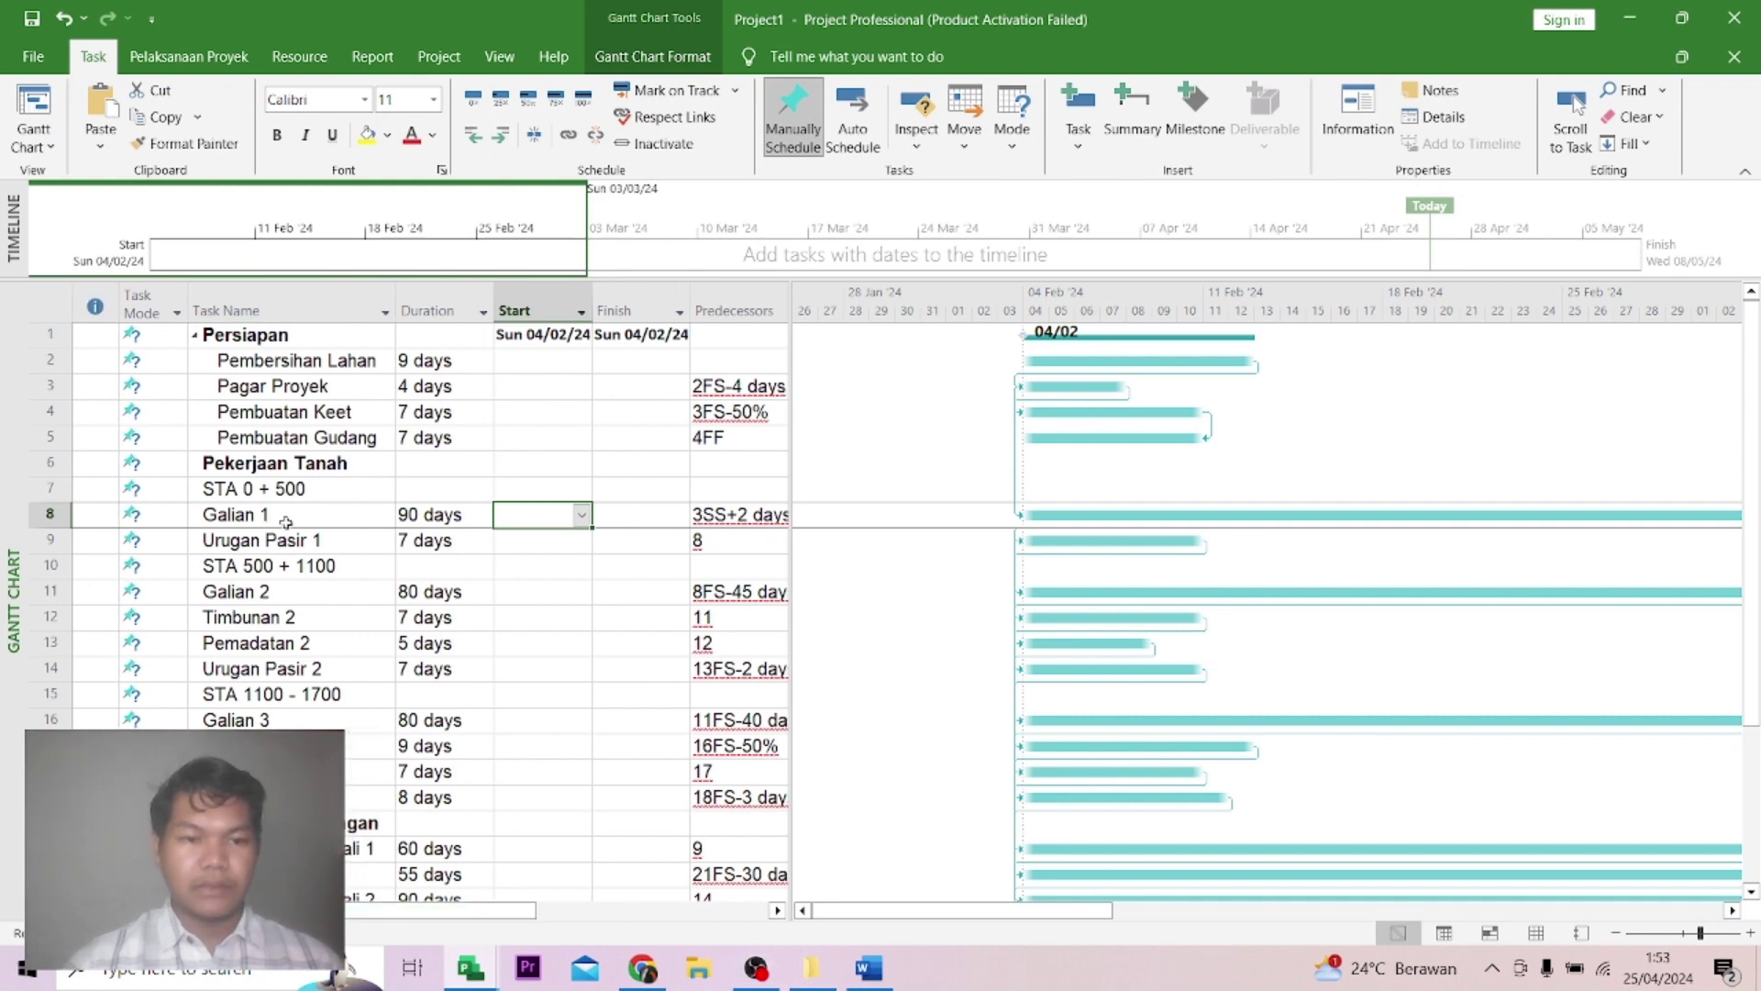
Check the STA 0 + 500 grouping in Word's table and indent Galian 1 and Urugan Pasir 1 as its subtasks in Microsoft Project.
drag(285, 521, 286, 536)
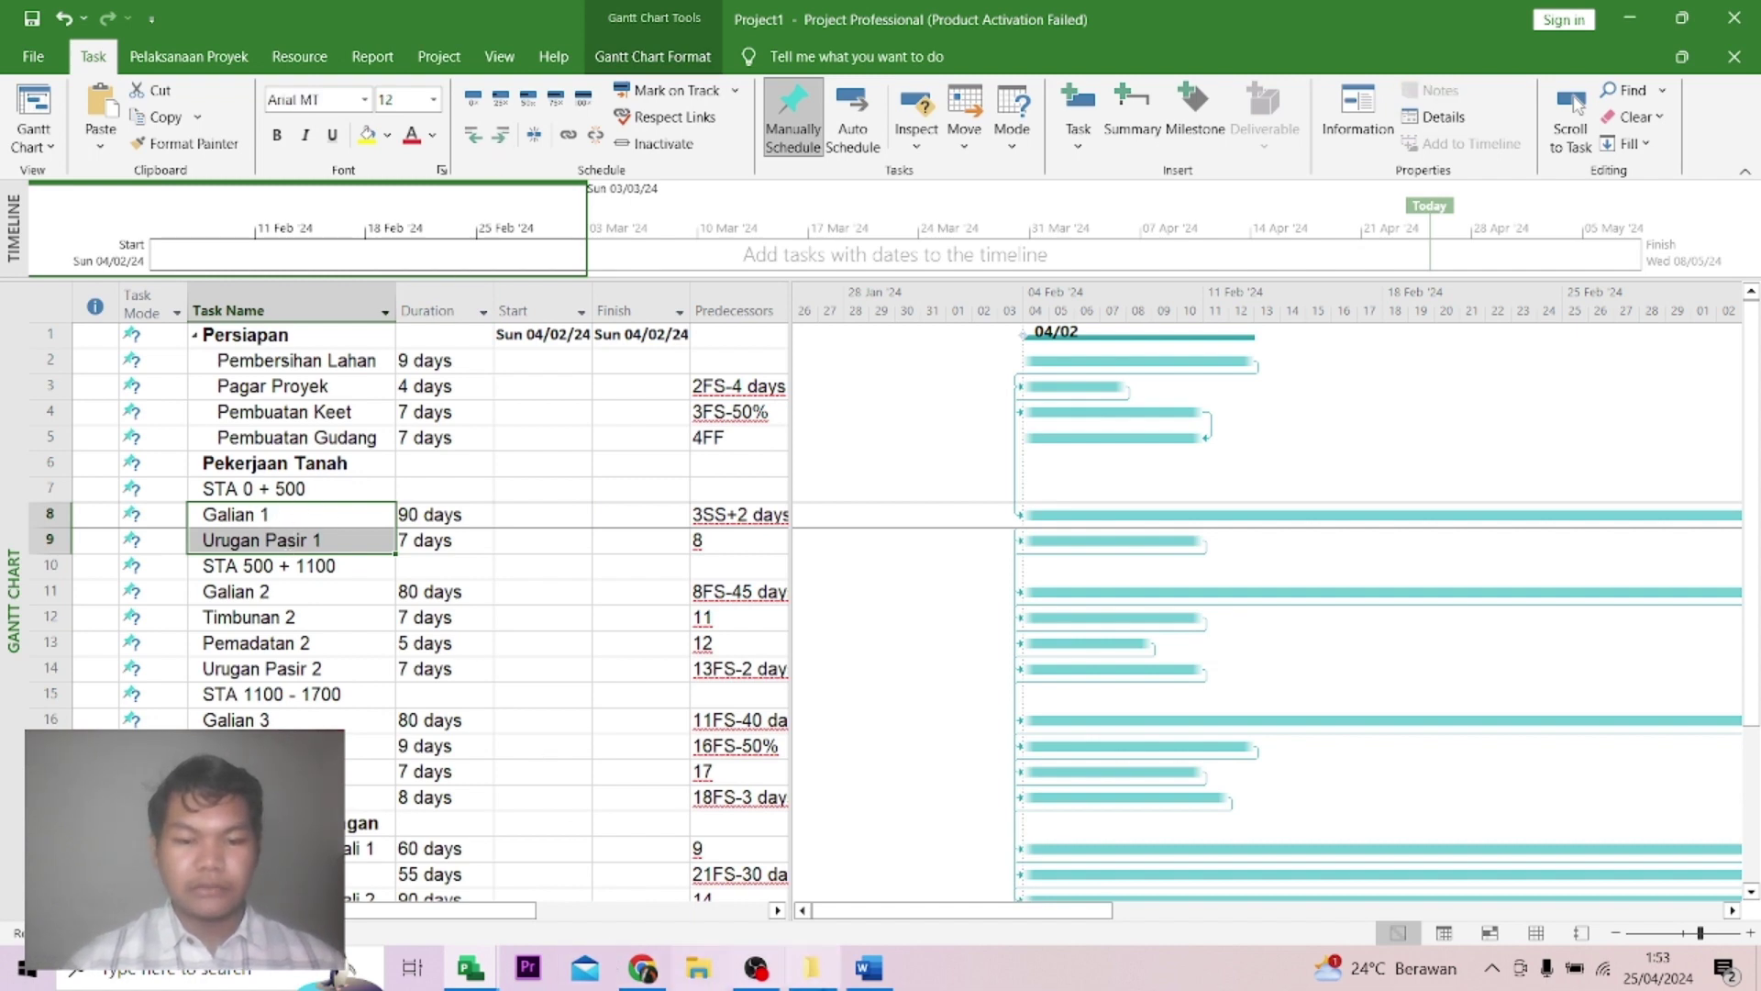
click(851, 980)
scroll(644, 321, up, 1)
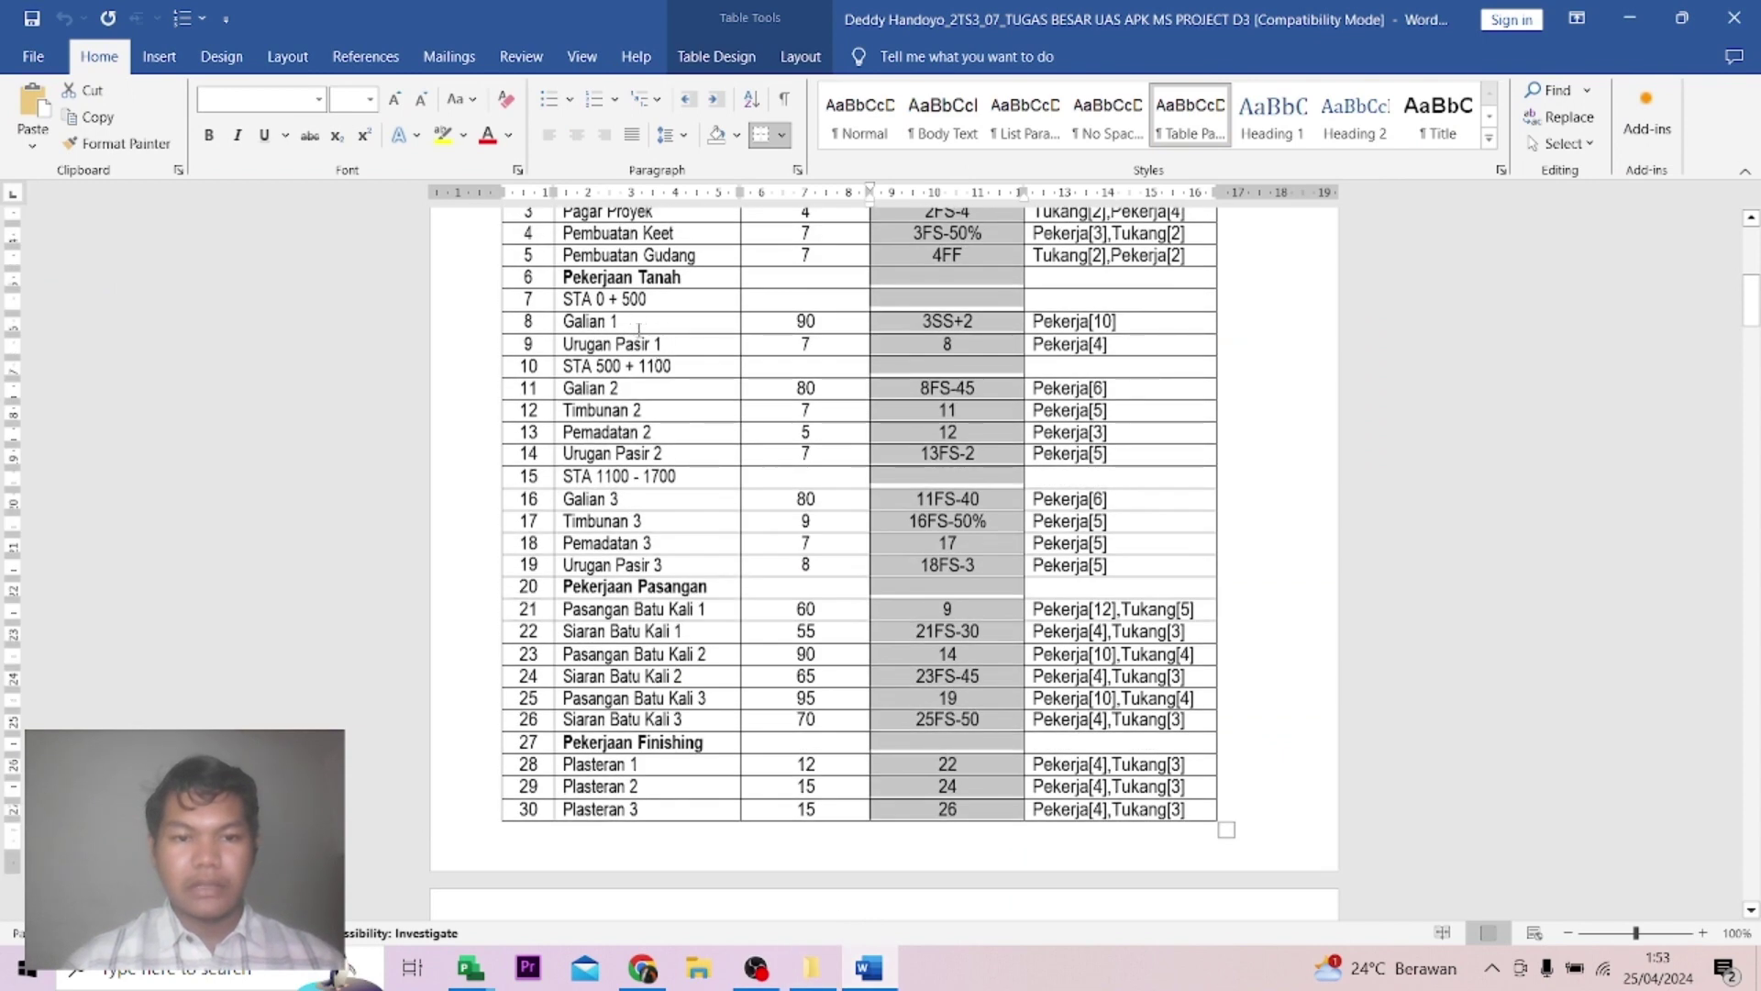
drag(677, 344, 631, 326)
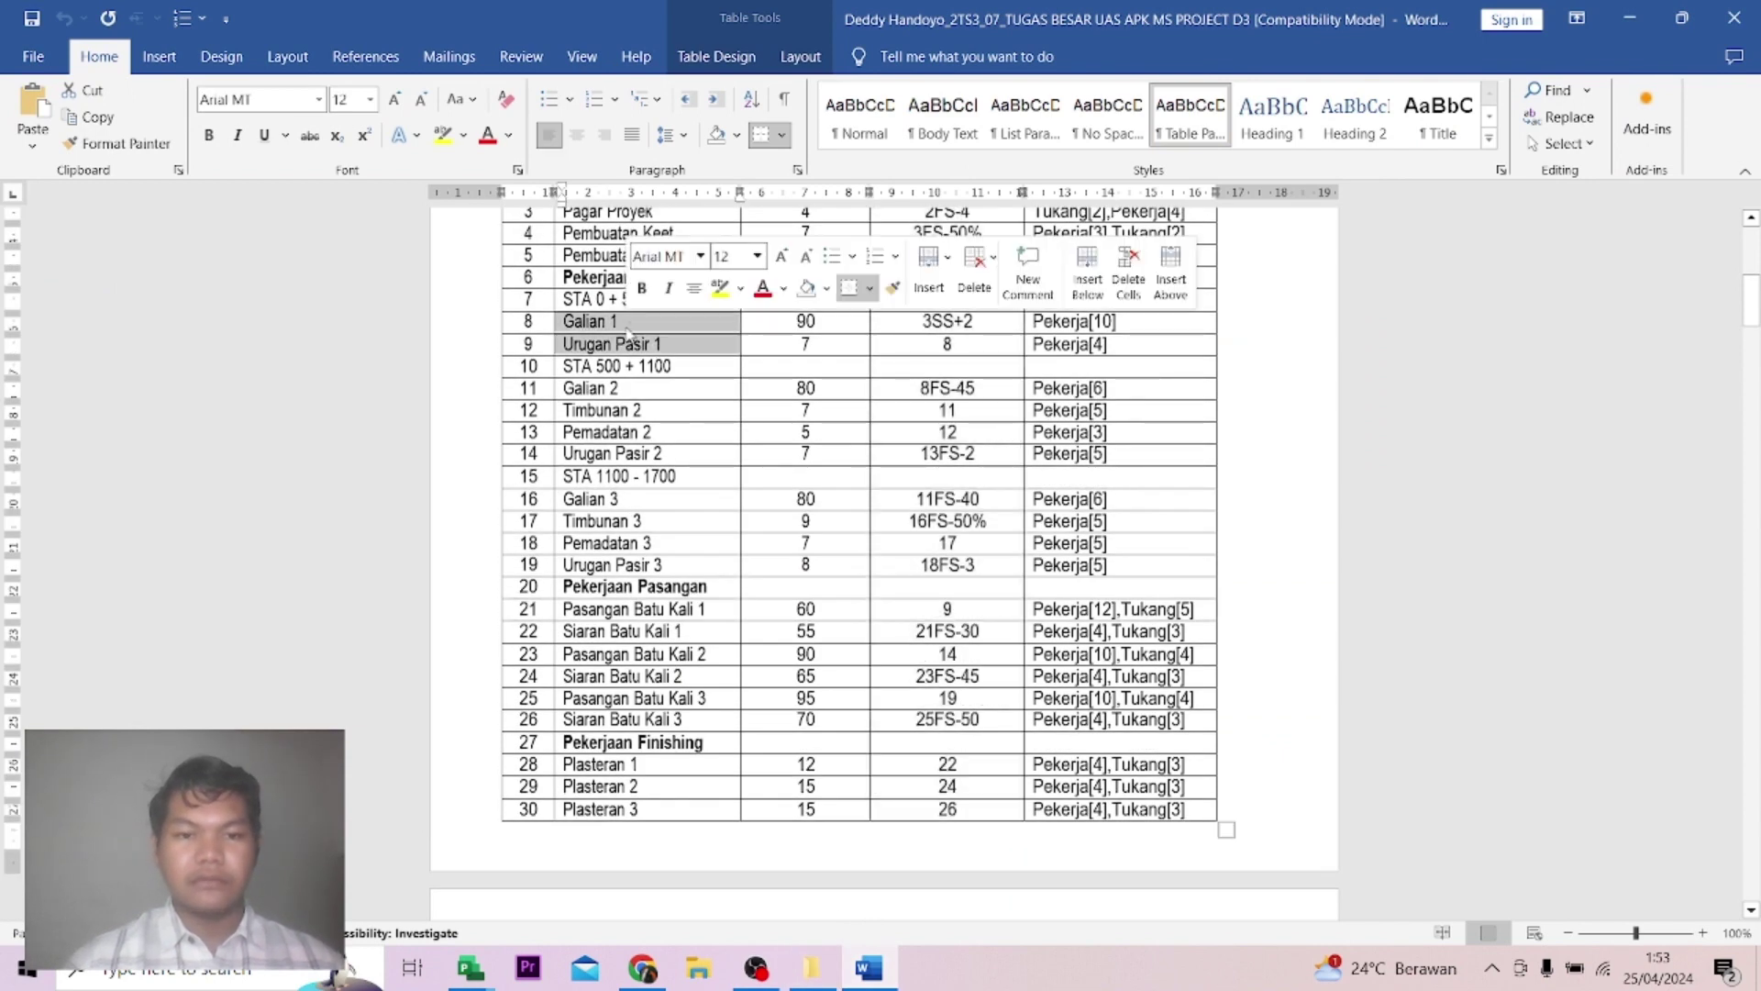
click(601, 301)
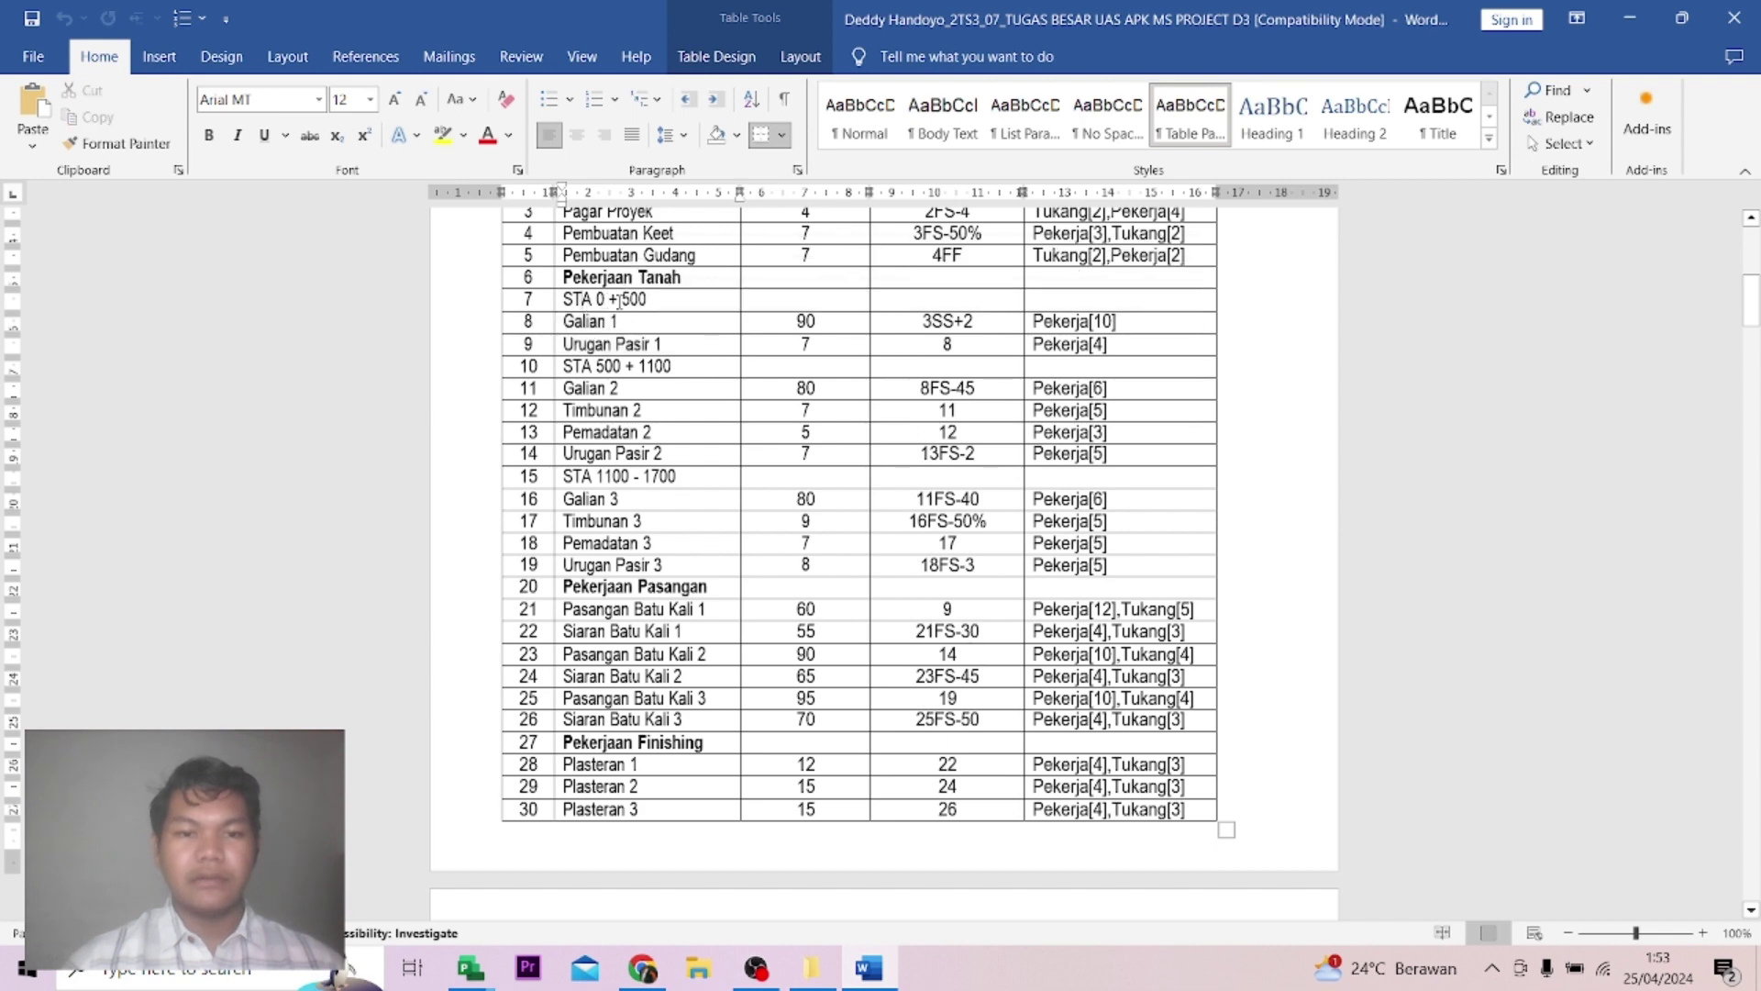
triple_click(644, 303)
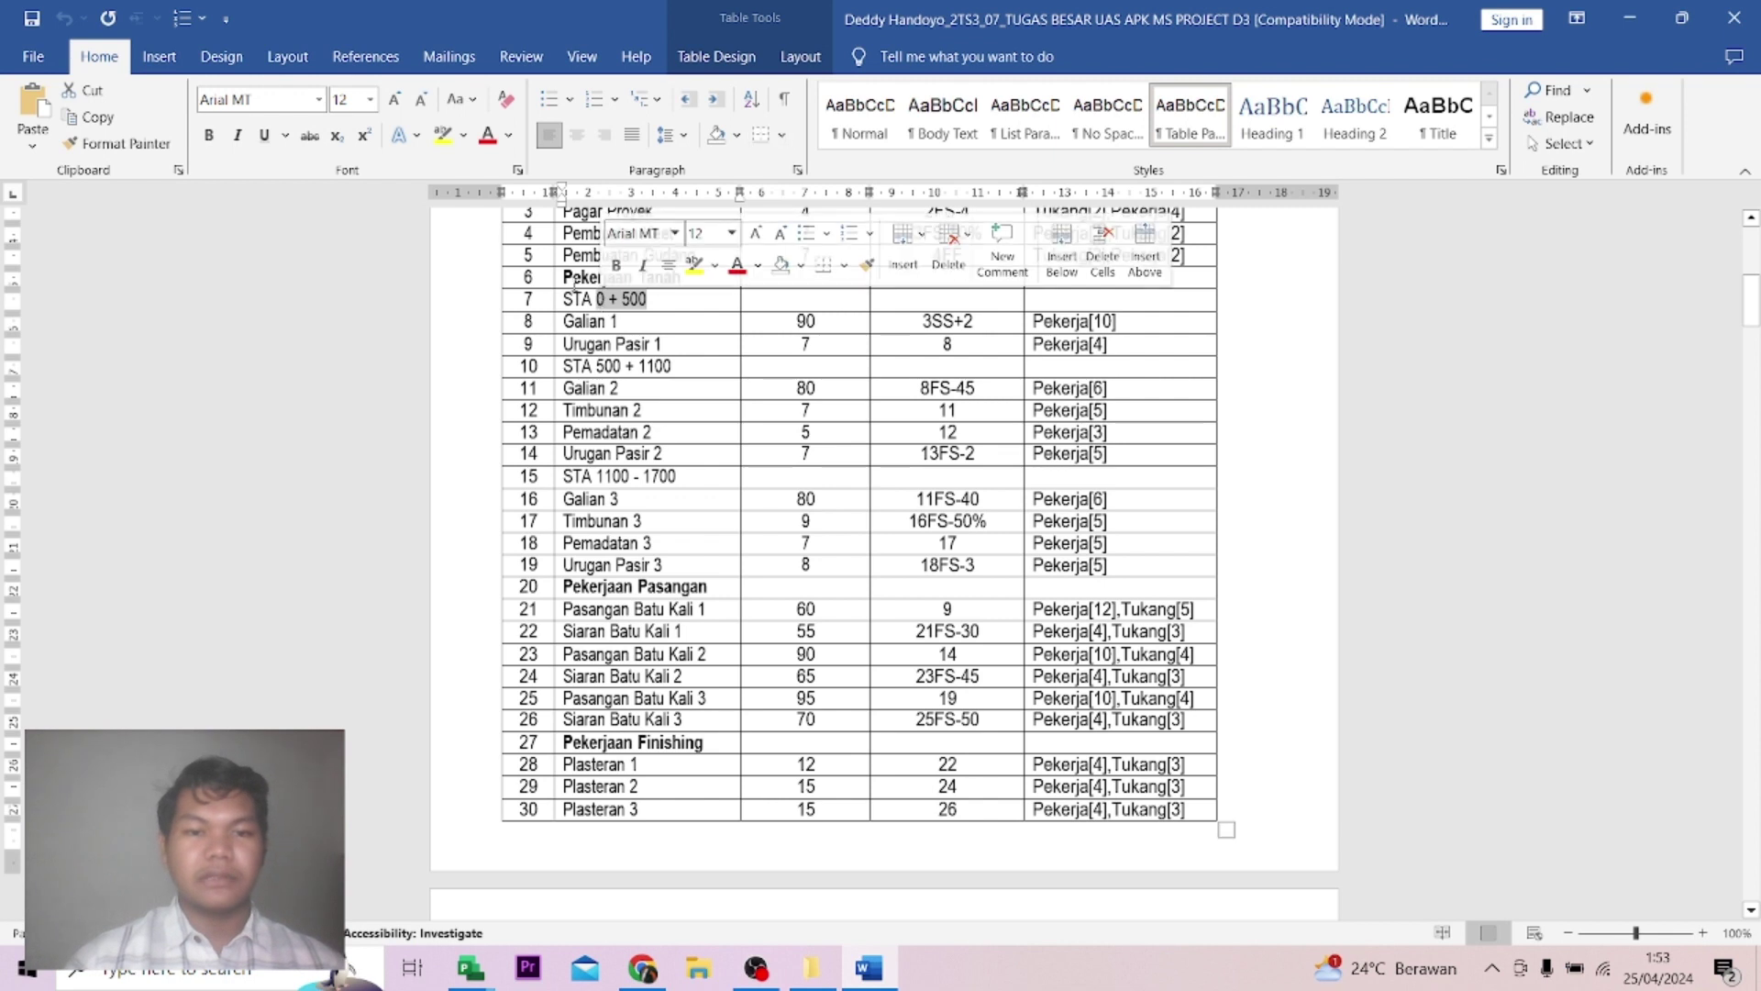
click(575, 281)
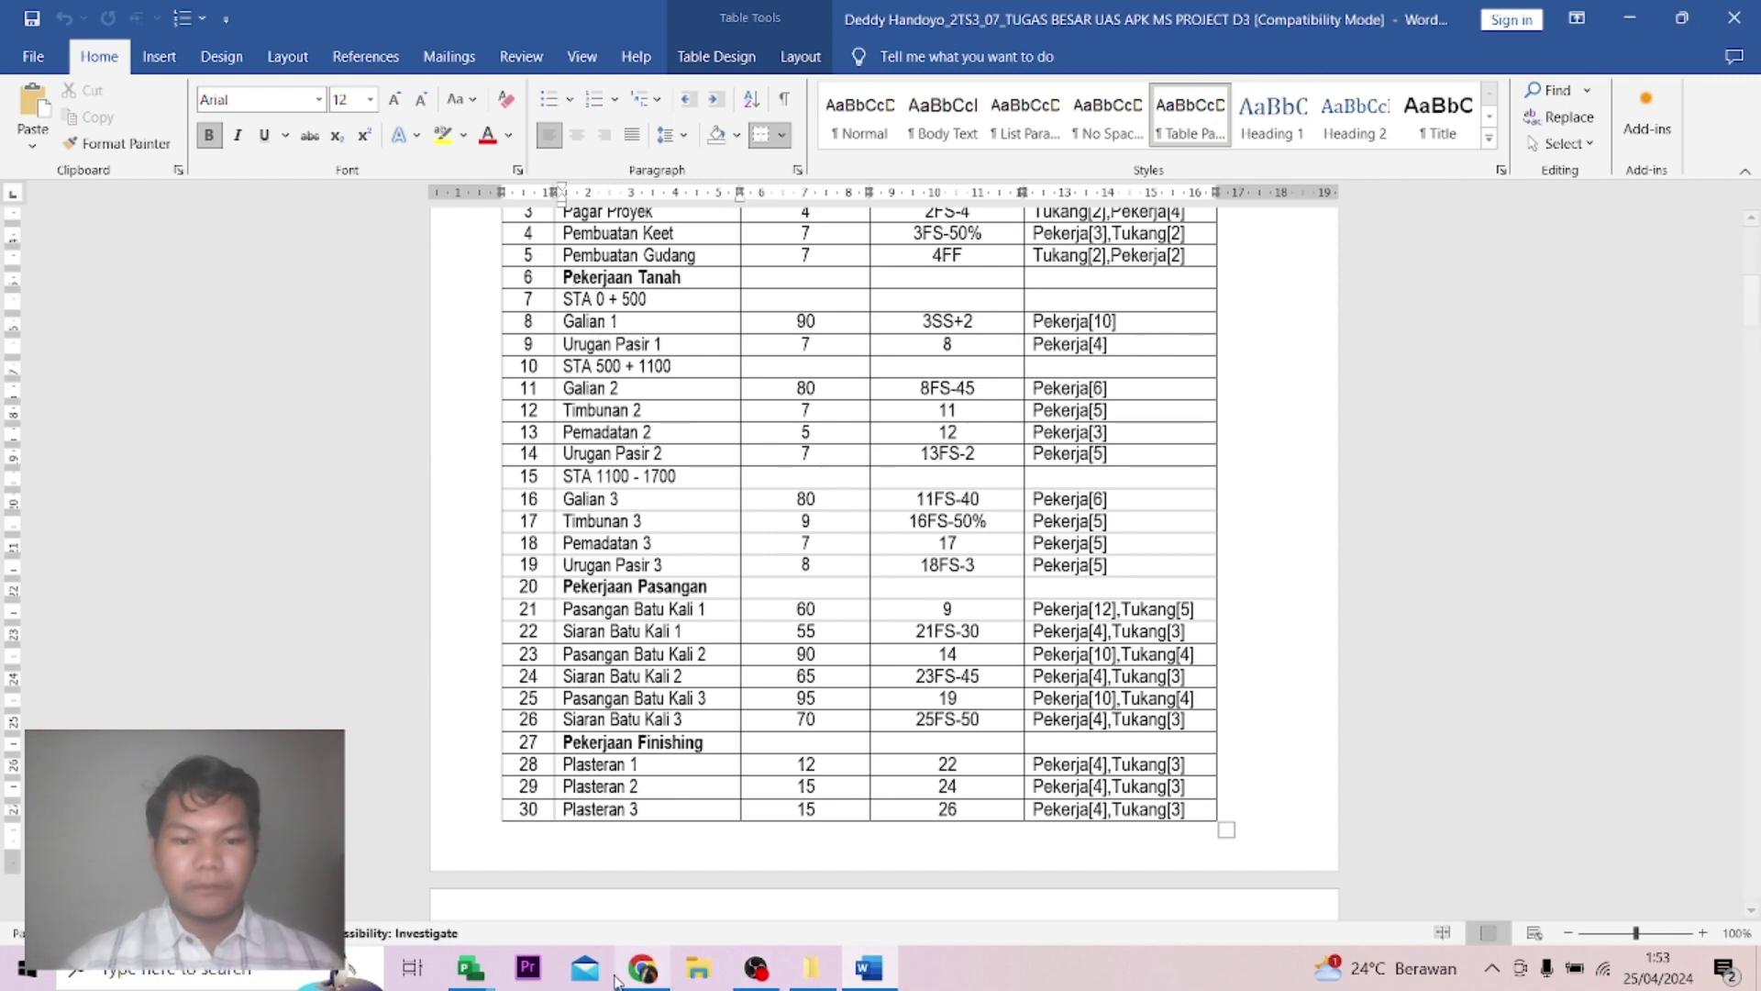
click(471, 968)
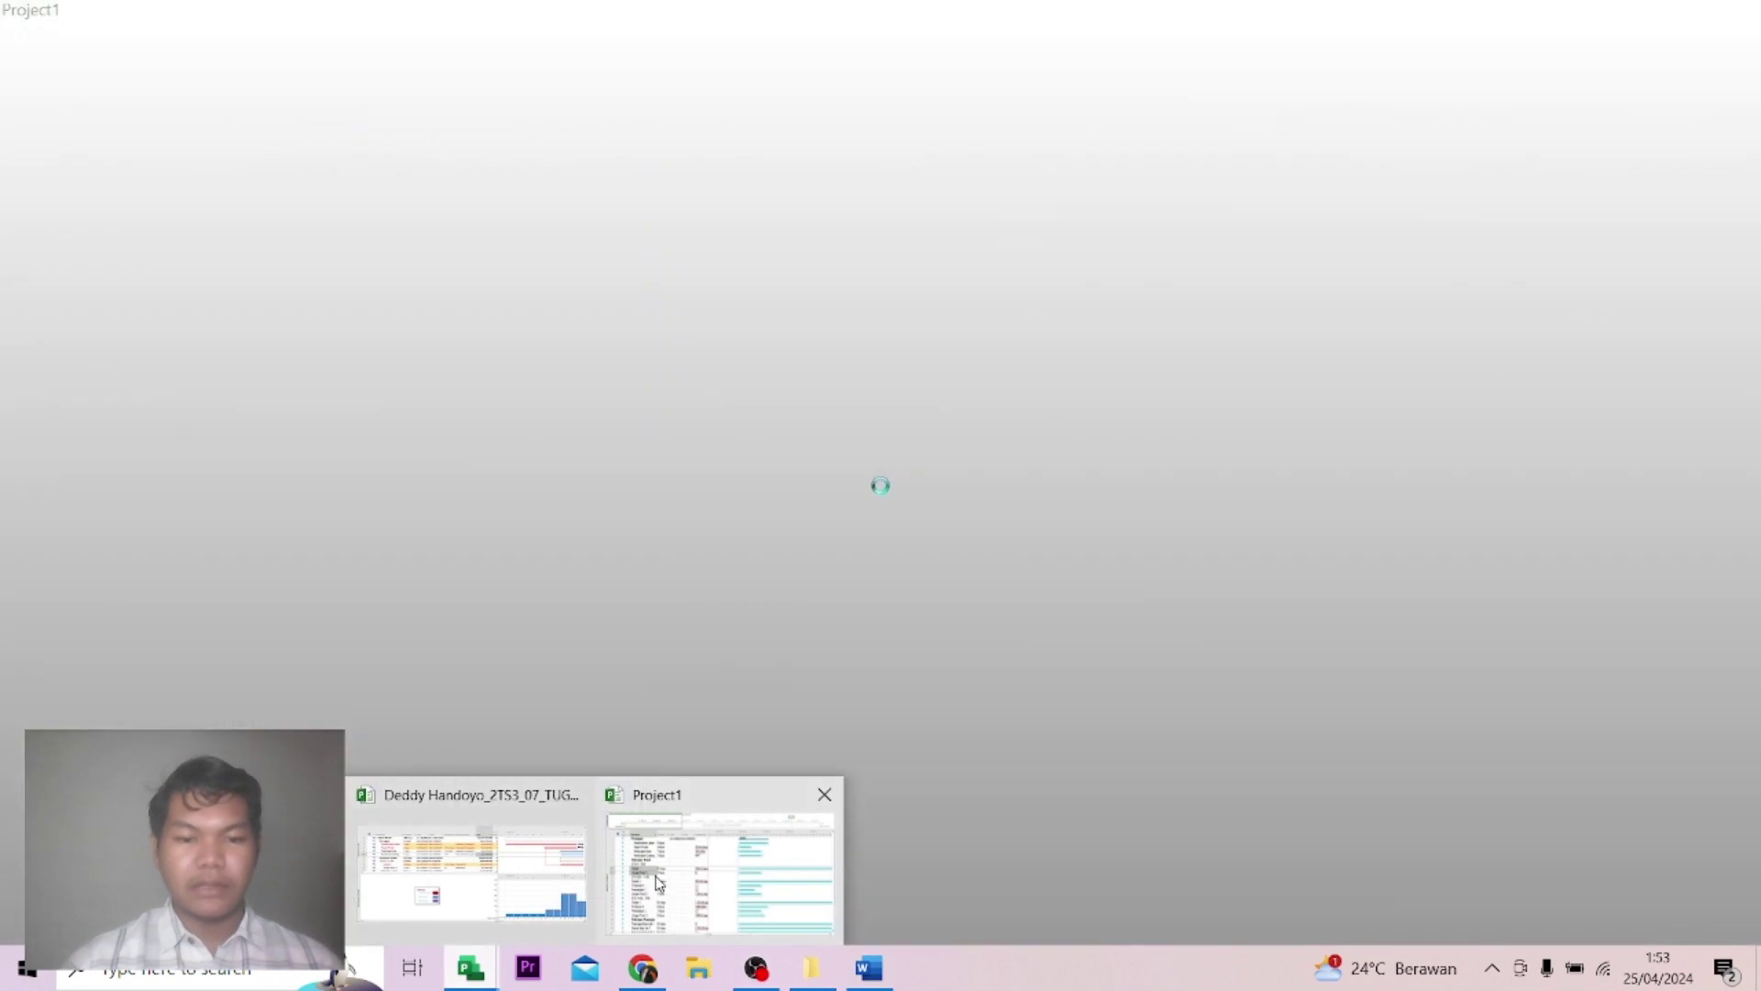
click(661, 881)
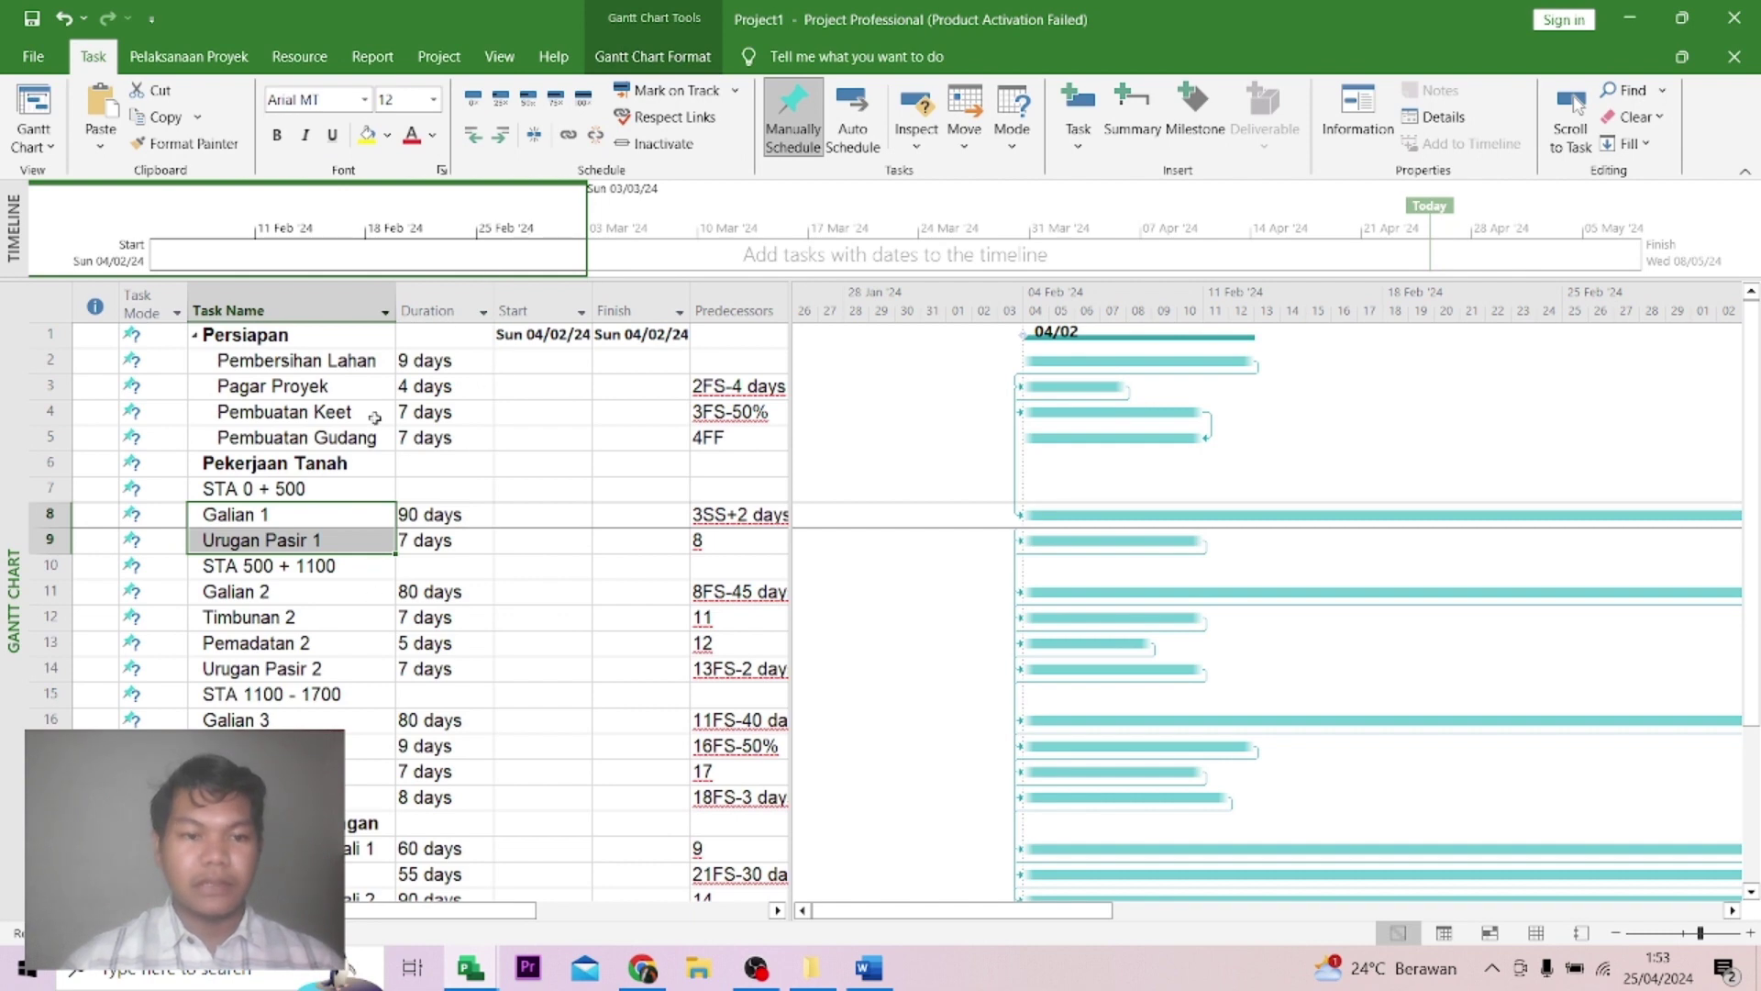
click(500, 135)
Indent Galian 2 through Urugan Pasir 2 under STA 500 + 1100 and Galian 3 through Urugan Pasir 3 under STA 1100 - 1700.
drag(326, 594, 311, 668)
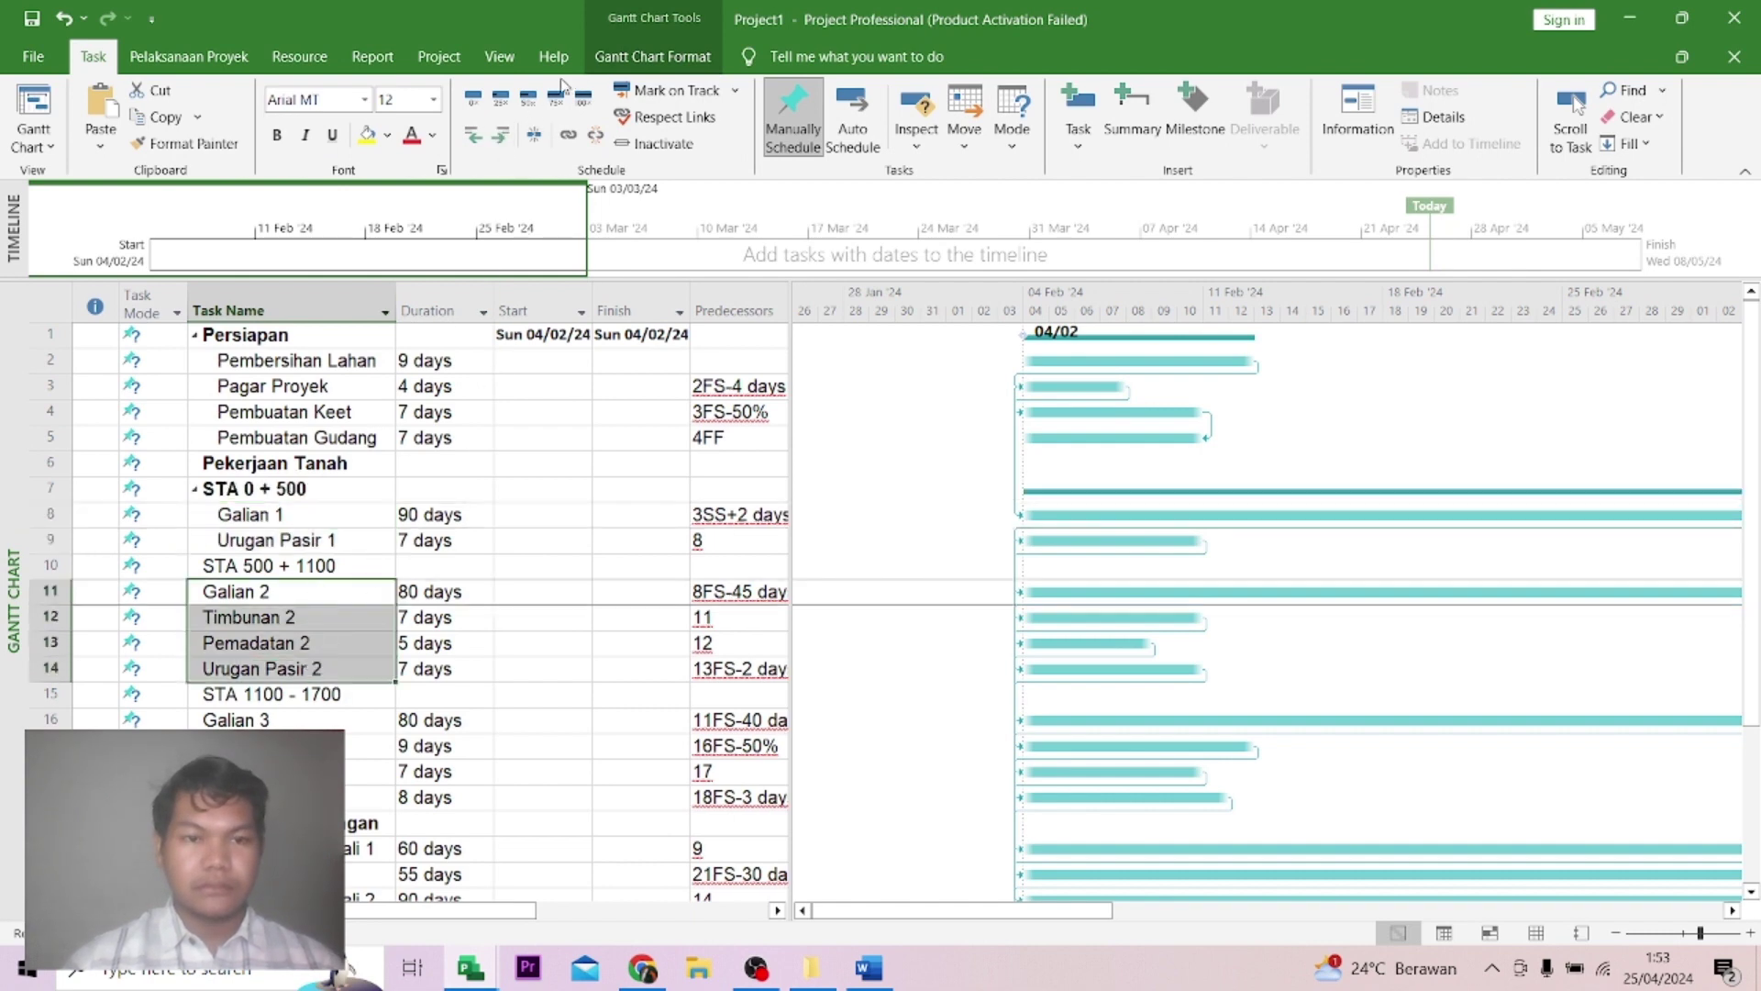
click(500, 135)
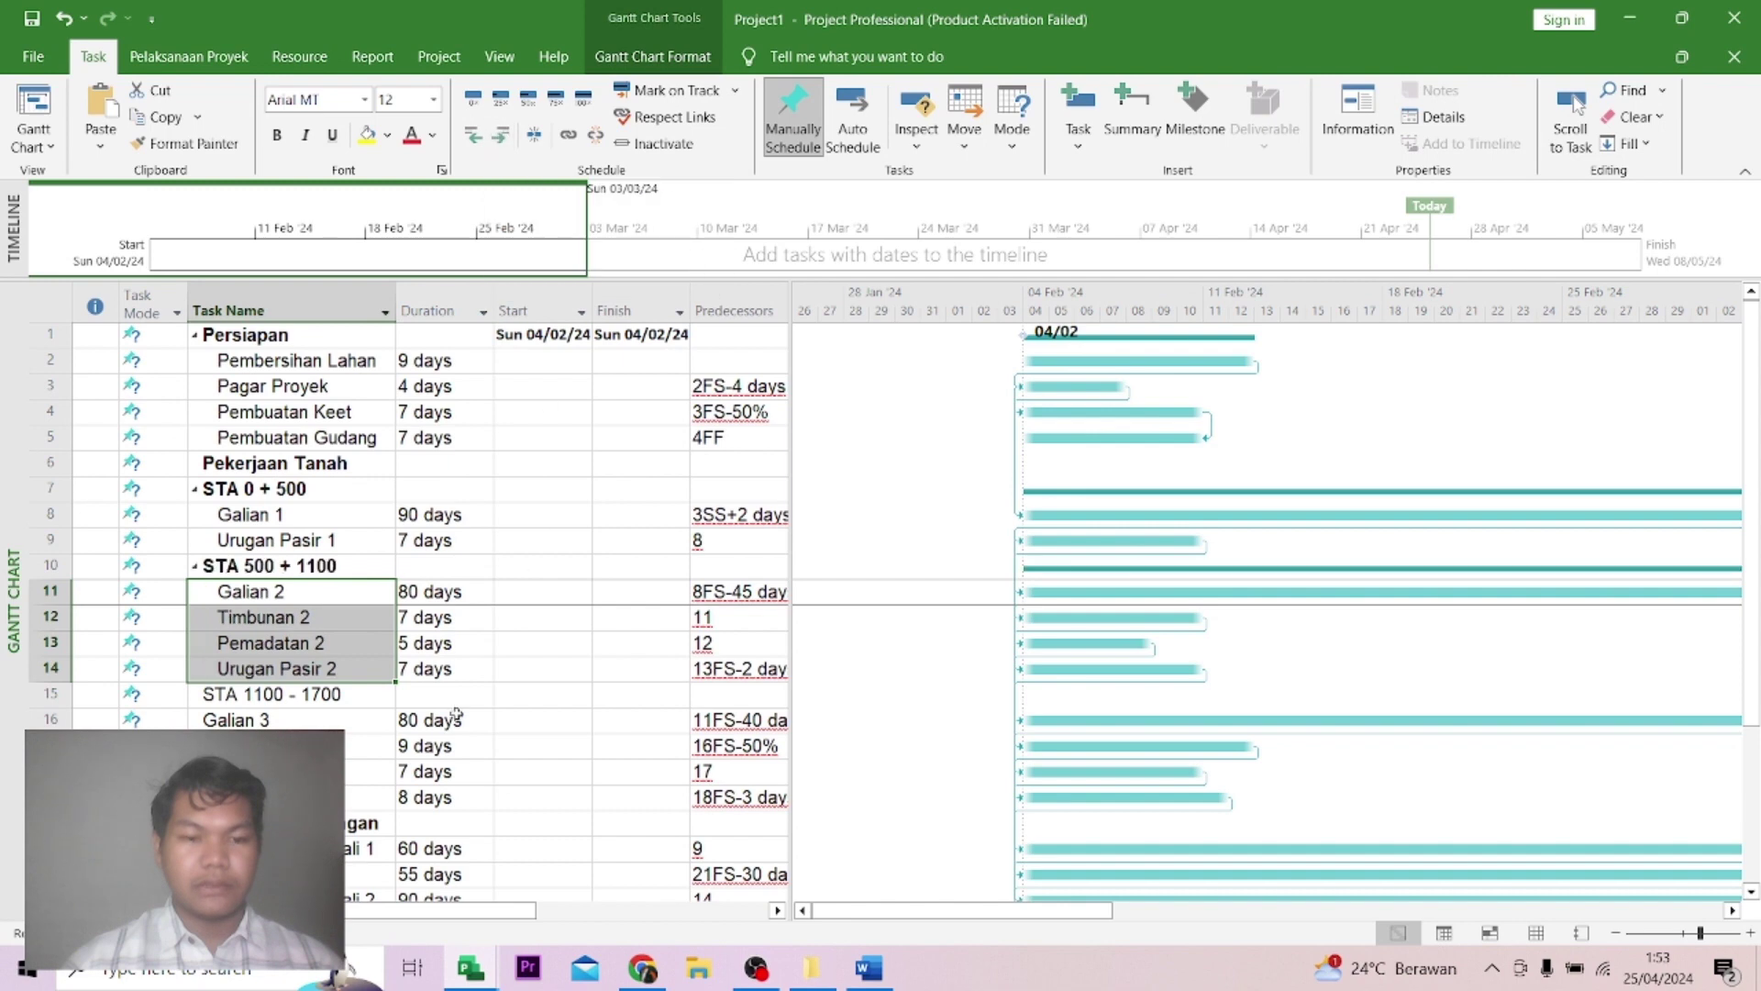
drag(338, 725, 341, 796)
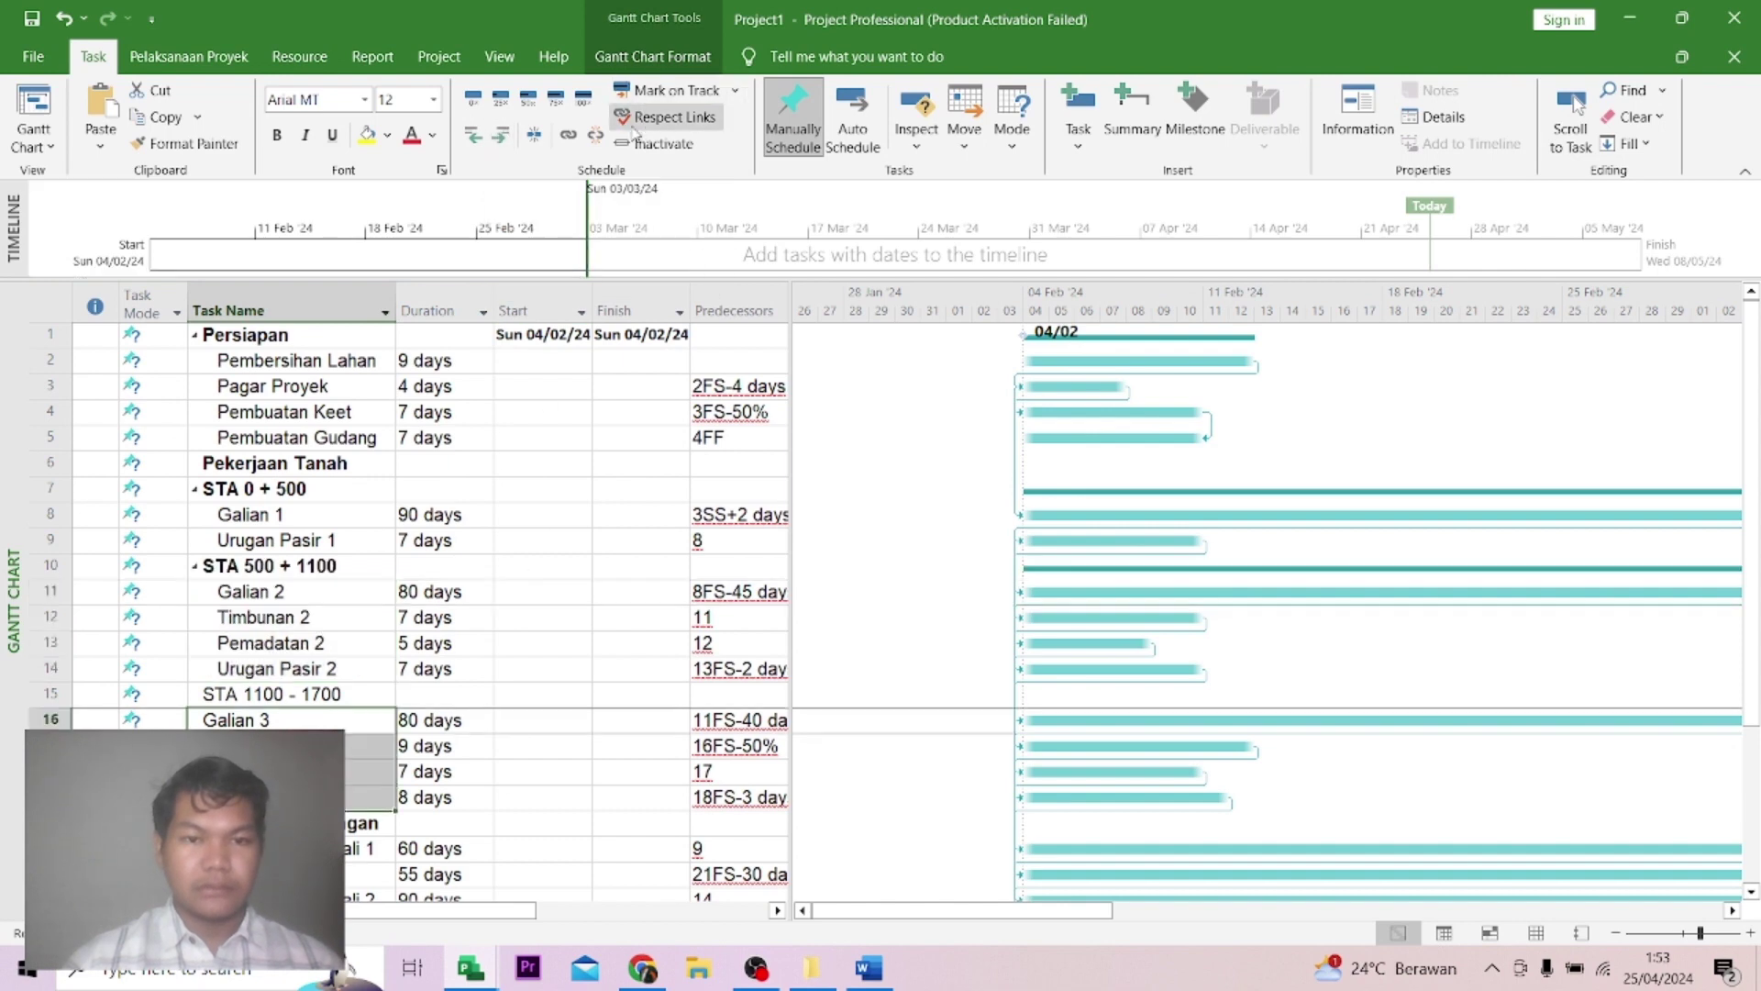
click(513, 137)
Indent the three STA groups with their subtasks, tasks 7 to 19, as subtasks of Pekerjaan Tanah.
drag(303, 488, 303, 797)
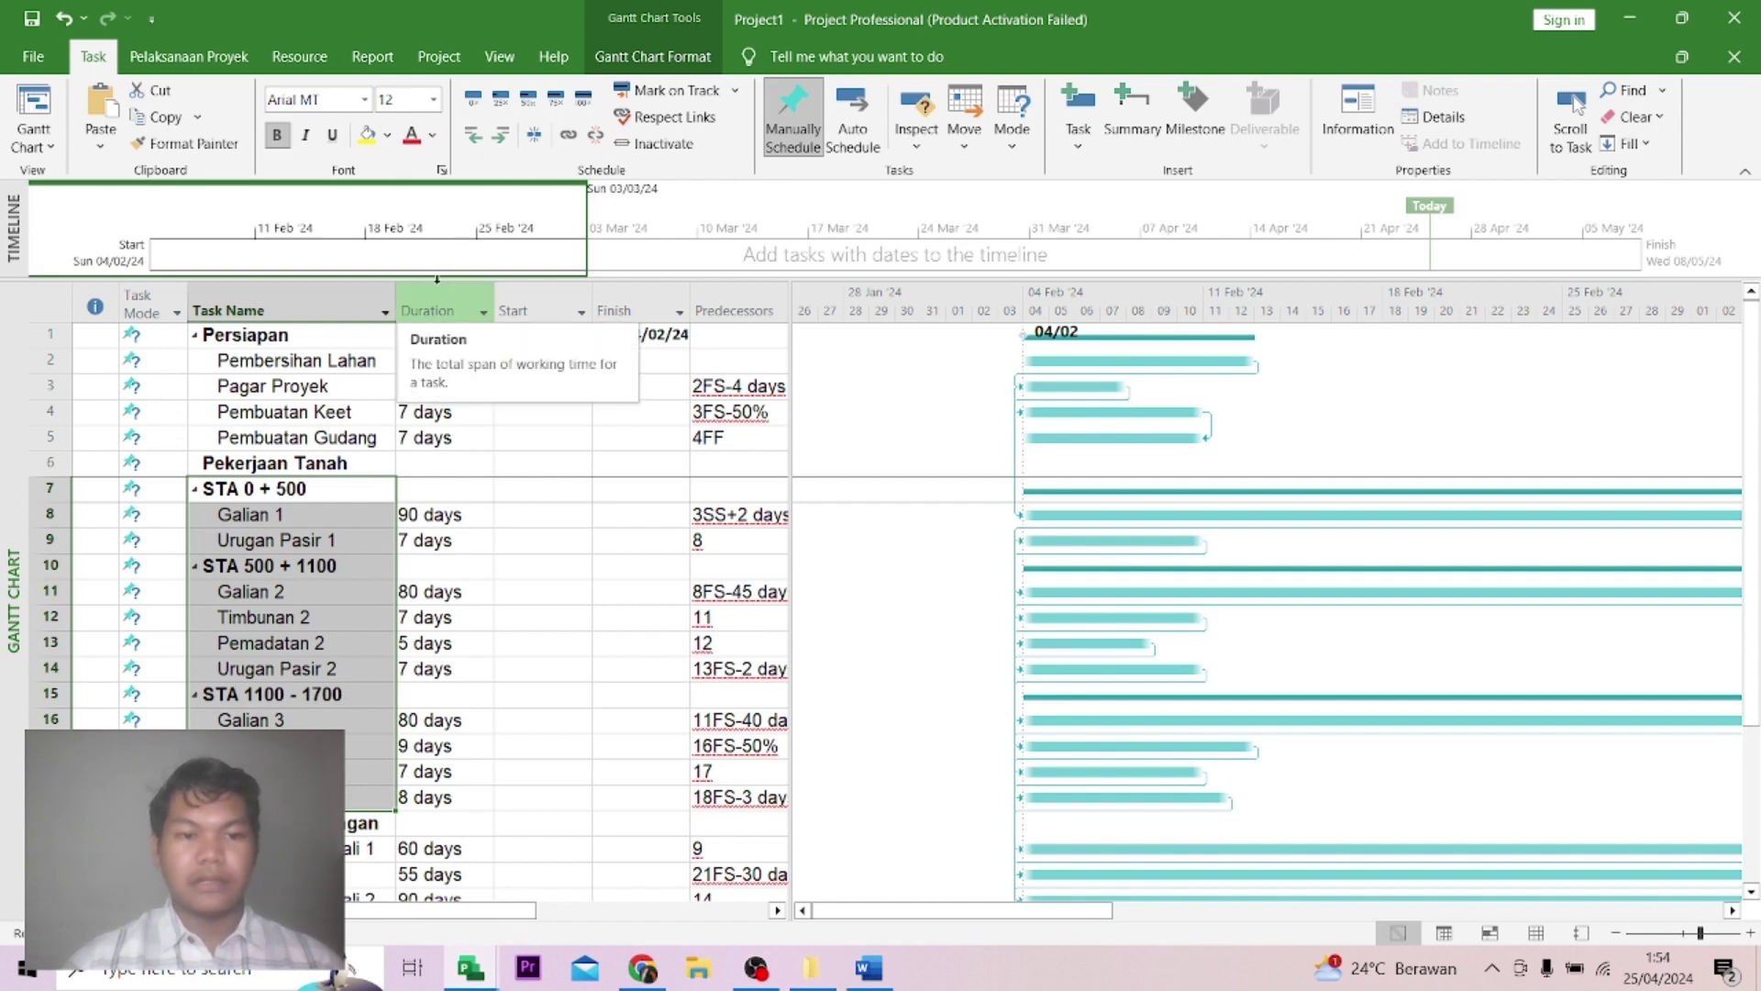
click(504, 137)
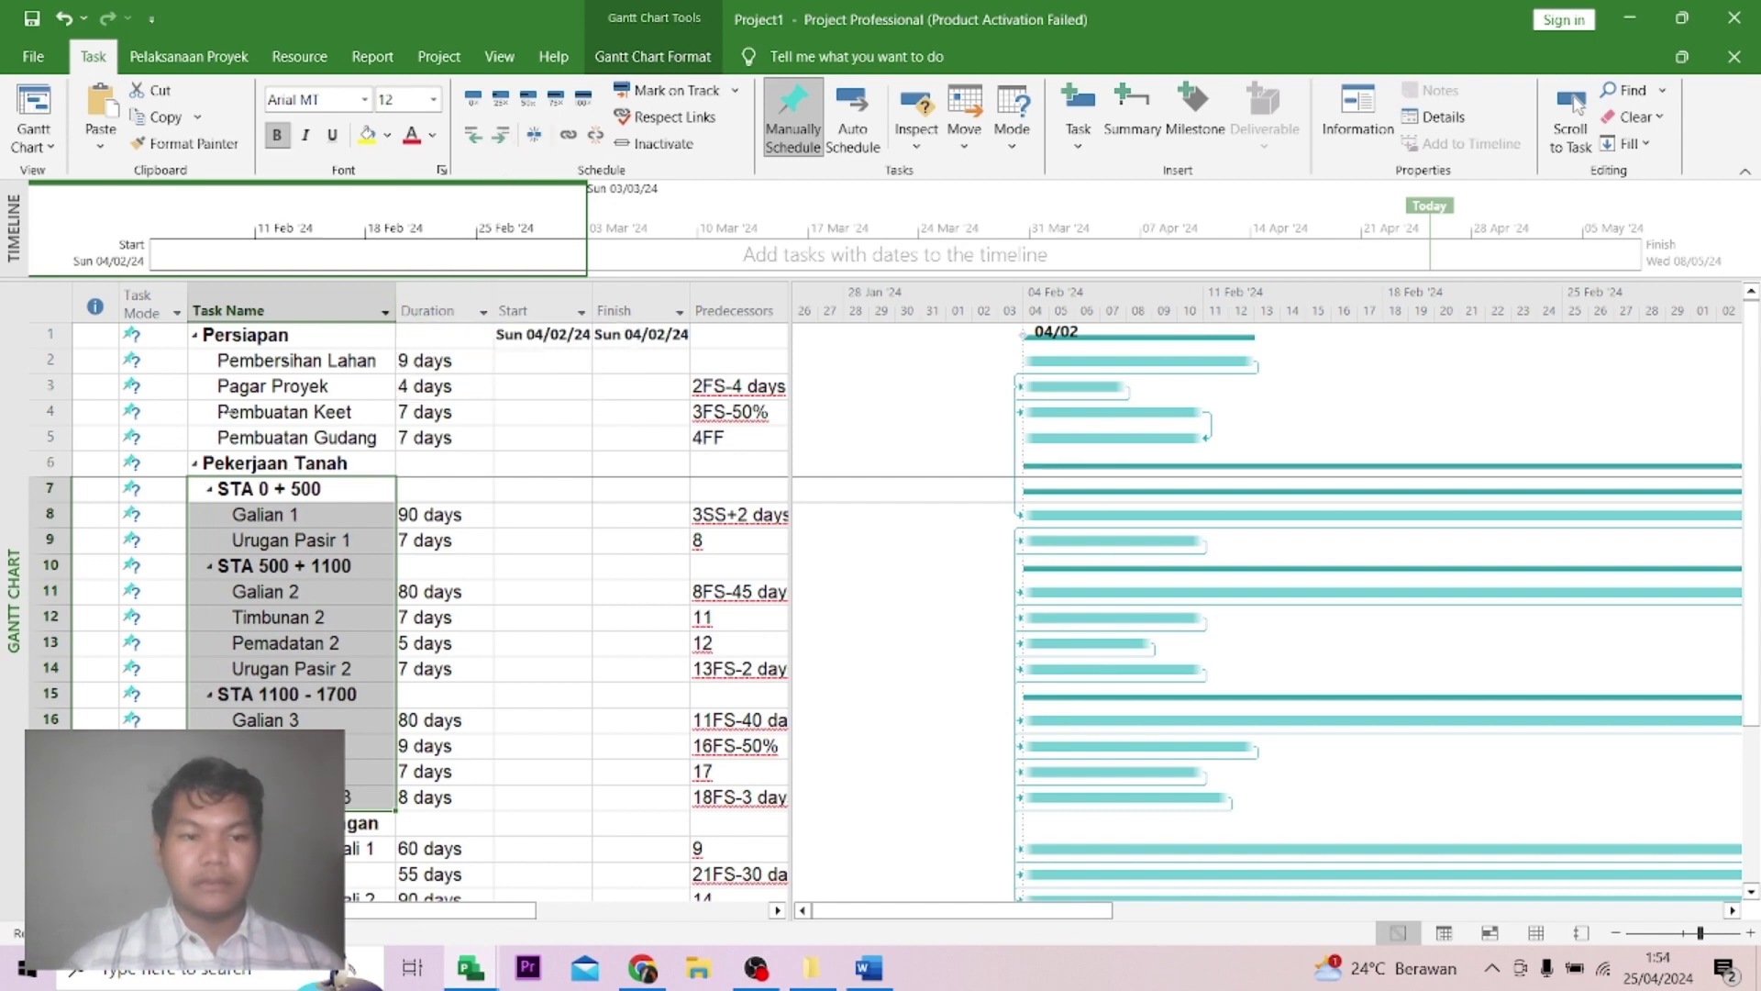
Indent tasks 21 to 26 as subtasks of Pekerjaan Pasangan and Plasteran 1 through Plasteran 3 as subtasks of Pekerjaan Finishing.
scroll(467, 473, down, 3)
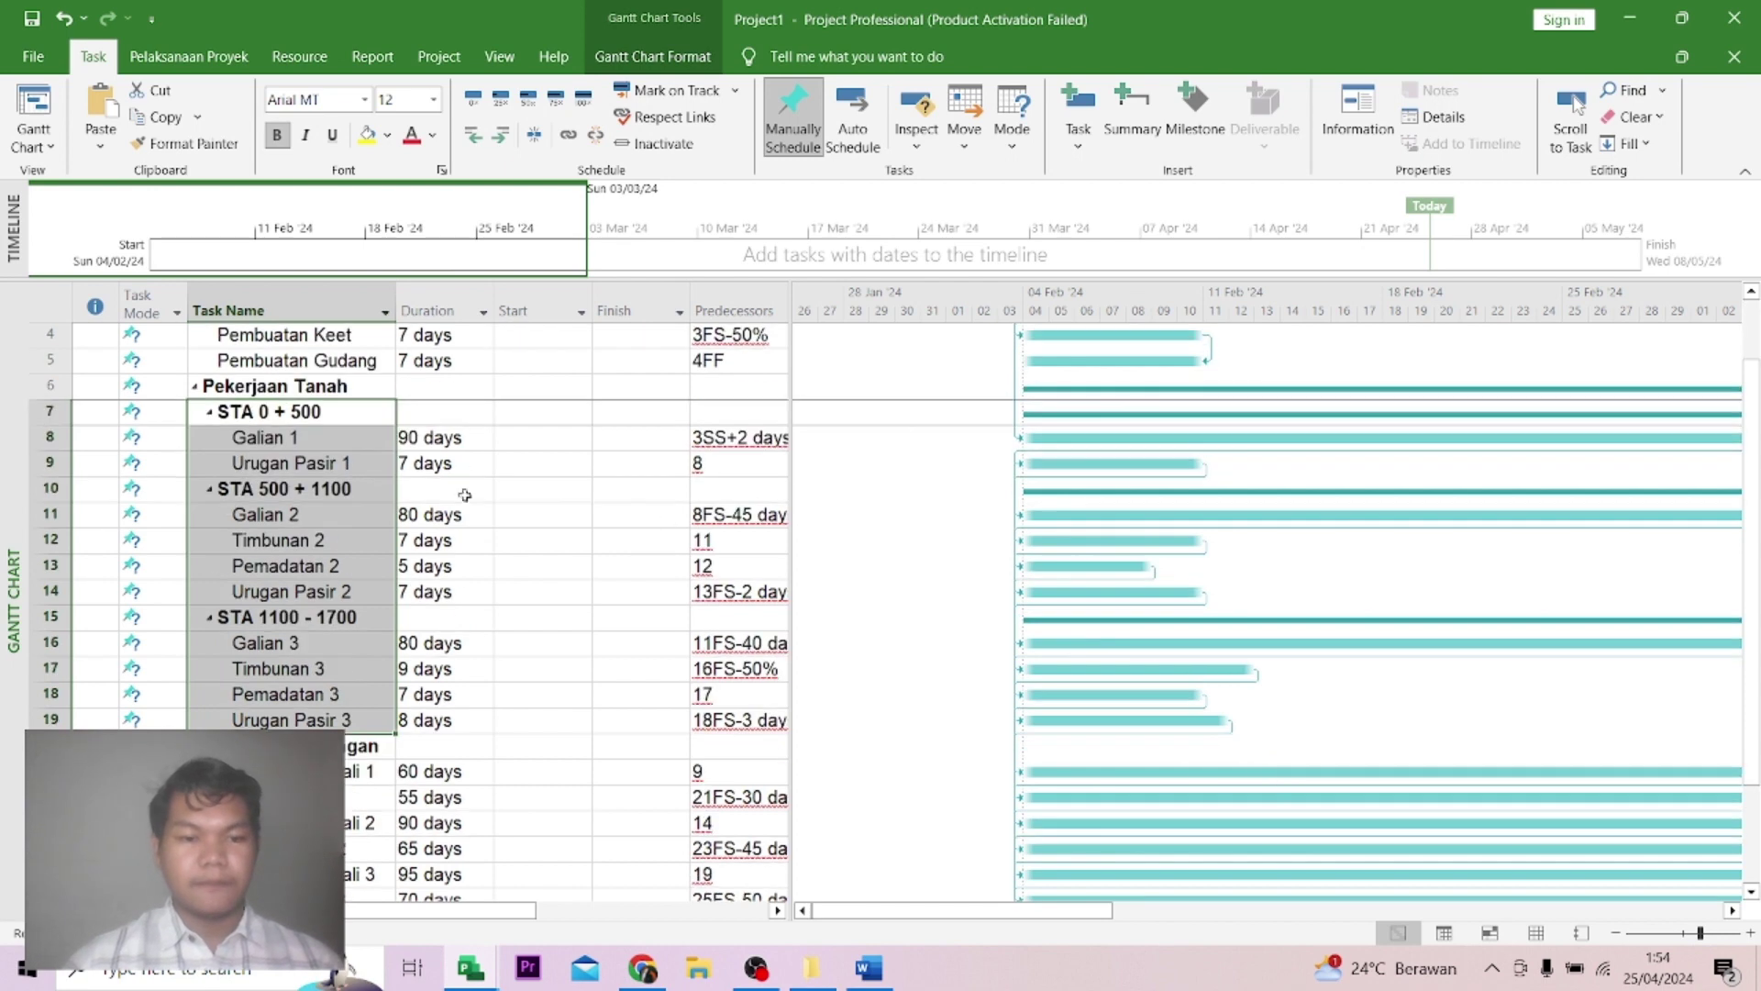
drag(302, 620, 276, 848)
click(502, 137)
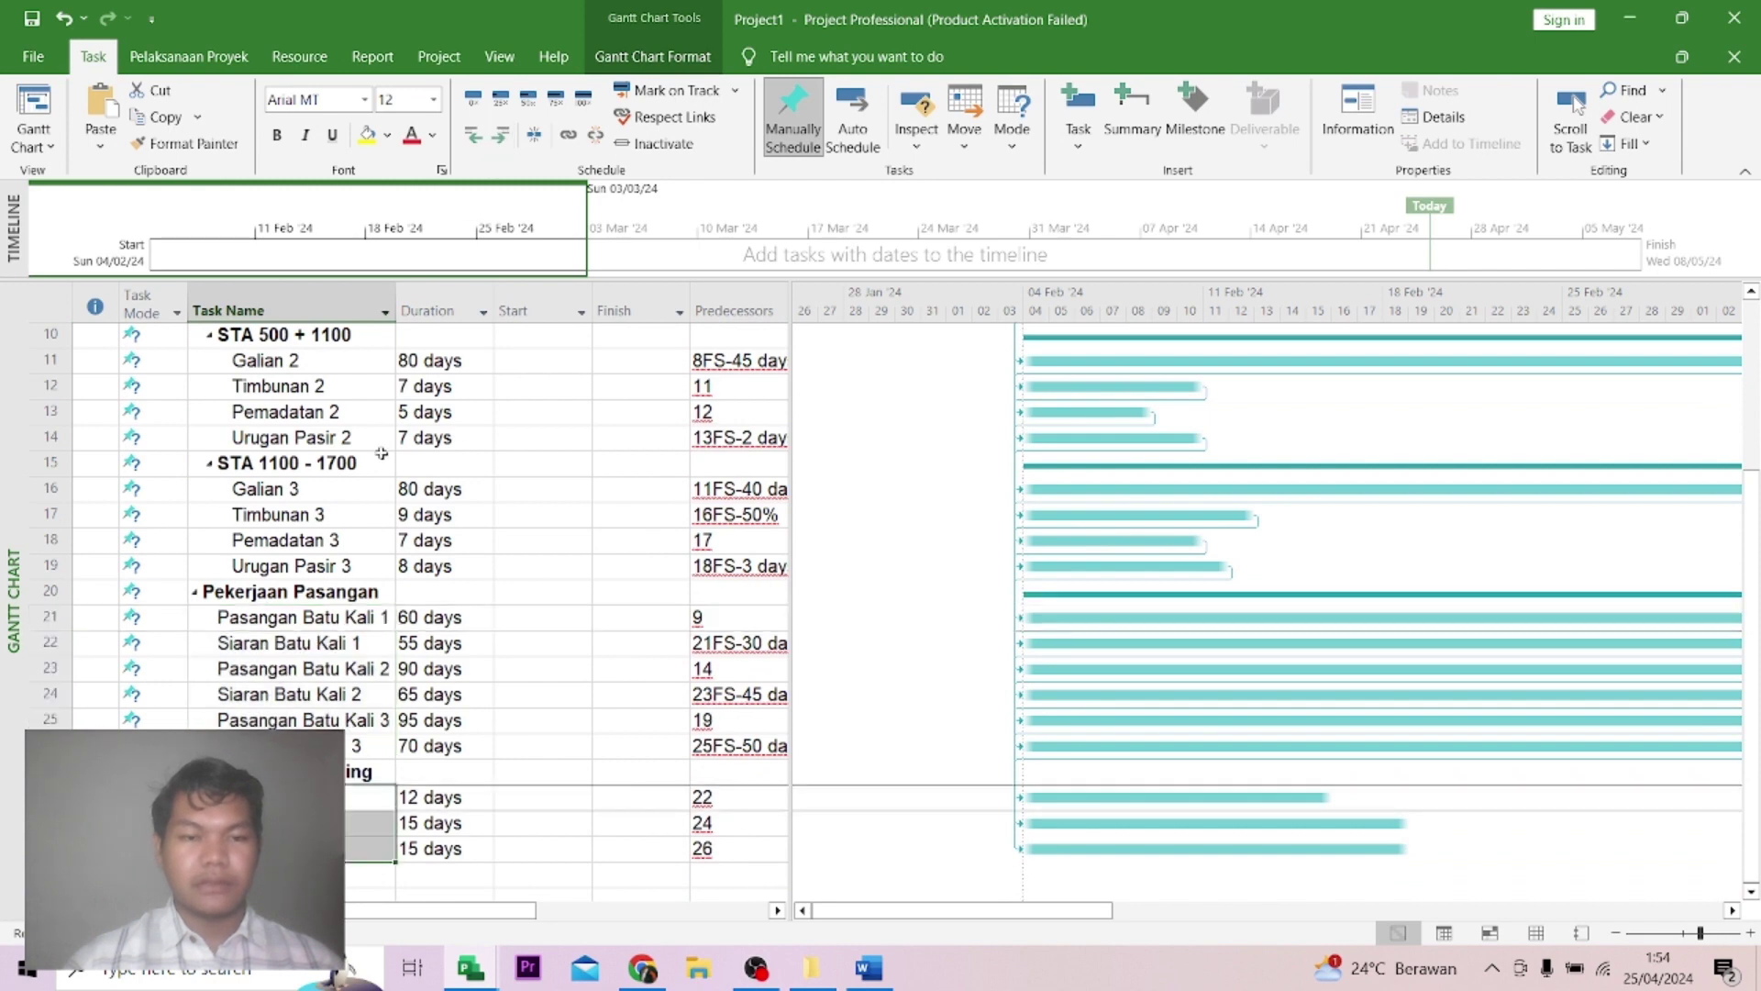
click(502, 137)
scroll(495, 514, up, 3)
Set the font of all table cells for tasks 1 to 30, from Task Name through Predecessors, to Times New Roman.
click(483, 495)
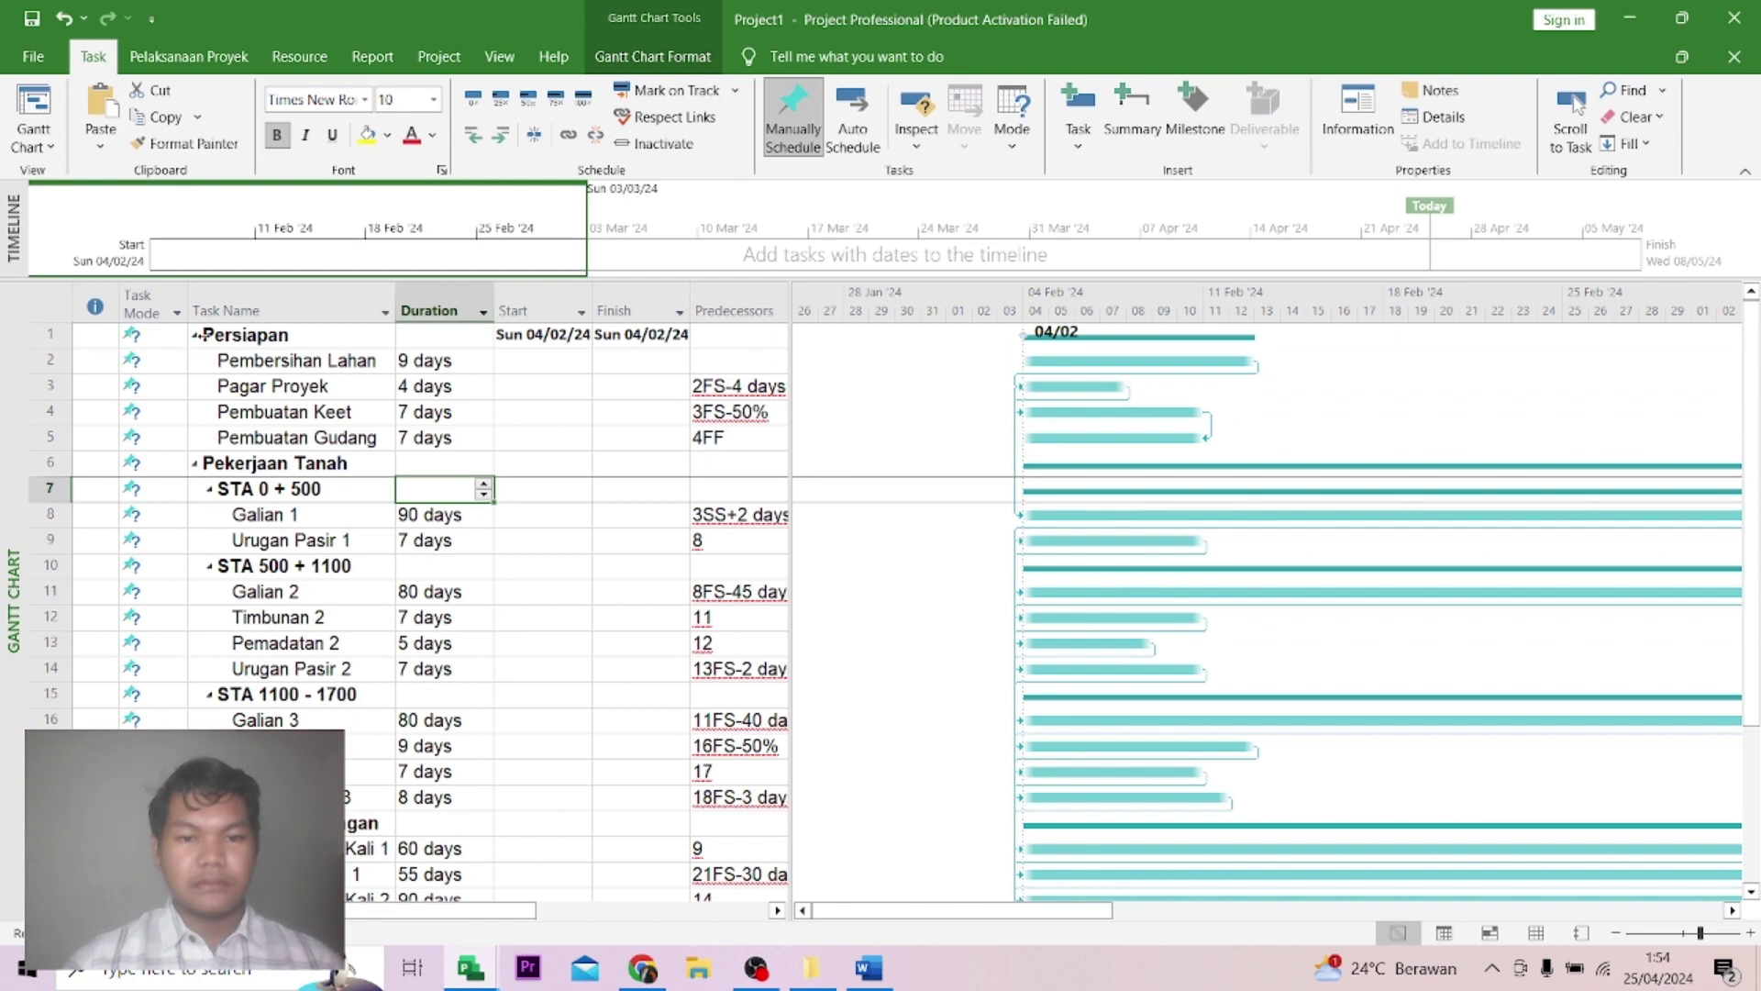
drag(197, 335, 759, 721)
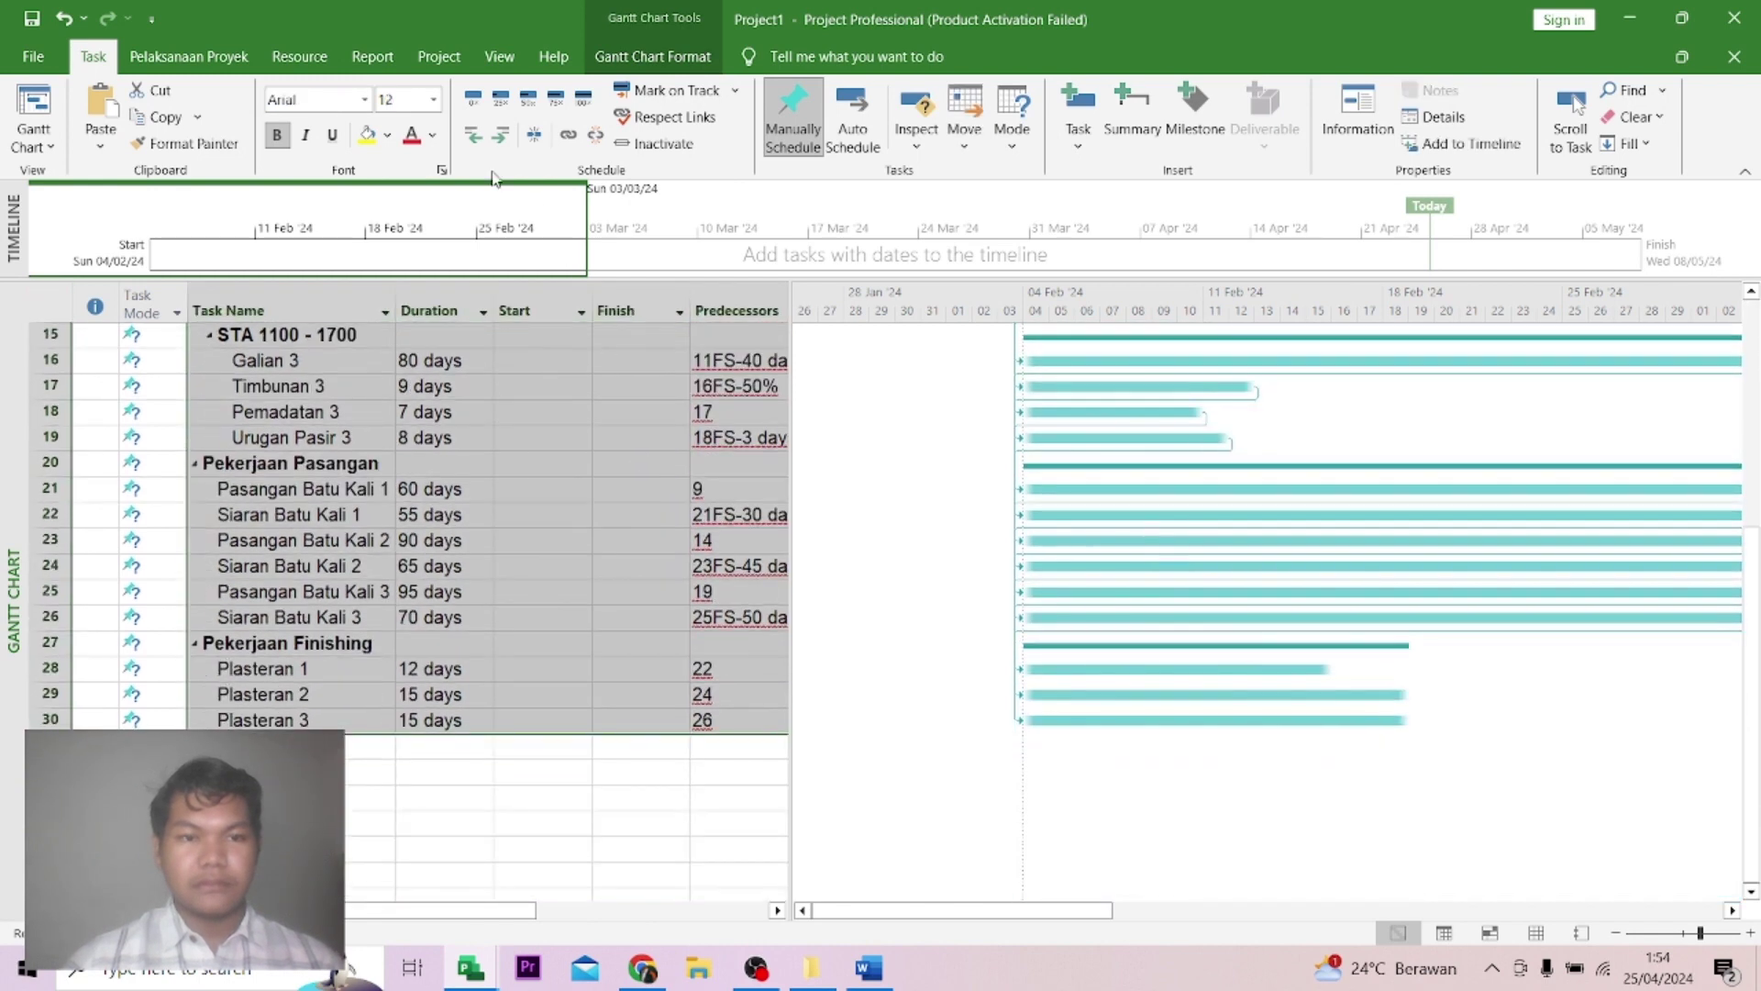
click(364, 99)
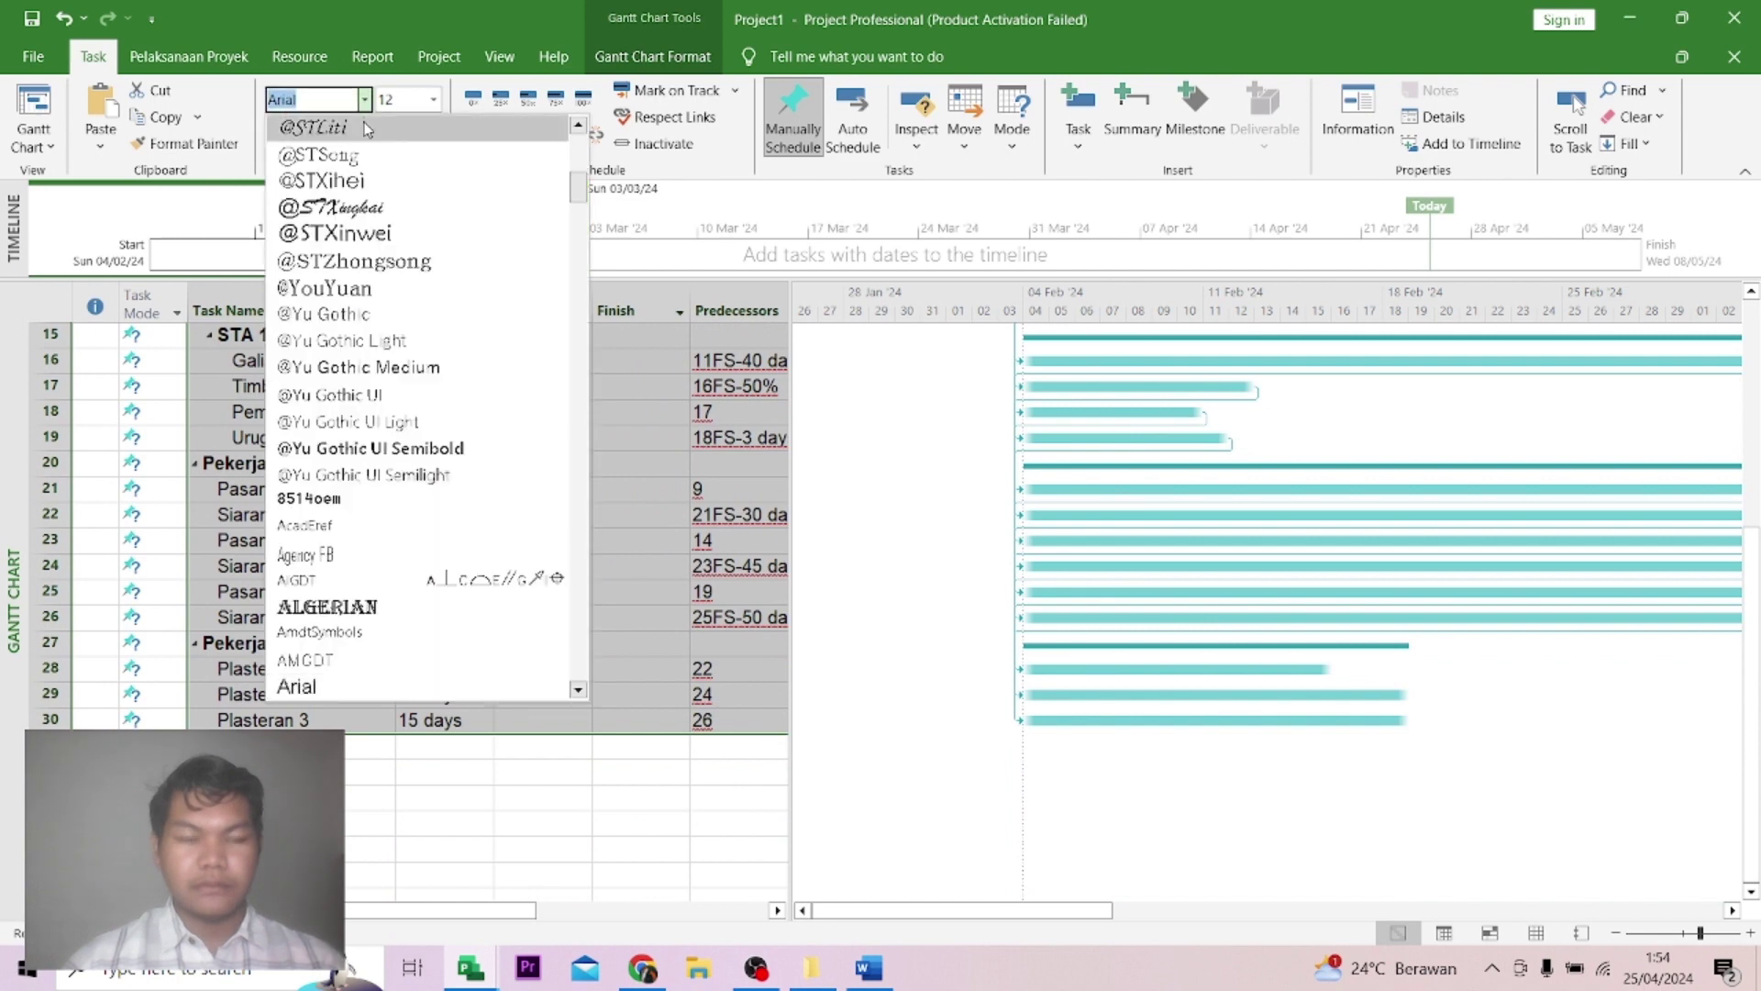
text(T)
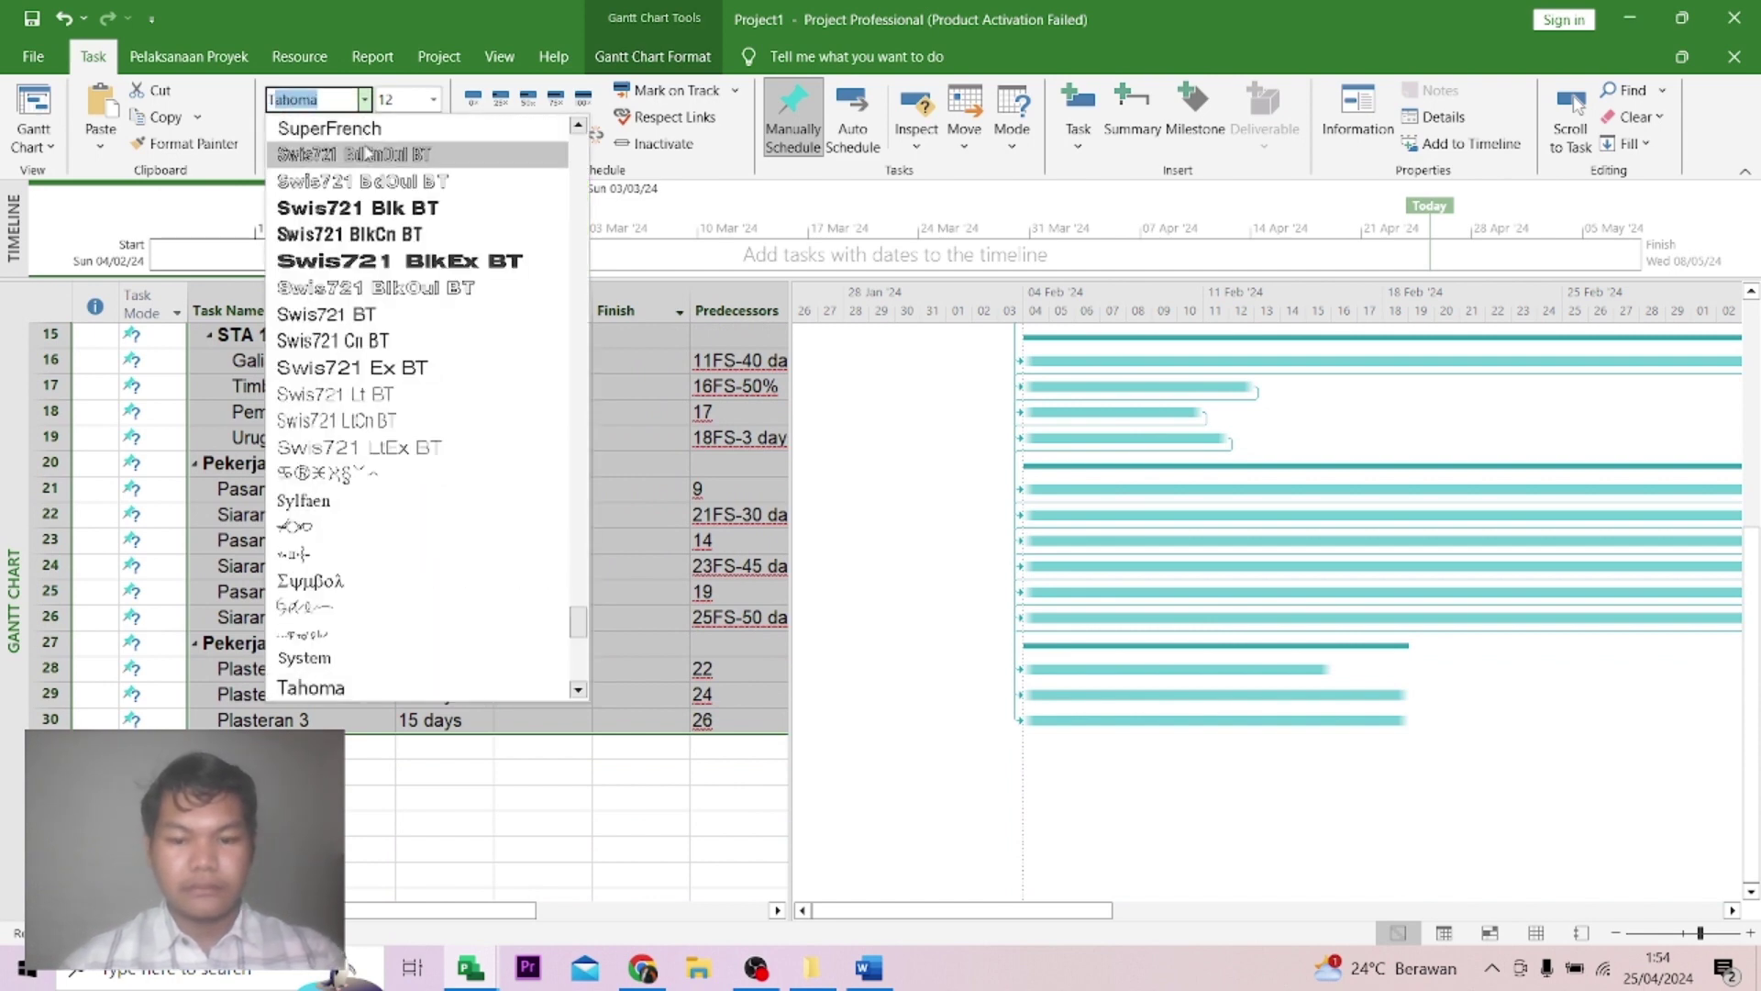
text(imes New Ro)
click(354, 686)
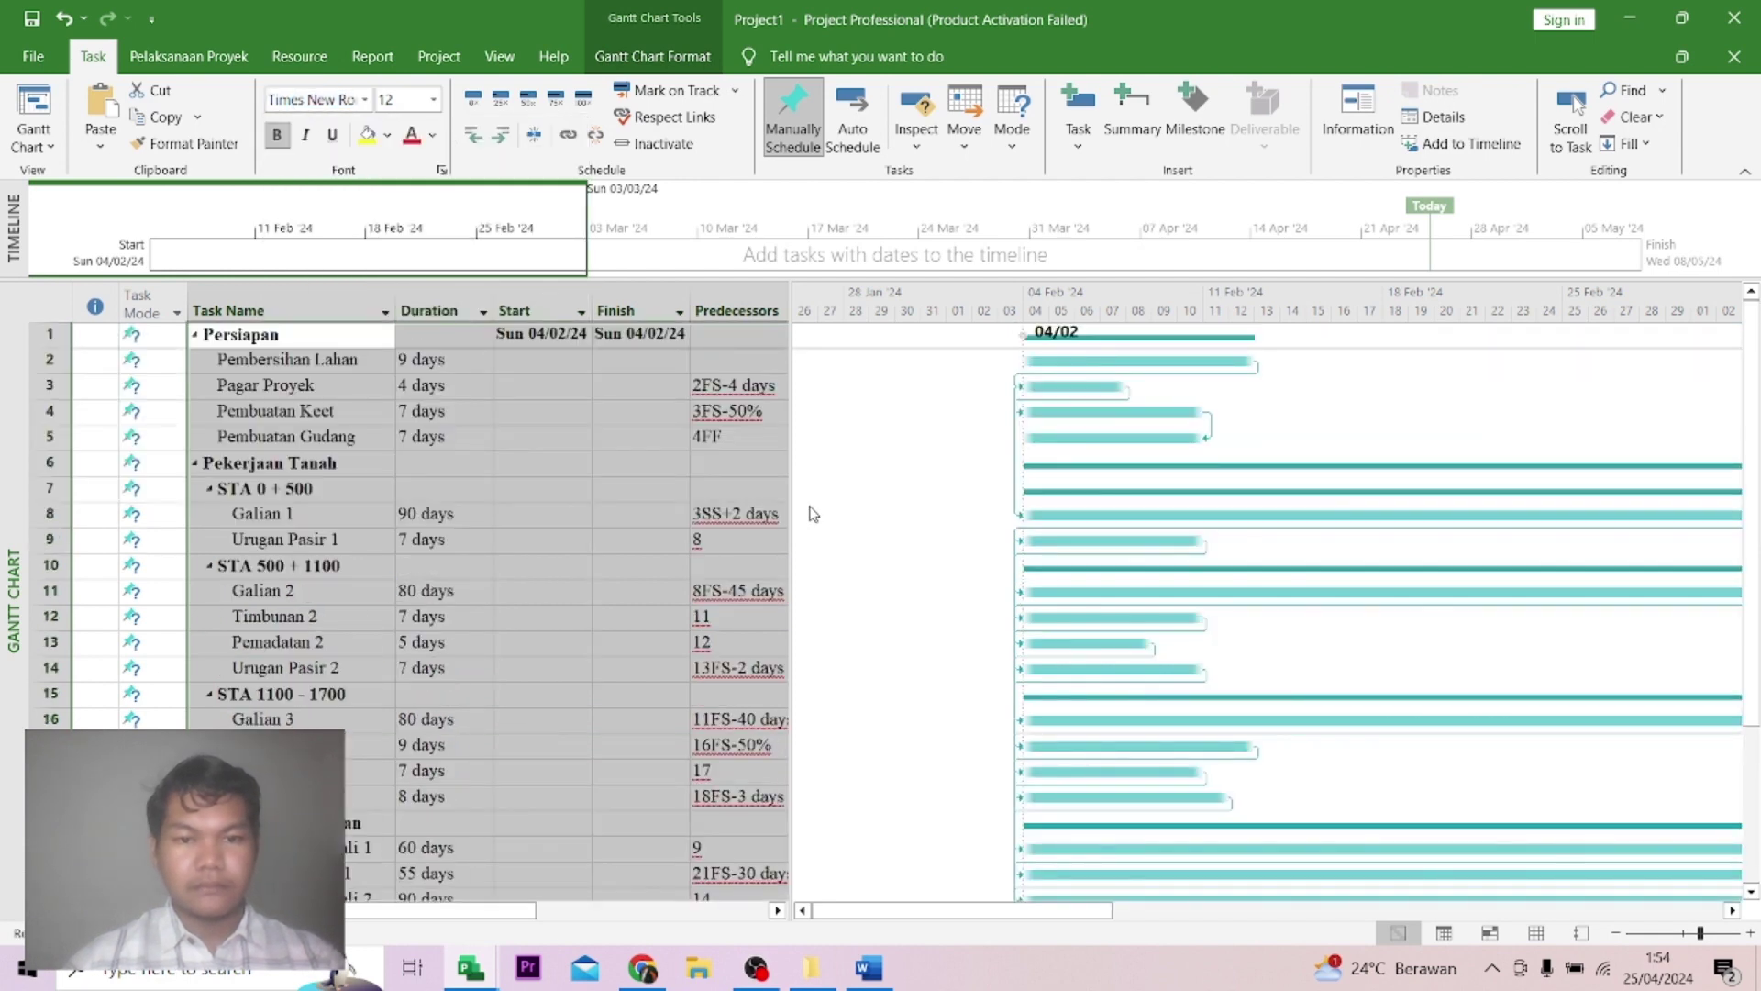
click(697, 390)
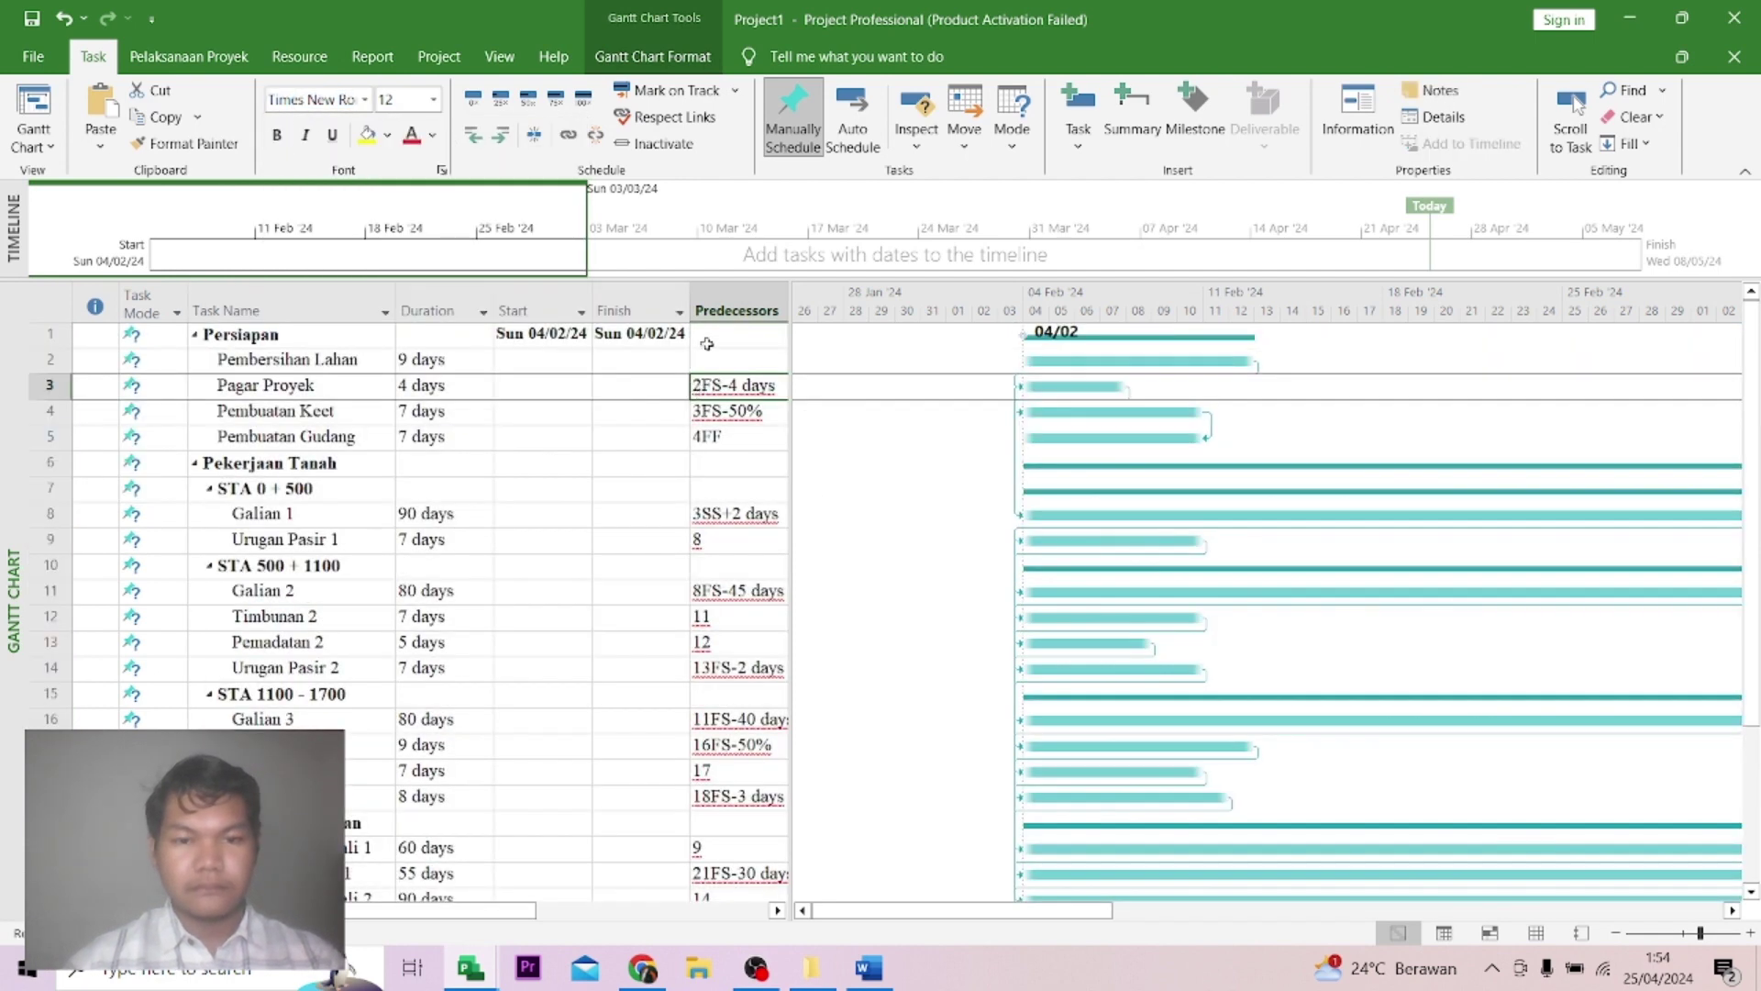
click(670, 360)
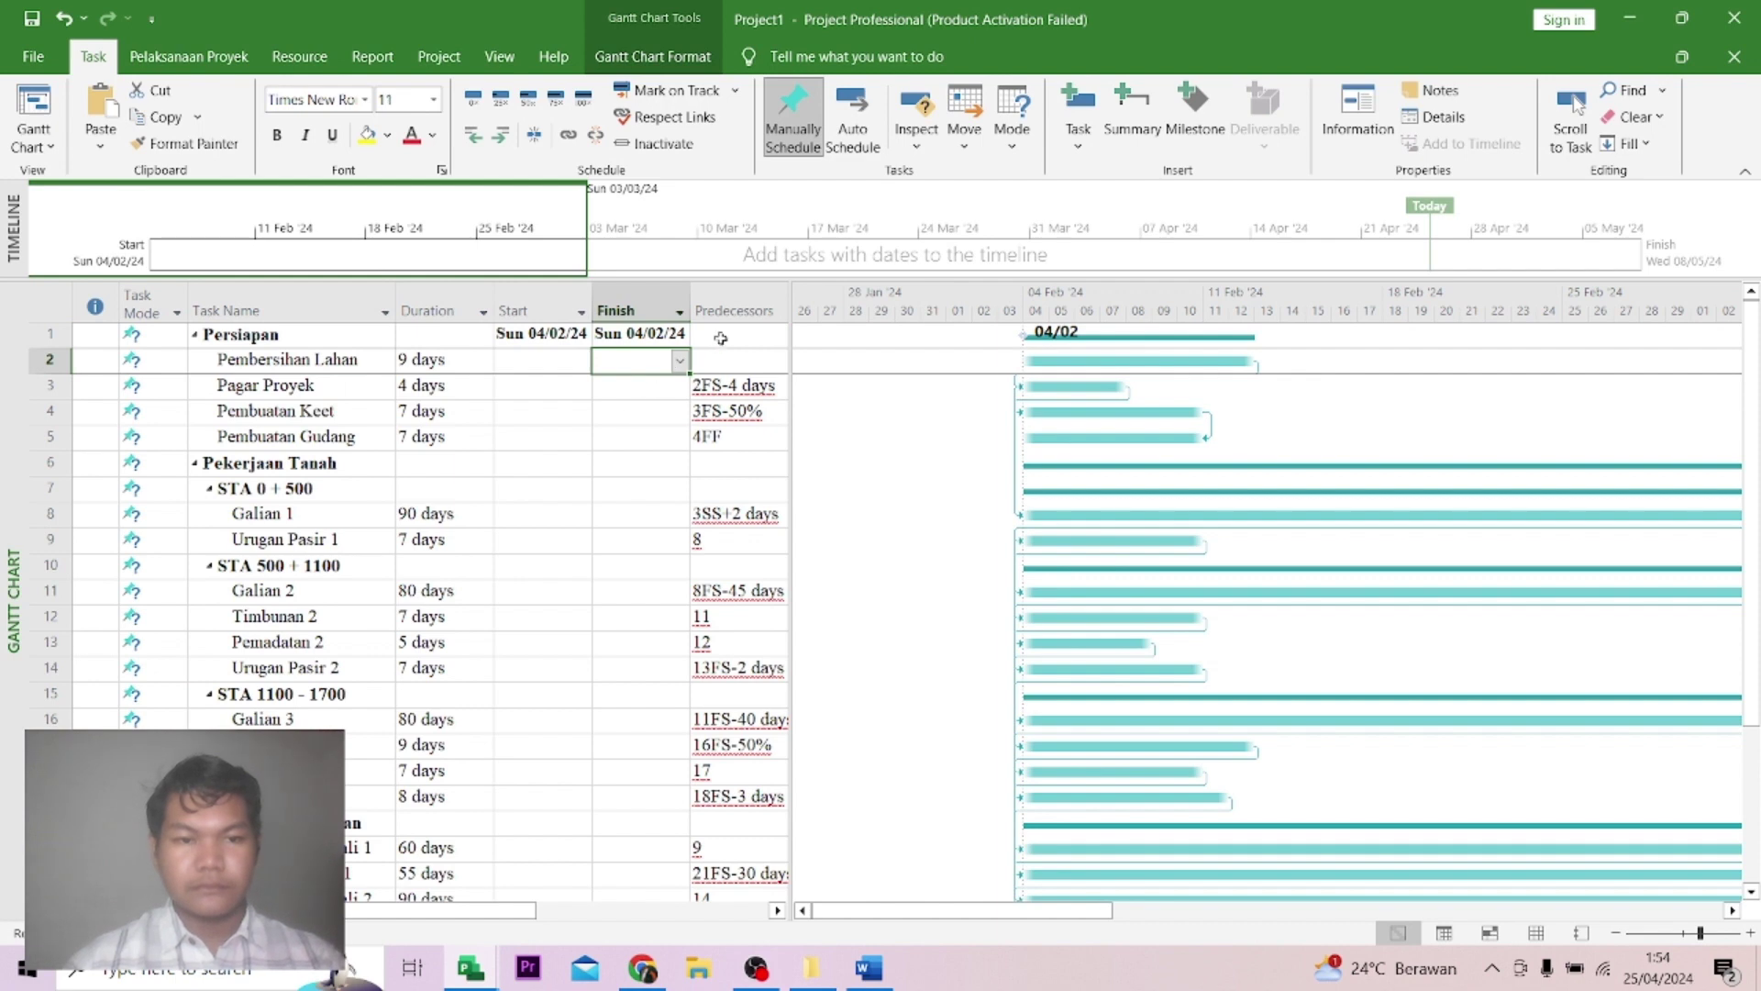
click(721, 338)
Switch all tasks from Persiapan through Plasteran 3 to automatic scheduling.
click(137, 336)
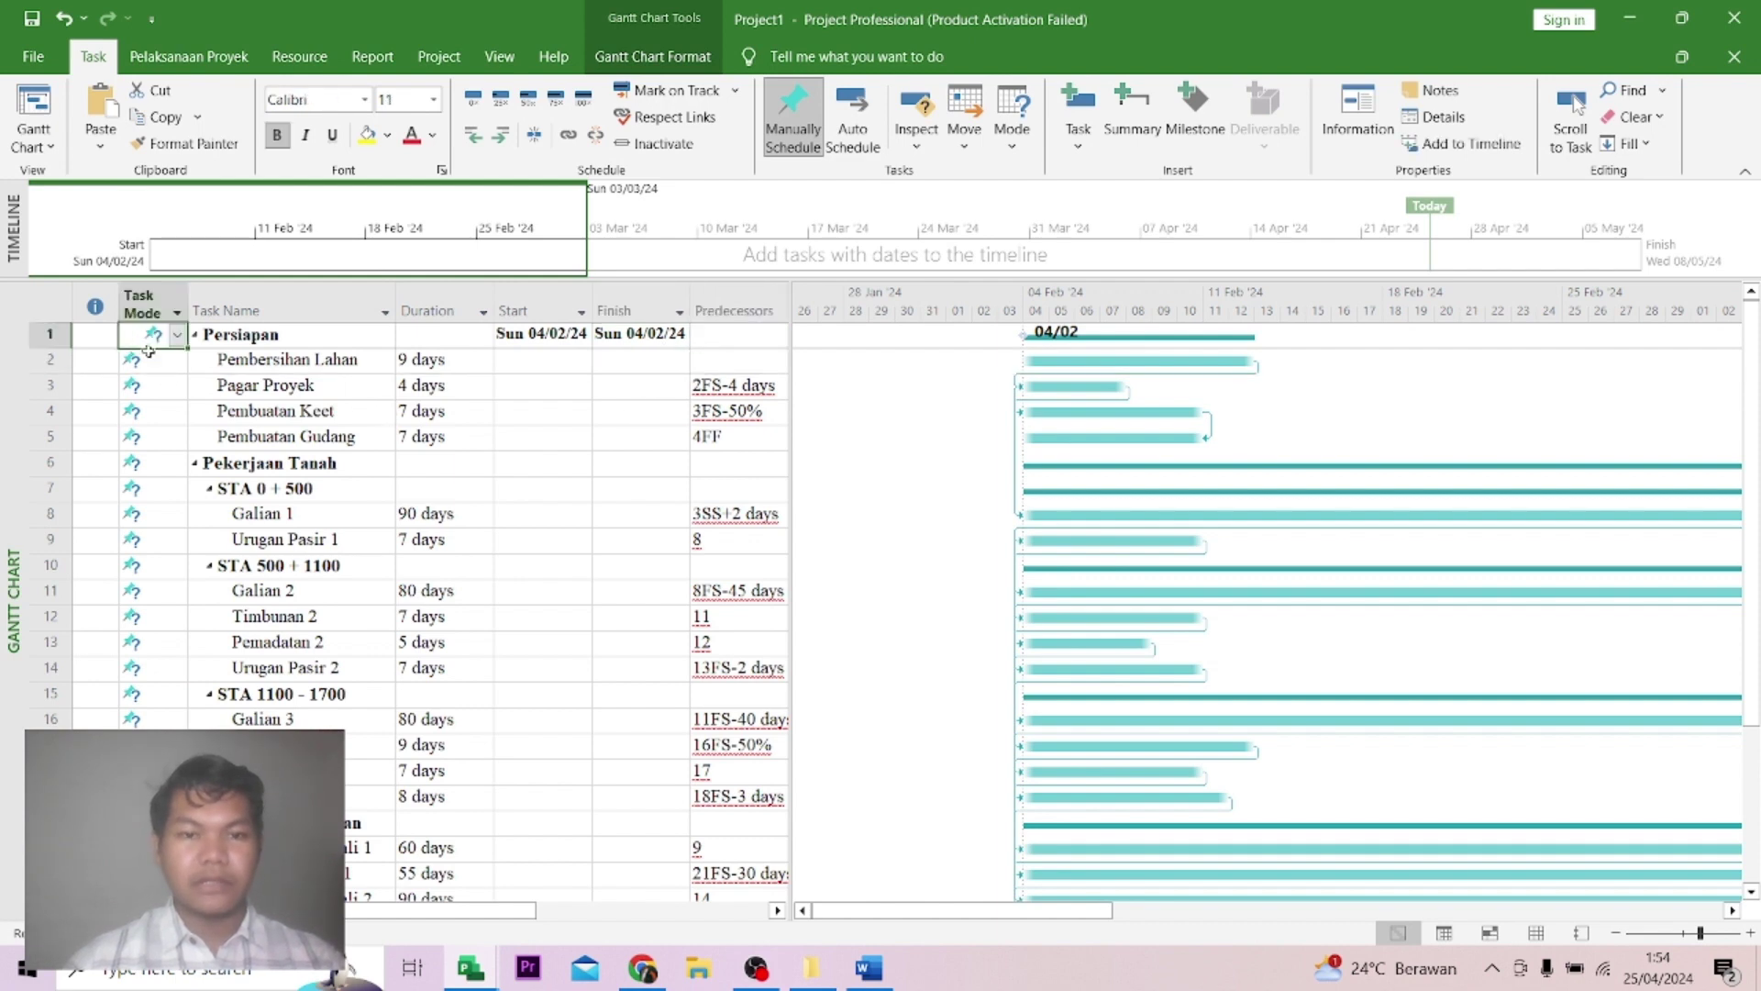
drag(266, 367, 266, 894)
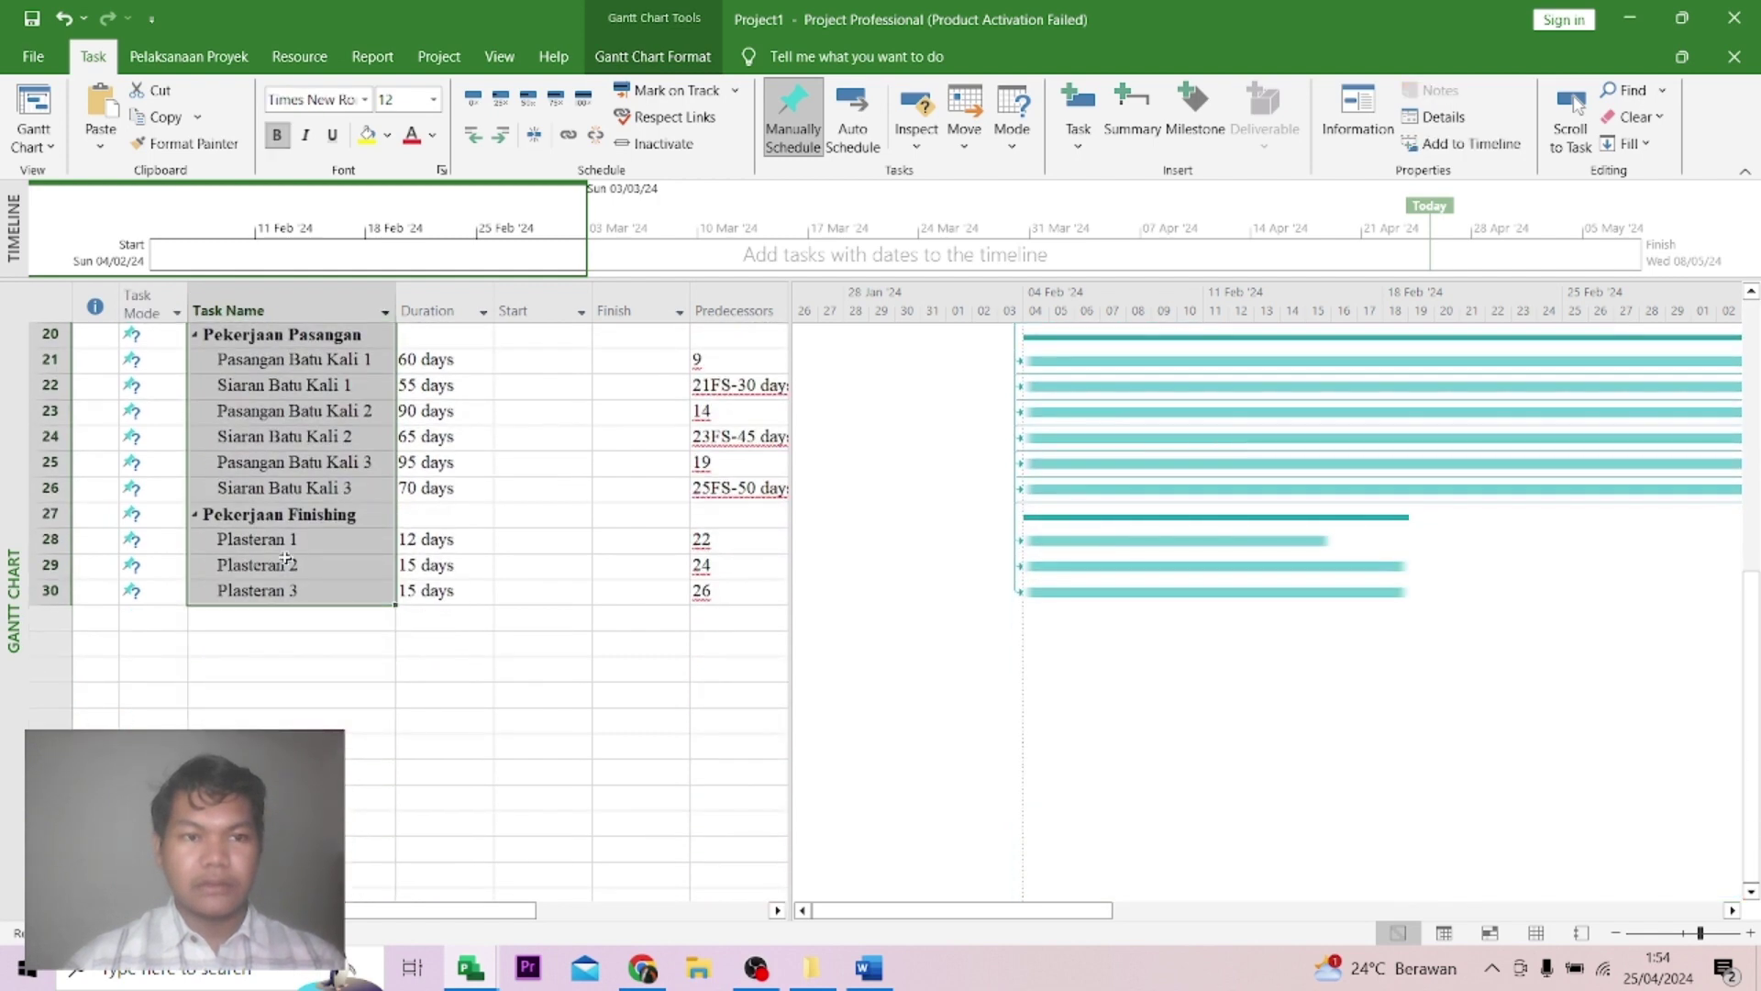
click(866, 156)
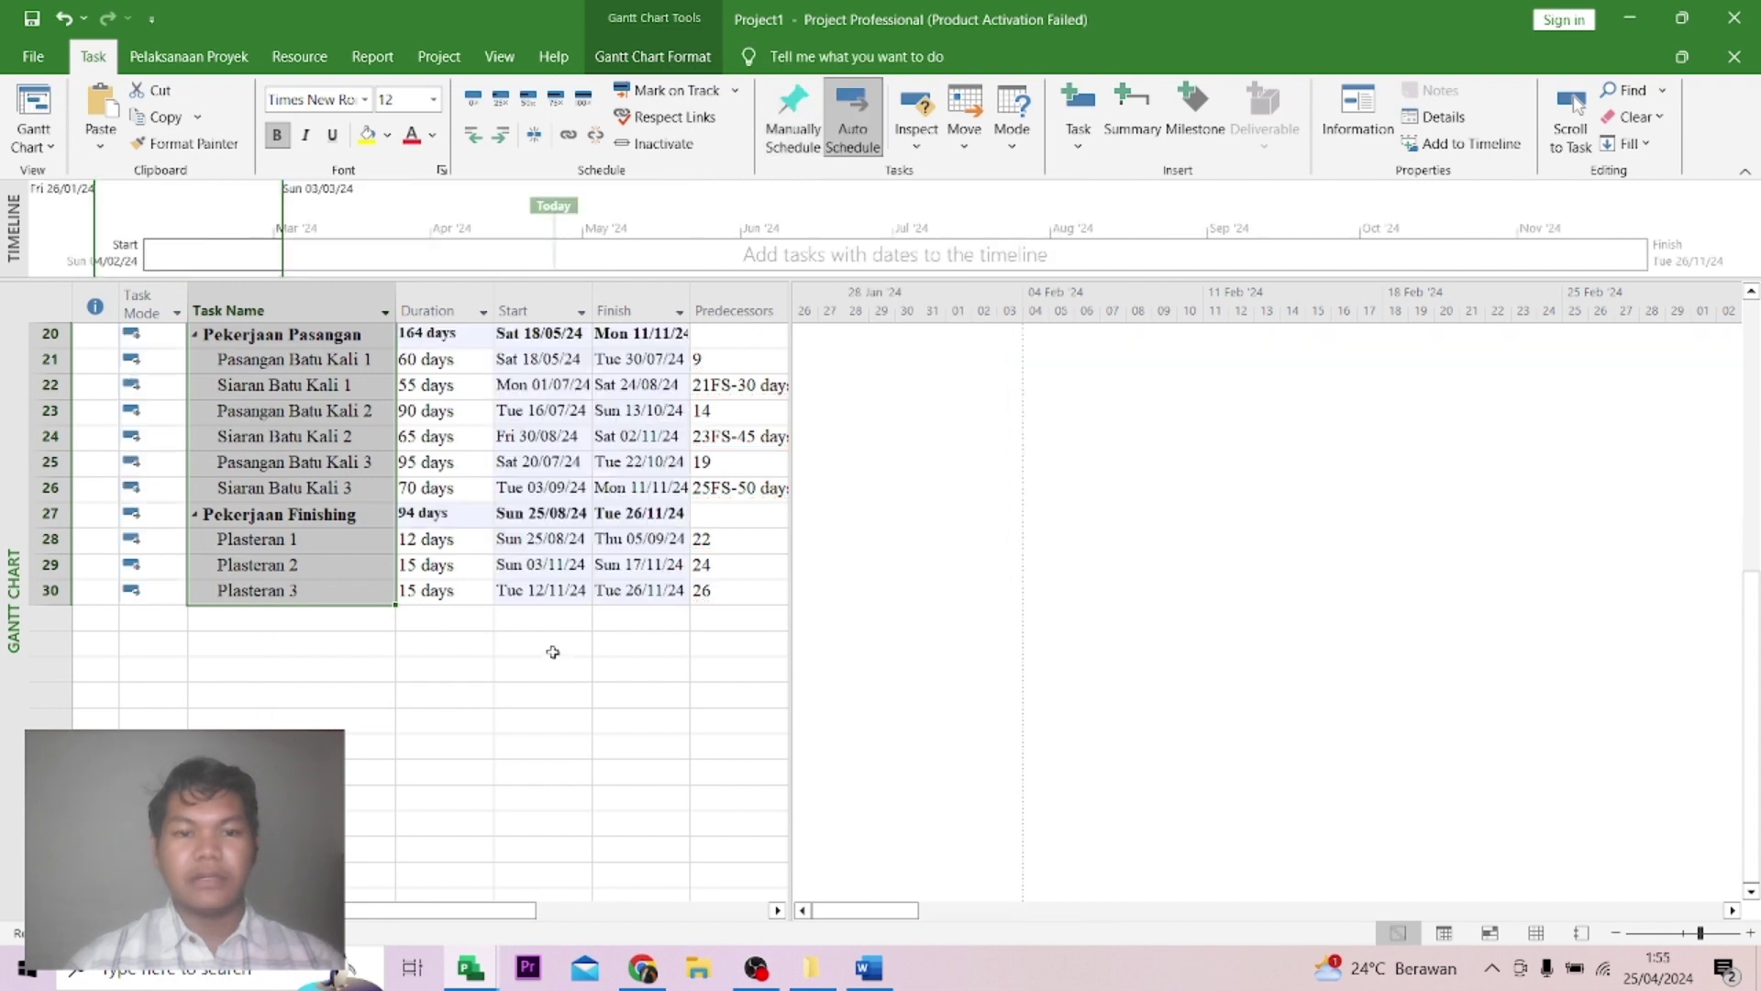
scroll(550, 642, up, 6)
scroll(555, 620, up, 1)
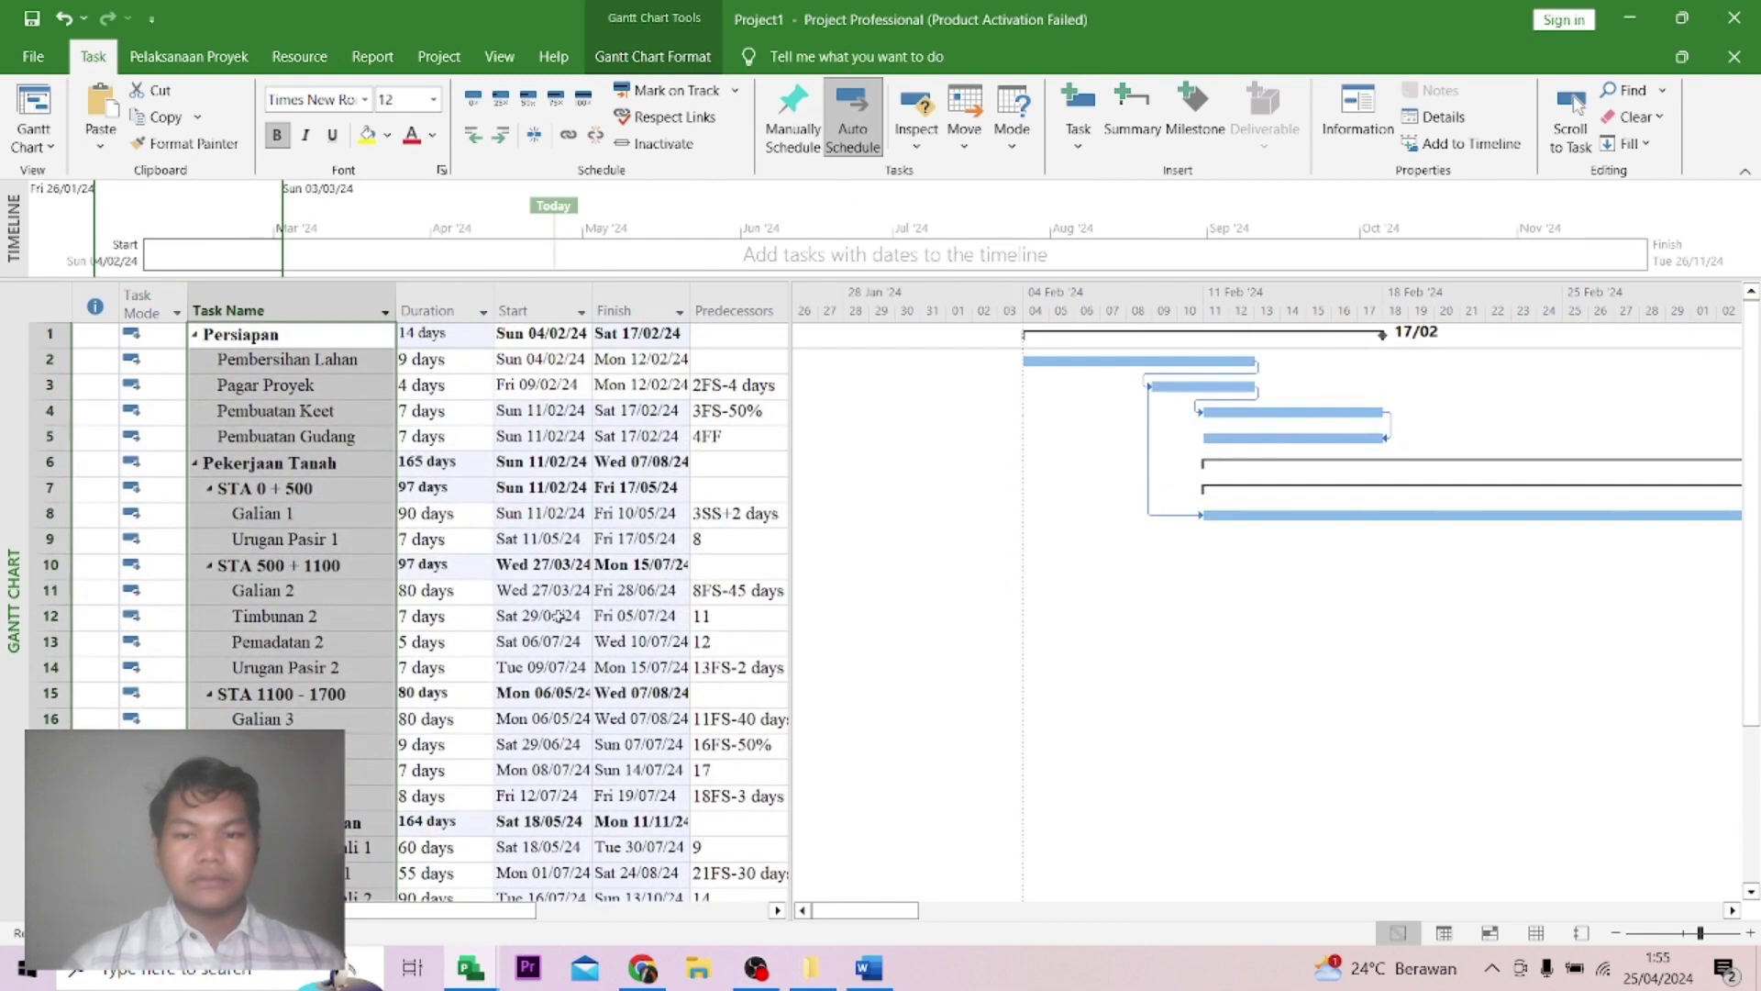
Review the calculated values in the Start, Finish and Duration columns of the task table.
click(626, 413)
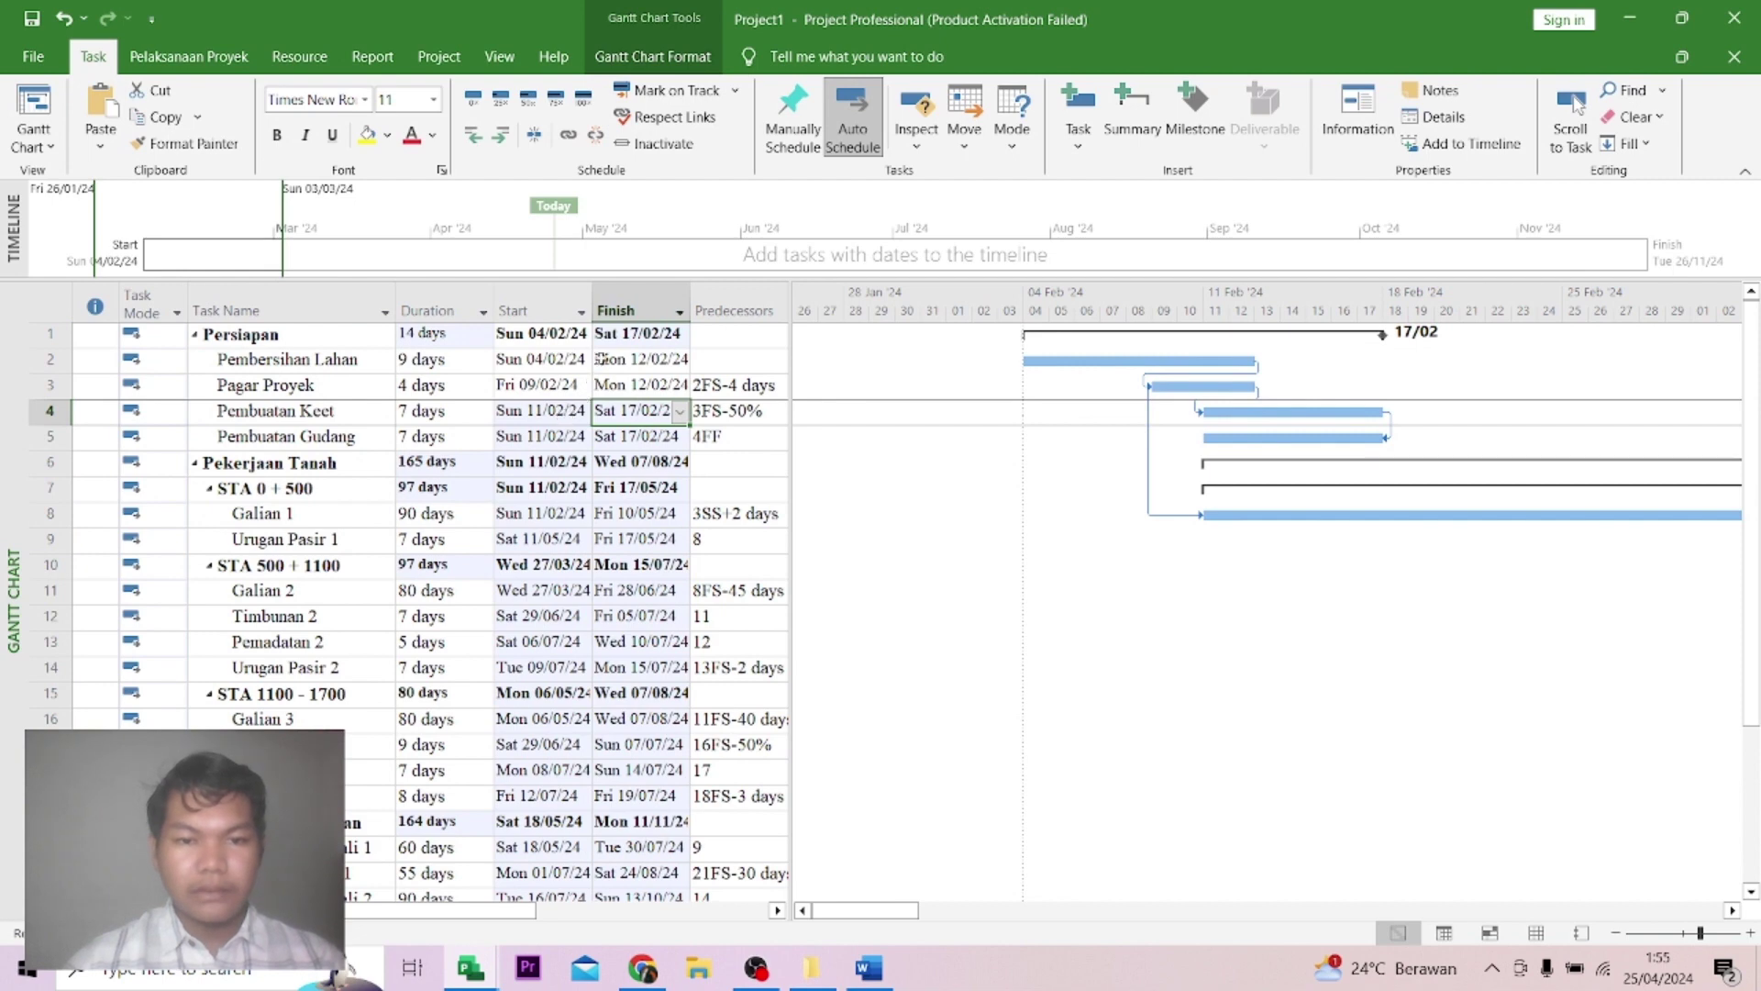
click(576, 336)
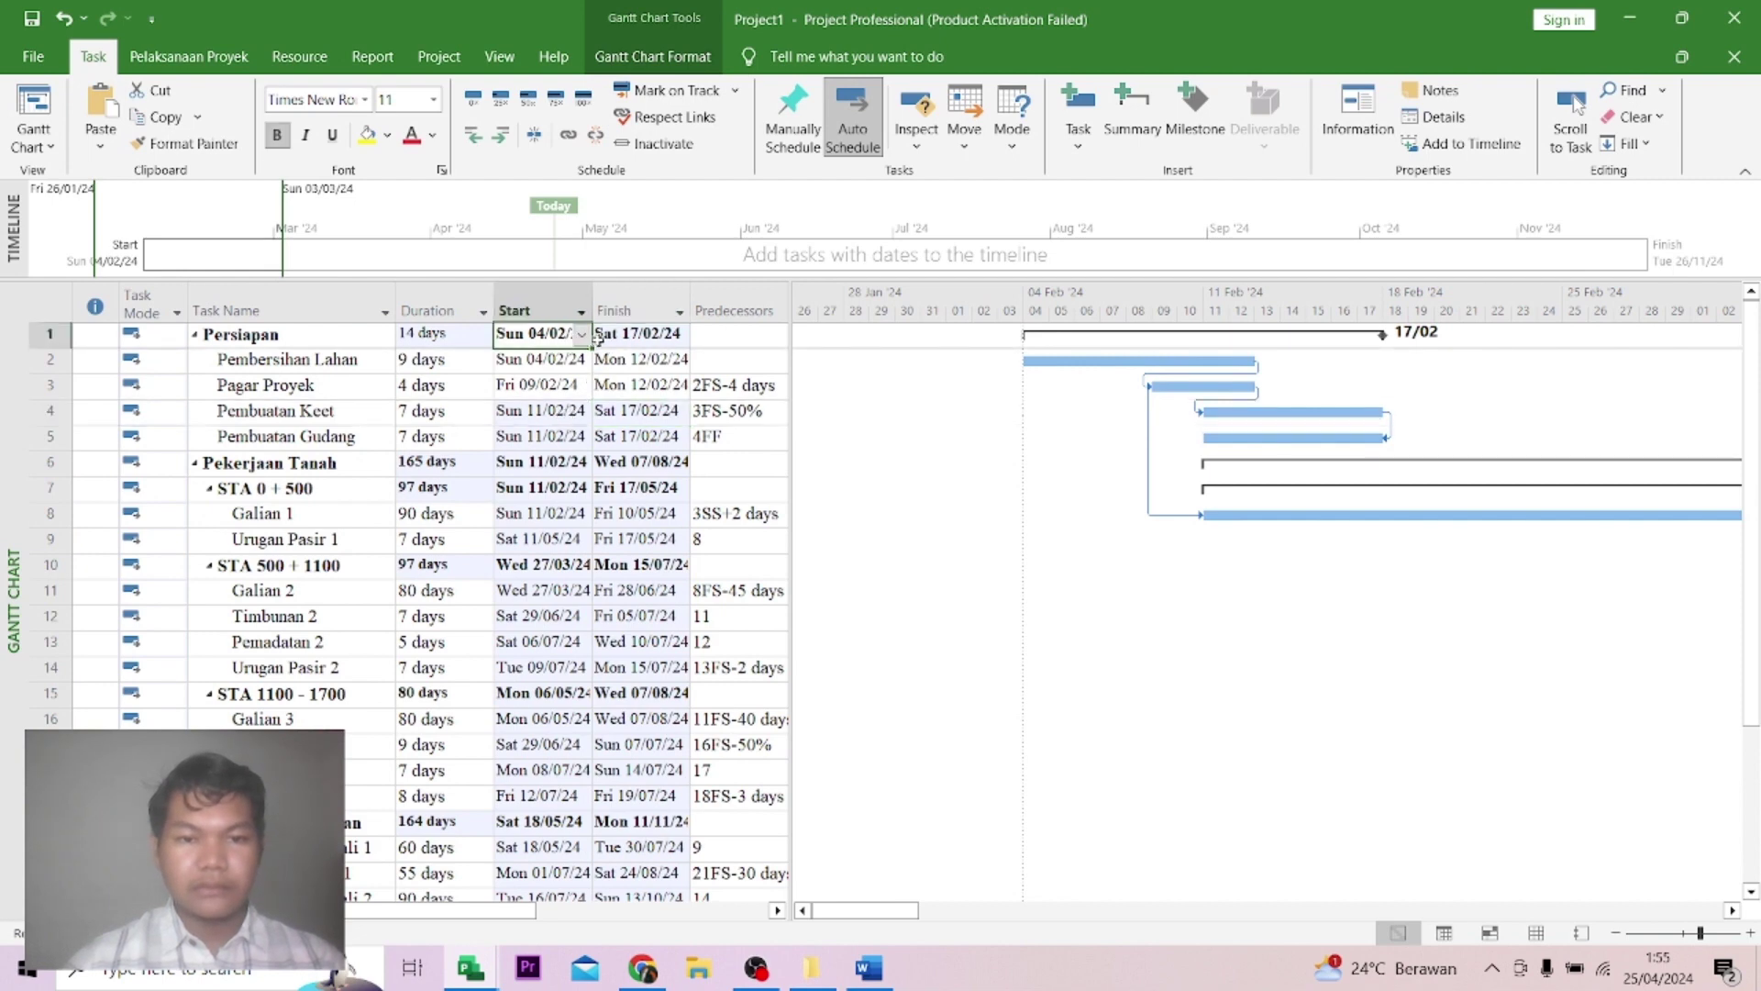
click(604, 336)
click(518, 310)
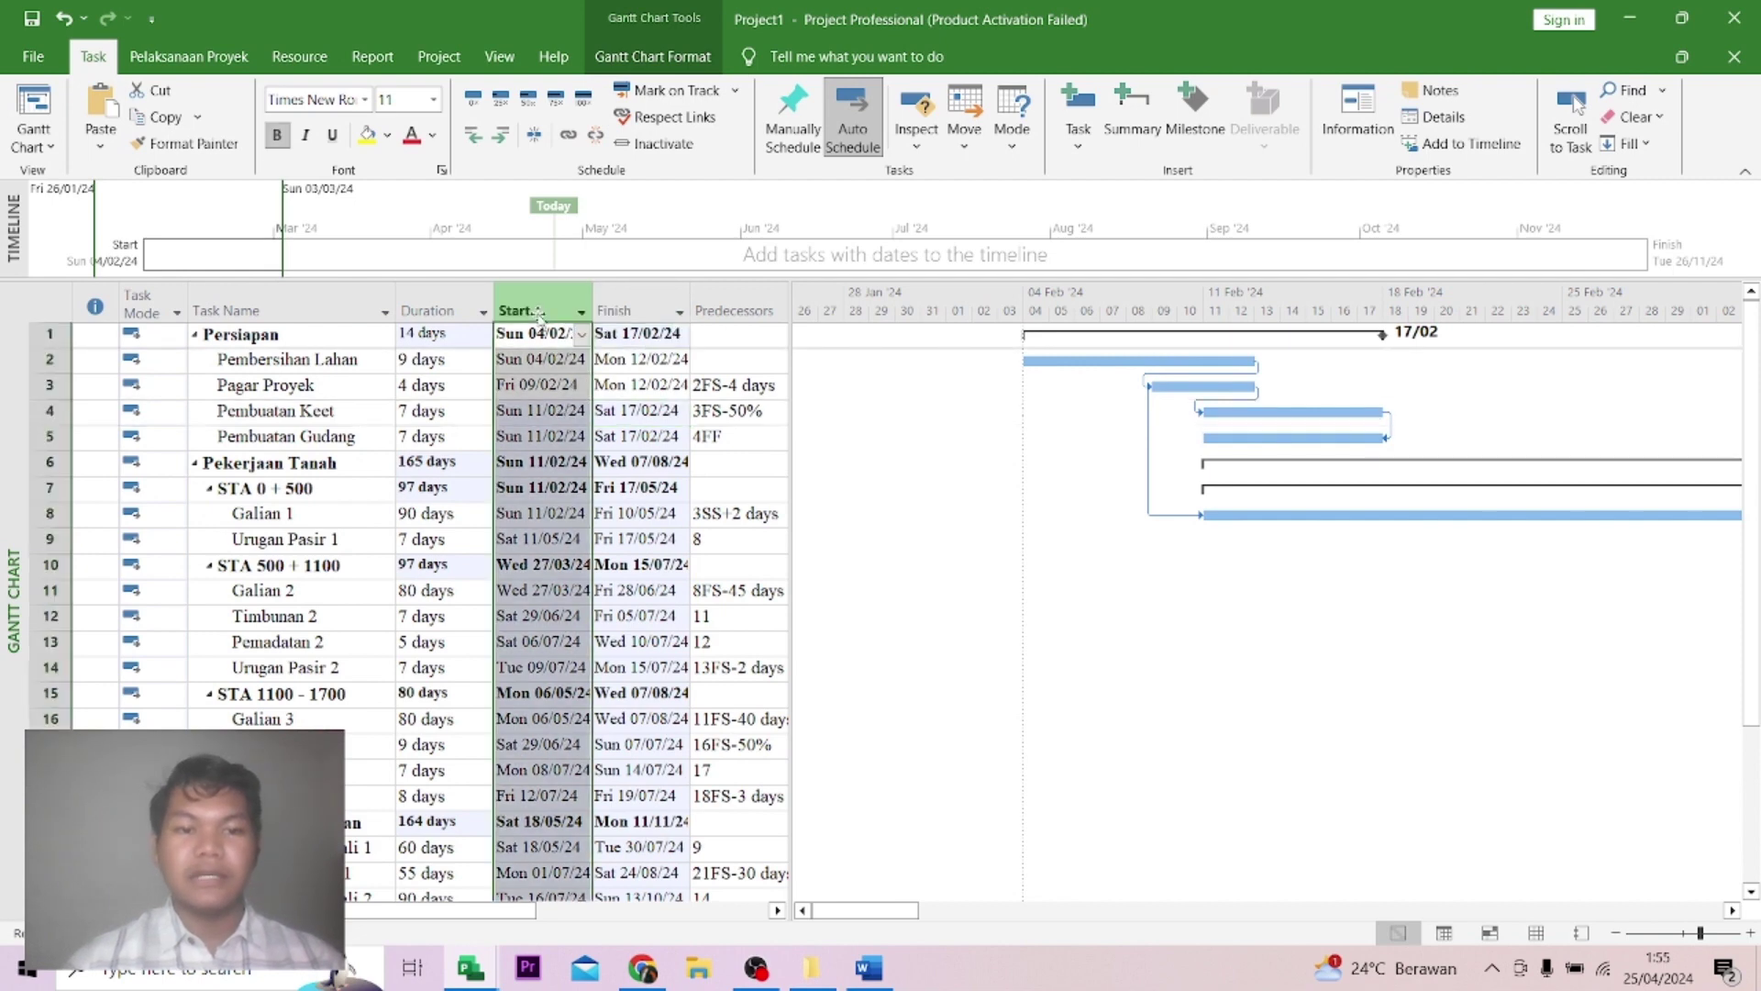
shift+click(632, 310)
click(631, 311)
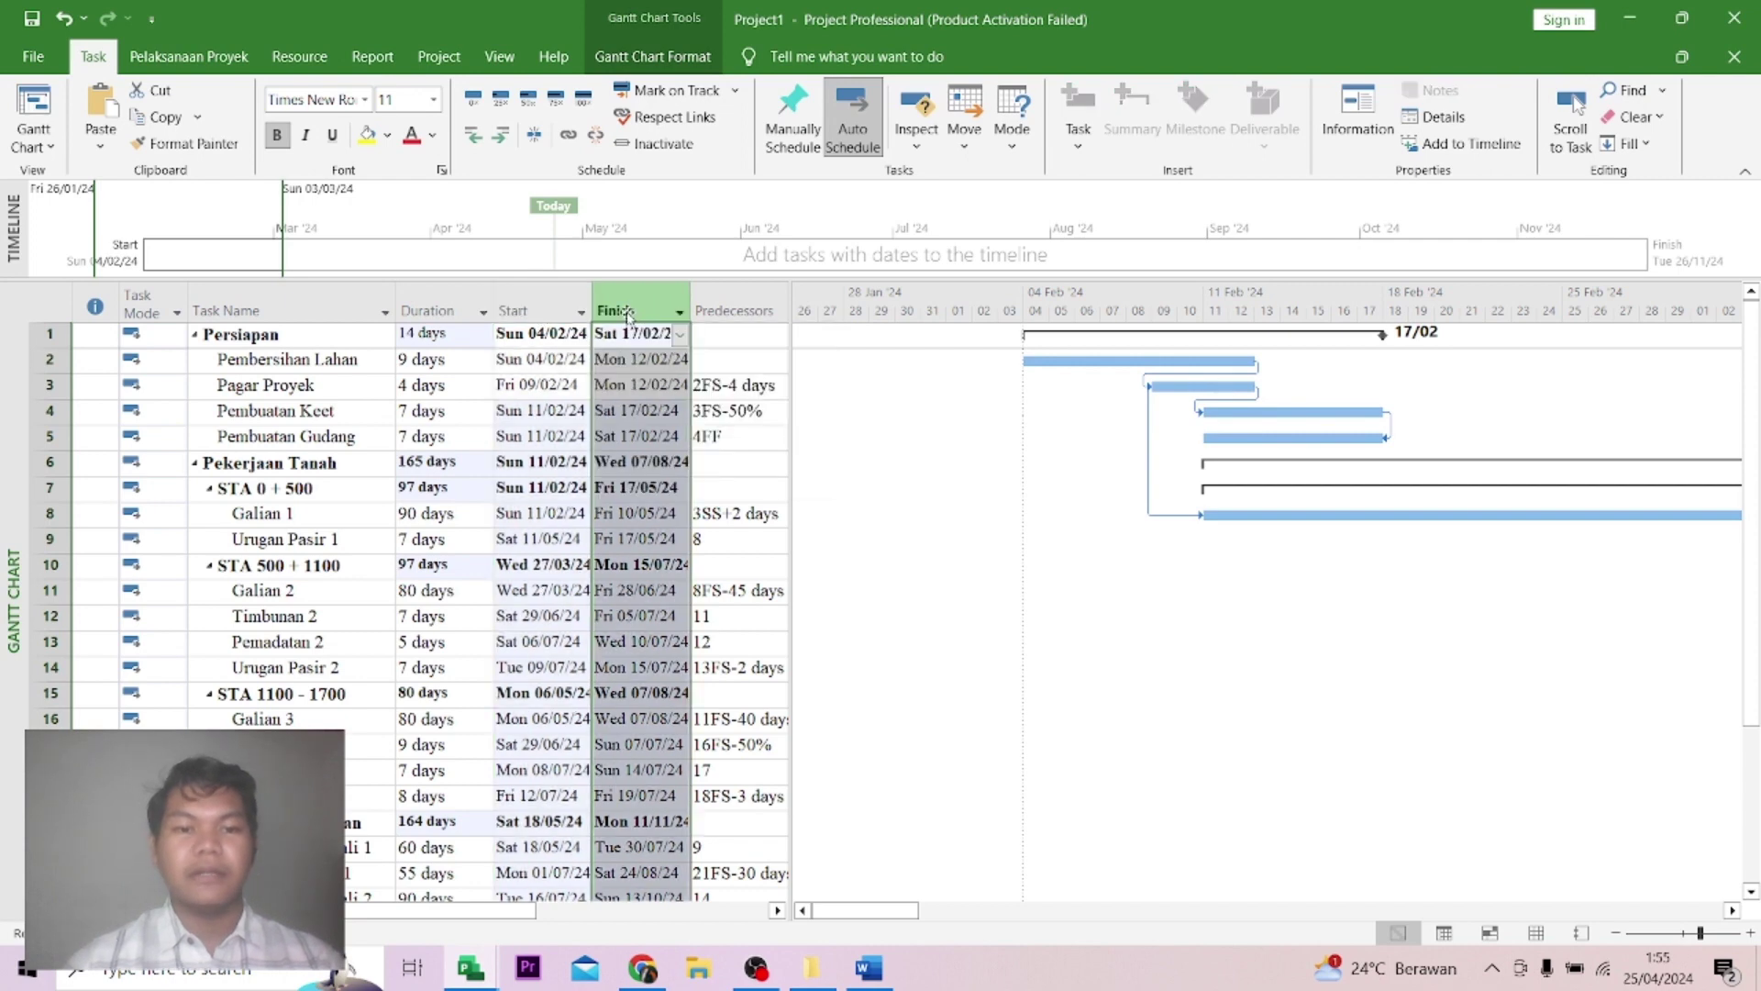
click(448, 312)
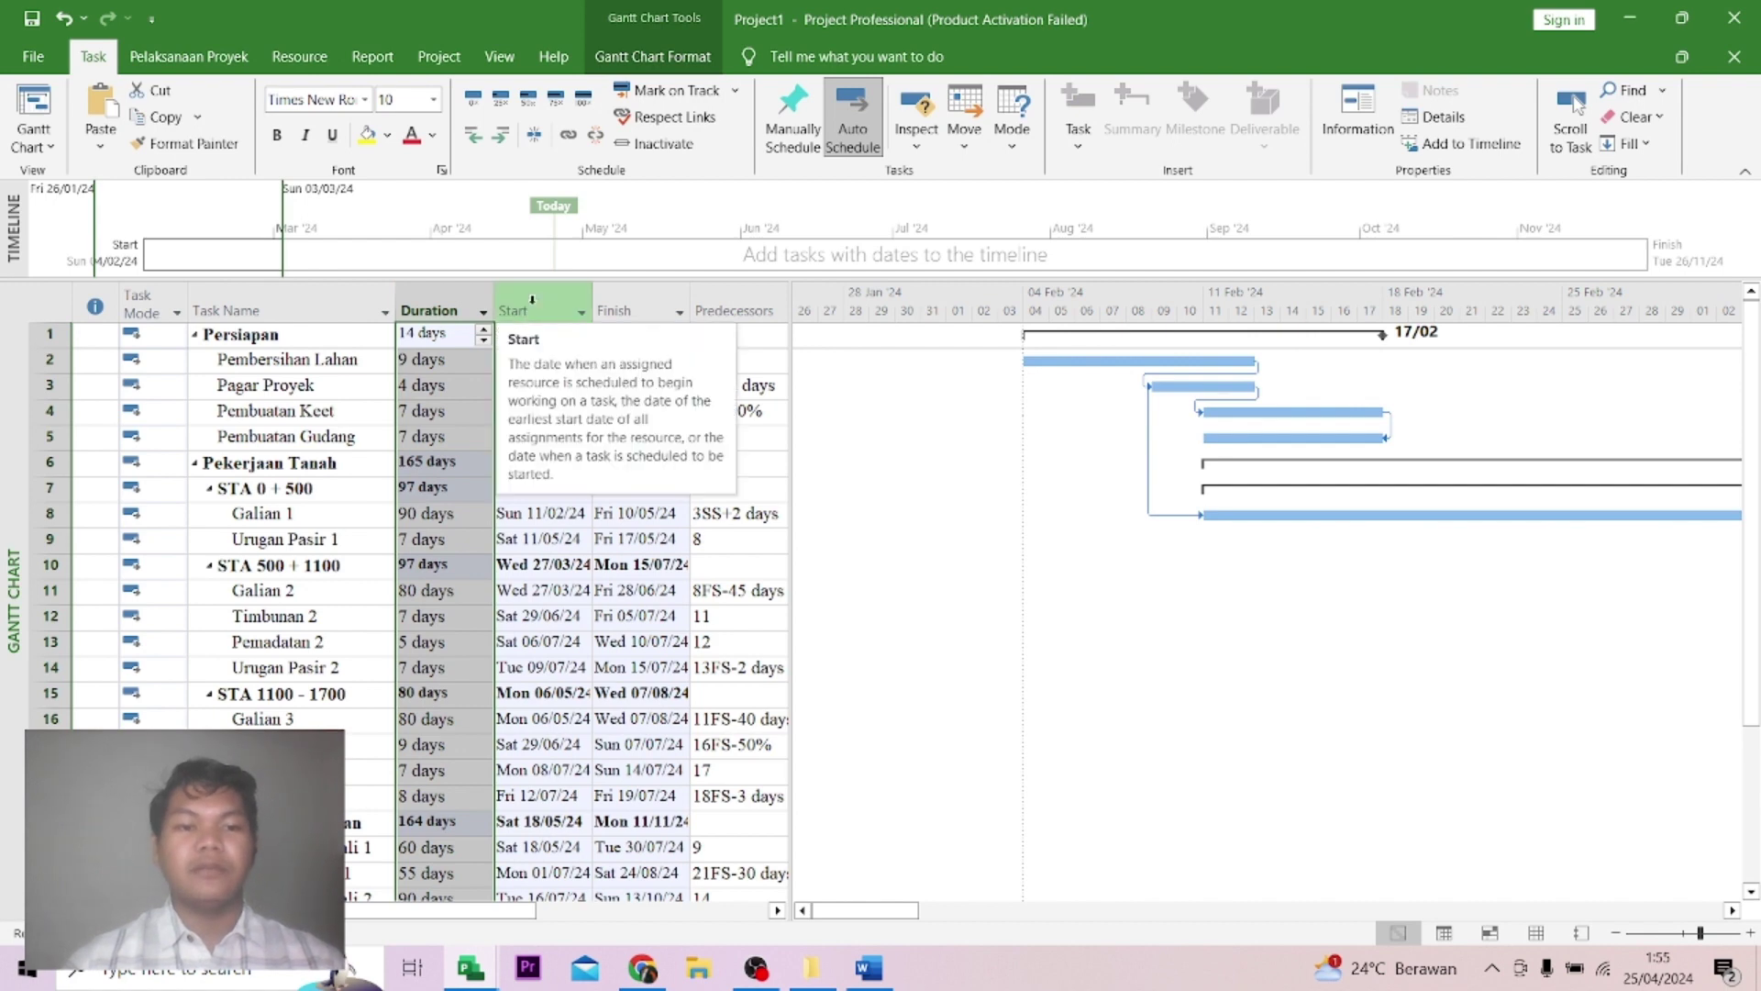
click(532, 302)
click(623, 310)
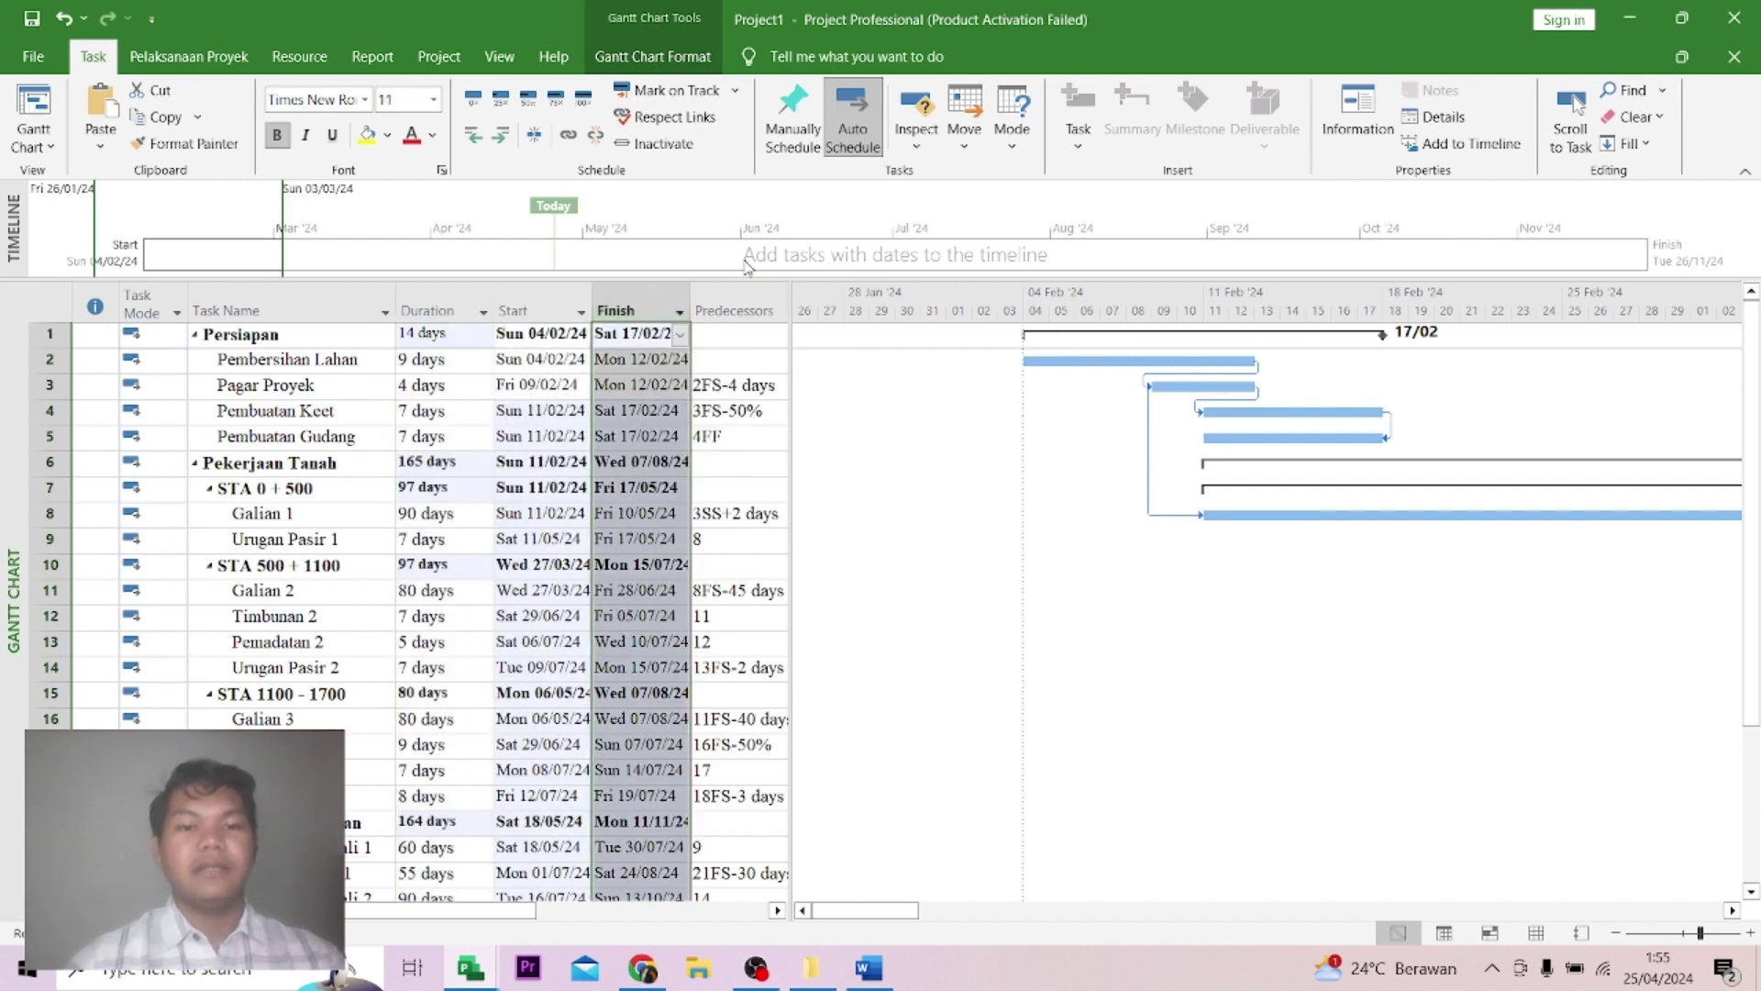
click(746, 386)
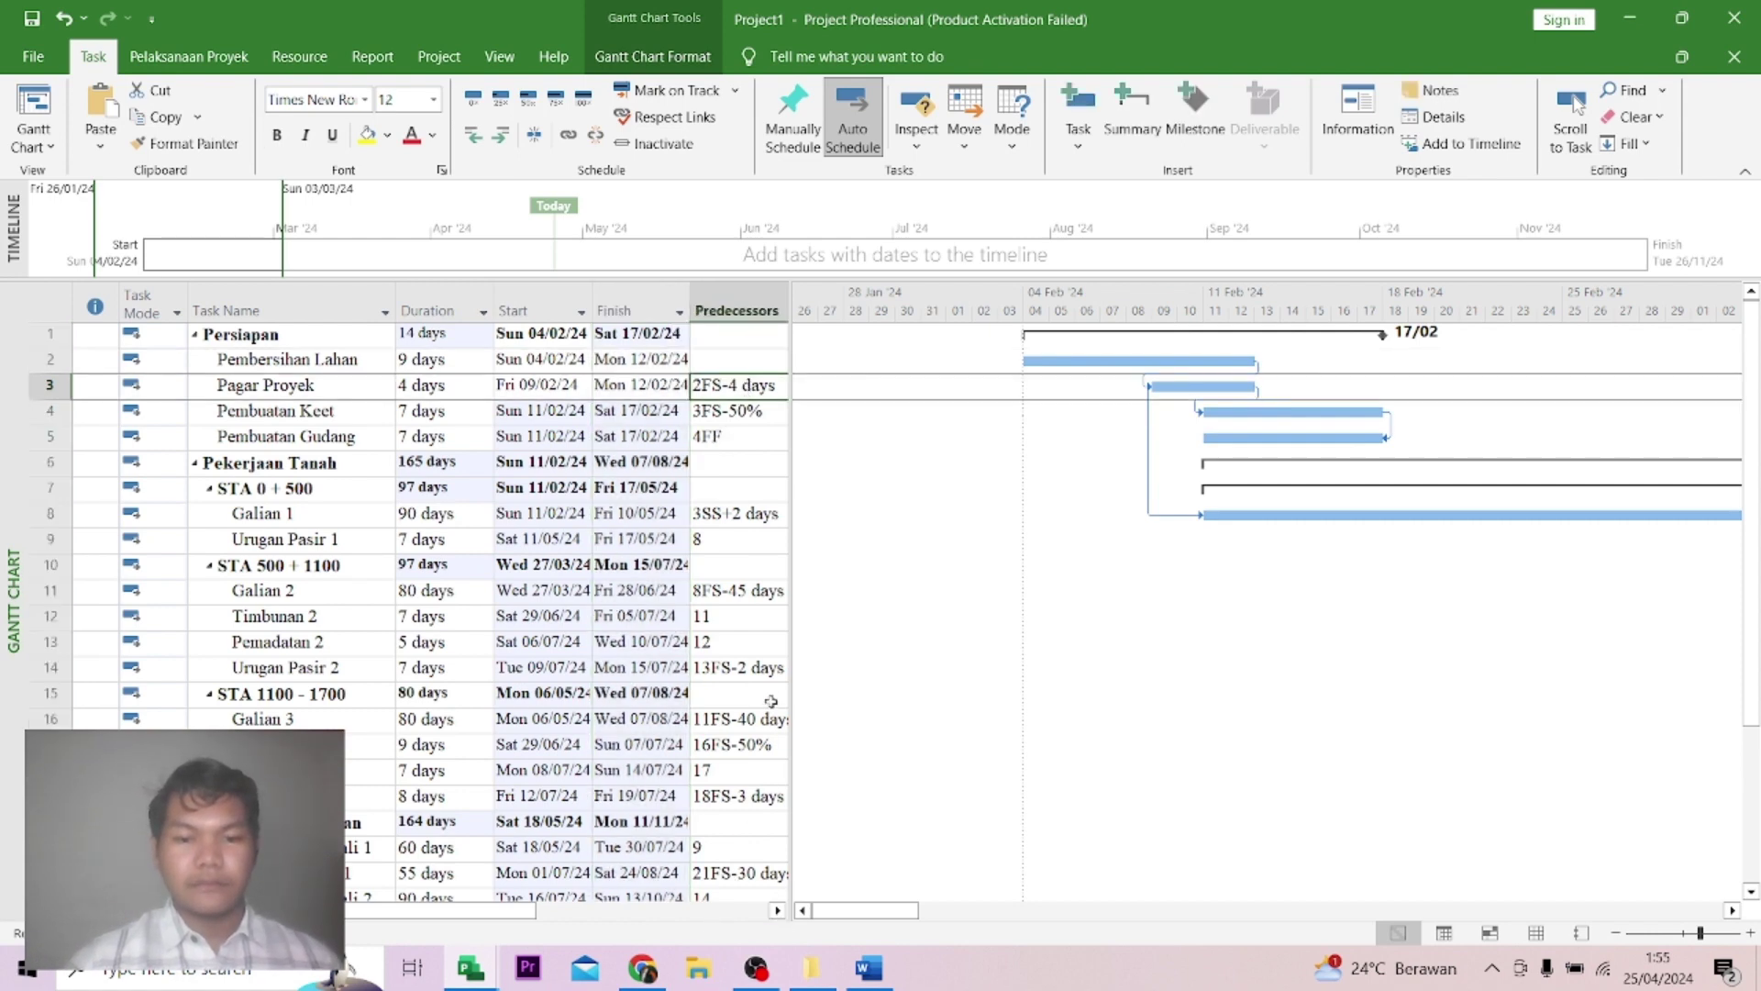
Widen the task table beside the Gantt chart to show the full Predecessors and Resource Names columns.
drag(794, 669, 998, 669)
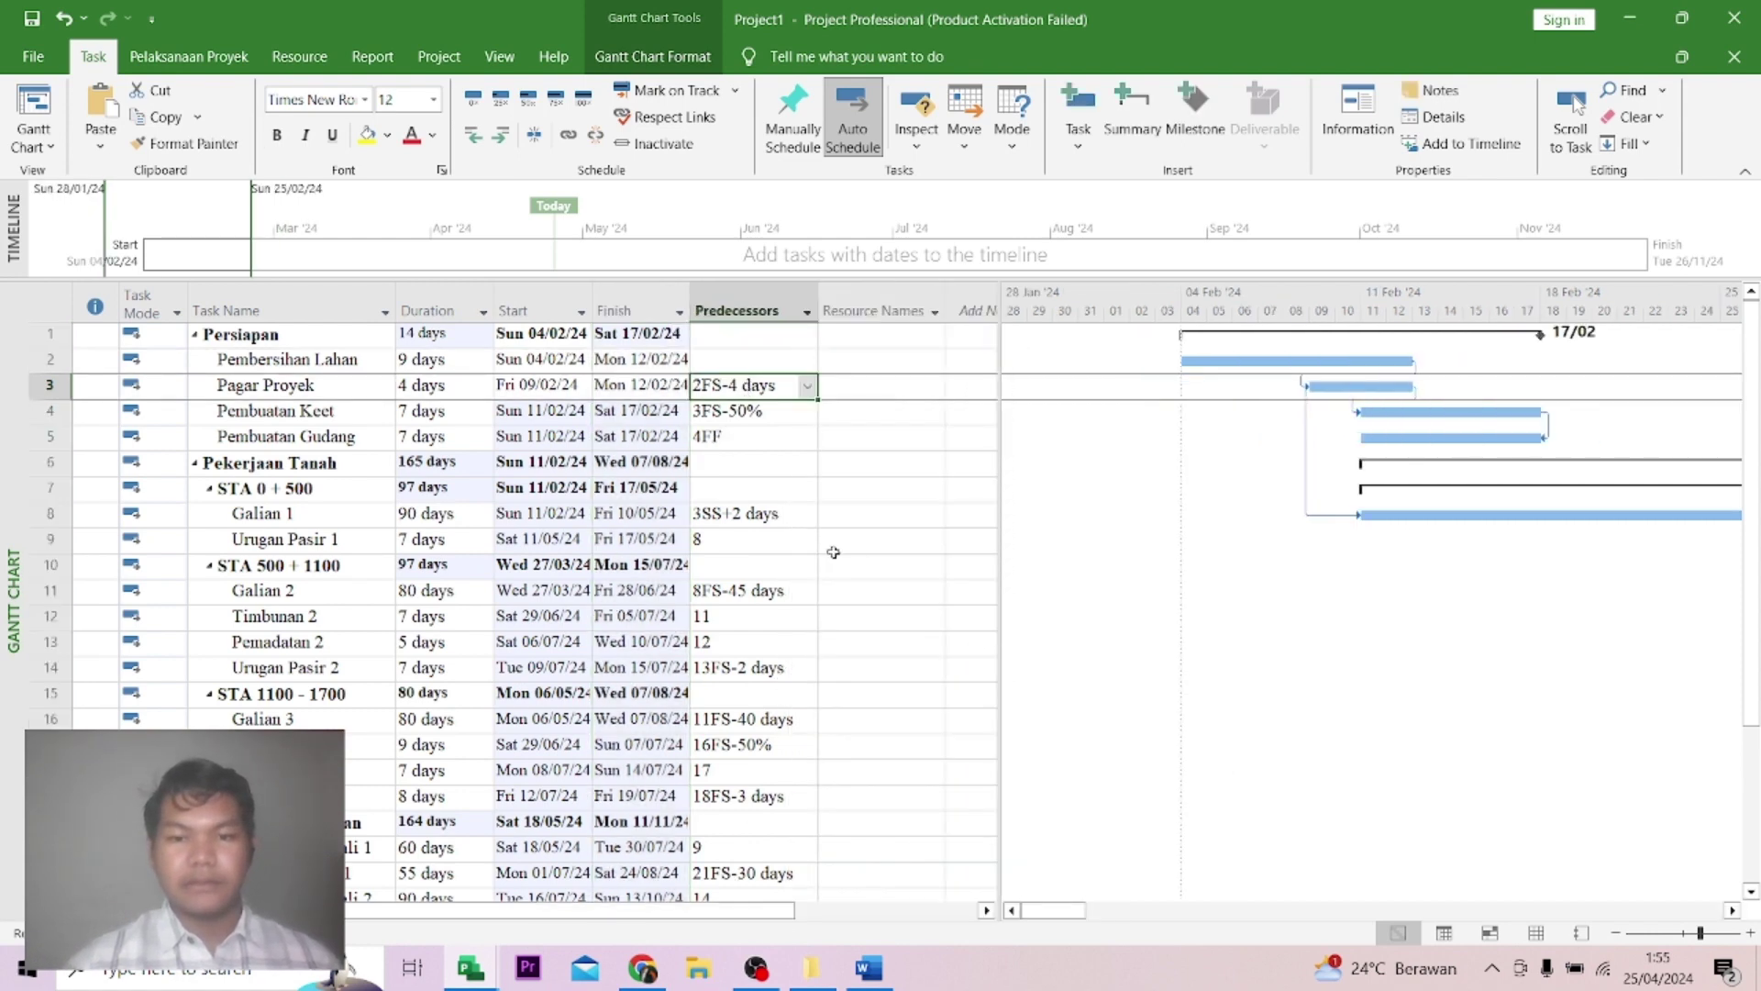
click(805, 543)
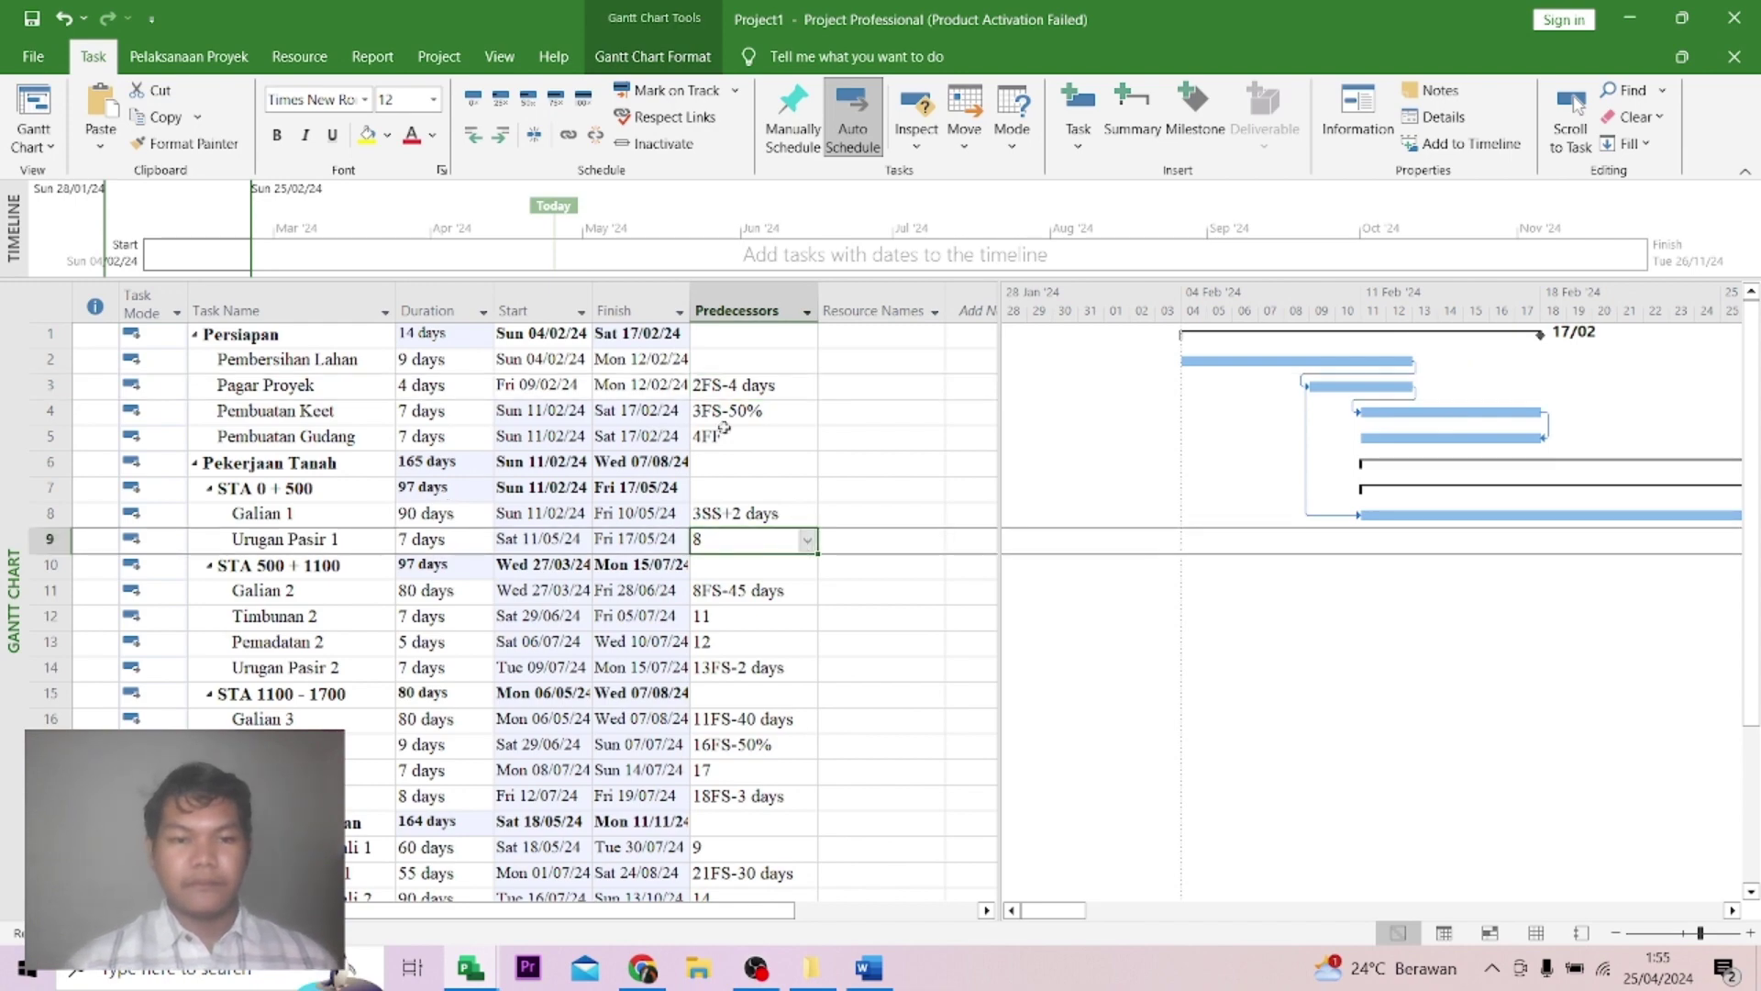
scroll(730, 438, down, 3)
scroll(701, 642, down, 1)
scroll(688, 691, up, 4)
click(821, 516)
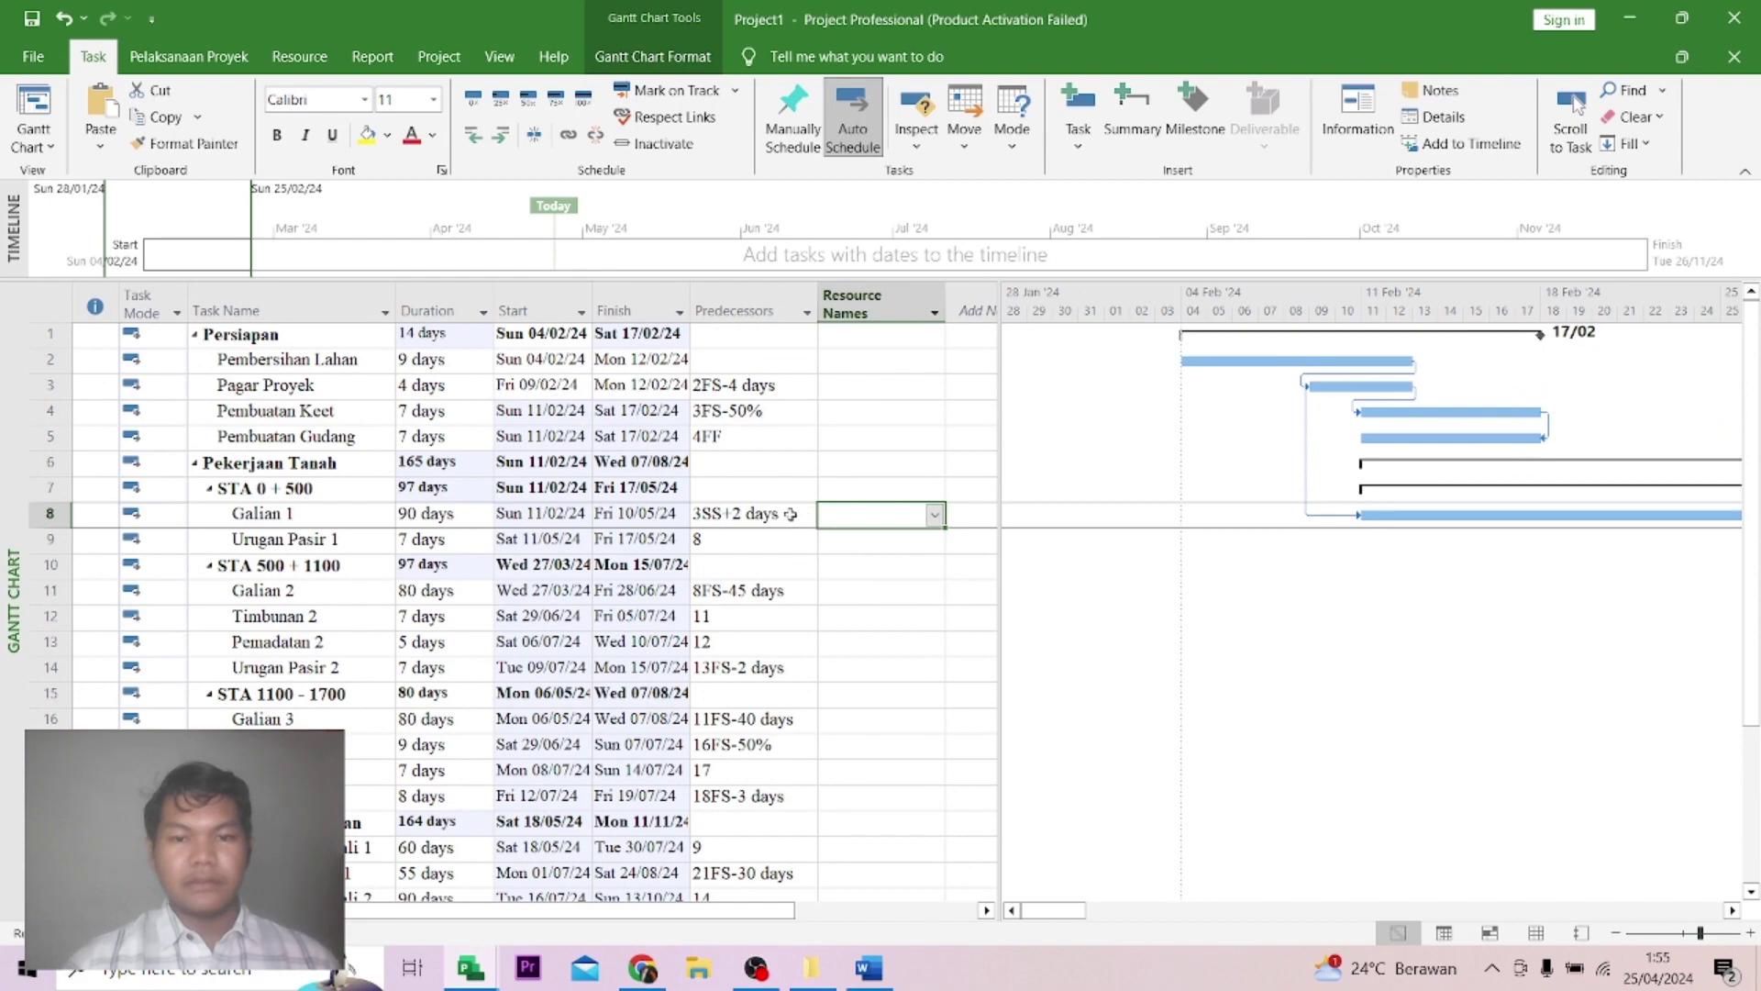
Check the Resource Names column of the scheduling table in the Word assignment and return to Project1 in Microsoft Project.
click(867, 968)
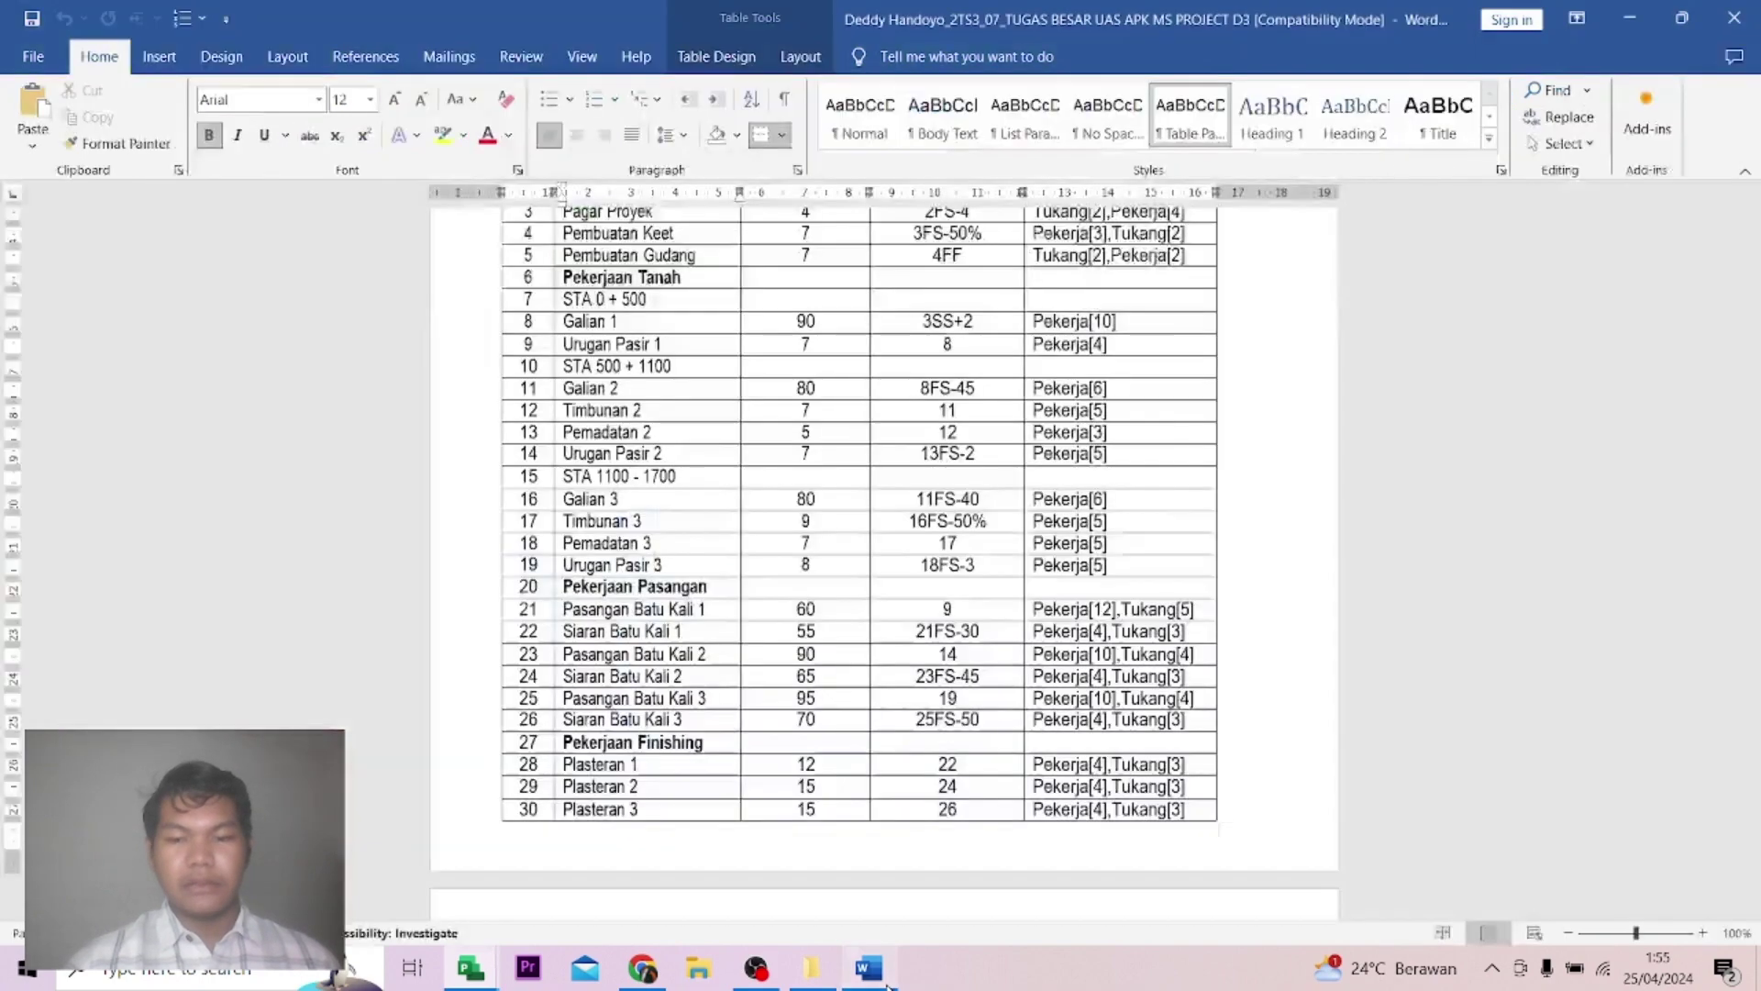
scroll(859, 564, up, 5)
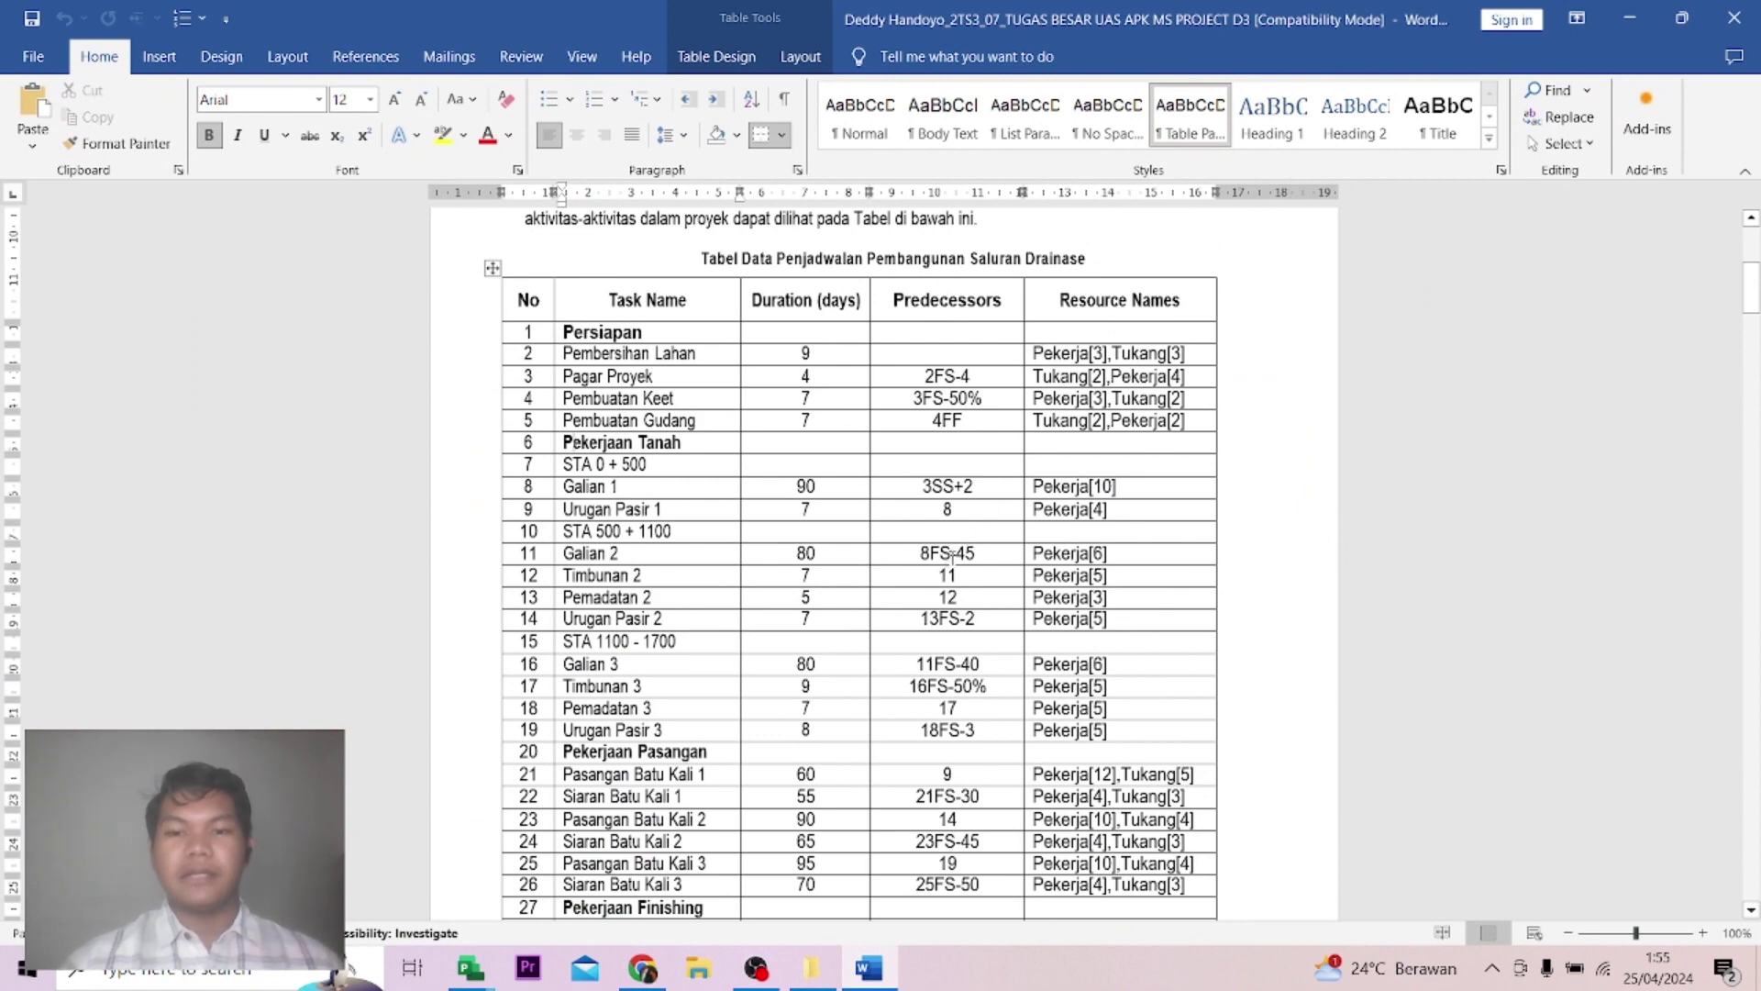
mouse_move(470, 968)
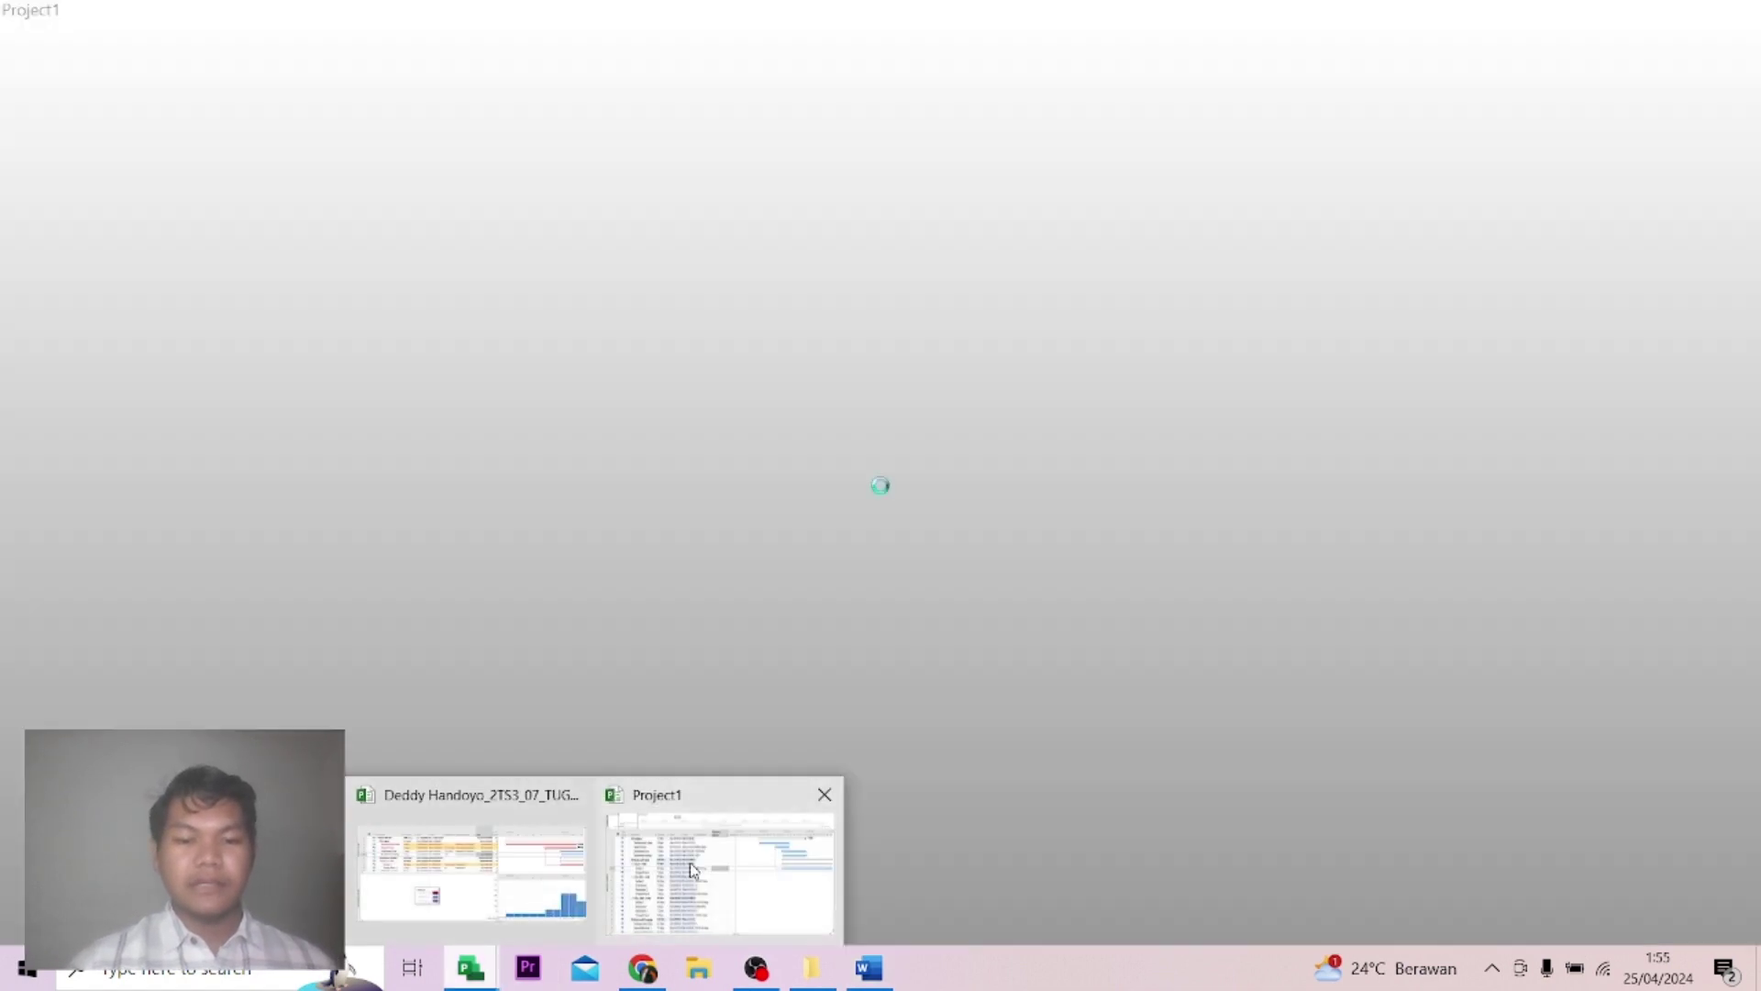
click(690, 862)
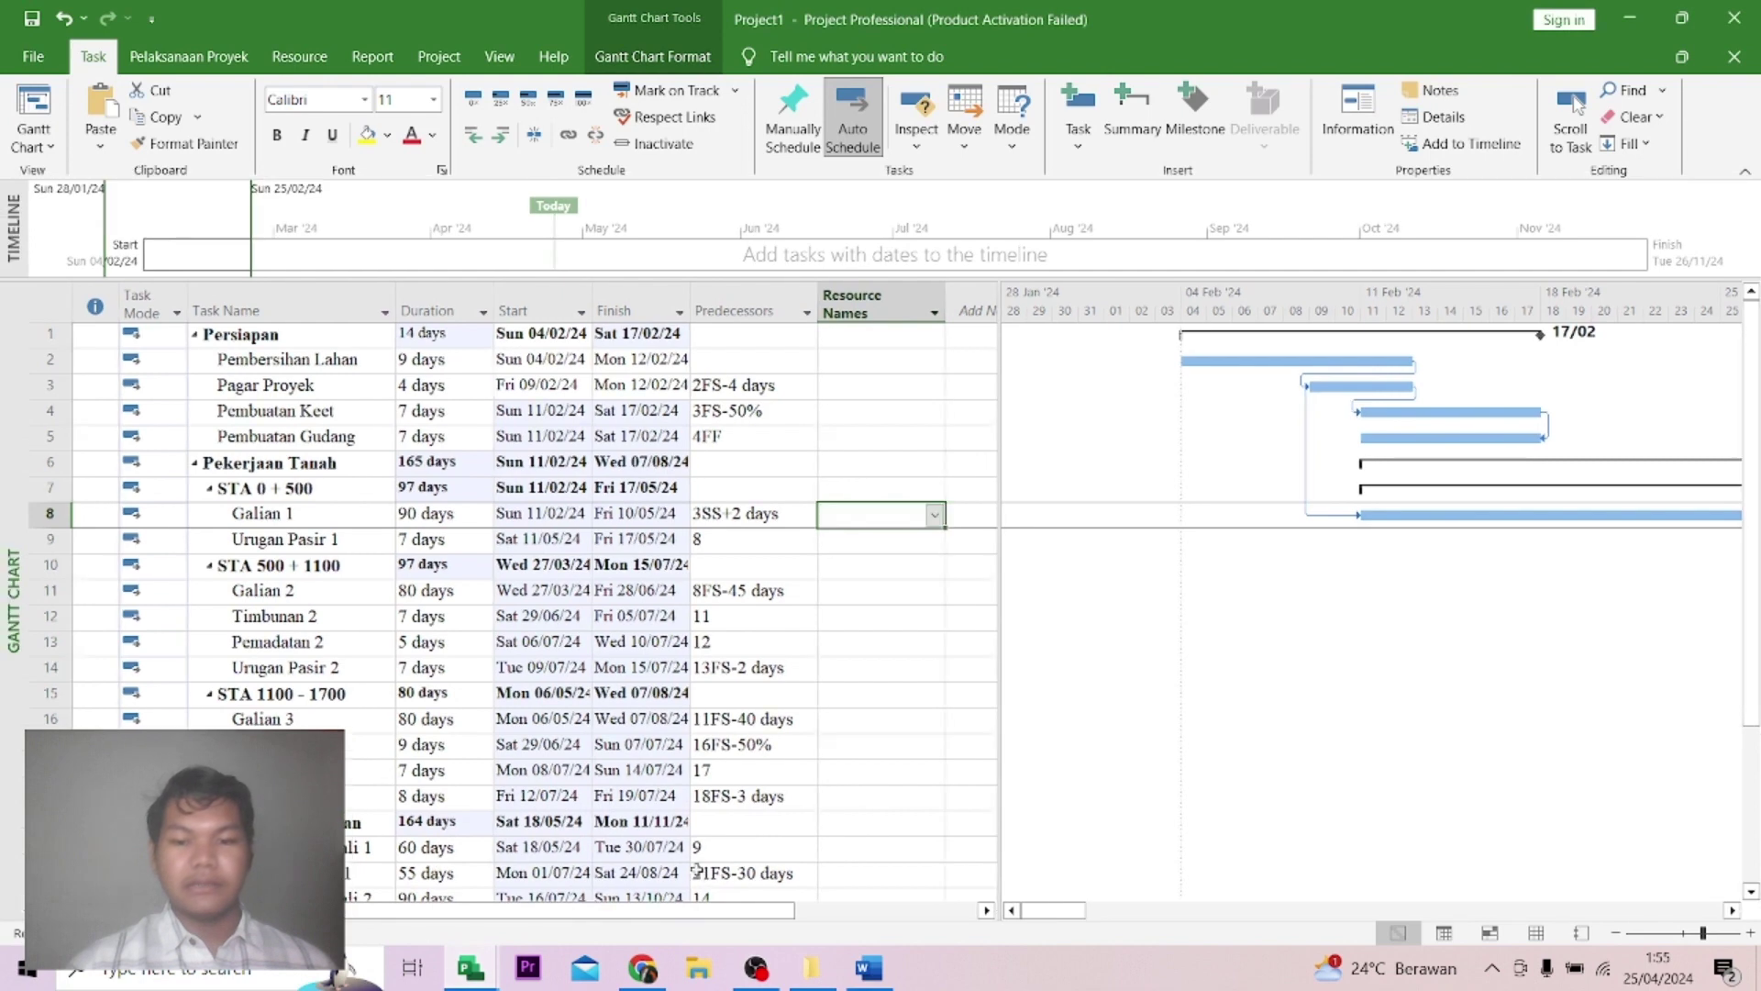
Add the resources pekerja and tukang to the Resource Sheet.
click(1537, 934)
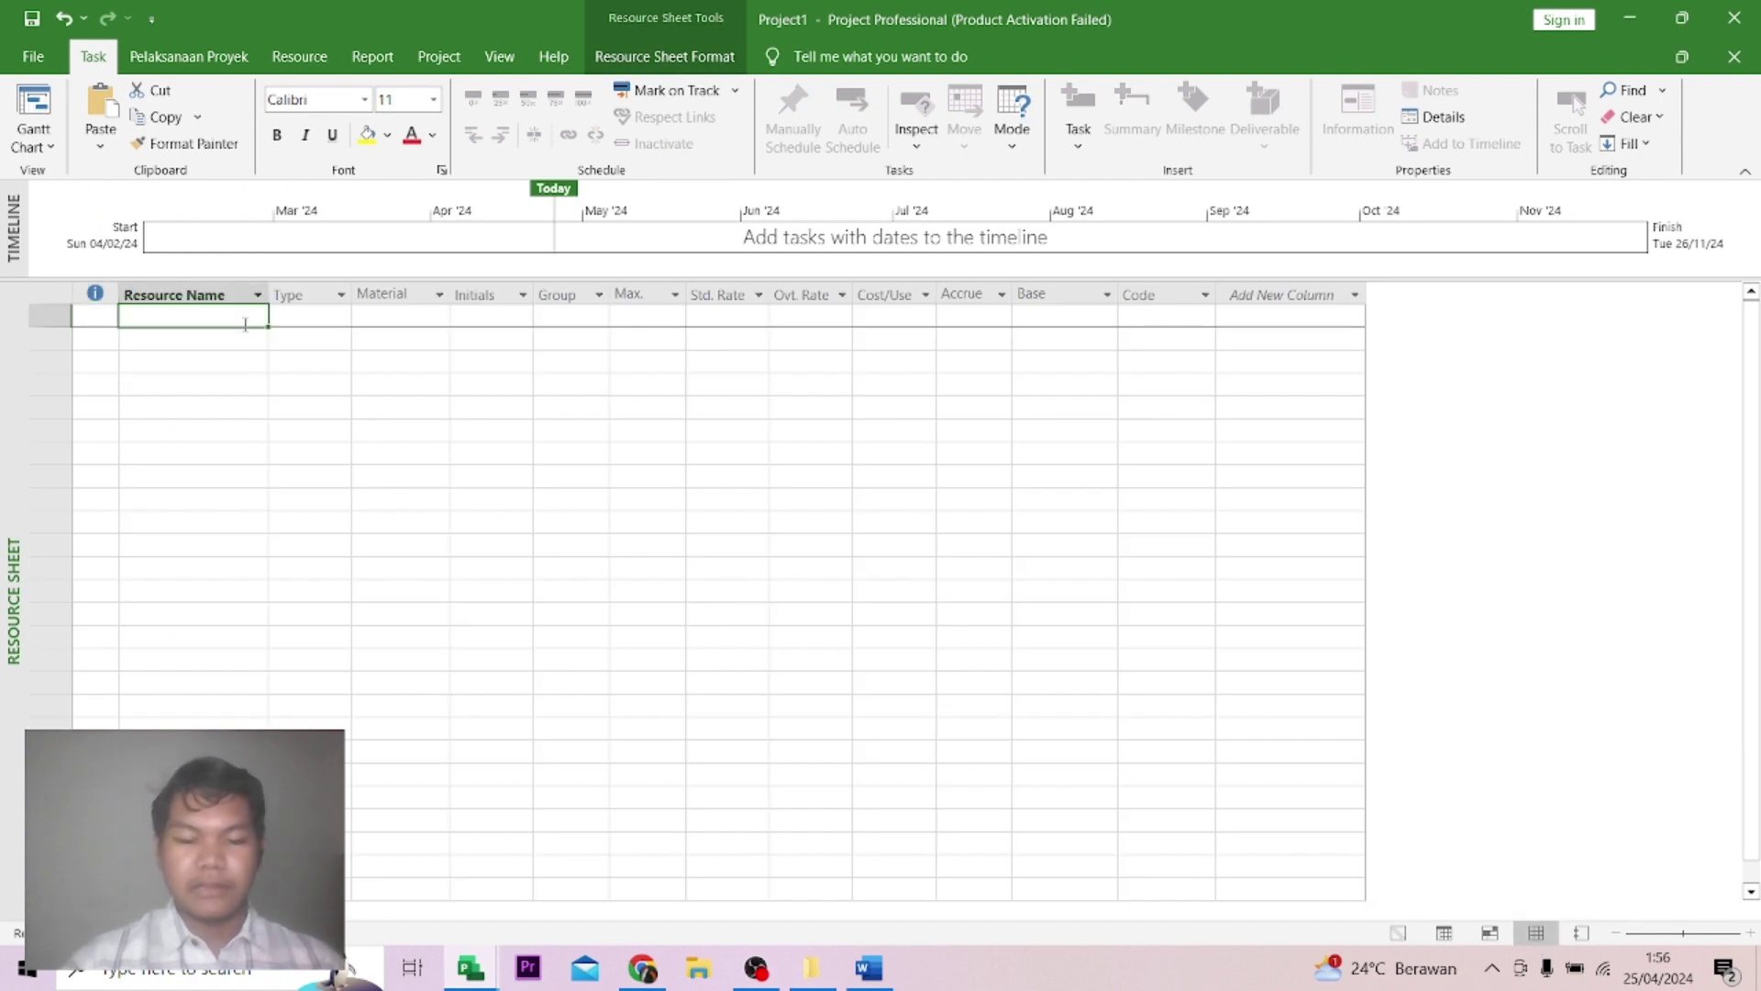
text(pekerja)
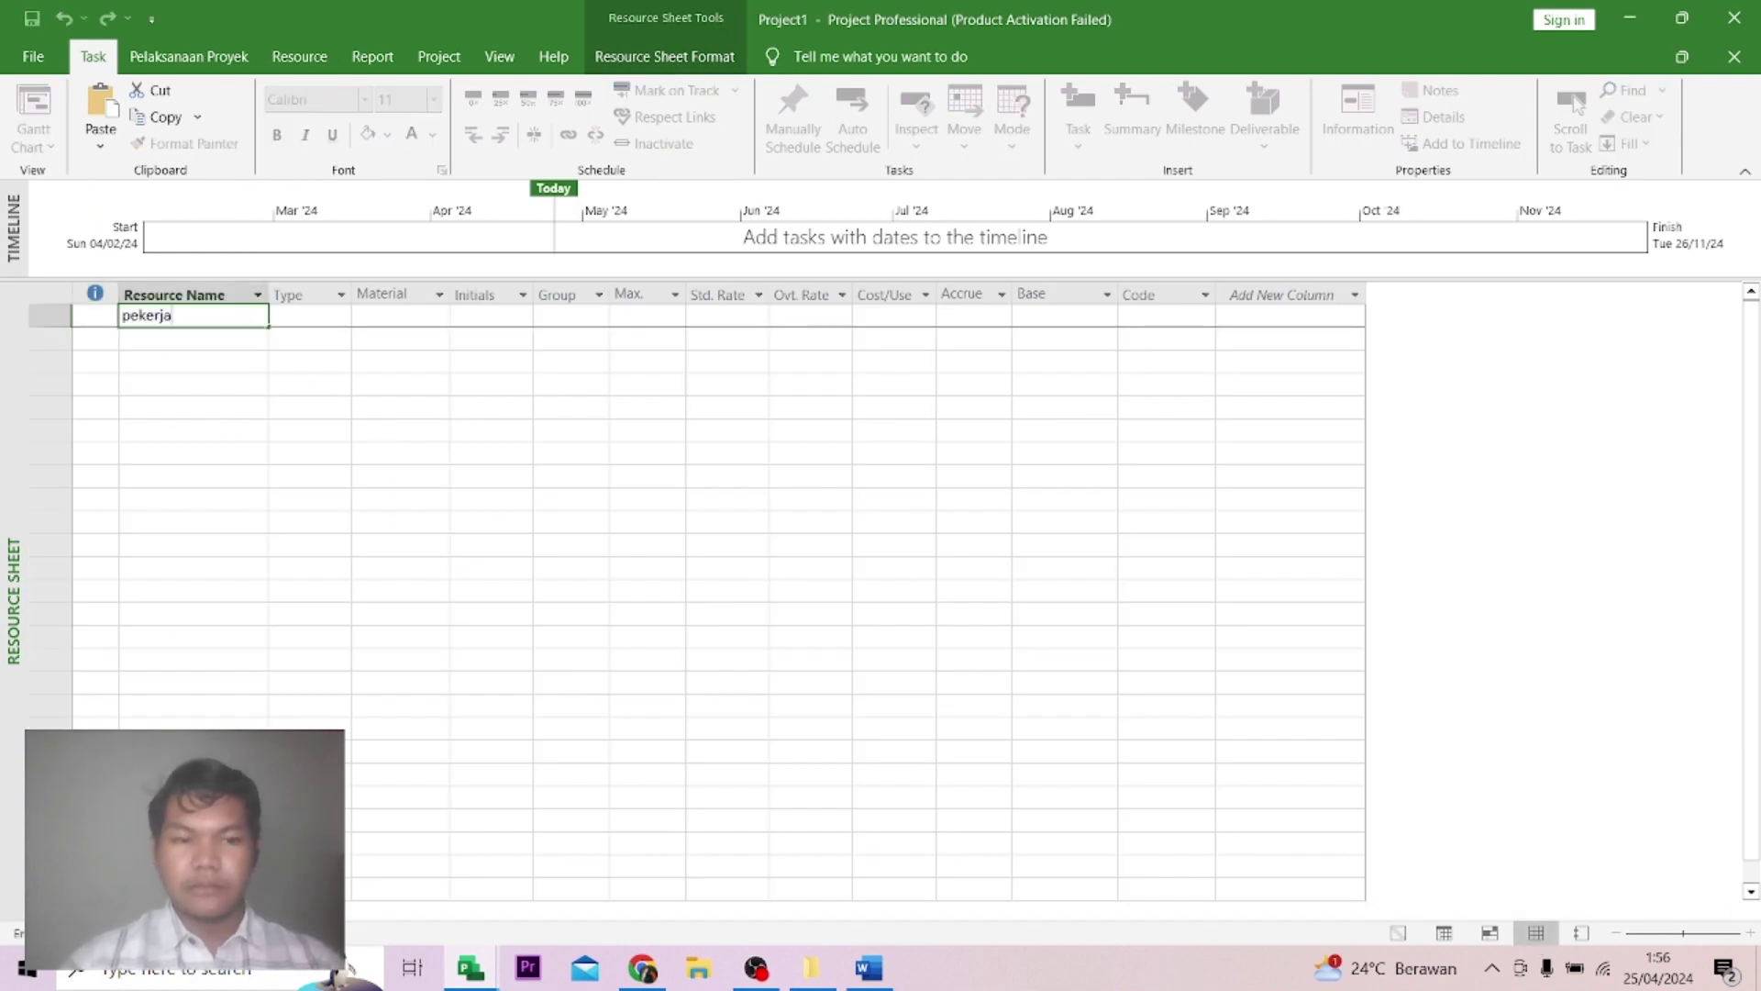
key(Return)
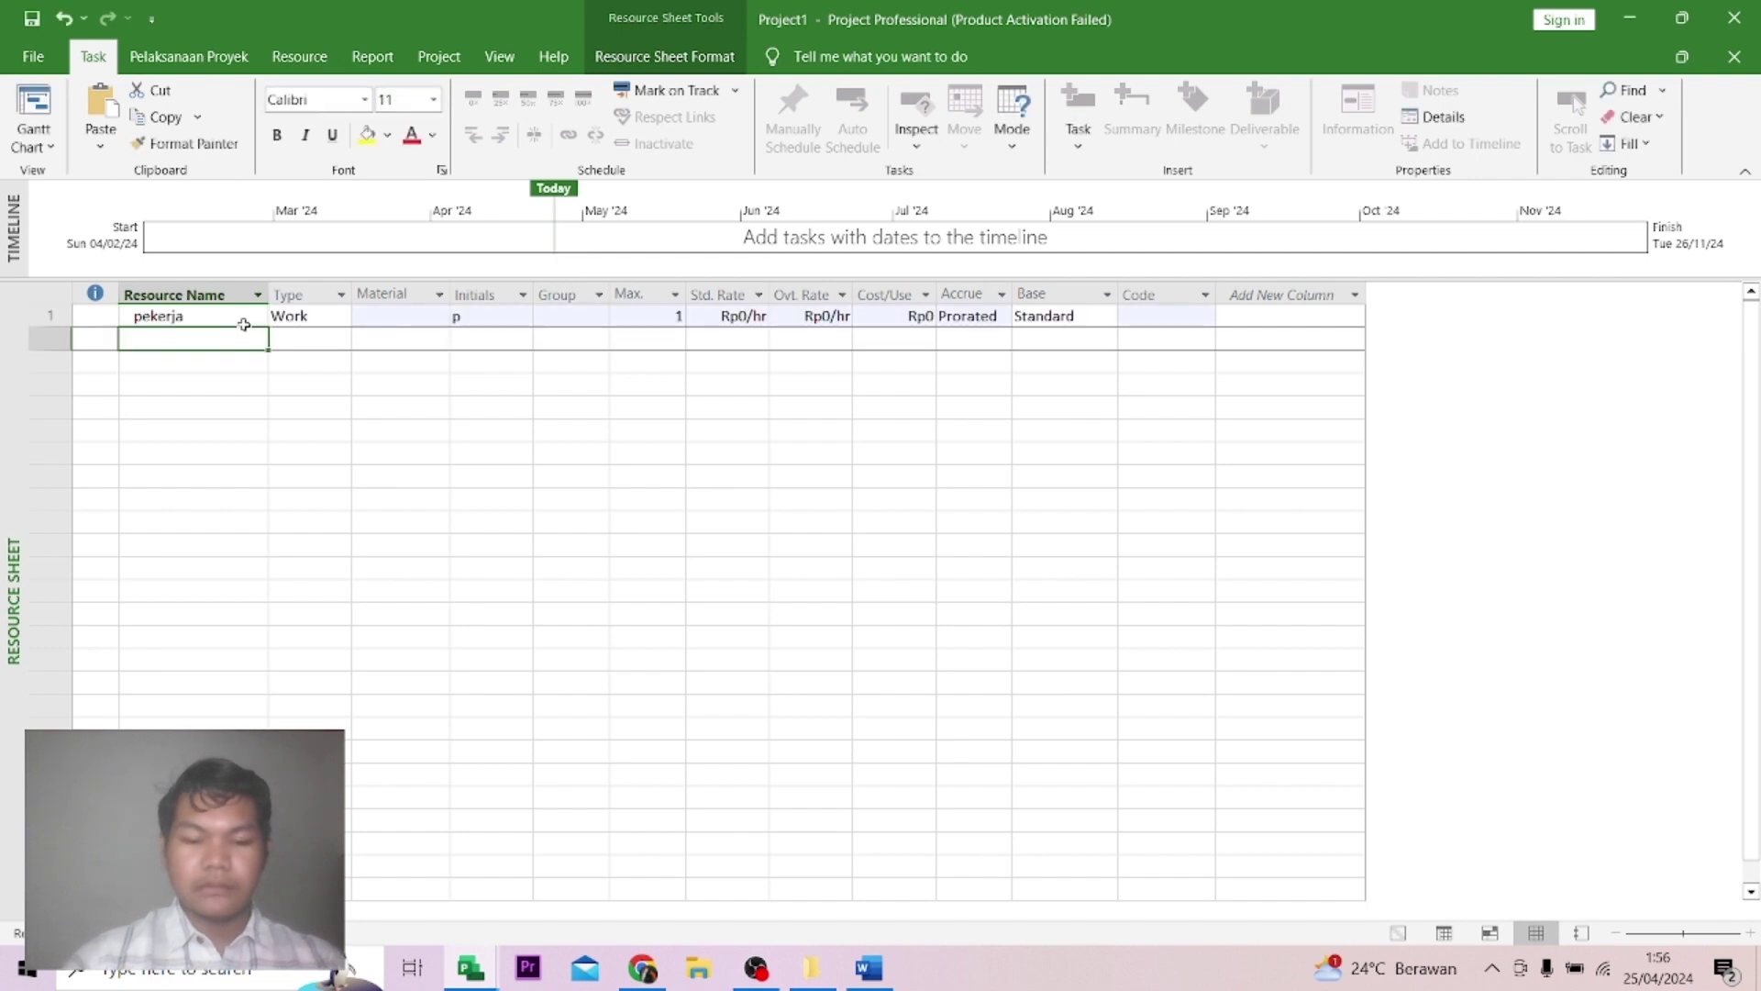
text(tukang)
key(Return)
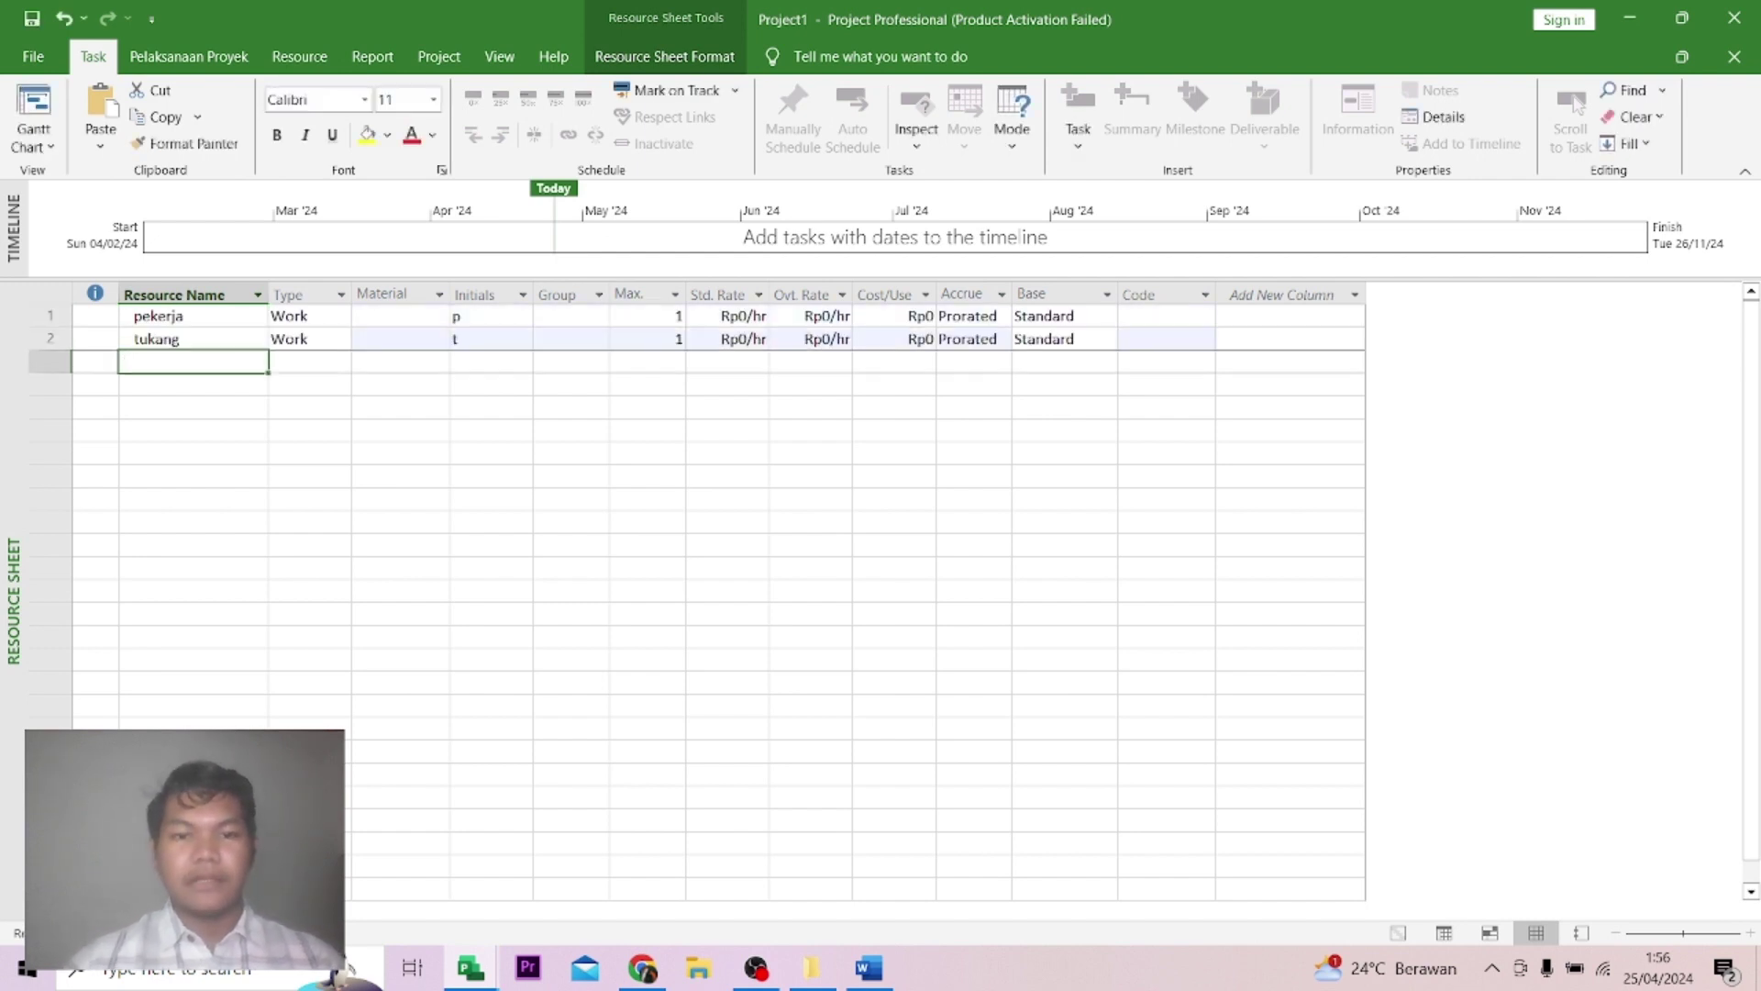
Check the project's currency symbol, placement, decimal digits and currency in the display options, leaving them unedited.
click(35, 57)
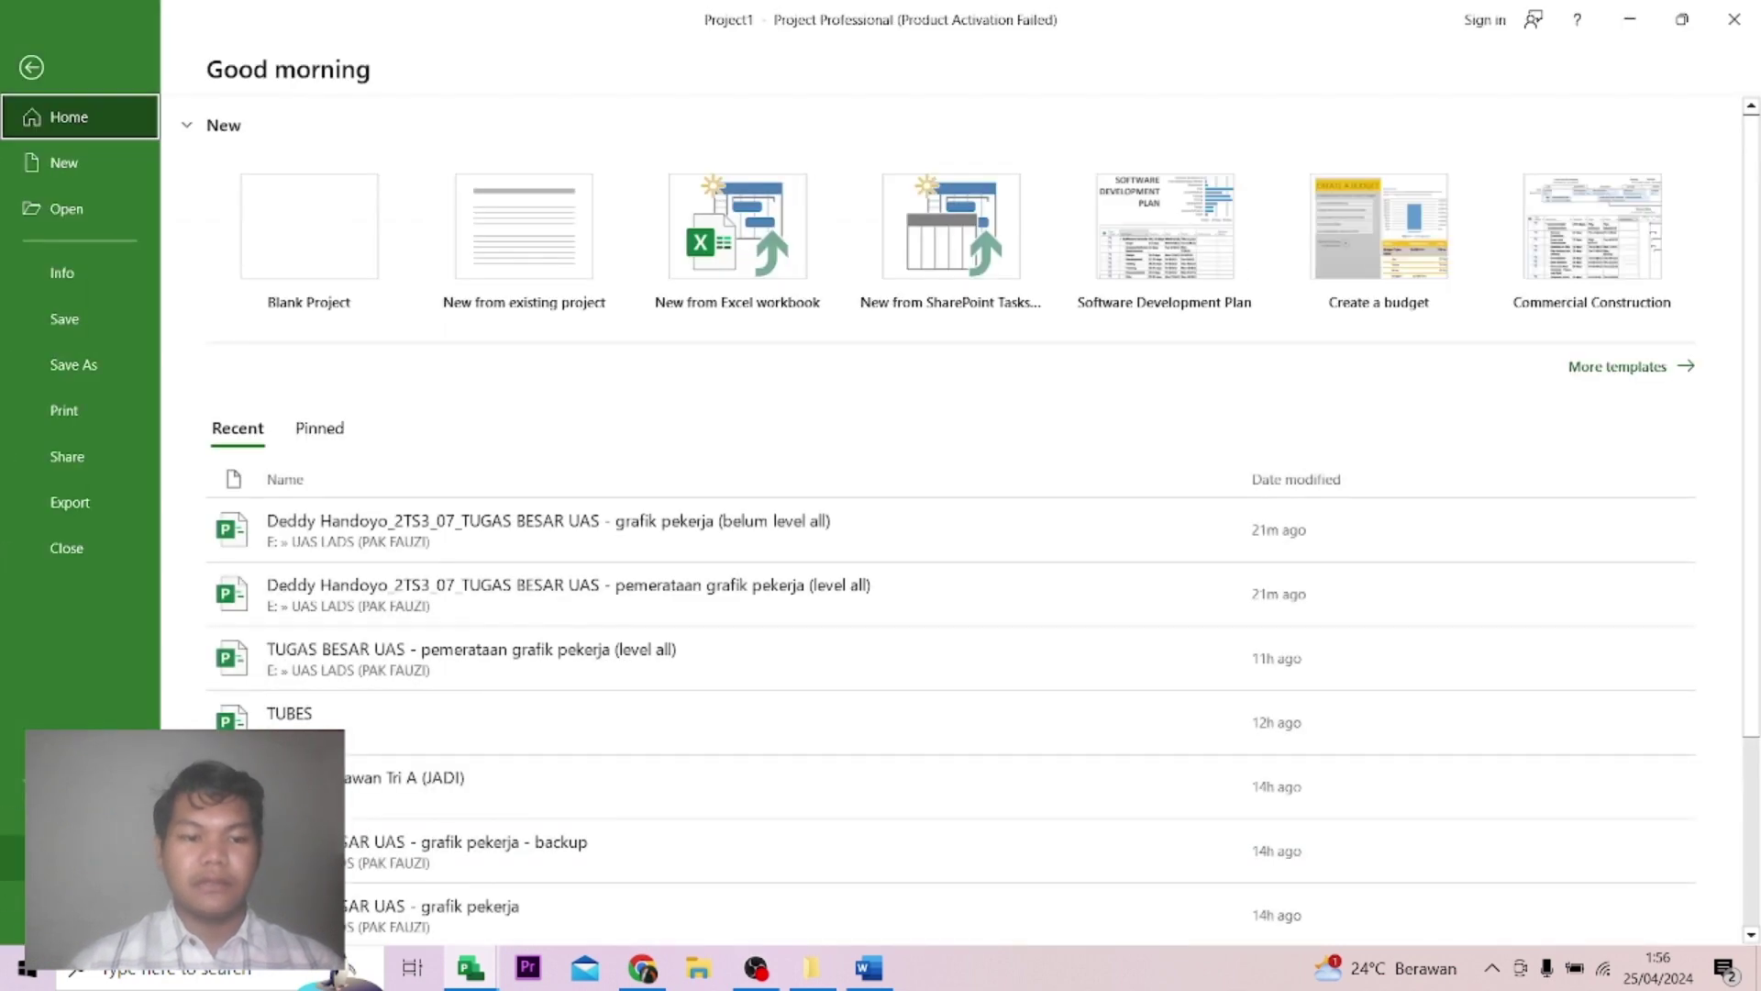
key(Escape)
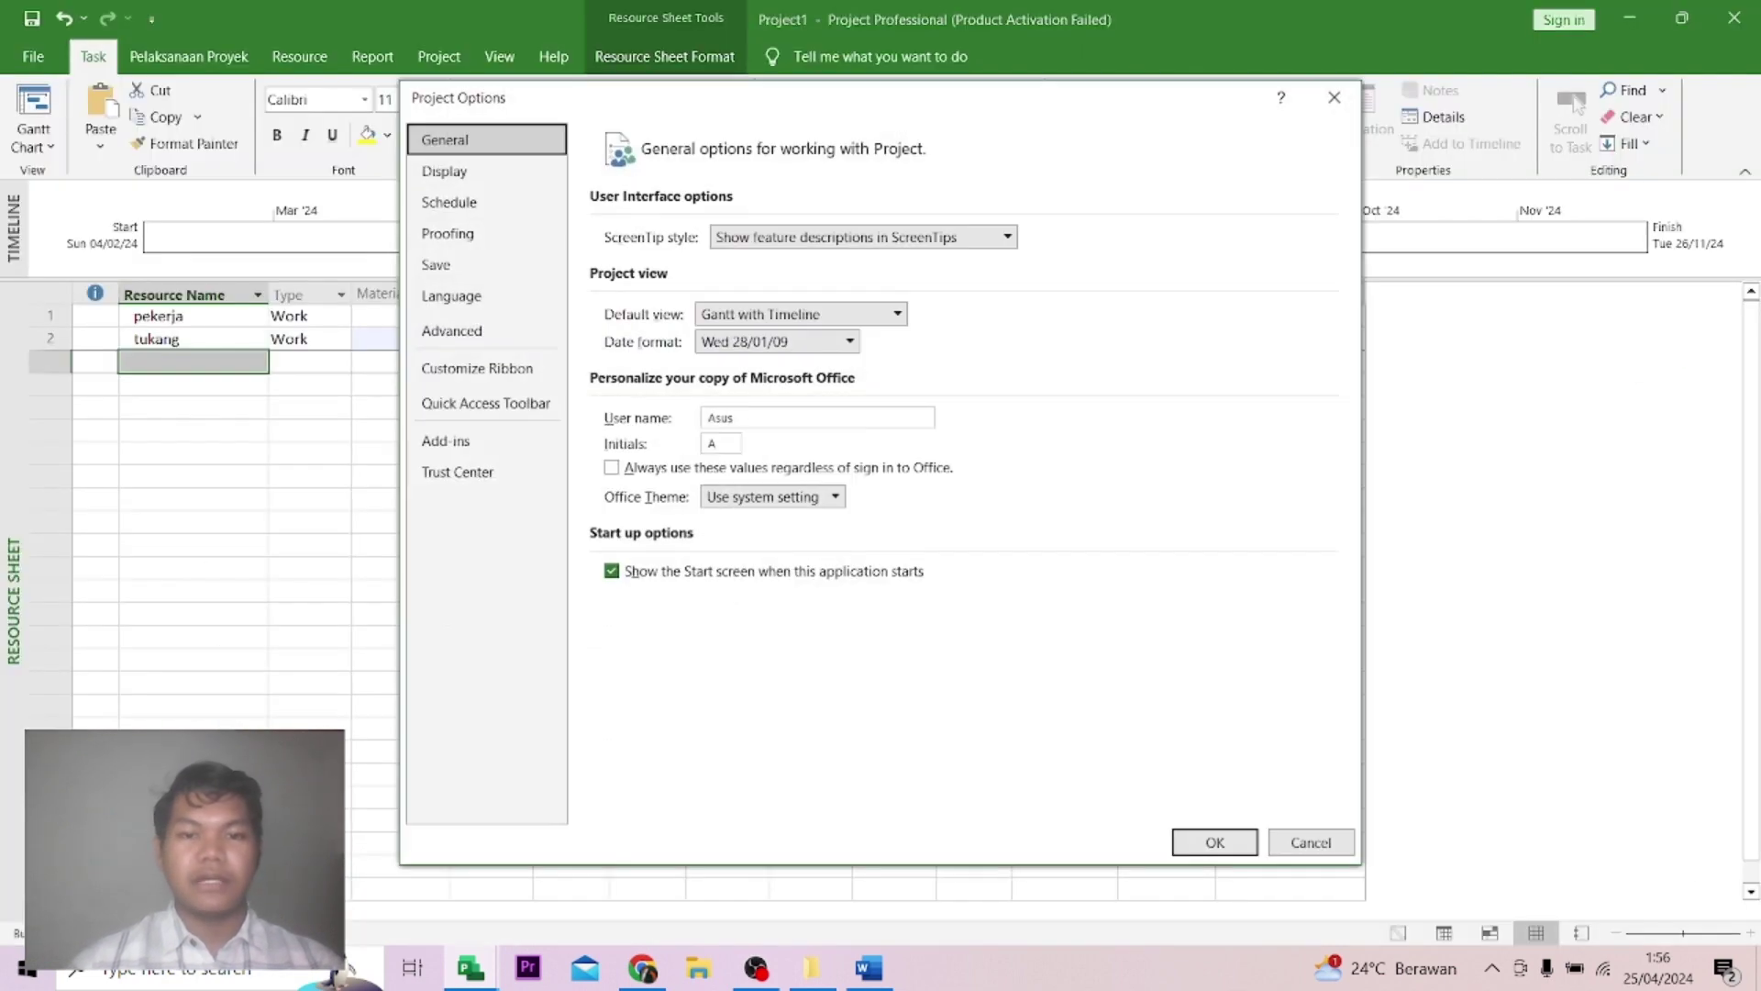
click(493, 174)
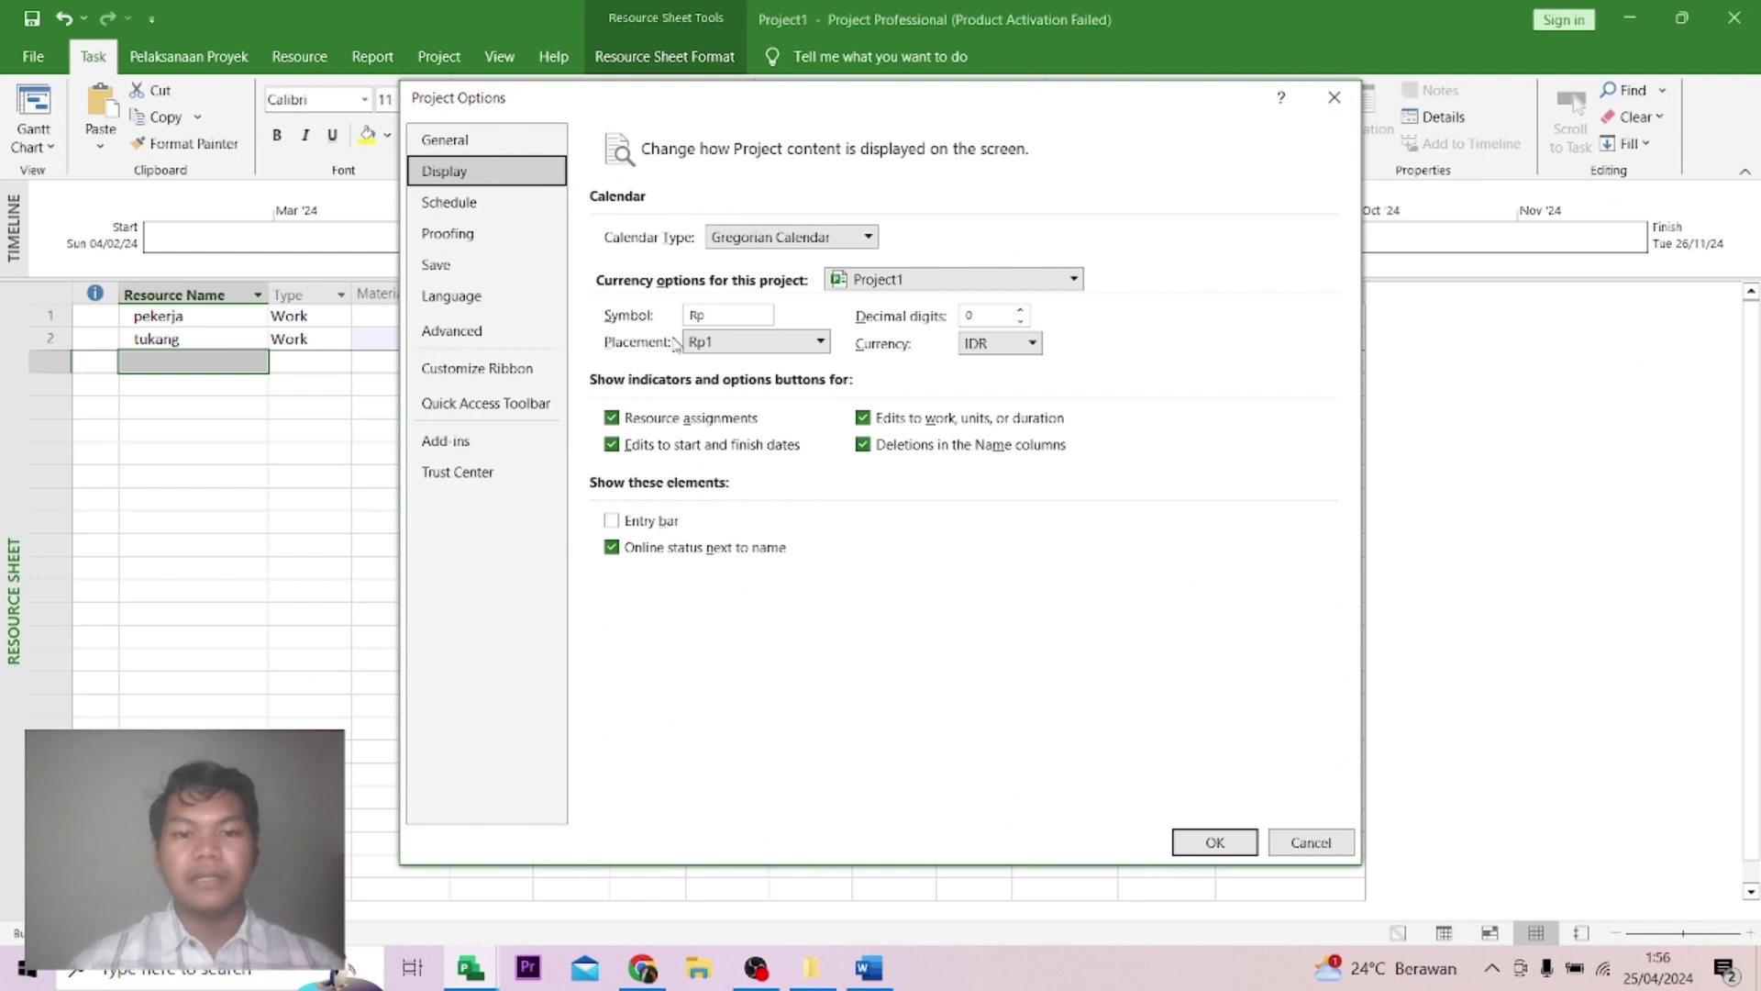
click(821, 342)
click(820, 345)
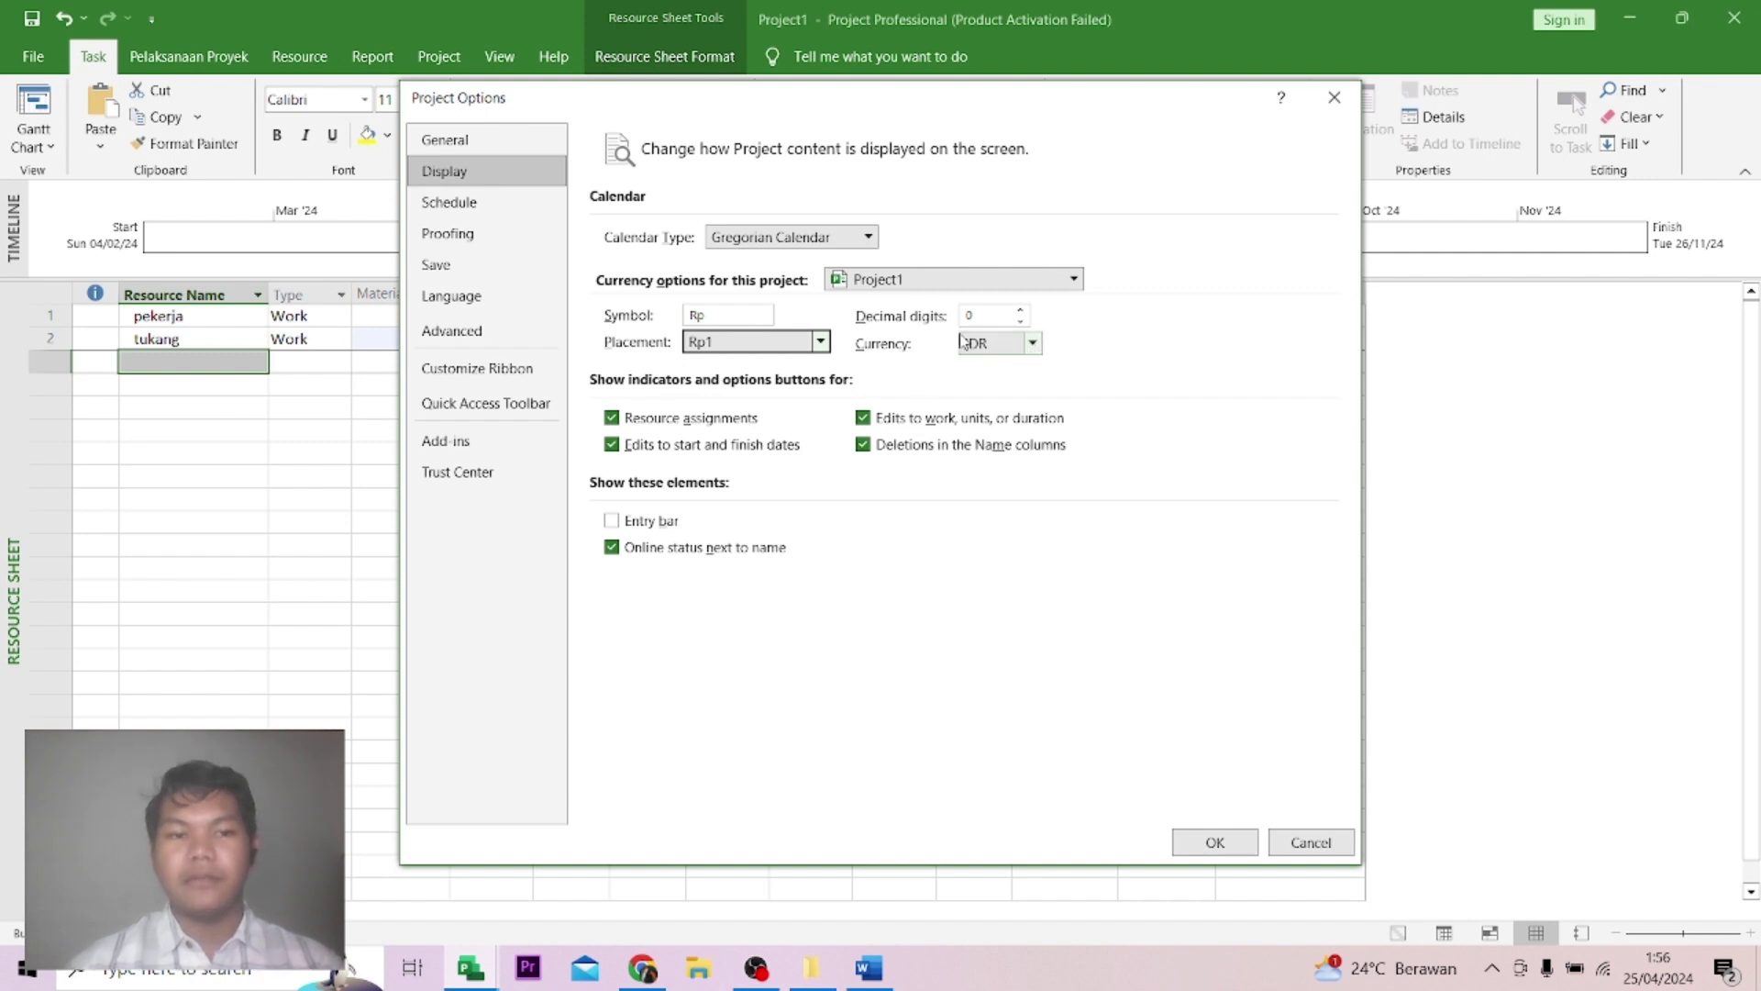
click(1335, 97)
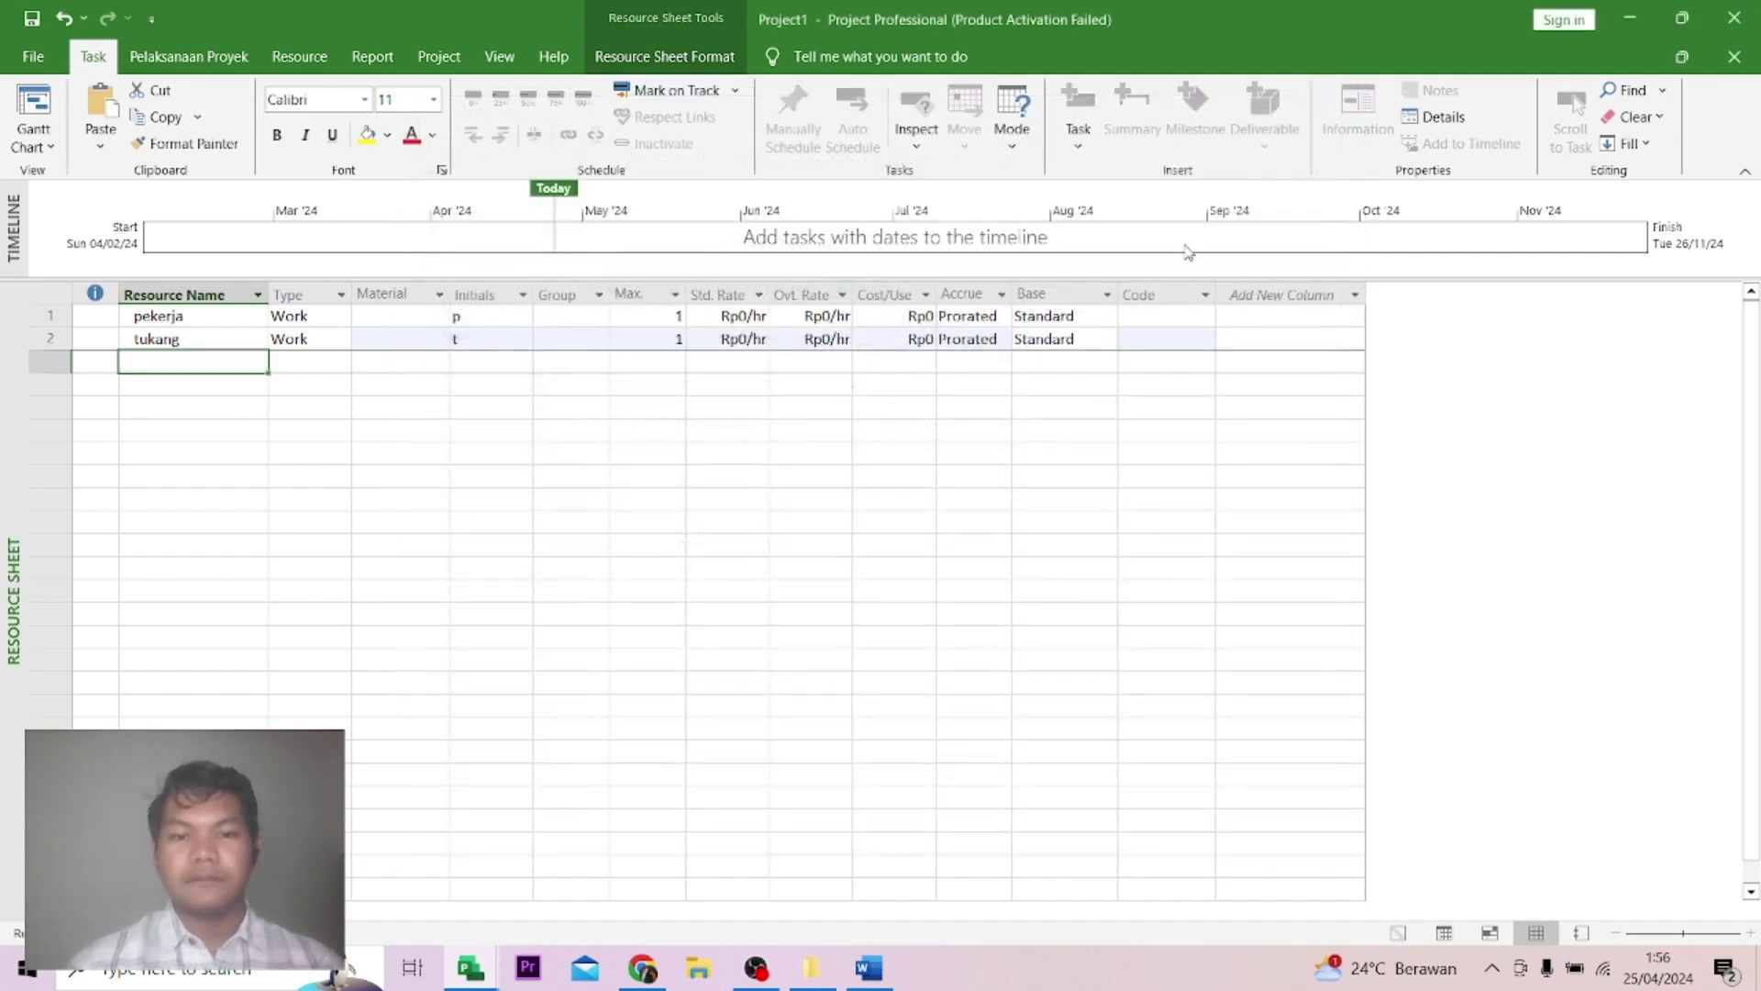
Set the standard rate of pekerja to 70000 per day and of tukang to 100000 per day.
click(824, 452)
click(743, 317)
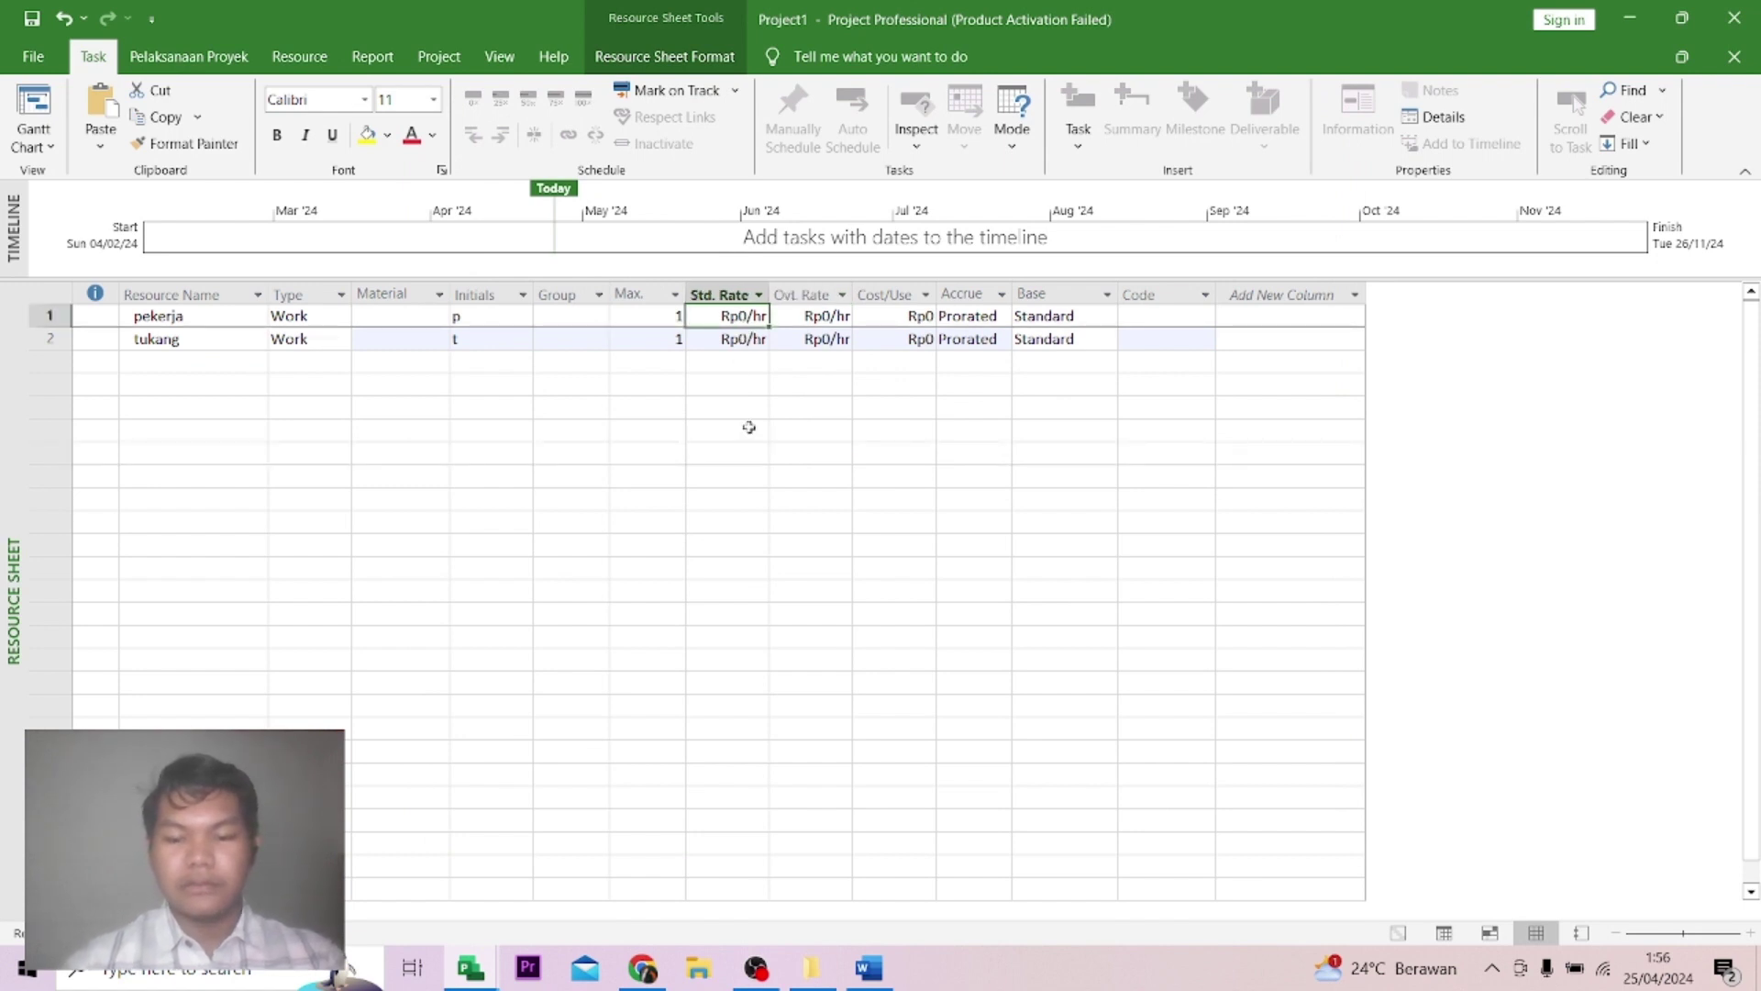
text(700)
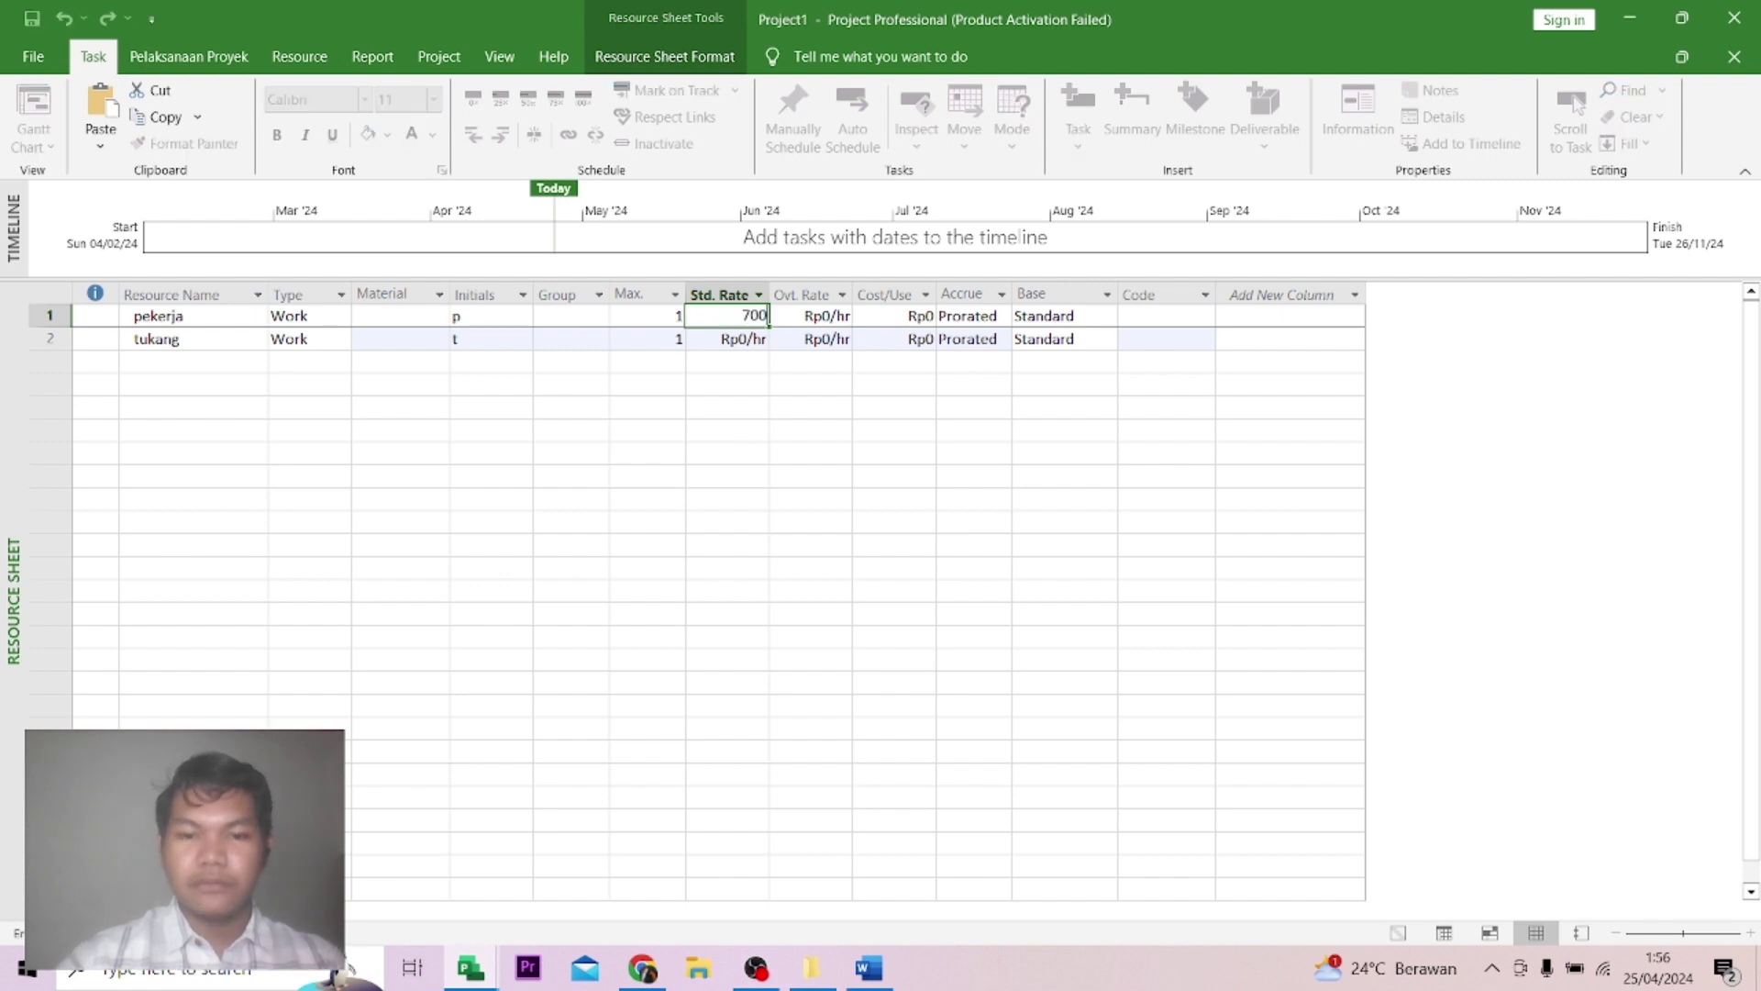
text(00/)
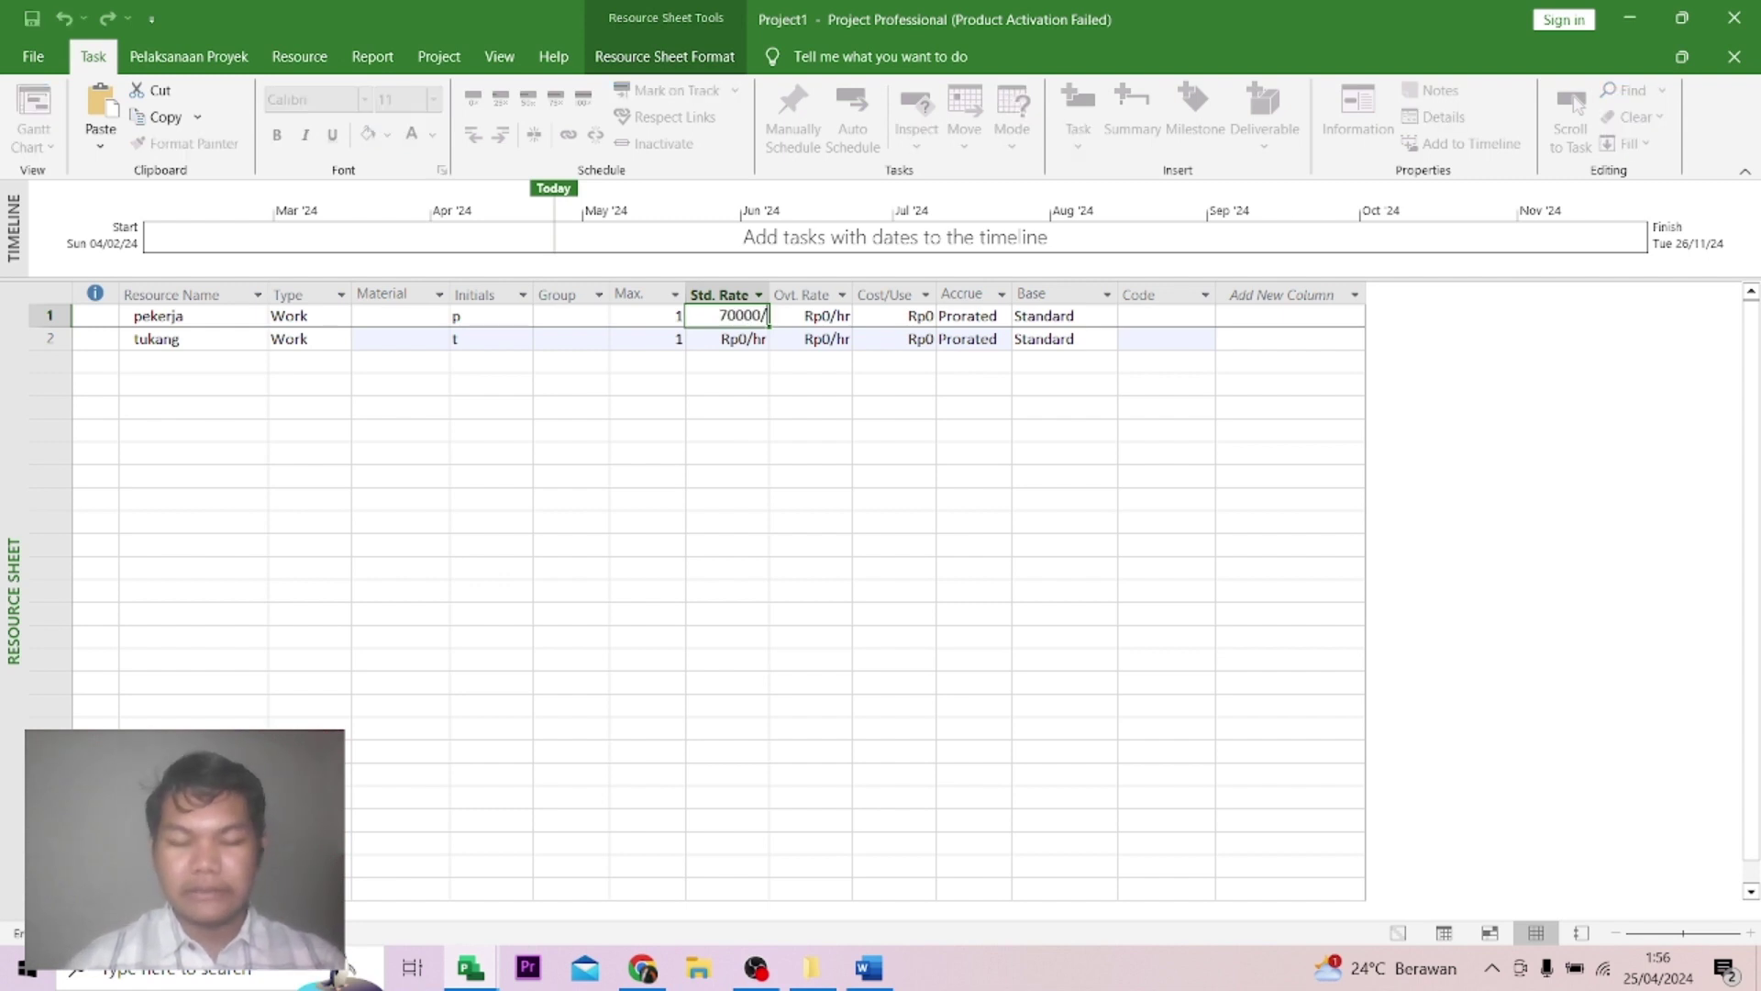
text(d)
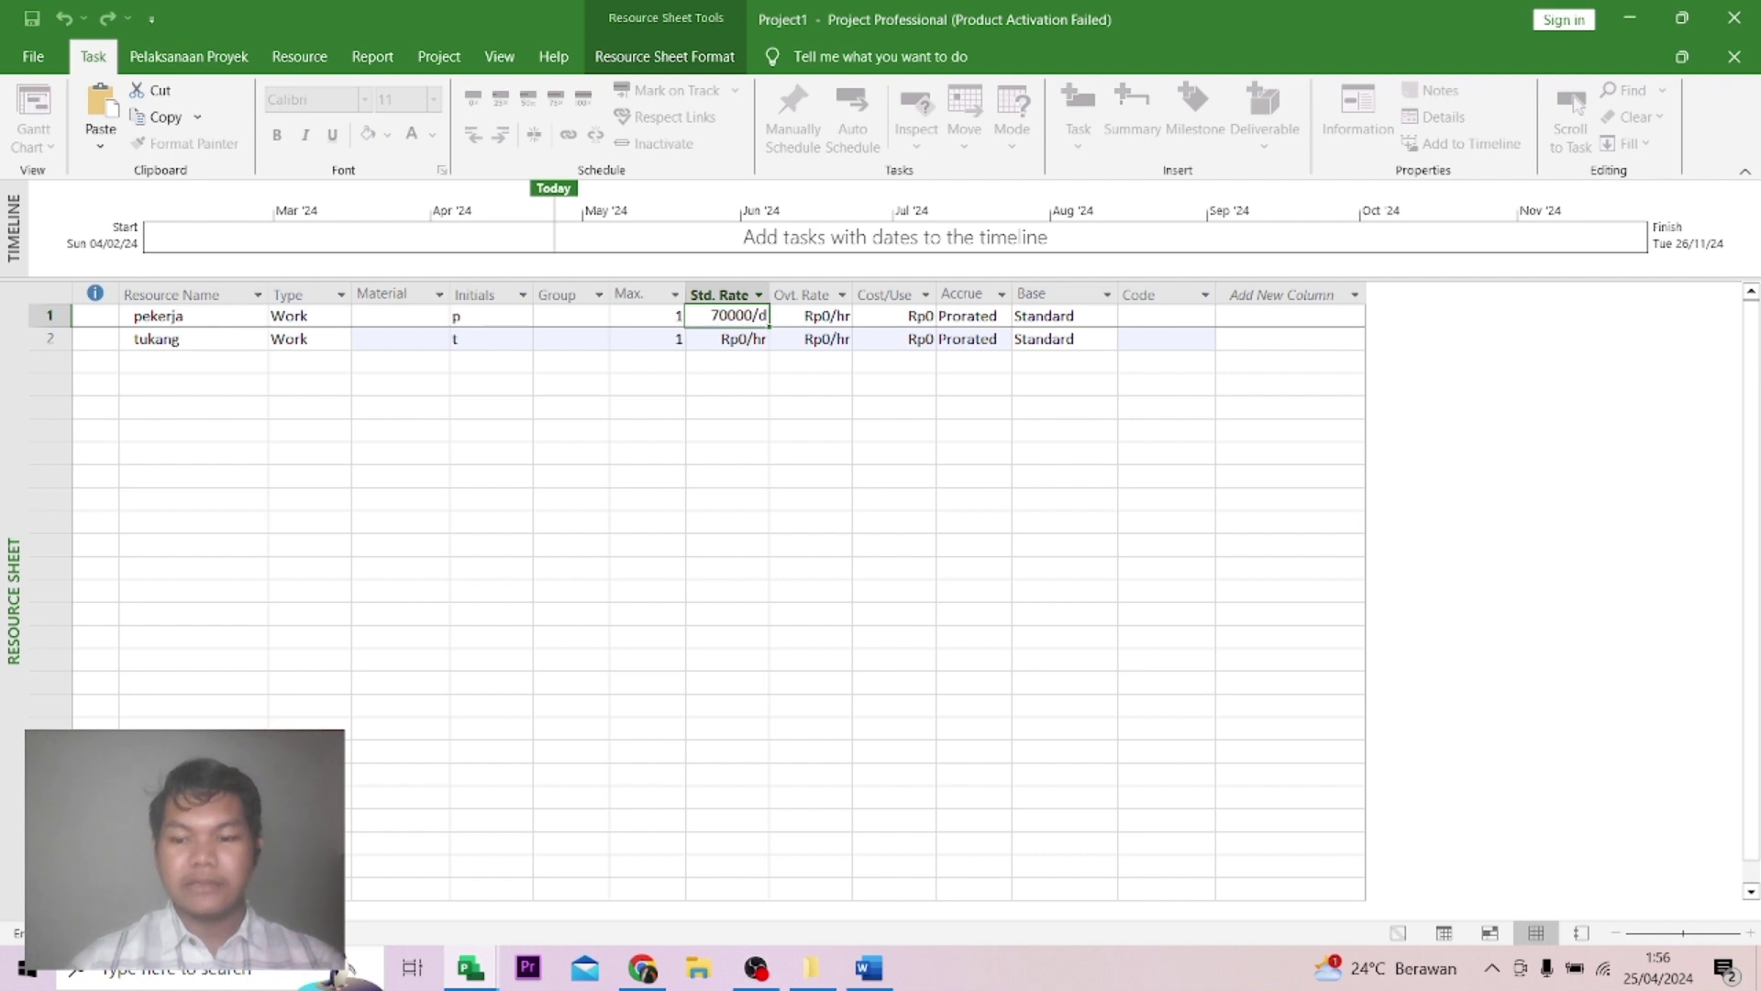
key(Return)
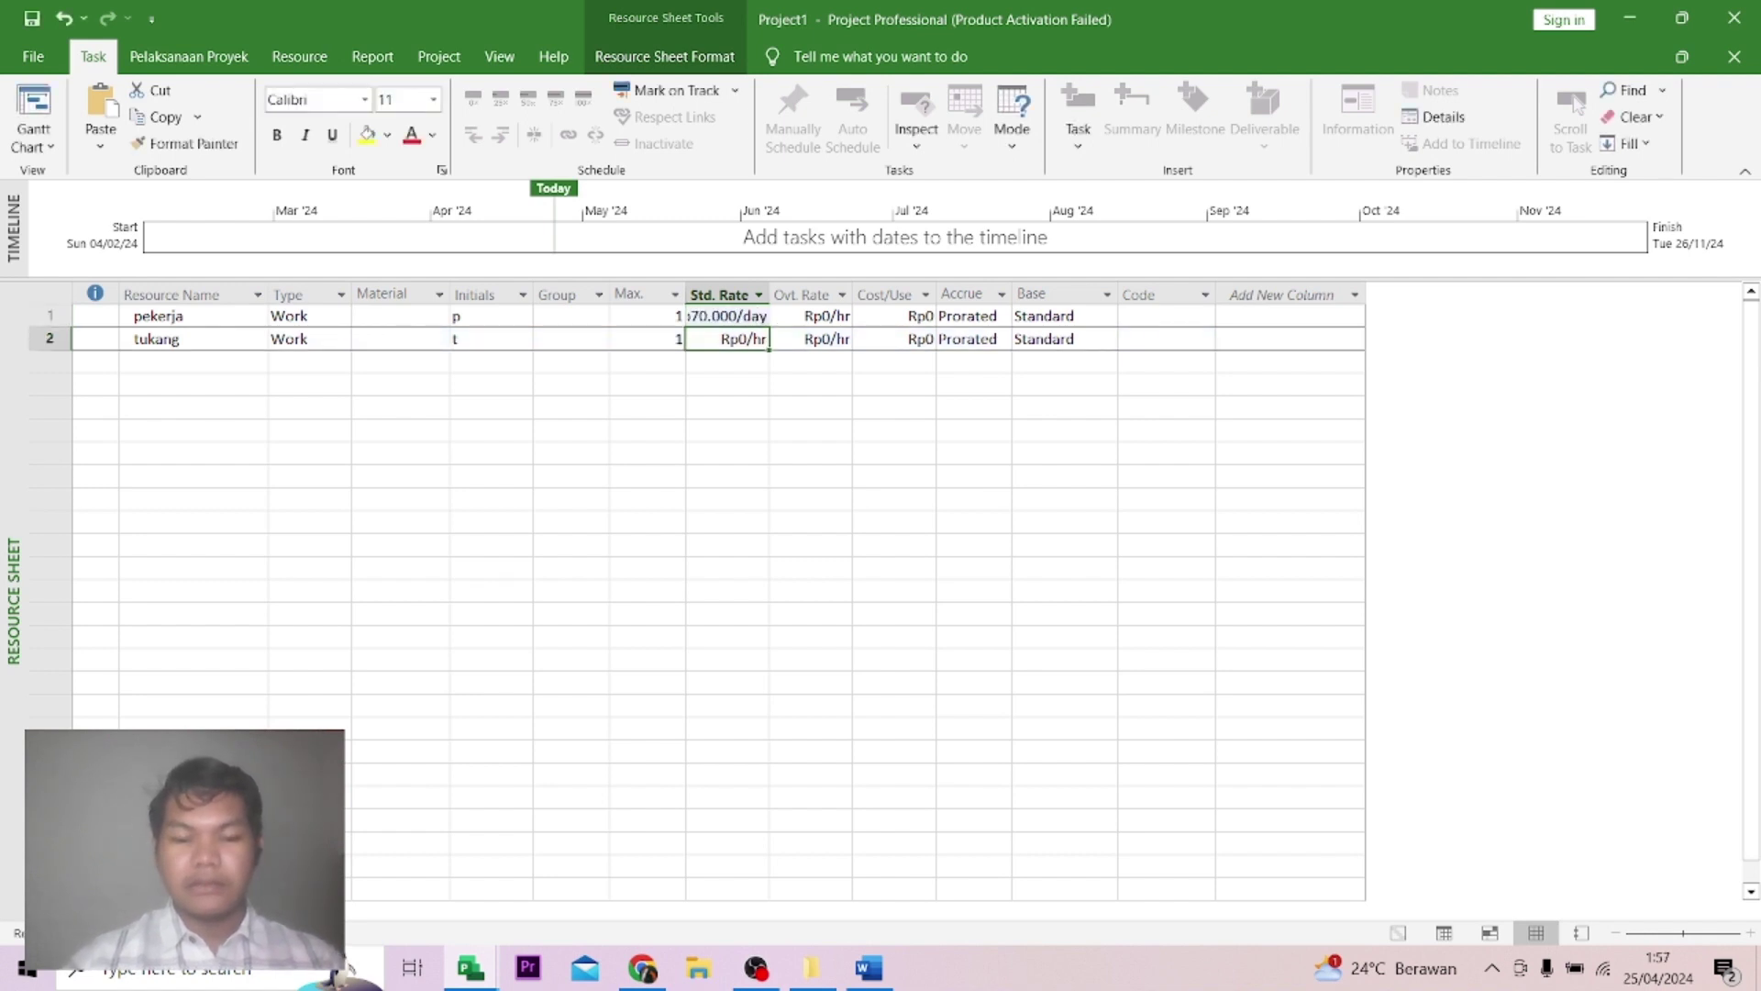
text(10000)
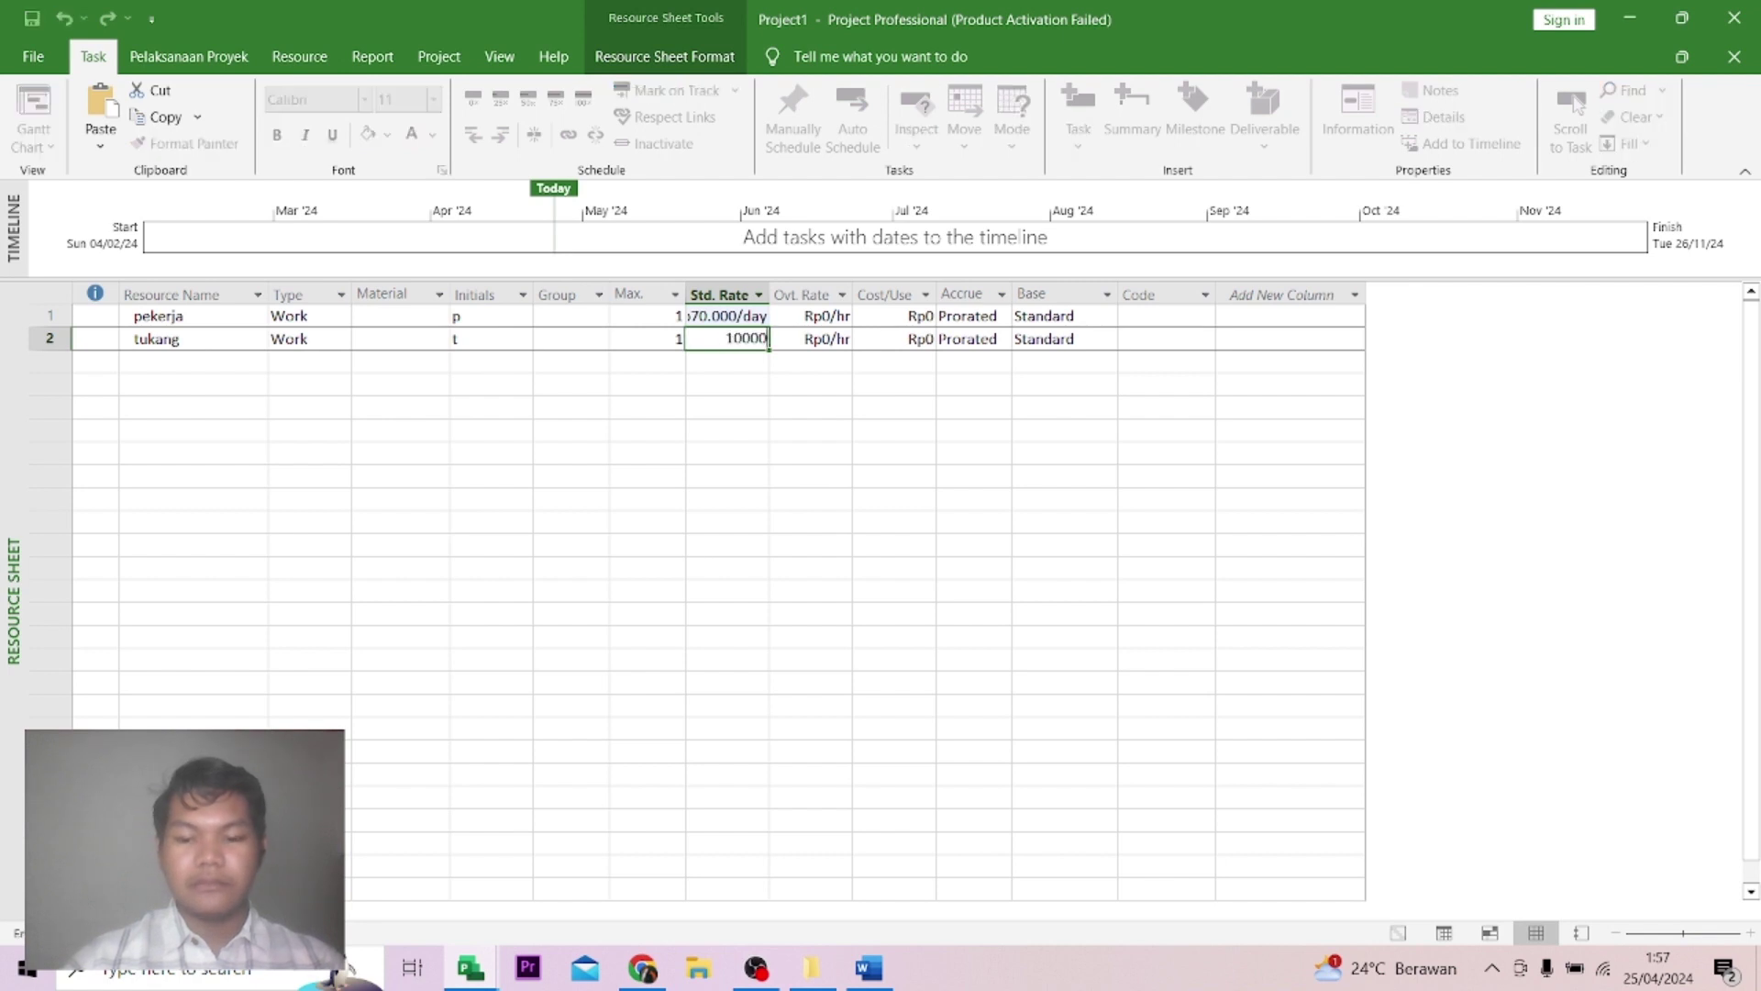
text(0/d)
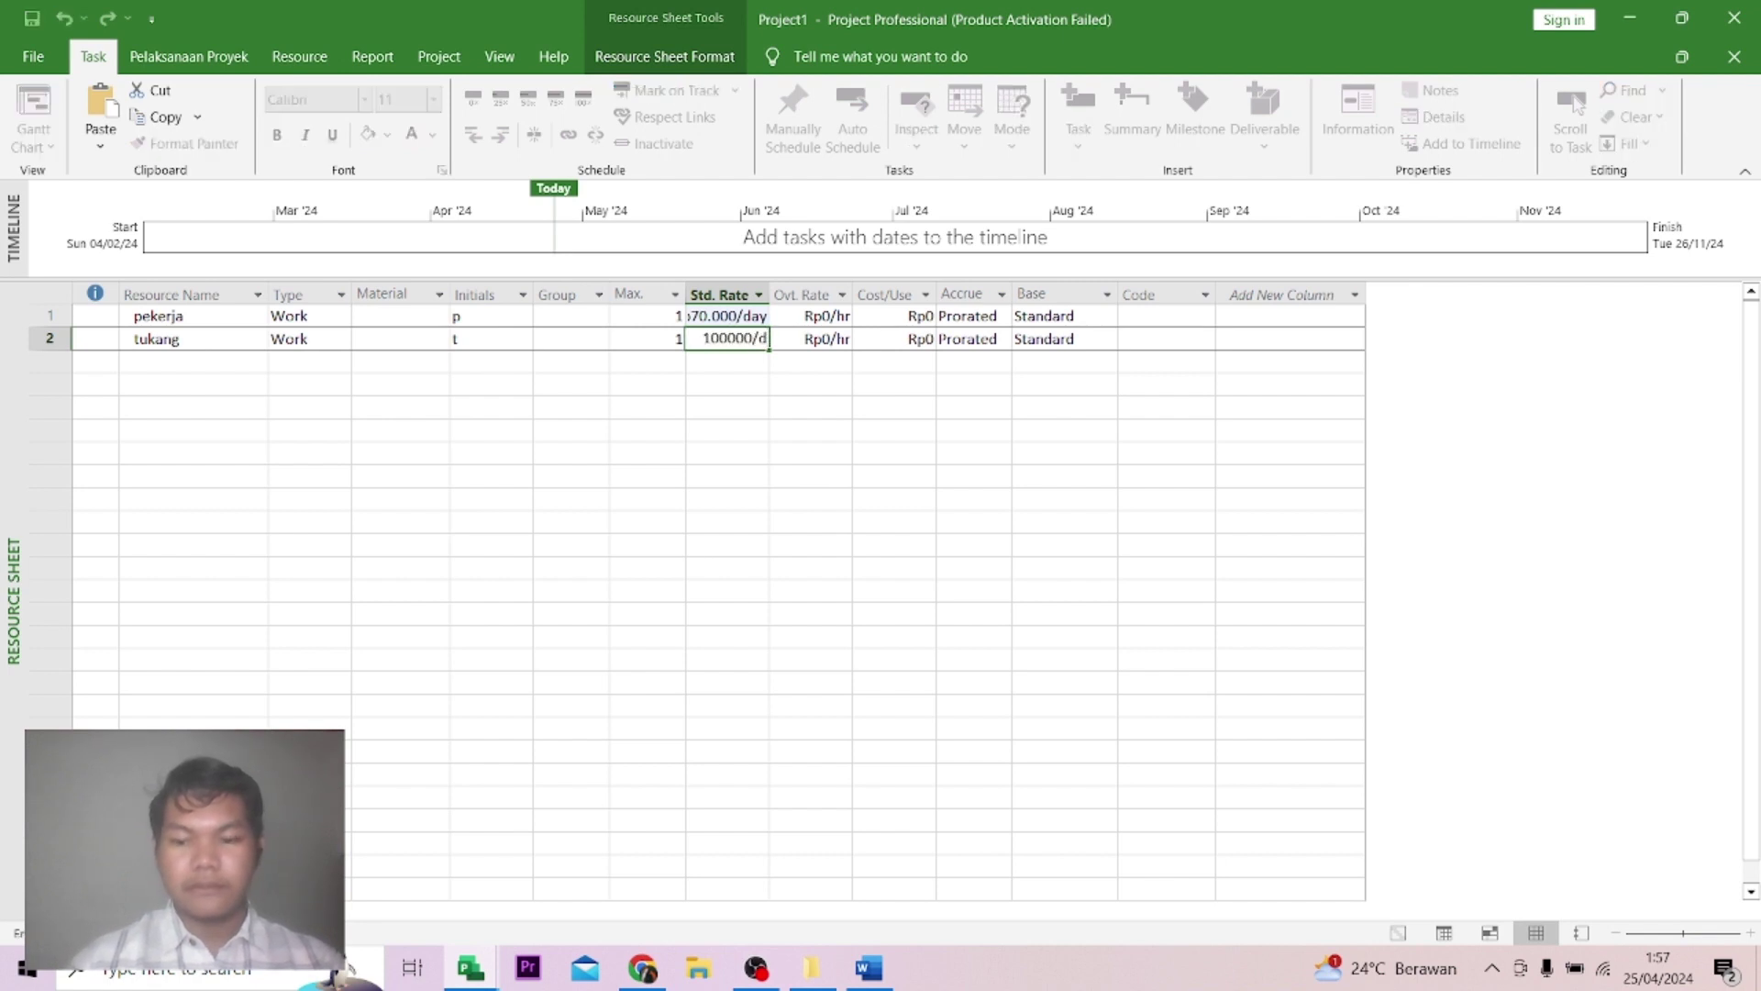
key(Return)
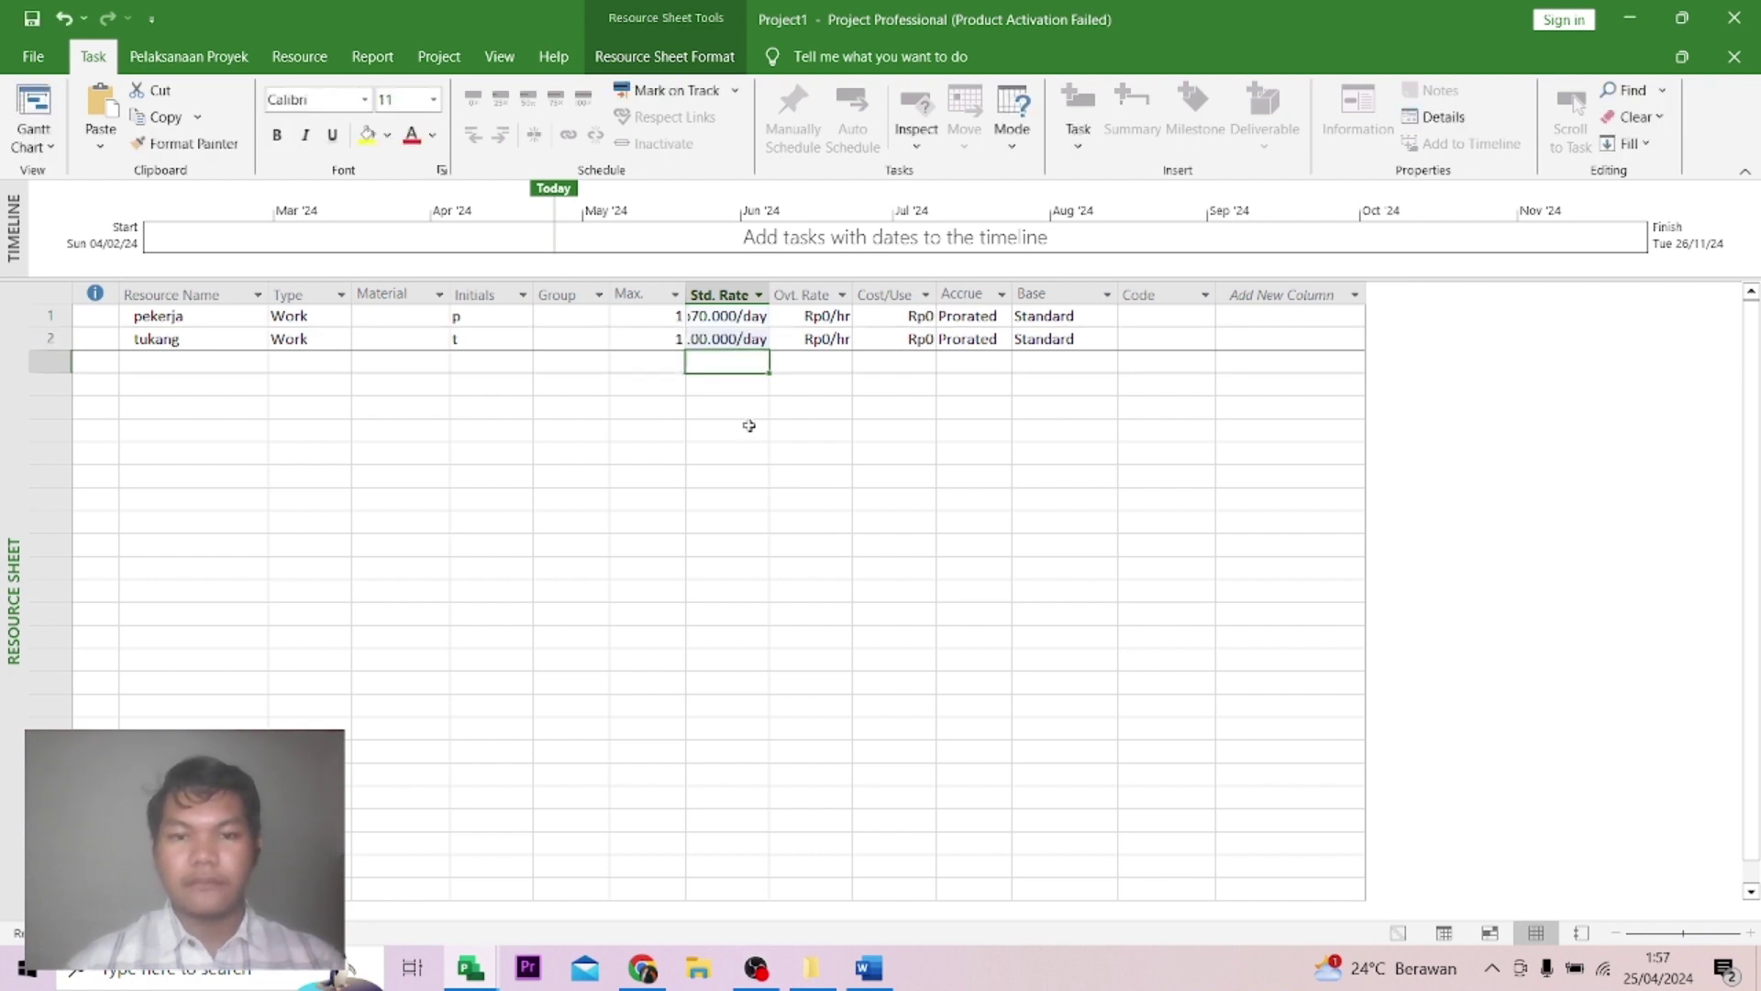
Fit the Std. Rate column's width to its contents in the Resource Sheet.
double_click(768, 290)
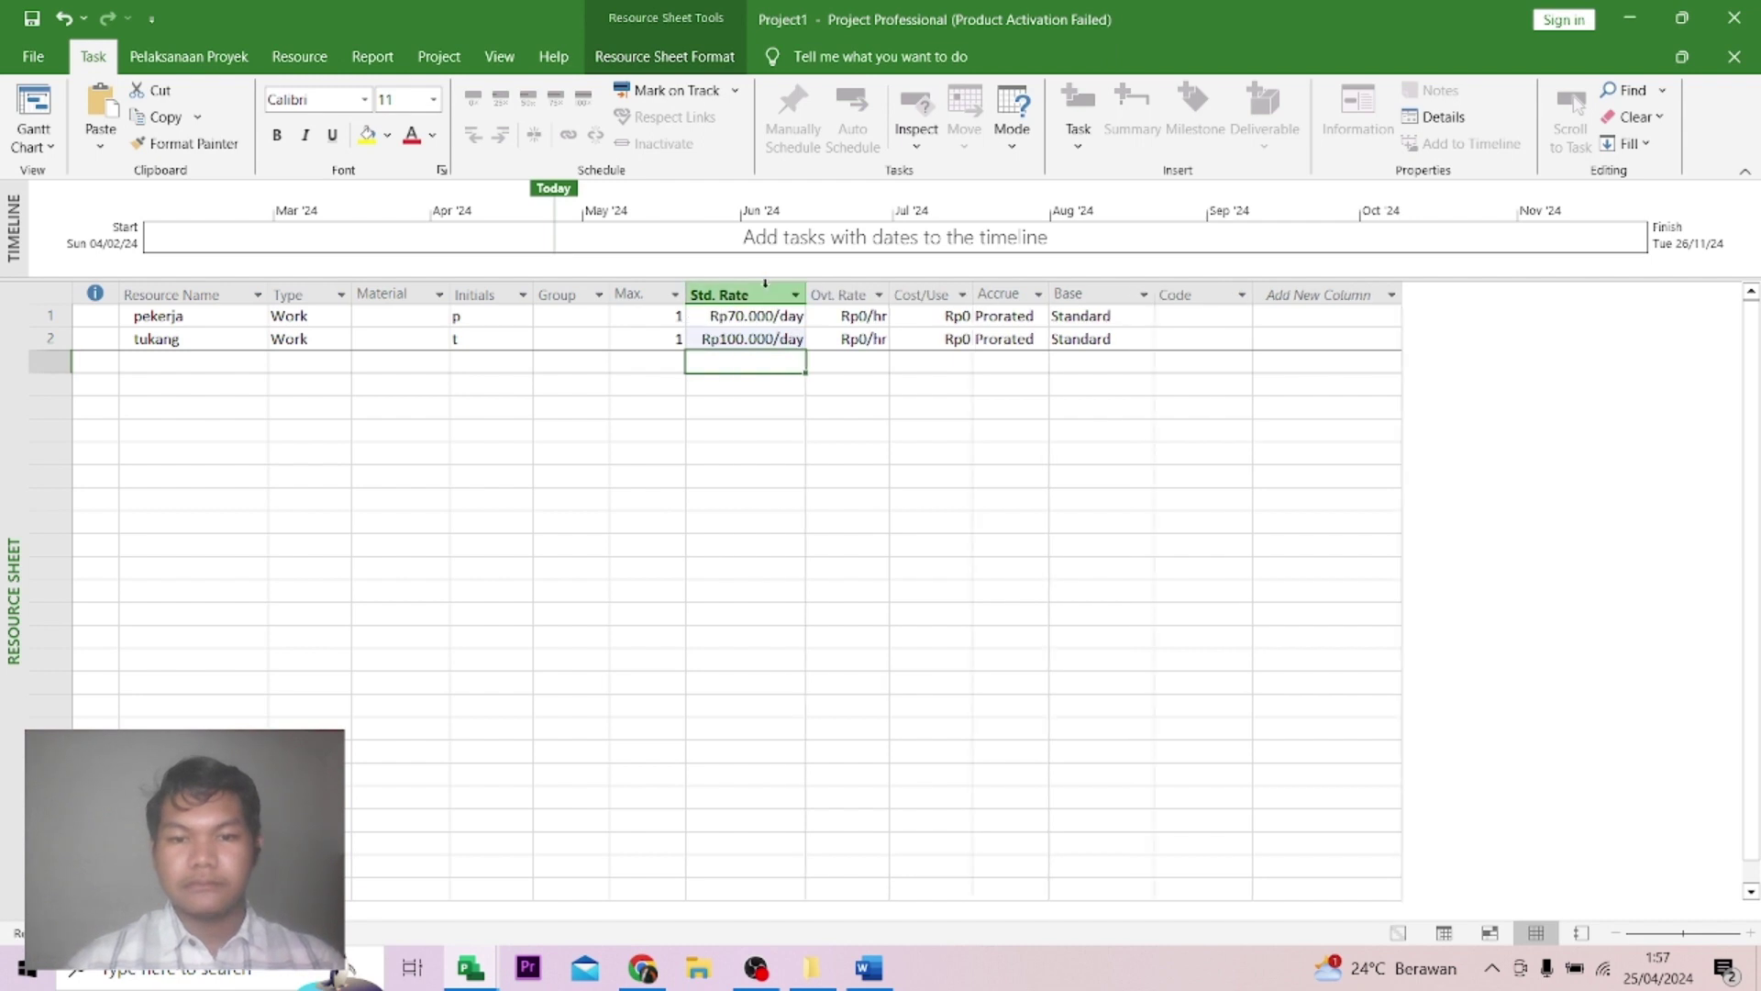
click(879, 321)
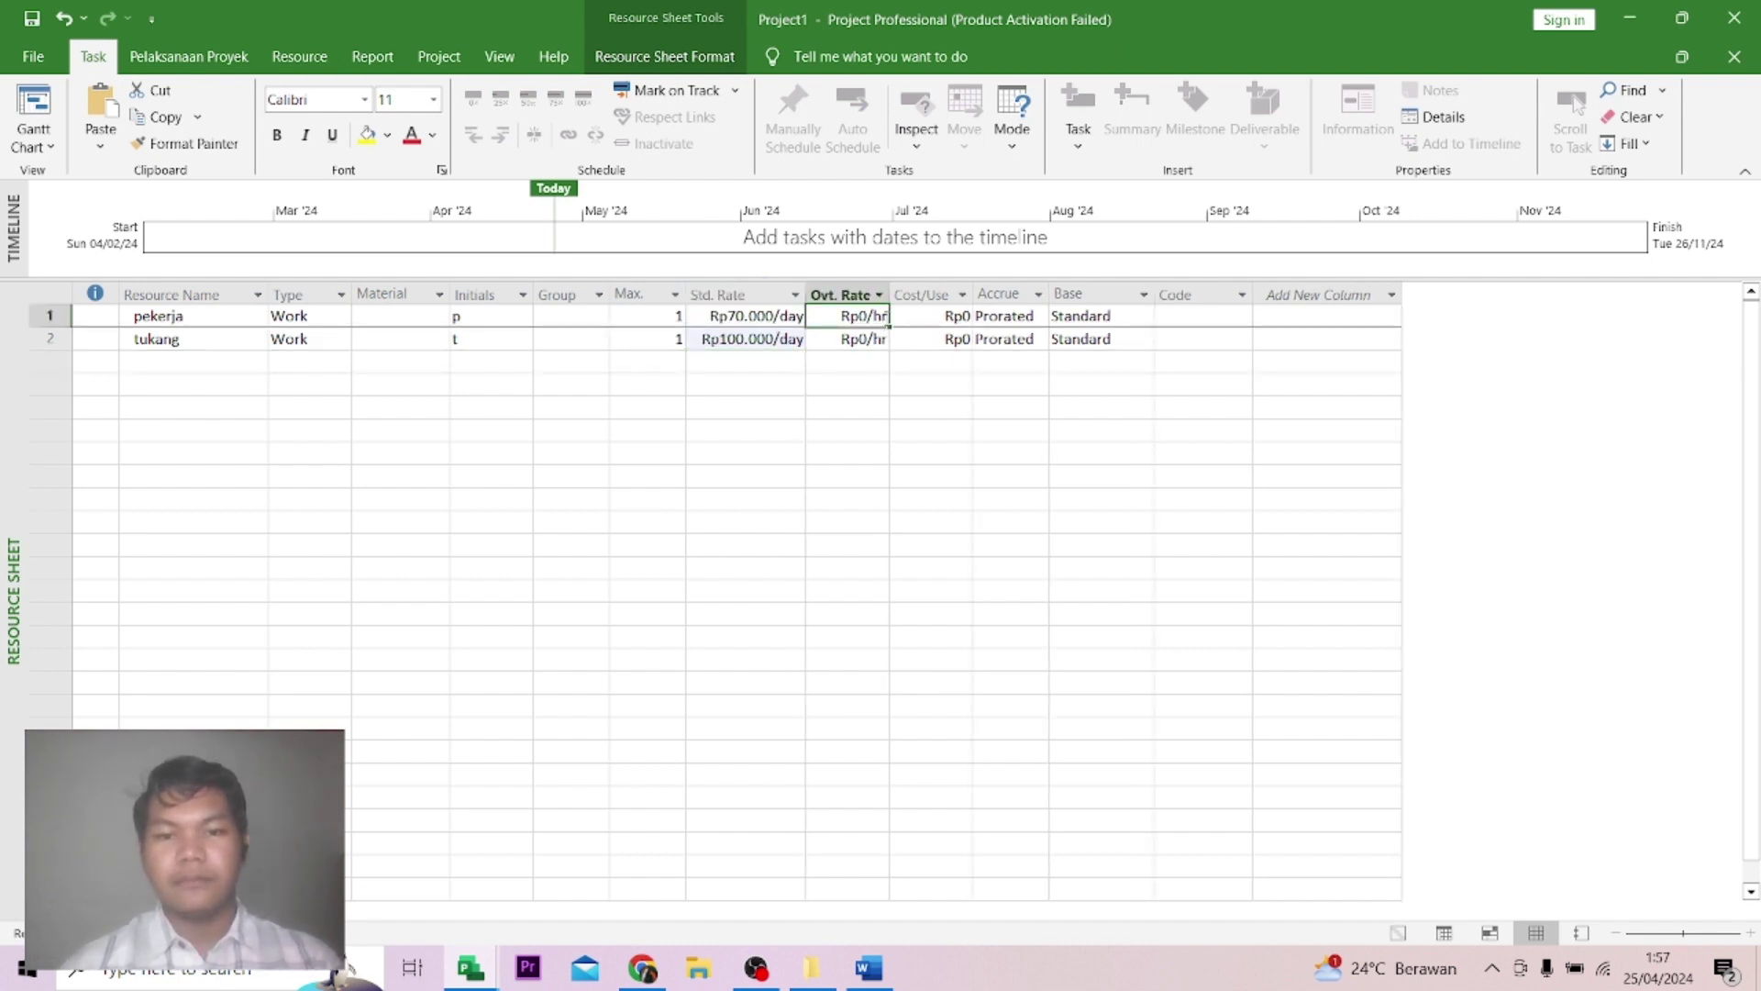
click(1009, 383)
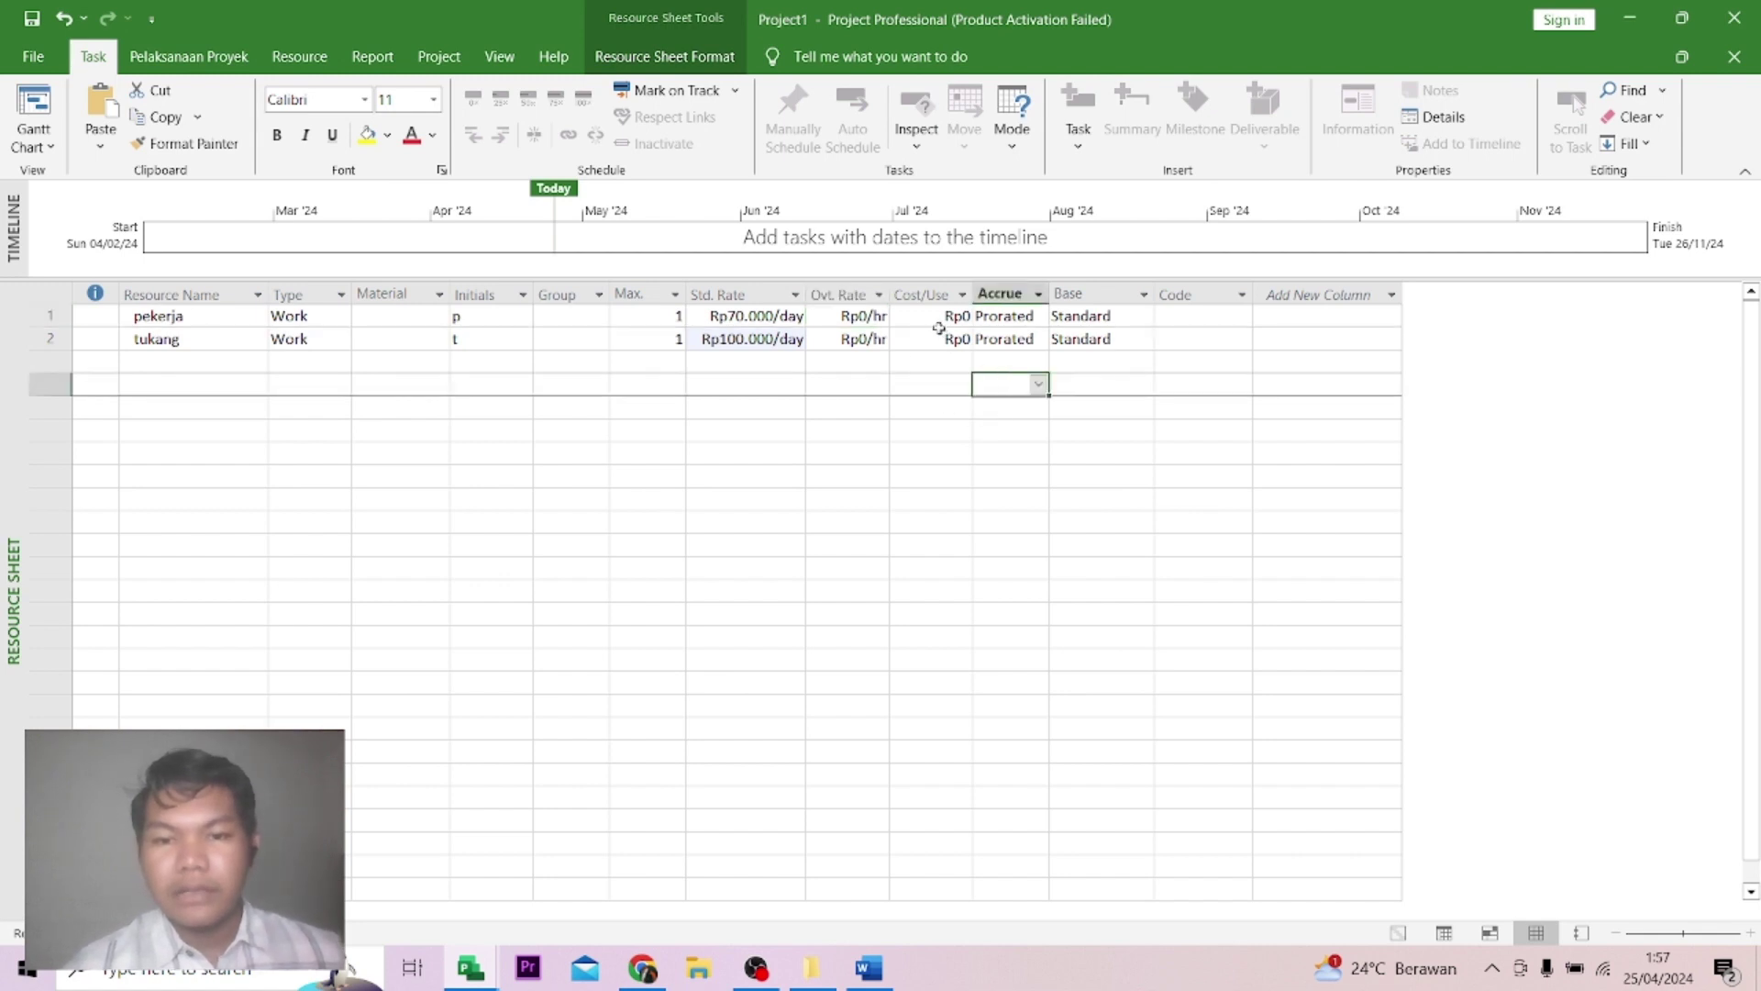
click(1019, 321)
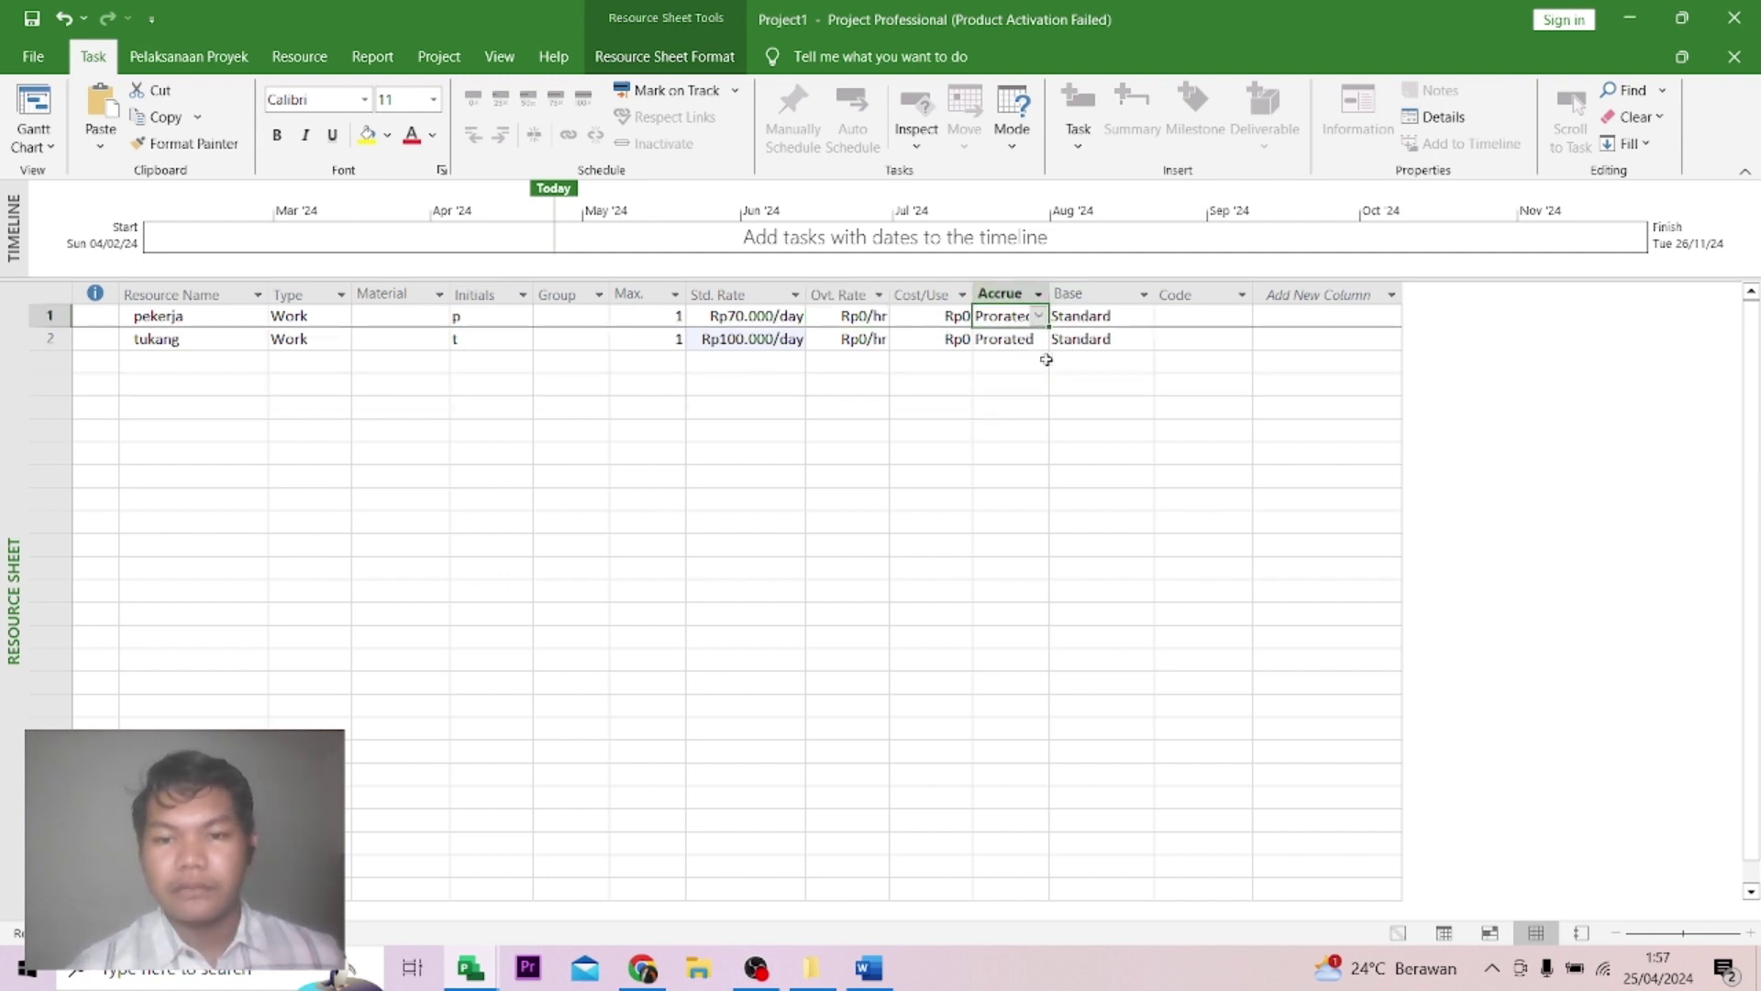
click(1104, 388)
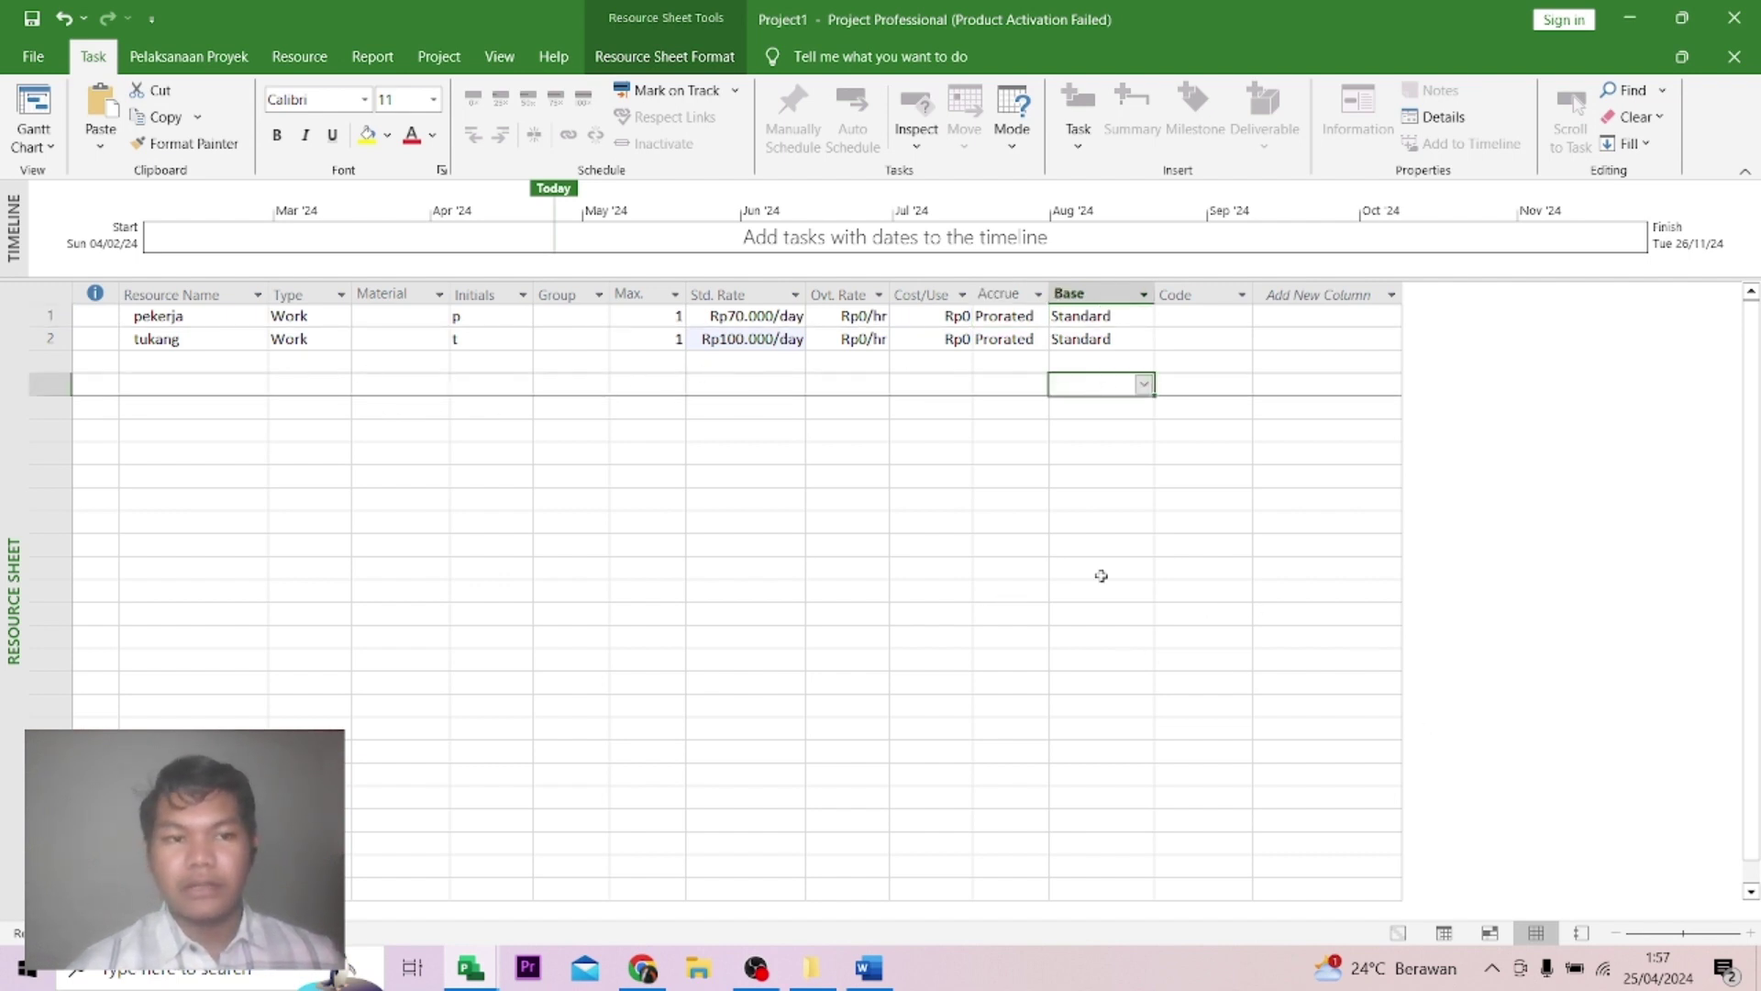
Return to the Gantt Chart view and check the resource units for the Persiapan tasks in the Word assignment table.
click(1398, 932)
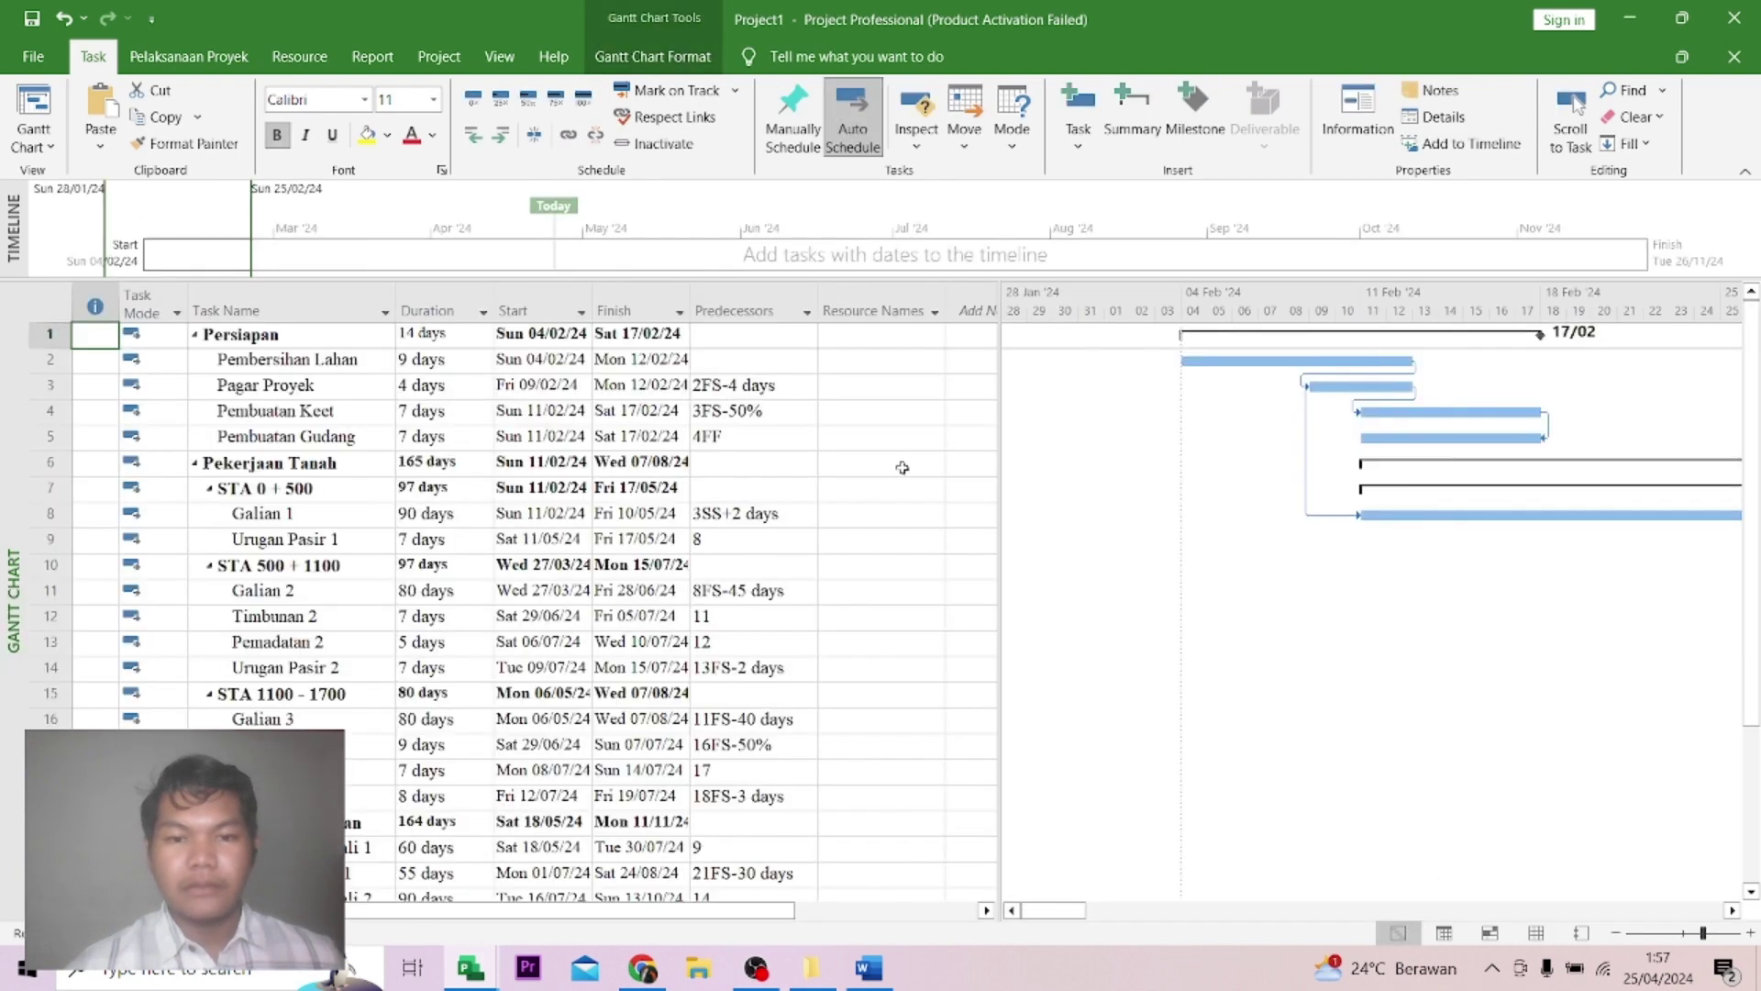
click(893, 363)
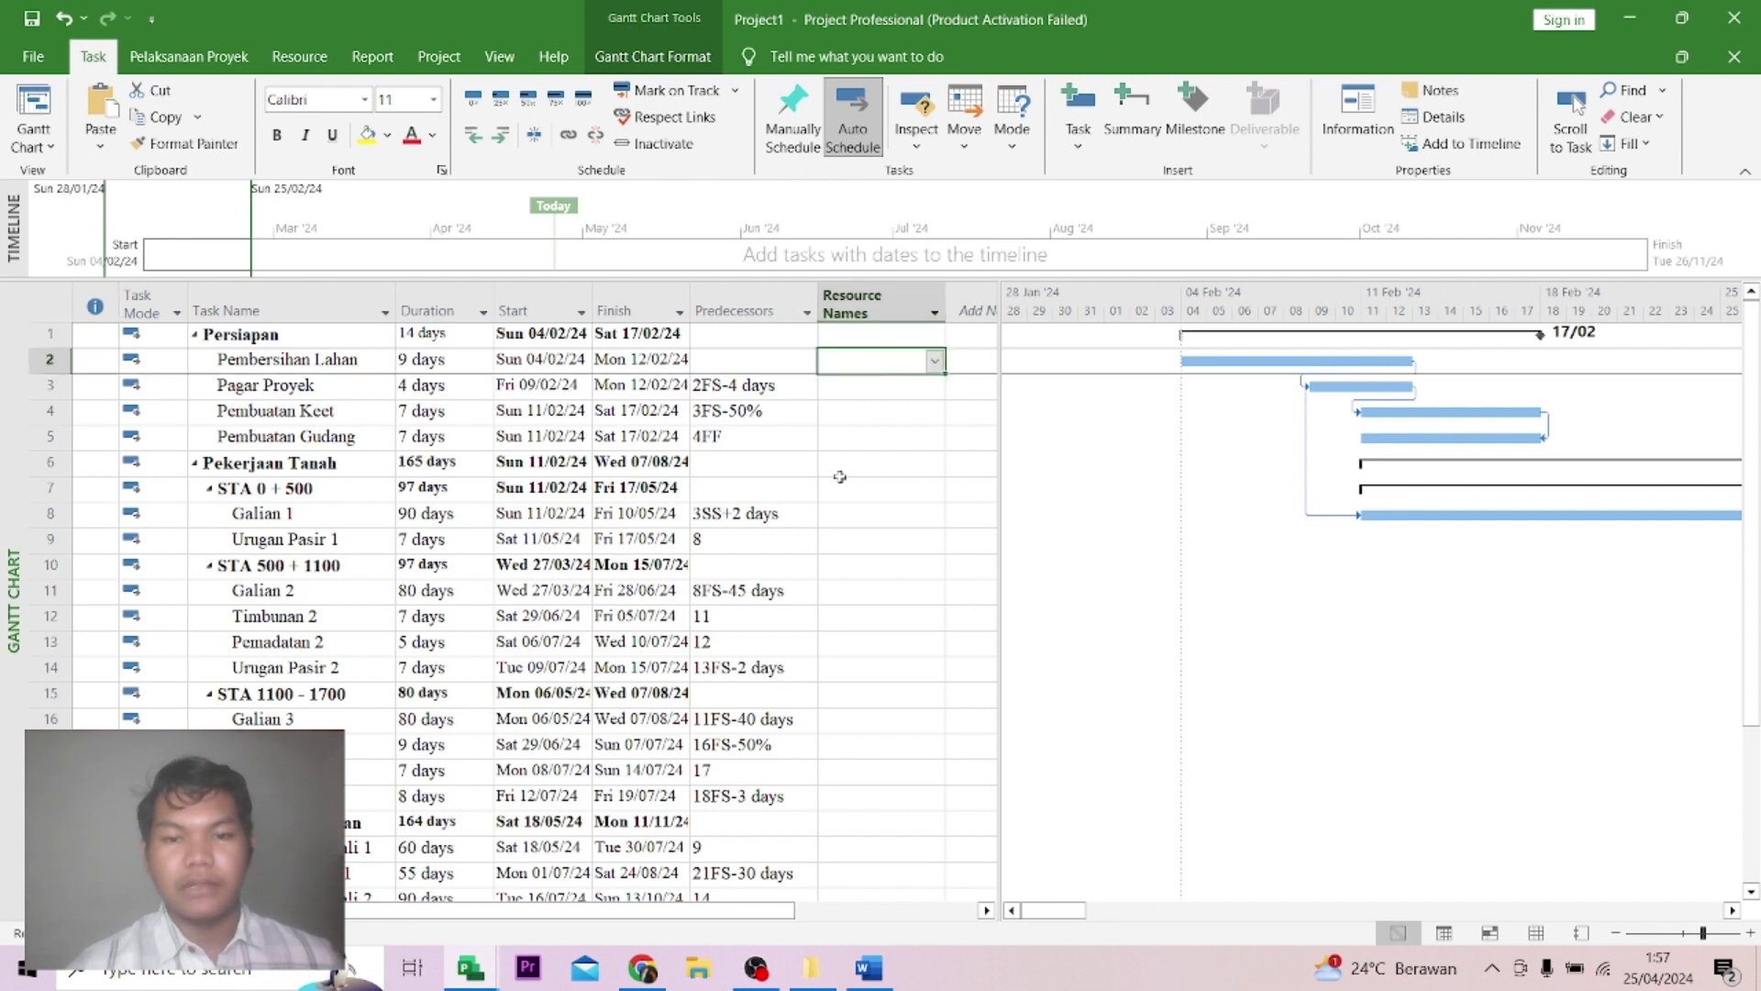
click(888, 969)
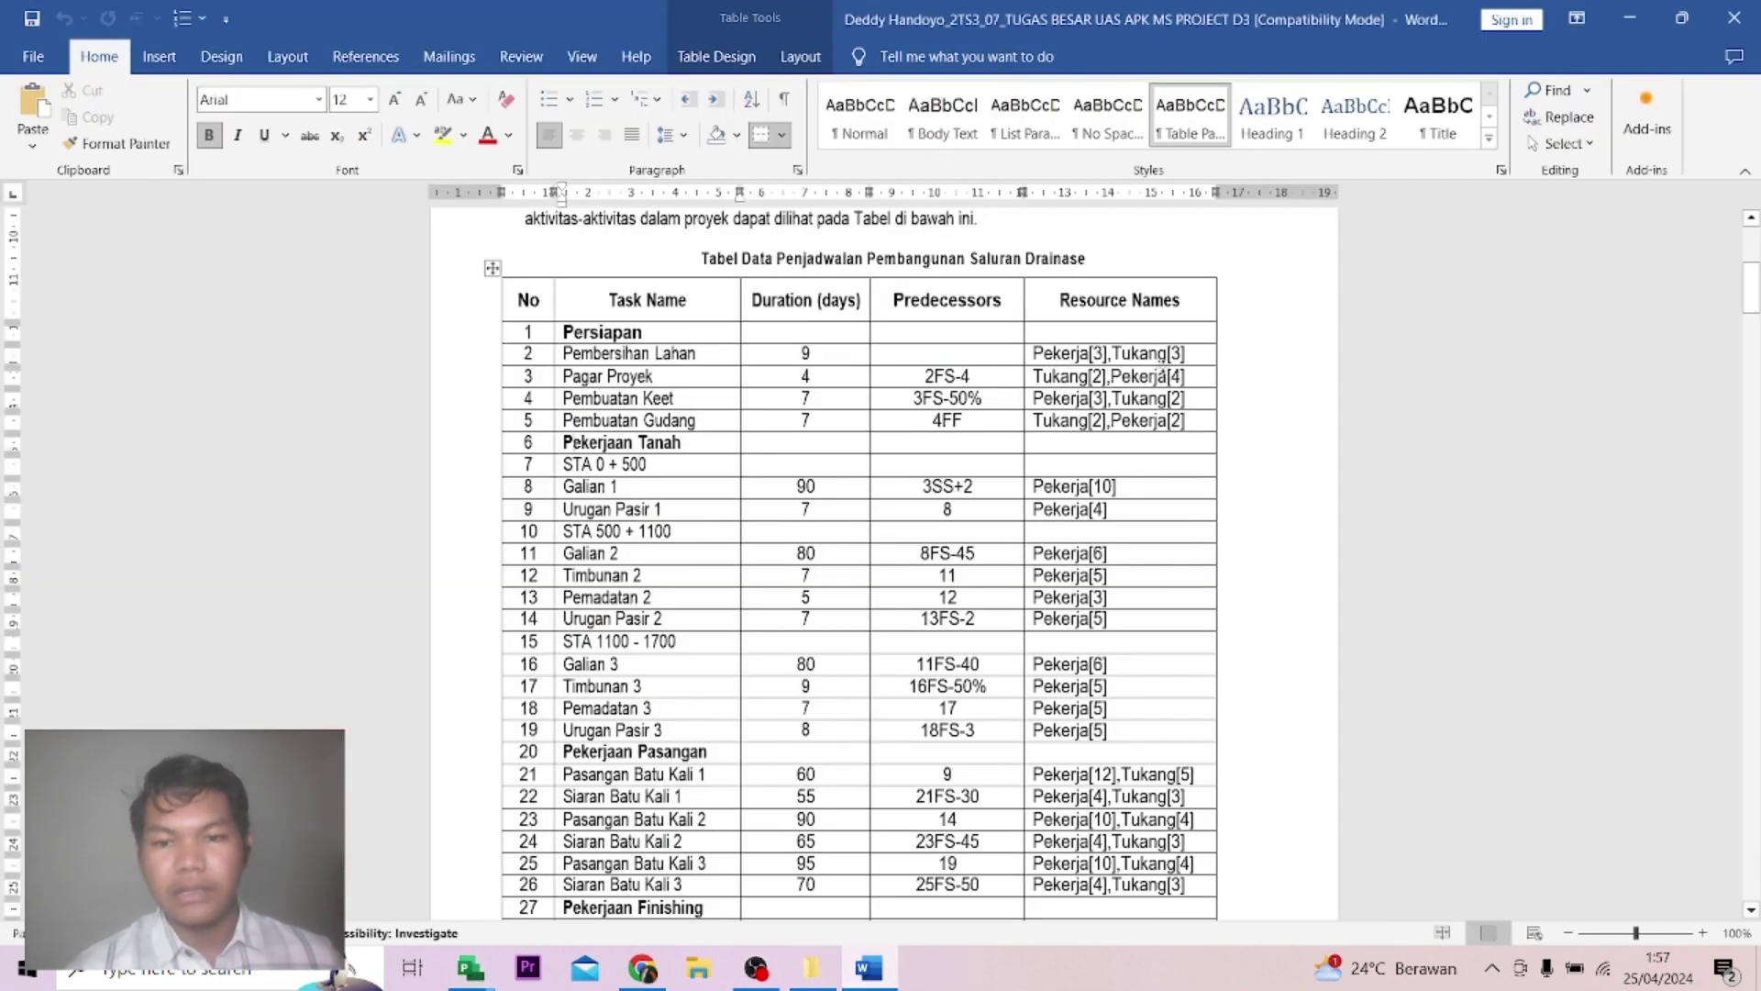
click(1631, 16)
Assign 3 units of pekerja and 3 units of tukang to the Pembersihan Lahan task.
right_click(864, 356)
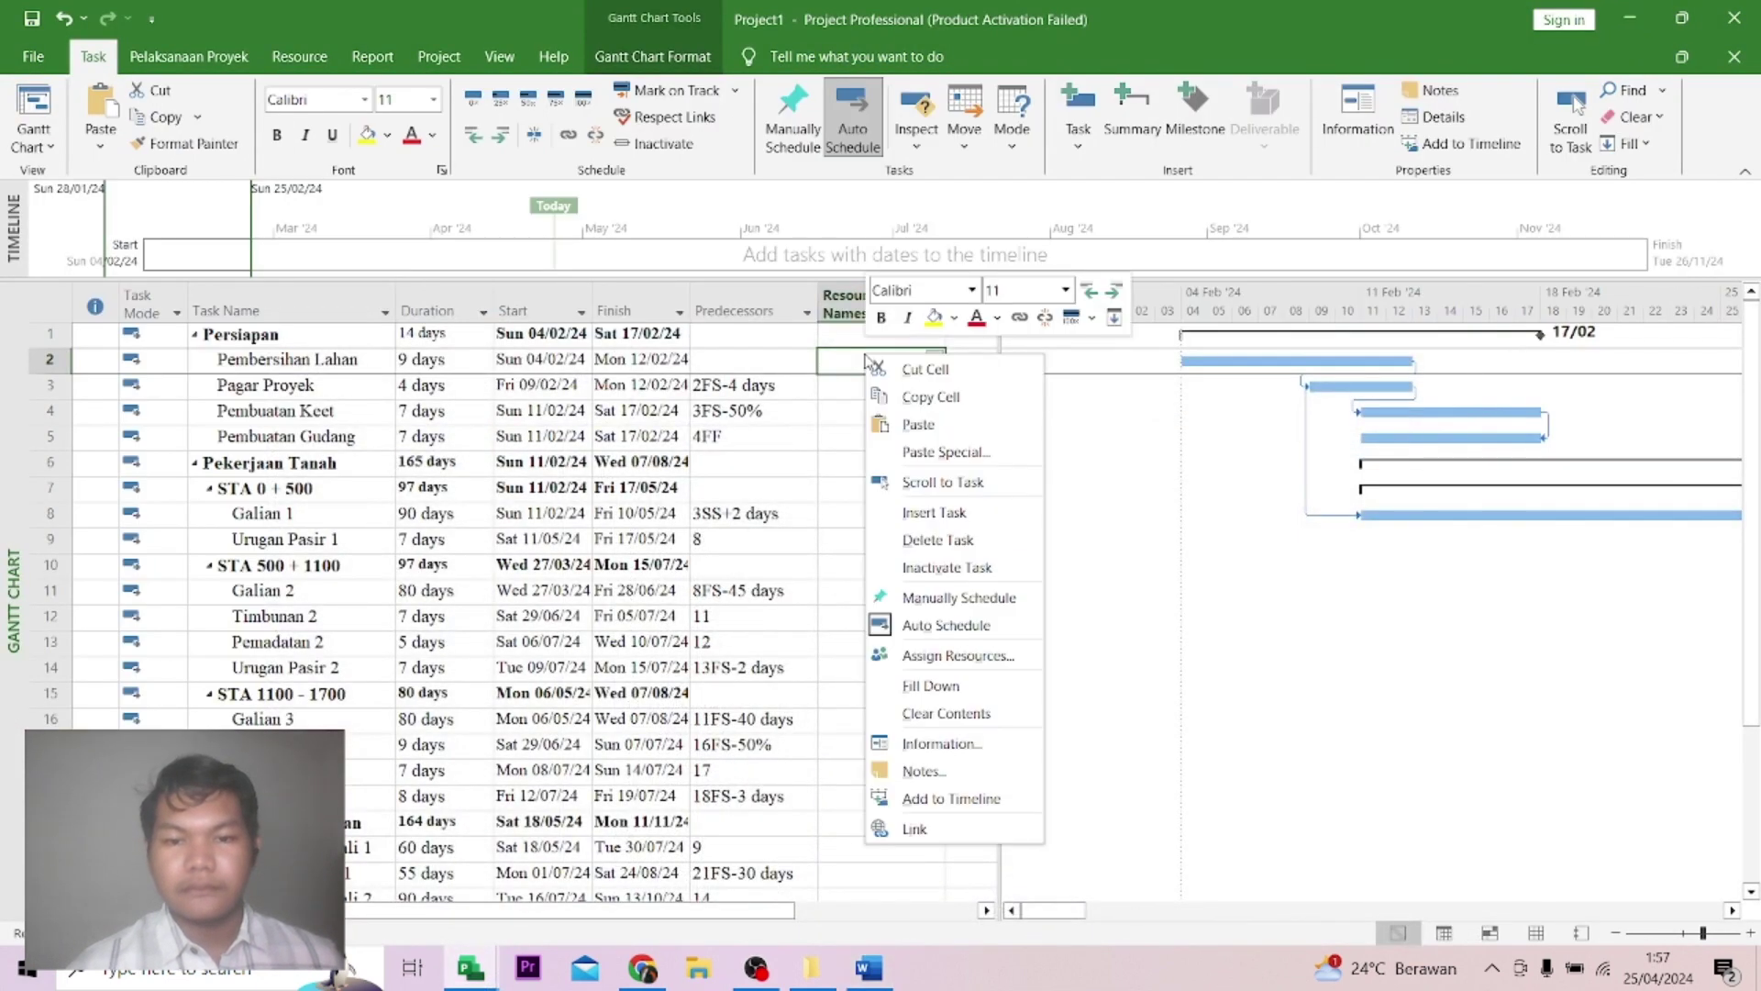
click(929, 666)
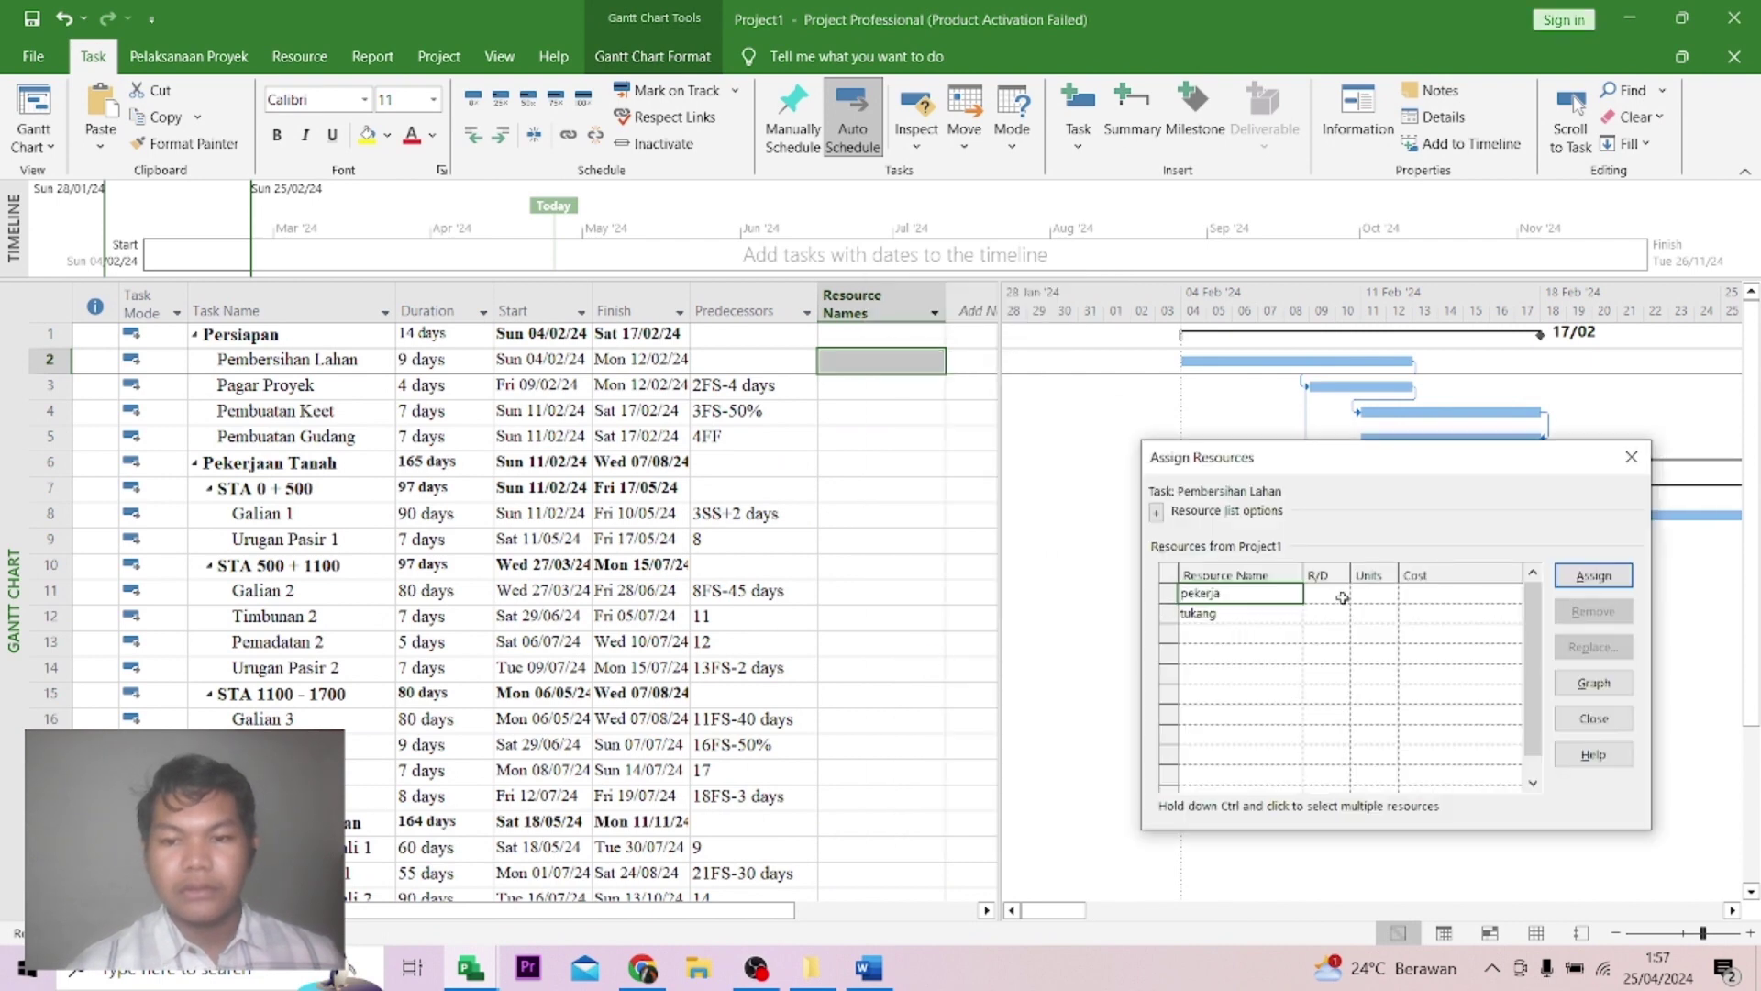
click(1359, 597)
text(3)
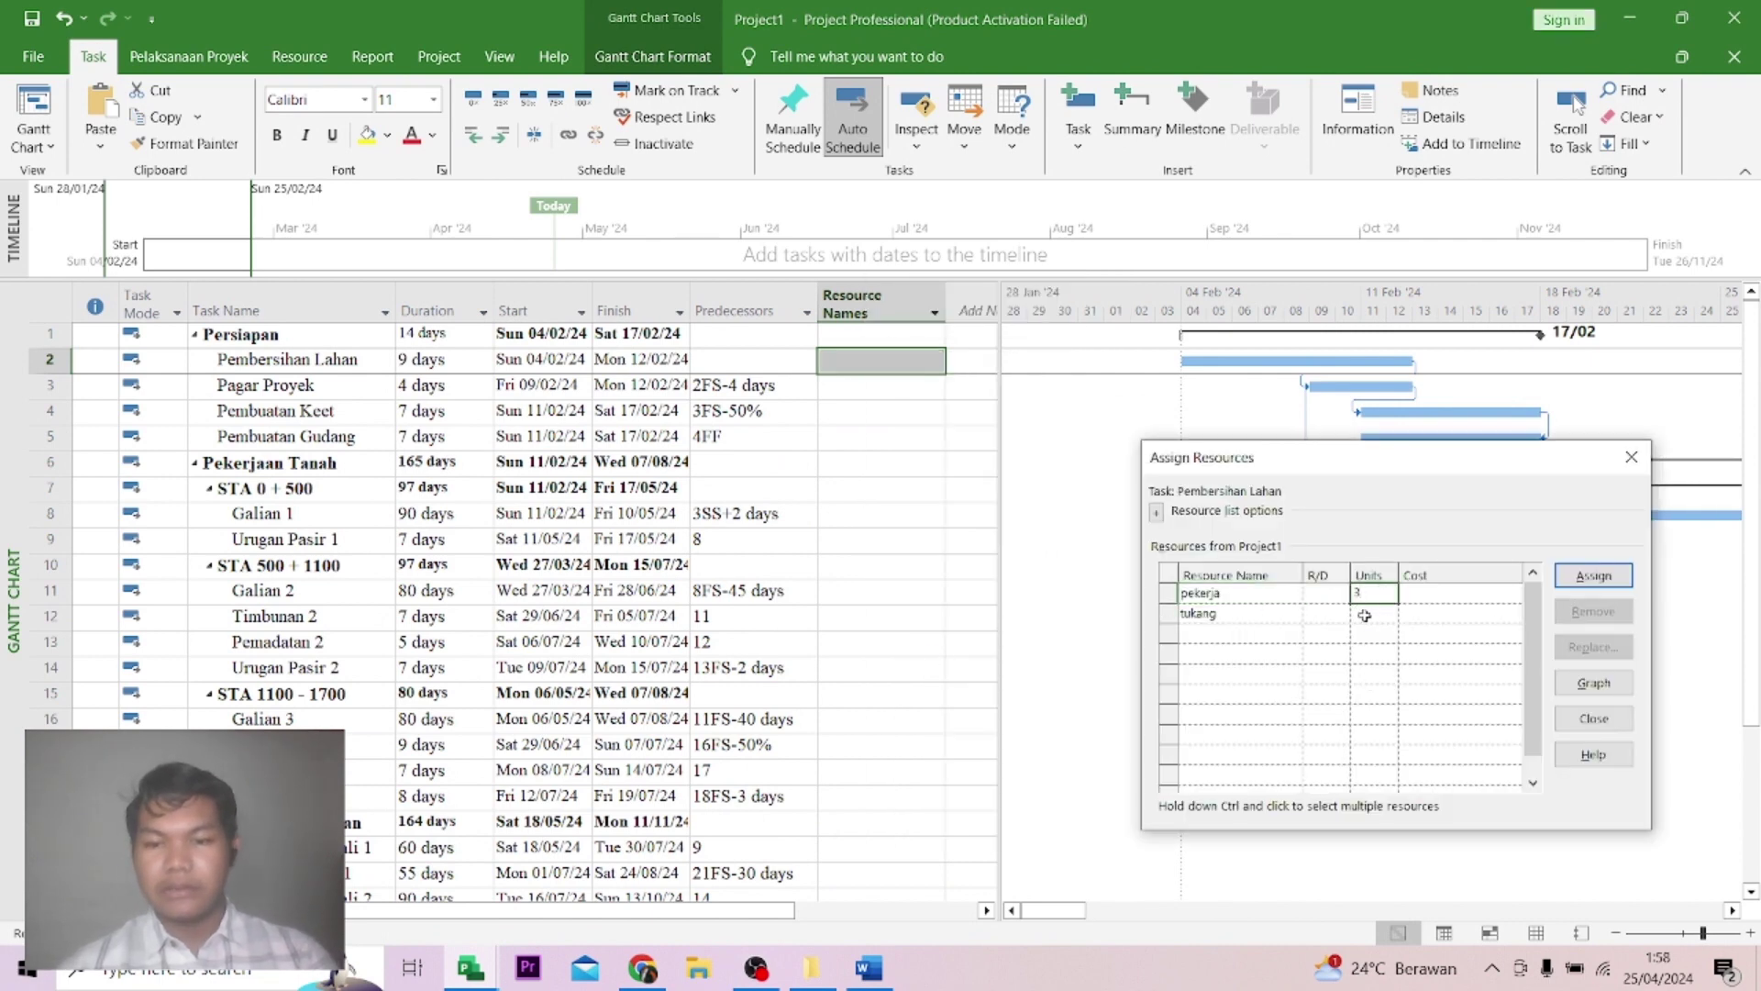
click(1365, 615)
text(3)
click(1458, 694)
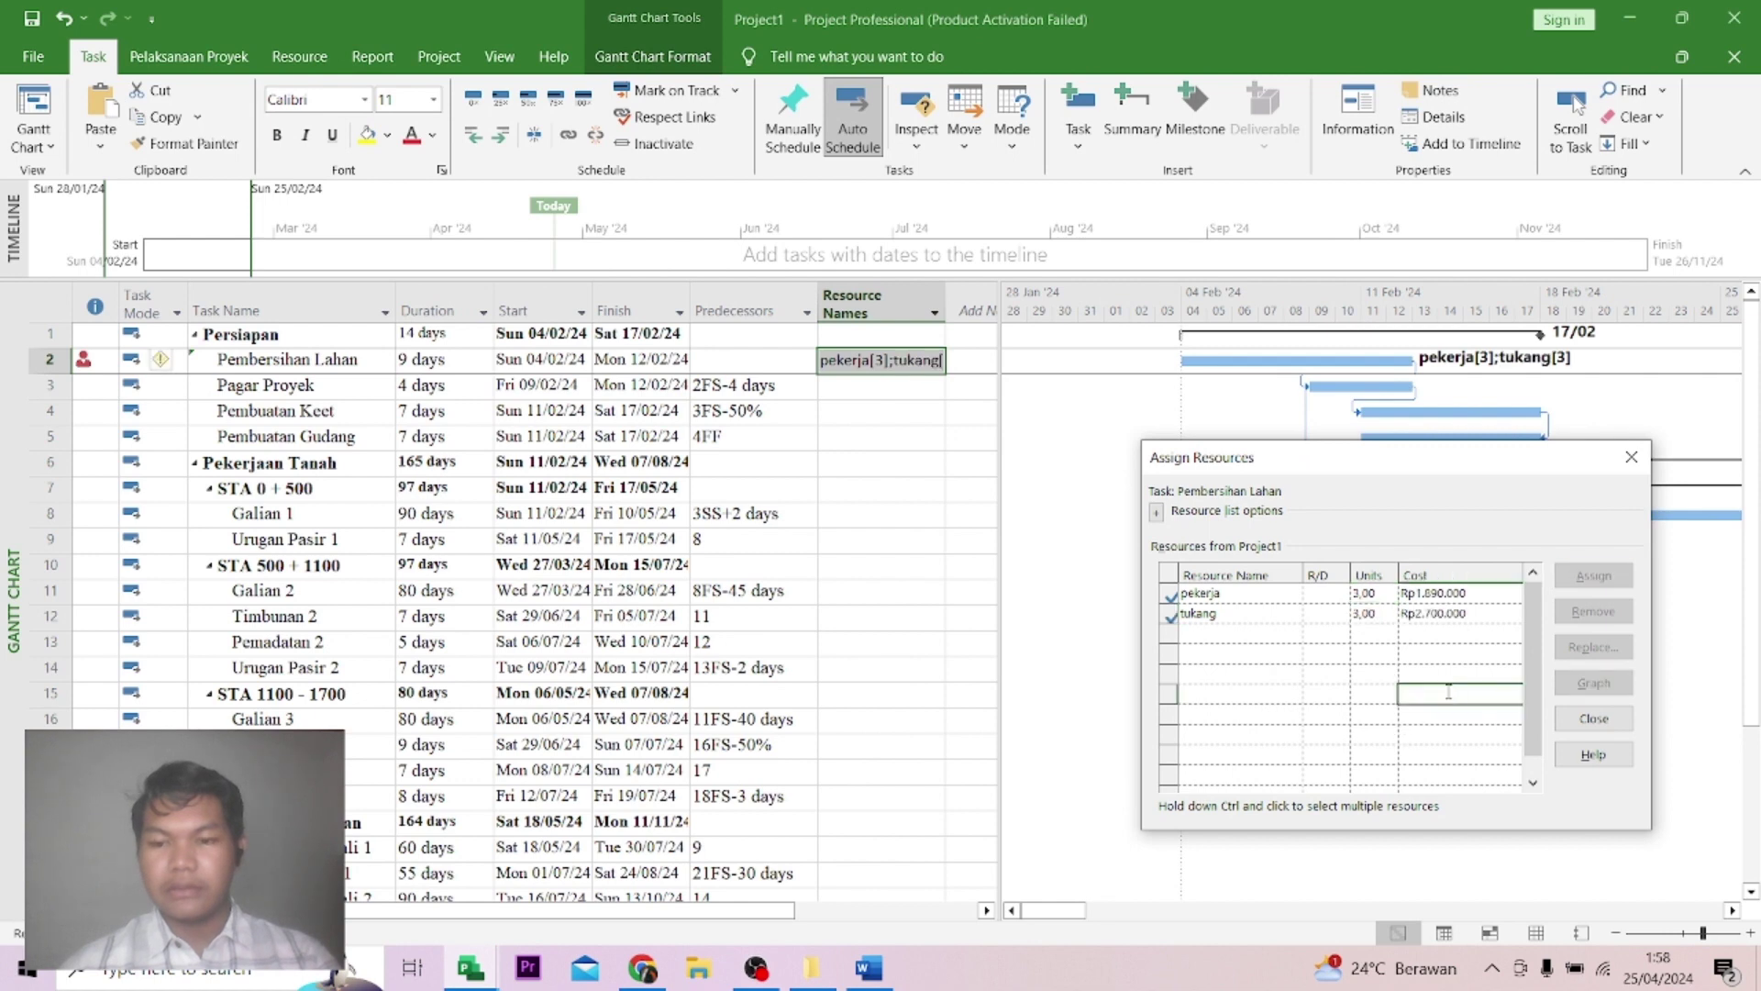
Fit the Resource Names column to its contents and assign 4 units of pekerja and 2 of tukang to Pagar Proyek.
click(857, 385)
double_click(945, 302)
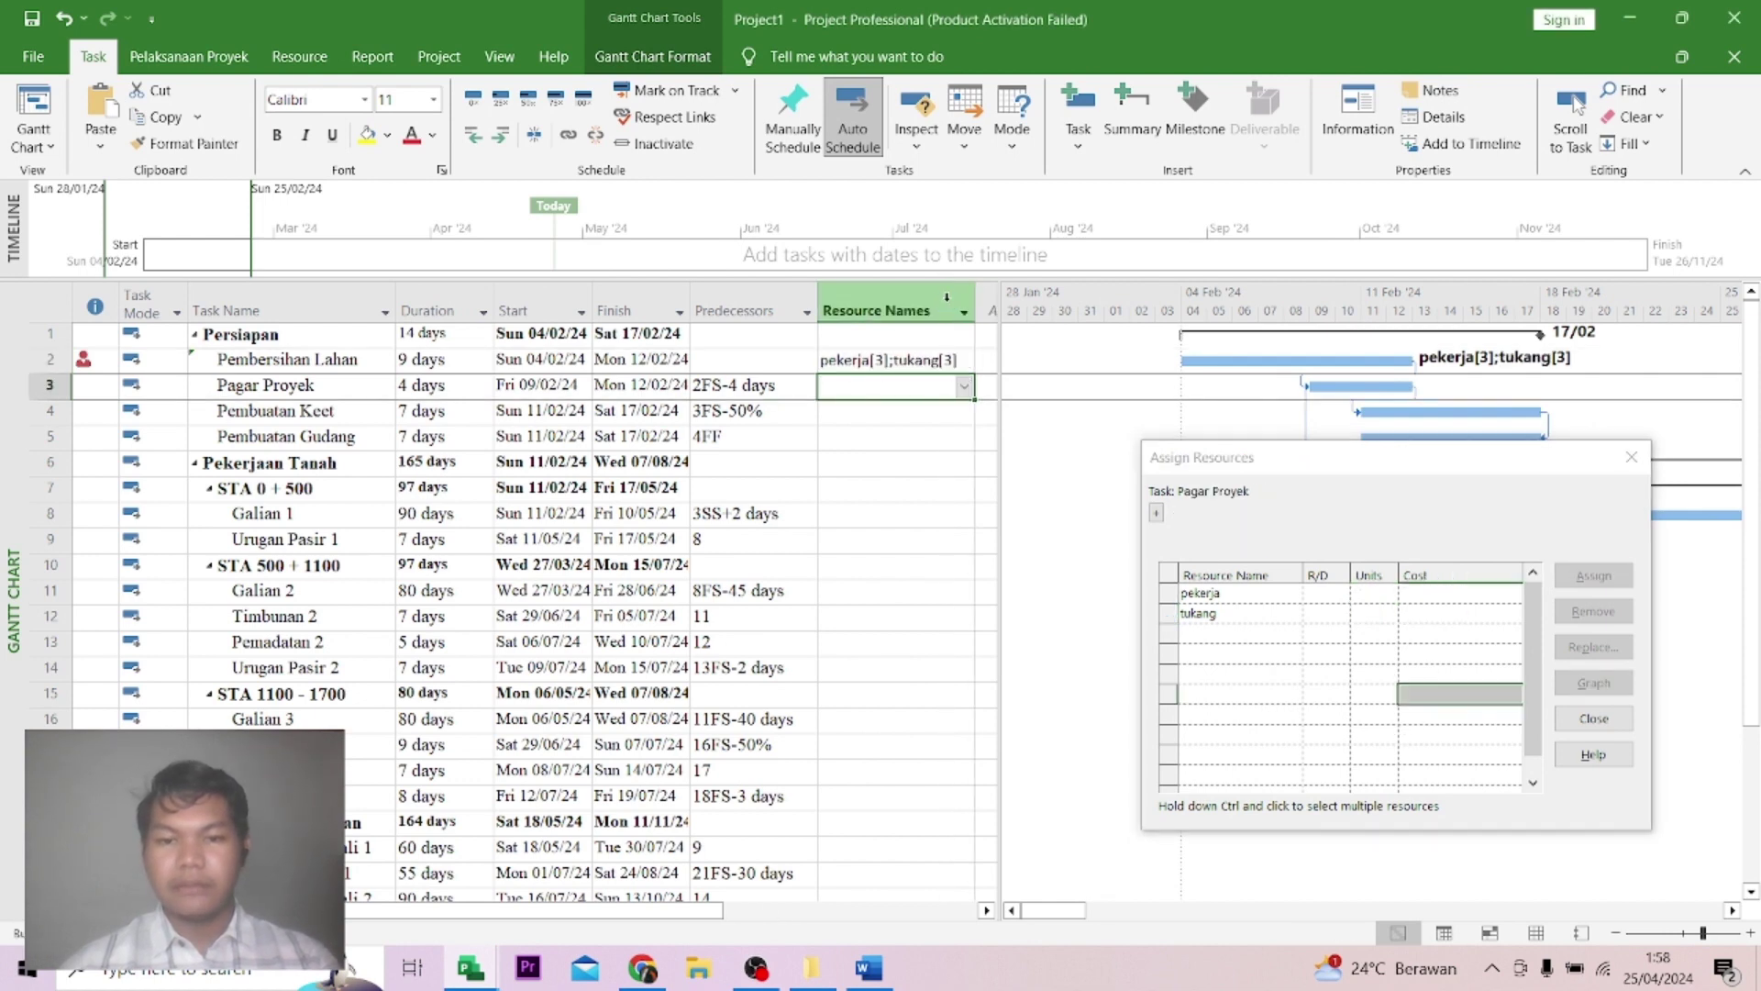
click(1376, 594)
text(4)
click(1376, 615)
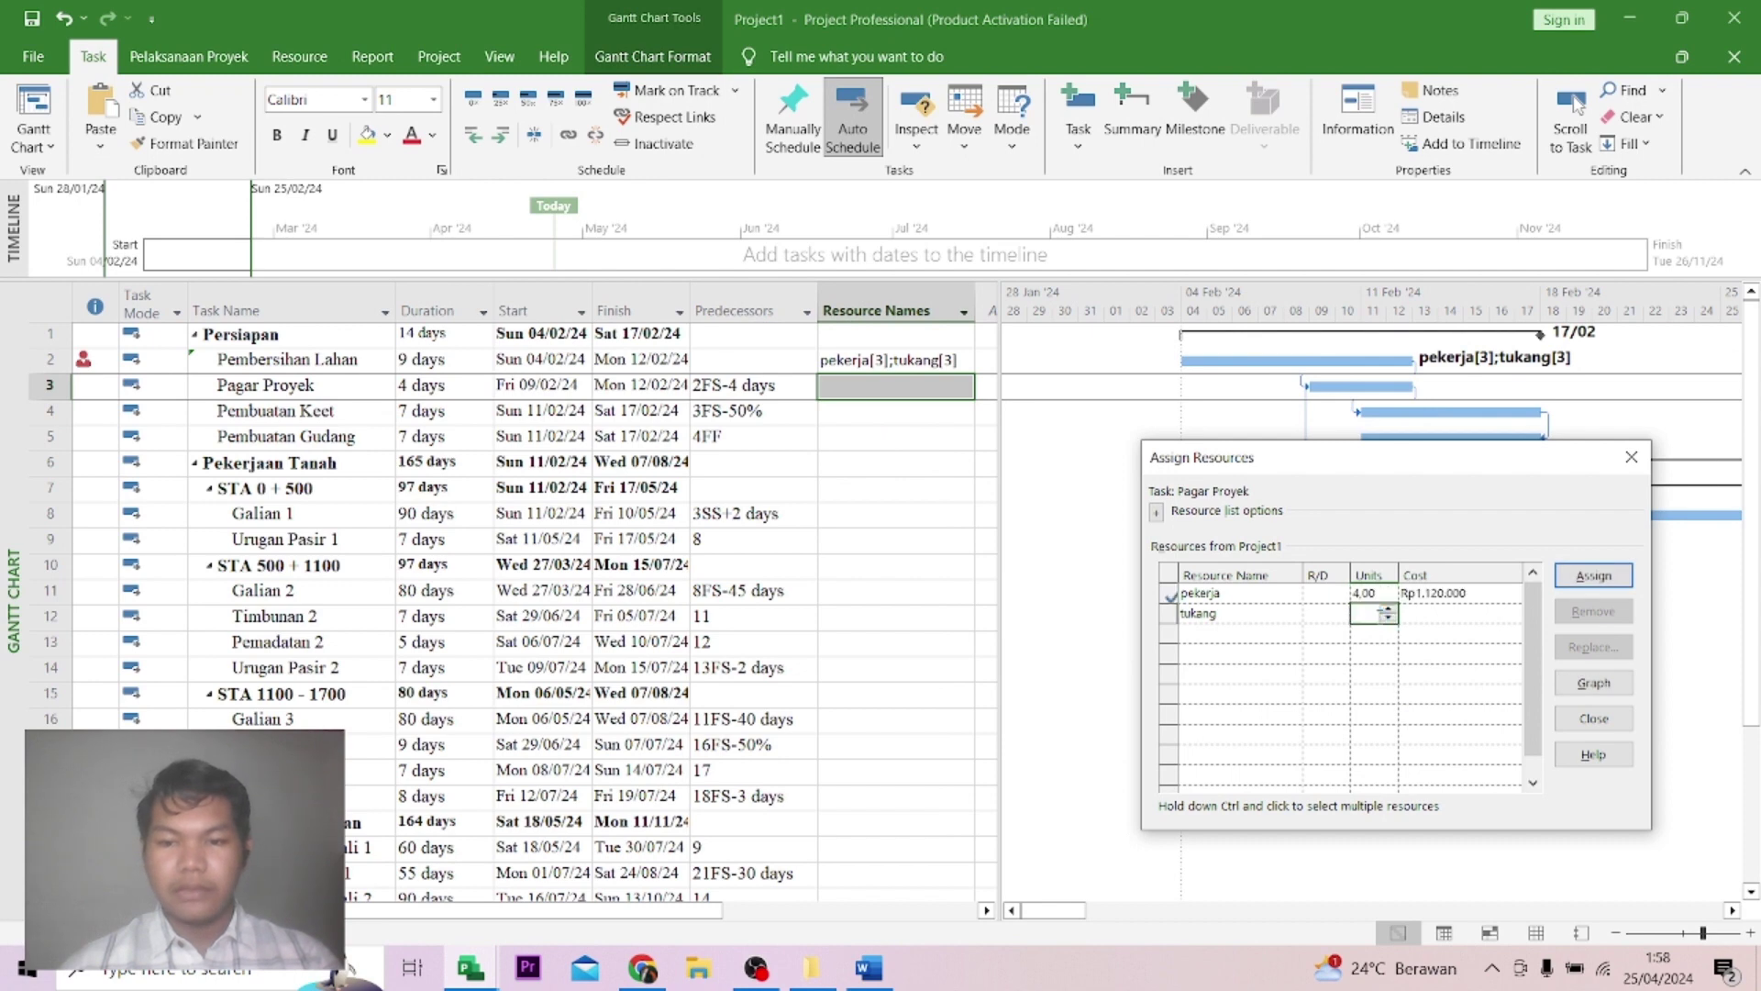
text(2)
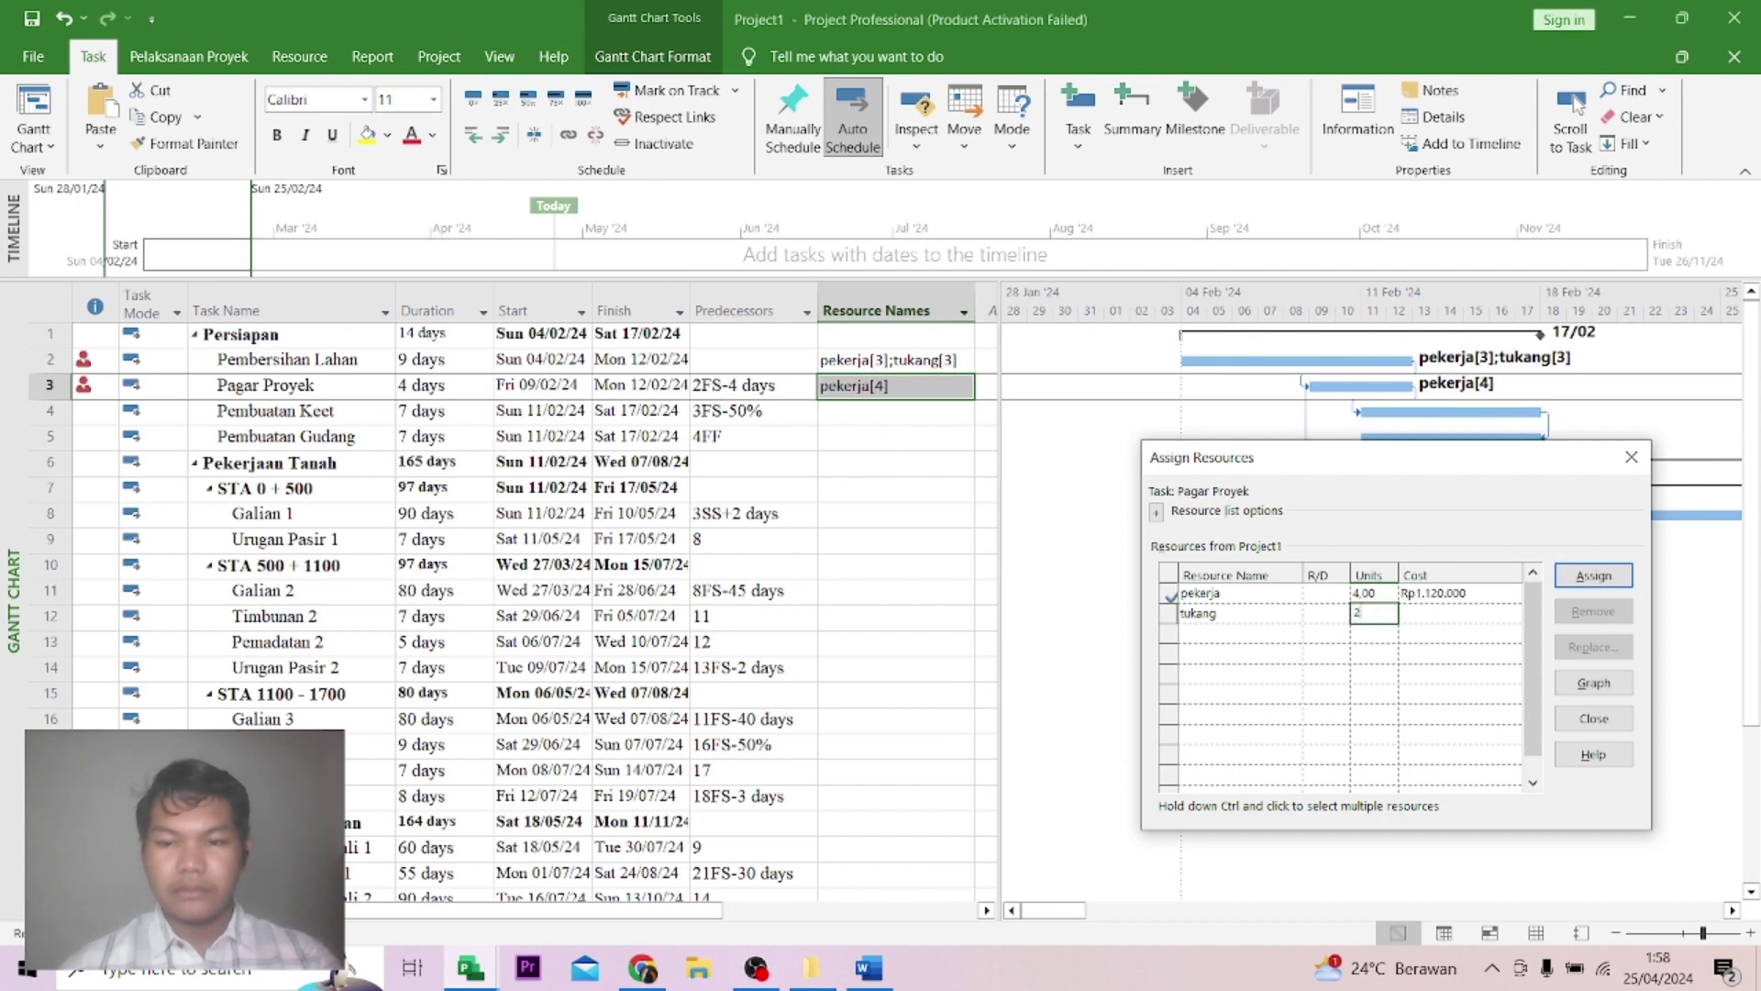
click(1325, 675)
Assign 3 units of pekerja and 2 units of tukang to Pembuatan Keet, following the Word assignment table.
click(871, 415)
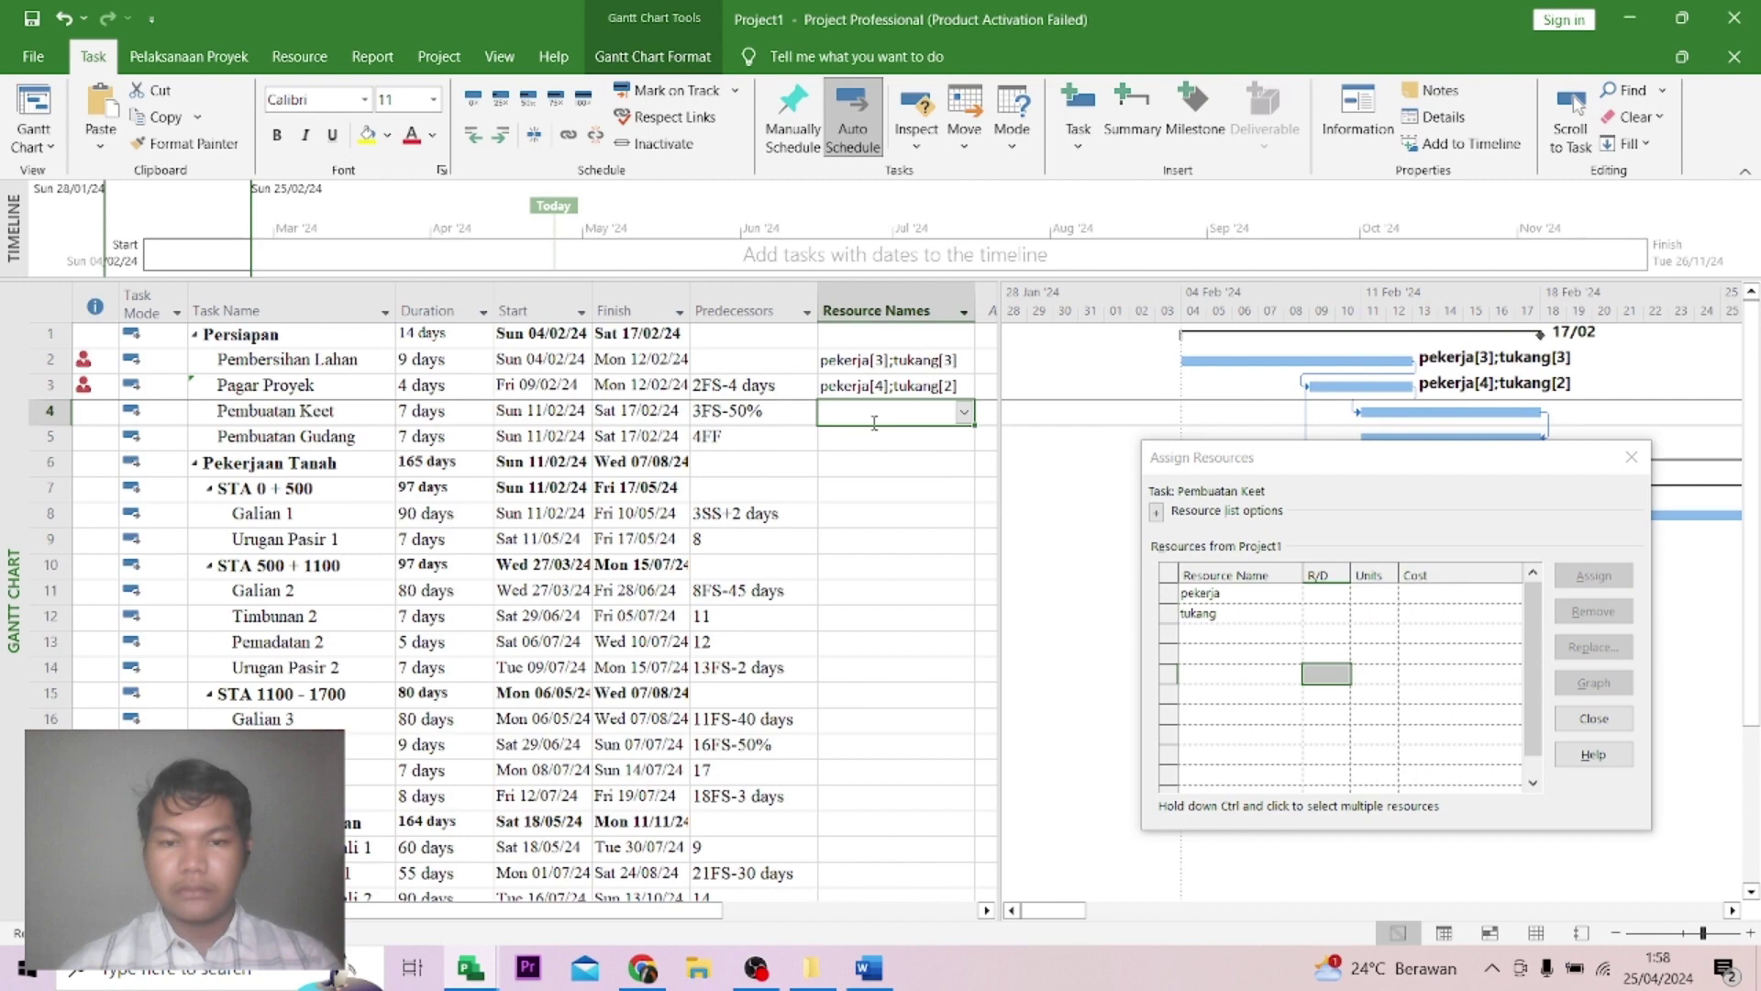
click(884, 959)
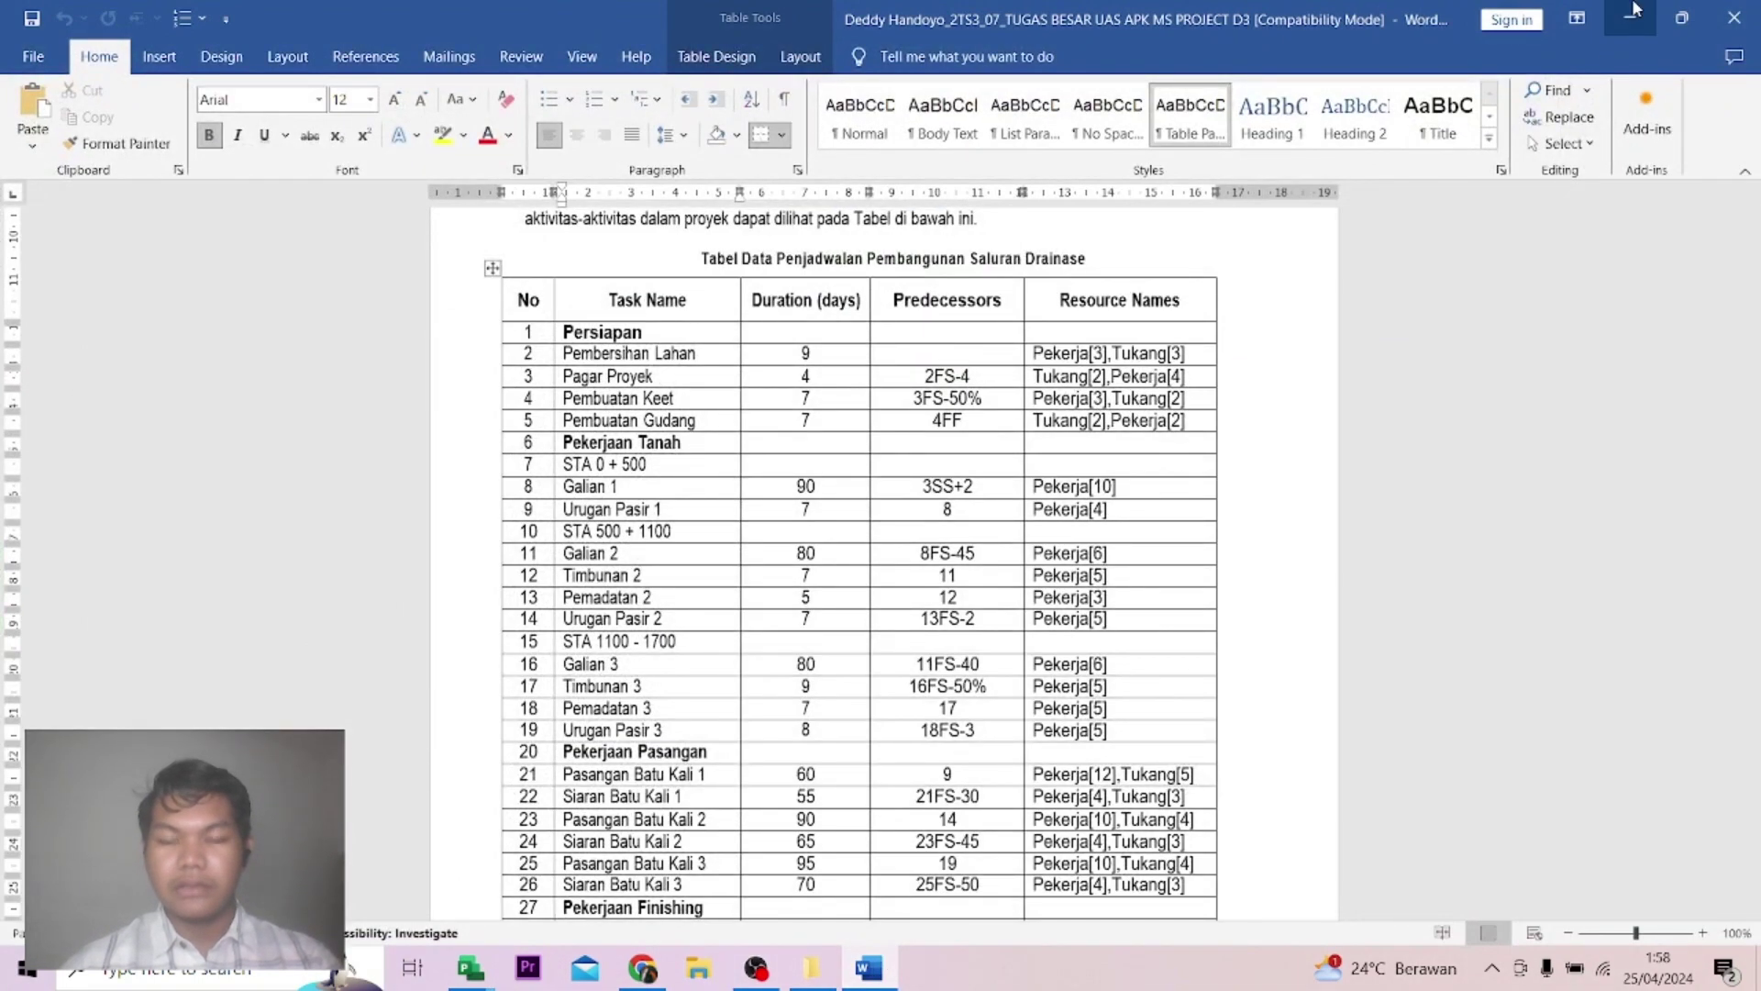
click(1634, 11)
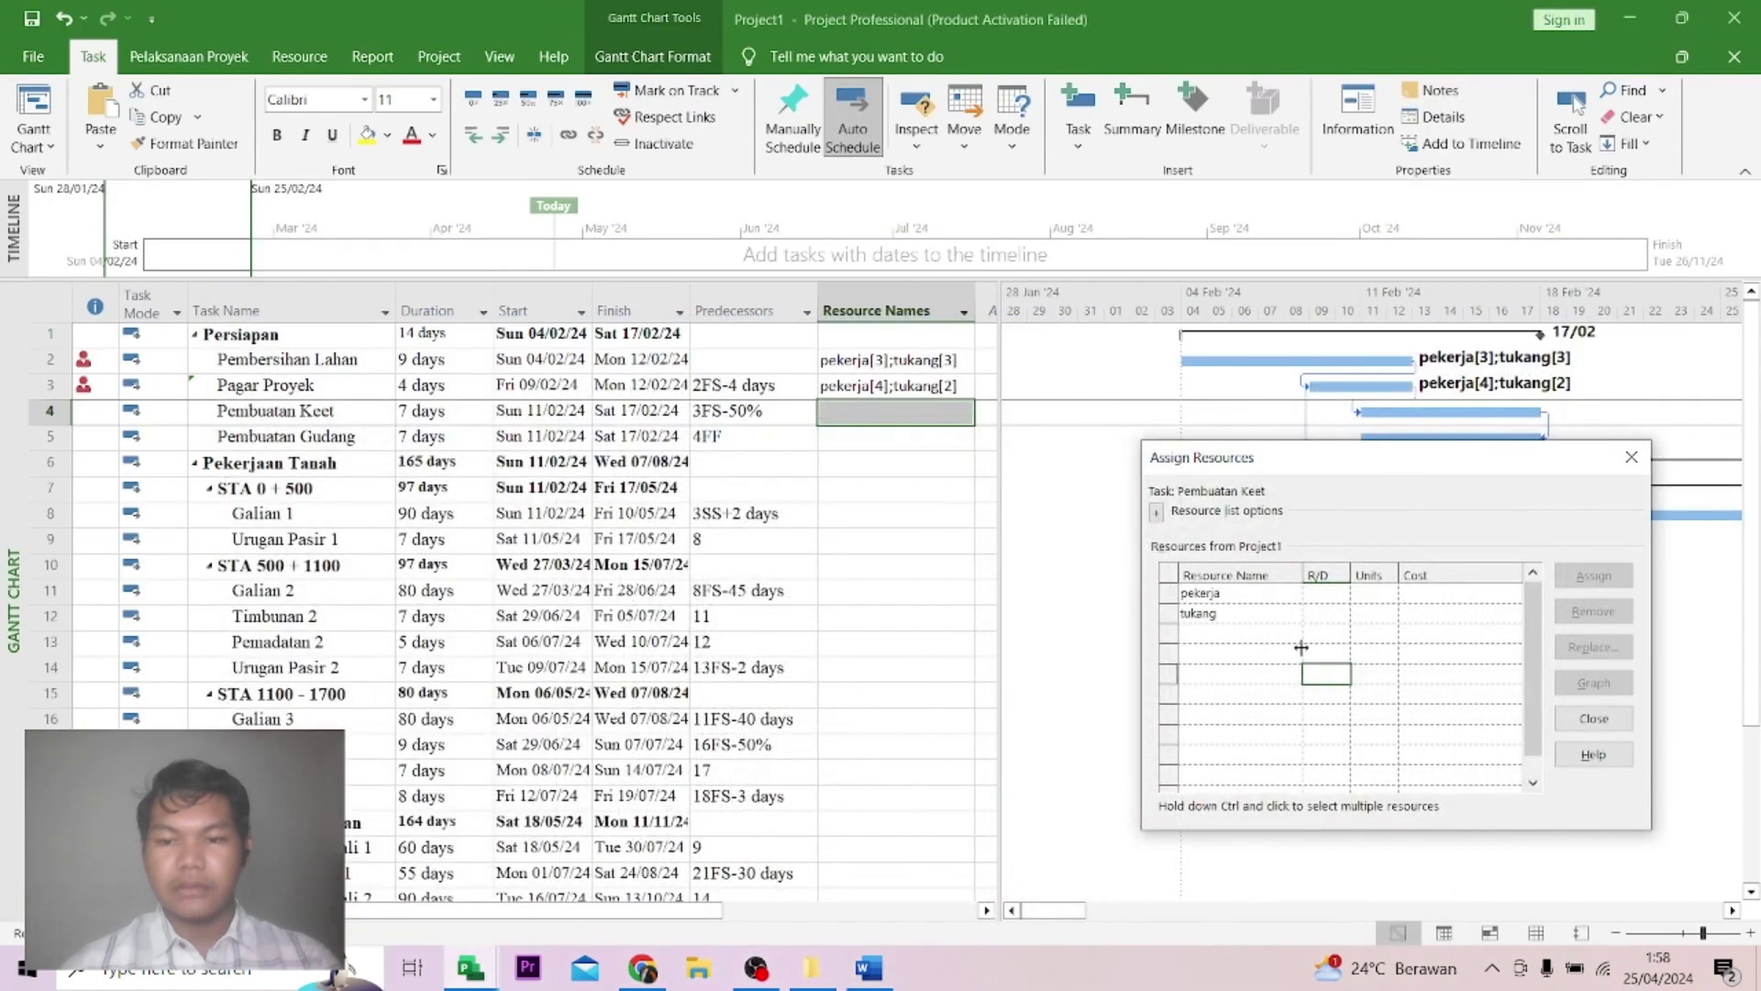
click(1373, 594)
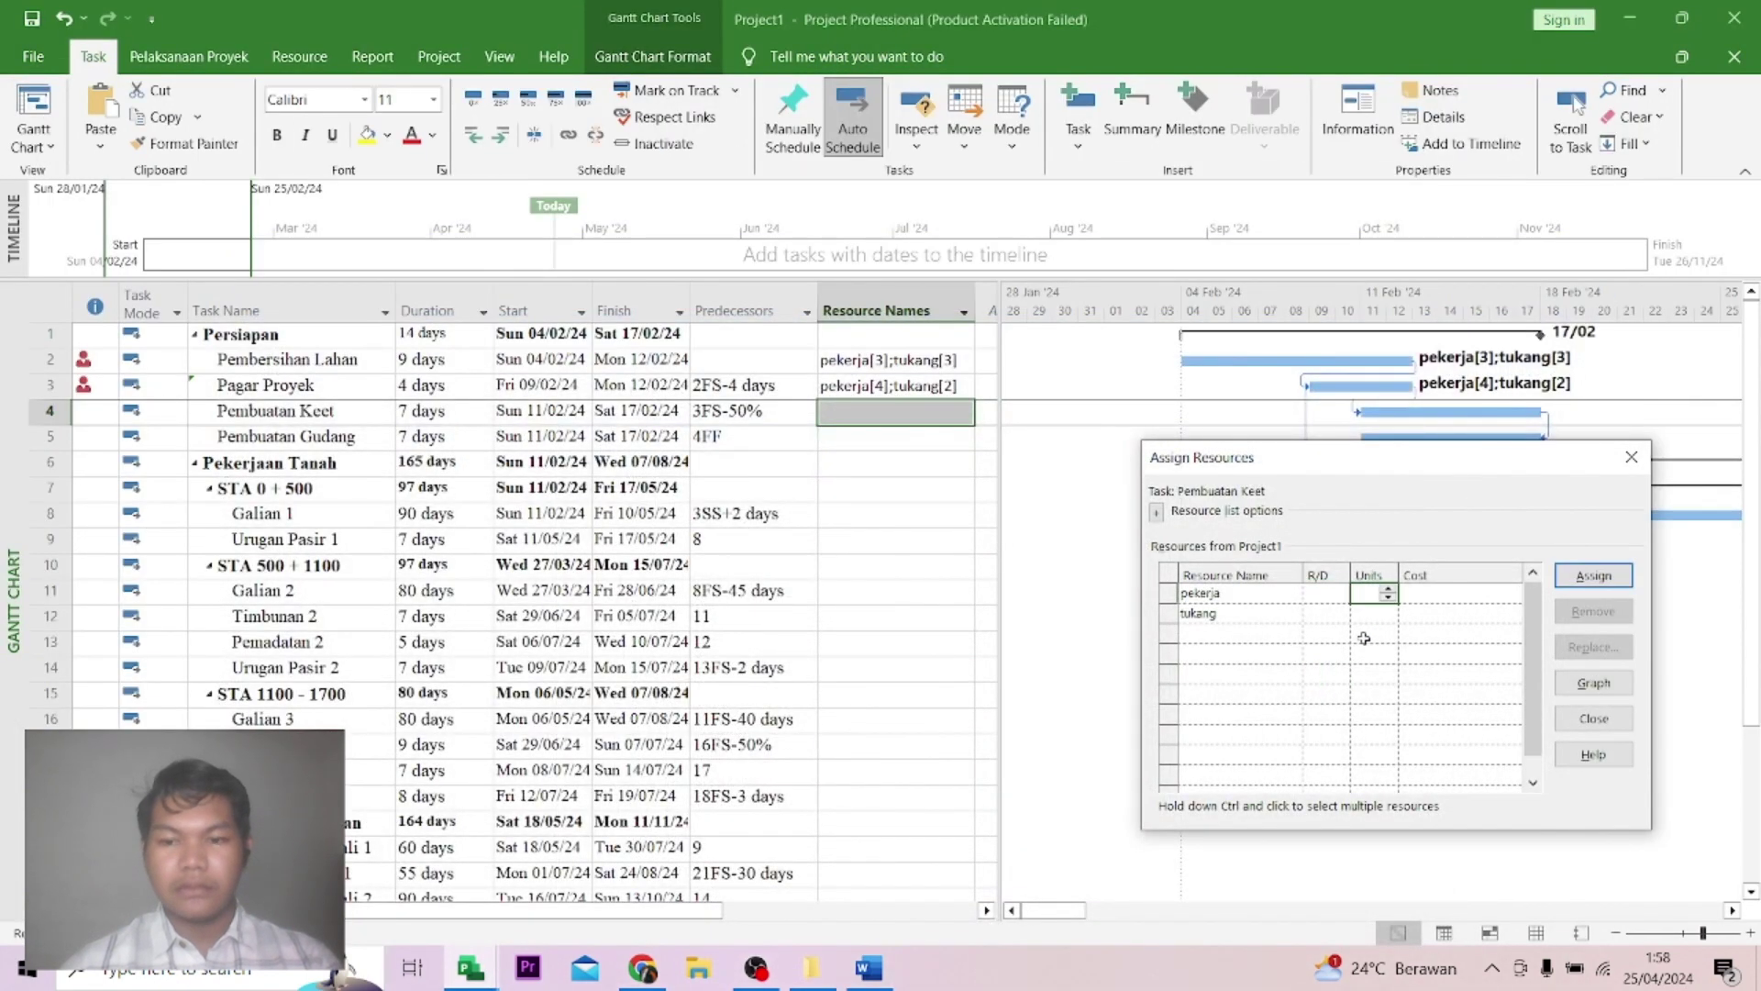
text(3)
click(1368, 619)
text(3)
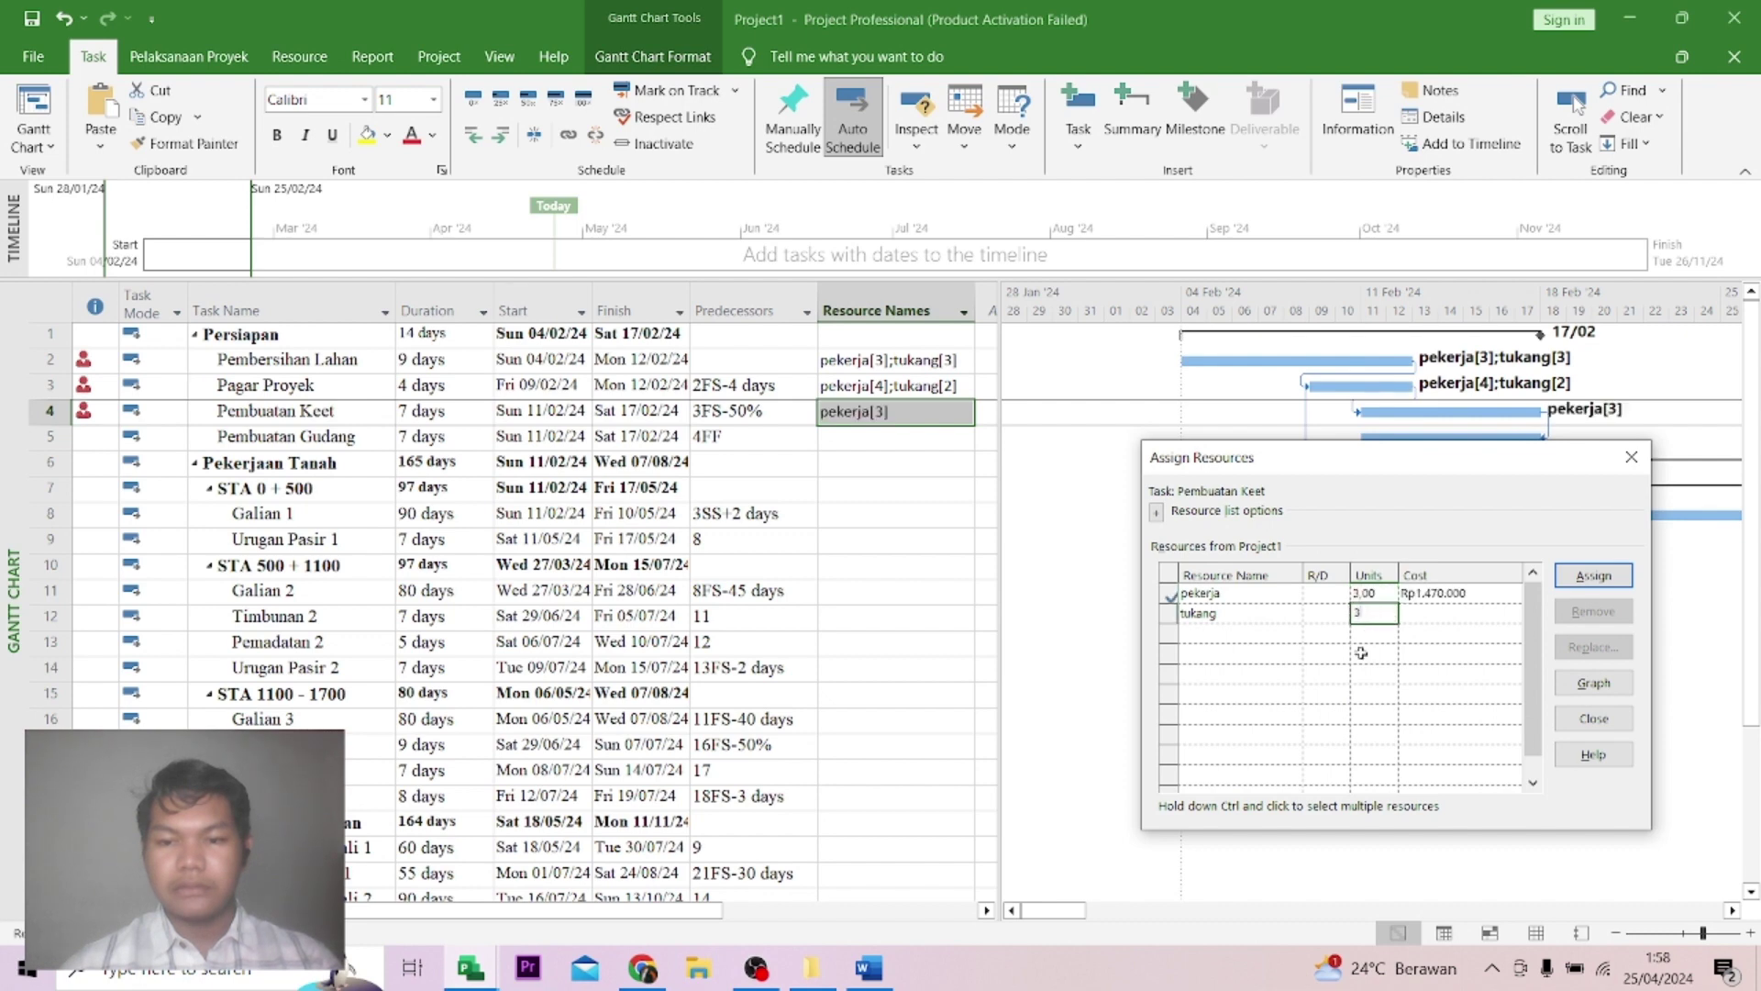
key(BackSpace)
text(2)
click(1266, 669)
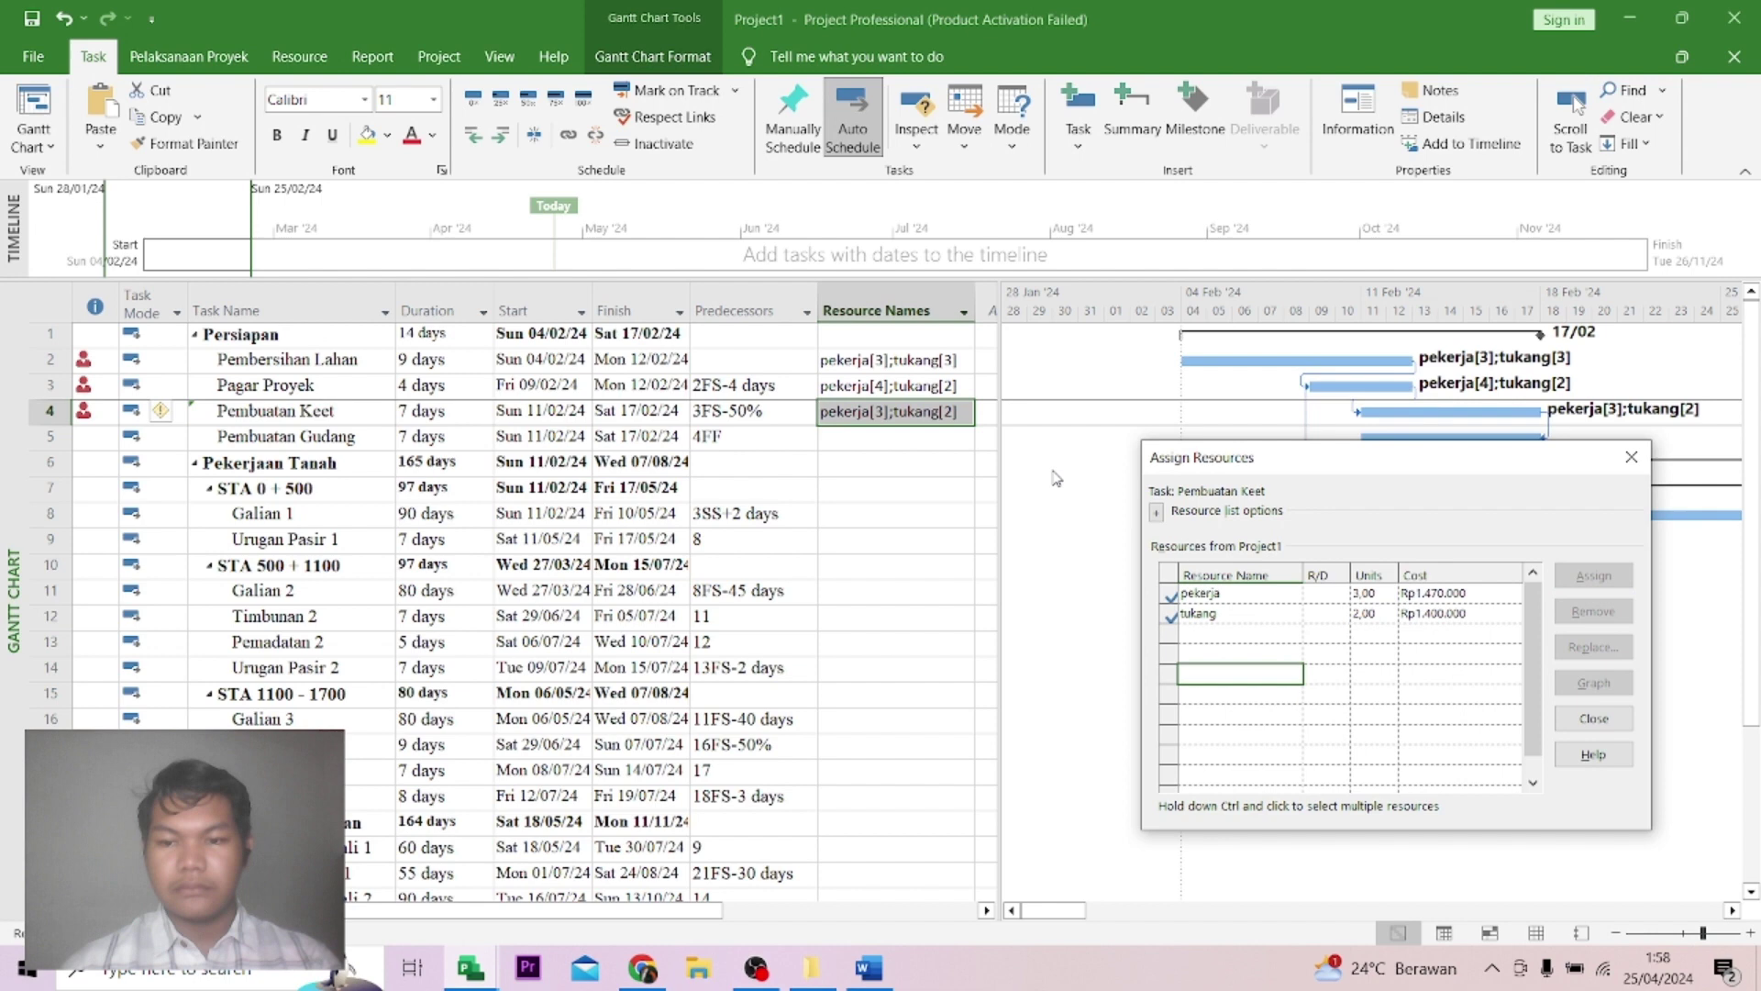
Assign 2 units of pekerja and 2 units of tukang to the Pembuatan Gudang task.
click(913, 434)
click(1374, 594)
text(2)
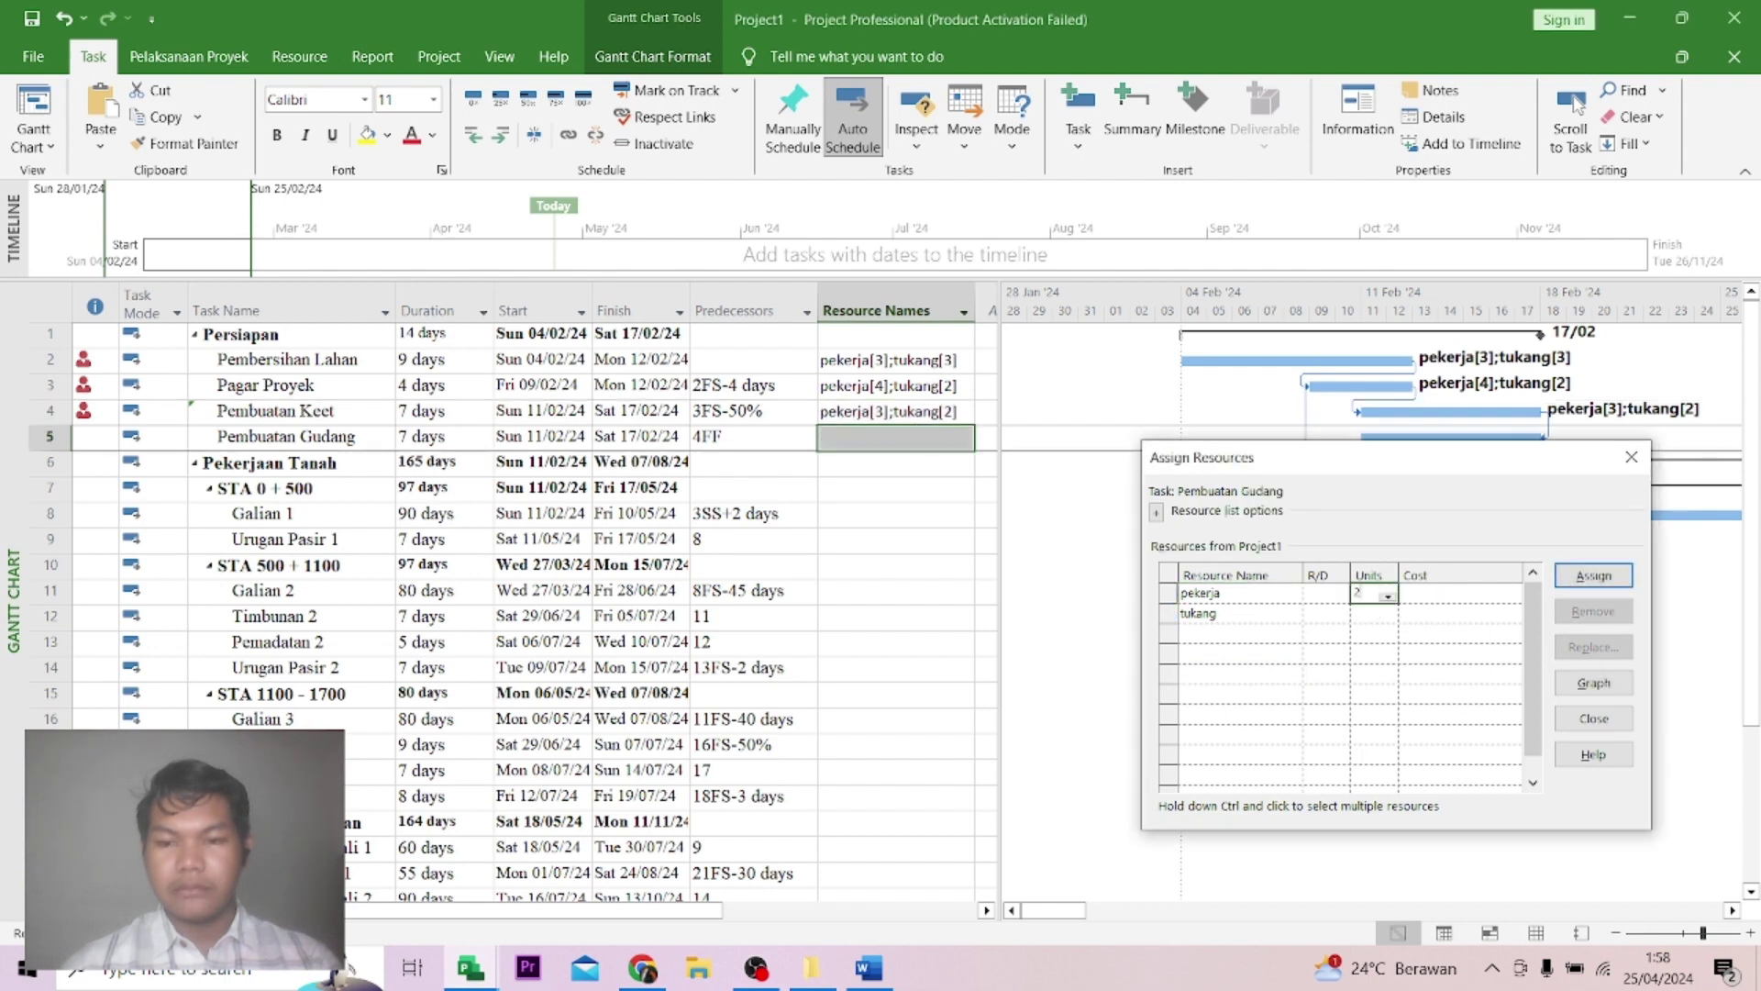
click(1373, 611)
text(2)
click(1359, 694)
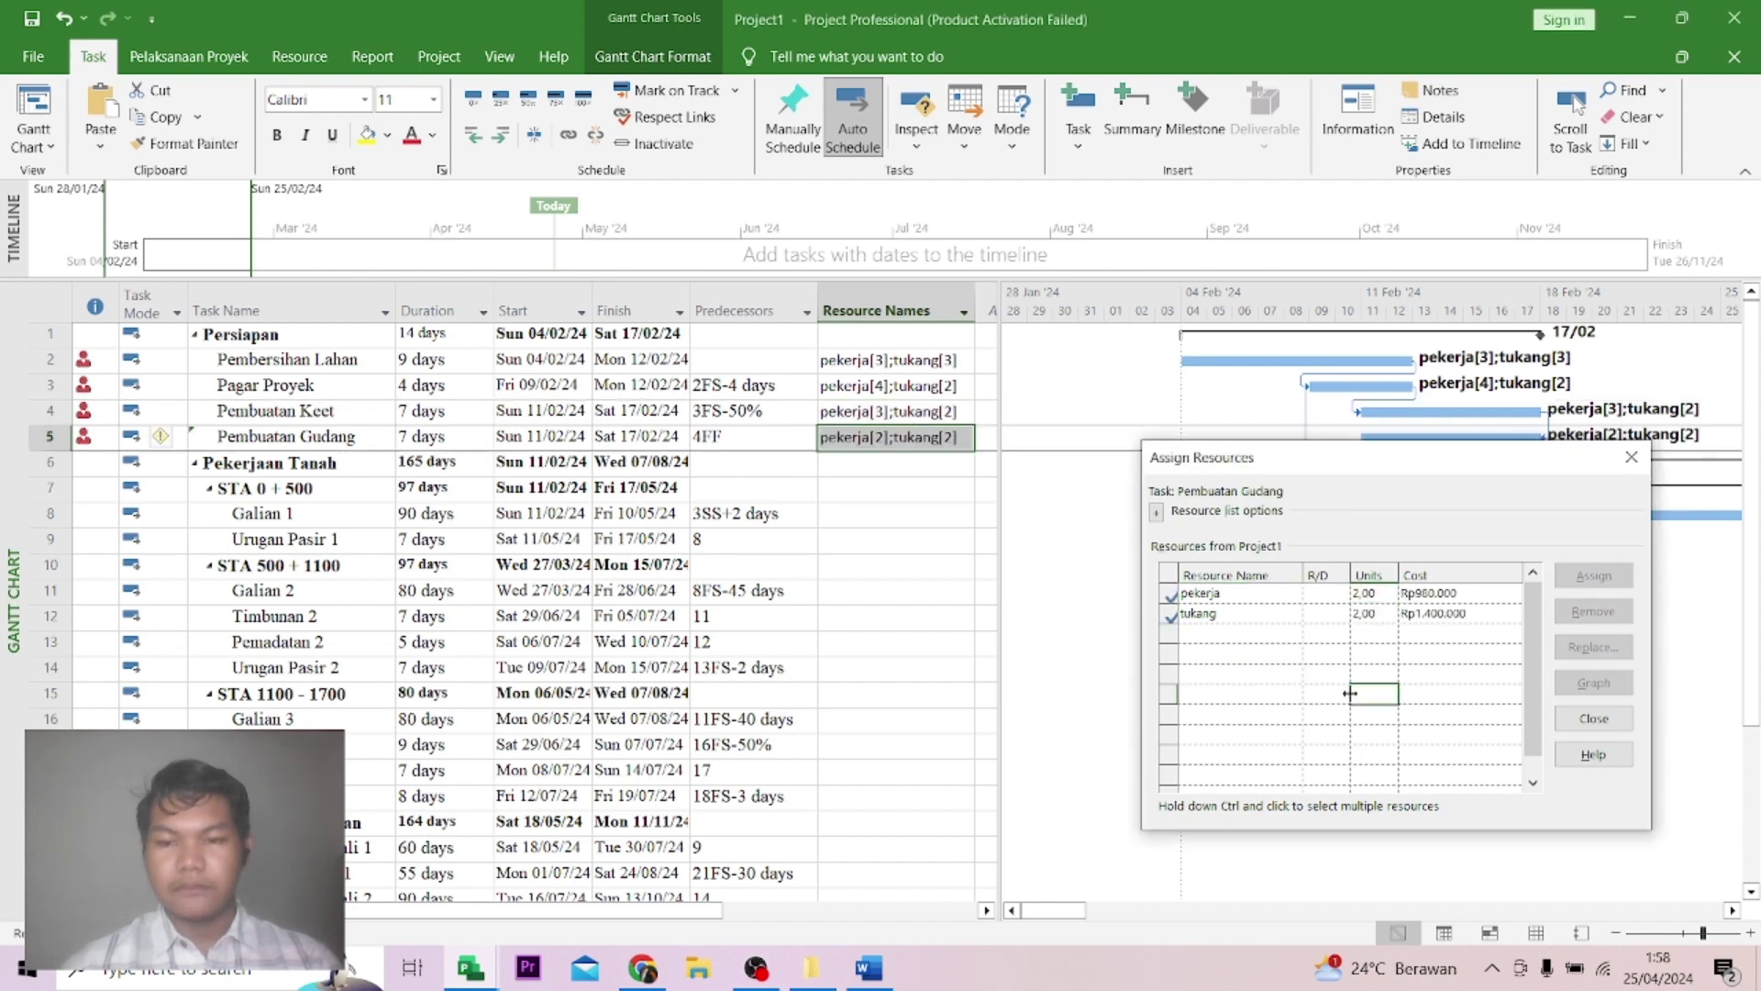
Check the remaining resource assignments in the Word table and return to Project1 in Microsoft Project.
click(831, 624)
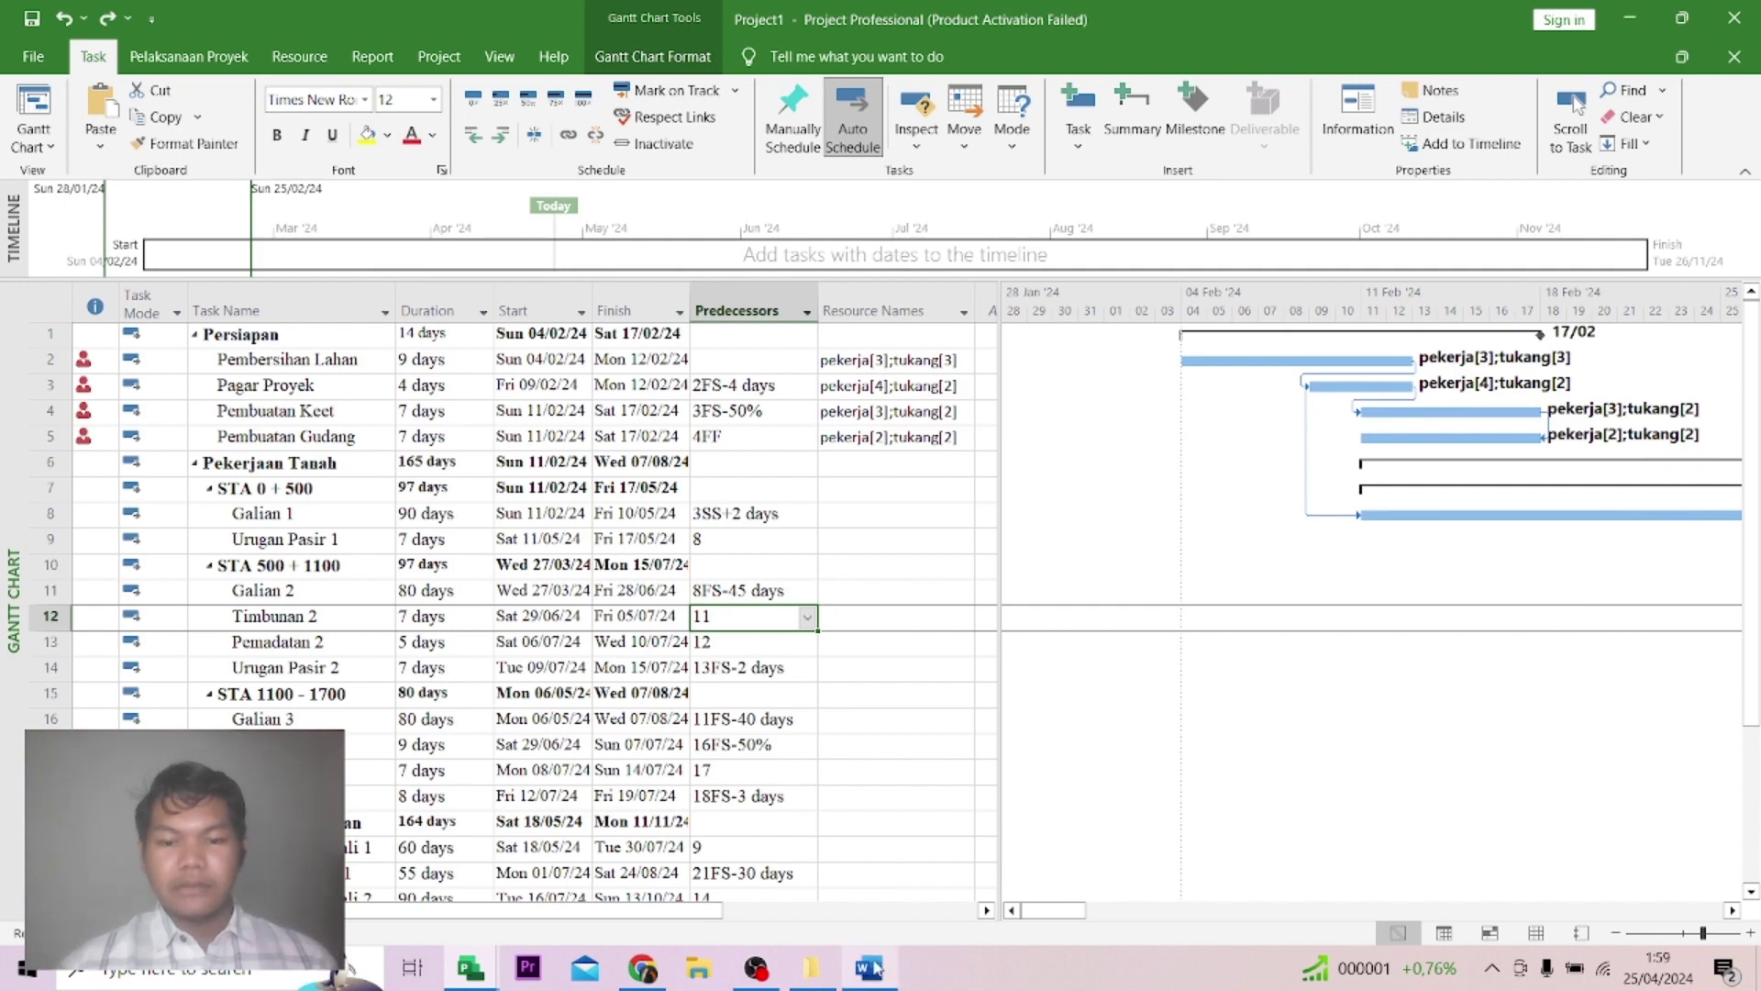
click(890, 981)
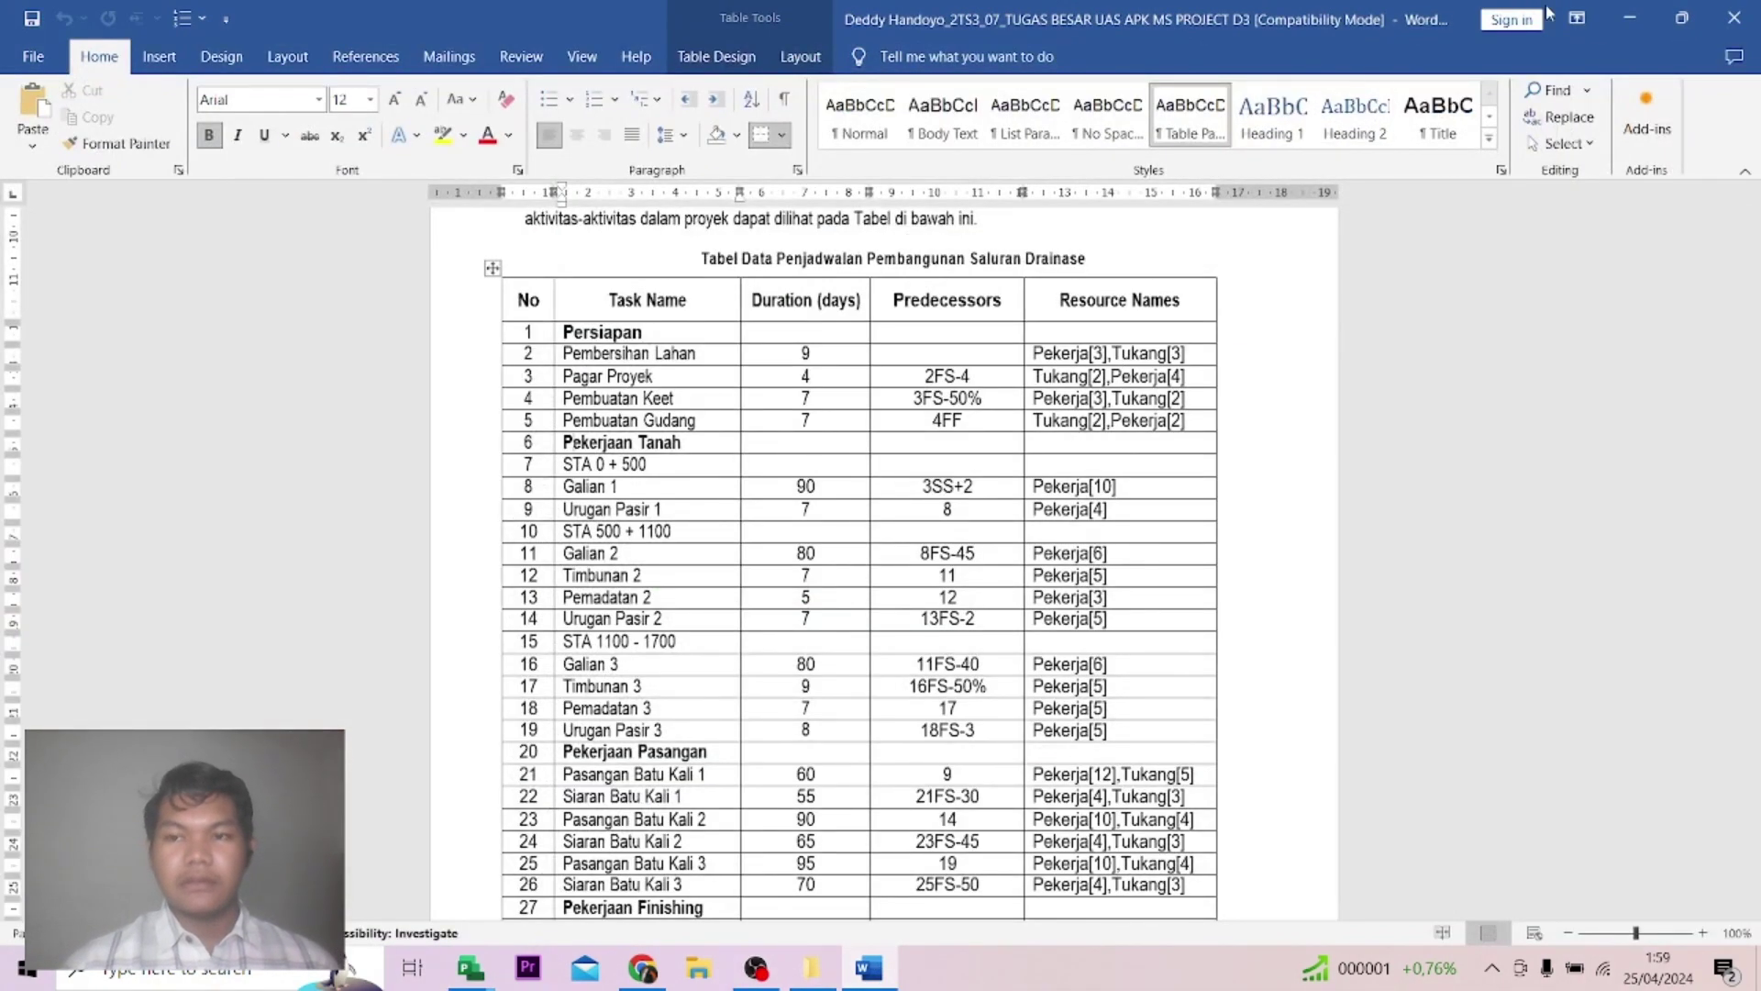
click(1629, 18)
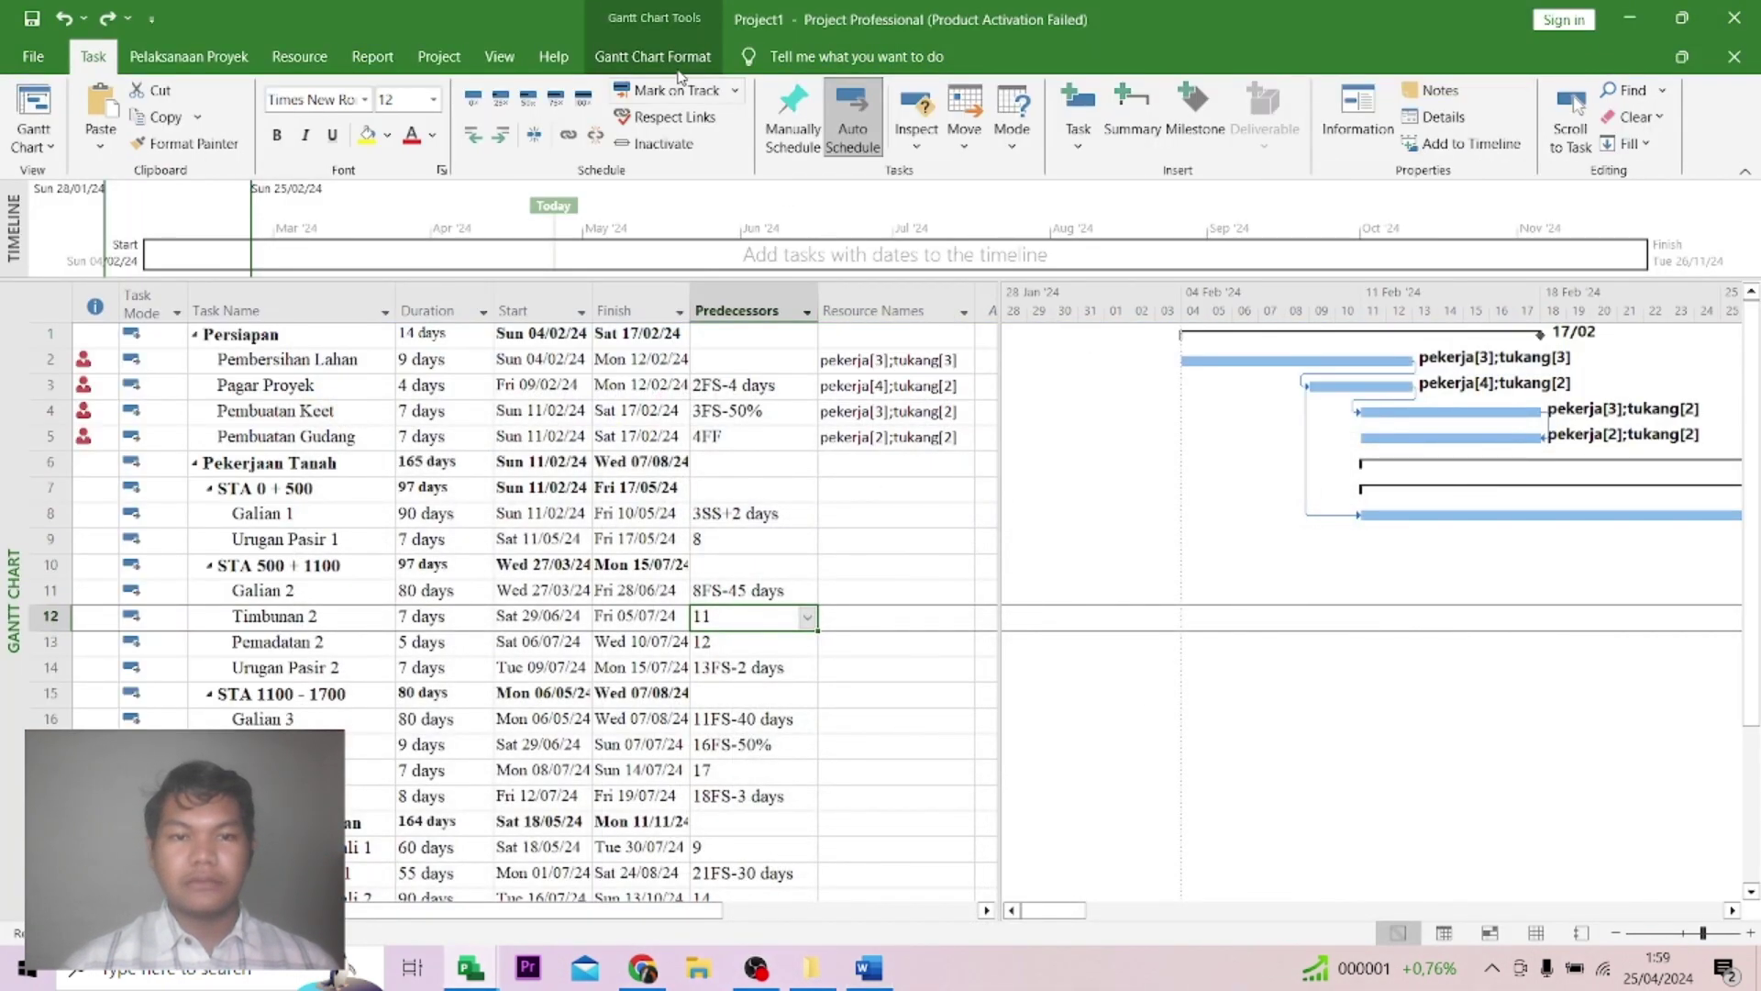
Show the project summary task and fit the Start and Finish columns to their contents.
click(653, 57)
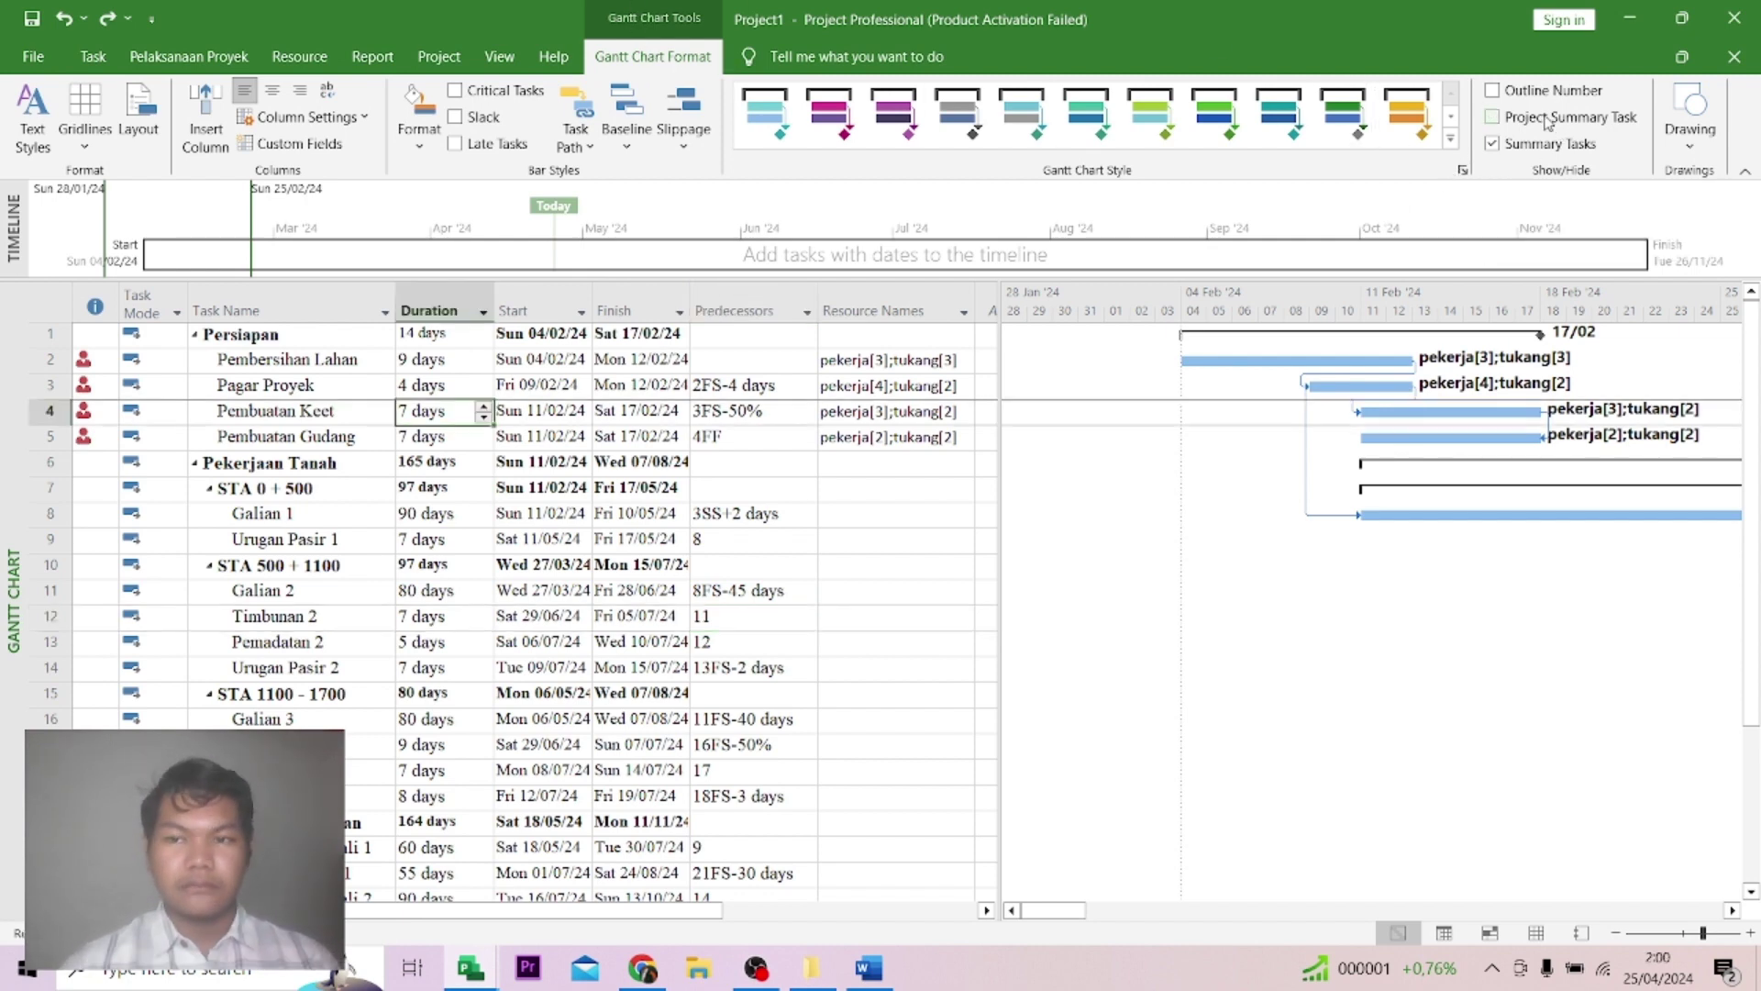
click(1540, 117)
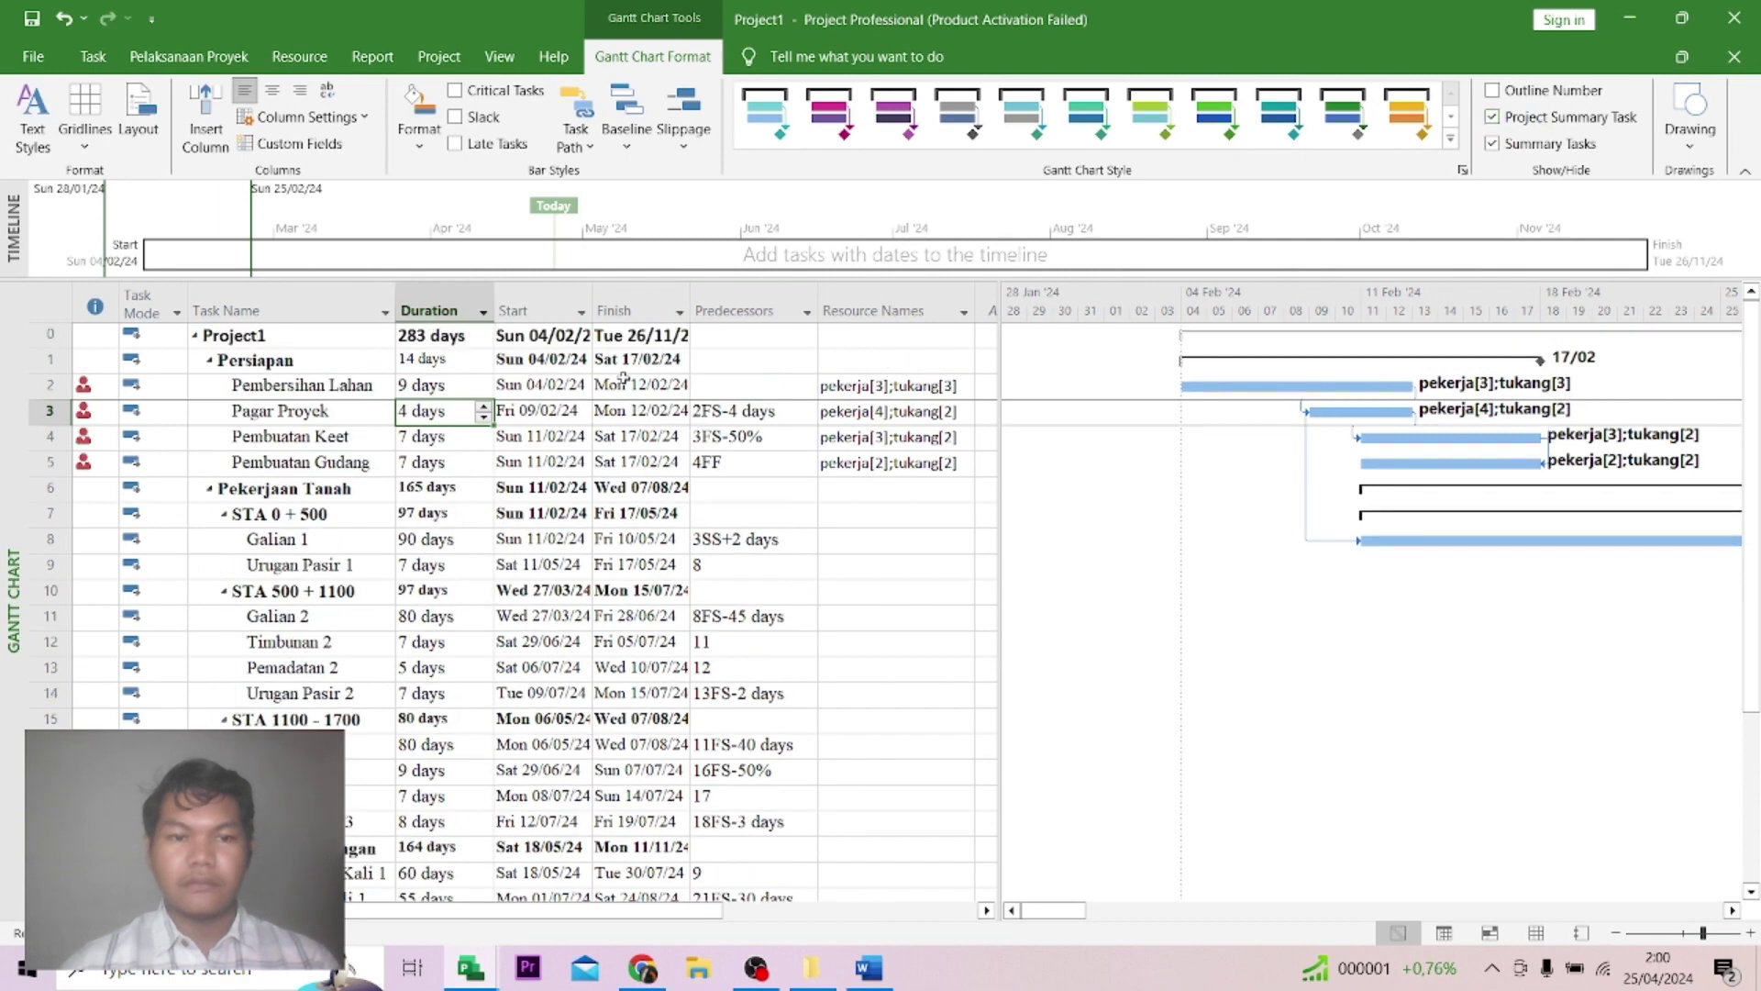
double_click(591, 303)
double_click(713, 307)
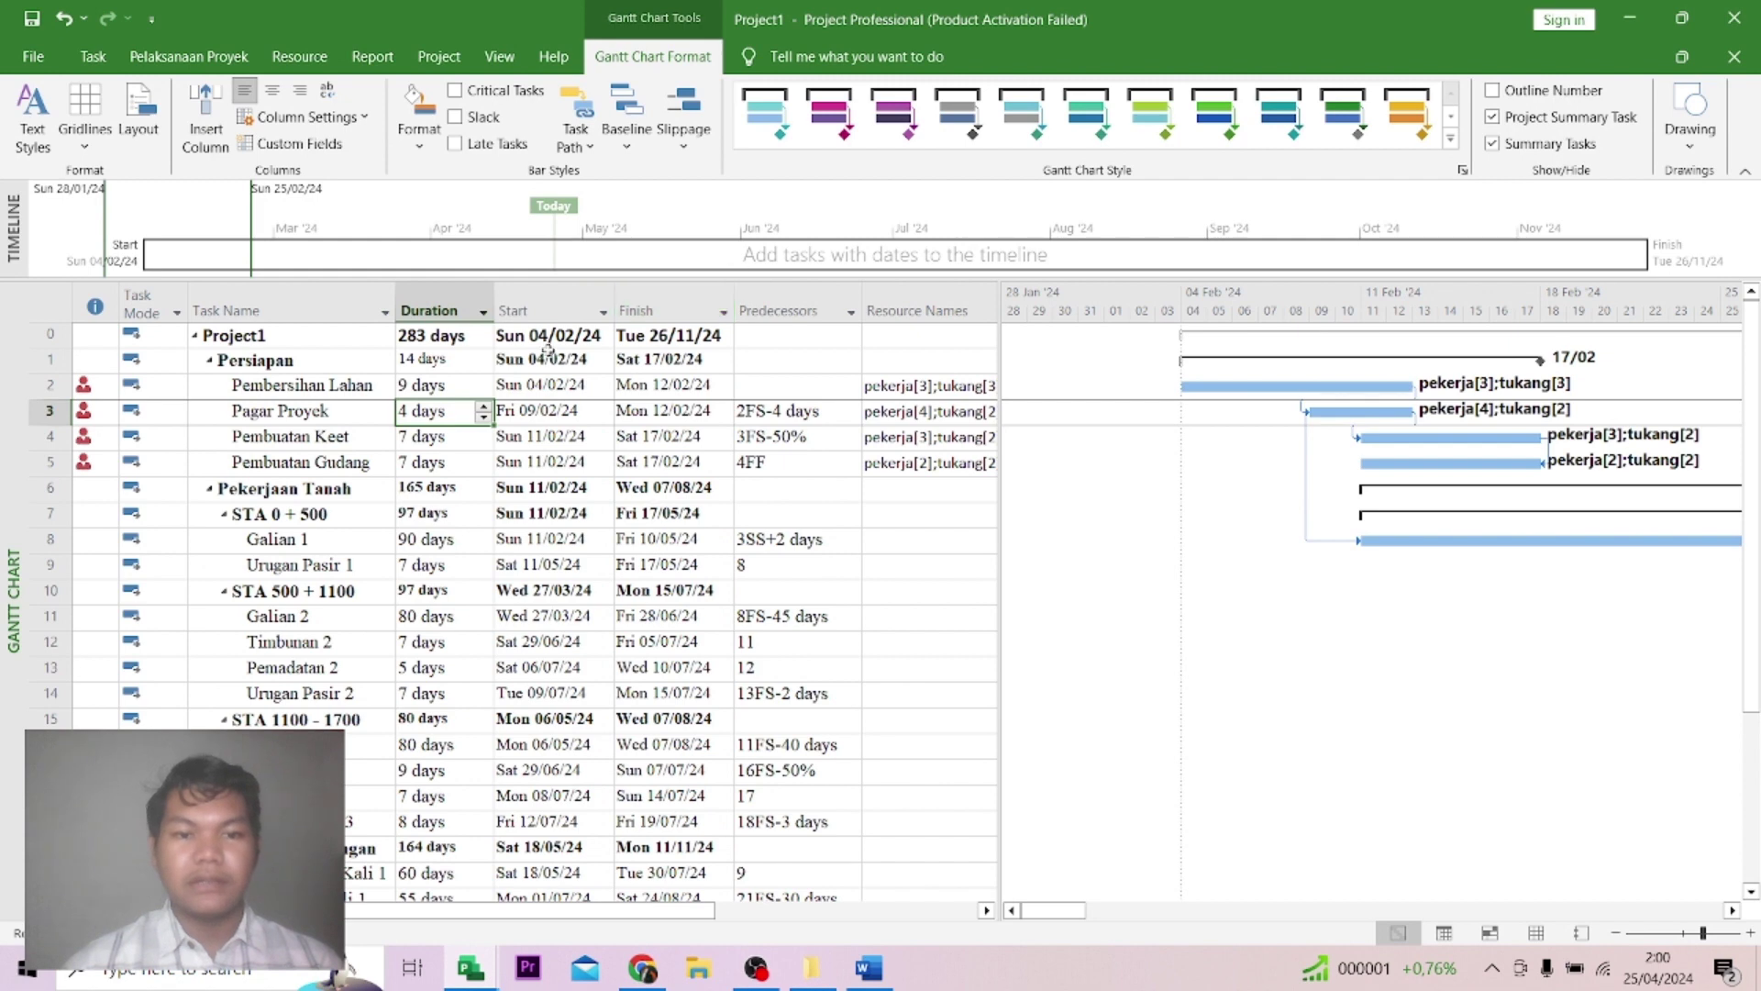
Examine the Start and Finish dates of the project summary and the tasks below it.
click(543, 309)
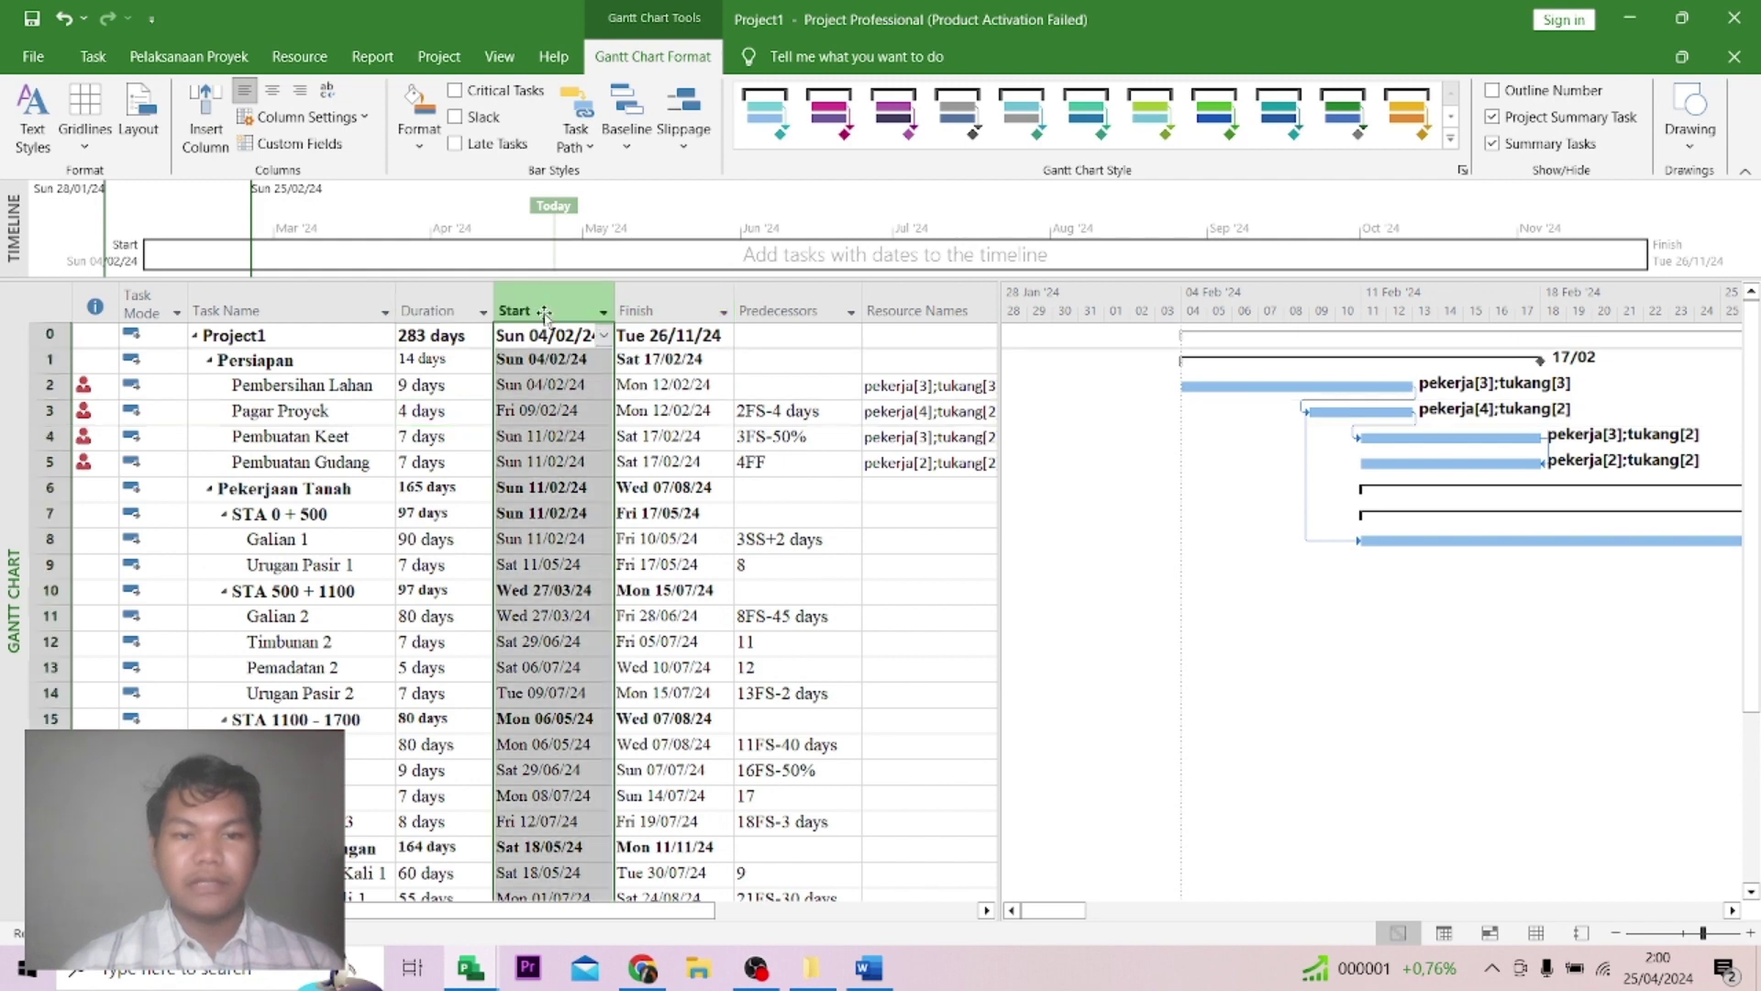
click(657, 292)
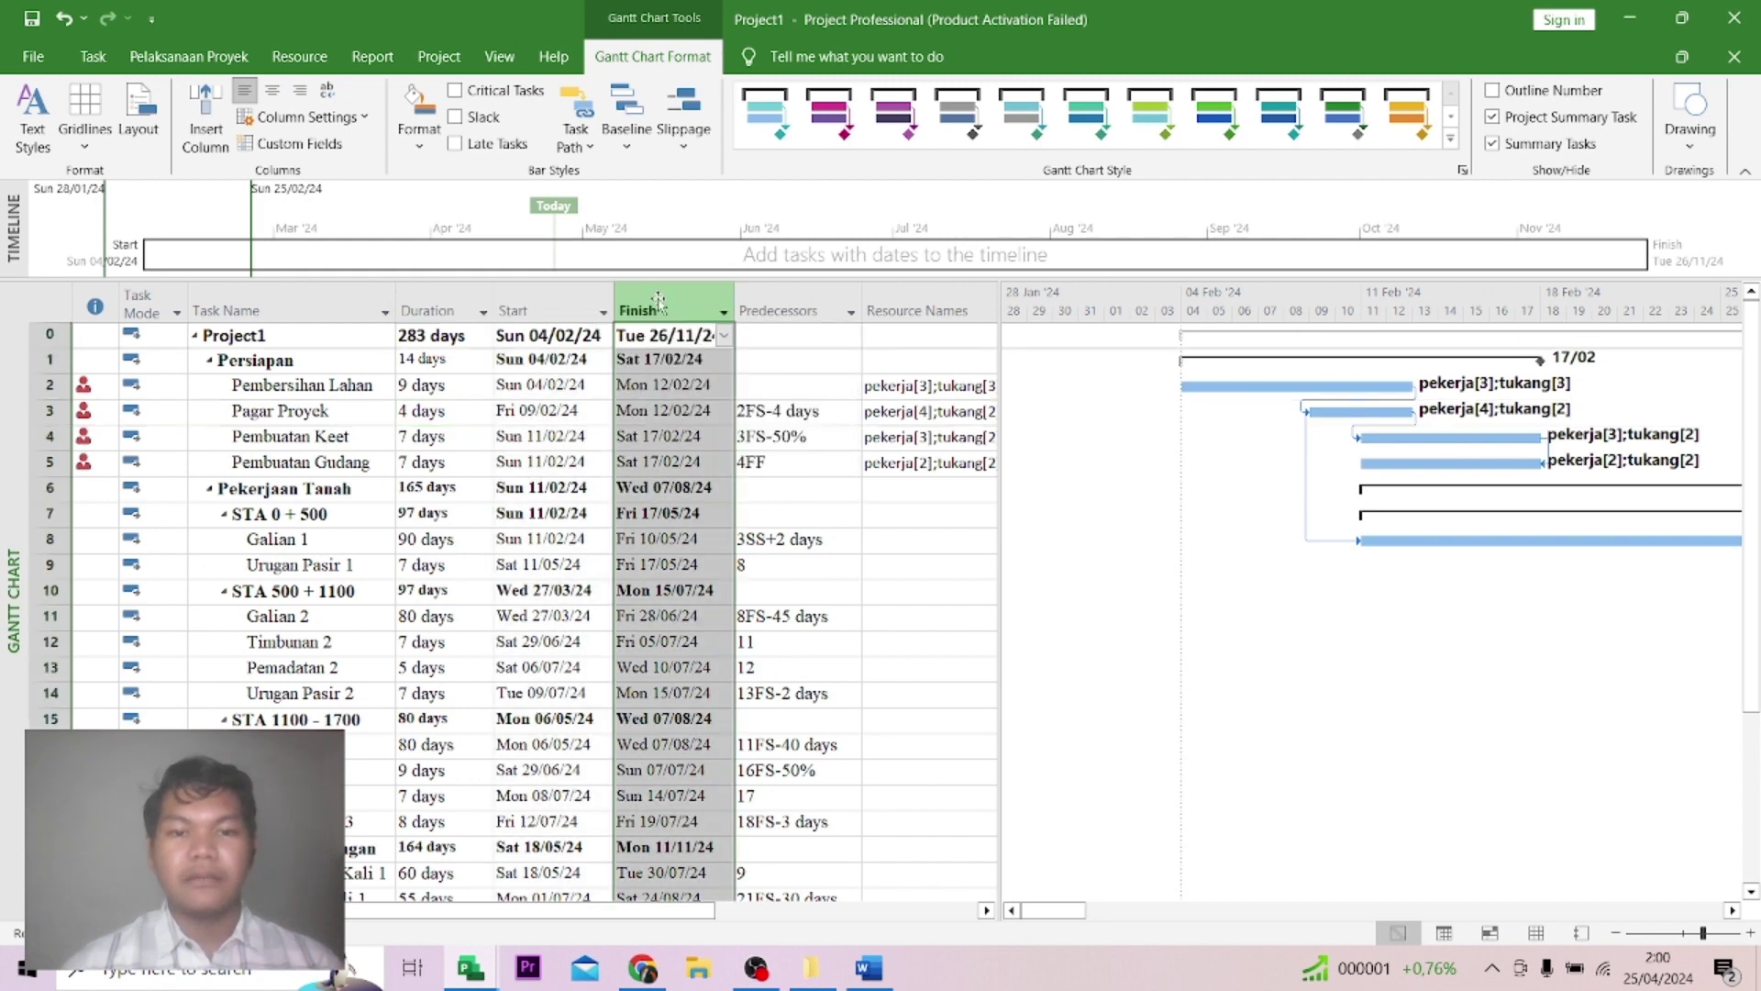
click(774, 464)
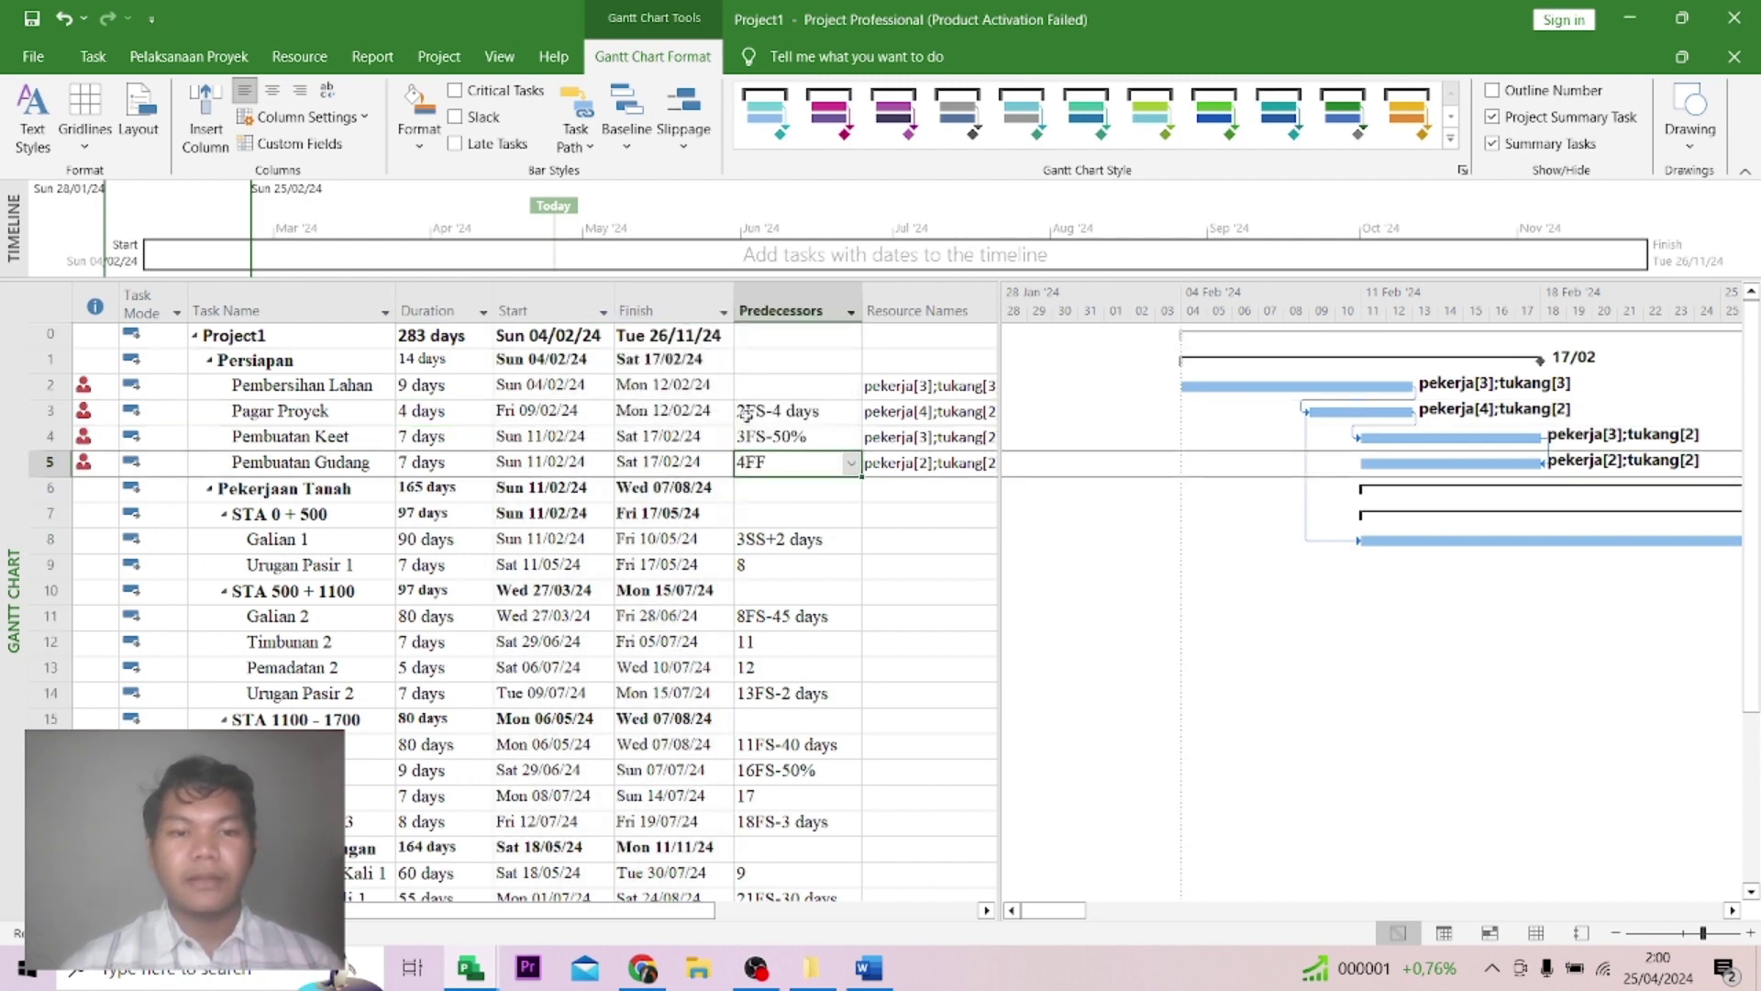
click(526, 335)
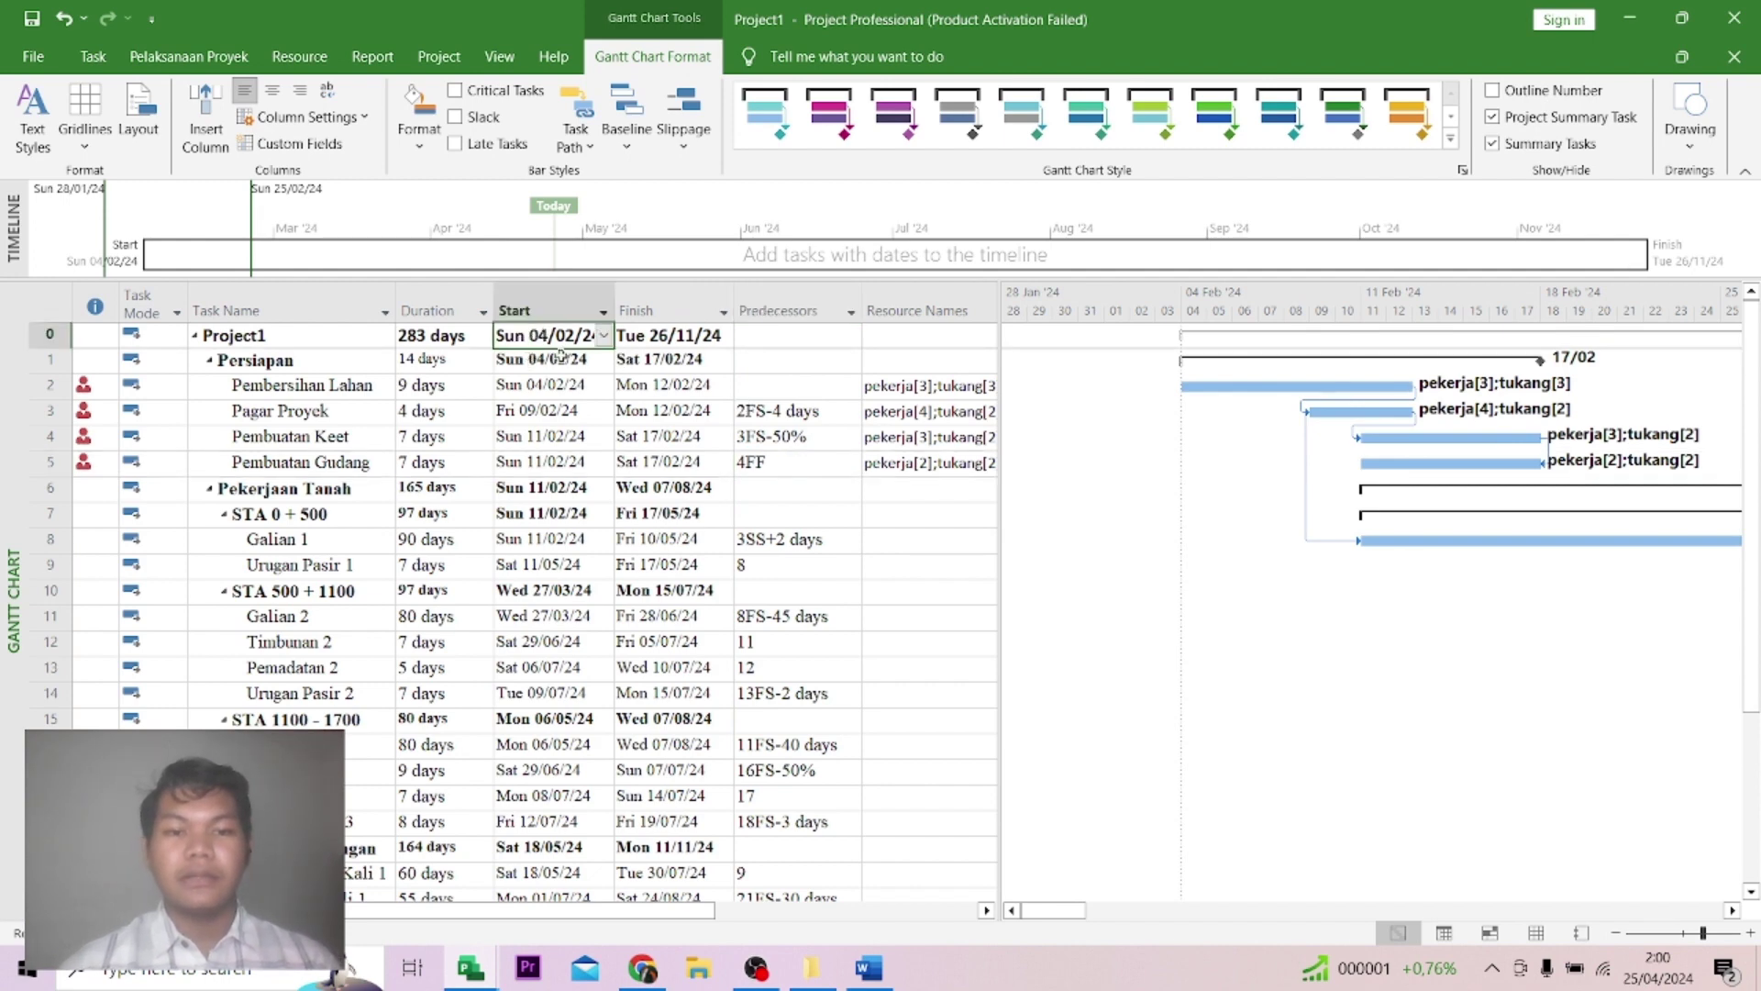
click(591, 382)
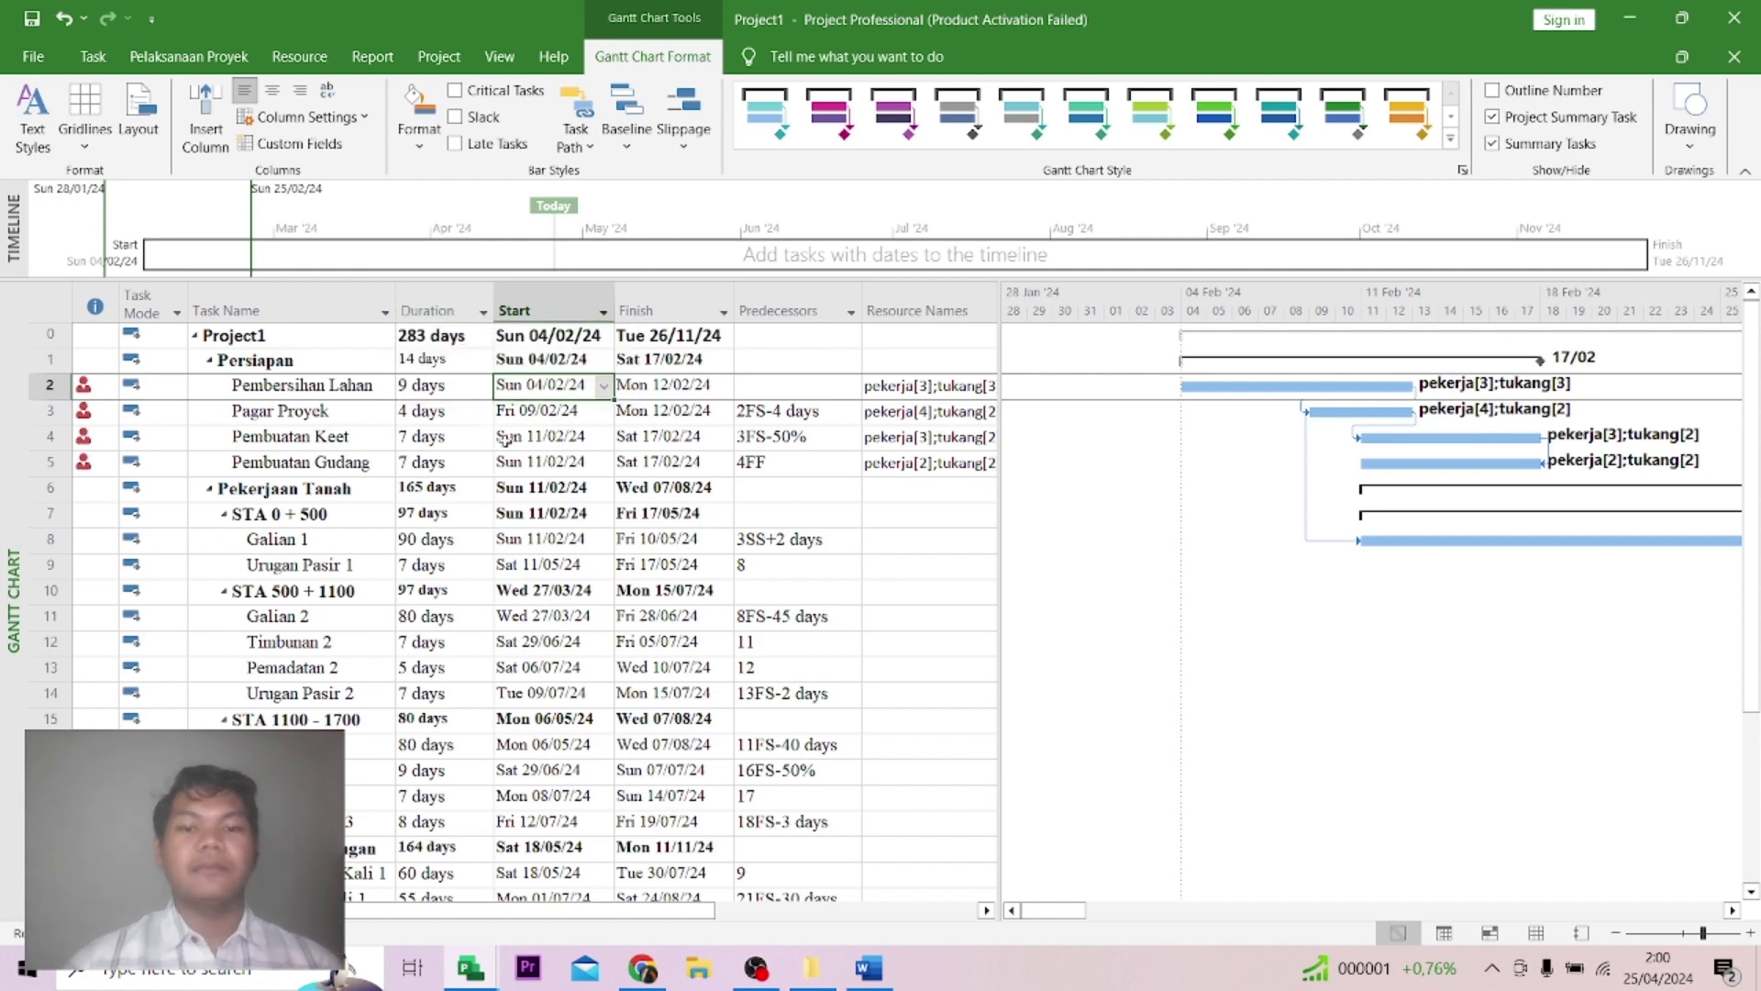
click(670, 513)
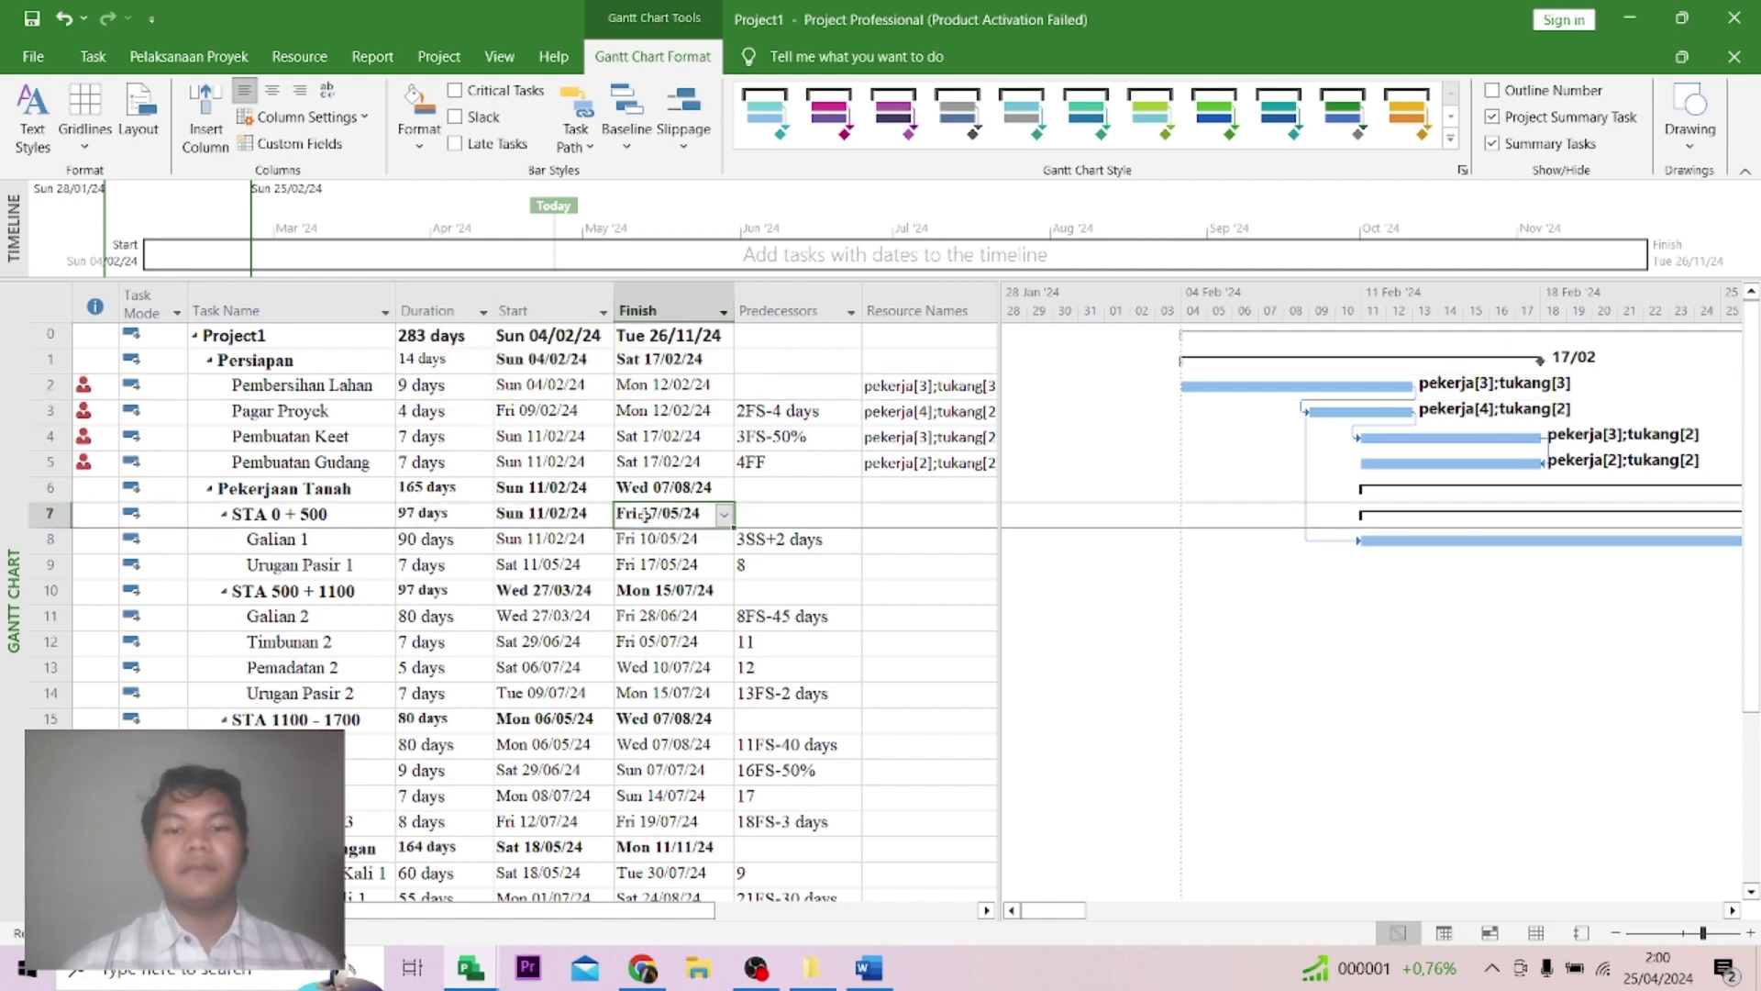
Add a Cost column after Resource Names and check the costs of the project summary and Pembersihan Lahan.
click(986, 911)
click(986, 911)
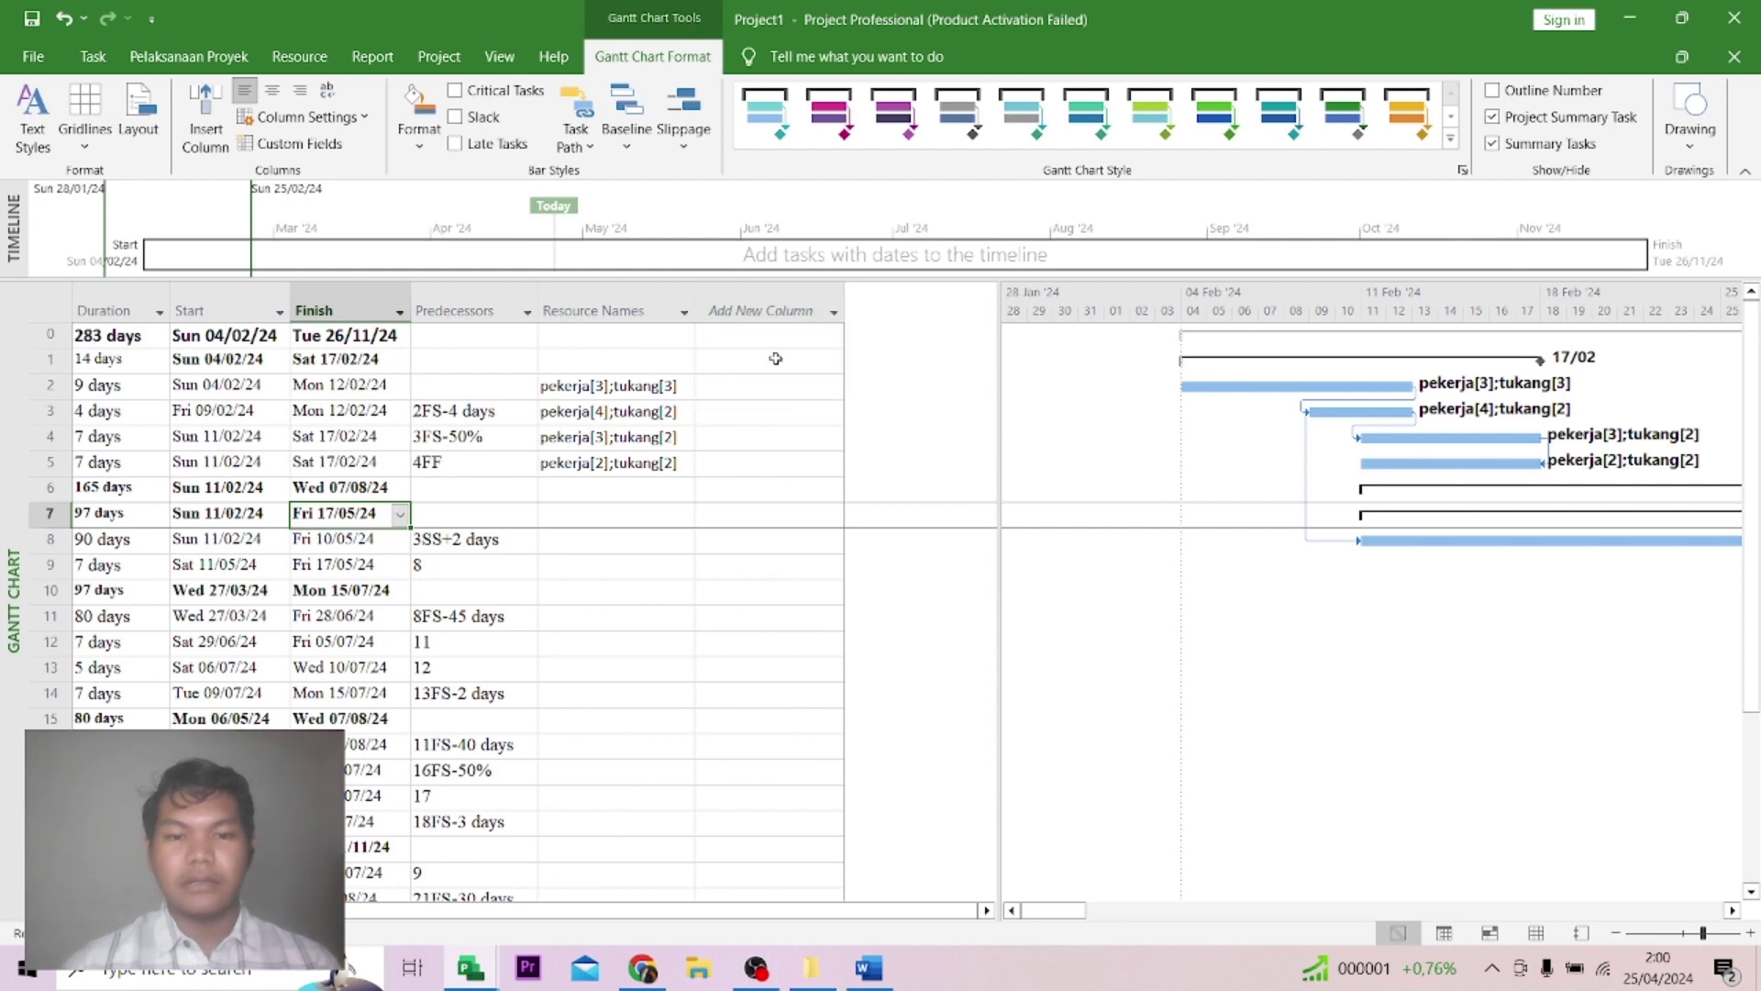
click(799, 311)
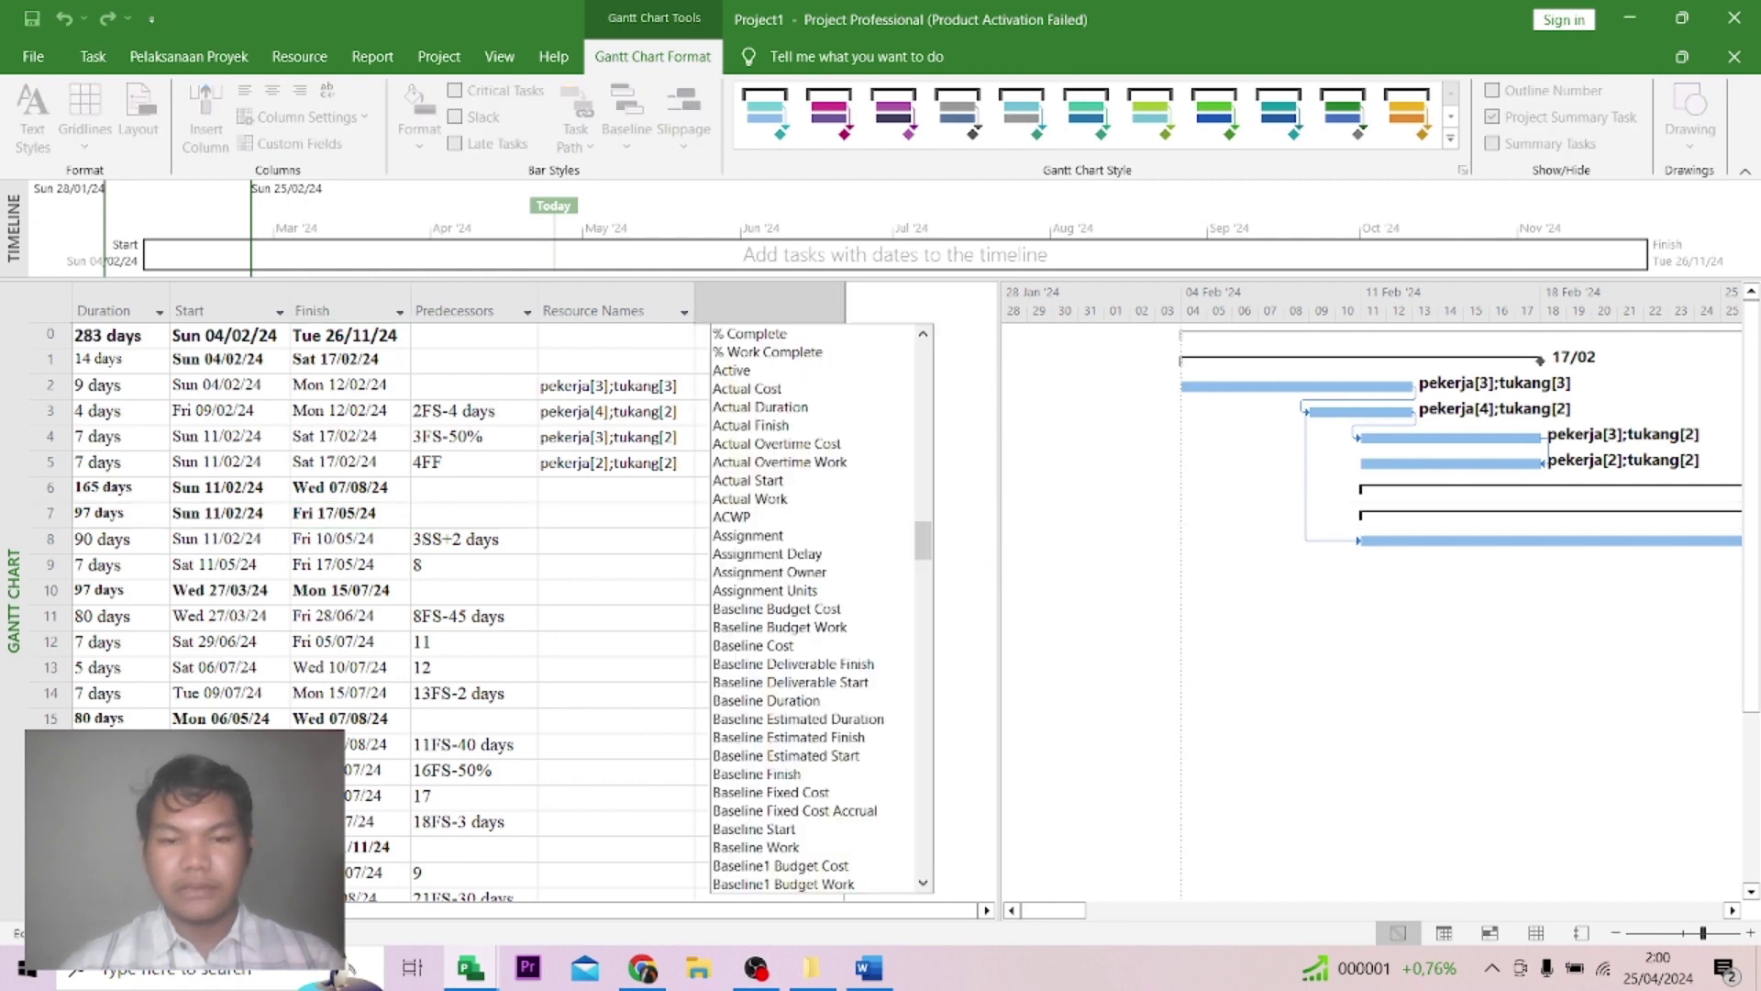
text(confirmed)
click(746, 408)
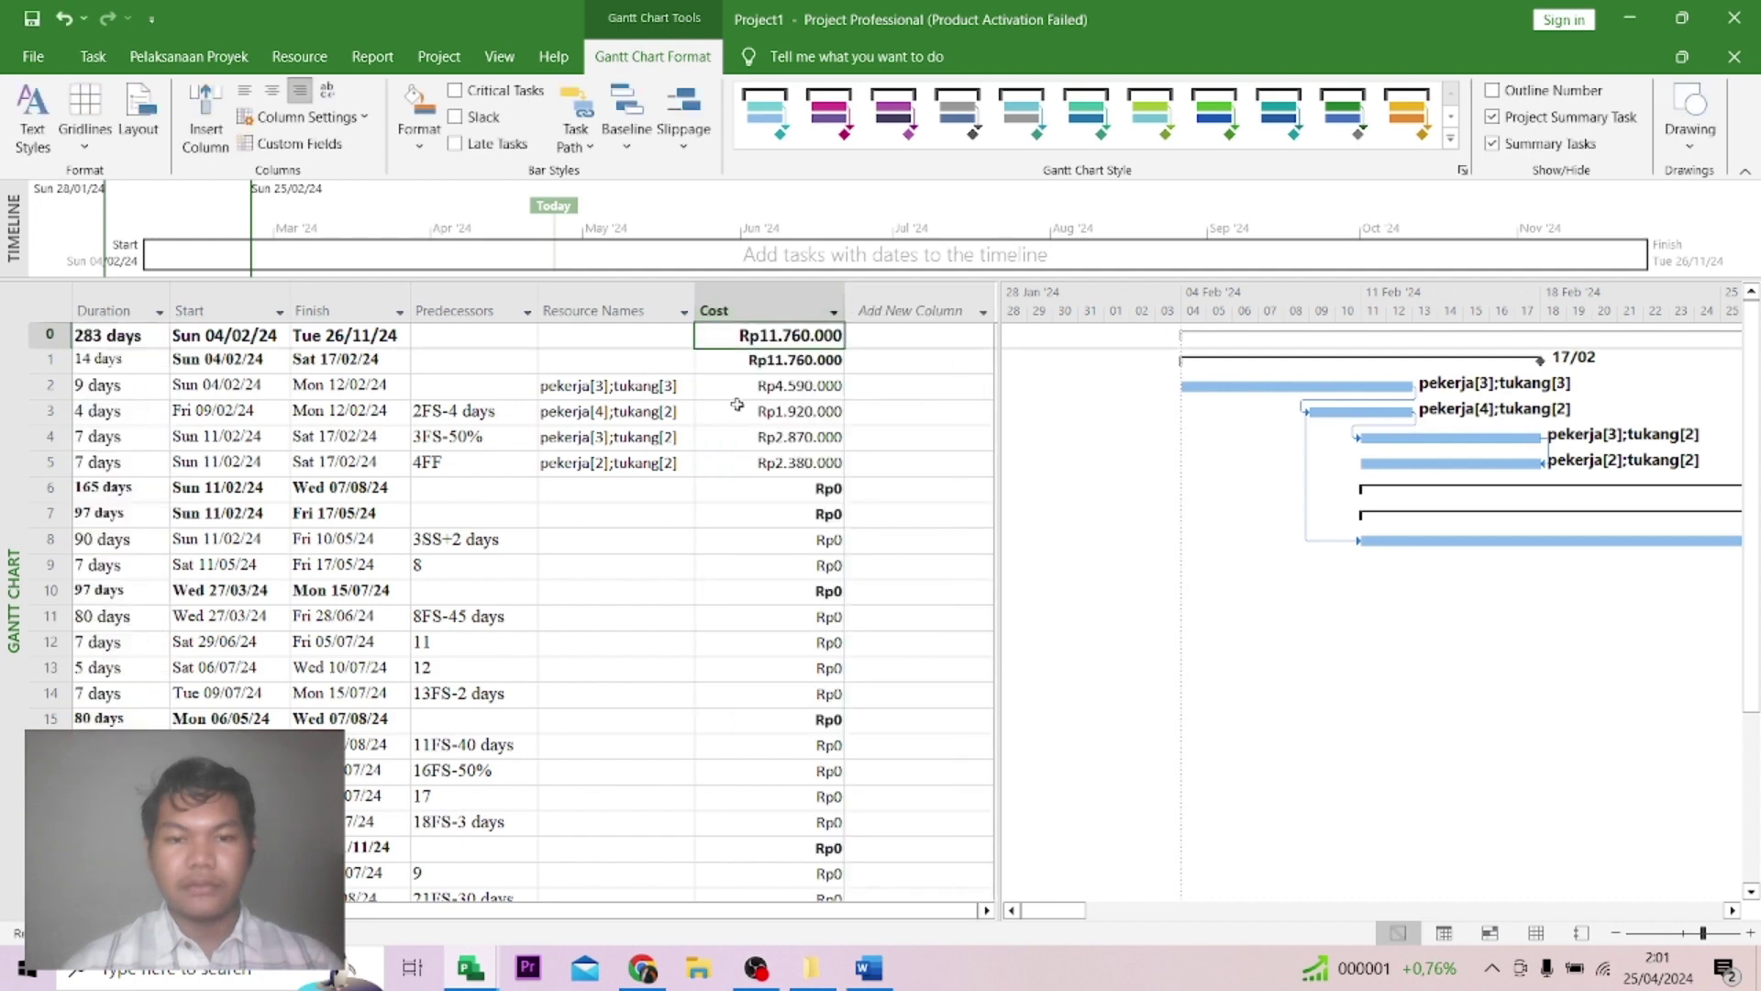
click(826, 385)
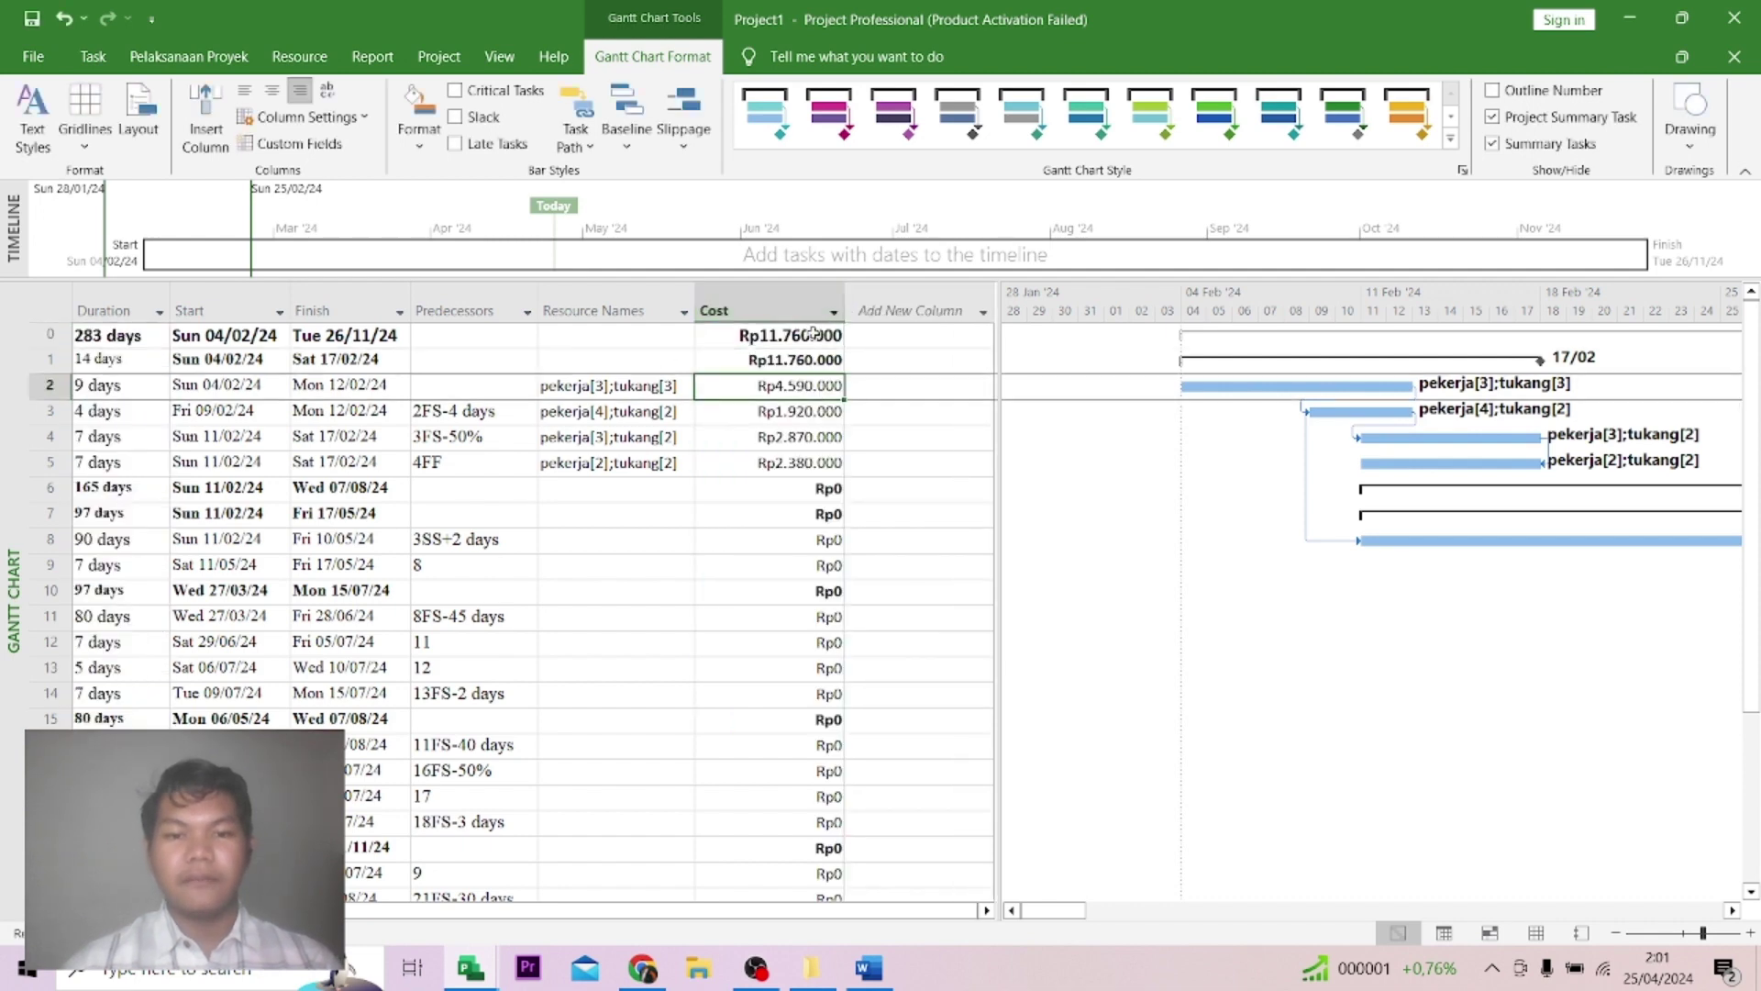
drag(956, 911, 897, 915)
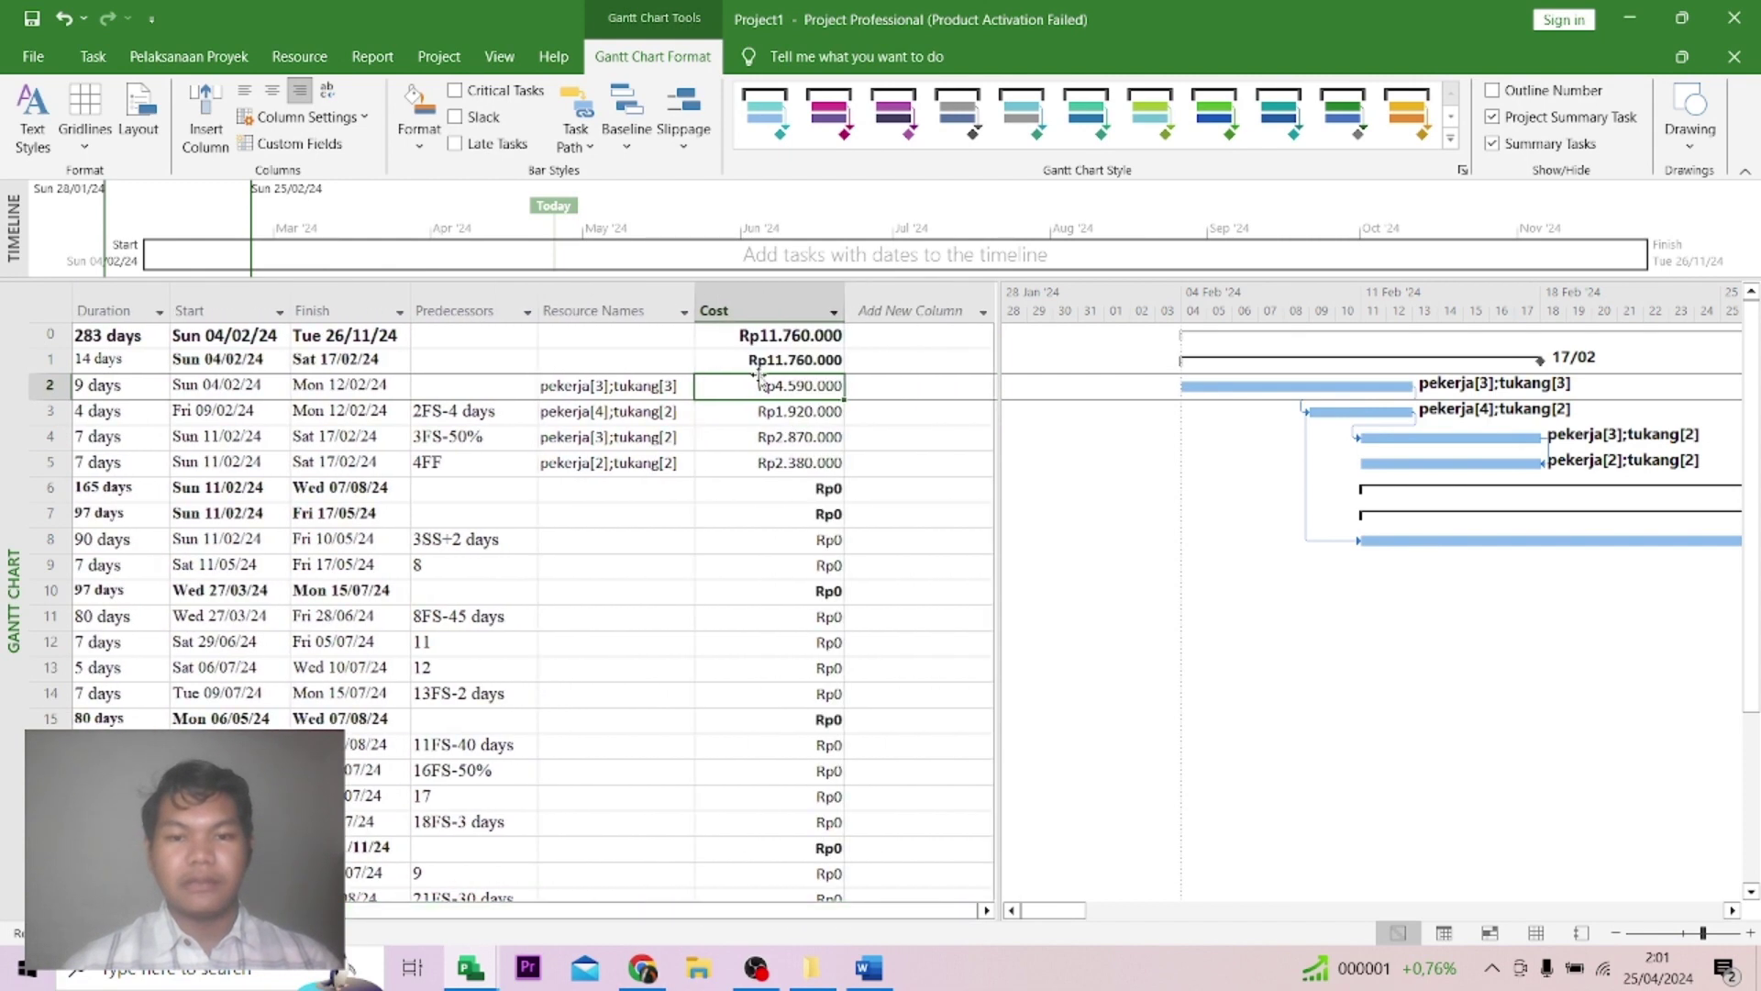
click(766, 337)
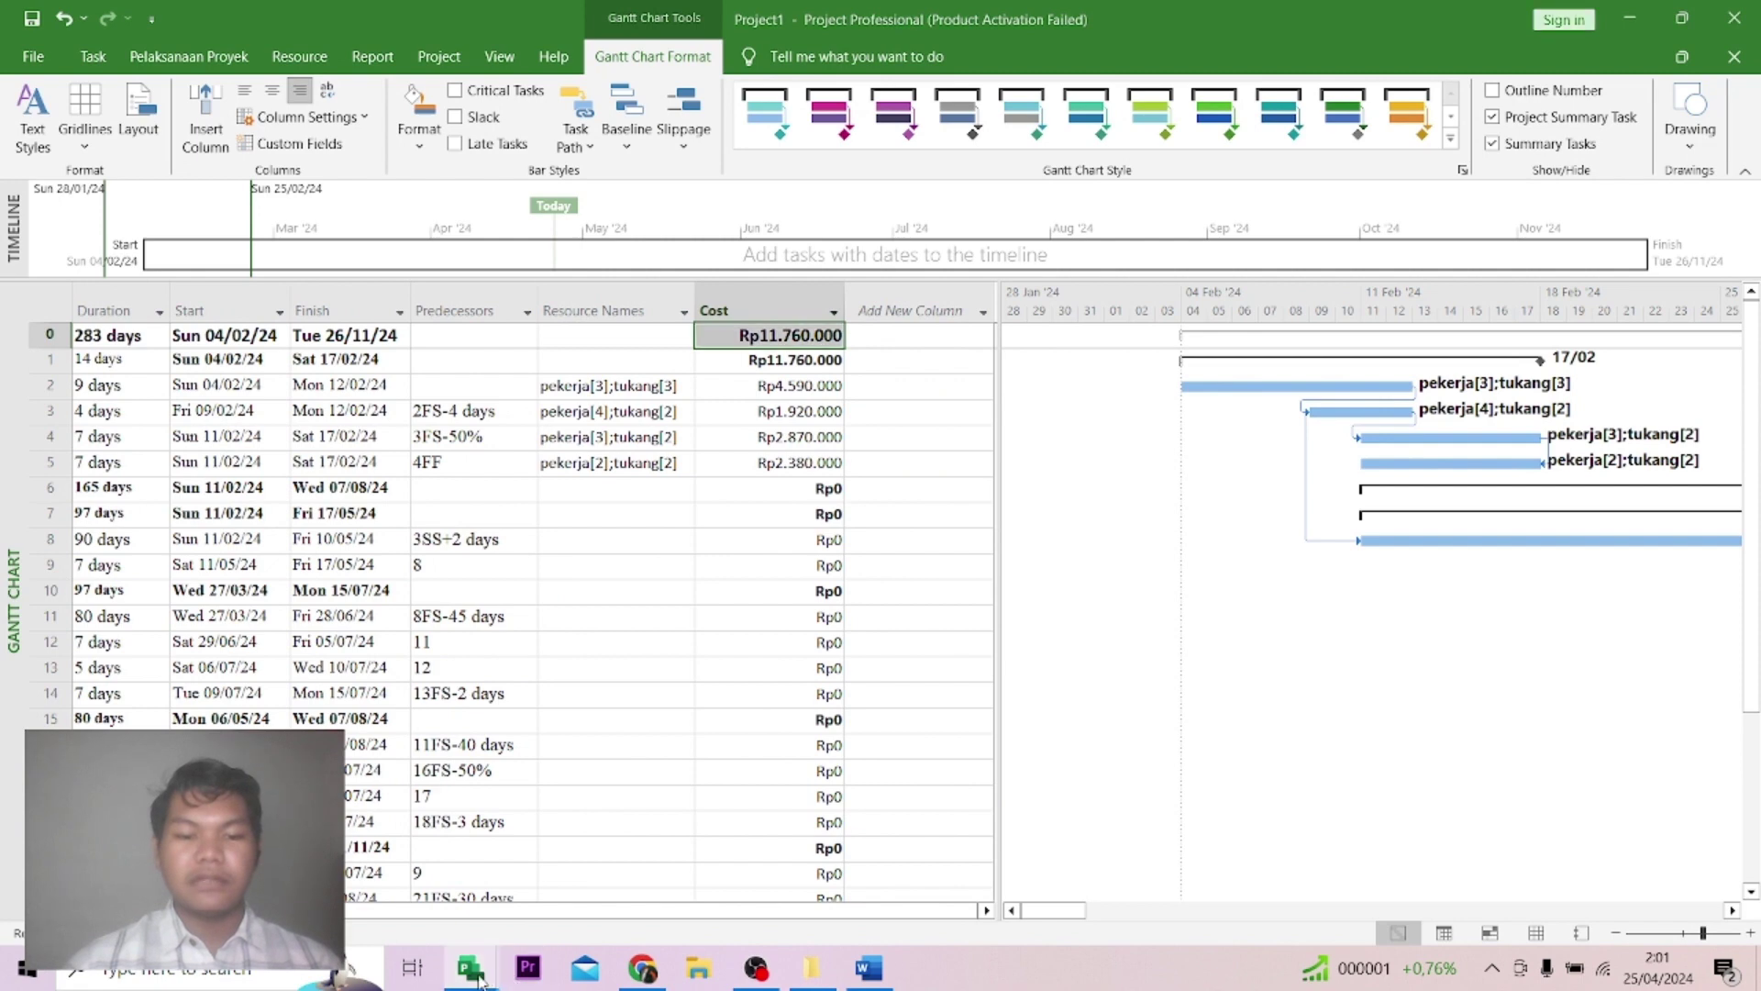
Switch to the TUGAS BESAR project, enlarge its Gantt Chart pane and examine the project summary's cost, duration and start date.
mouse_move(510, 974)
click(540, 880)
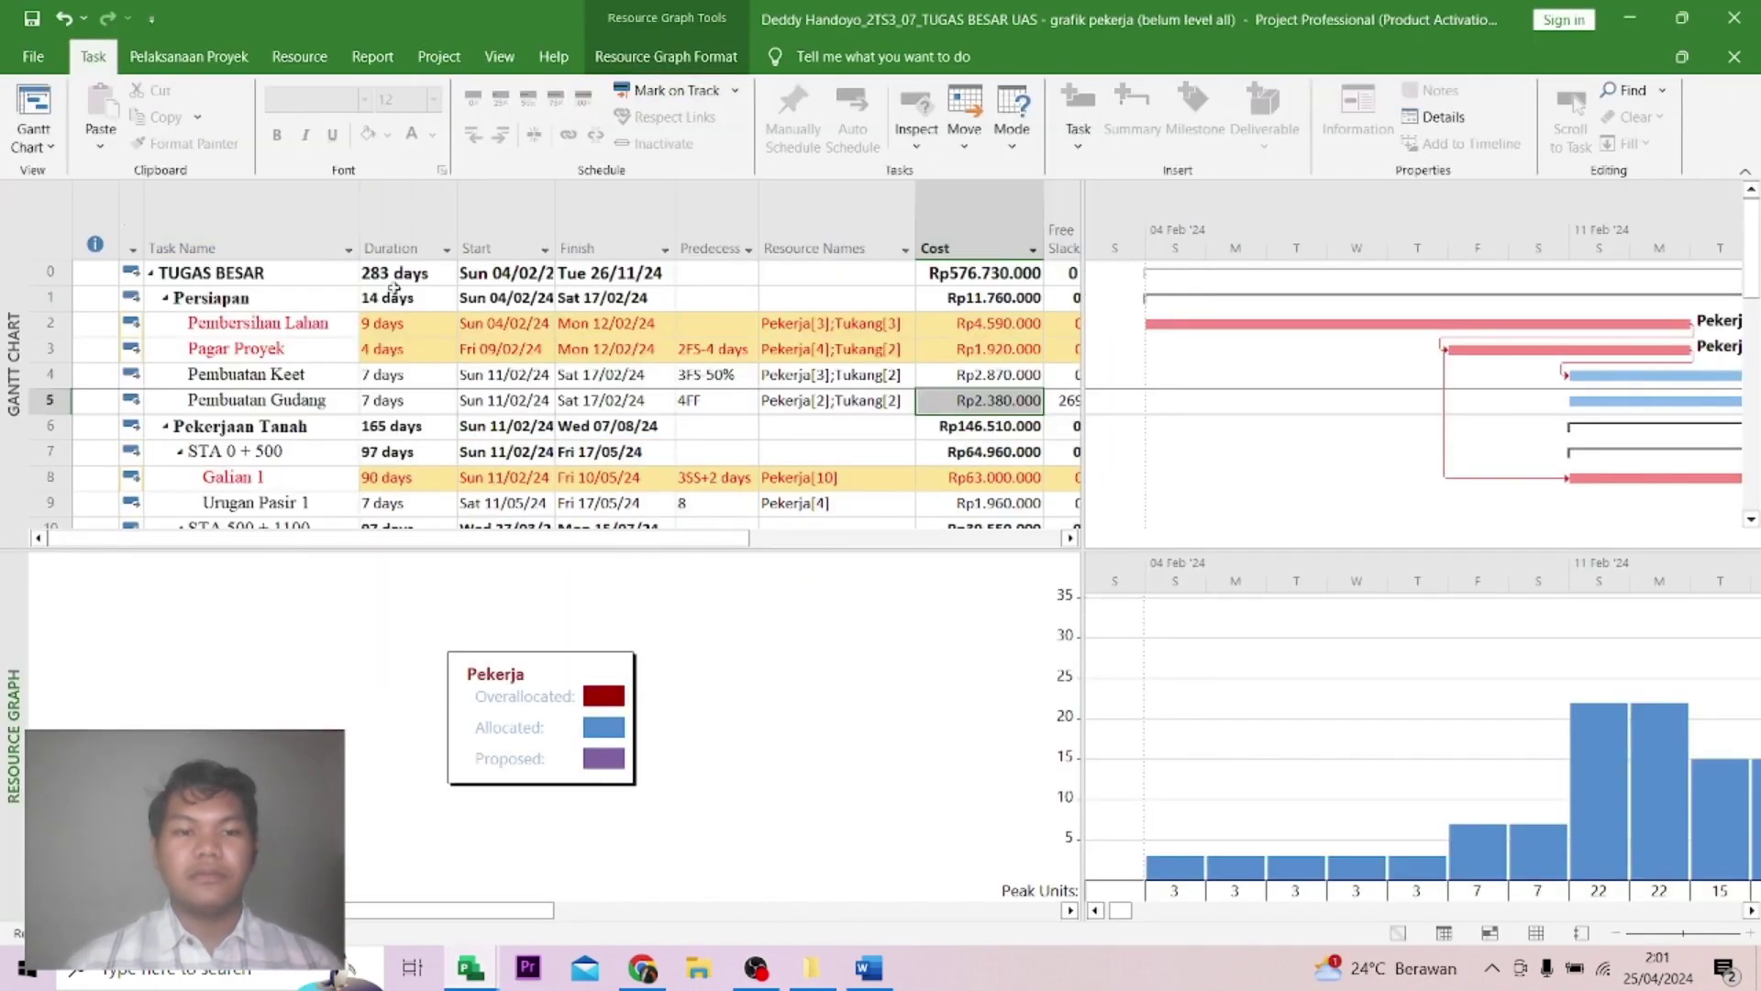
drag(952, 549, 933, 709)
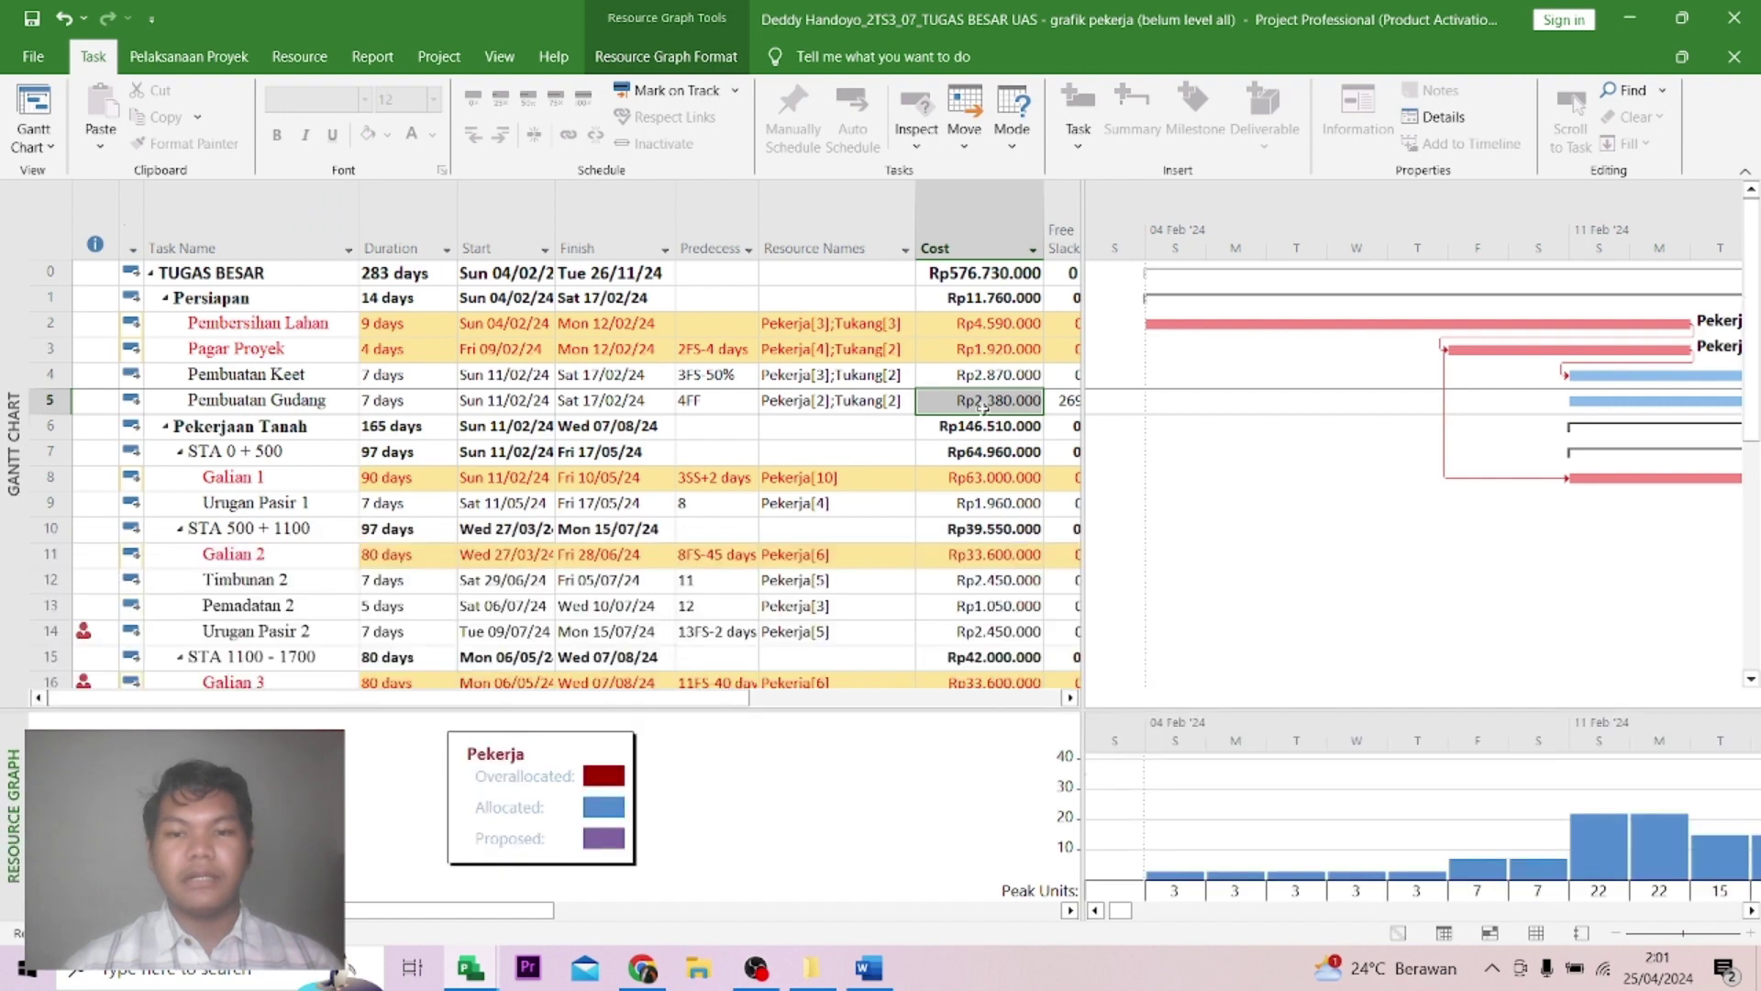
click(981, 280)
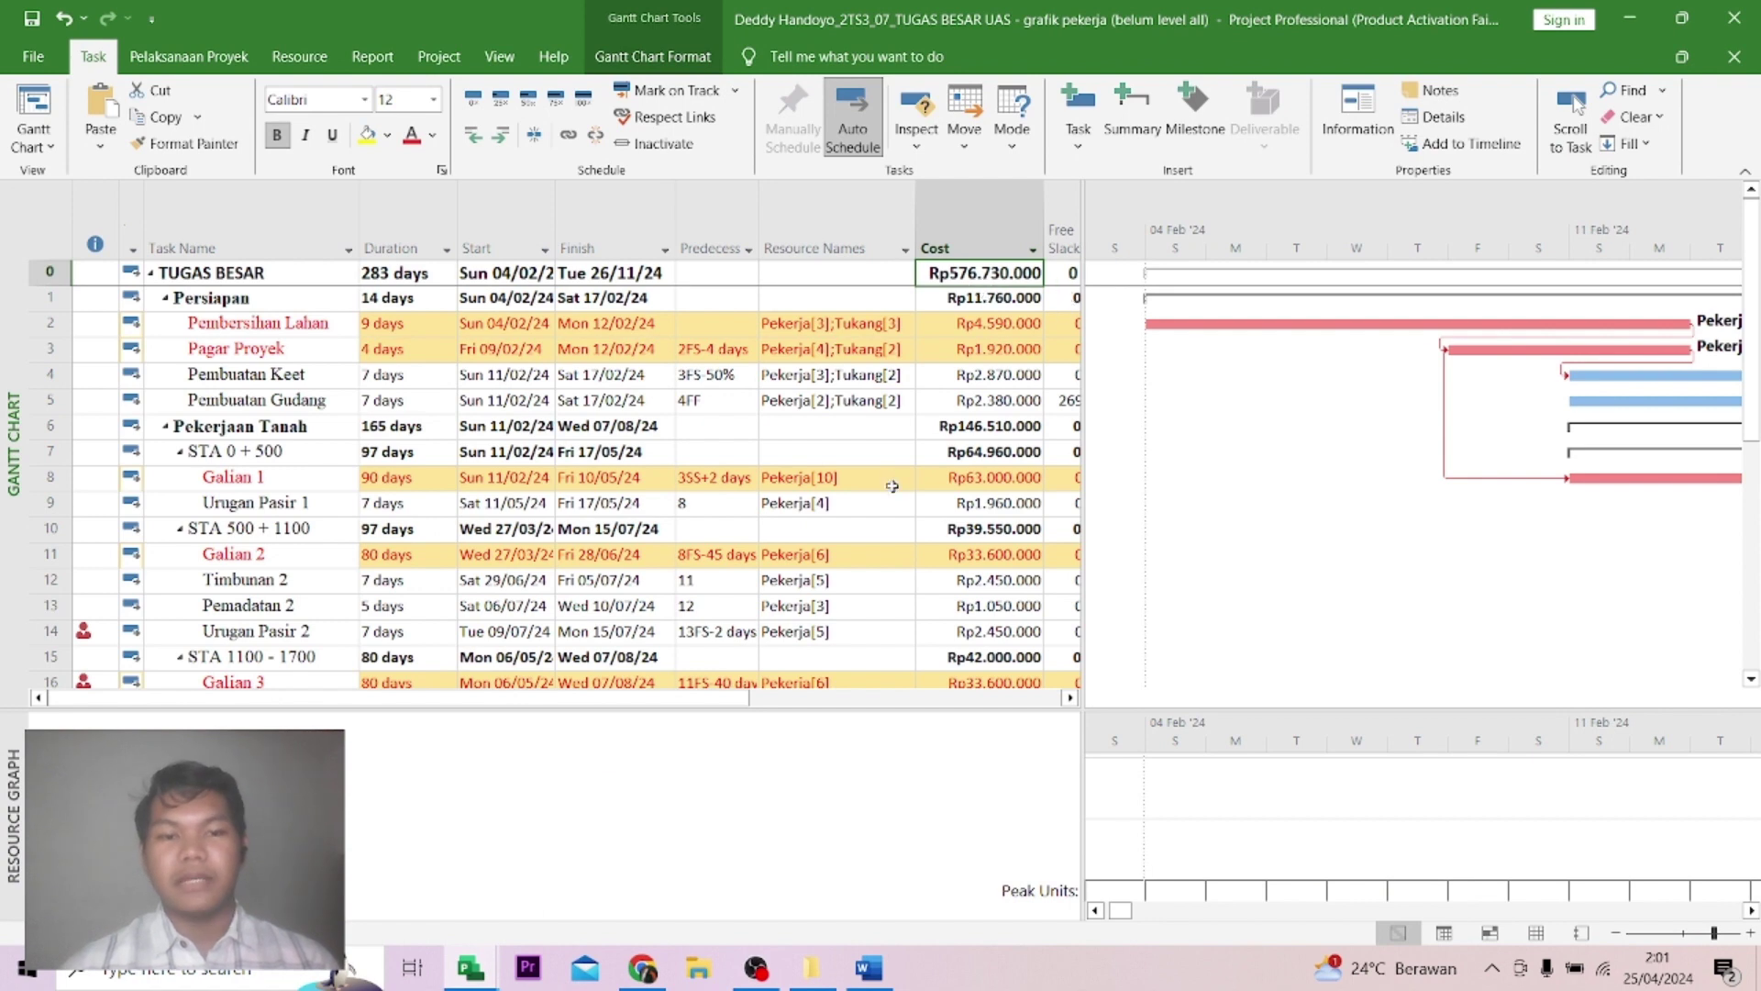
click(414, 280)
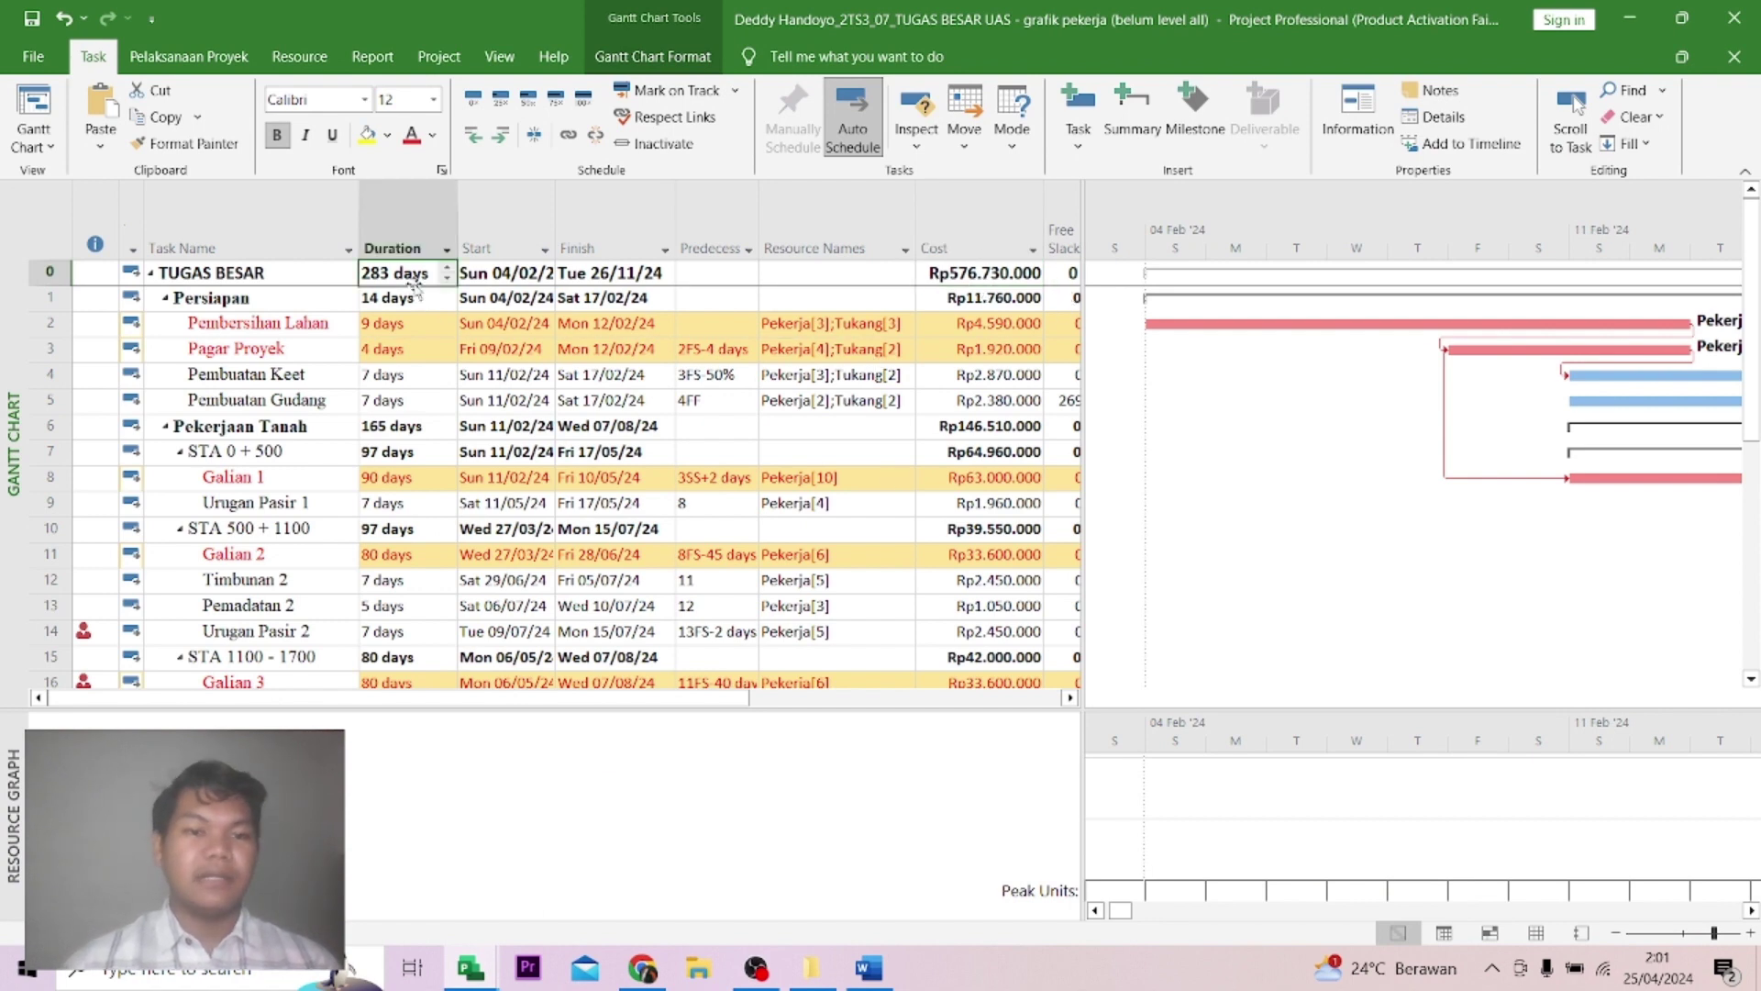
click(539, 275)
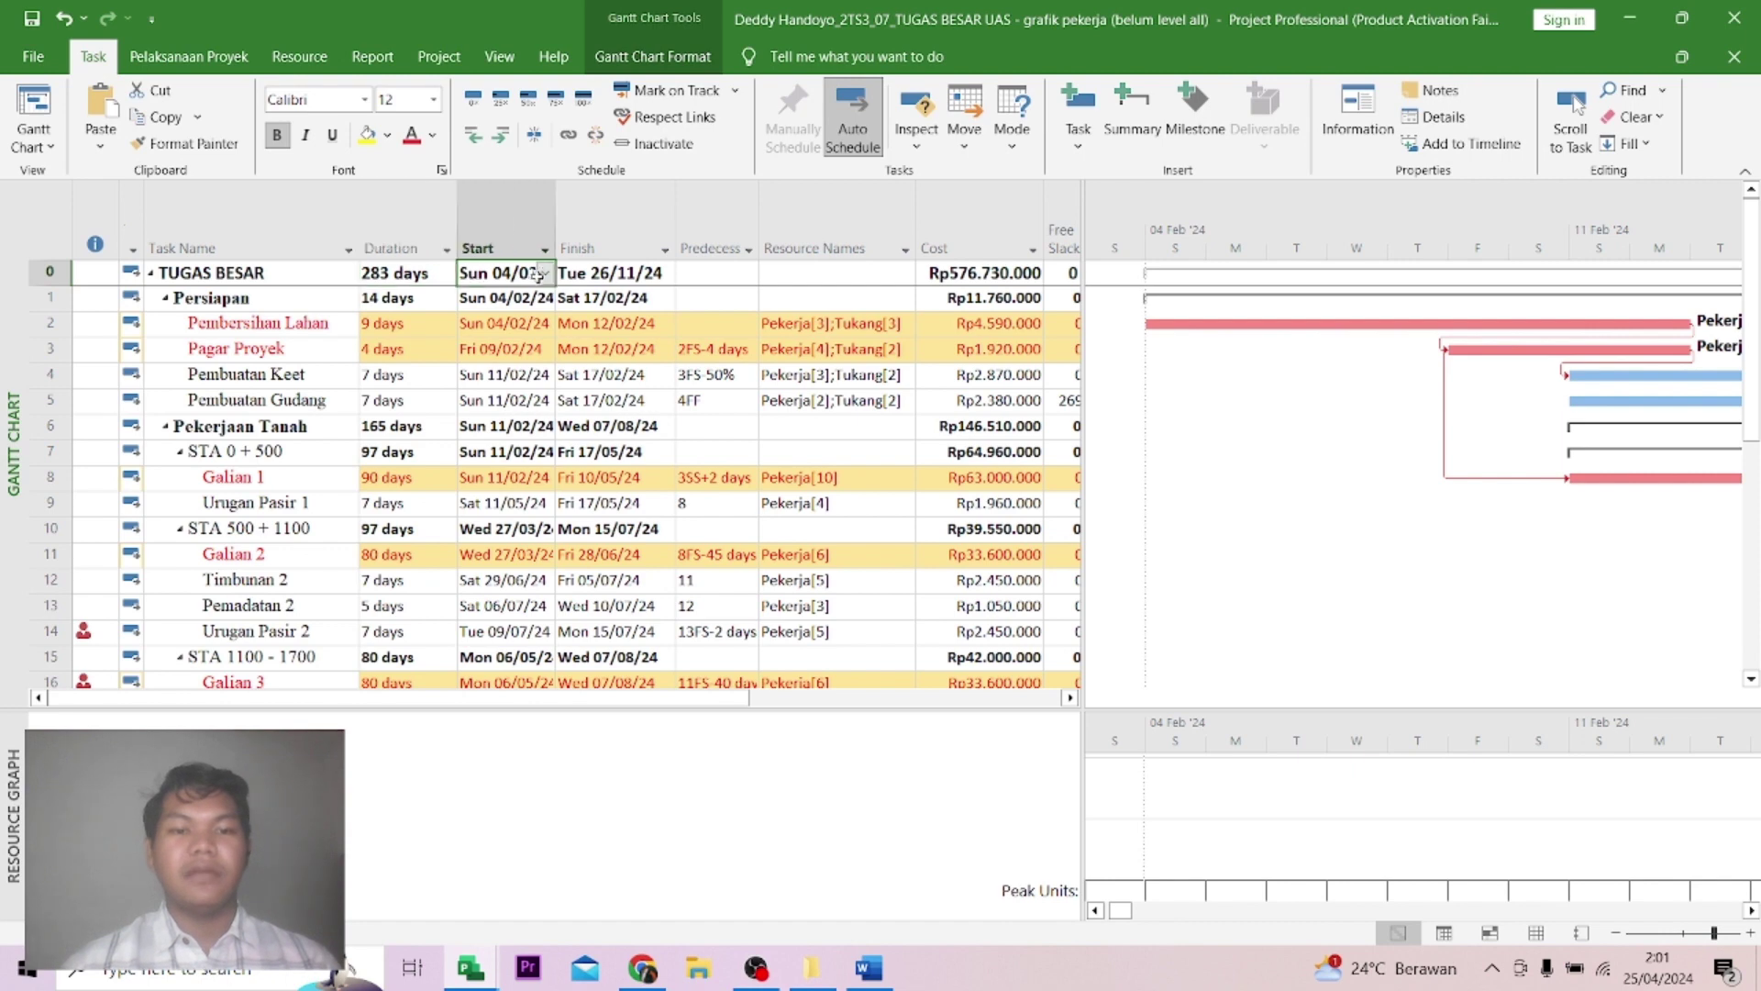
click(548, 332)
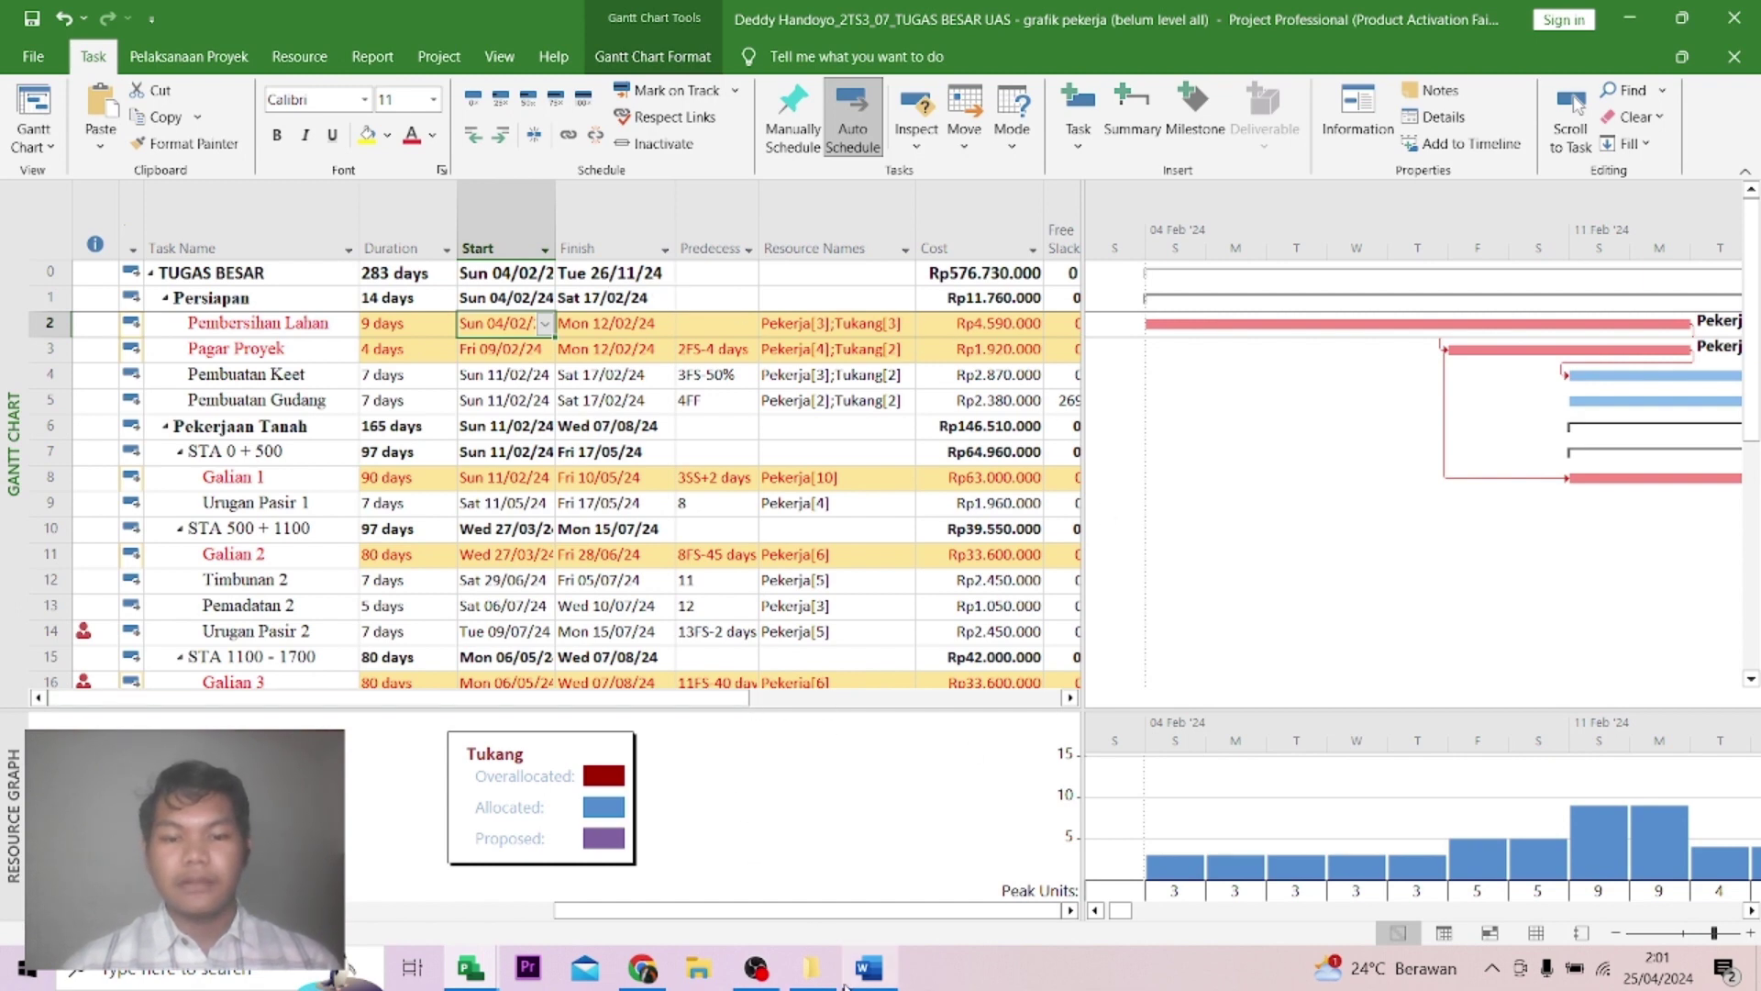
Return to Project1 and consult the assignment's question list in Chrome for the slack information it asks for.
click(794, 840)
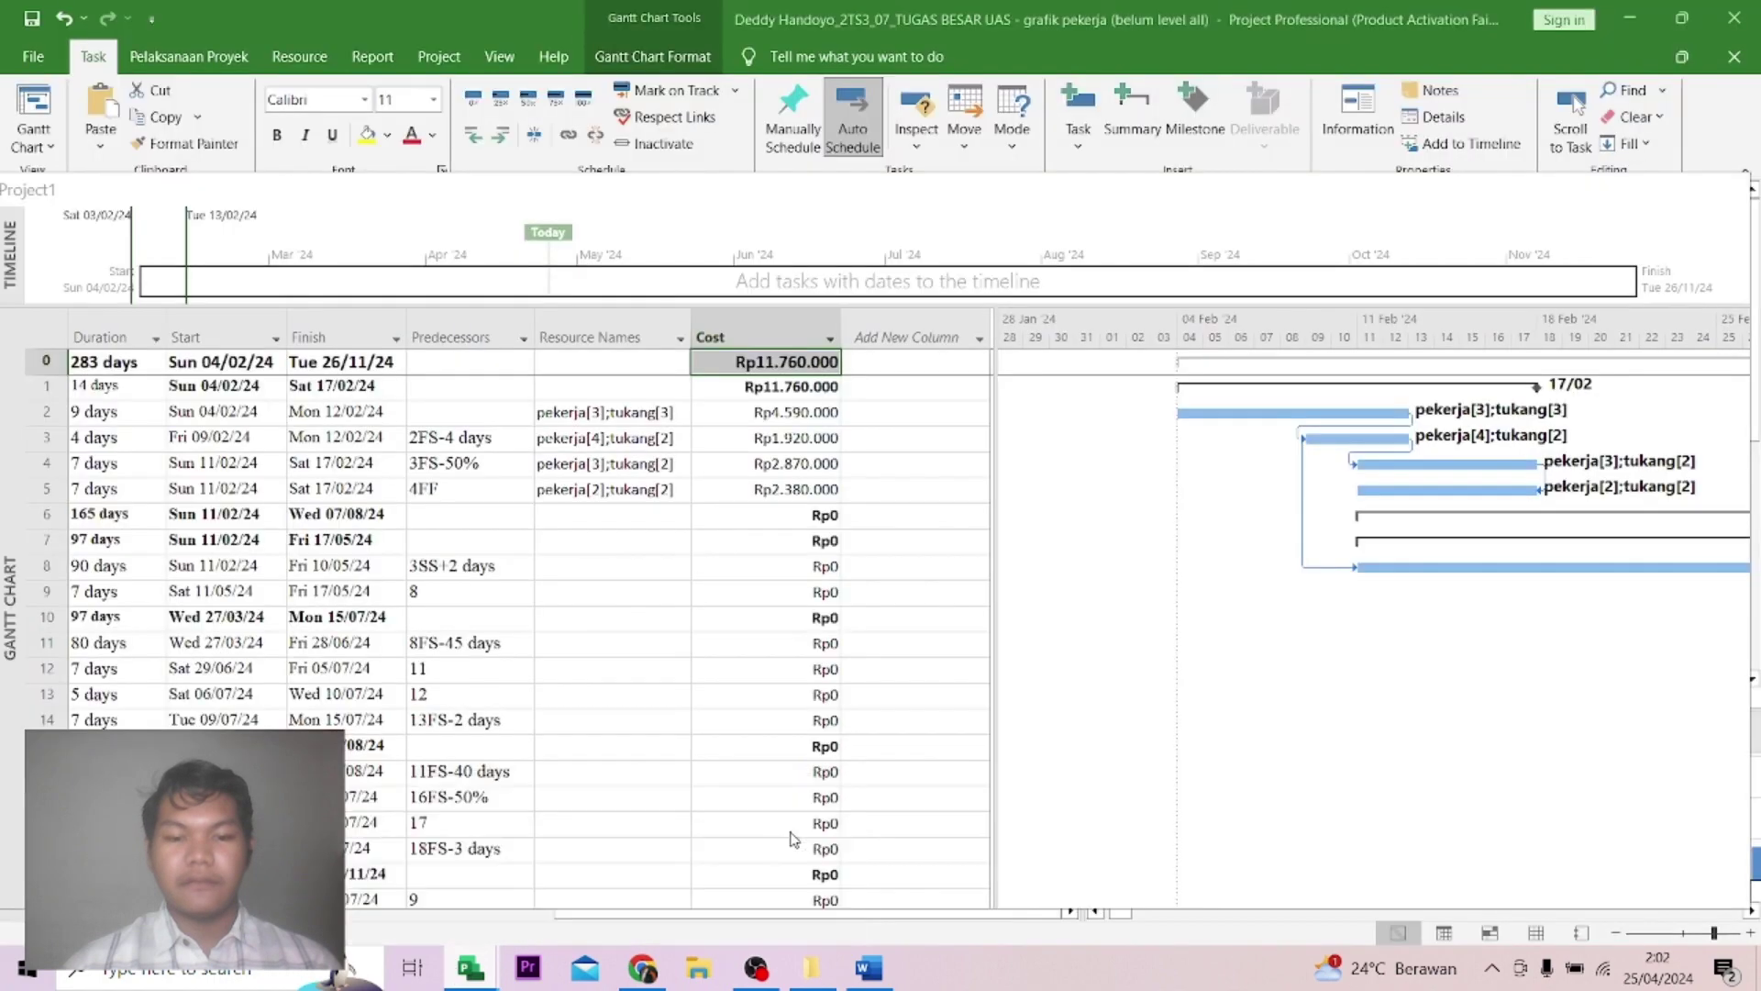
click(943, 313)
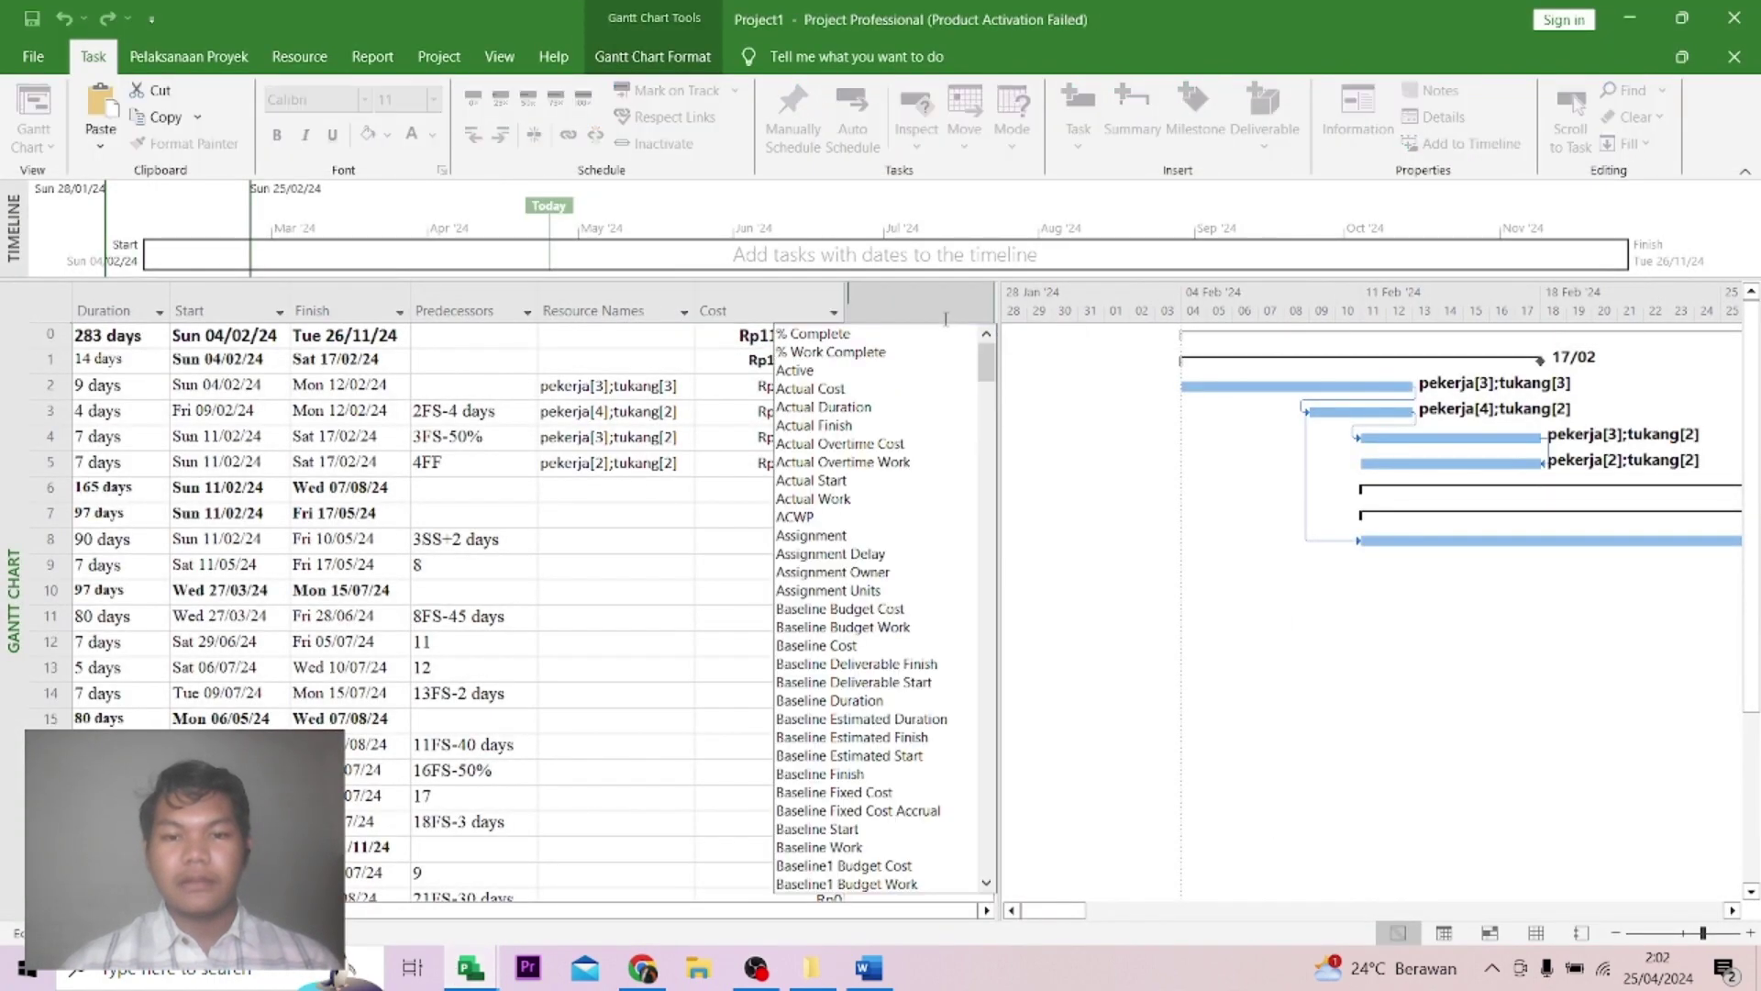
click(856, 982)
click(857, 982)
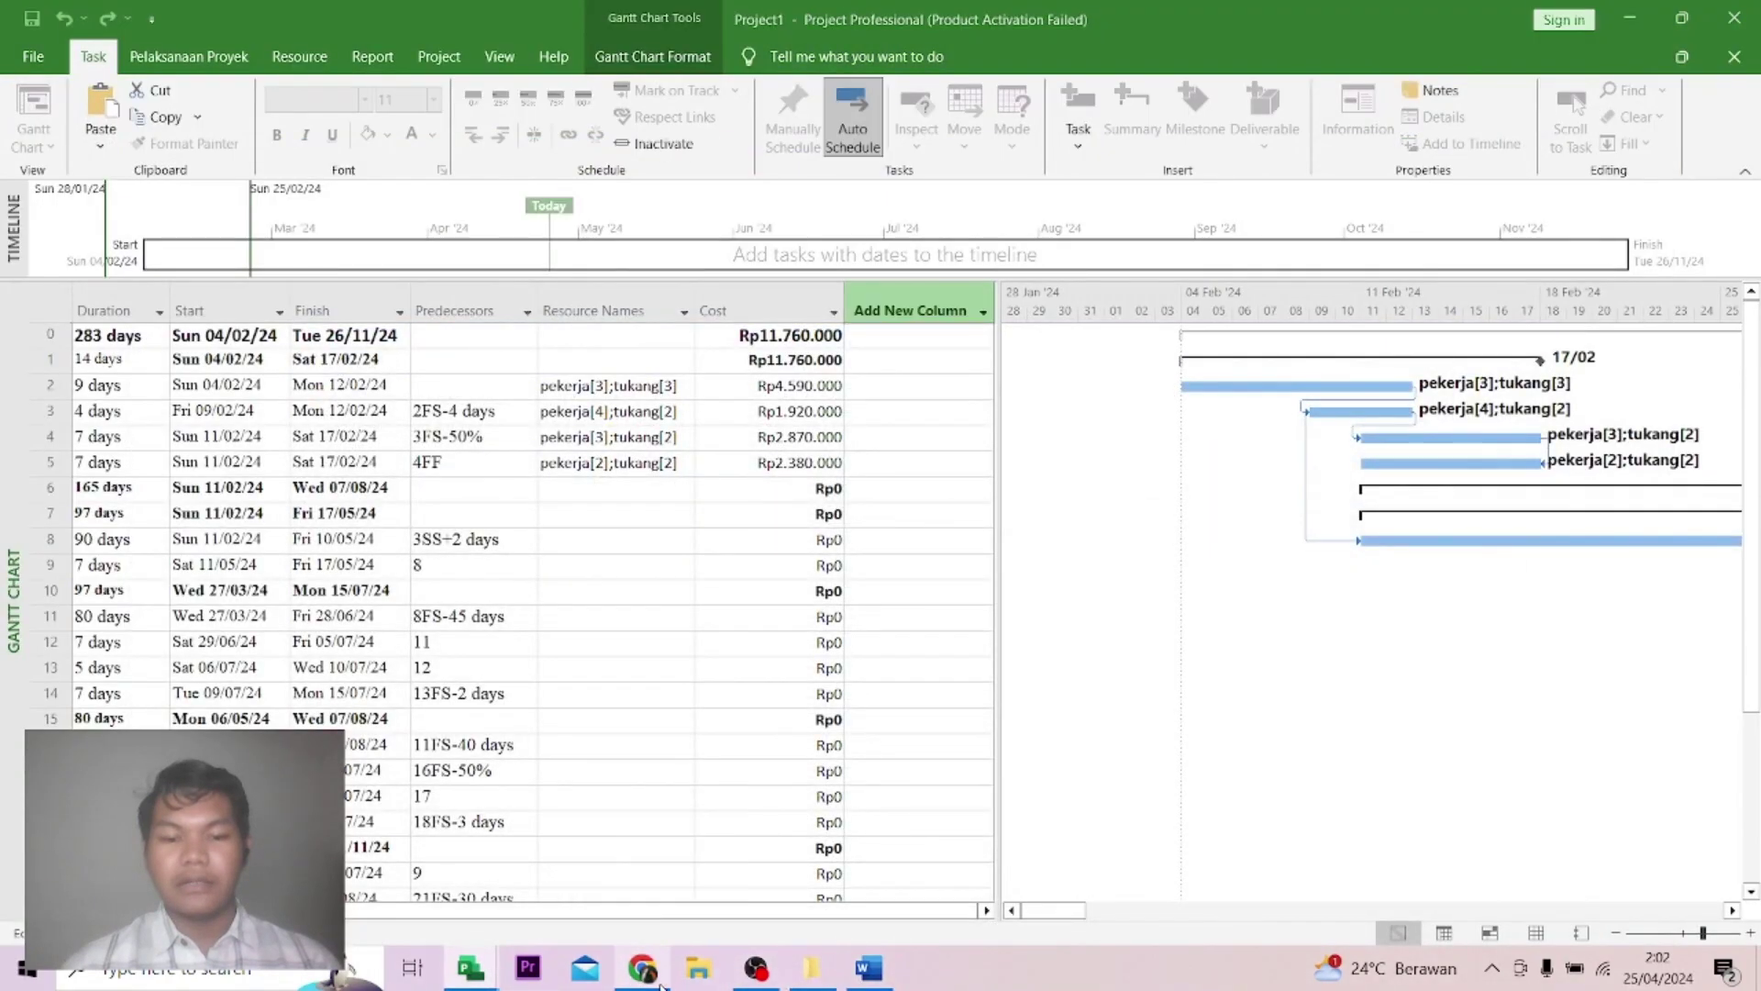
click(661, 984)
scroll(1113, 633, down, 10)
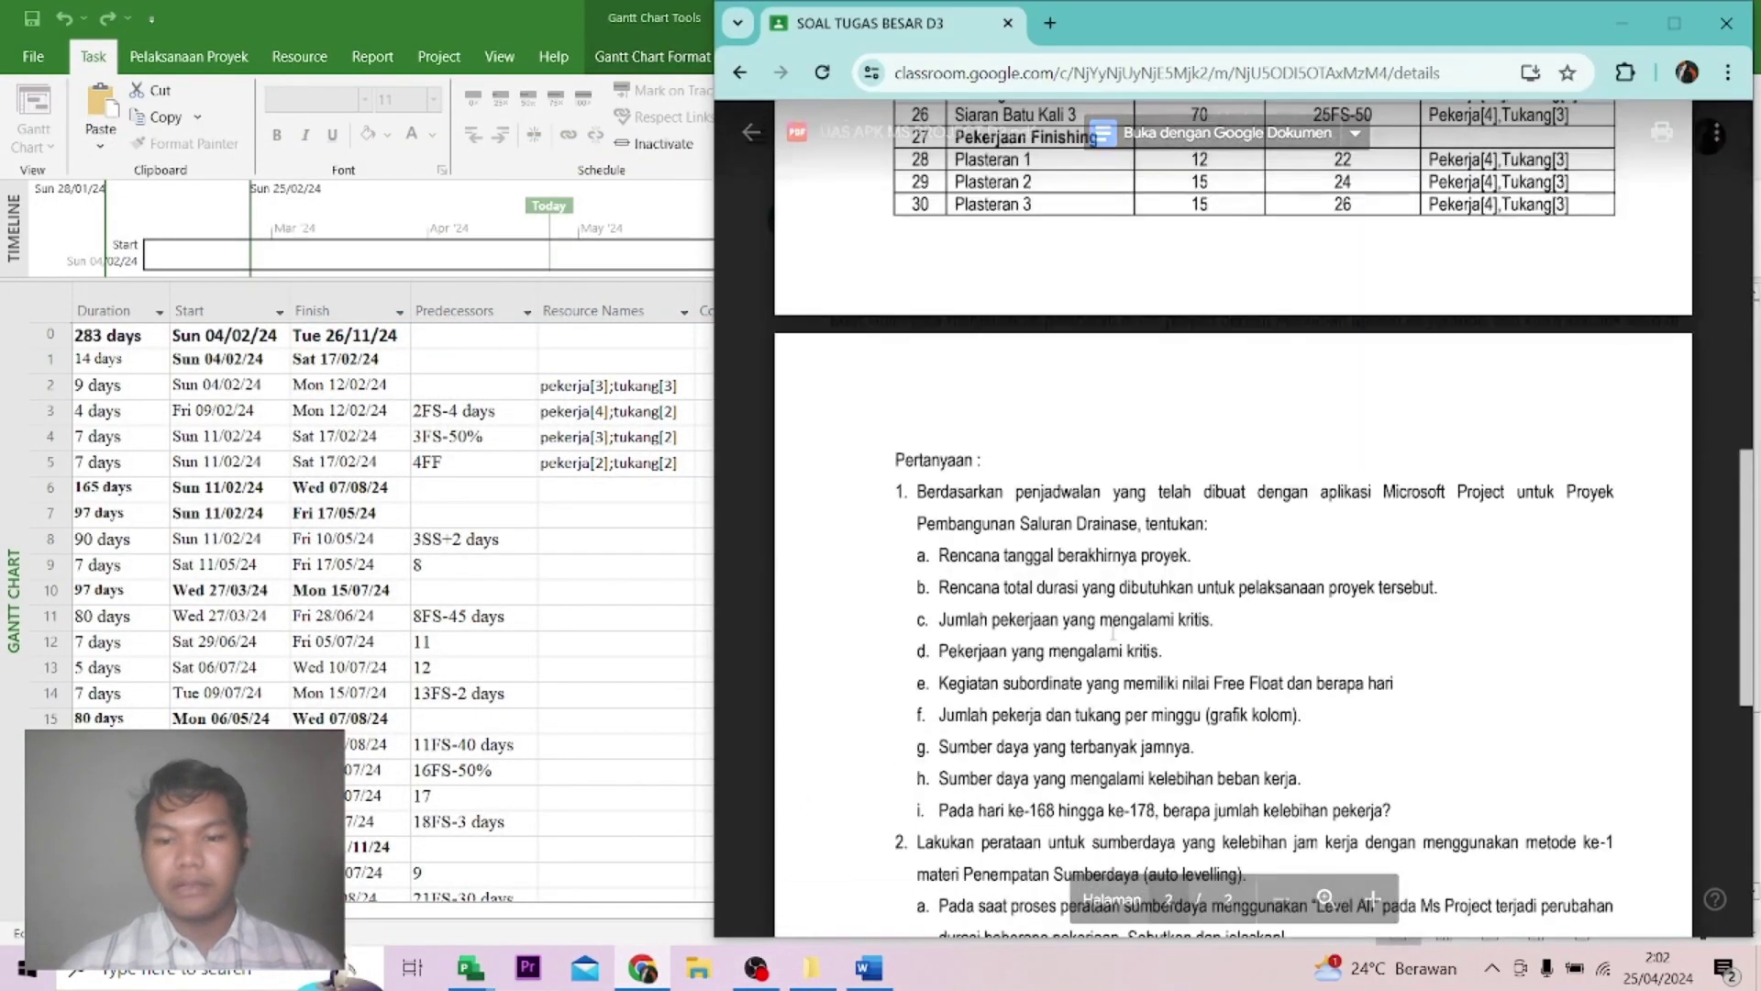
click(1621, 22)
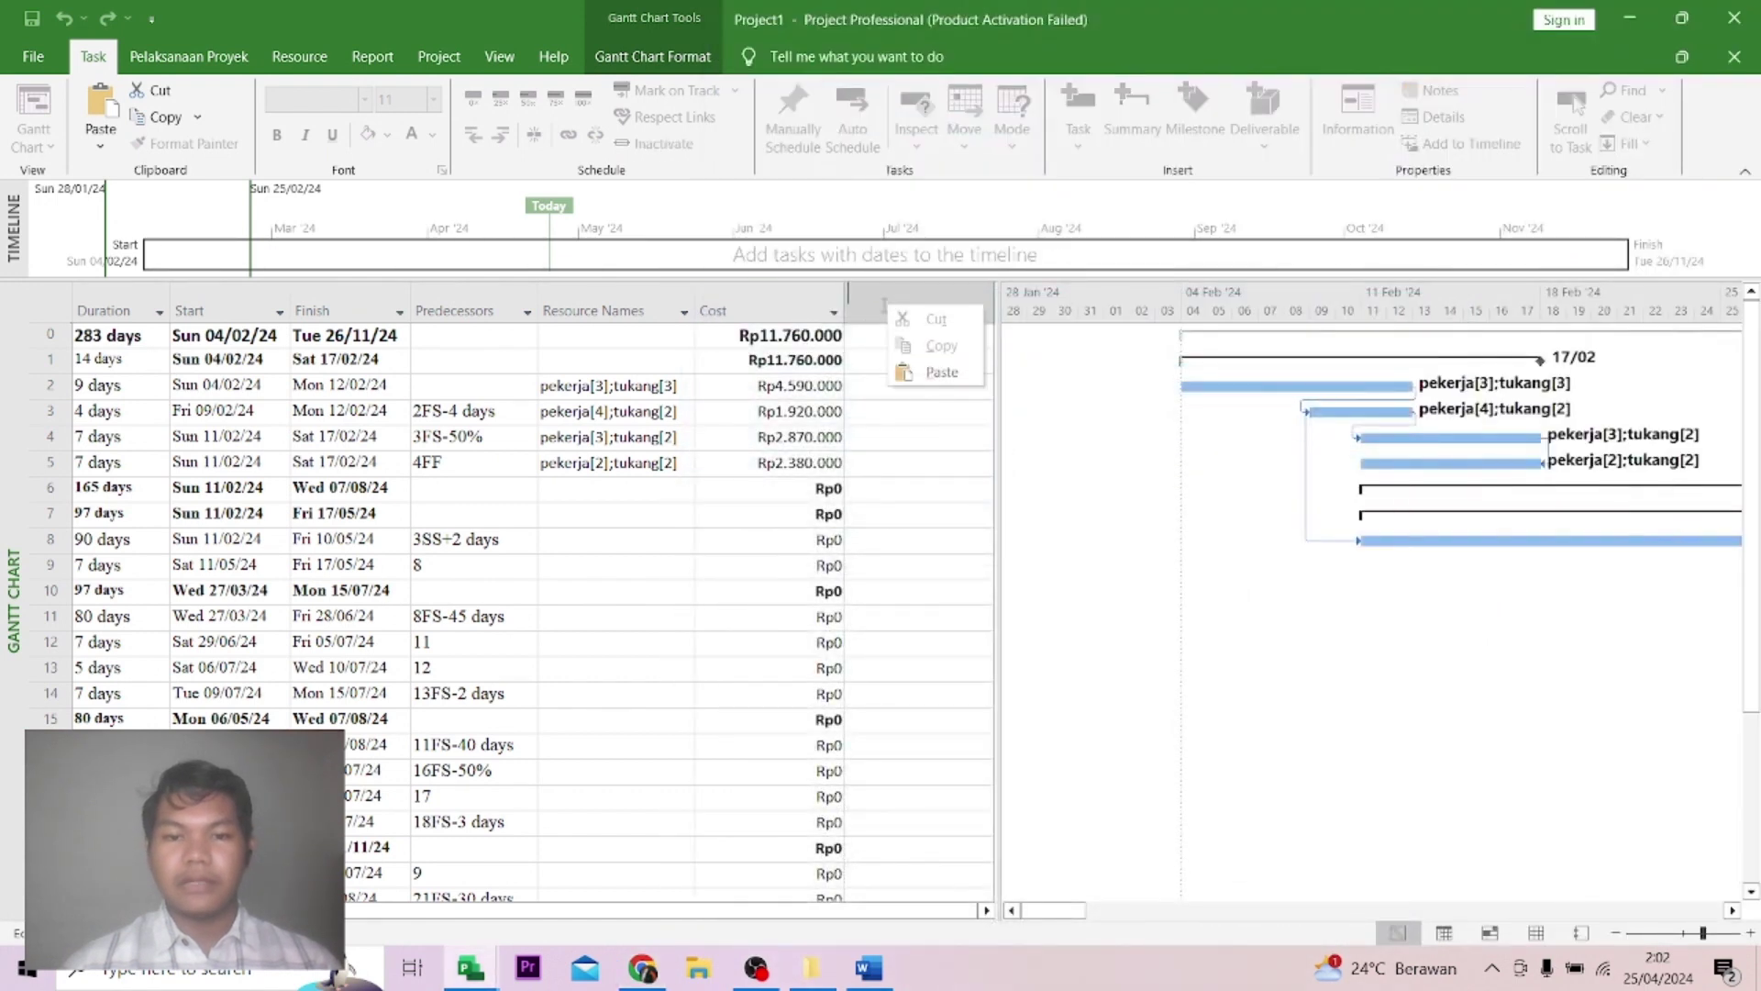
Add a Free Slack column after the Cost column in Project1.
click(916, 312)
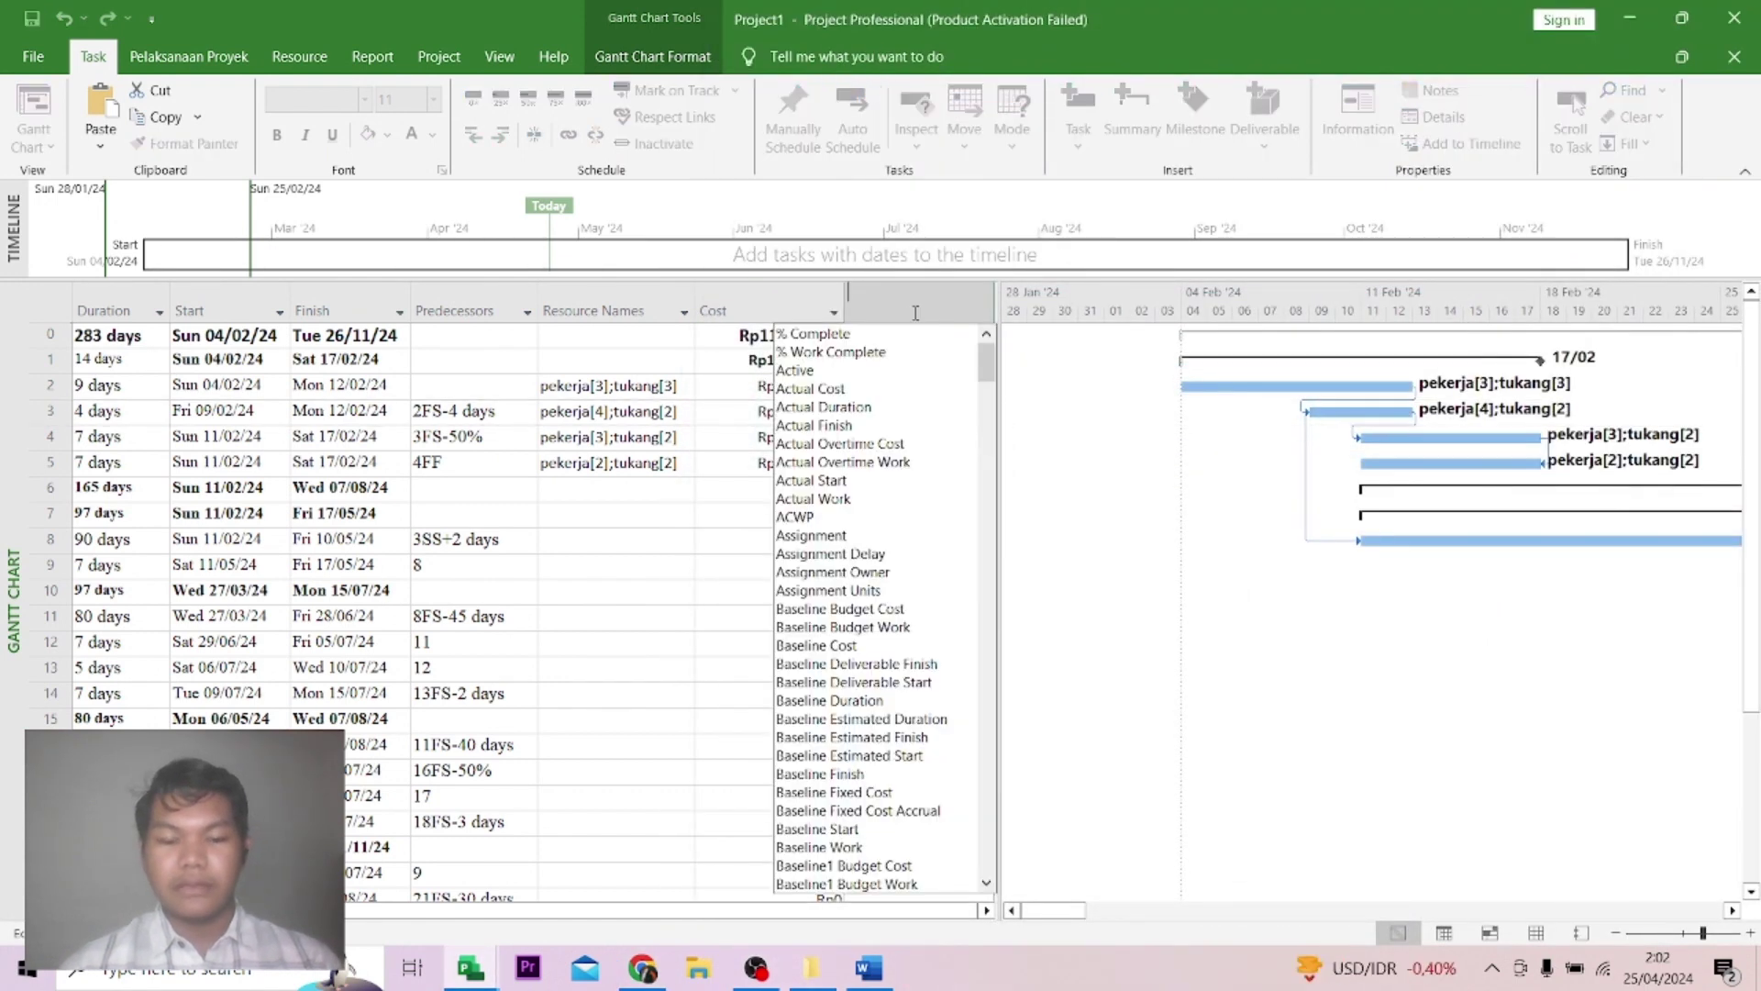
text(free Slack)
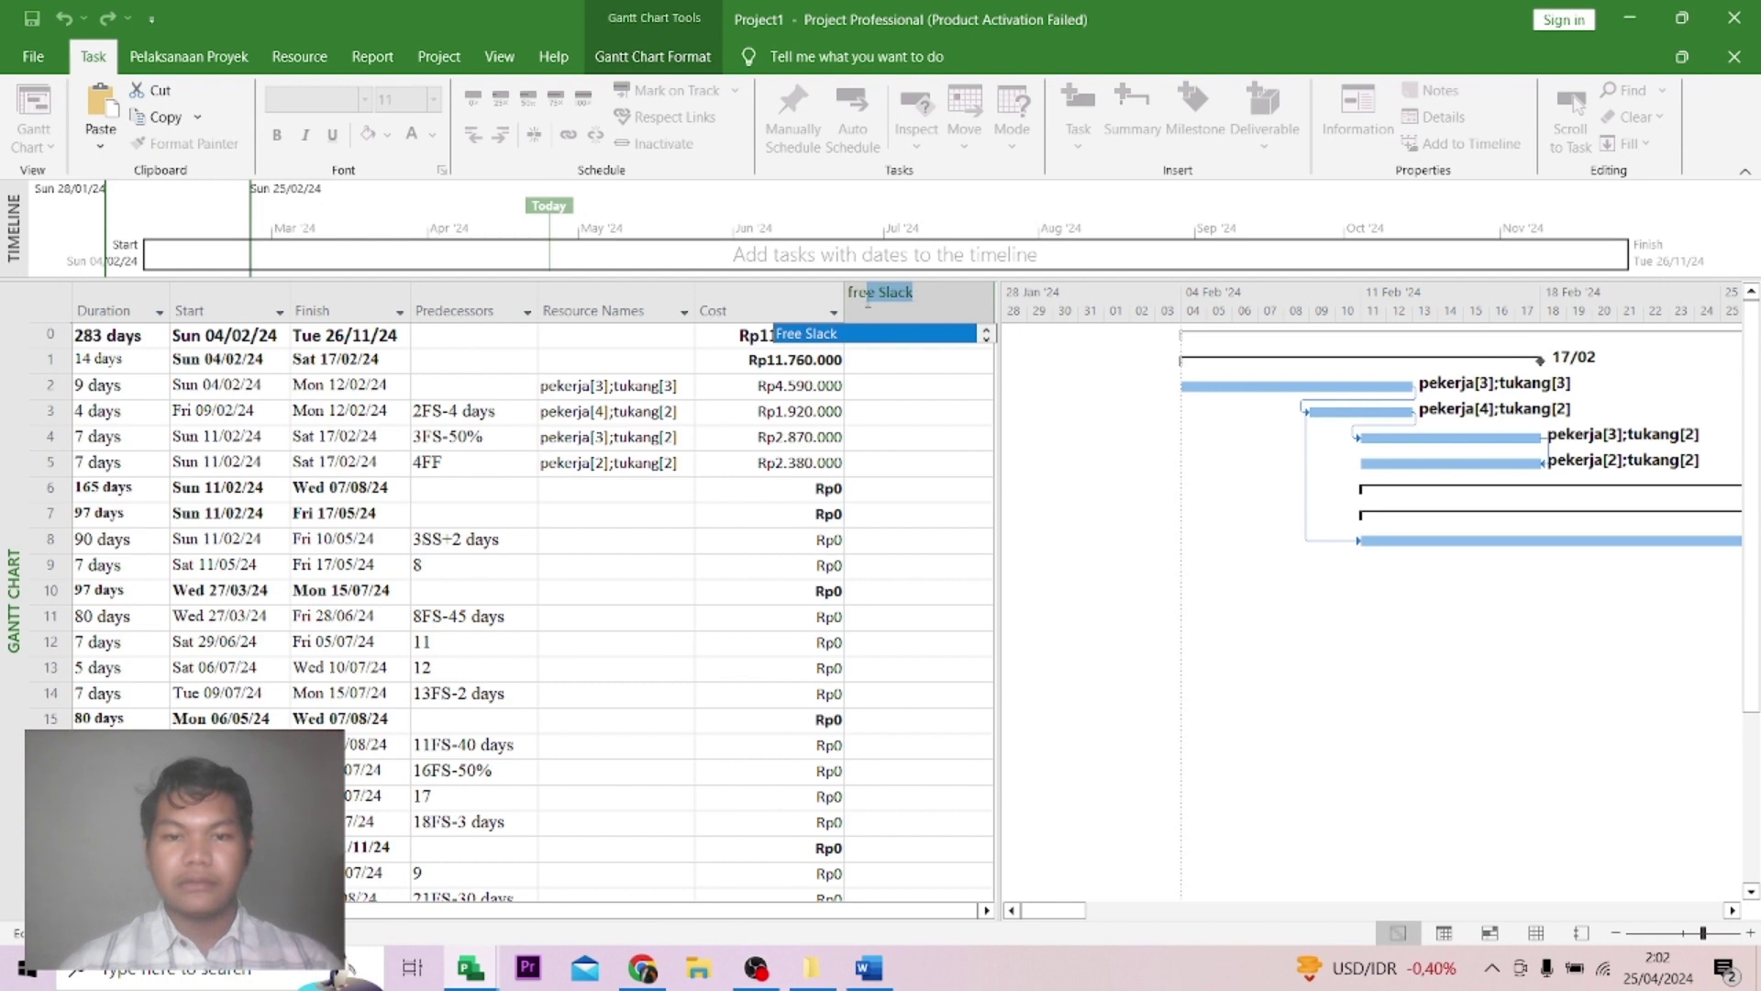
key(Return)
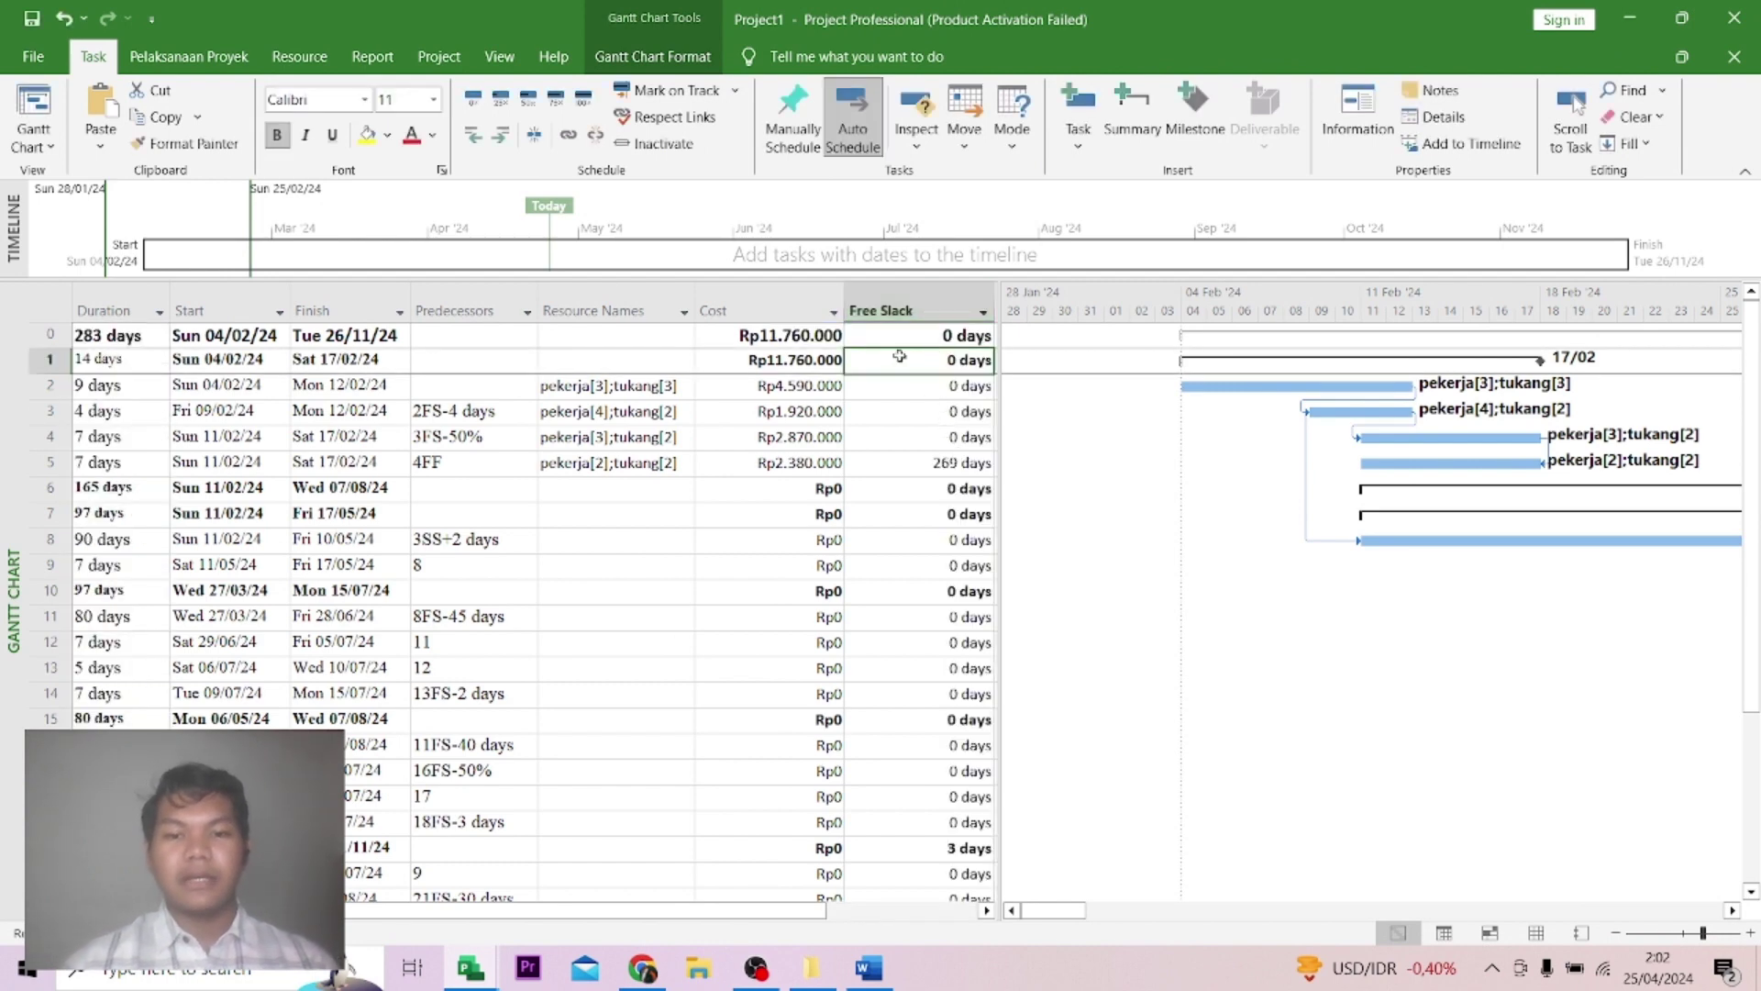
Examine the Free Slack values from Pembuatan Gudang down to the Pekerjaan Finishing tasks and match them to their task names.
click(923, 466)
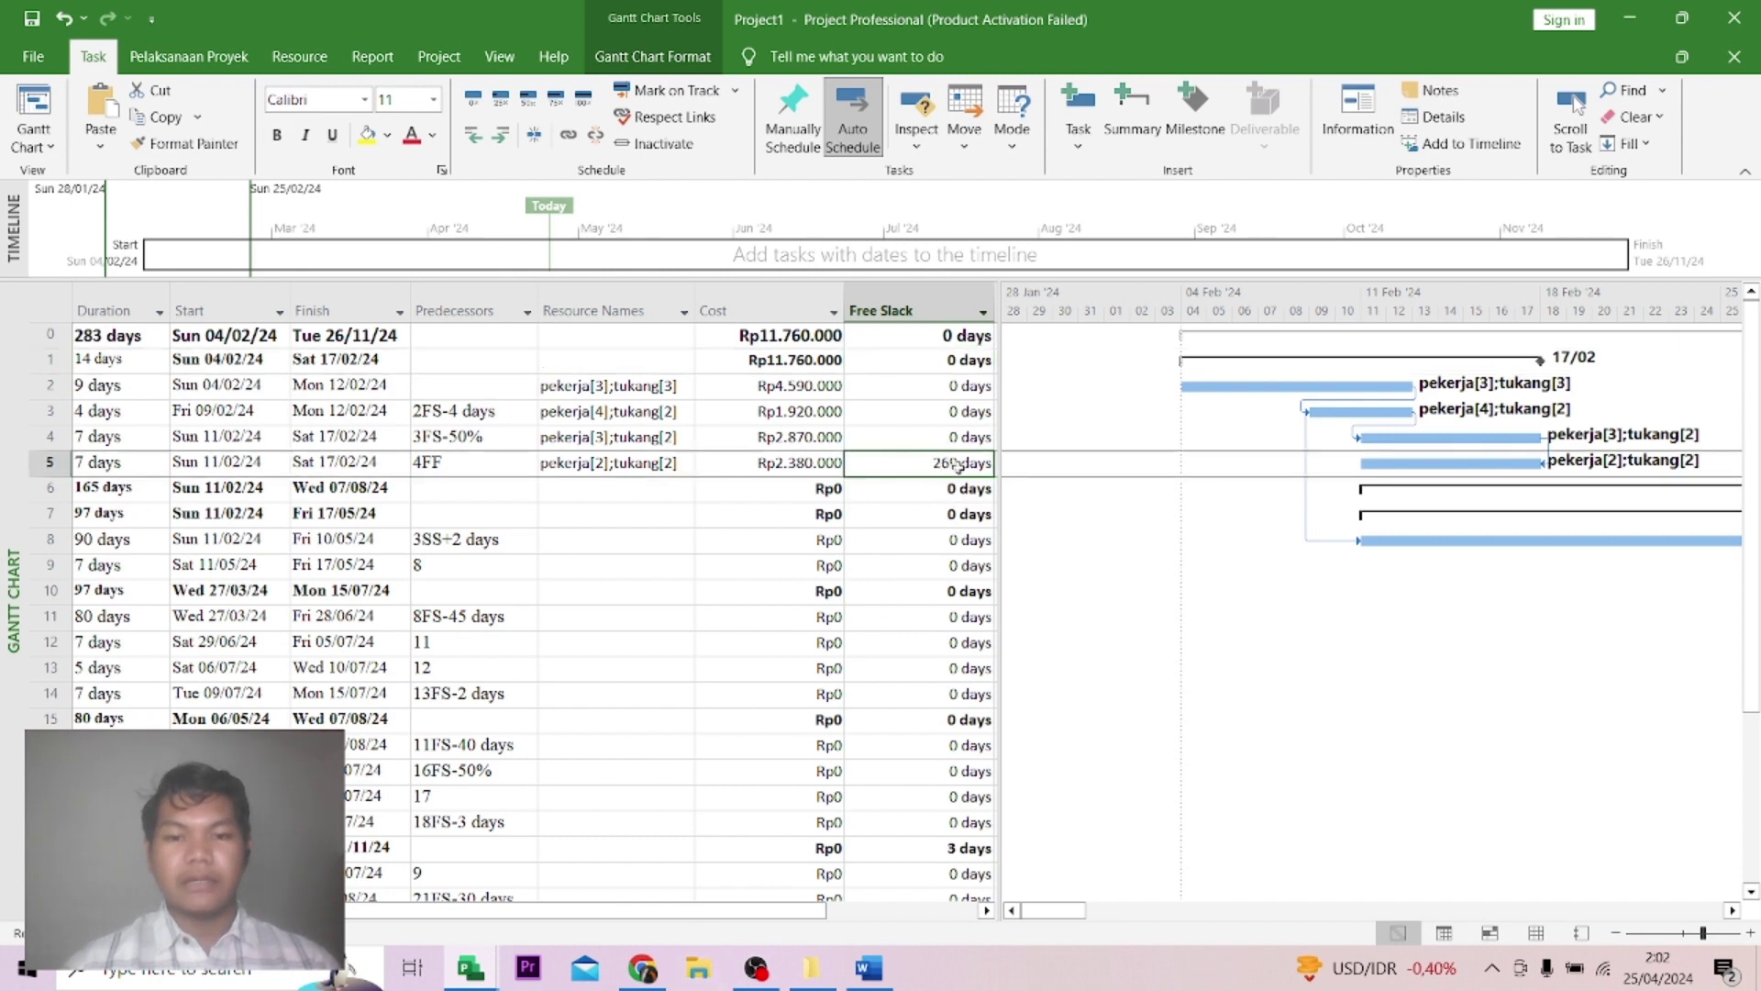
scroll(963, 605, down, 4)
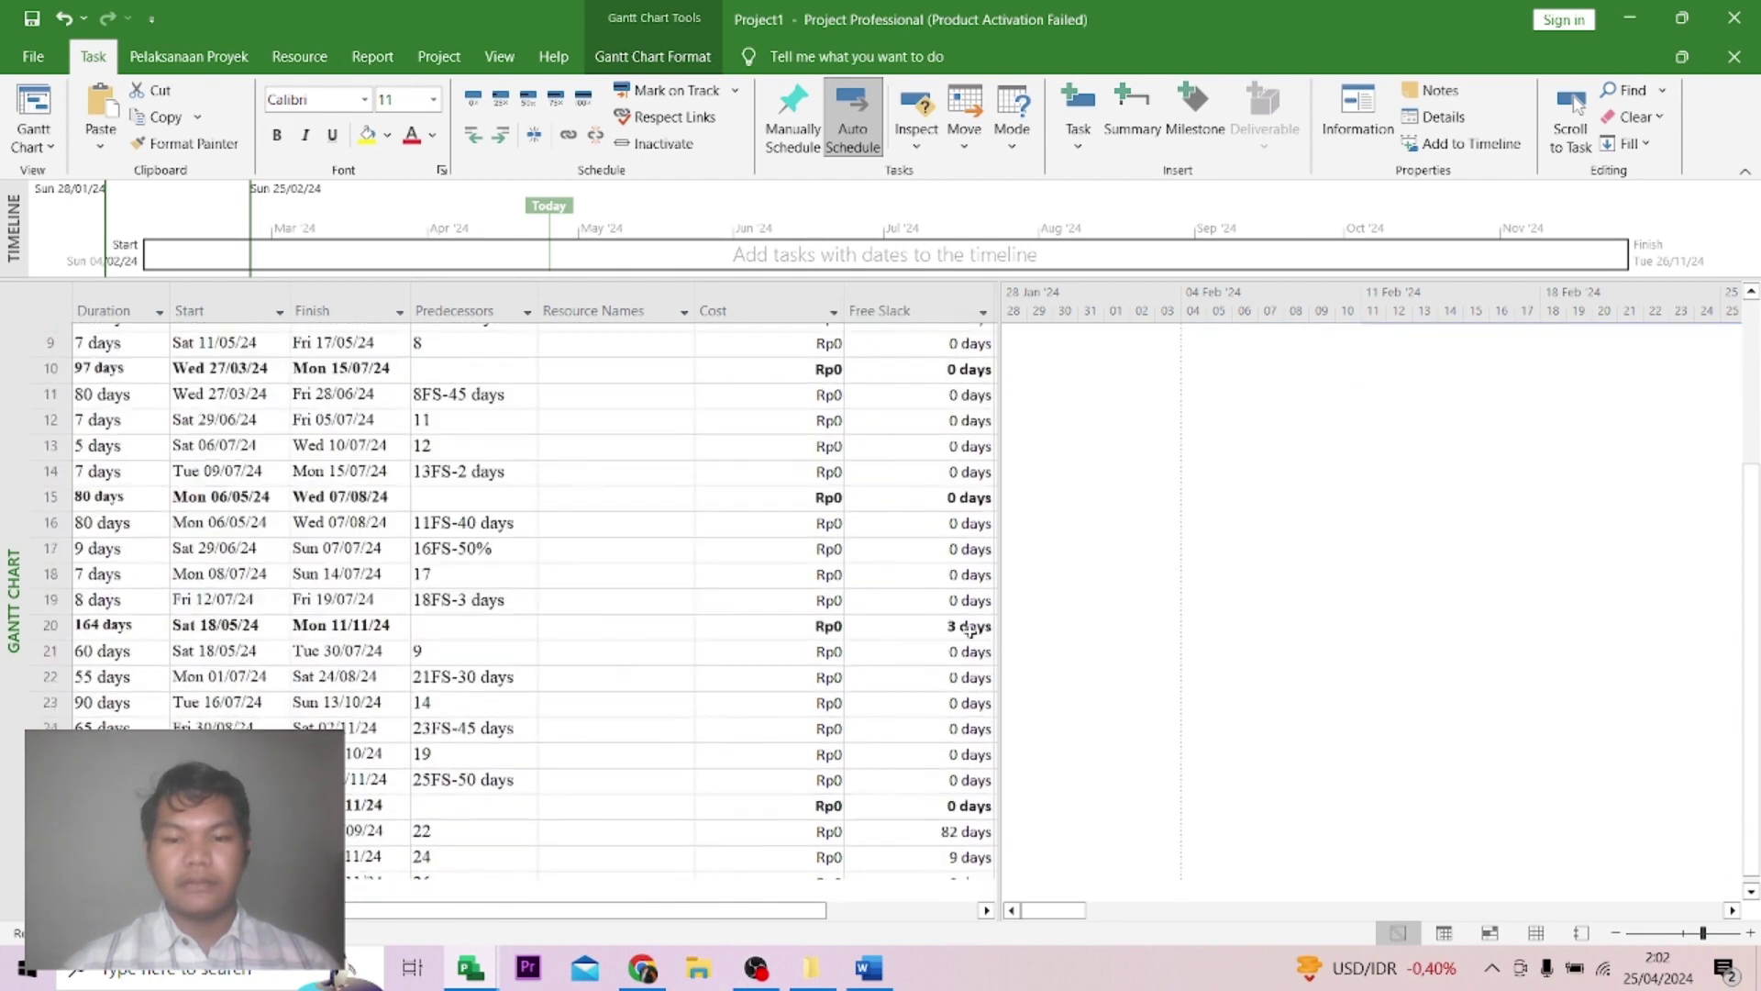
click(960, 546)
click(956, 745)
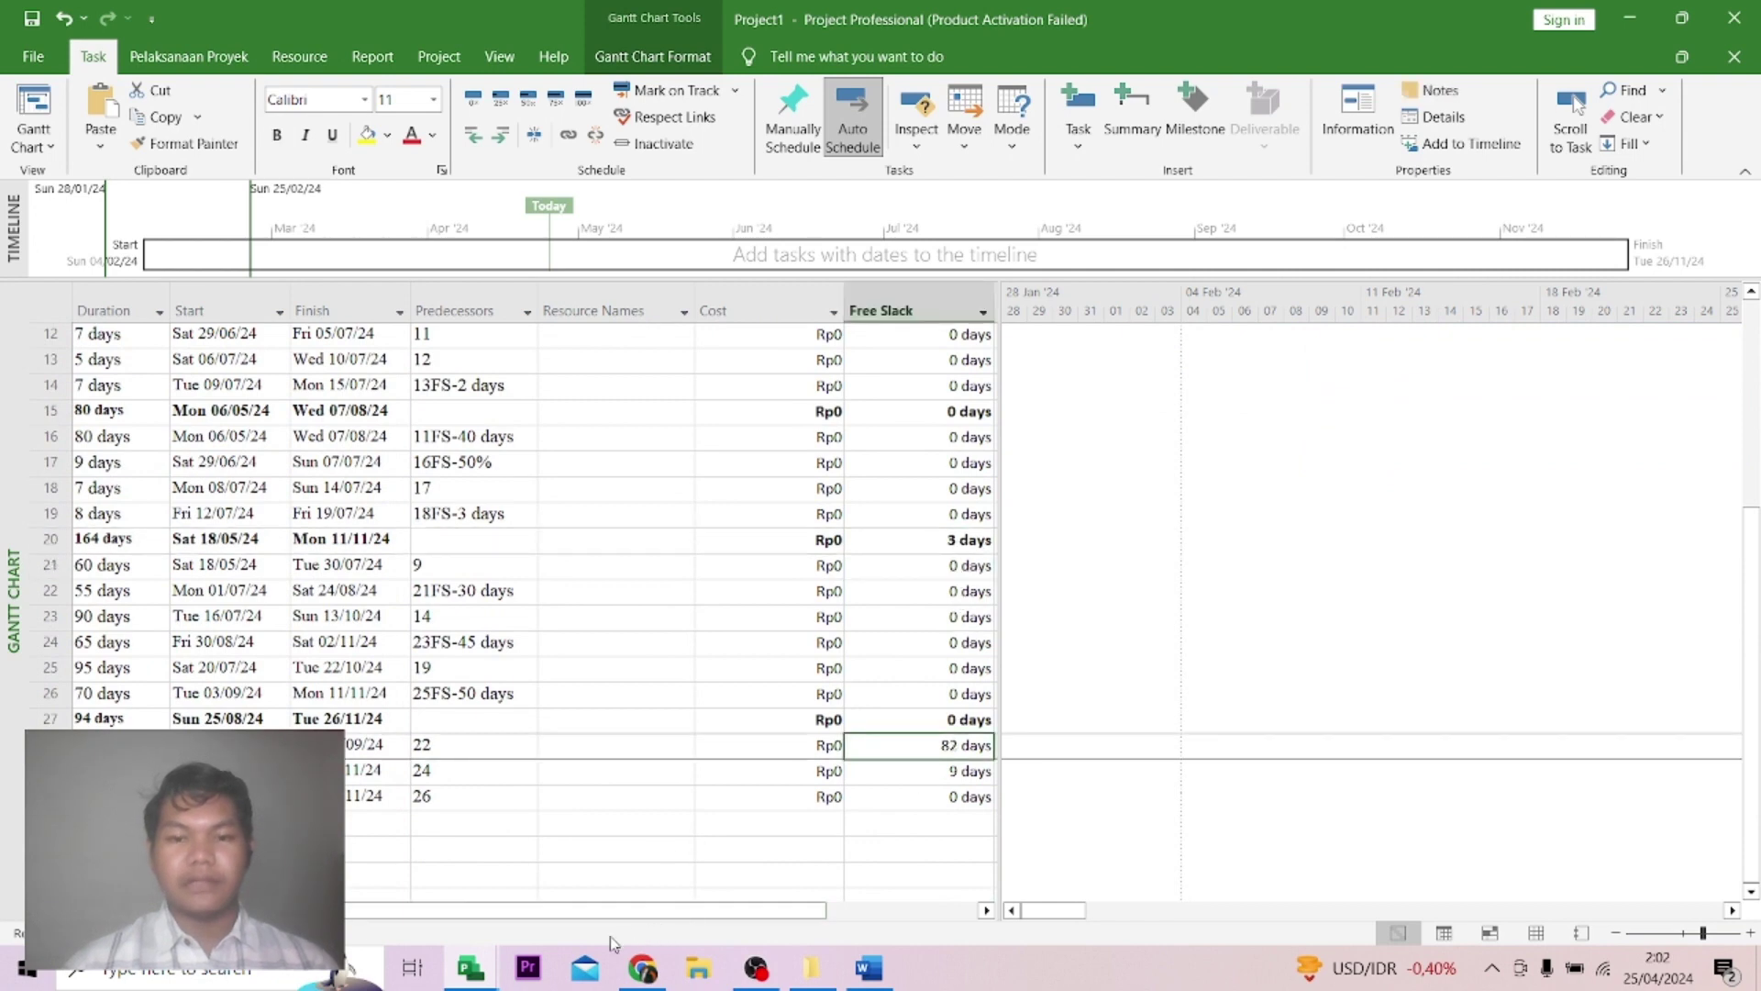
drag(614, 911, 561, 915)
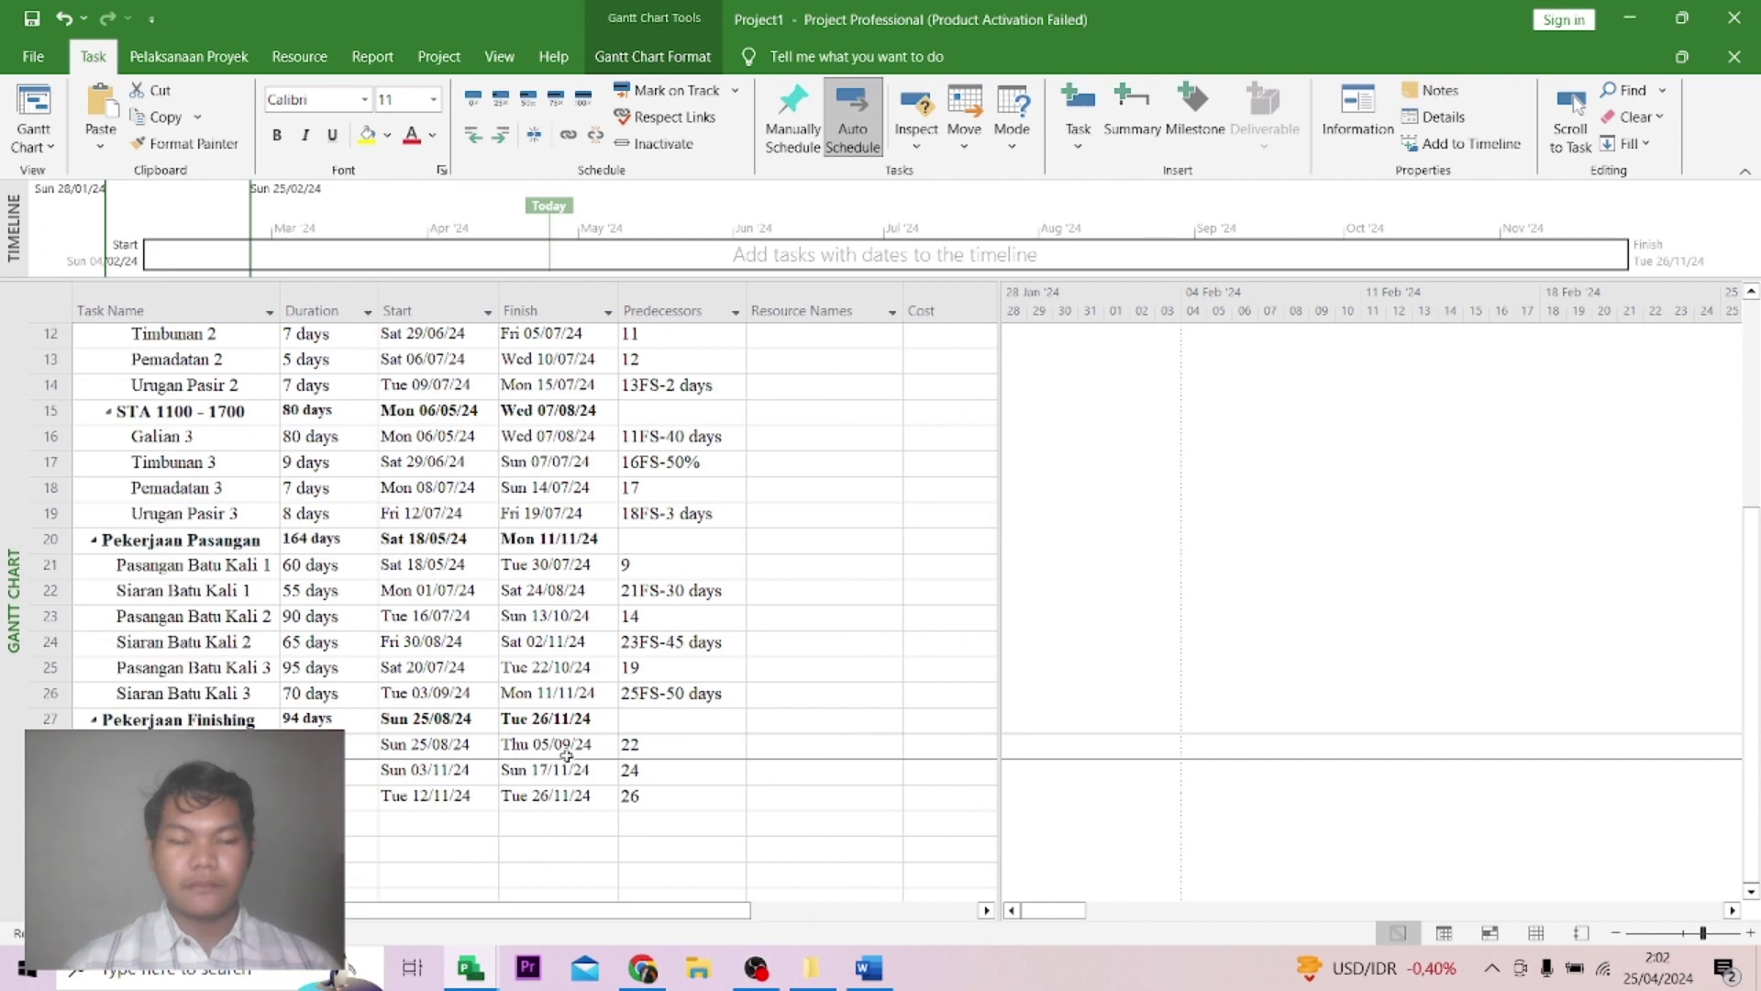
scroll(822, 360, up, 4)
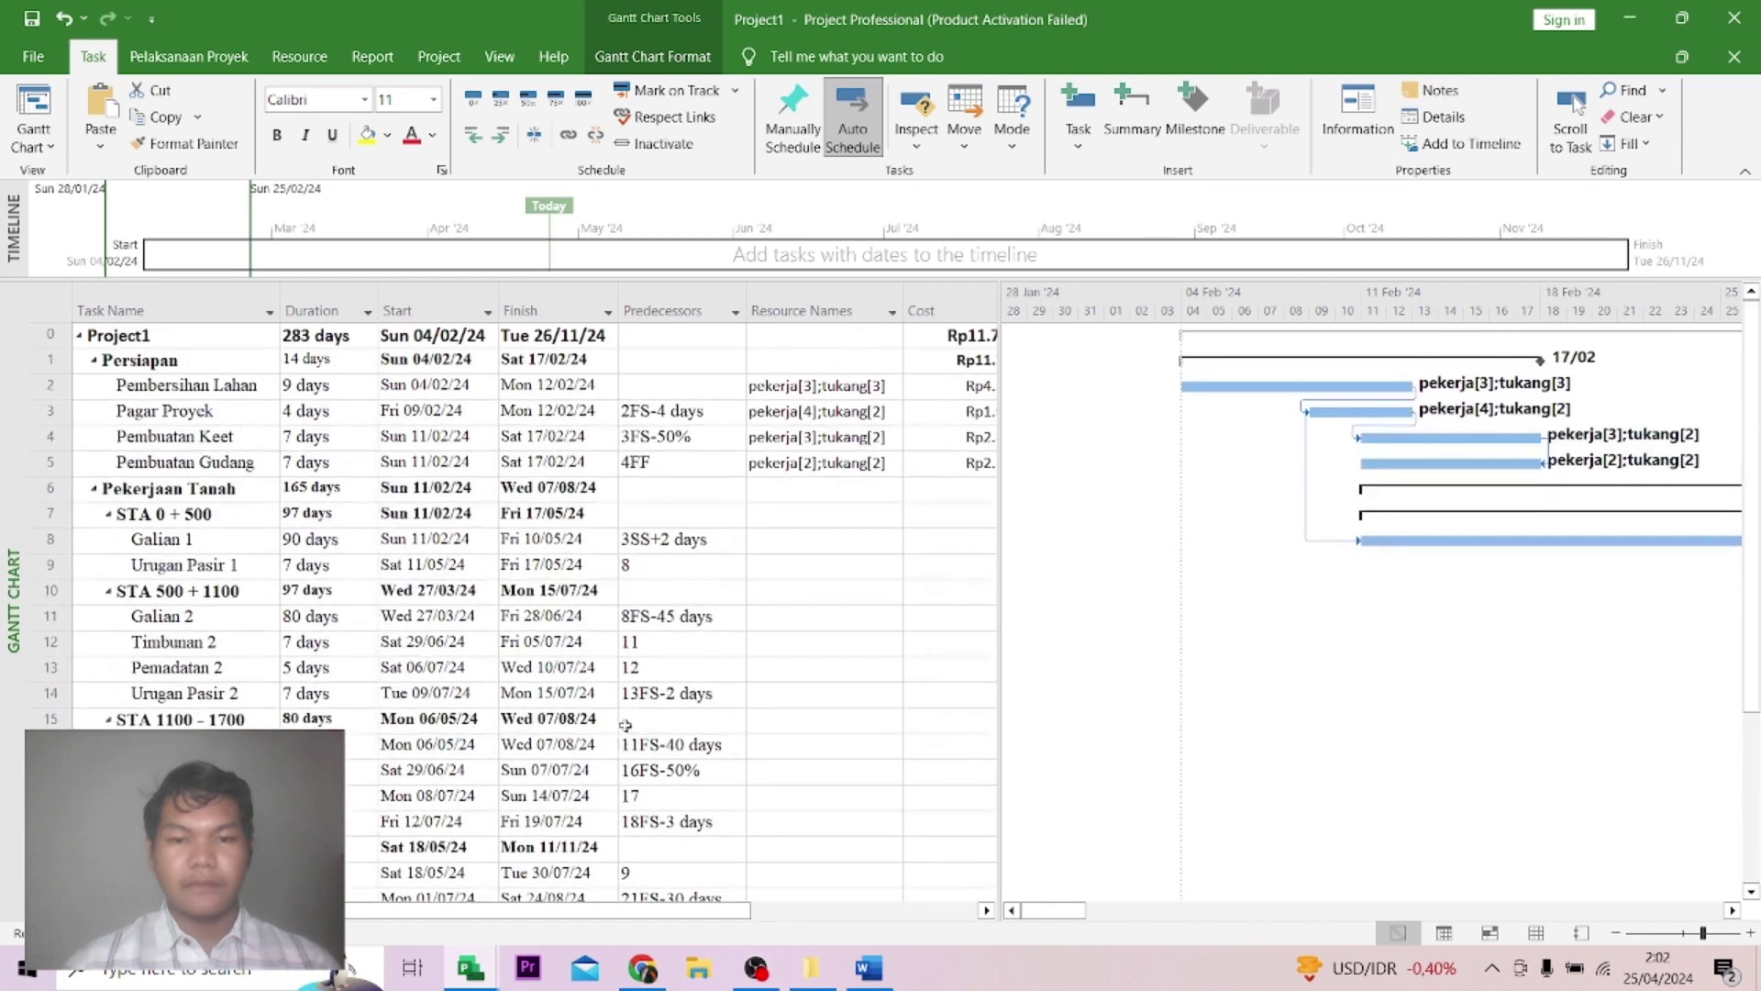
Show outline numbers in front of the task names and check the numbering from Project1 down.
click(720, 437)
click(647, 57)
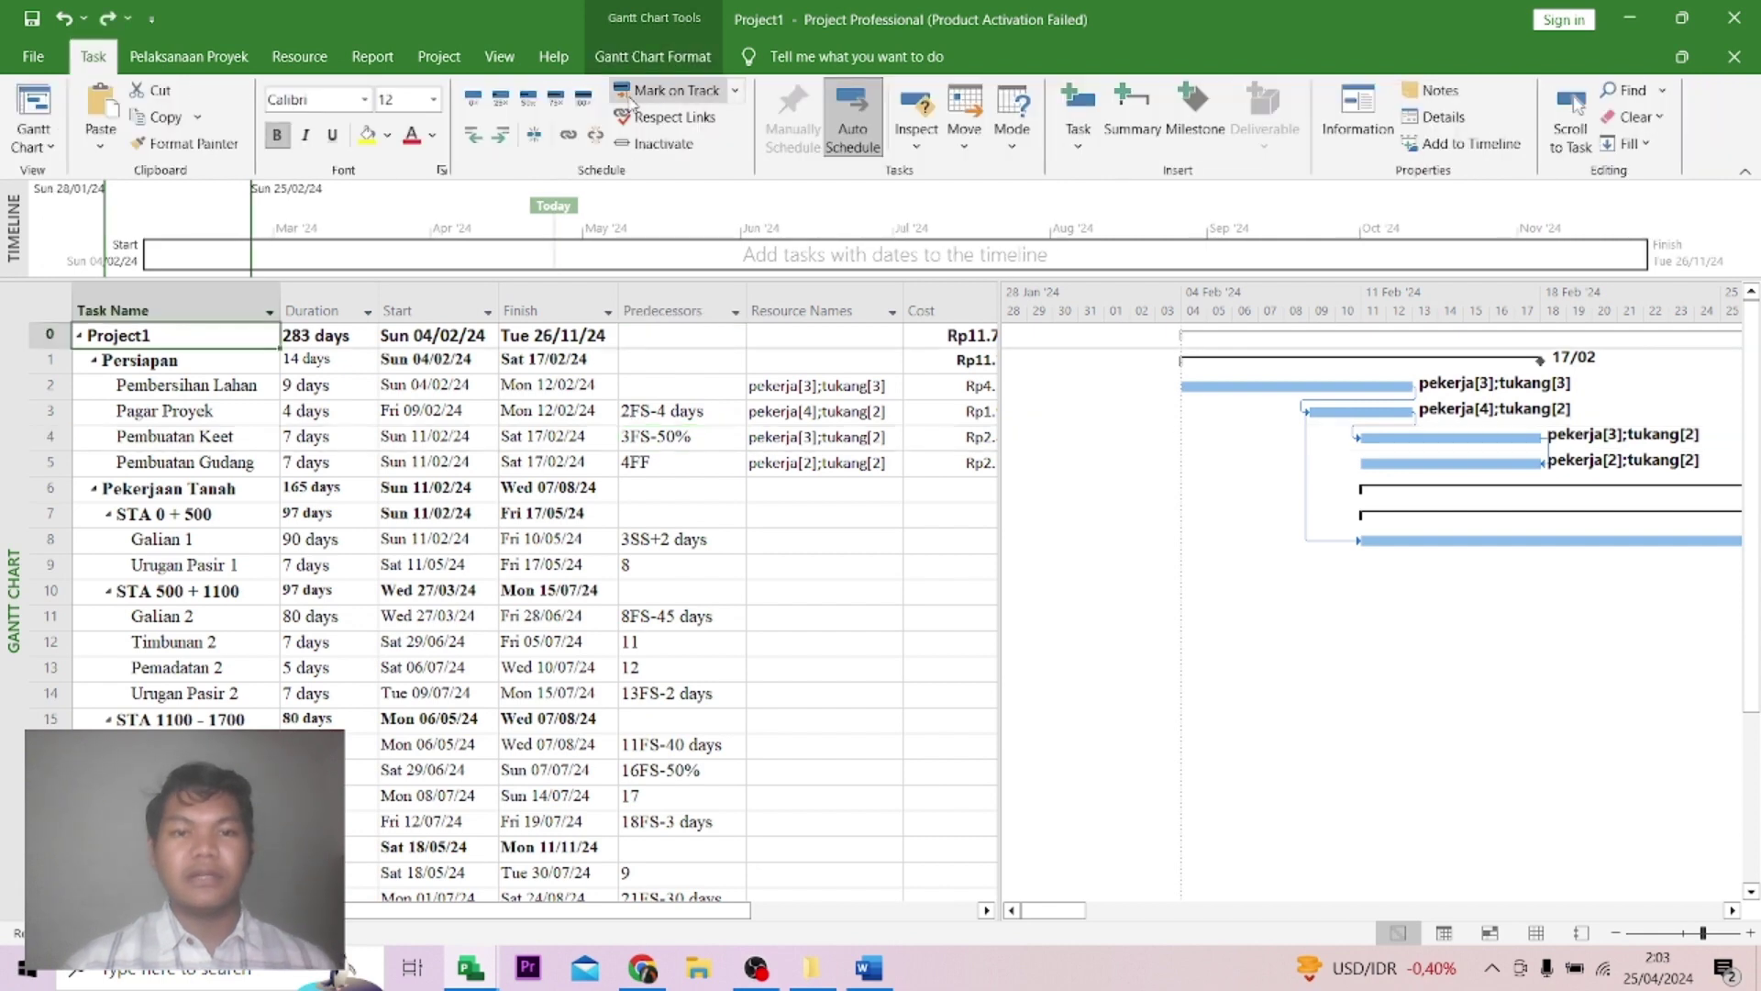
click(648, 60)
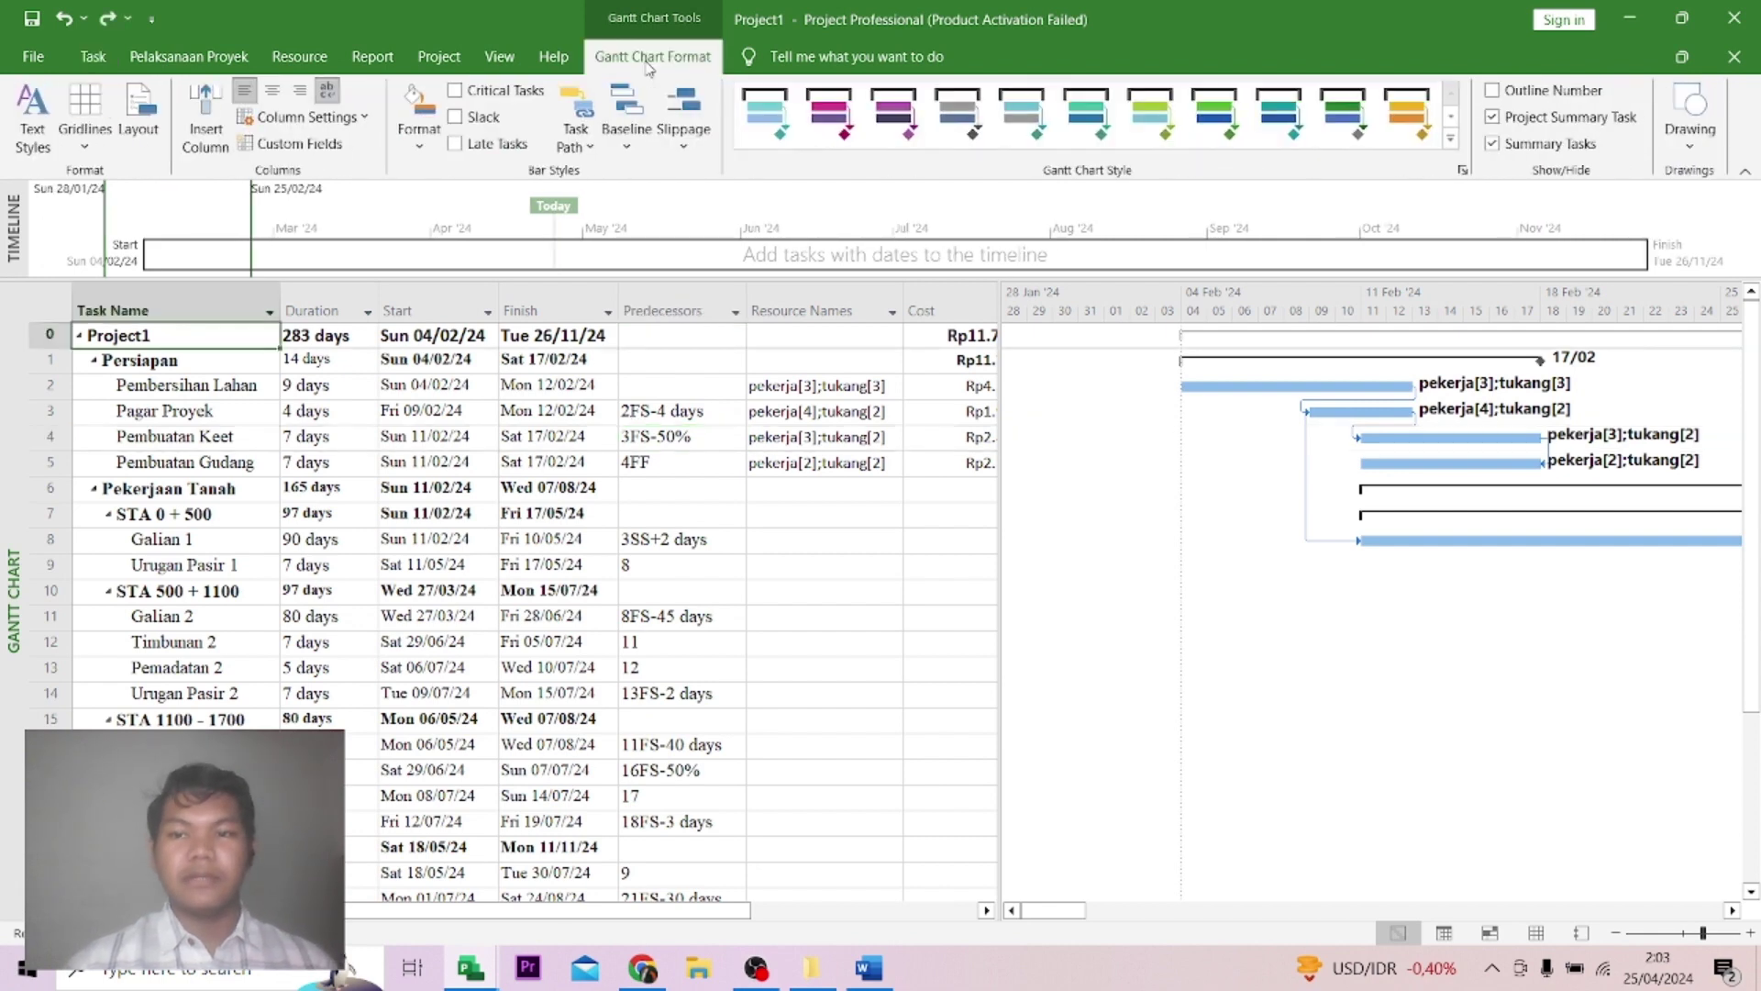
click(1552, 102)
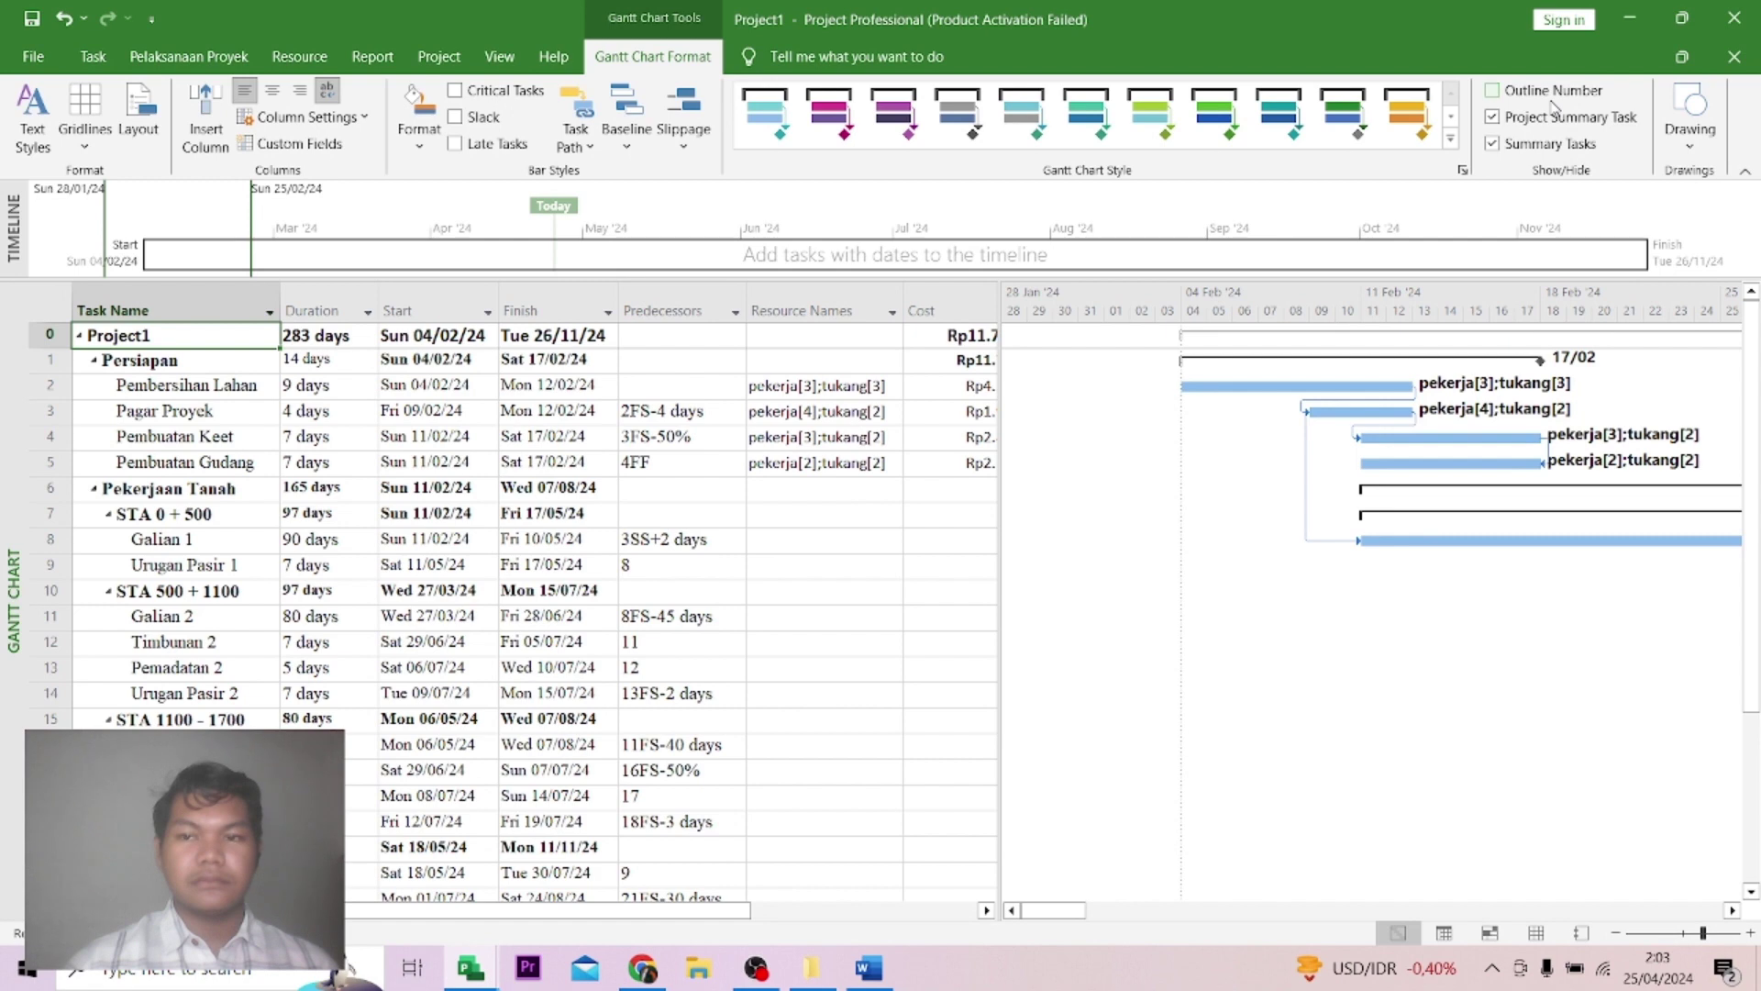
click(1552, 99)
click(623, 667)
click(234, 530)
click(246, 440)
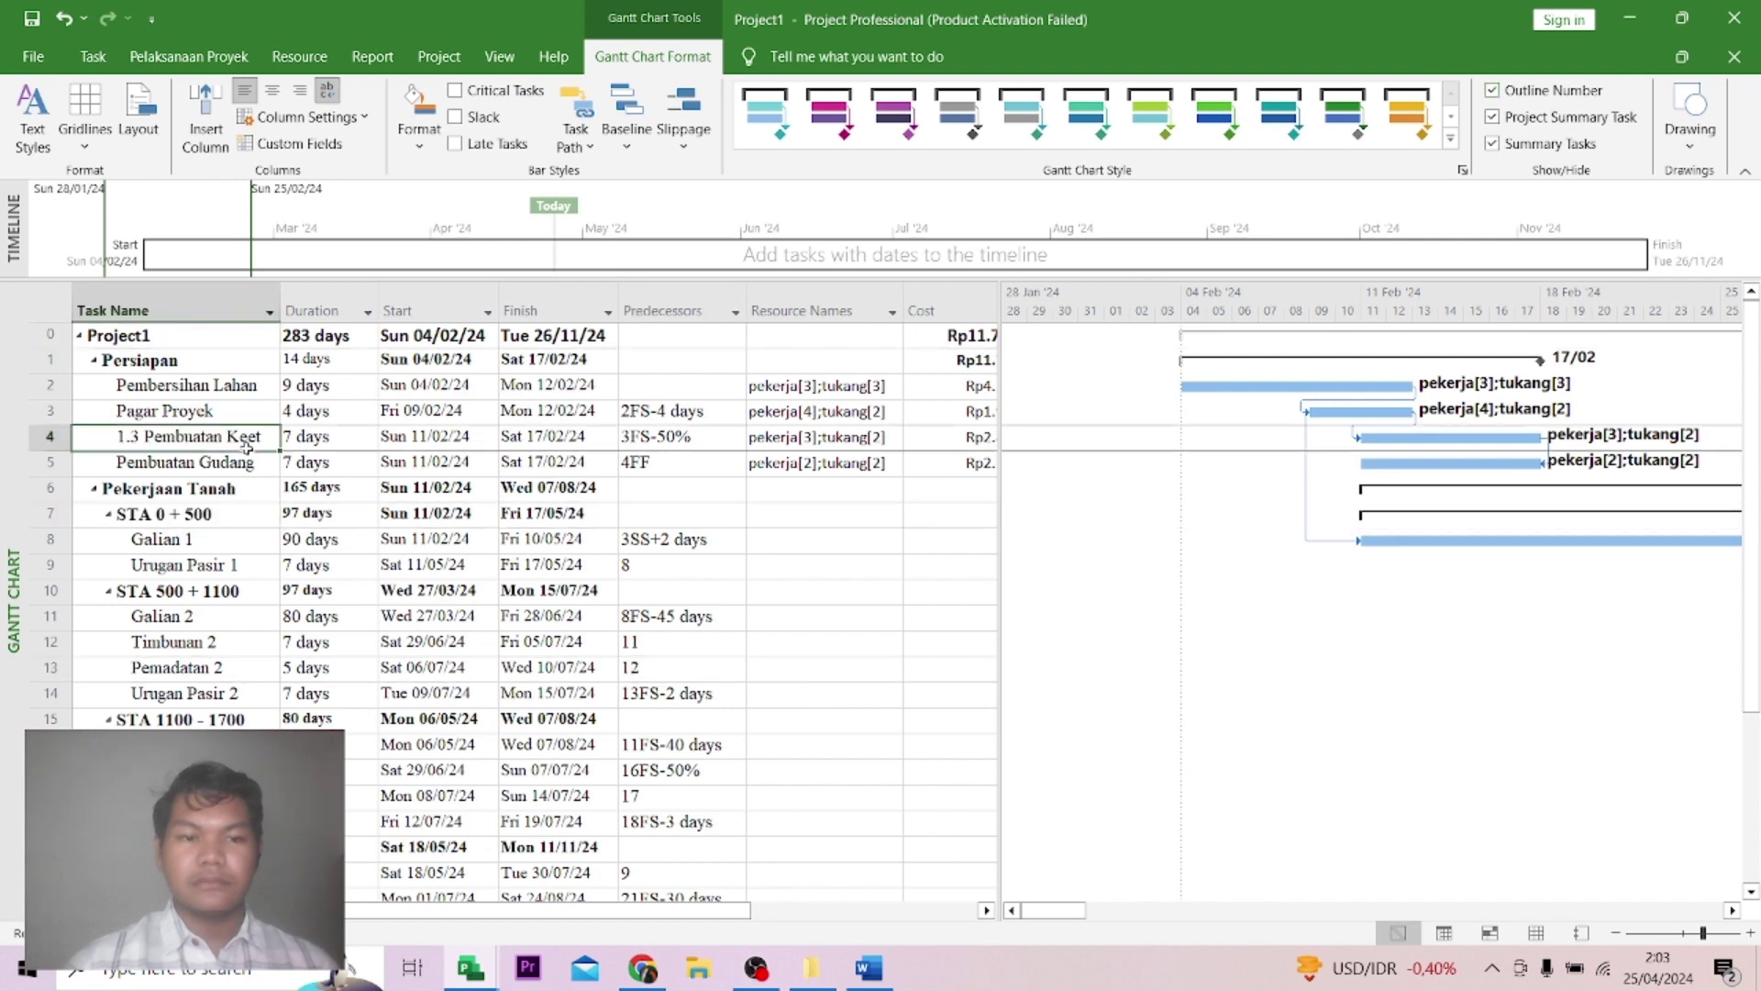
click(749, 570)
drag(608, 900, 452, 920)
click(292, 415)
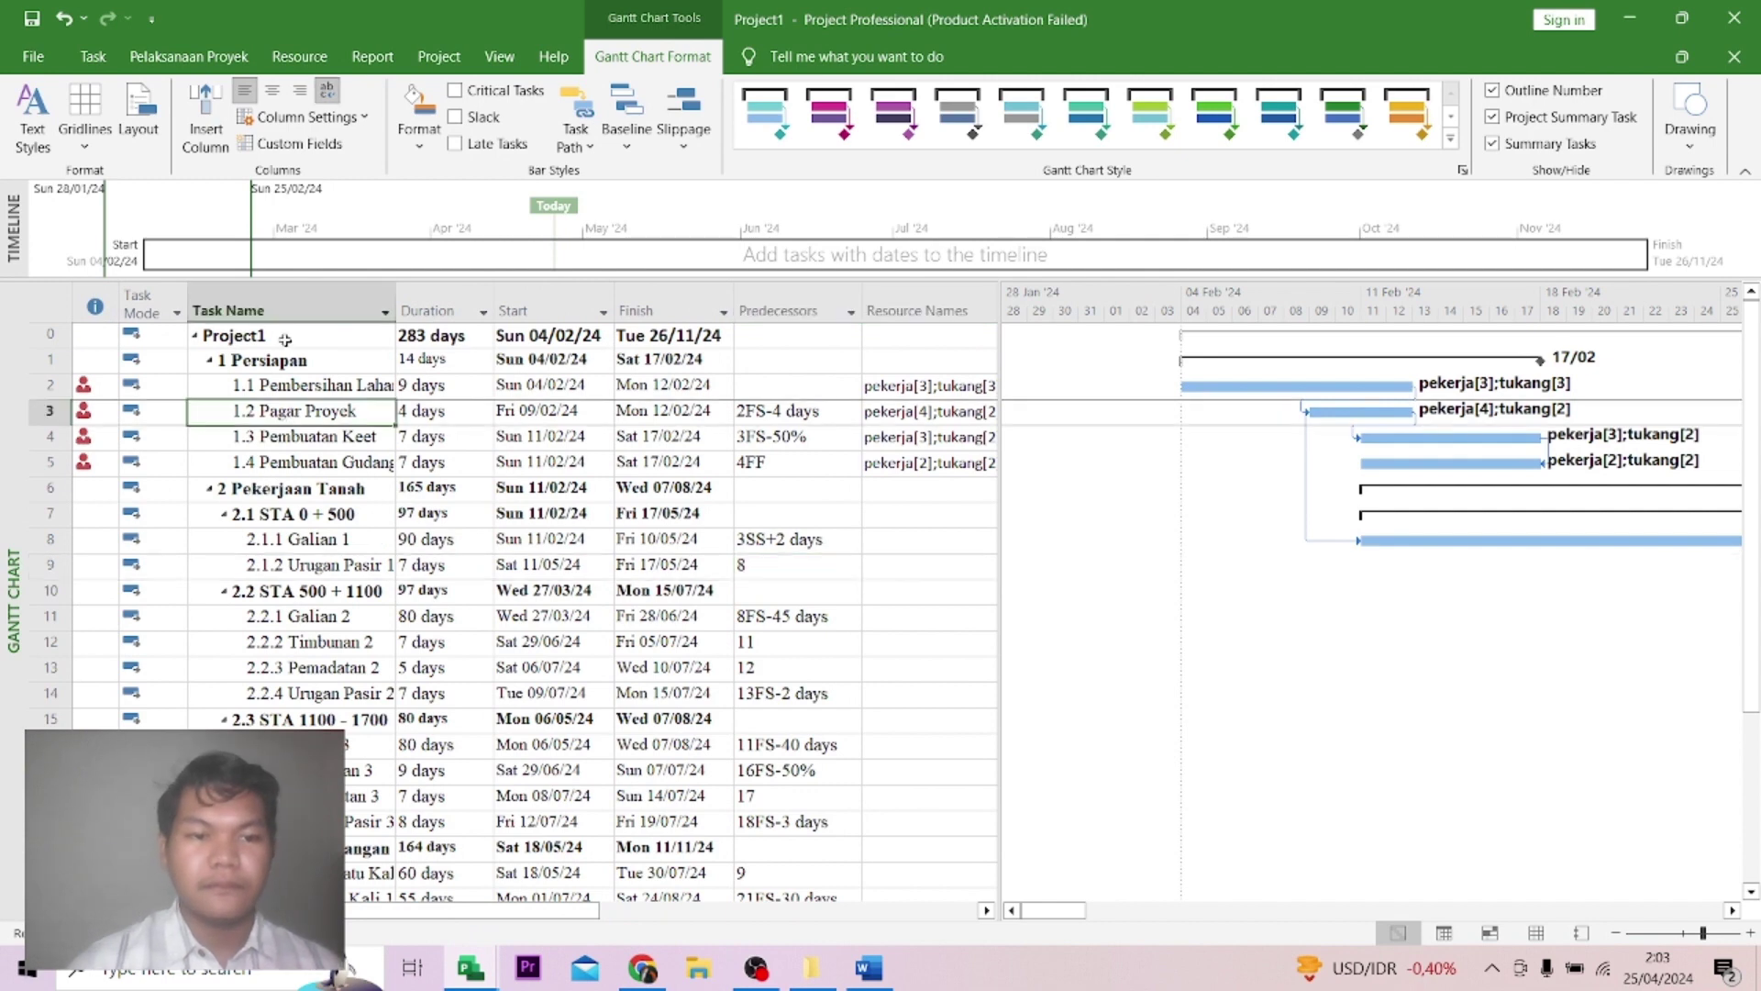
click(285, 338)
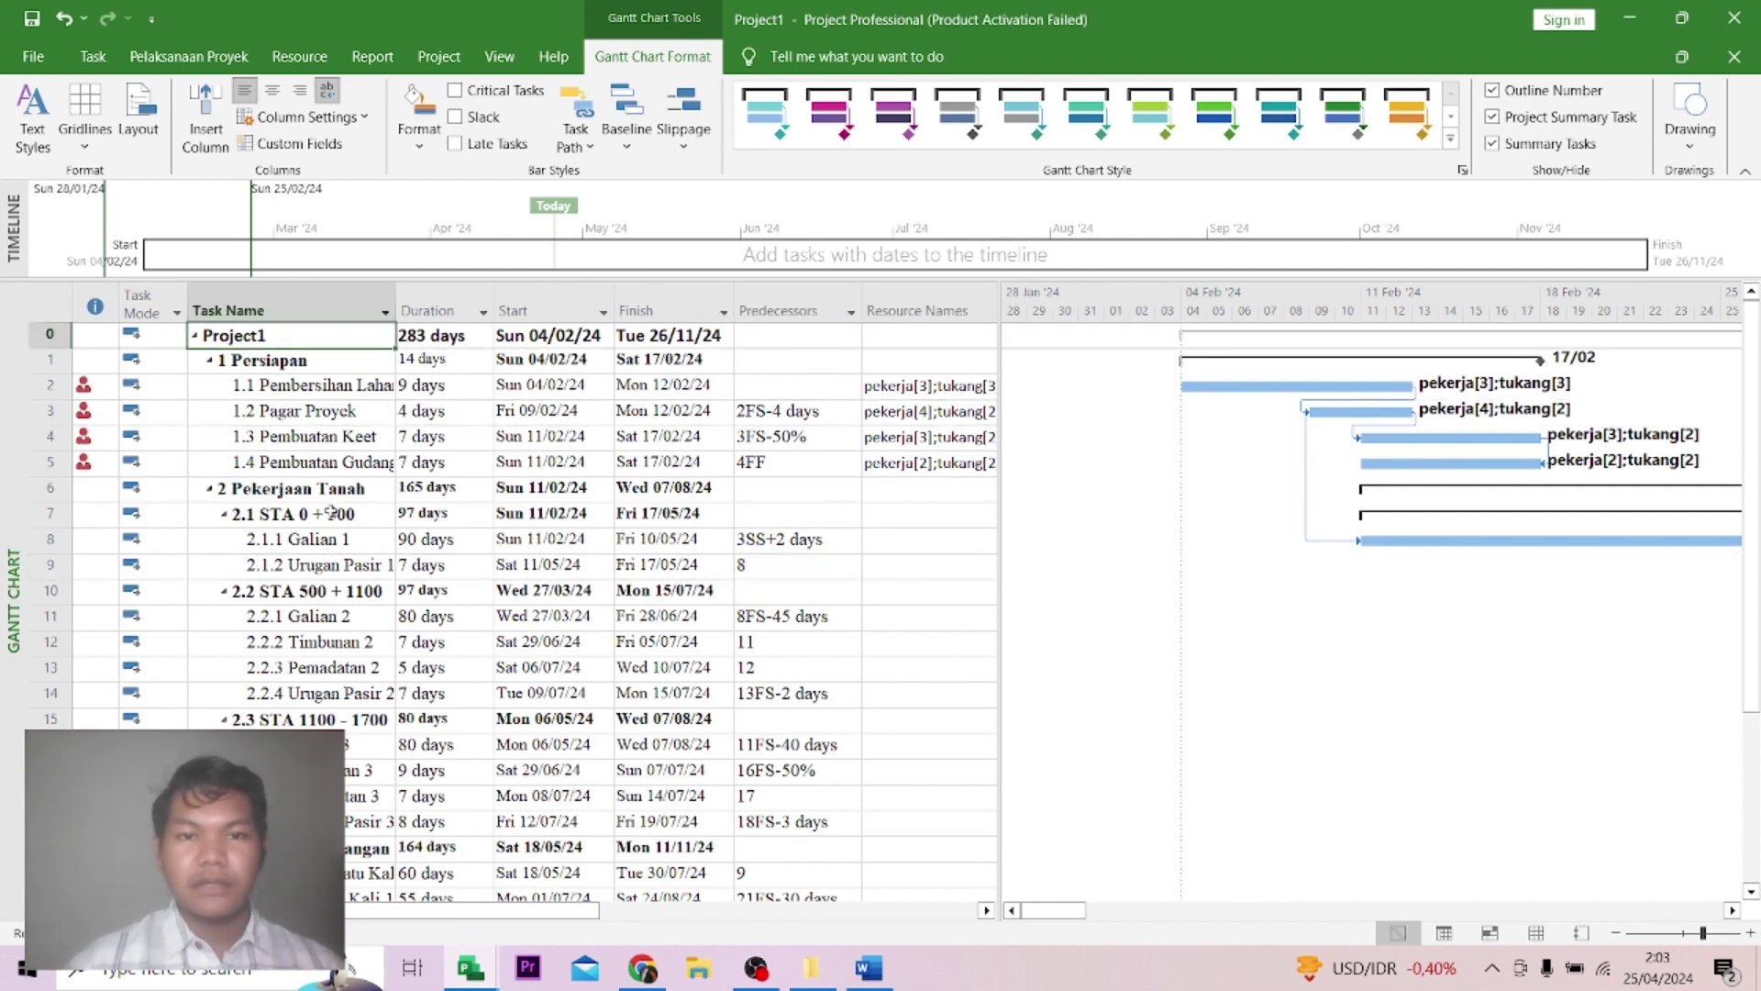
Display critical tasks and slack on the Gantt chart bars.
click(500, 97)
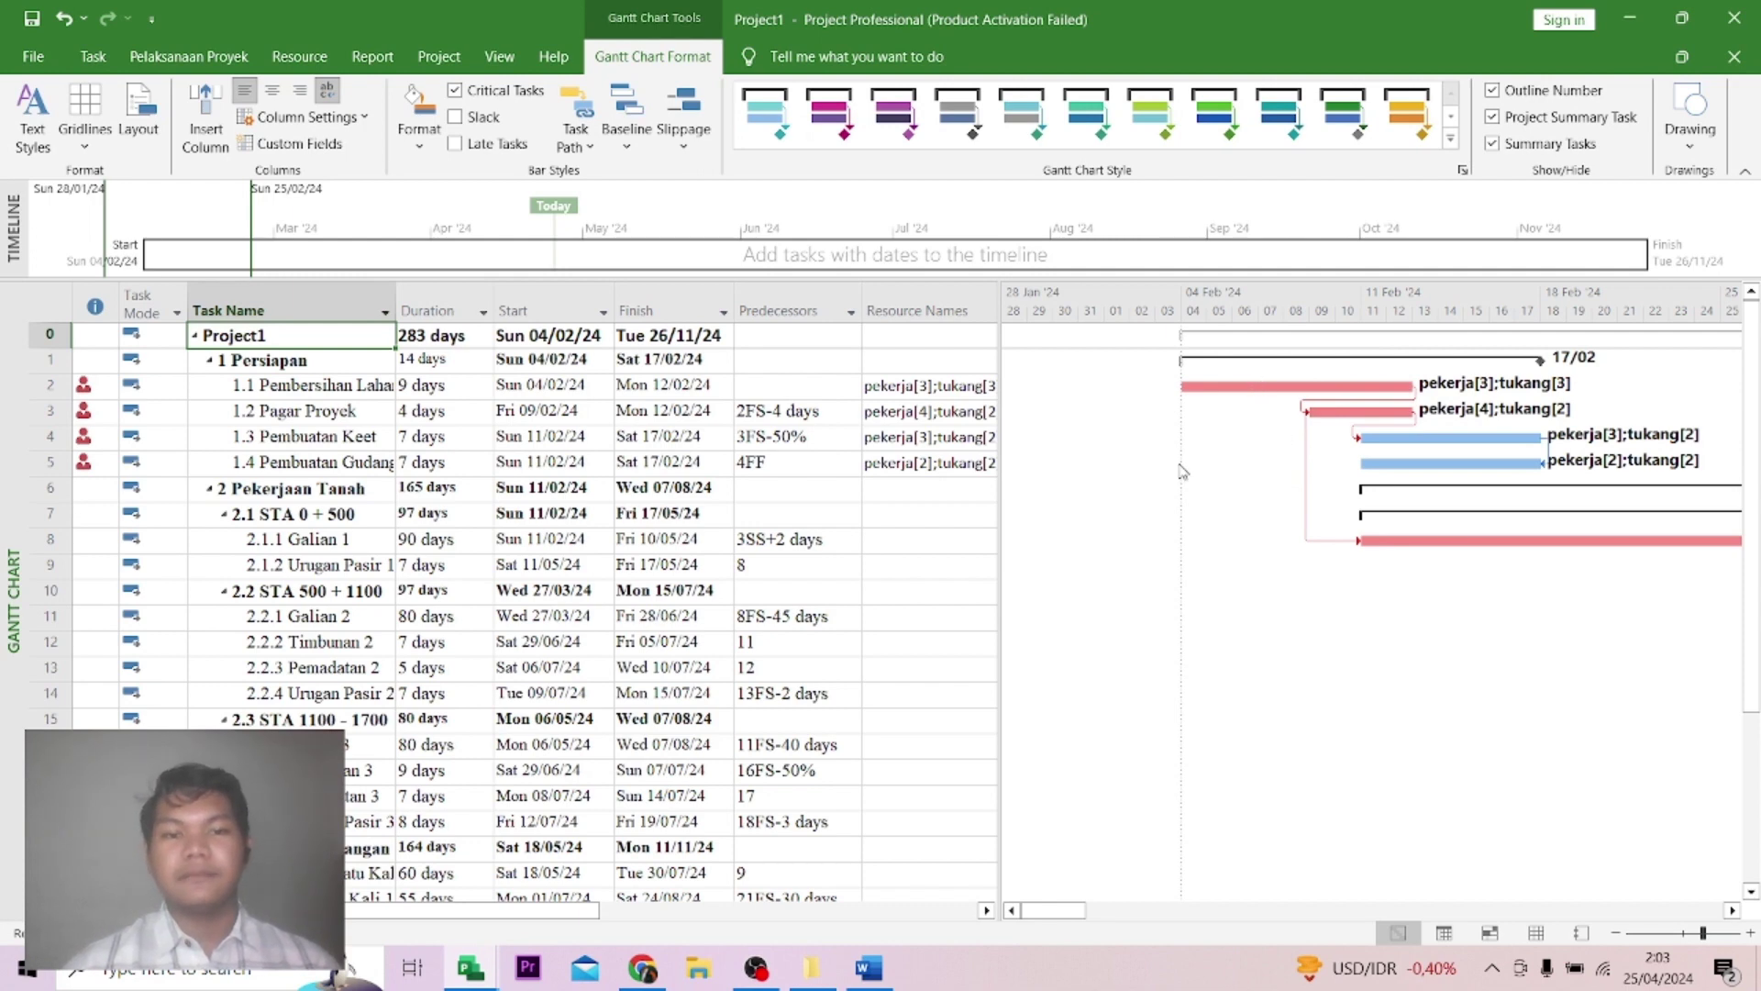
click(494, 117)
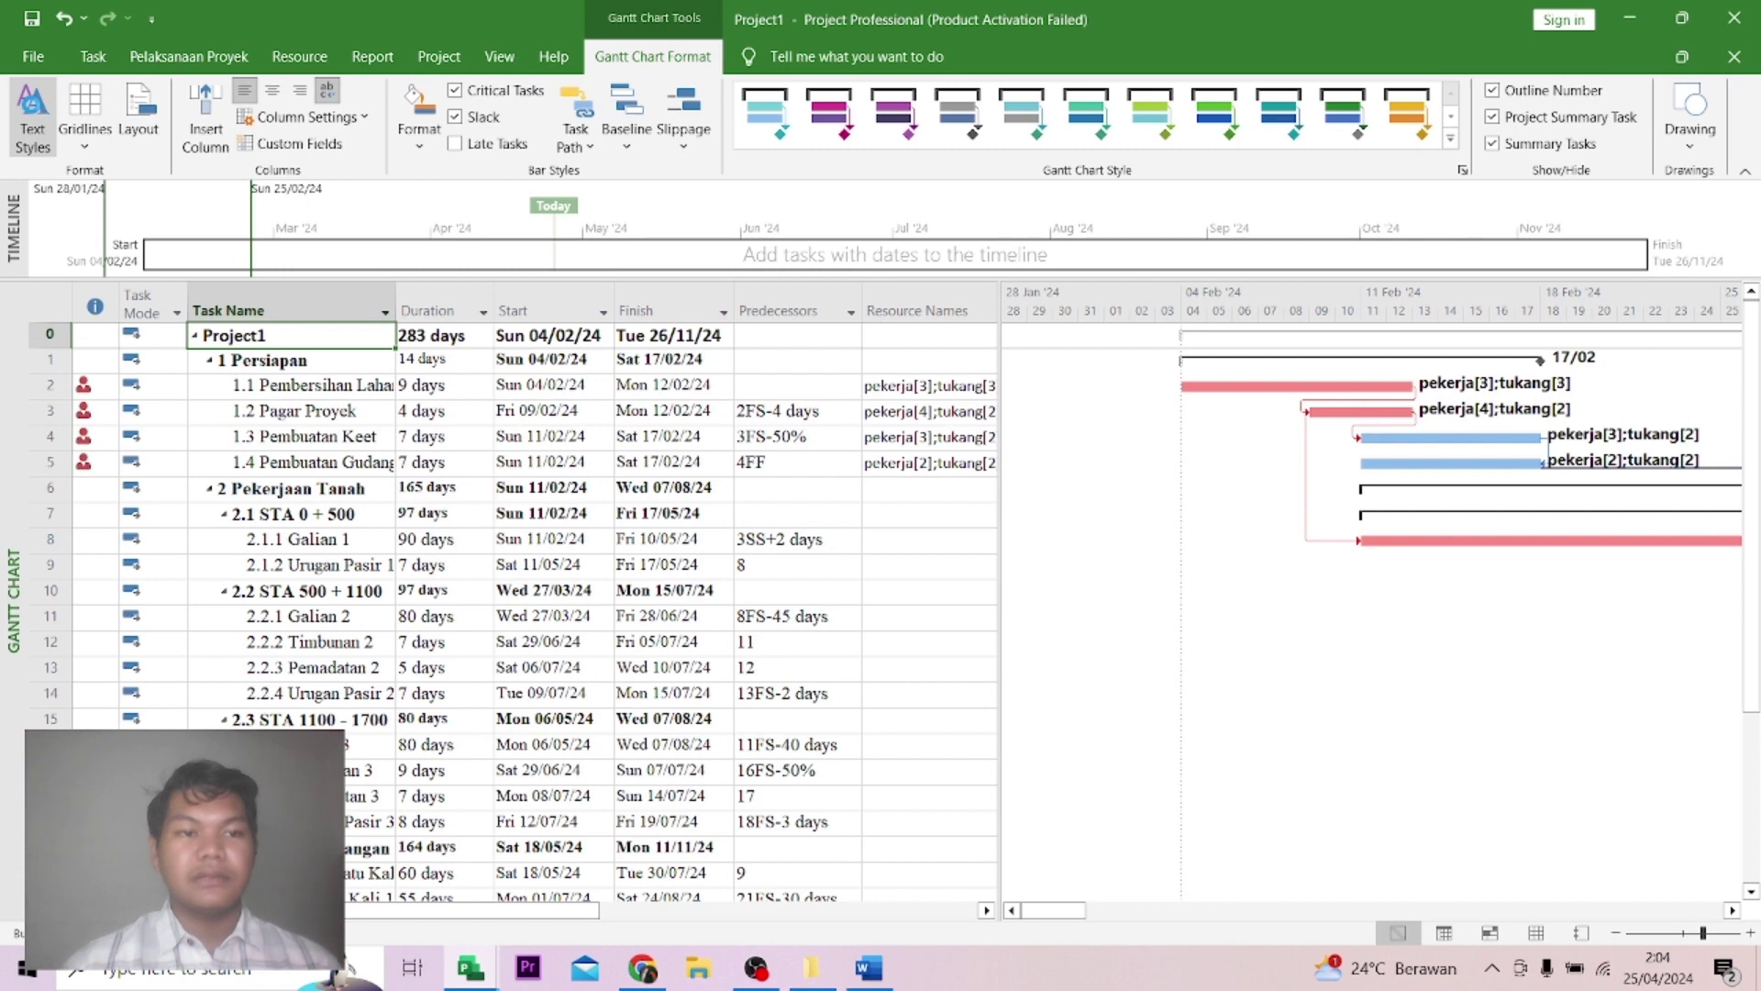
Format the text style of critical tasks with red text on an orange background, and widen the Task Name column to fit its names.
click(32, 114)
click(248, 94)
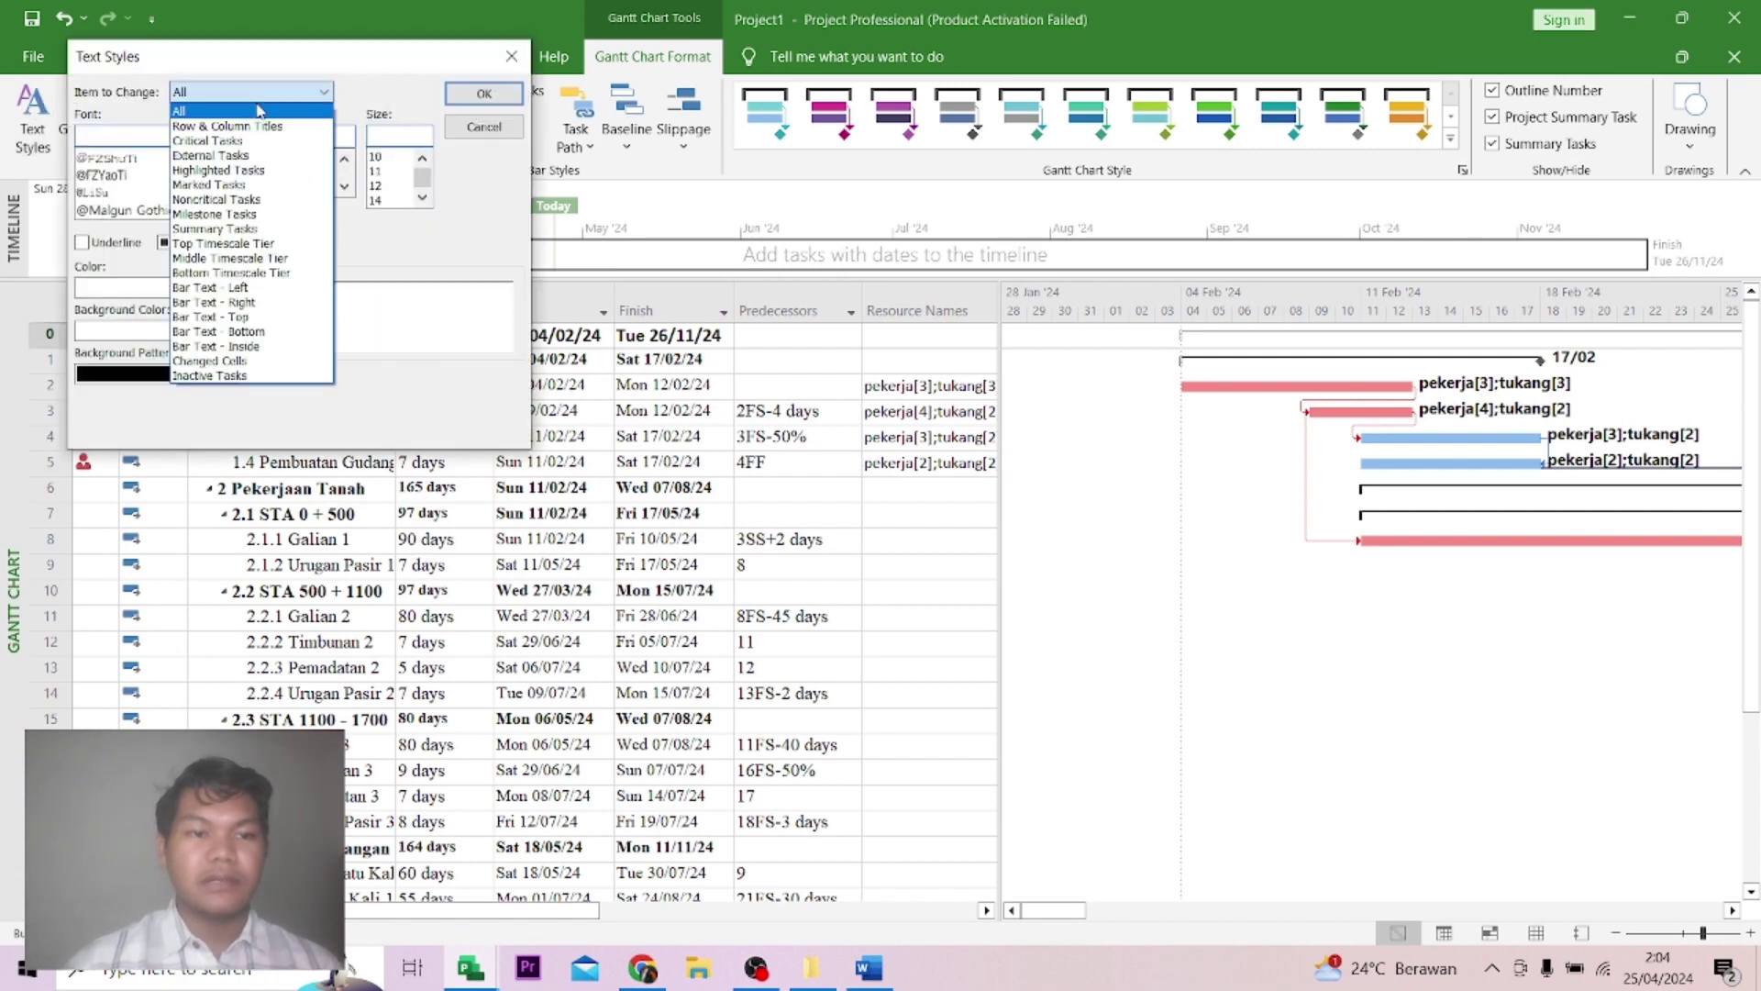
click(252, 144)
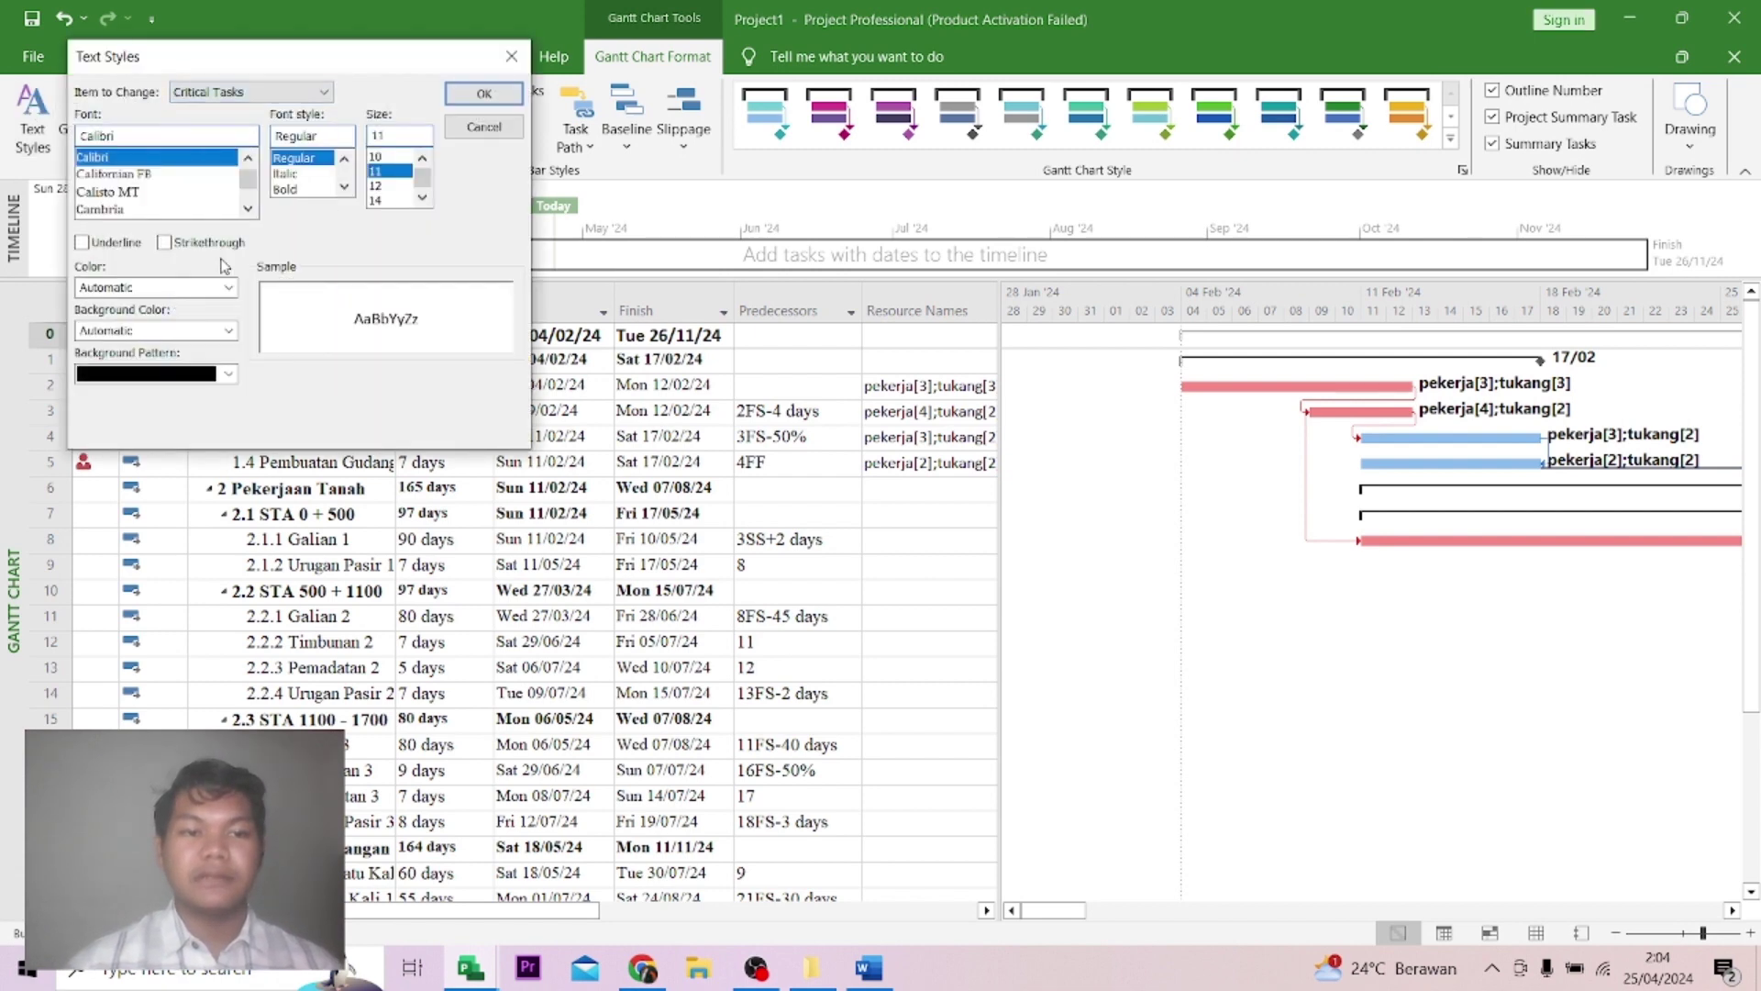
click(228, 287)
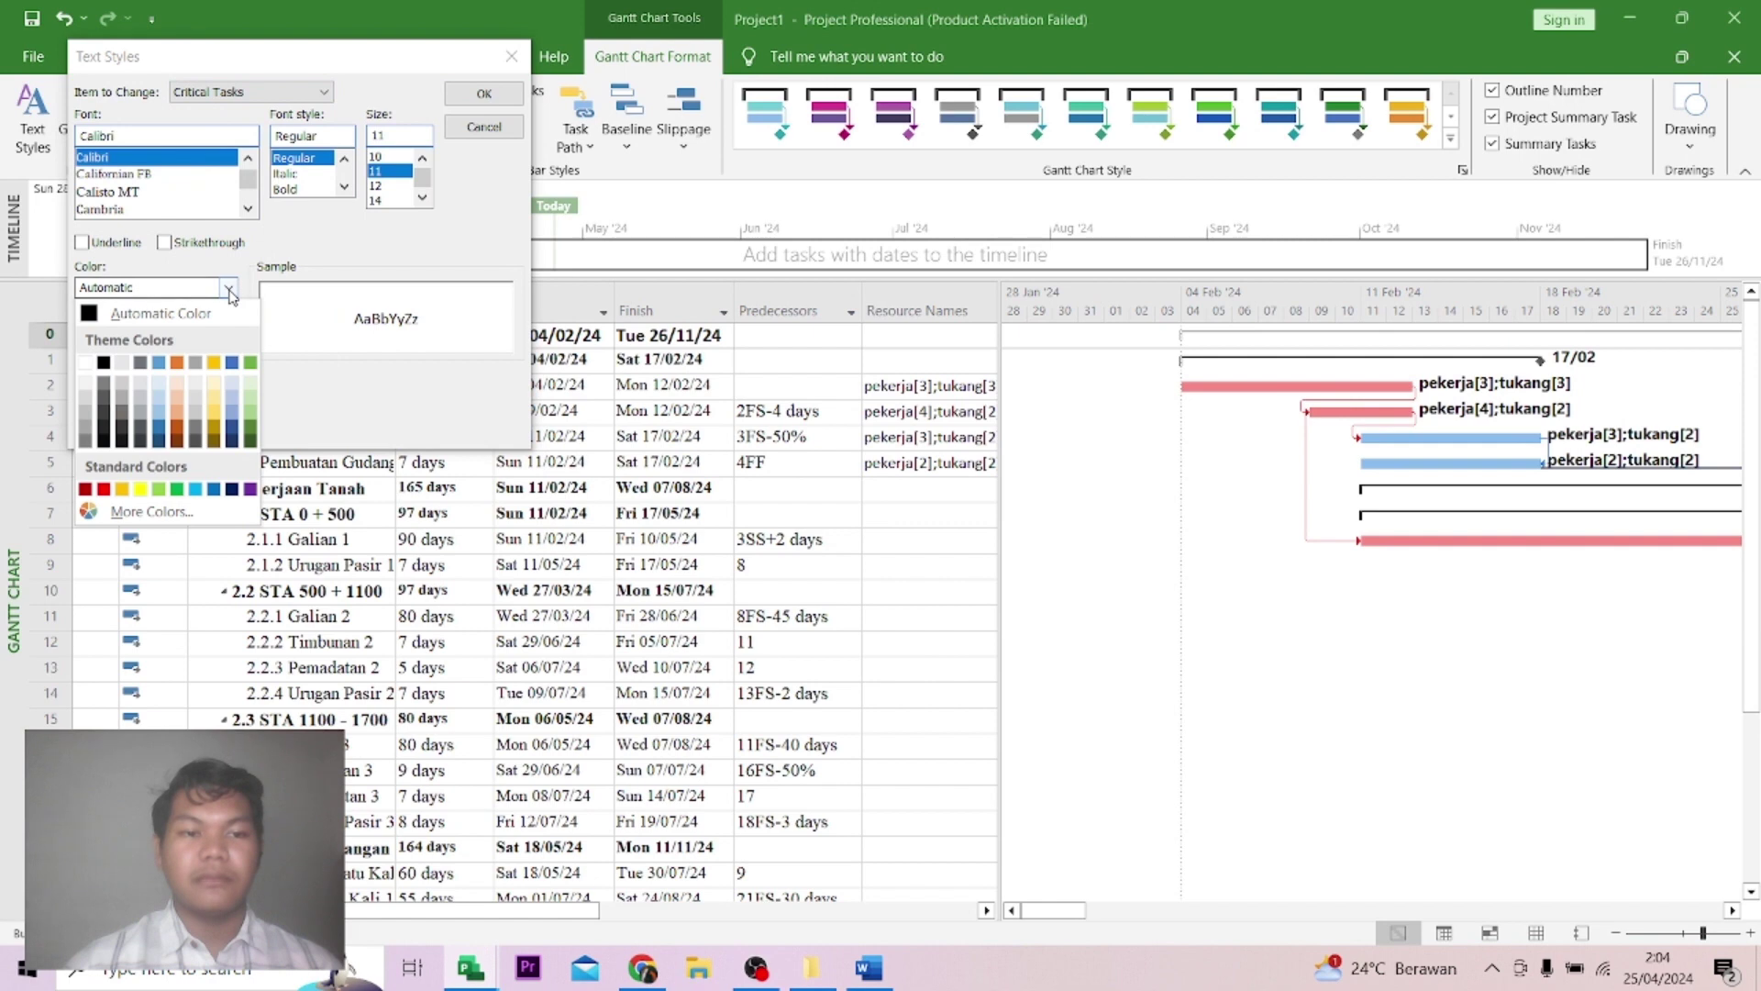
click(104, 489)
click(230, 331)
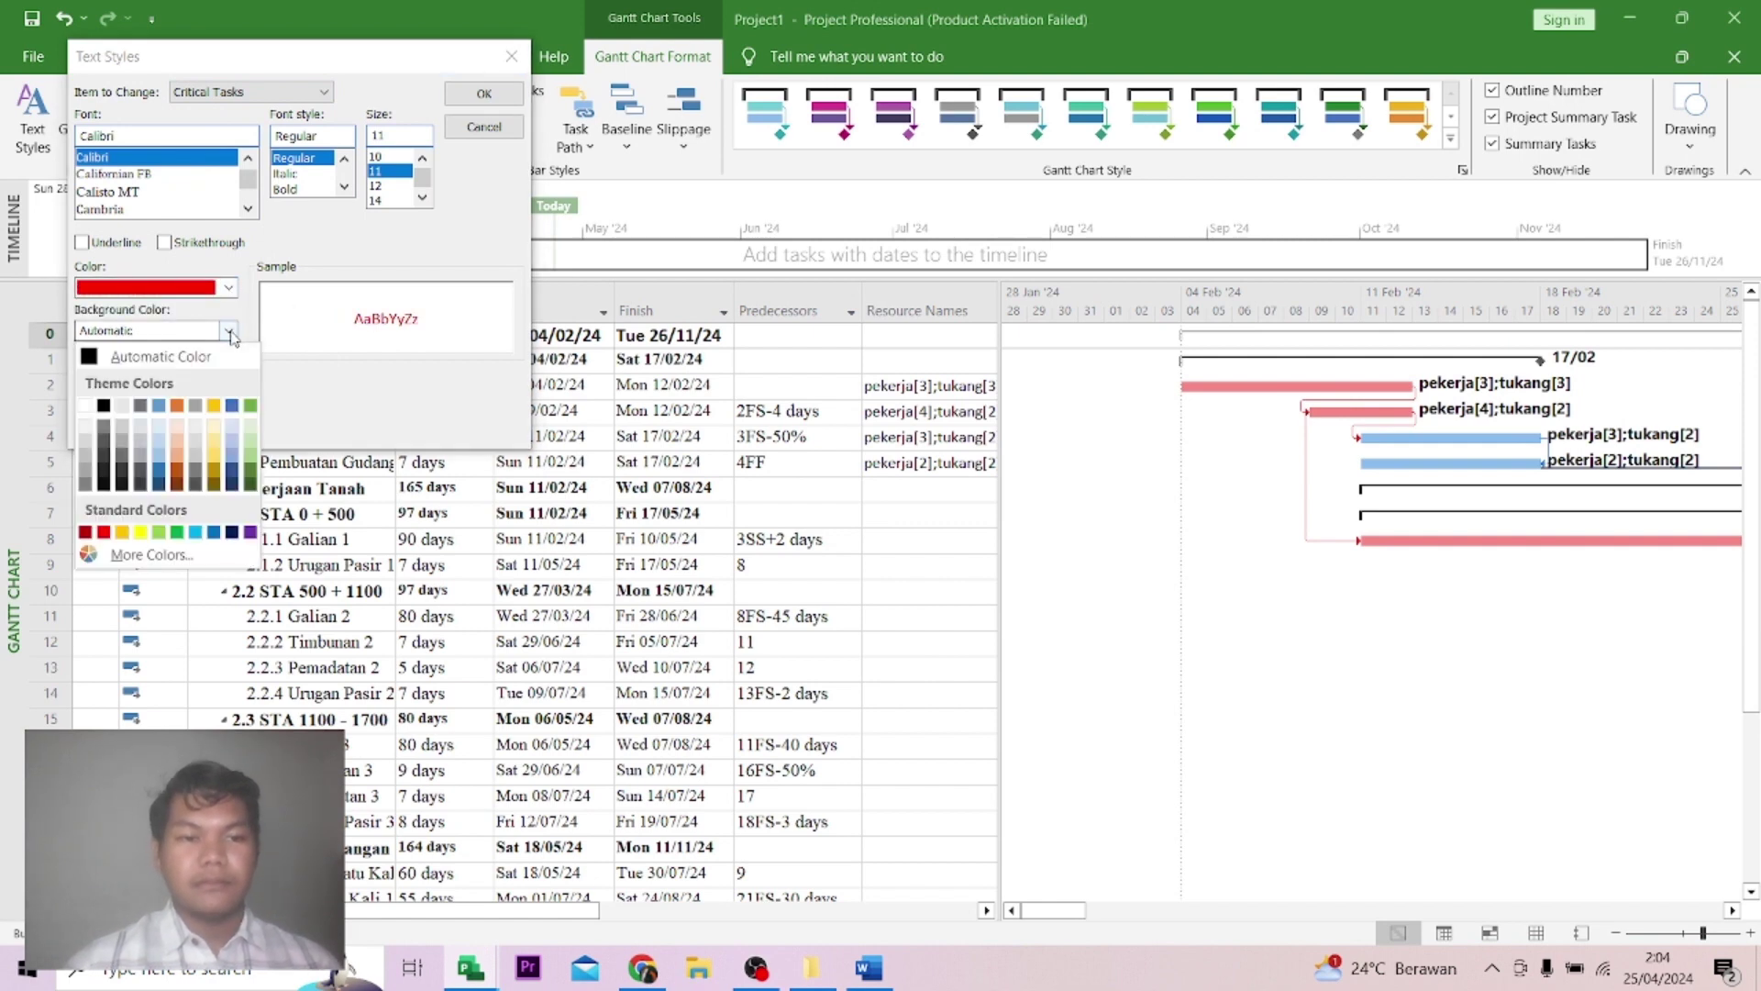
click(122, 532)
click(485, 95)
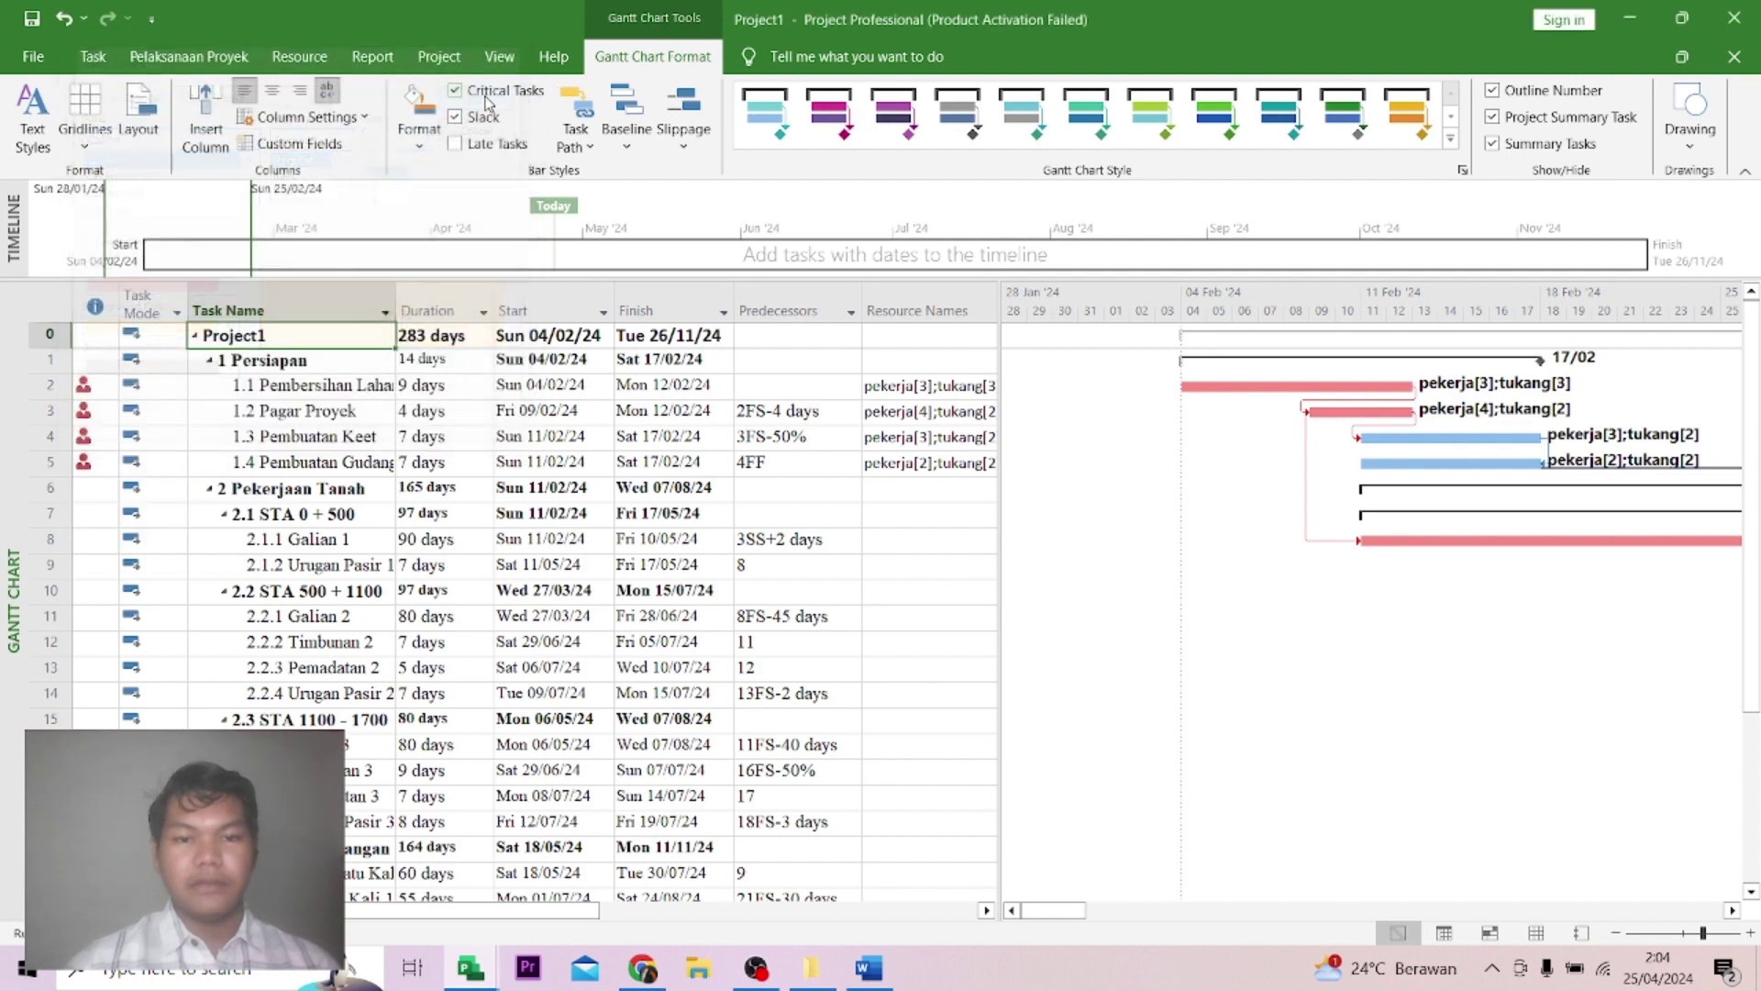
drag(411, 306, 420, 305)
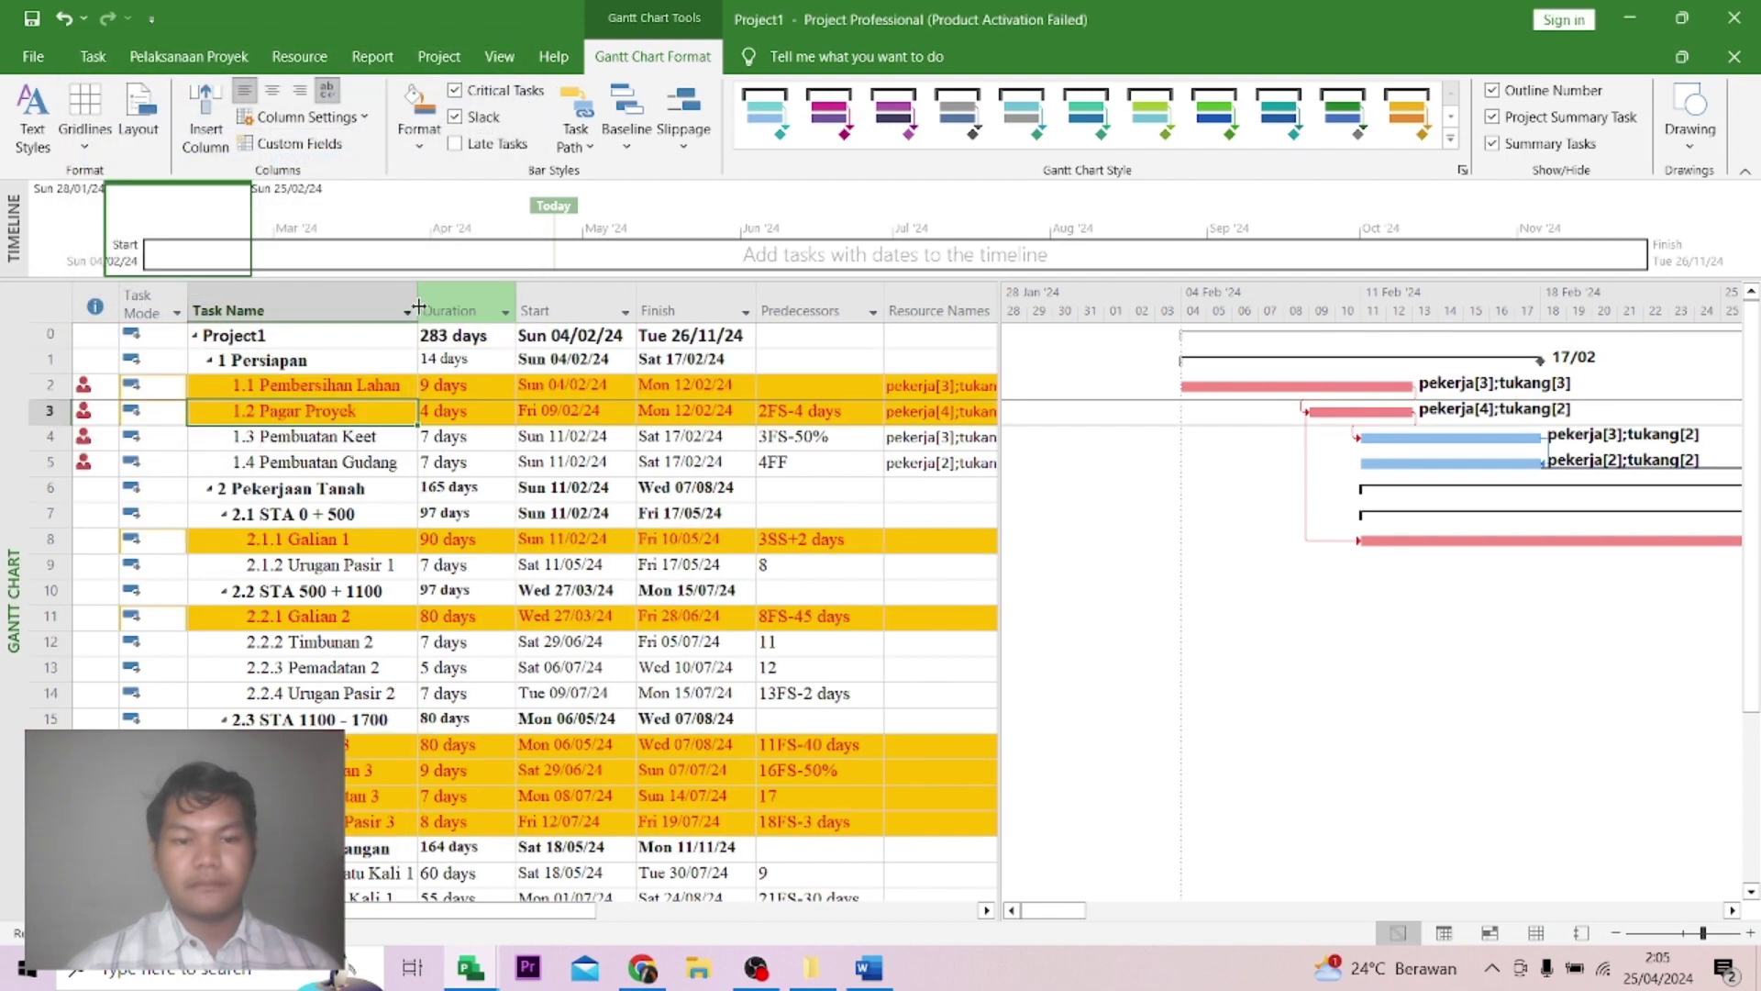
Examine which tasks are highlighted as critical, from Pembersihan Lahan down to the finishing tasks.
click(711, 566)
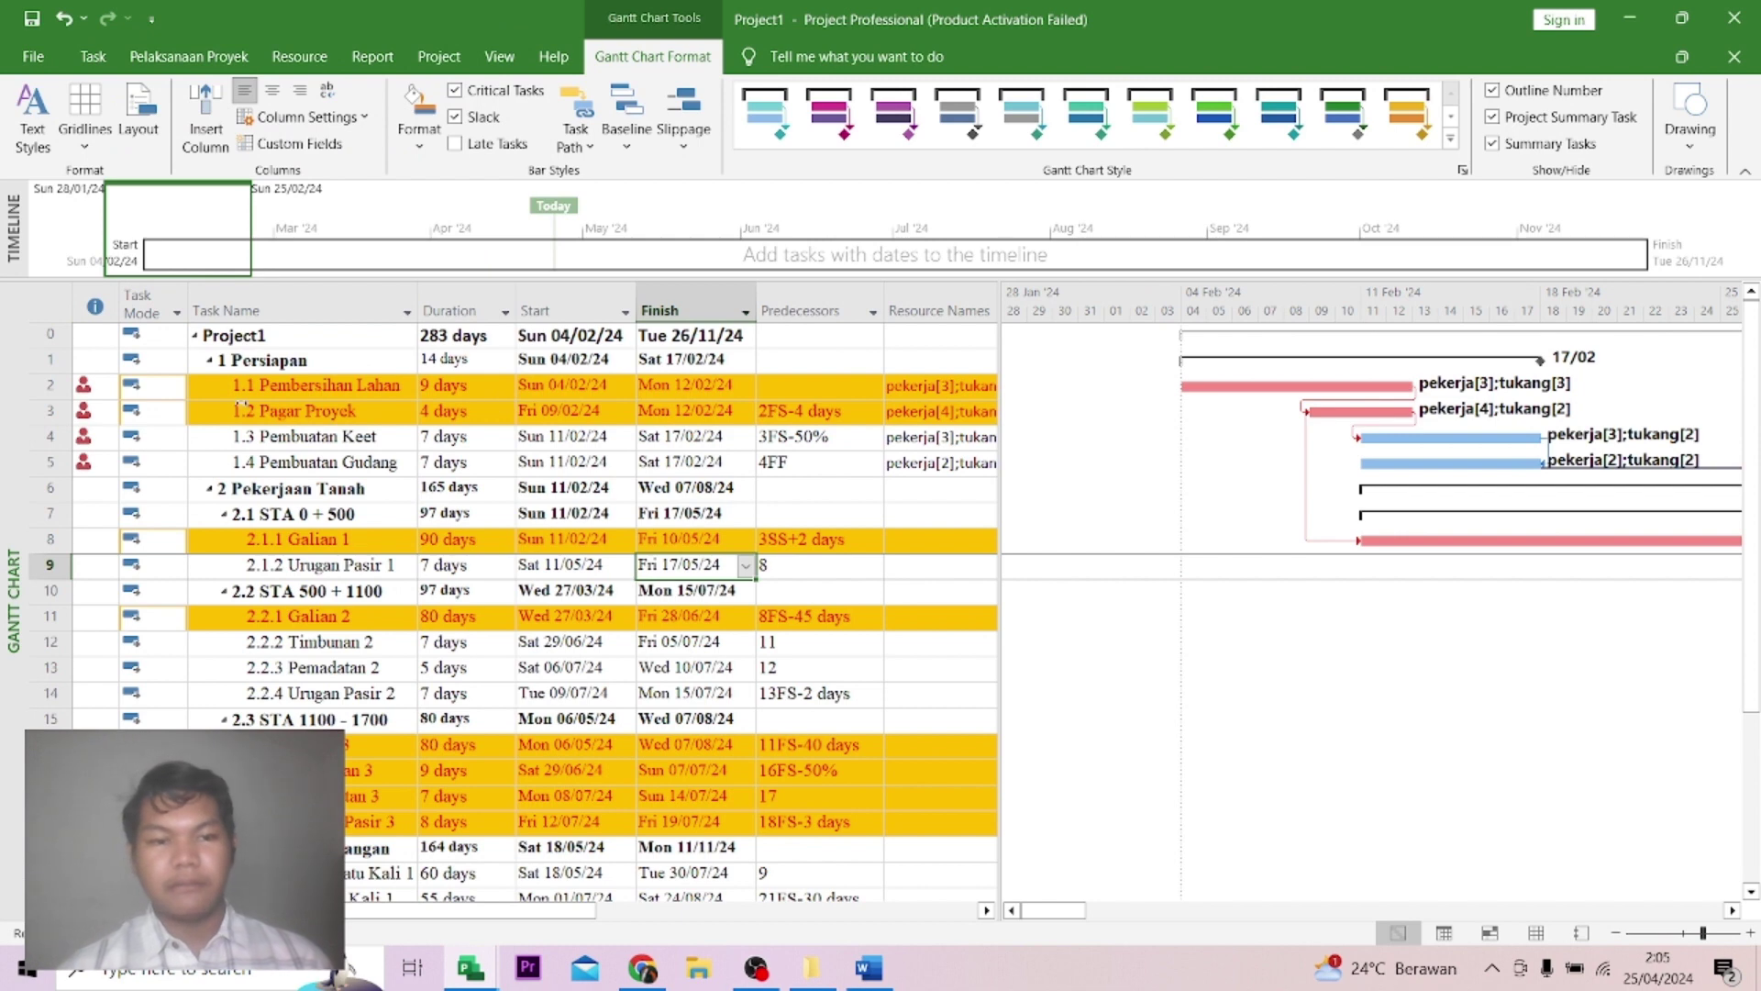
click(339, 392)
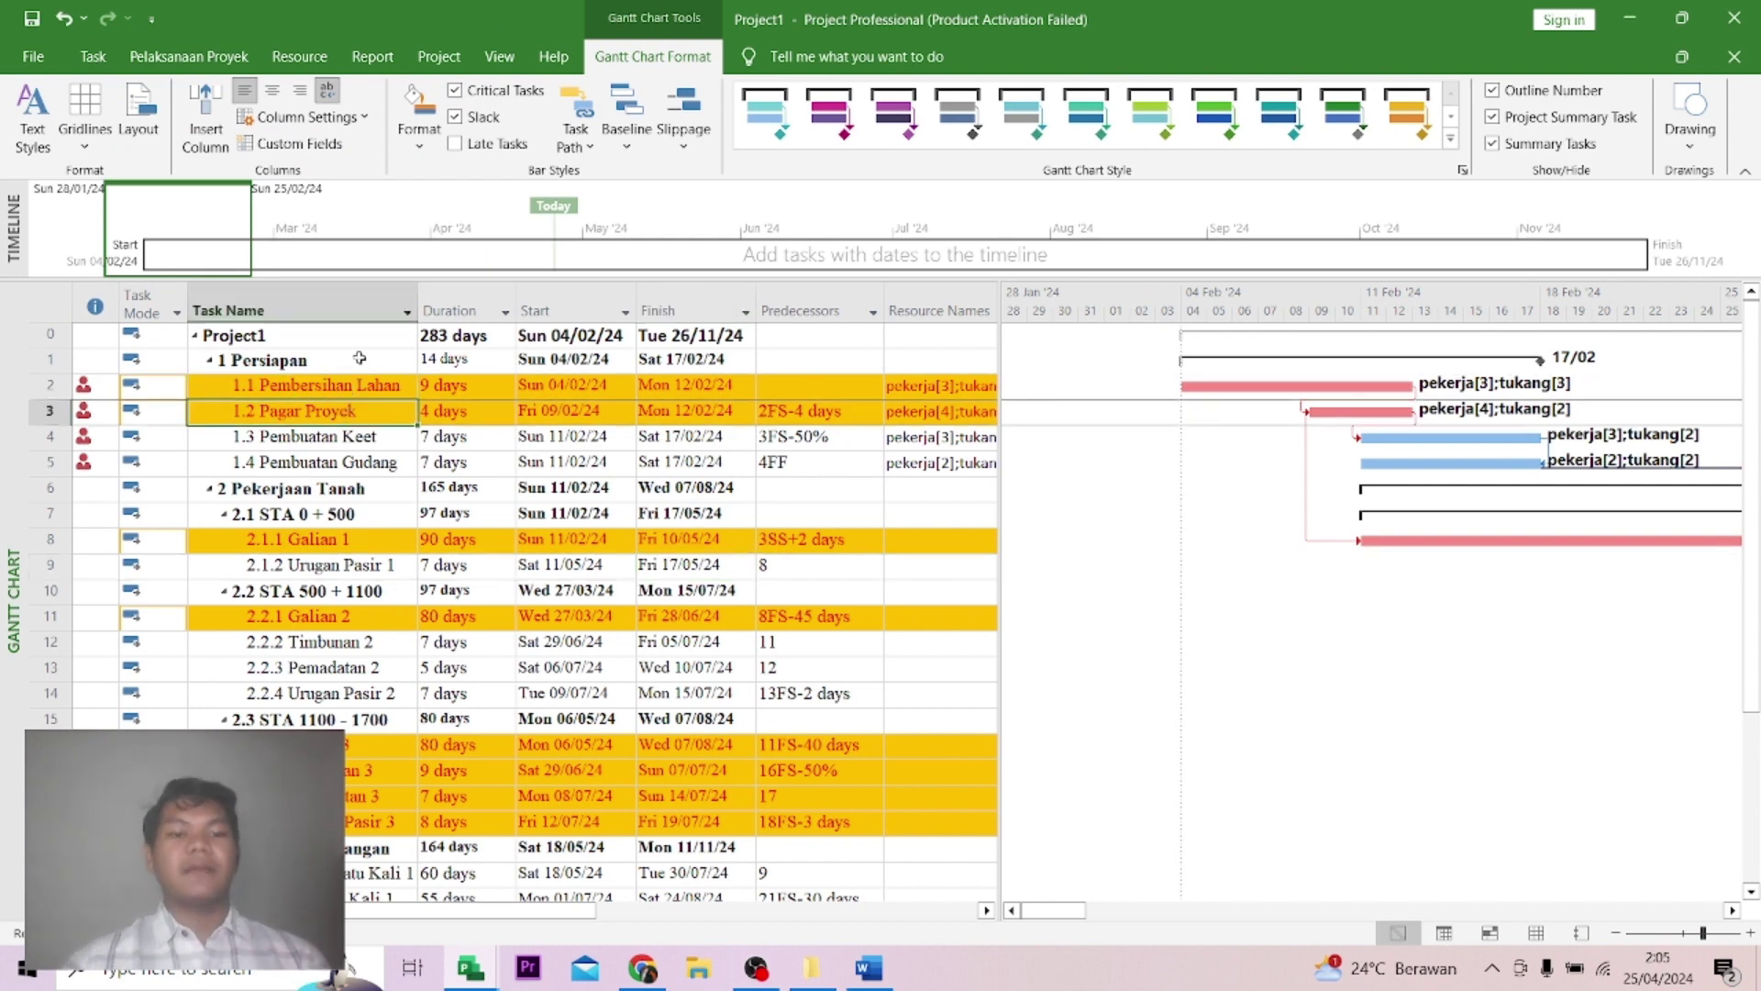
click(347, 543)
scroll(362, 716, down, 5)
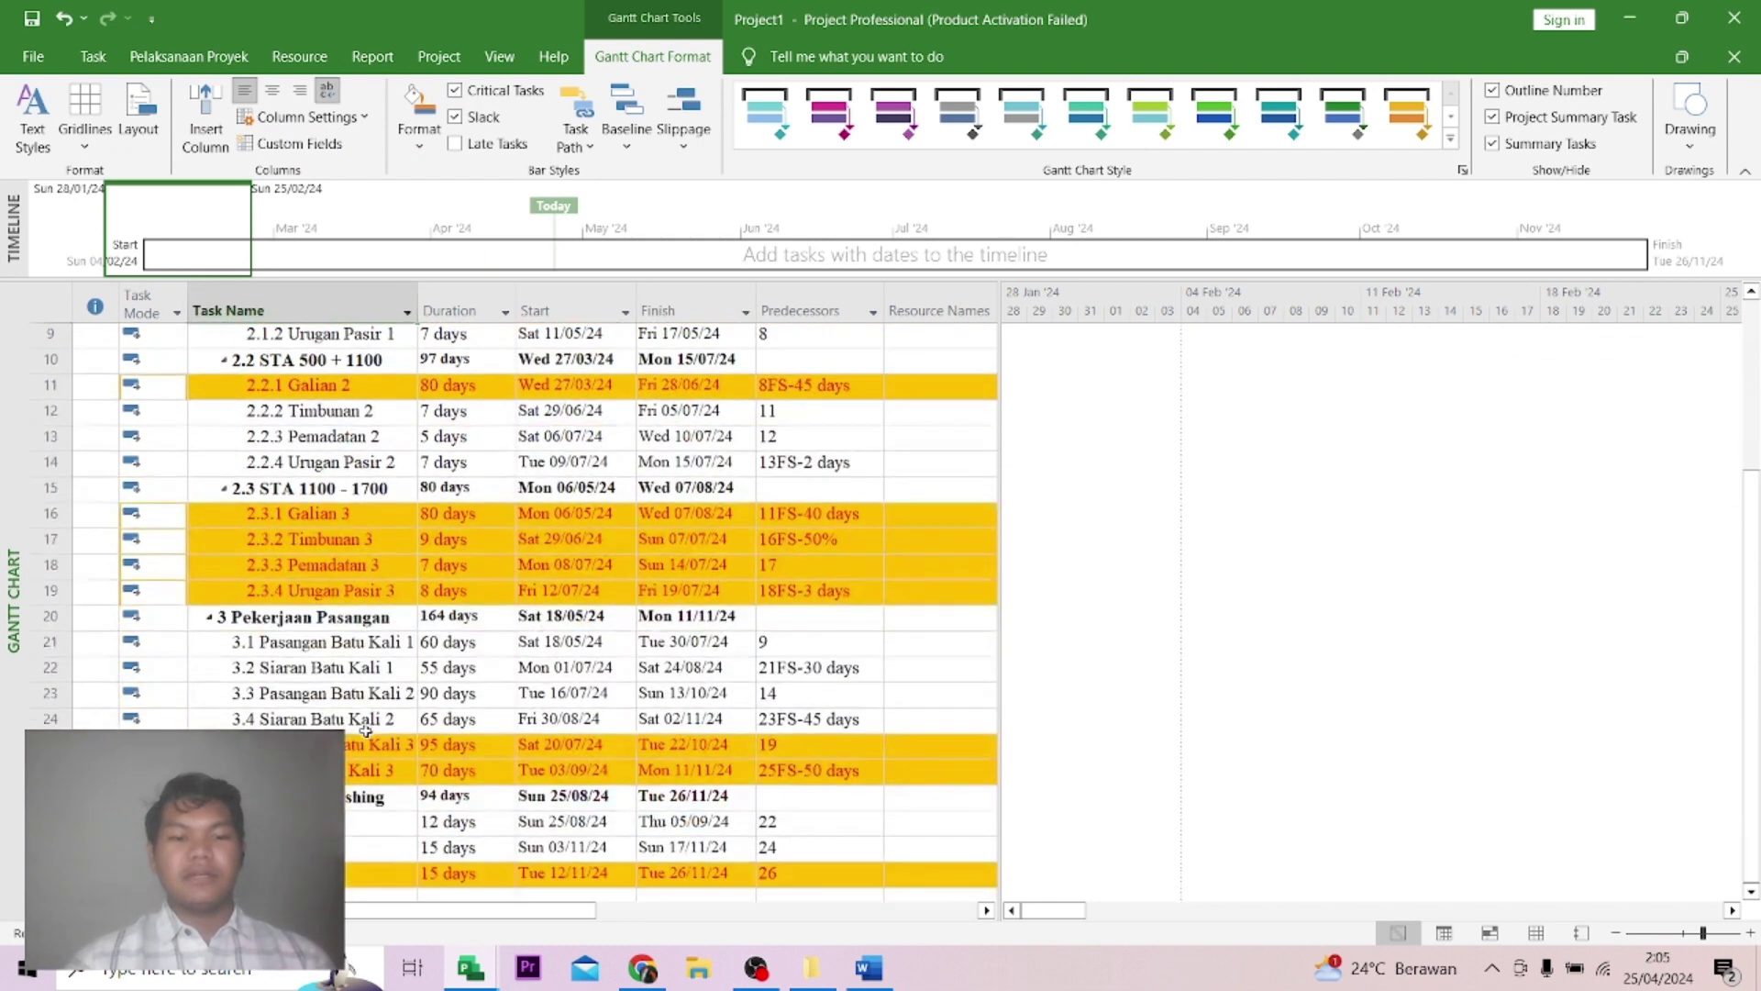
scroll(365, 741, up, 5)
scroll(365, 741, up, 1)
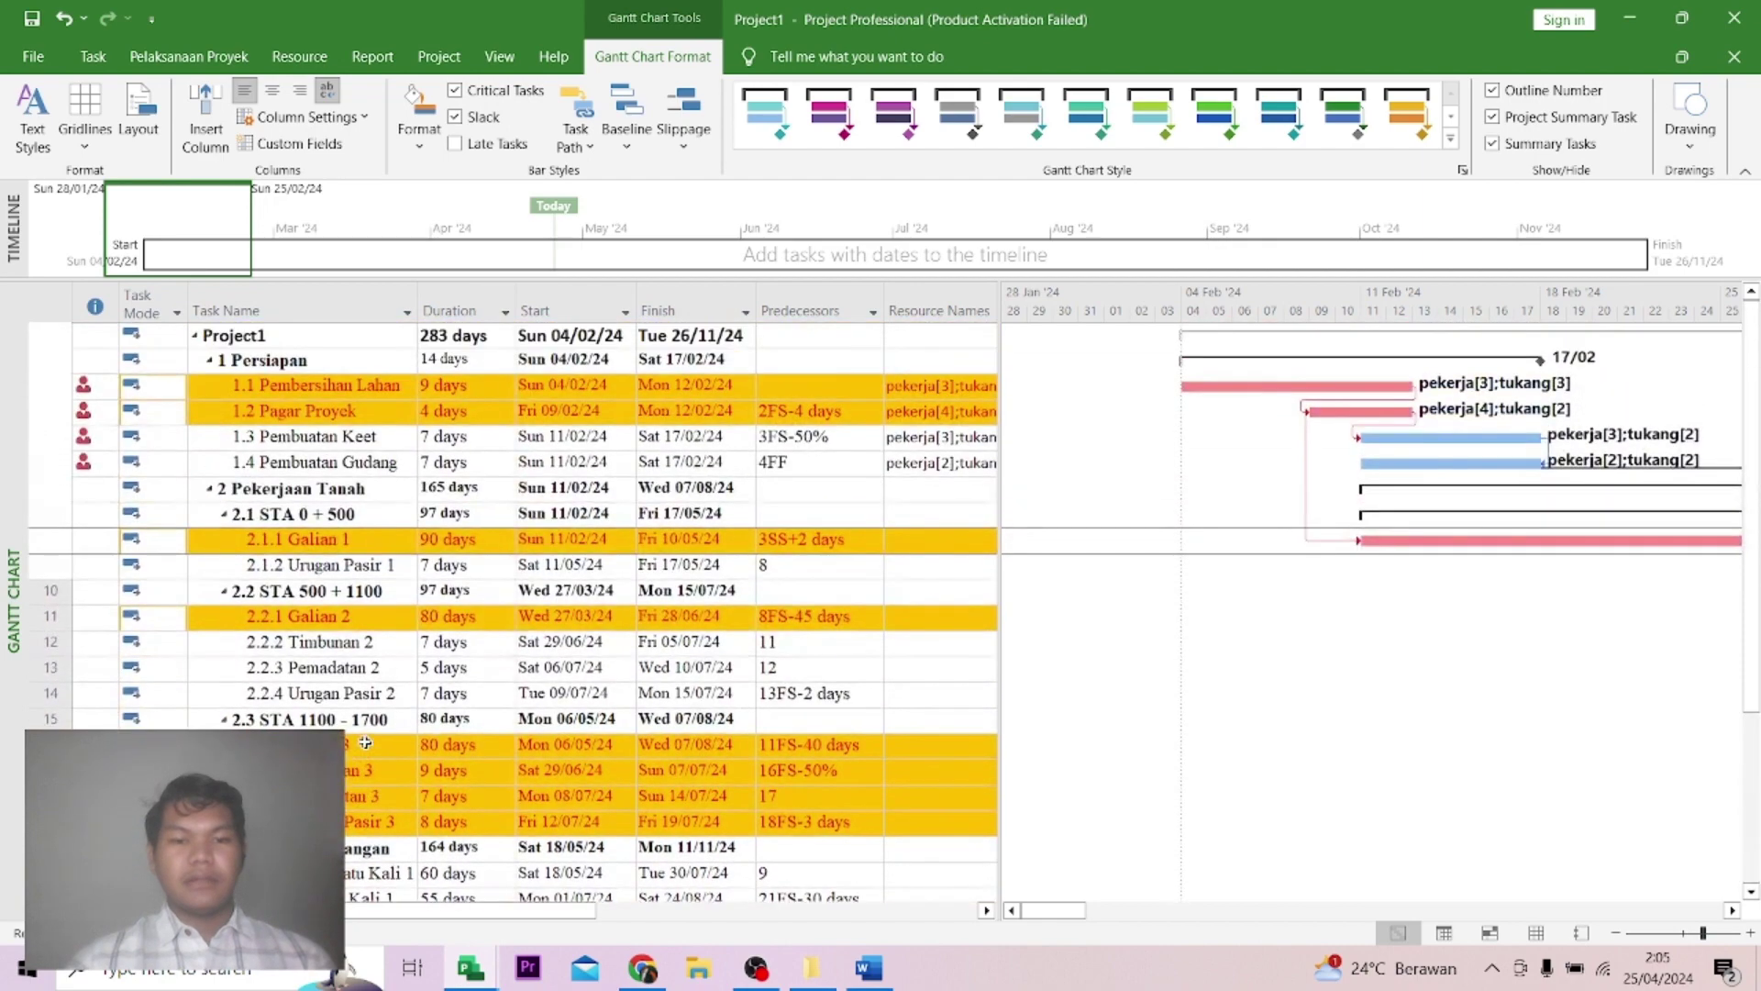
scroll(354, 403, down, 1)
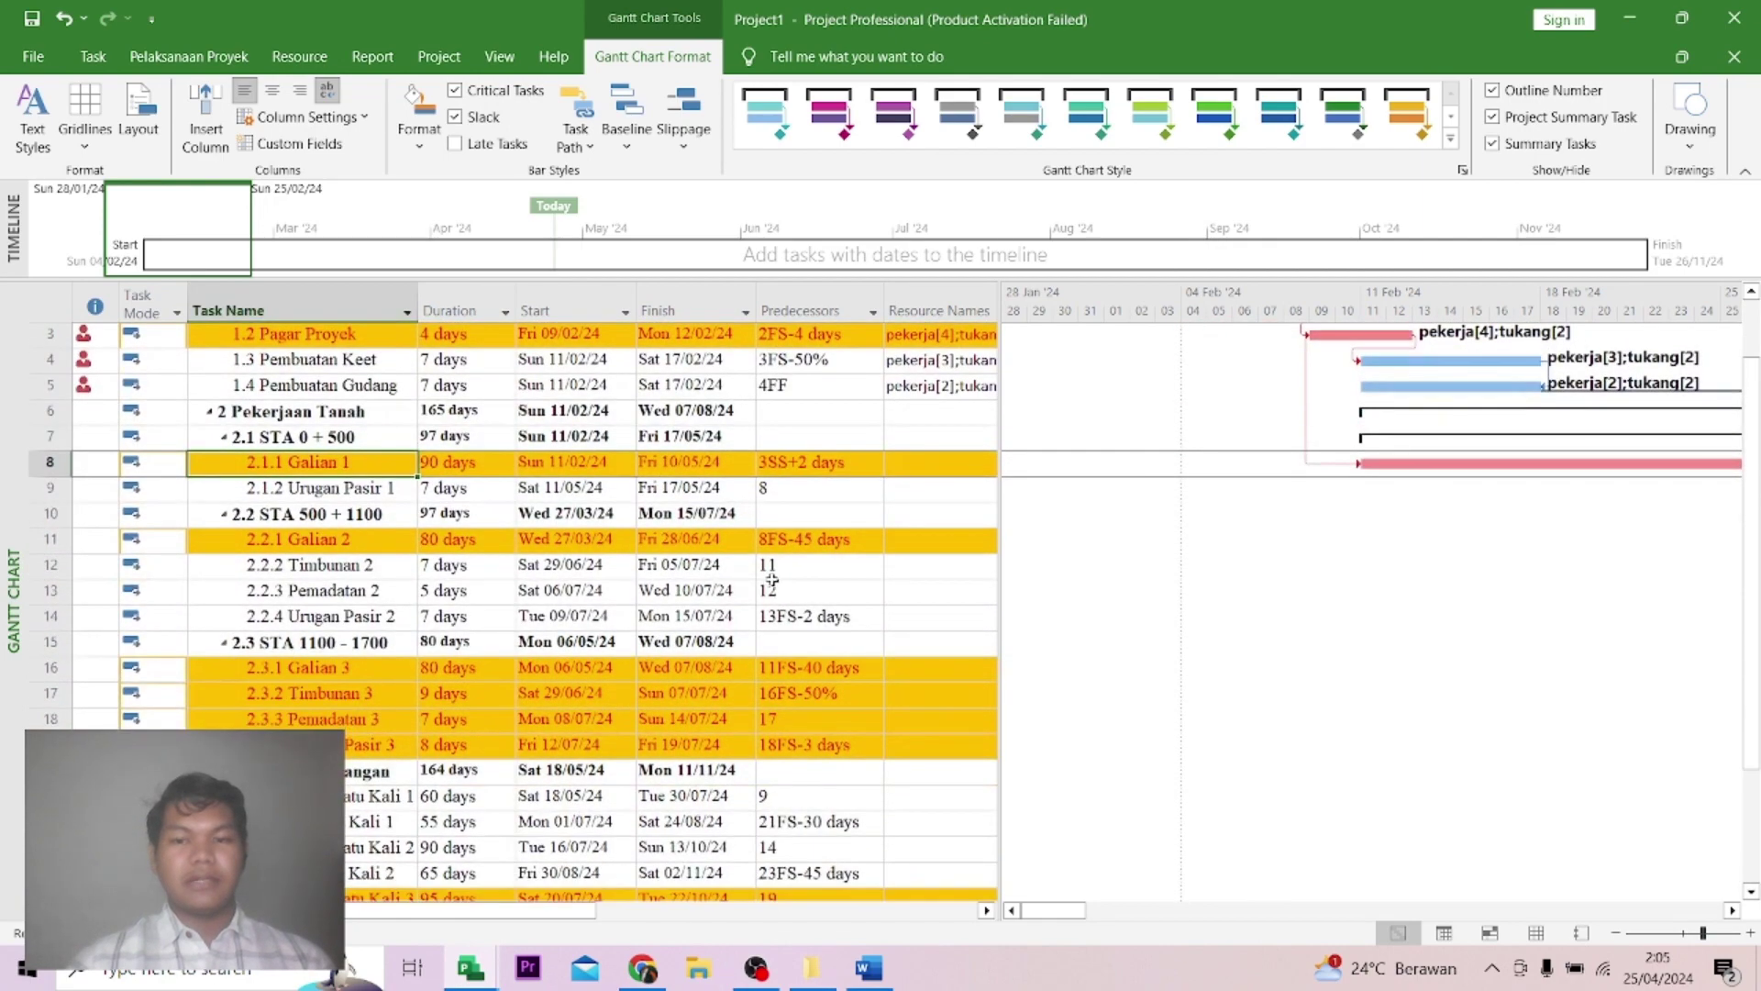
scroll(1337, 548, up, 1)
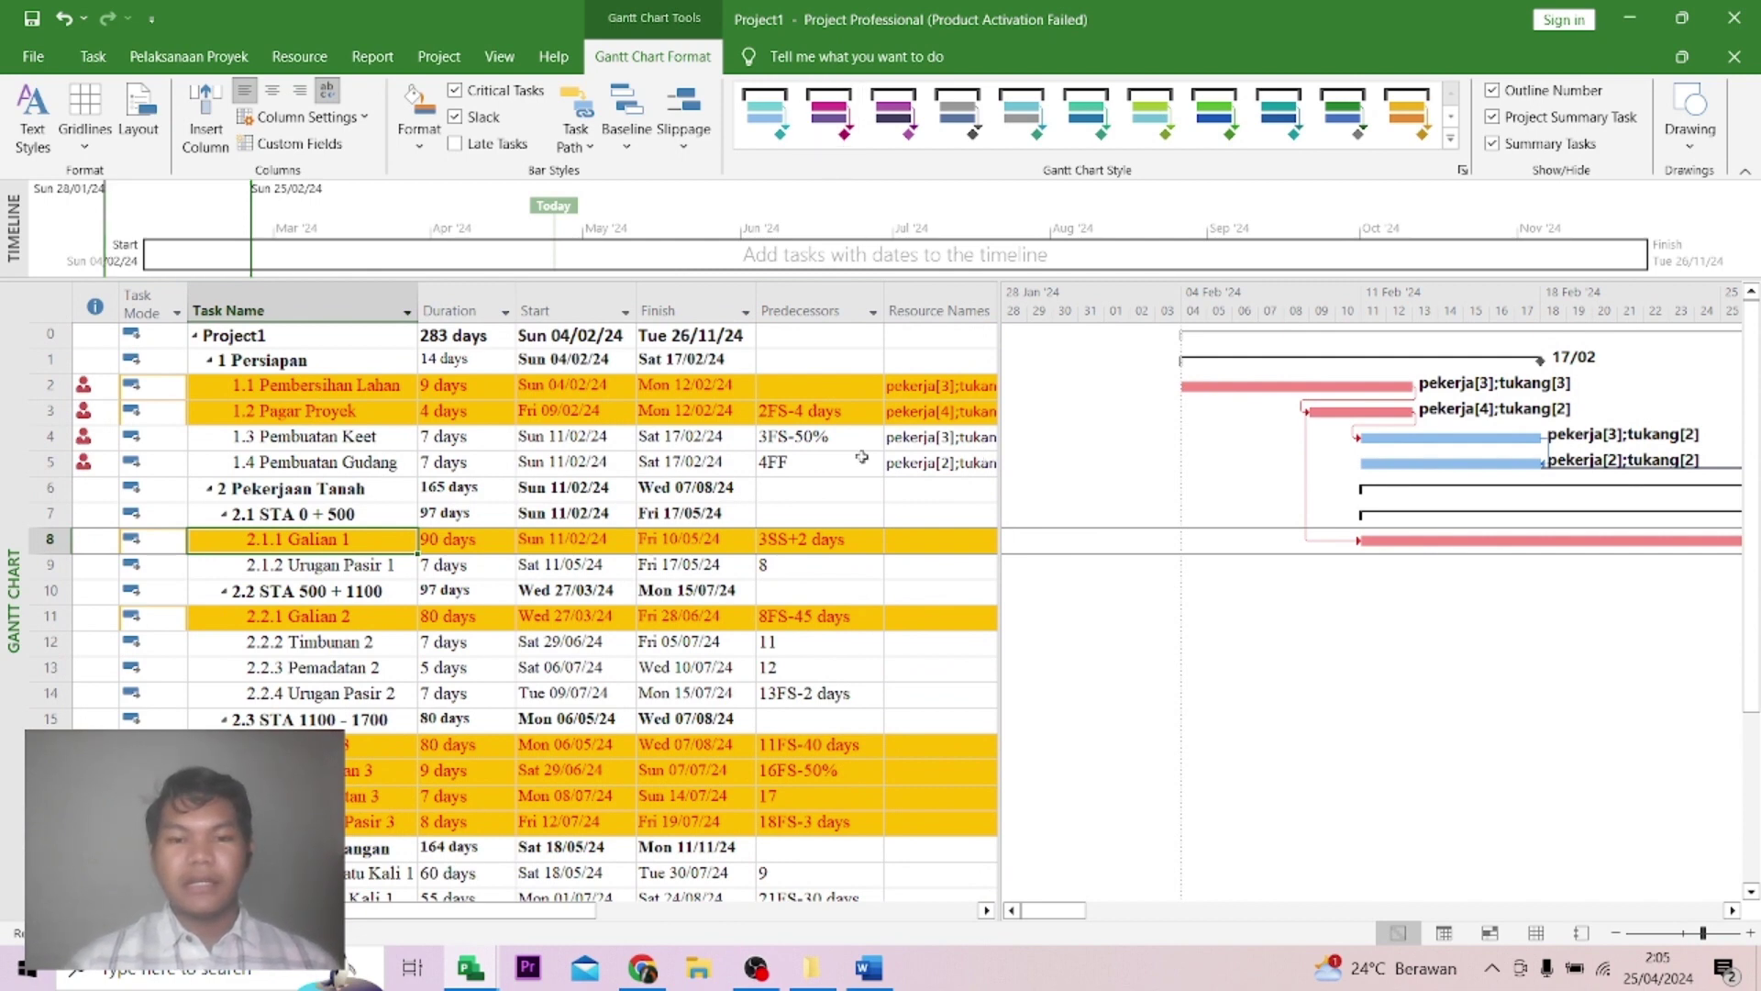
scroll(1056, 663, down, 1)
scroll(1316, 413, up, 1)
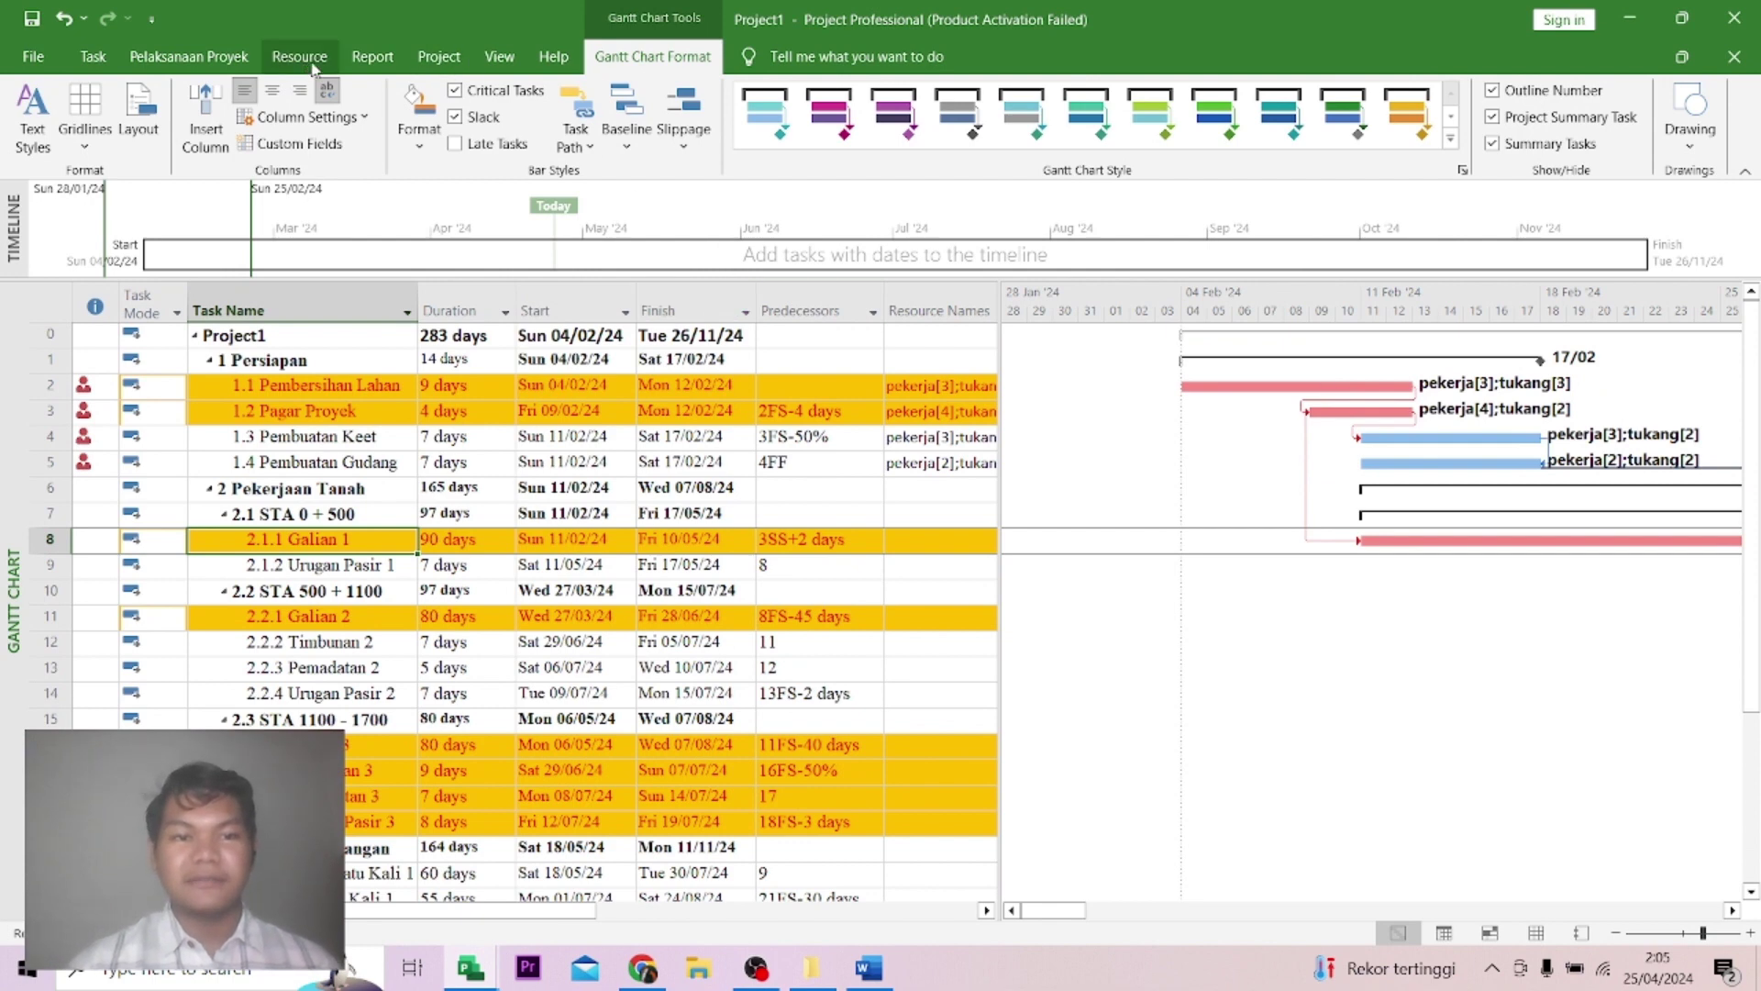
Split the view with a details pane that shows the Resource Graph.
click(519, 58)
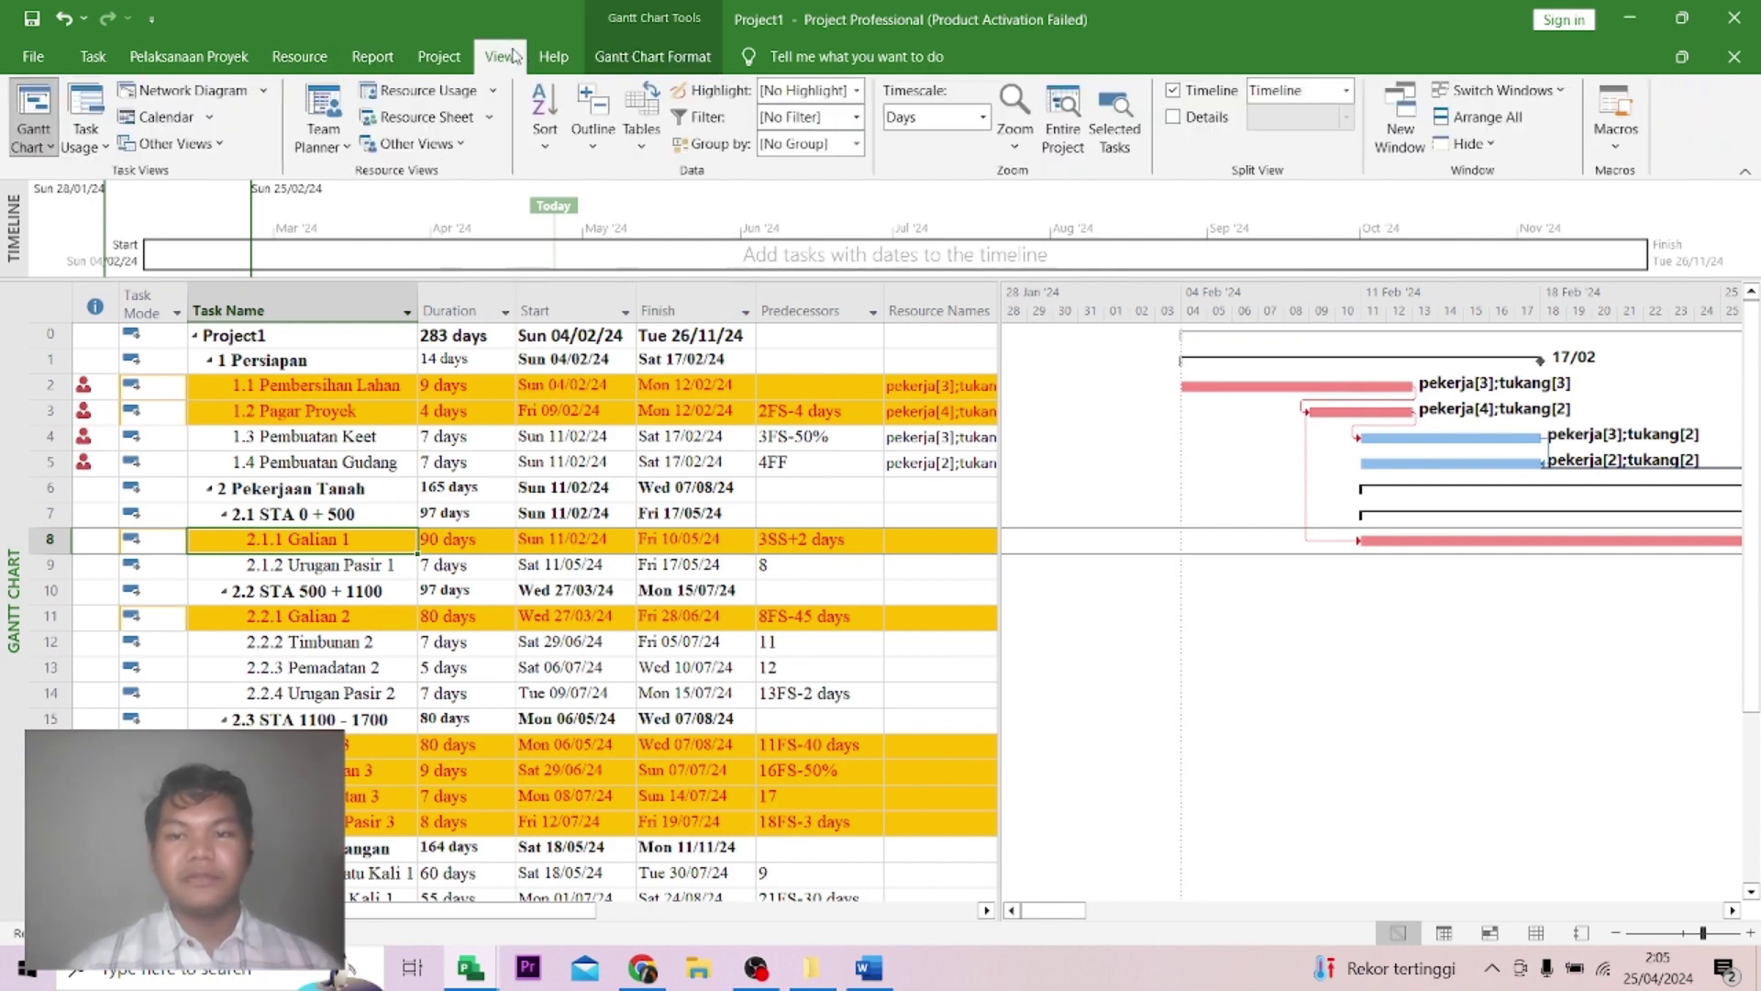
click(1174, 119)
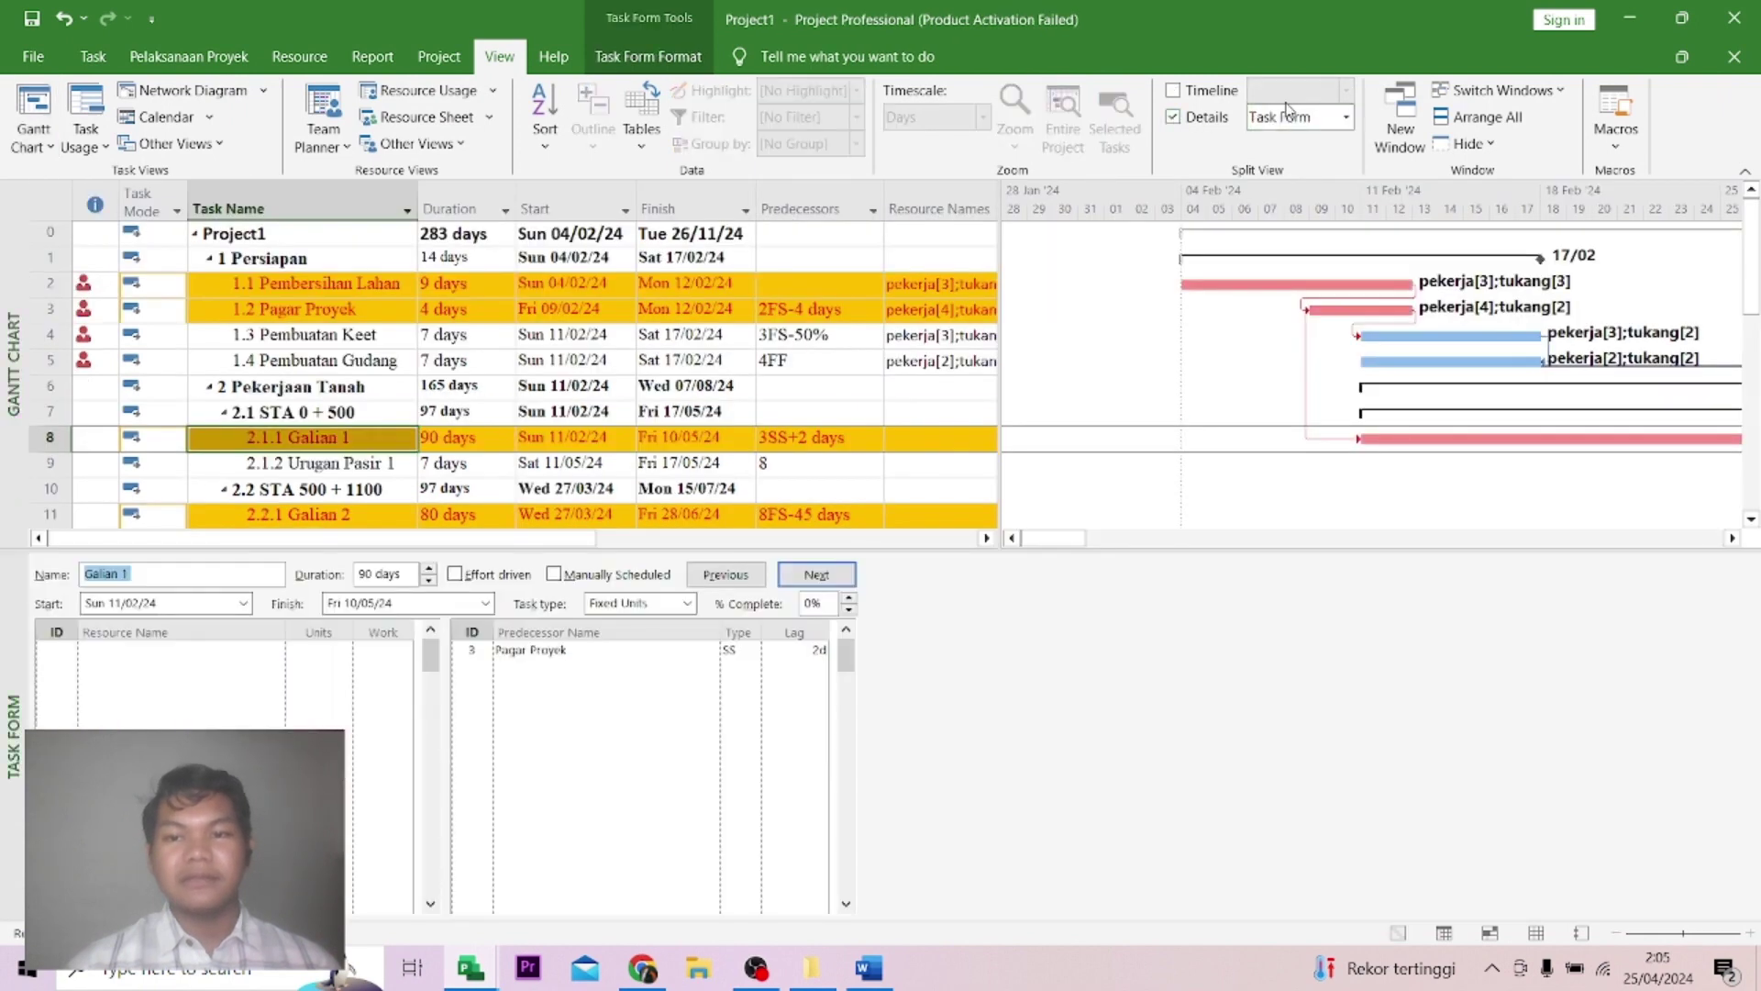
click(1347, 122)
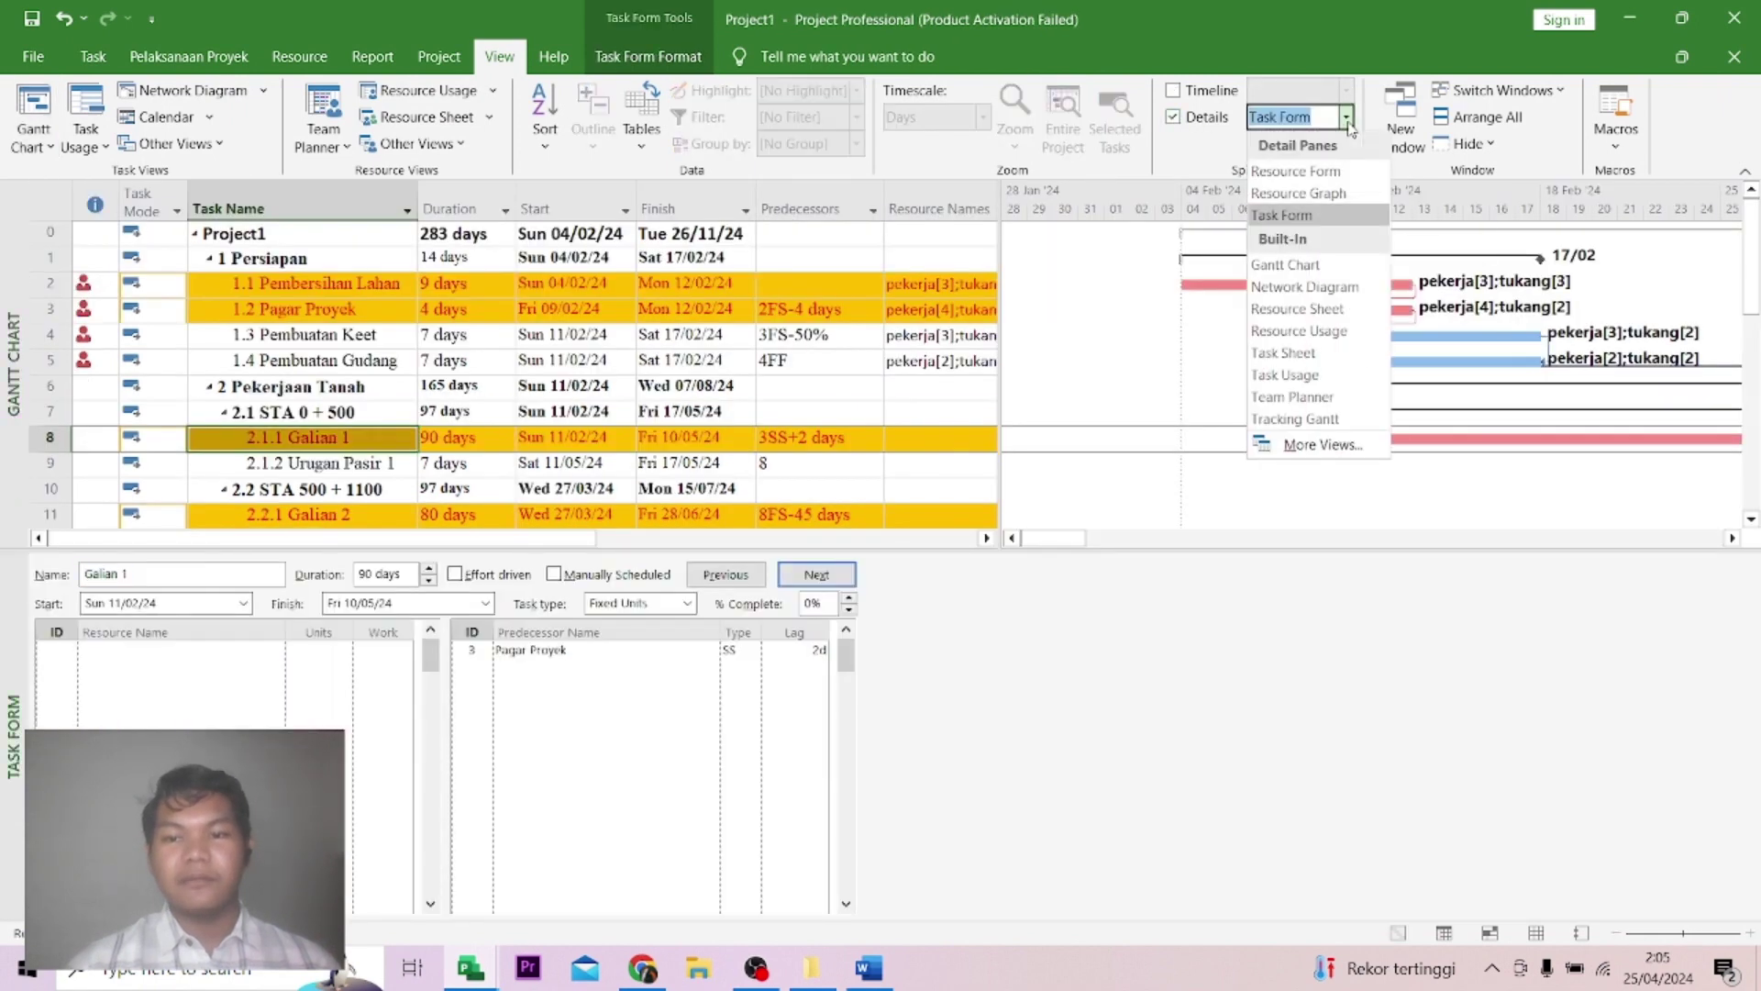
click(1338, 193)
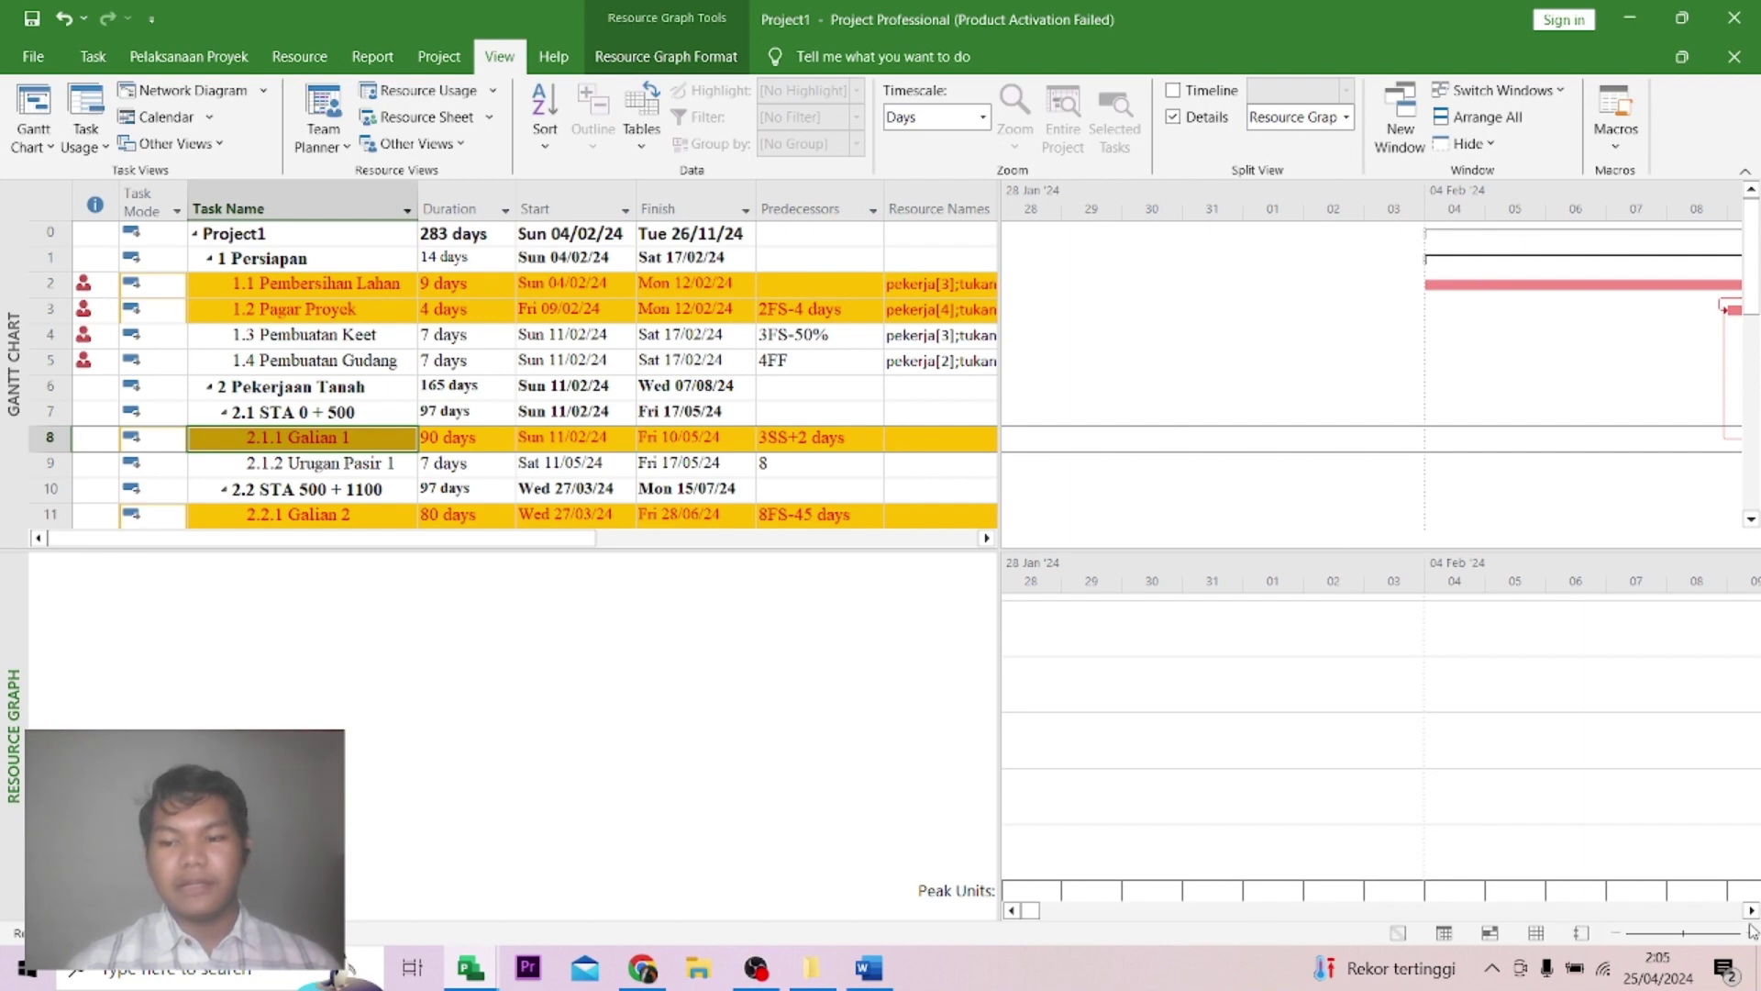
Examine the resource graph for the Pembersihan Lahan task from 4 February onward, checking allocated and overallocated units.
click(1750, 911)
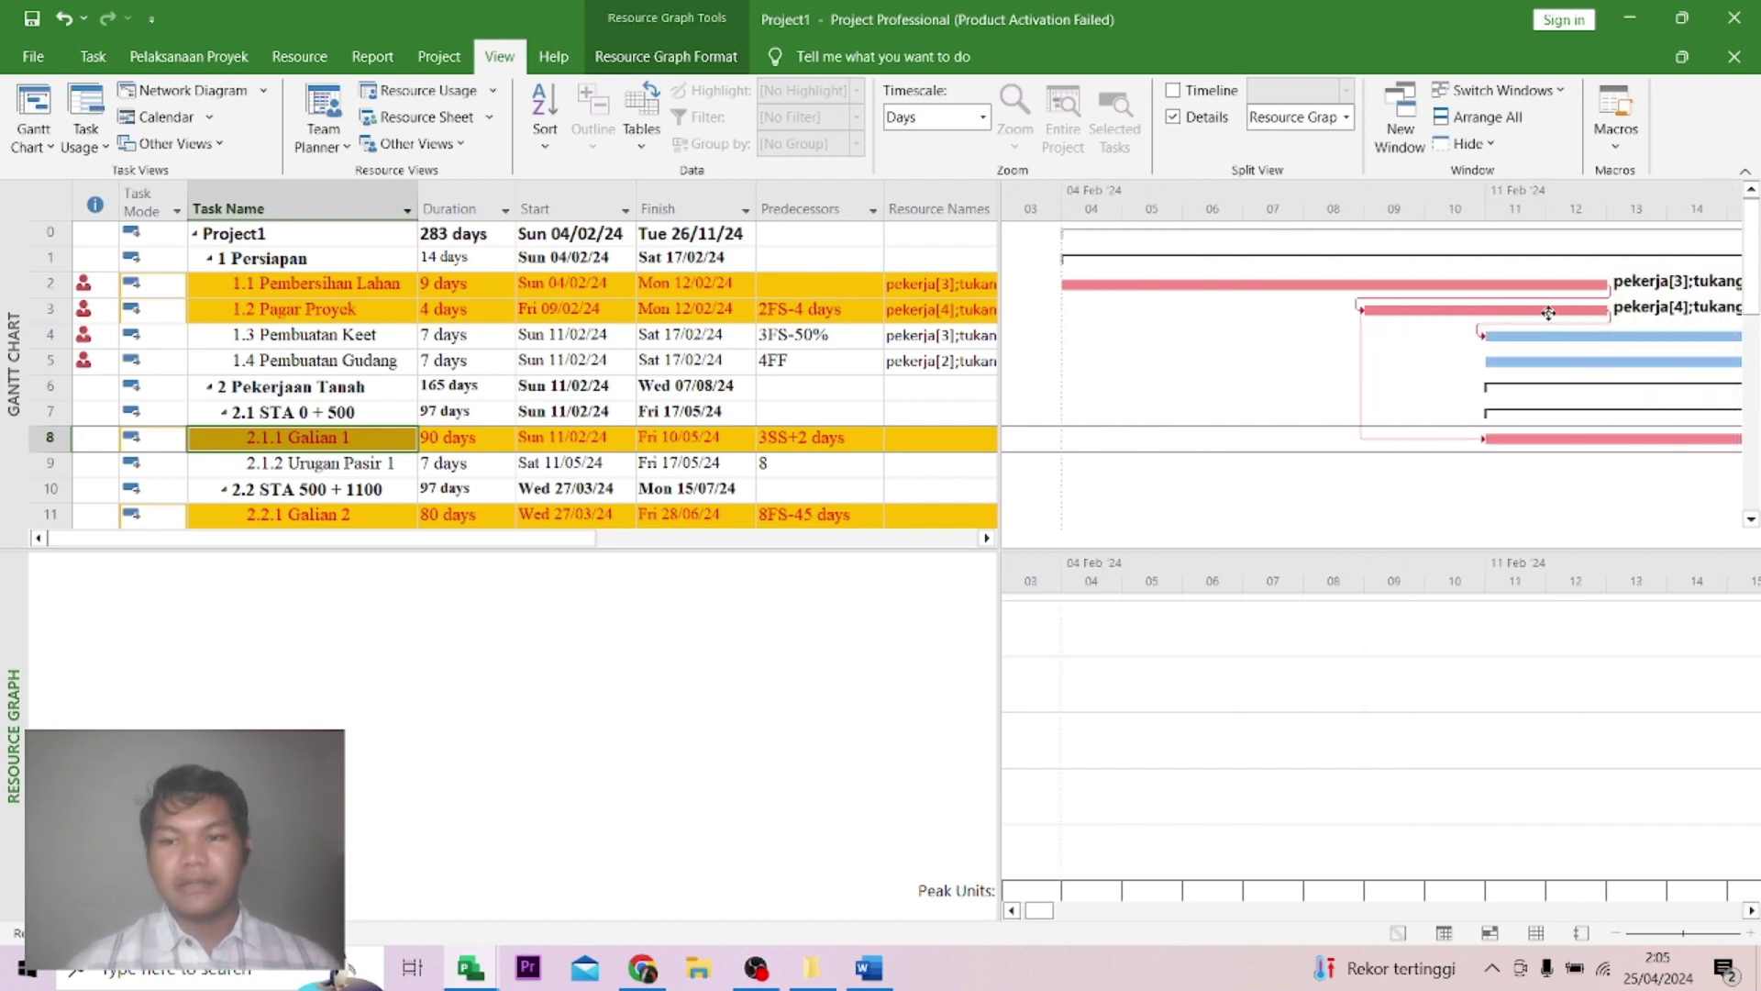
click(1497, 284)
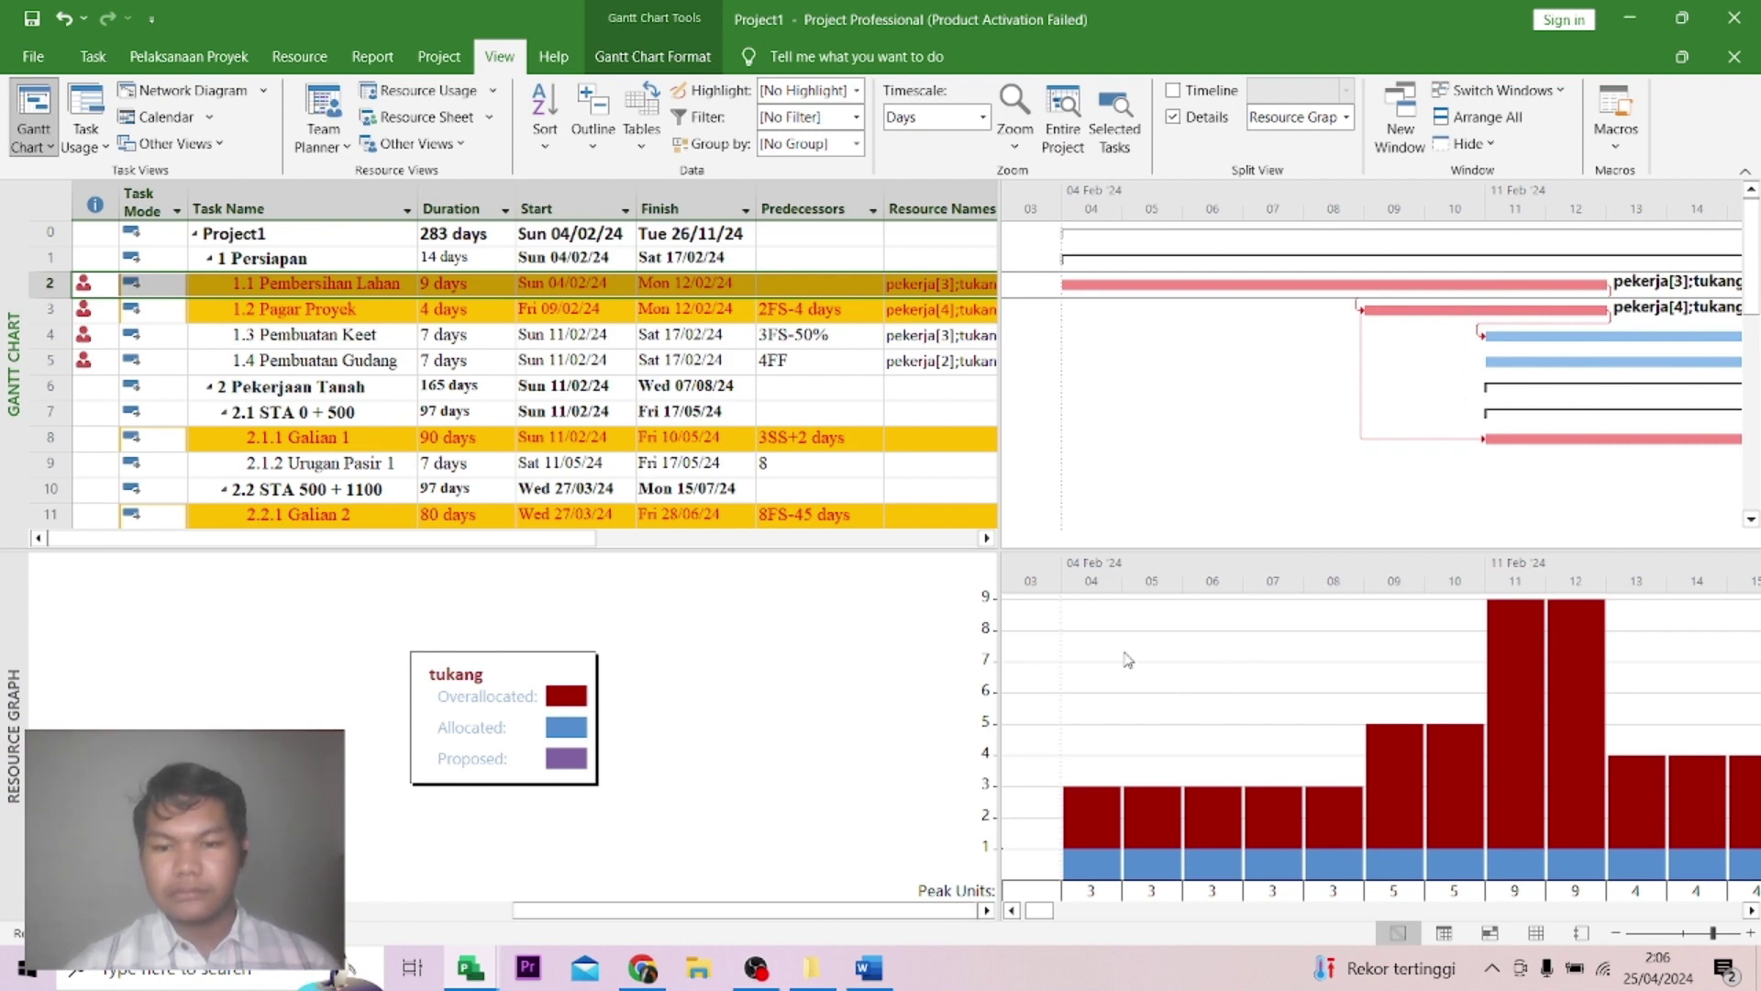
scroll(1120, 708, down, 1)
scroll(1152, 702, up, 1)
click(1156, 702)
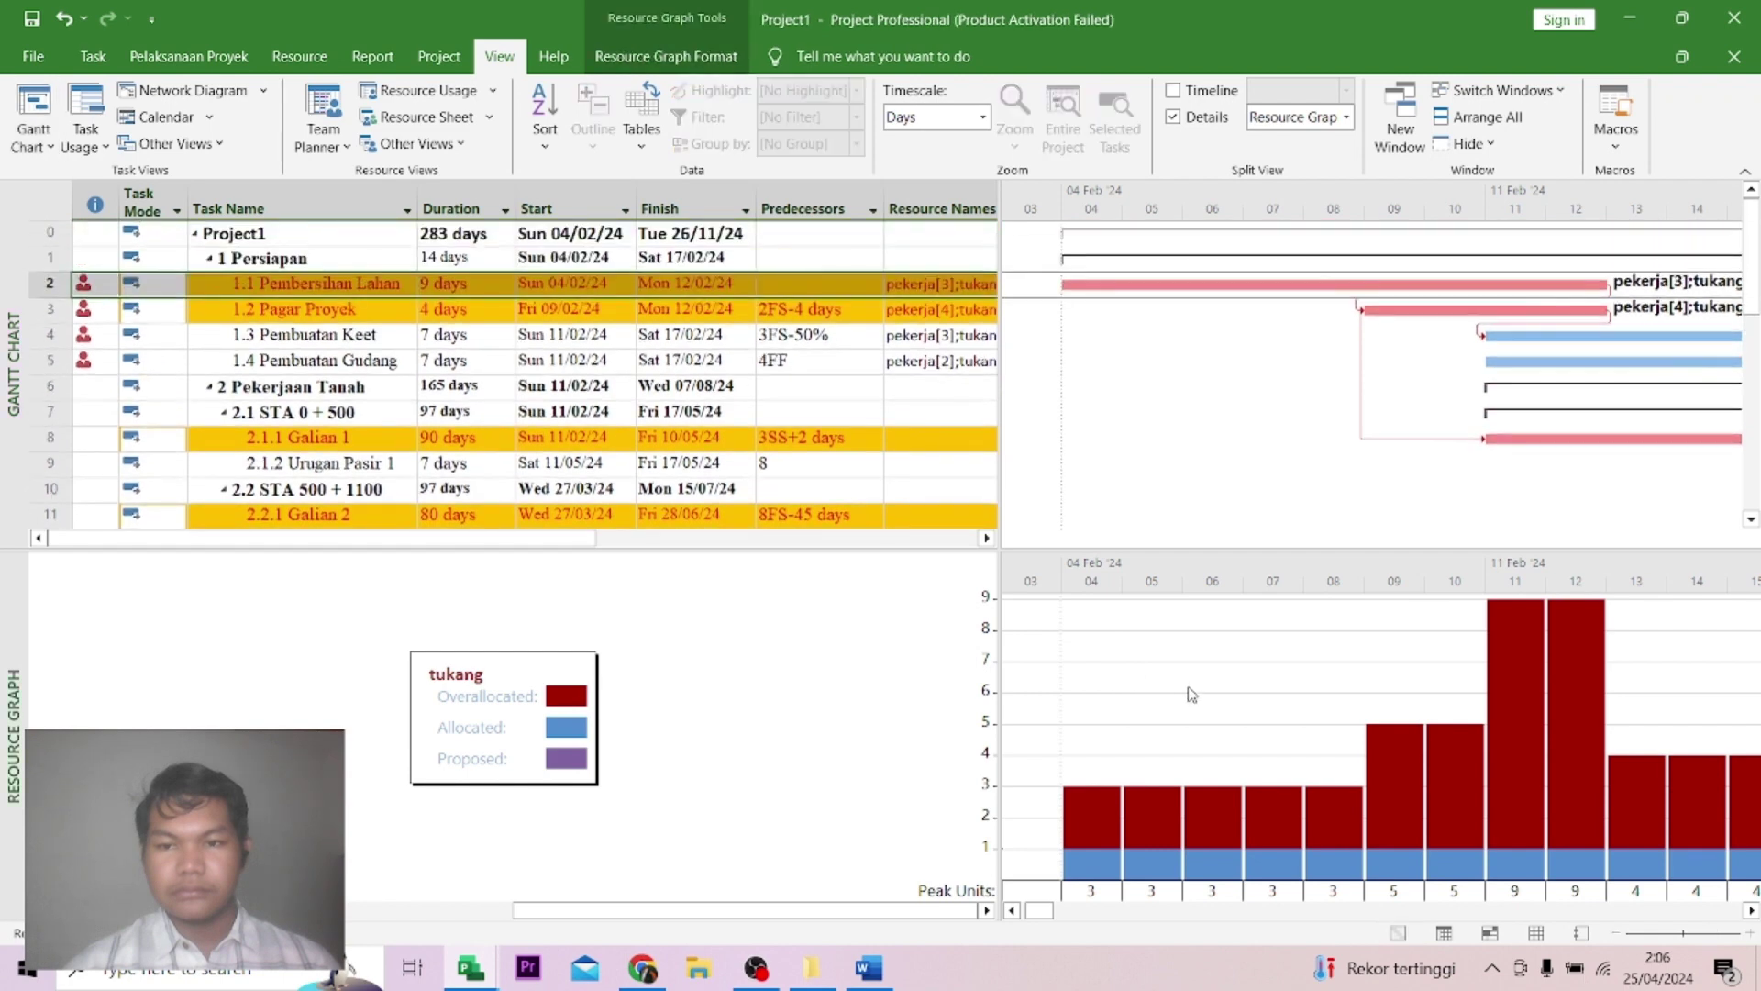
scroll(1192, 693, up, 1)
scroll(1192, 693, down, 1)
Show the Resource Sheet in the details pane and look up the maximum number of workers in the assignment in Chrome.
click(1536, 933)
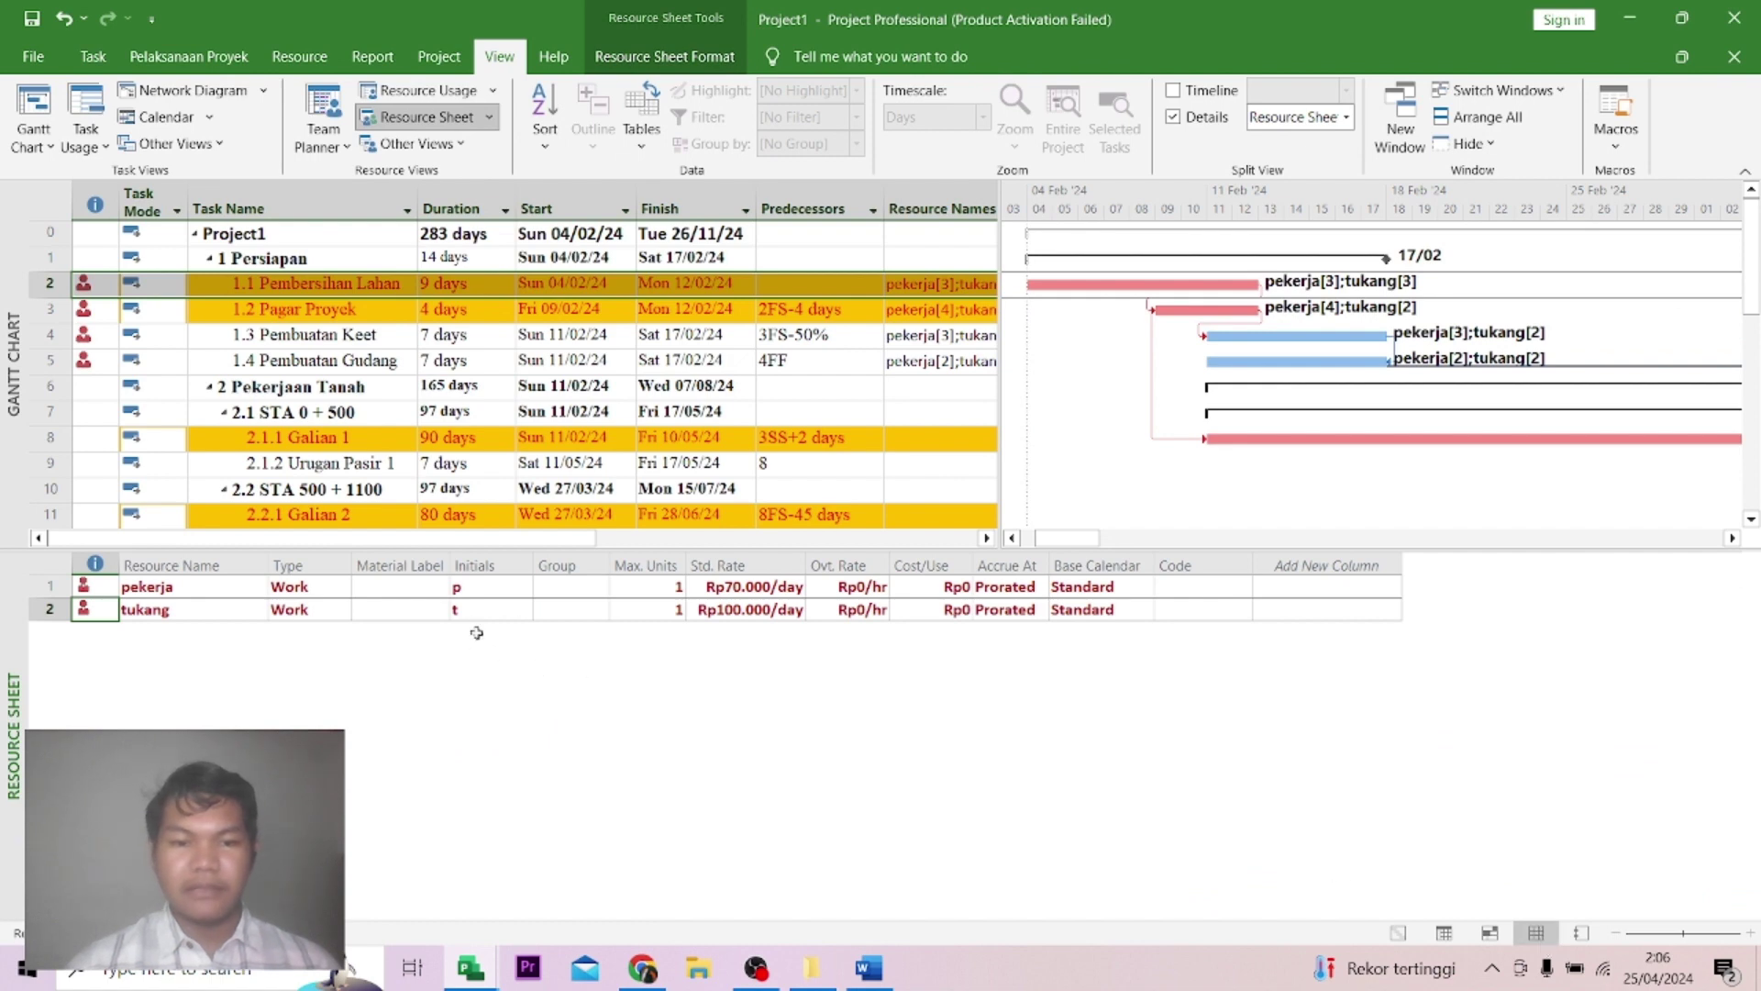
click(647, 565)
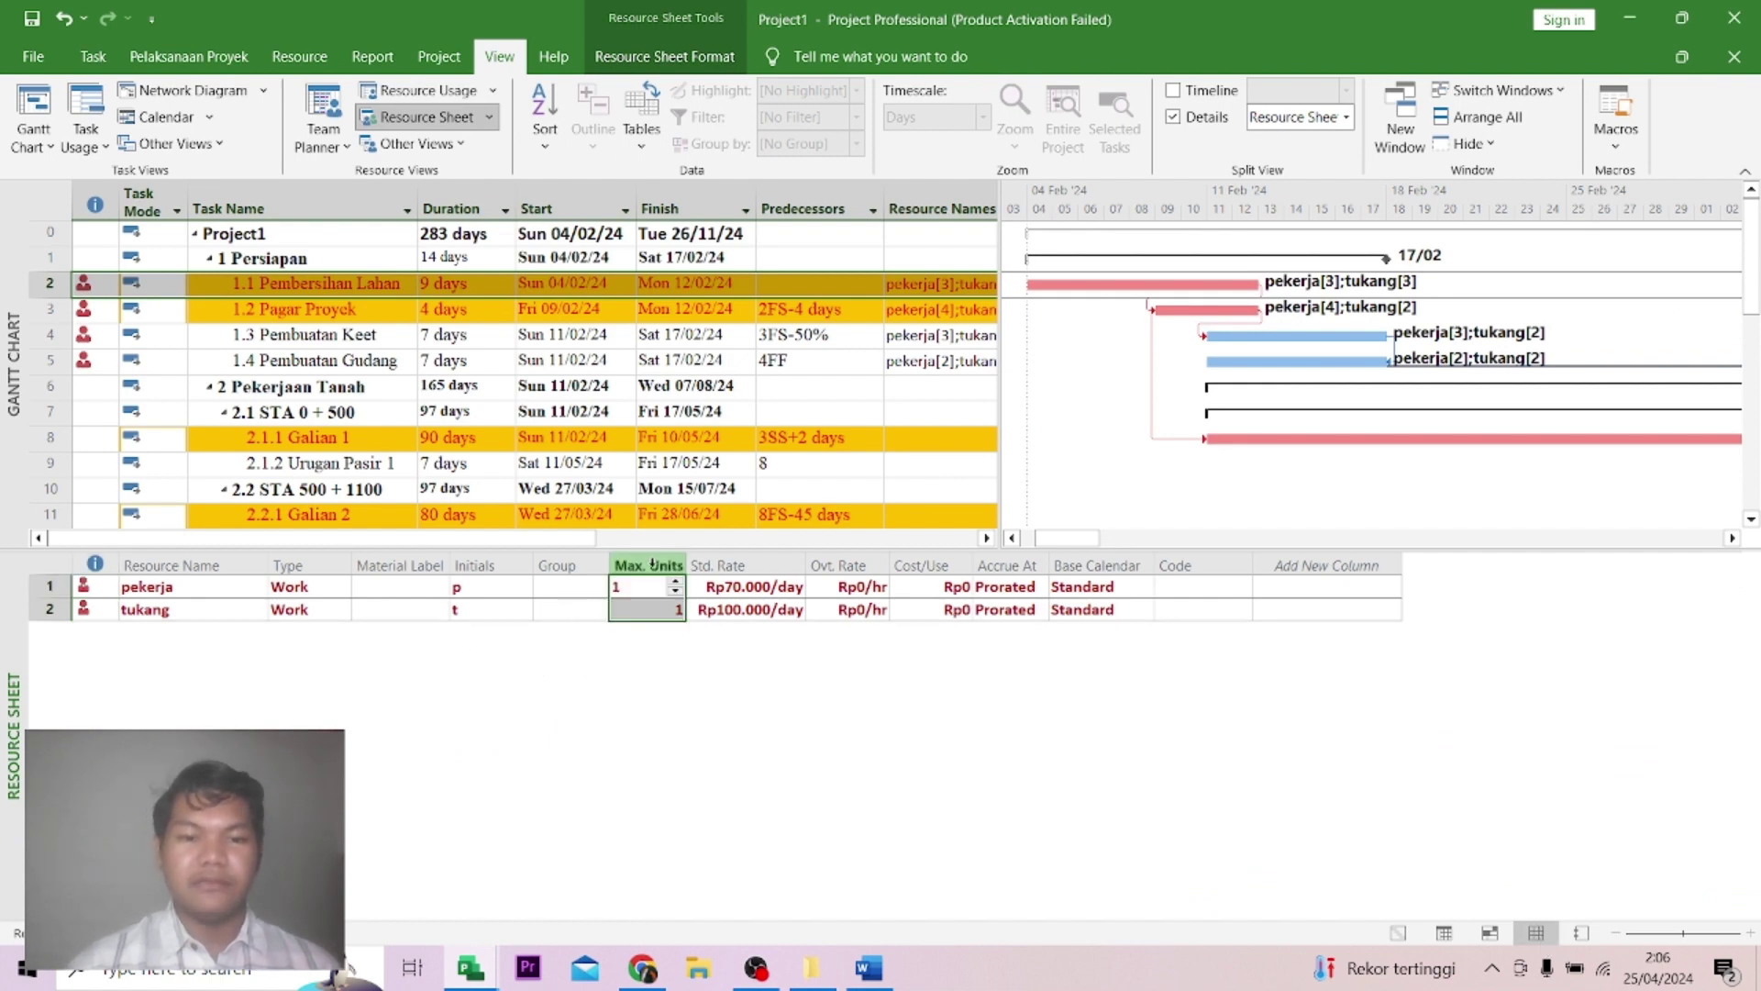
click(642, 968)
scroll(1229, 550, up, 10)
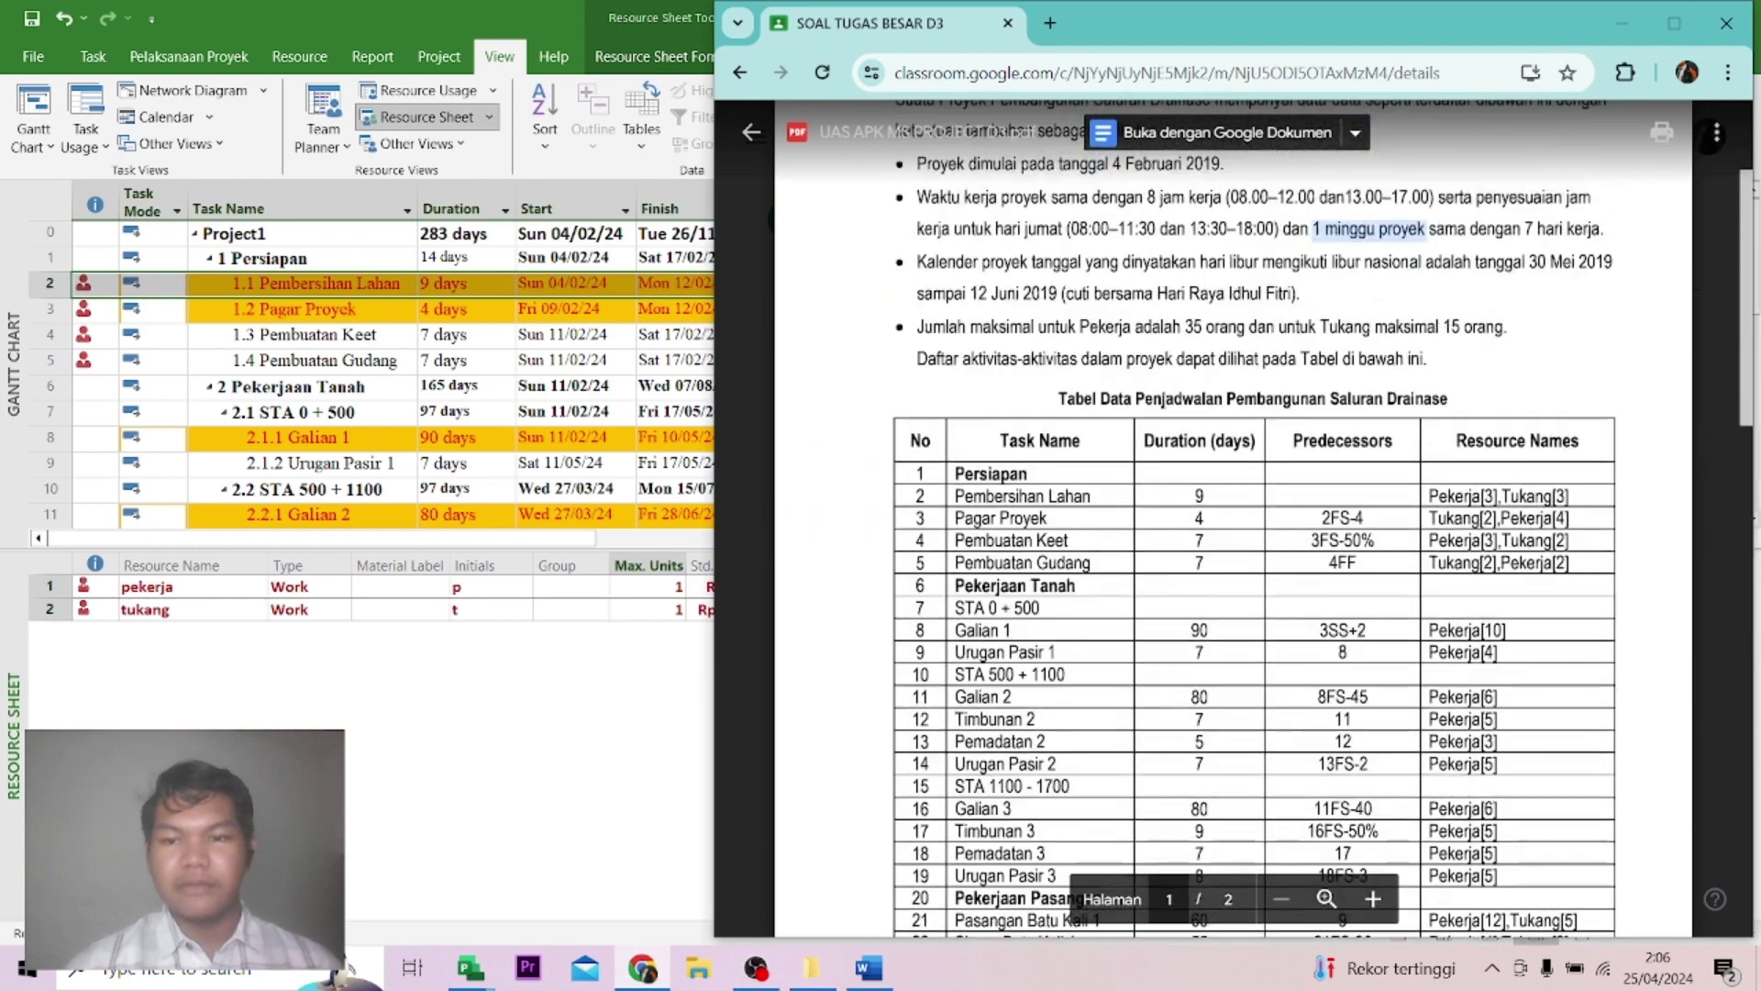
drag(1135, 327, 1275, 327)
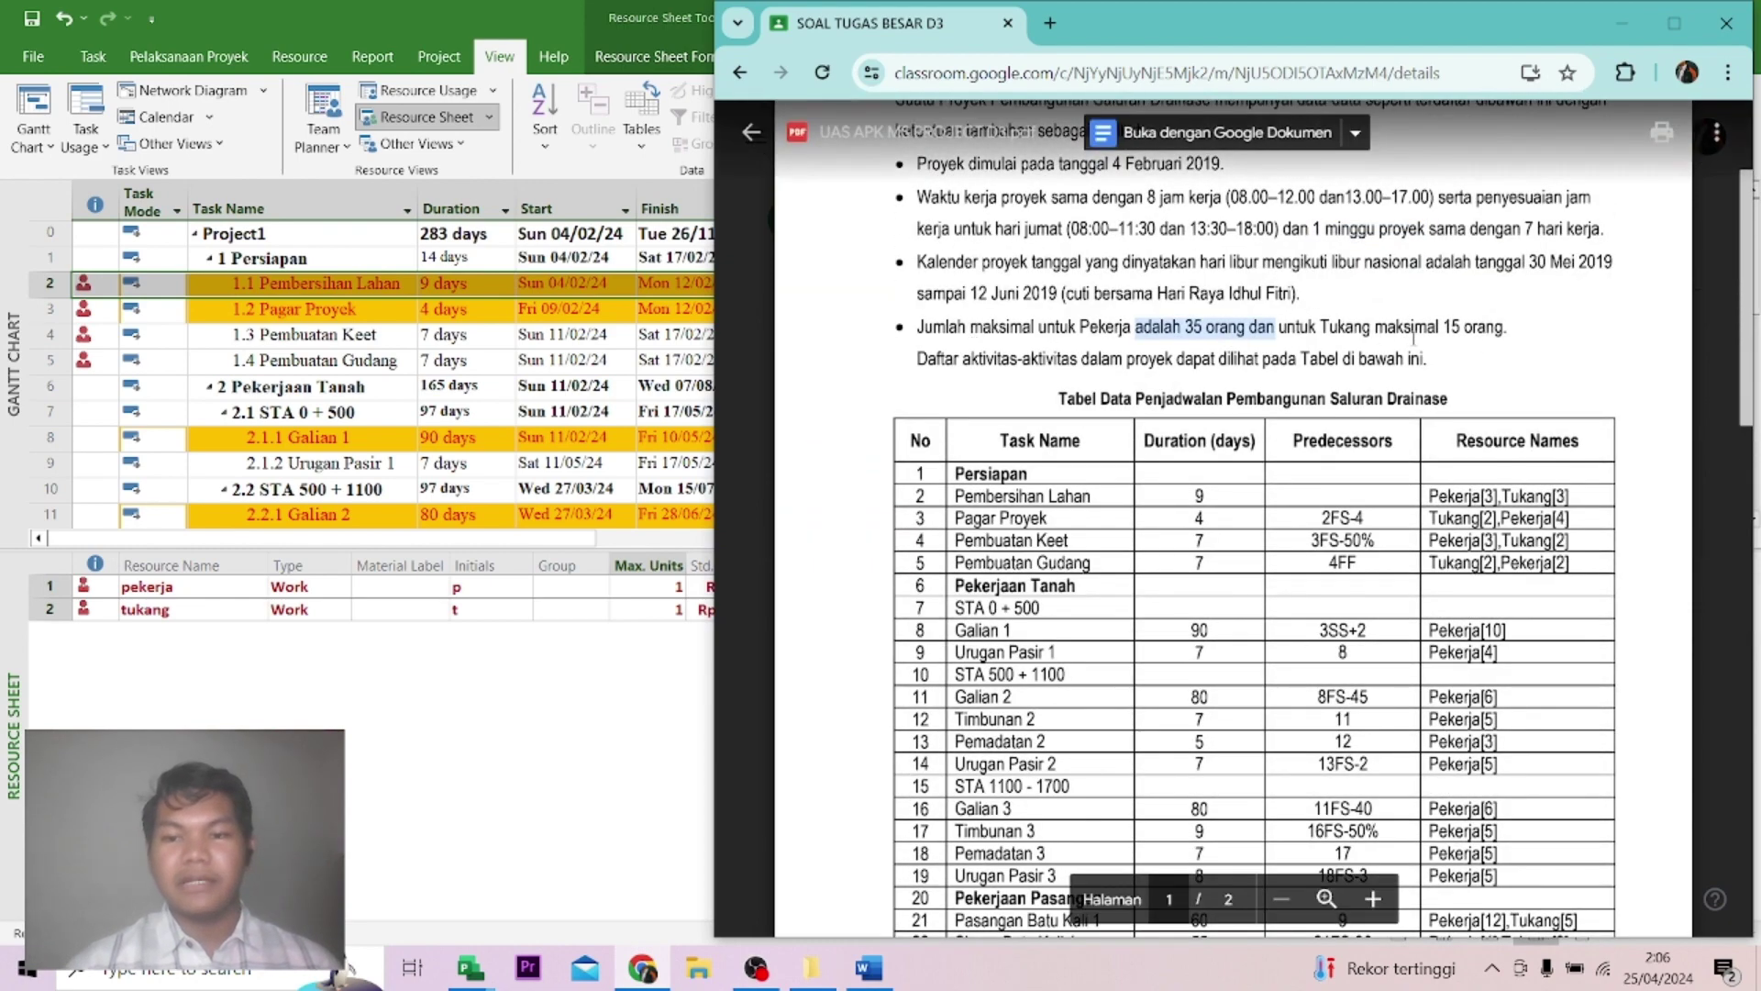
Switch back to Microsoft Project and set the maximum units of the pekerja resource to 35.
click(684, 598)
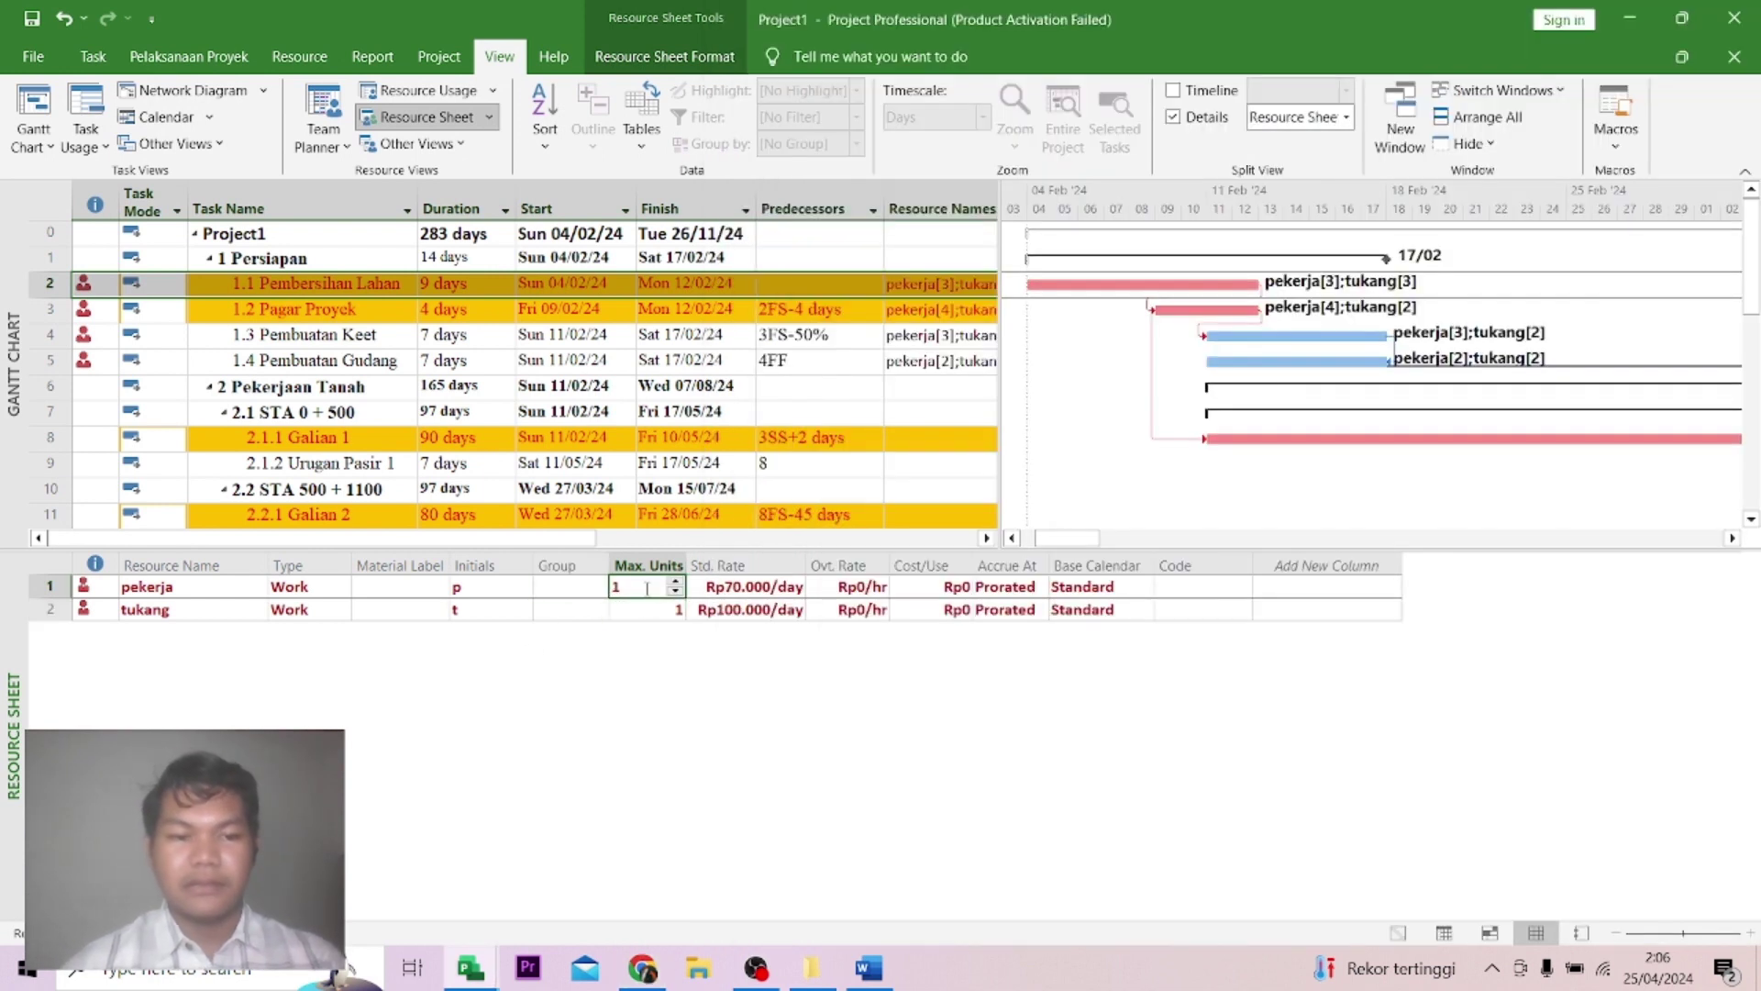
text(35)
click(649, 610)
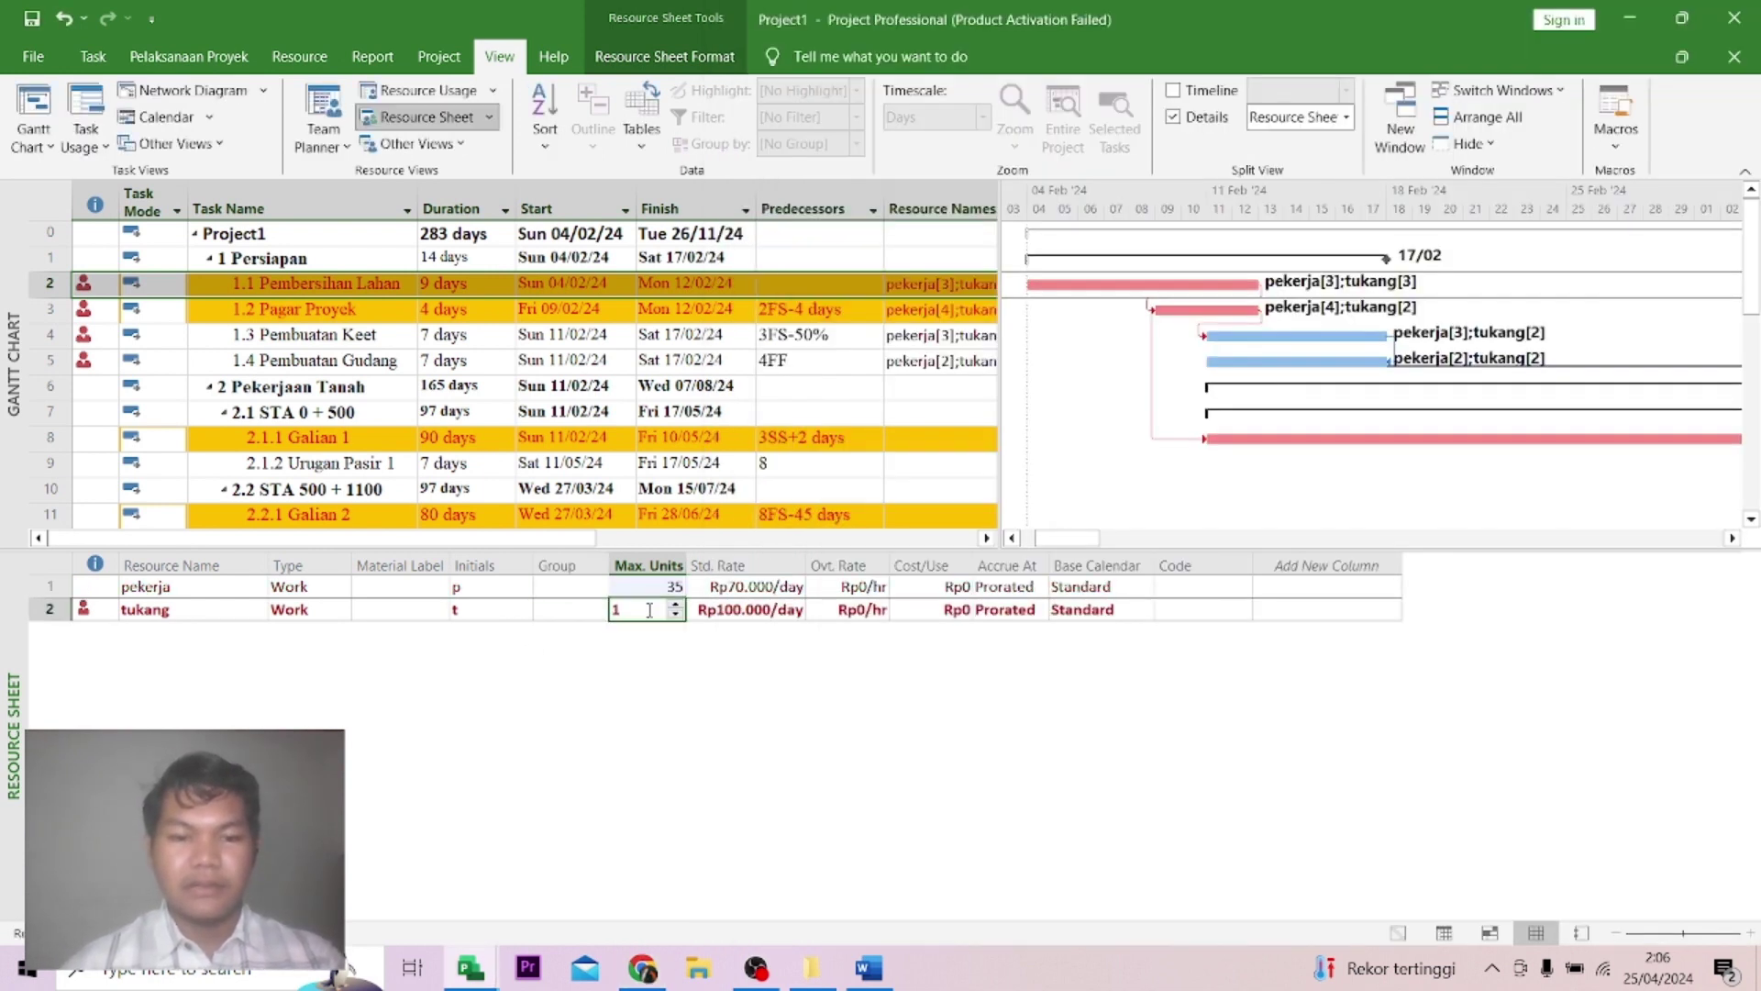
Set the maximum units of the tukang resource to 15.
text(1)
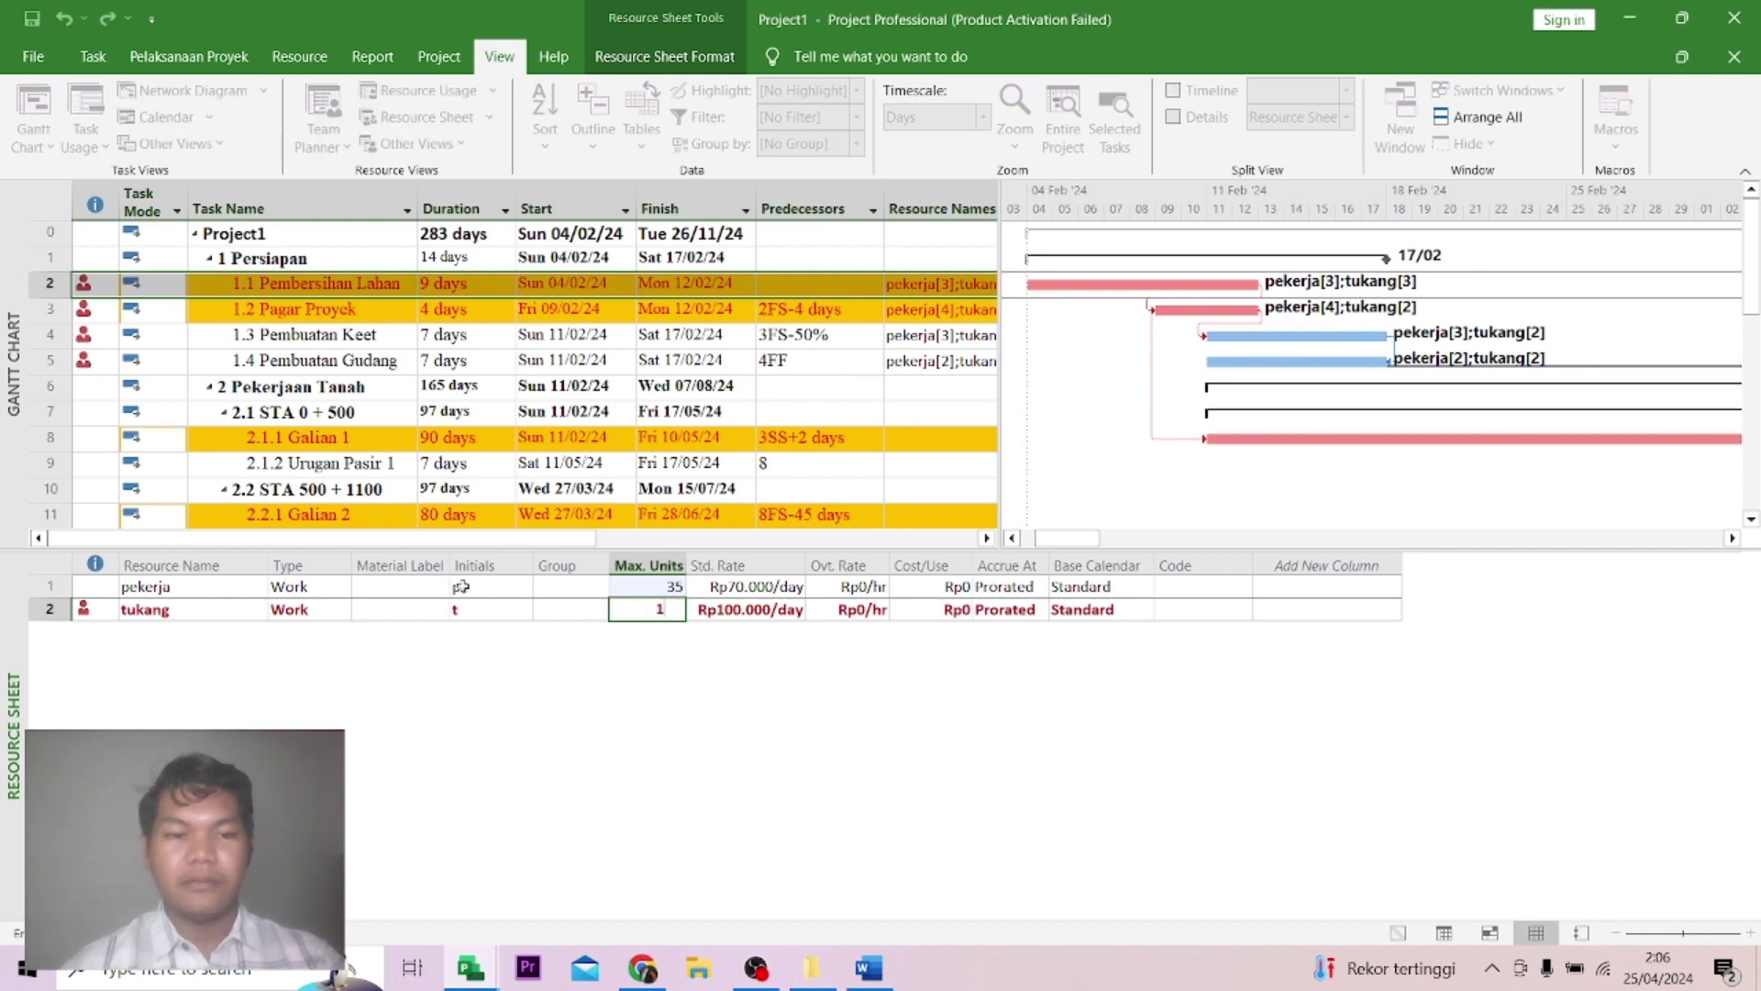
text(5)
key(Return)
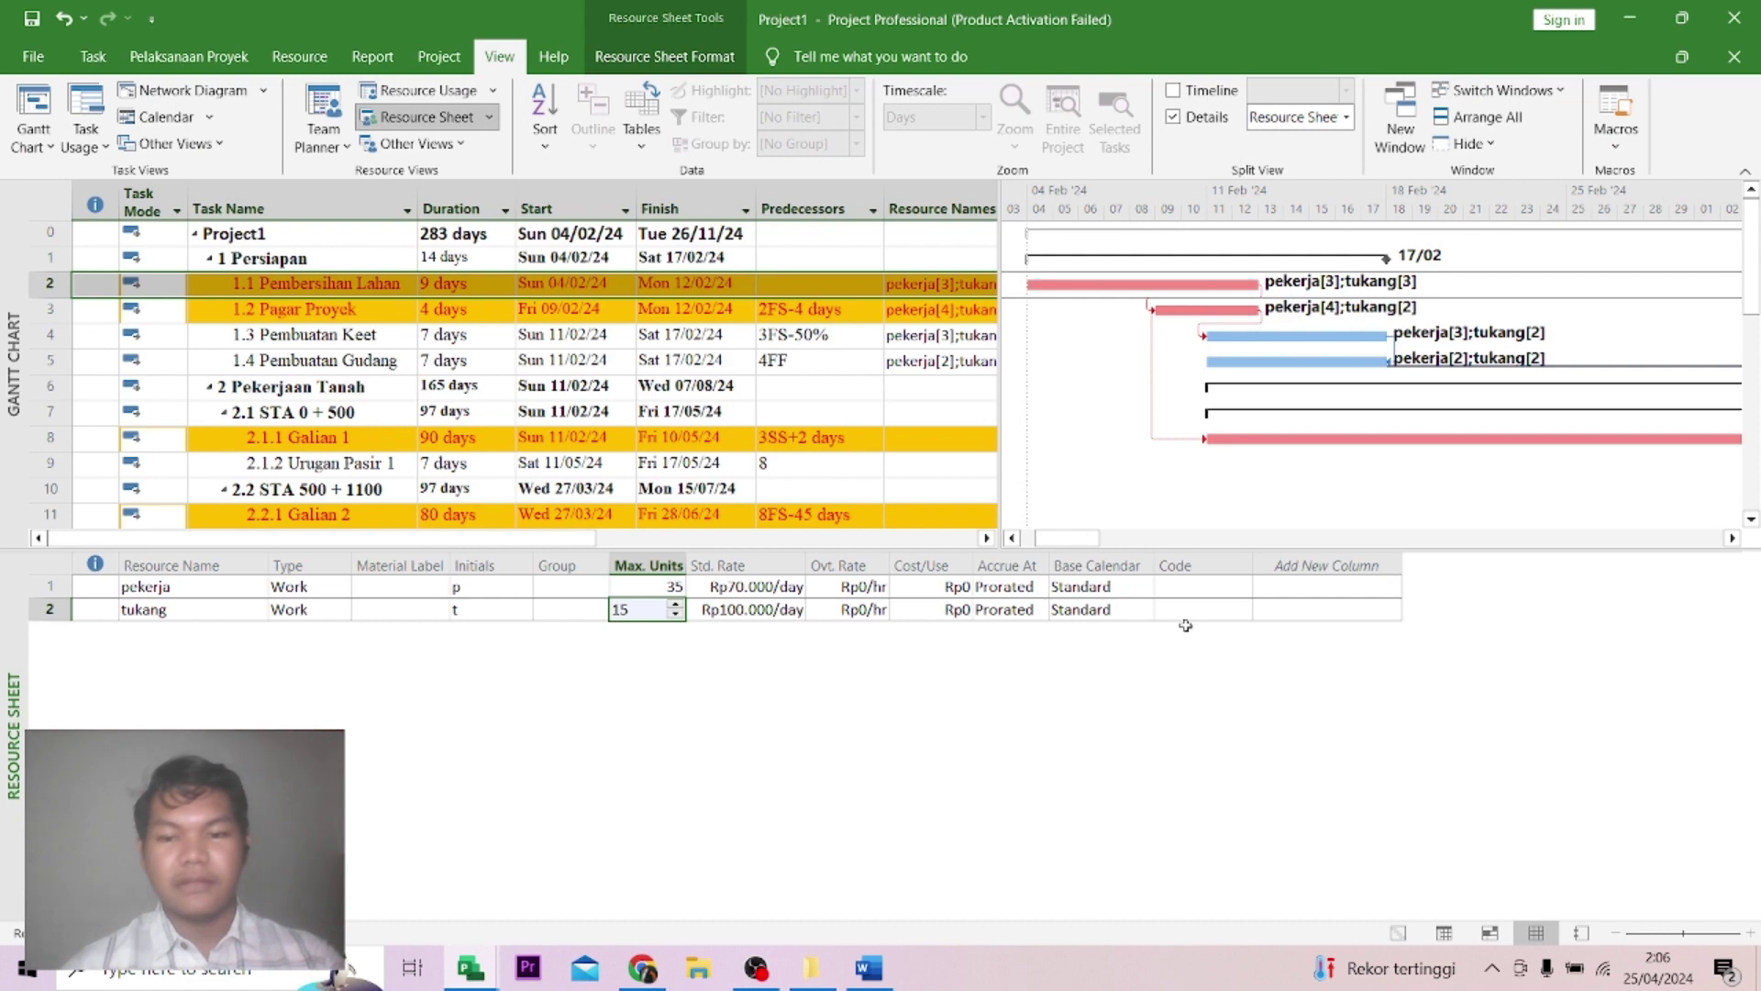
click(1416, 939)
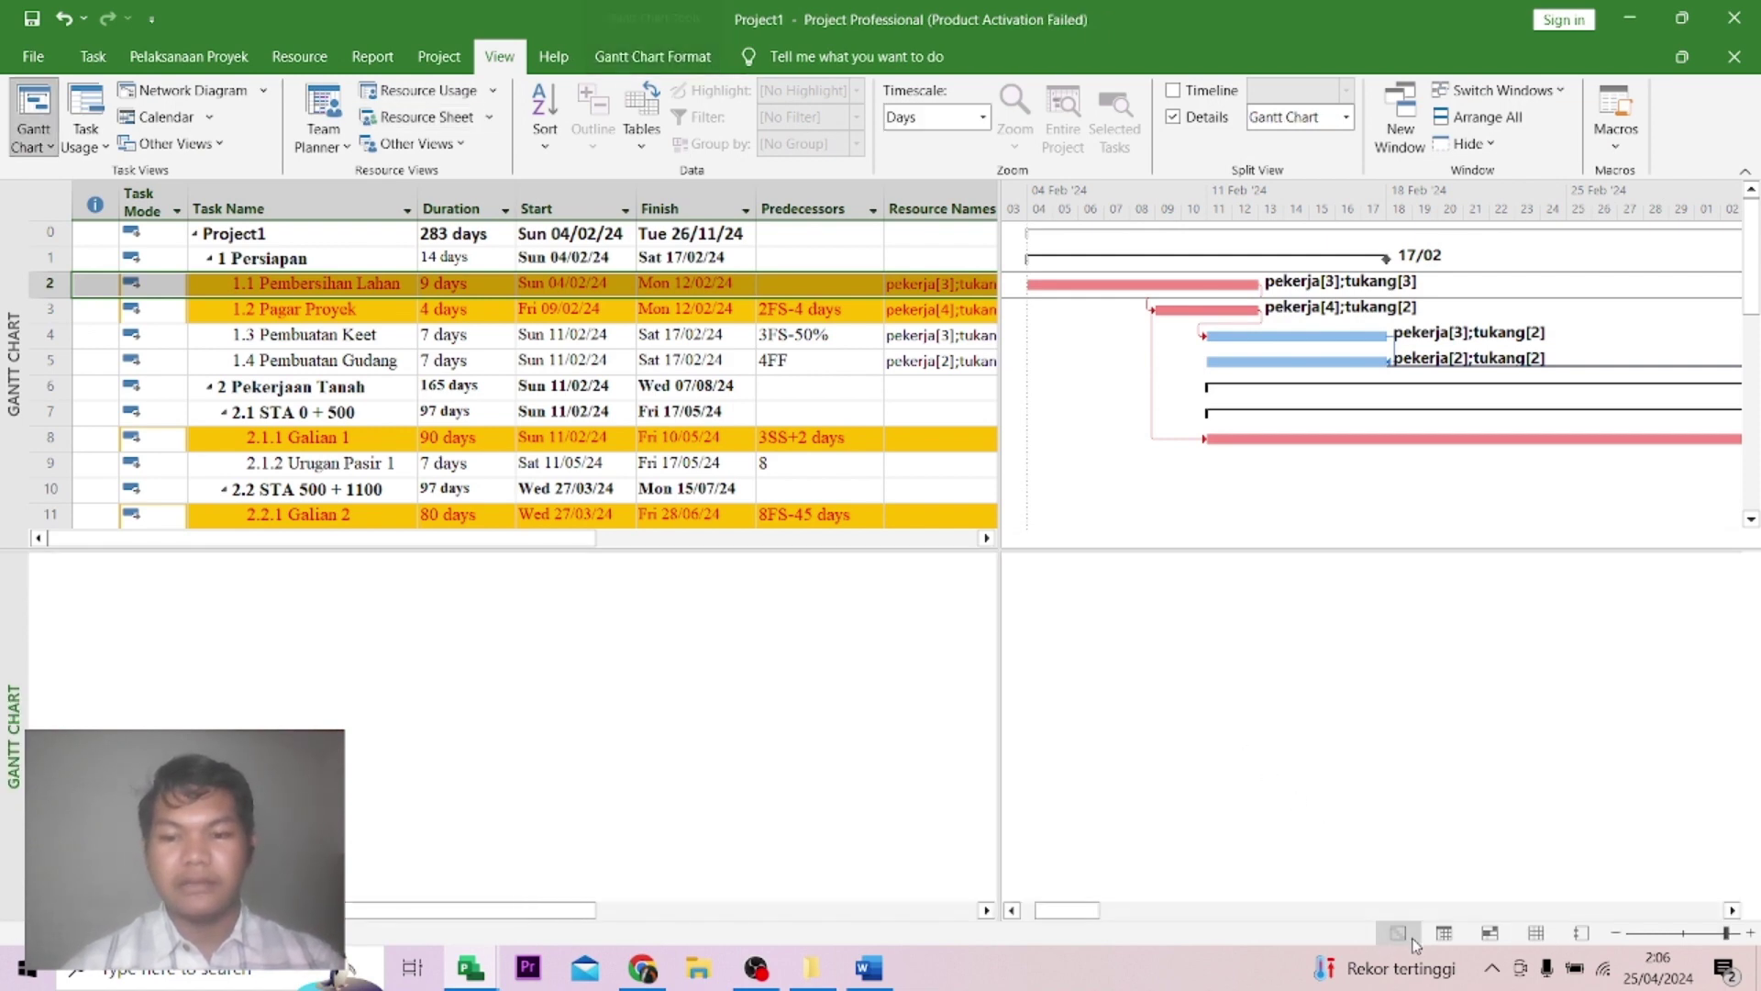
click(702, 488)
scroll(794, 601, down, 4)
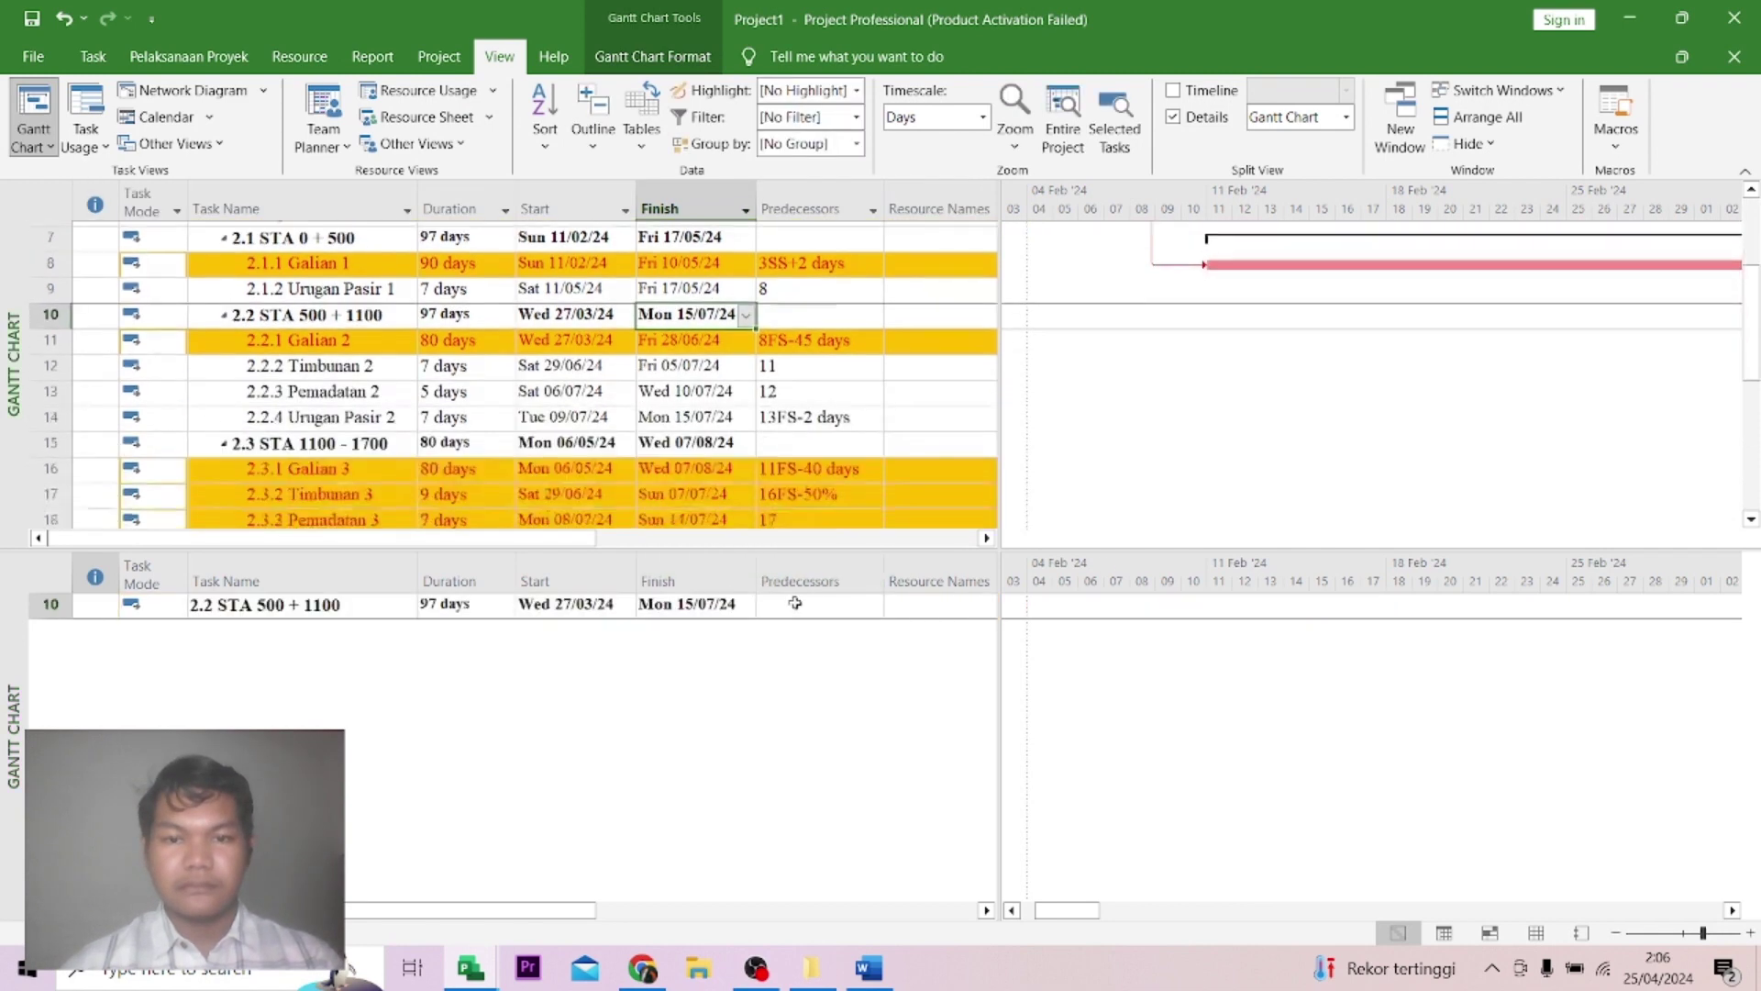
scroll(813, 578, up, 4)
click(653, 359)
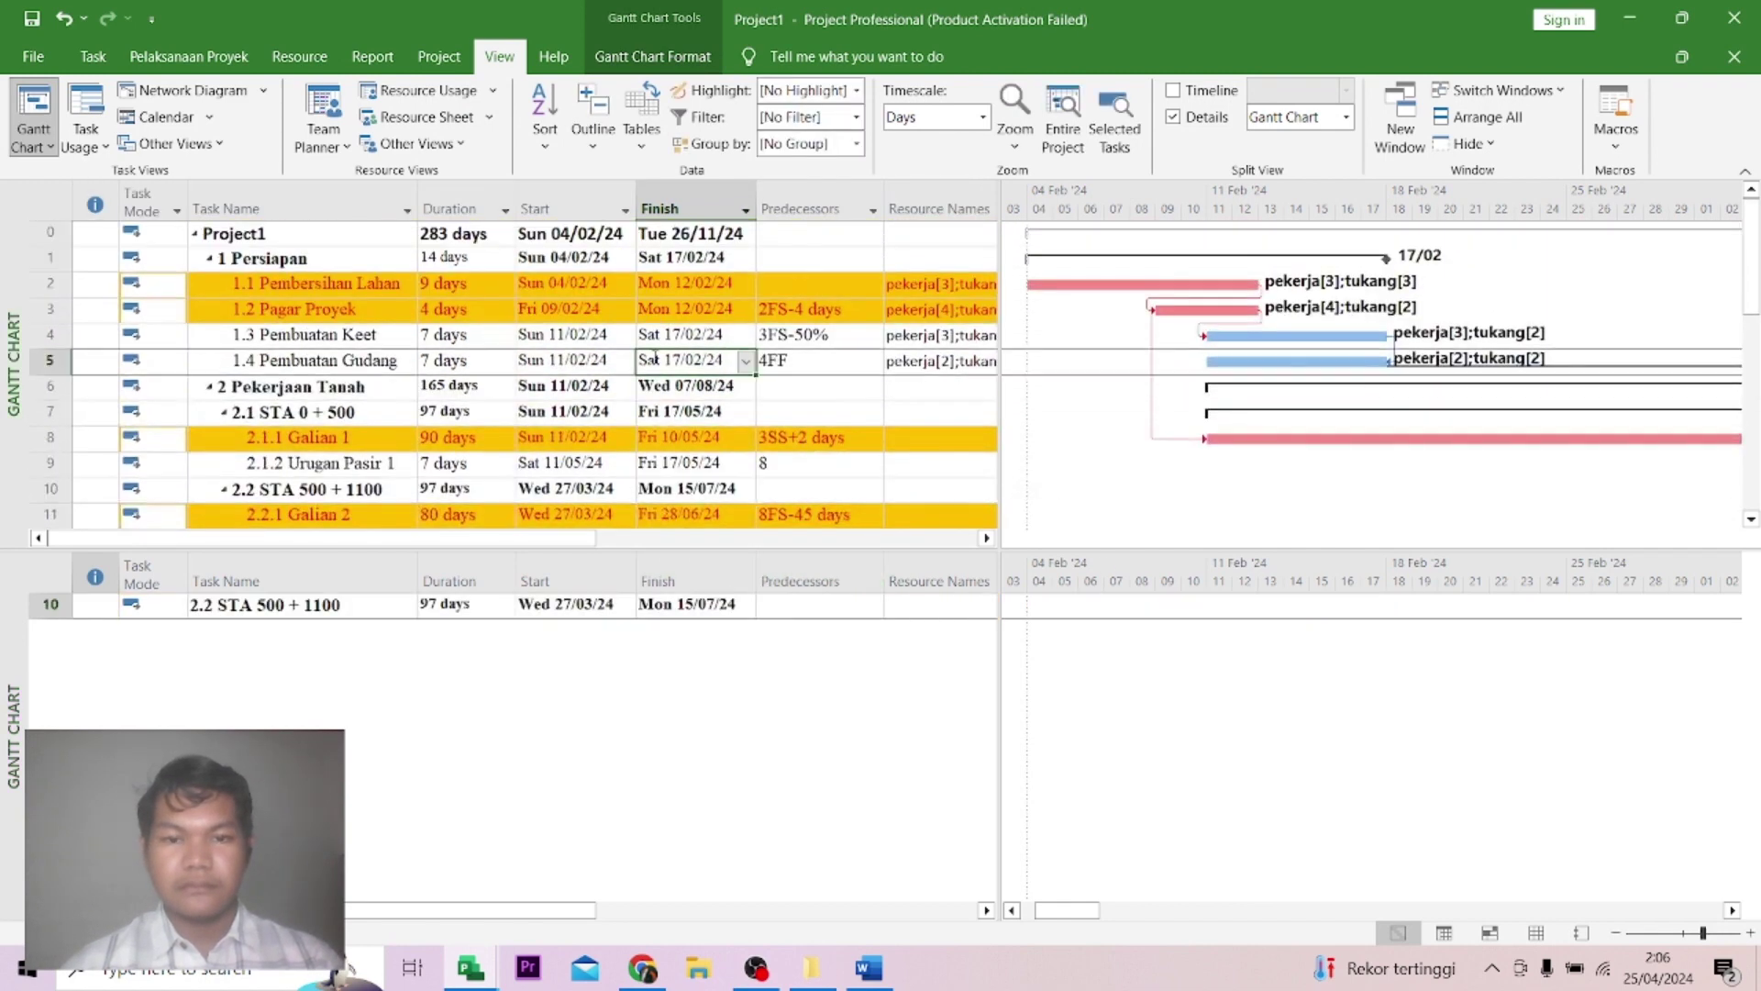
scroll(1138, 513, down, 2)
scroll(1161, 275, up, 2)
click(1159, 285)
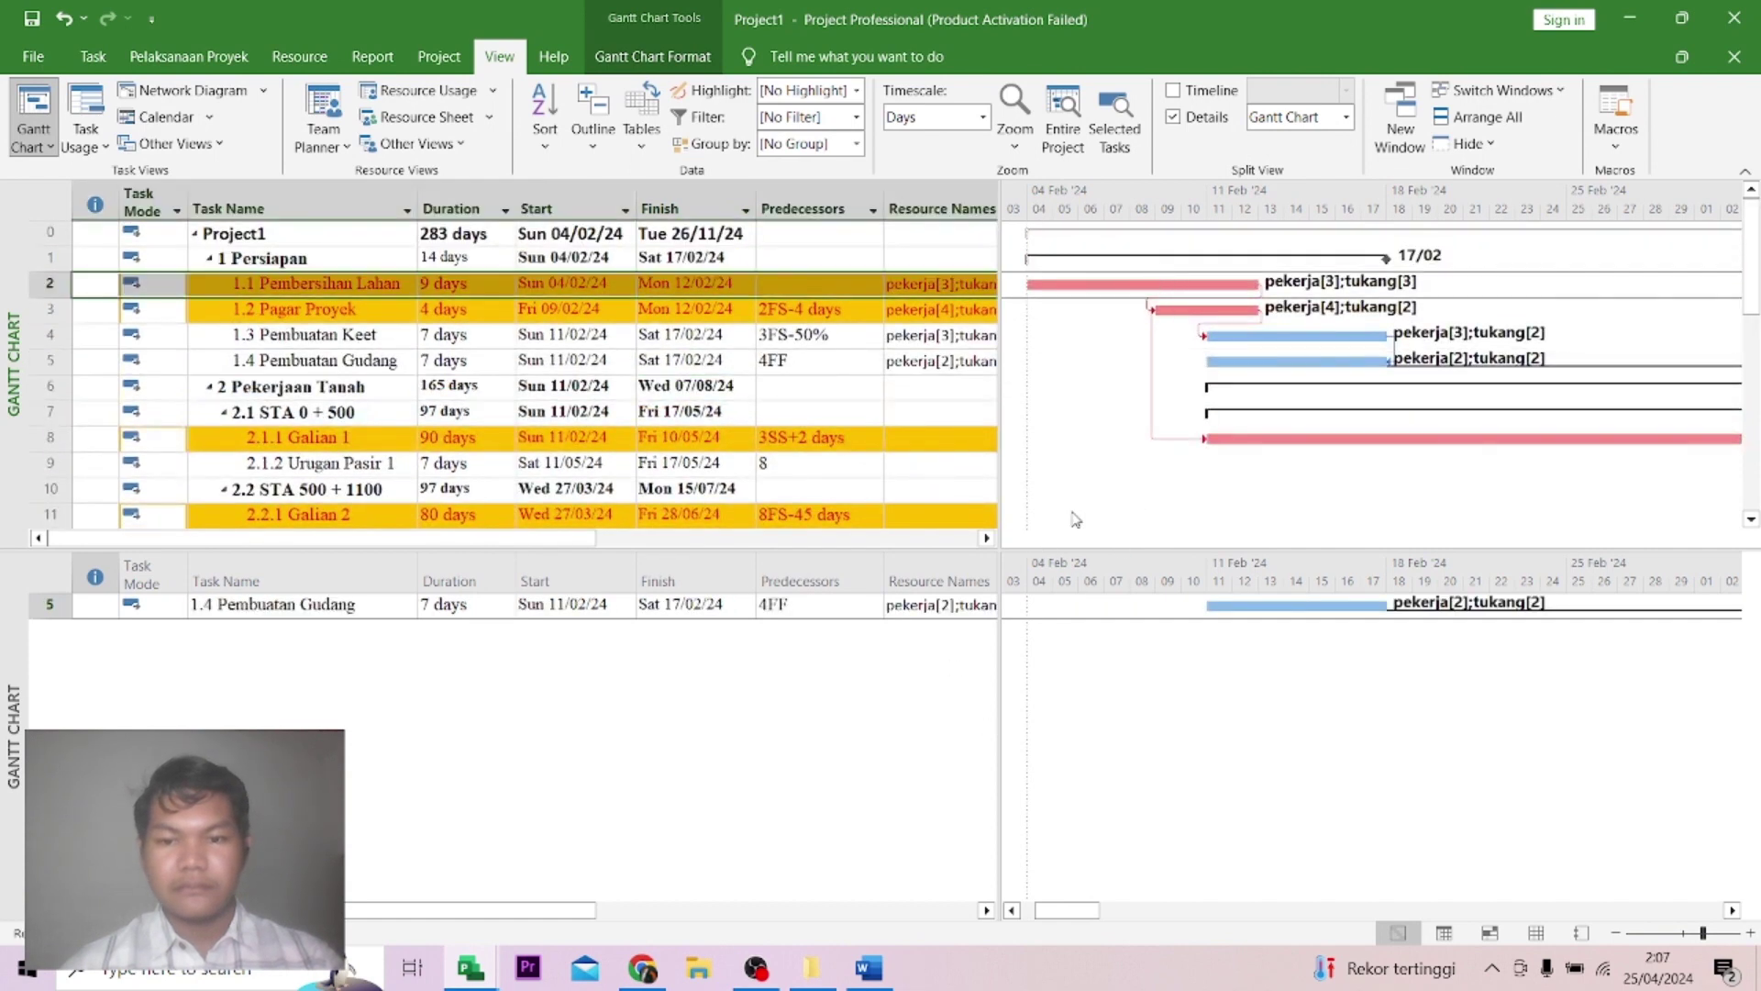
click(1037, 702)
click(1417, 945)
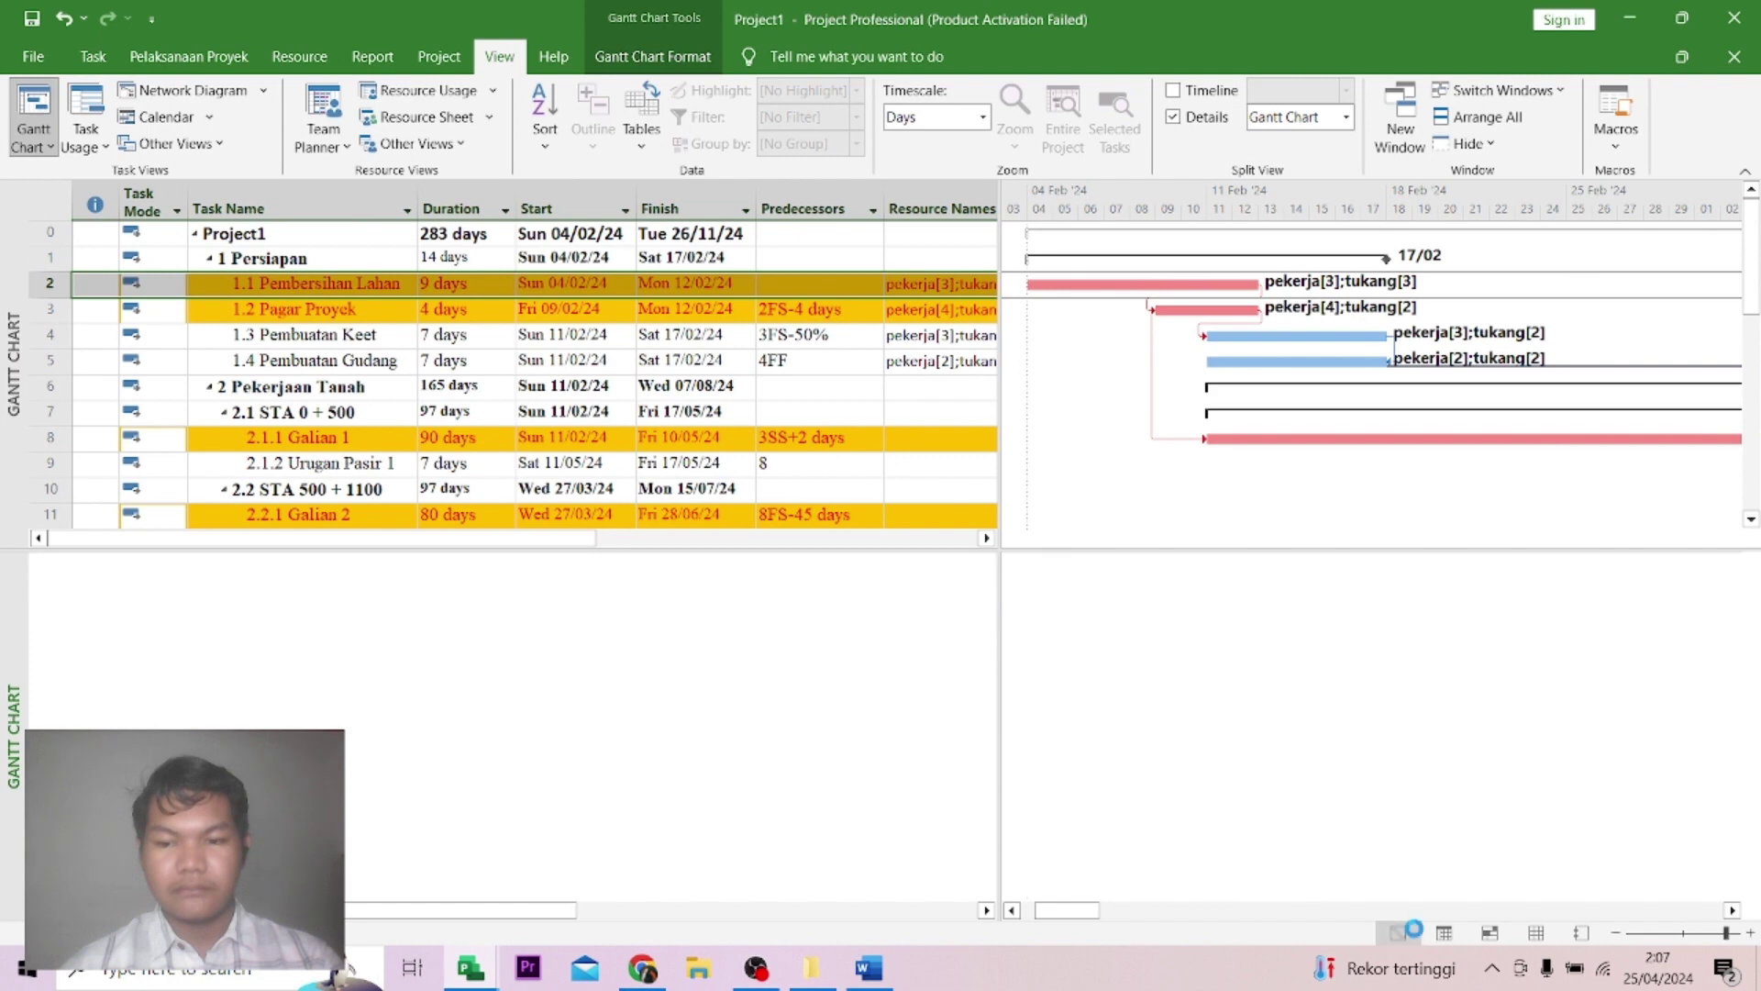
click(1442, 937)
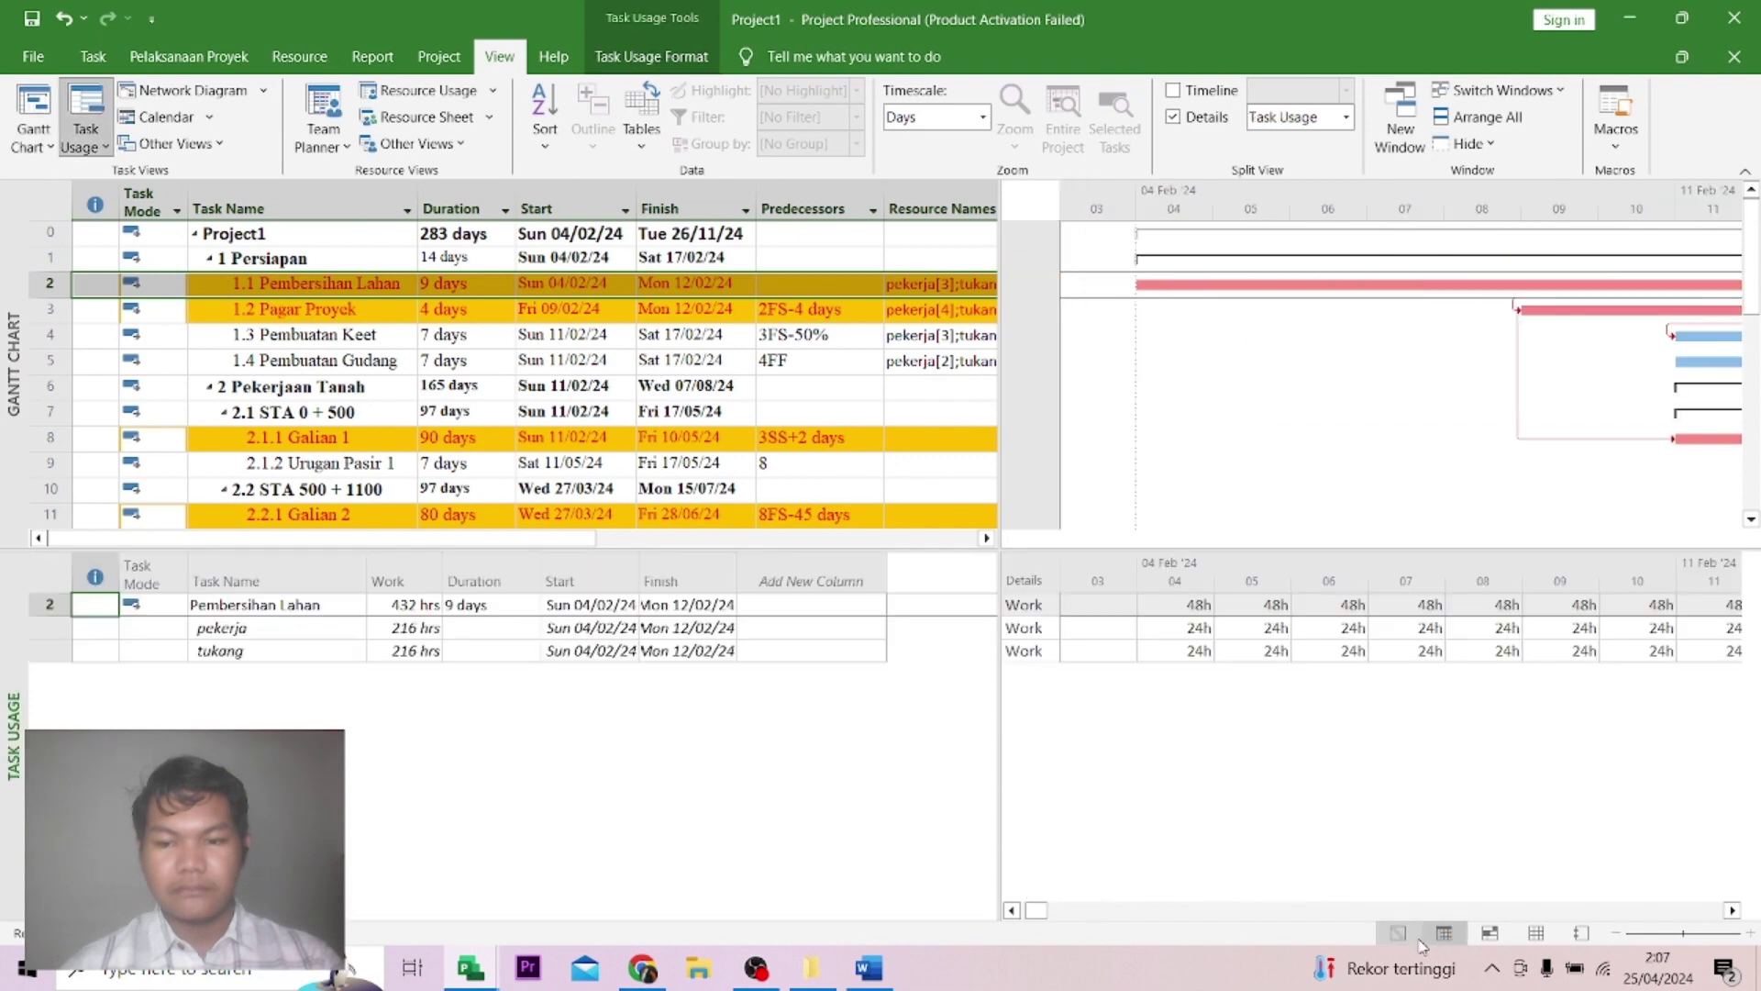
click(1403, 934)
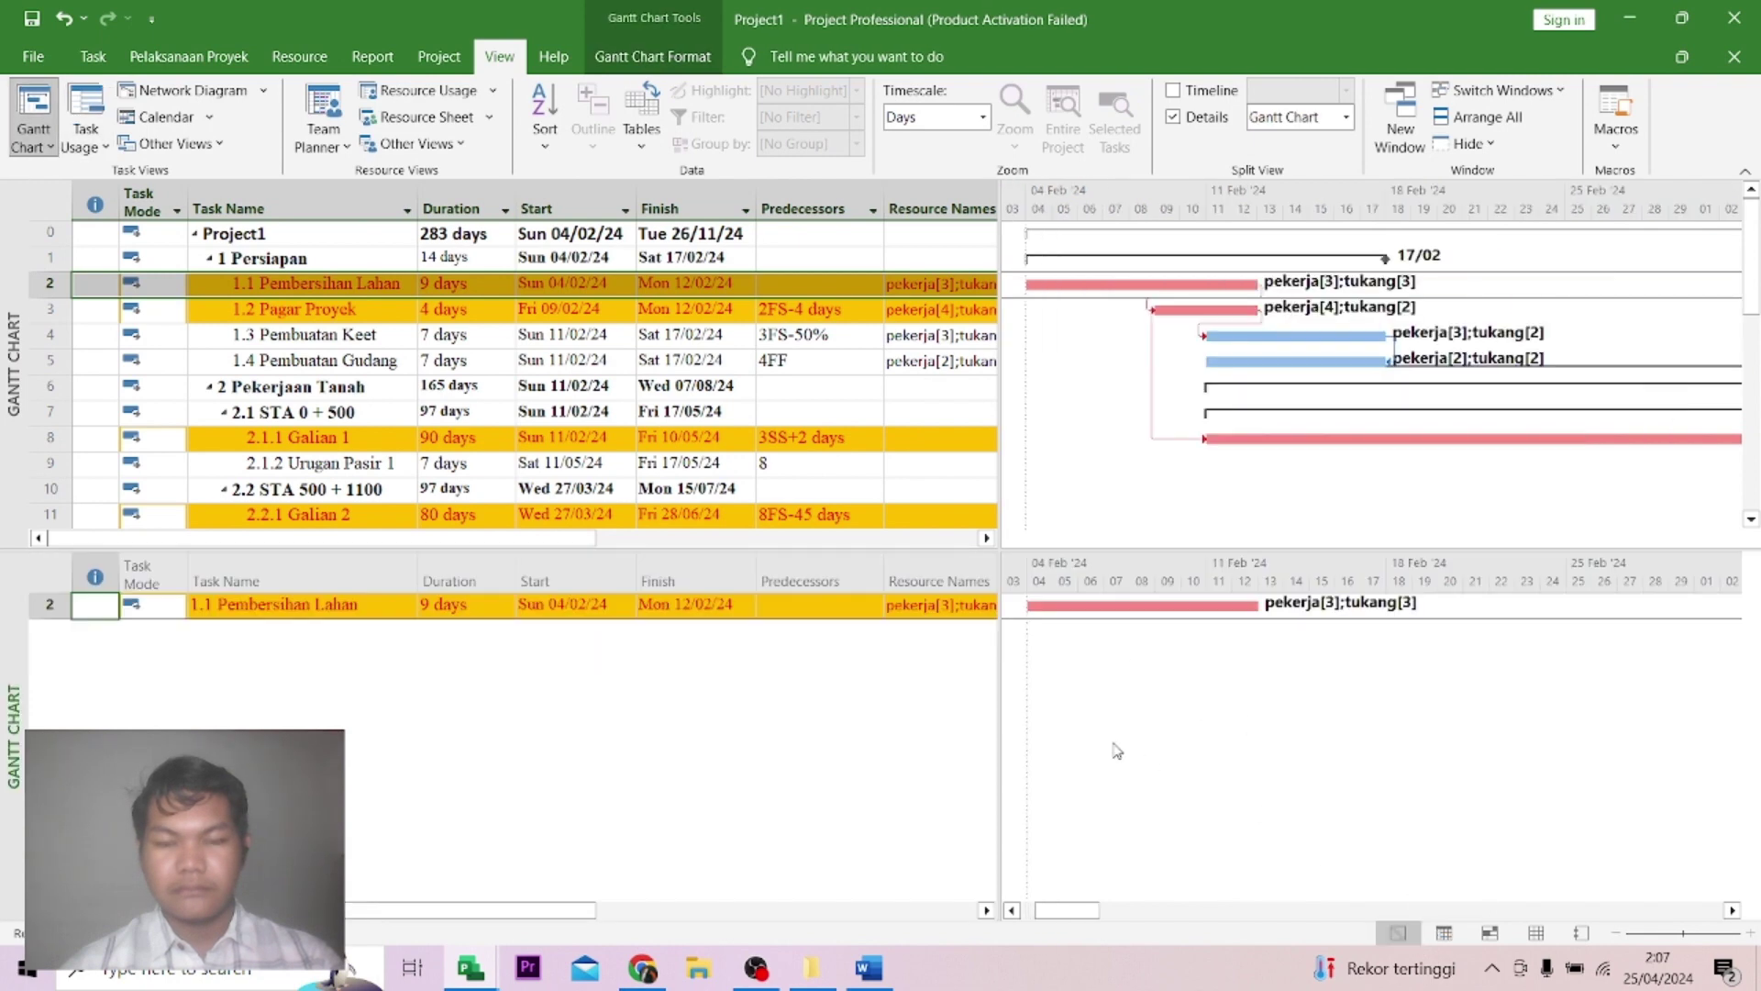
Show the Resource Graph in the details pane below the Gantt chart.
click(1209, 92)
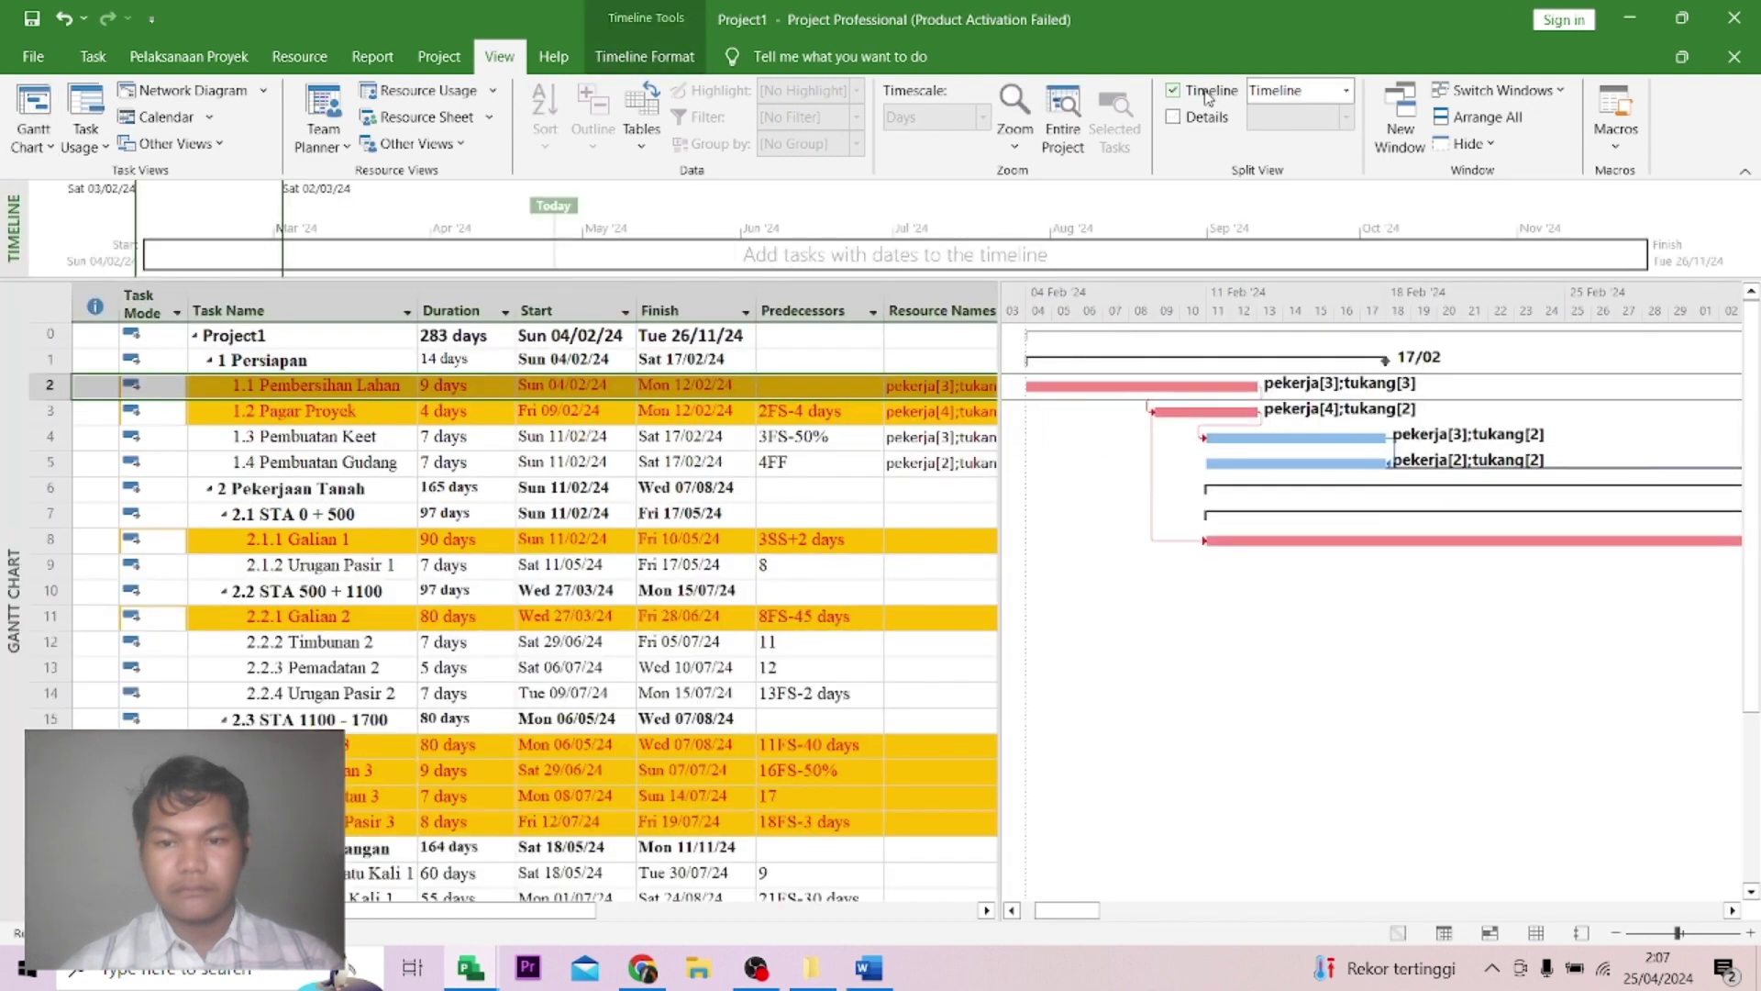
click(1203, 118)
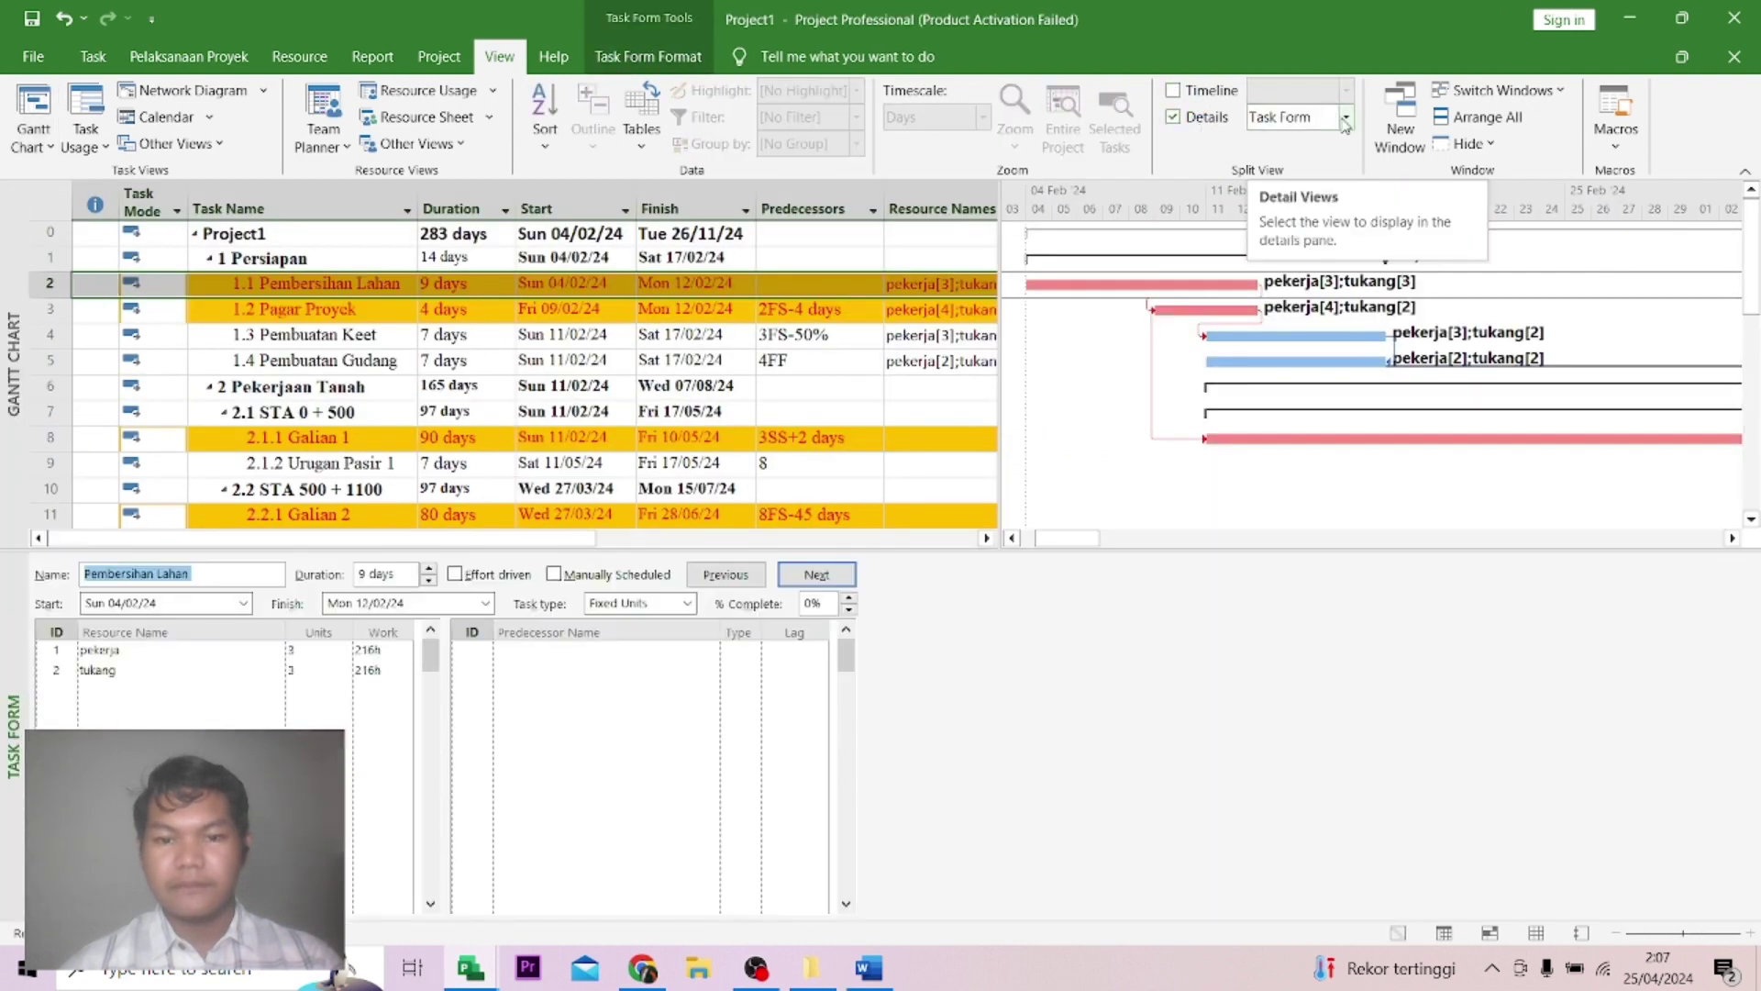
click(1344, 119)
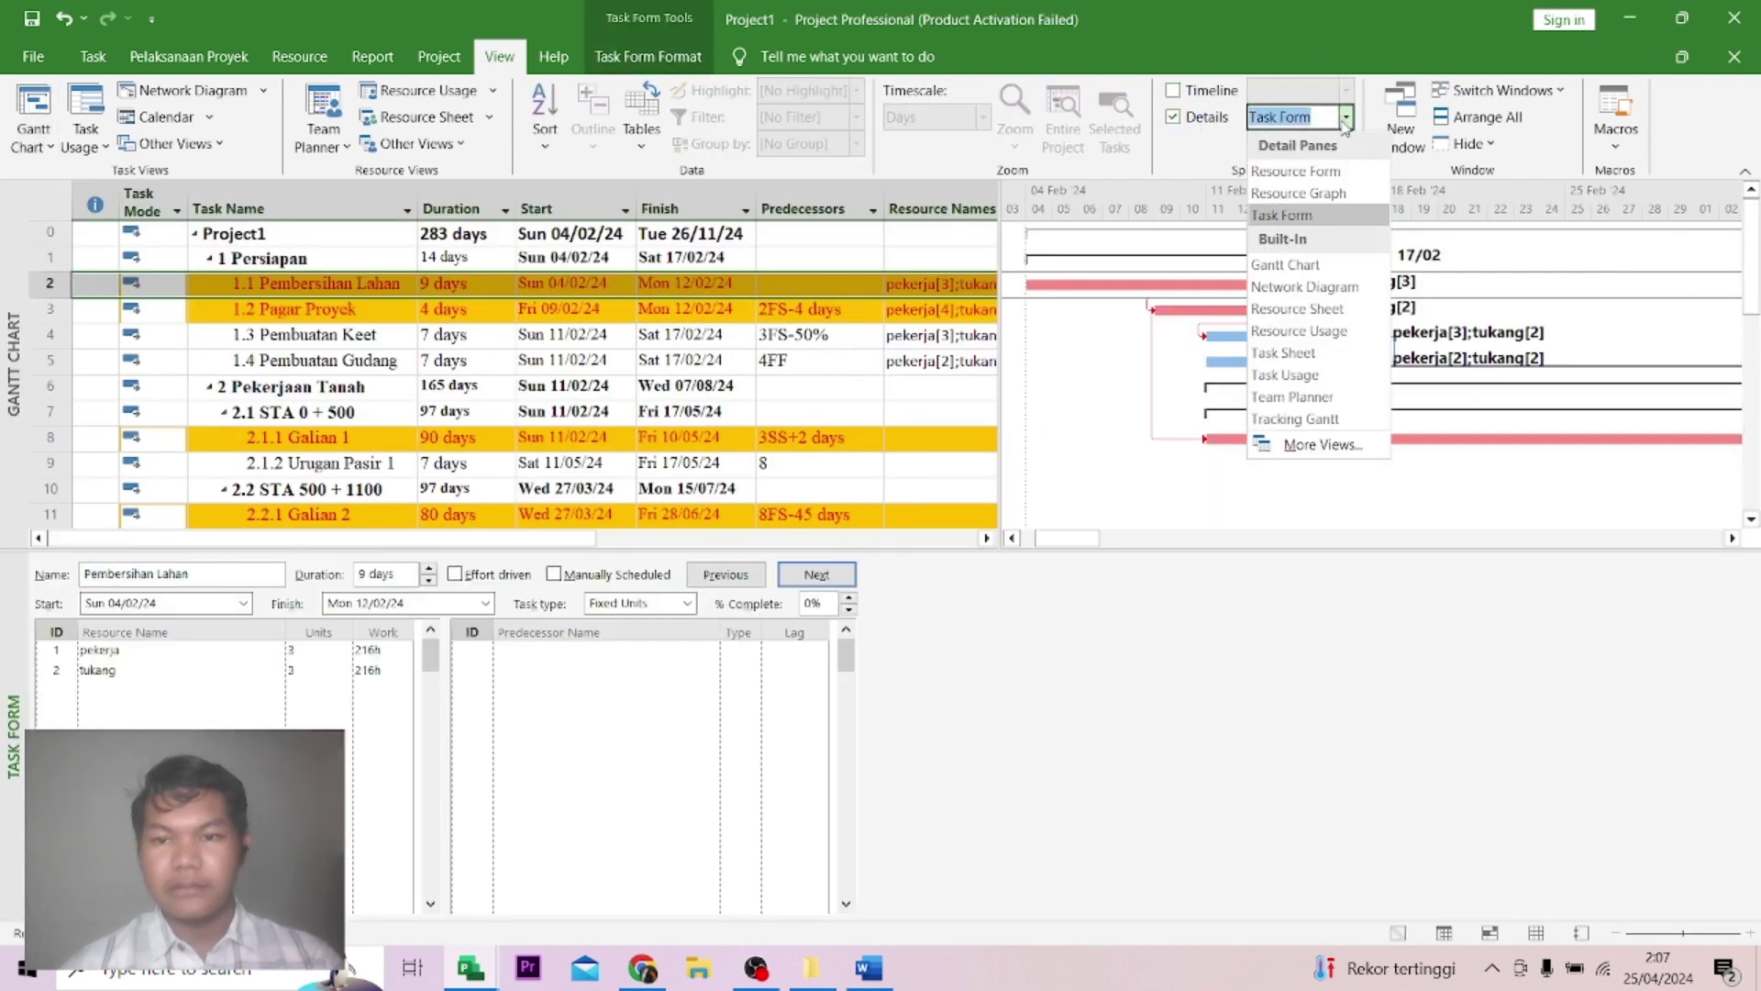
click(1323, 196)
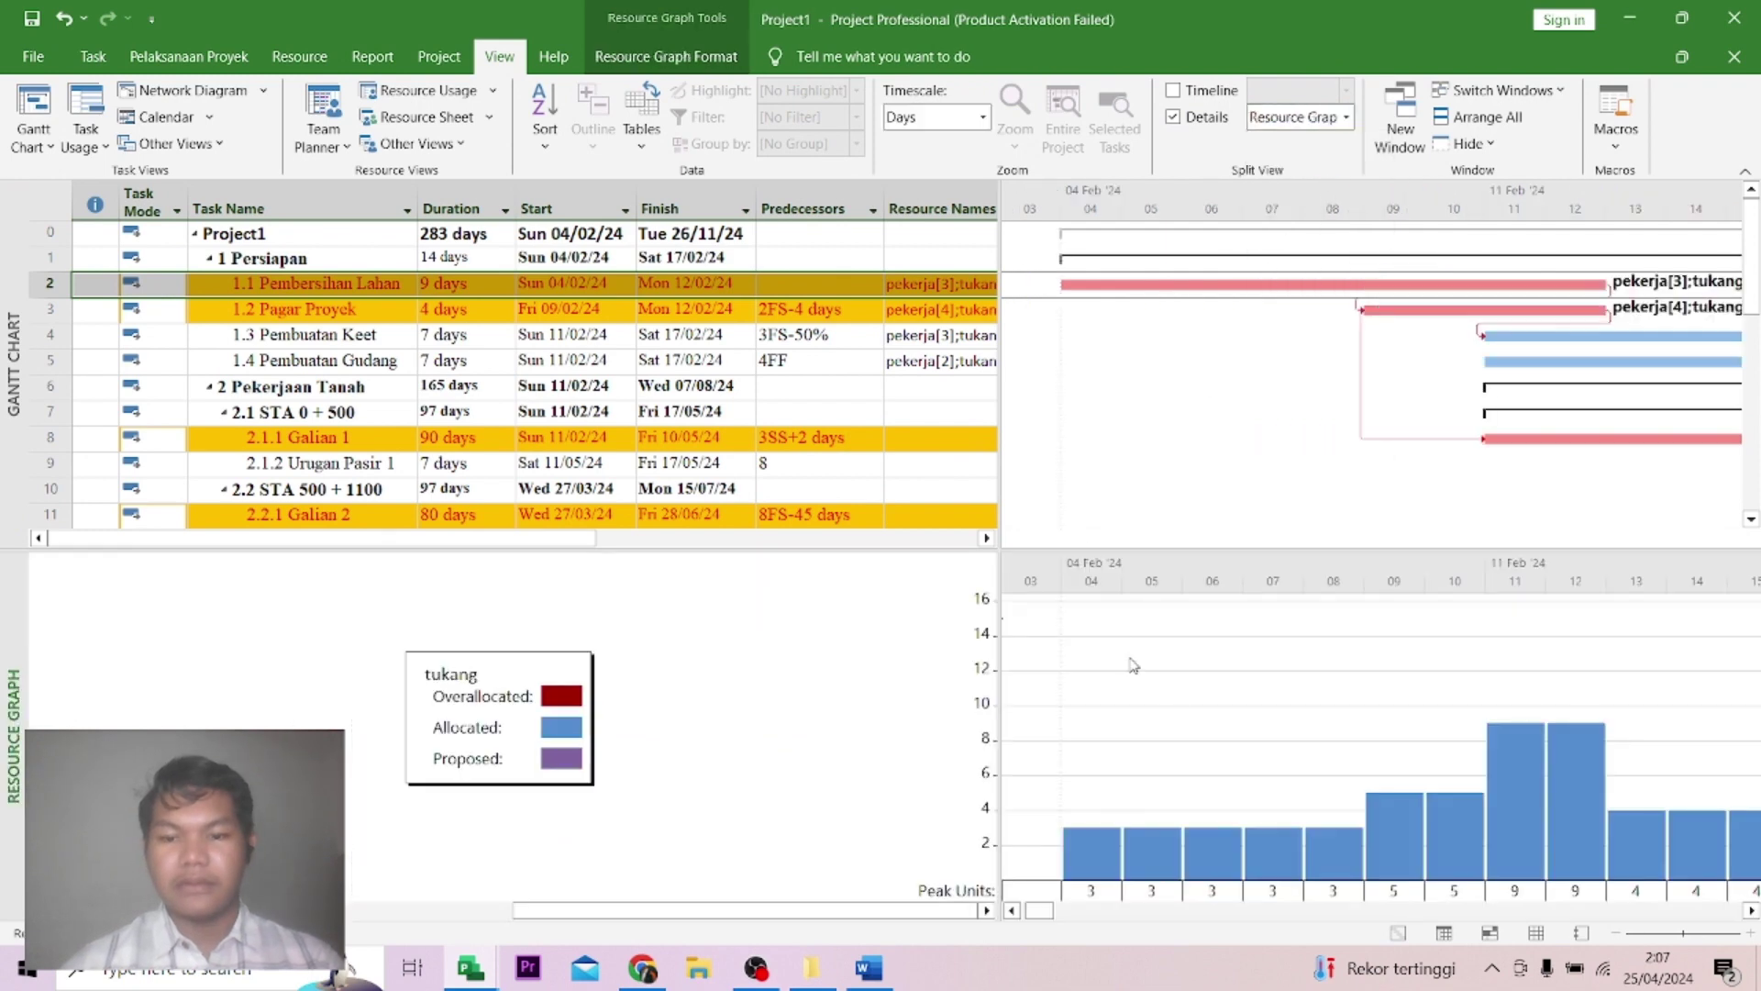
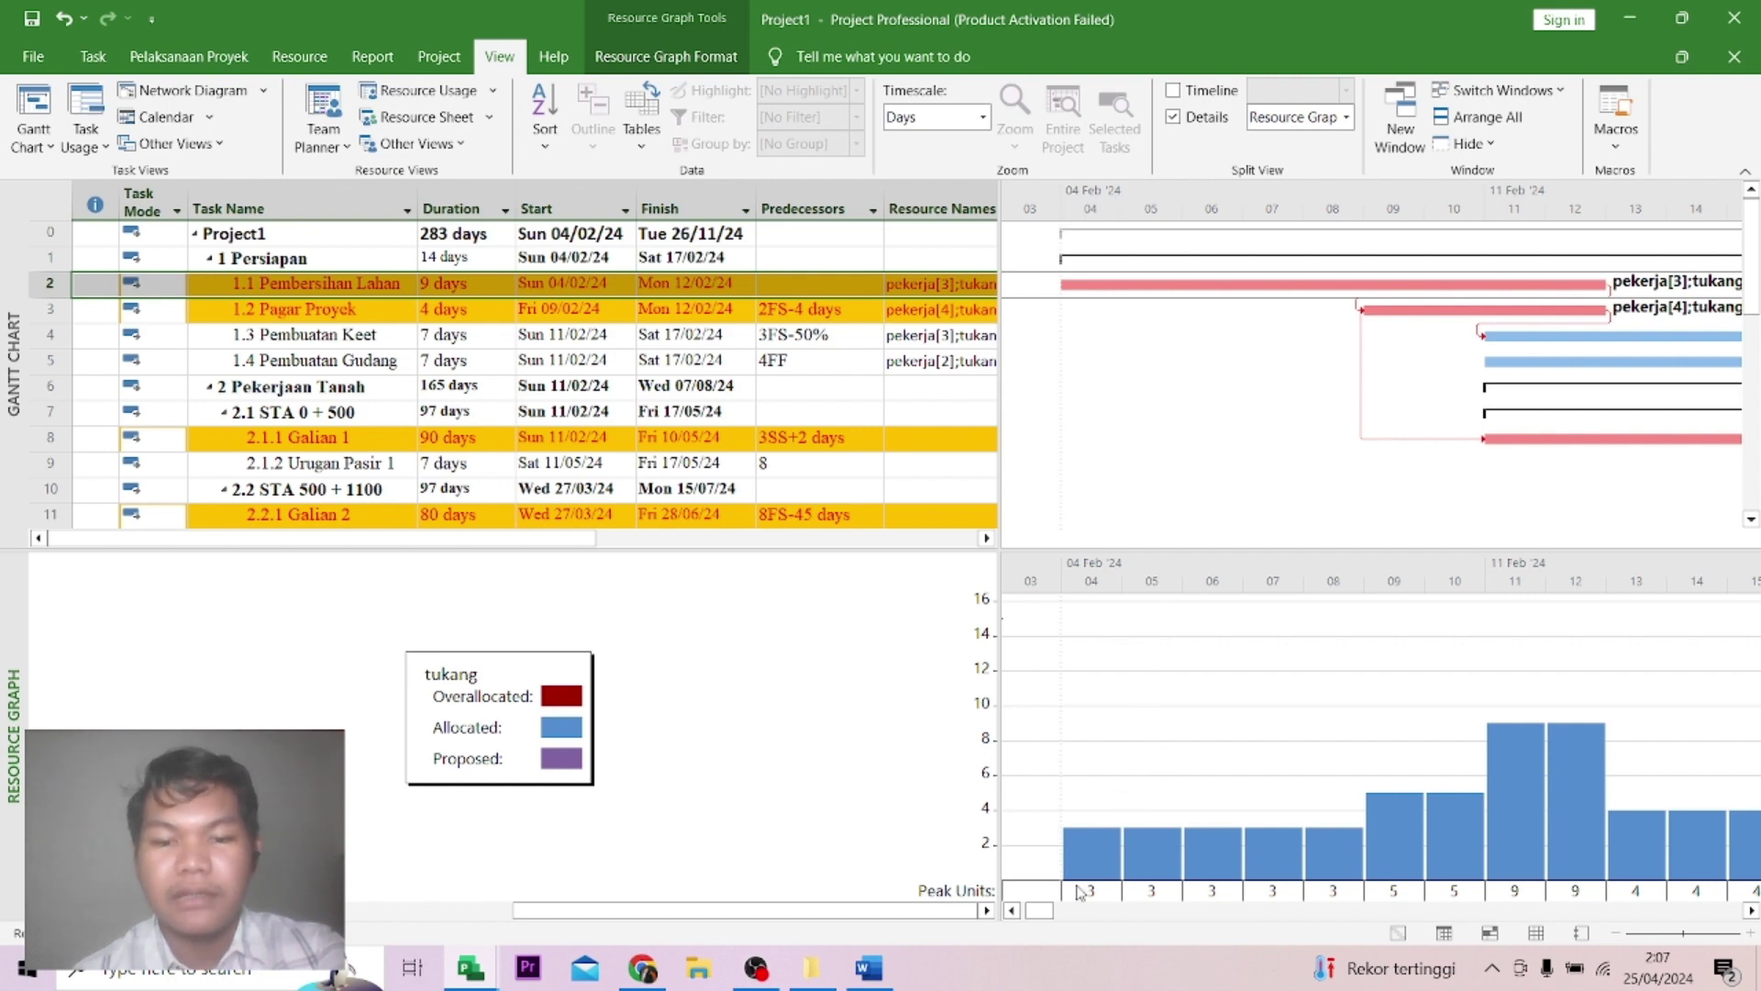
Compare the daily peak units of tukang and pekerja in the Resource Graph with the Pembersihan Lahan bar.
click(1295, 287)
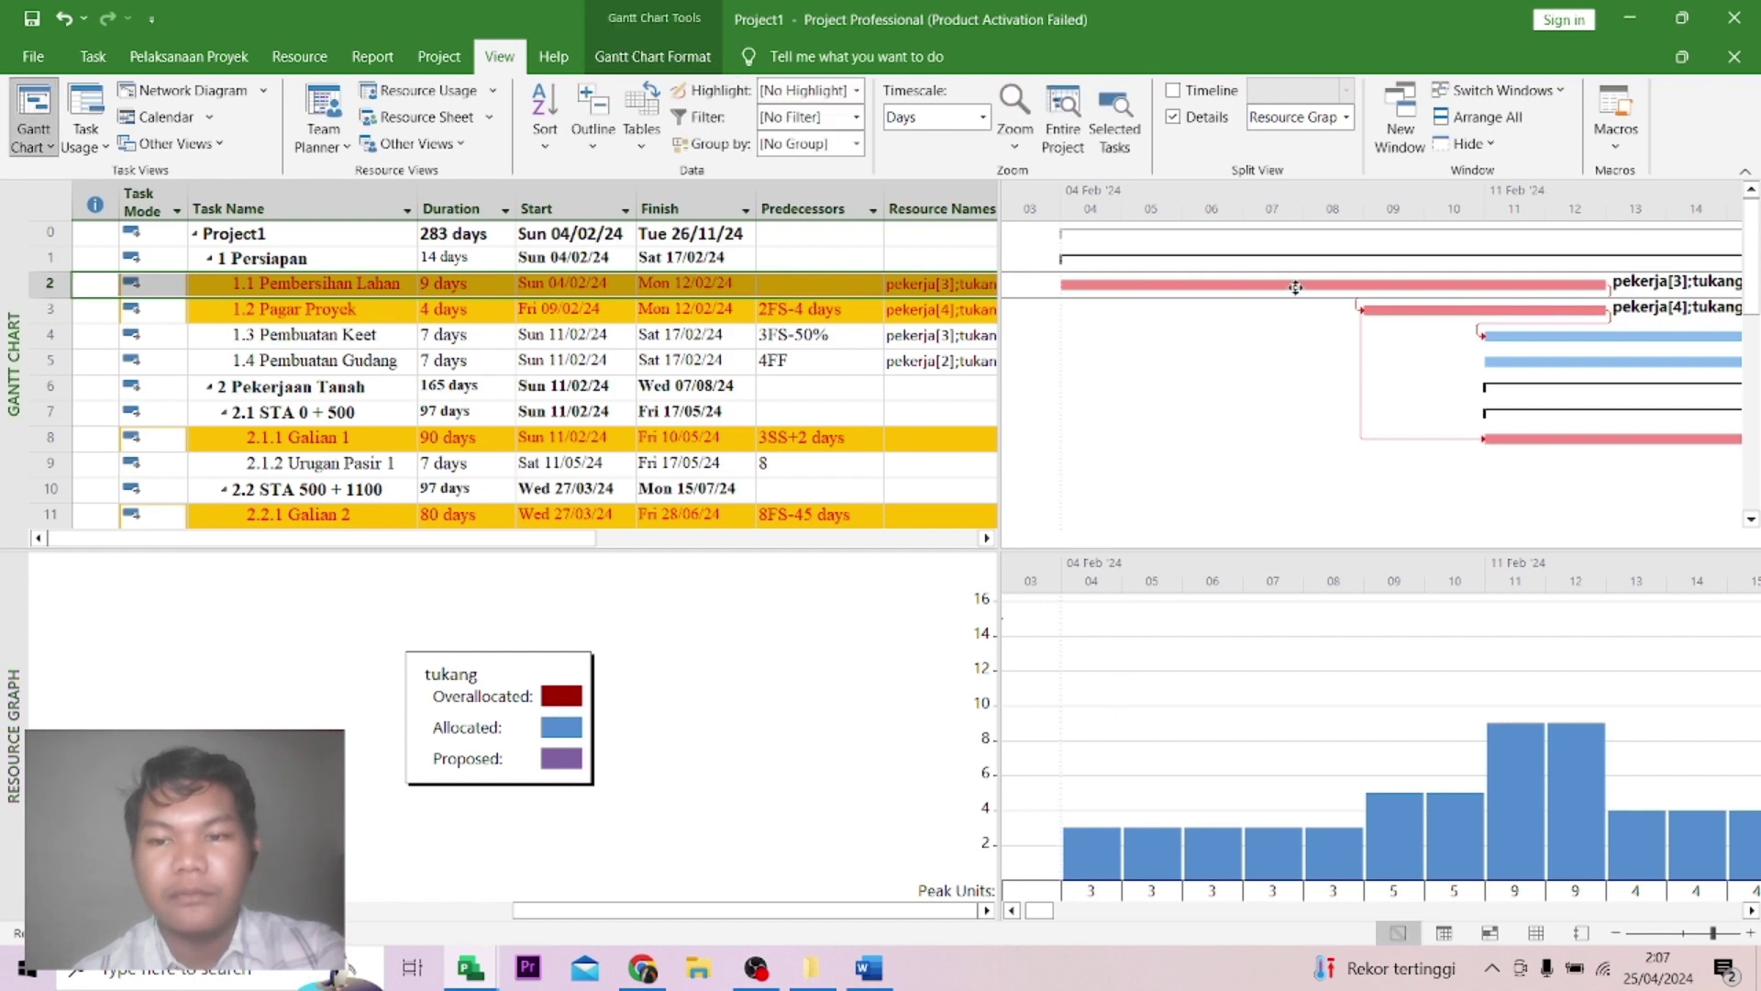
click(1120, 768)
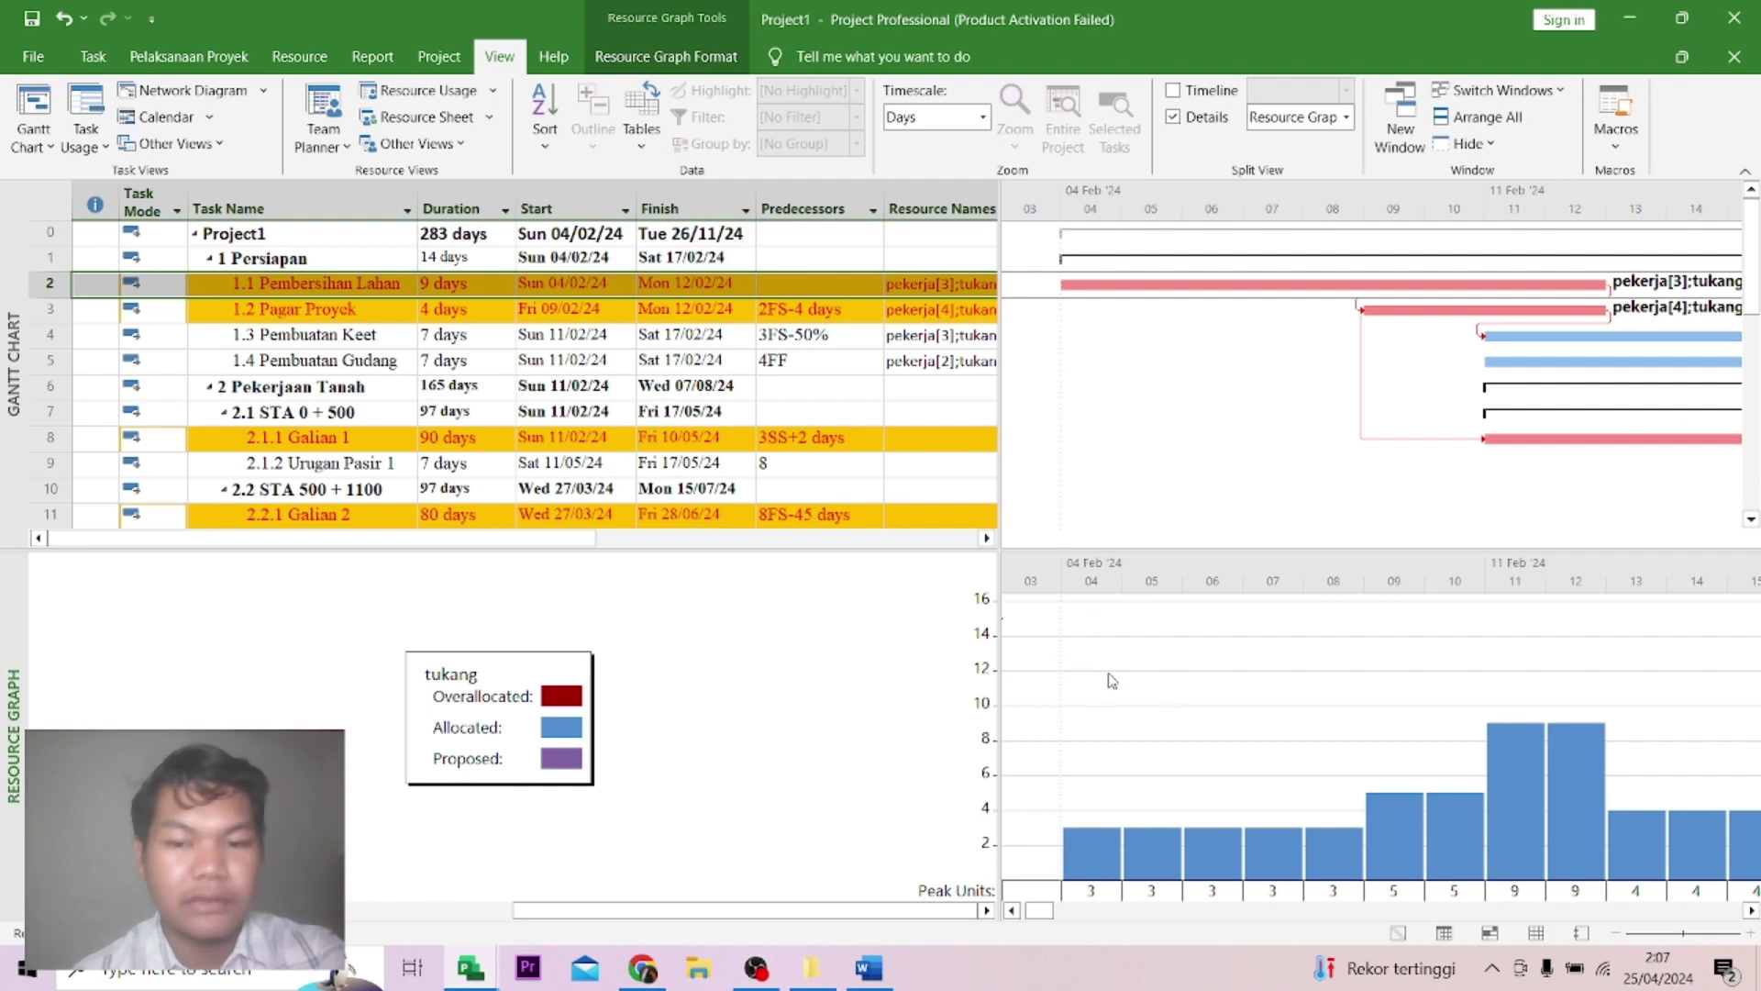
scroll(1108, 681, up, 1)
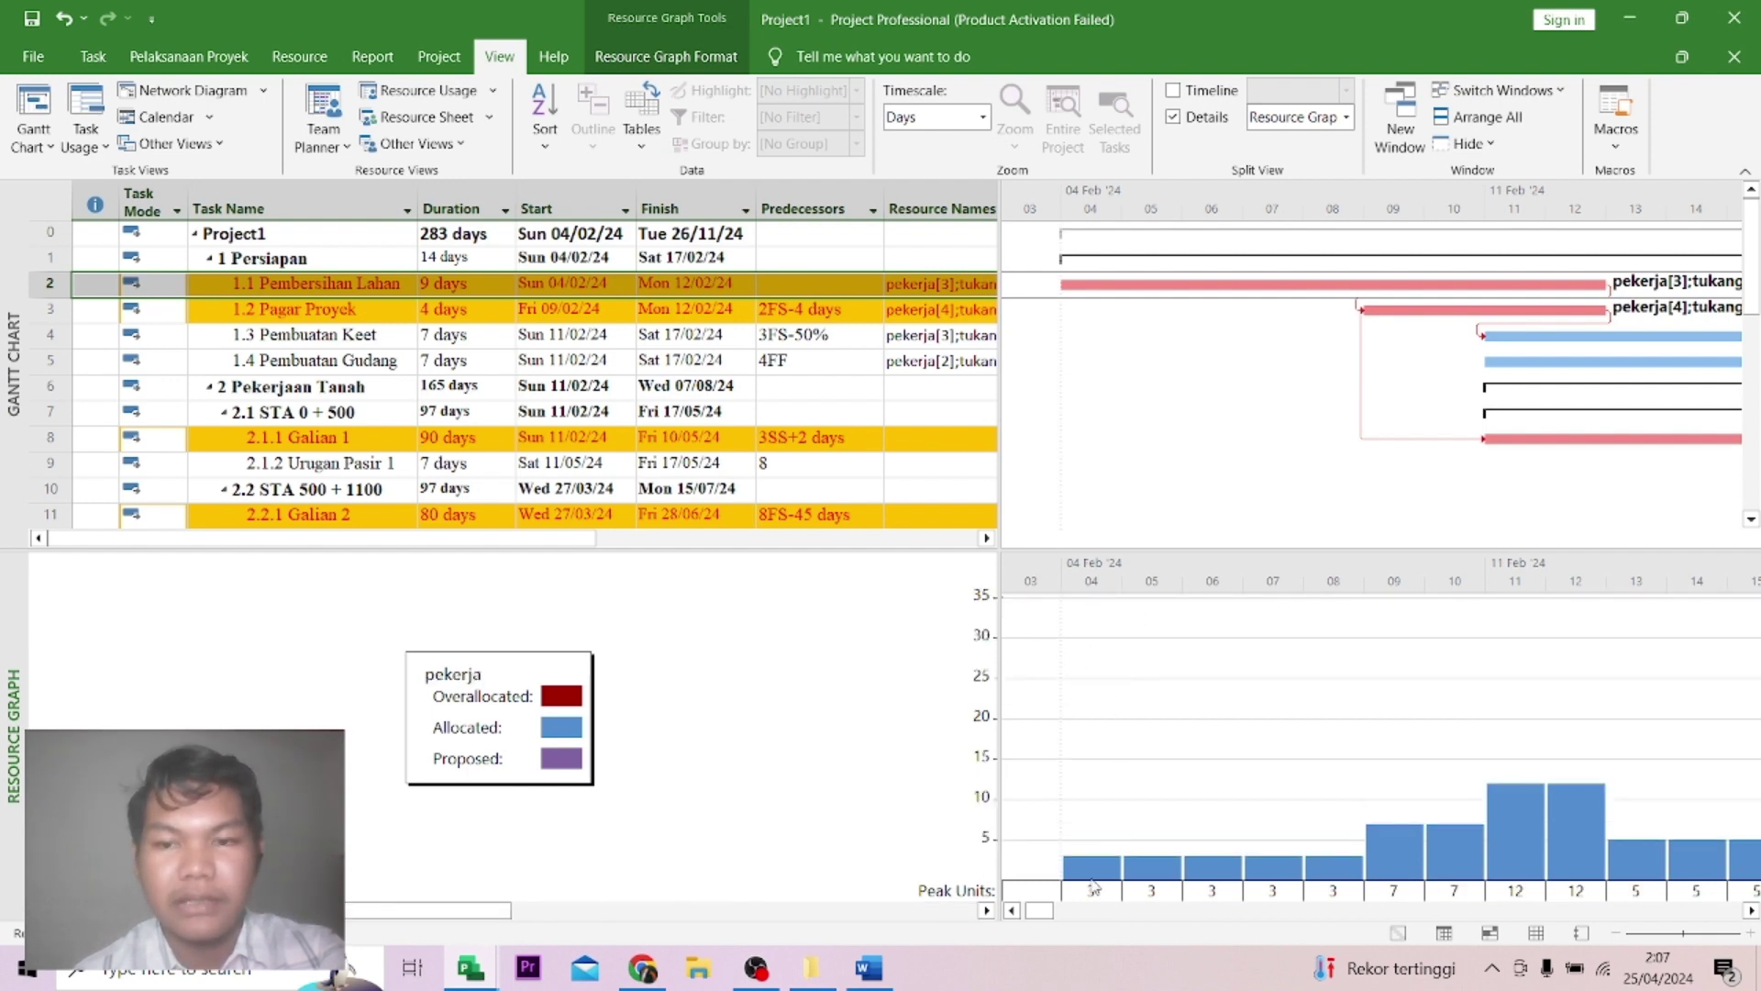
scroll(1170, 729, down, 1)
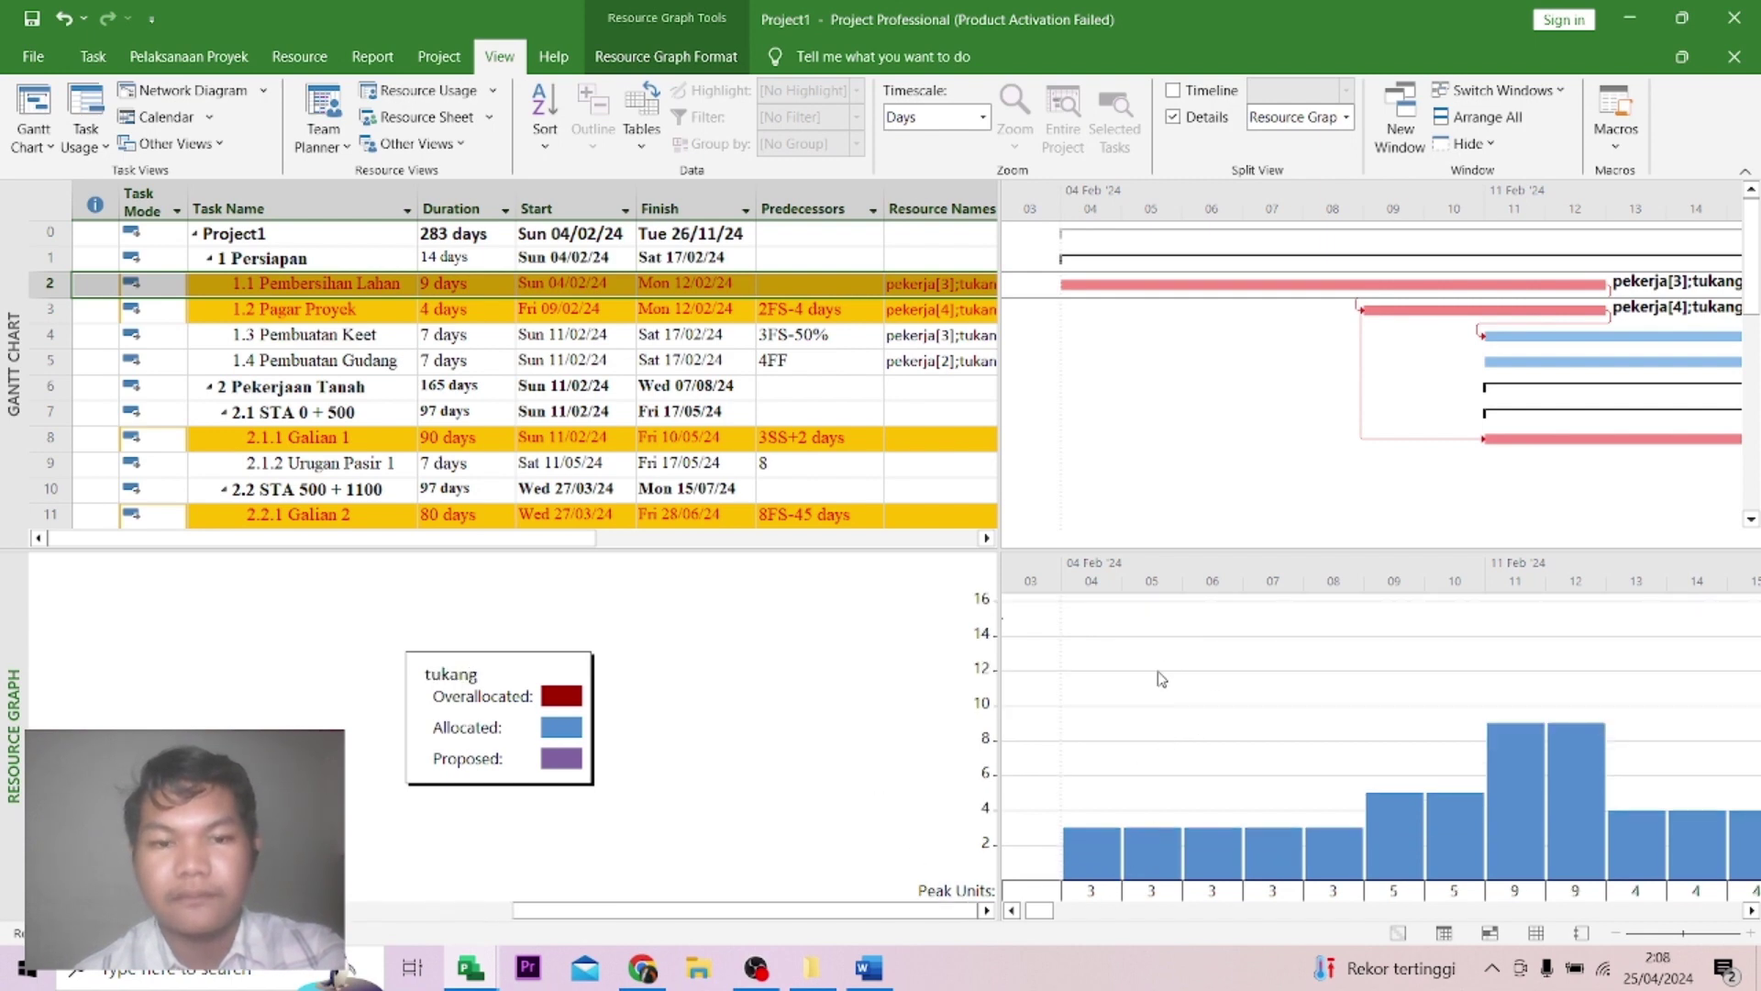
Examine the tukang and pekerja peak units through the week of 11 Feb '24.
click(1751, 910)
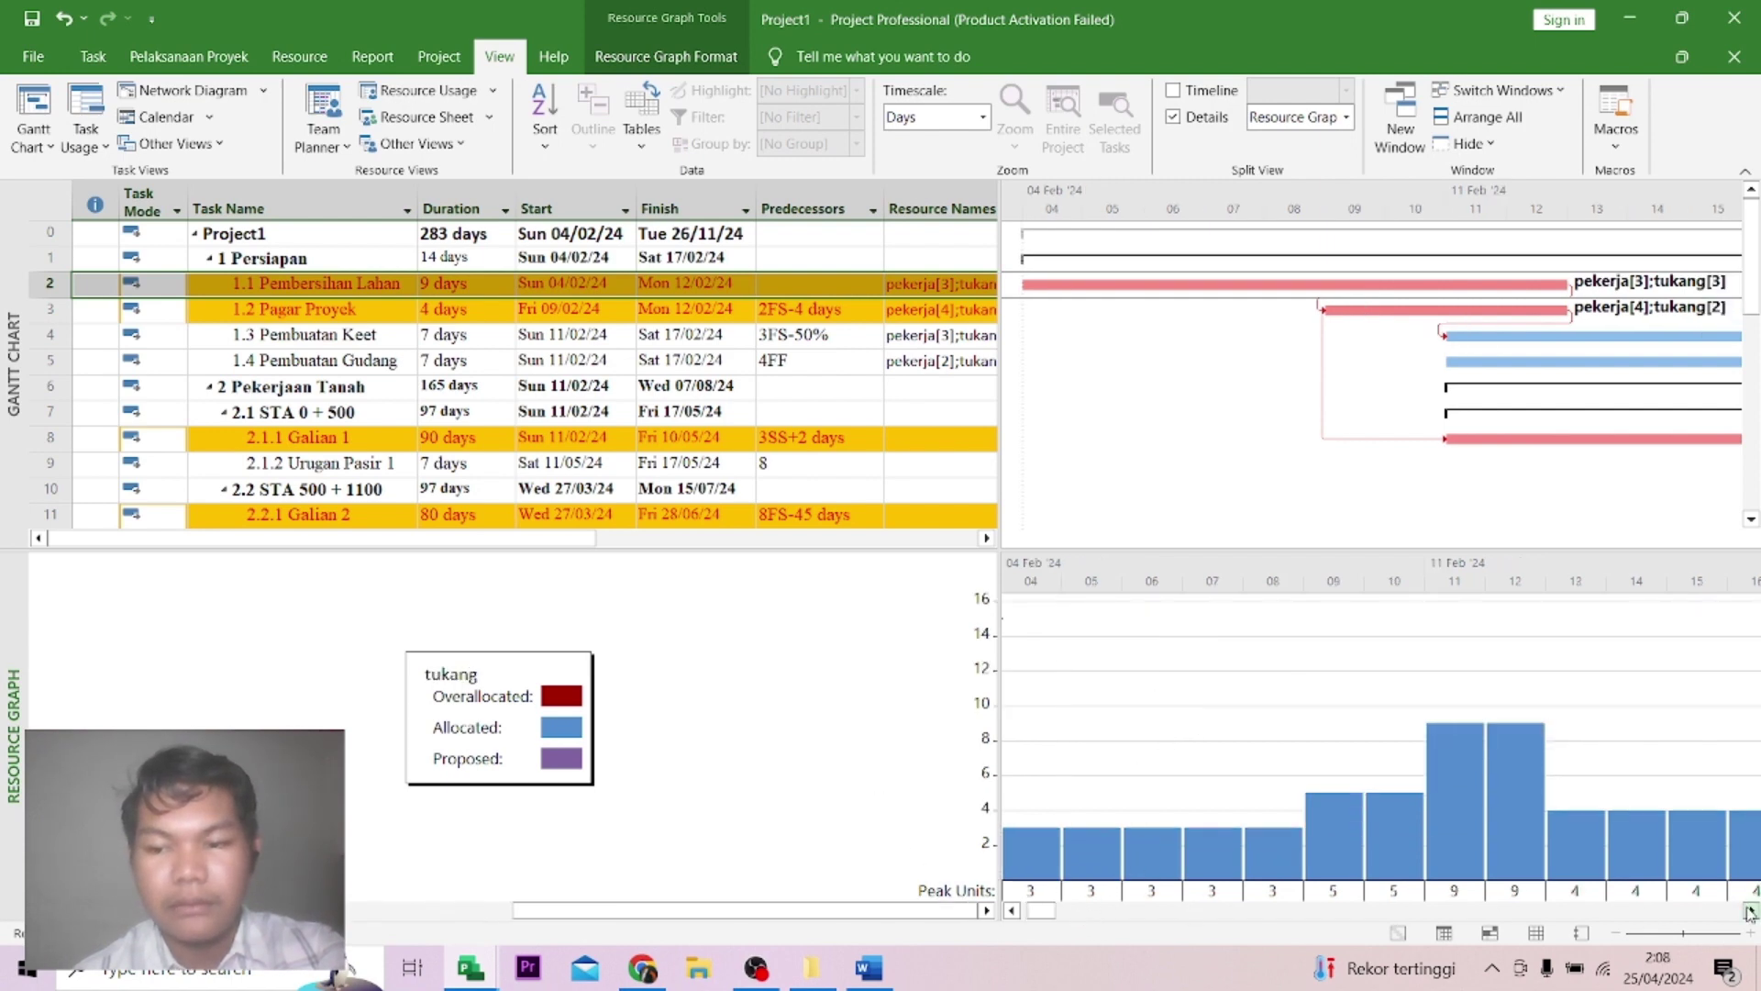
click(1751, 910)
click(1751, 910)
click(1751, 909)
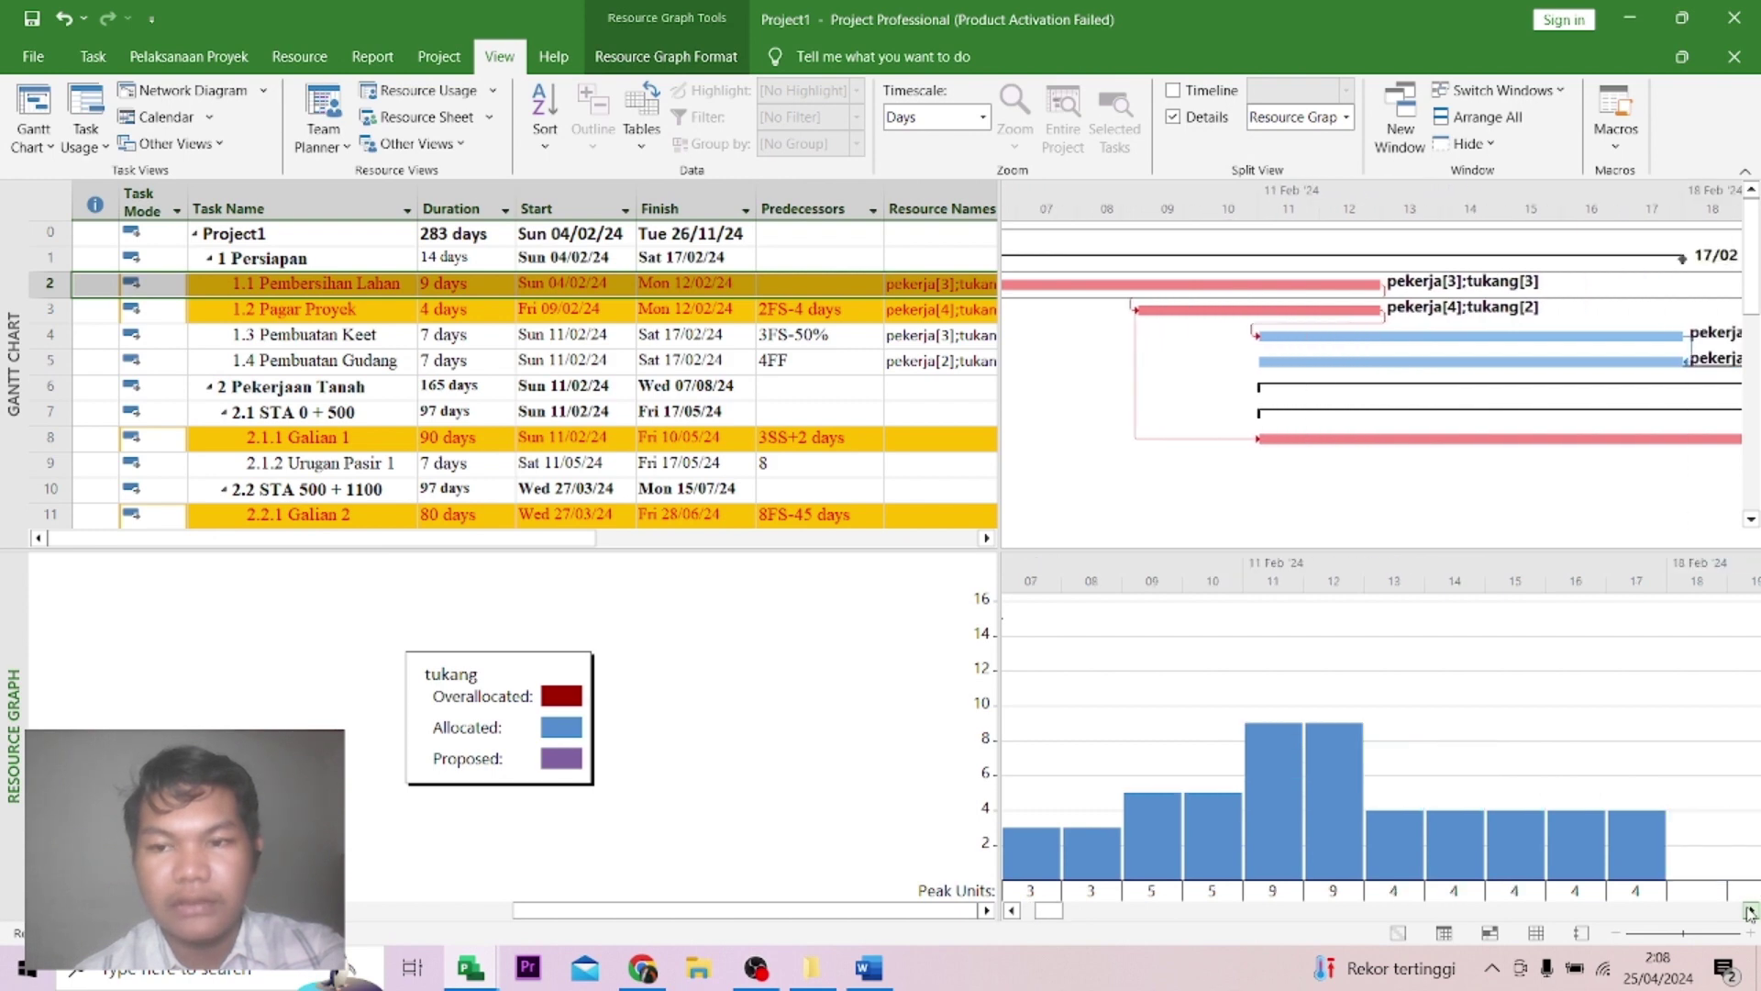
click(1751, 910)
scroll(1397, 747, up, 1)
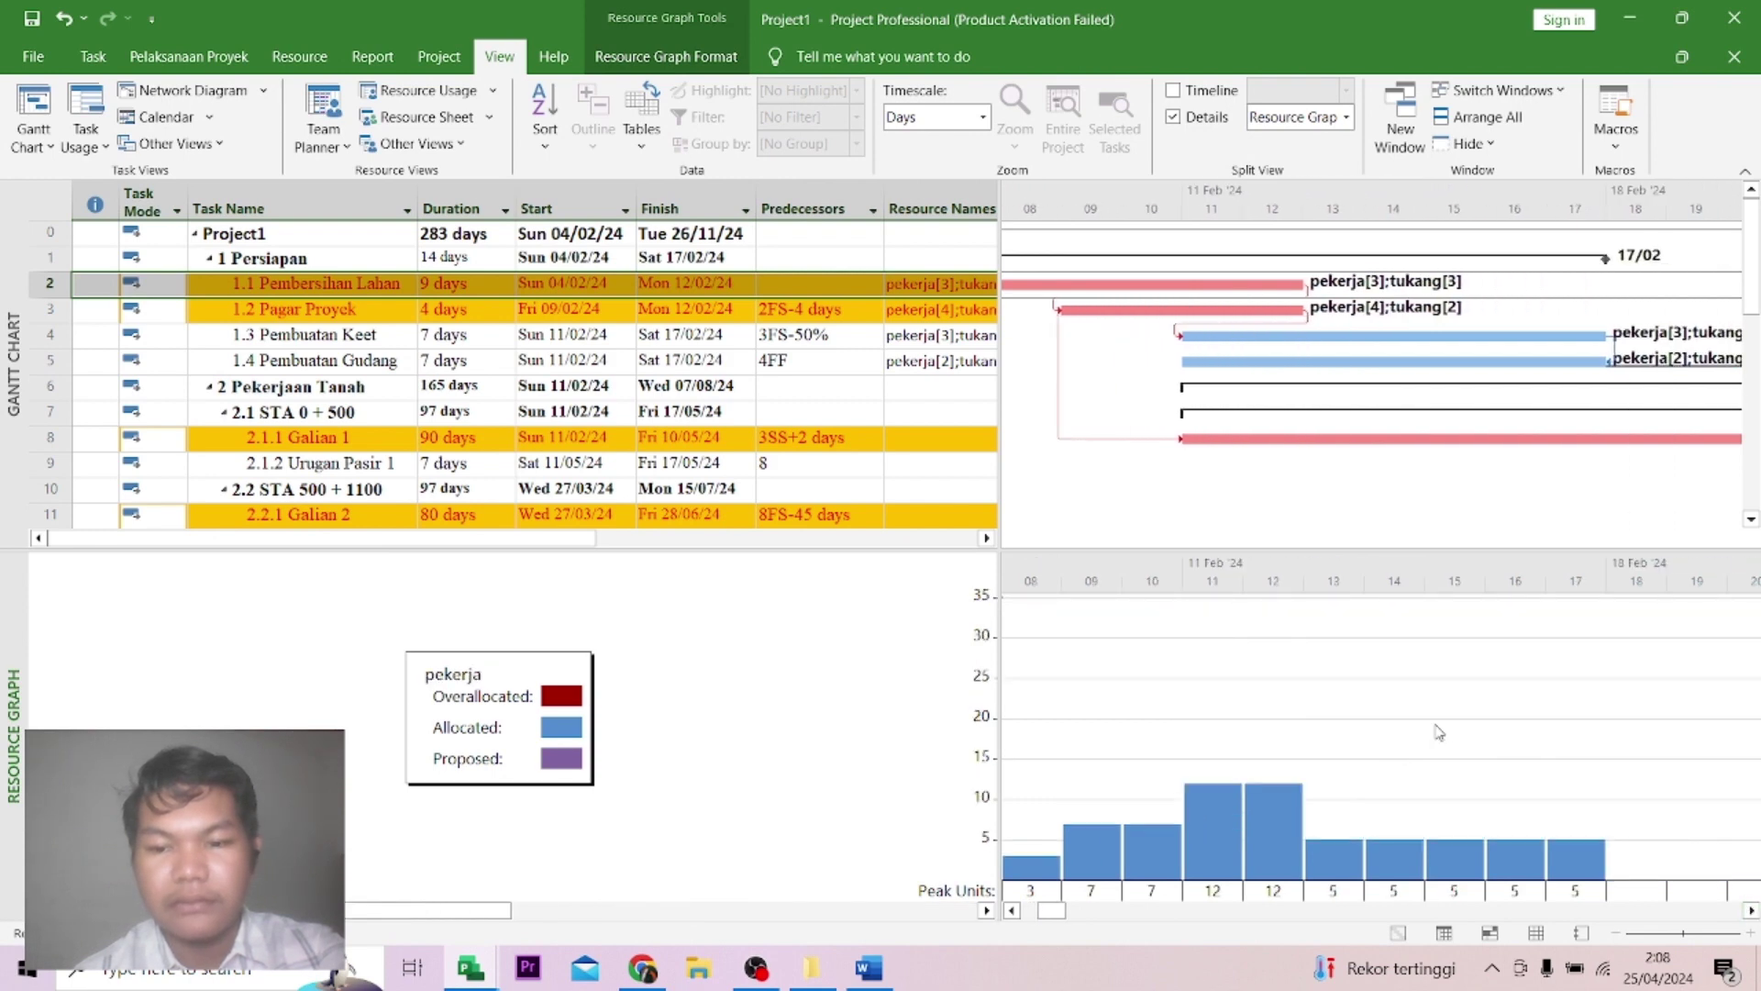
scroll(1403, 780, down, 1)
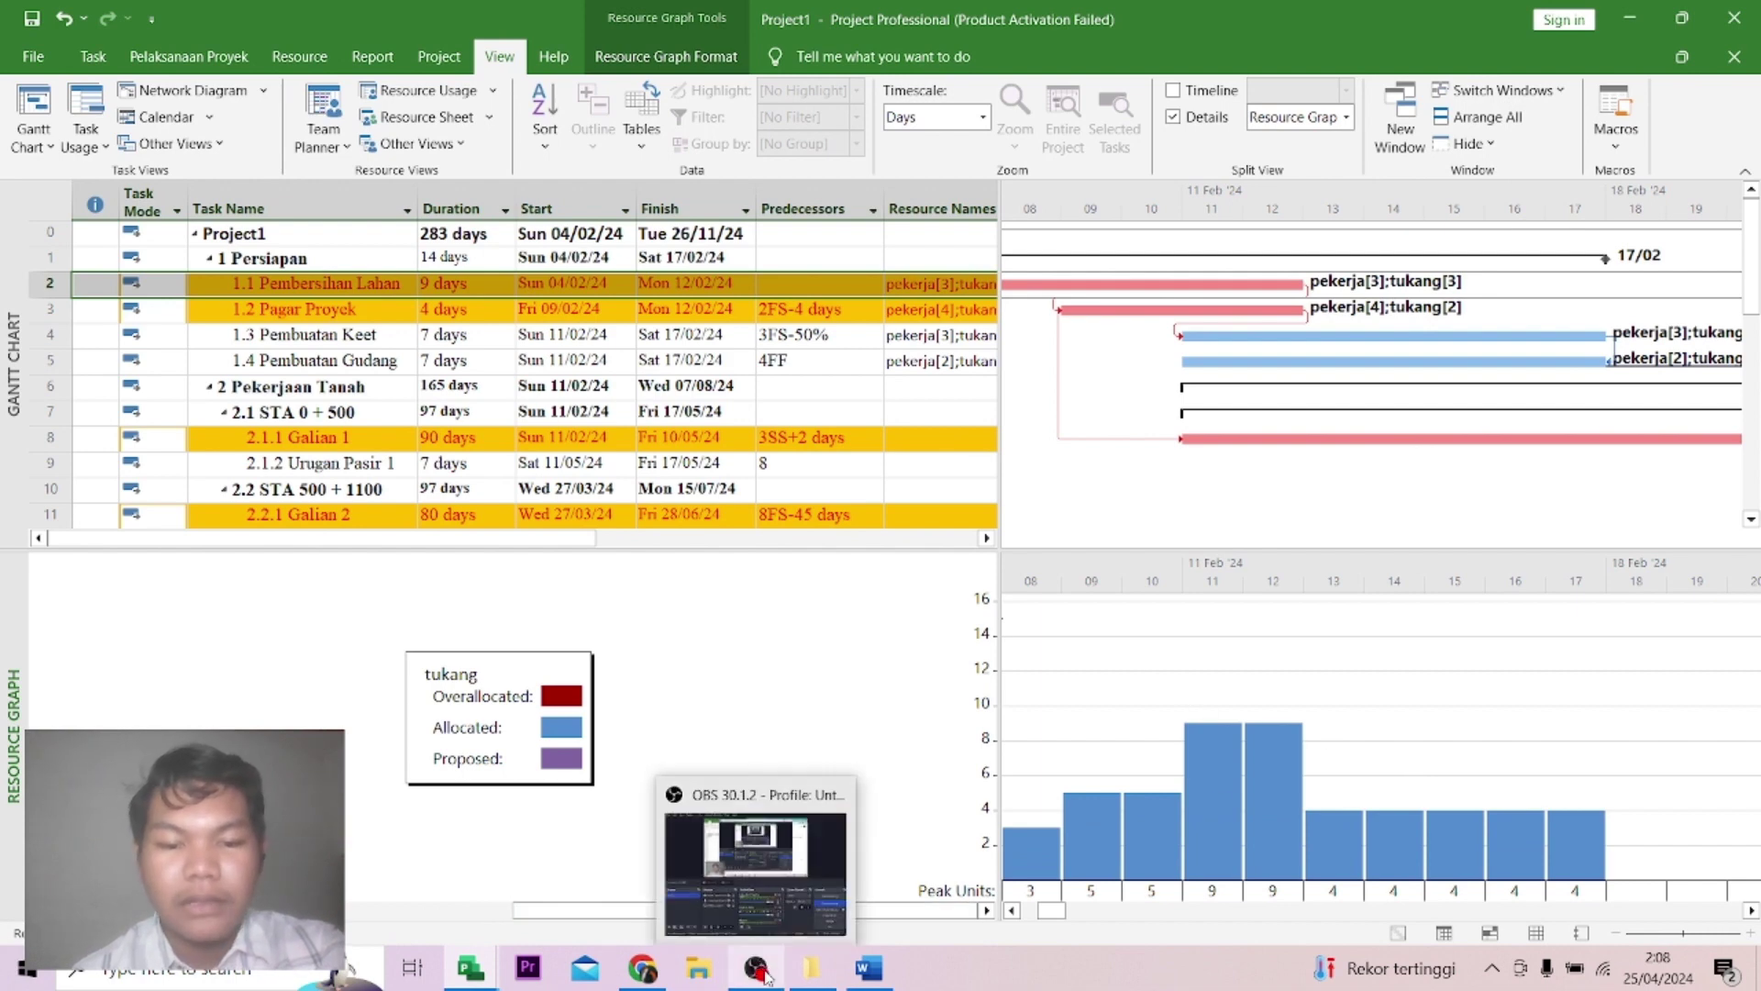
Switch to the "TUGAS BESAR UAS - grafik pekerja (belum level all)" project and enlarge its Resource Graph pane, showing the Pekerja graph.
mouse_move(491, 964)
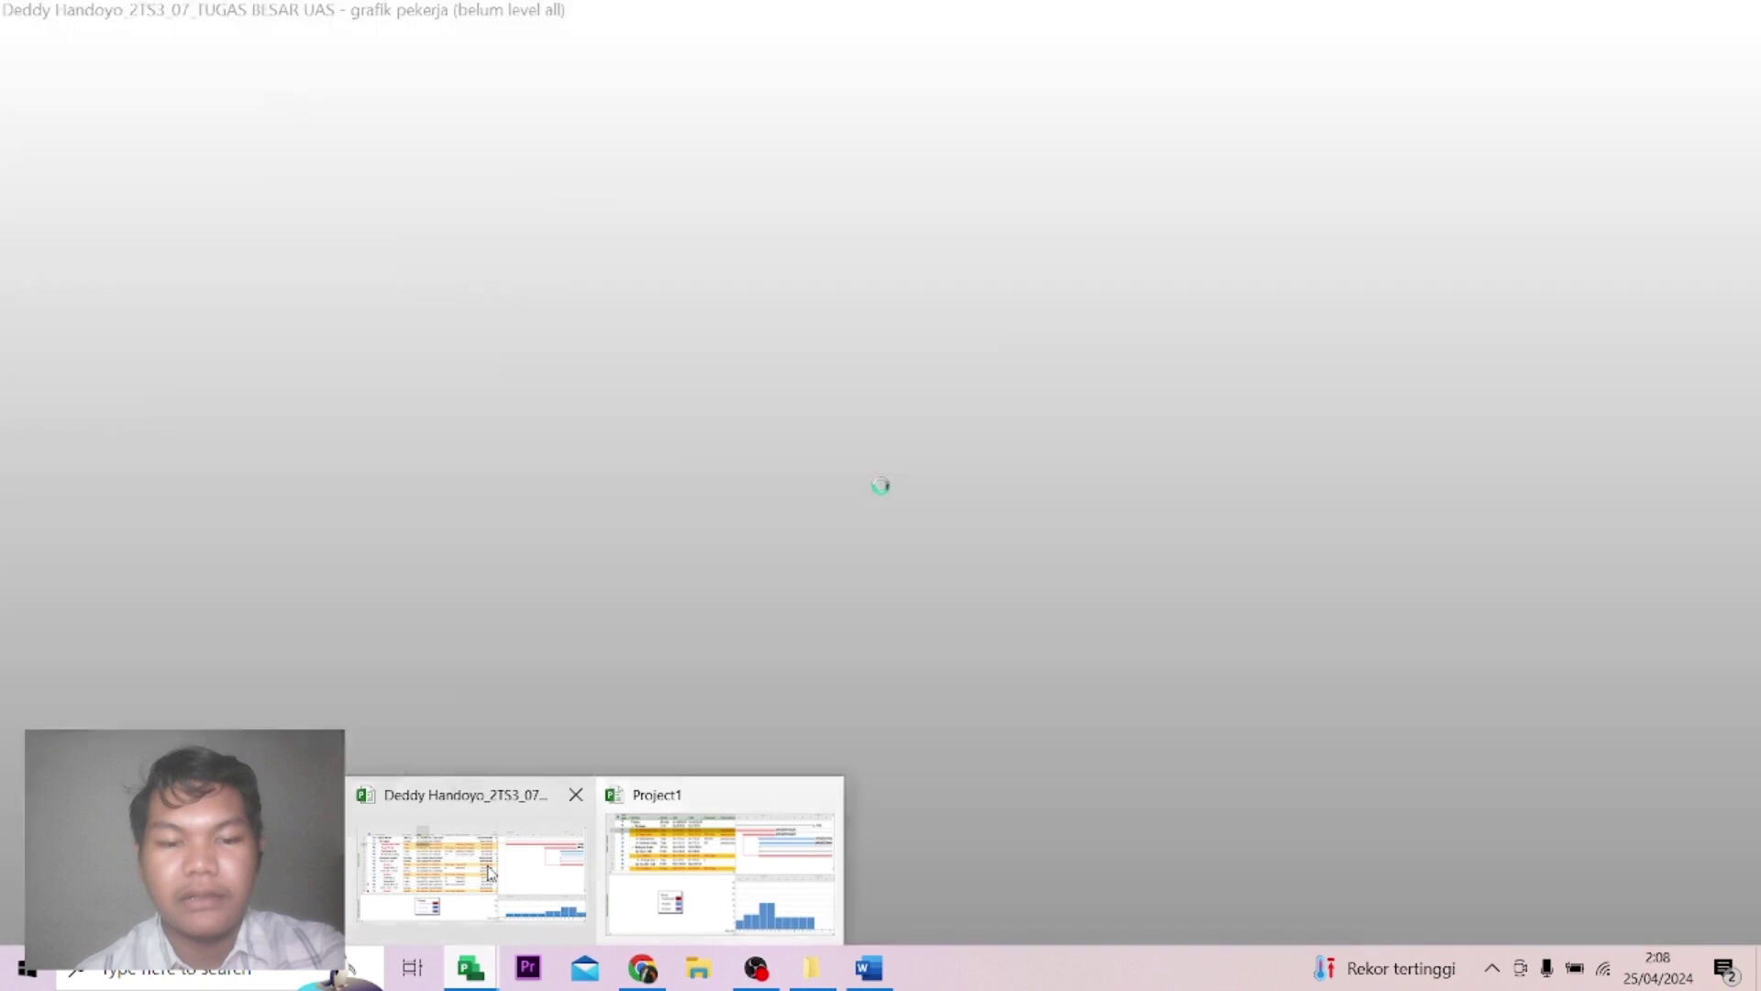
click(489, 871)
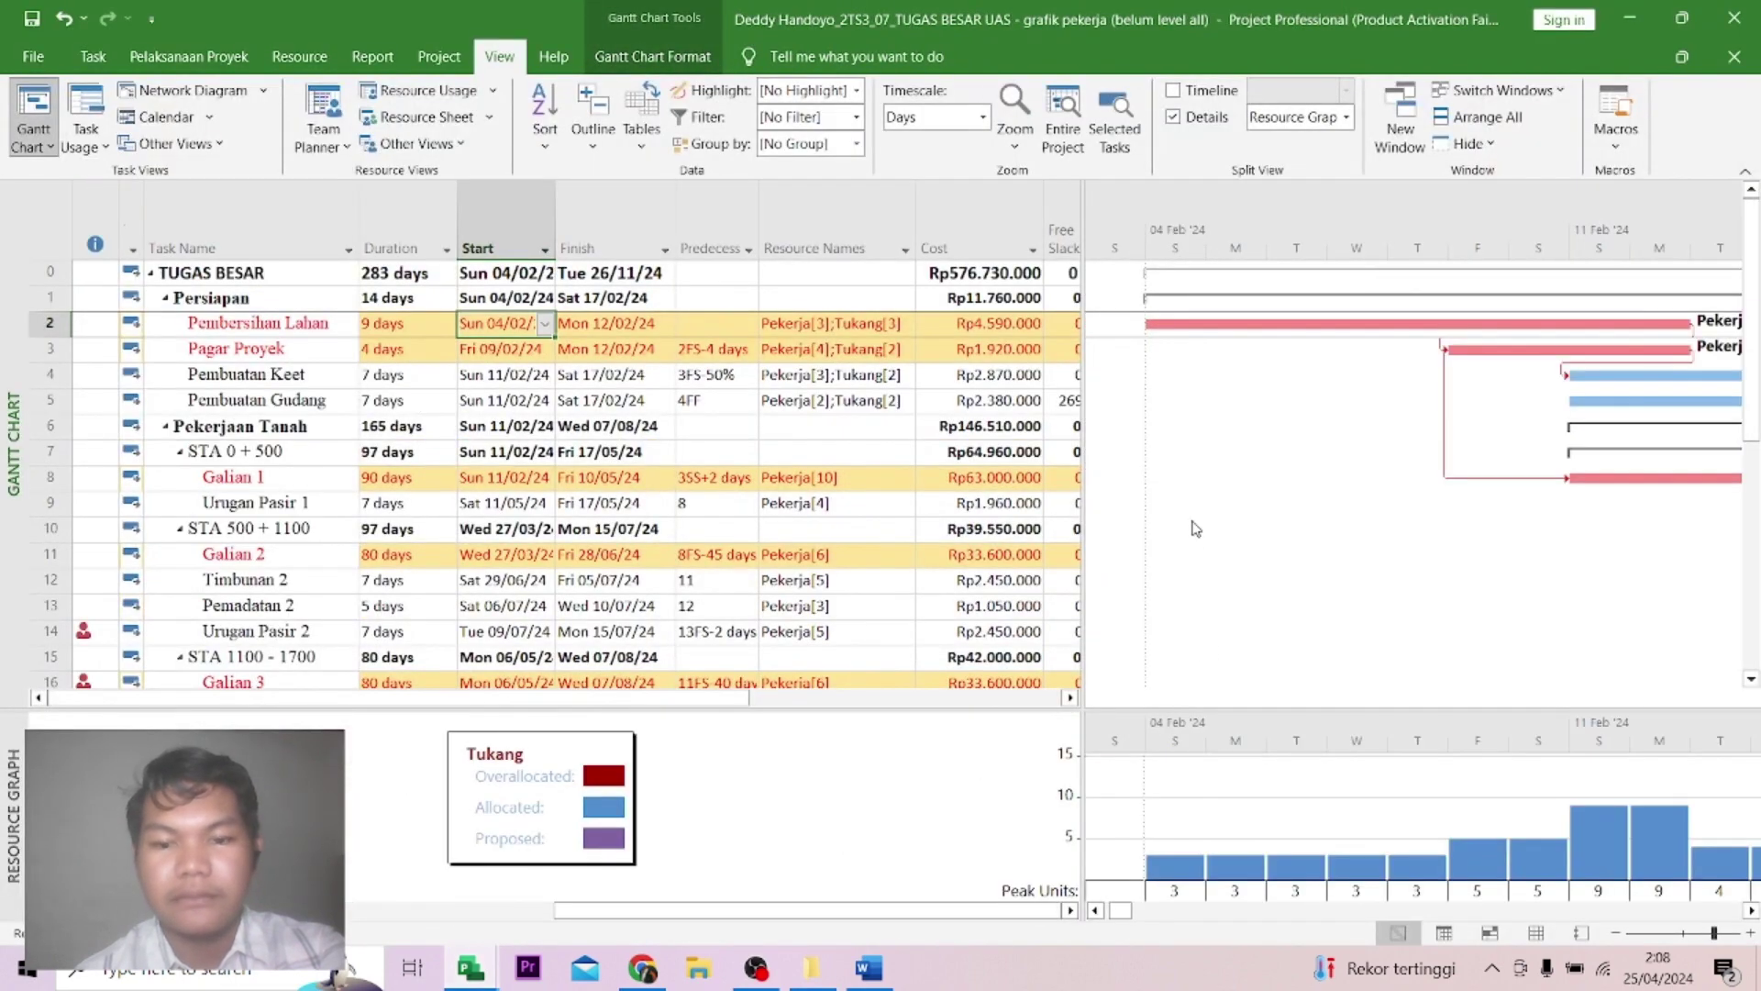
drag(1136, 709, 1123, 576)
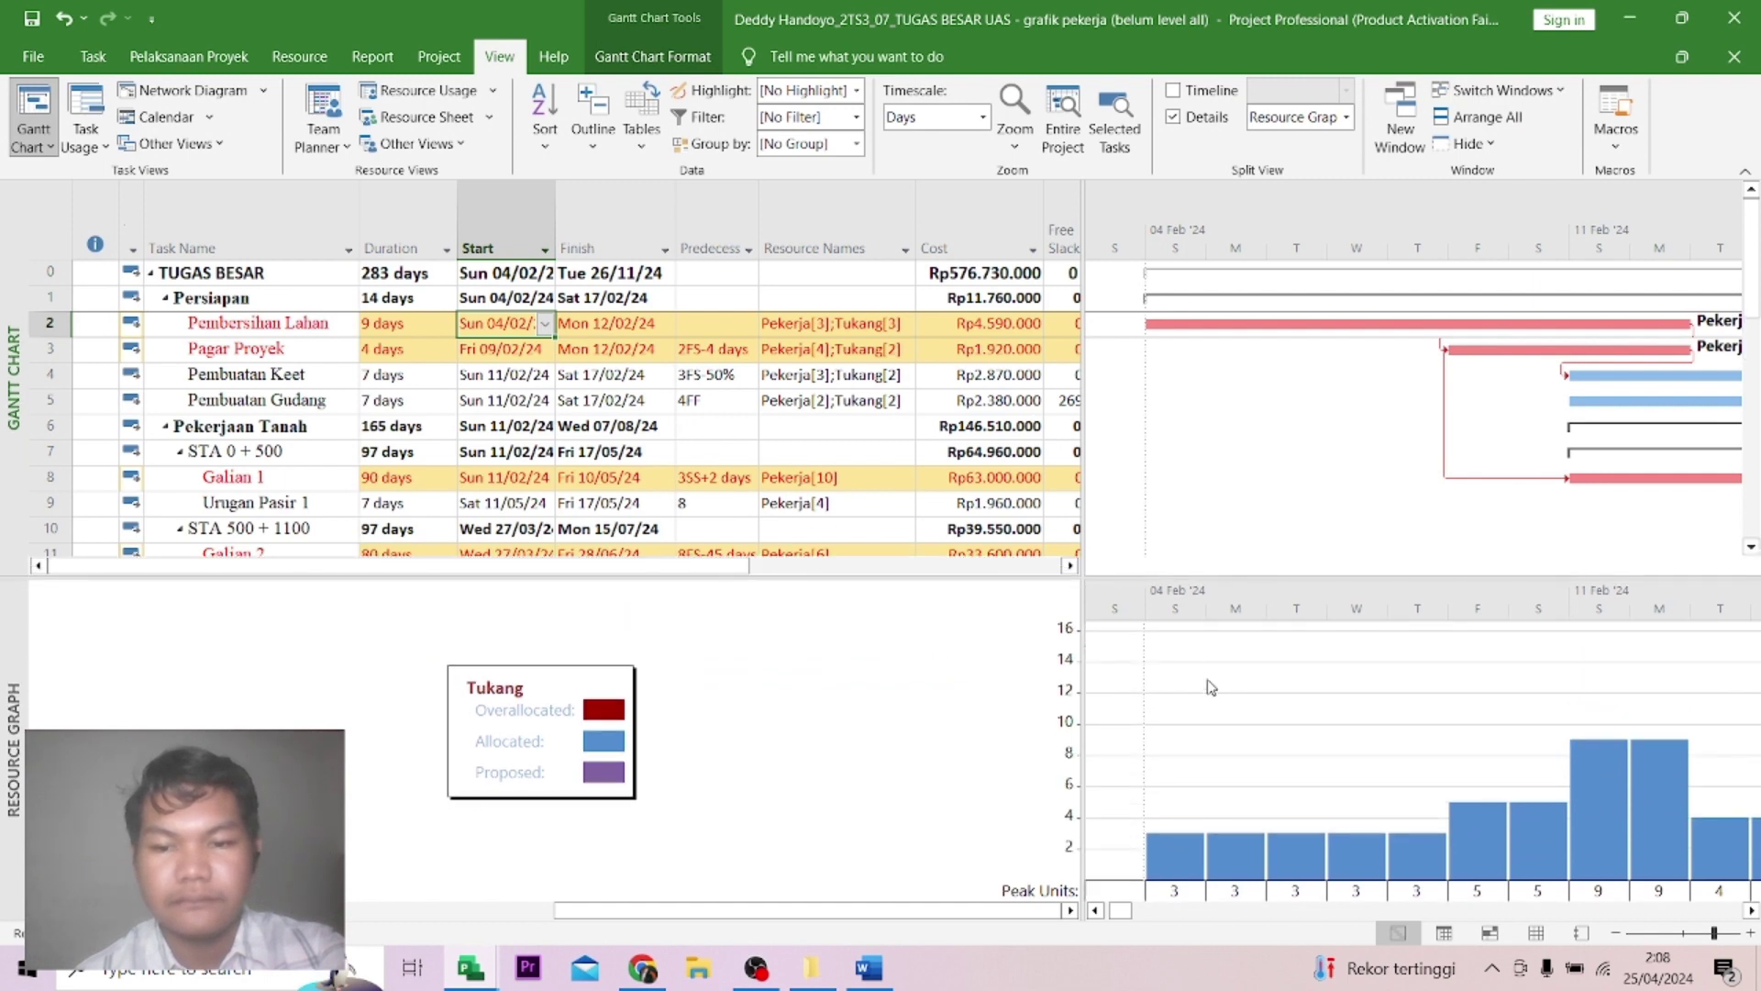
click(1248, 645)
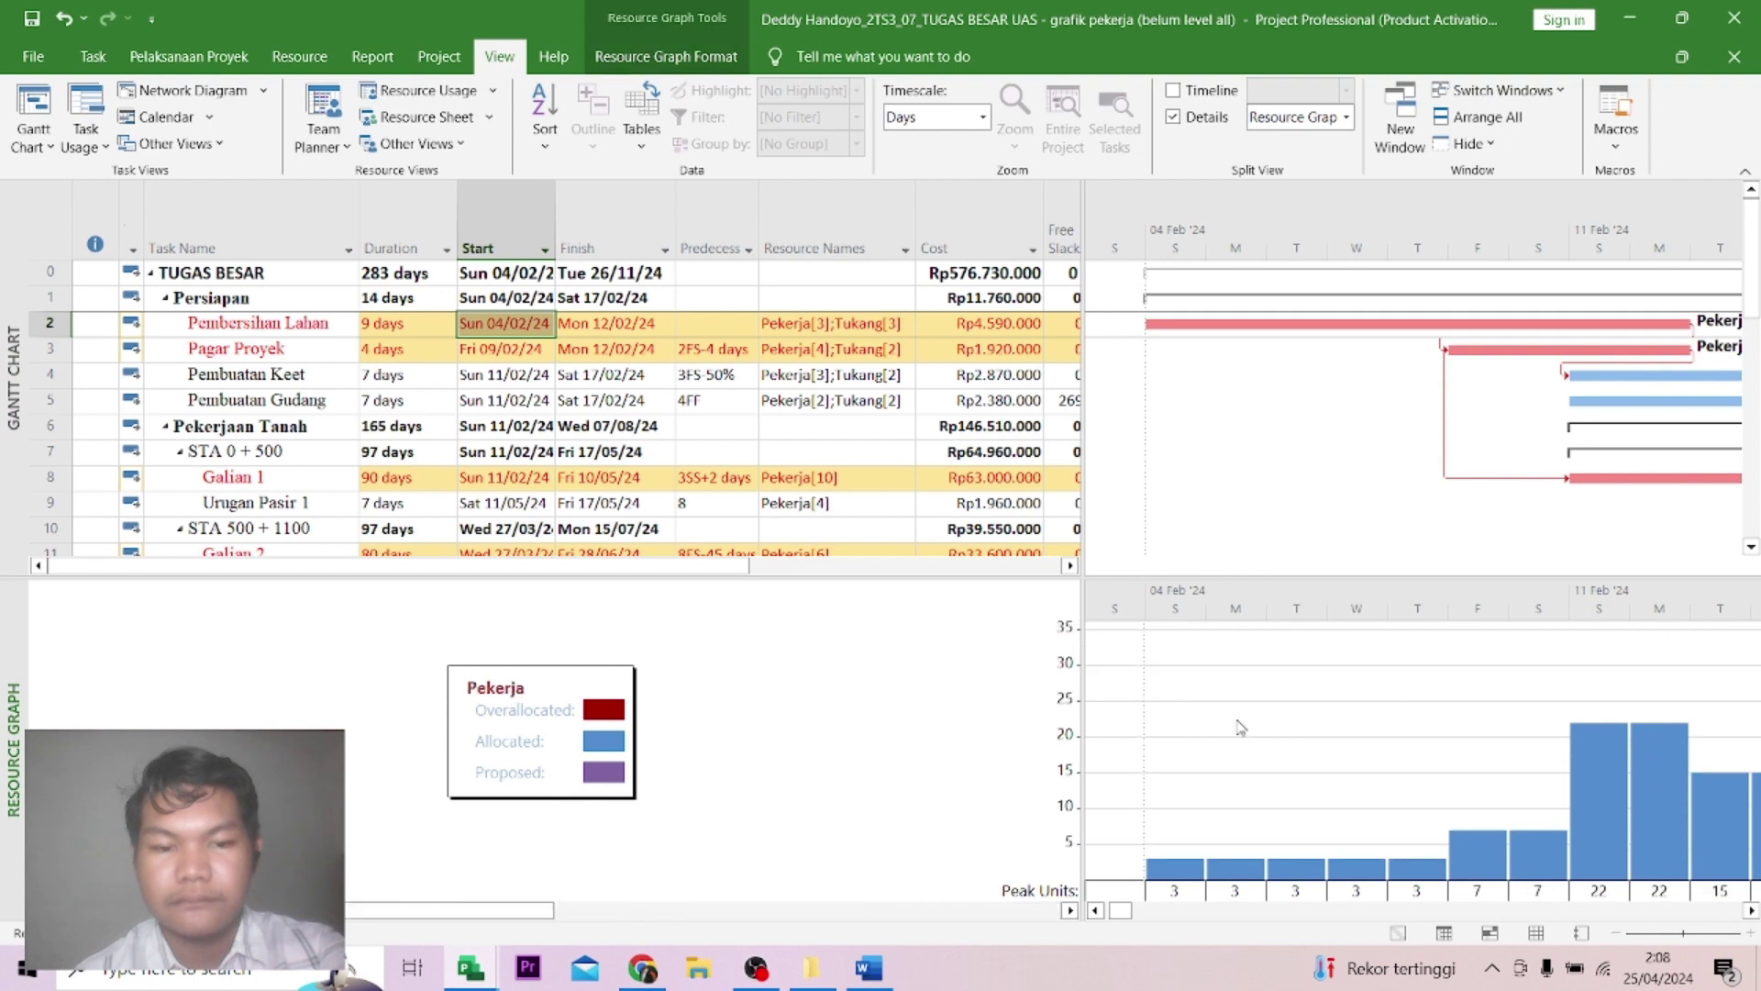
scroll(1246, 732, up, 1)
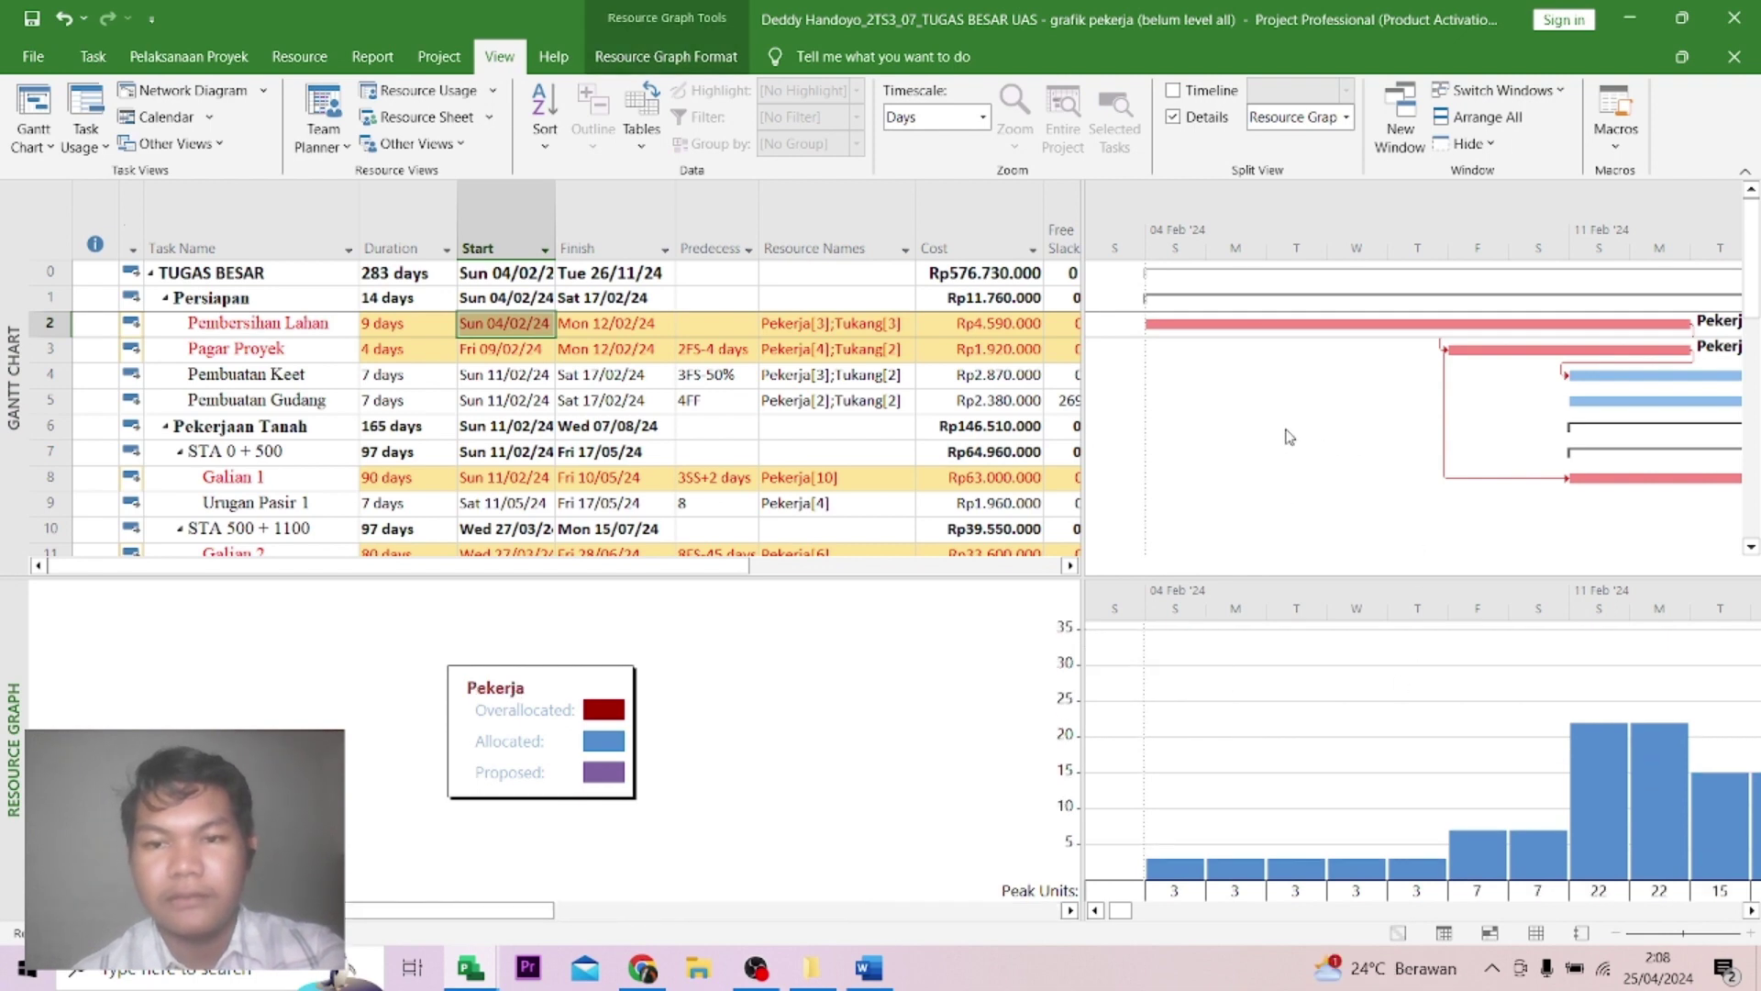
Set the timescale's bottom tier label to the 01, 02, ... day format.
right_click(1264, 246)
click(1302, 266)
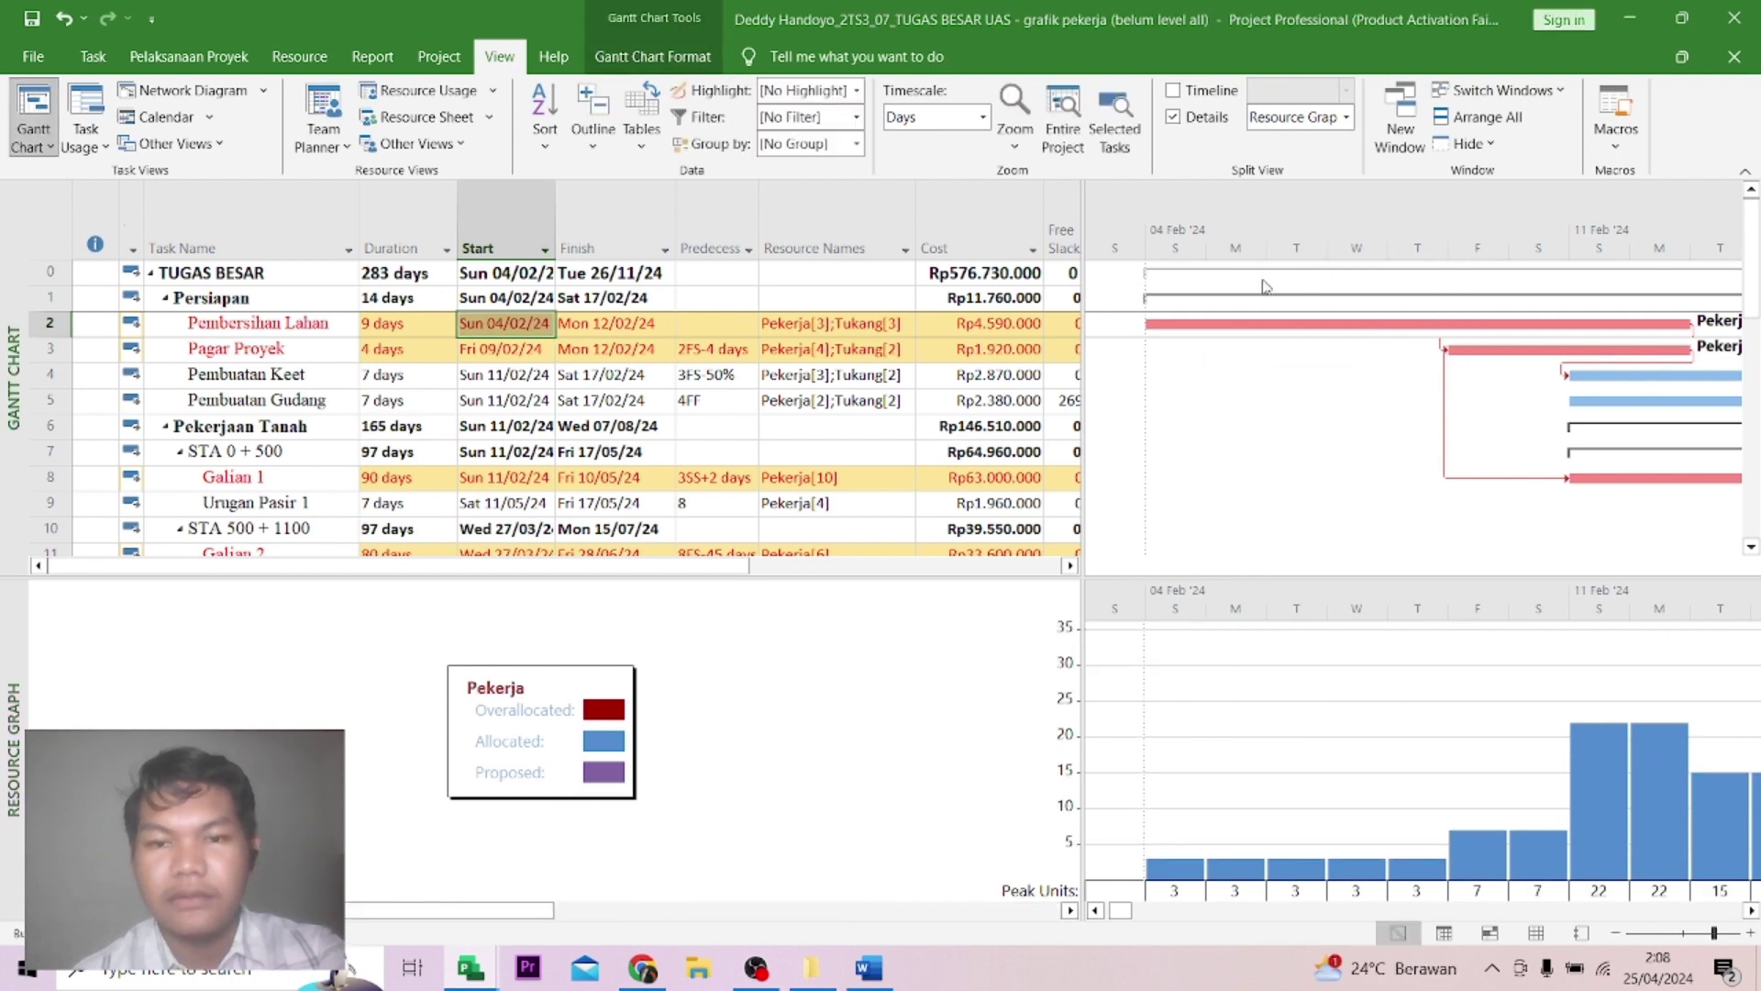
click(956, 379)
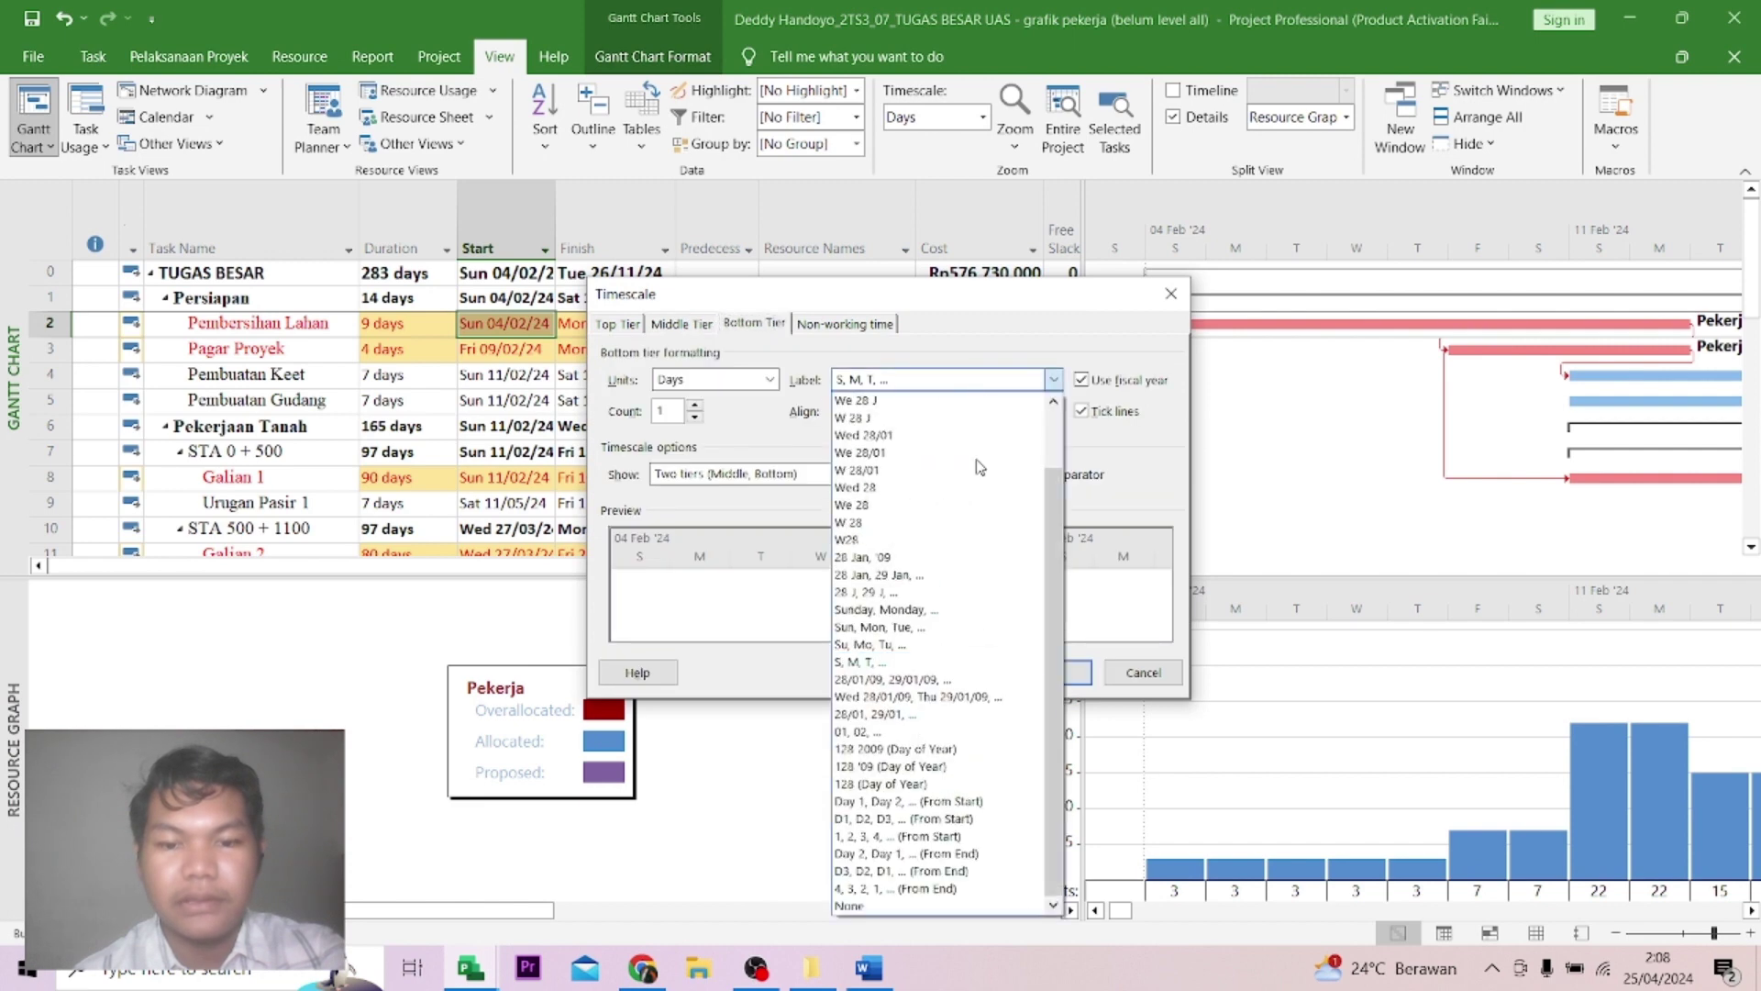
click(953, 731)
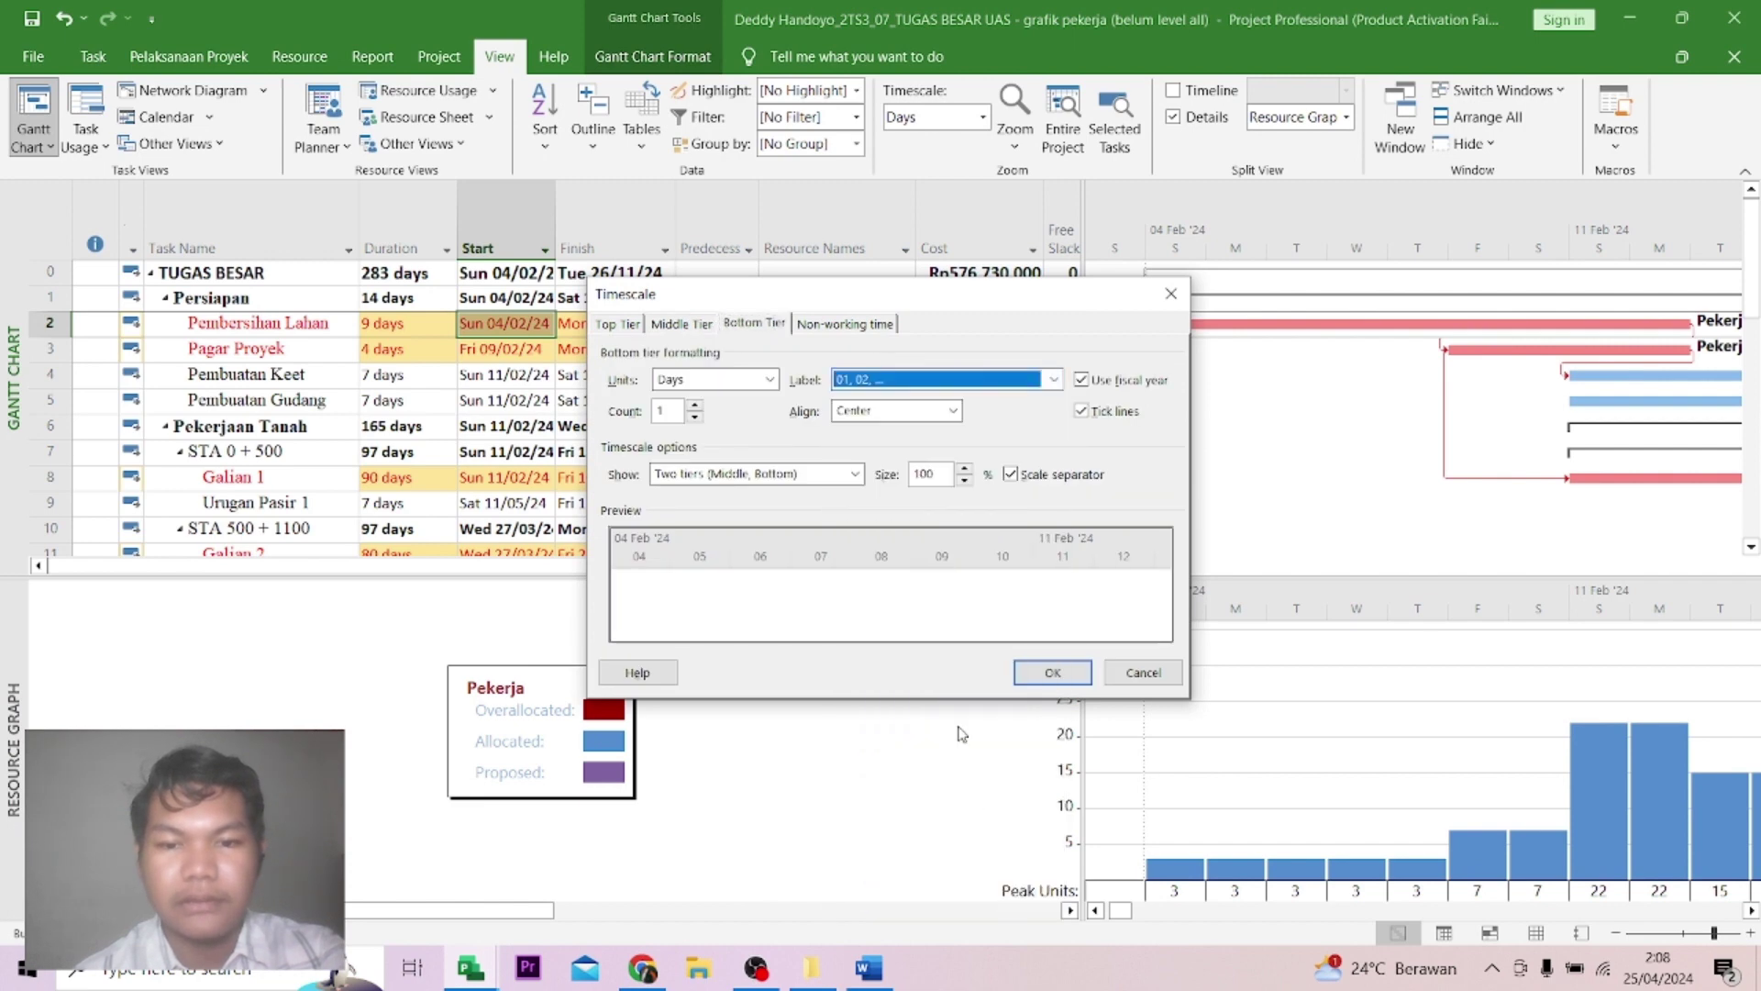
click(1053, 672)
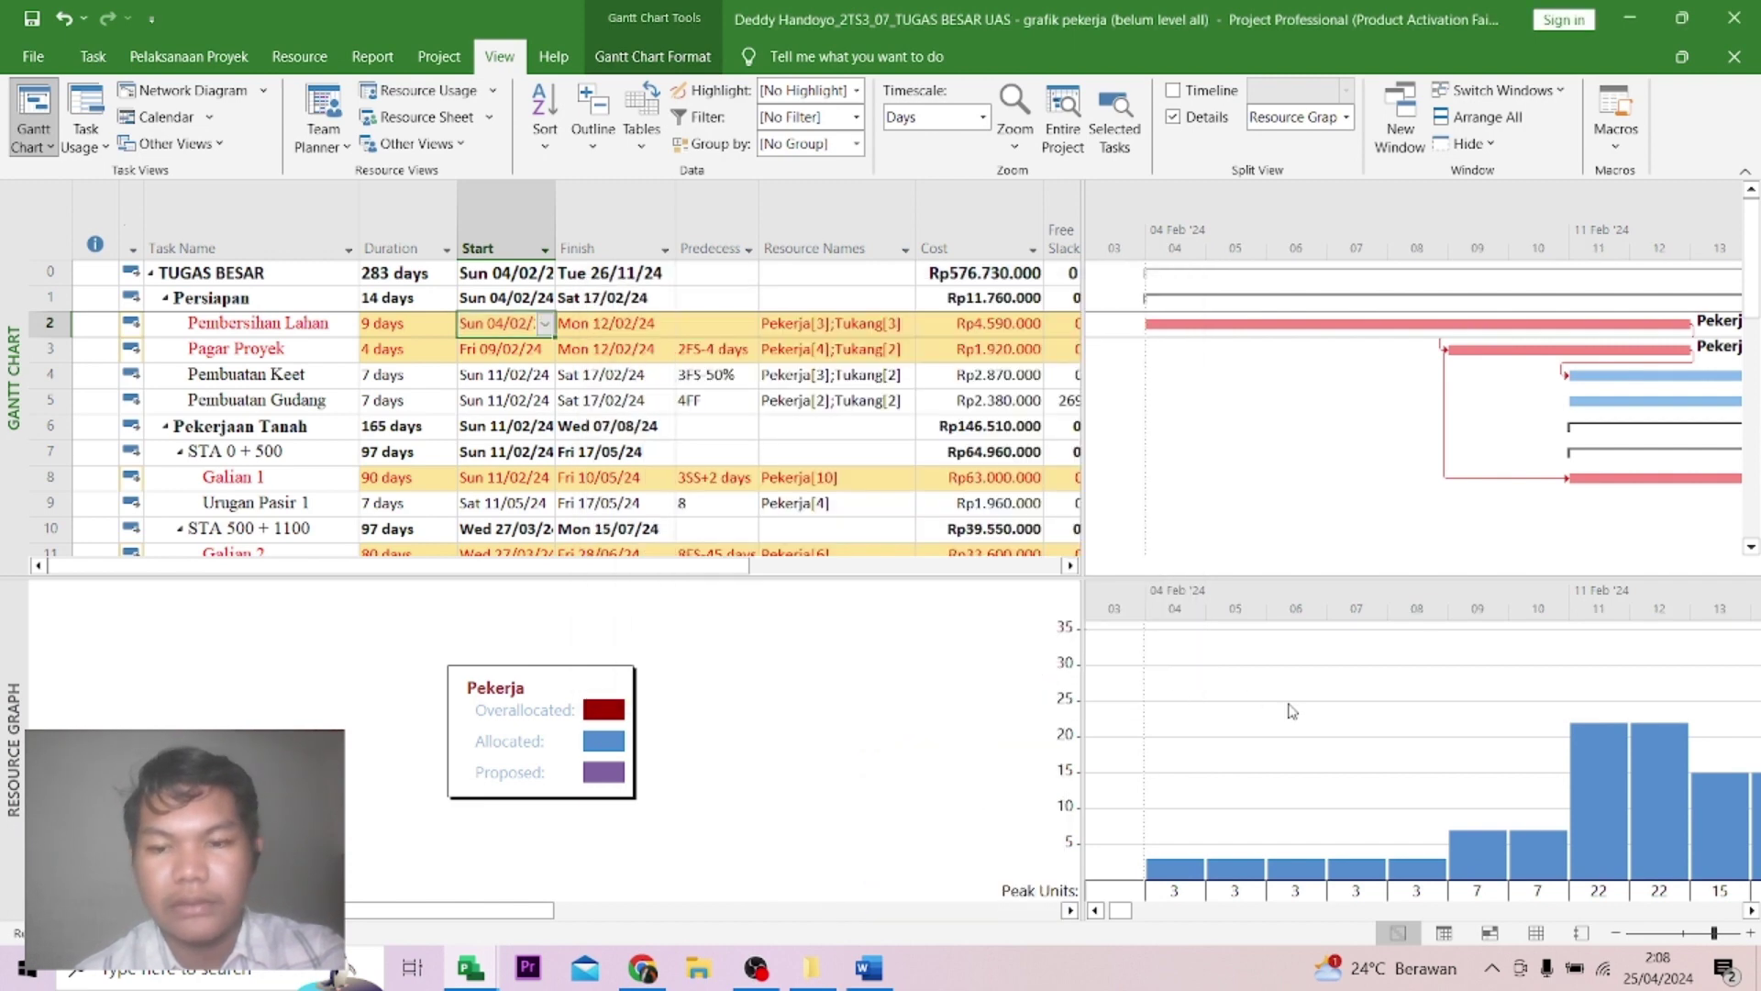
Examine the Pekerja graph across February '24 and the Tukang graph from 04 Feb '24.
click(1292, 711)
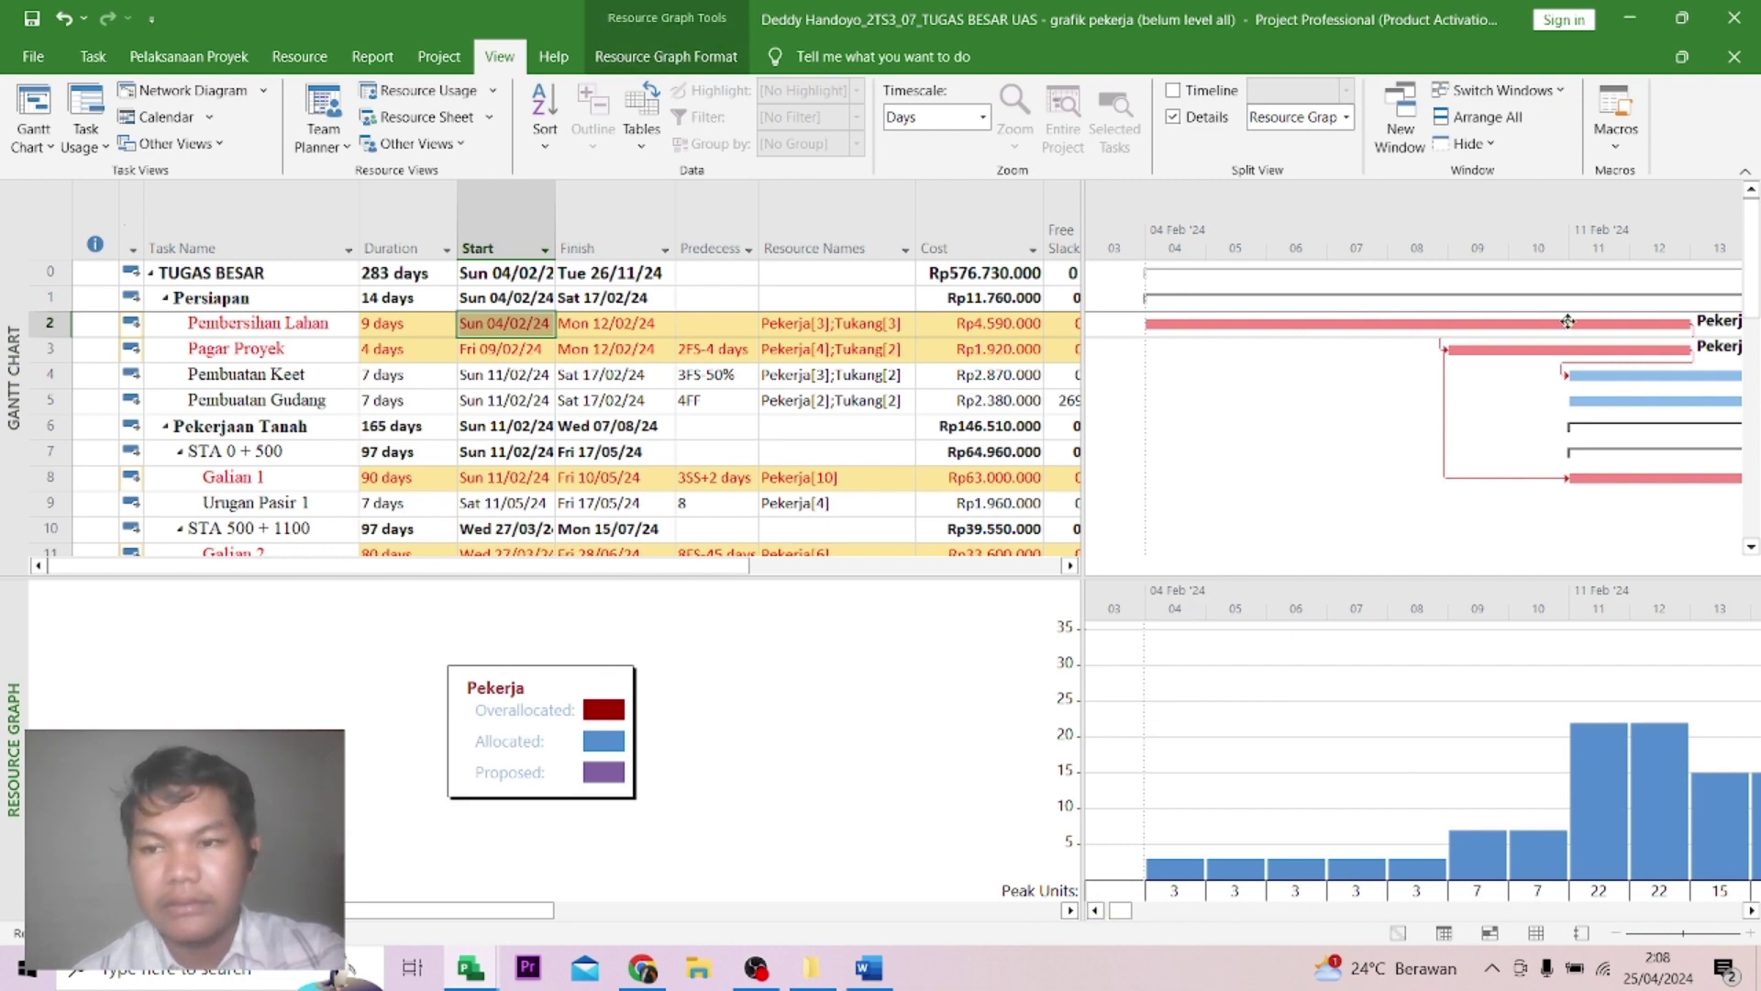
click(1750, 910)
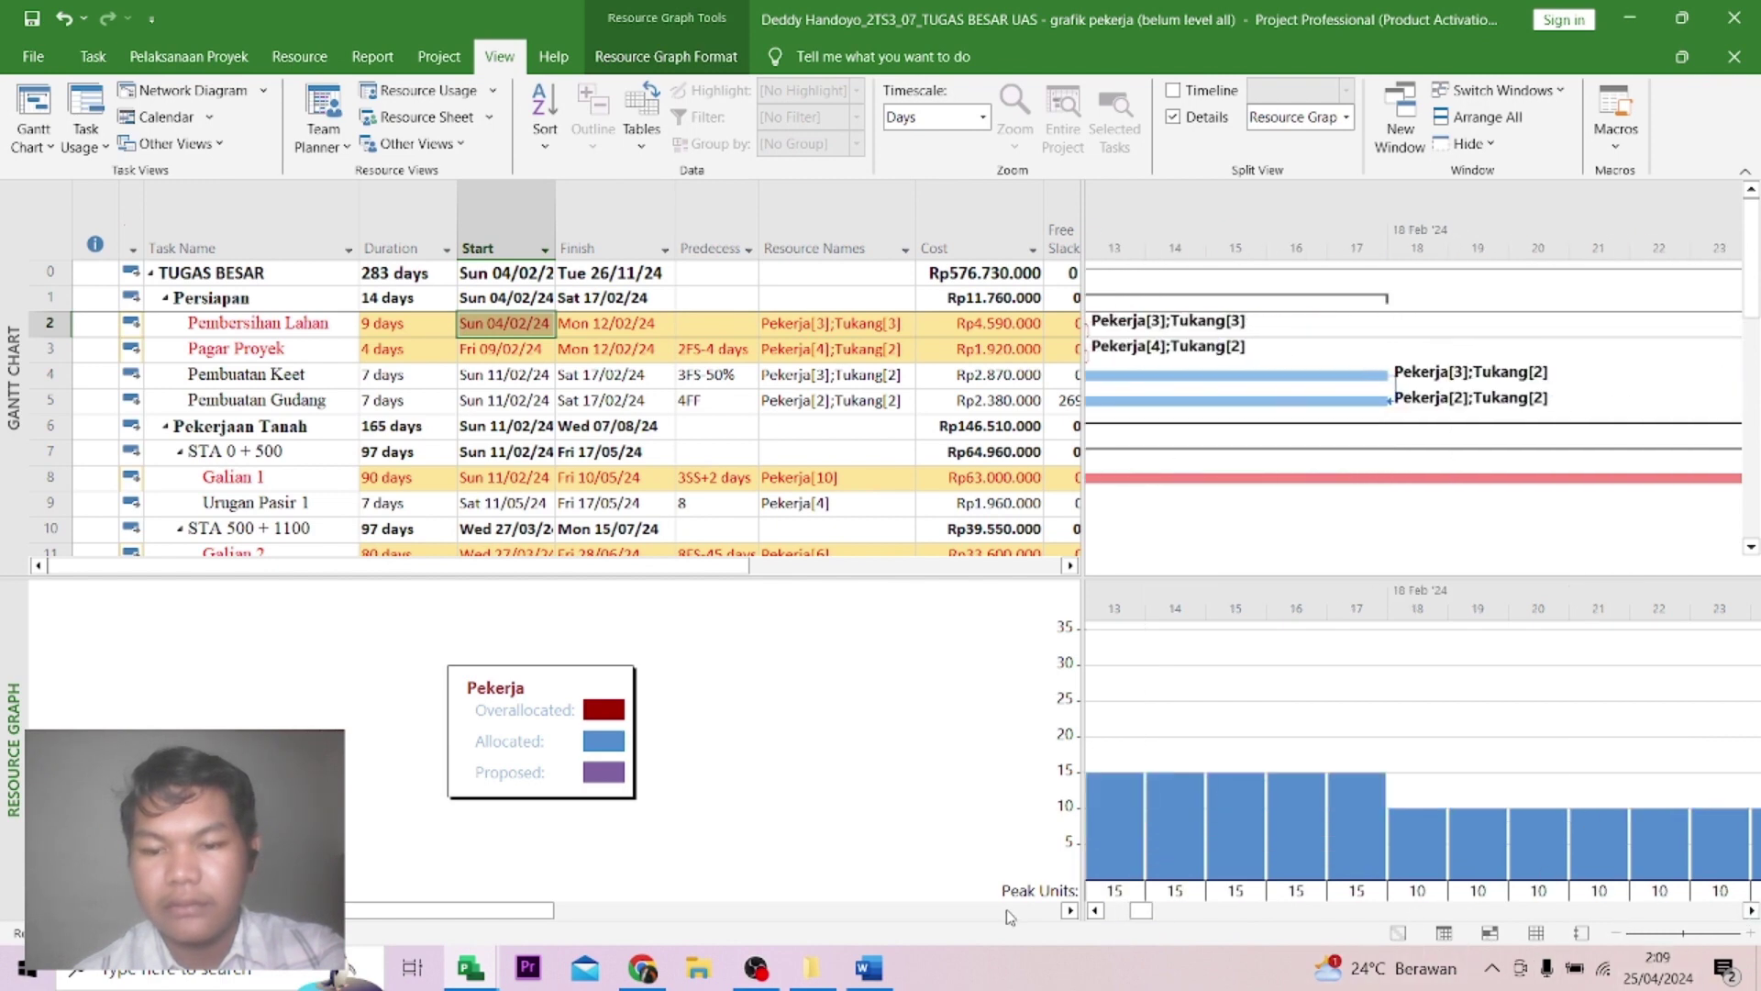
click(1094, 910)
click(1123, 910)
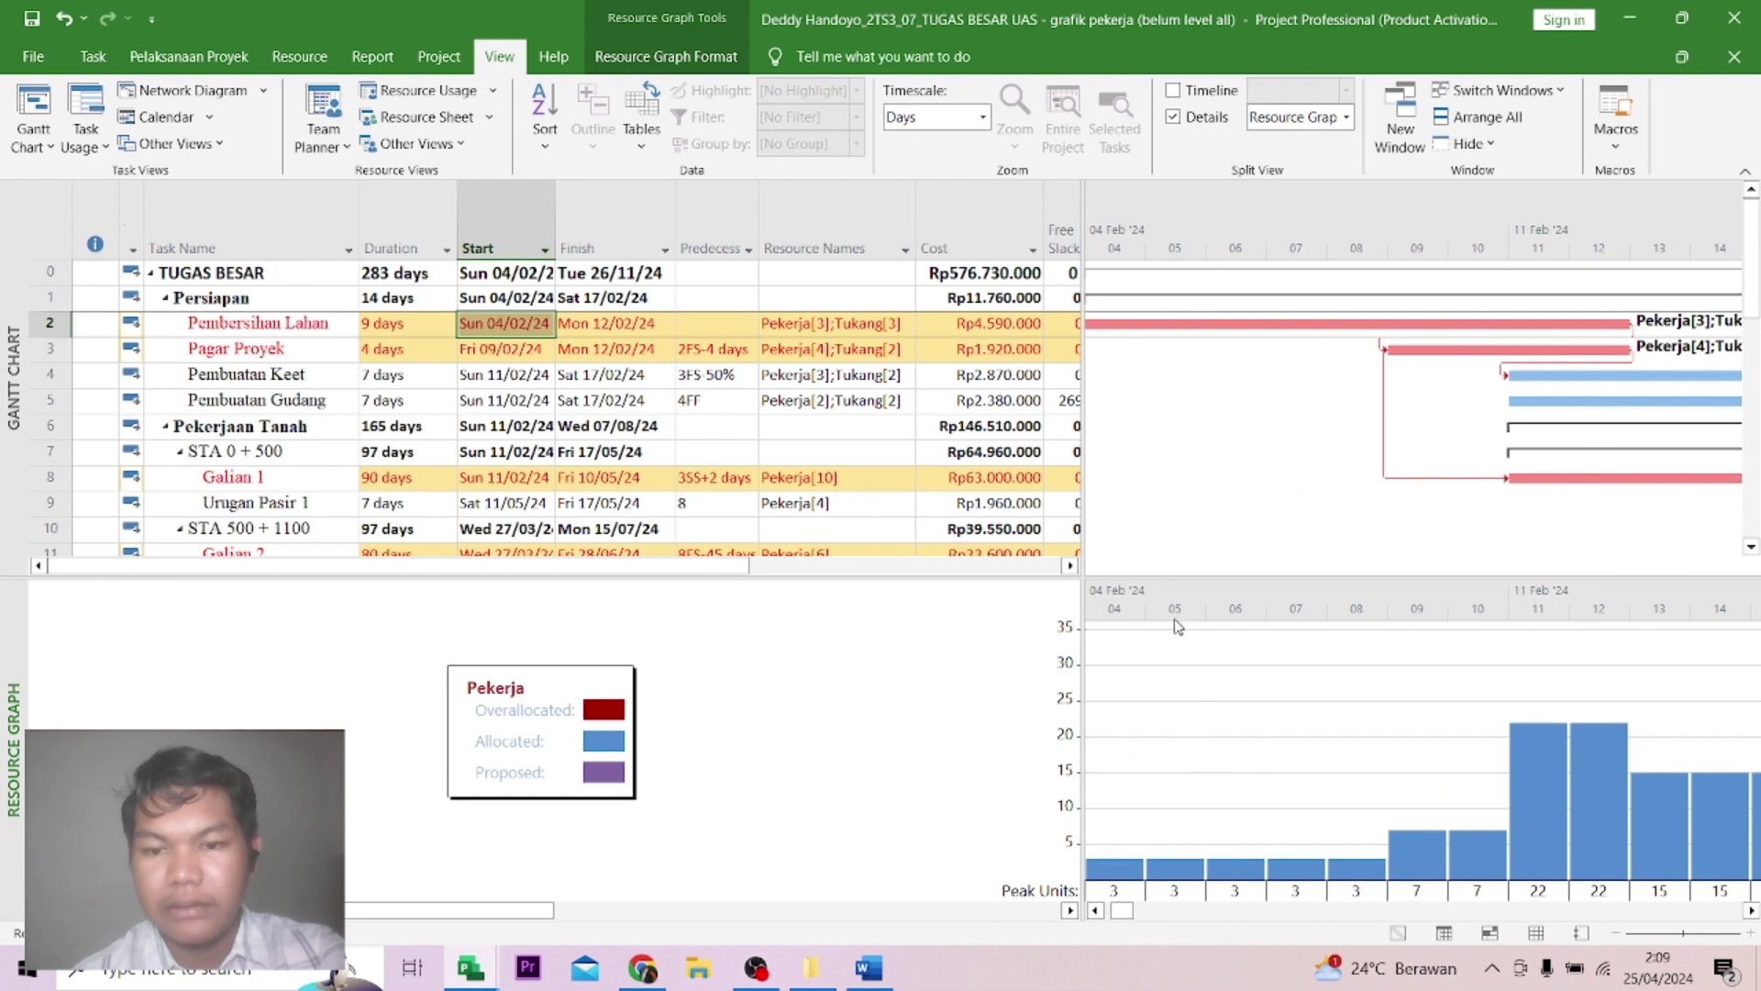
scroll(1202, 789, down, 1)
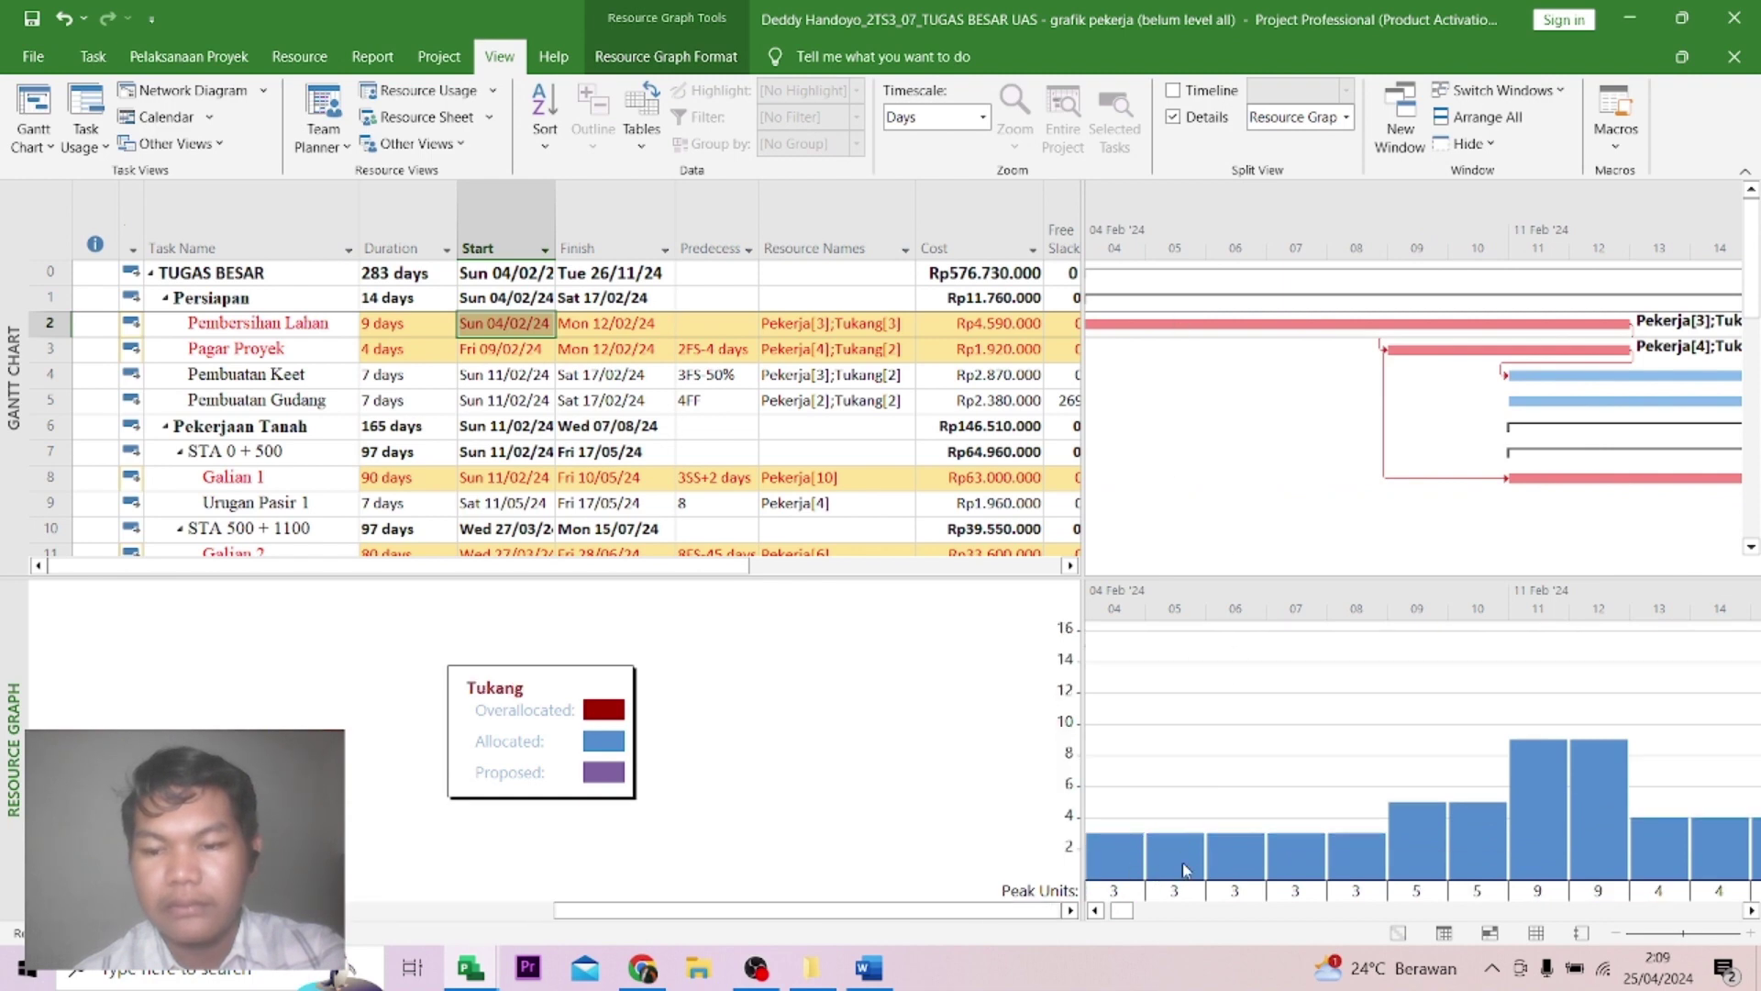
Examine the Tukang graph from mid-February through September '24 and the Pekerja graph in July, returning to early February and selecting Pagar Proyek's predecessor.
click(1751, 910)
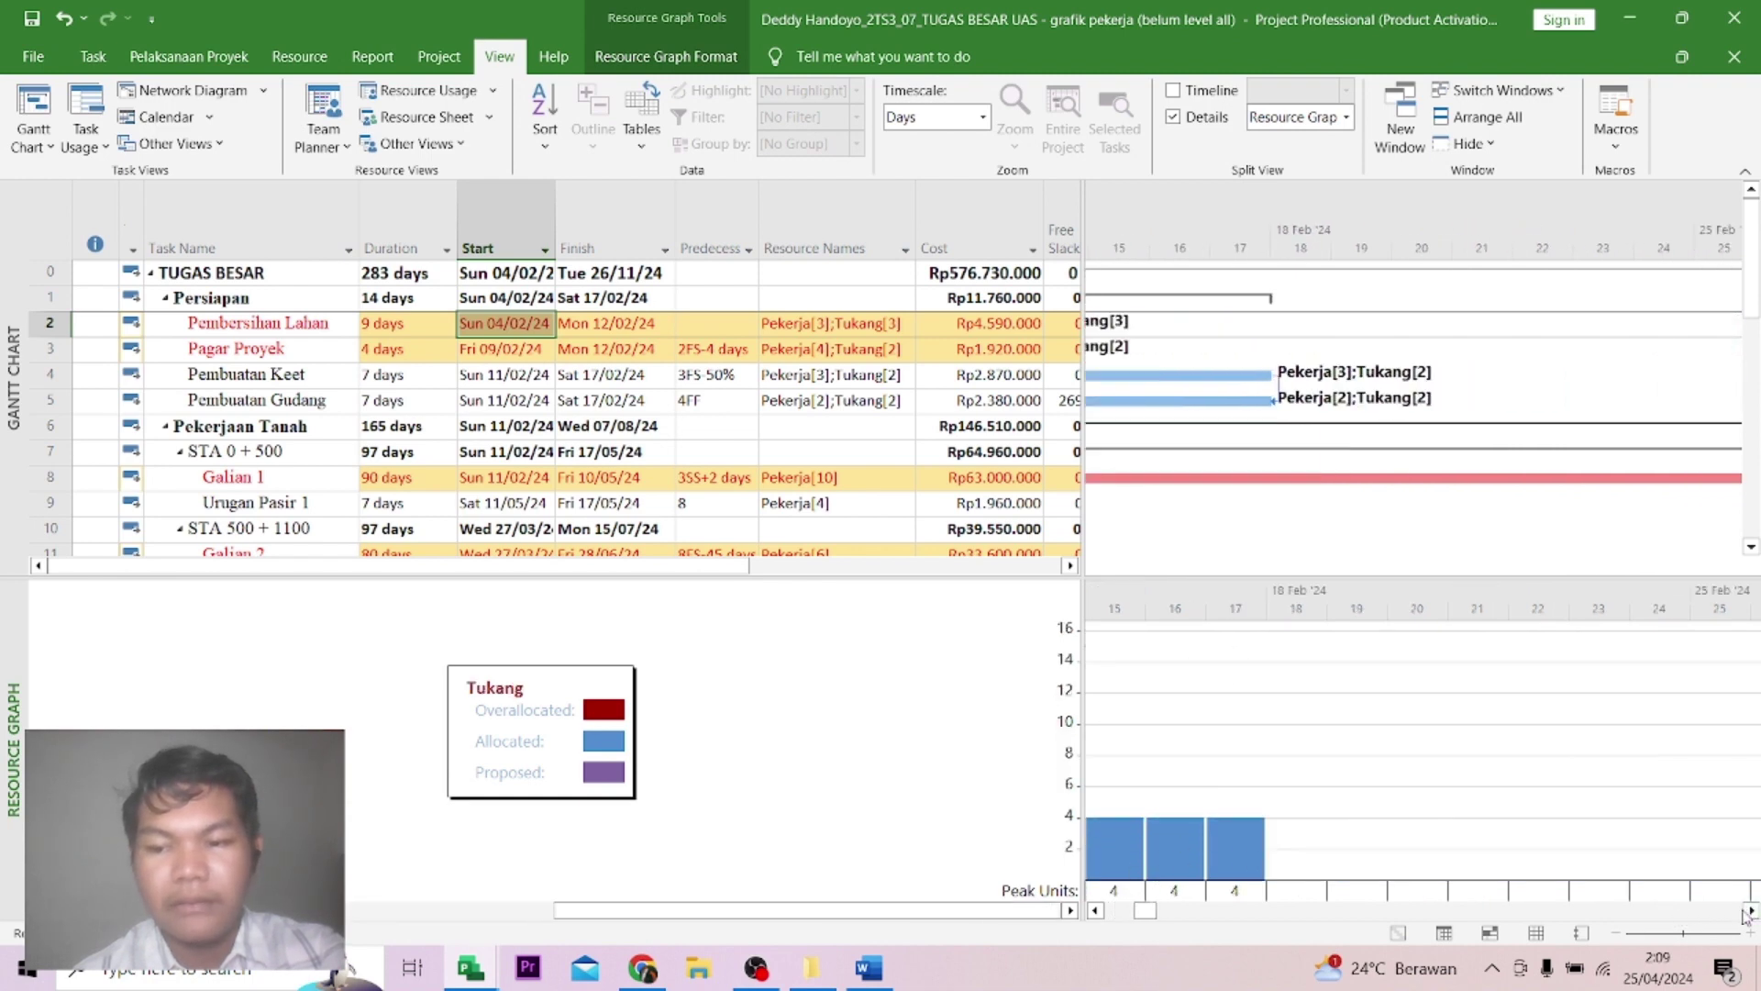
click(1751, 910)
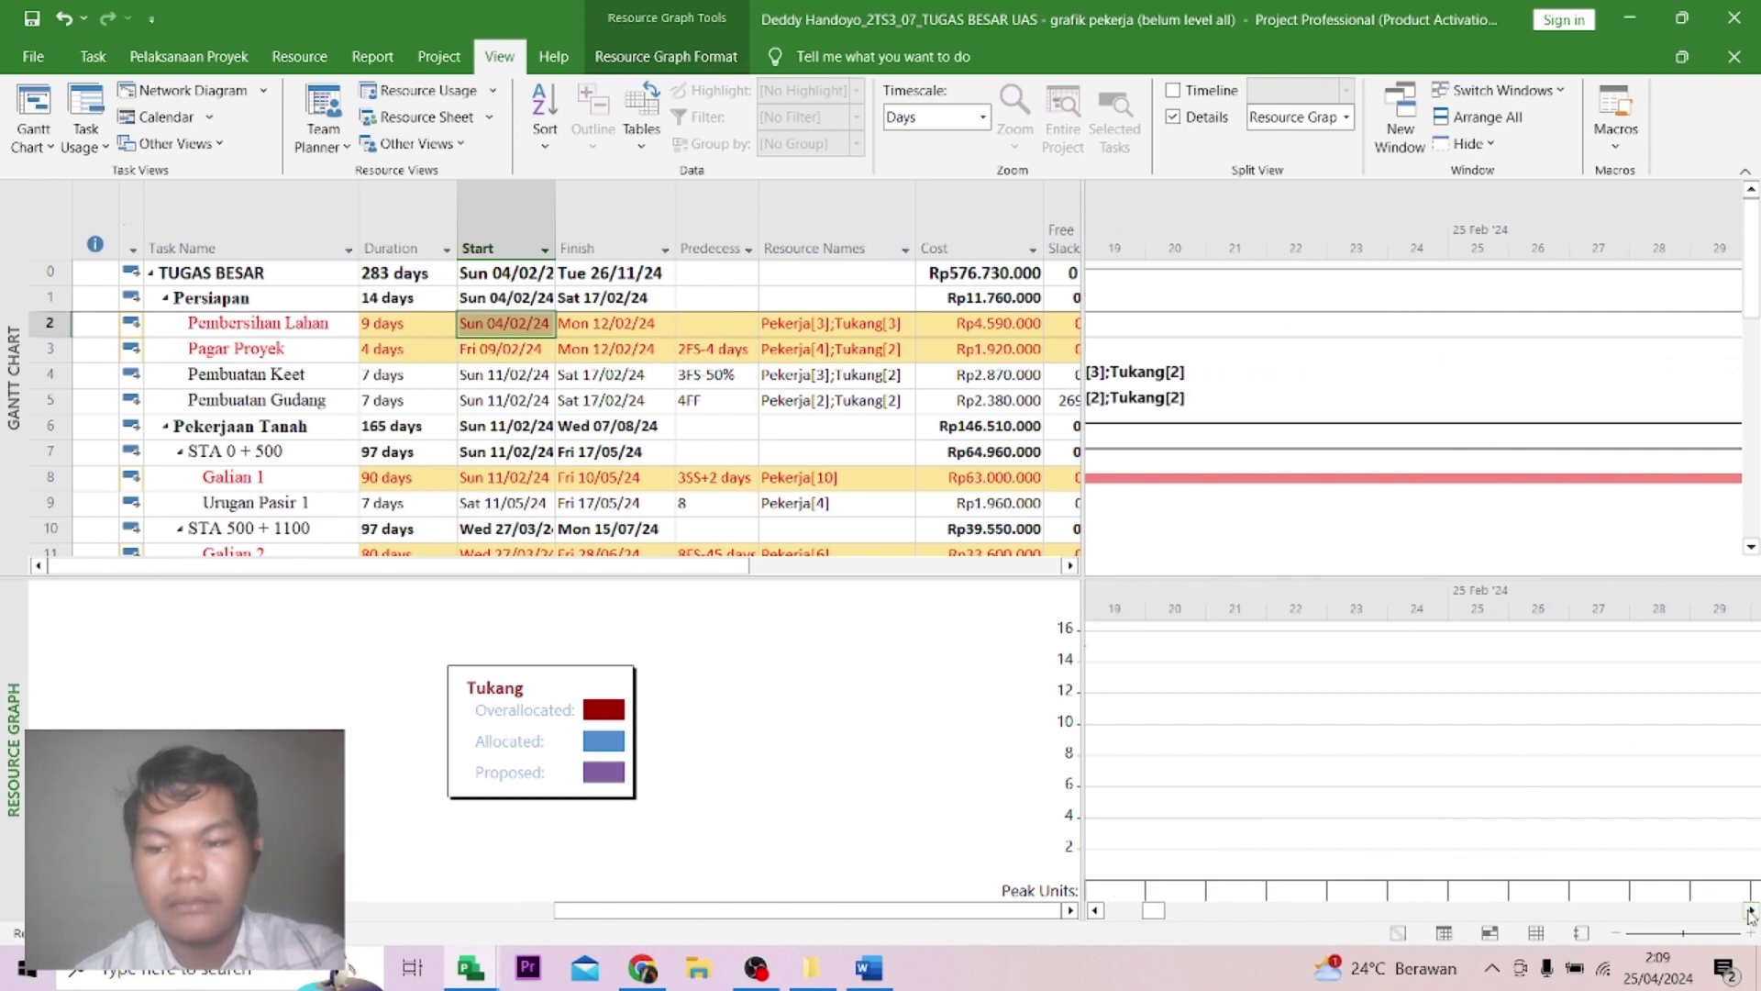
drag(1751, 910, 1751, 910)
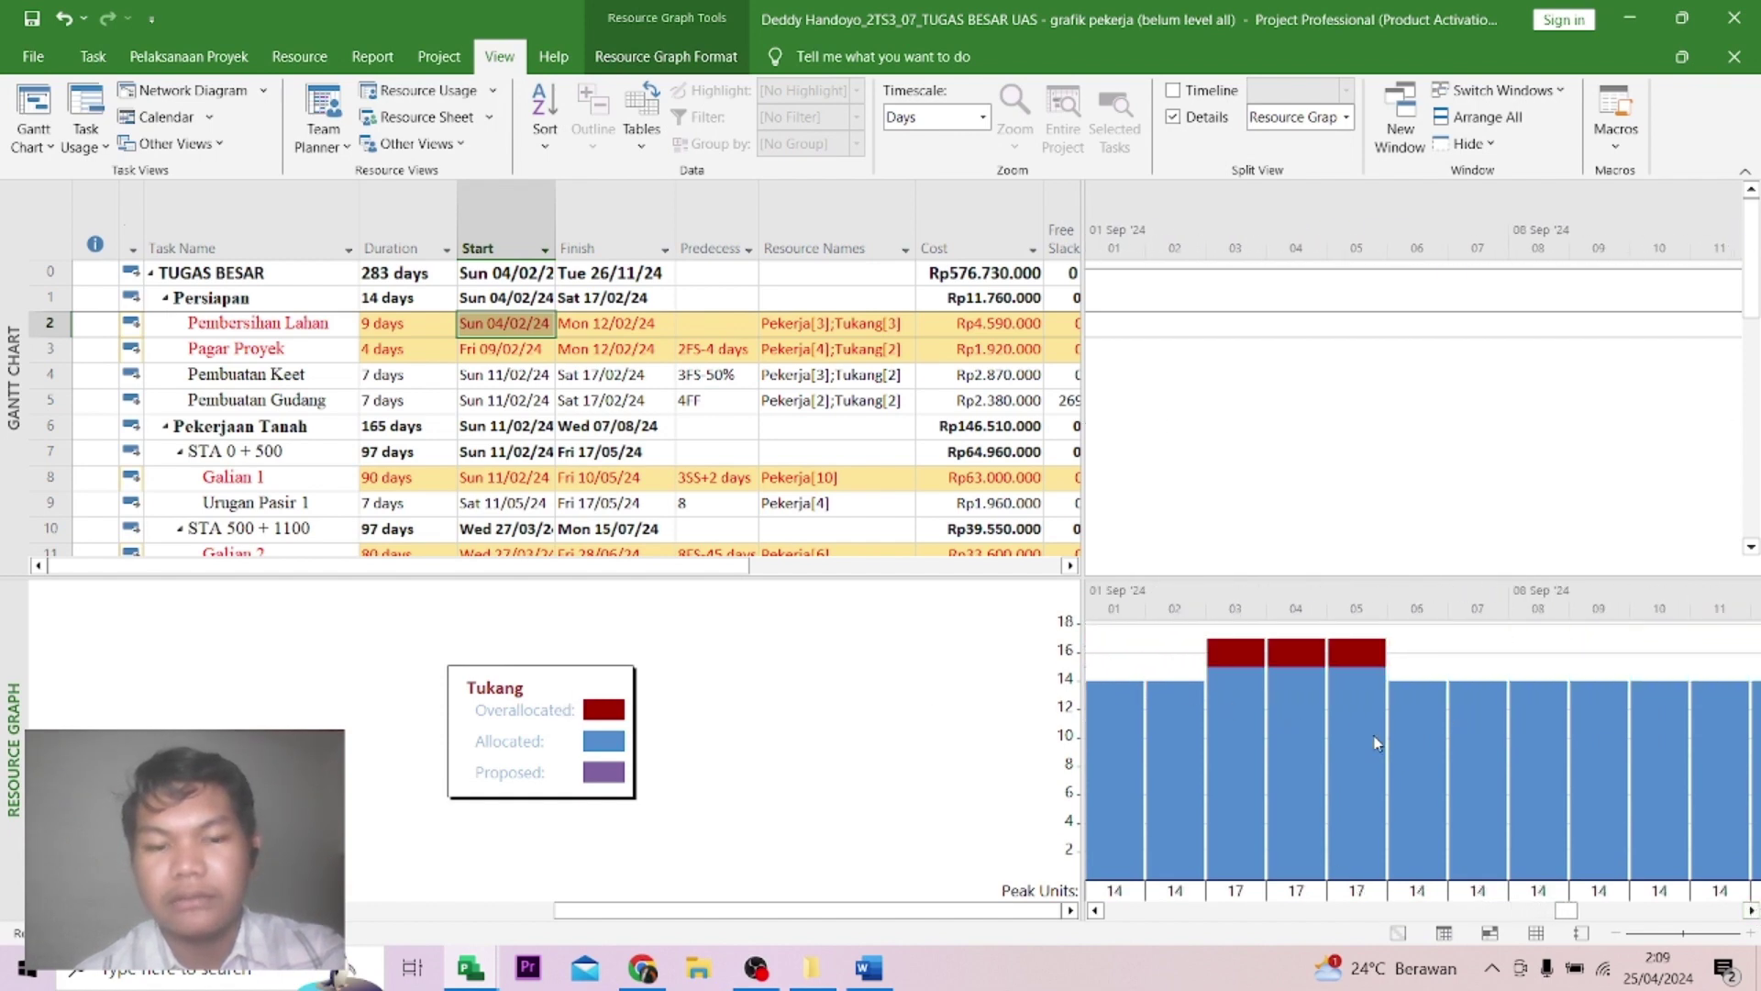
drag(1751, 910, 1467, 945)
scroll(1302, 748, up, 1)
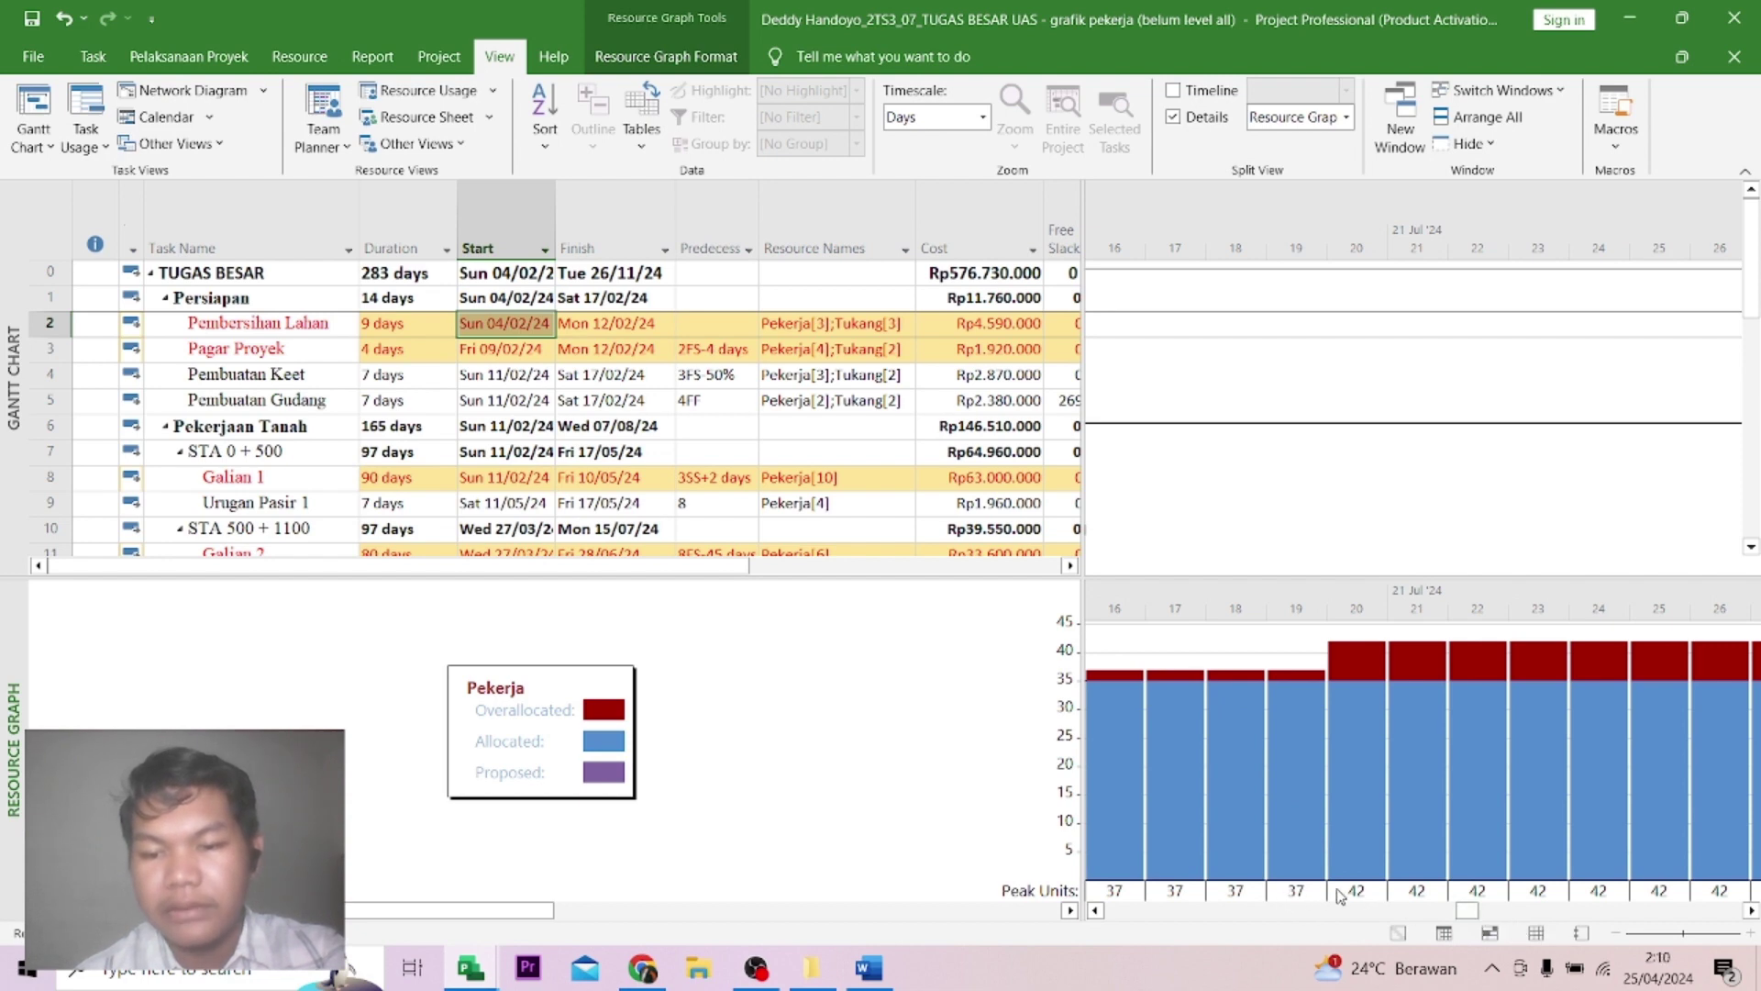
drag(1471, 911, 1108, 929)
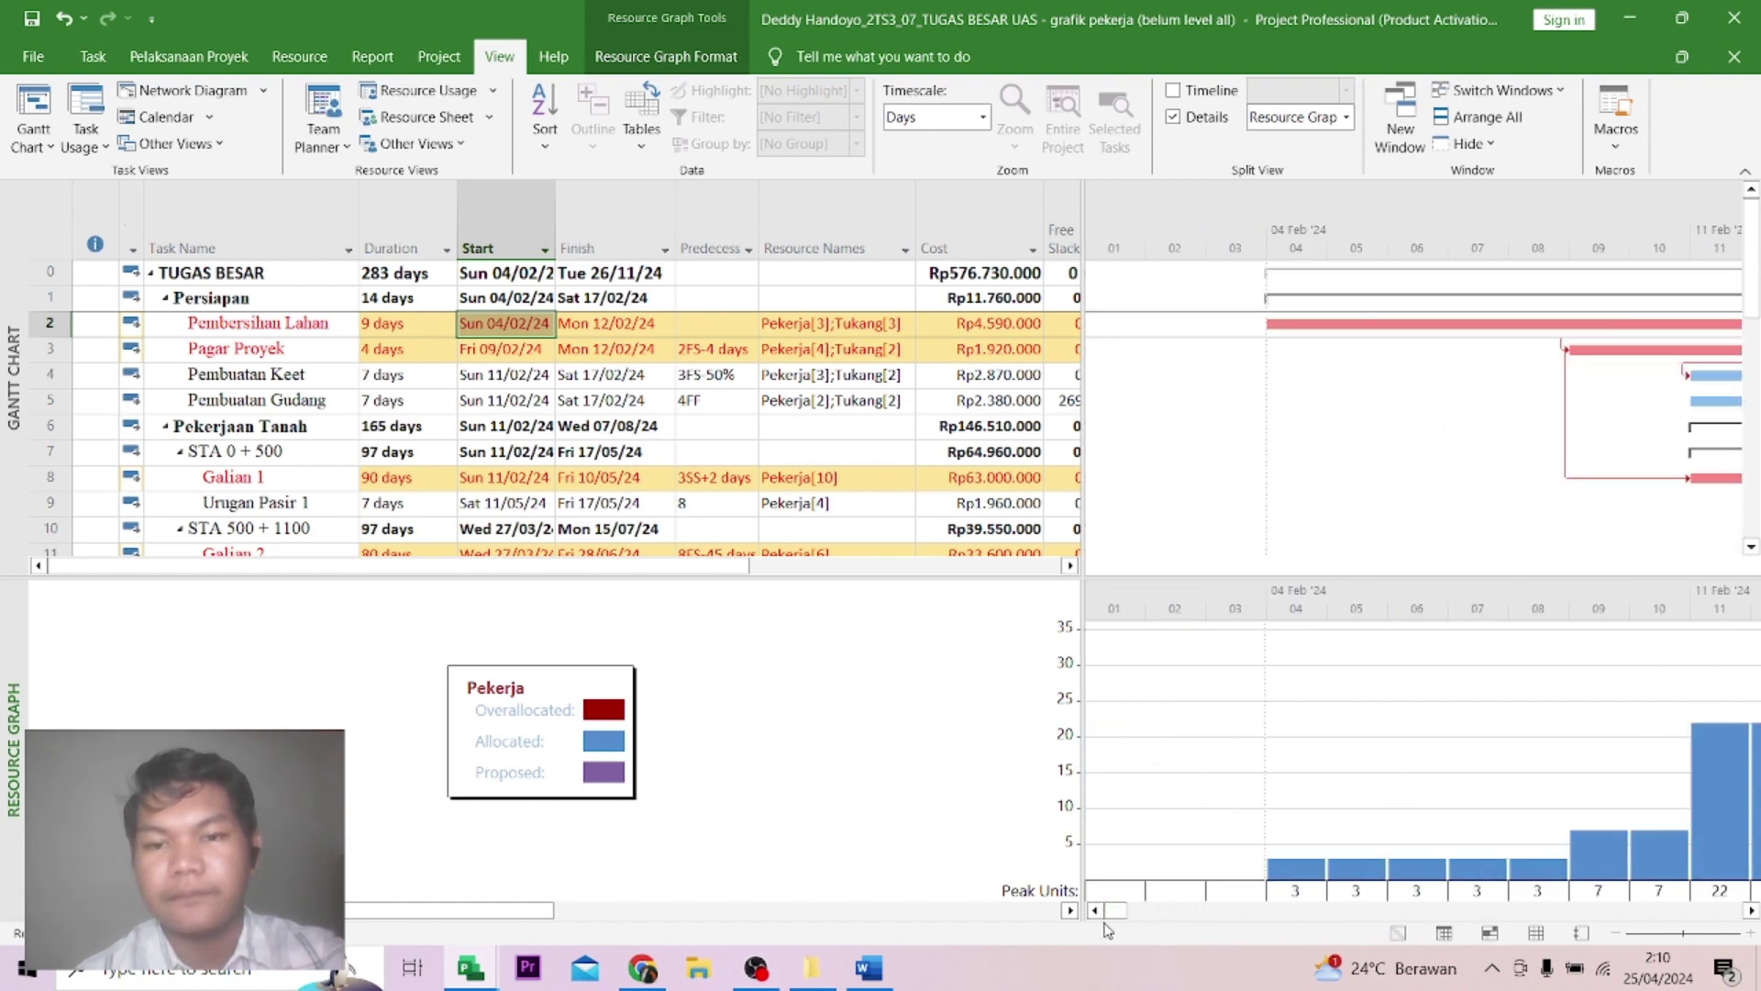
click(712, 423)
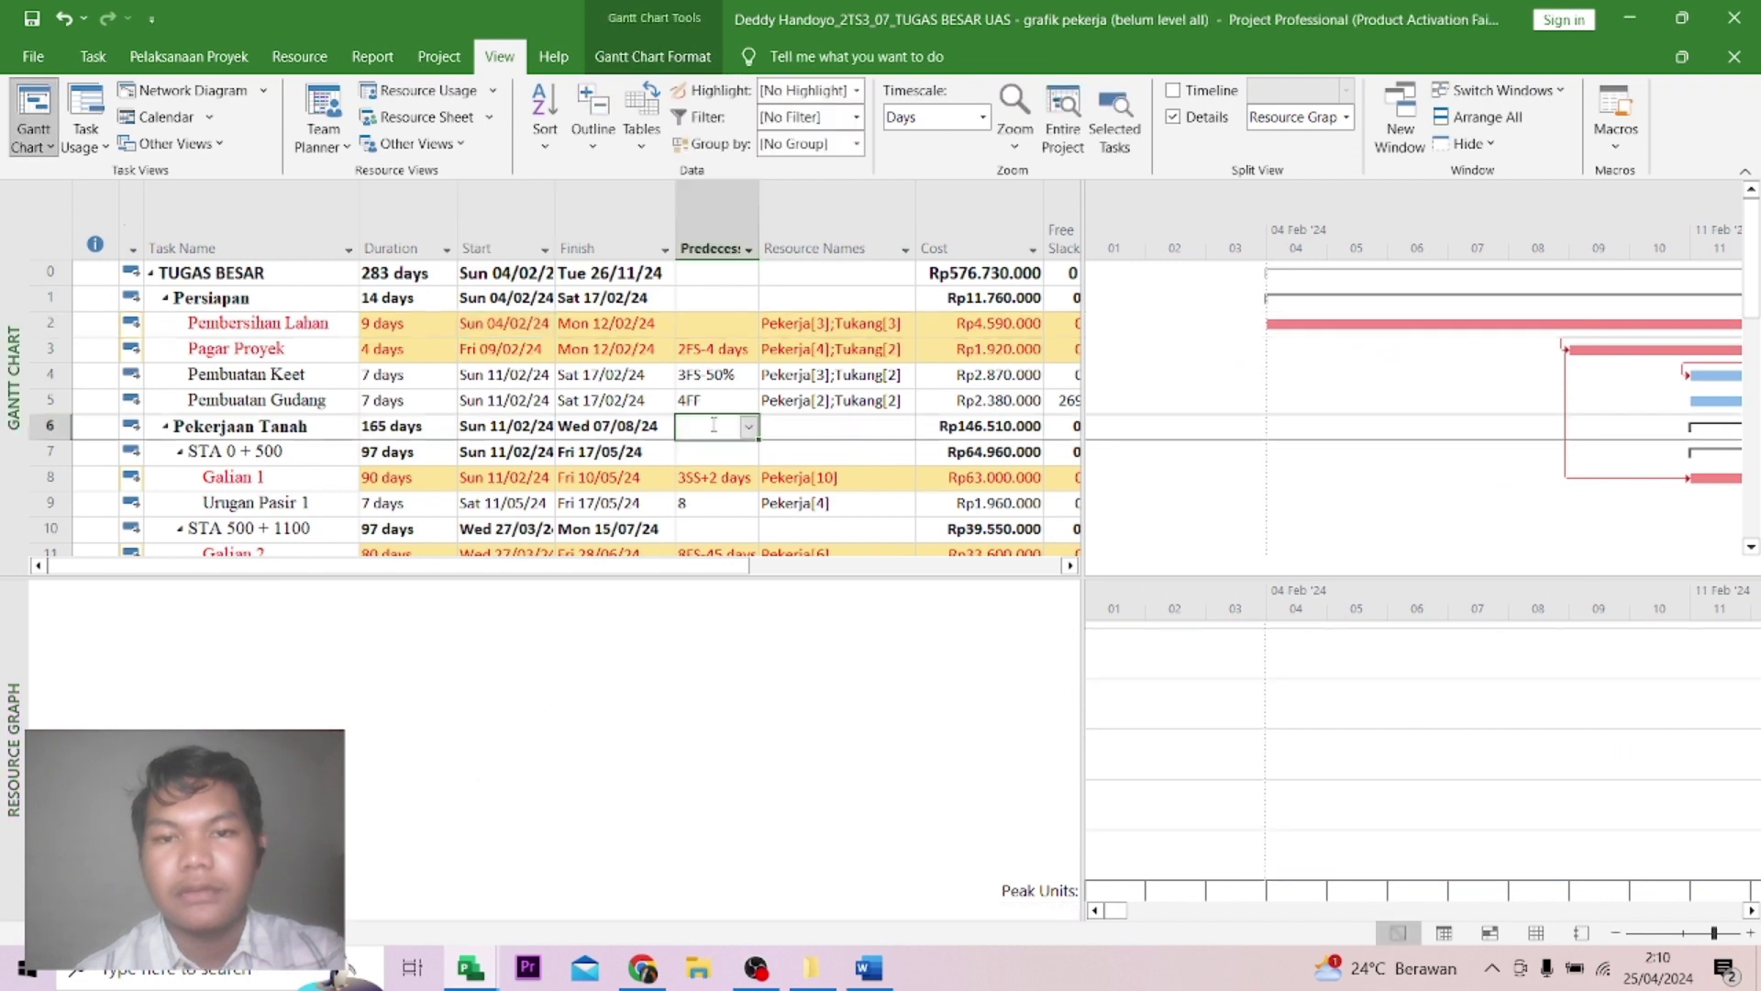
click(718, 343)
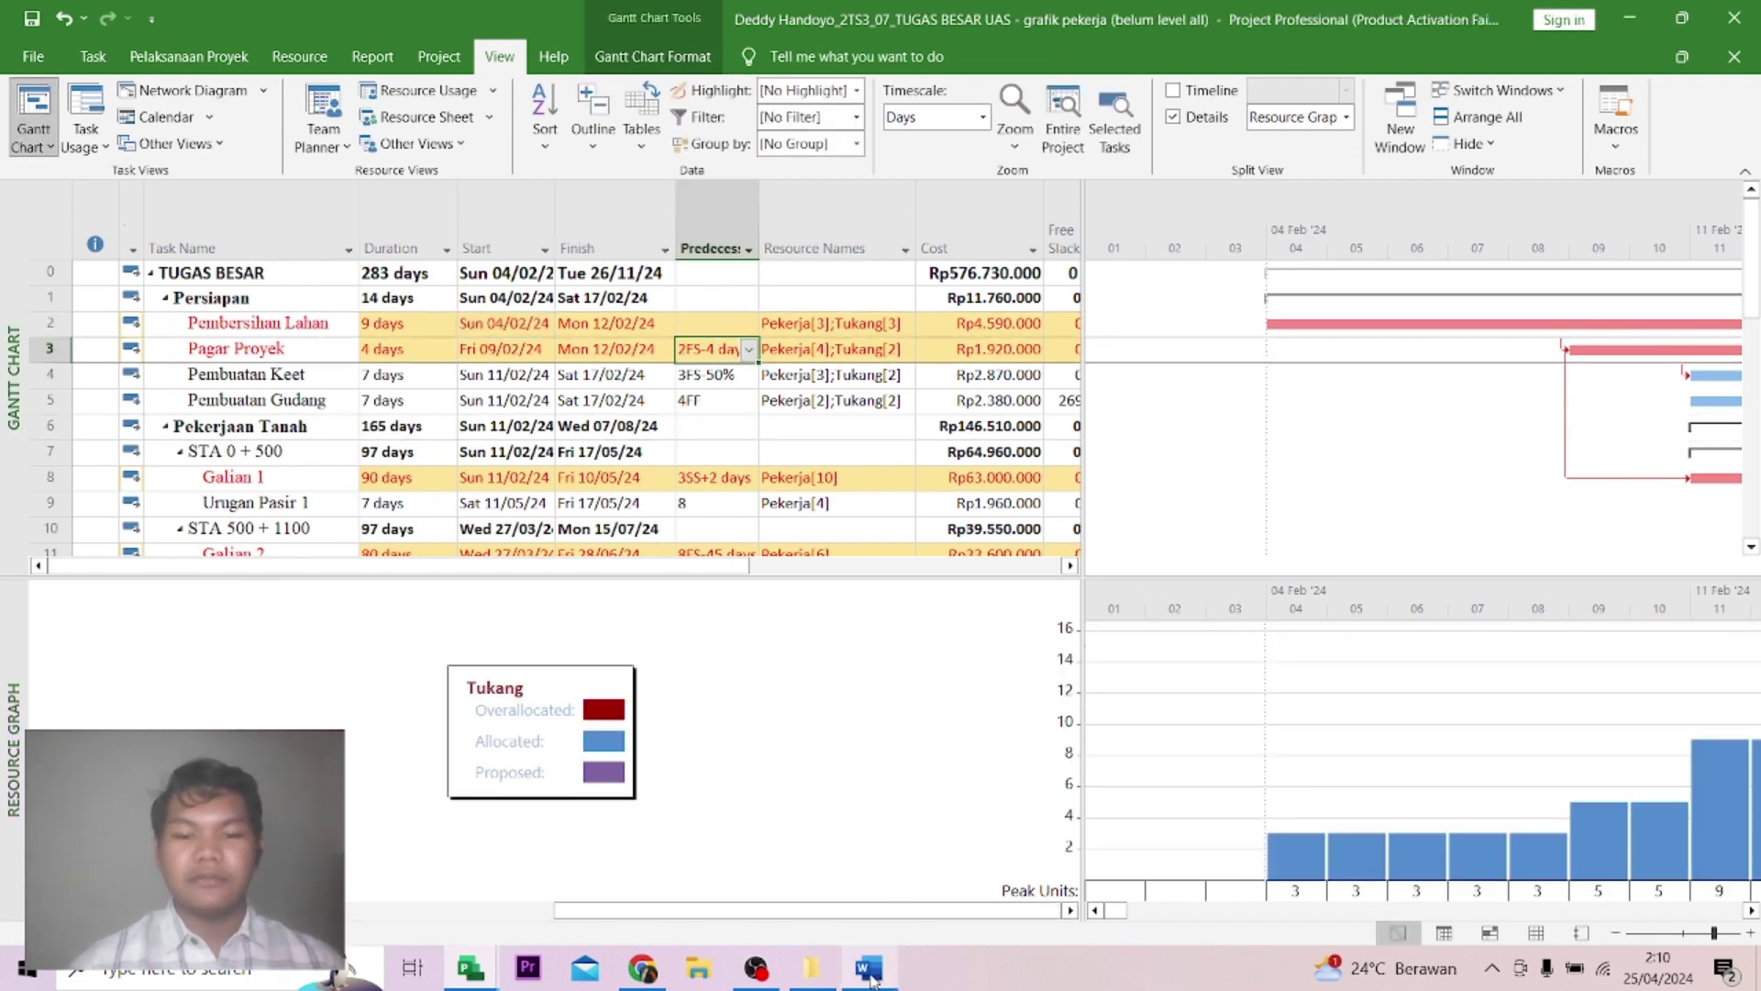
Switch to the Word assignment document and read the drainage schedule data table and the wording of question 1.
mouse_move(872, 942)
click(872, 908)
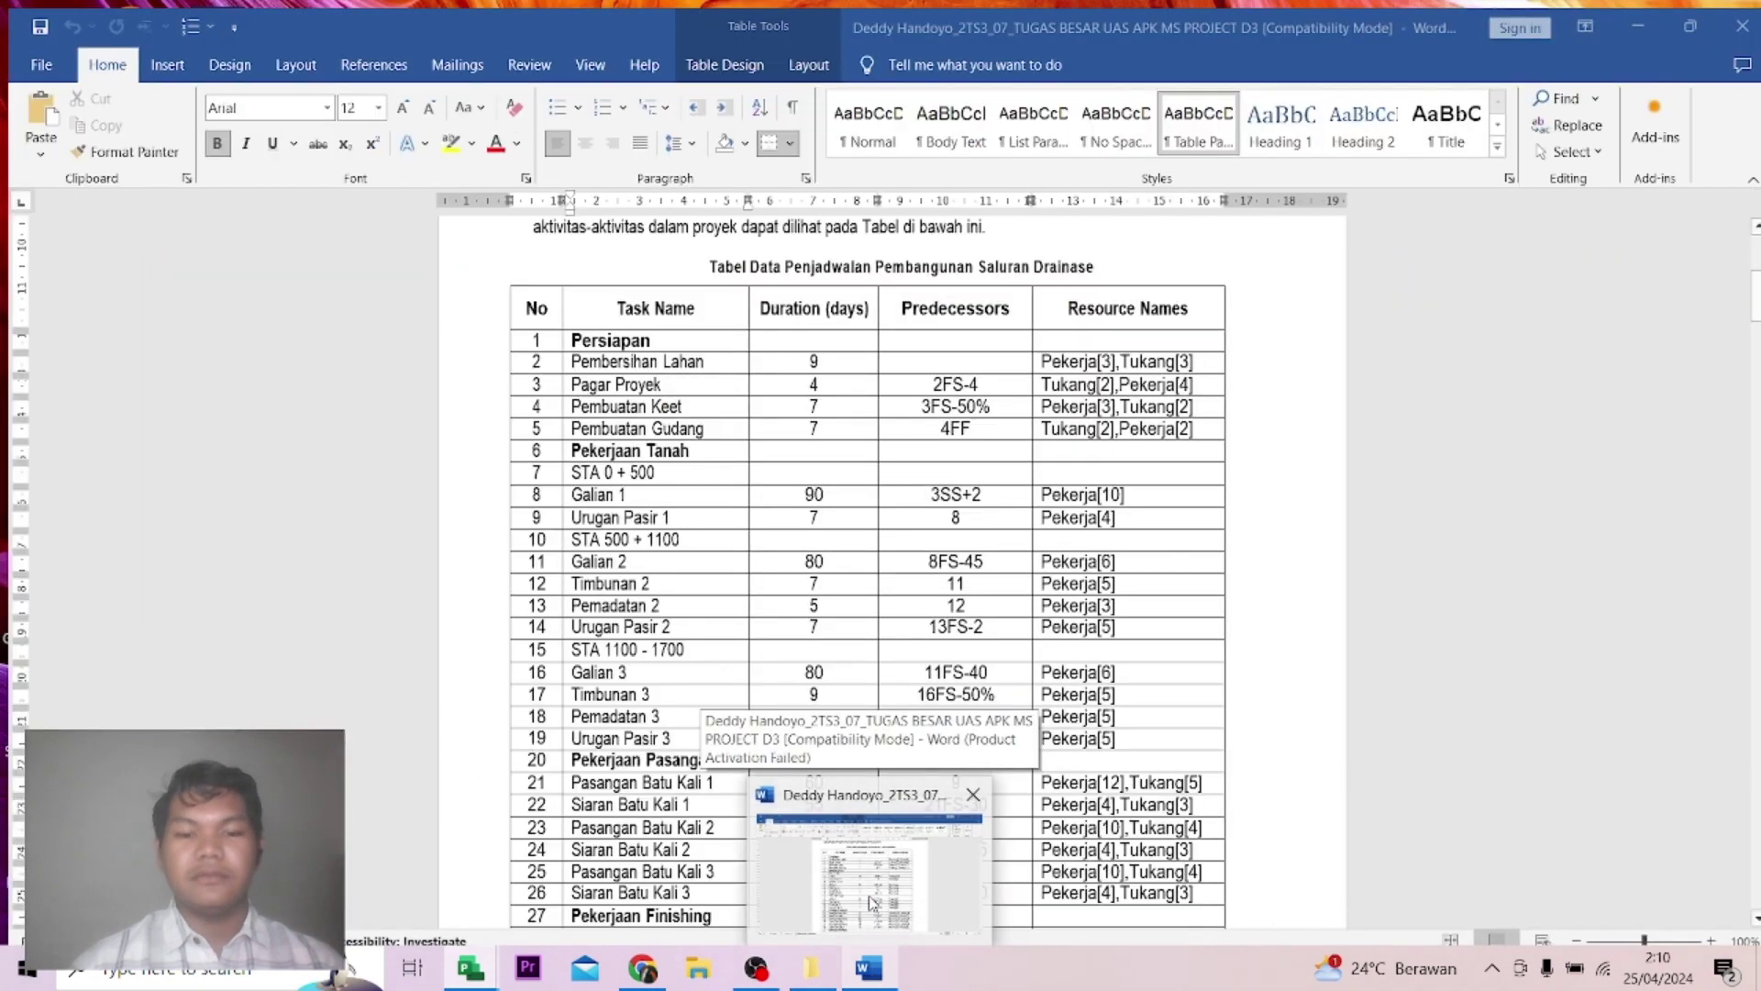
scroll(825, 459, down, 1)
scroll(862, 494, up, 1)
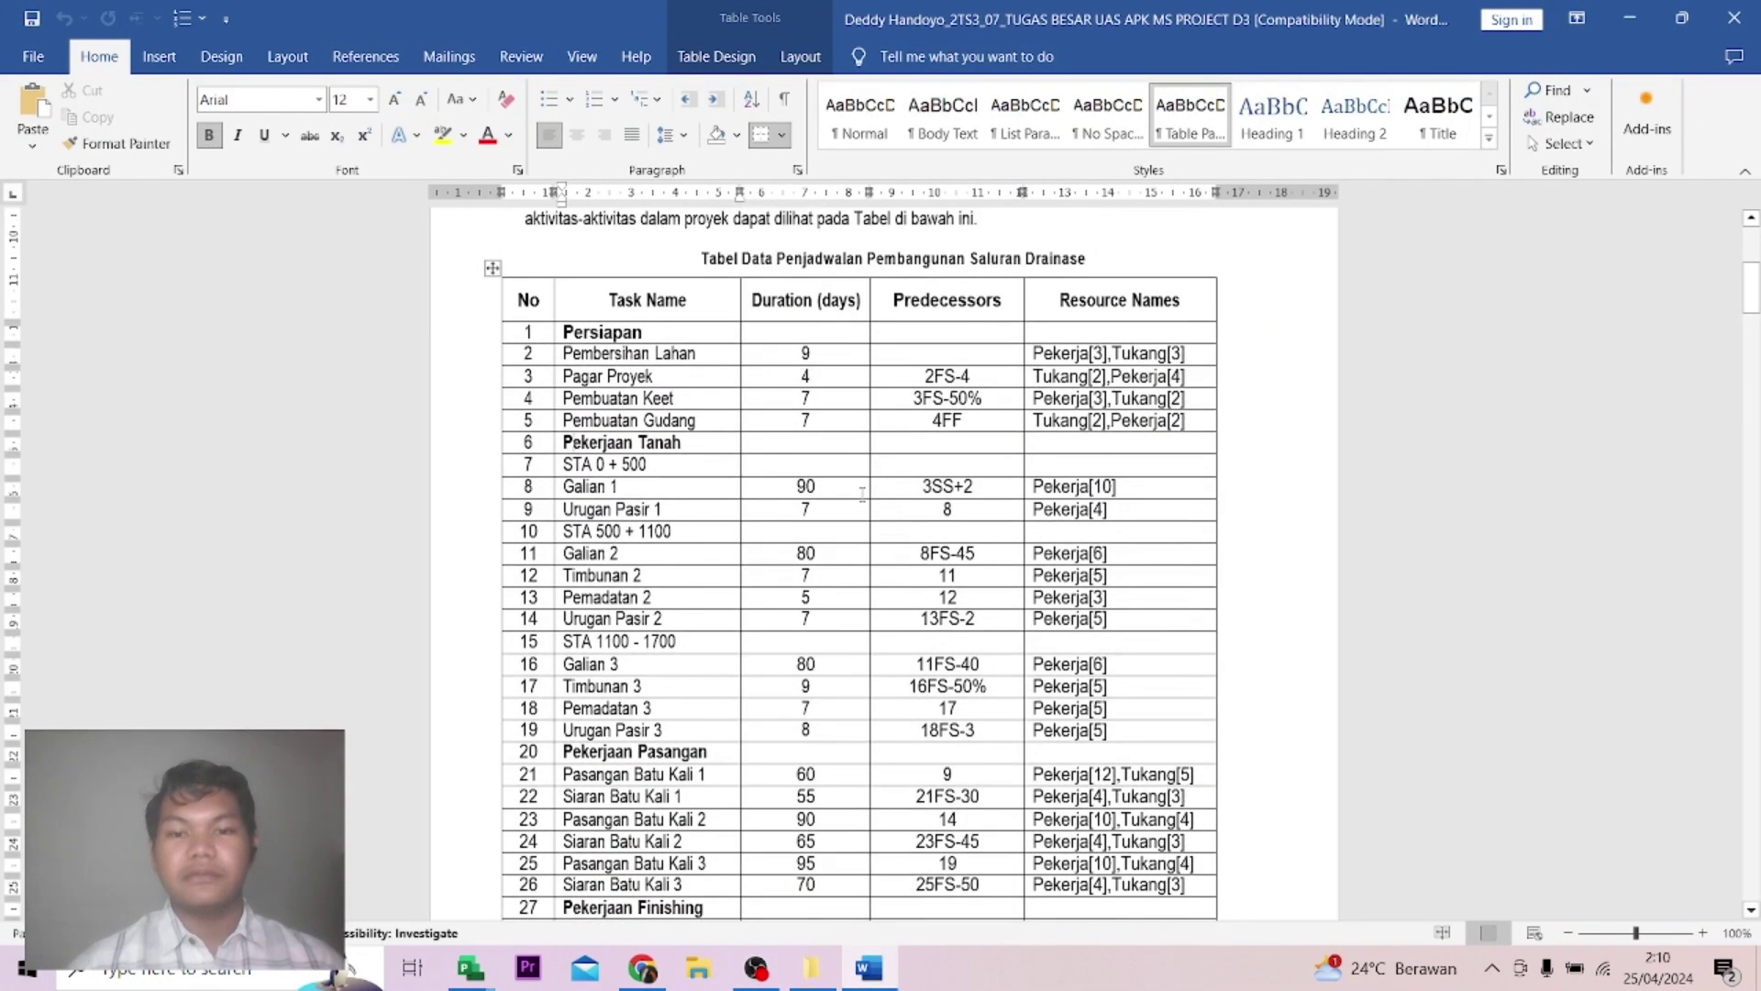
scroll(862, 494, down, 15)
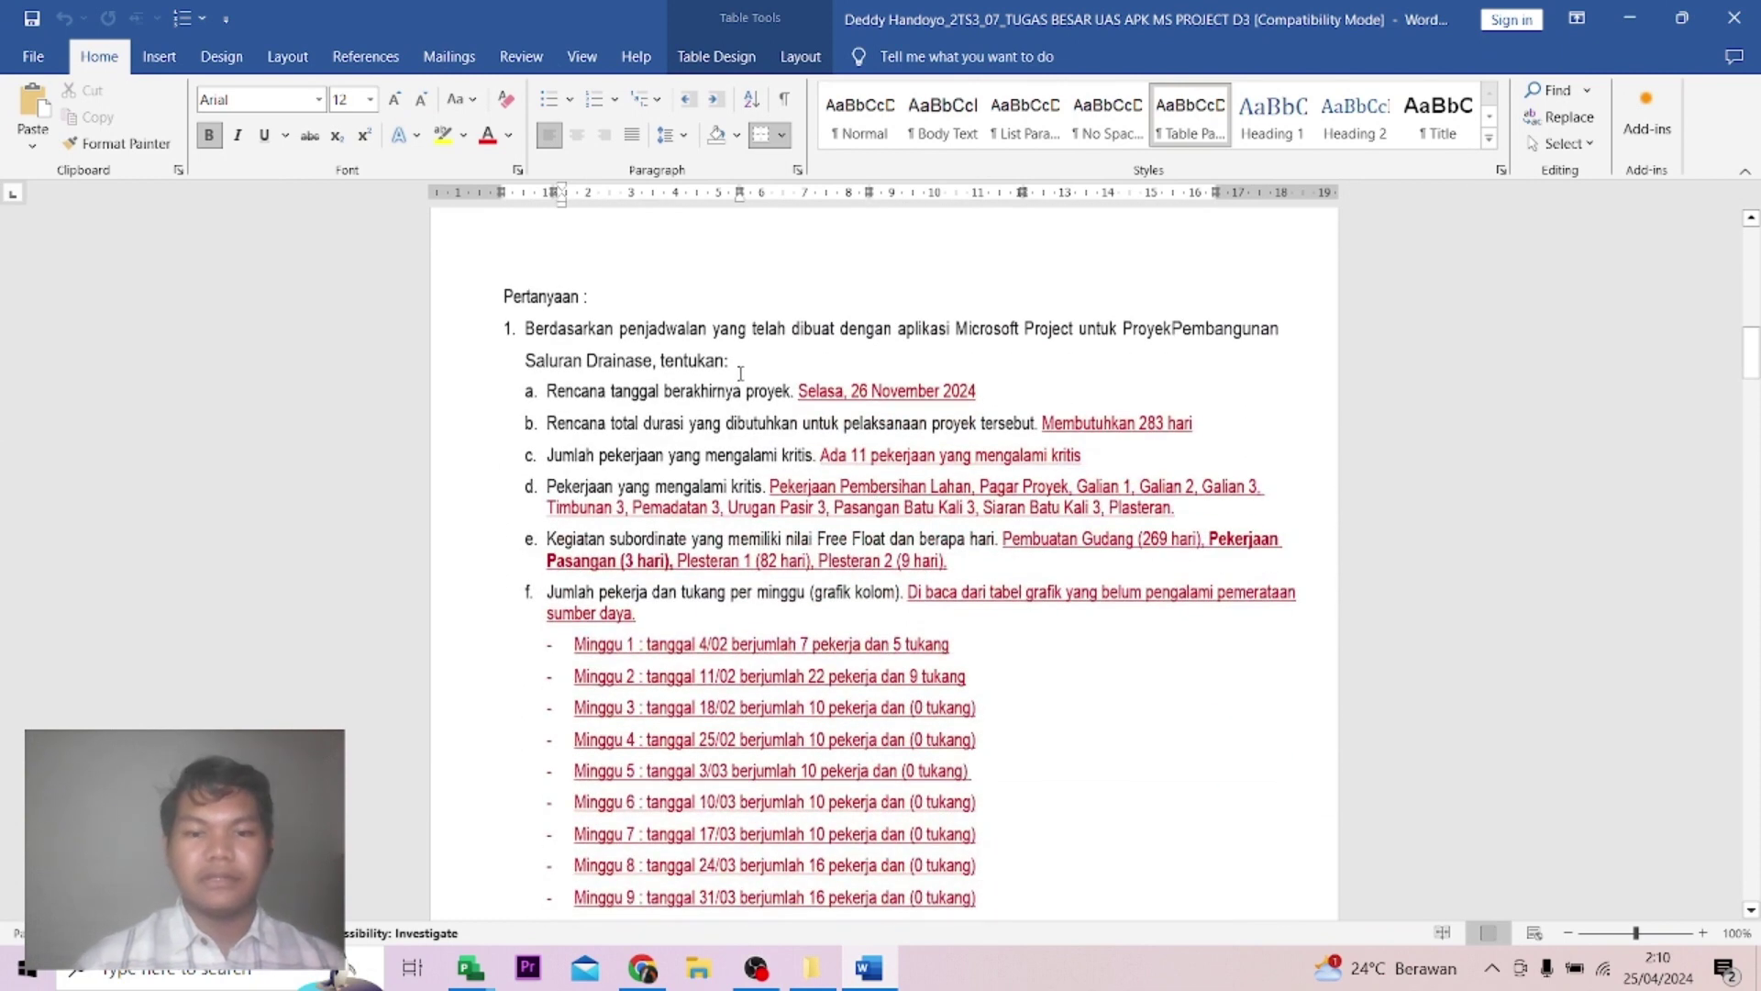
drag(528, 327, 897, 330)
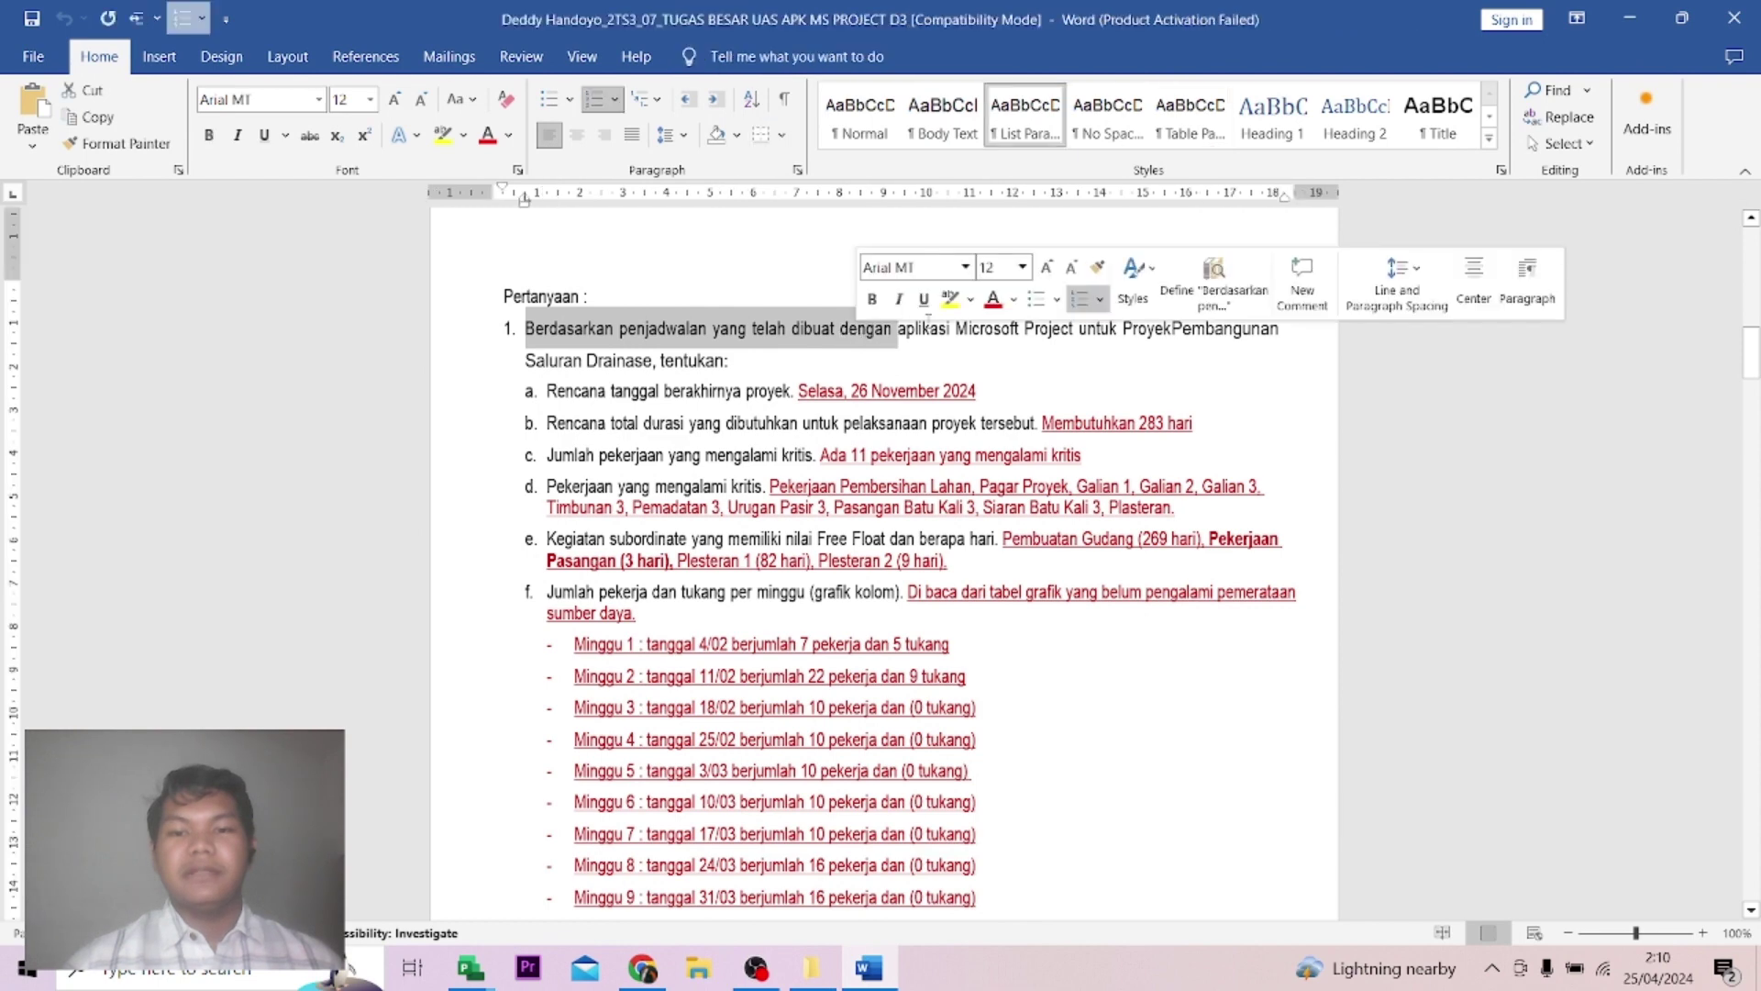
click(1021, 350)
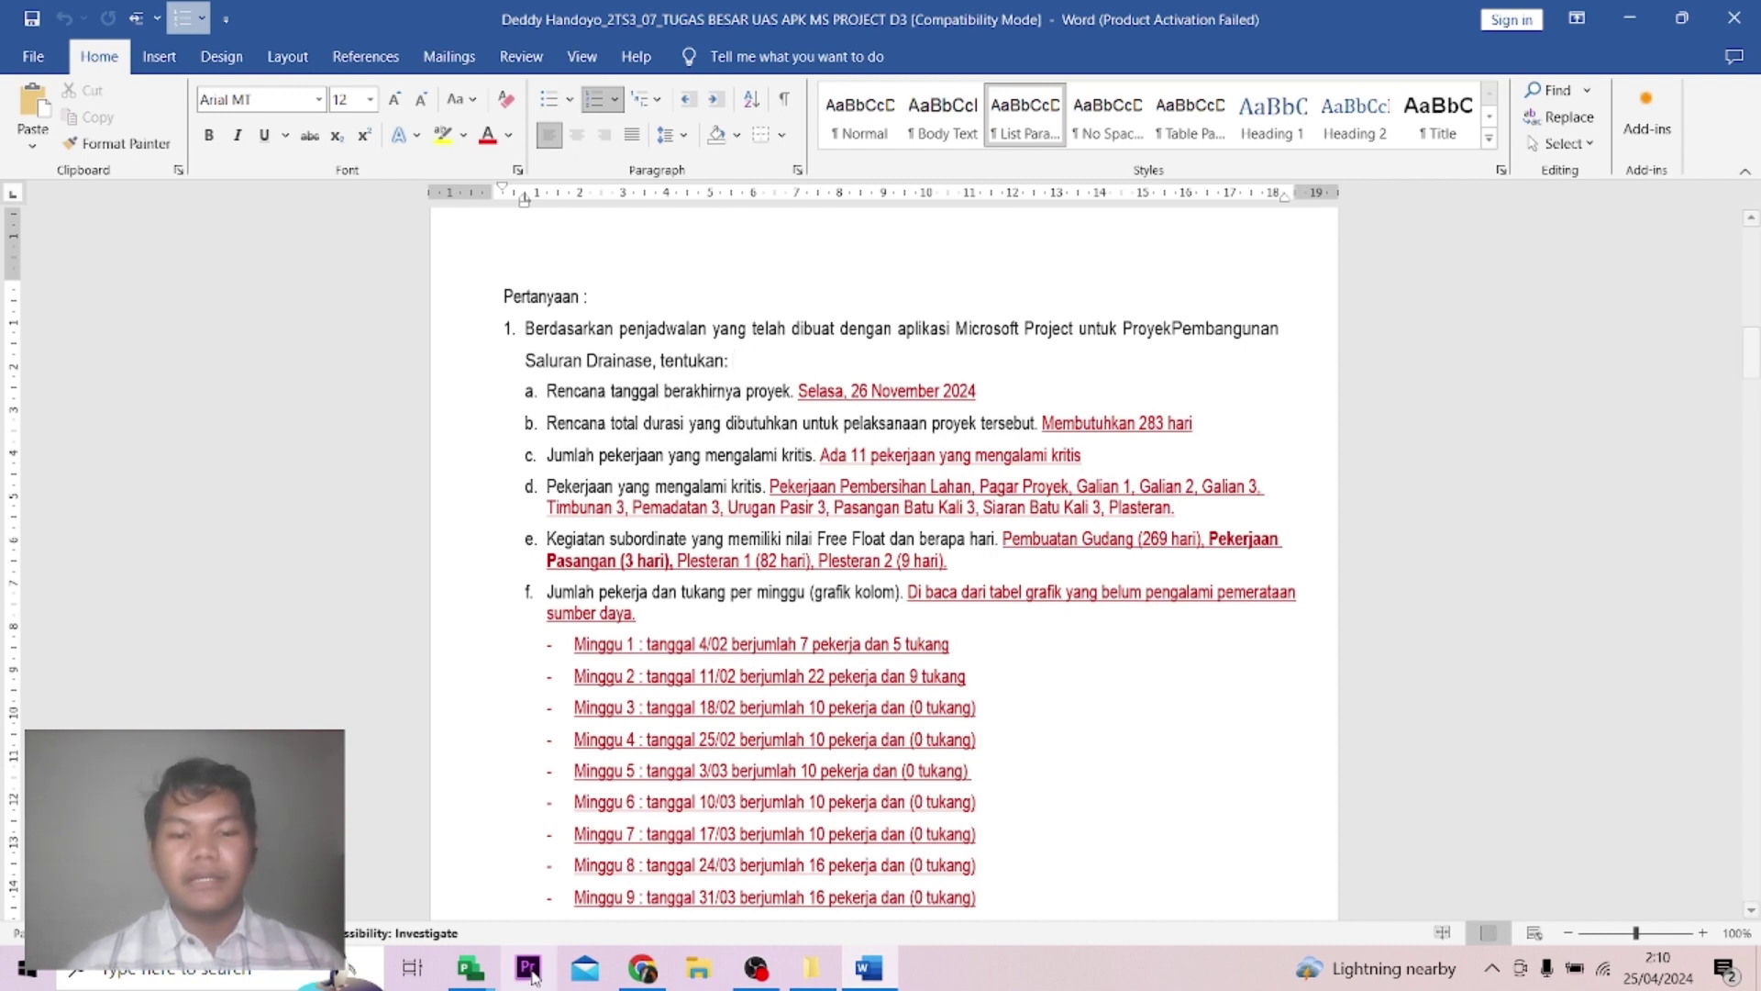
Compare the TUGAS BESAR finish date in Microsoft Project with the highlighted answer to question 1a in the Word document.
click(487, 981)
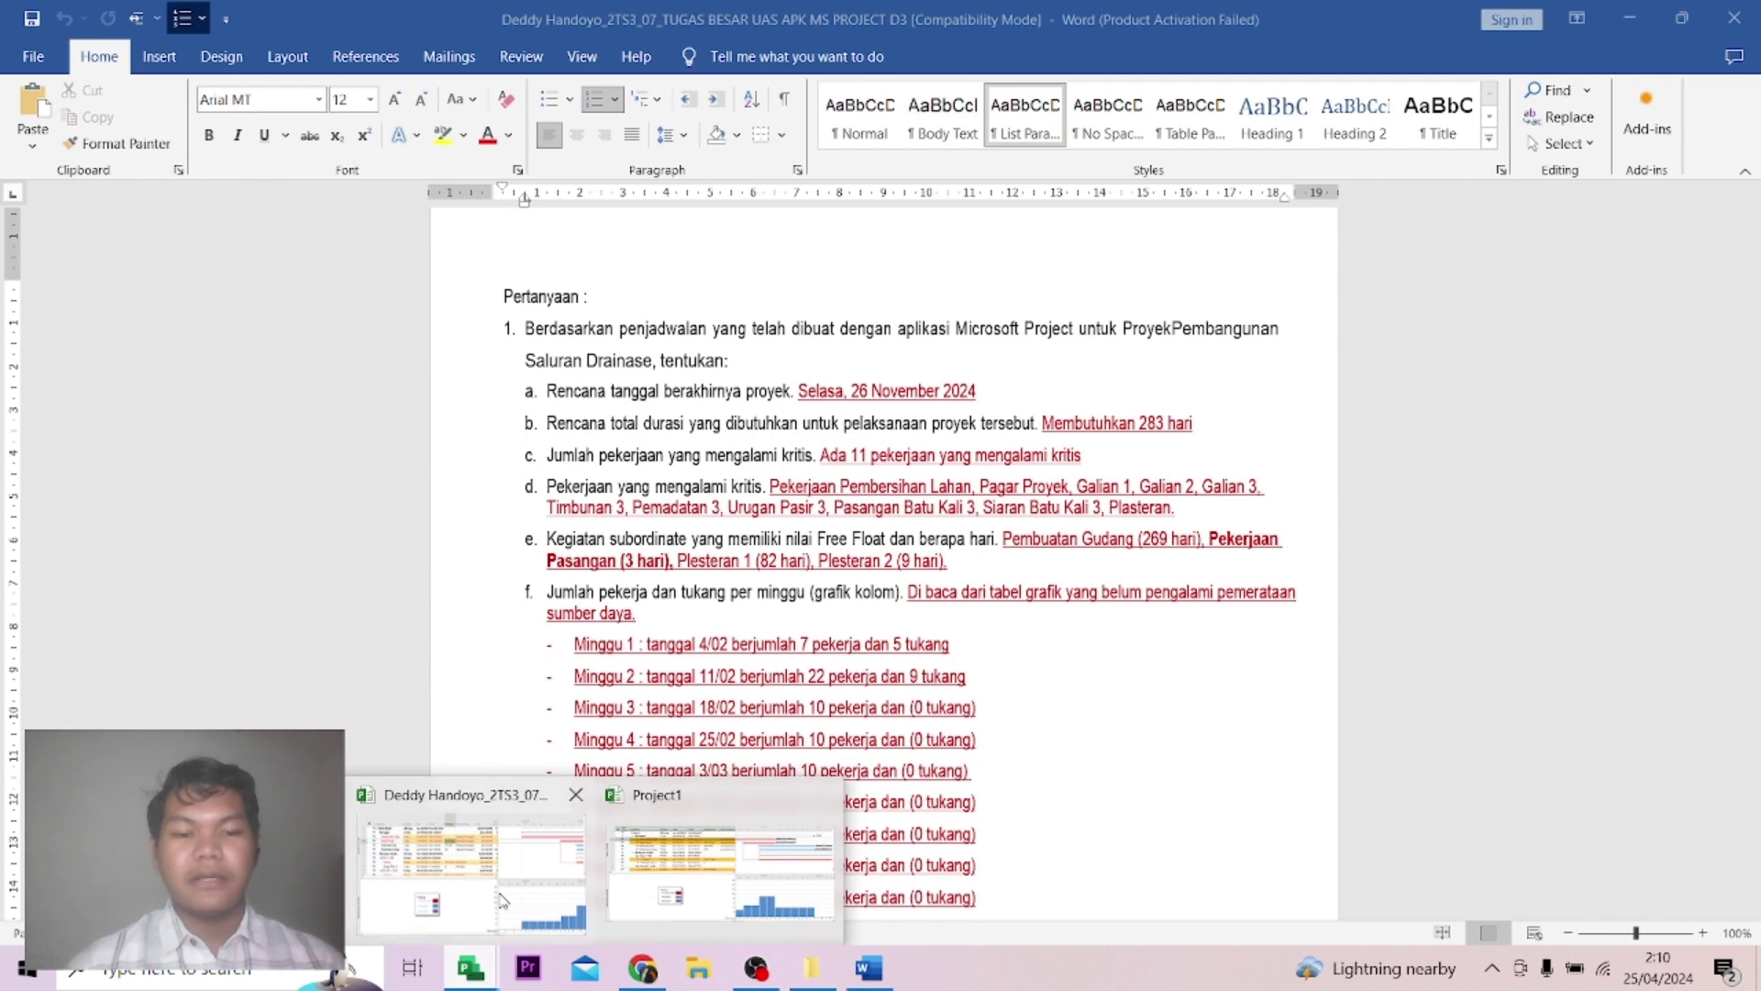
mouse_move(503, 899)
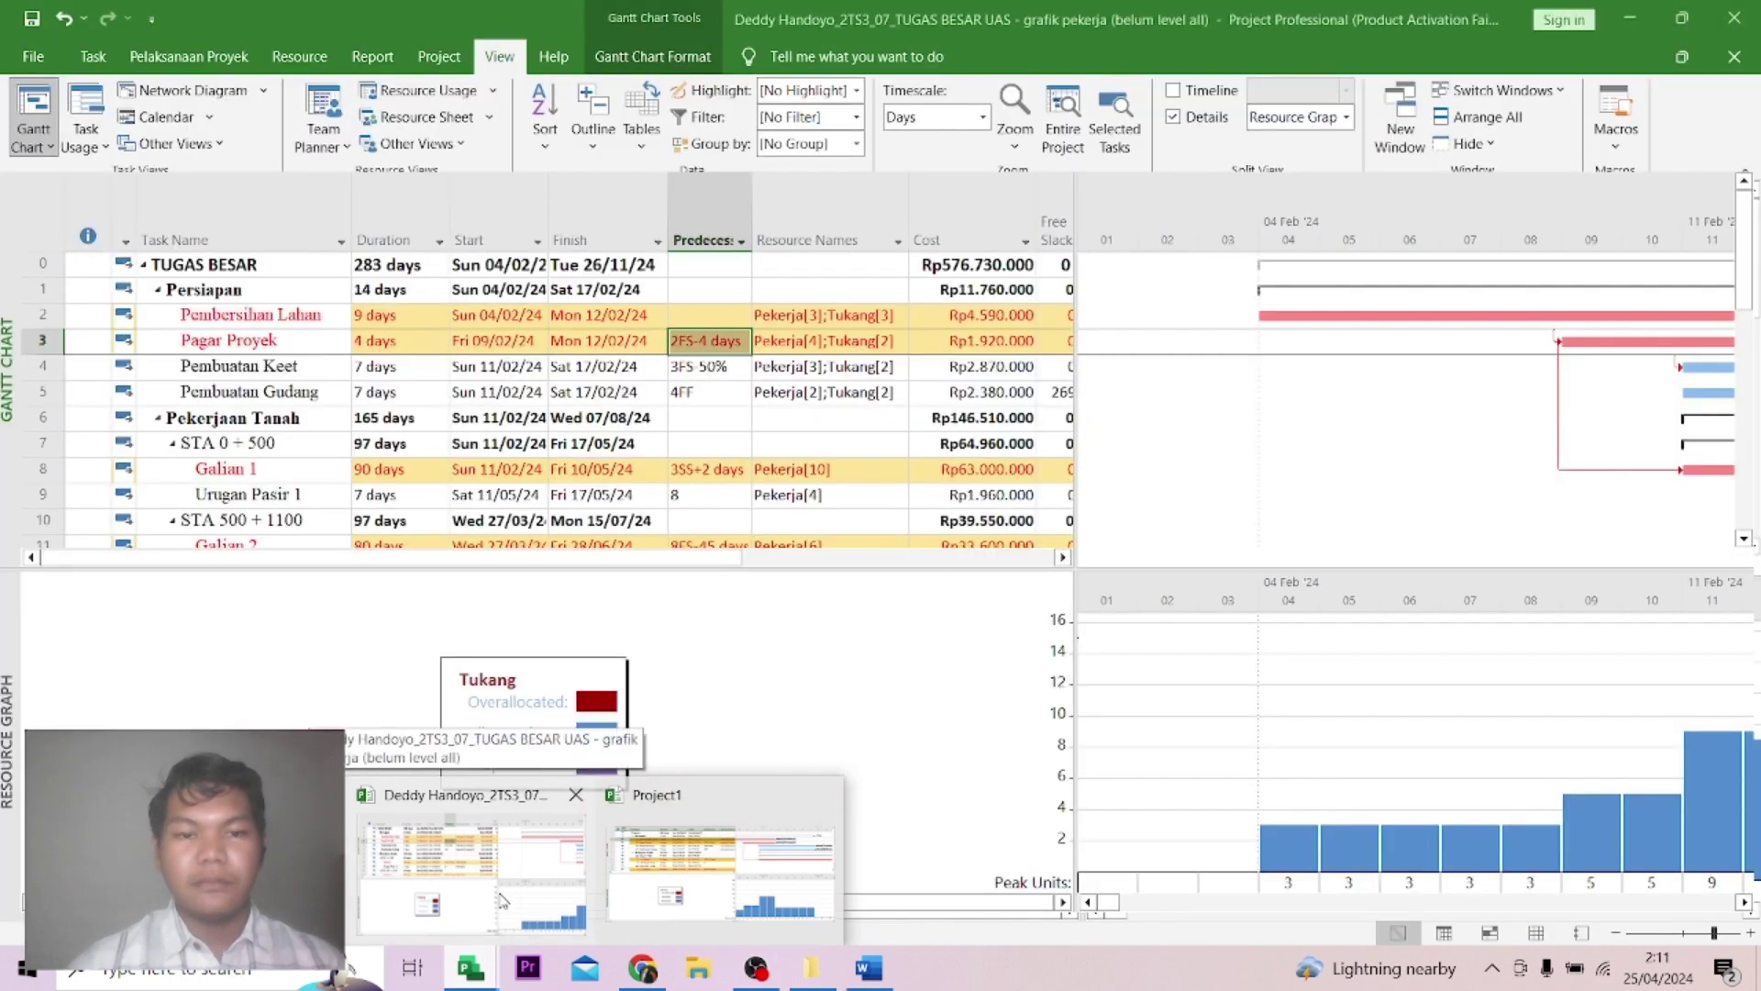
click(503, 899)
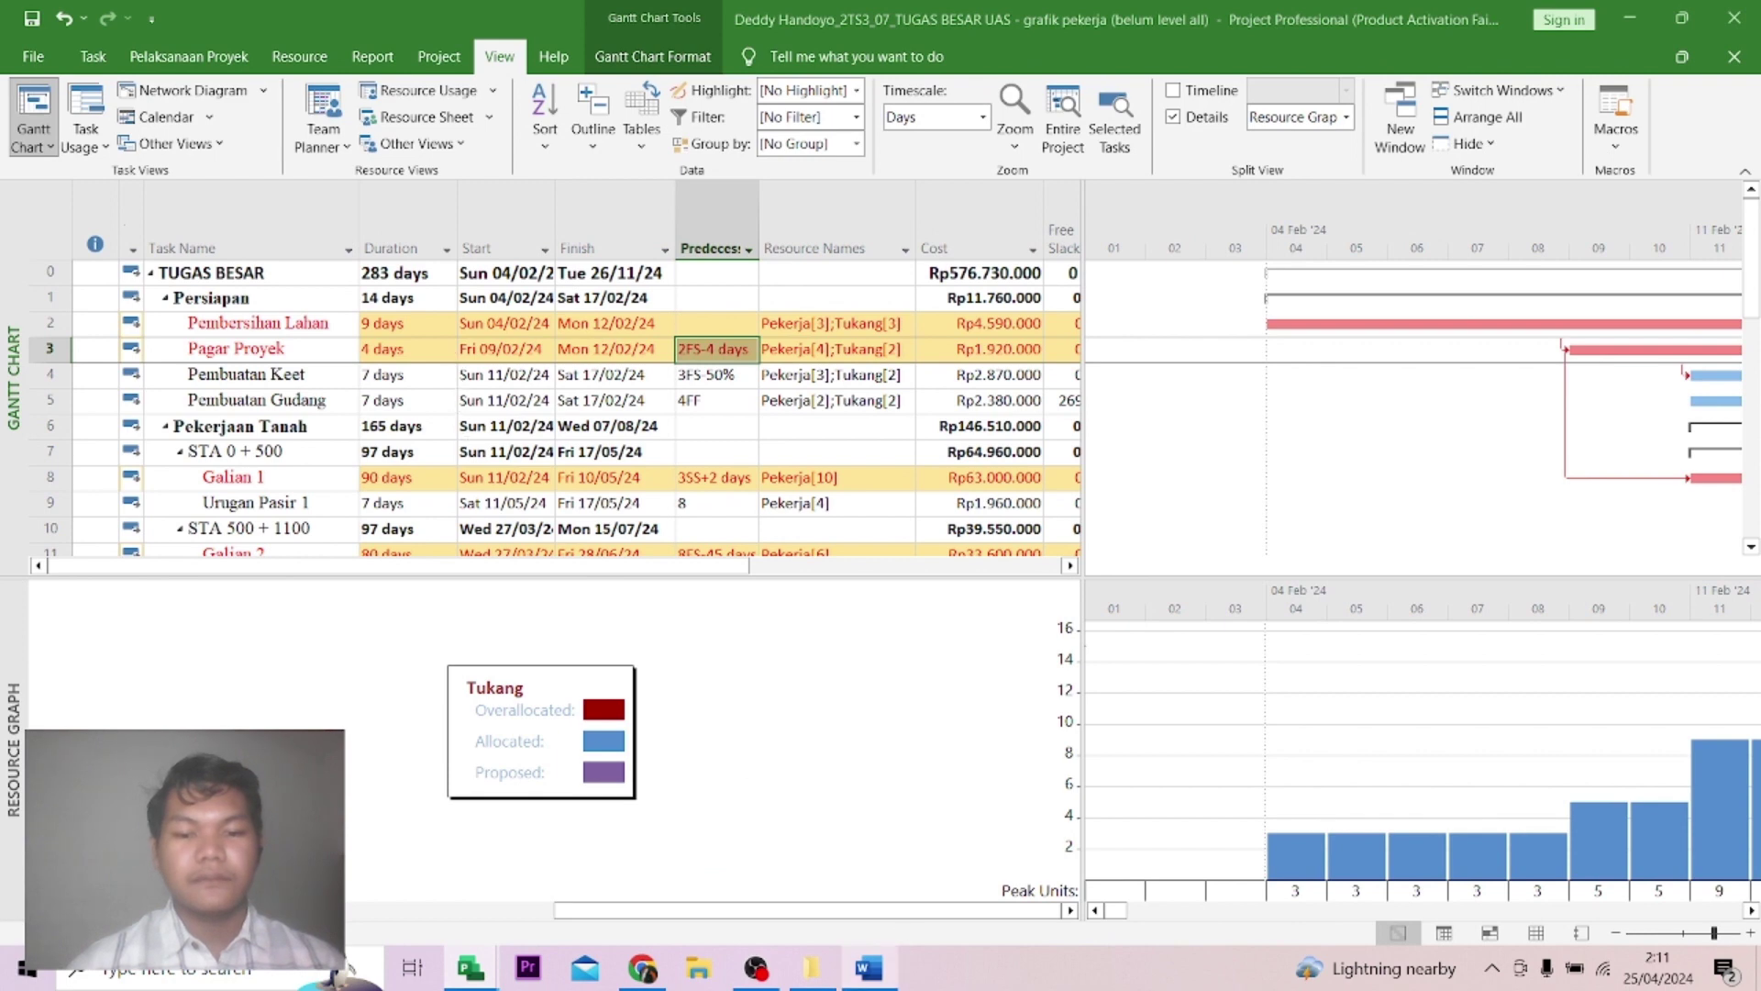
mouse_move(868, 967)
mouse_move(890, 899)
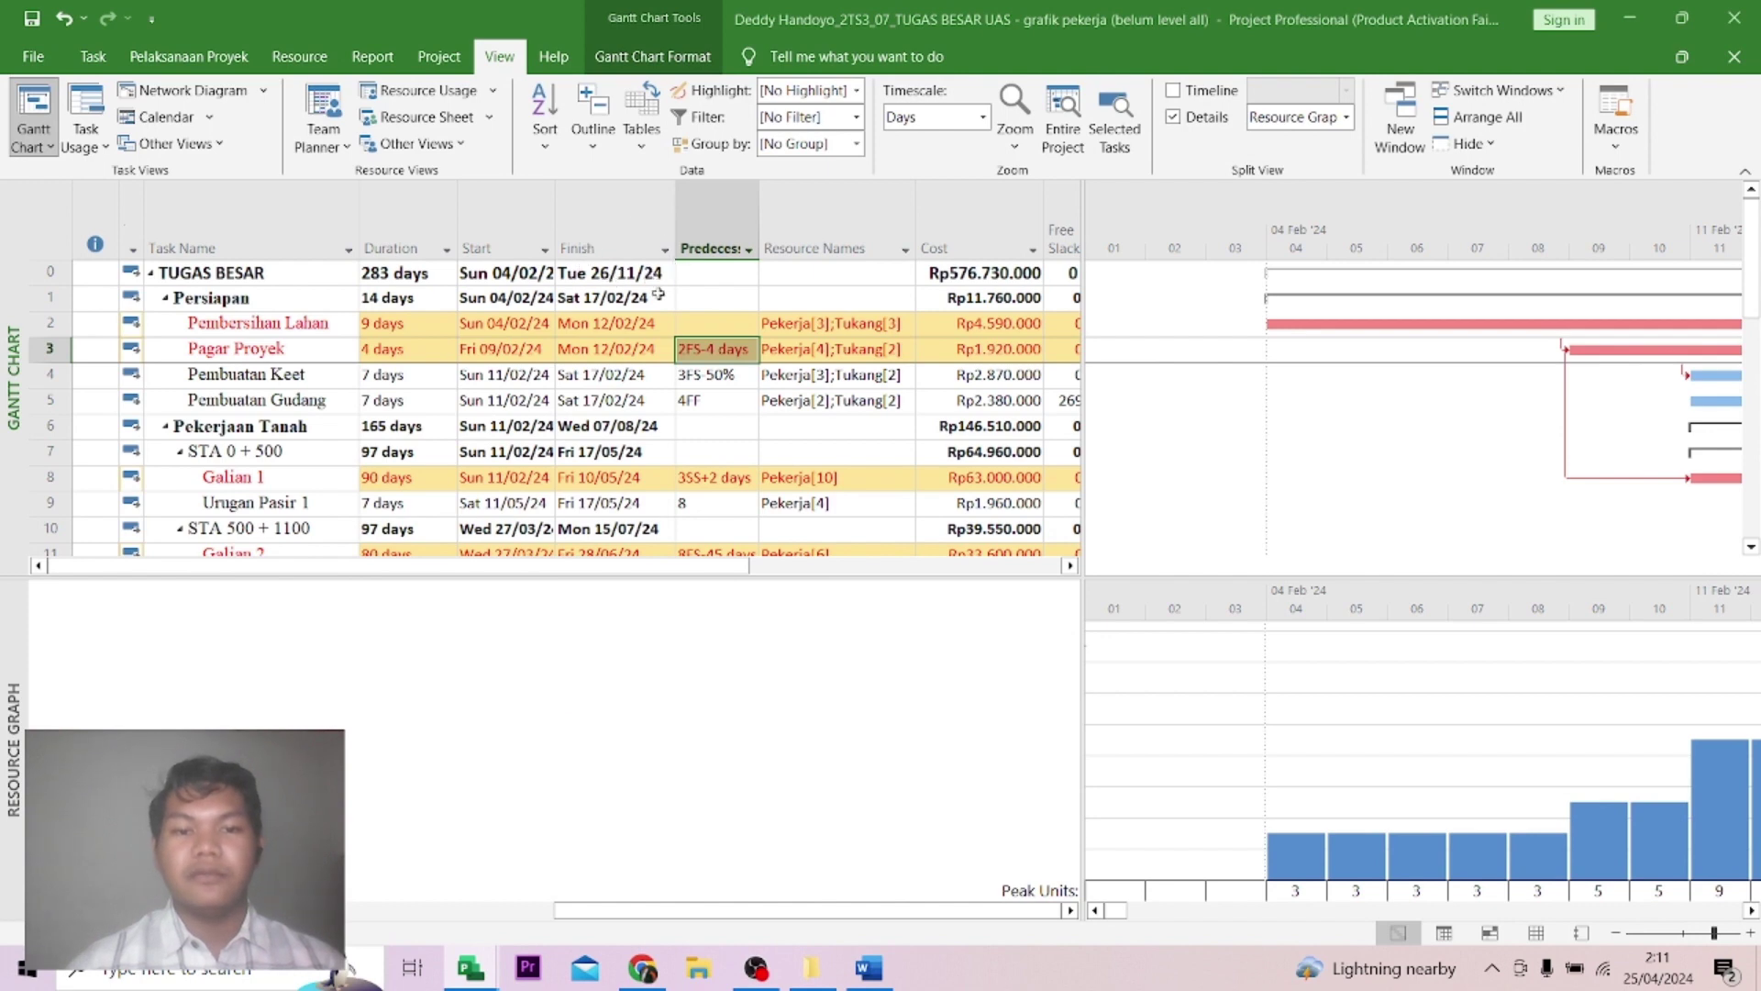
click(886, 980)
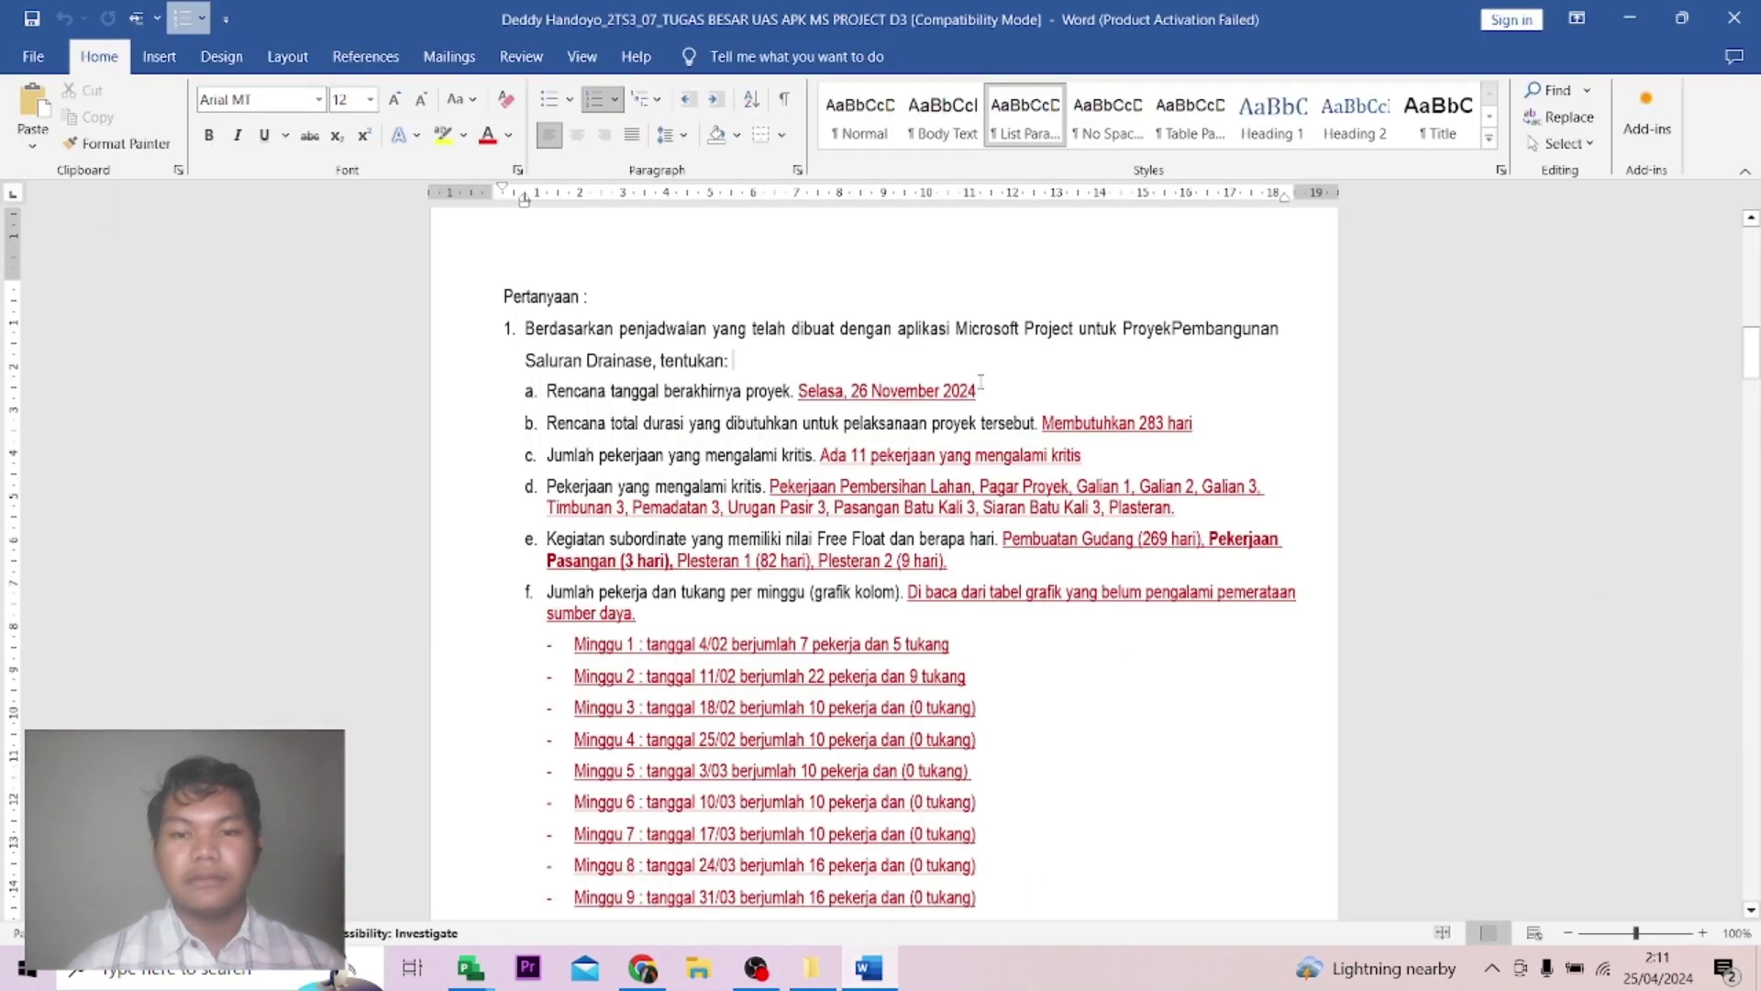
drag(986, 391, 798, 391)
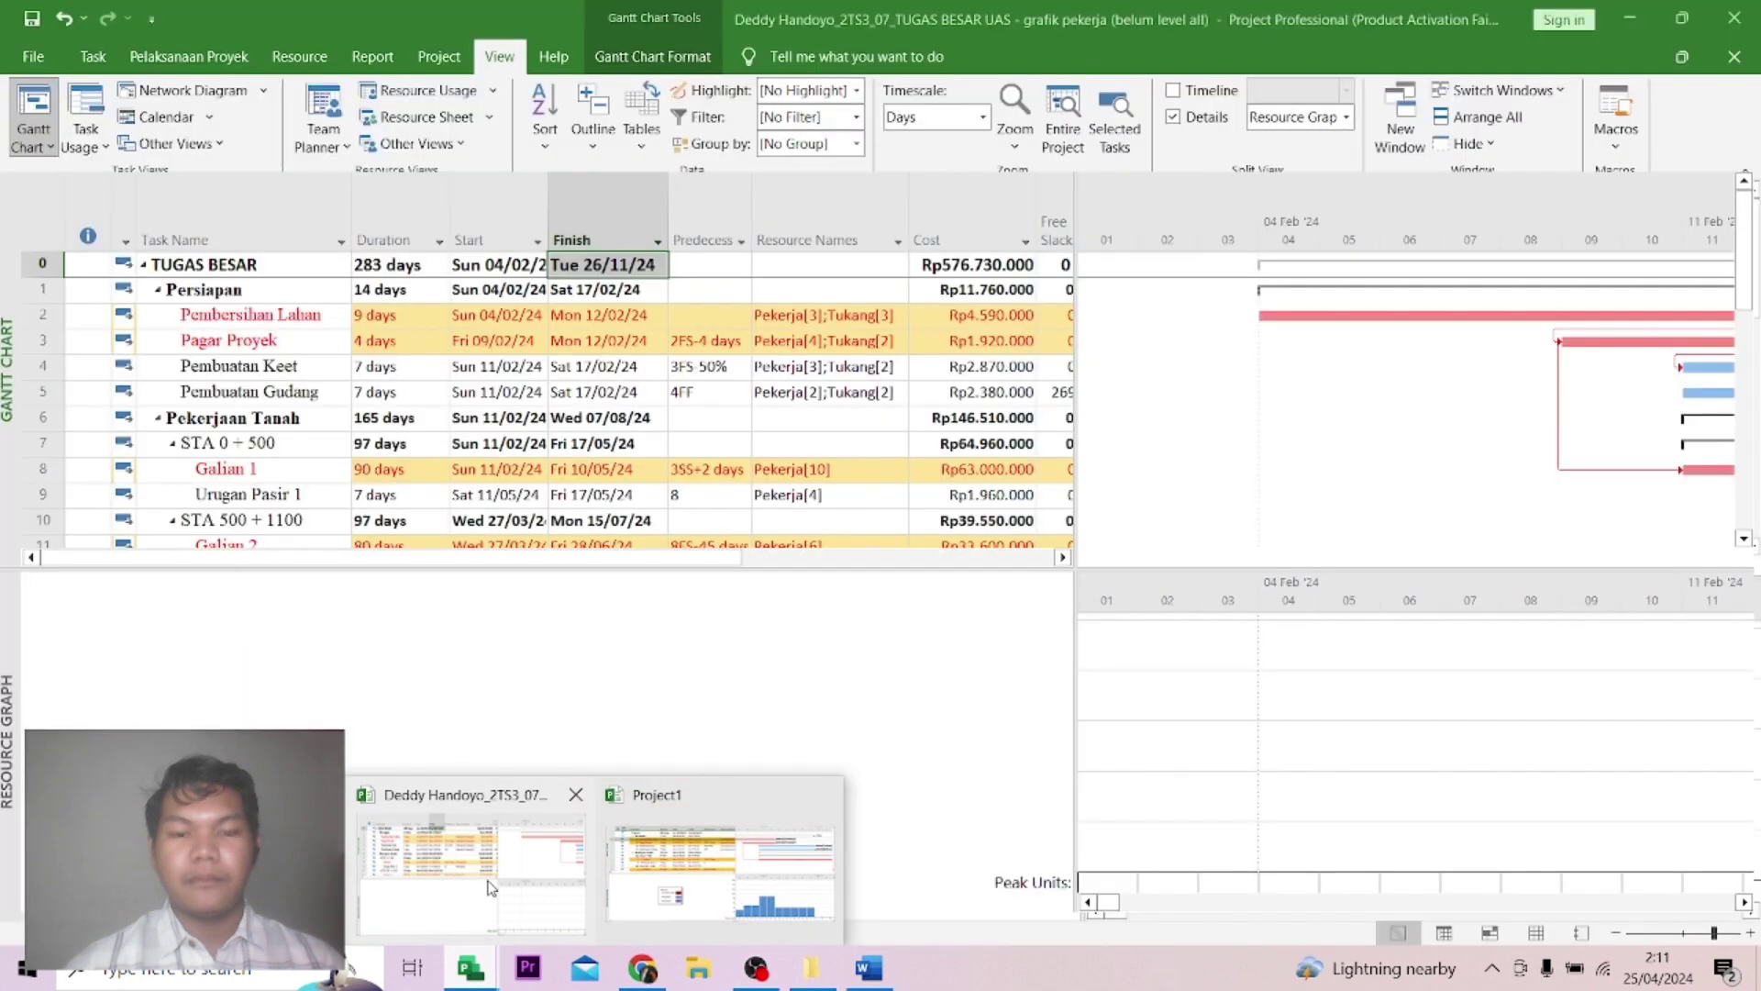
Check the total duration of TUGAS BESAR in Microsoft Project, returning to question 1b in the Word document.
click(489, 911)
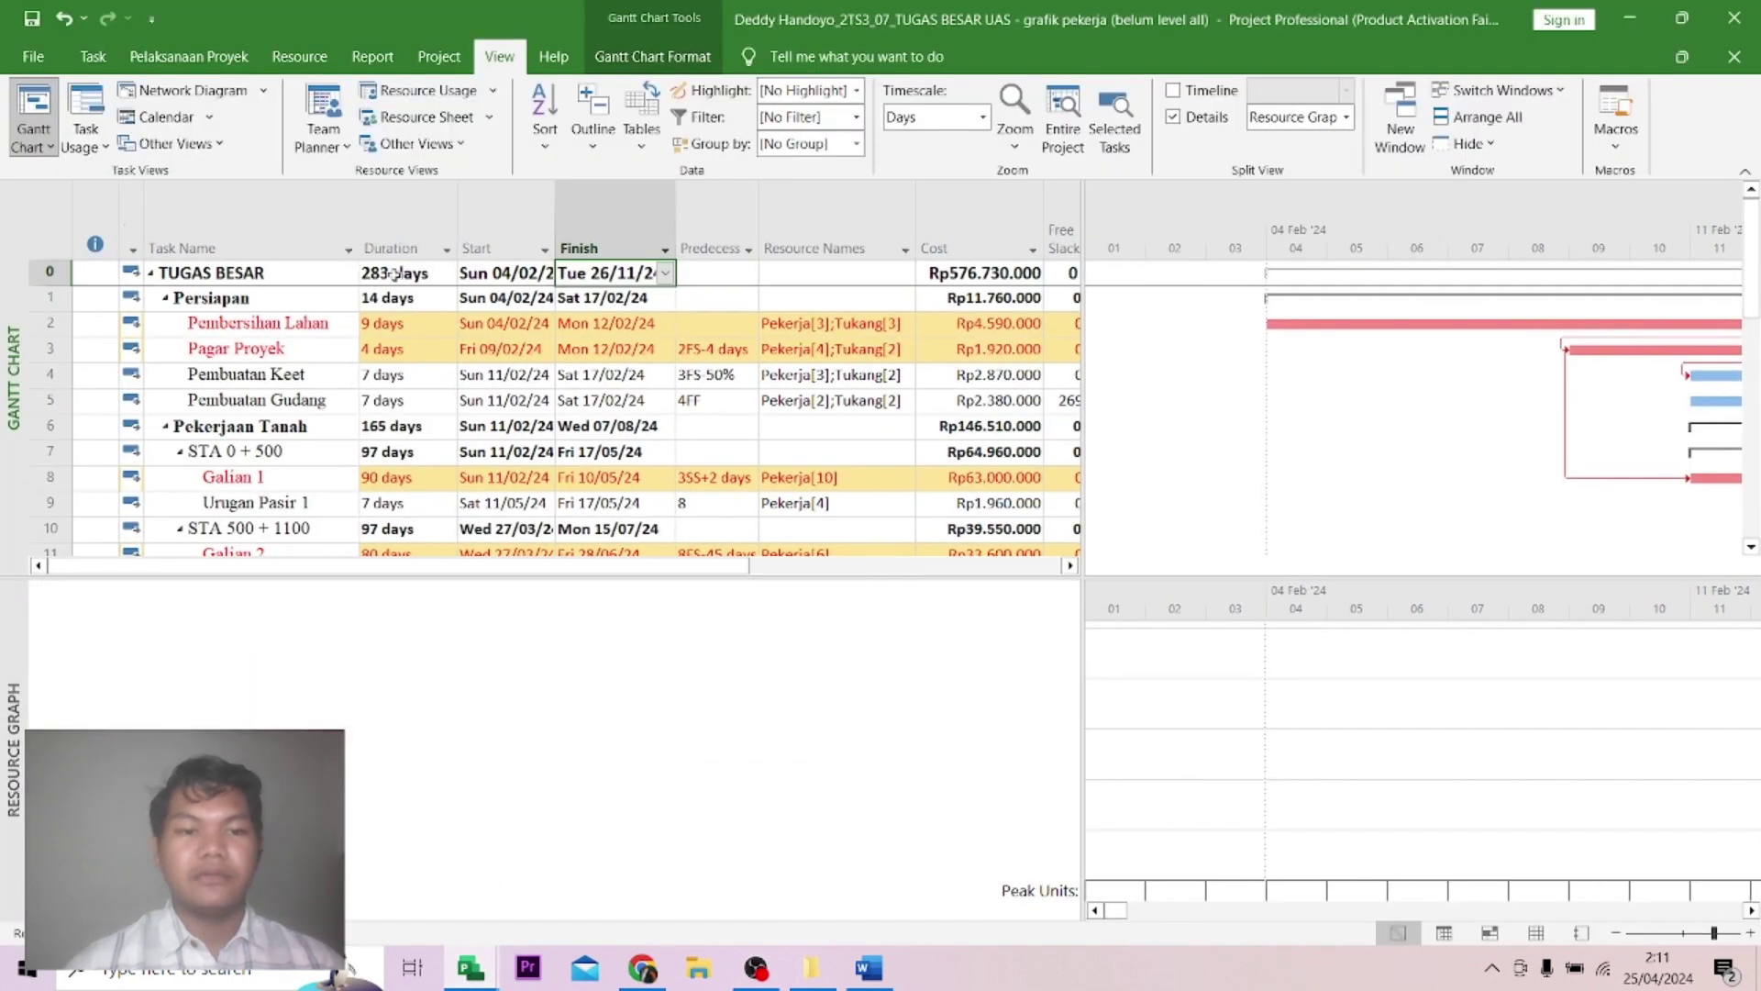
click(431, 269)
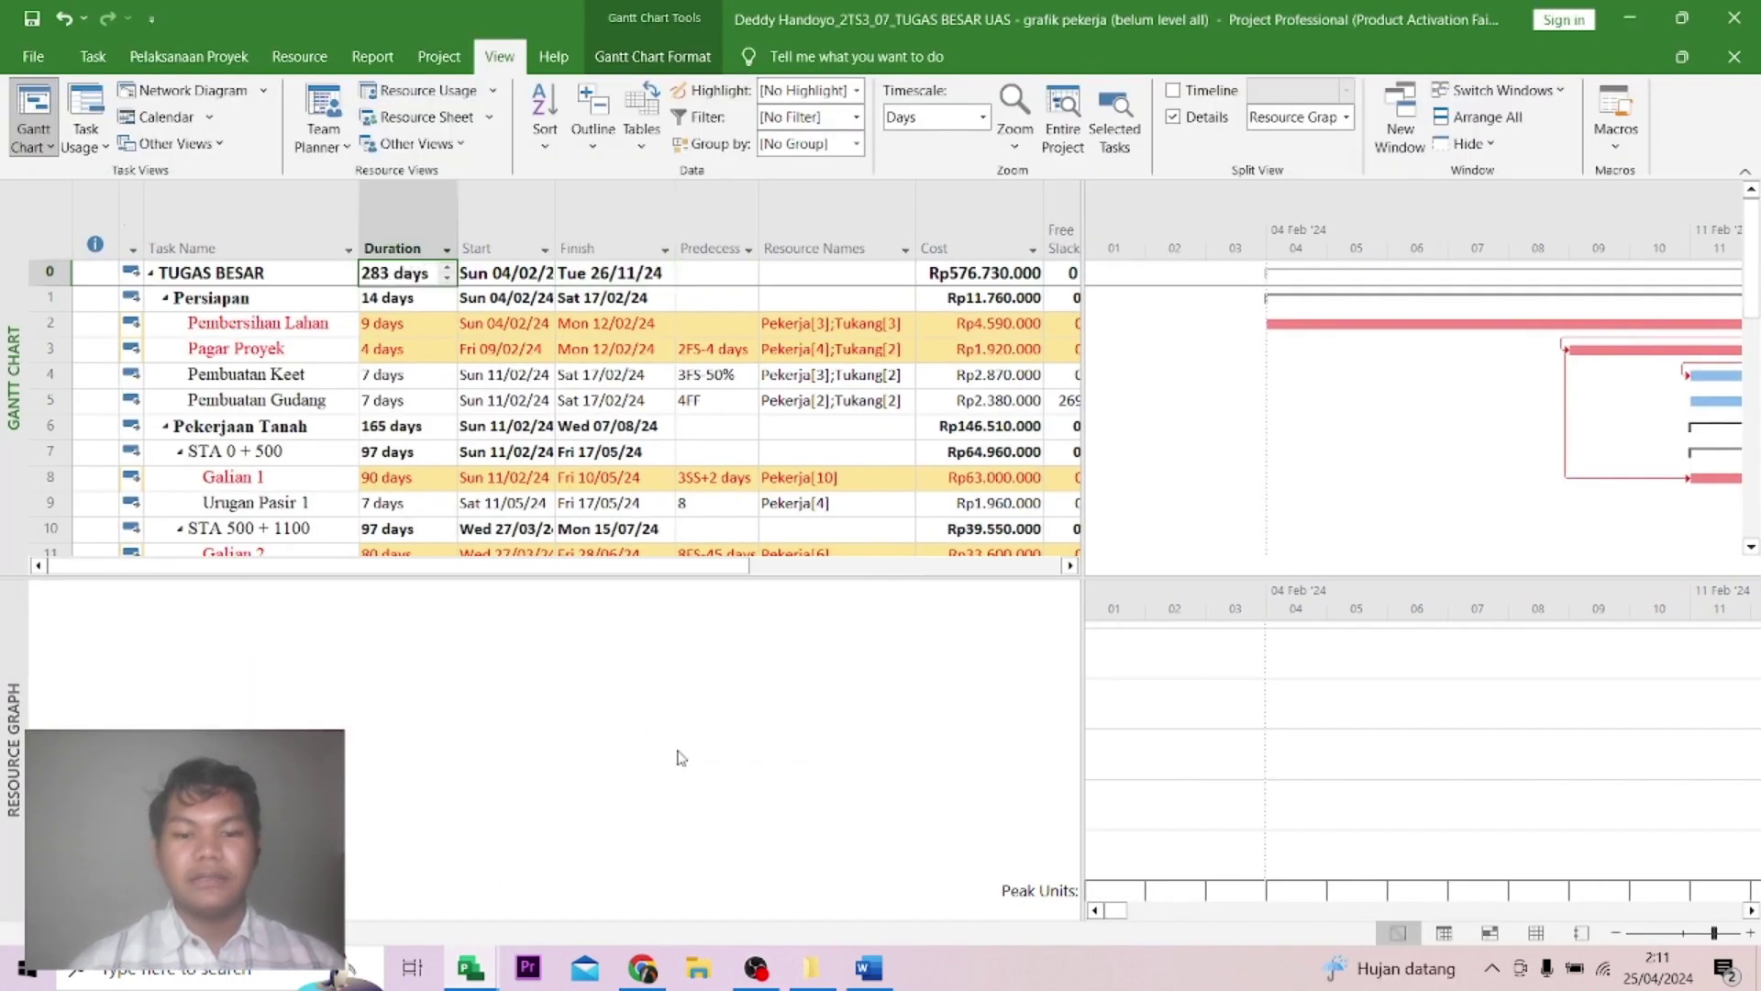
click(864, 862)
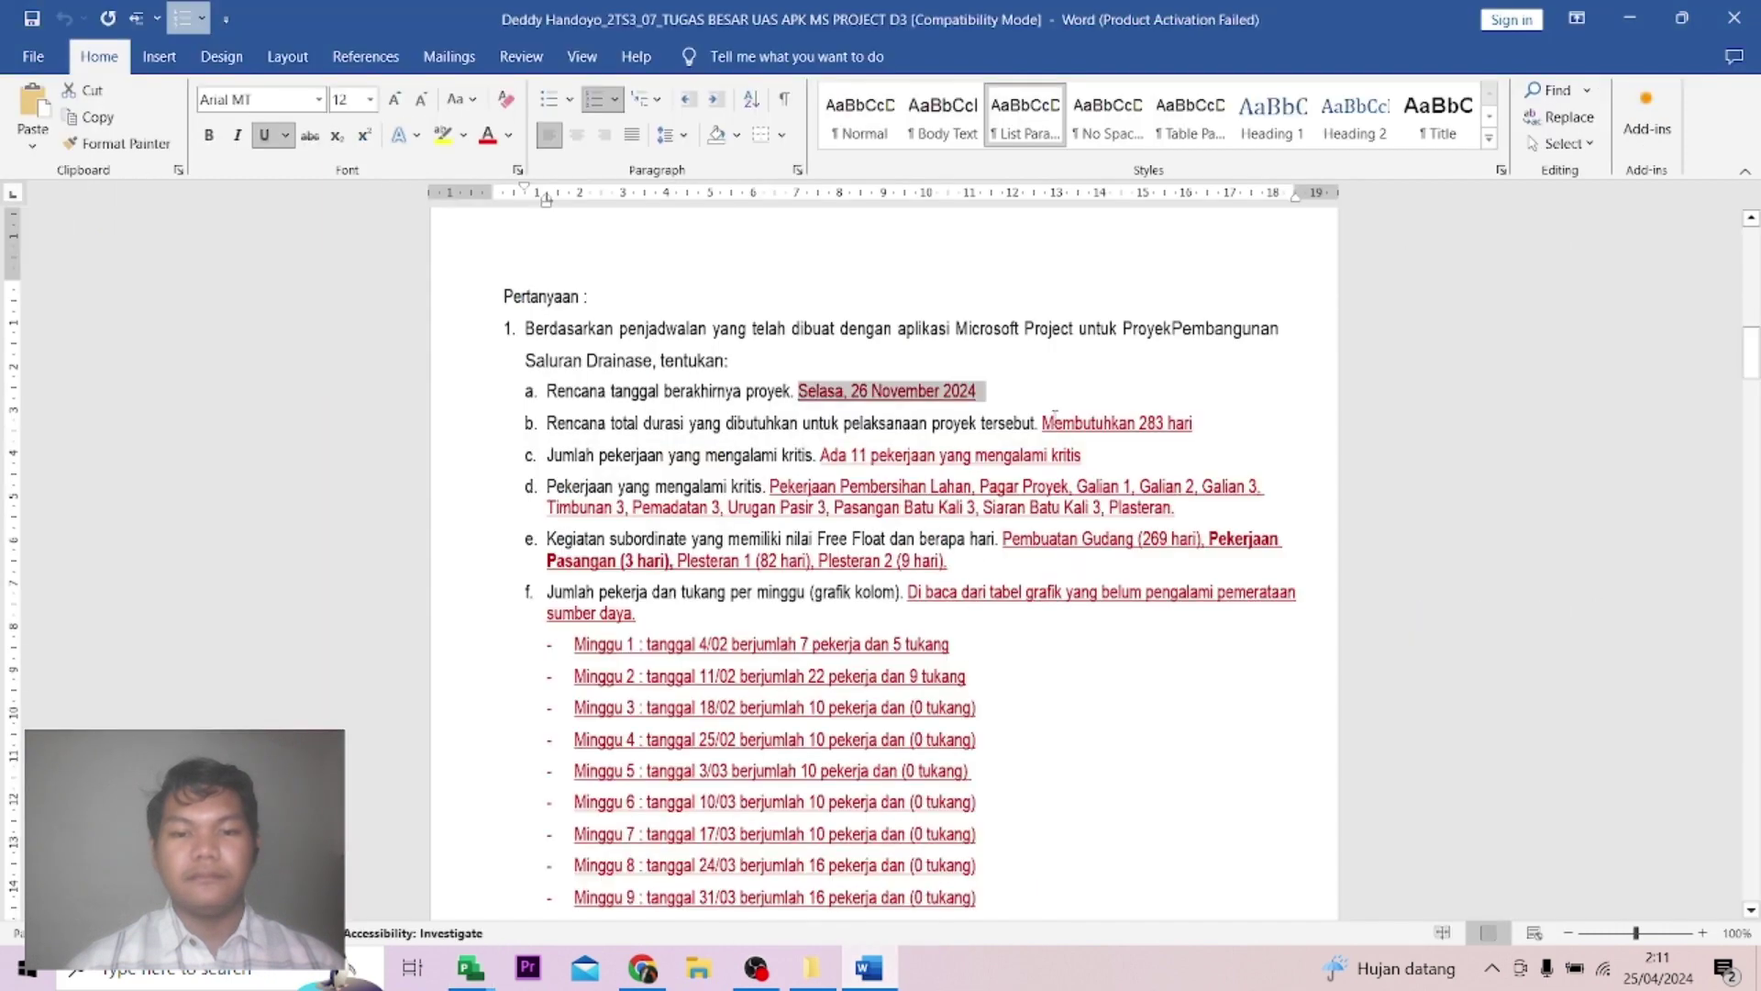
Read question 1c on critical tasks, switch to Microsoft Project and review Pembersihan Lahan, Pagar Proyek, Galian 1 and Galian 2.
drag(604, 468, 761, 456)
mouse_move(653, 967)
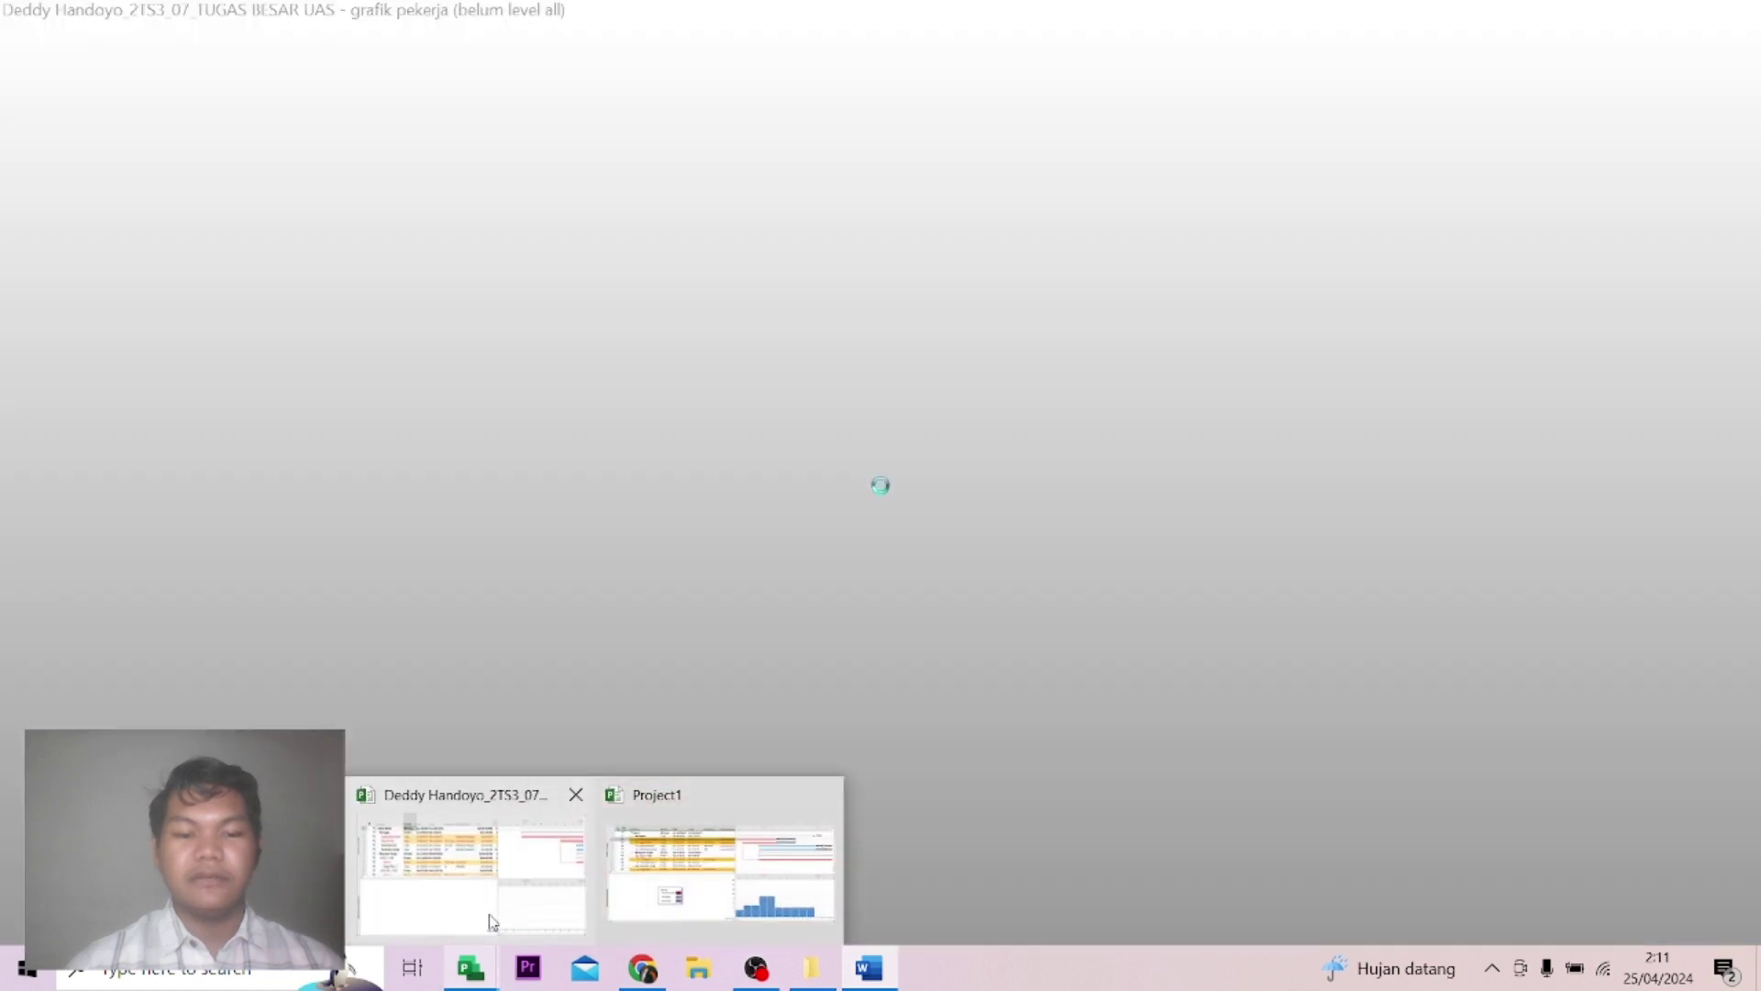
click(493, 922)
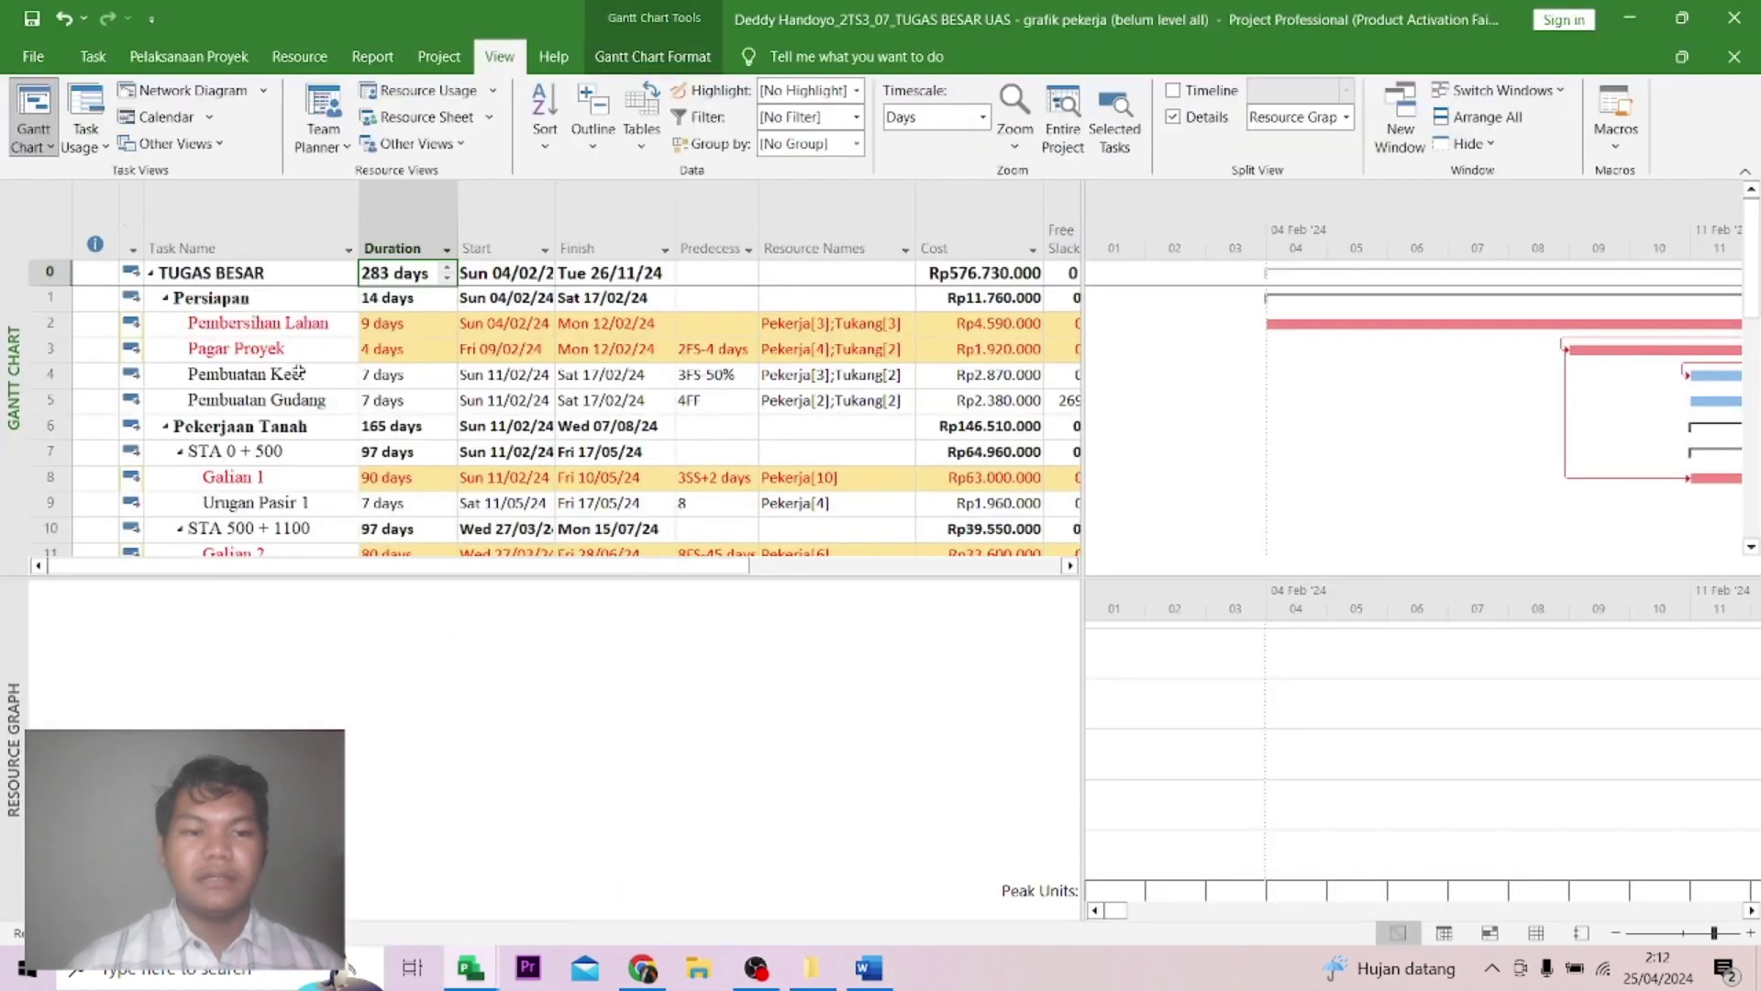
click(278, 323)
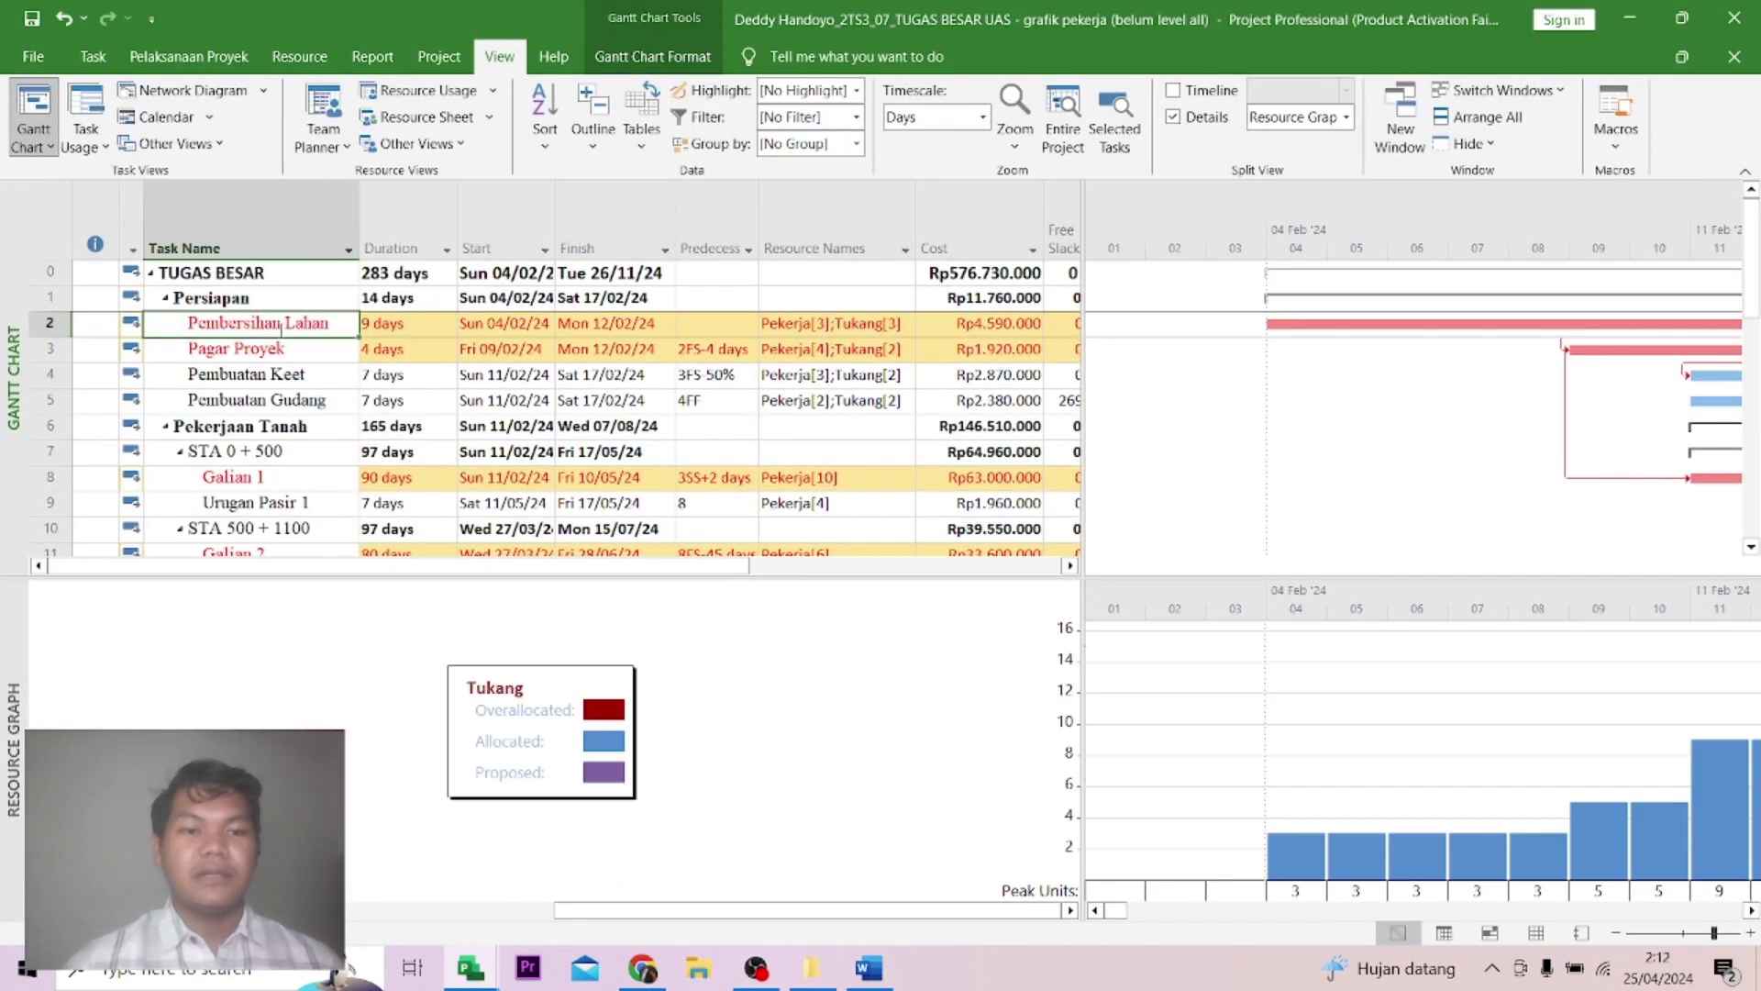
click(284, 349)
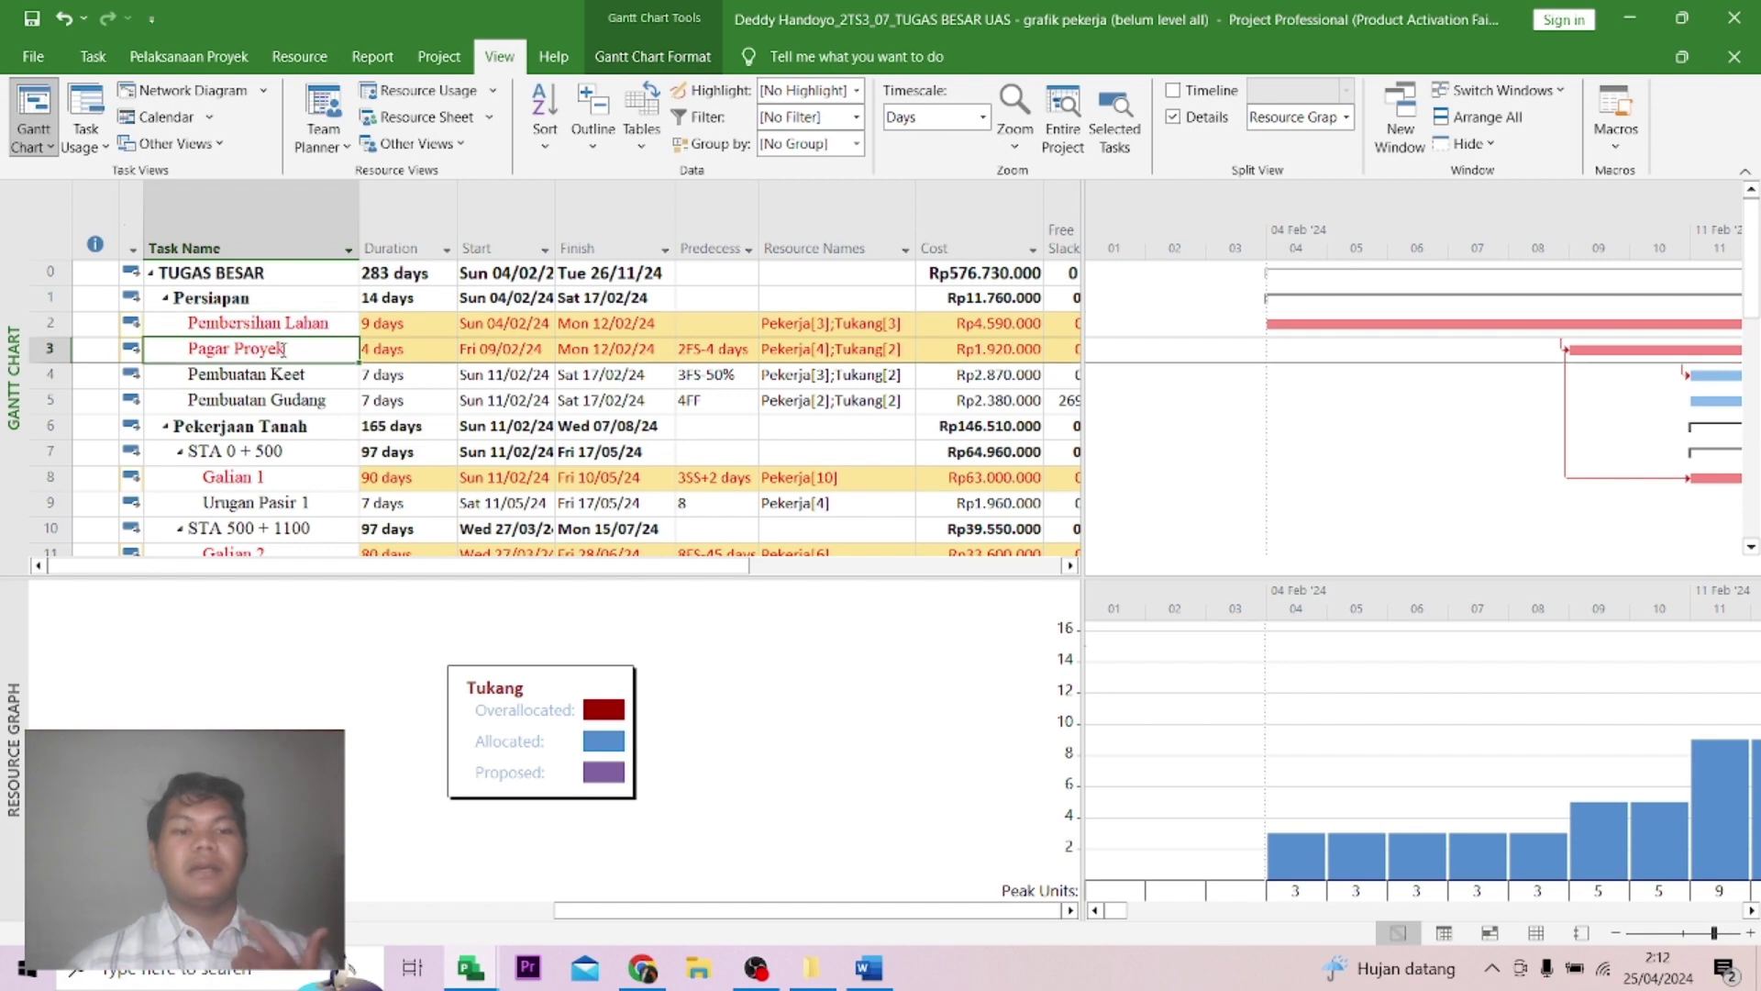
scroll(283, 349, down, 3)
scroll(284, 349, up, 2)
scroll(282, 335, down, 1)
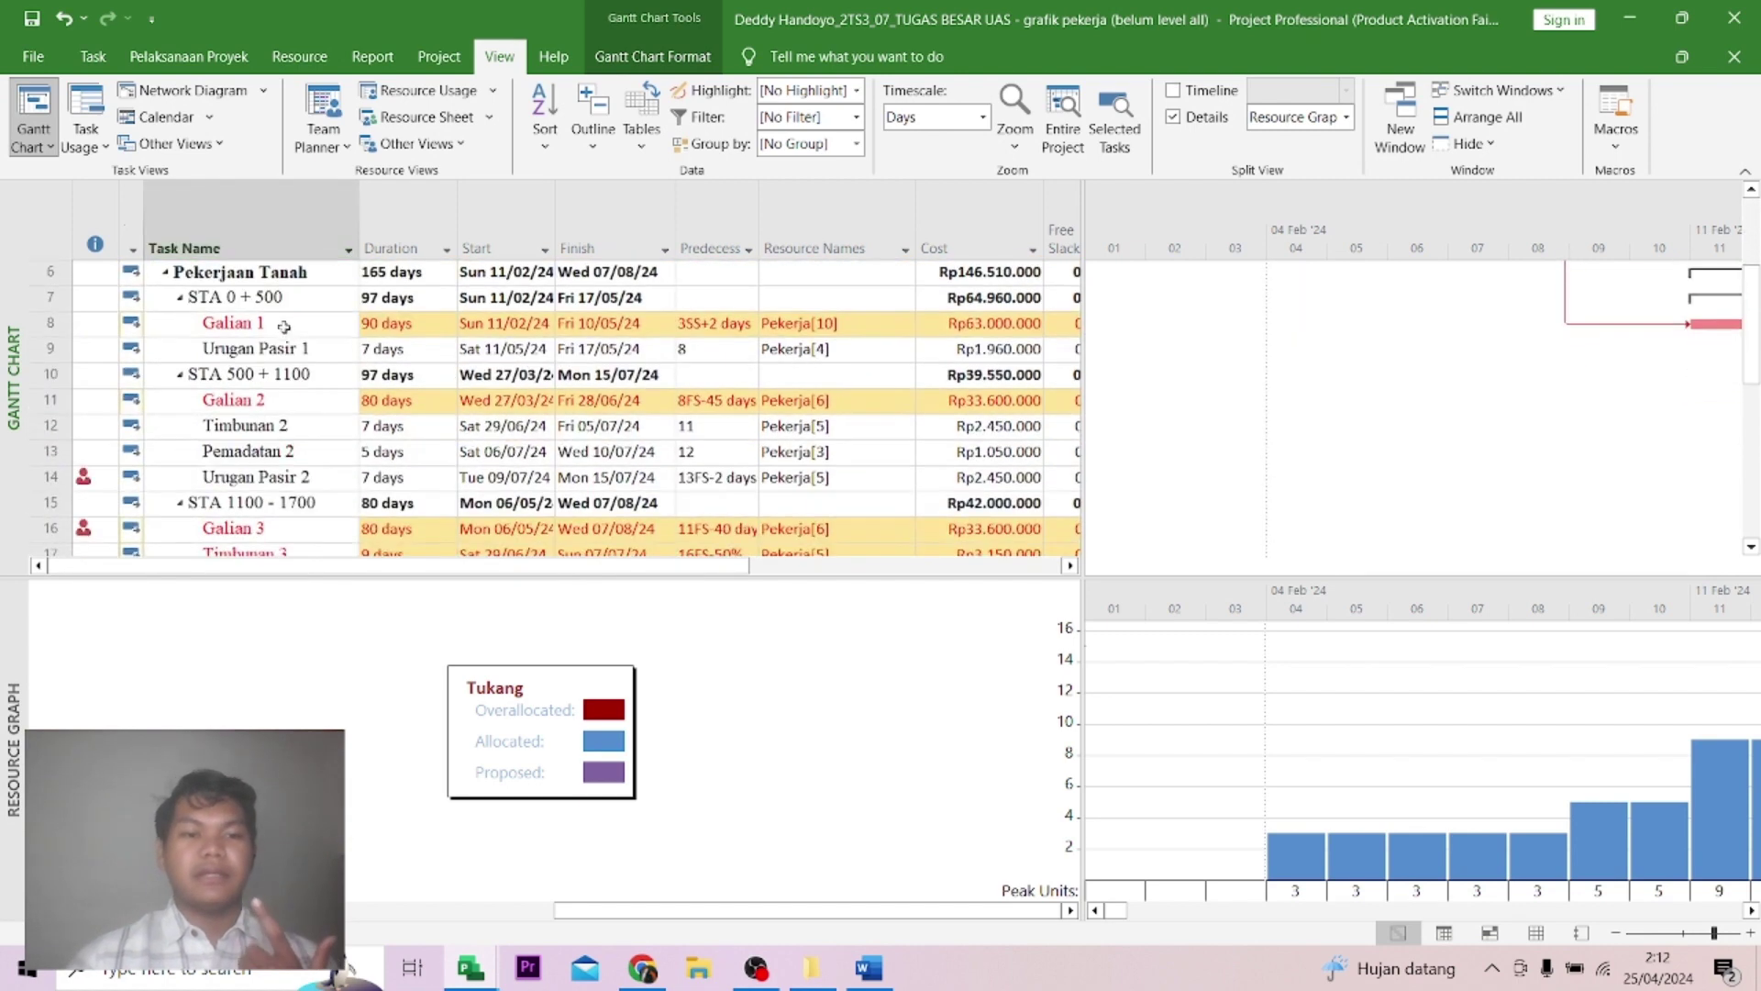
click(281, 325)
scroll(282, 330, down, 1)
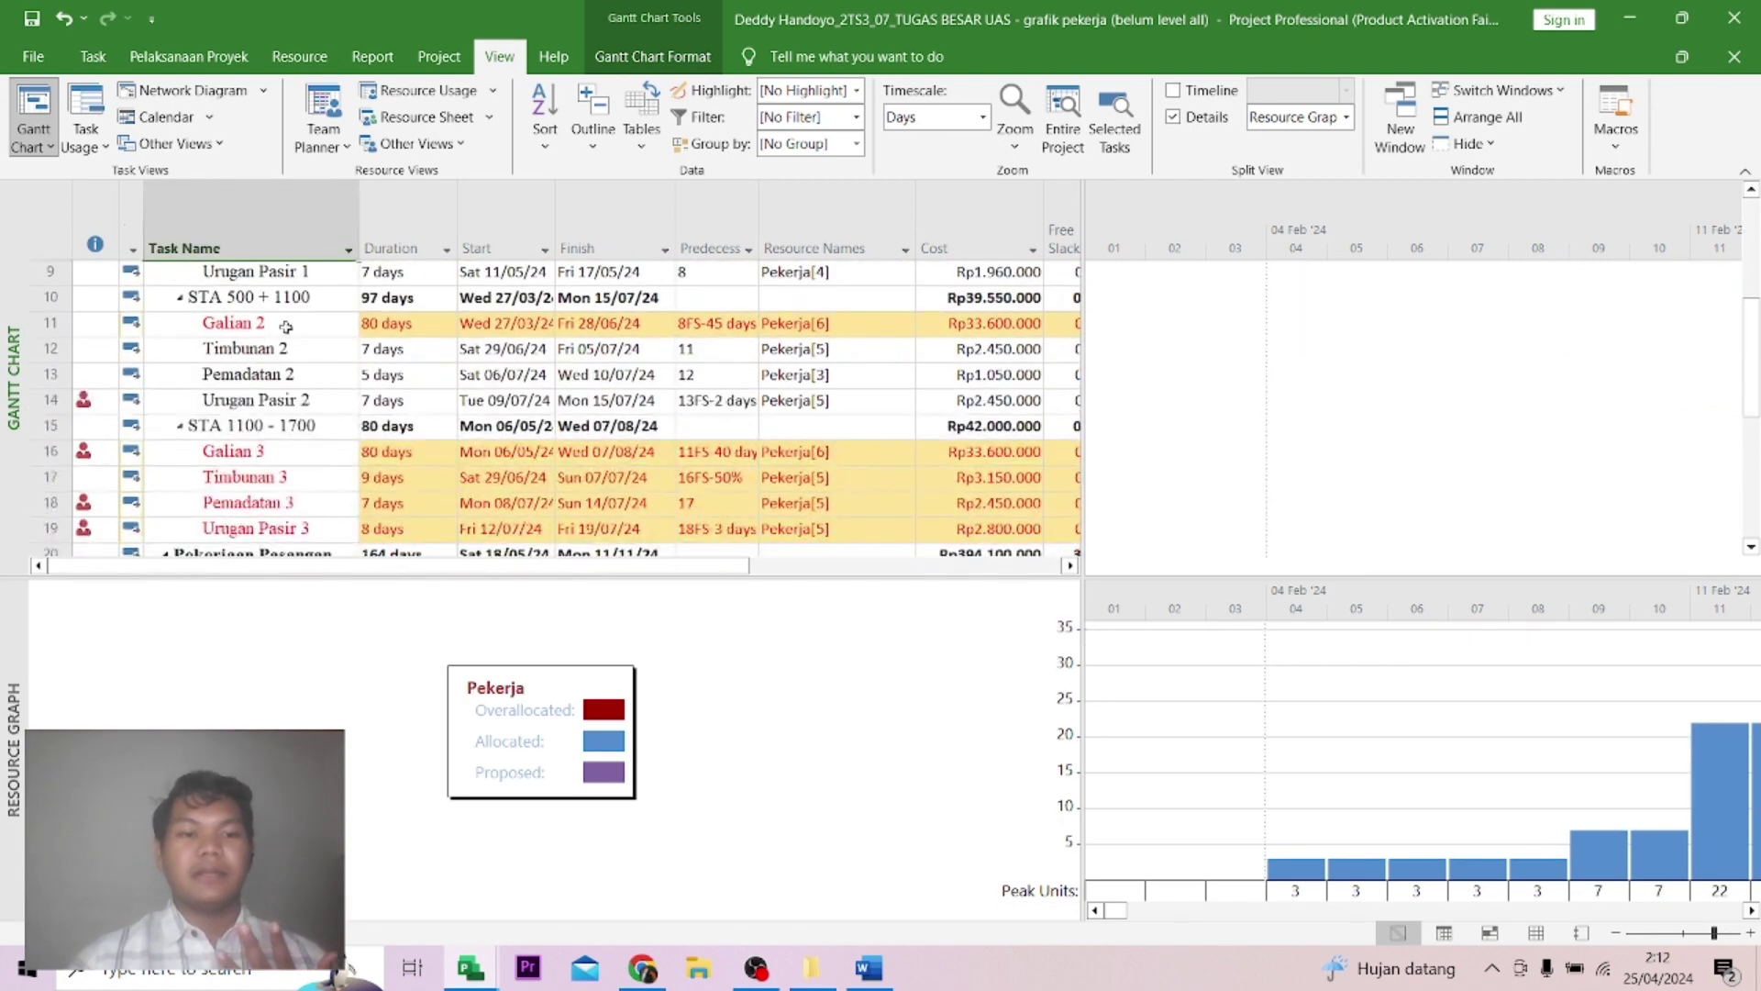
scroll(282, 349, up, 1)
click(283, 376)
scroll(283, 379, down, 1)
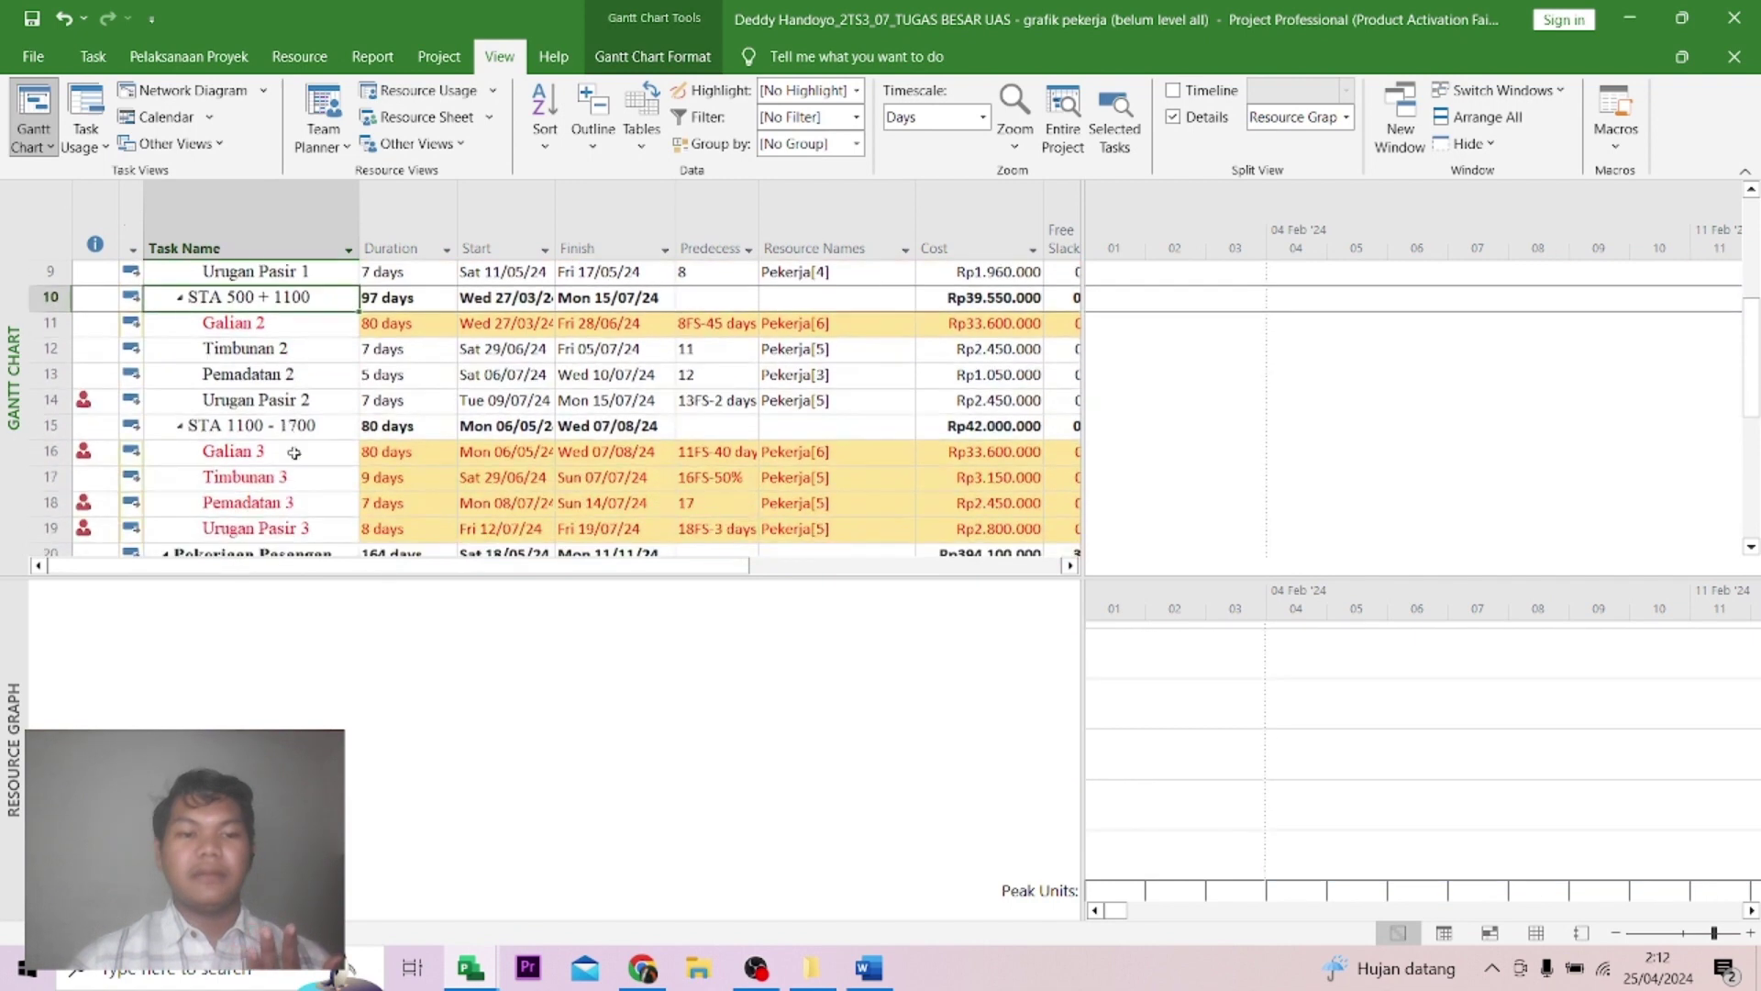
Review the critical tasks Galian 3, Timbunan 3, Pemadatan 3 and Urugan Pasir 3 under STA 1100 - 1700.
scroll(298, 376, down, 1)
click(300, 374)
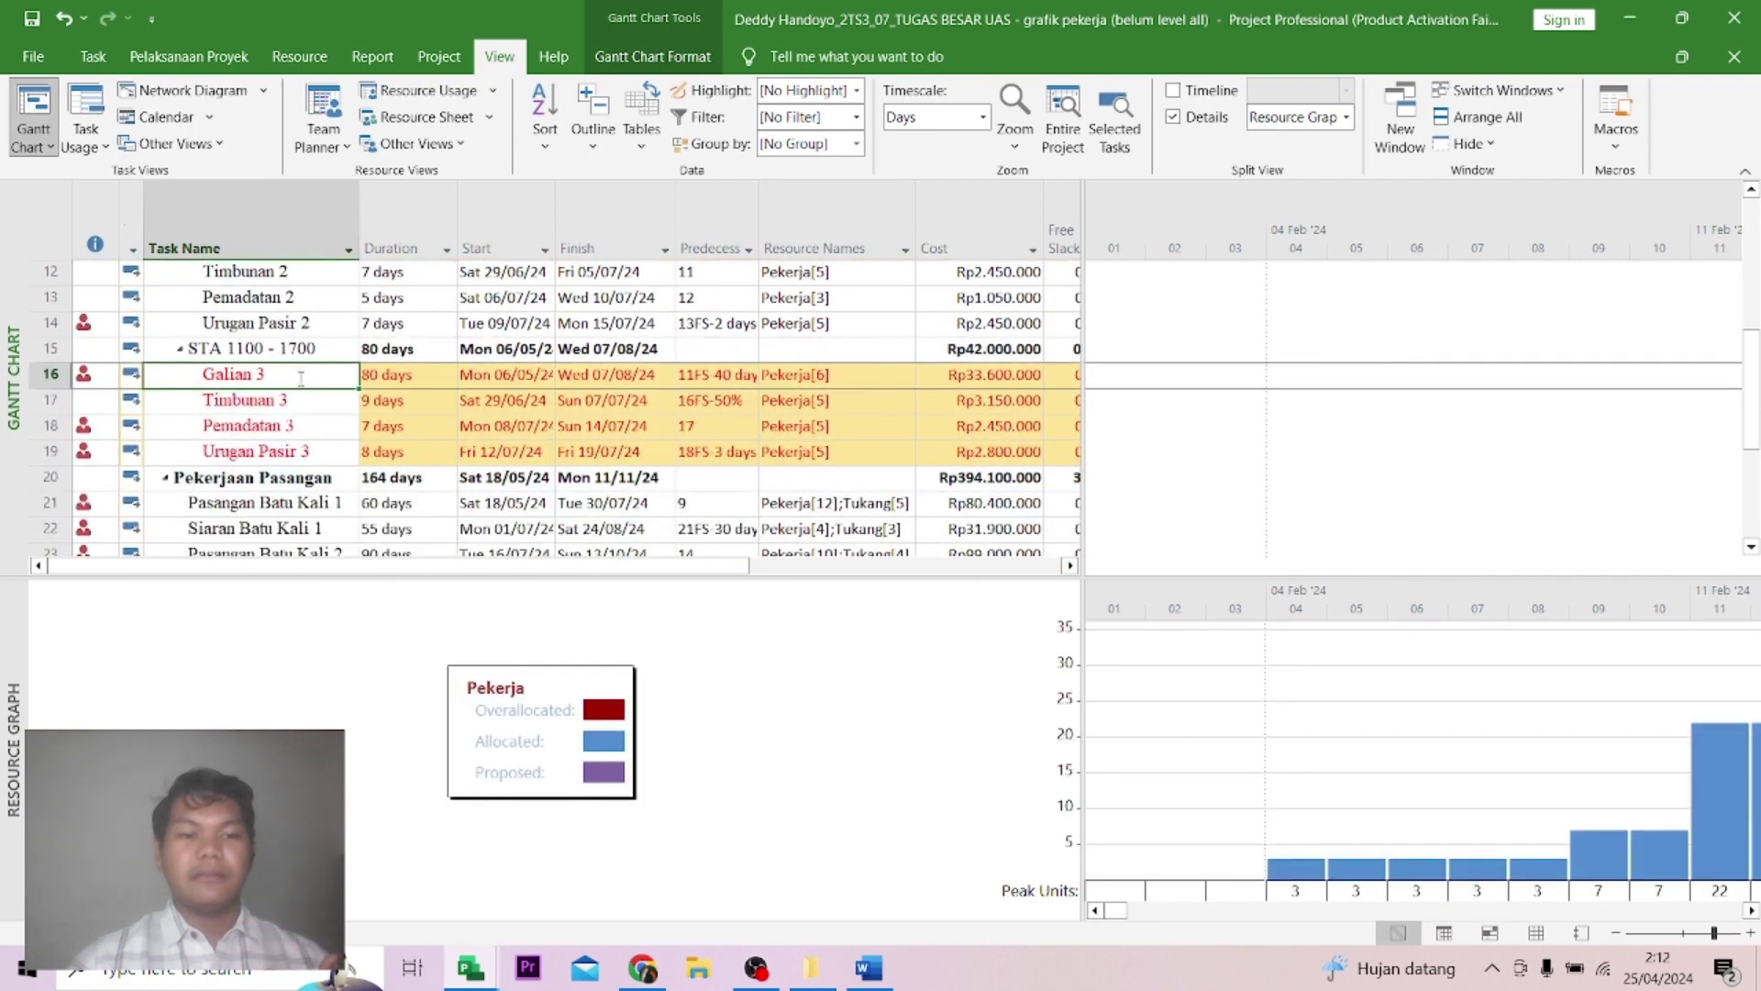
click(301, 404)
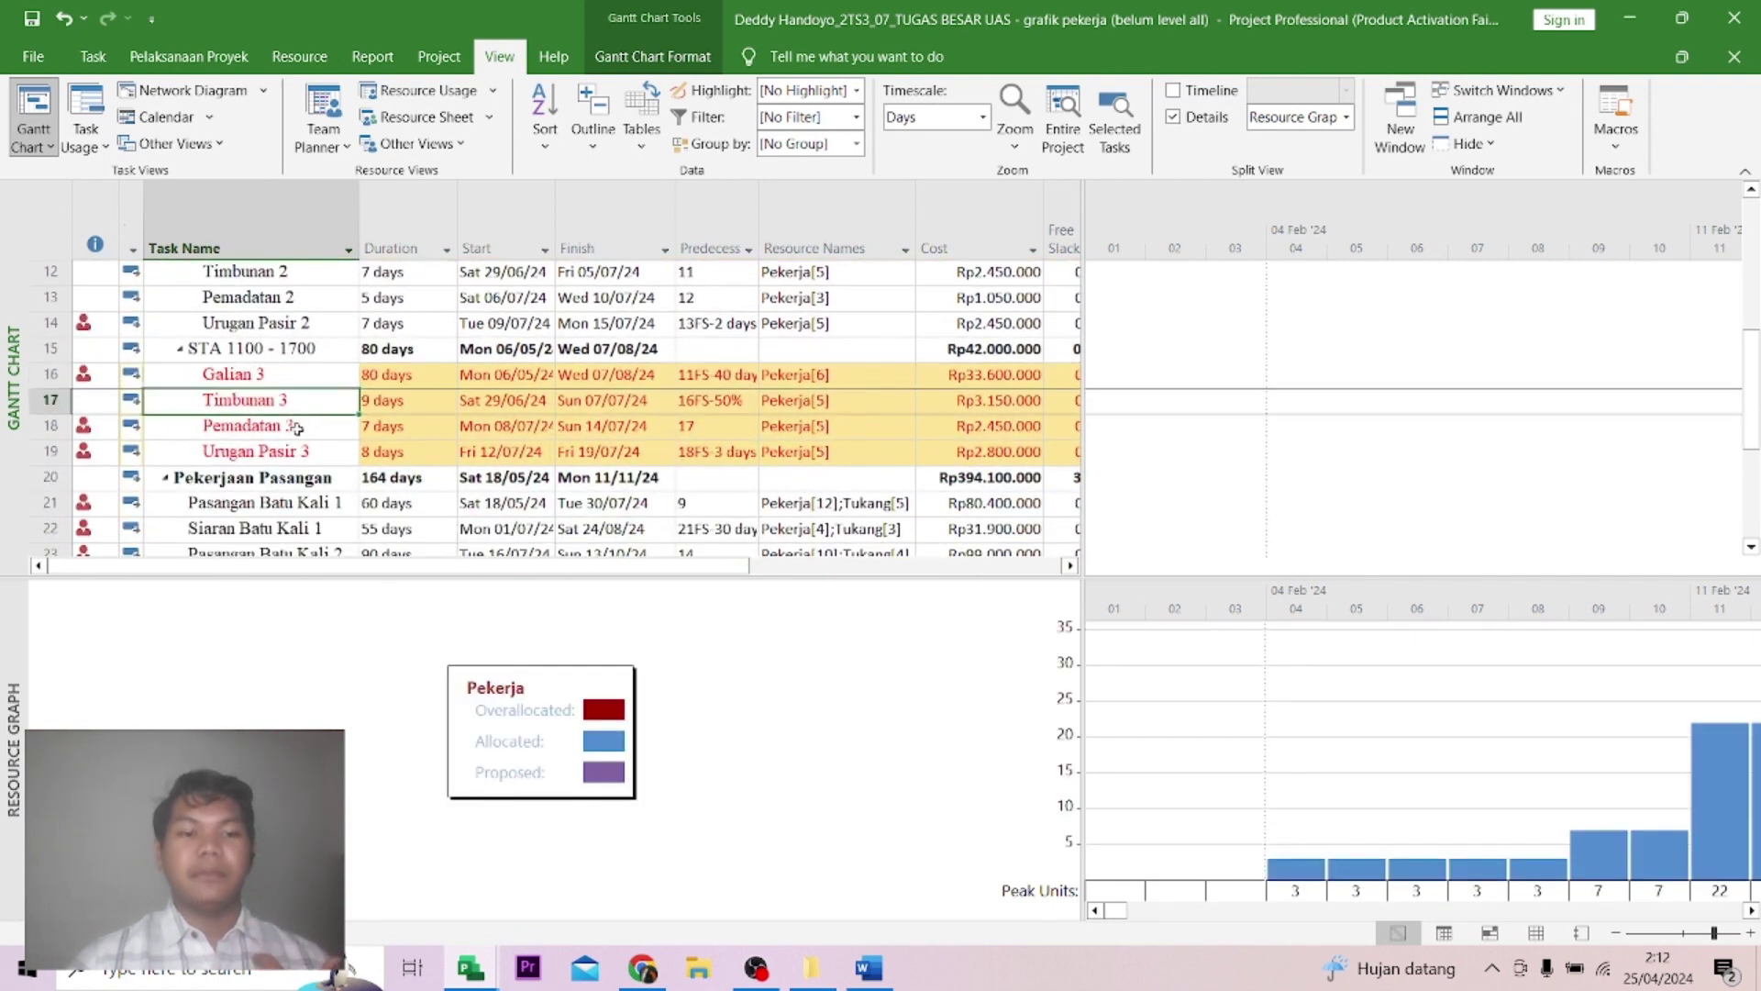
click(296, 429)
scroll(303, 403, down, 1)
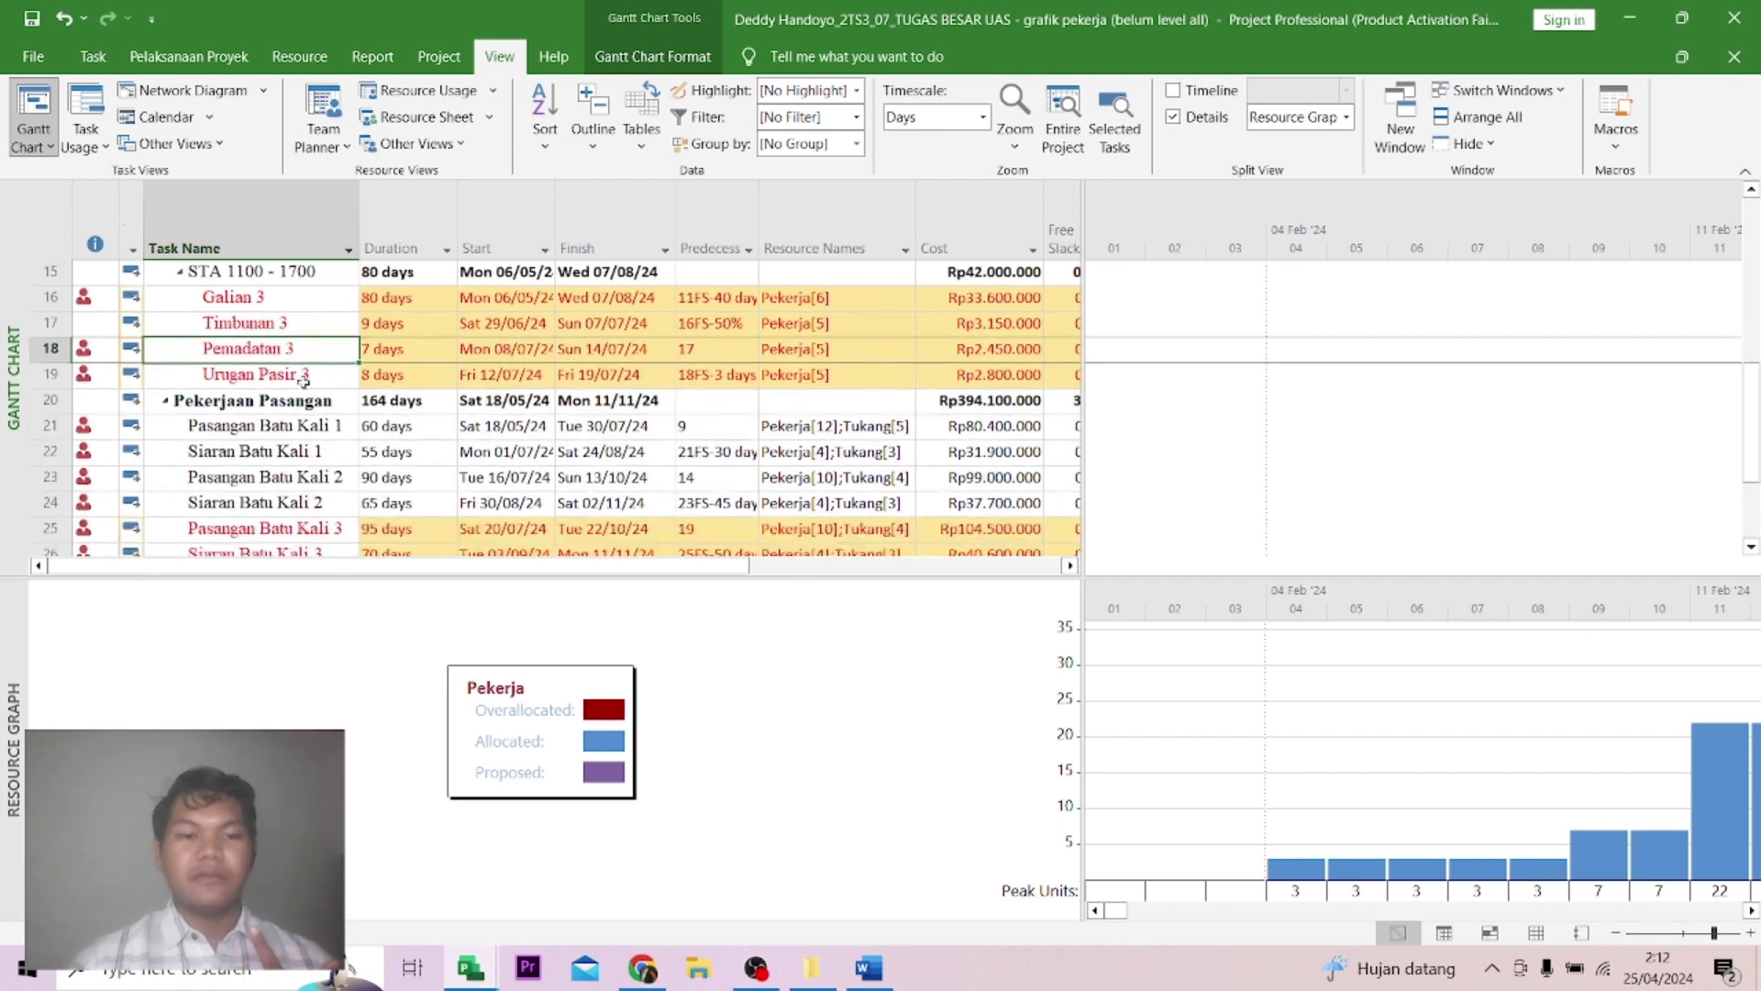
scroll(303, 381, down, 1)
Review the critical tasks Pasangan Batu Kali 3, Siaran Batu Kali 3 and Plasteran 3 in the masonry and finishing groups.
scroll(318, 303, down, 2)
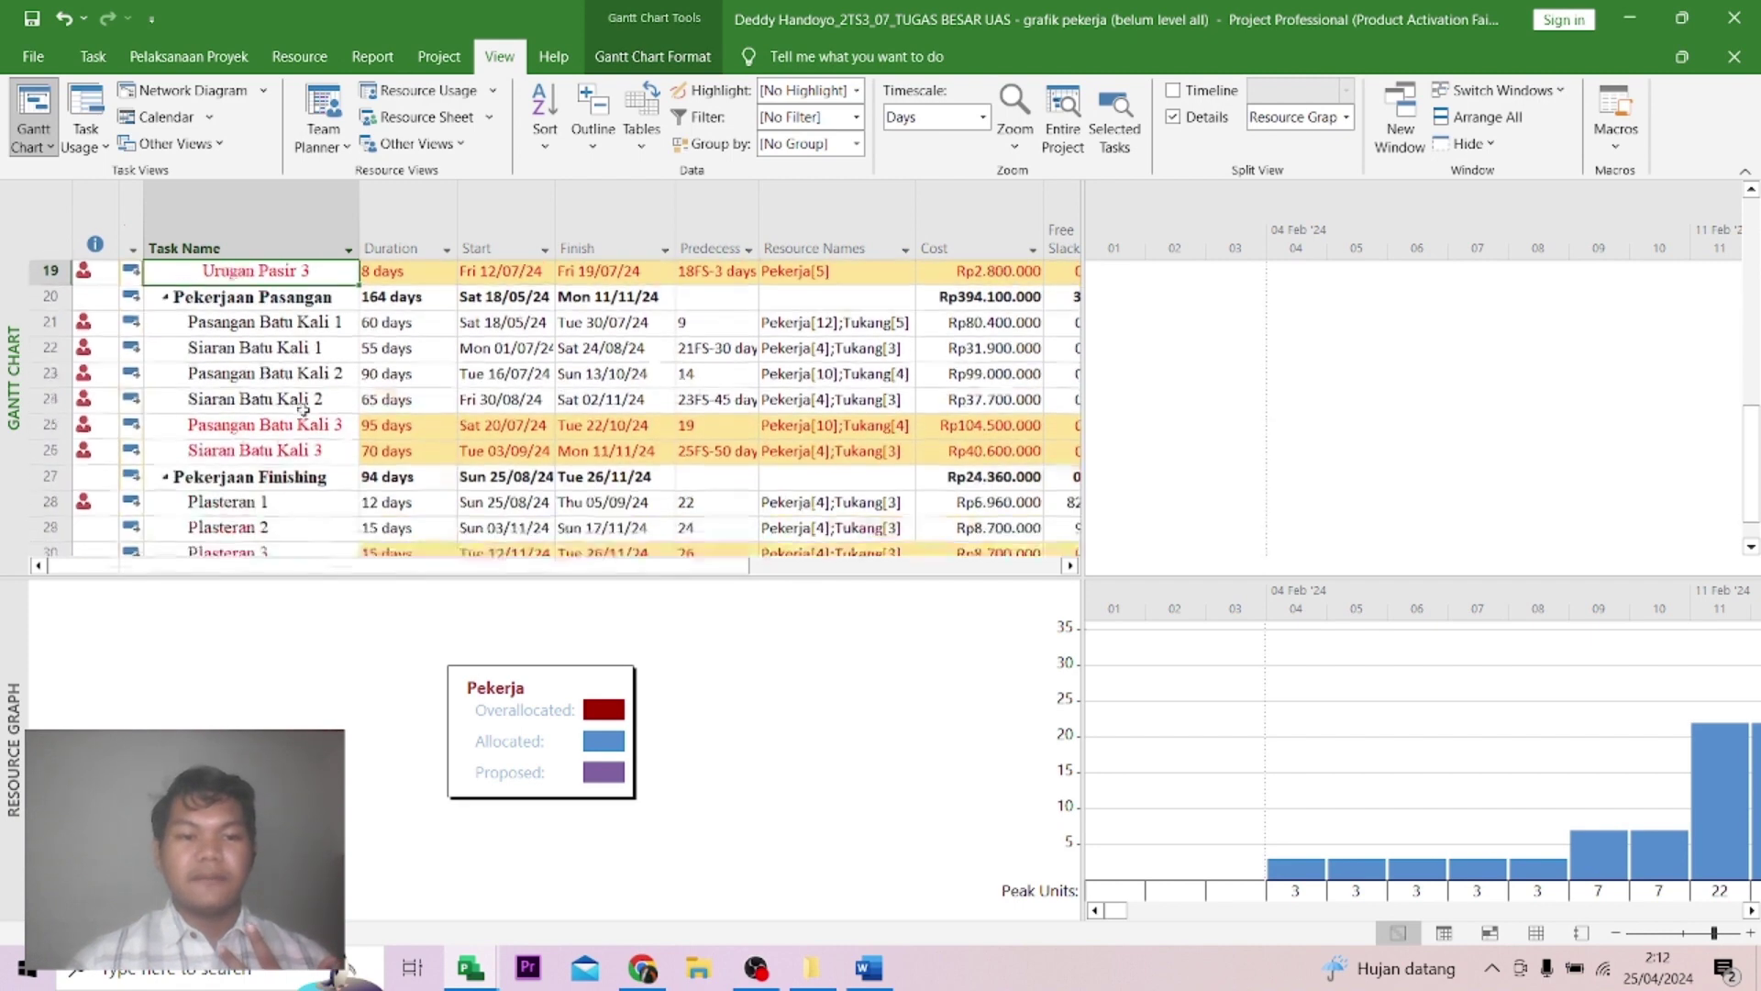
scroll(309, 364, up, 1)
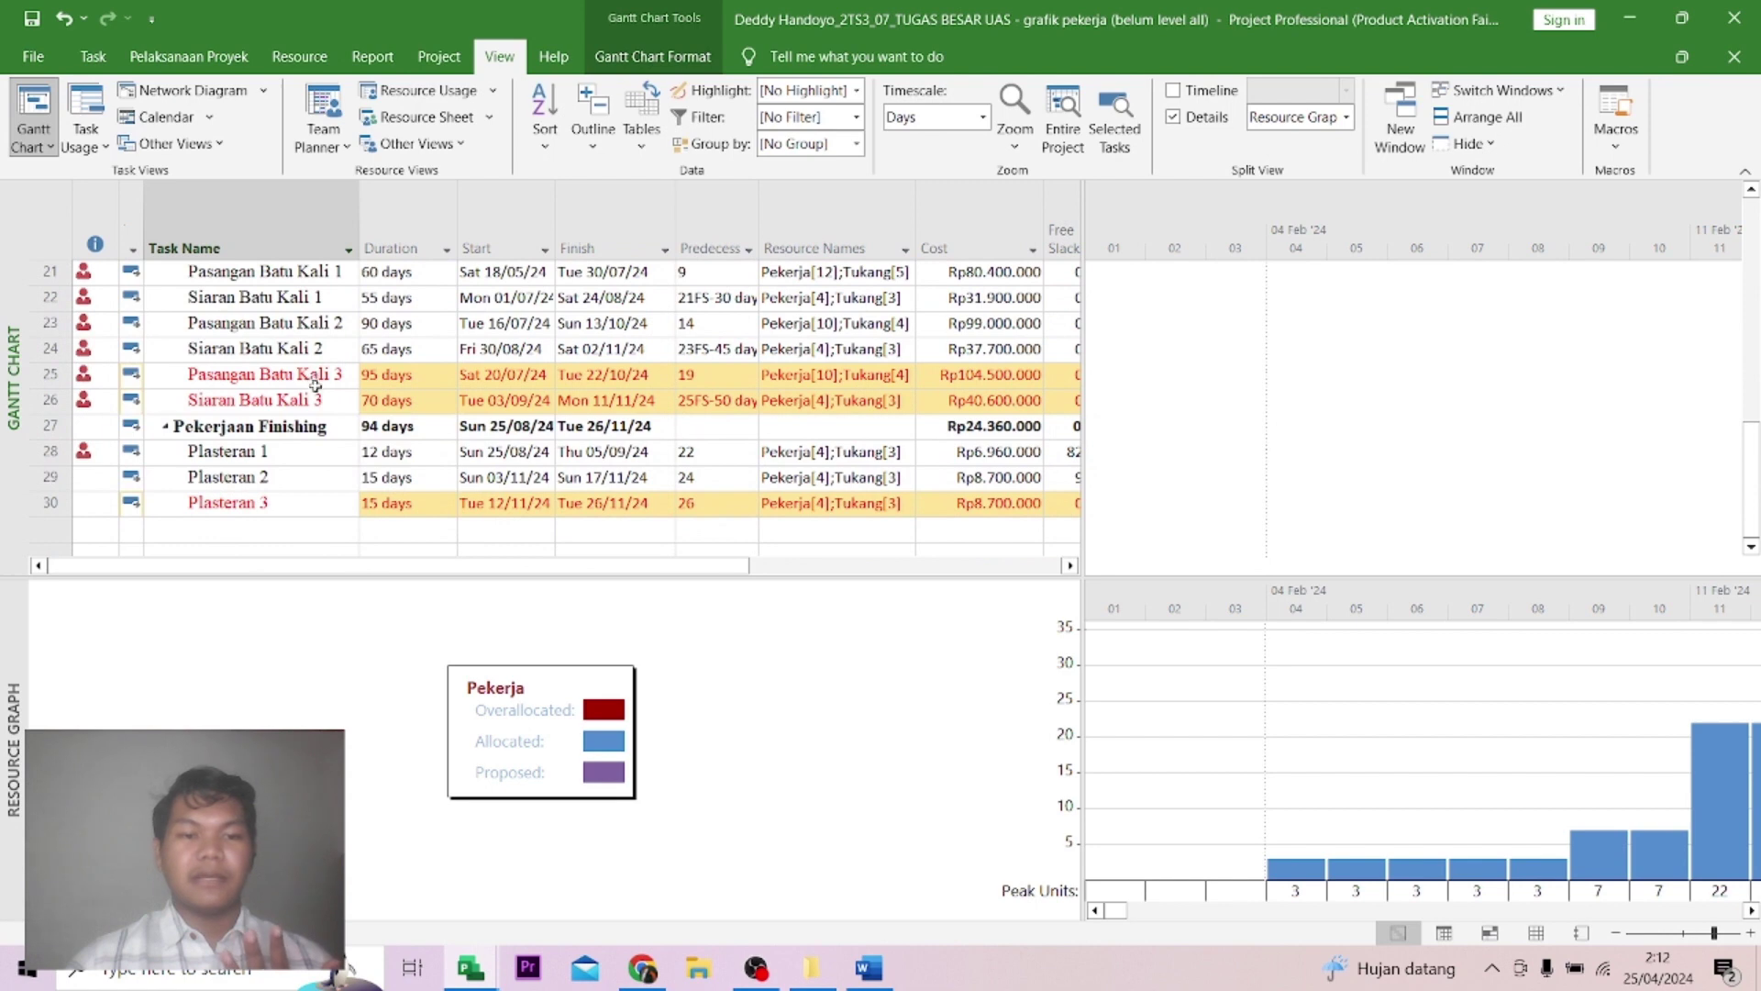
click(316, 385)
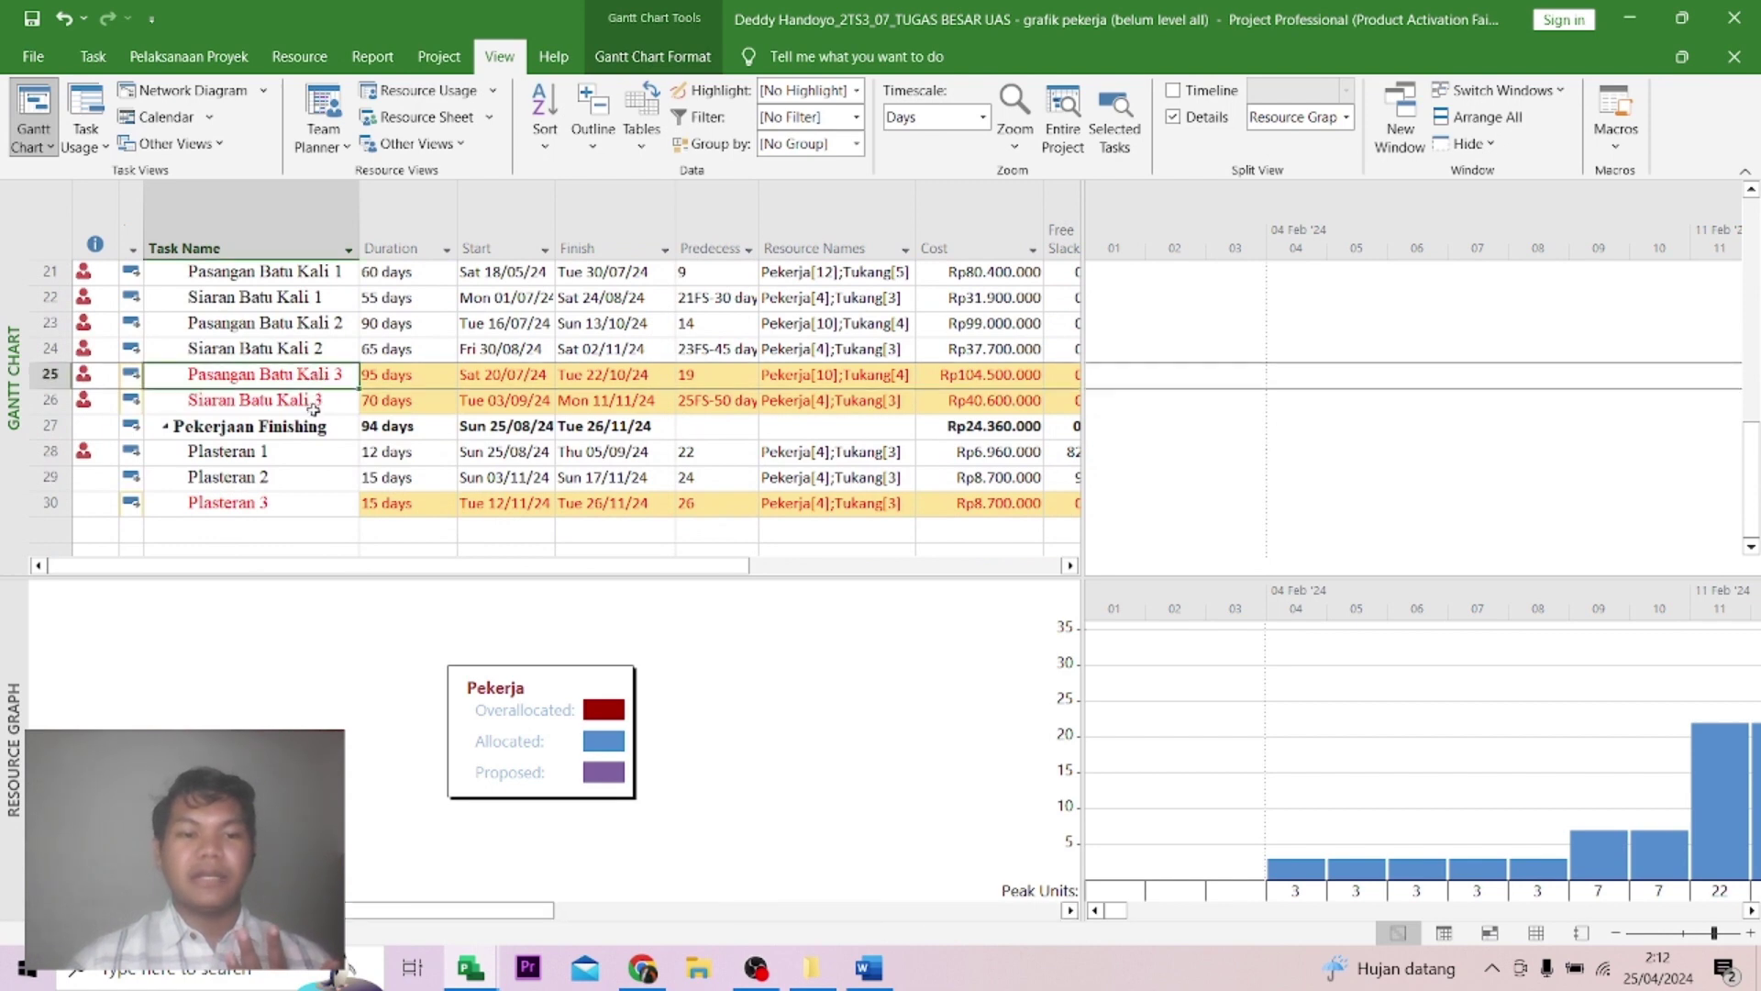
click(329, 402)
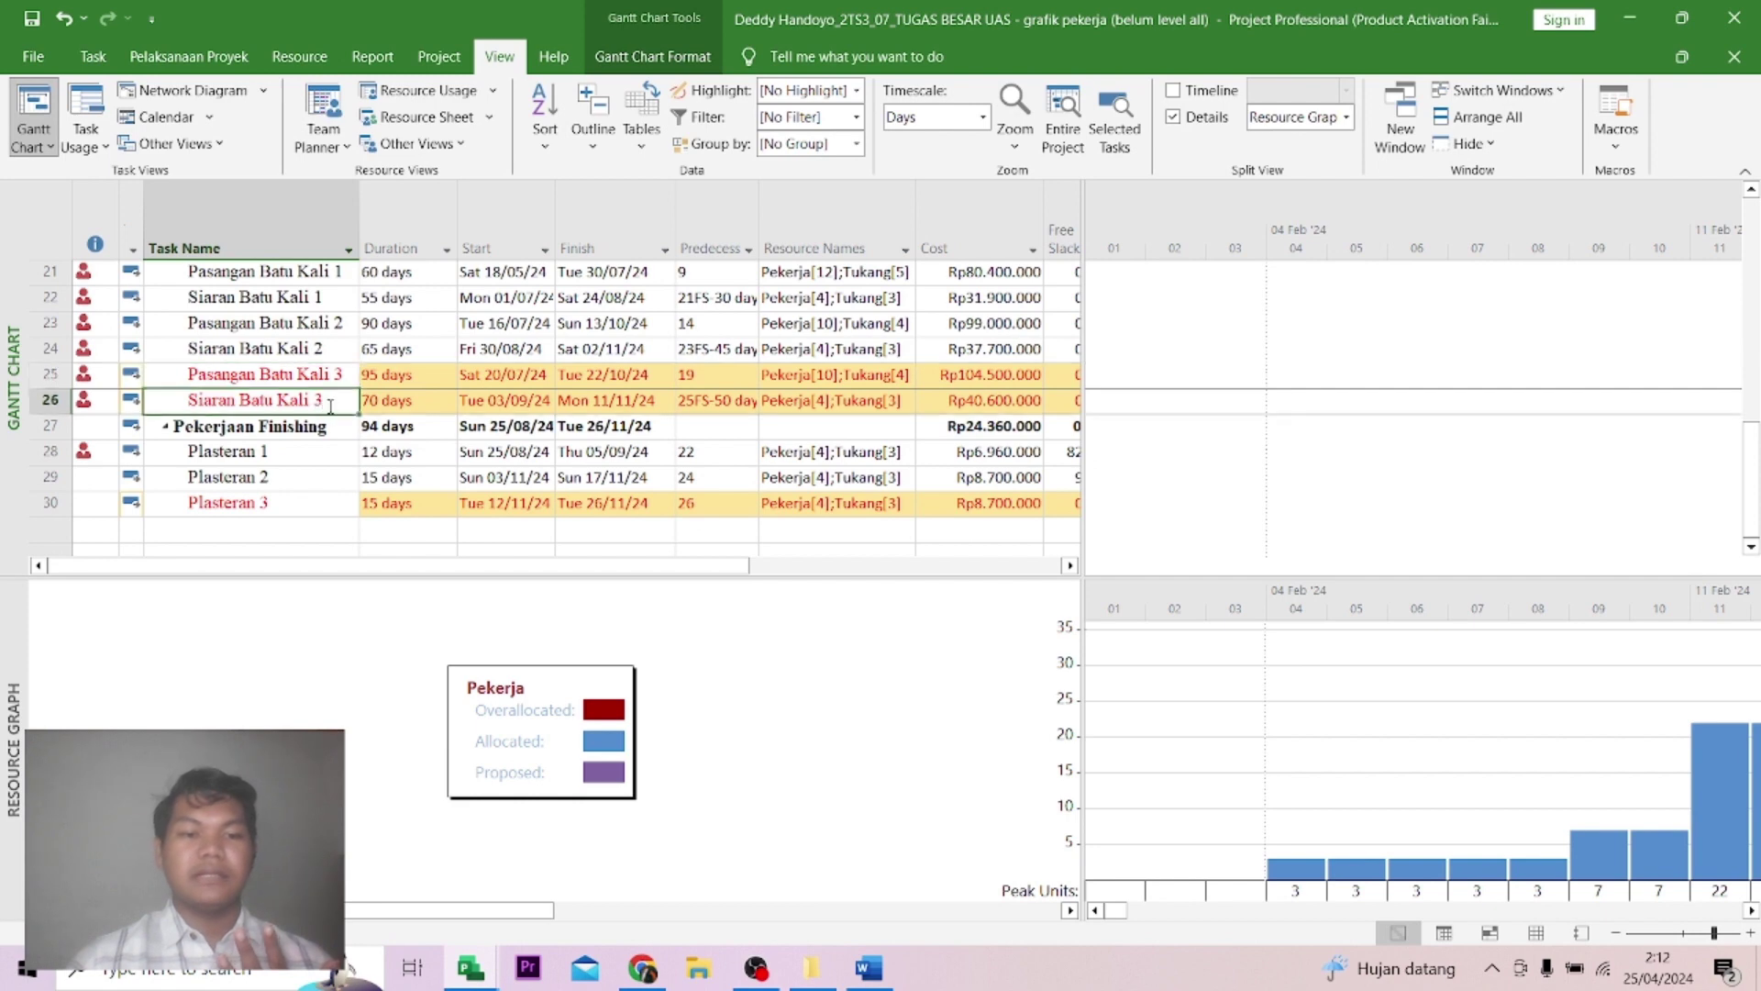
click(292, 505)
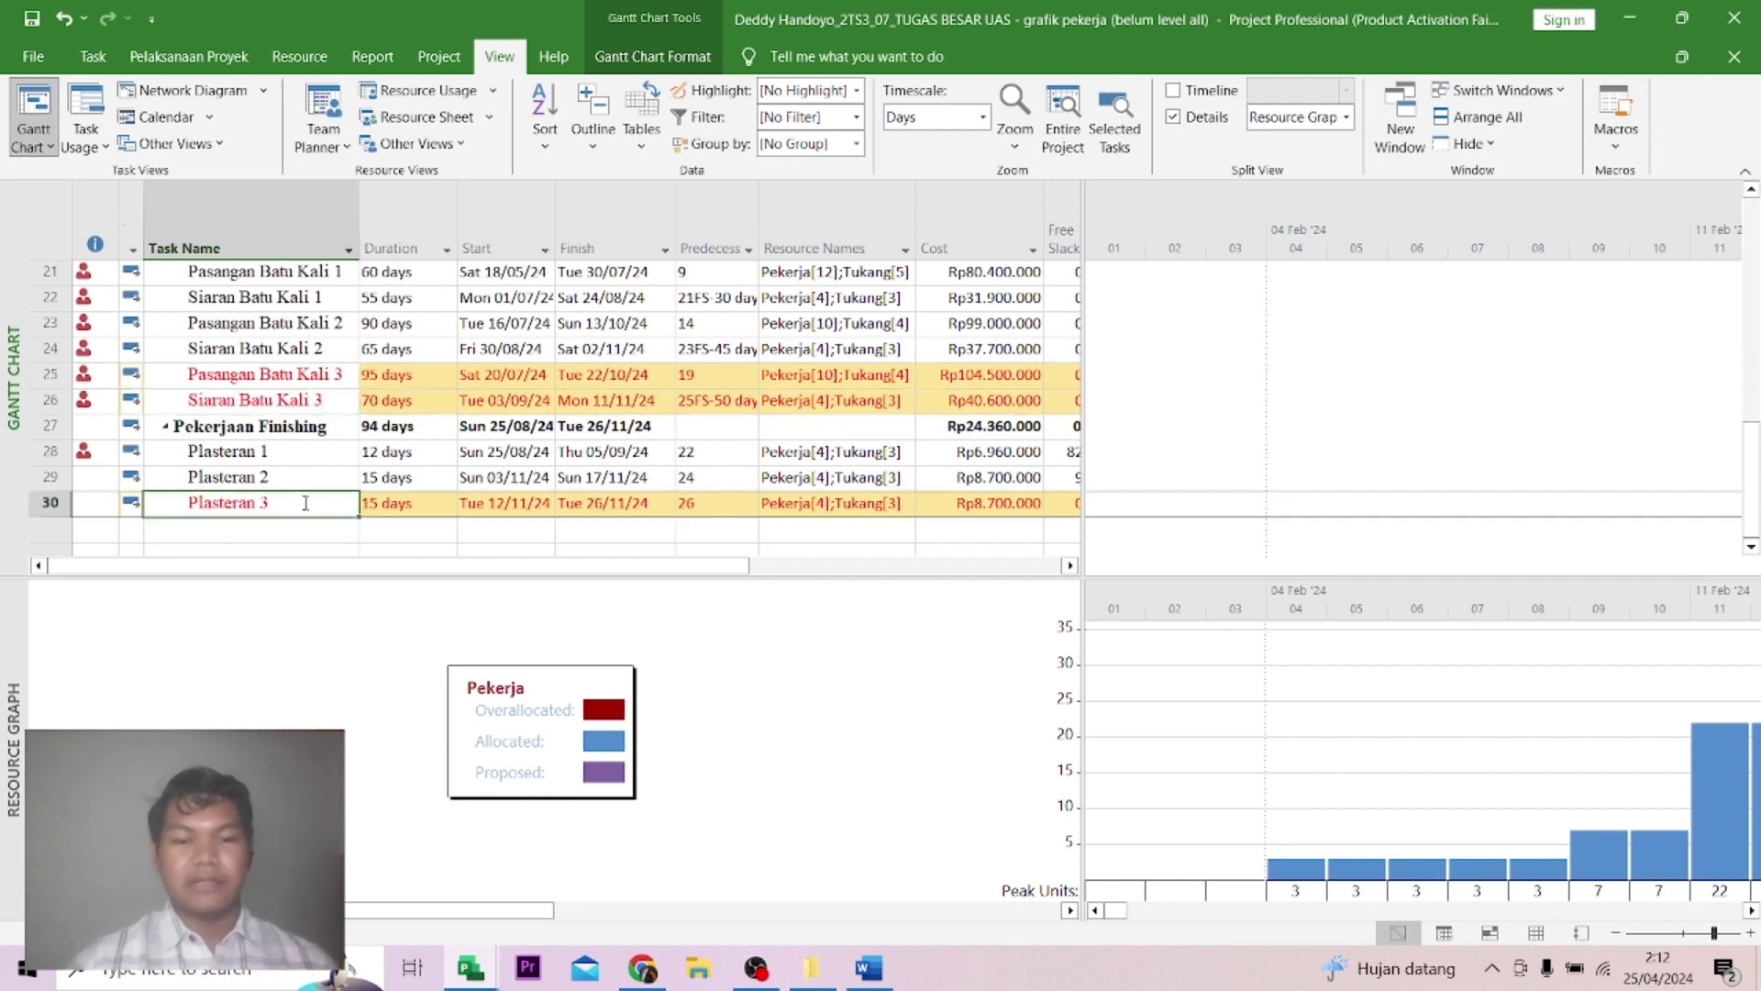
Switch to the Word assignment document and complete the last task name in answer 1d as "Plasteran 3.".
click(870, 965)
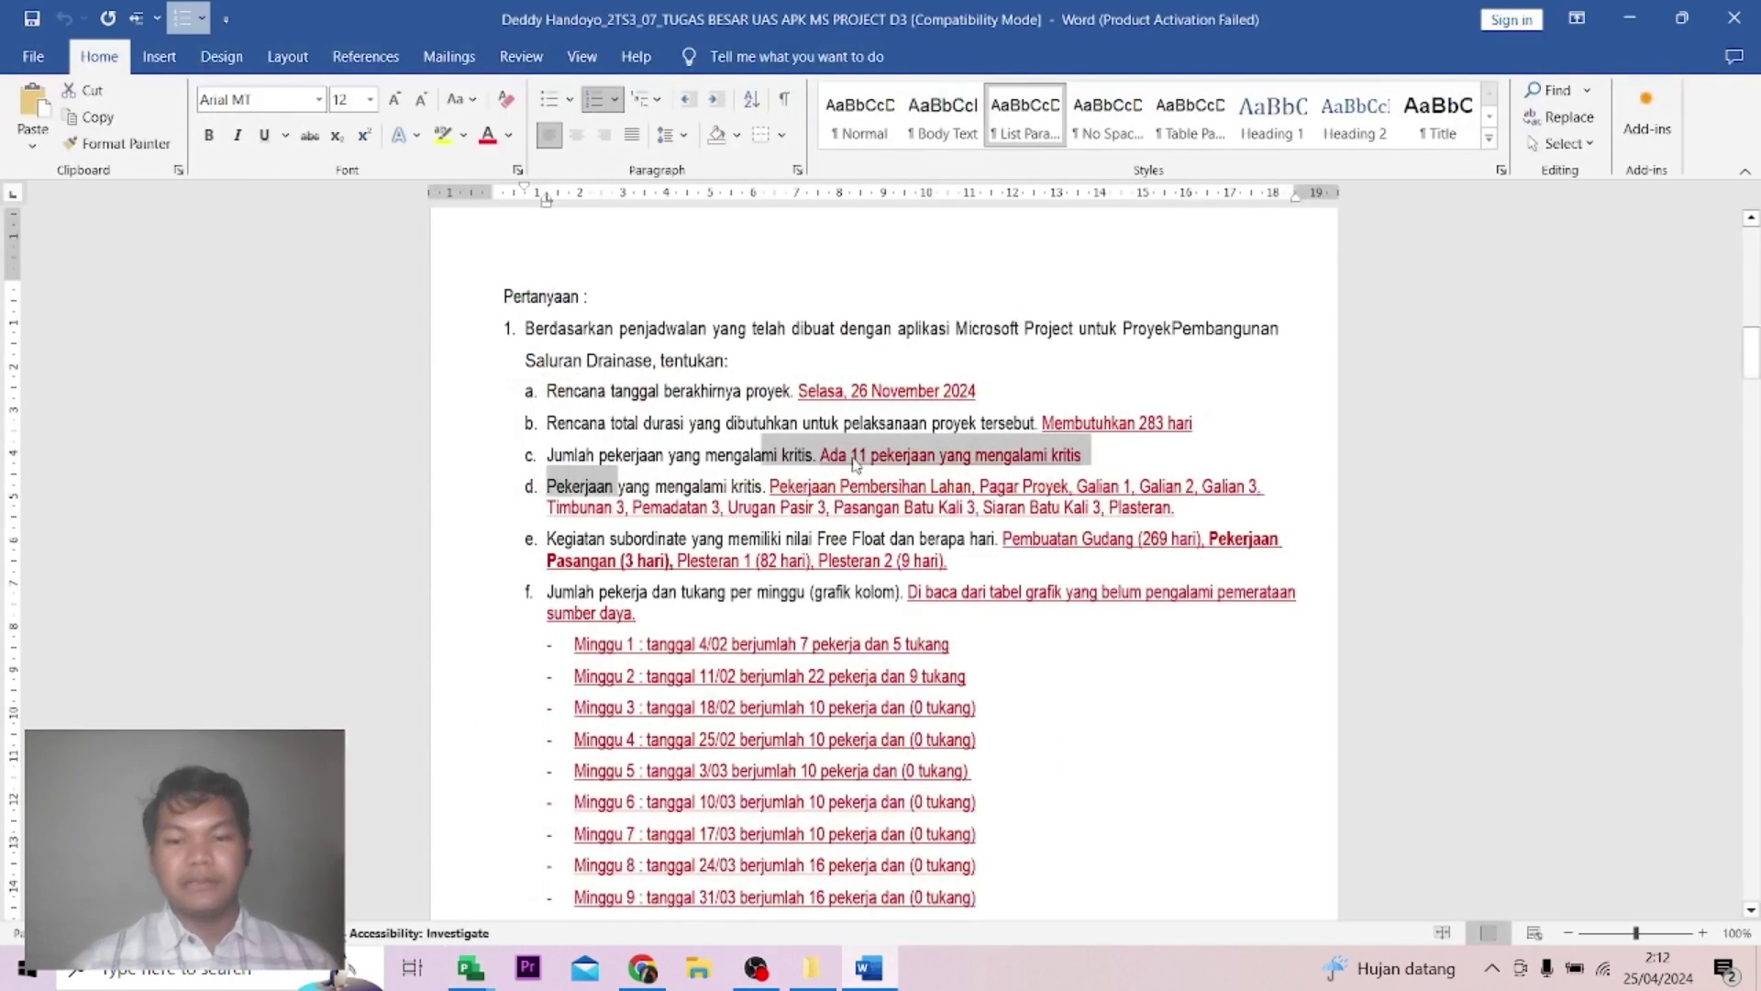
click(807, 456)
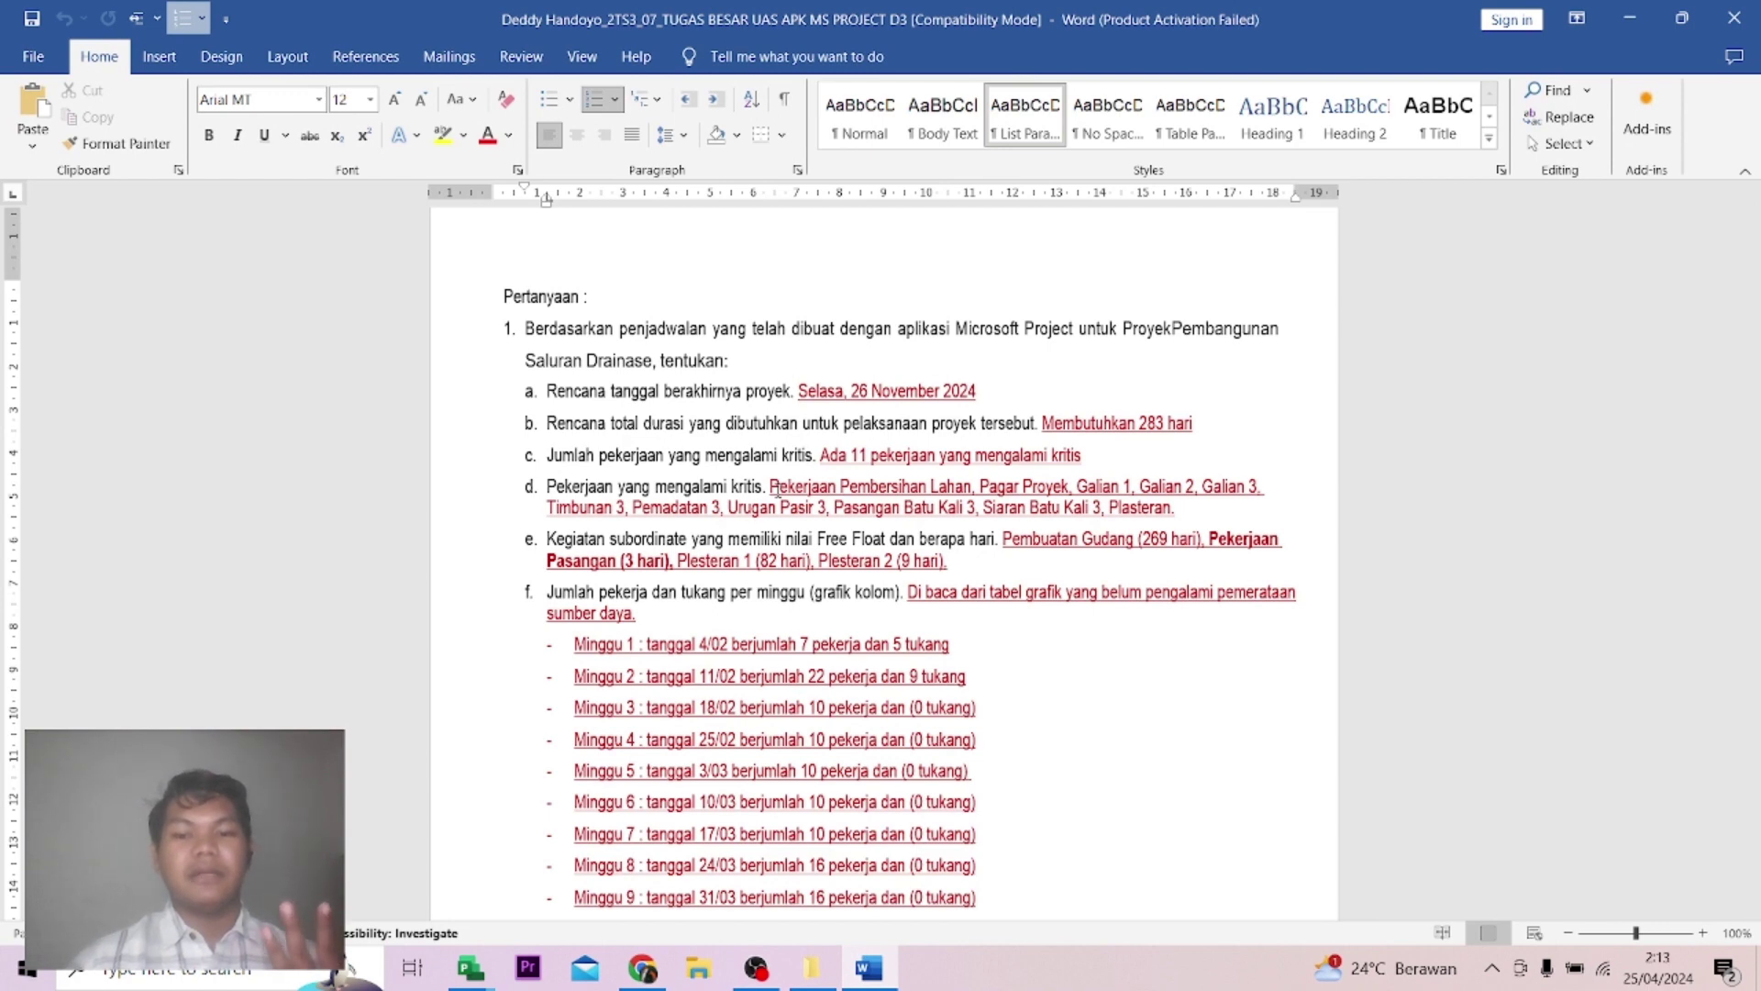
click(1174, 513)
key(BackSpace)
text(3)
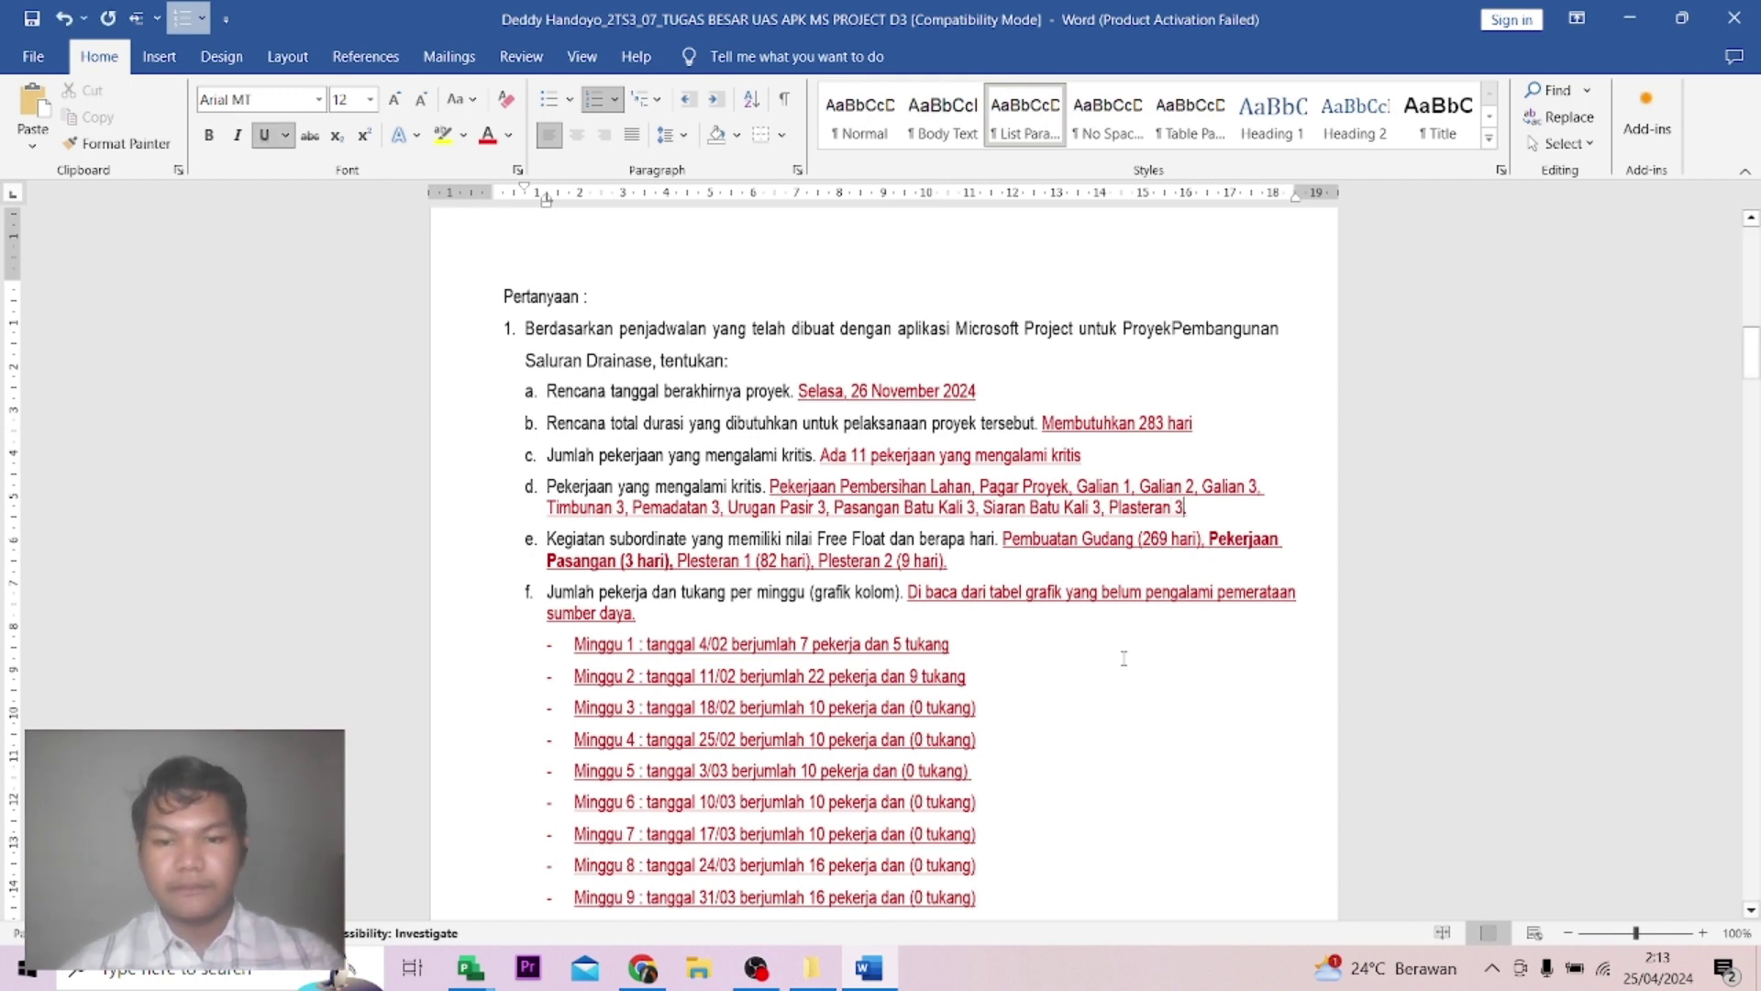
text(.)
click(1087, 704)
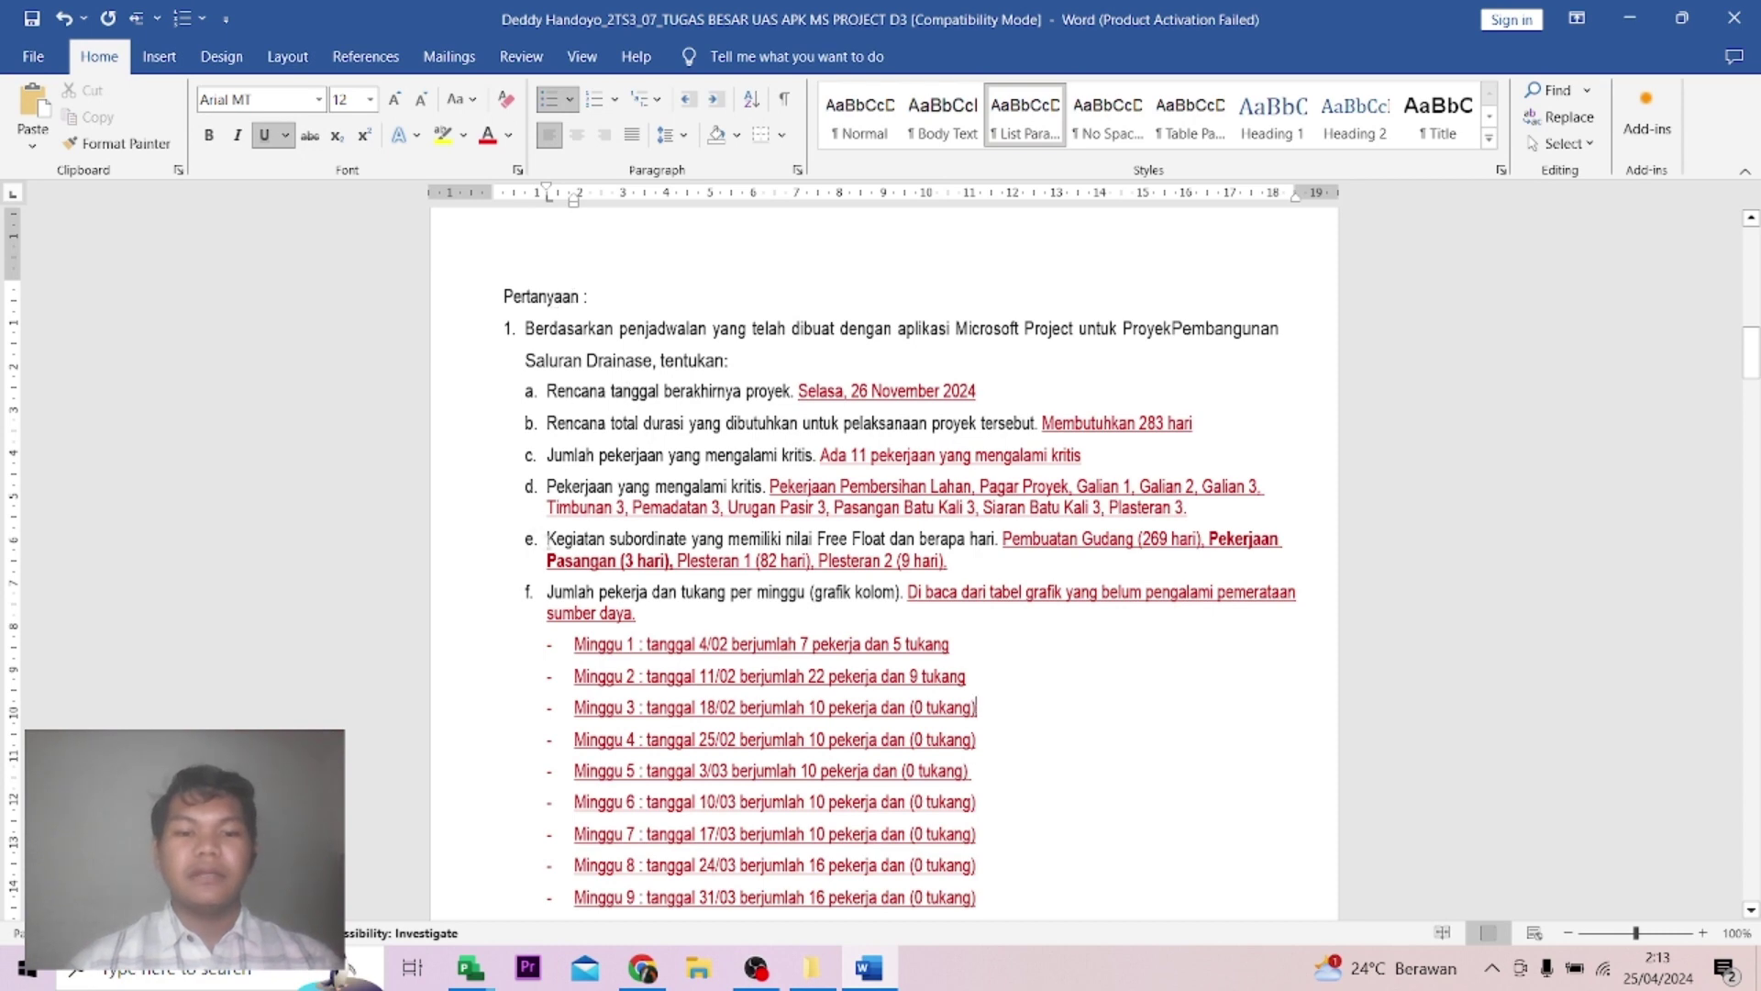
Read question 1e on Free Float, switch to the Project1 schedule in Microsoft Project and view its Free Slack column.
click(549, 539)
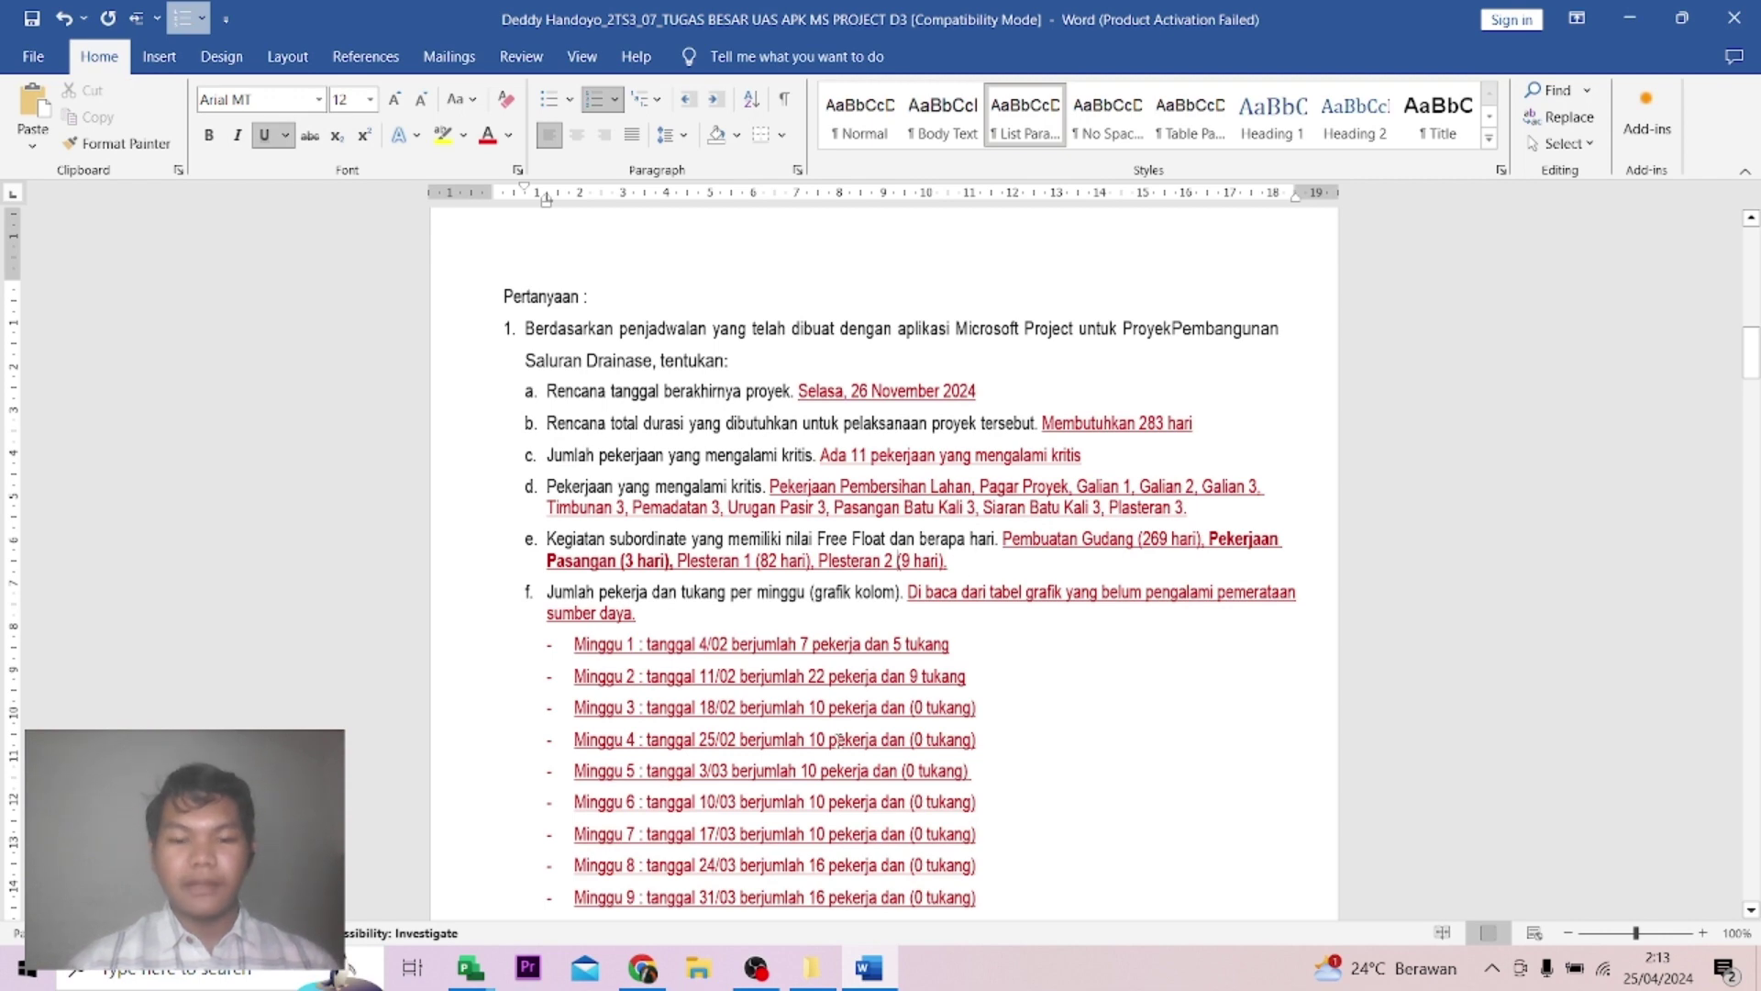
mouse_move(470, 967)
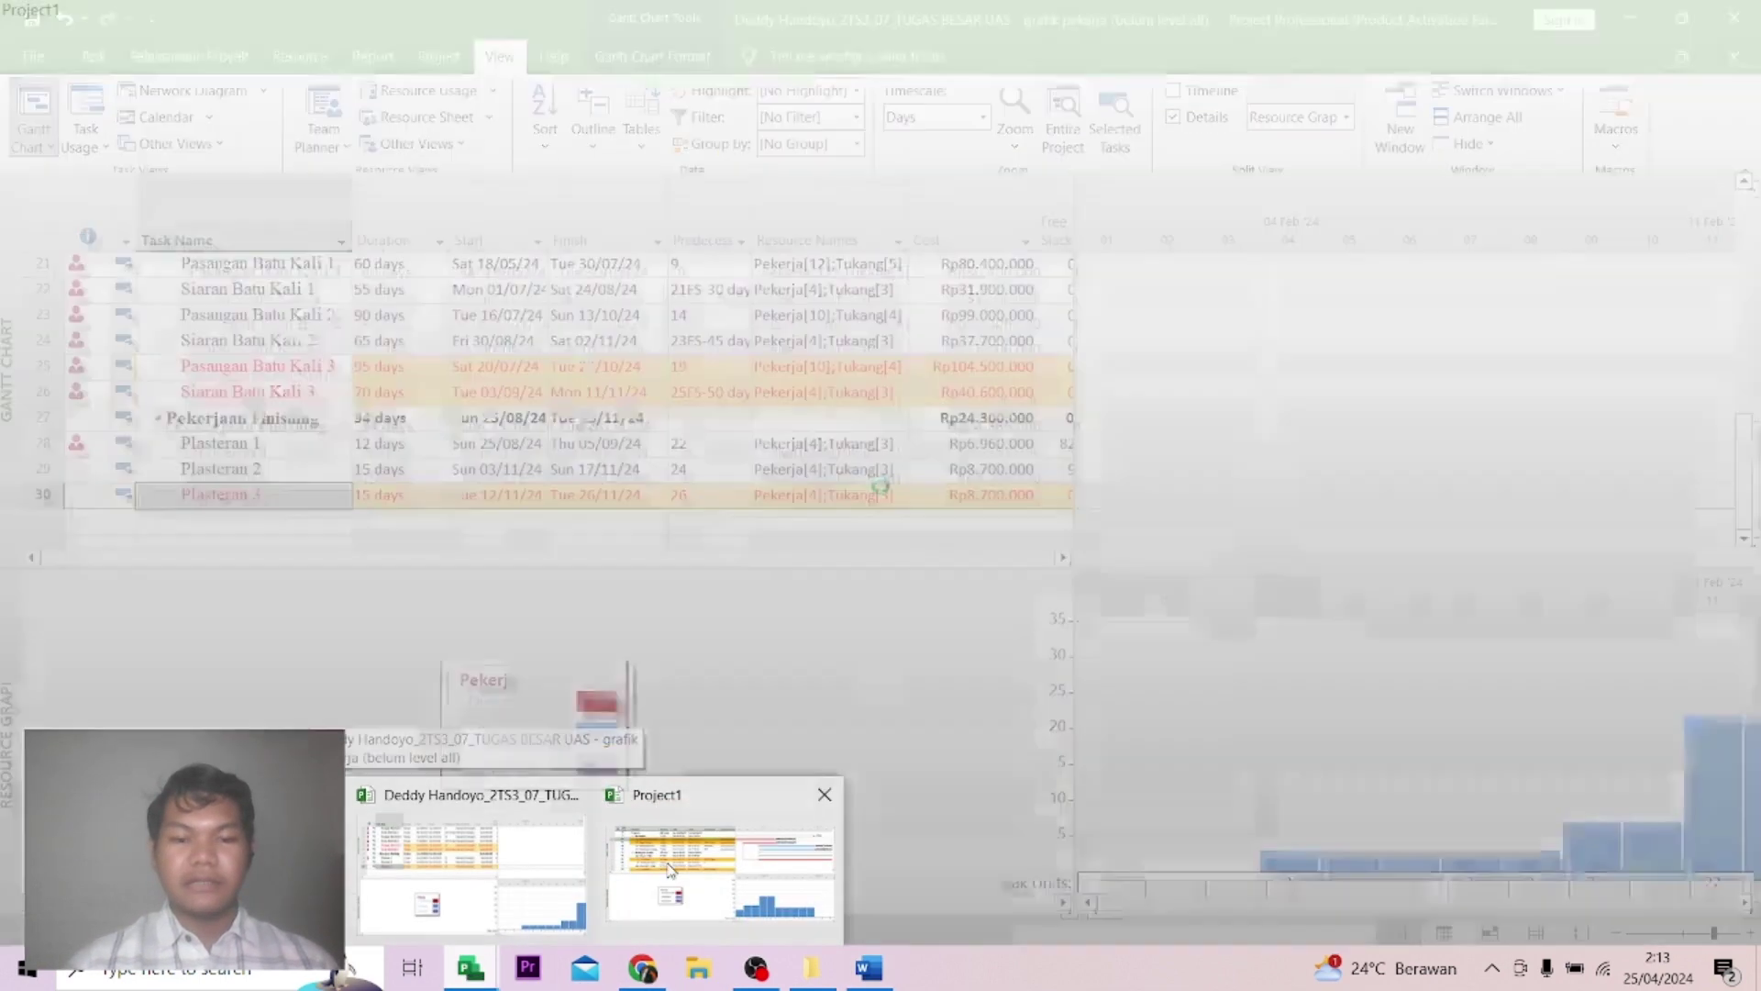
click(669, 869)
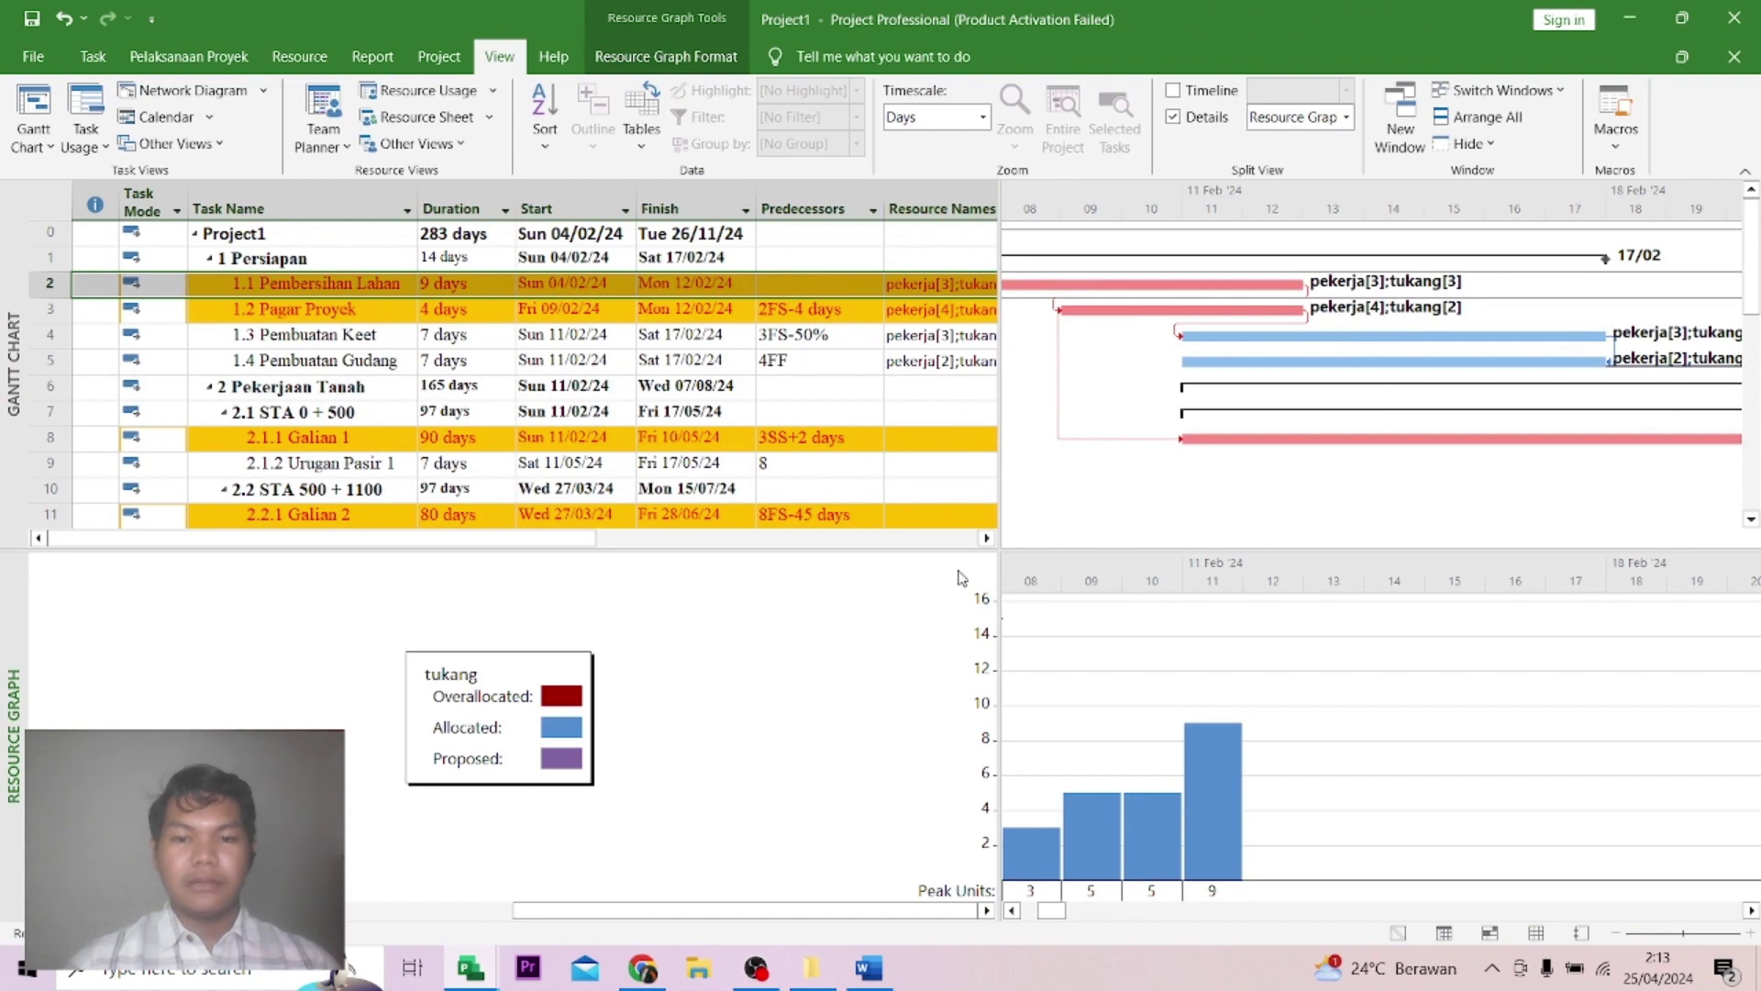
click(986, 539)
click(986, 539)
click(986, 538)
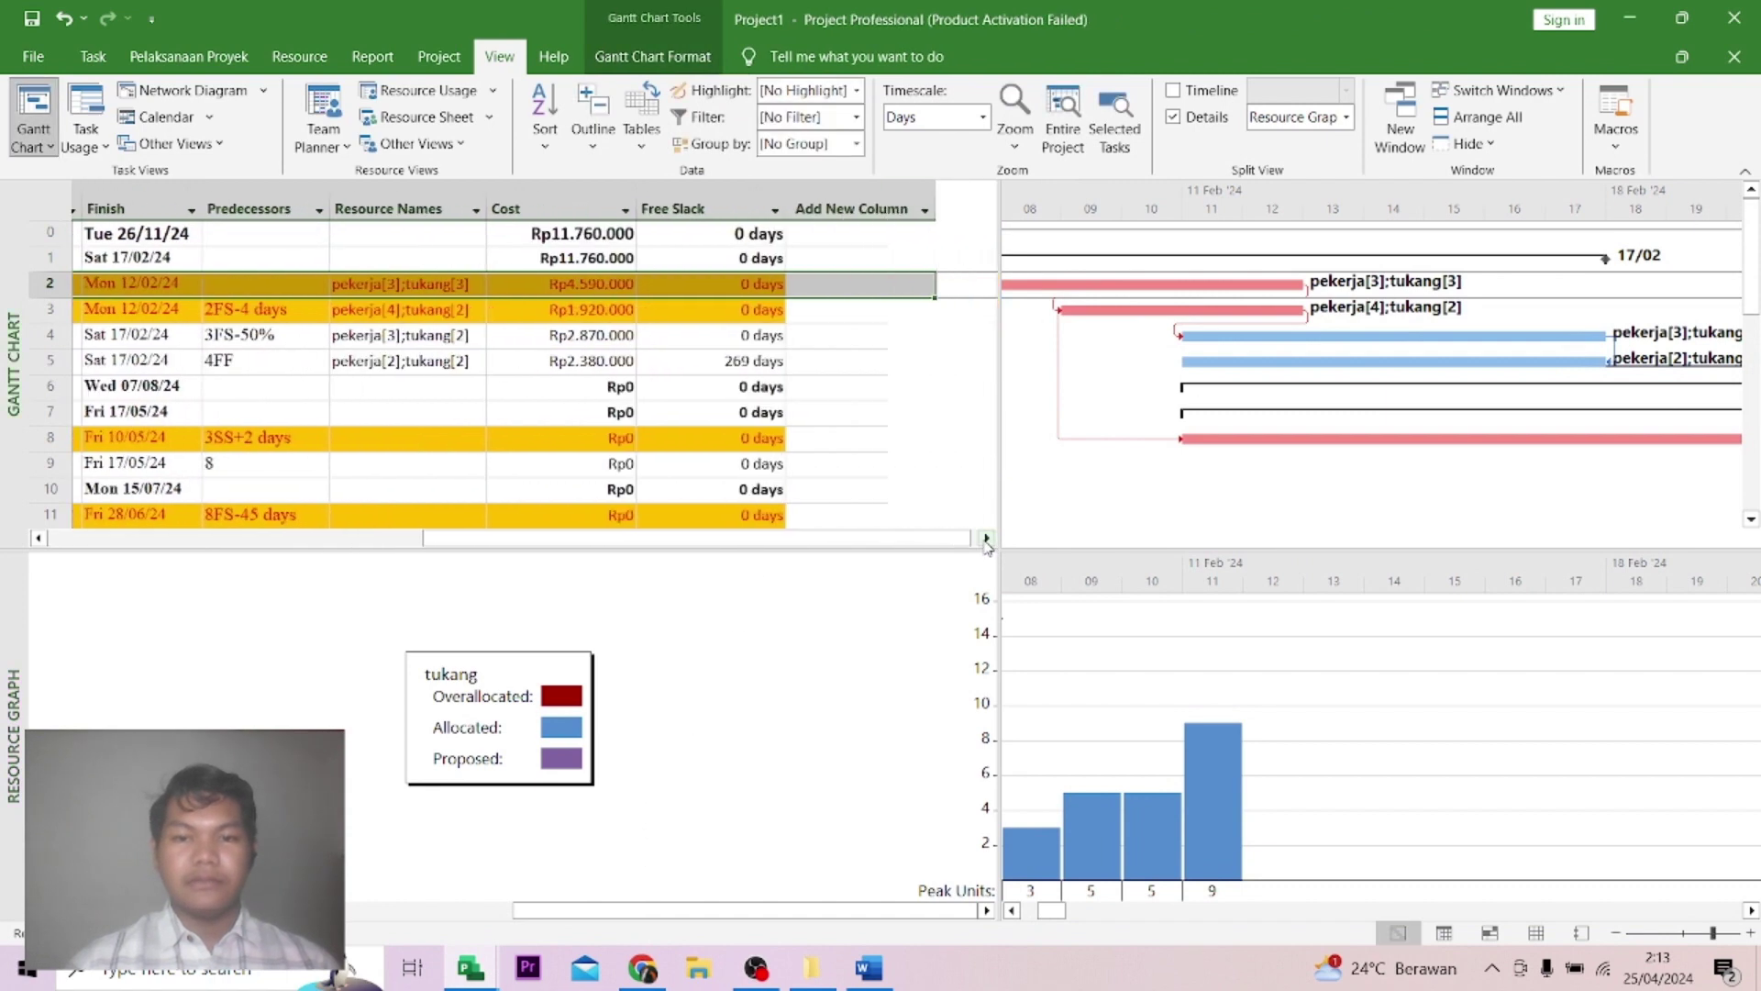
click(986, 538)
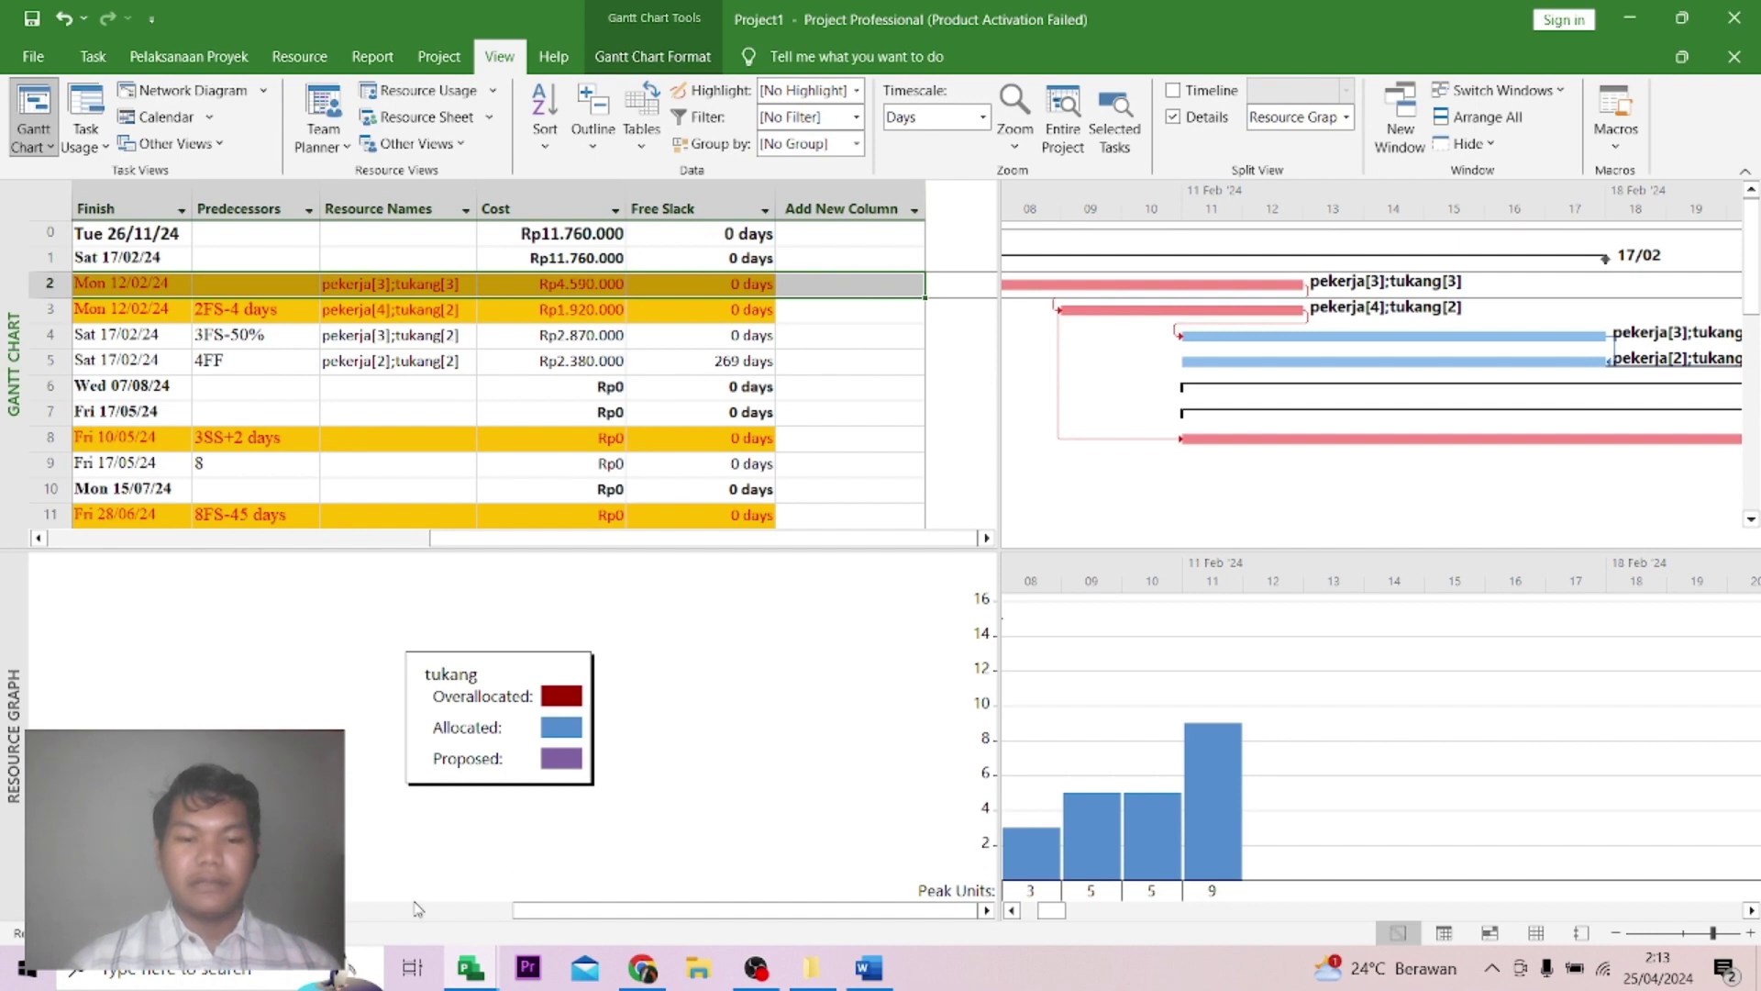
Switch to the TUGAS BESAR UAS schedule and check the Free Slack value of Pembuatan Gudang.
mouse_move(467, 959)
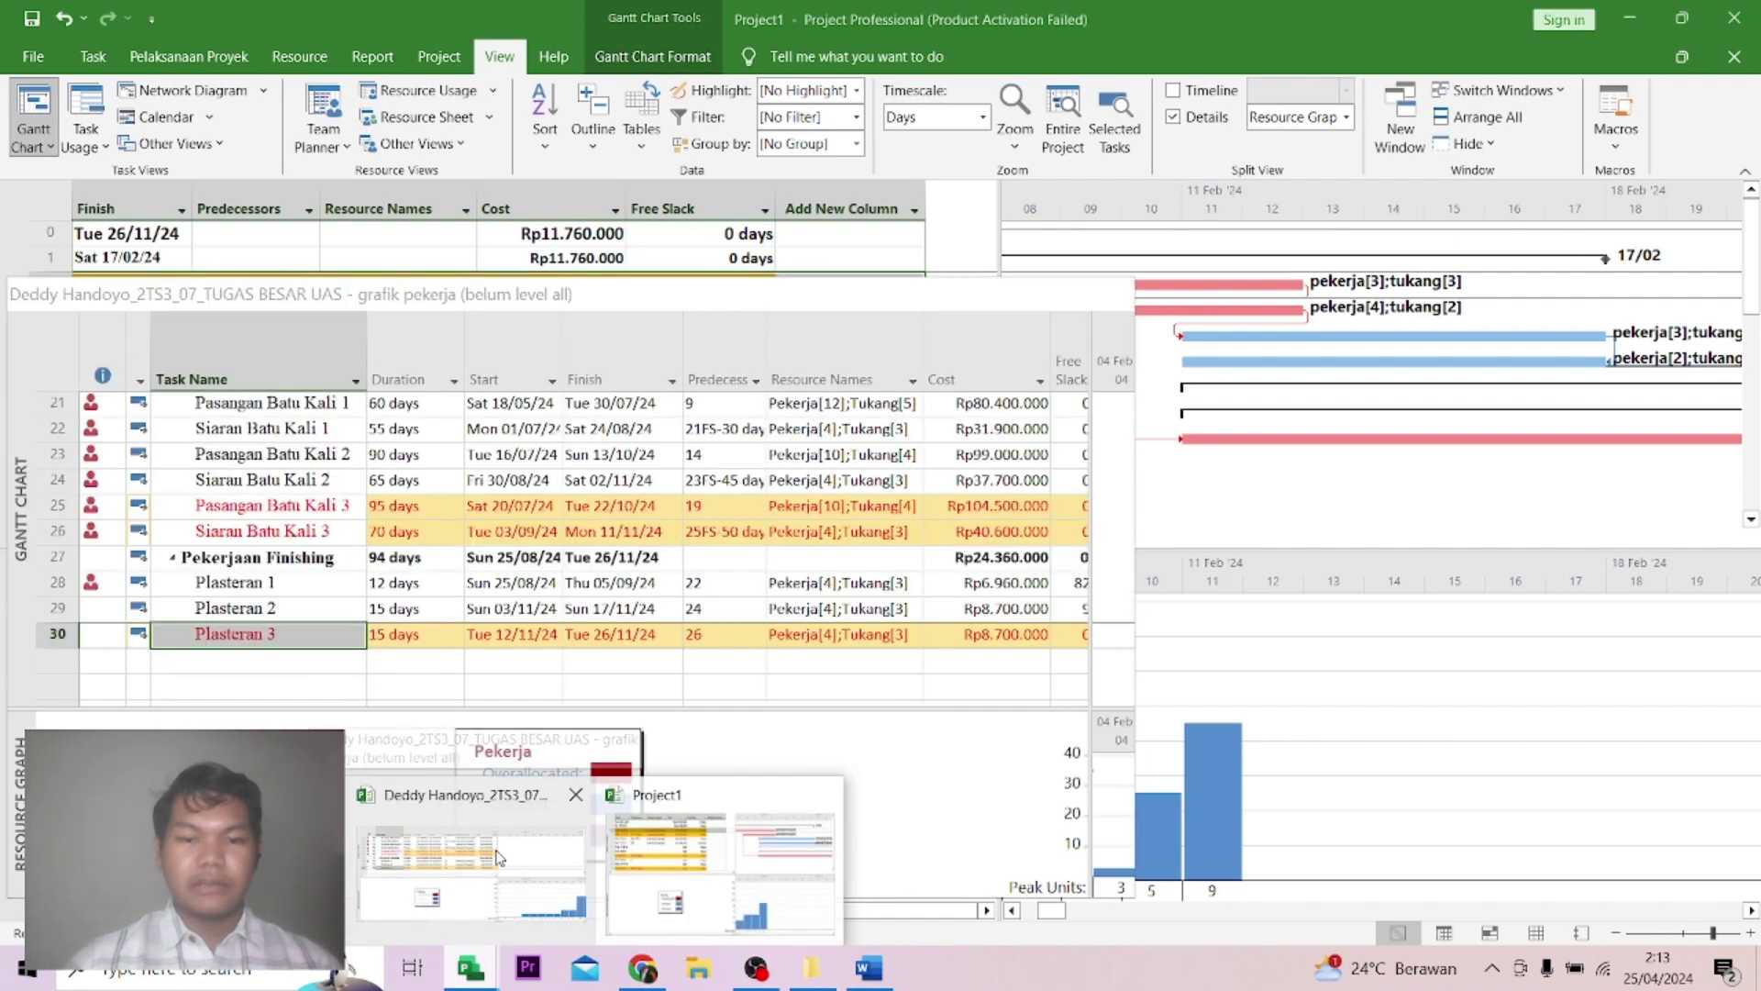
click(498, 858)
scroll(937, 530, up, 4)
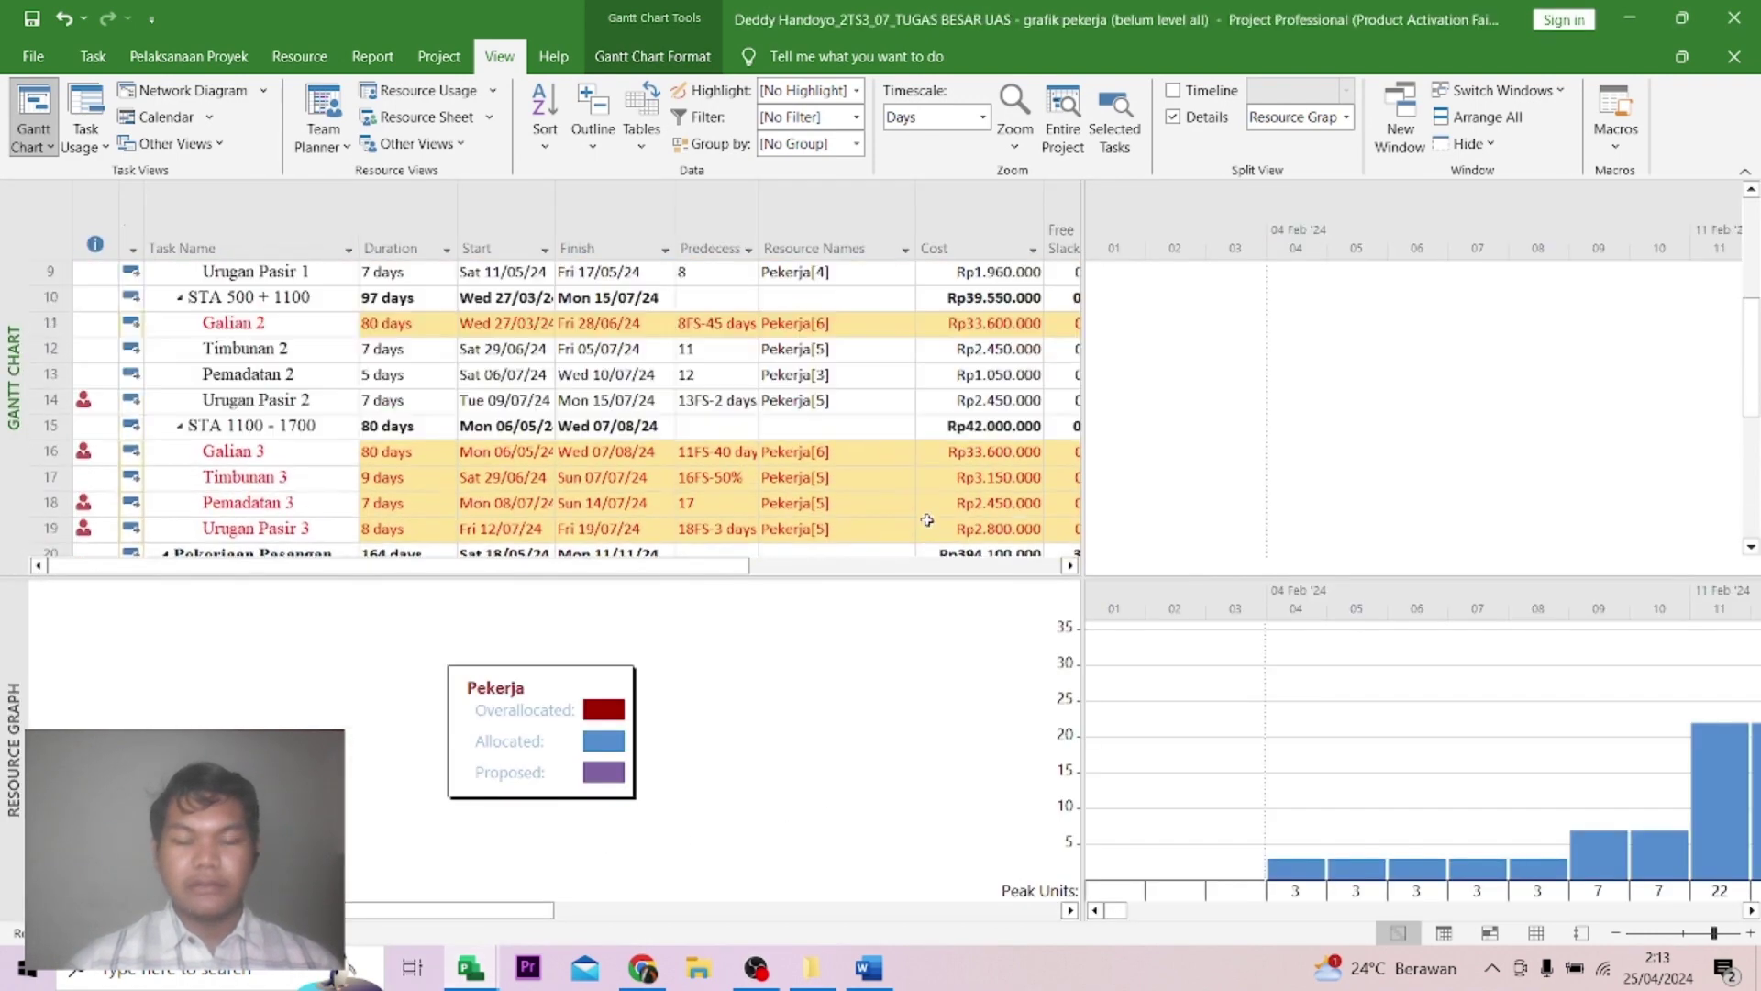
scroll(937, 530, down, 1)
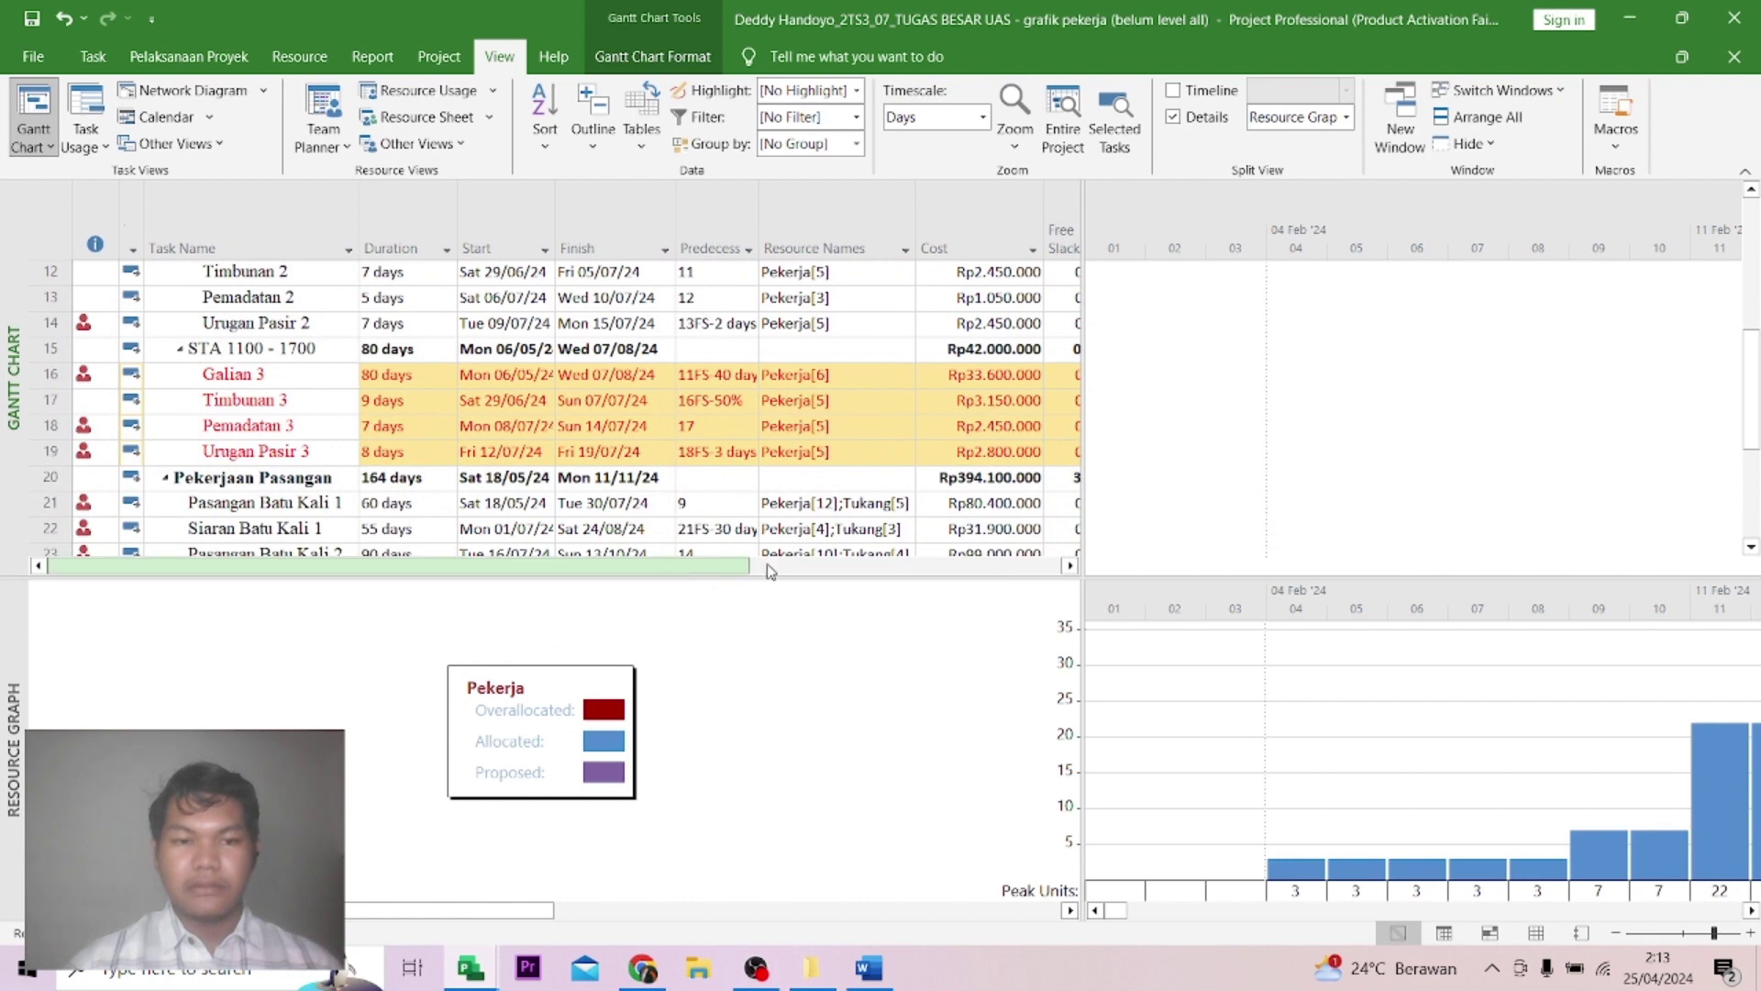
click(1068, 566)
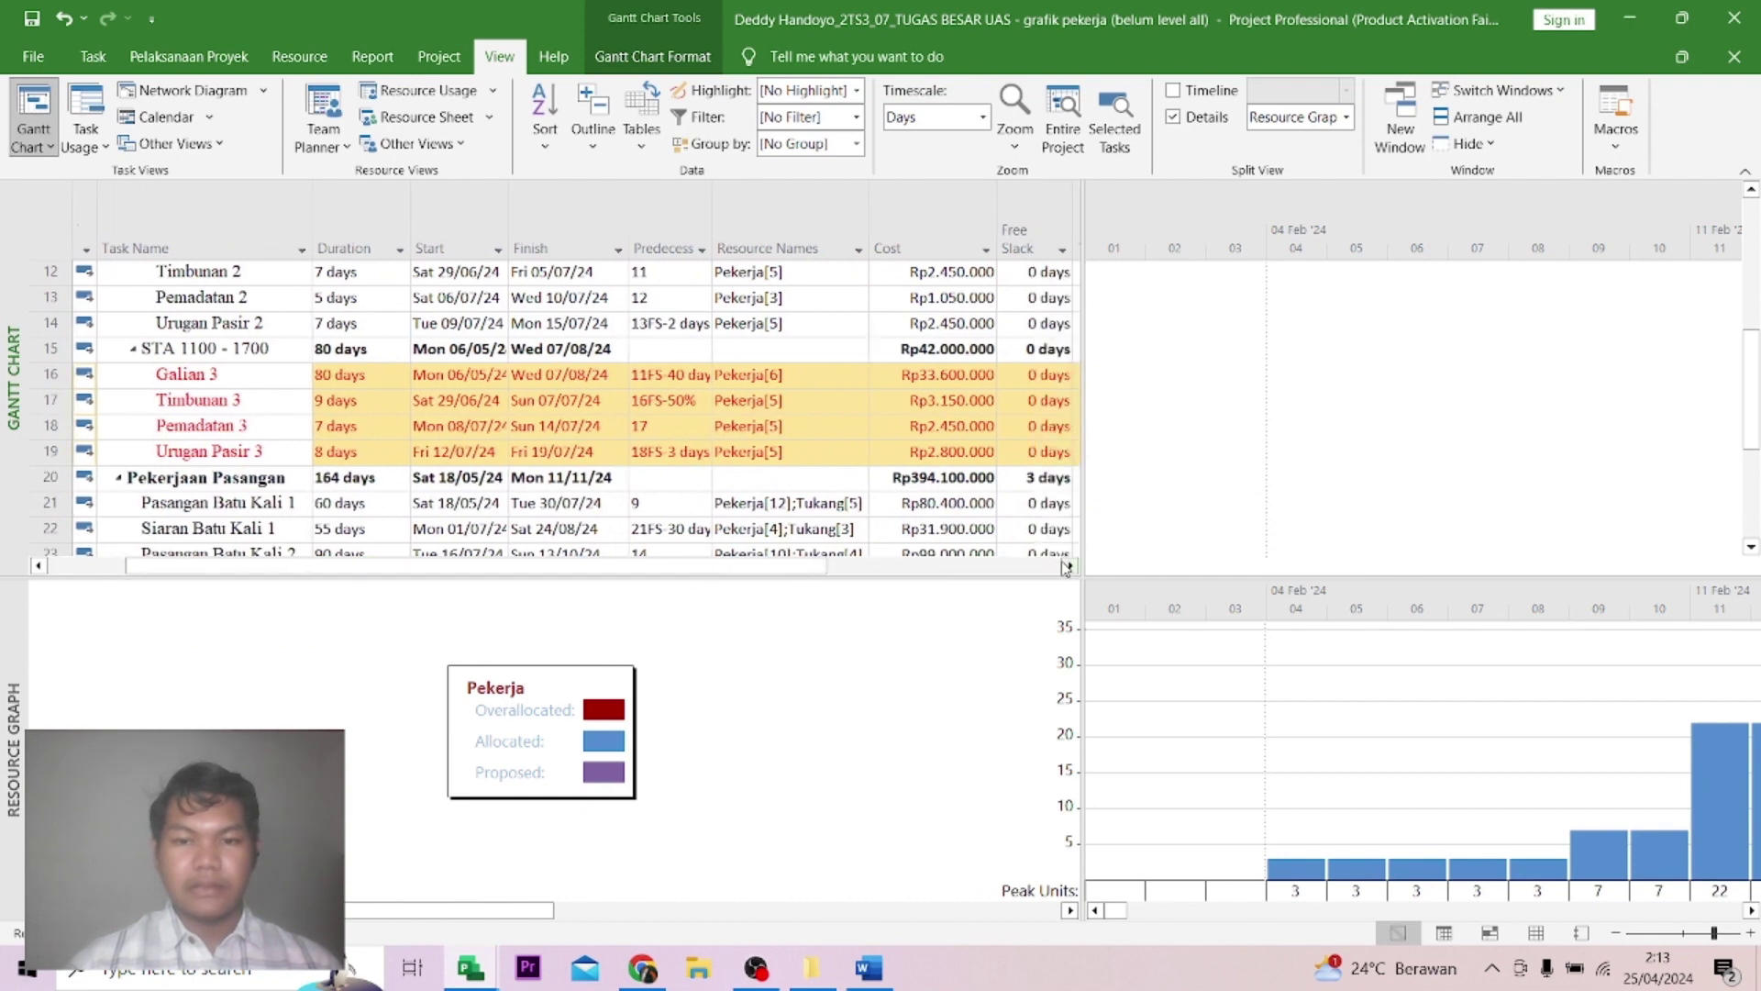
scroll(711, 379, up, 4)
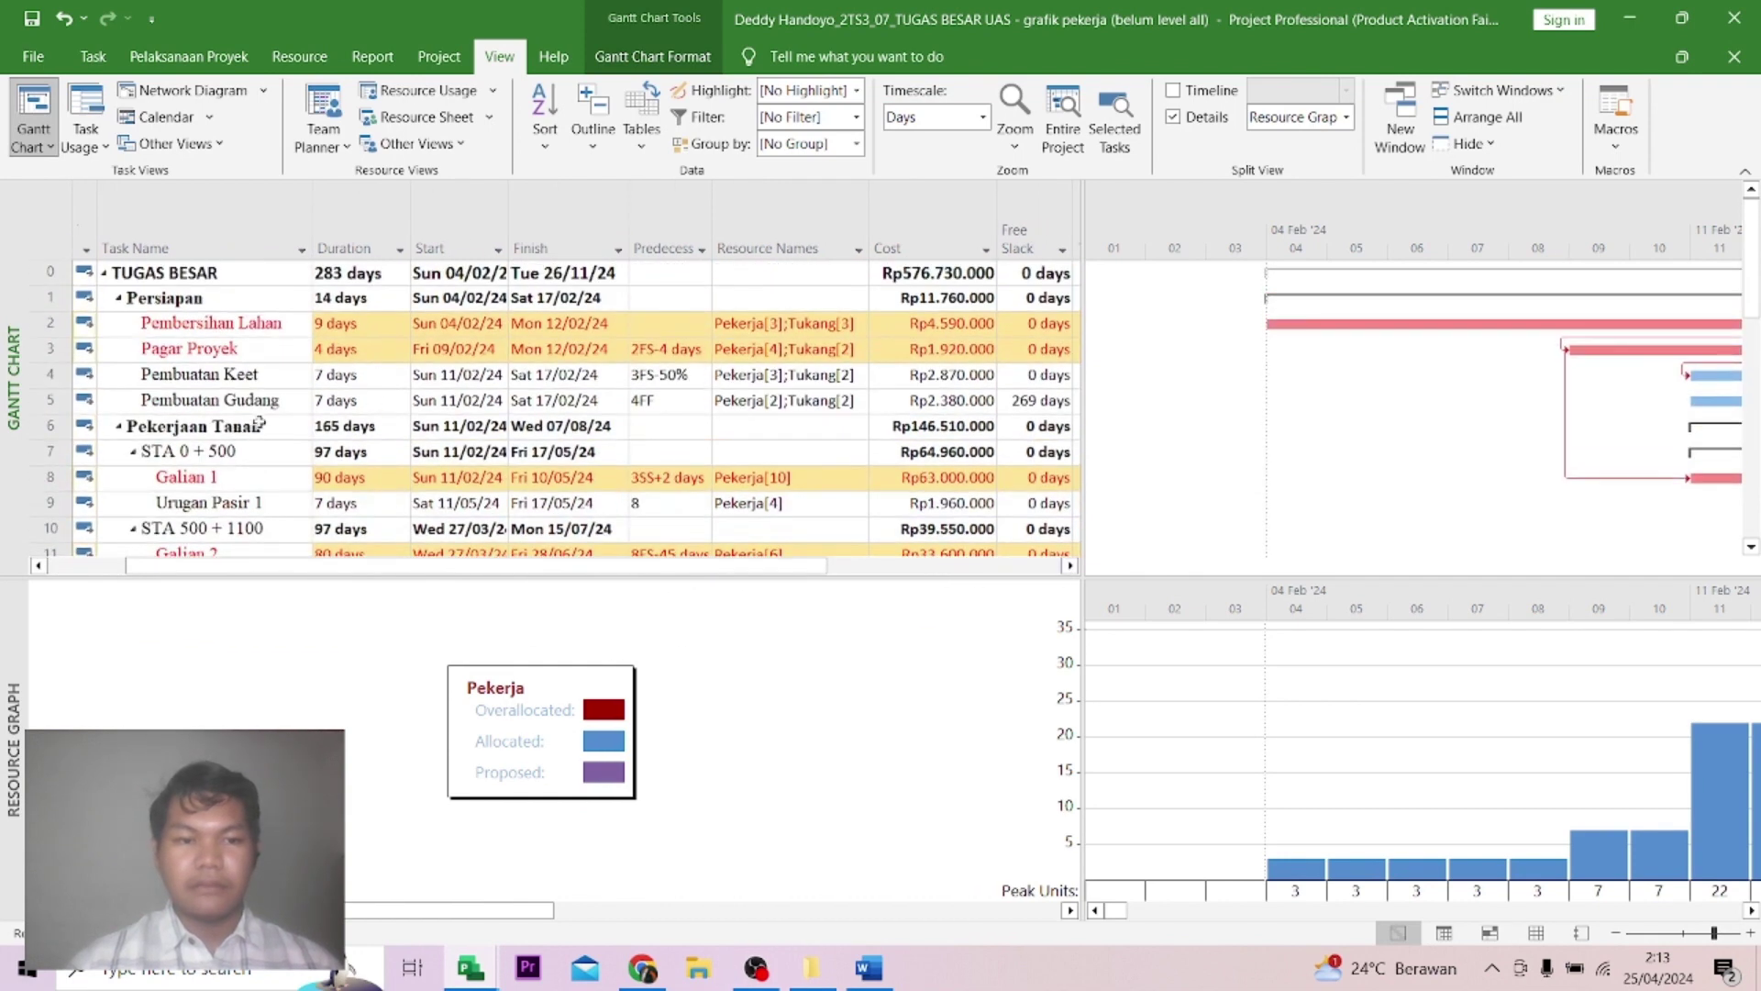
click(249, 401)
click(1027, 402)
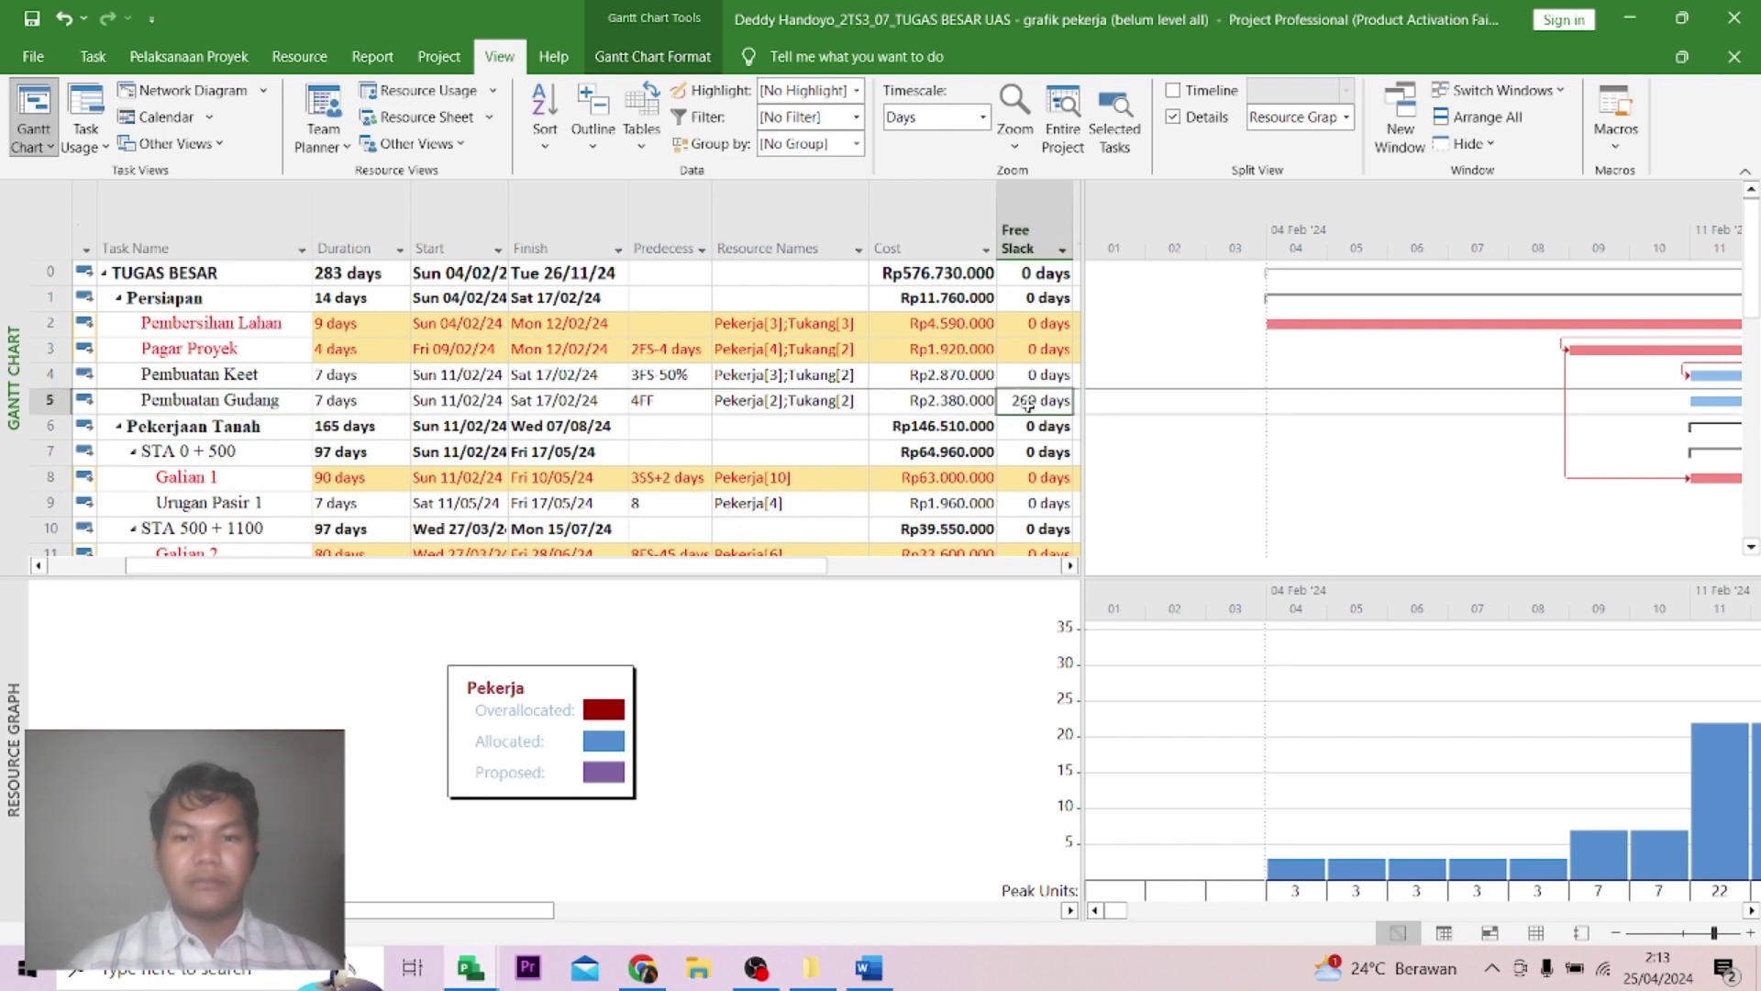
Check the Free Slack values of Pekerjaan Pasangan, Plasteran 1 and Plasteran 2.
scroll(902, 423, down, 2)
scroll(901, 423, down, 4)
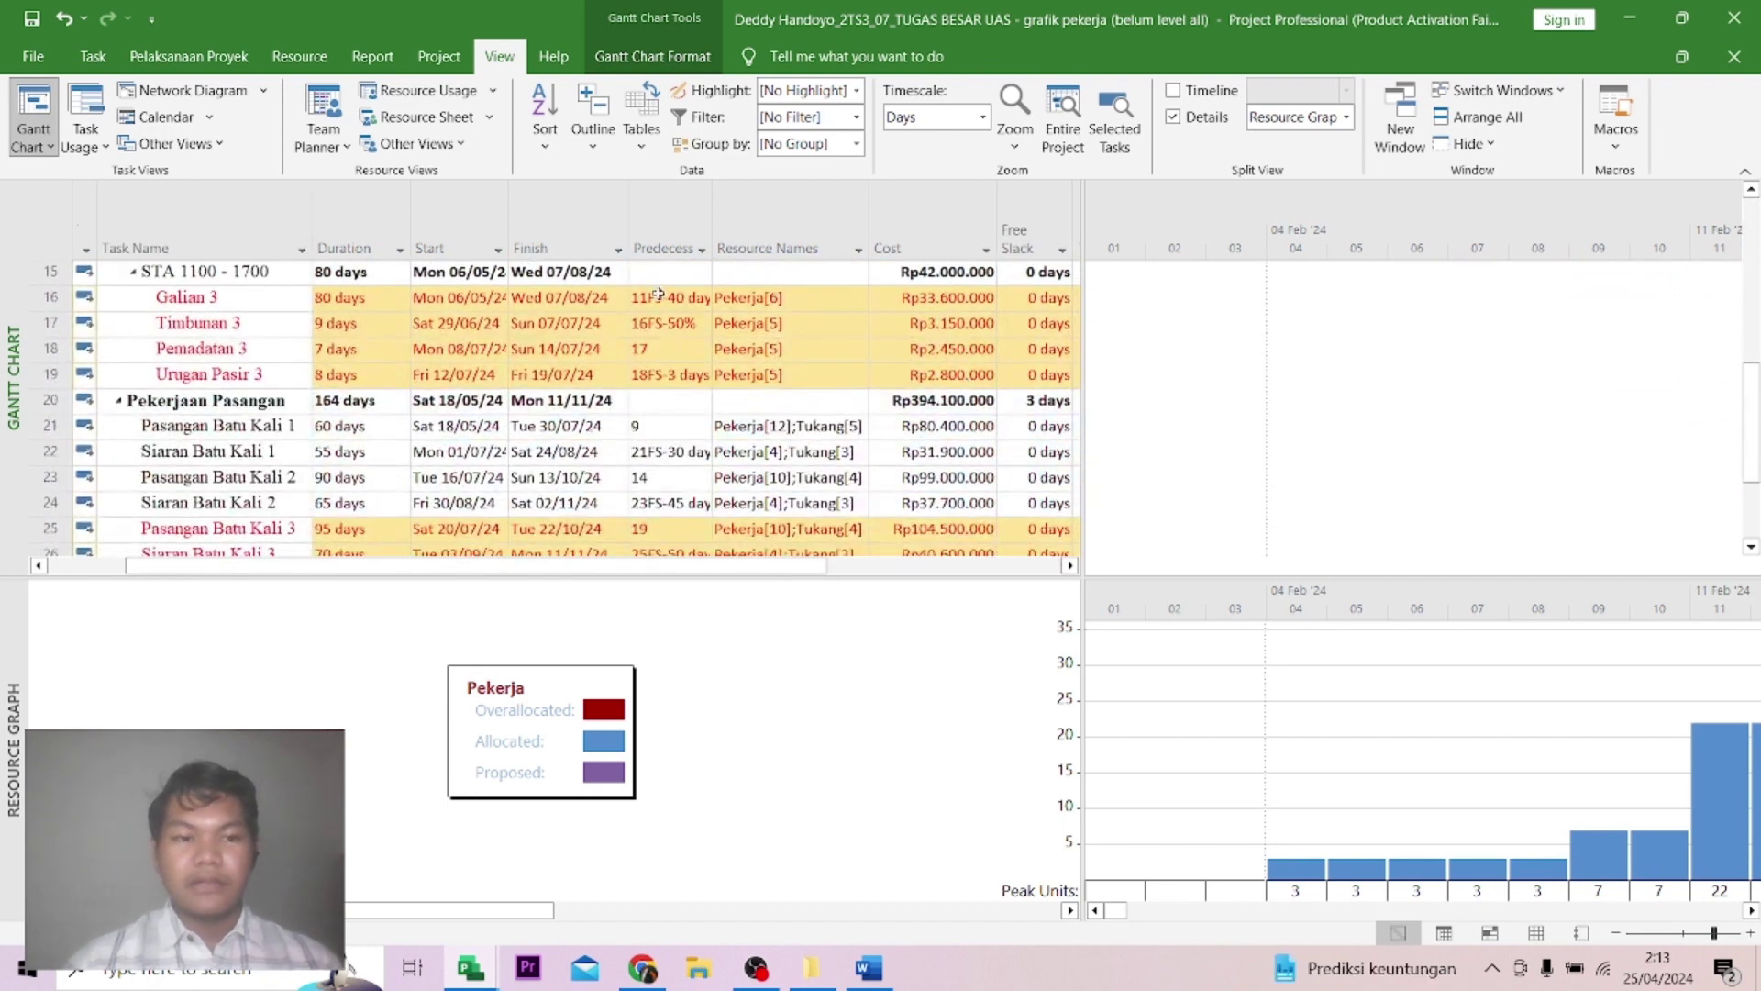
scroll(926, 431, down, 2)
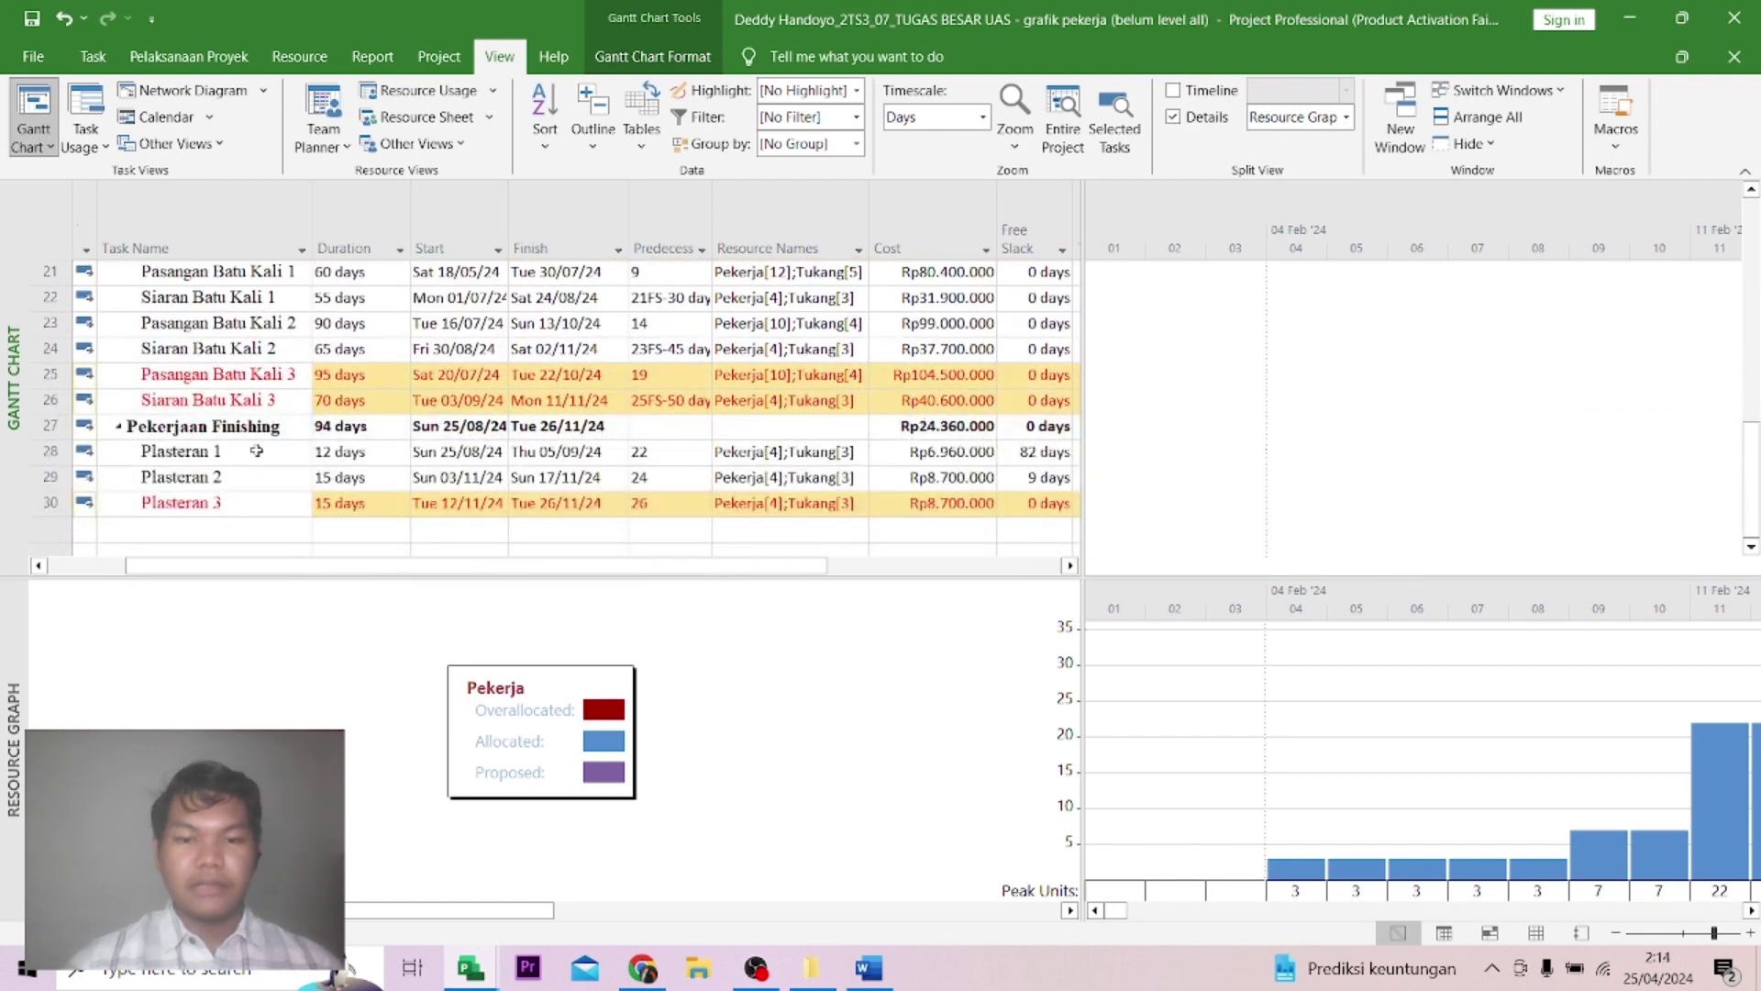
click(256, 452)
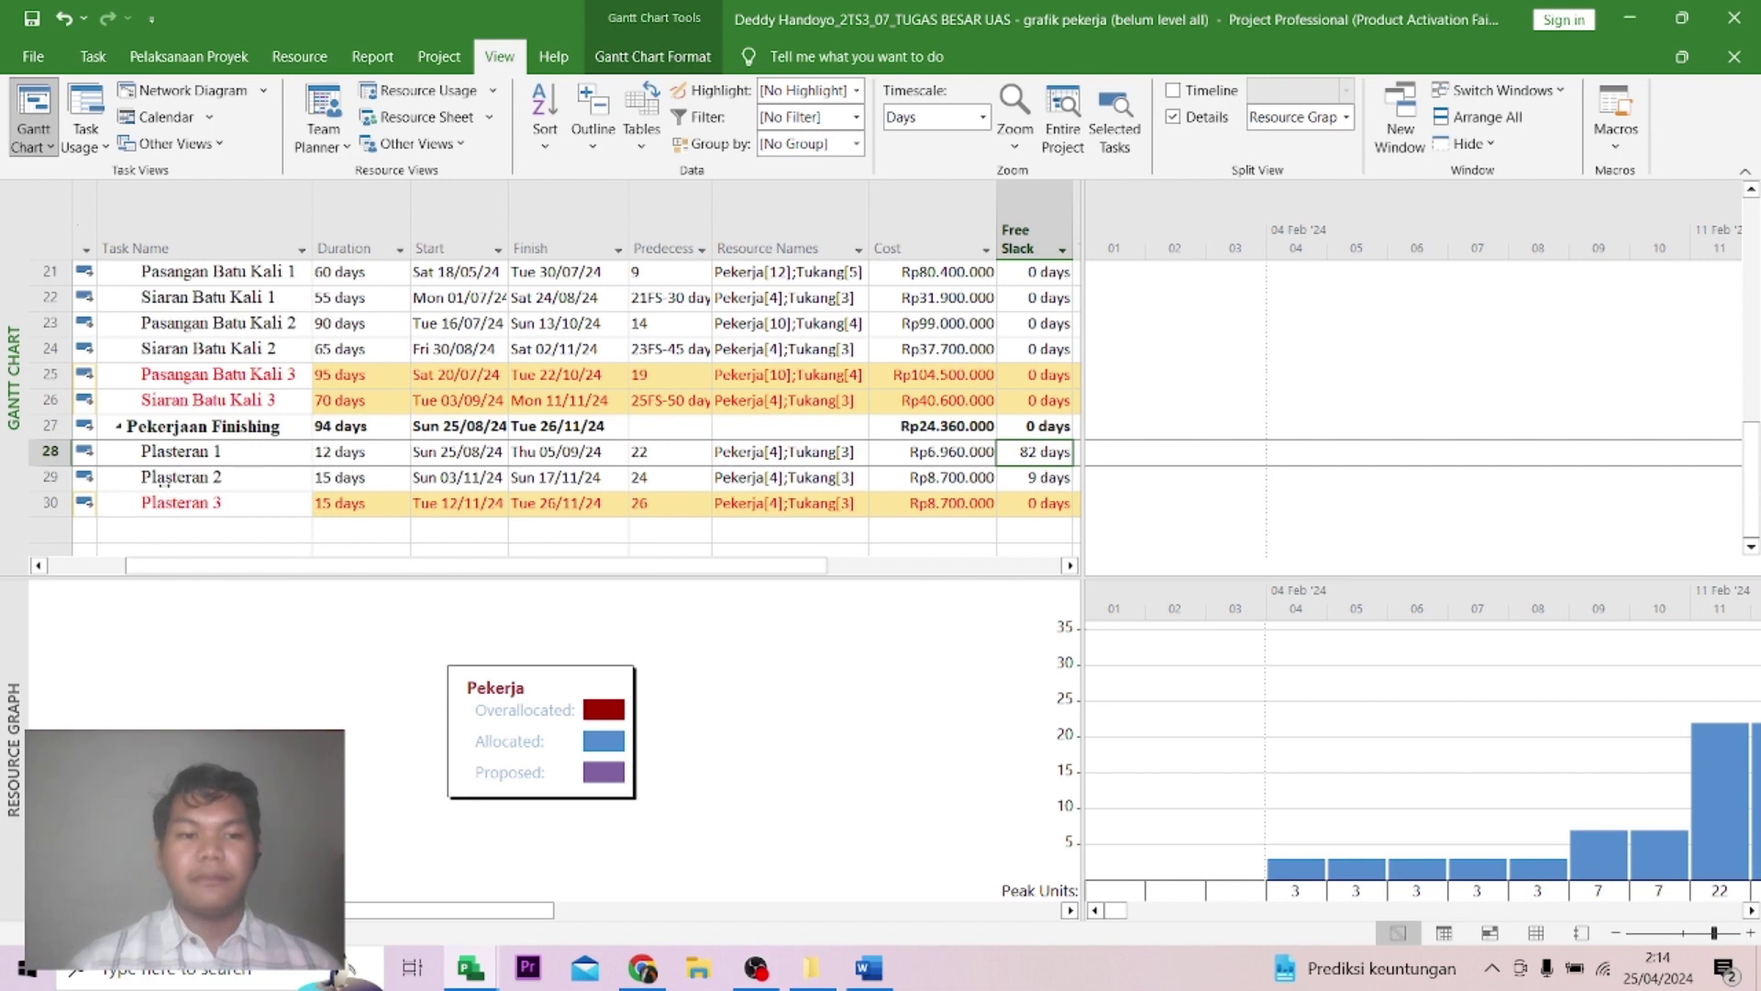
click(198, 480)
Return to the Word document and compare the Free Slack values with the answer to question 1e.
click(868, 968)
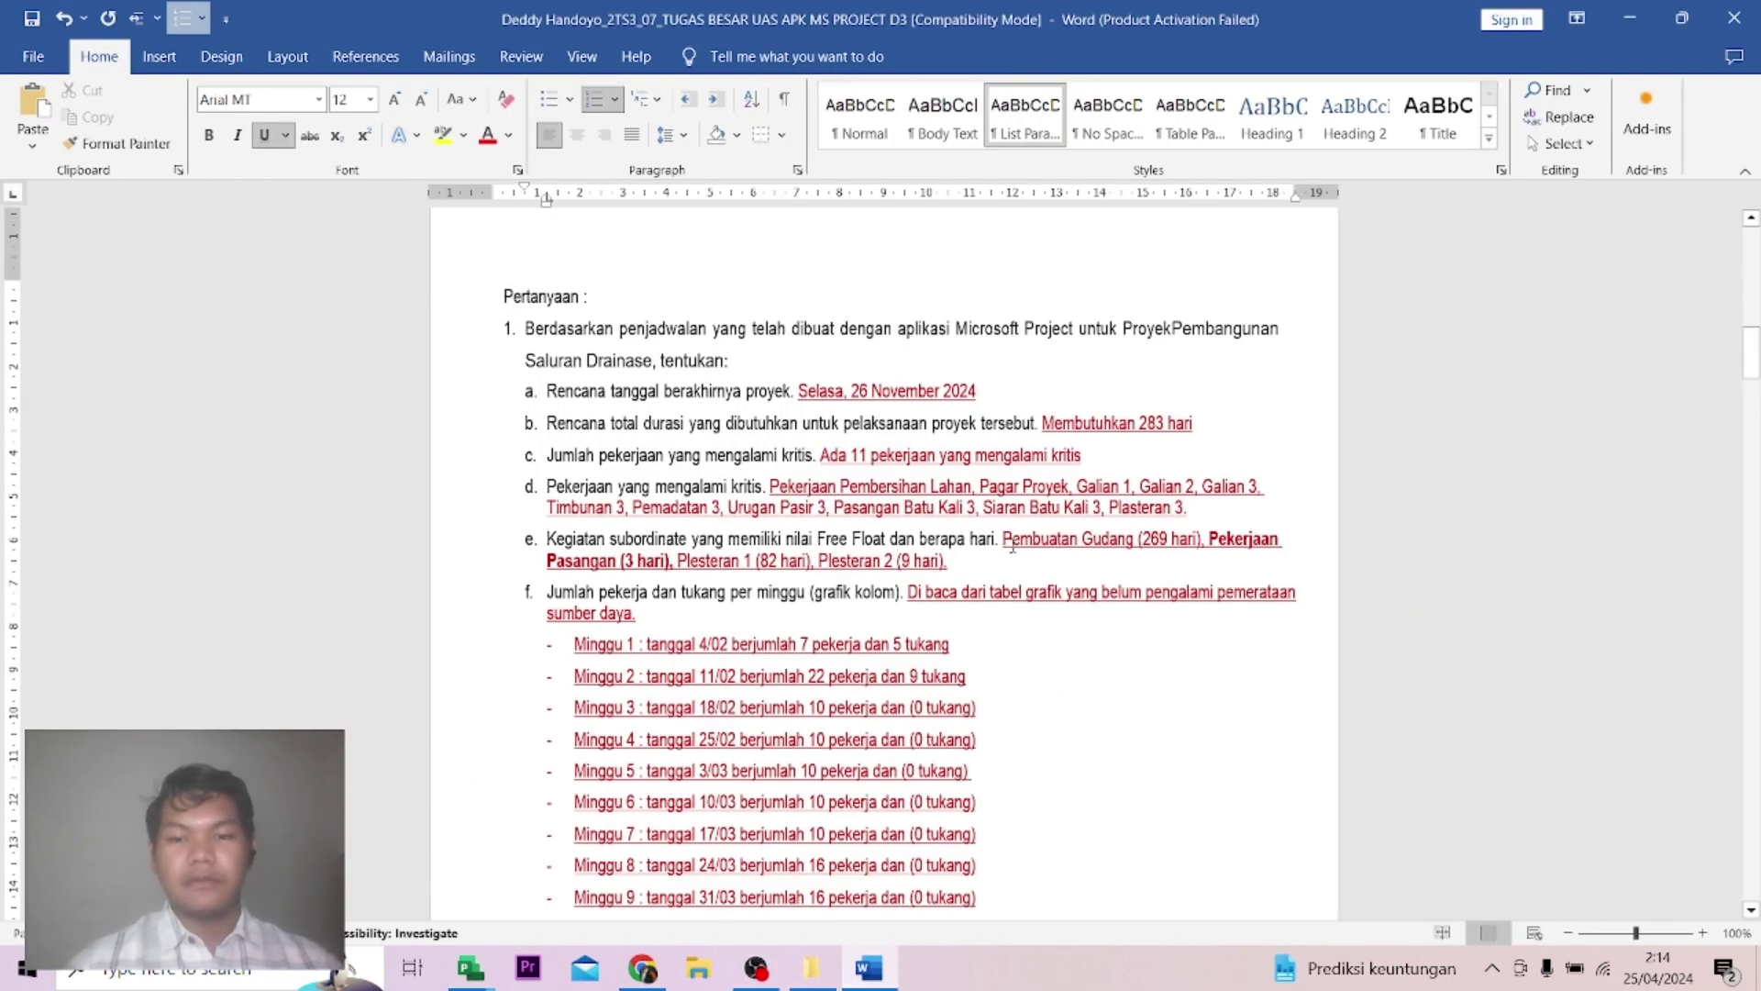
drag(1002, 542, 954, 562)
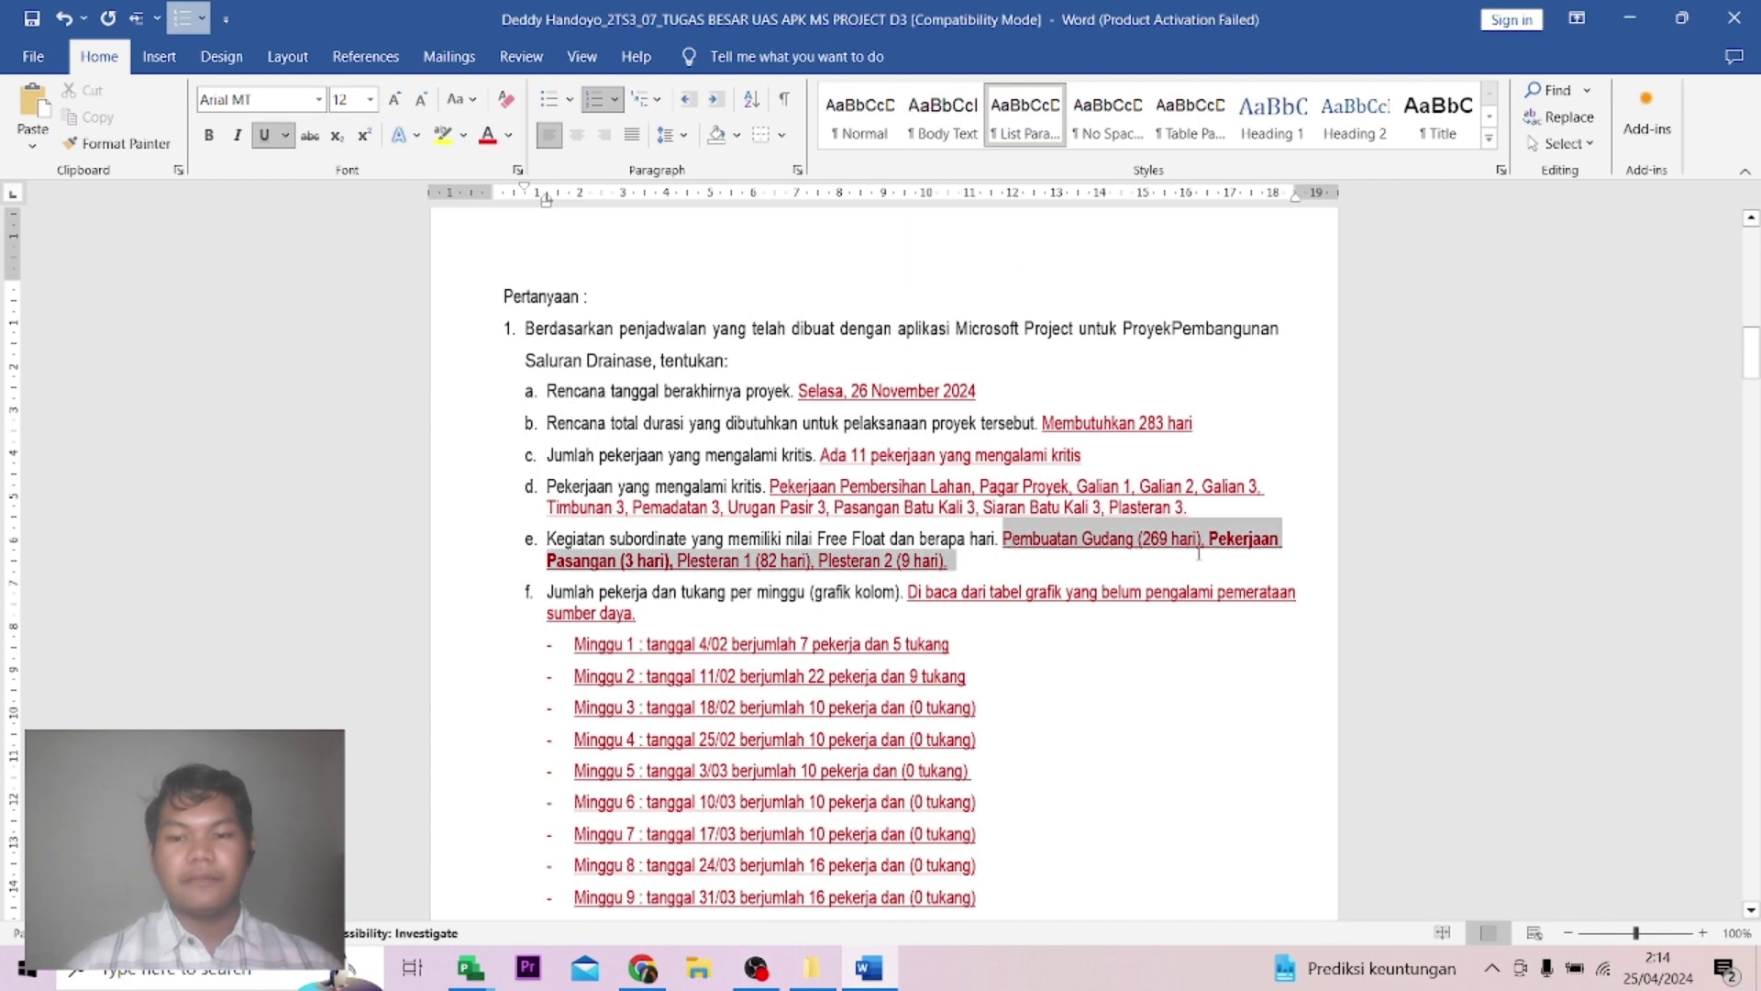
click(796, 570)
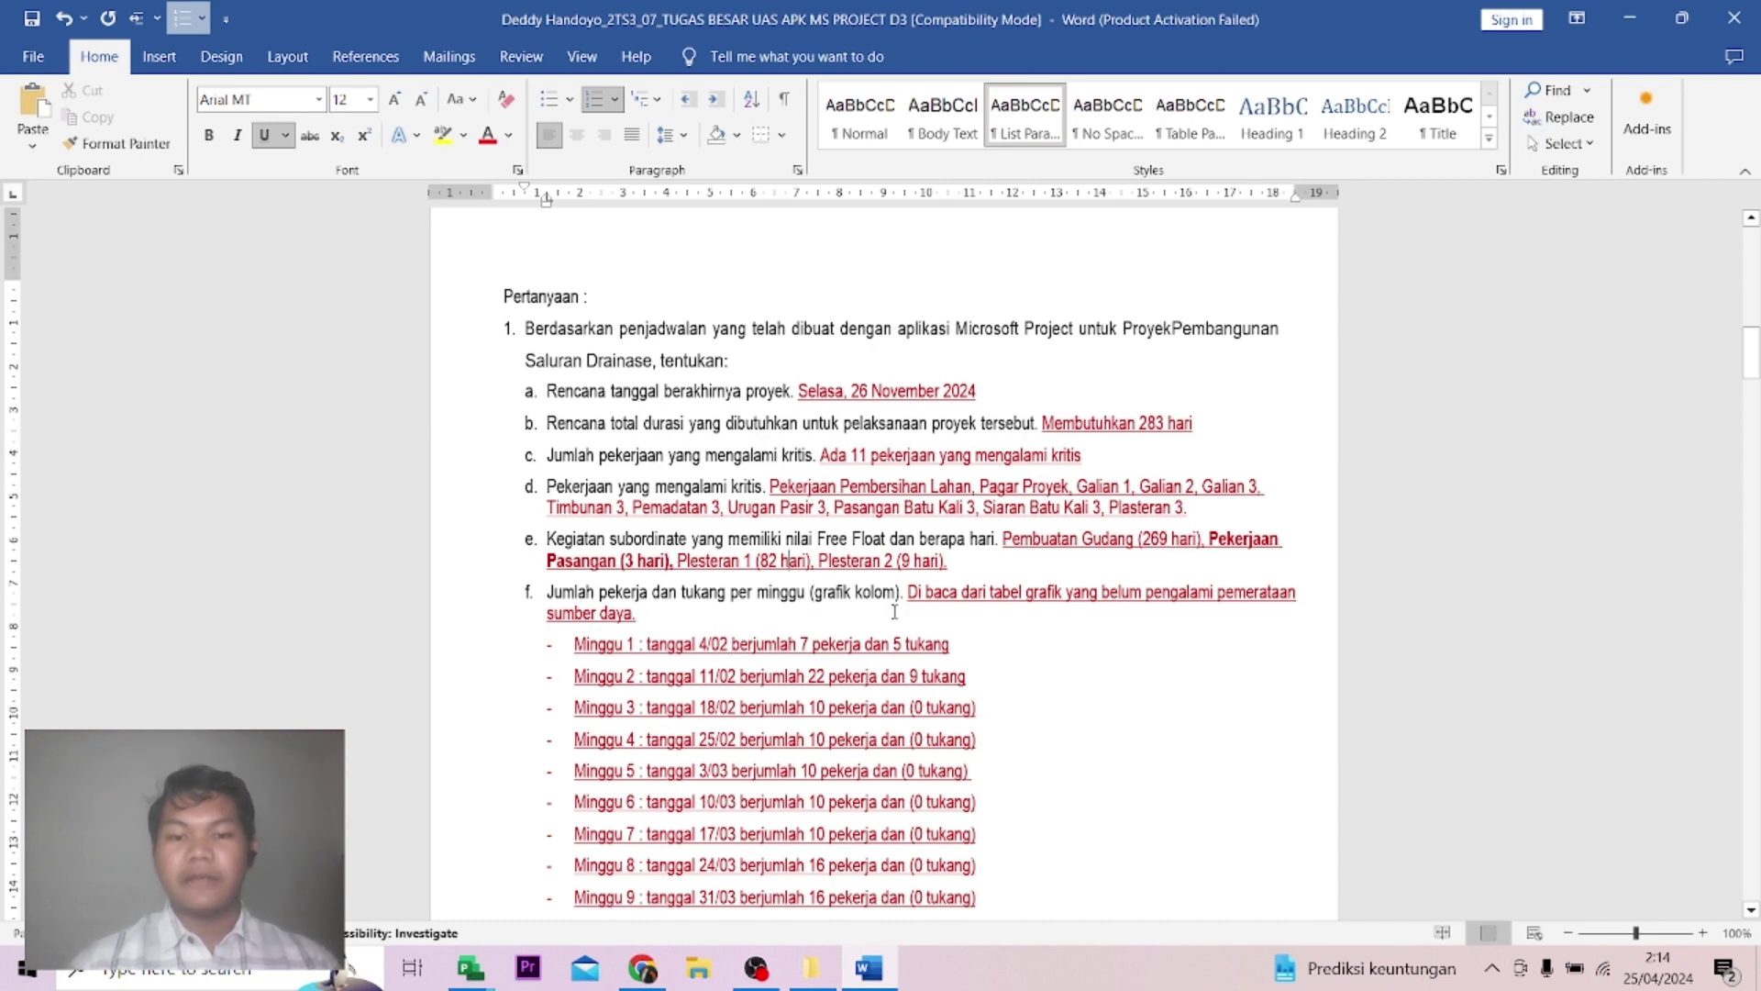
Switch back to the TUGAS BESAR UAS schedule in Microsoft Project and set the timescale to Weeks.
mouse_move(491, 975)
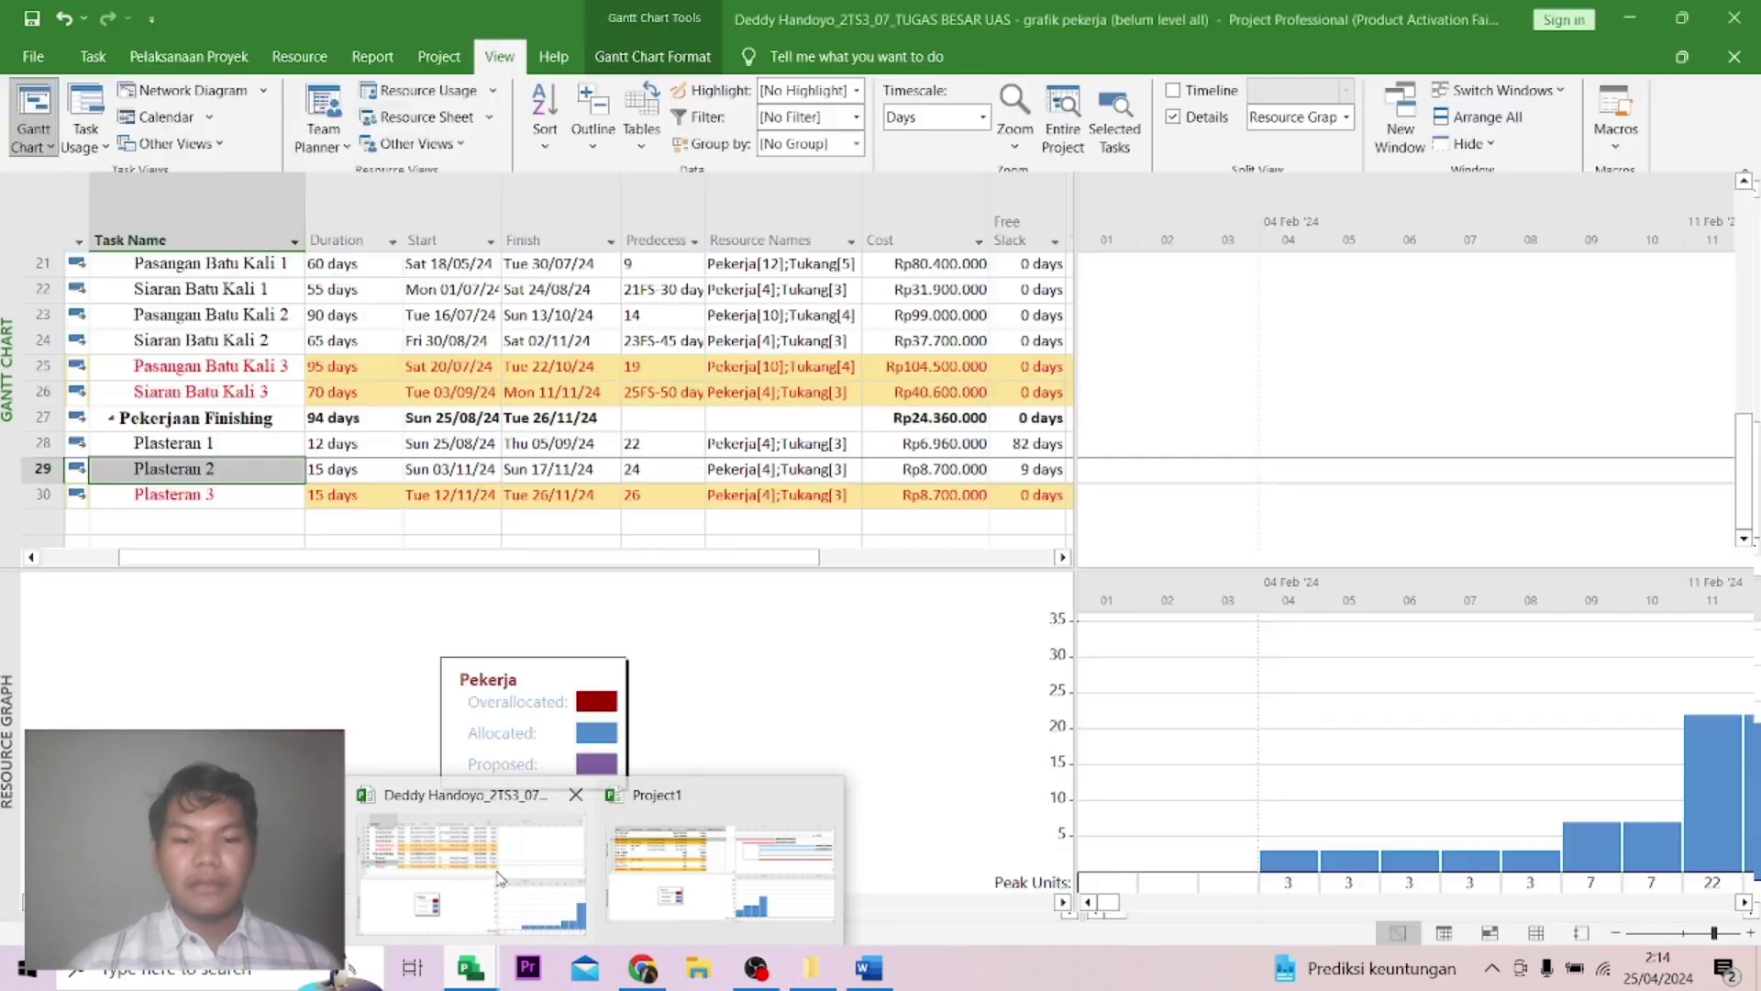
click(500, 878)
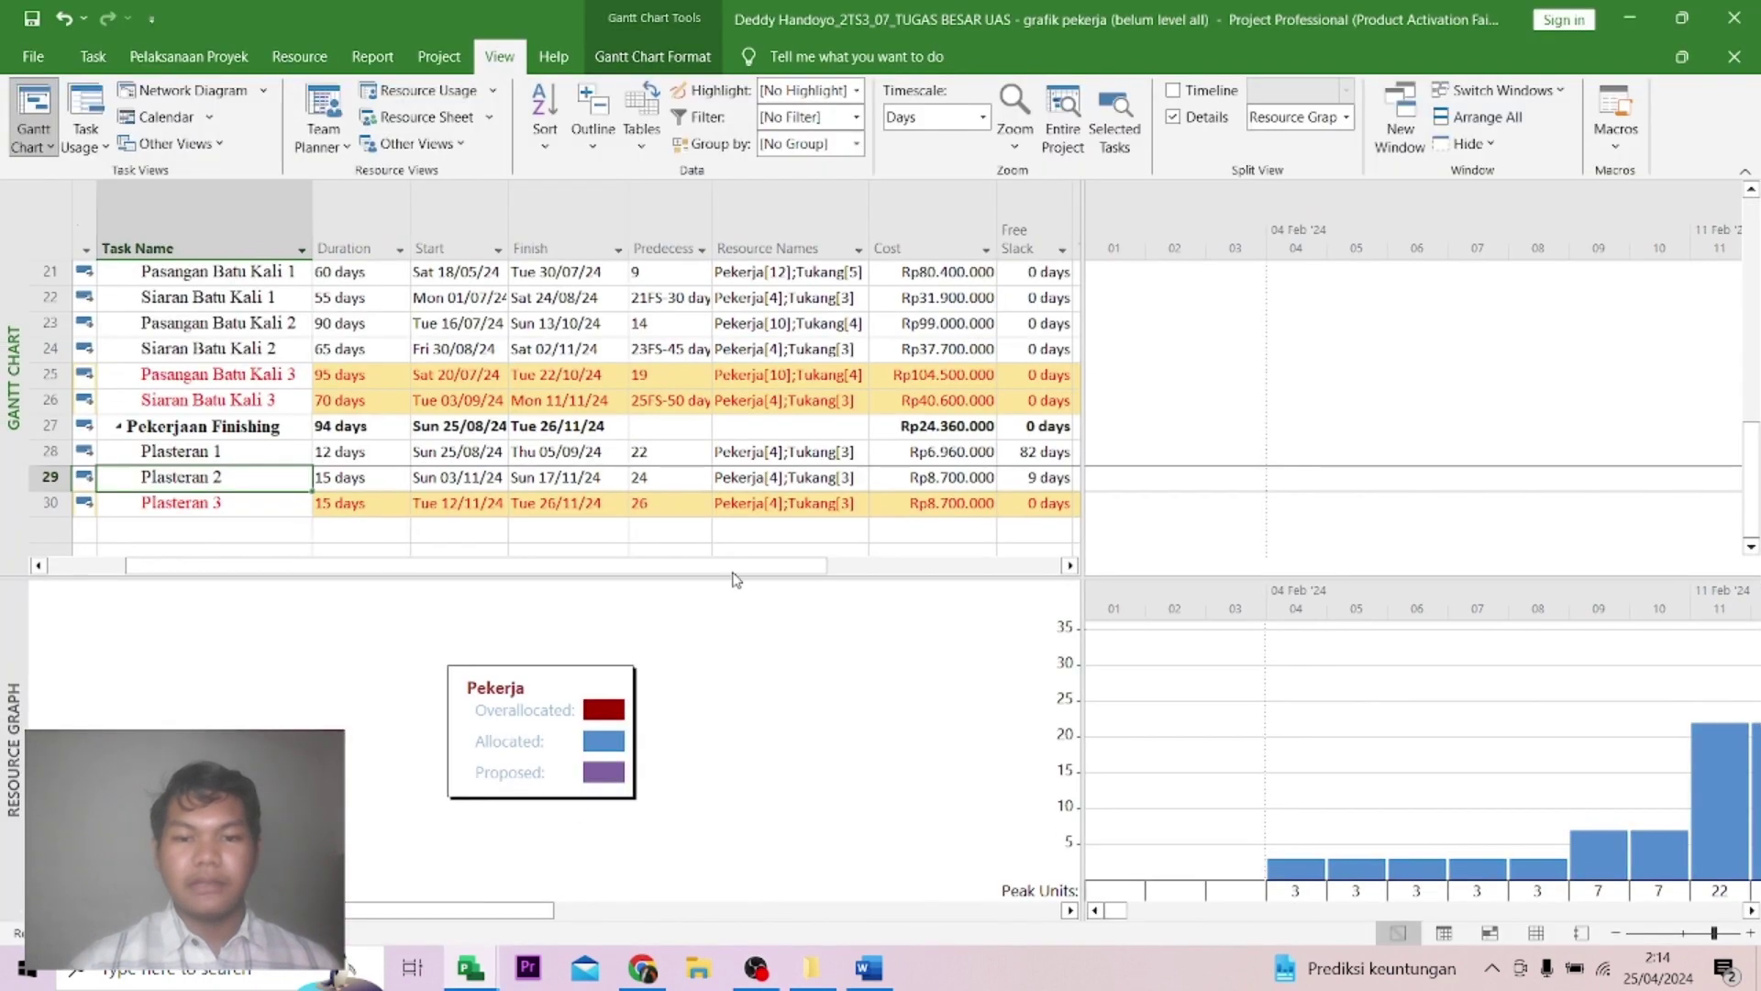
click(1136, 624)
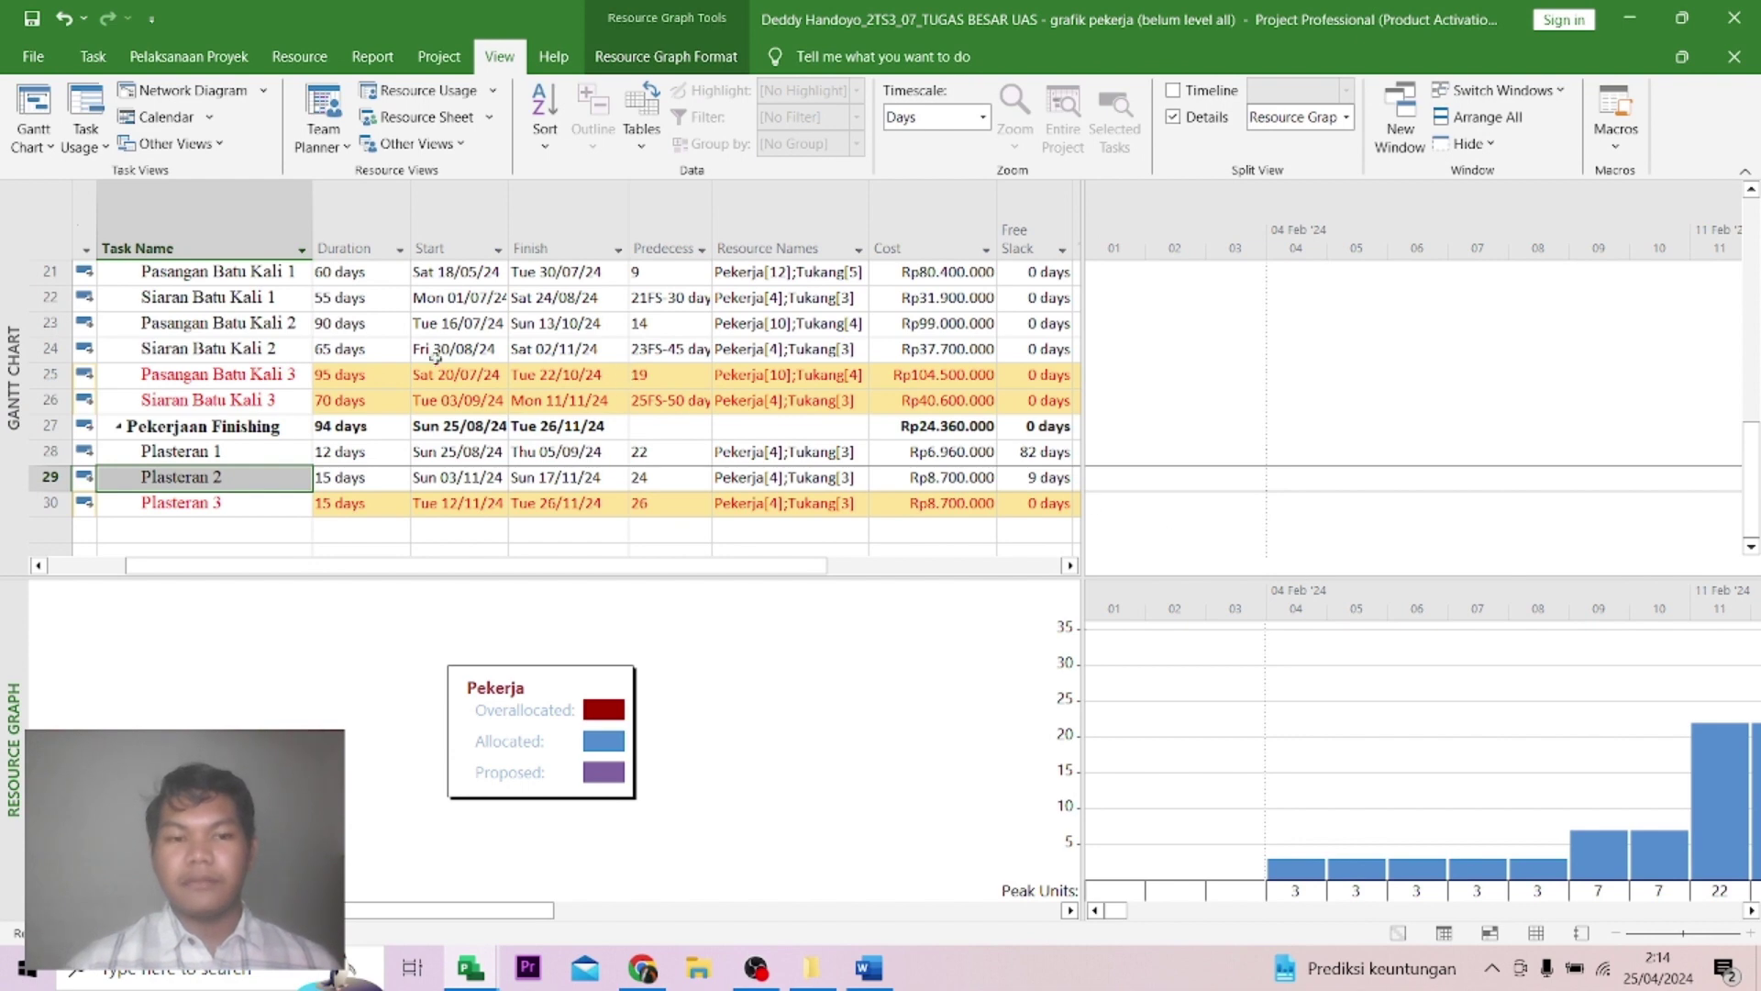
click(296, 341)
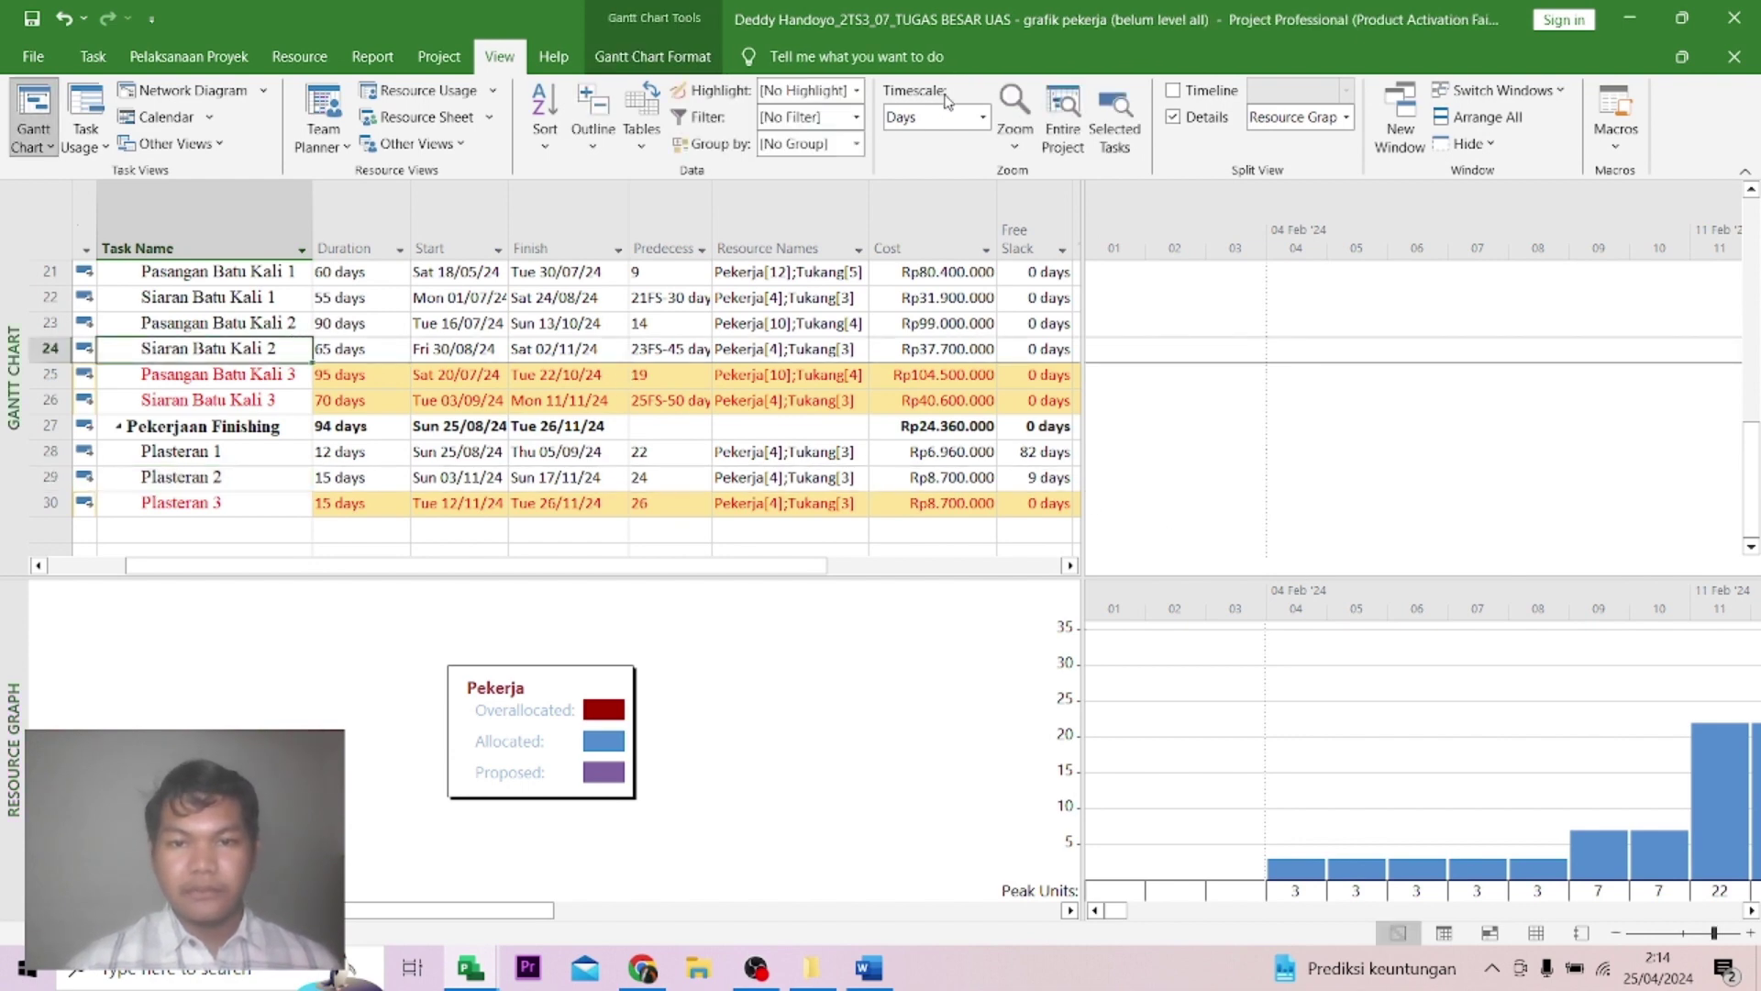
click(982, 116)
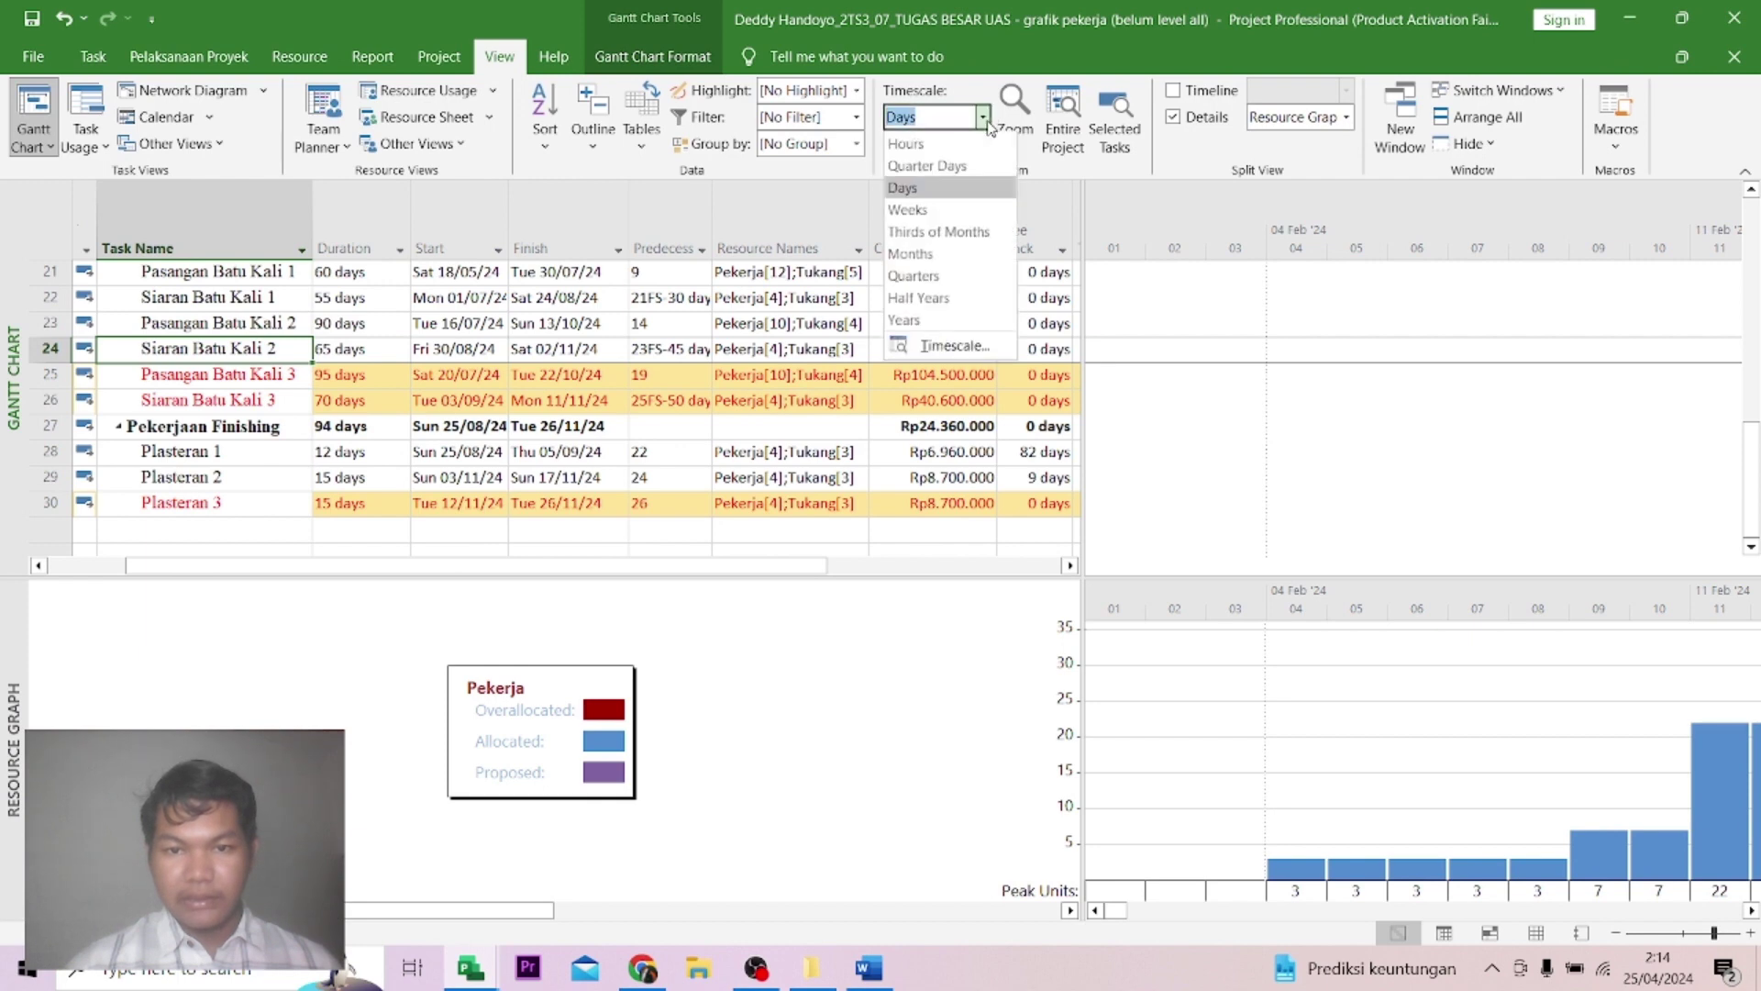
click(937, 204)
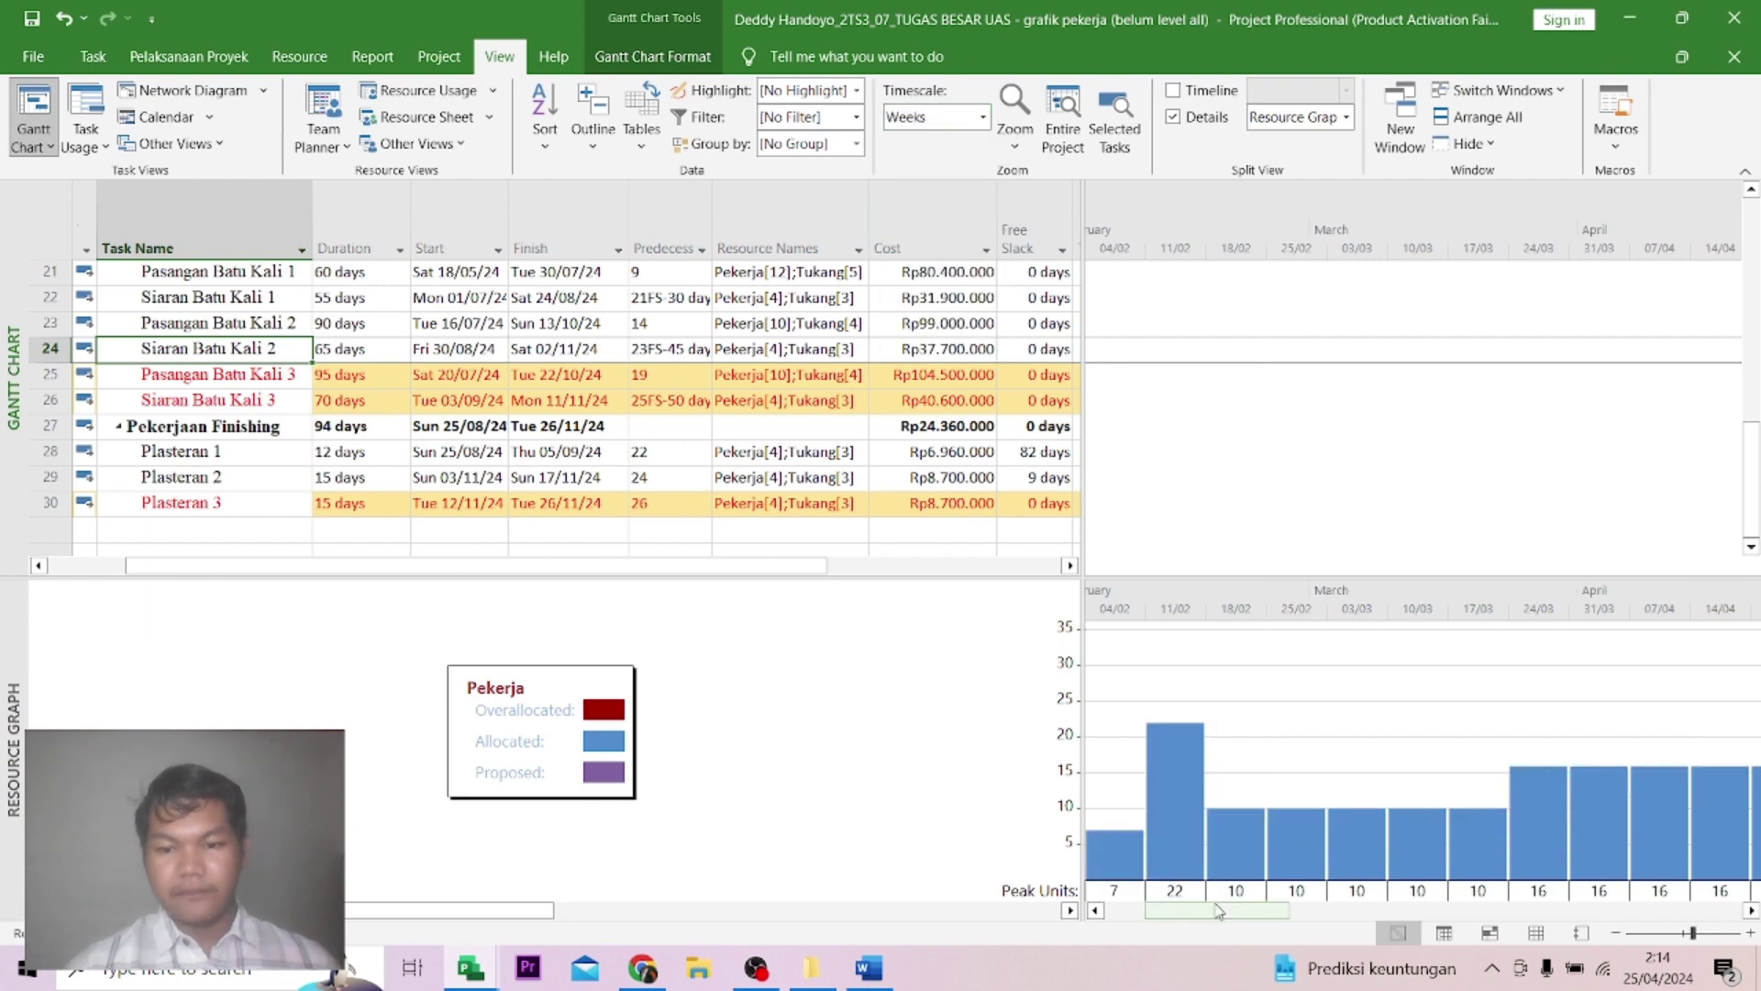
Examine the weekly Pekerja and Tukang peak units in the resource graph from February through May.
drag(1225, 911, 1197, 911)
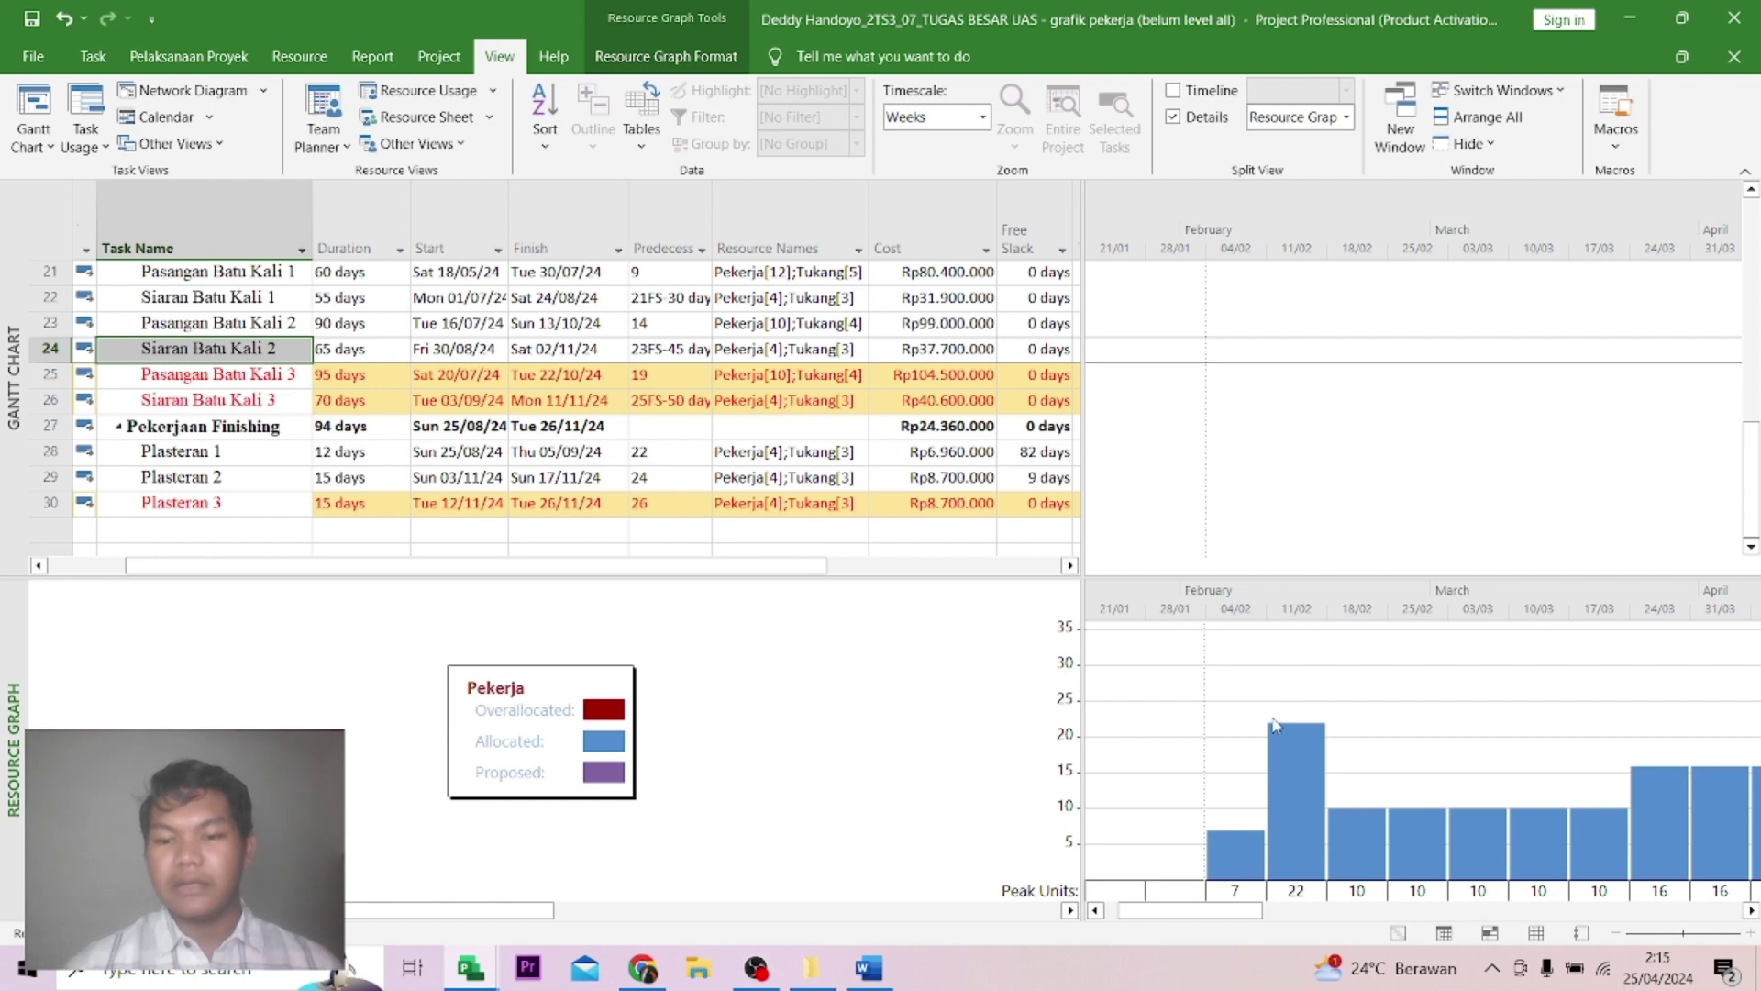
scroll(1273, 724, down, 1)
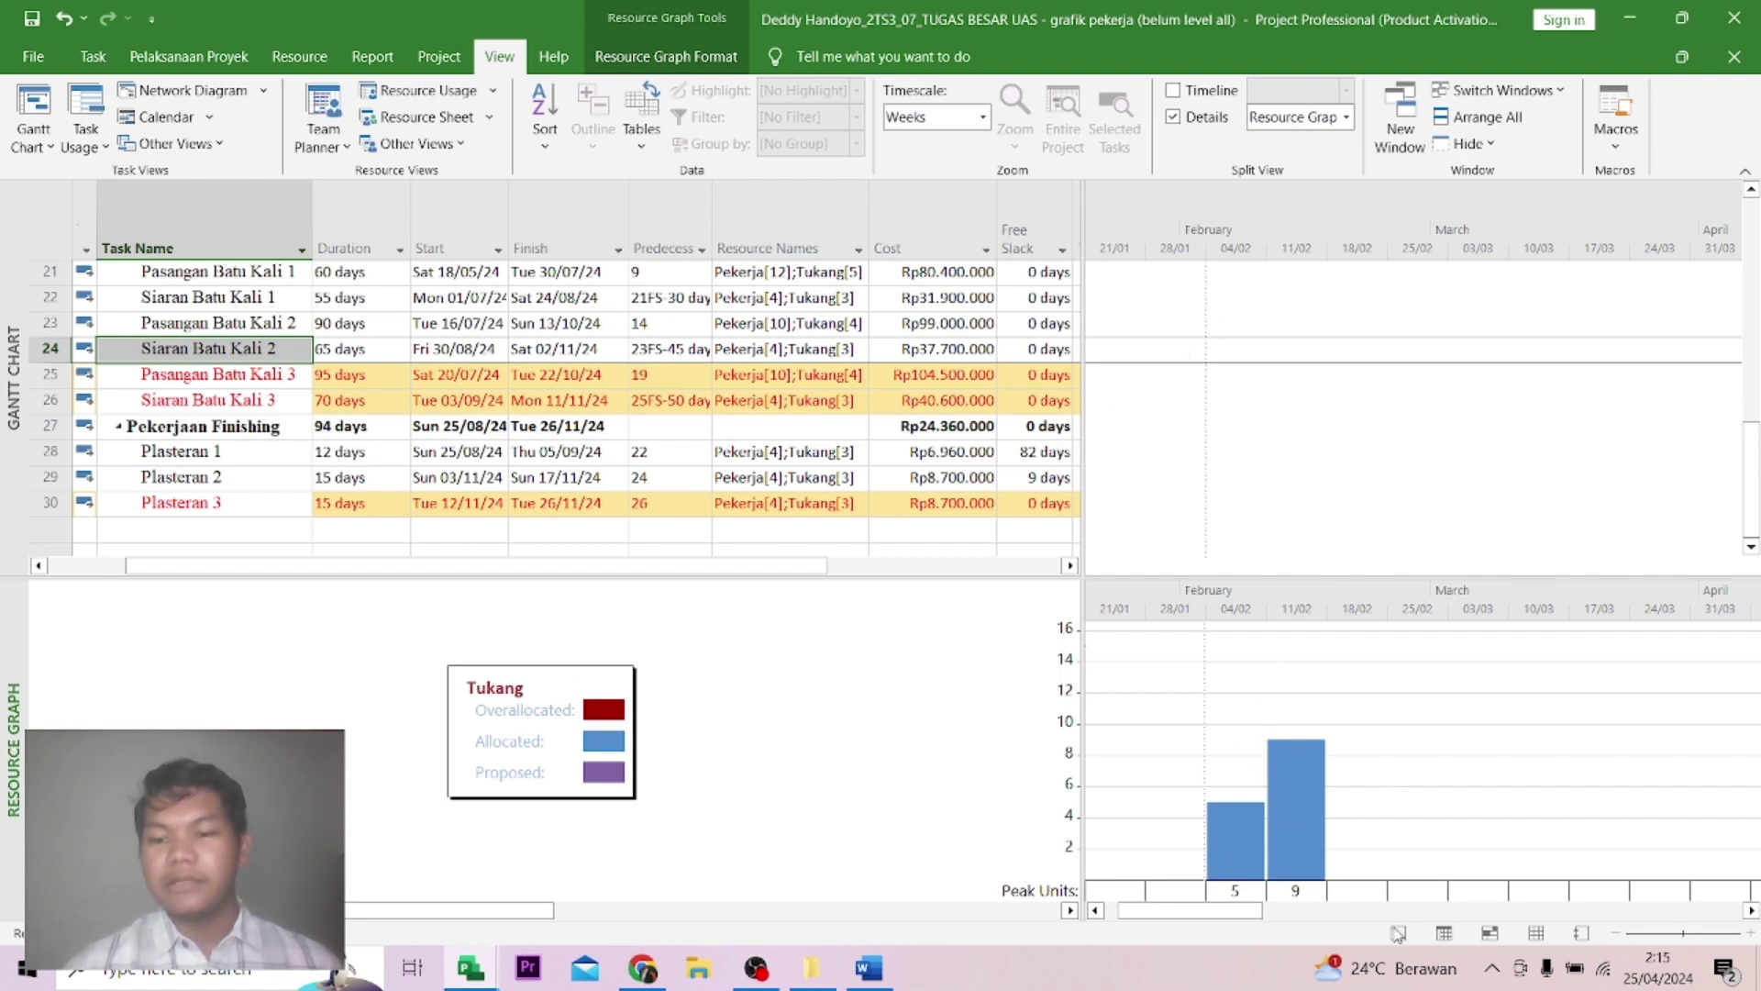
click(1752, 913)
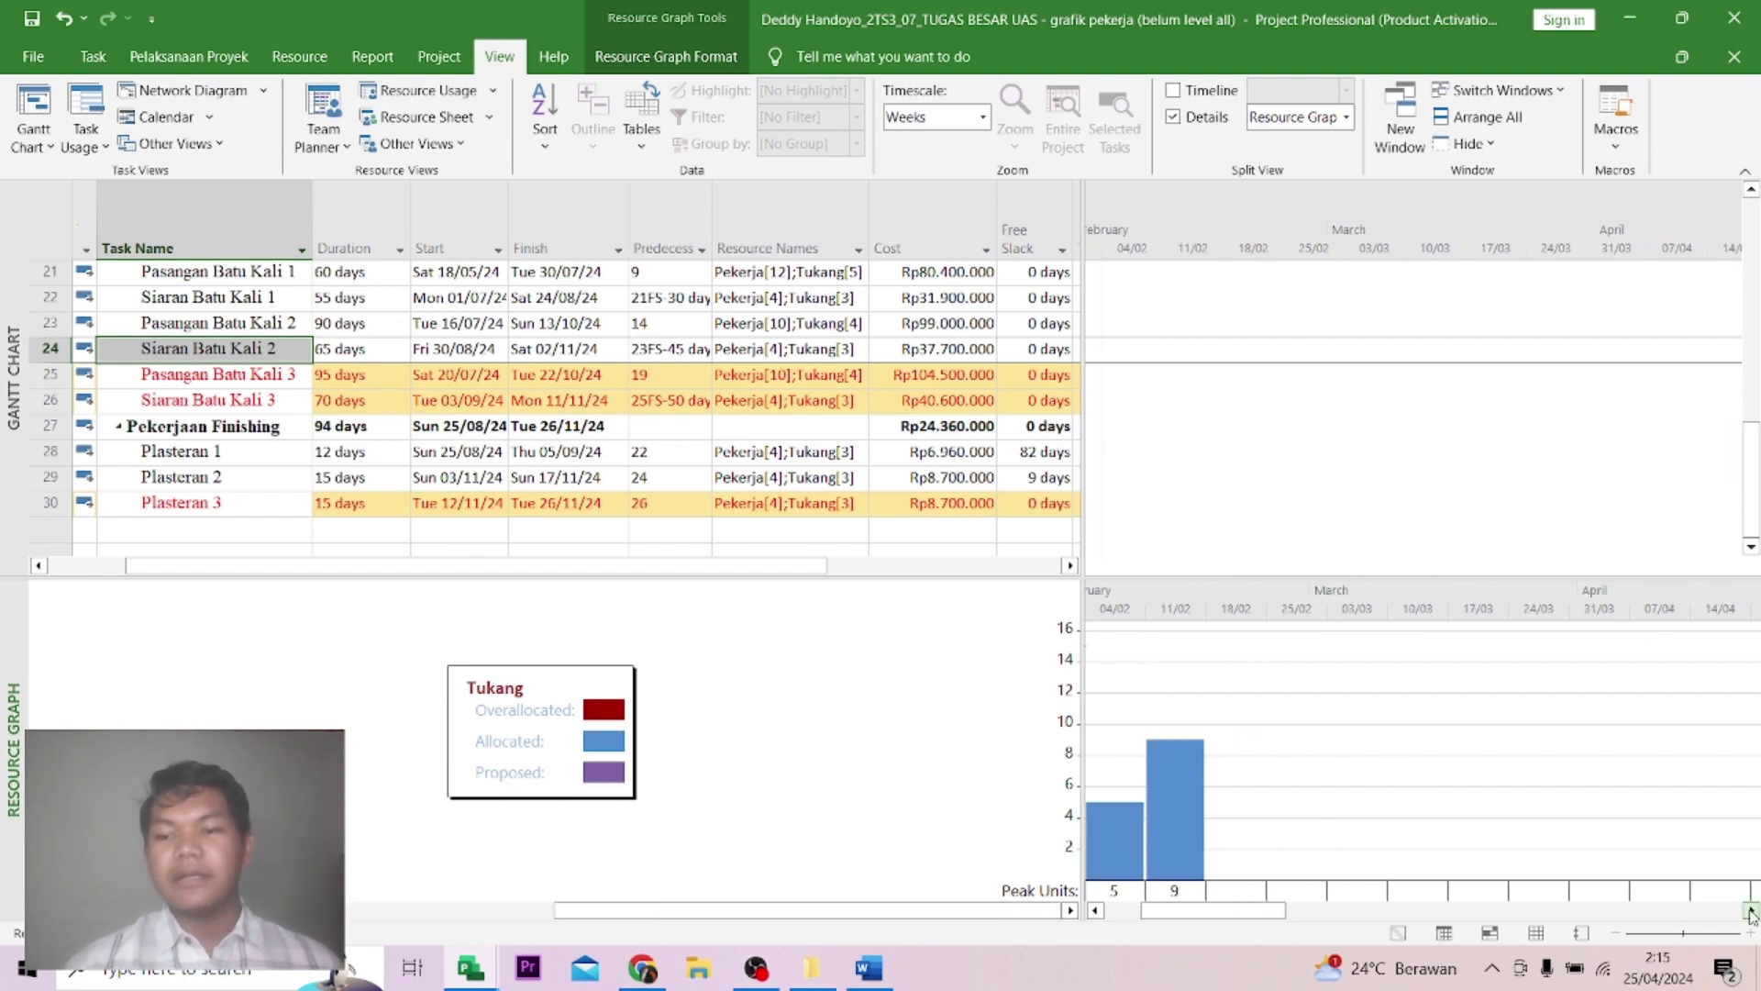
click(1752, 912)
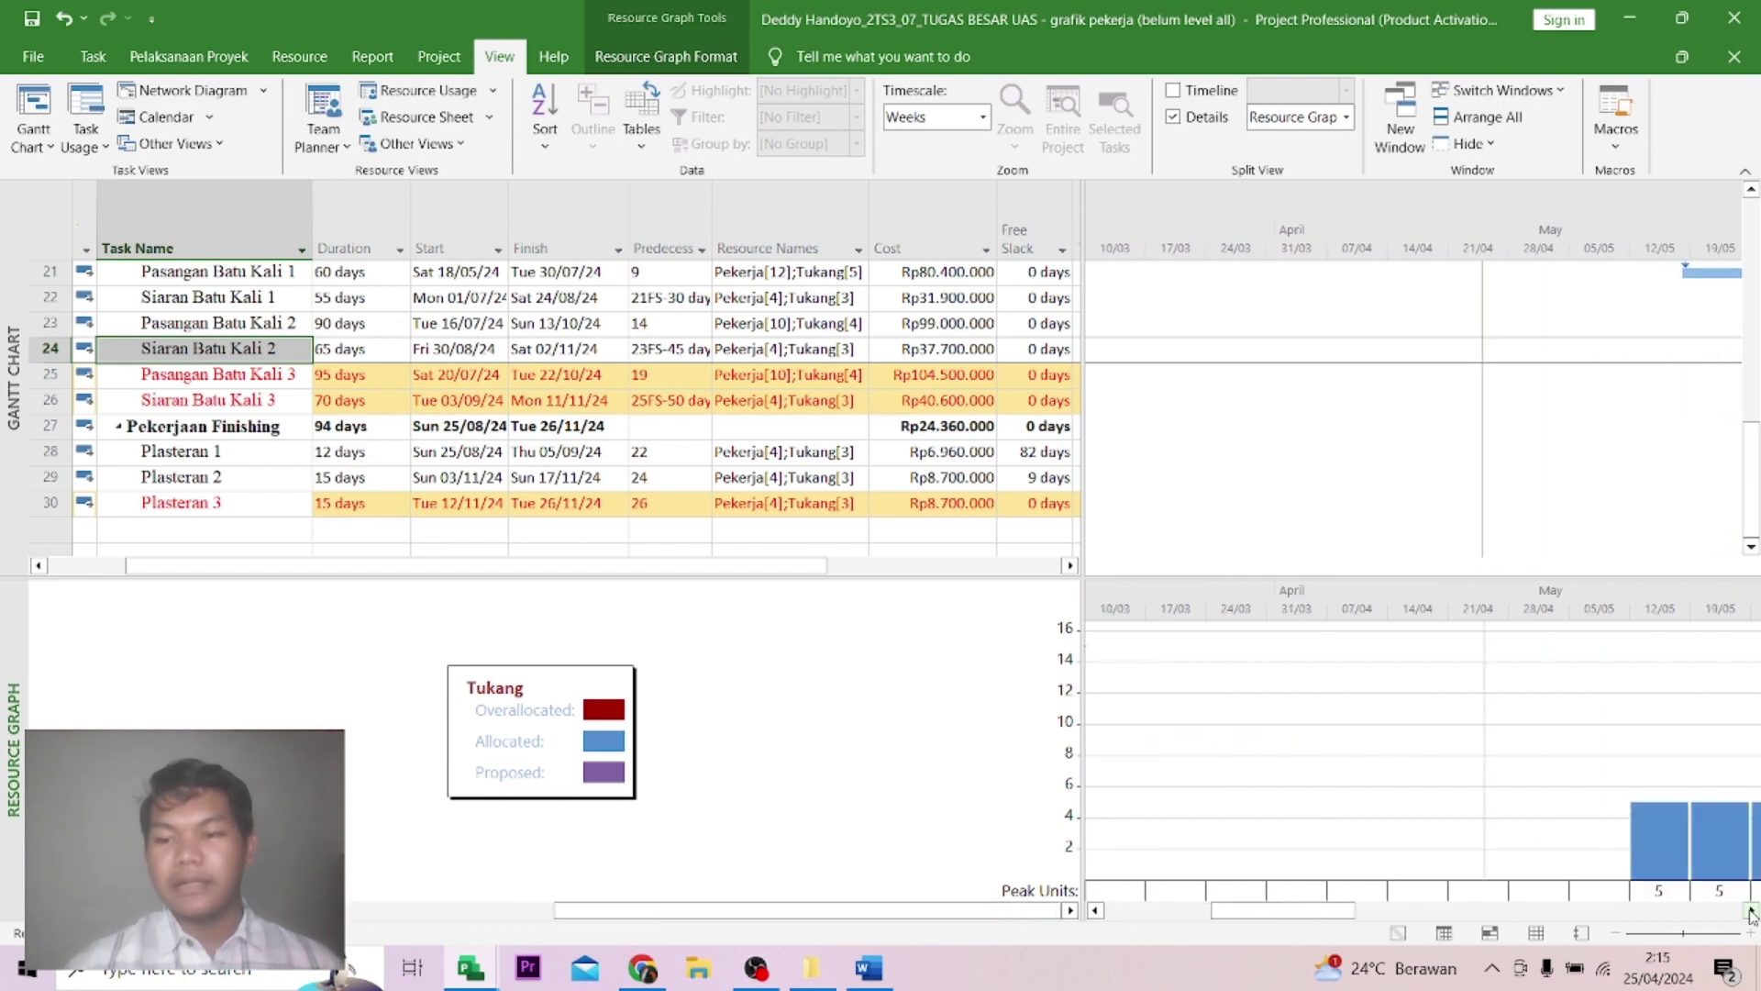
click(1752, 913)
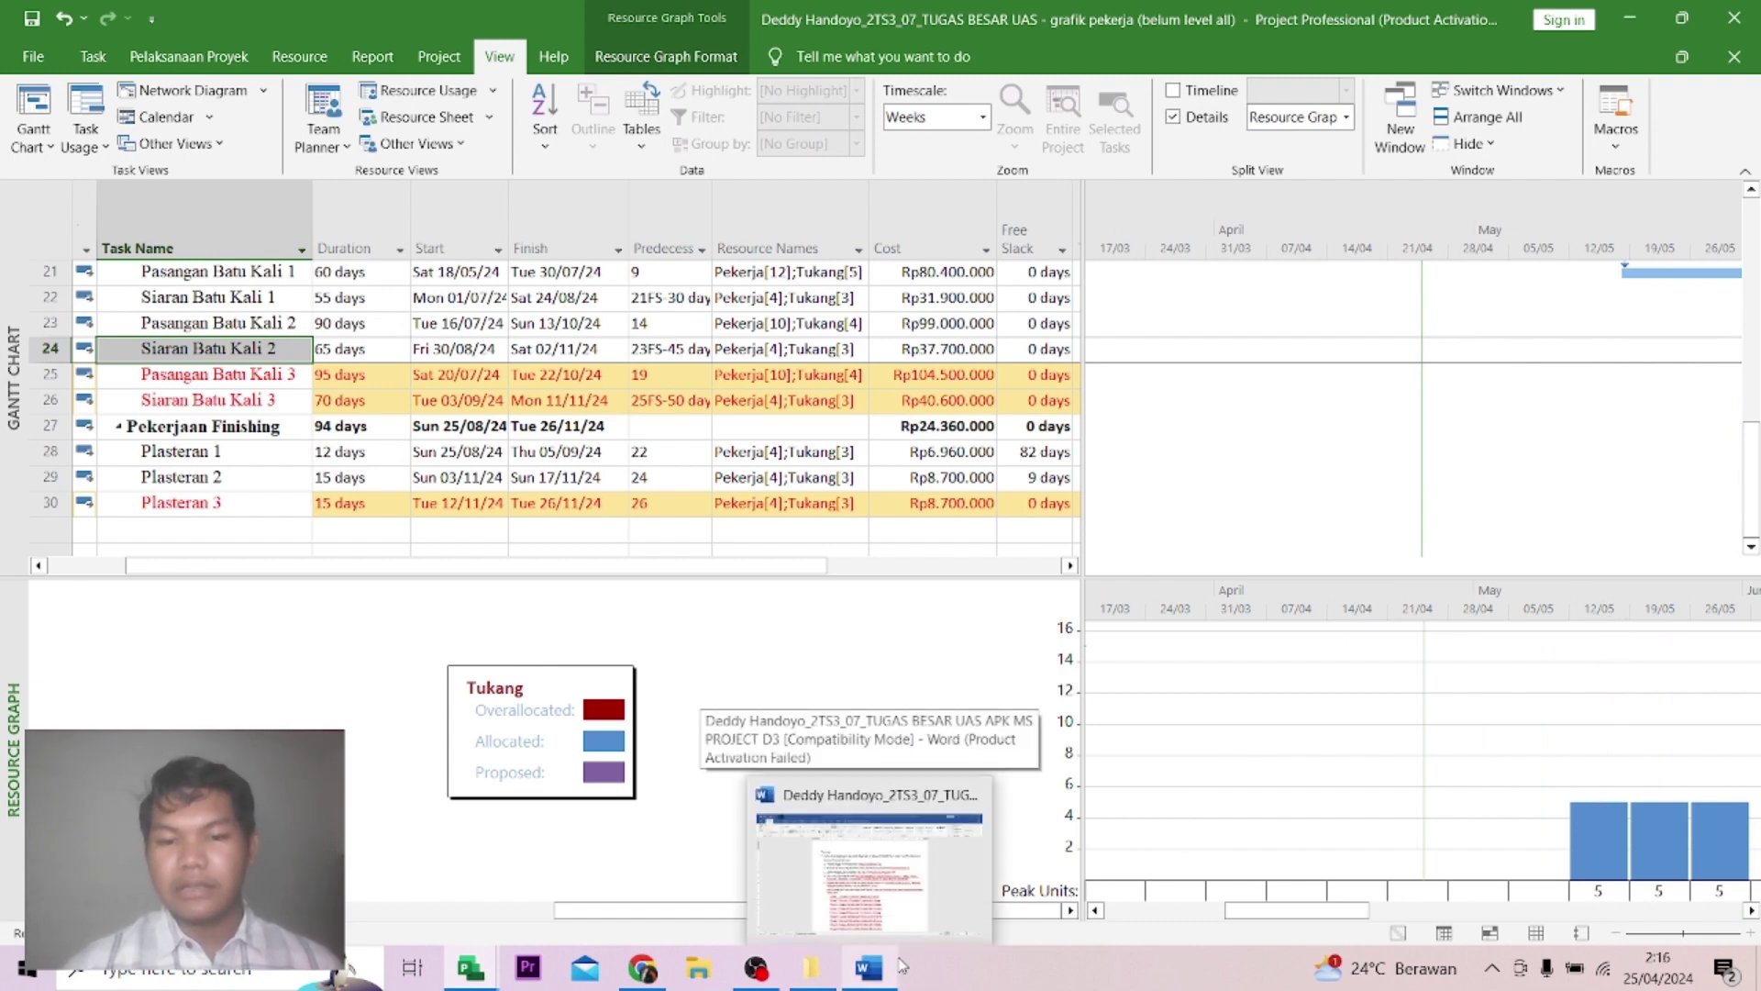
Switch to the Word document and compare the question 1f entries for Minggu 1 to 15 with the graph.
click(871, 853)
scroll(741, 720, down, 2)
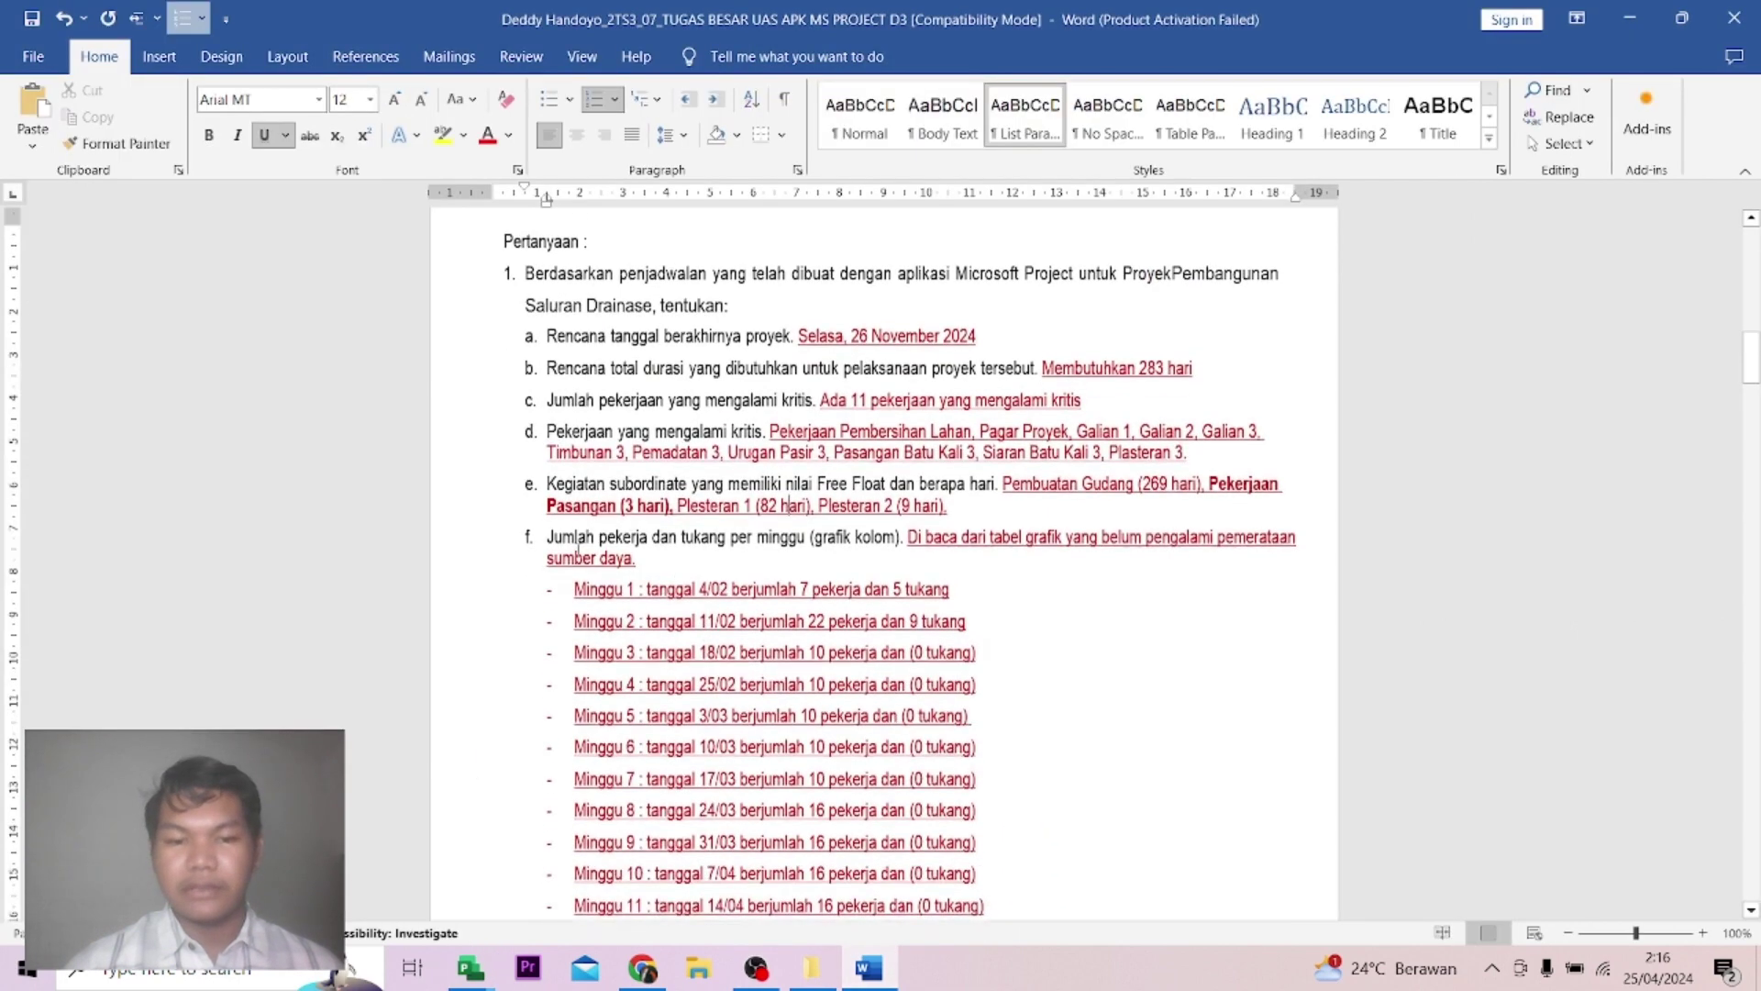
drag(732, 534, 949, 534)
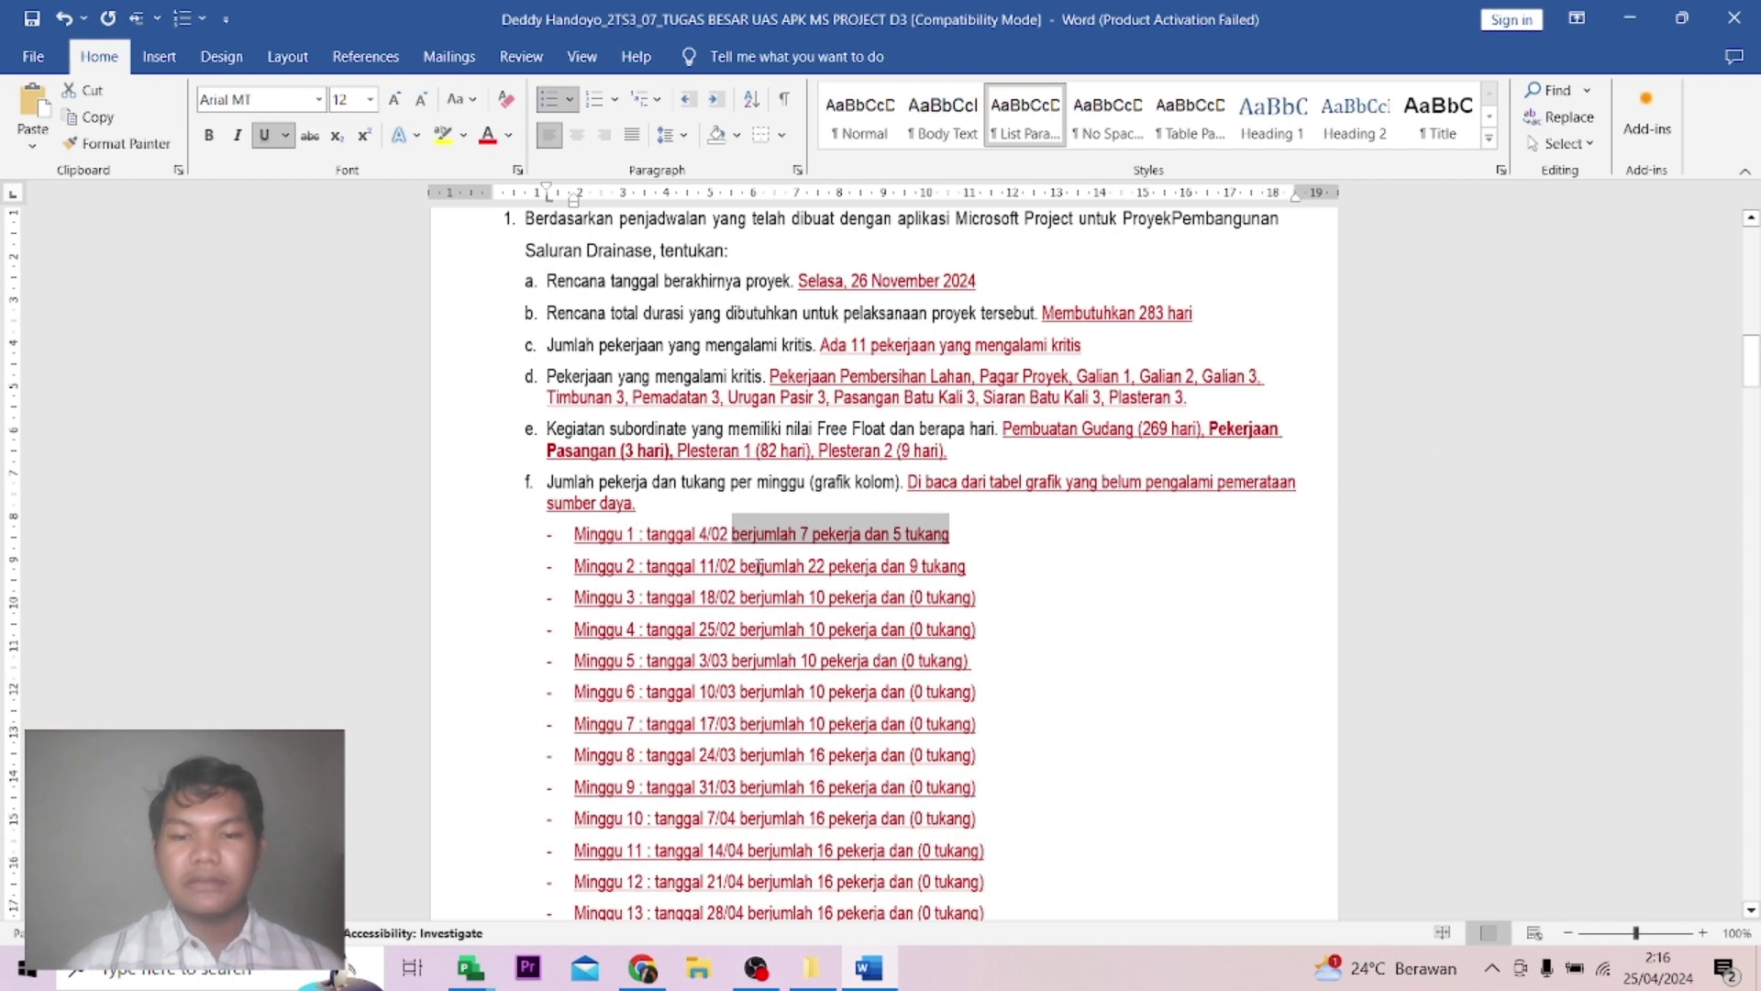
drag(808, 566, 966, 566)
drag(811, 600, 970, 597)
scroll(848, 627, down, 1)
scroll(864, 628, down, 2)
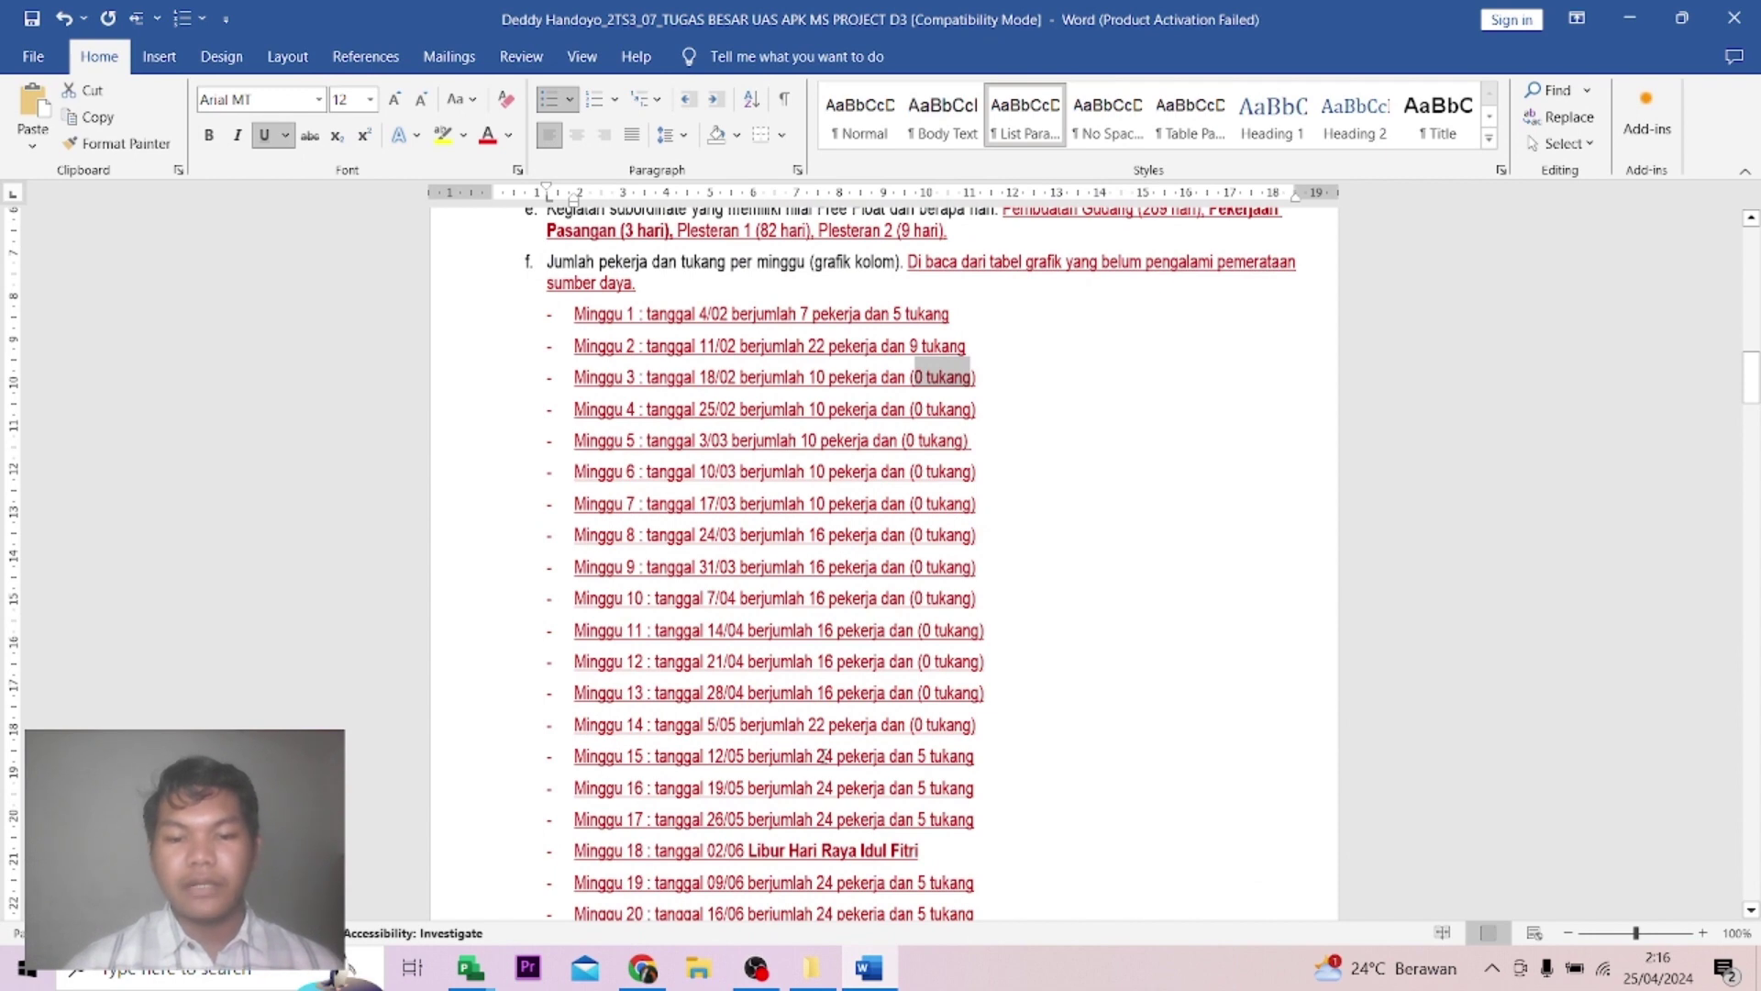
drag(816, 756, 888, 756)
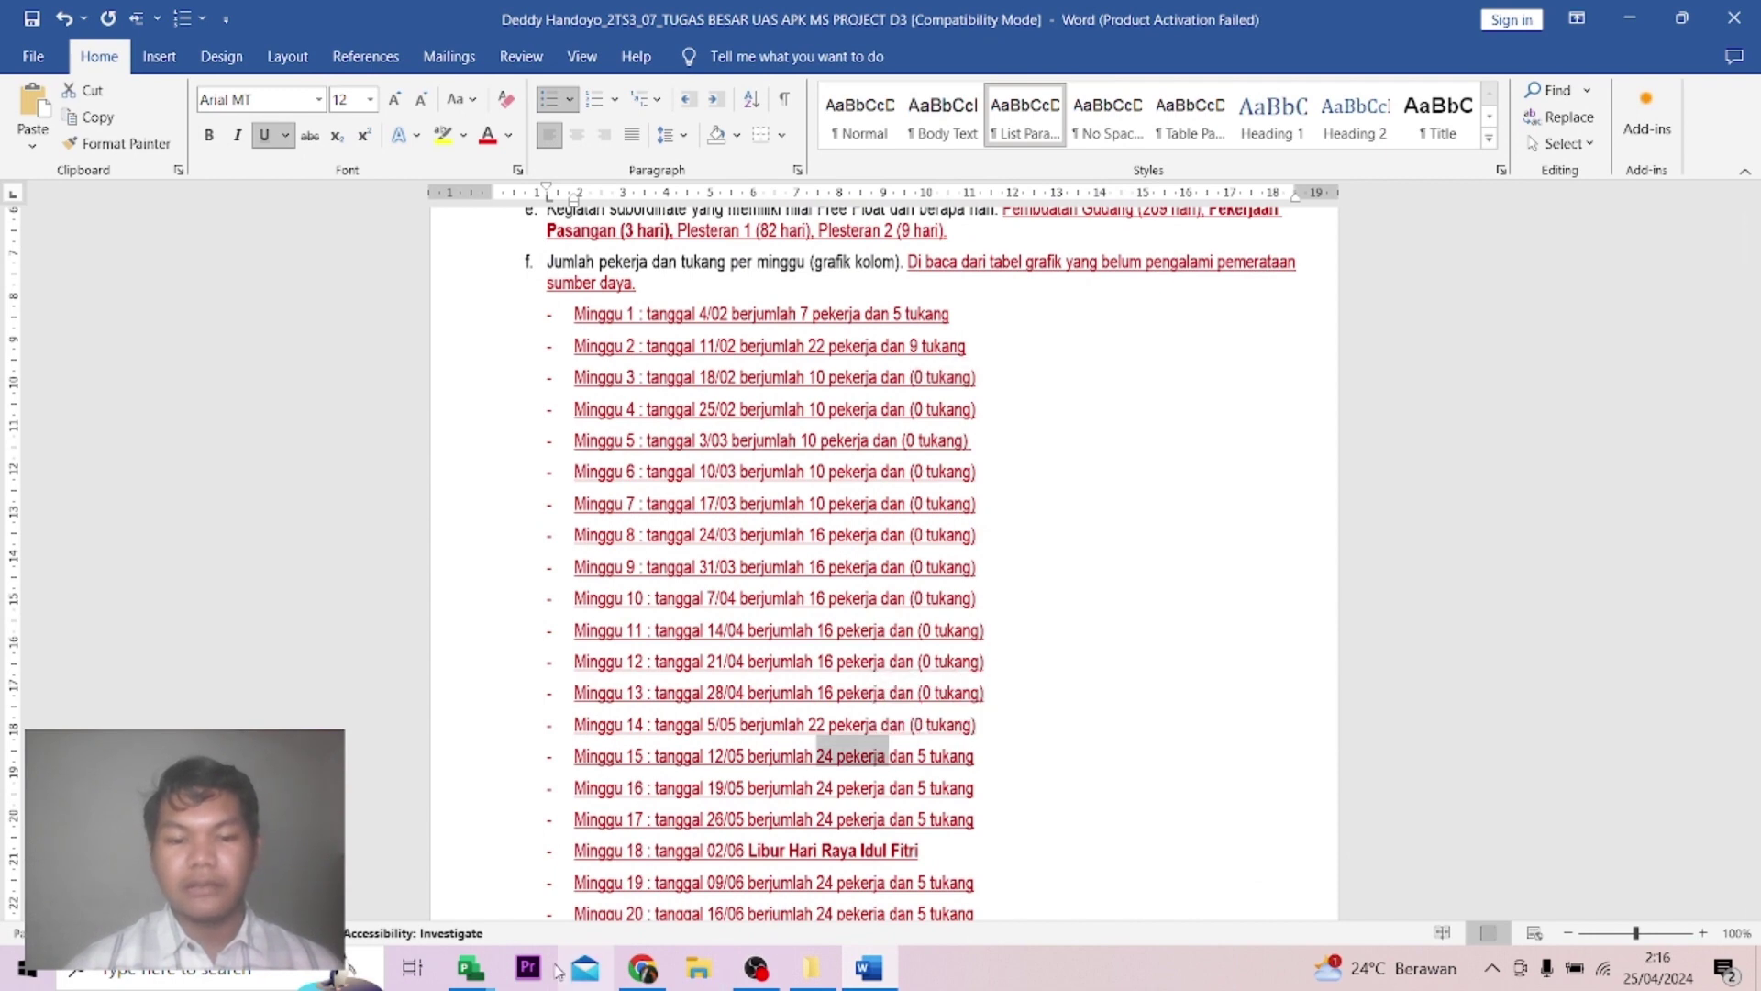
Switch back to the TUGAS BESAR UAS schedule and examine the Pekerja and Tukang graphs for the overallocated weeks from July to September.
mouse_move(470, 968)
click(477, 881)
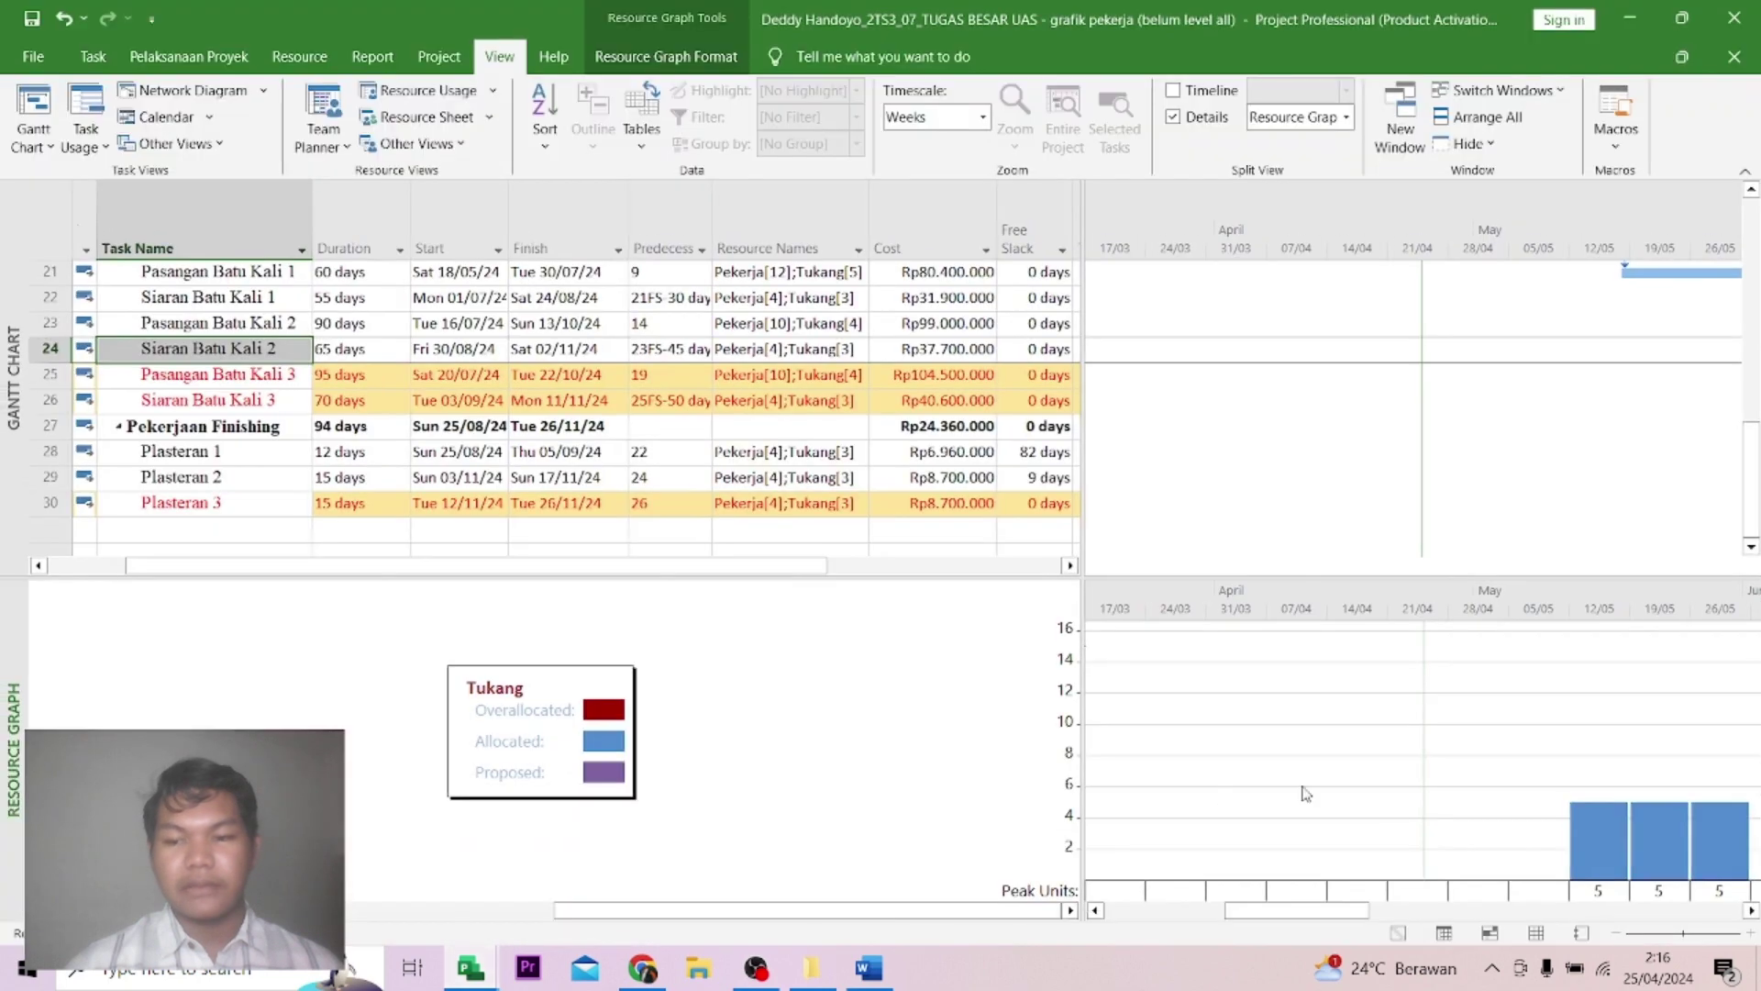
scroll(1470, 747, up, 1)
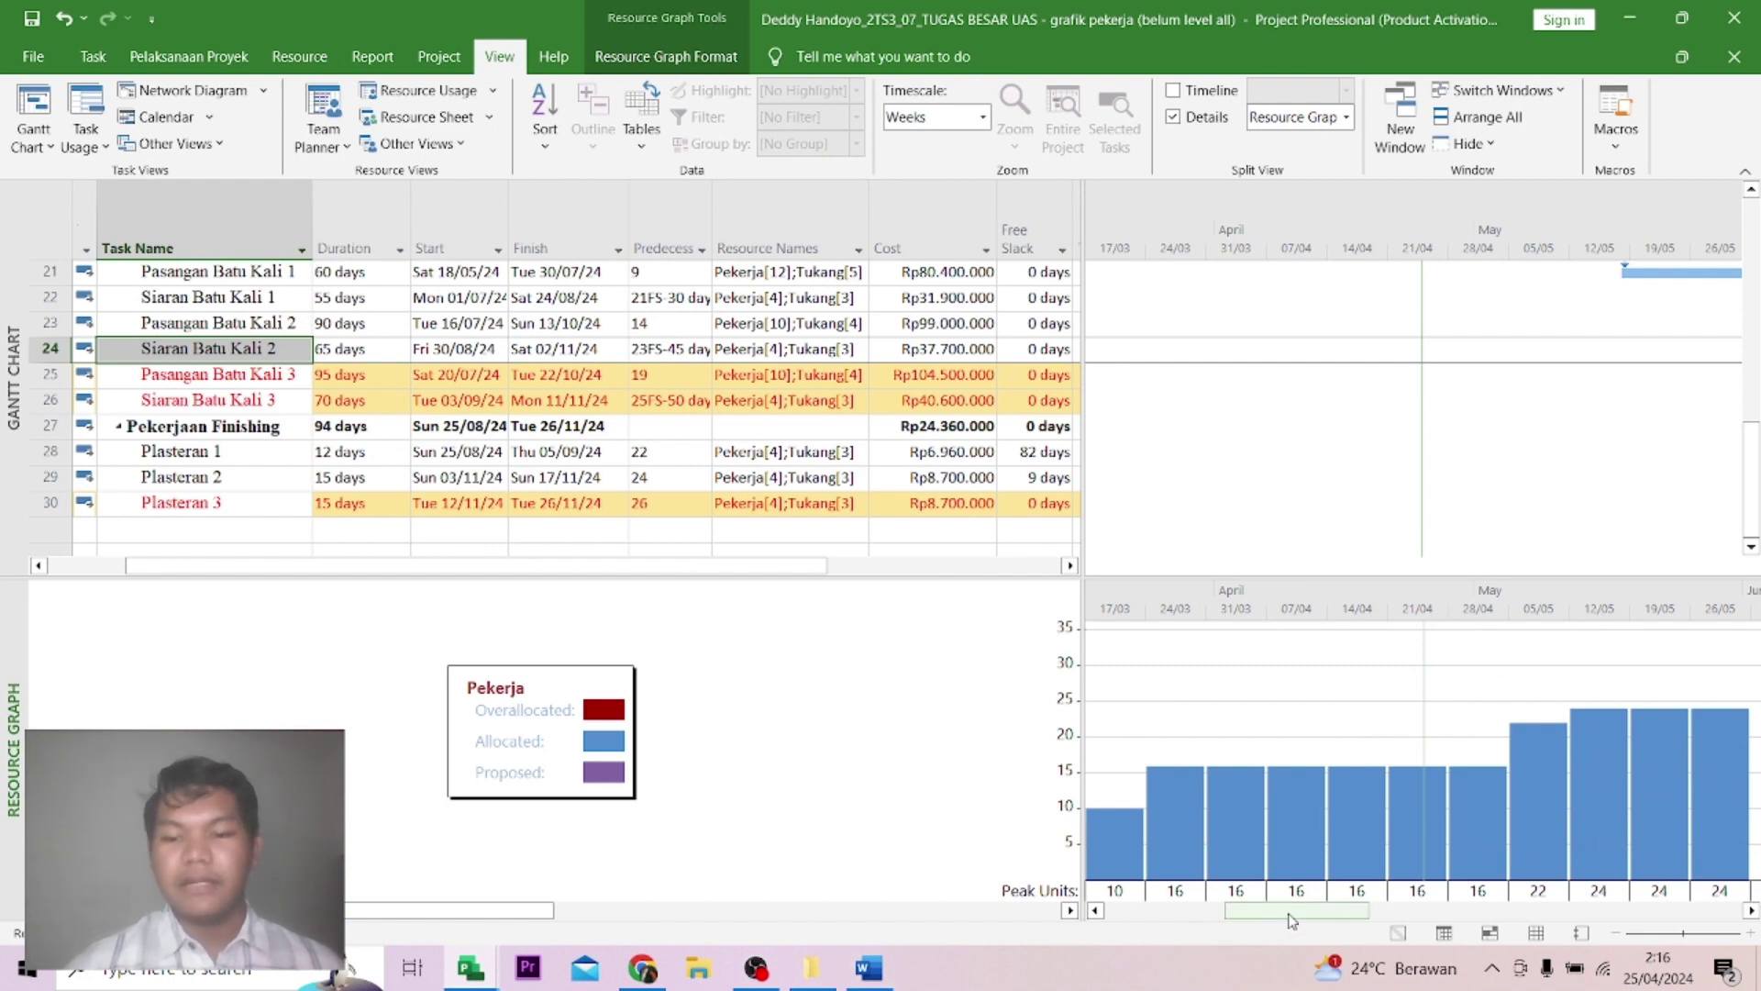
drag(1307, 910, 1487, 908)
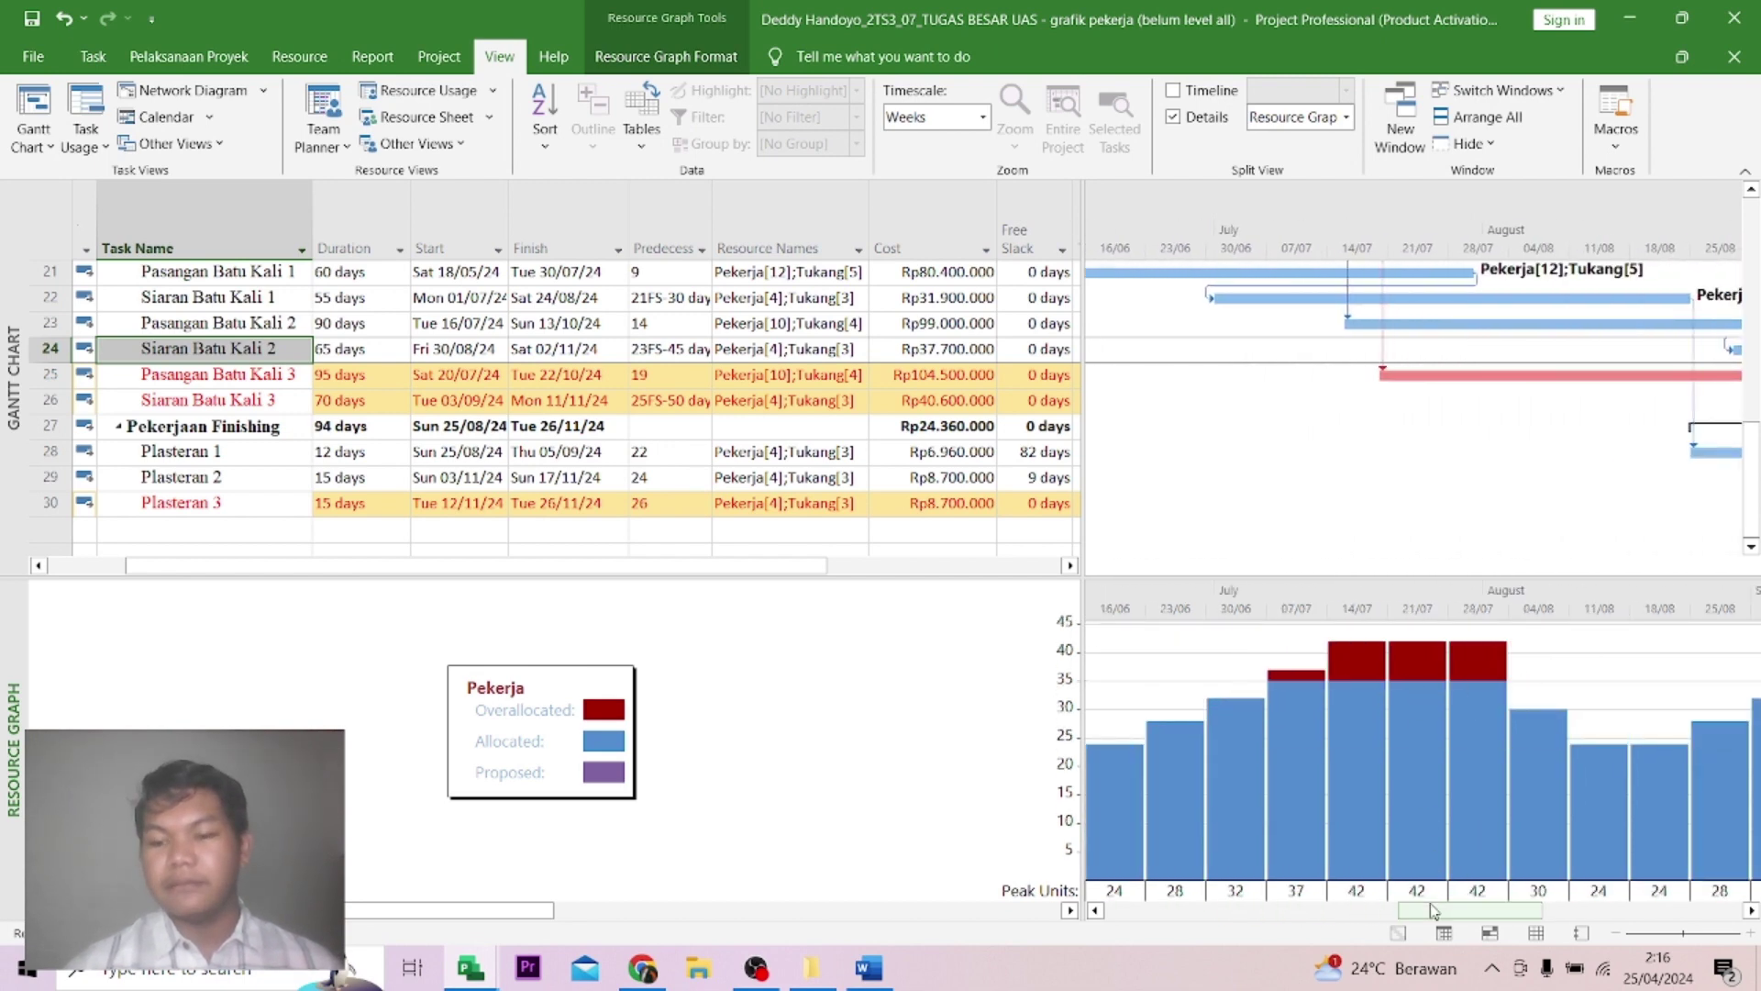
mouse_move(1437, 910)
mouse_down()
mouse_move(1624, 902)
mouse_move(1424, 904)
mouse_up()
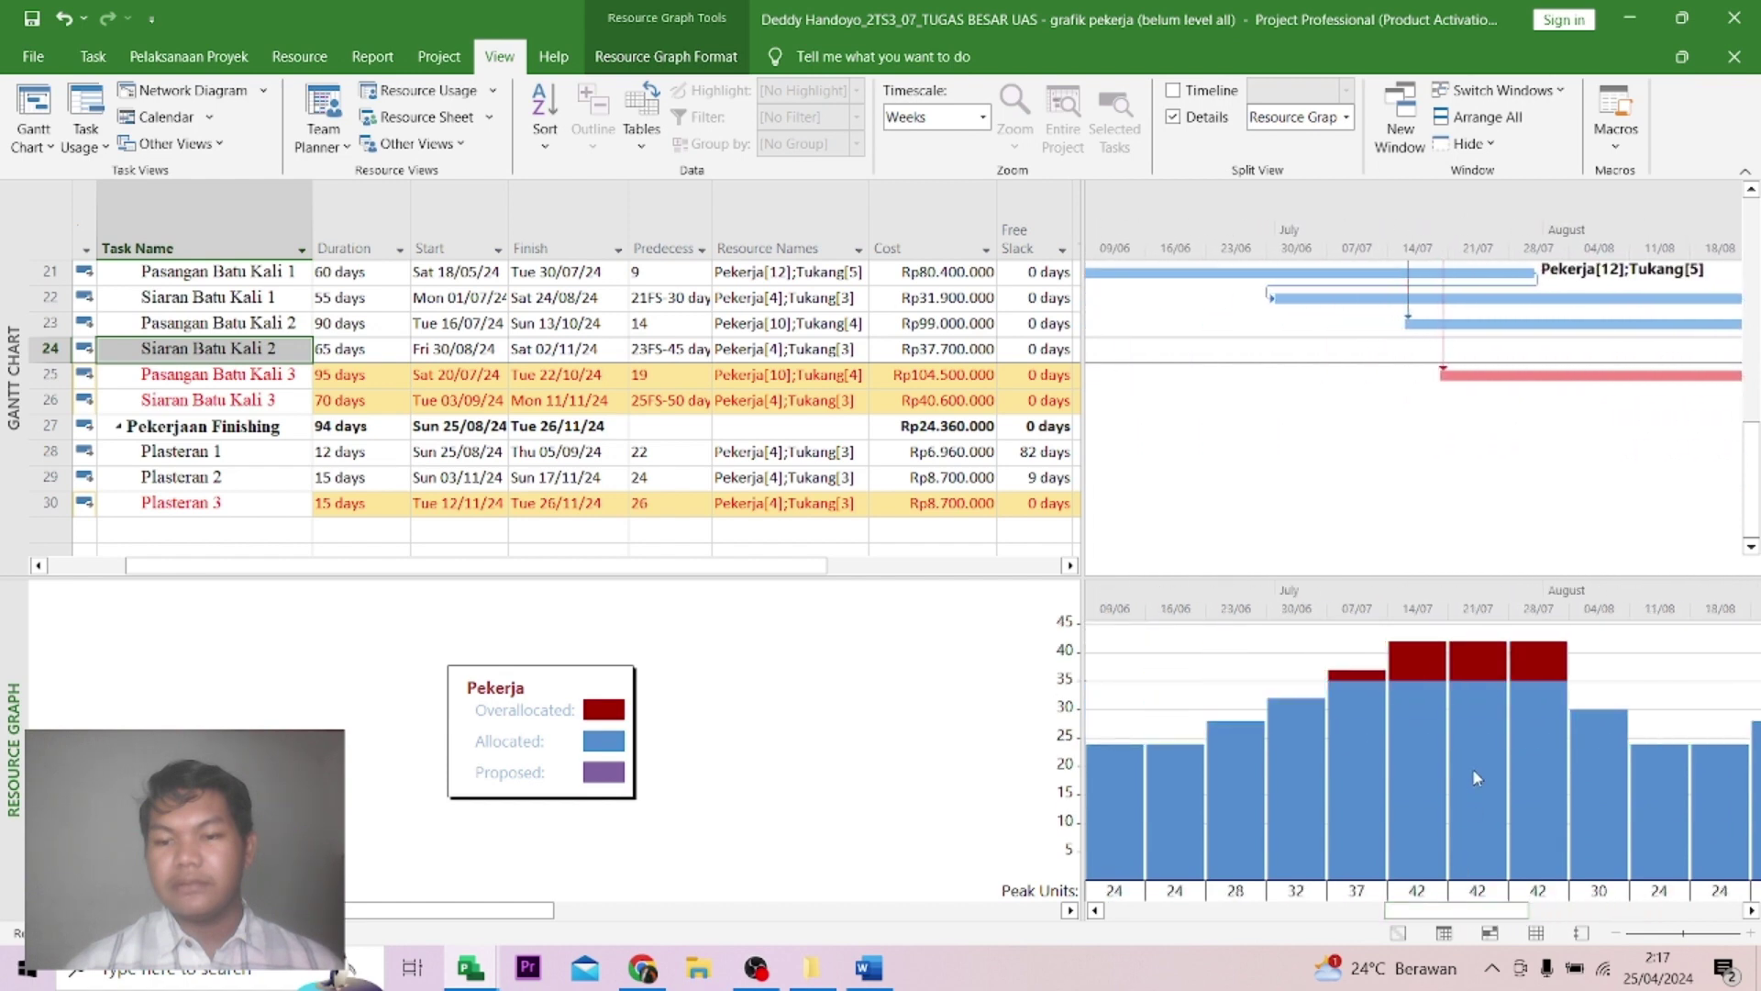
scroll(1471, 761, down, 1)
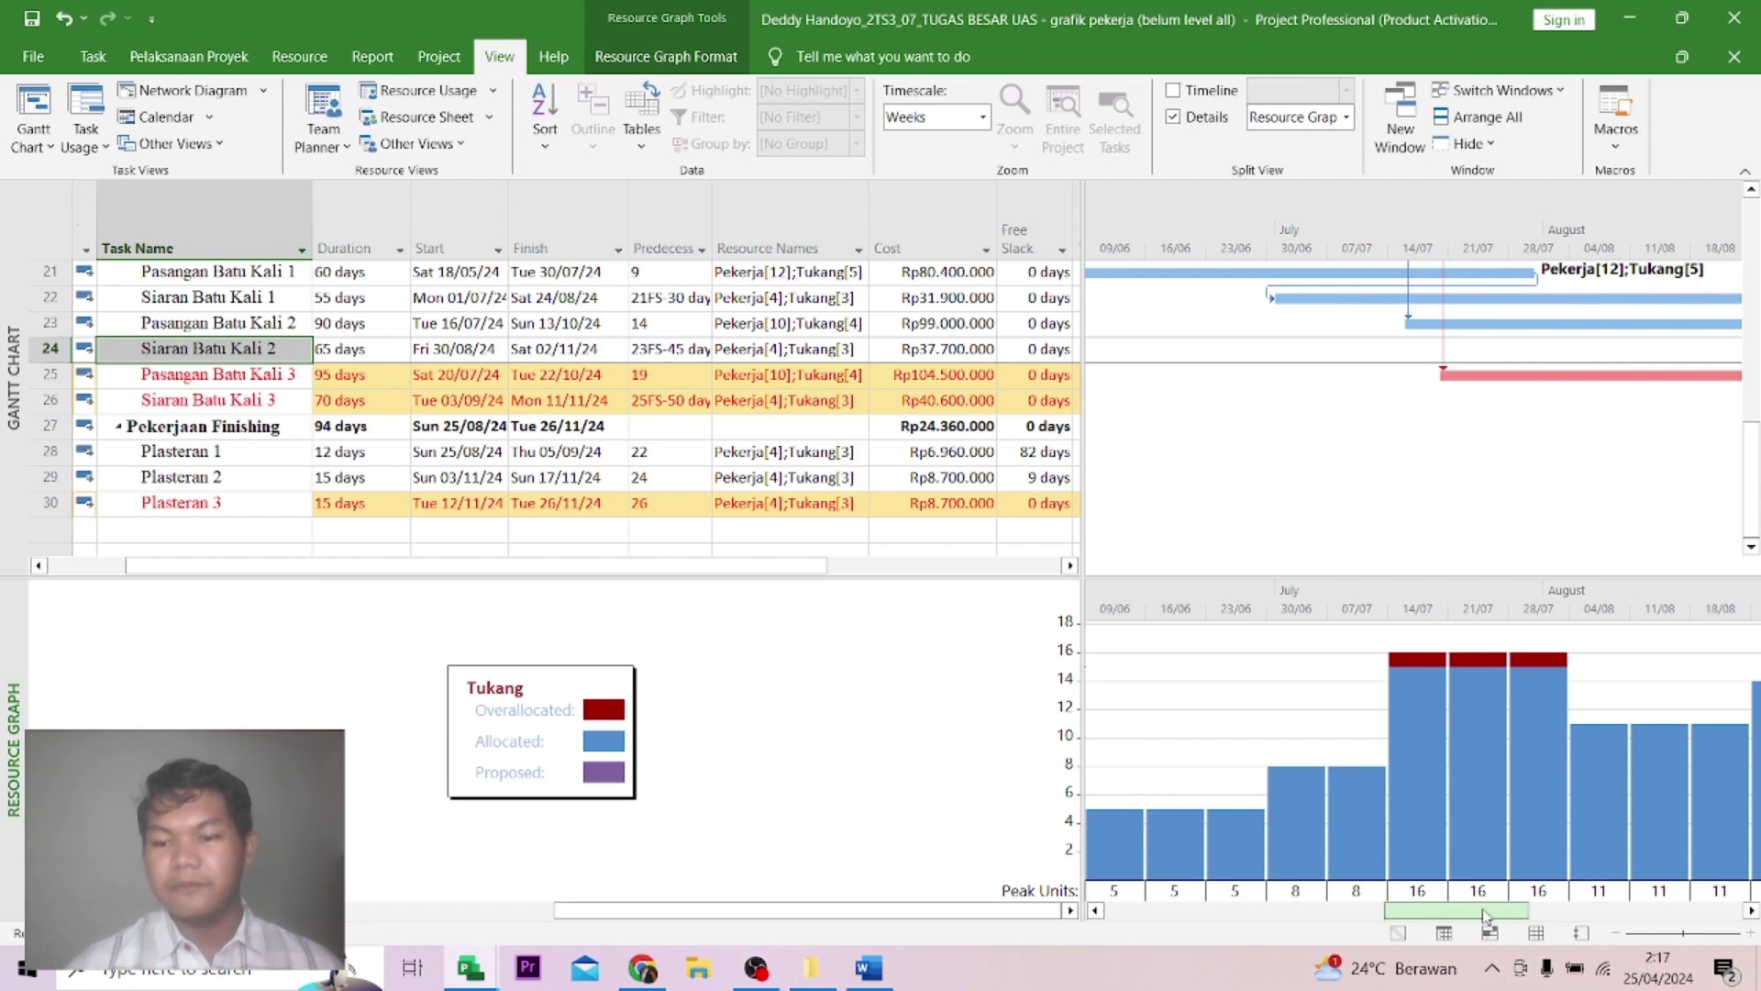
drag(1473, 910, 1567, 894)
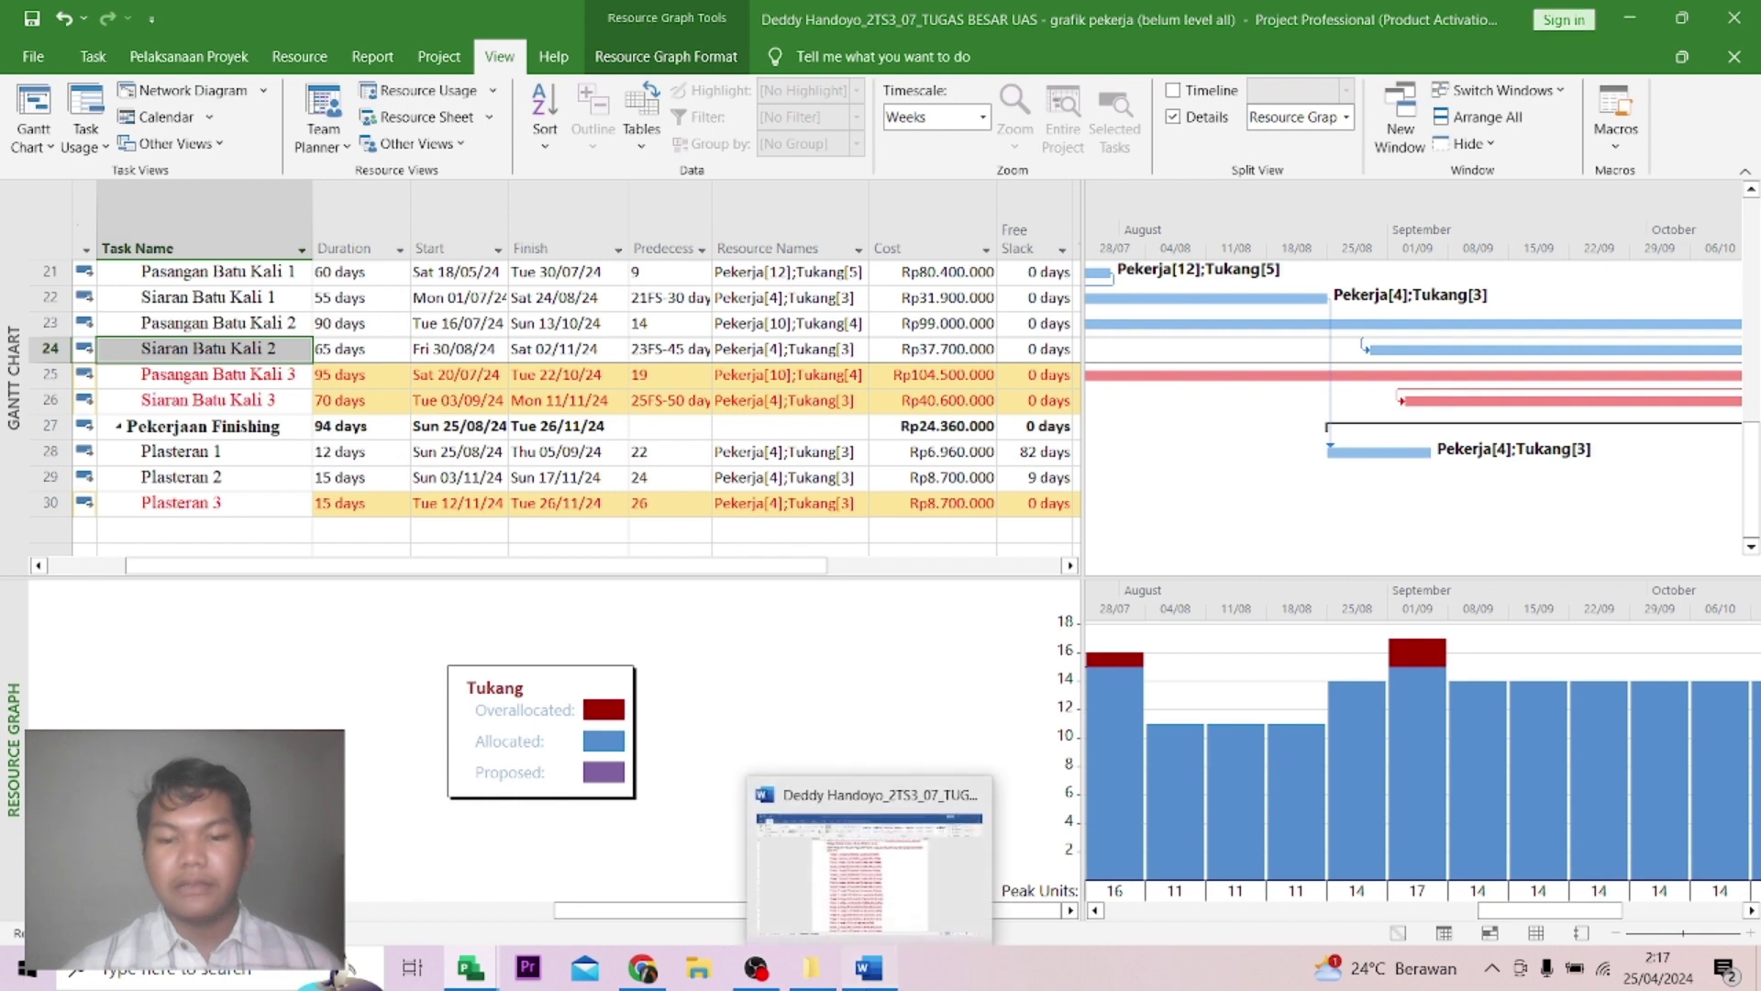
Return to the Word document and review the over-limit note for Minggu 23 and the Idul Fitri holiday entry for Minggu 18.
click(869, 968)
scroll(976, 523, down, 3)
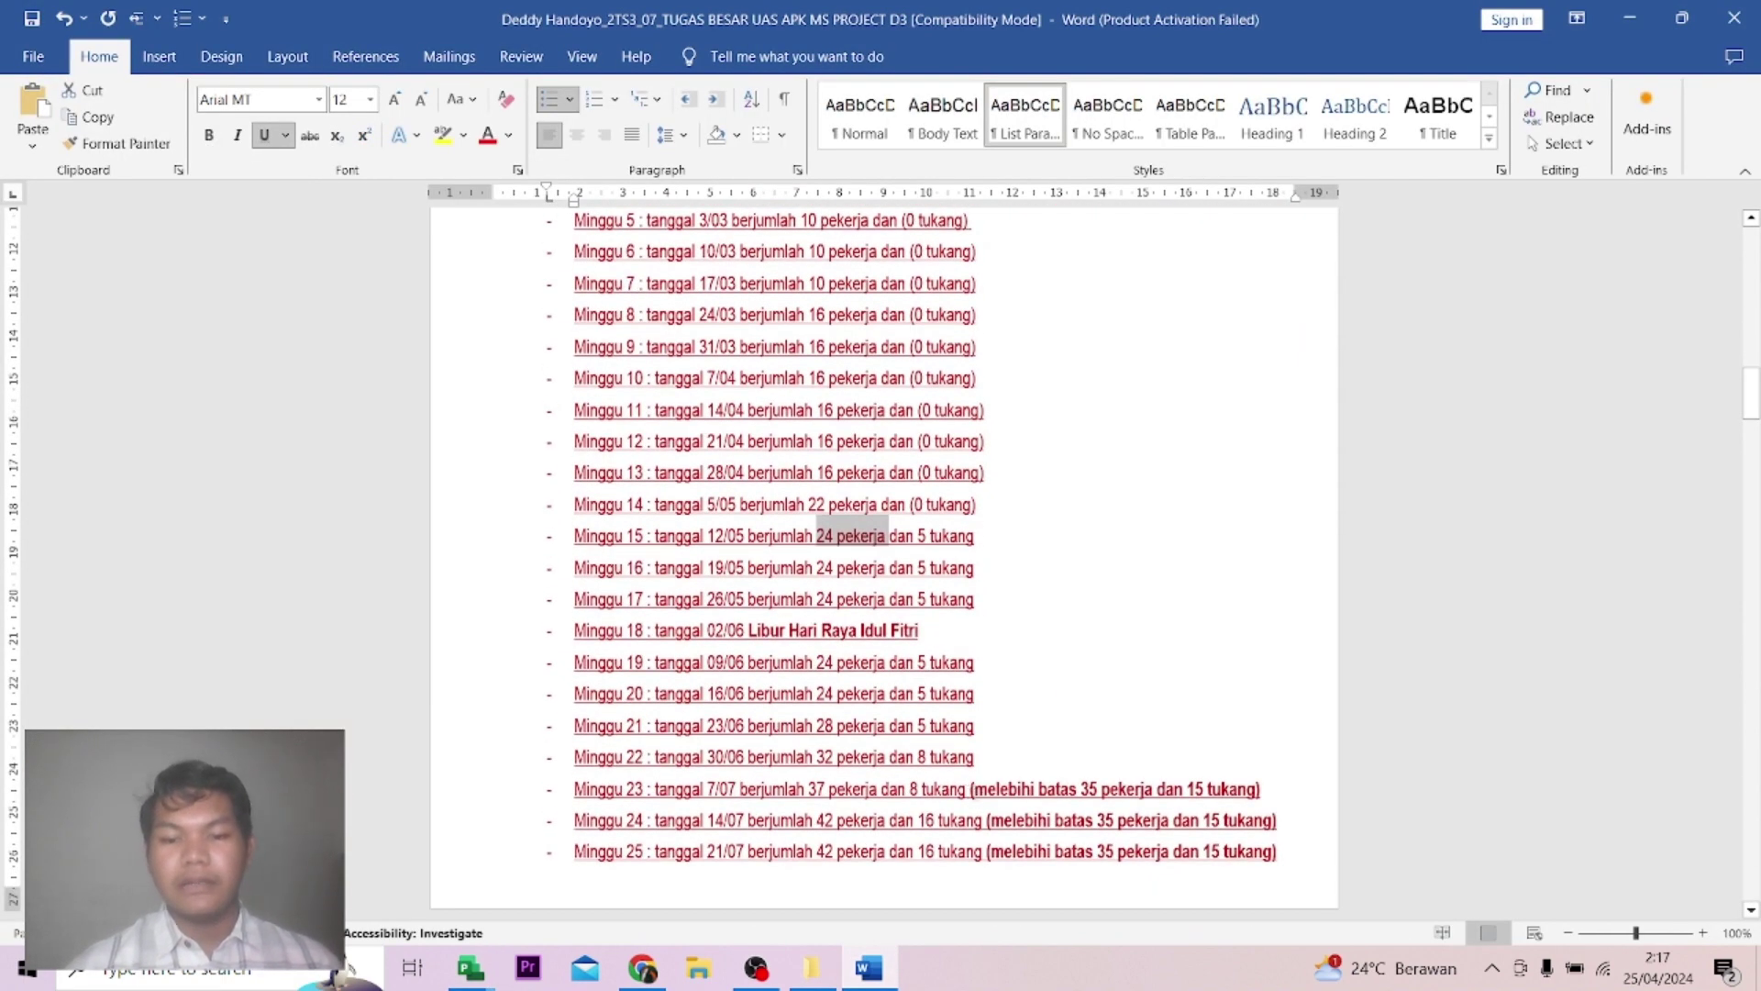
click(973, 789)
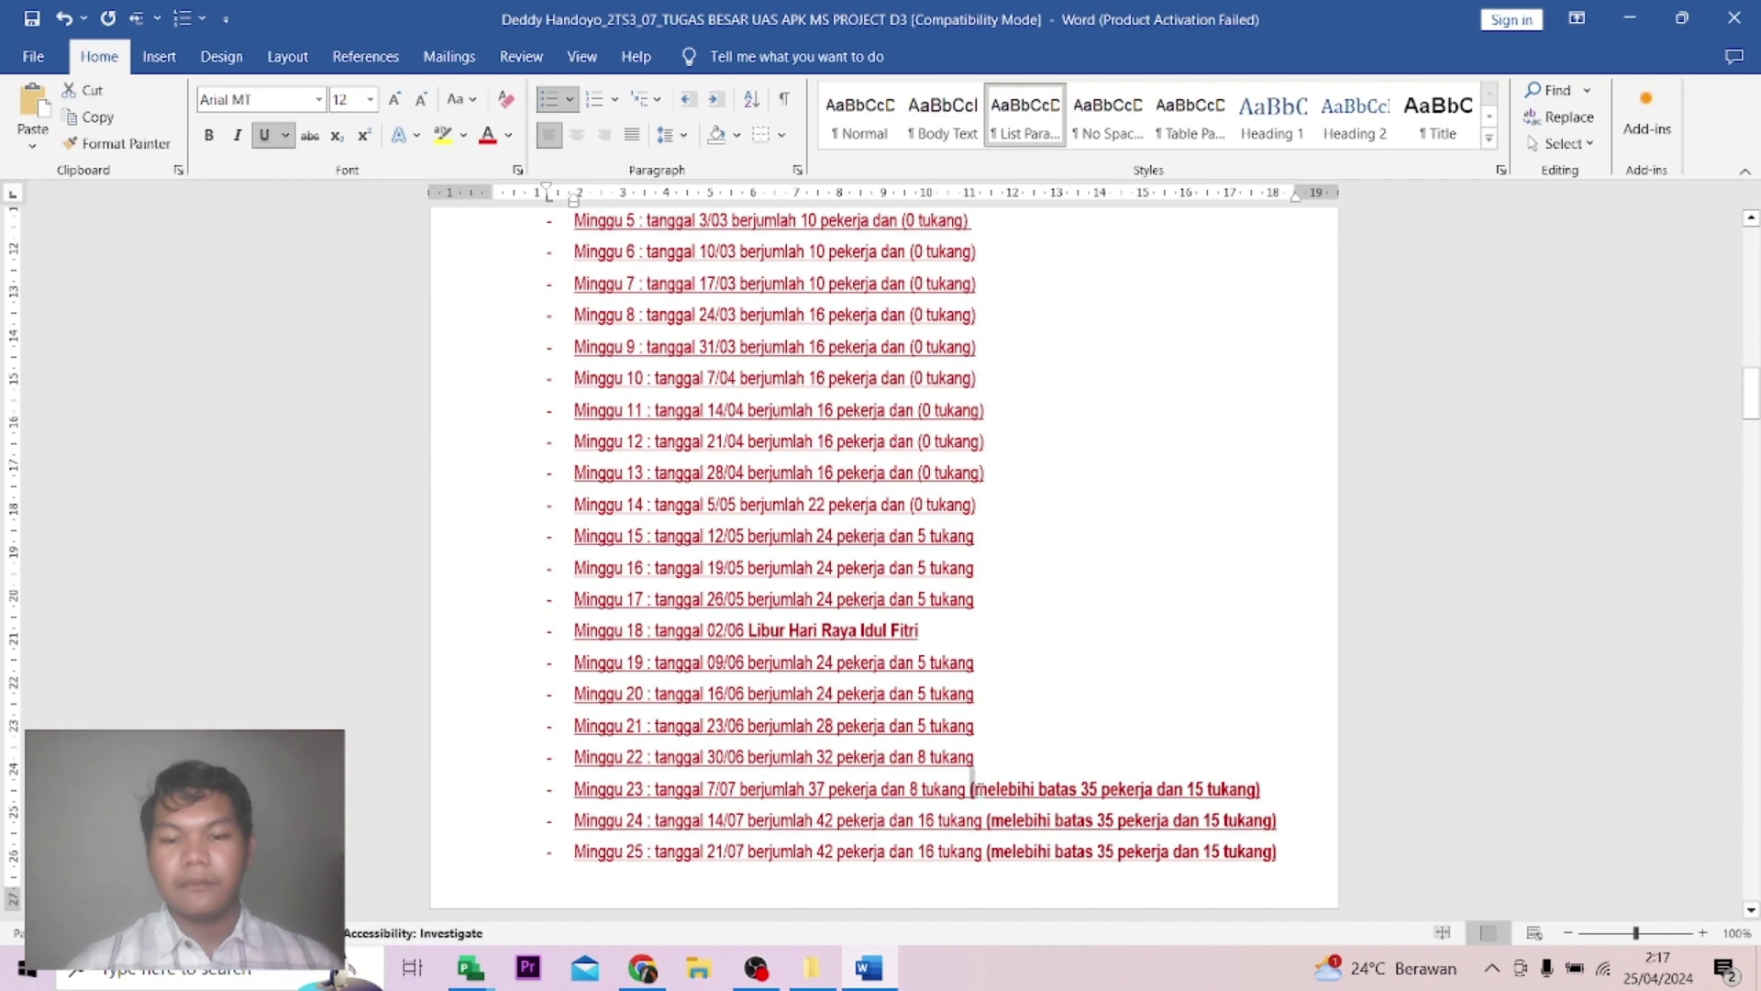
drag(980, 788, 1011, 787)
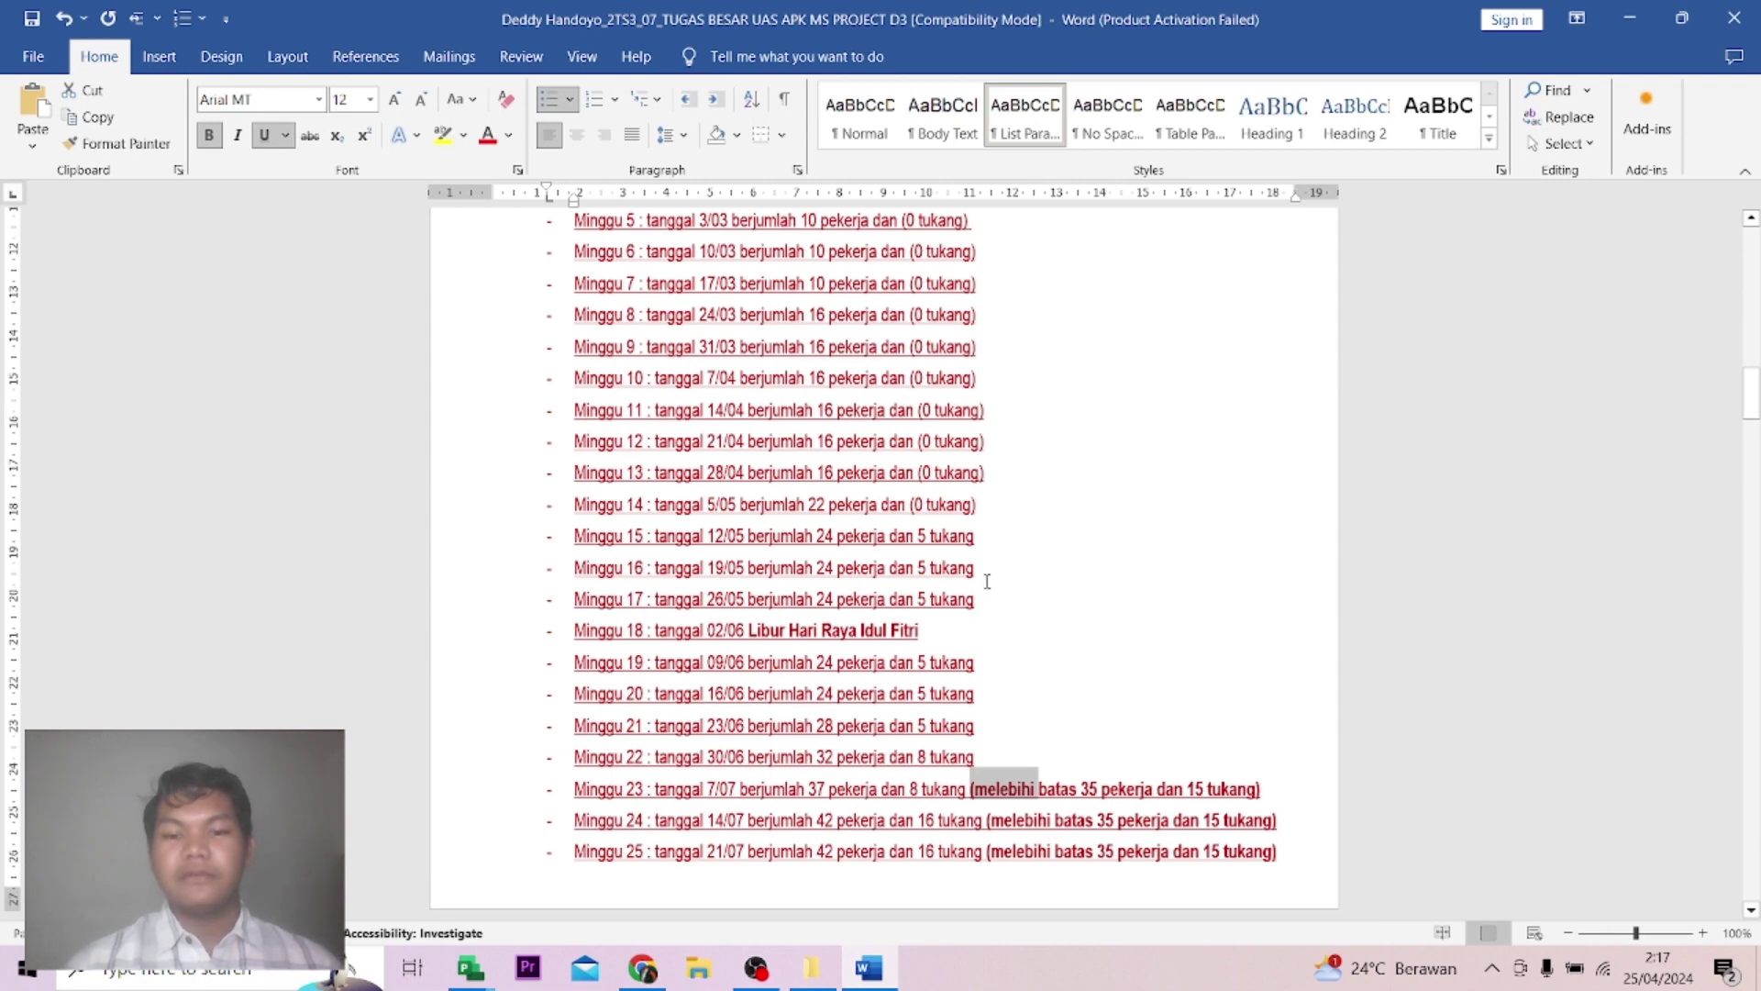
scroll(987, 580, down, 1)
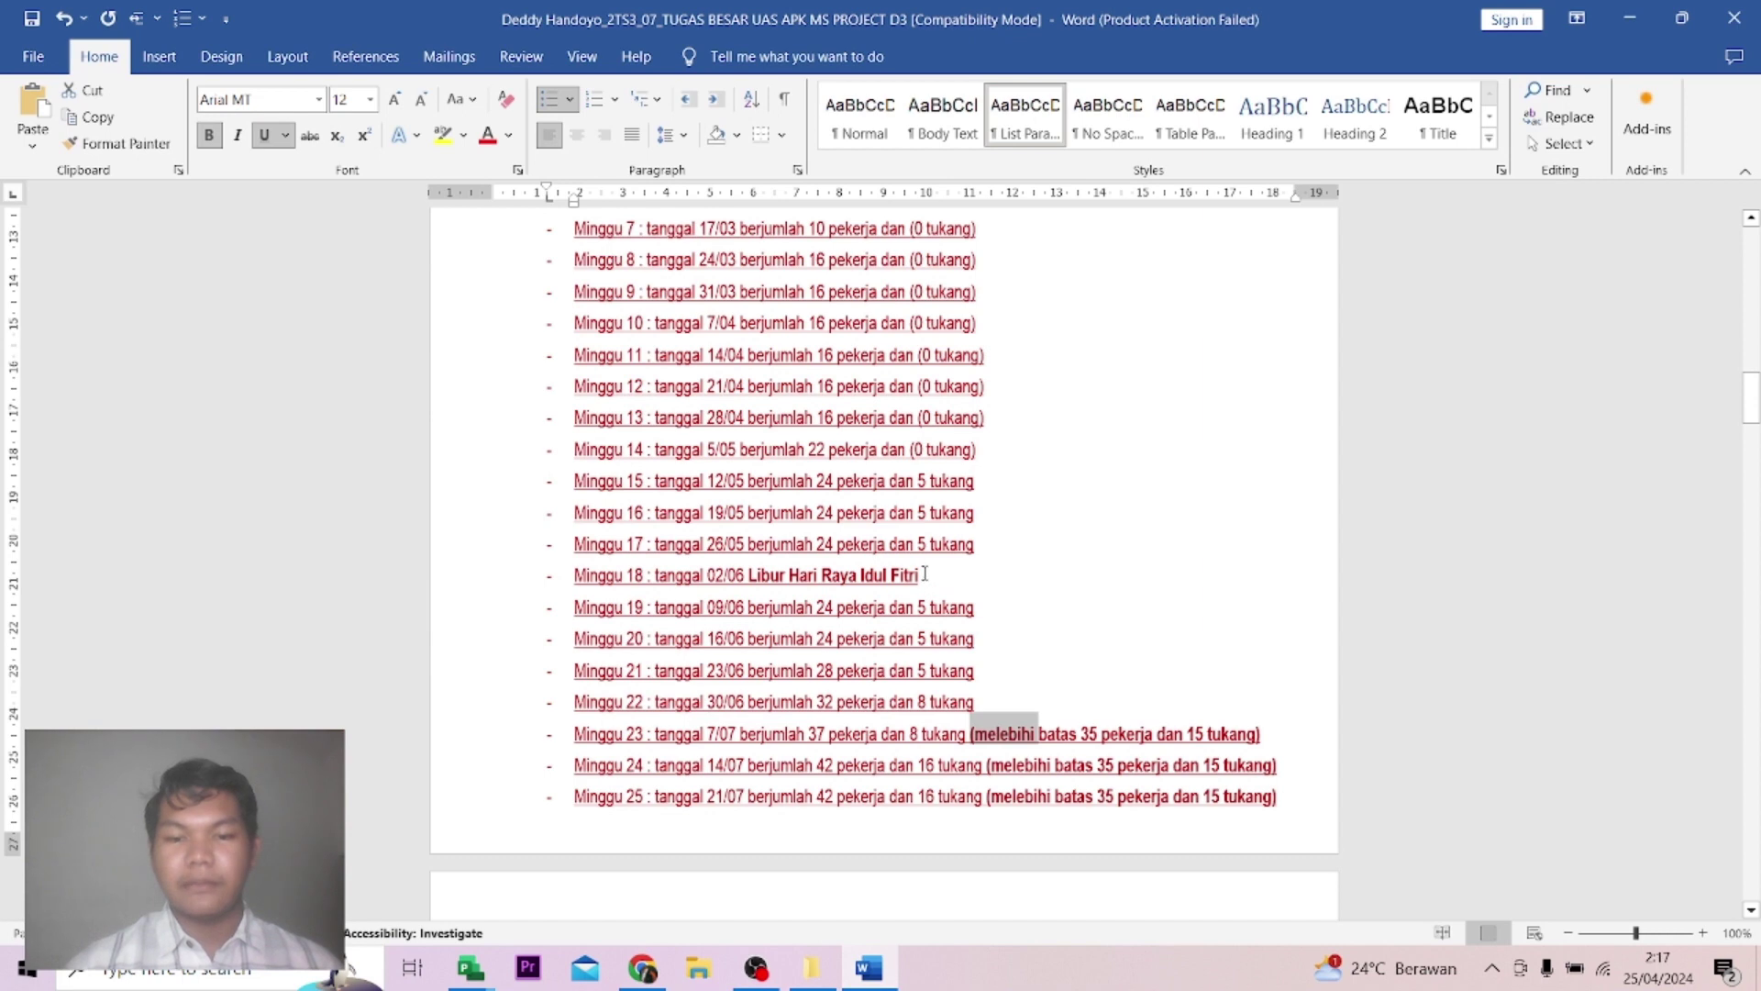
drag(925, 574, 758, 575)
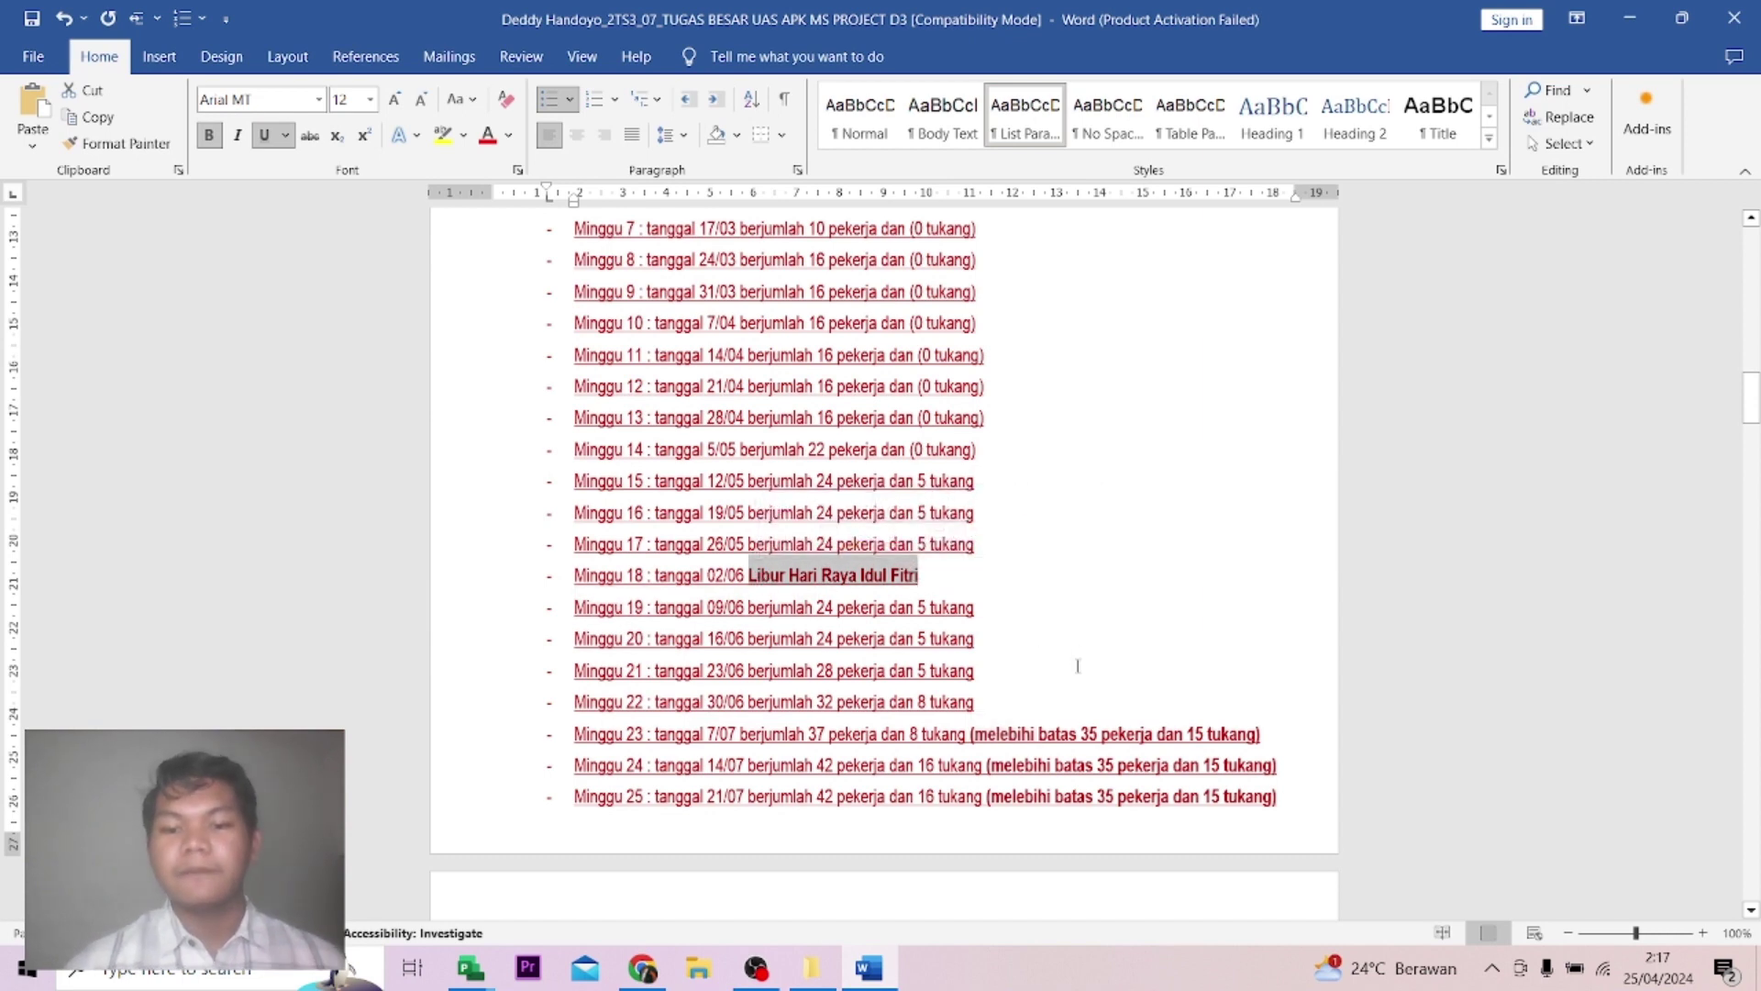
Review the question 1f notes on exceeding the worker limits for Minggu 23 to 31.
scroll(1077, 666, down, 1)
scroll(1078, 665, down, 1)
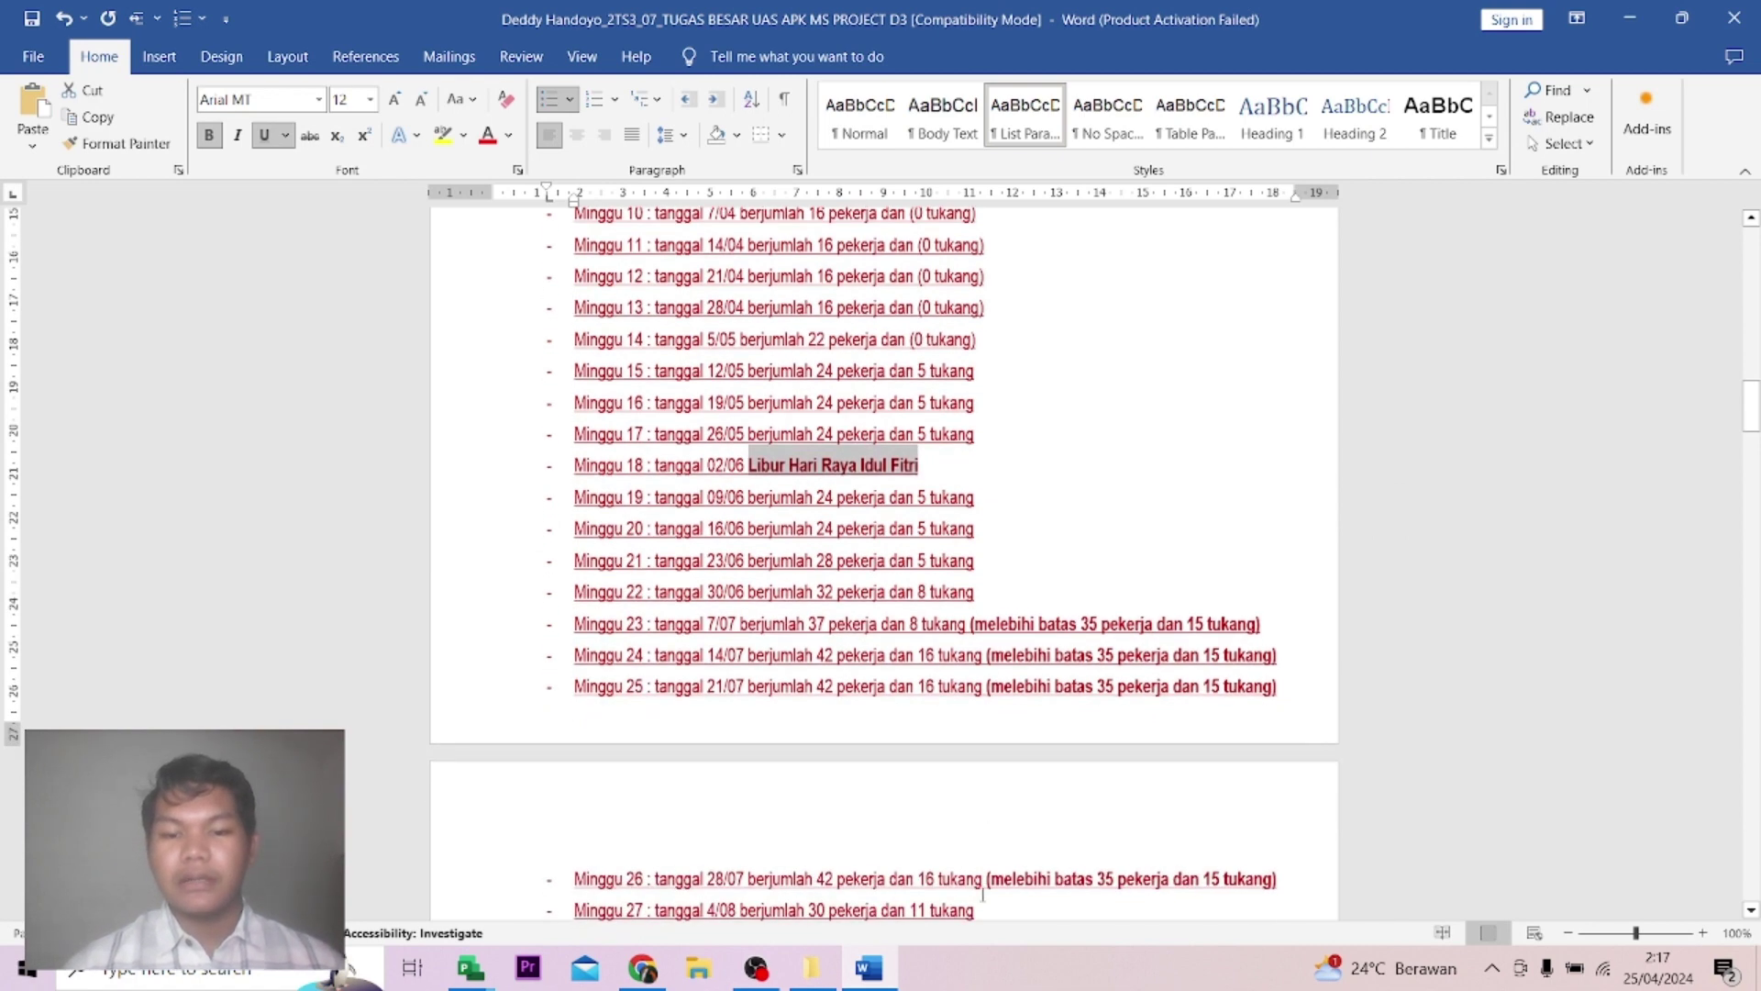
mouse_move(648, 979)
drag(971, 624, 1257, 623)
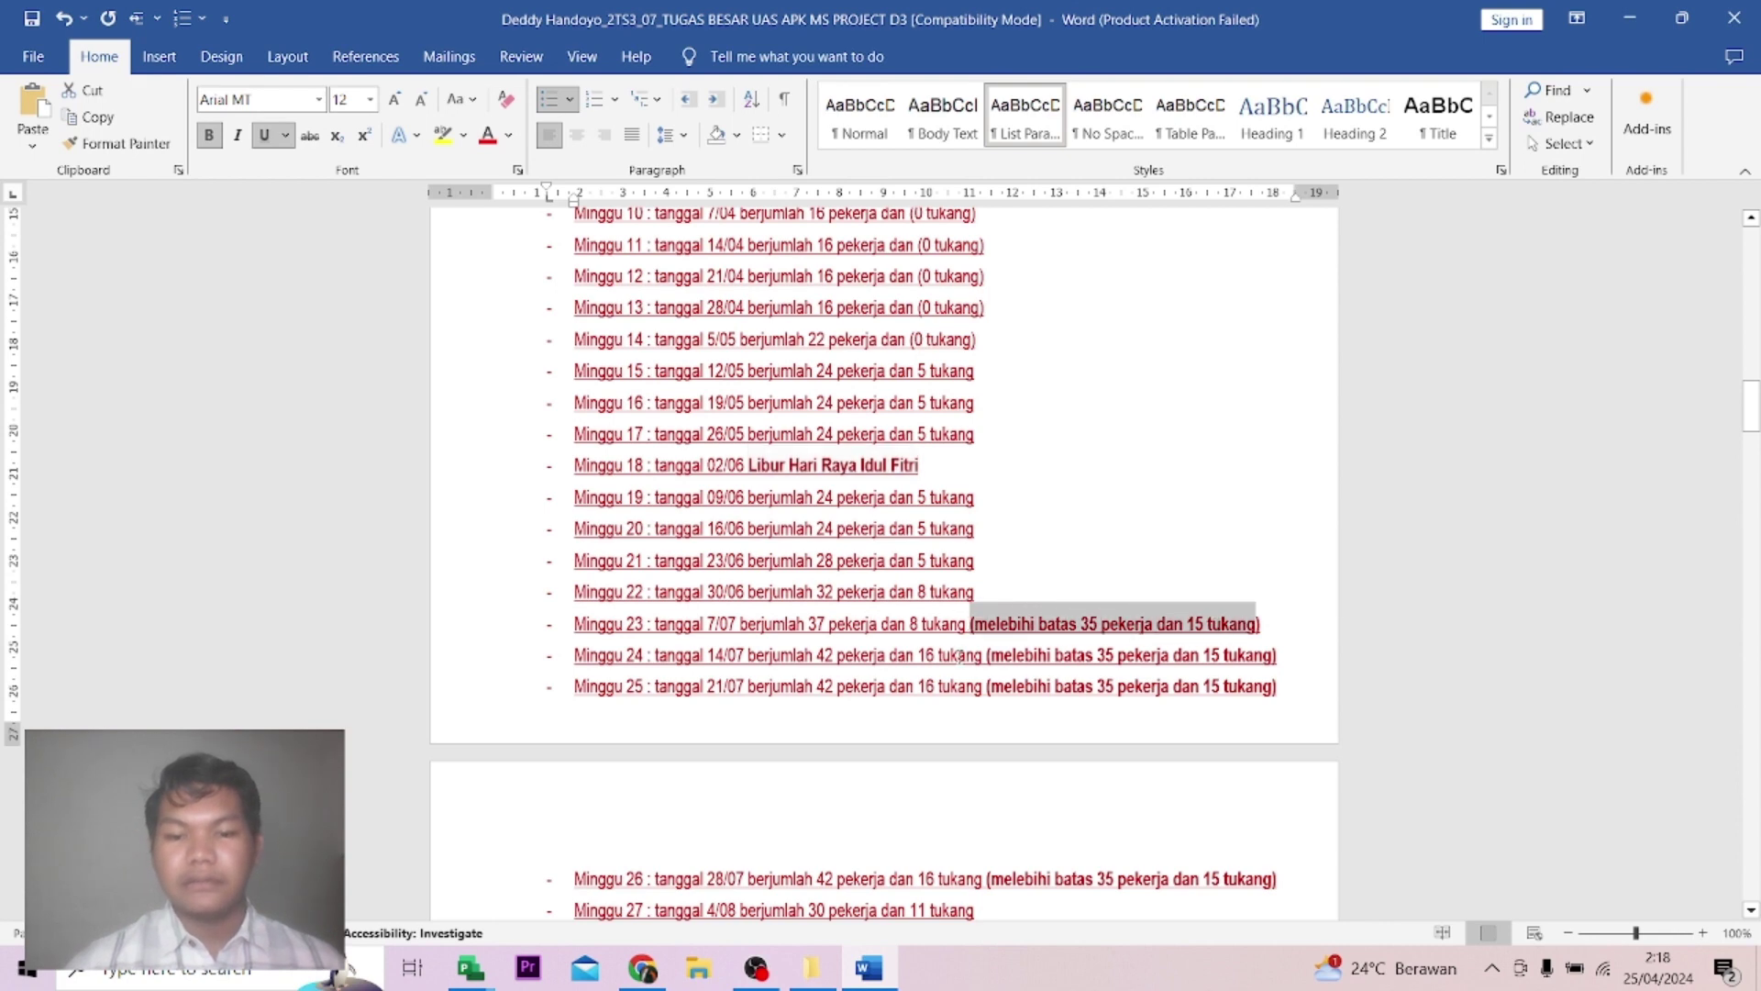
scroll(958, 657, down, 3)
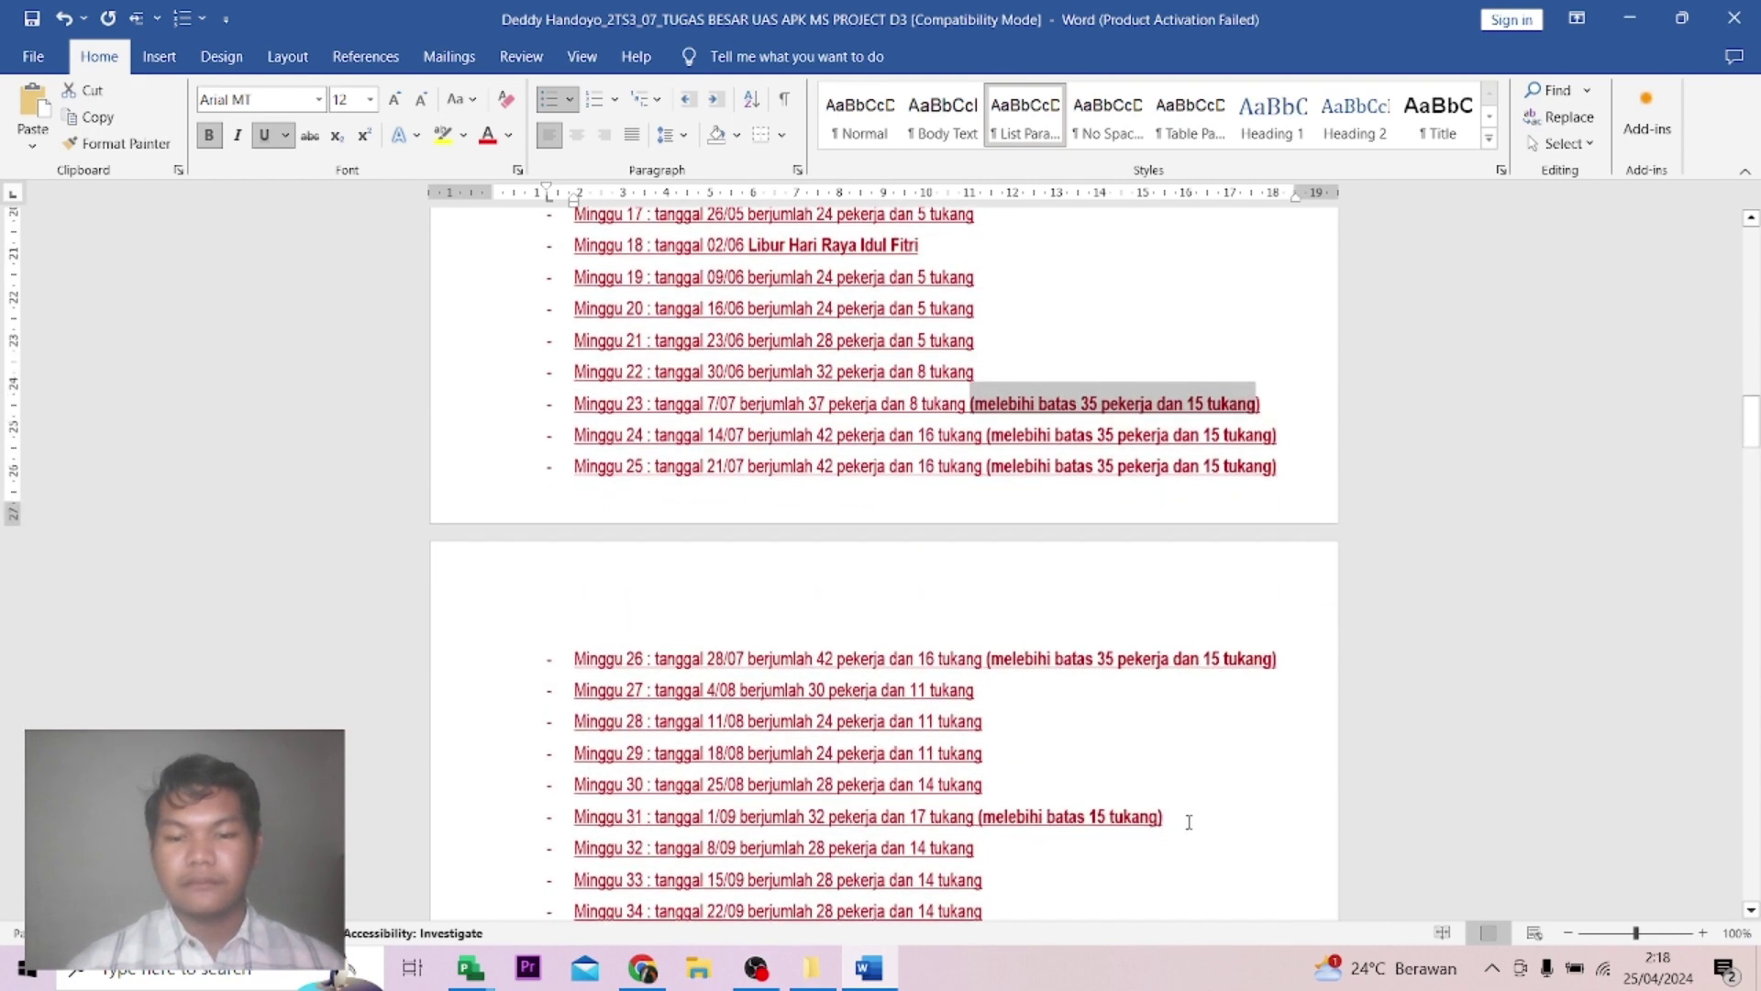
drag(1189, 822, 977, 816)
scroll(911, 562, down, 1)
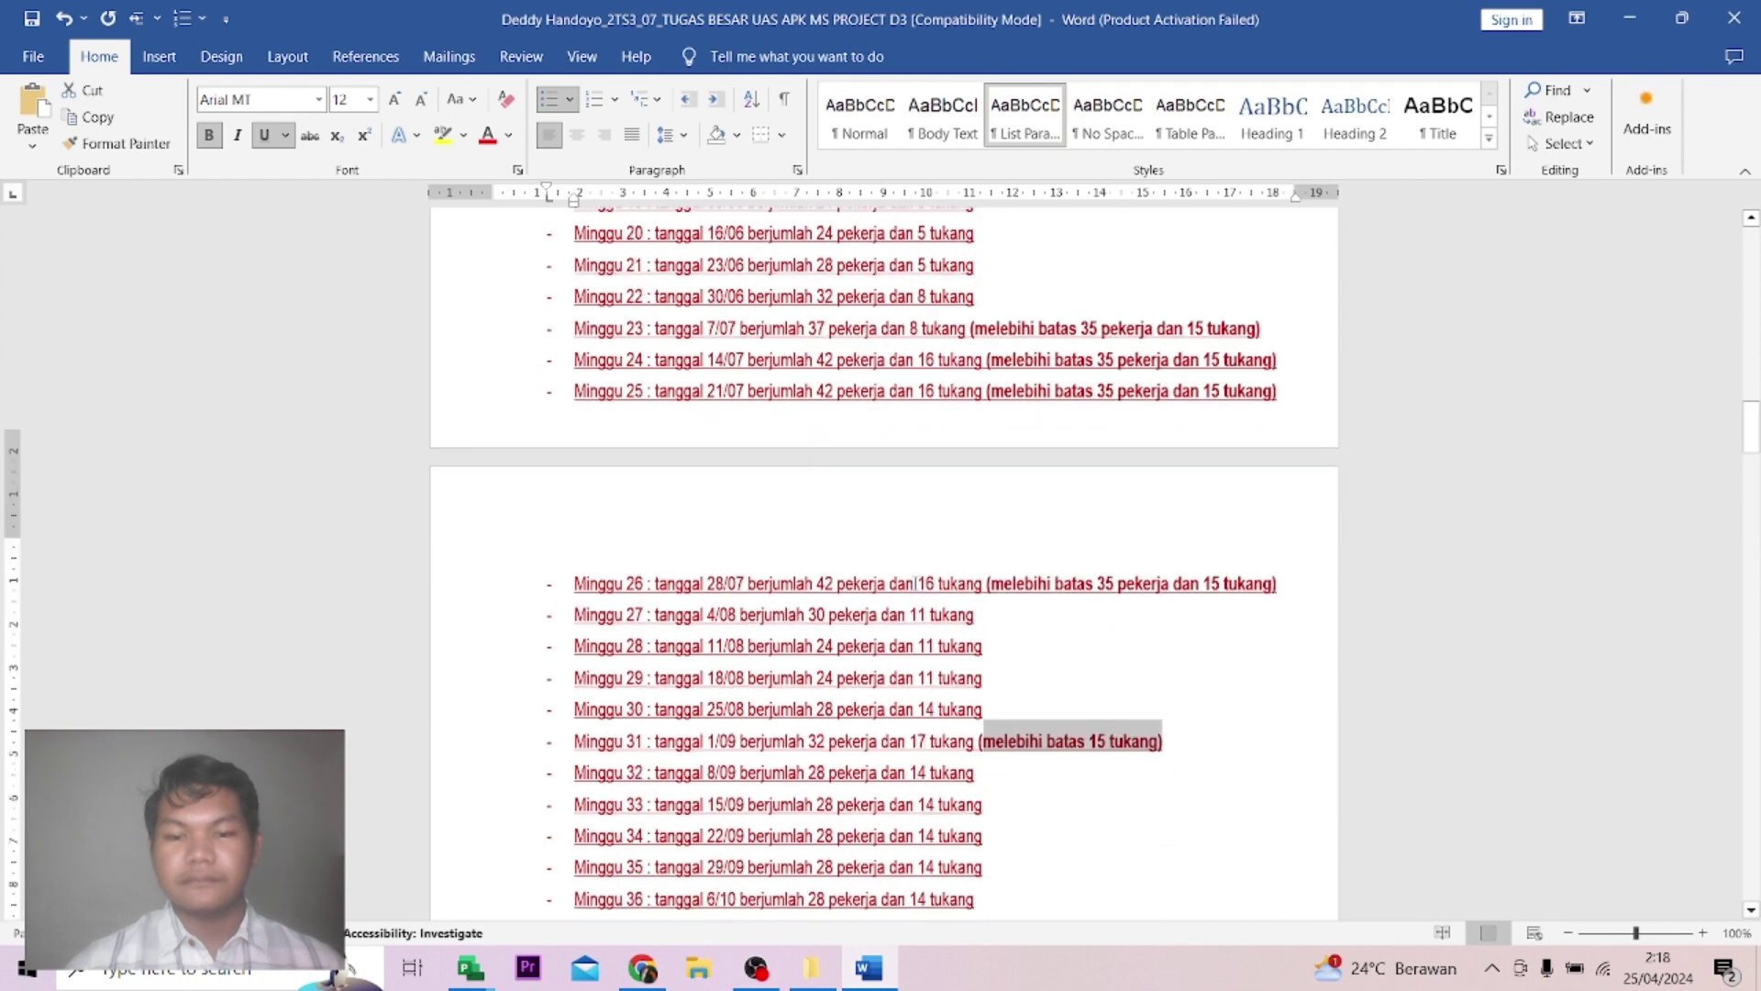
Cross-check the Tukang graph for the week of 01/09 in Microsoft Project against the Minggu 31 entry in Word.
click(470, 967)
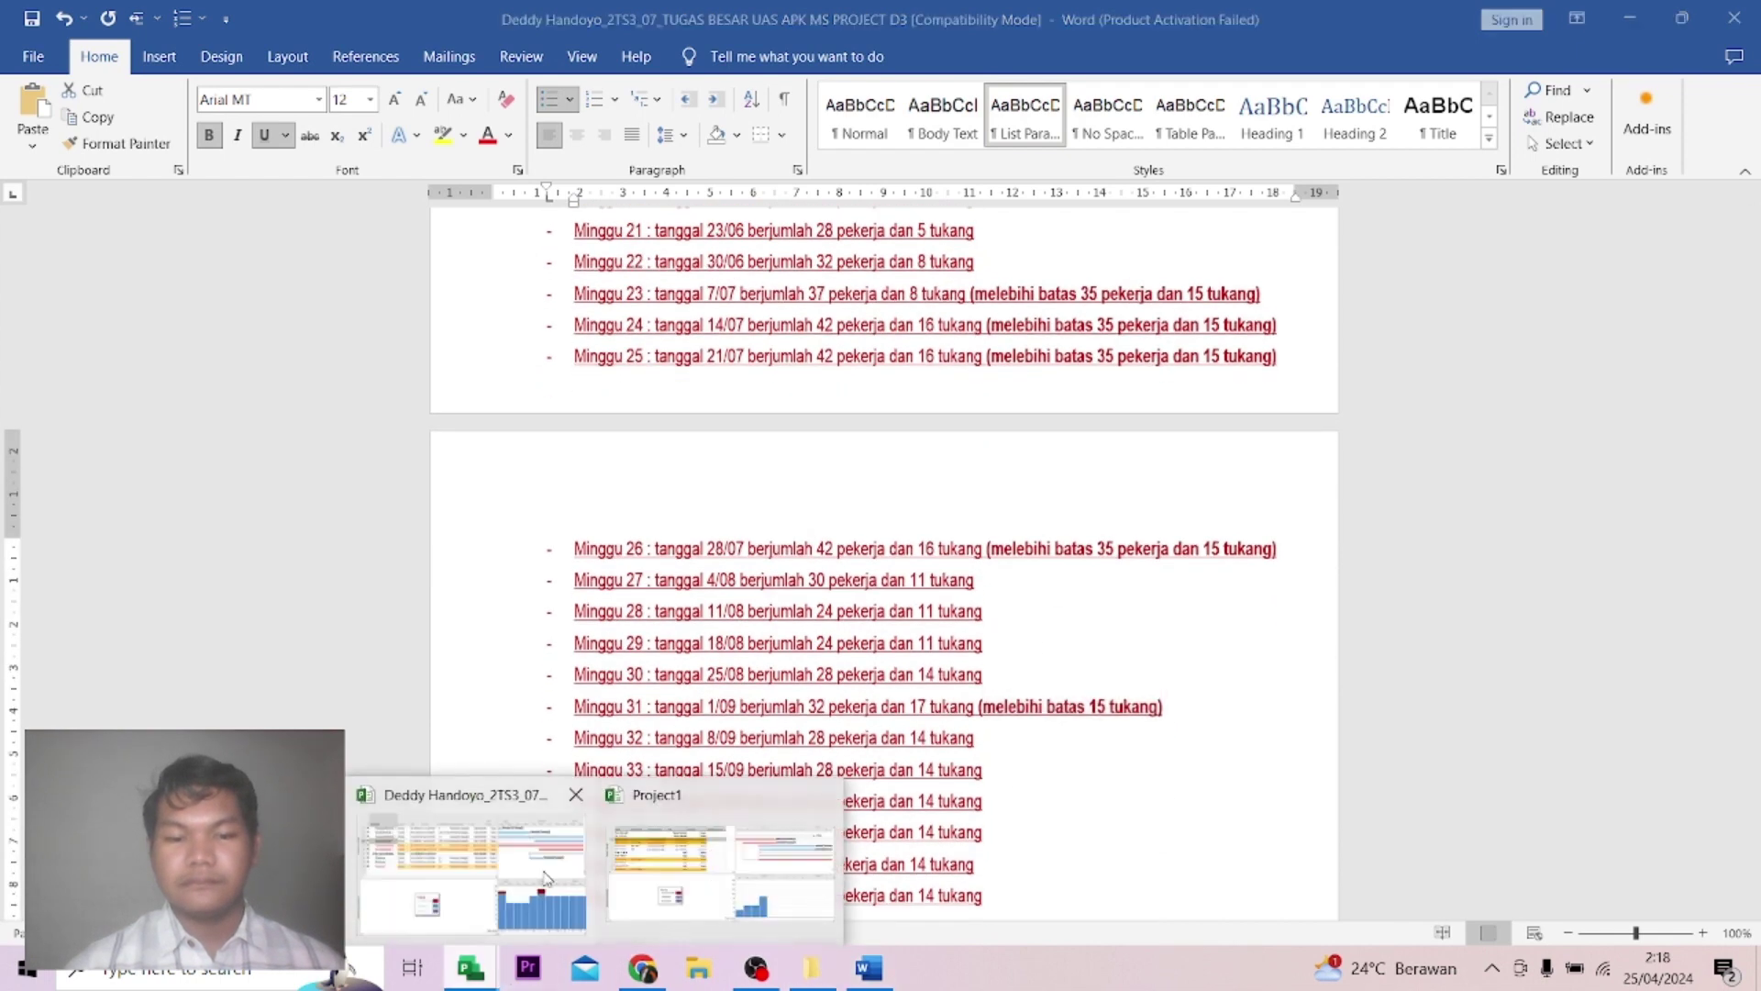
click(546, 878)
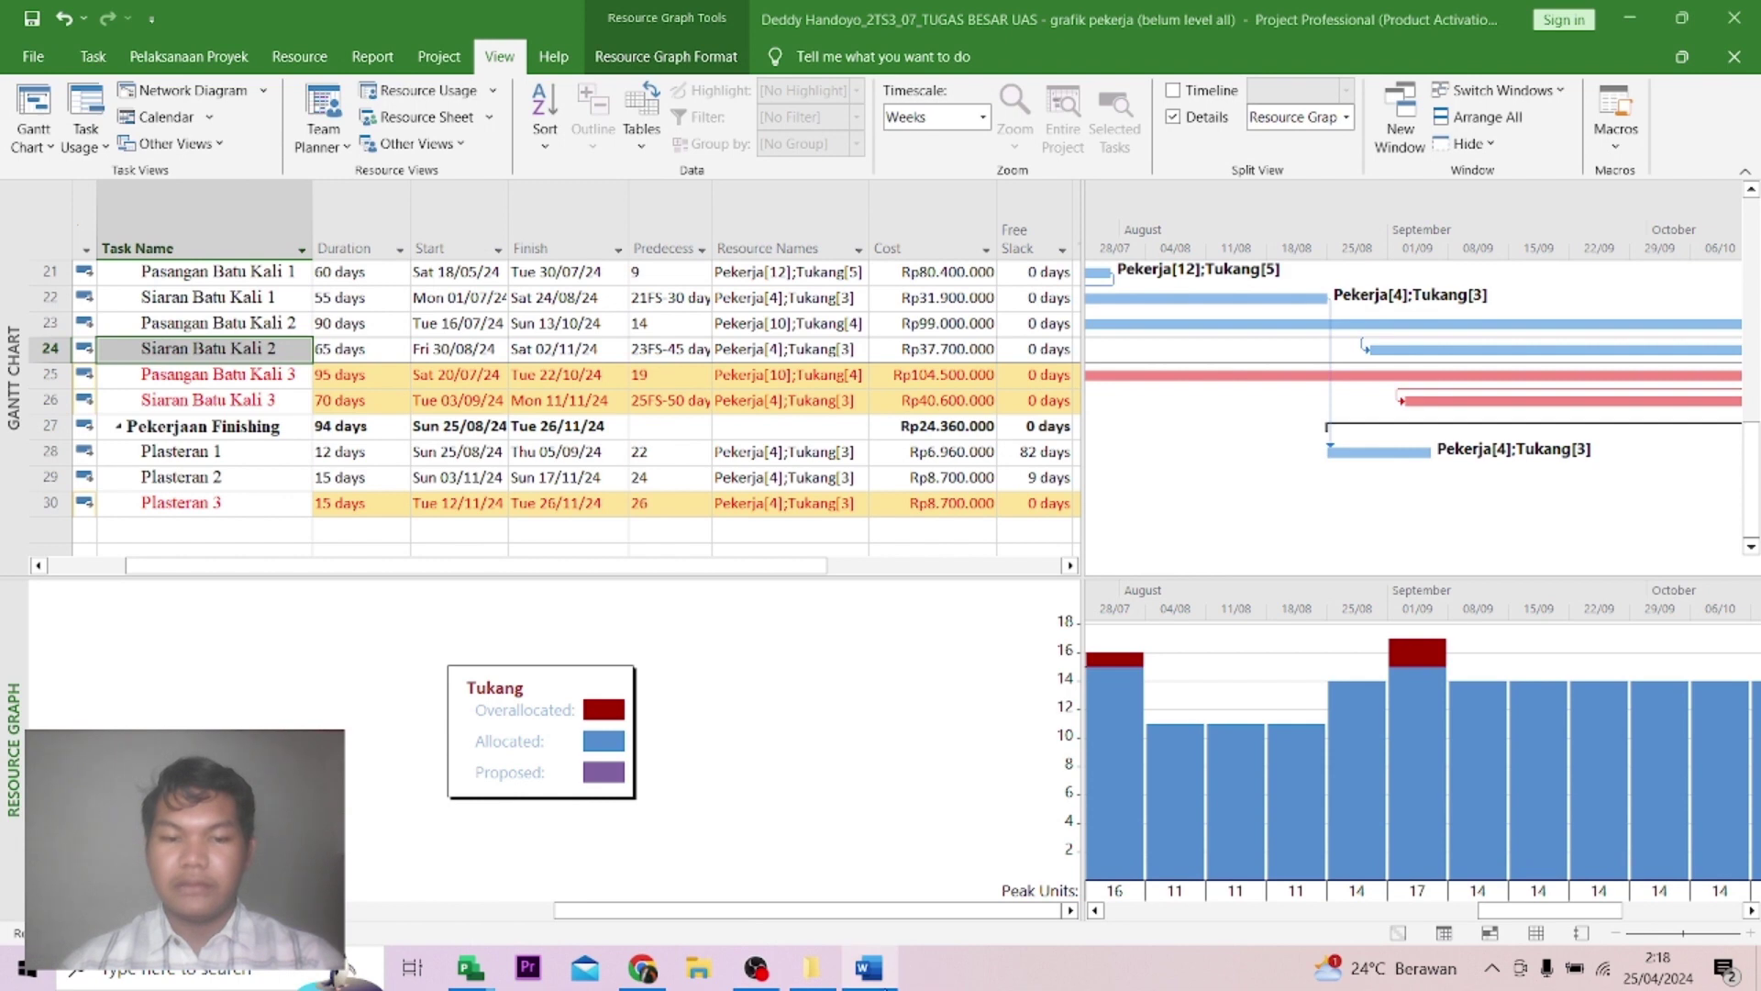
mouse_move(867, 968)
click(862, 871)
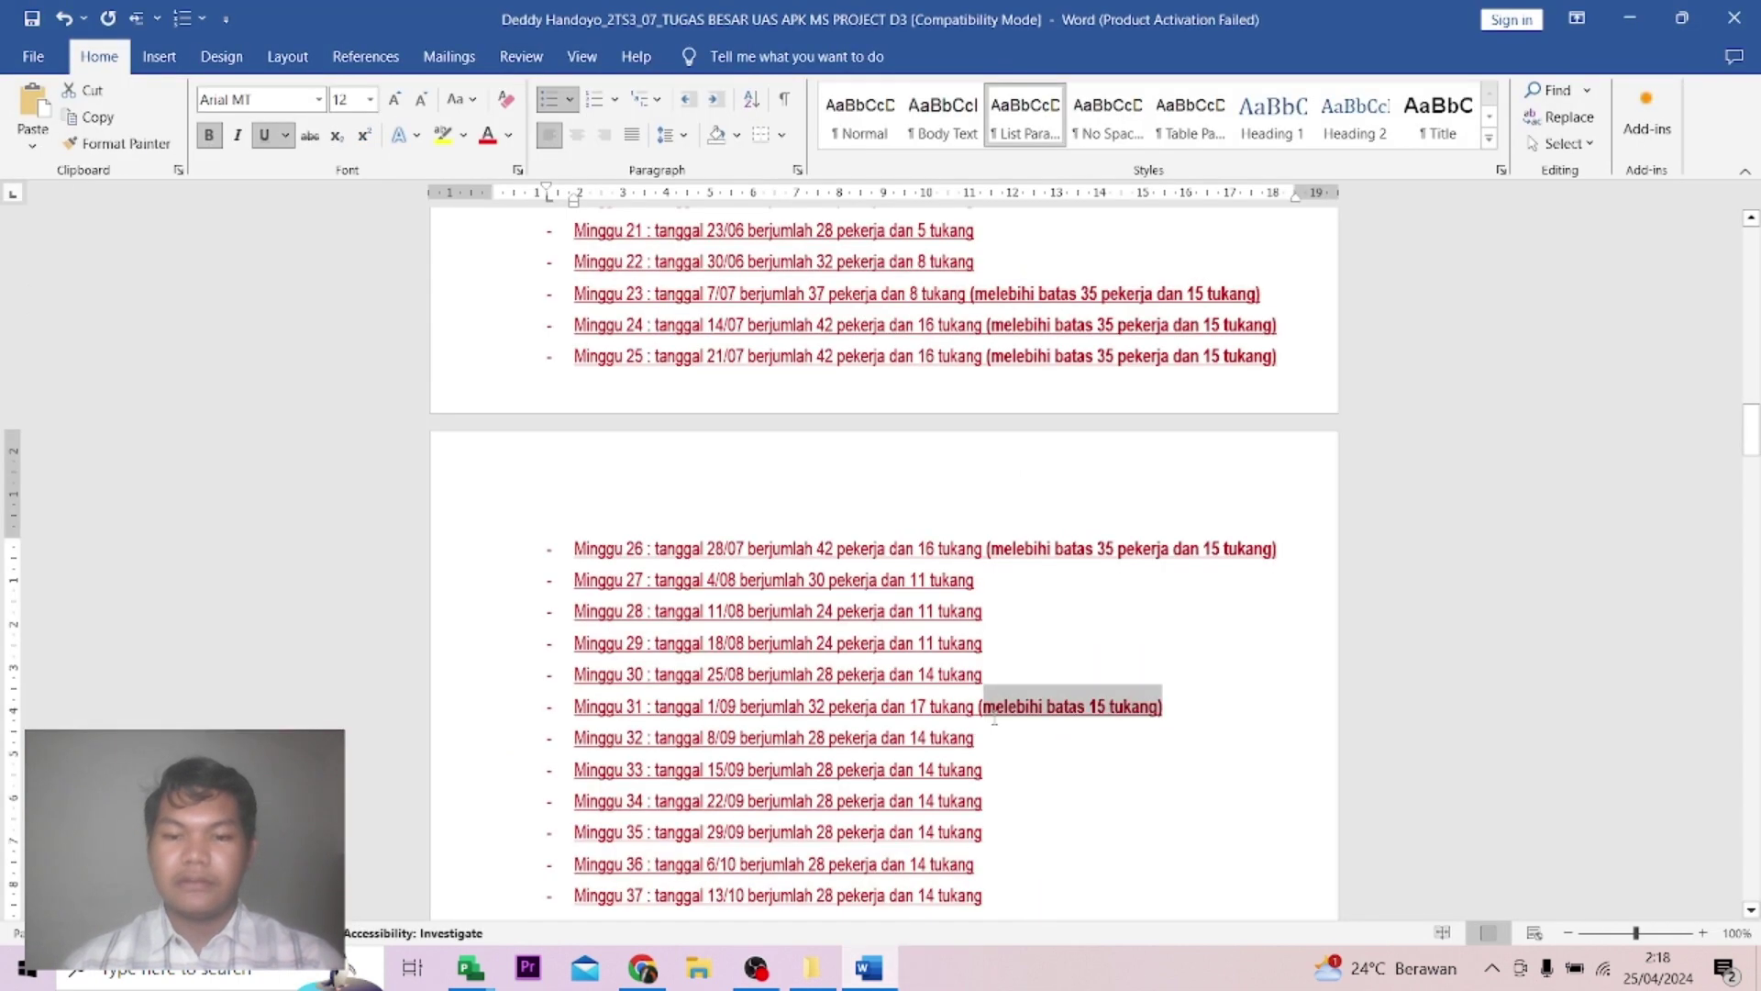
double_click(714, 717)
scroll(714, 716, down, 2)
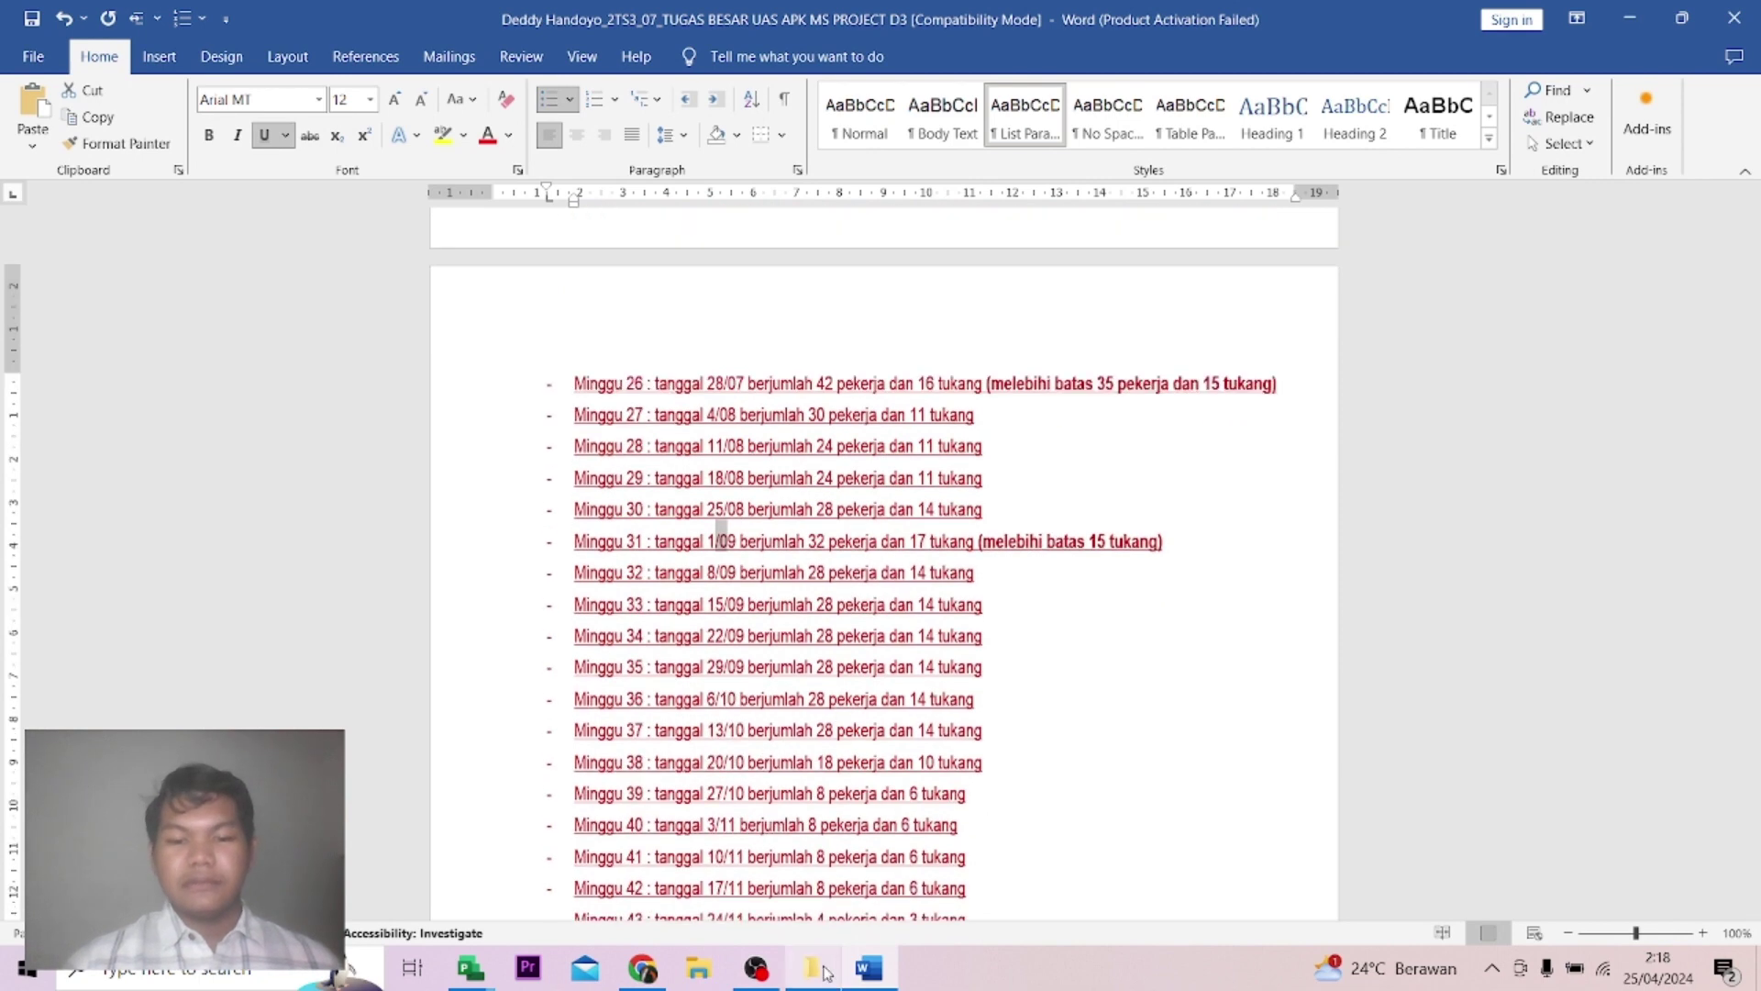
Check the Tukang graph from October to the project's end in Microsoft Project against the remaining question 1f entries in Word.
click(471, 968)
click(469, 876)
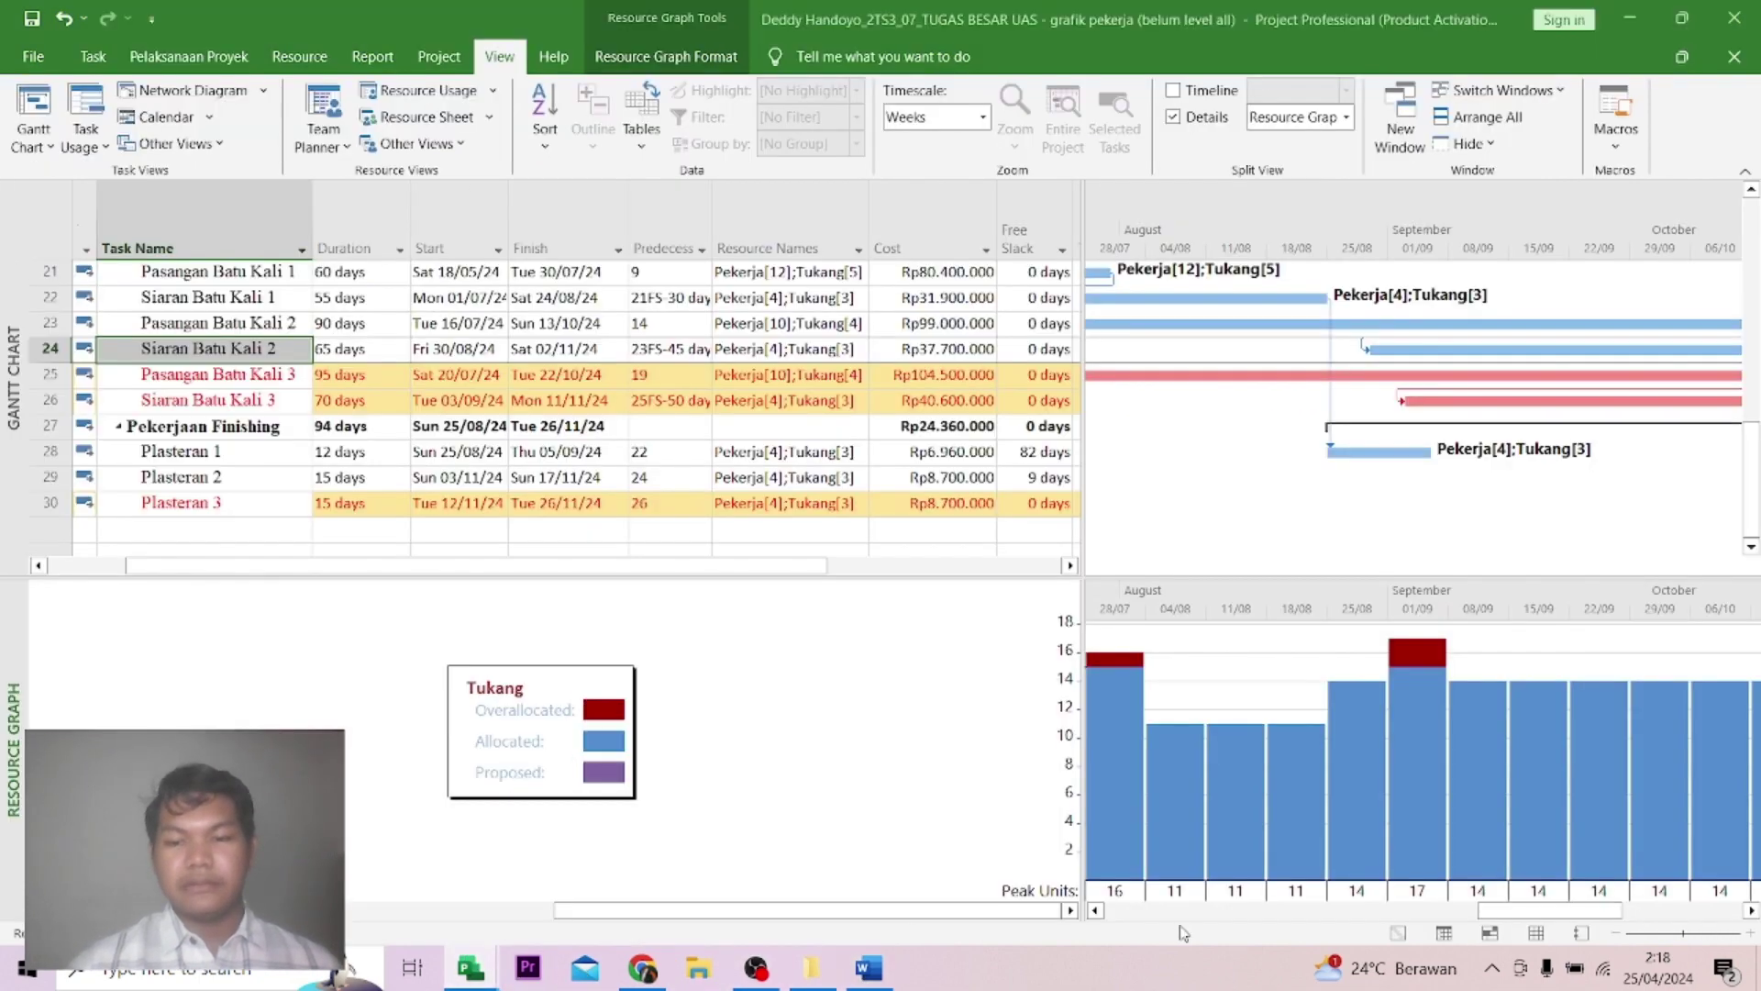
drag(1482, 908, 1602, 912)
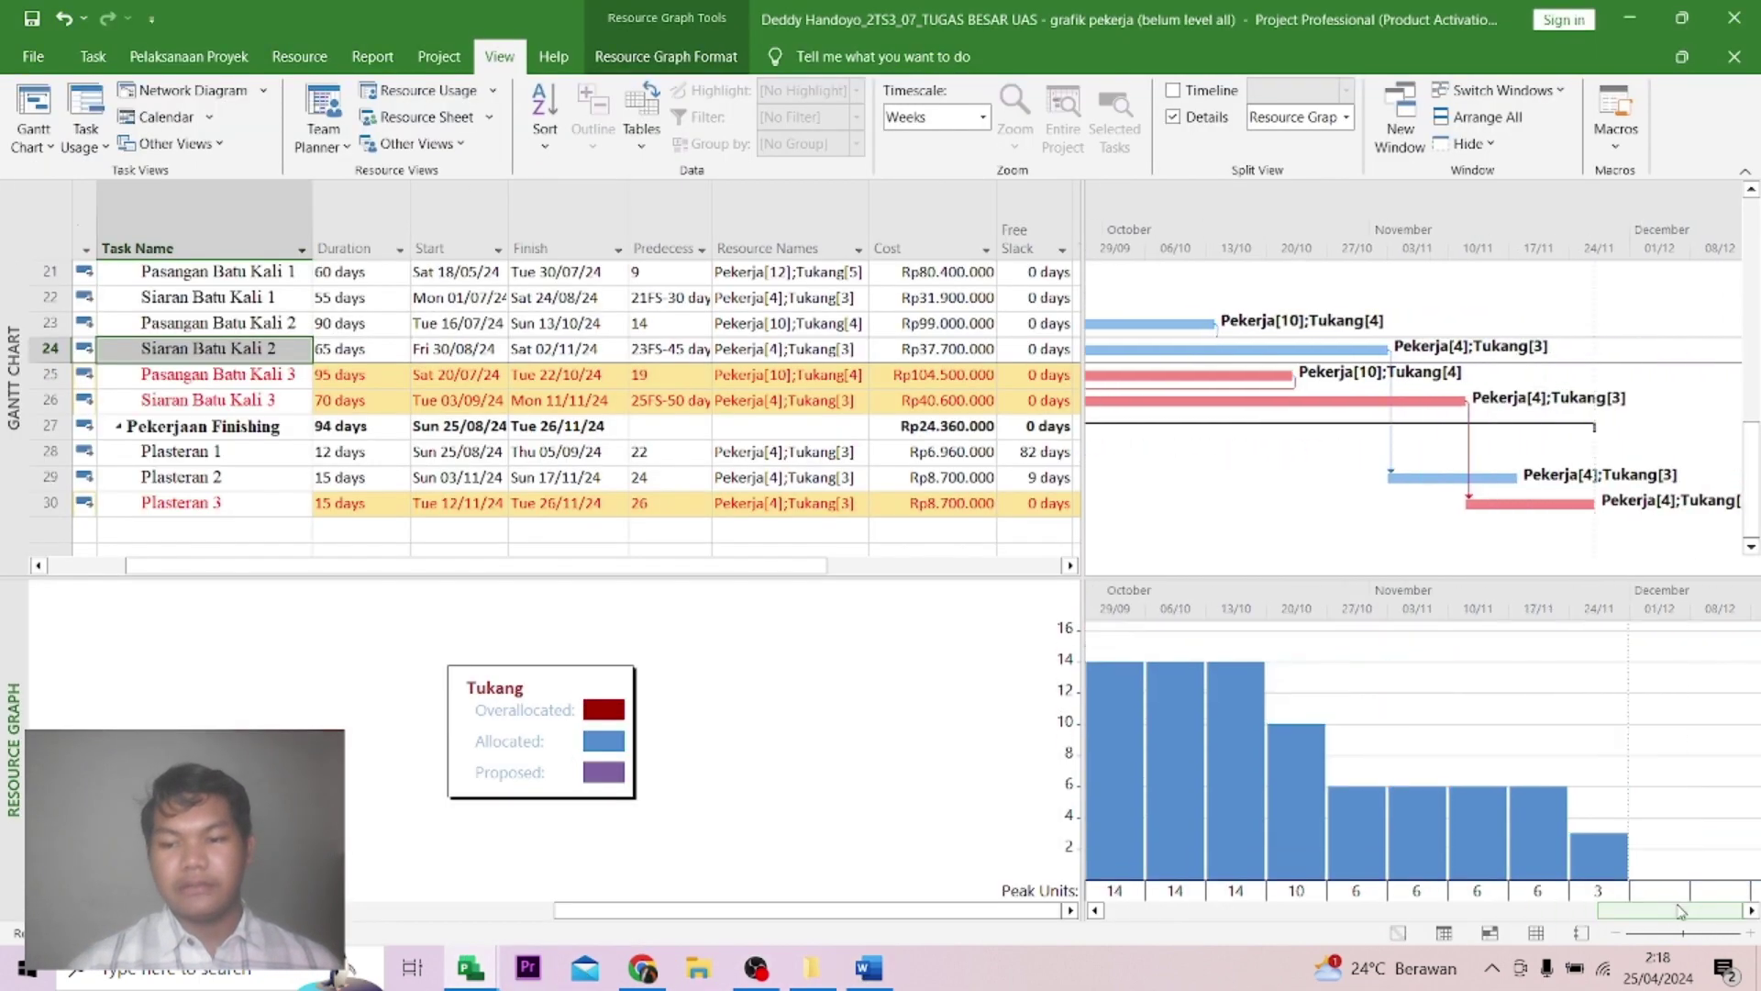
click(886, 968)
scroll(722, 376, down, 2)
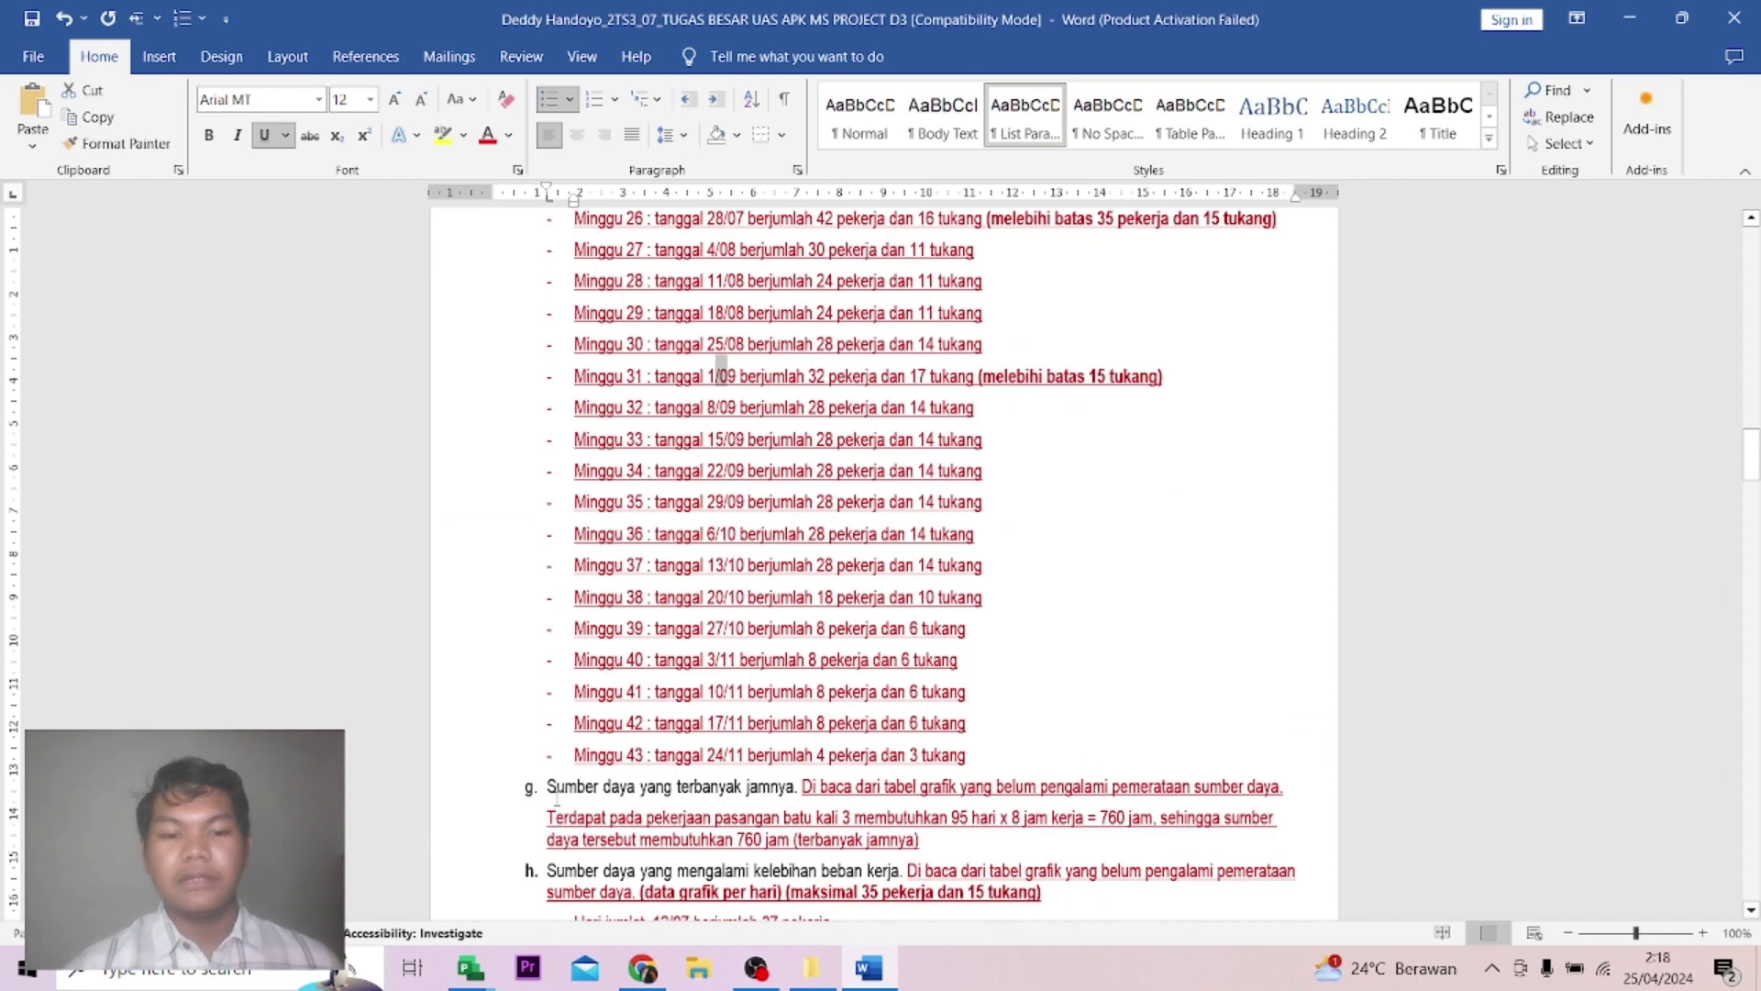
Mark the question 1g text in Word, switch to Microsoft Project and review the durations of the Persiapan tasks.
drag(549, 787, 795, 787)
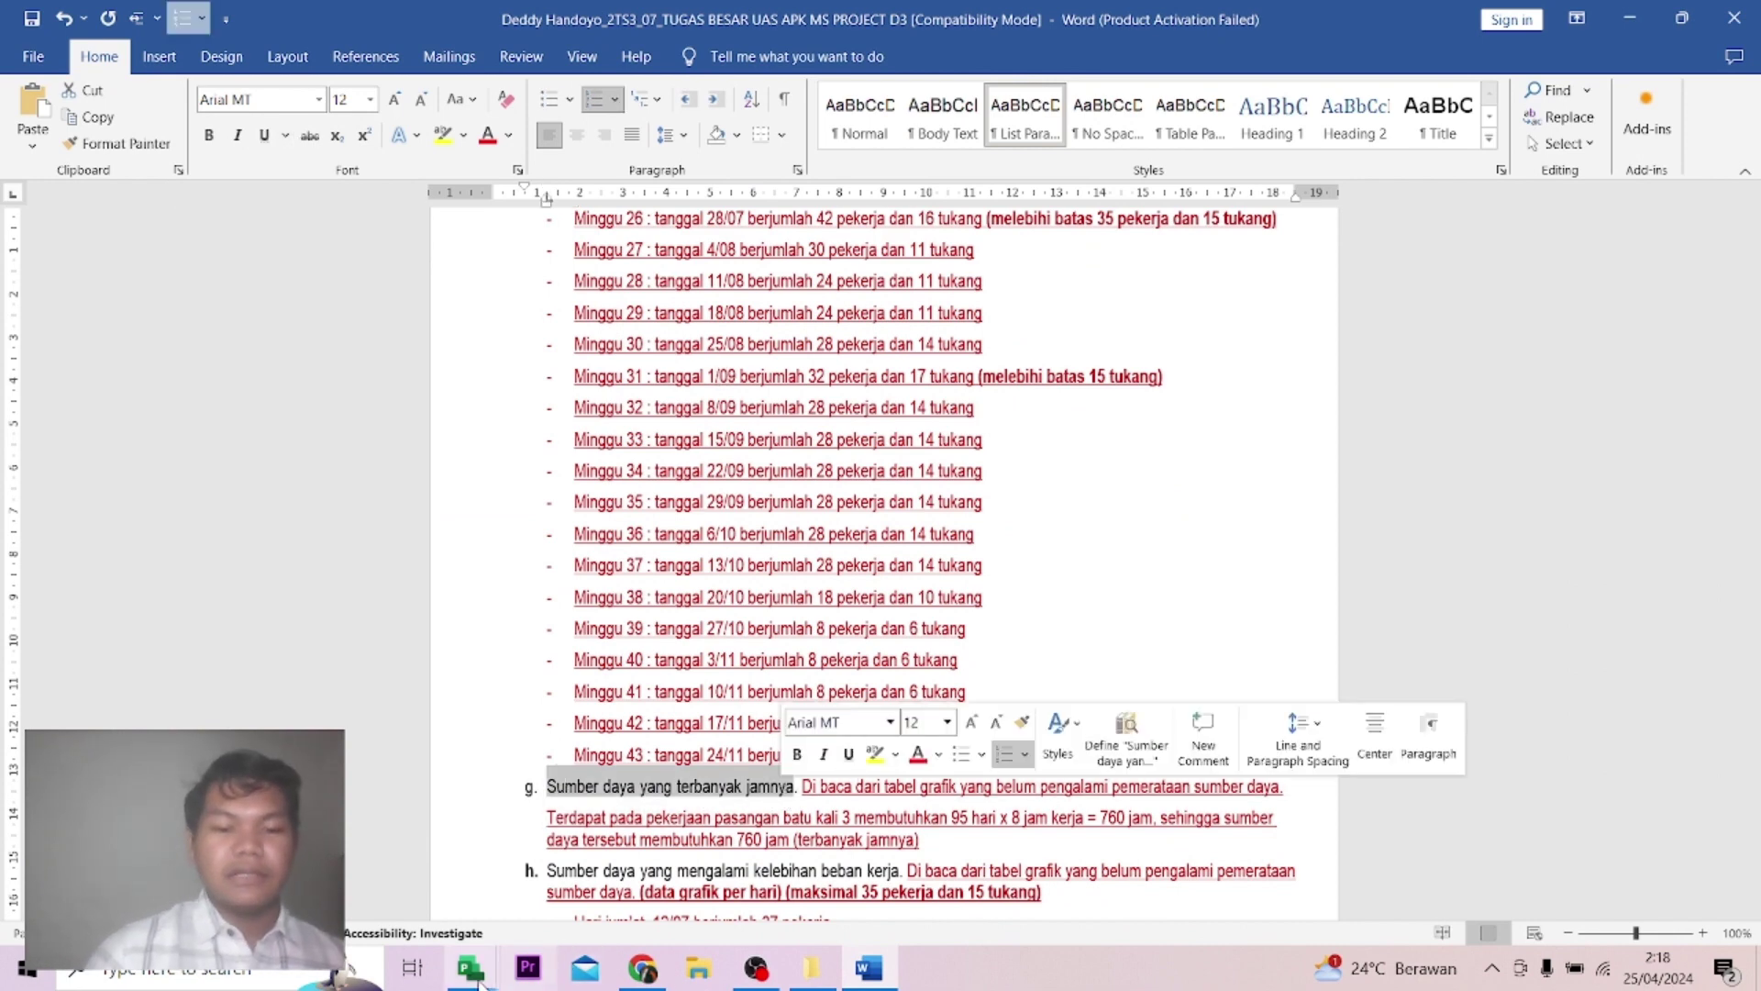
mouse_move(470, 968)
click(489, 887)
scroll(664, 587, up, 1)
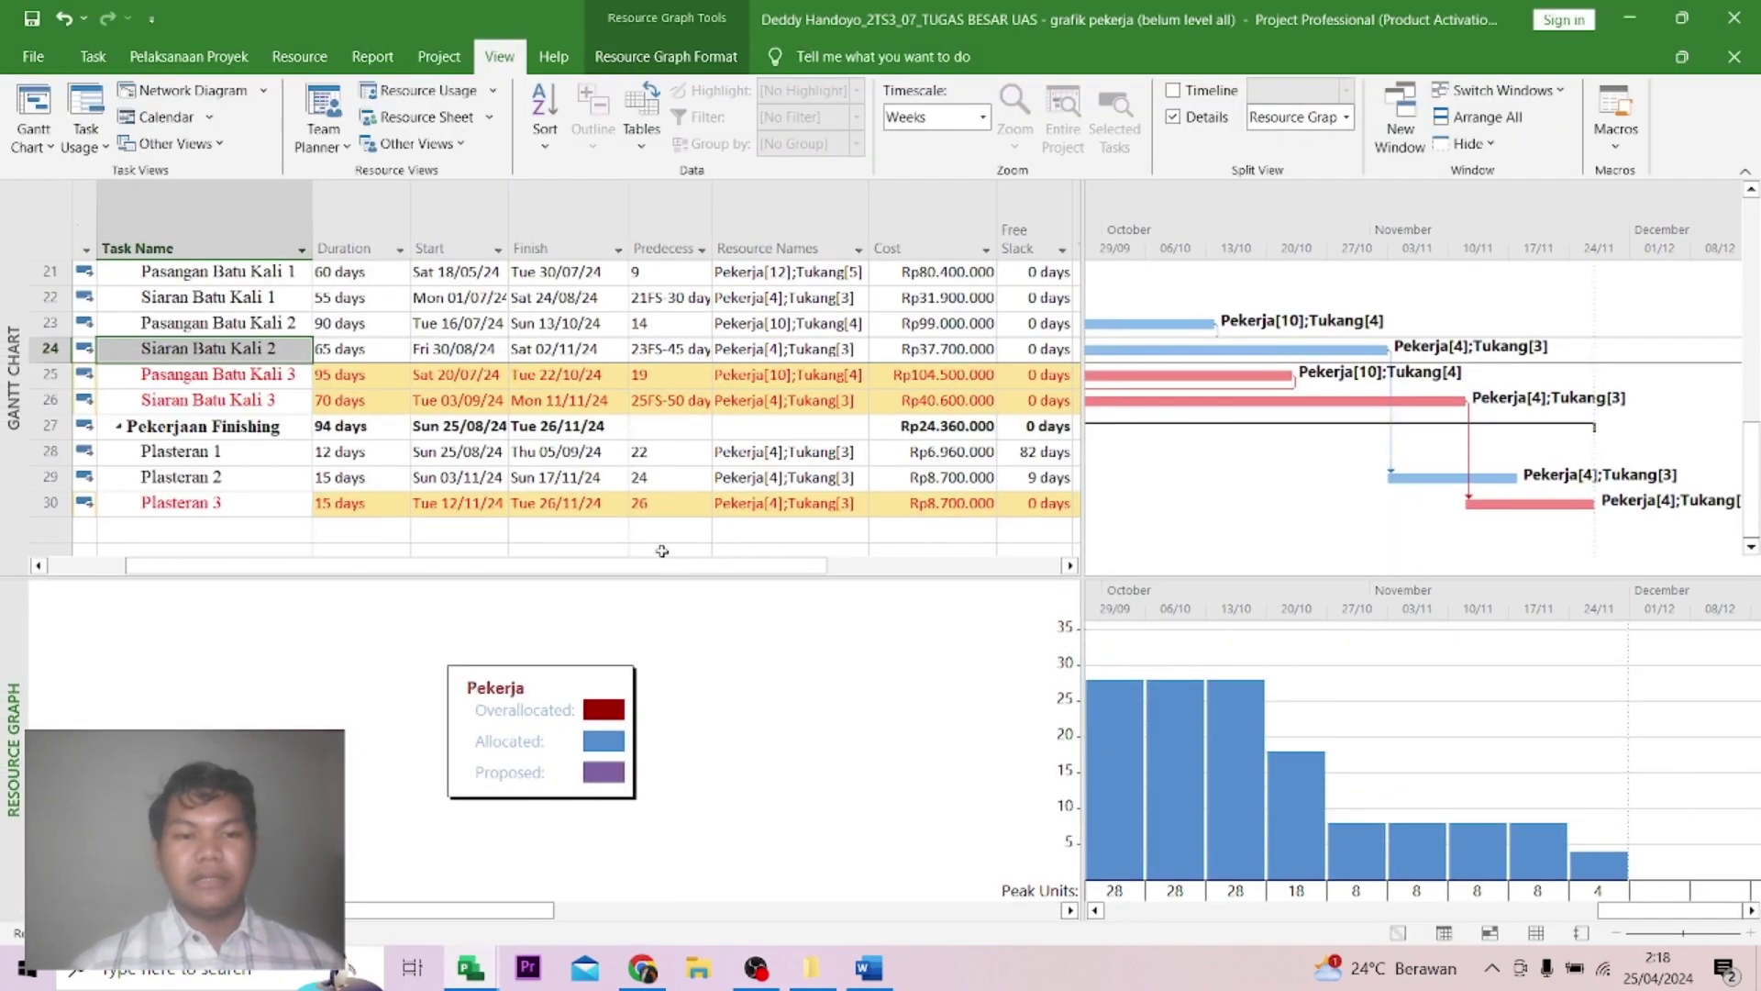
scroll(562, 420, up, 1)
scroll(319, 419, up, 7)
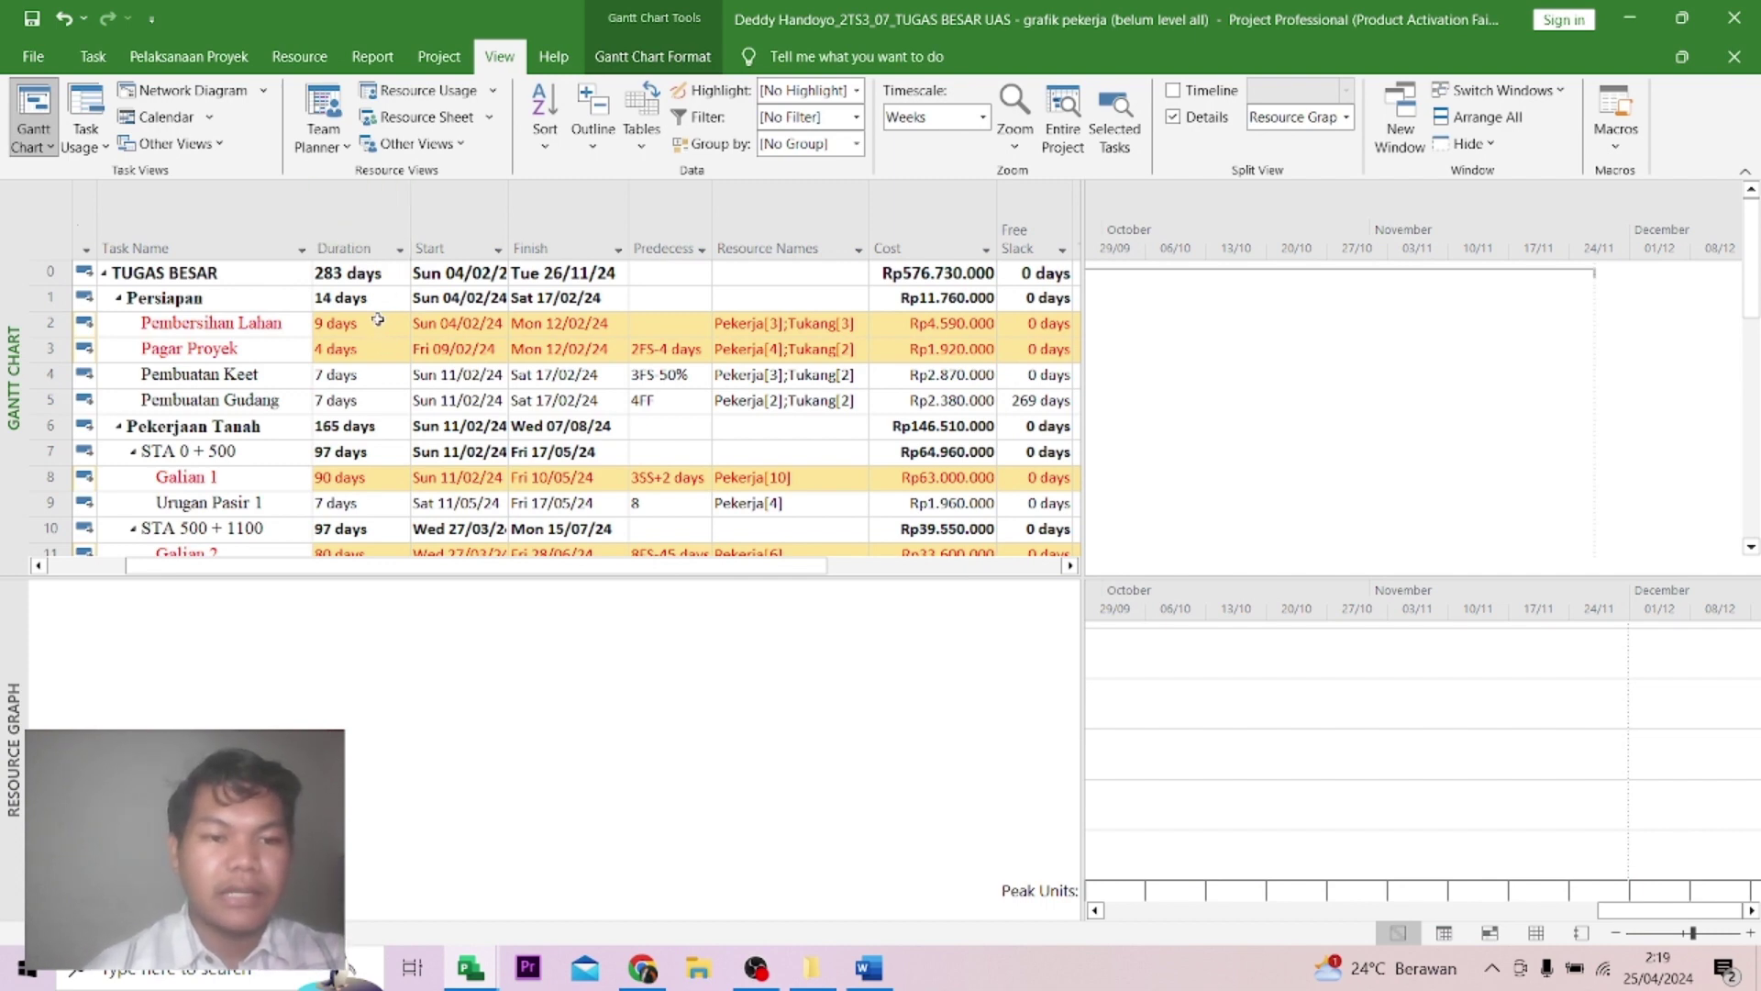
click(293, 323)
click(293, 350)
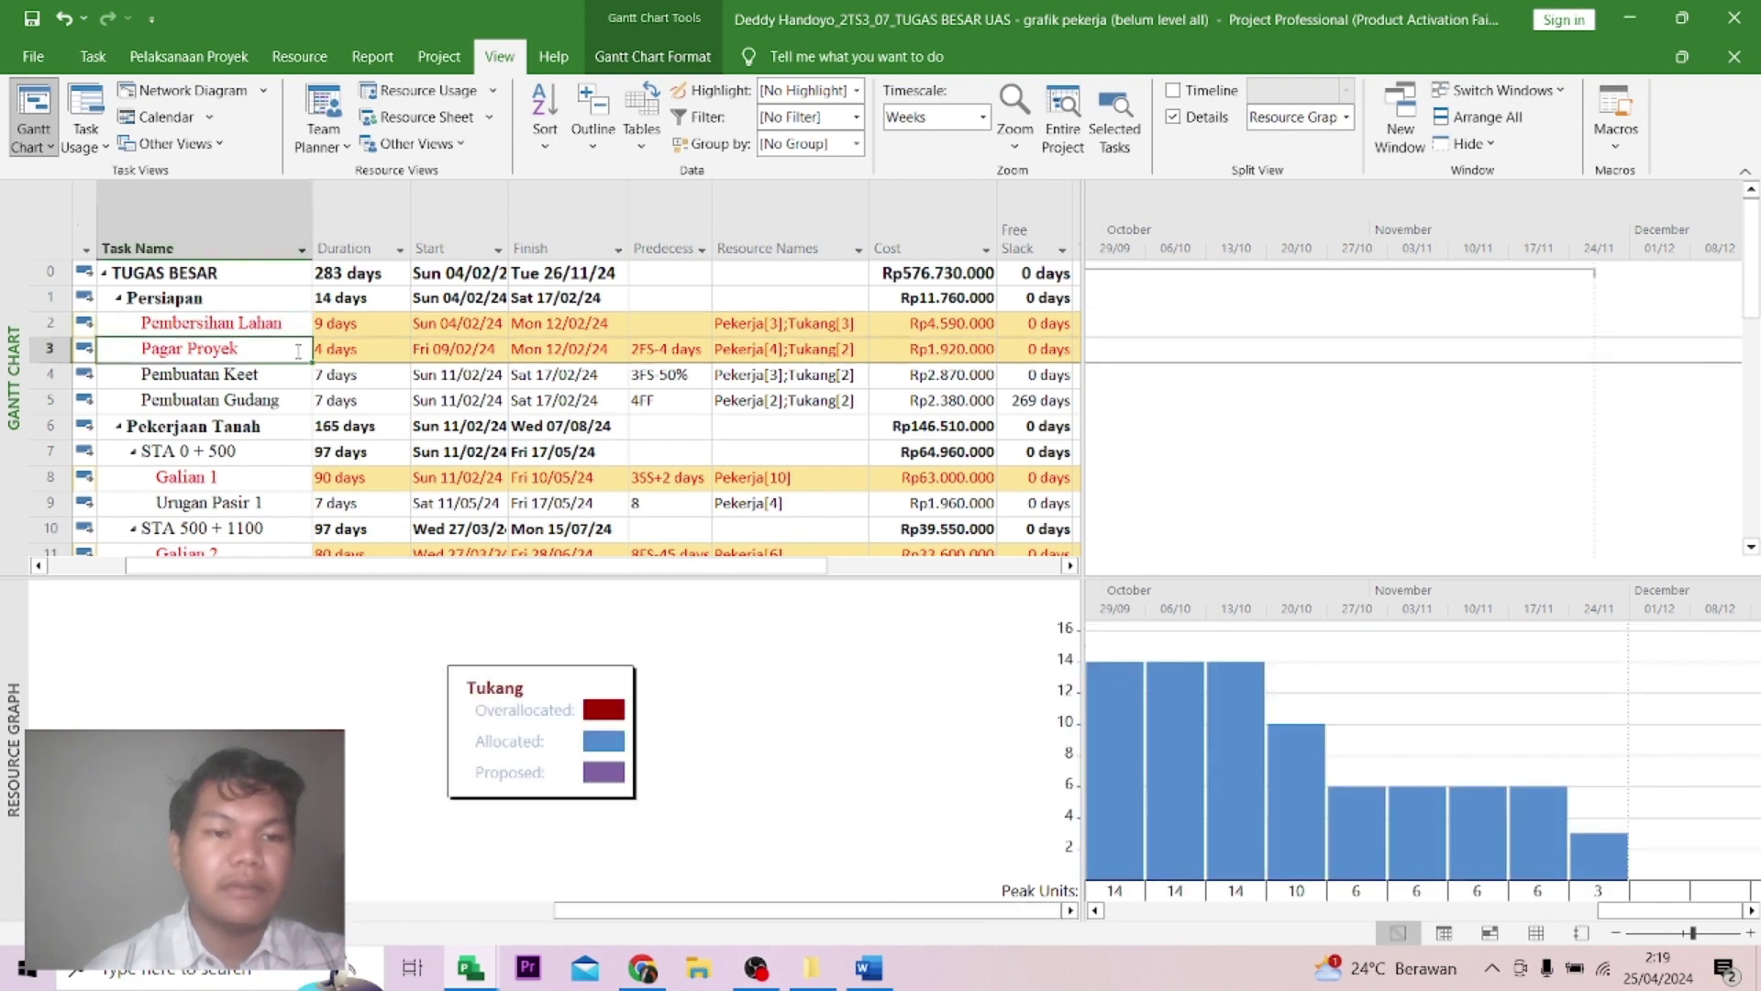
drag(337, 408, 323, 331)
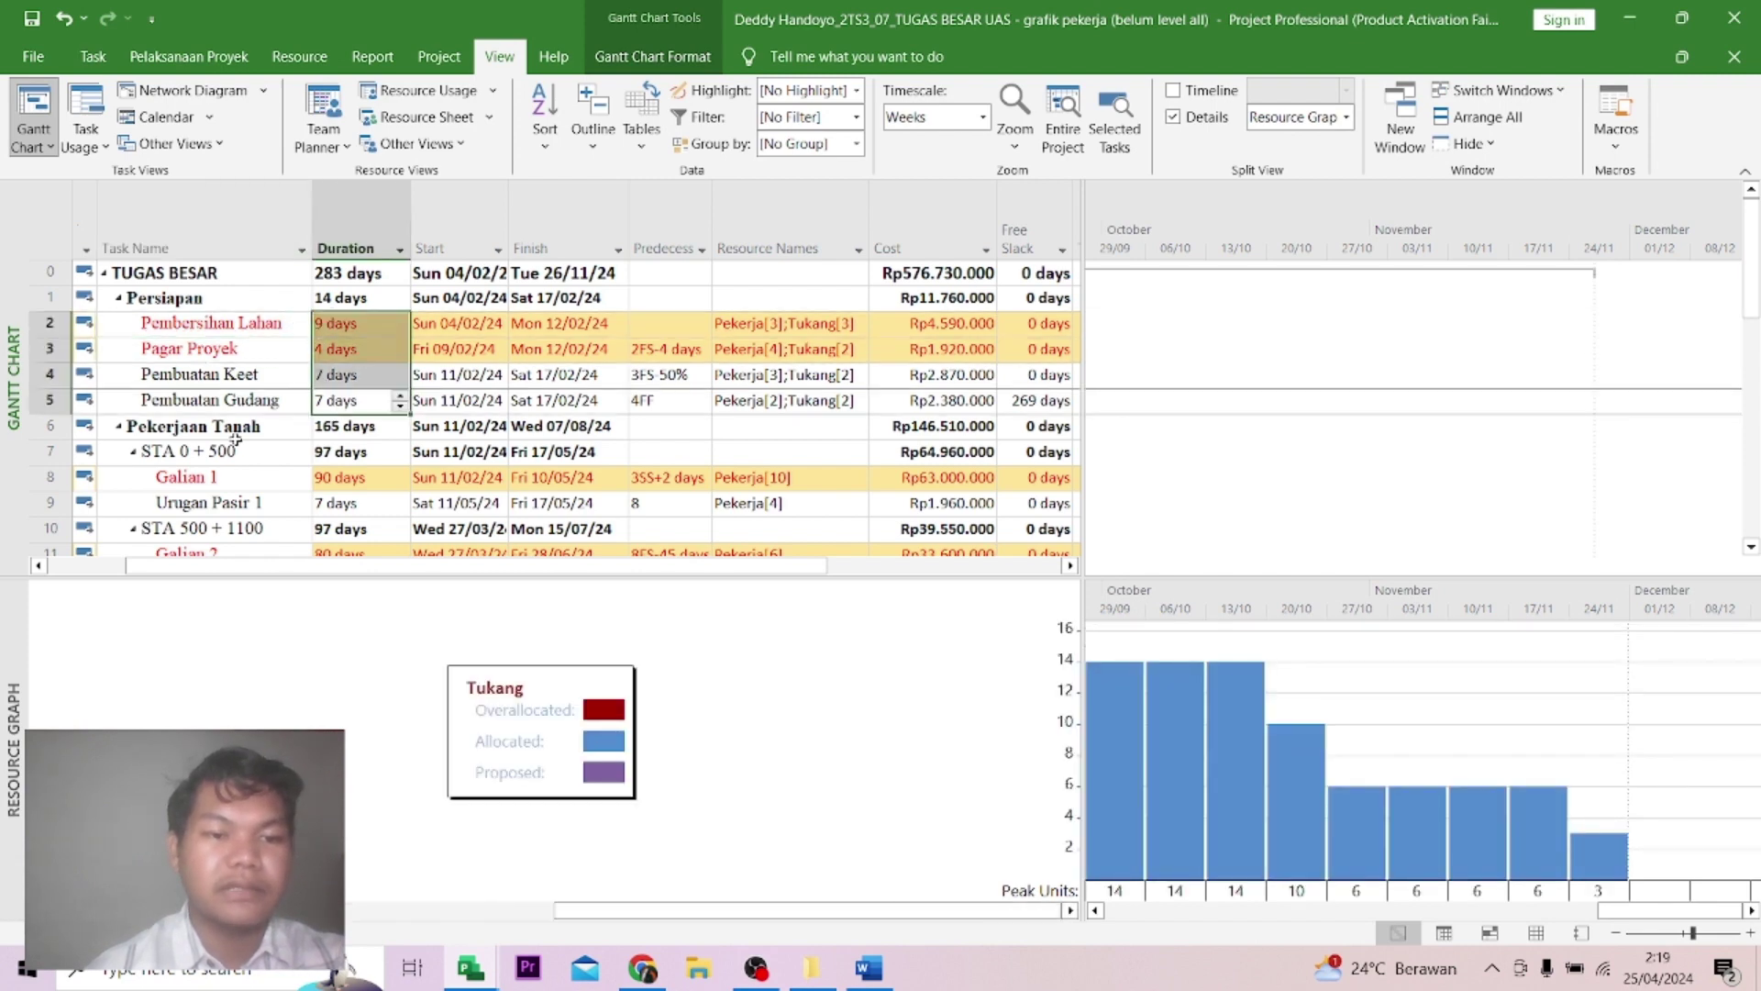
Review the durations of the Pekerjaan Tanah tasks from Galian 1 to Urugan Pasir 3.
click(239, 434)
scroll(299, 412, down, 2)
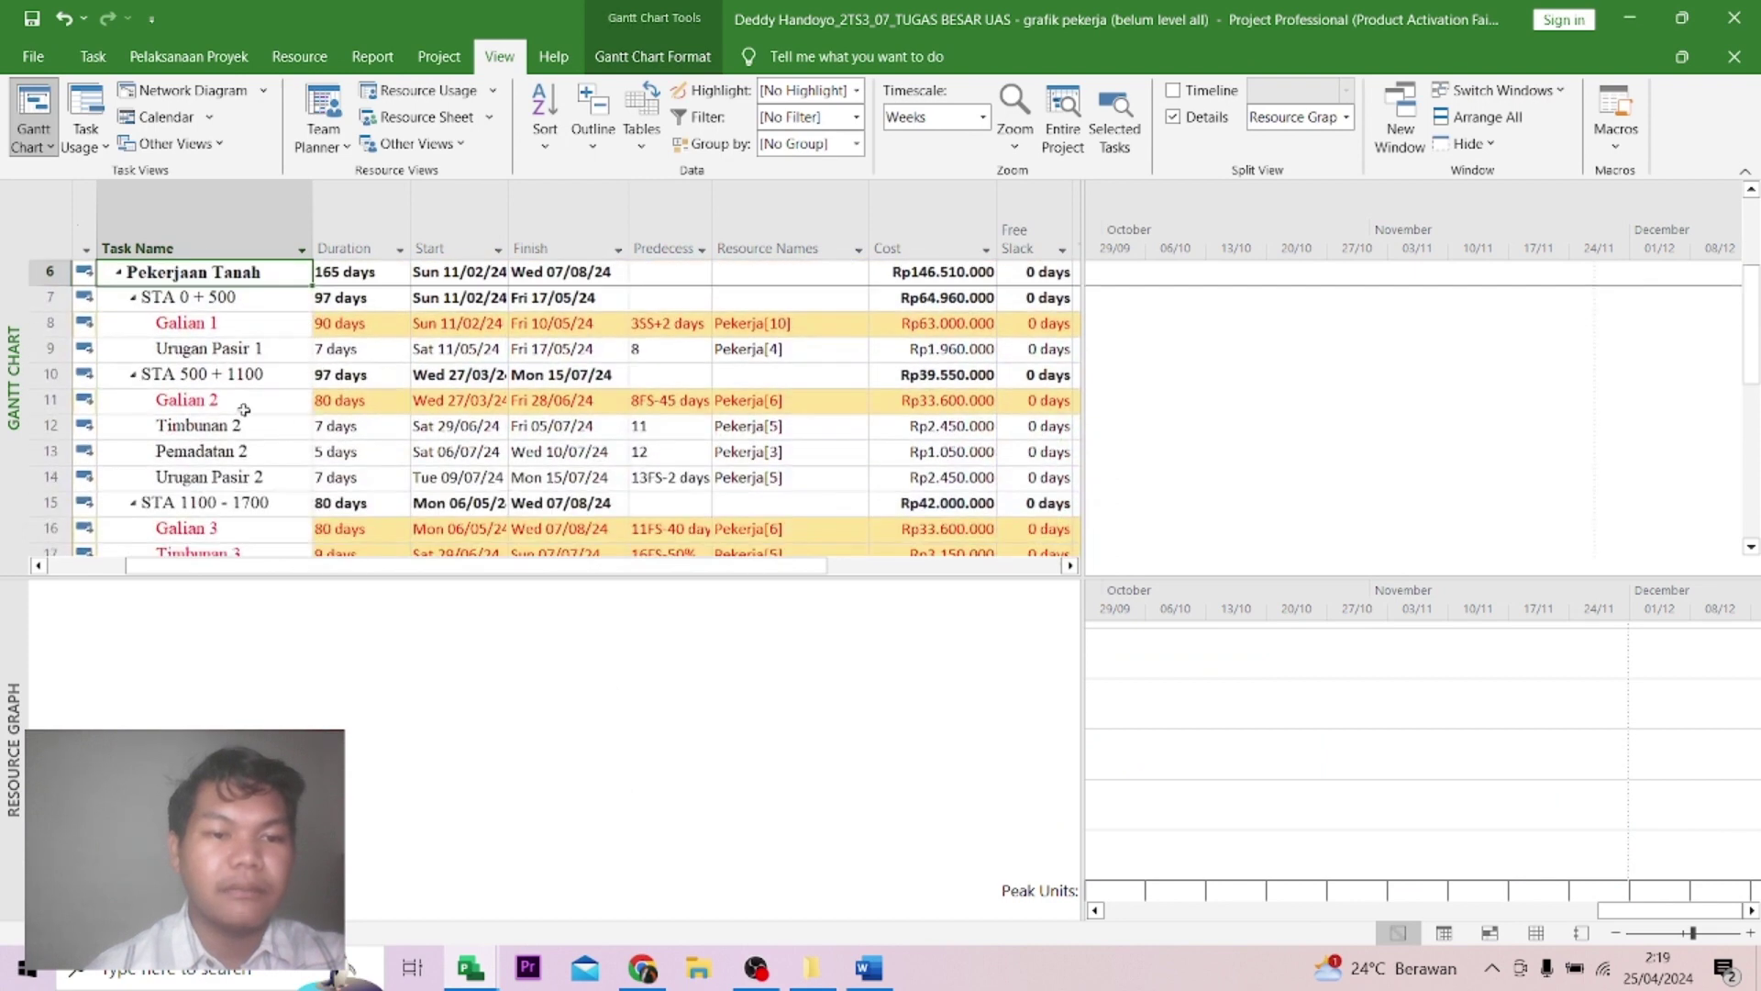
drag(244, 410, 243, 478)
scroll(244, 479, down, 2)
click(254, 370)
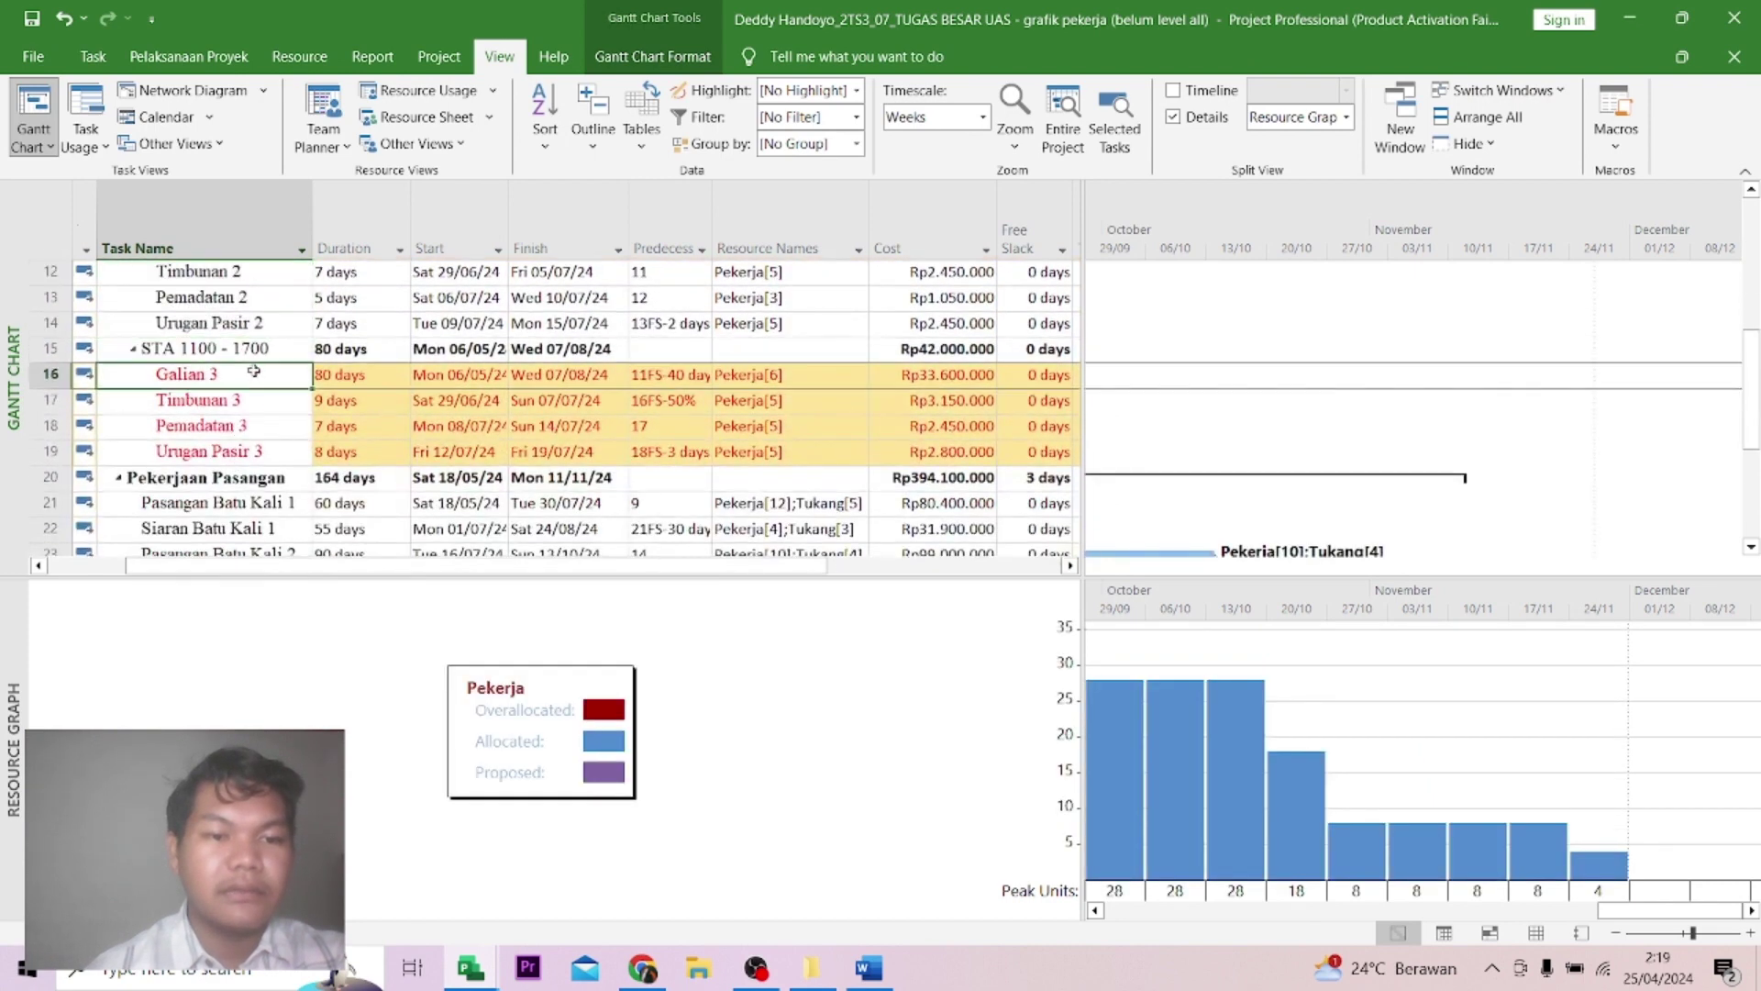
drag(254, 371, 244, 448)
scroll(367, 399, down, 2)
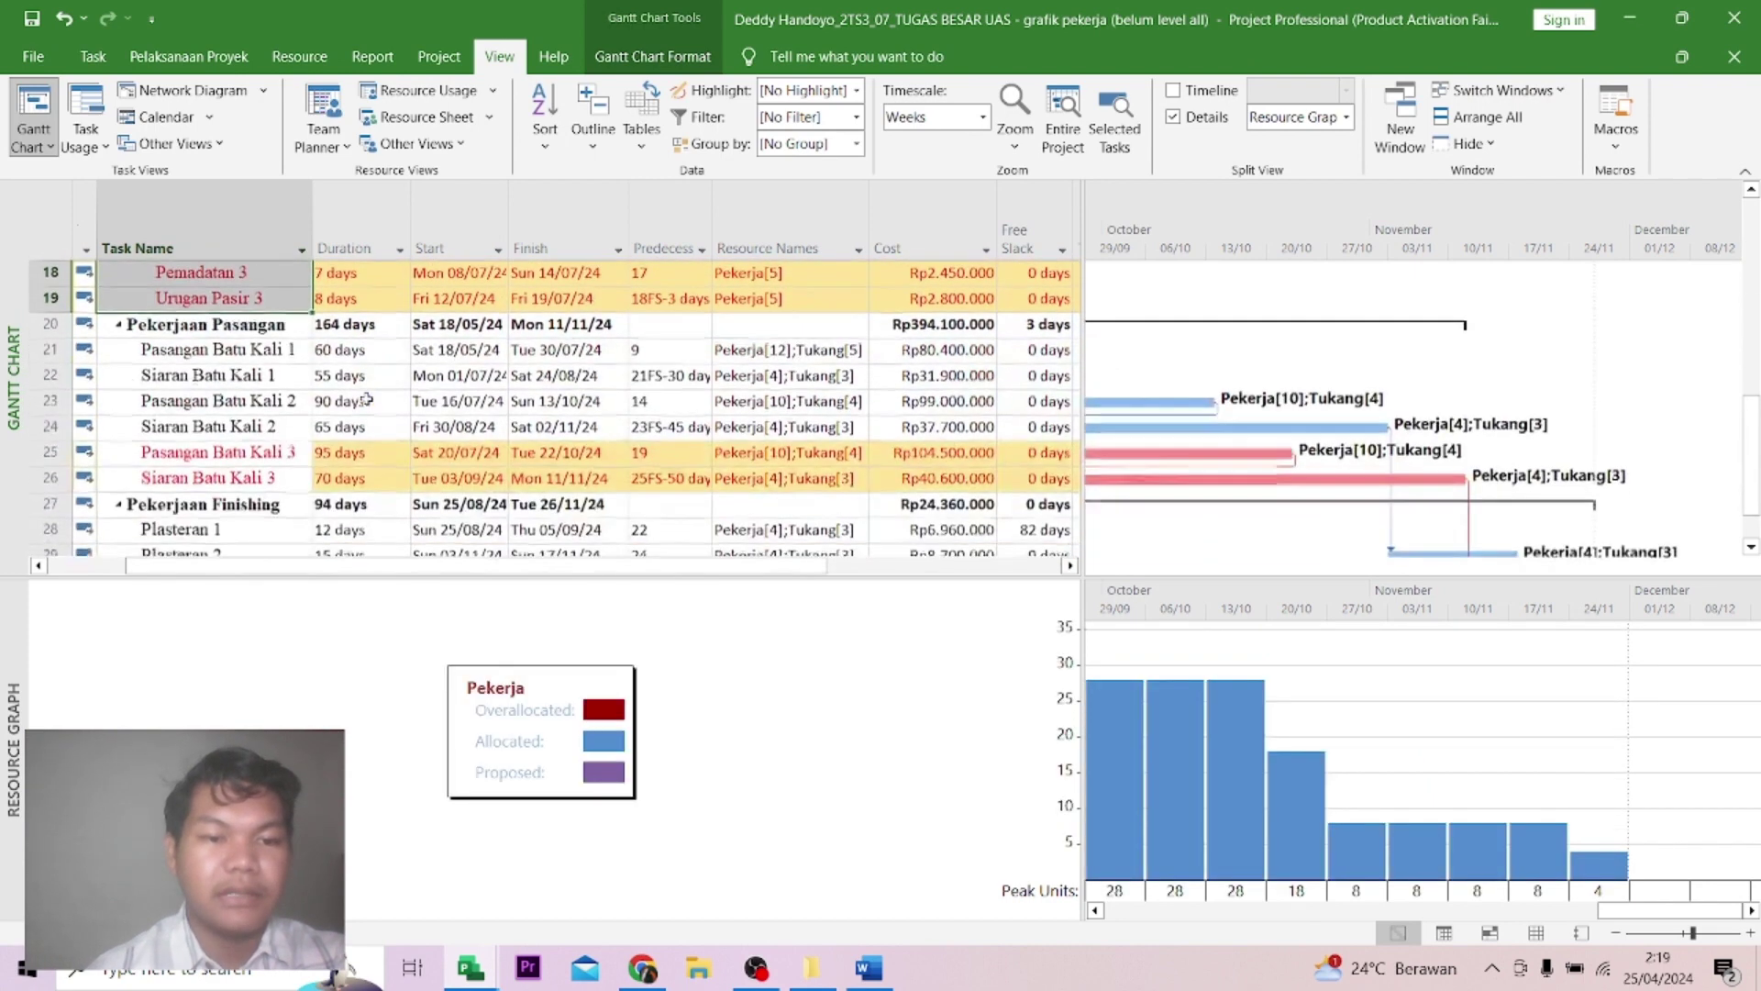
Examine the duration of the Pasangan Batu Kali 3 task for the longest resource hours.
click(291, 458)
click(337, 455)
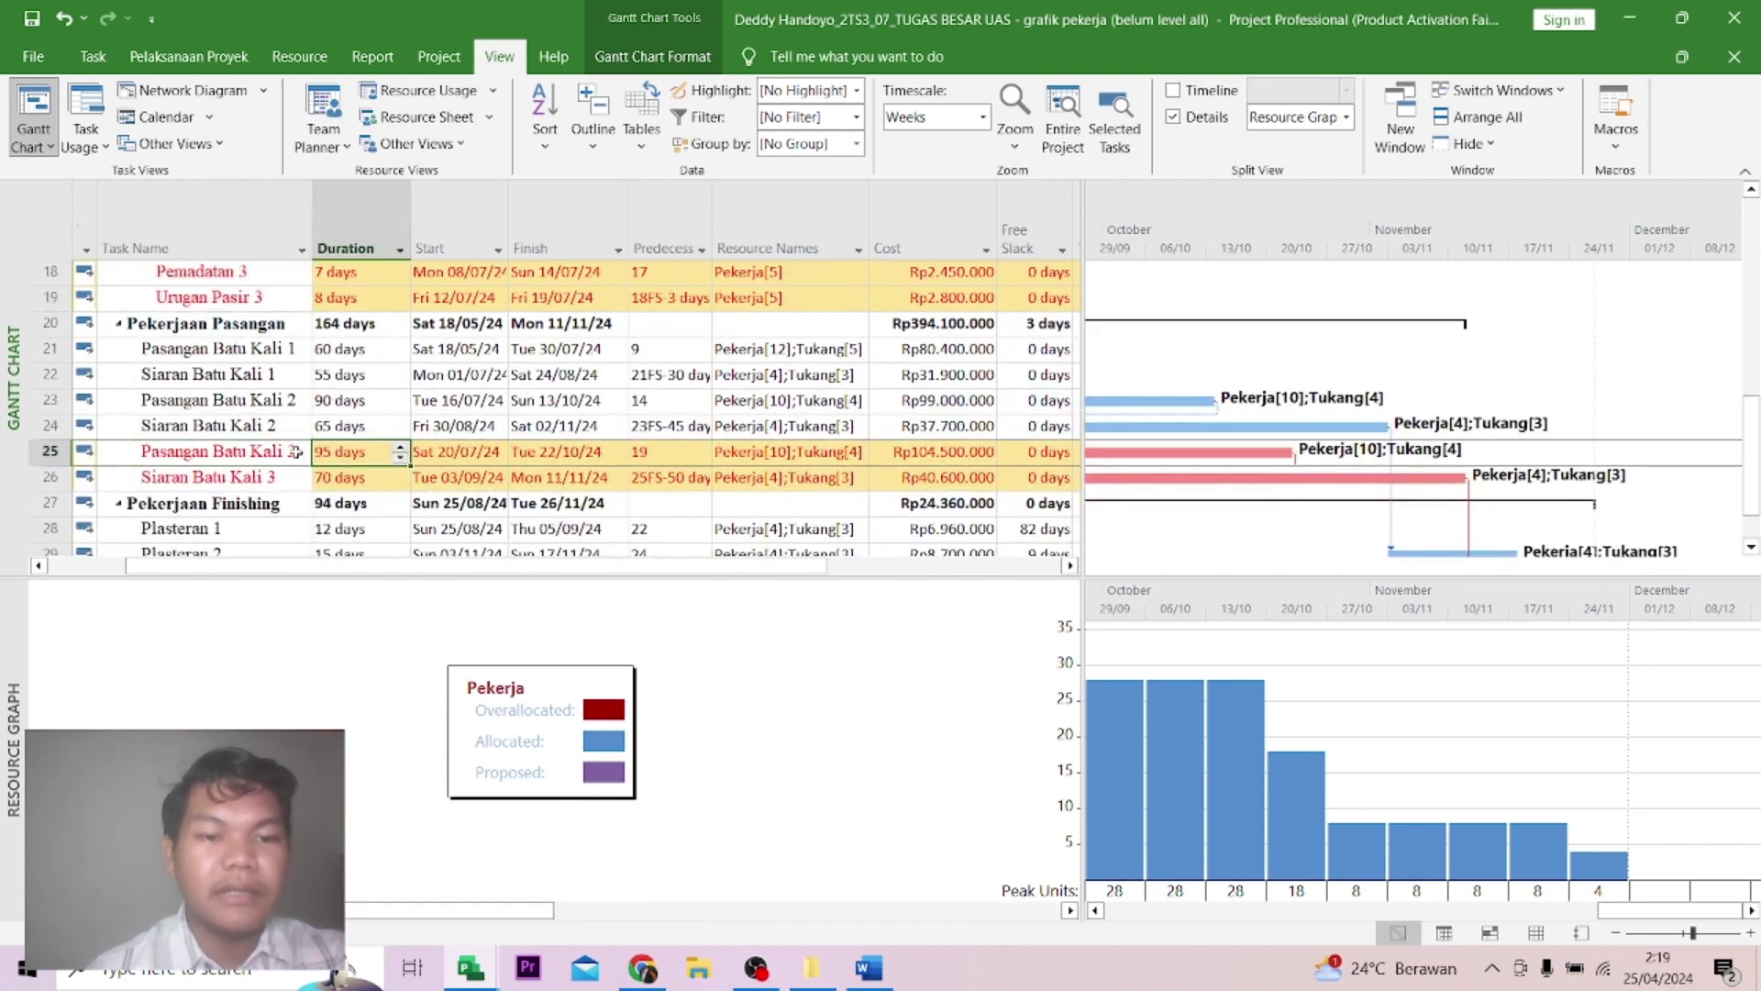
click(297, 459)
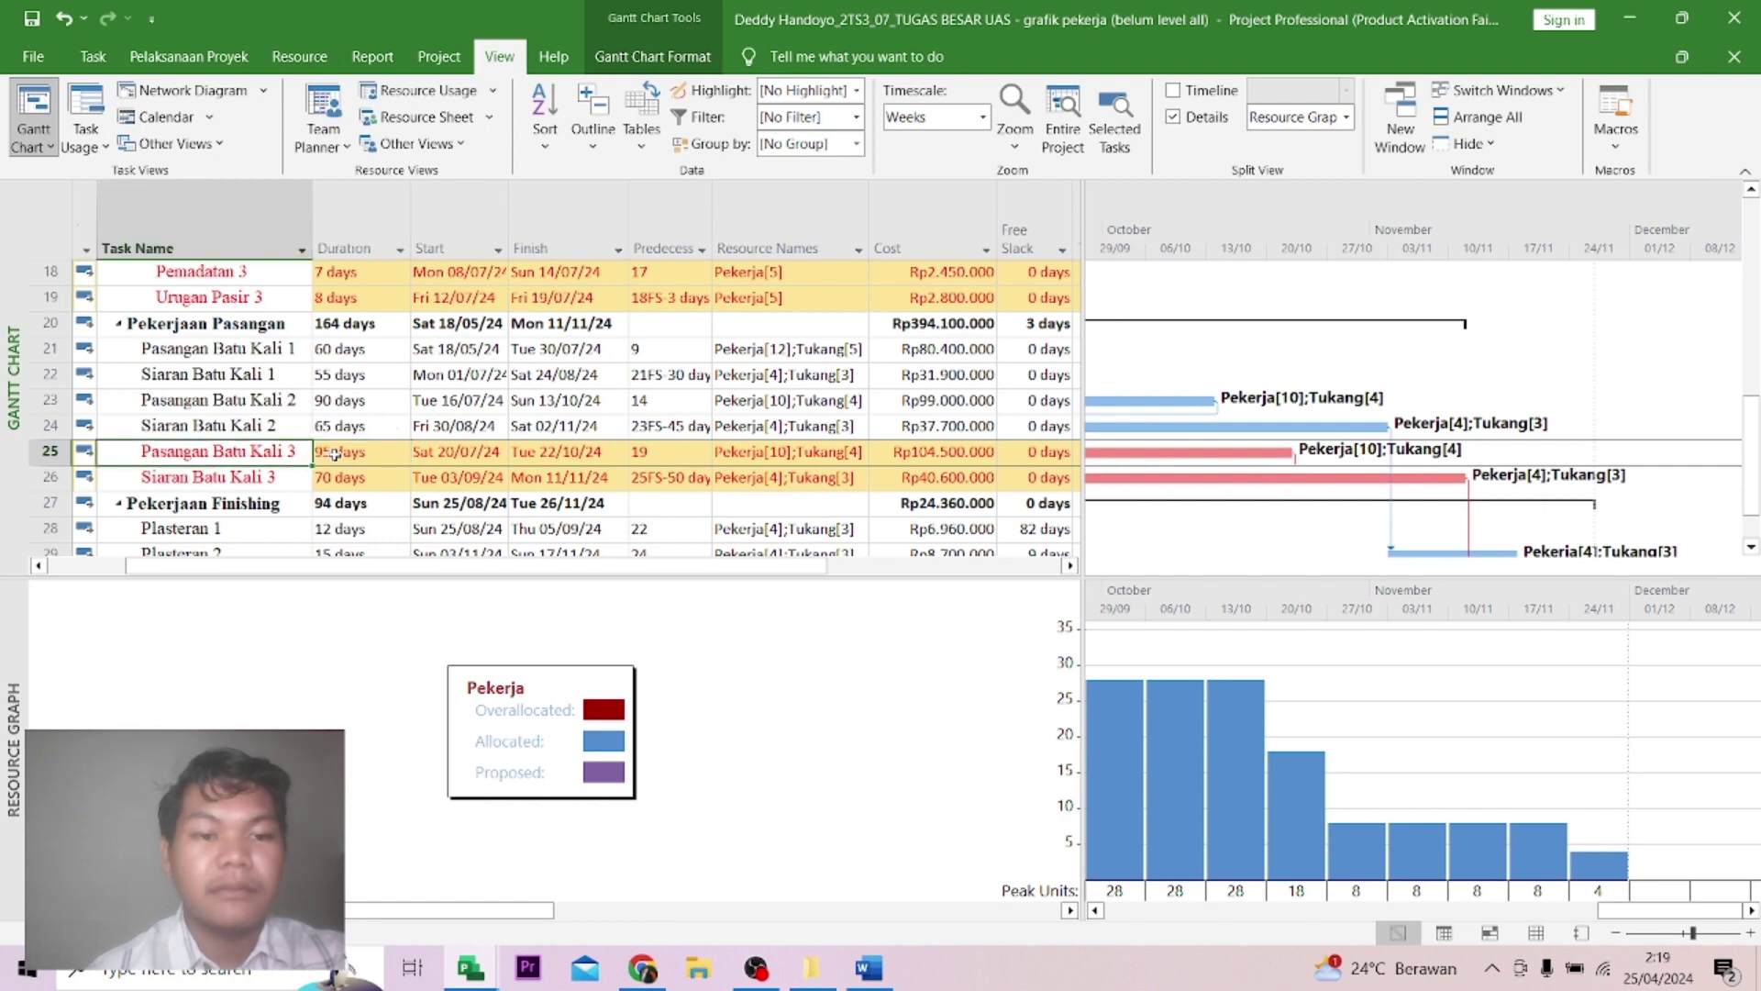
key(F2)
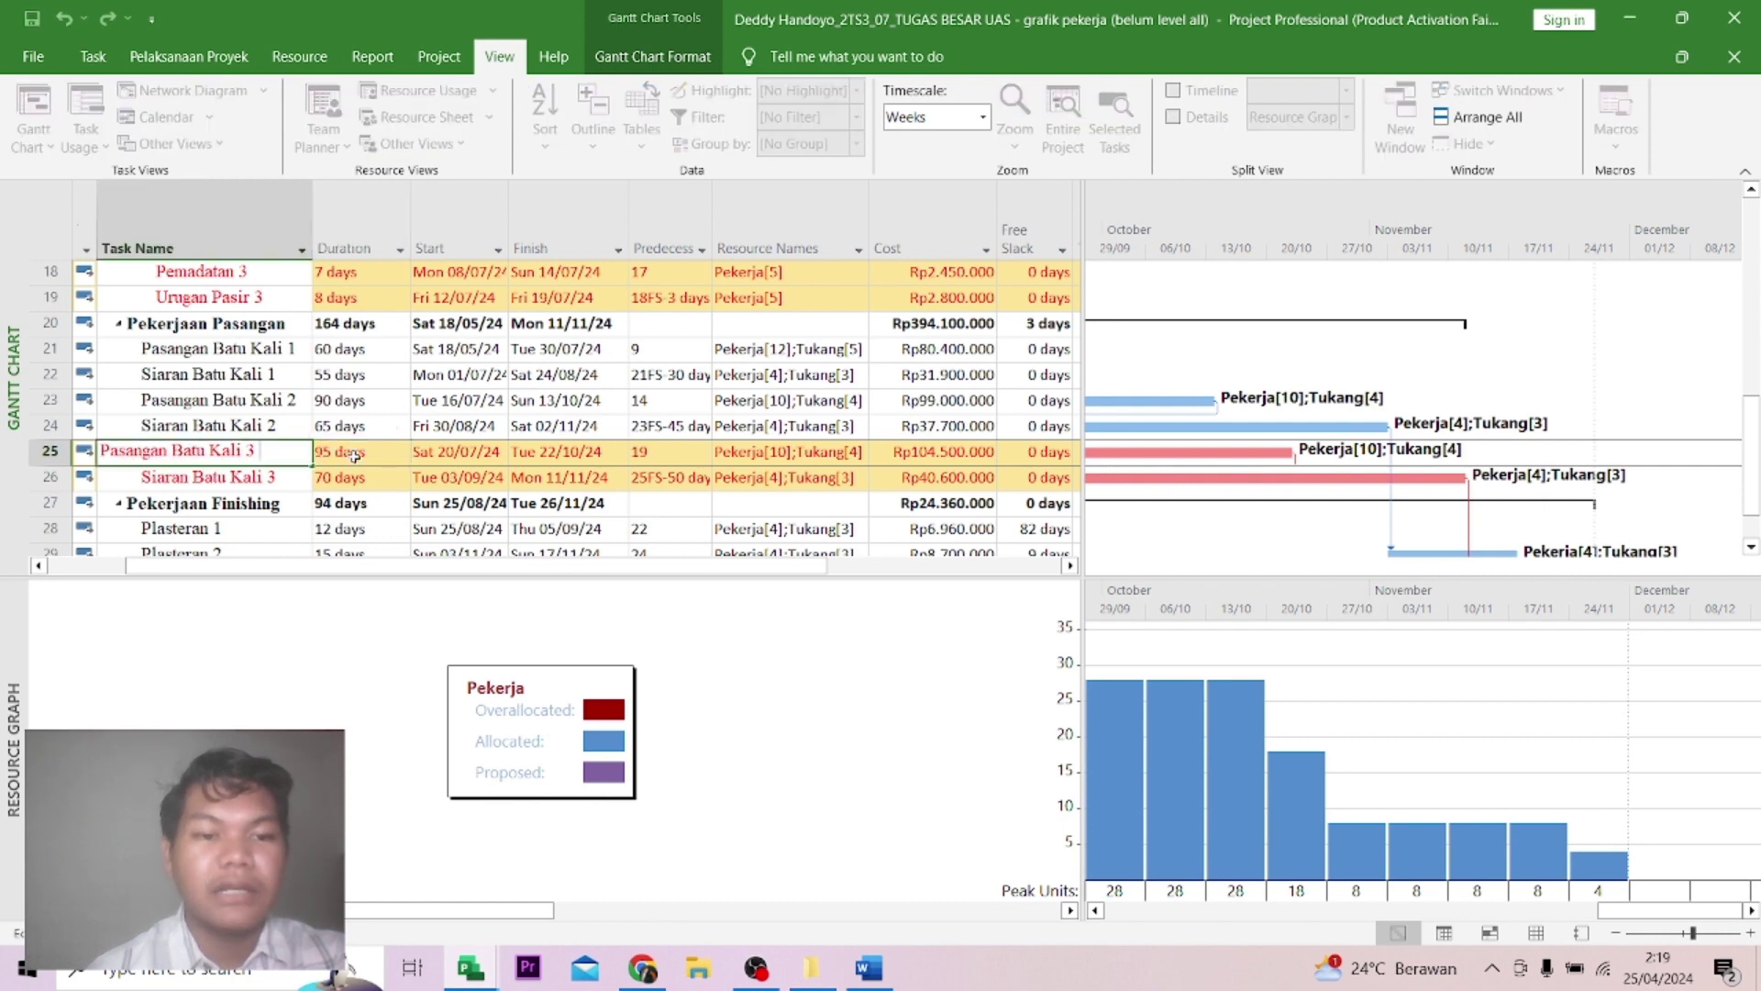
click(364, 452)
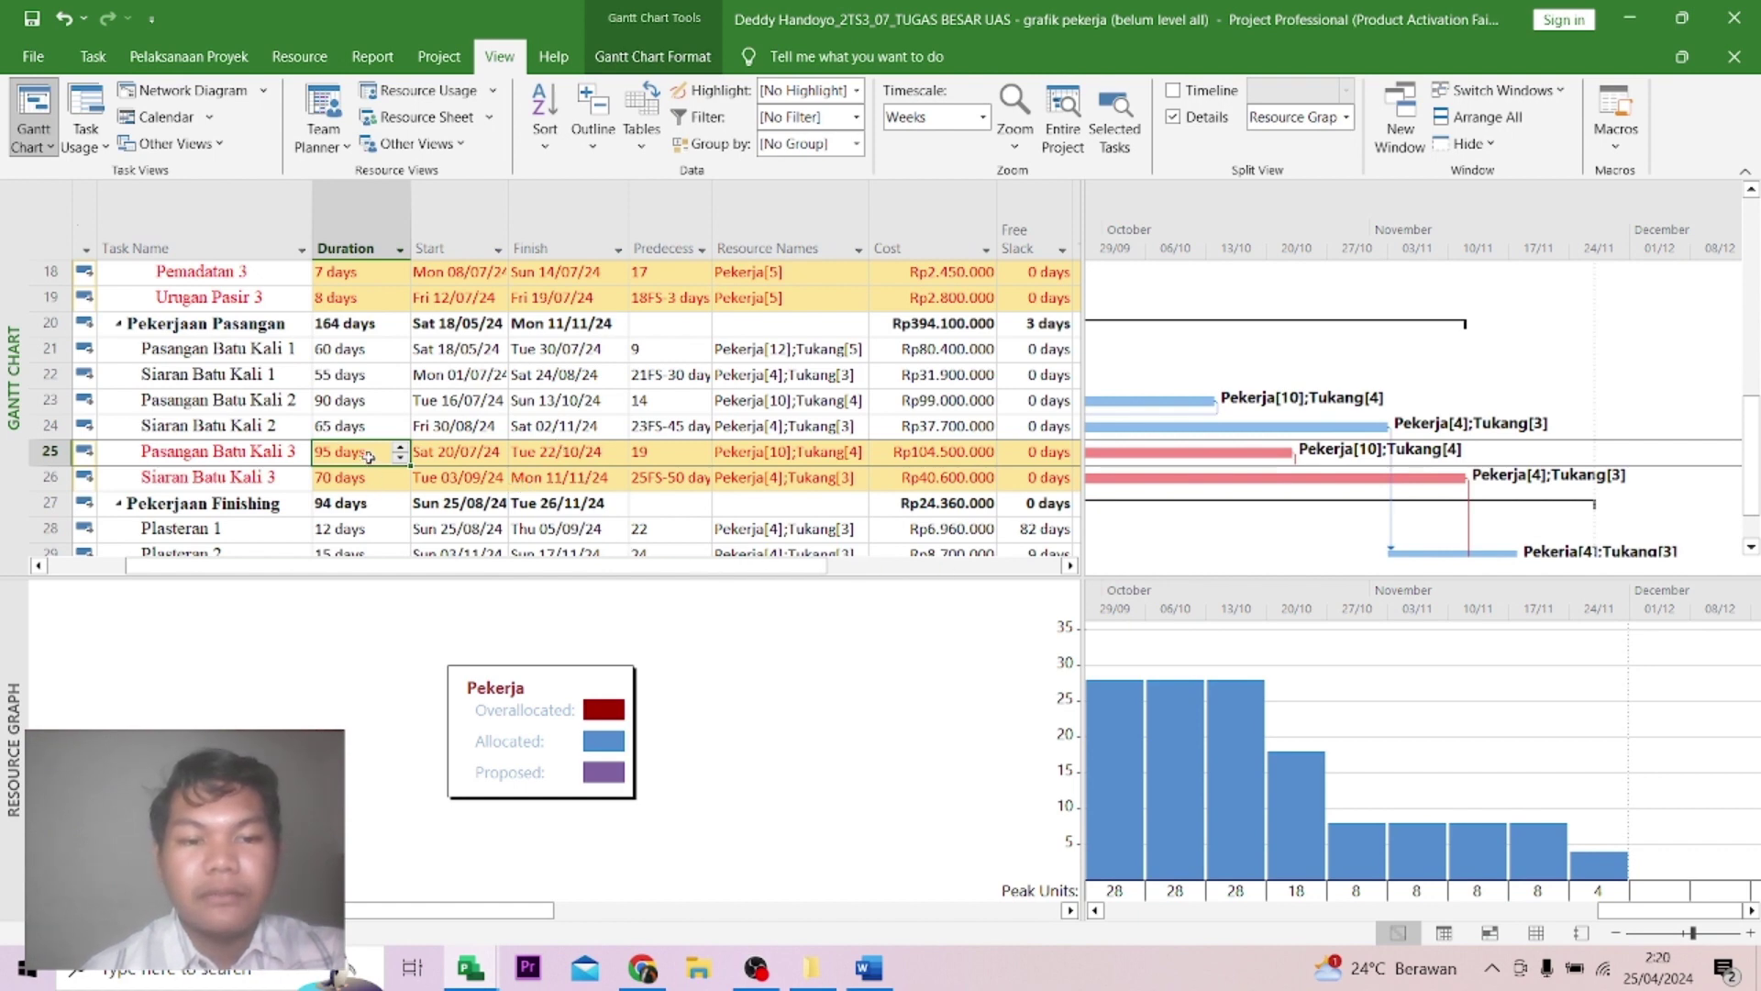
Return to the Word document and review the question 1g hours calculation and the question 1h text on overloaded resources.
click(868, 967)
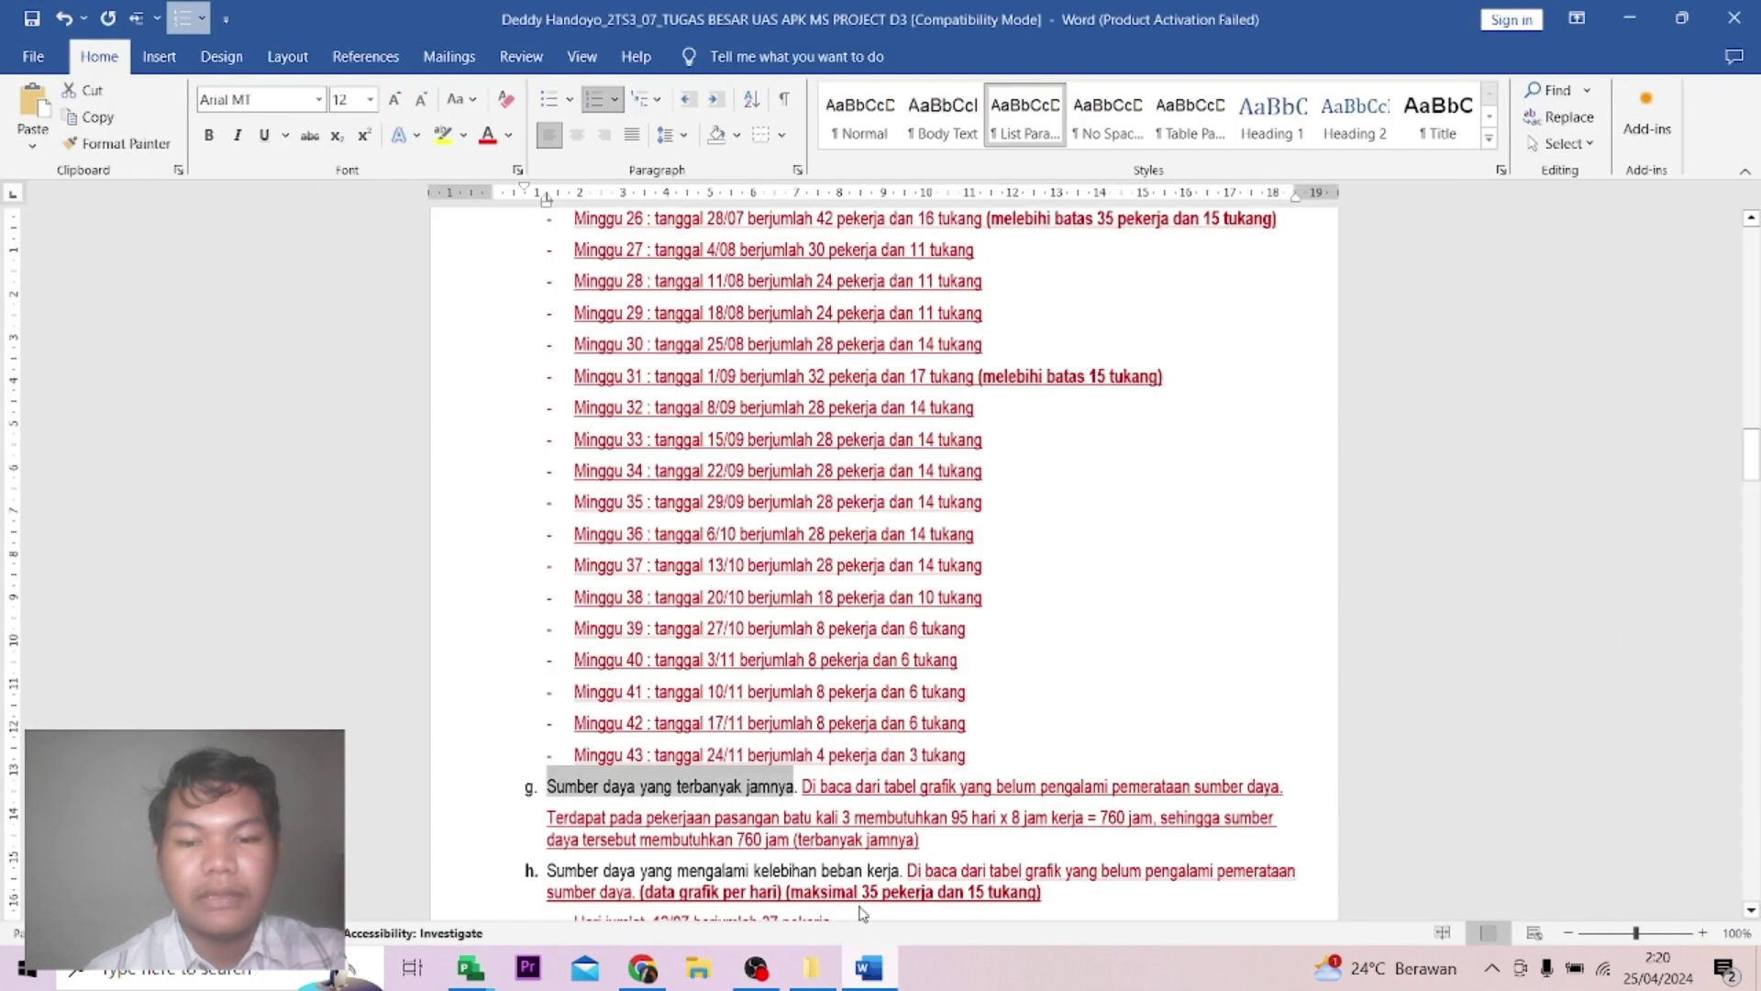
scroll(870, 786, down, 1)
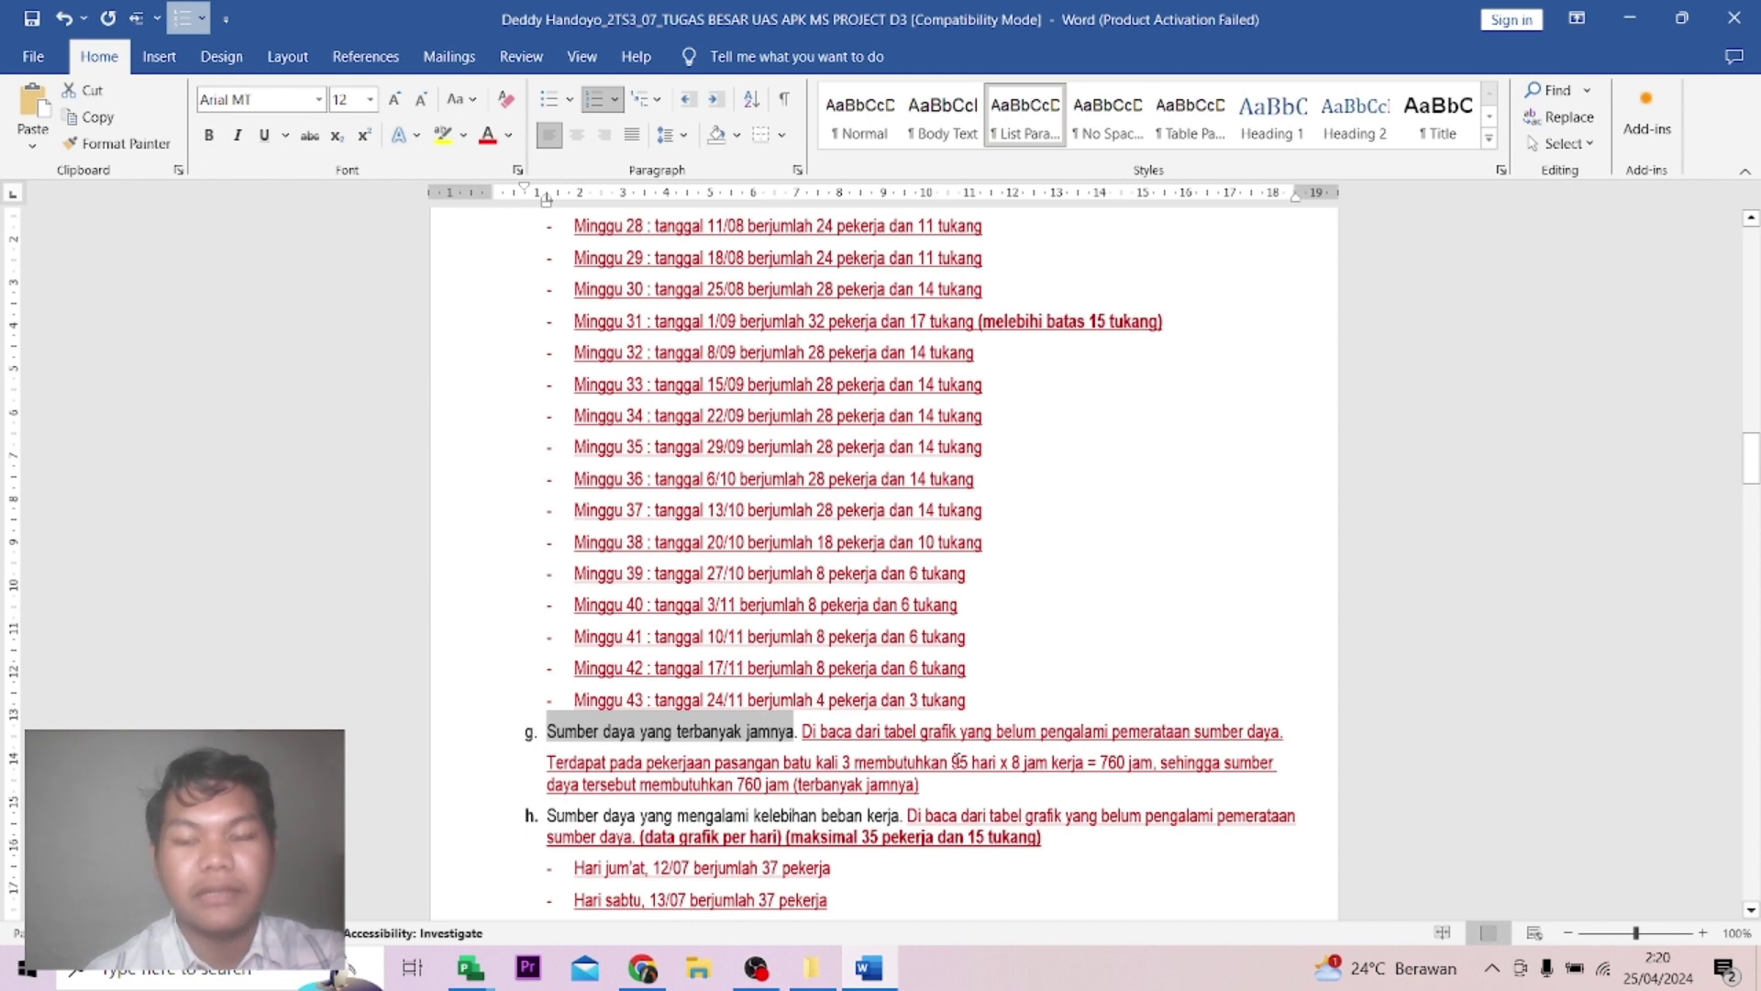
scroll(897, 741, down, 1)
scroll(881, 706, up, 4)
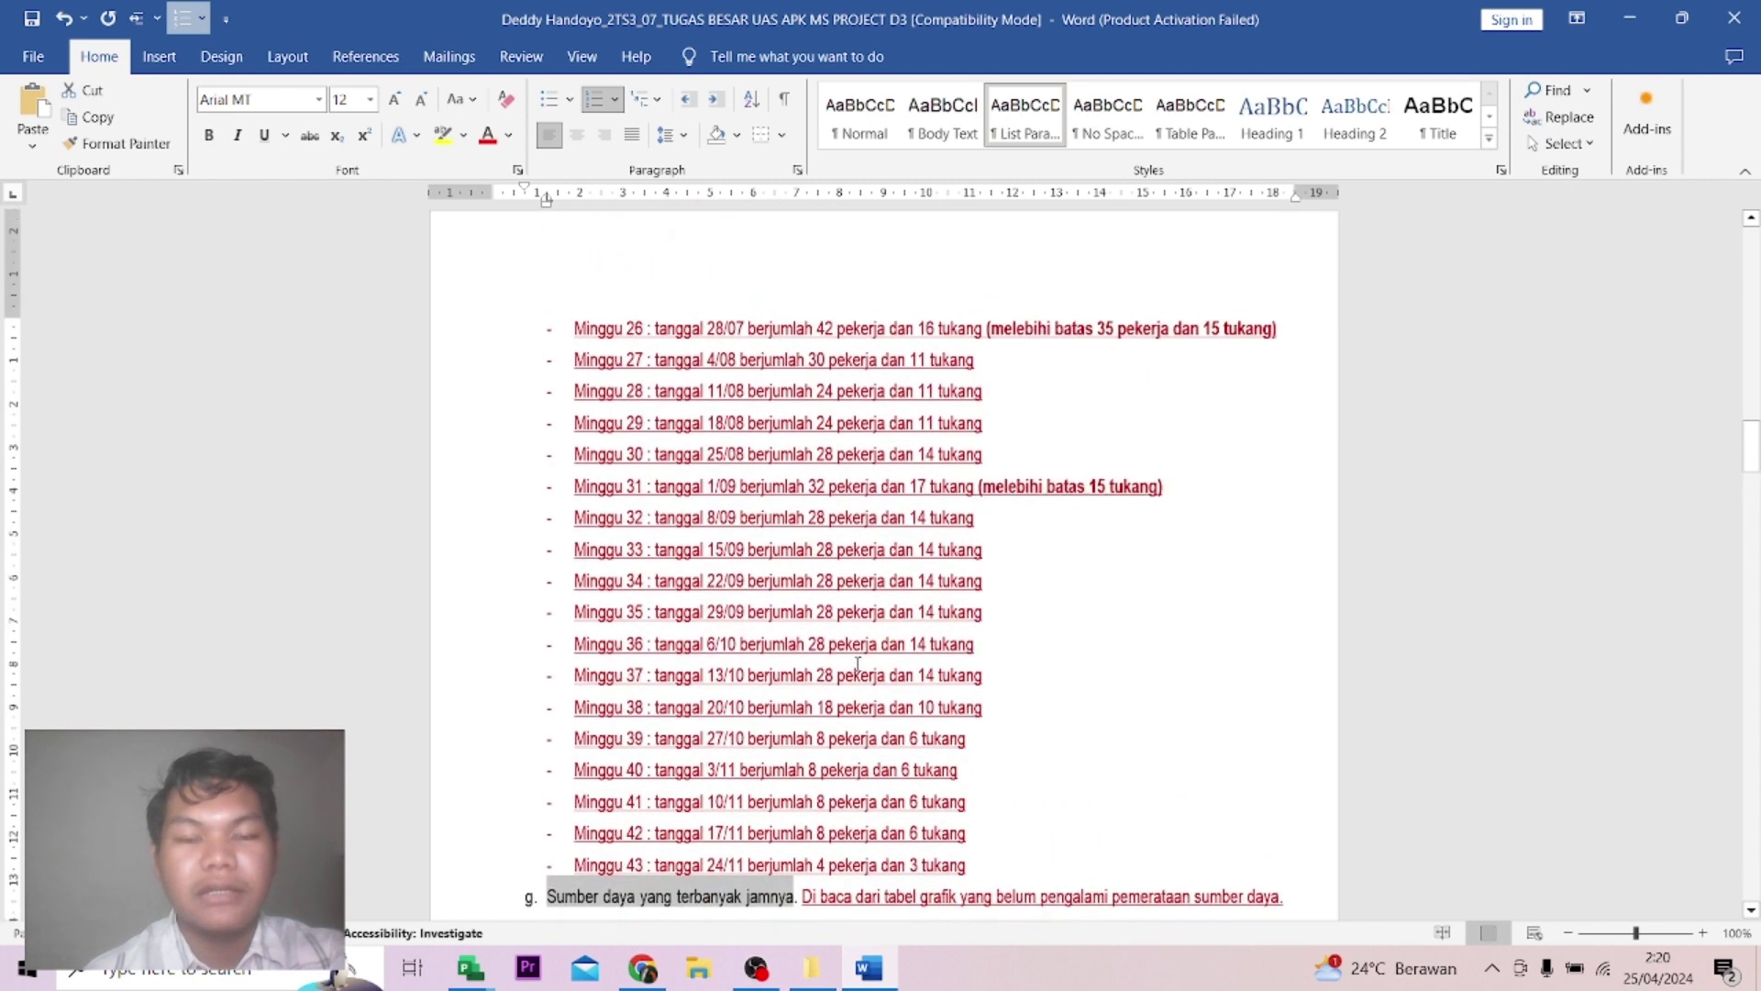
scroll(857, 662, down, 3)
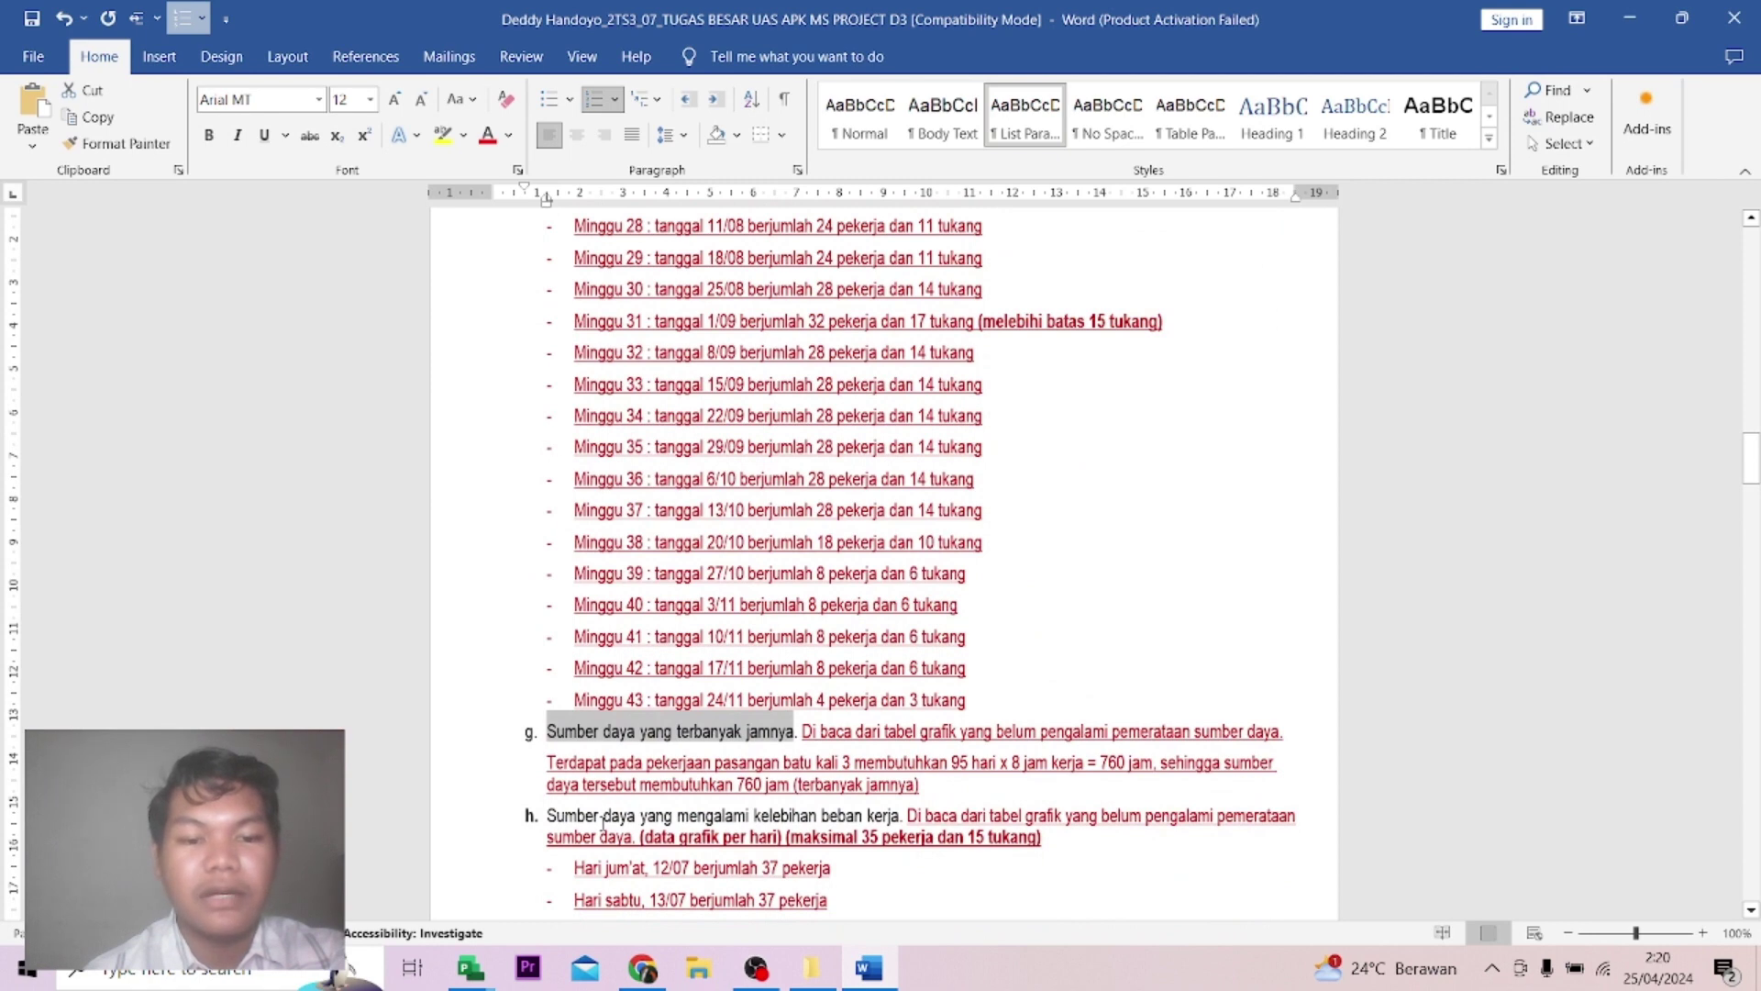
scroll(592, 798, down, 2)
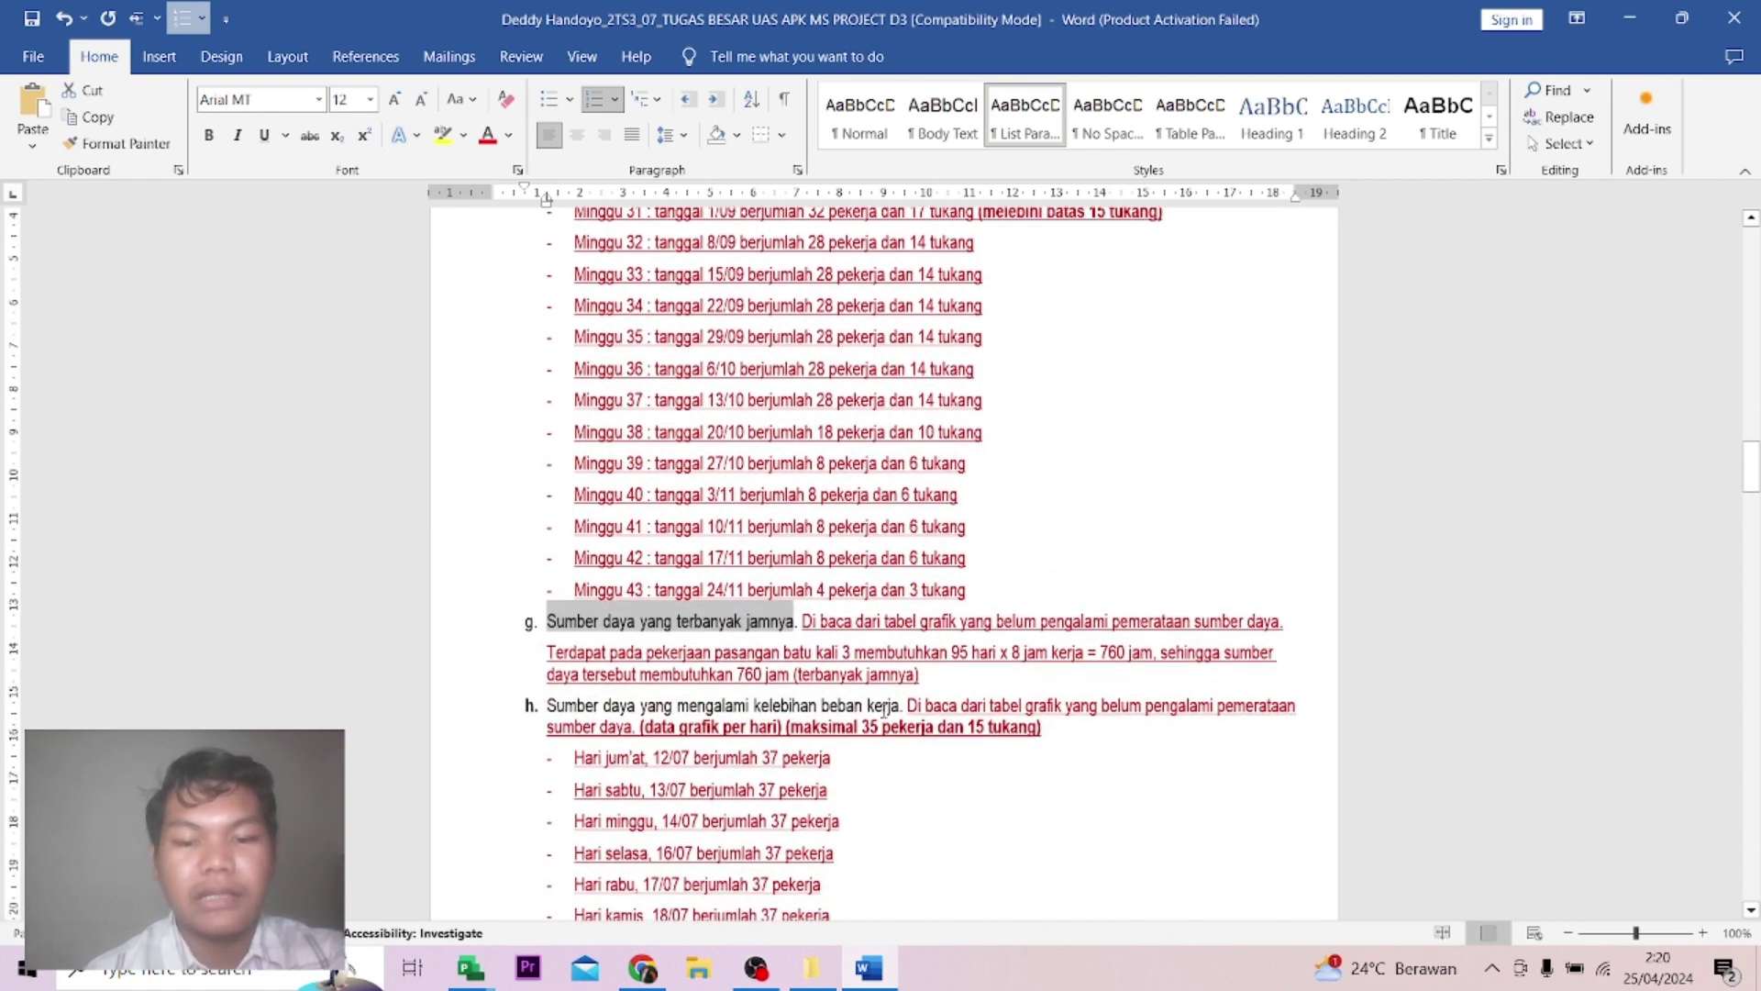
Switch to Microsoft Project and set the timescale of the drainage schedule to Days.
mouse_move(470, 965)
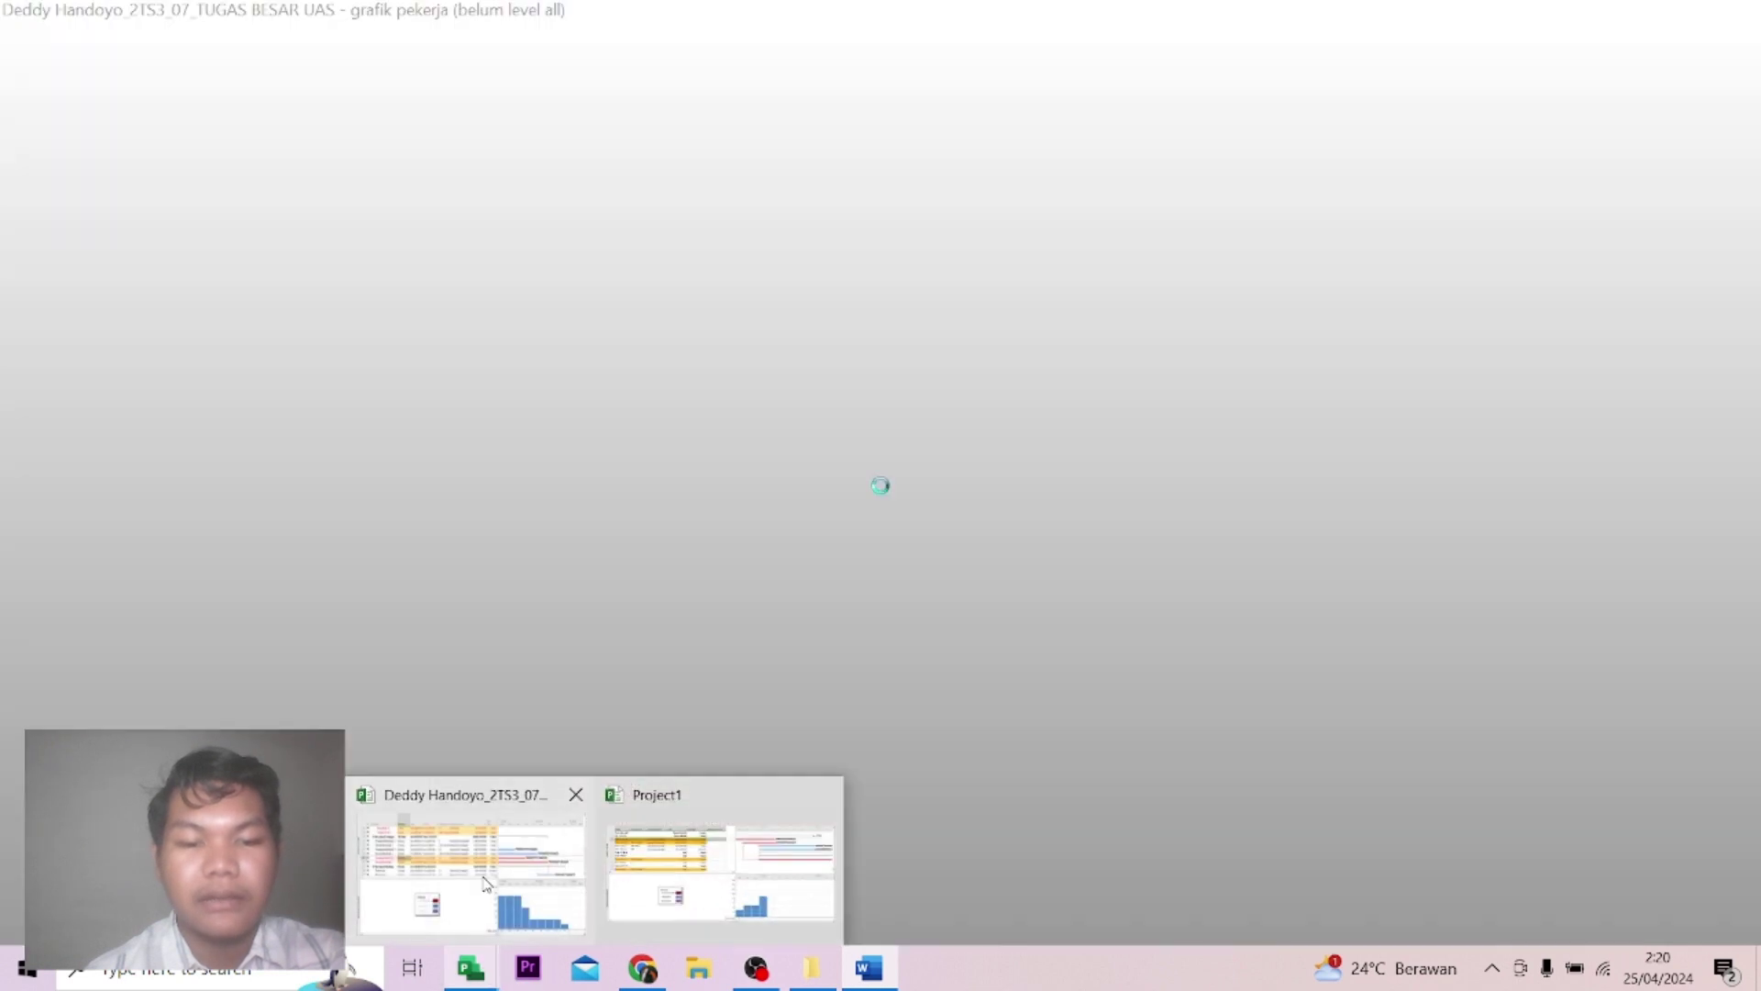
click(486, 883)
click(983, 117)
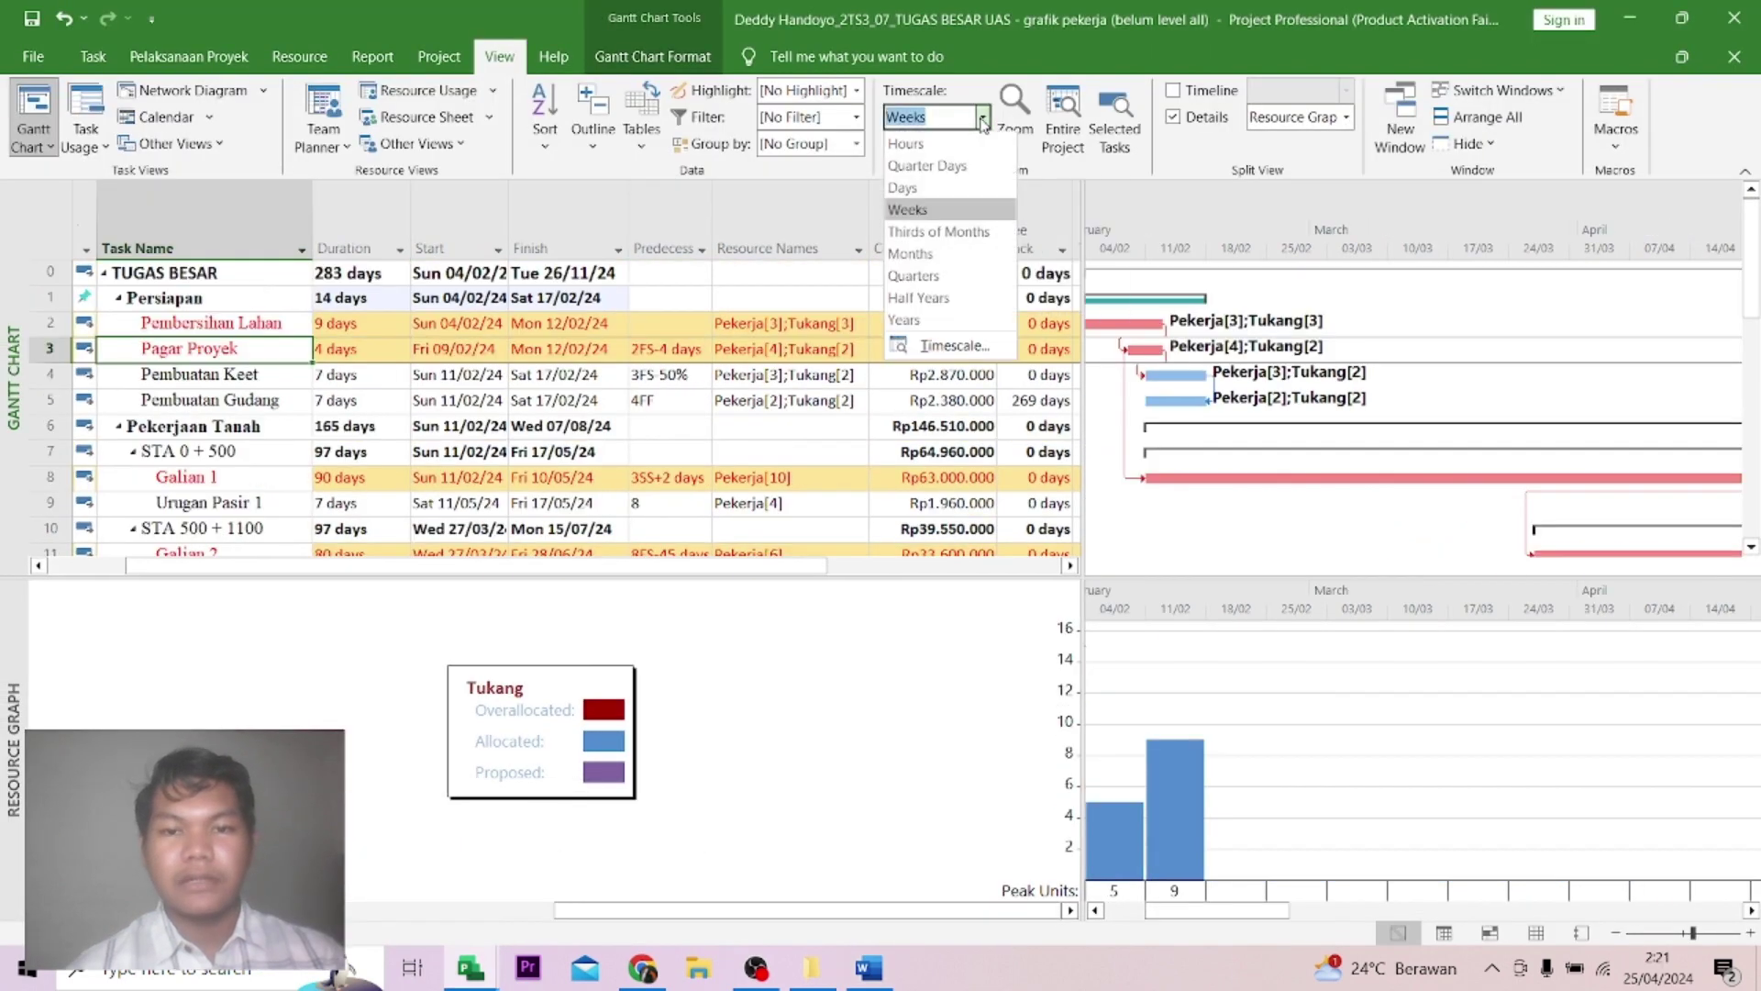
click(902, 187)
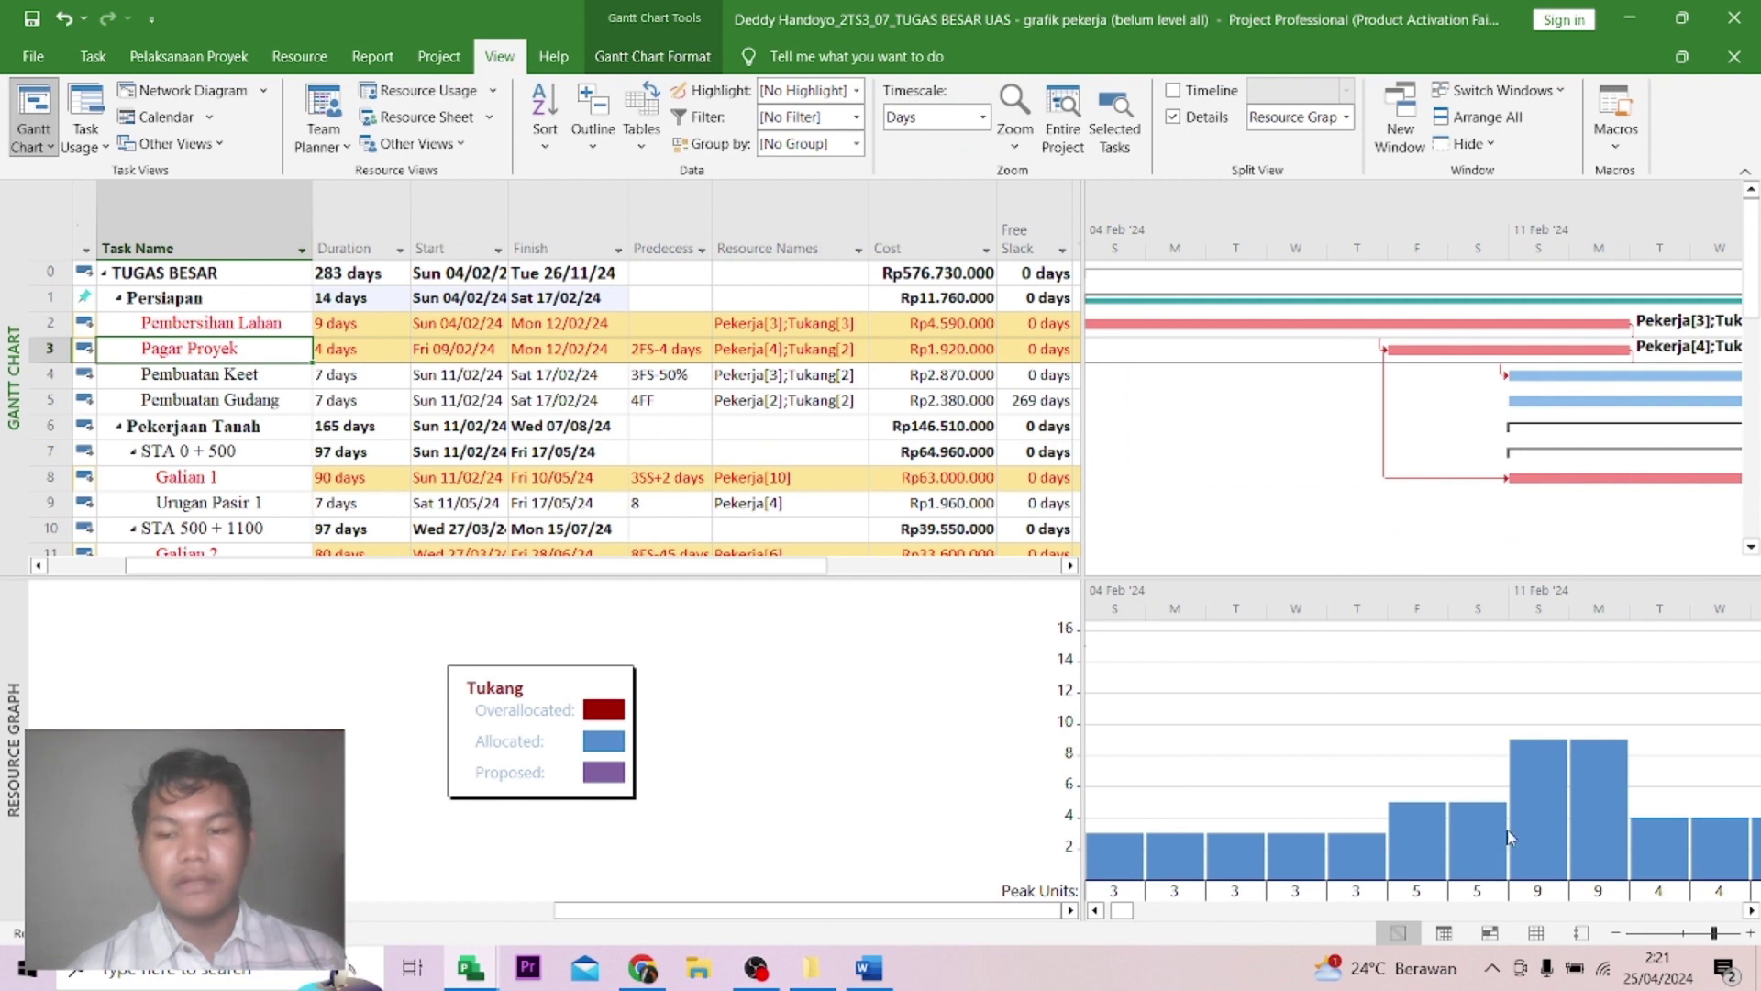
click(1509, 836)
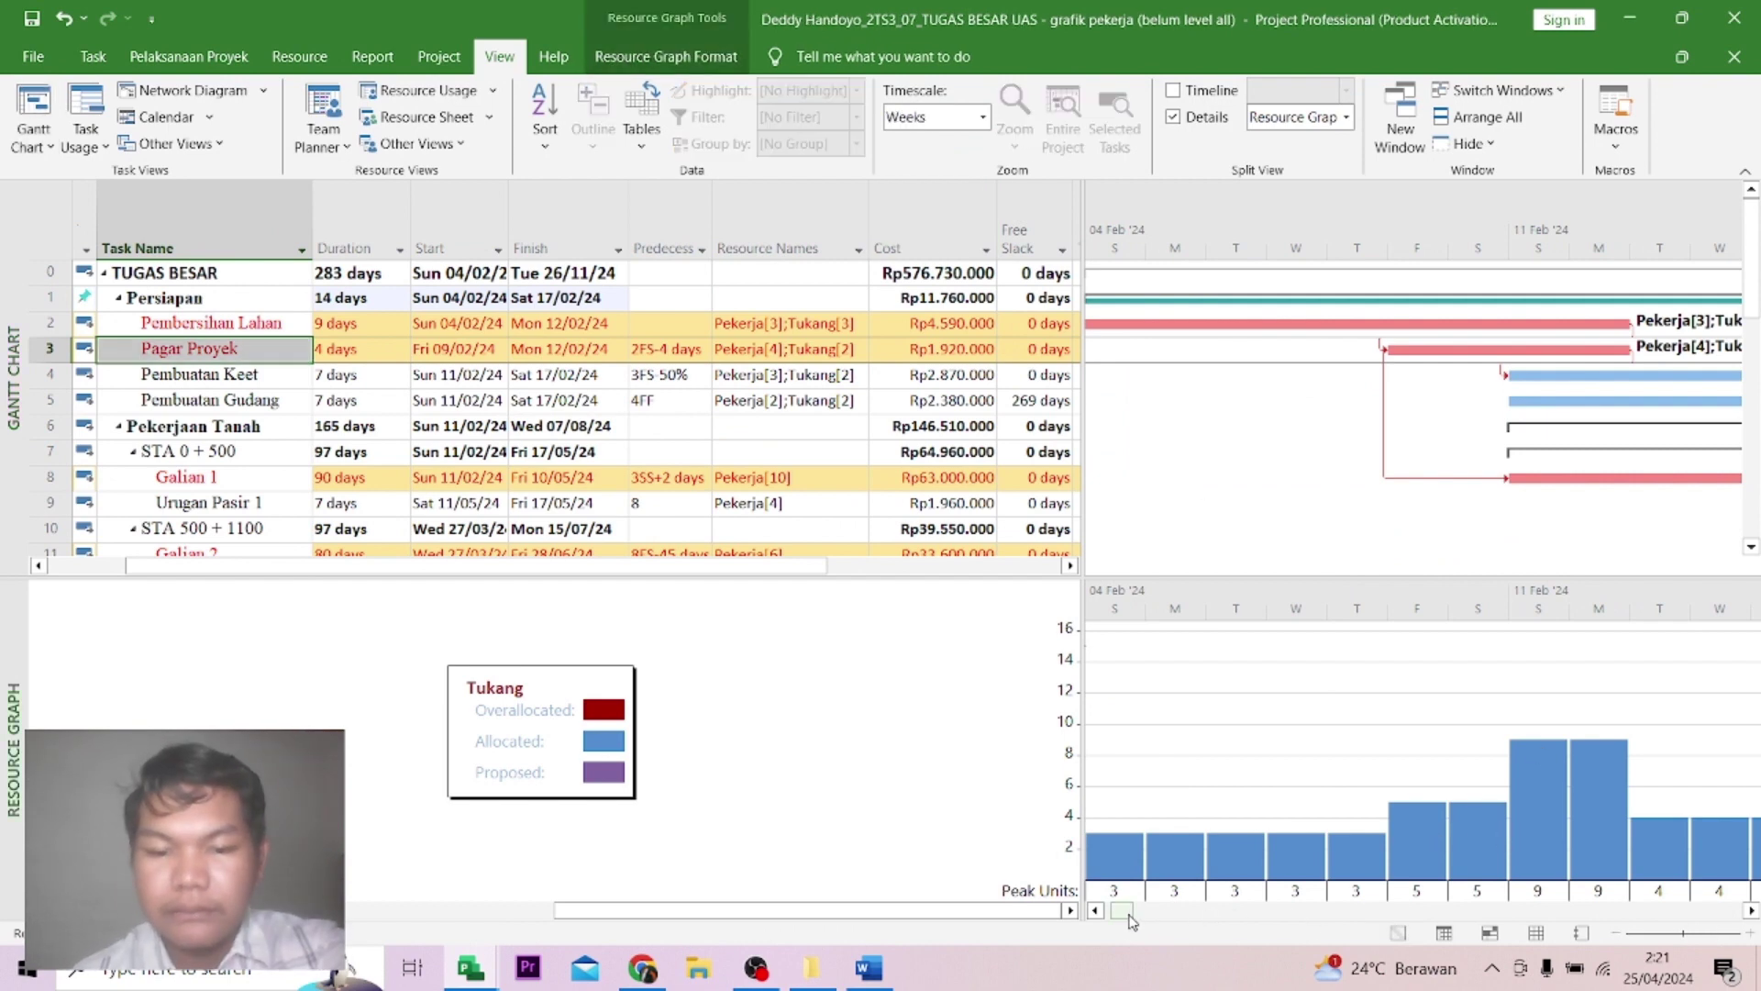
Glance at question 1h in Word, then examine the daily Tukang graph for 17 to 31 July in Microsoft Project.
click(869, 968)
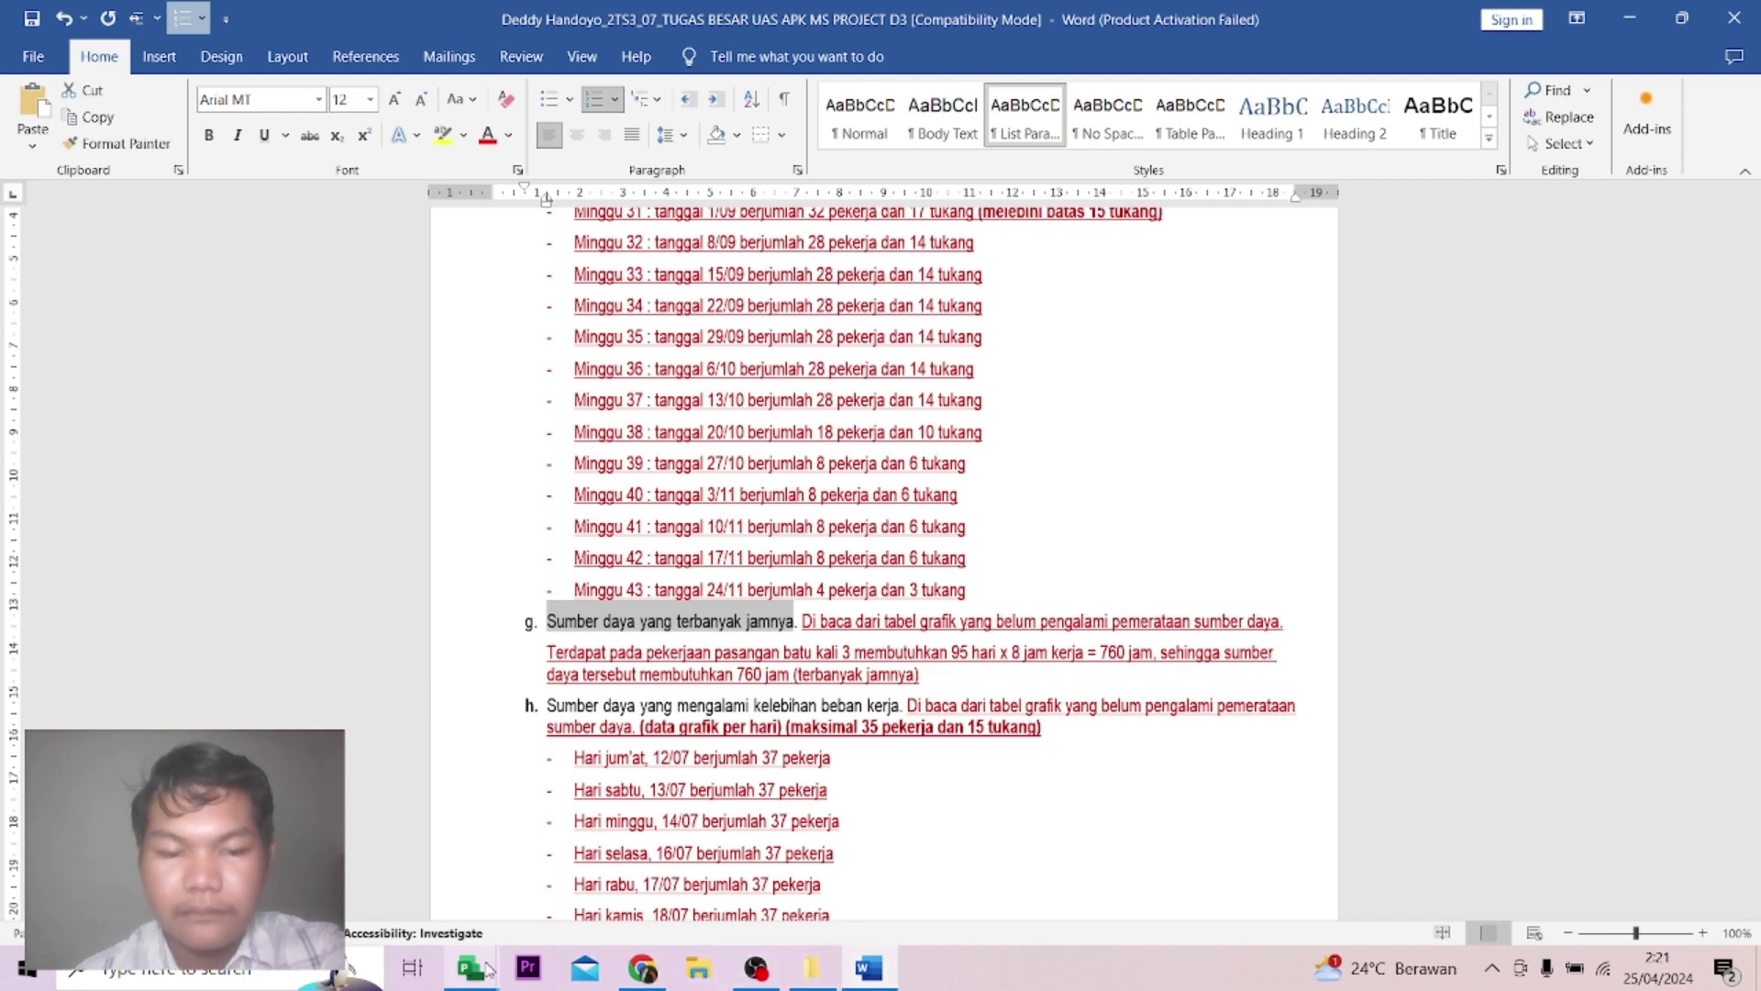
mouse_move(471, 968)
click(531, 909)
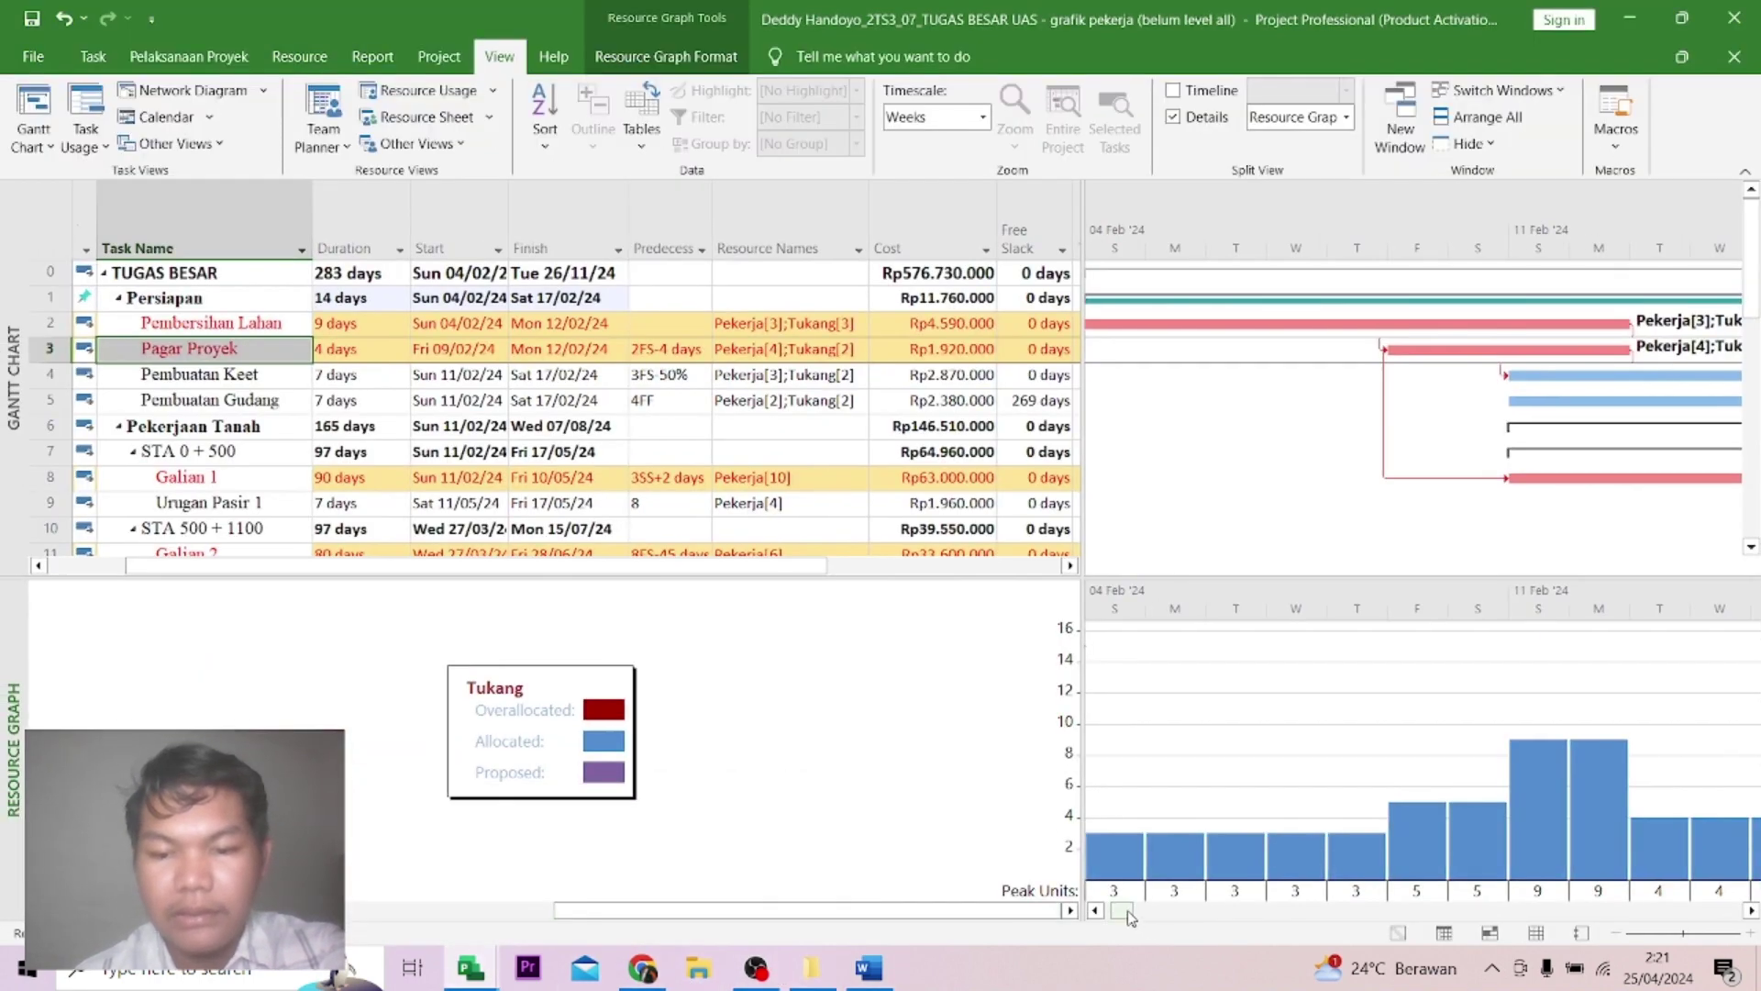
drag(1115, 905, 1361, 911)
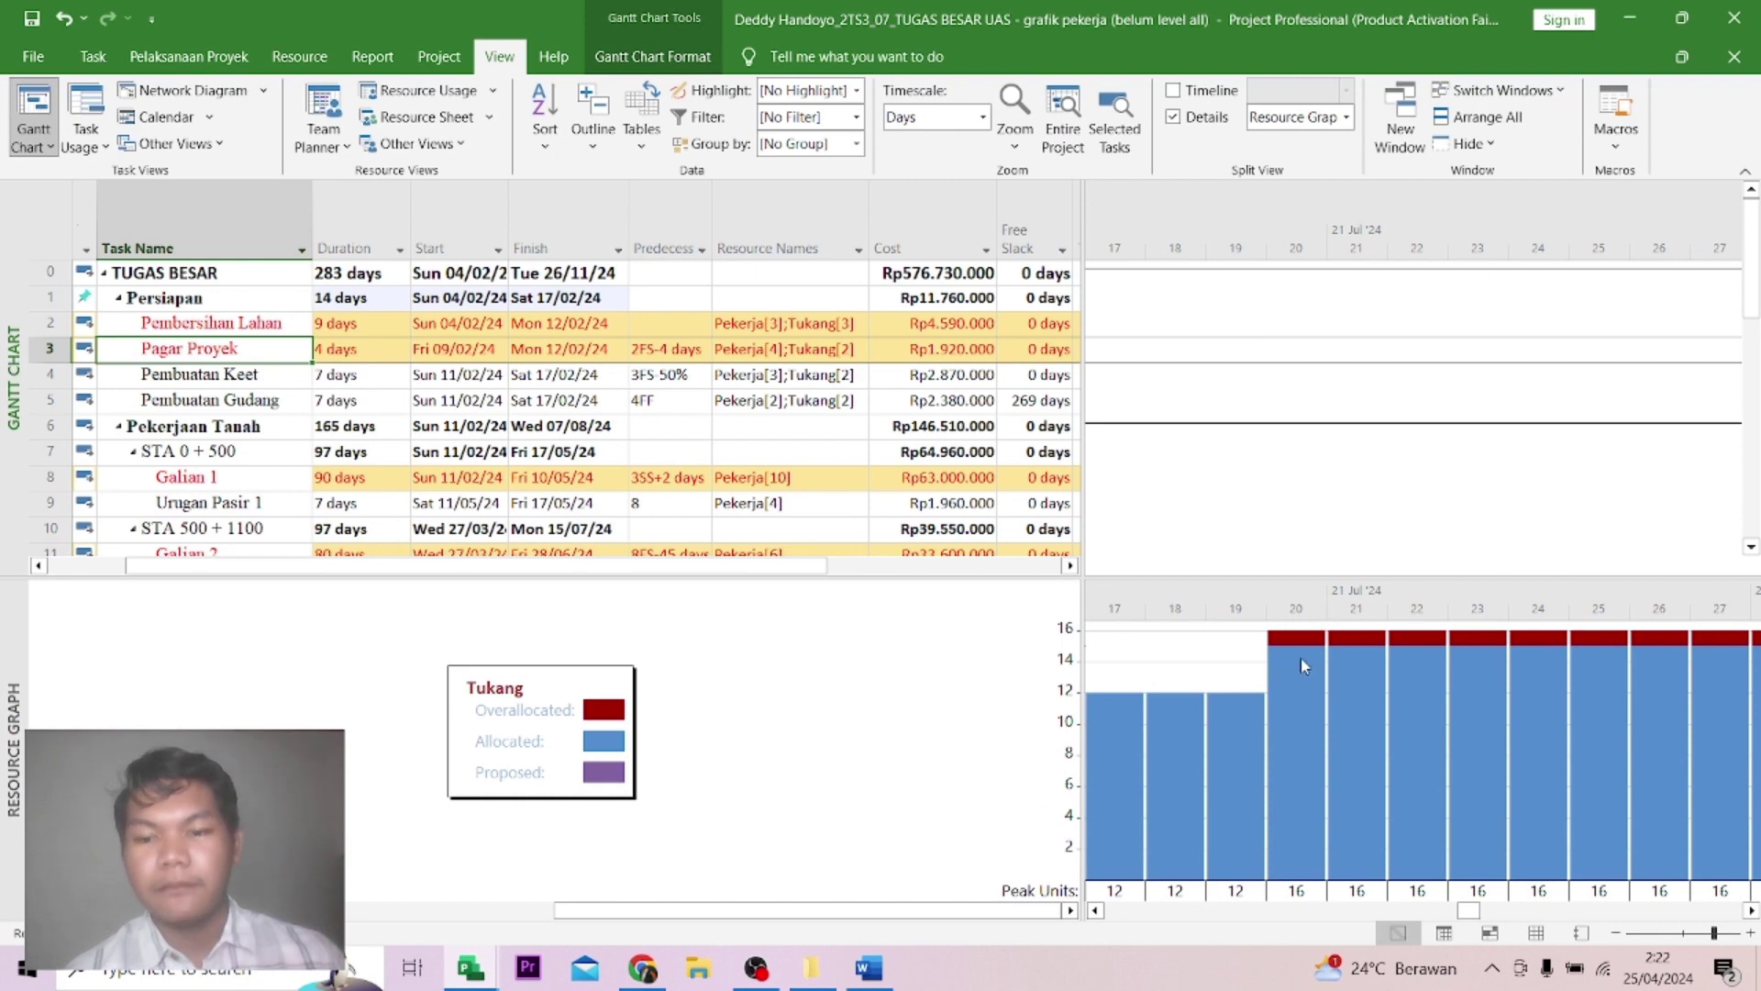
click(1750, 910)
click(1750, 911)
click(1750, 910)
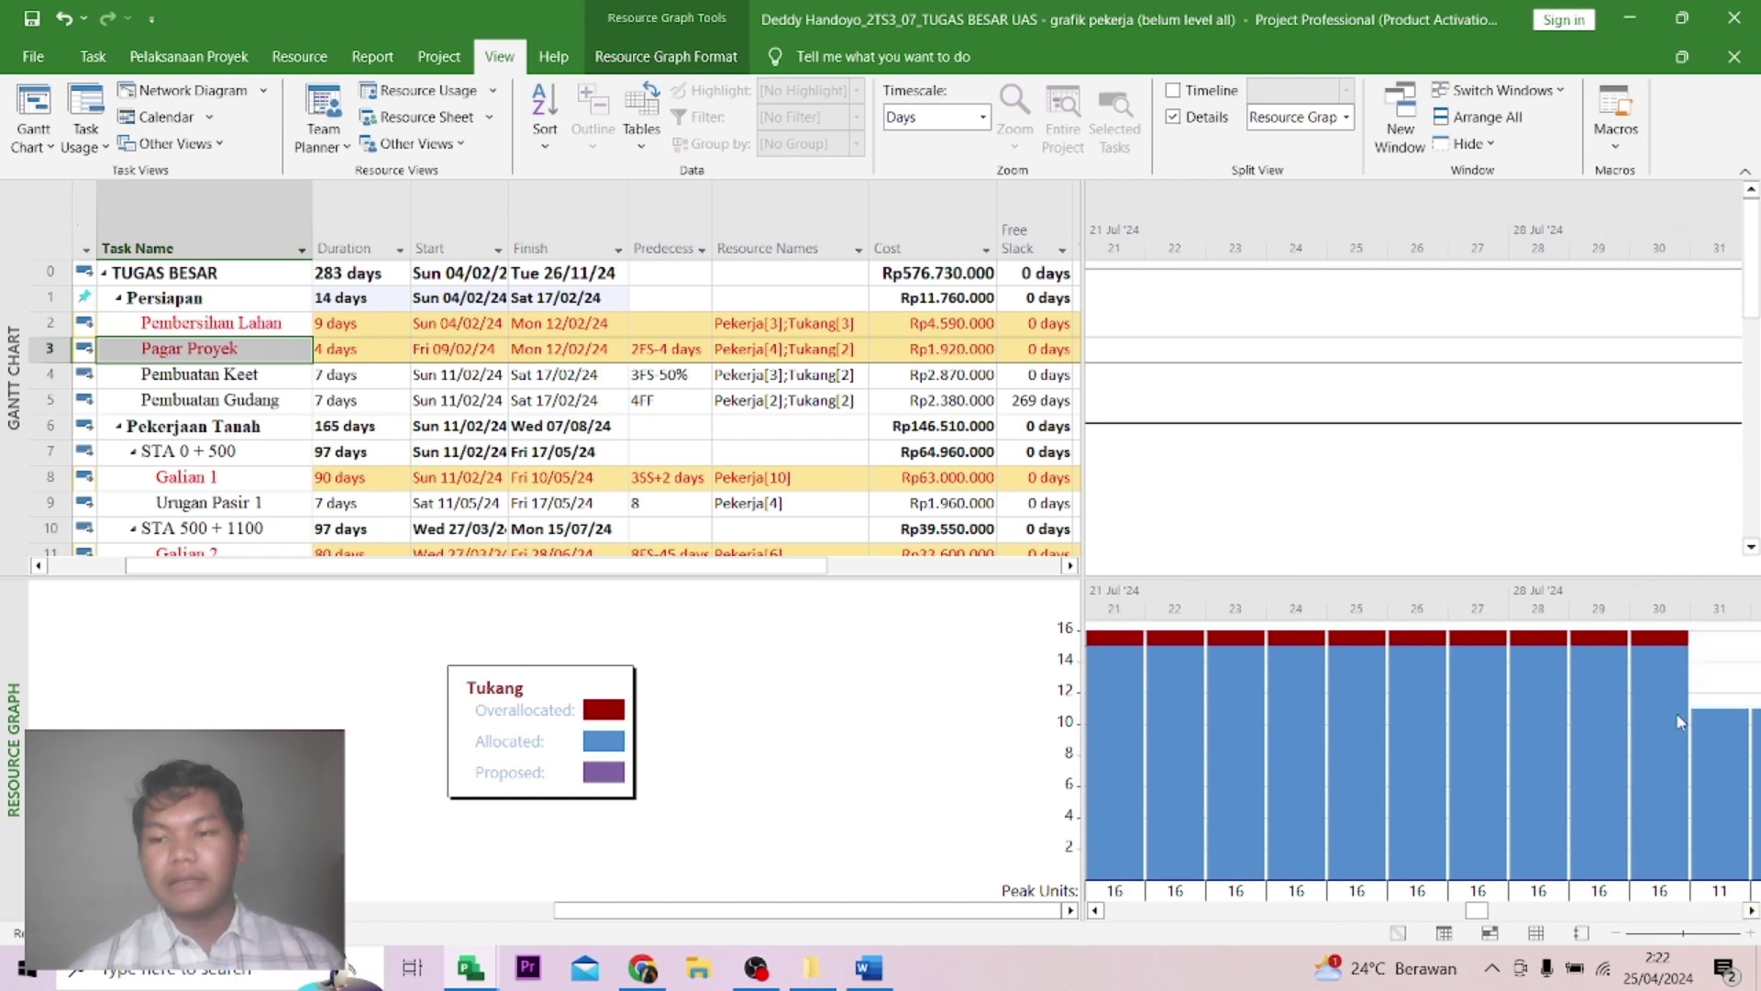
Check the daily tukang counts listed under question 1h in Word, from 20/07 through the September entries.
click(867, 967)
scroll(863, 661, down, 3)
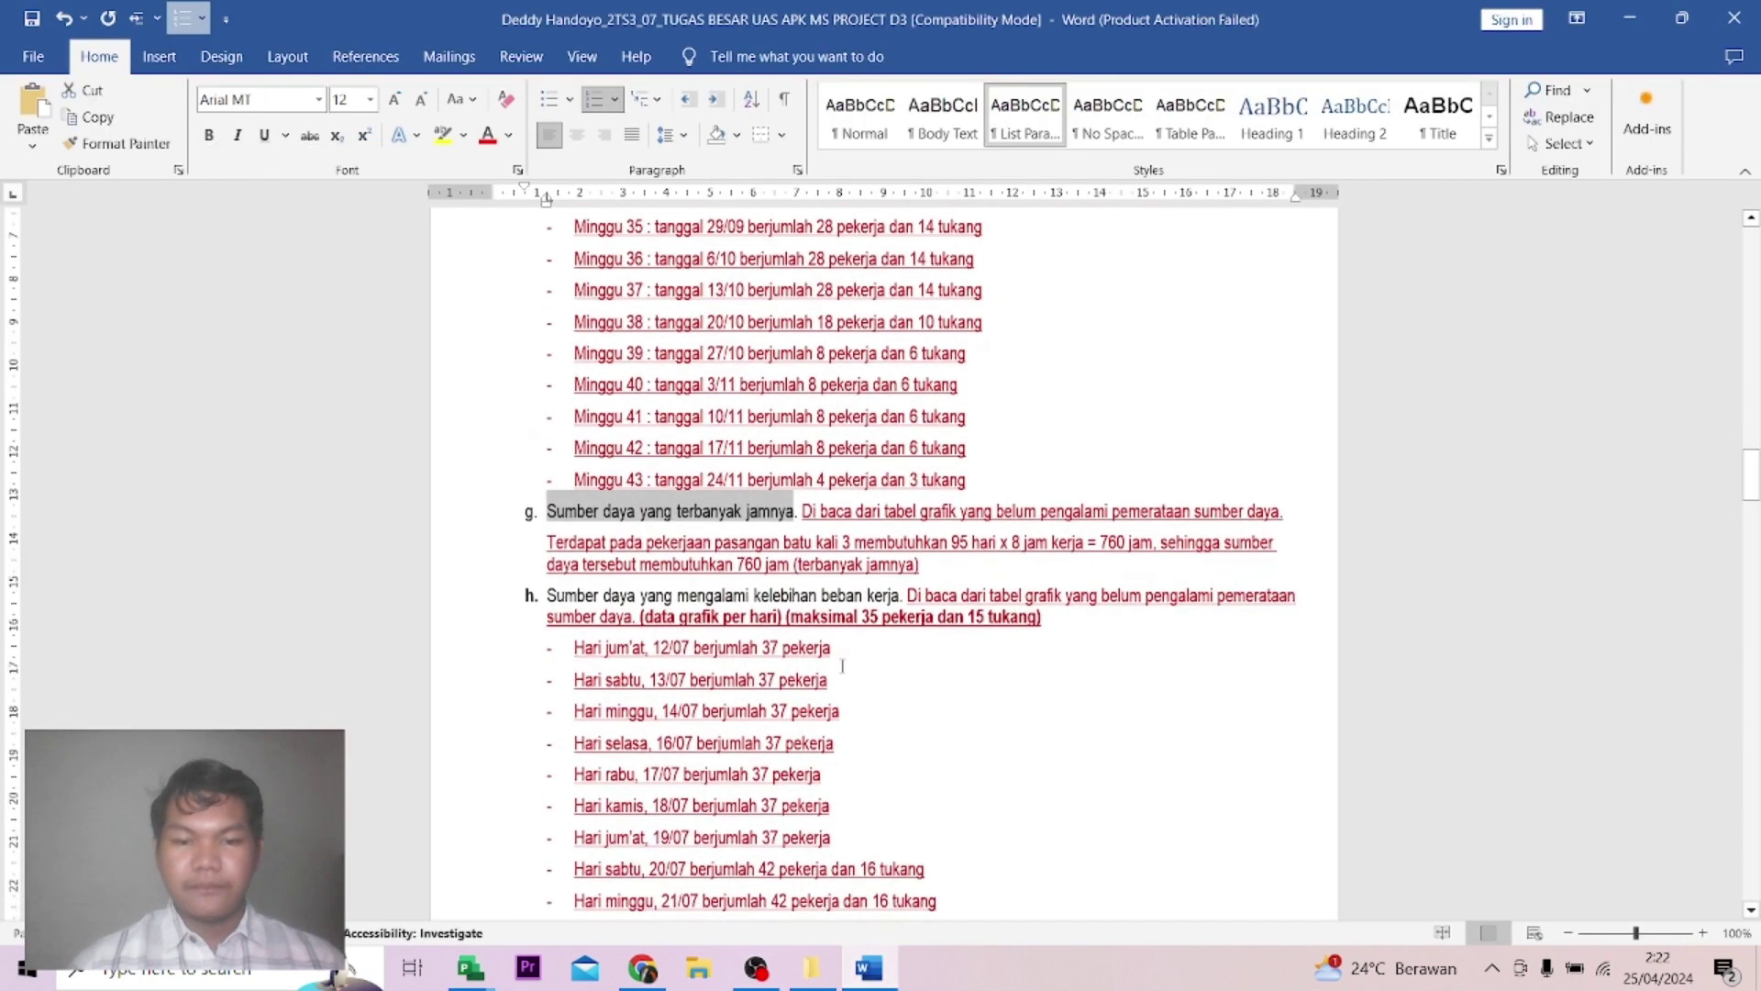
scroll(863, 660, down, 5)
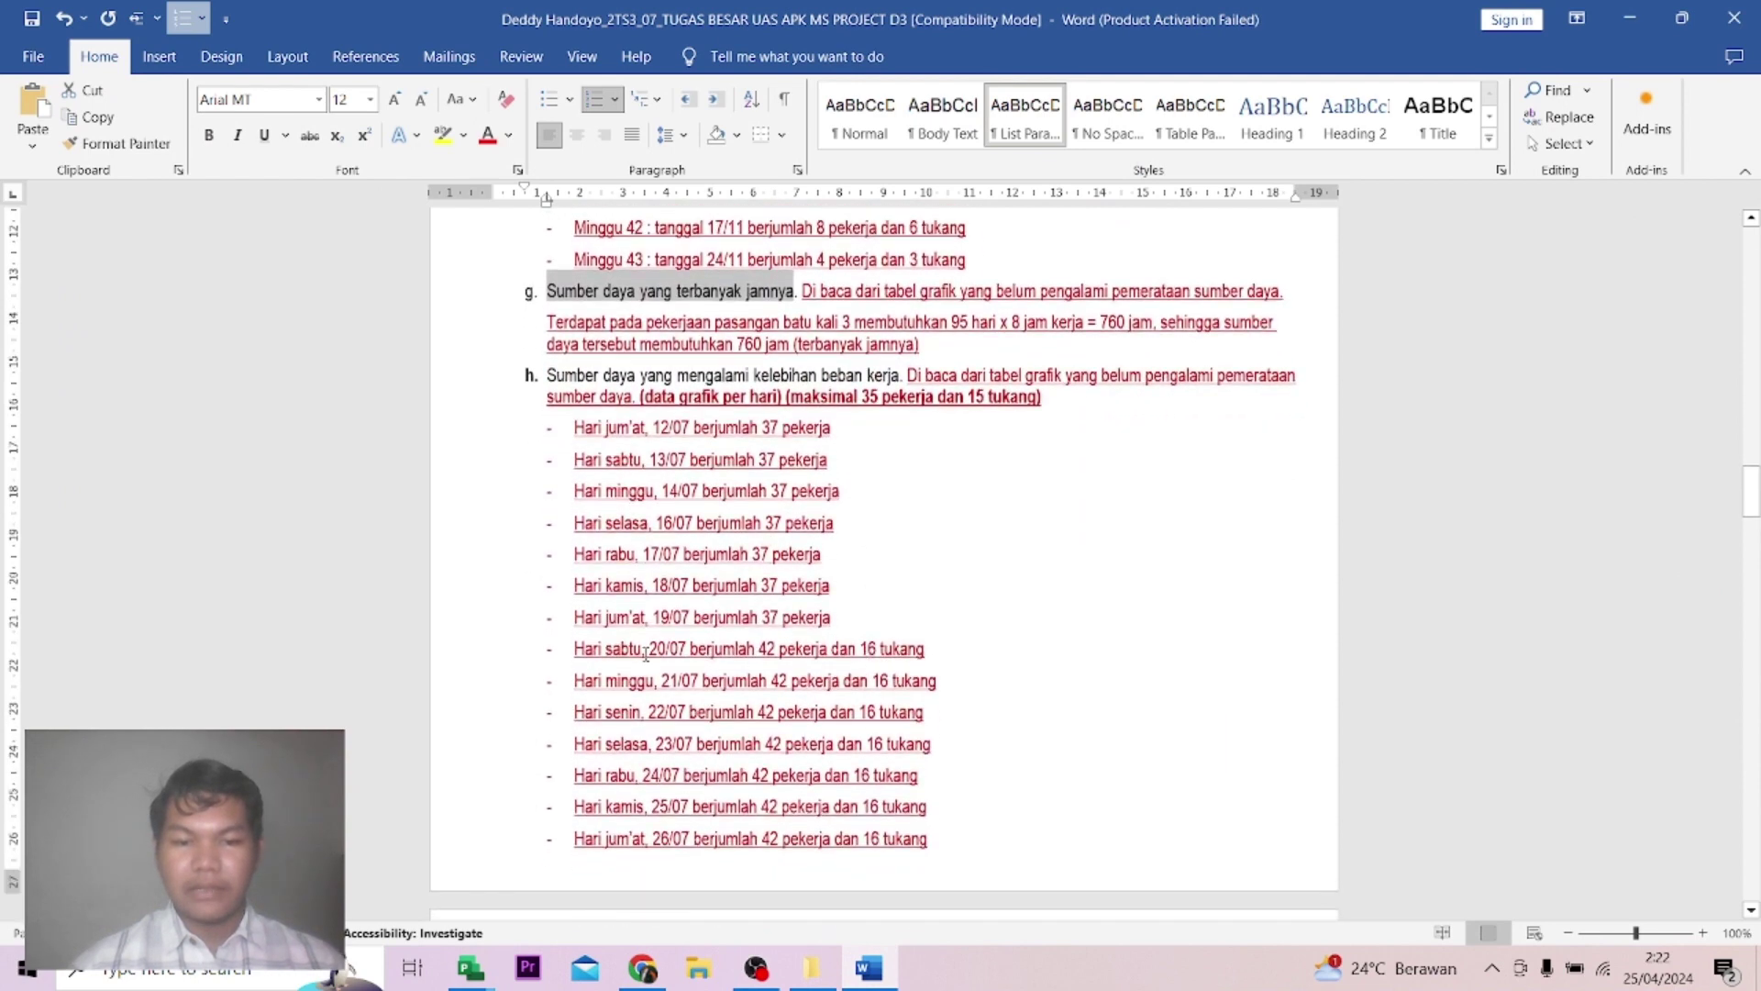
drag(649, 648, 688, 648)
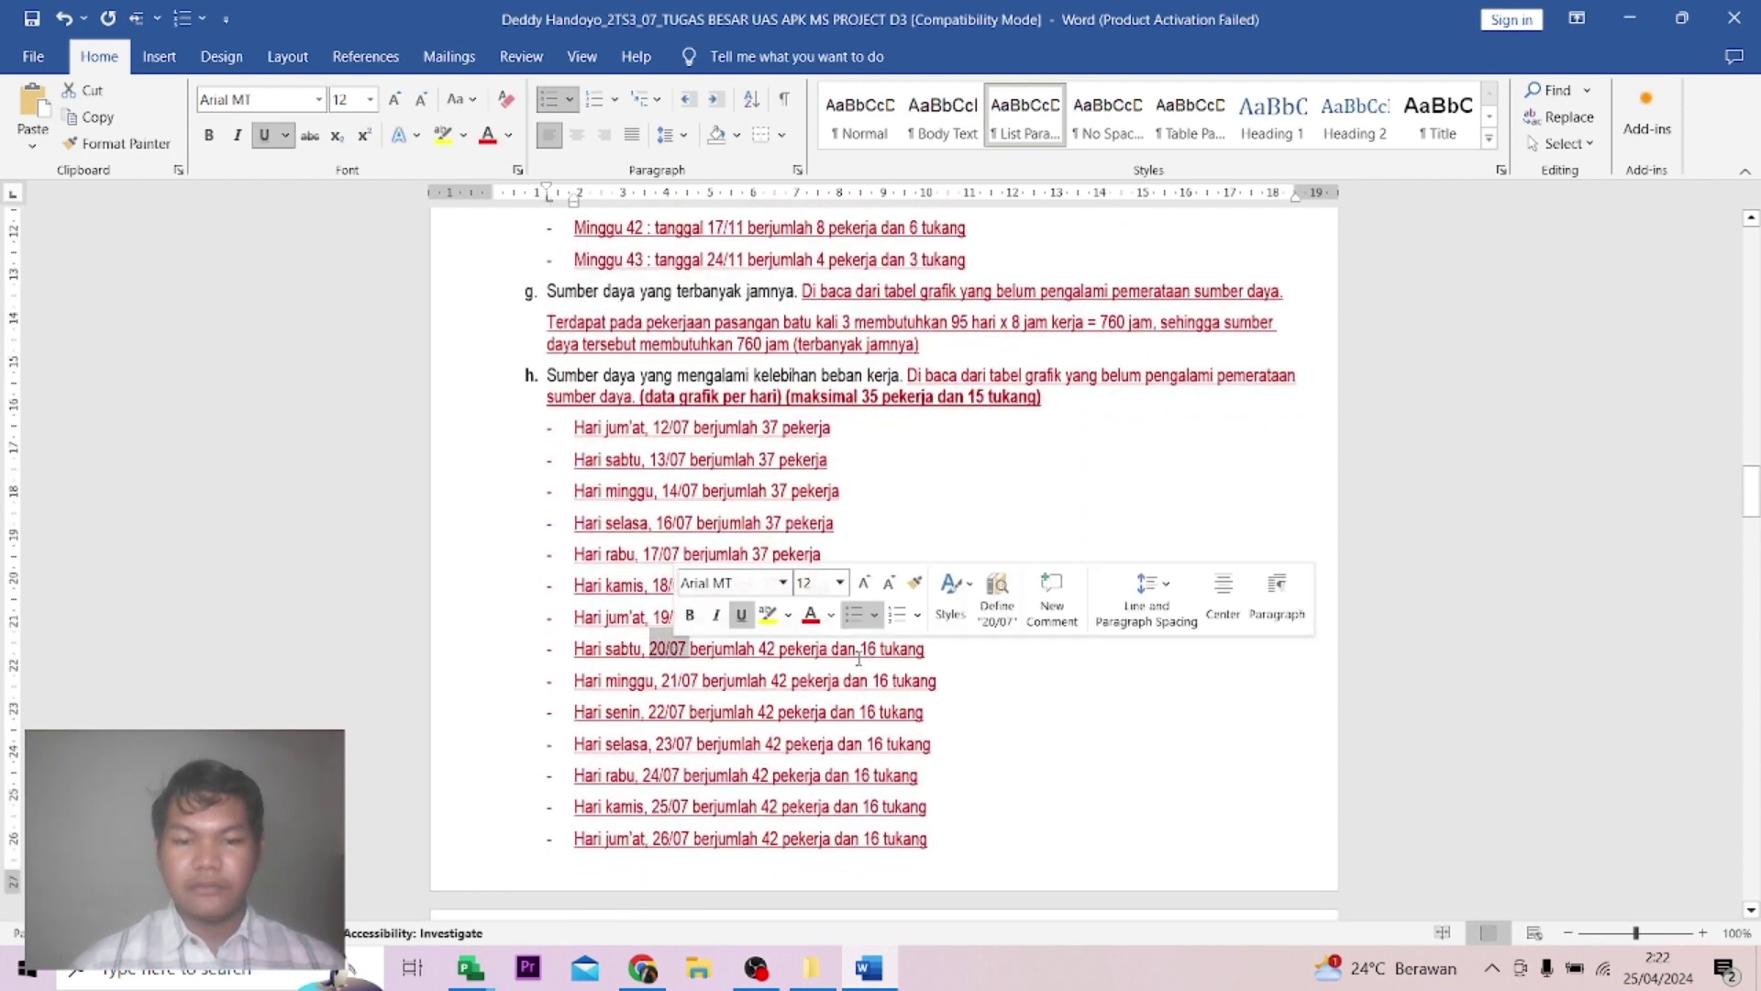
drag(860, 649, 935, 681)
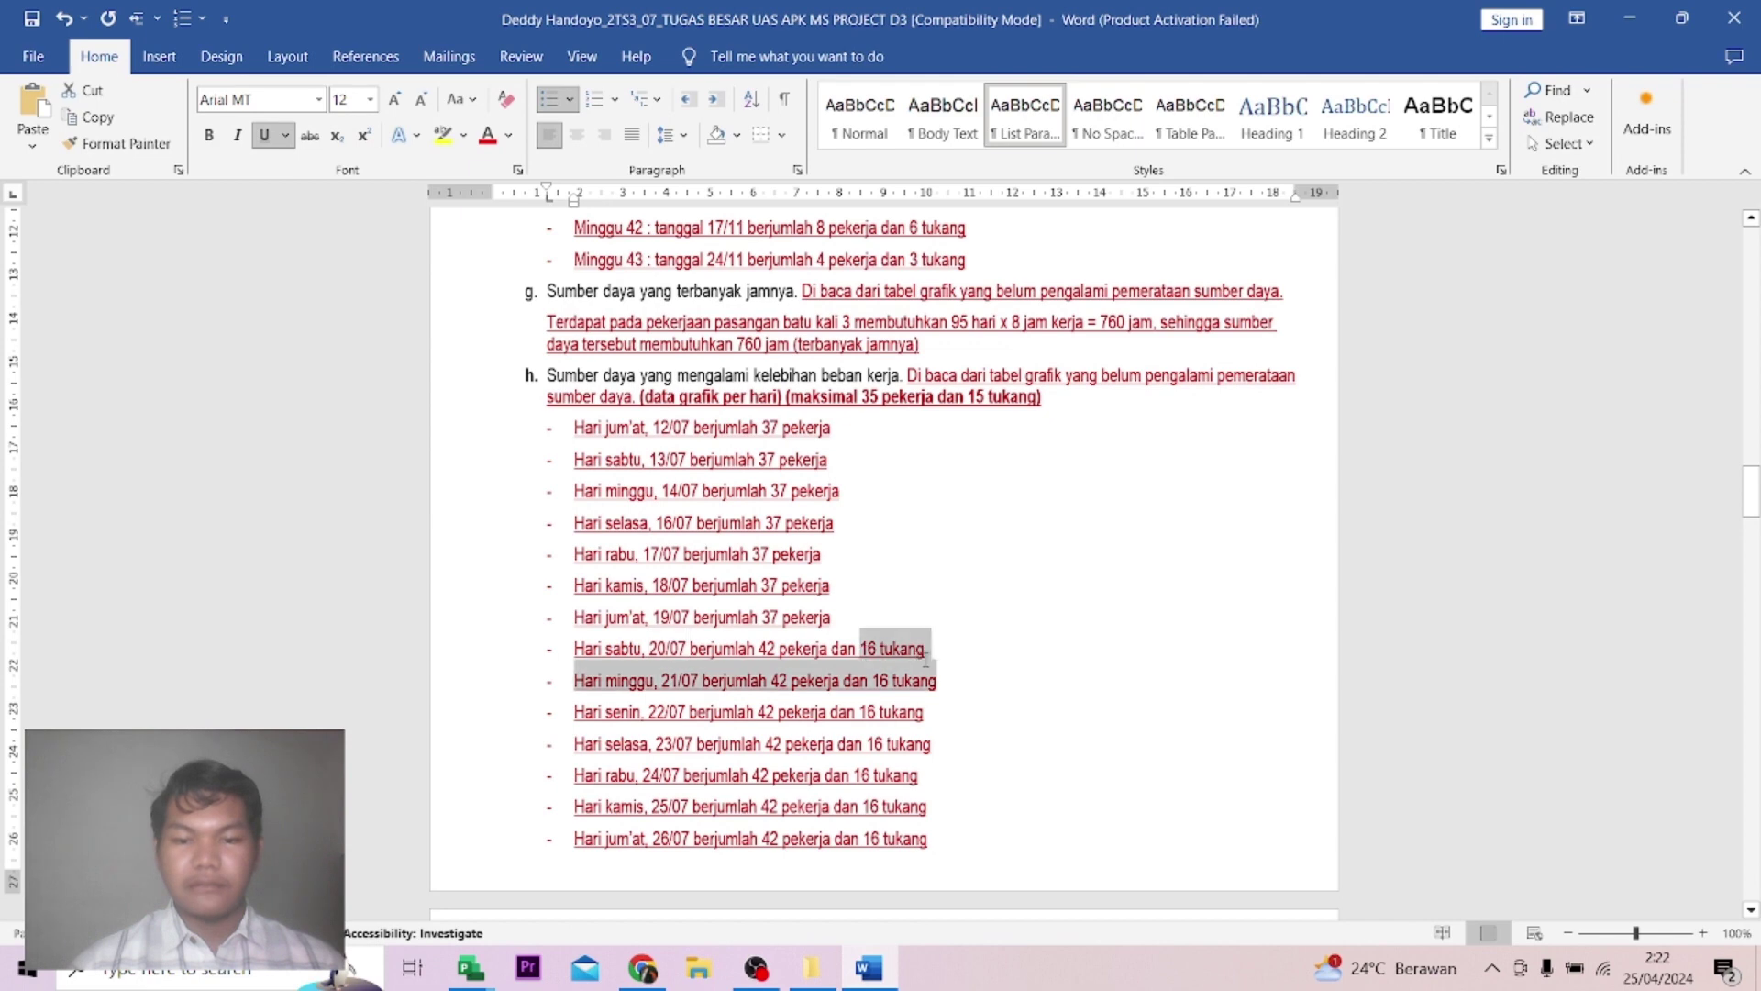
scroll(762, 764, down, 2)
scroll(761, 764, down, 5)
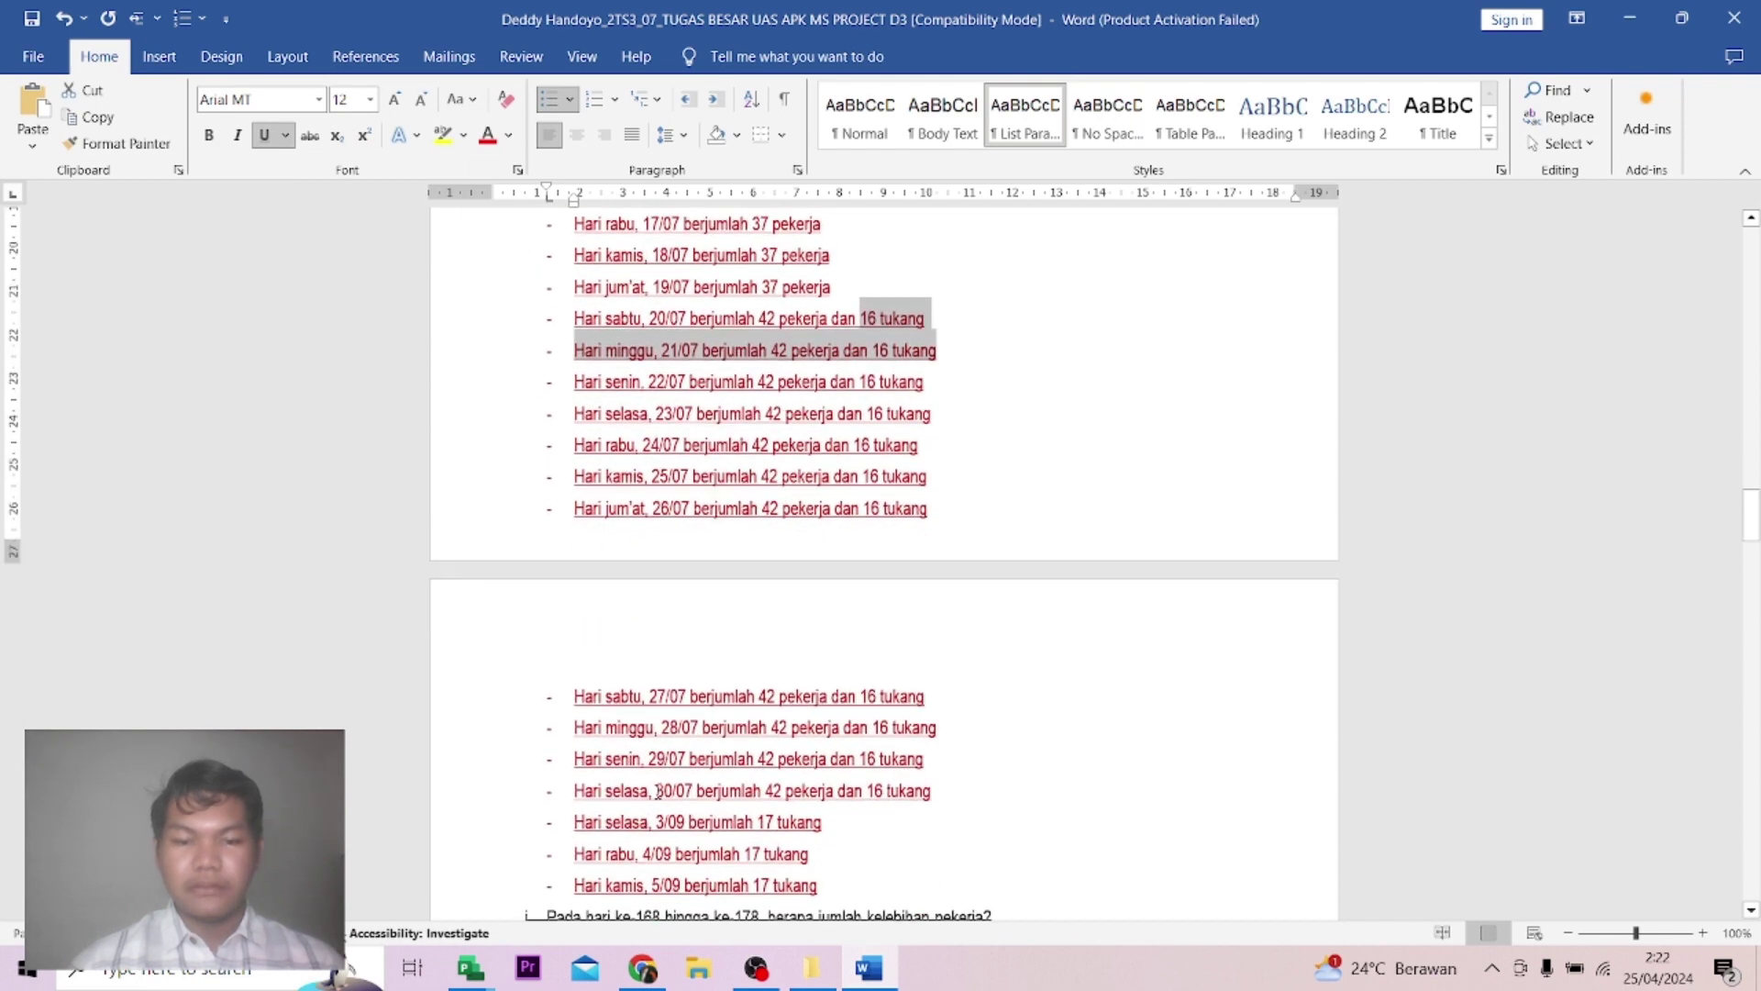
click(867, 812)
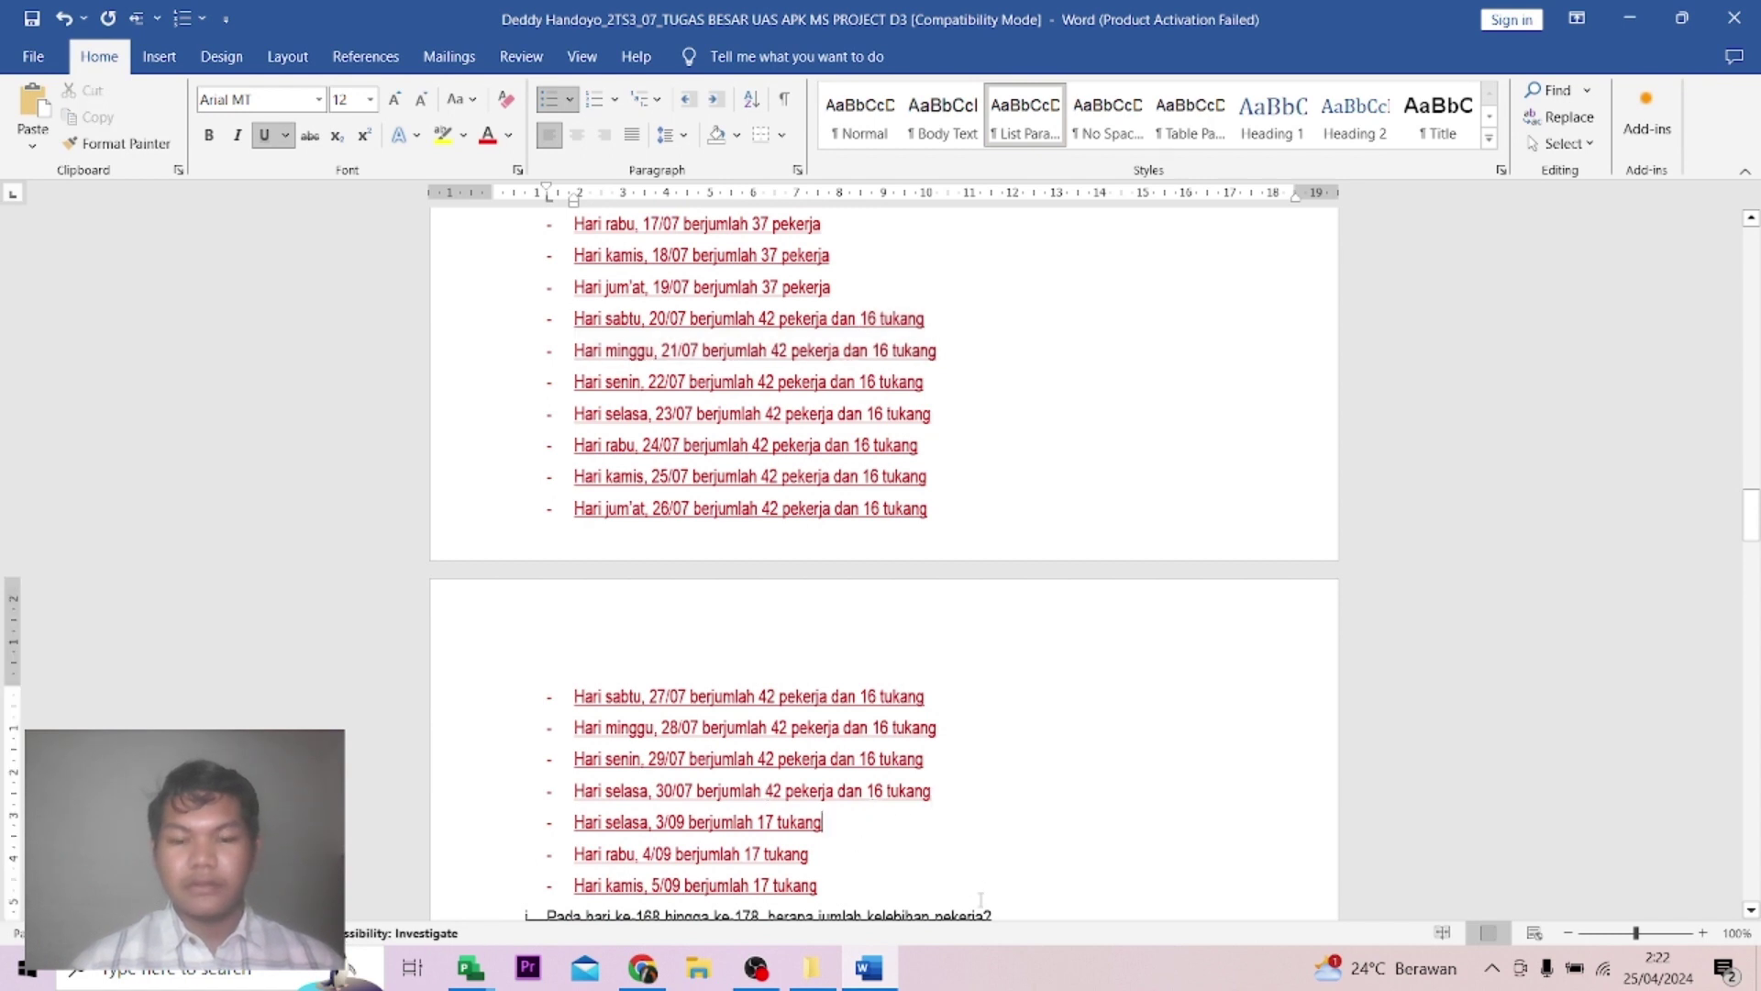
Show the Pekerja resource graph in Microsoft Project and examine its daily values for 6 to 16 July.
mouse_move(499, 950)
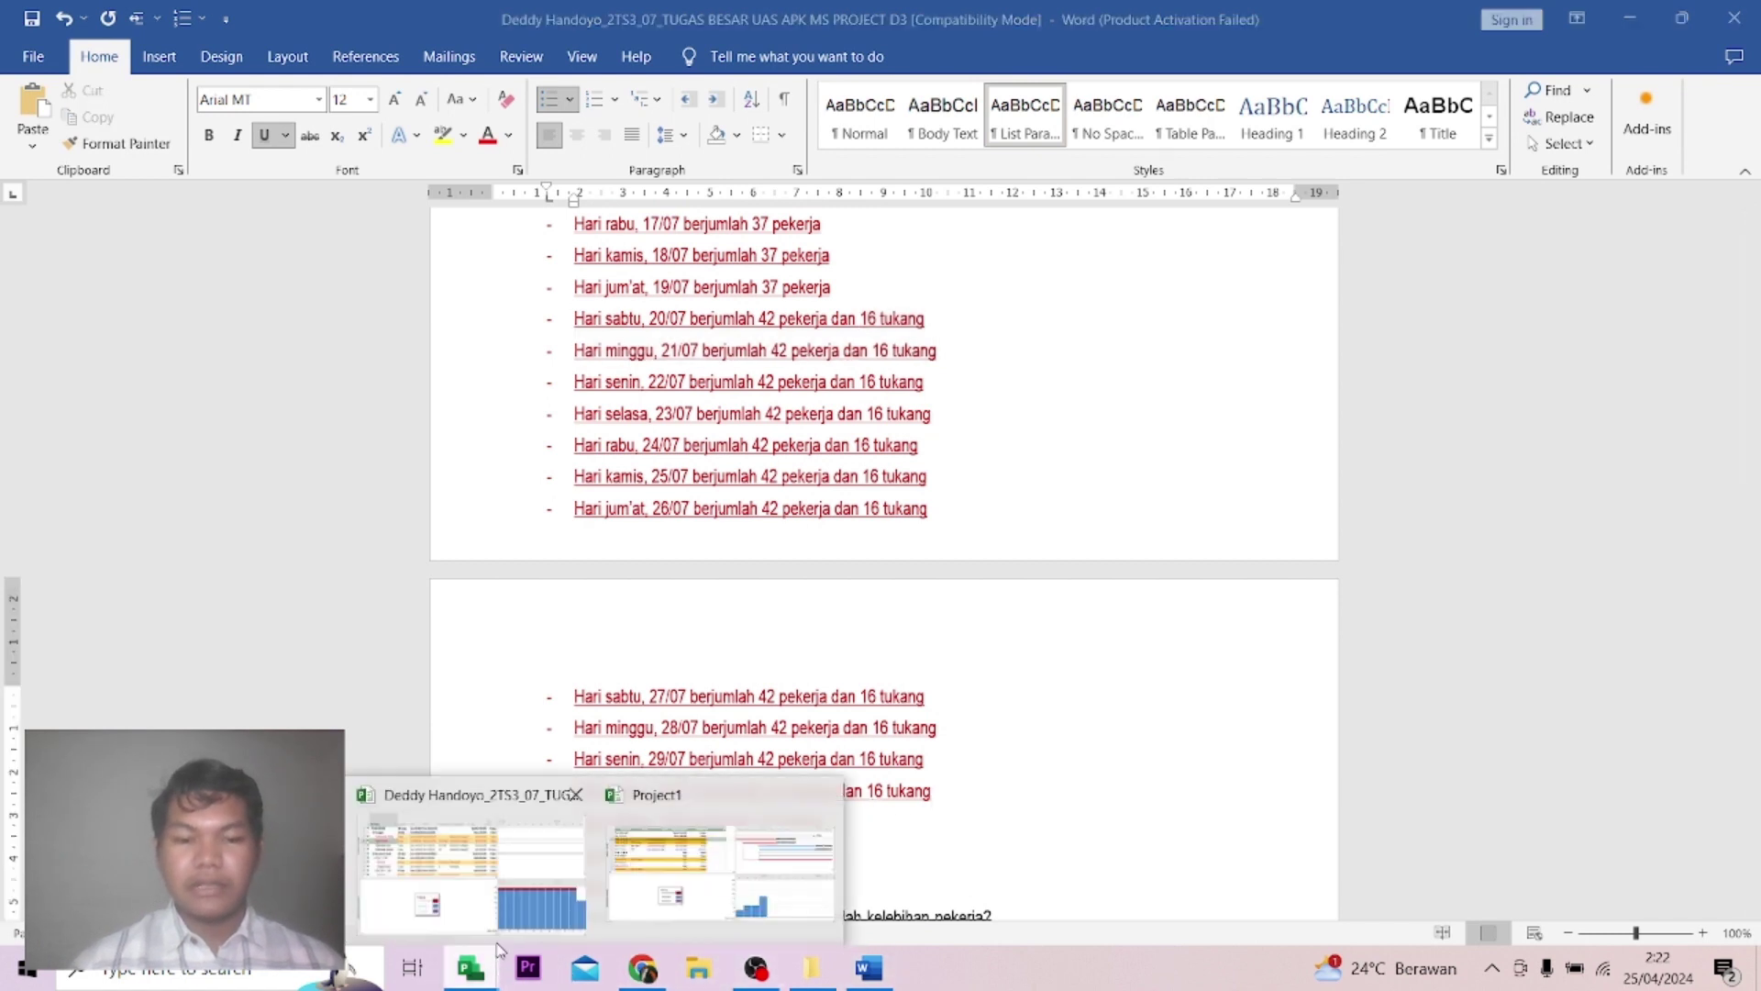
click(571, 879)
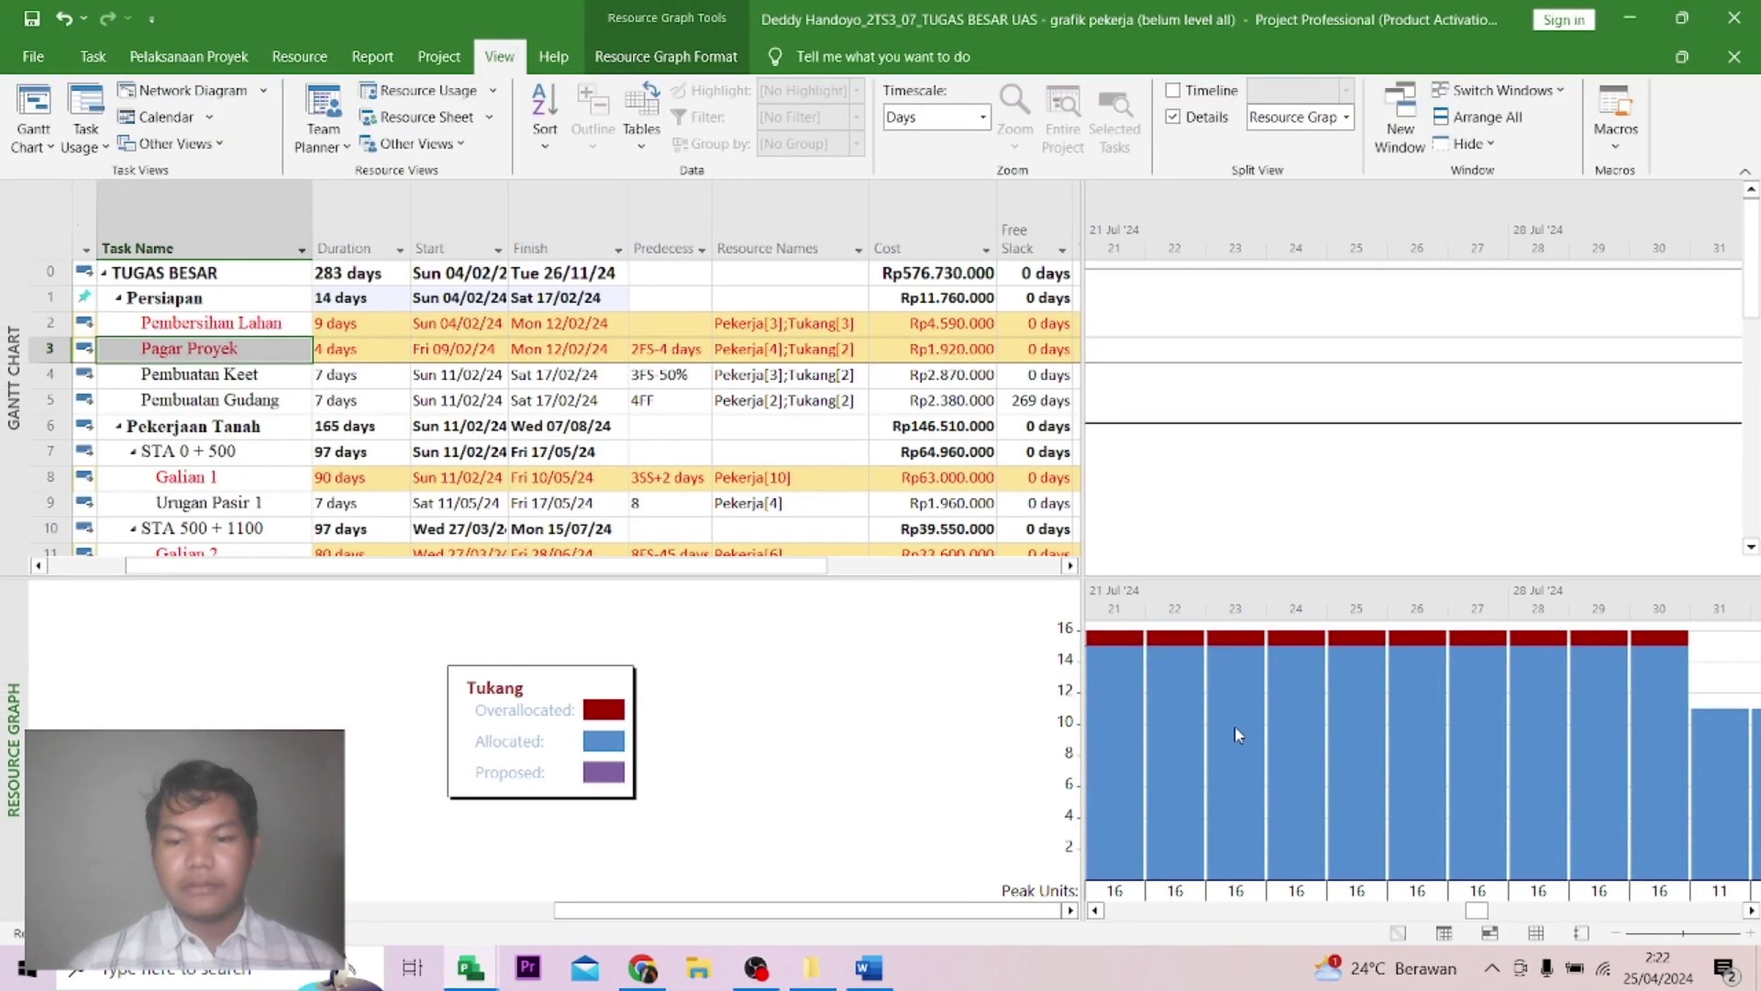
scroll(1235, 733, up, 1)
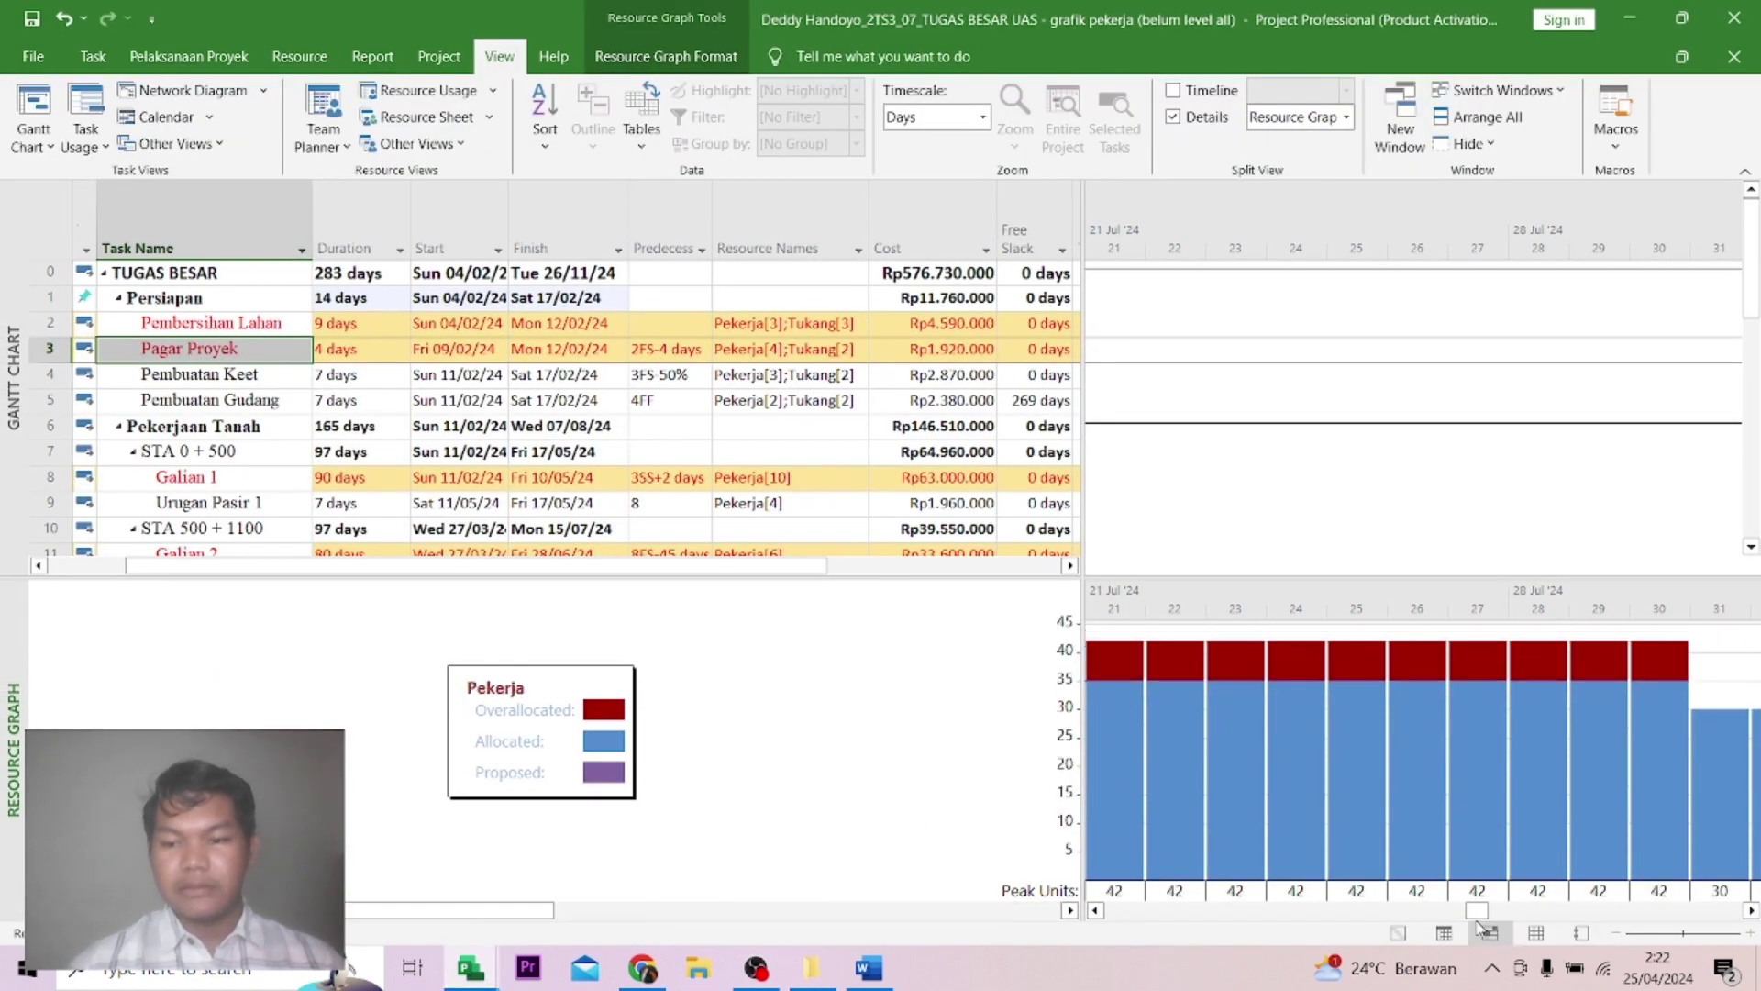
drag(1477, 911, 1446, 912)
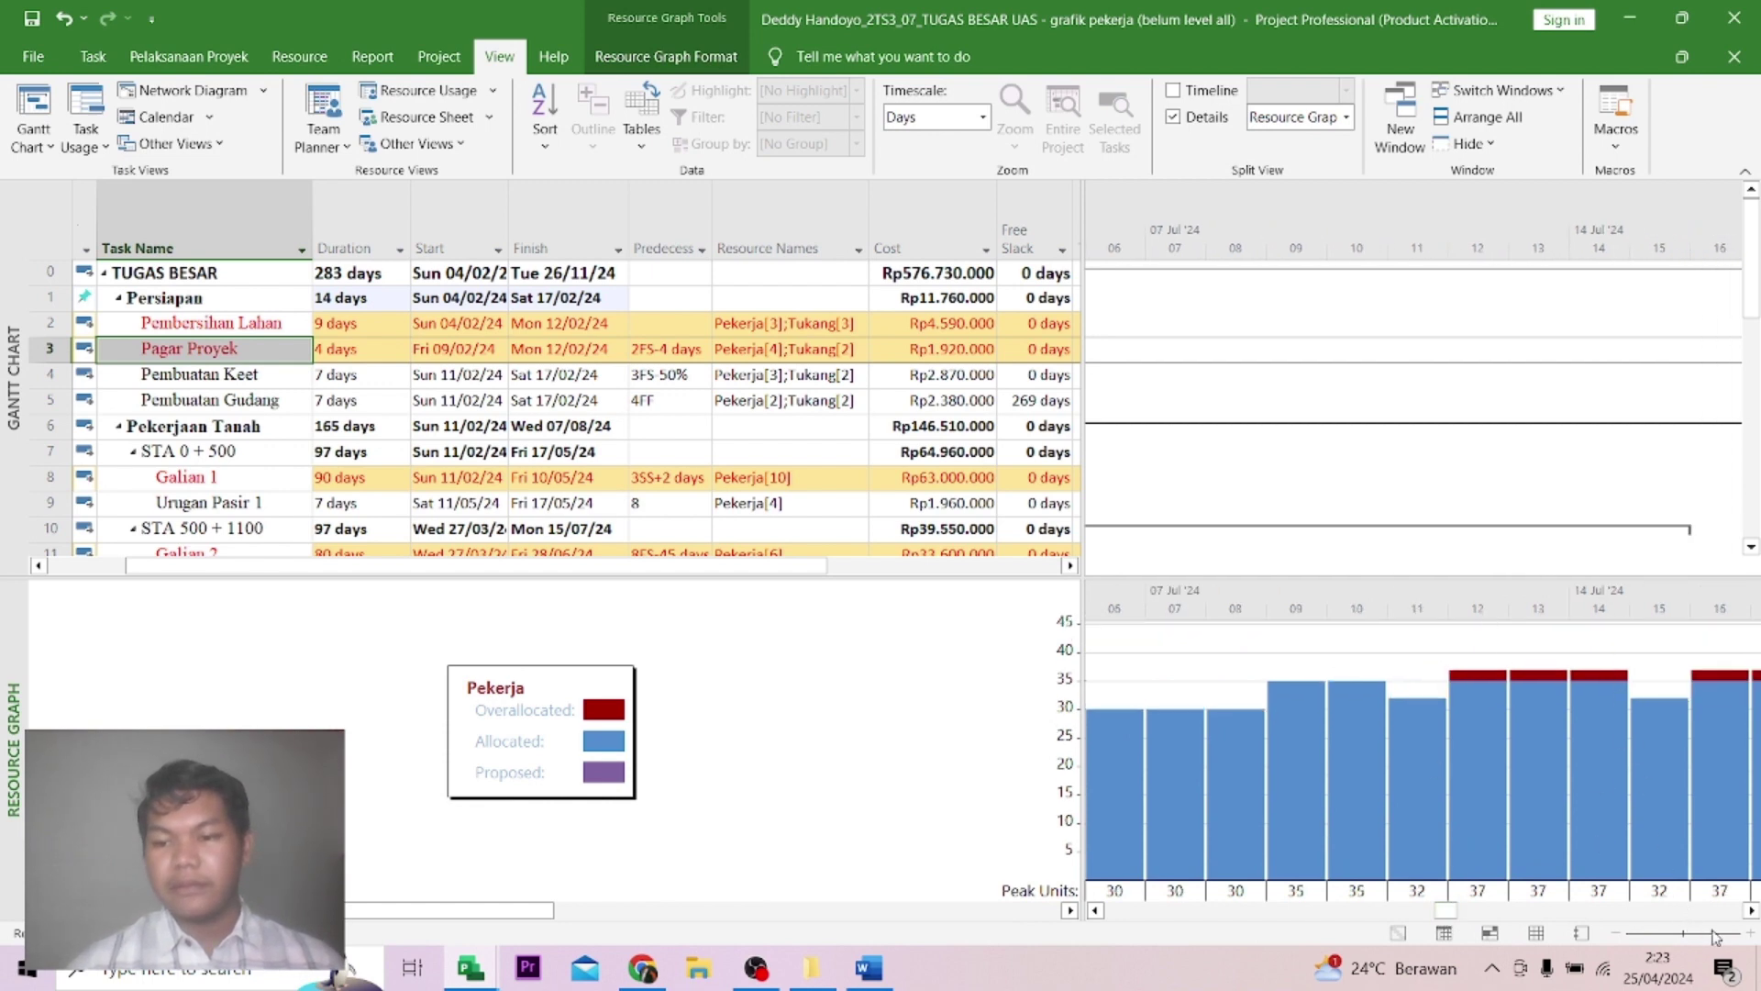
Examine the daily Pekerja resource graph from mid-July through late October for overallocated days.
click(1751, 911)
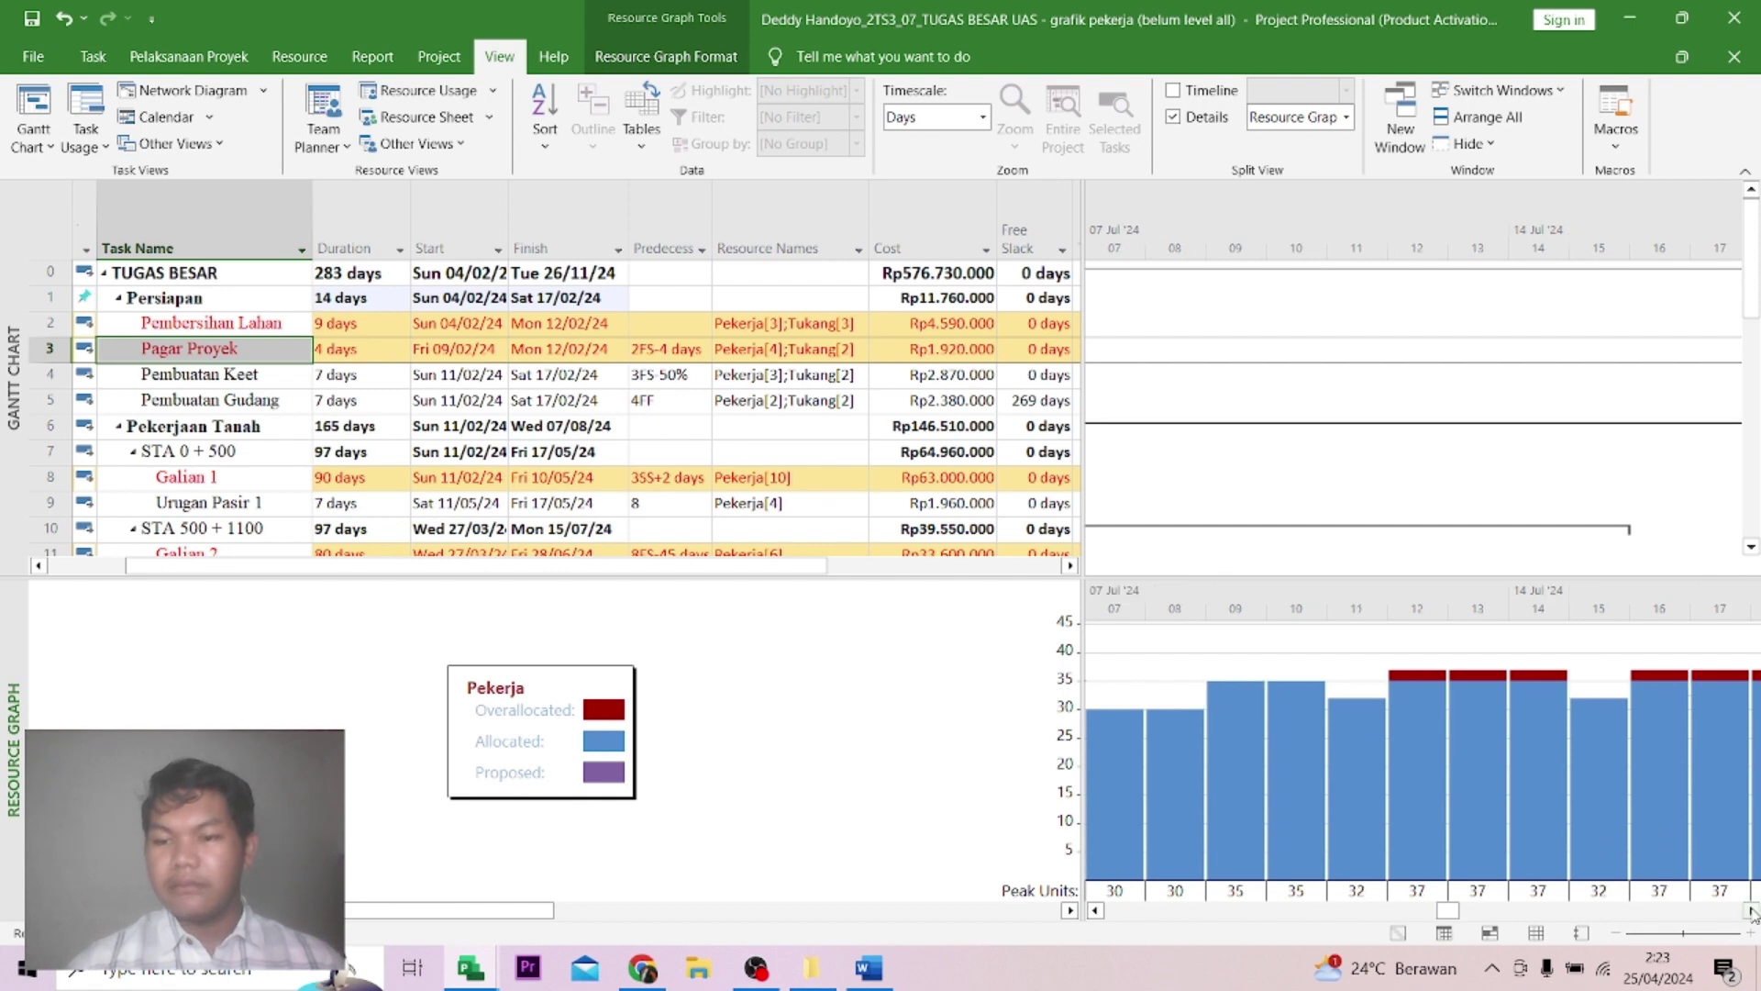
click(1751, 911)
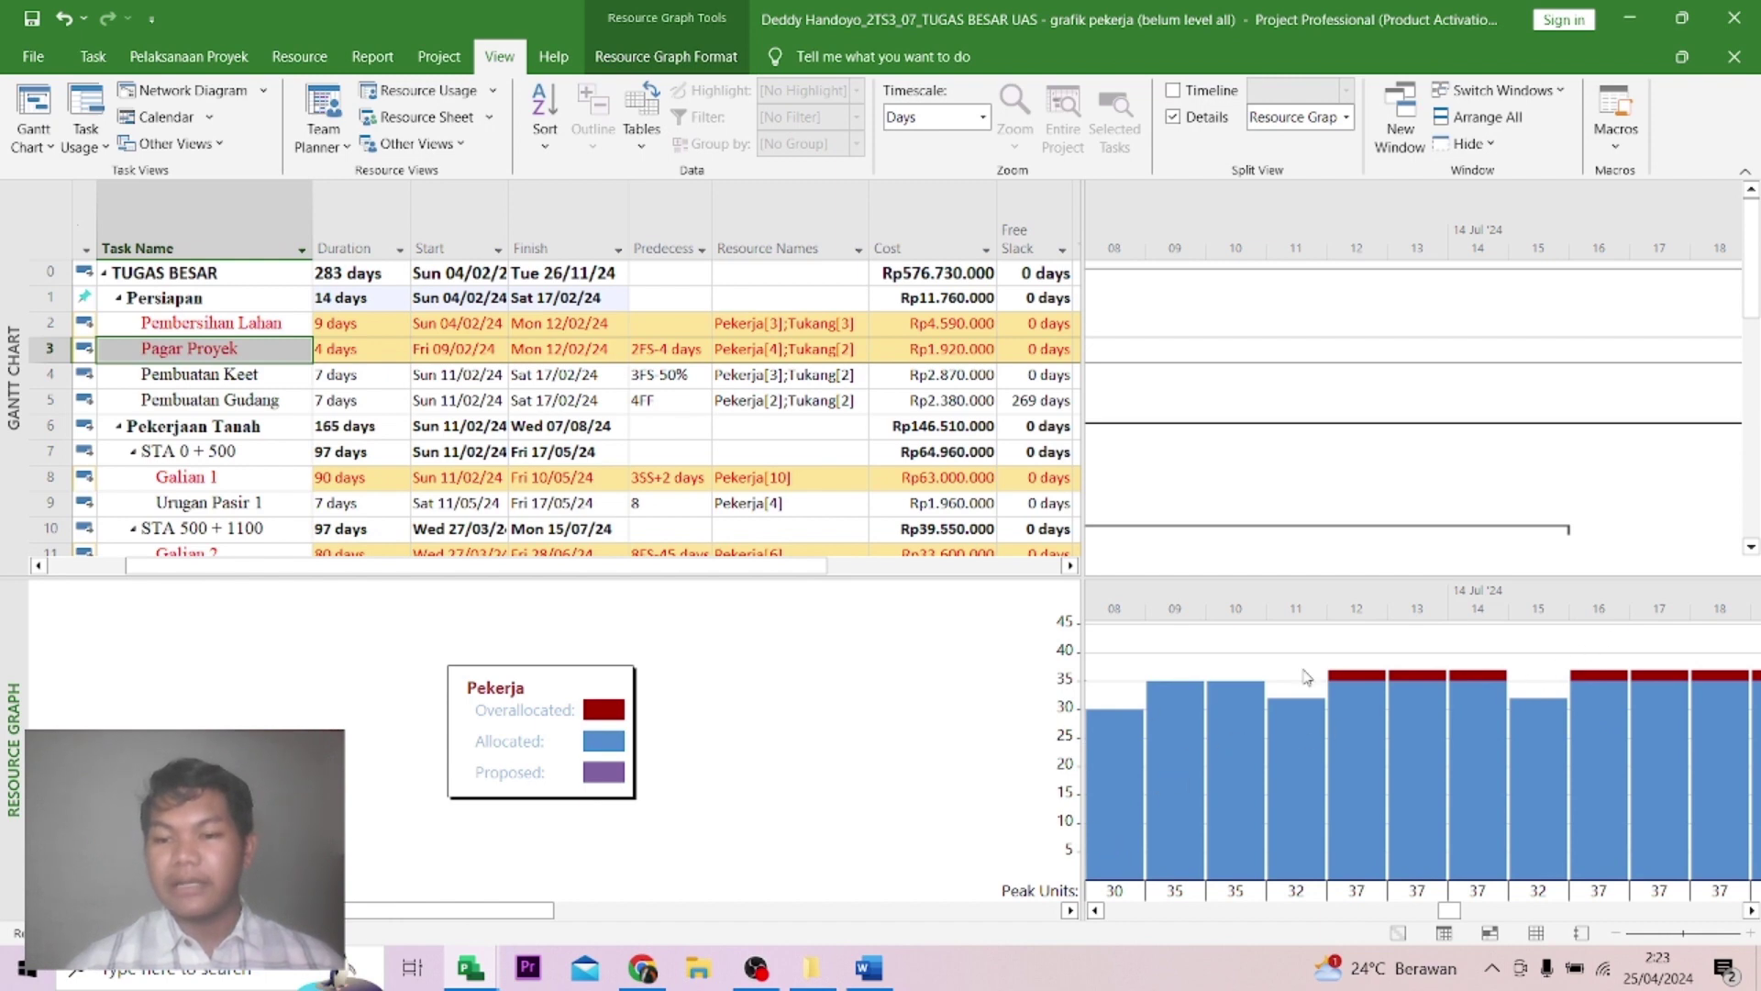
drag(1751, 911, 1751, 910)
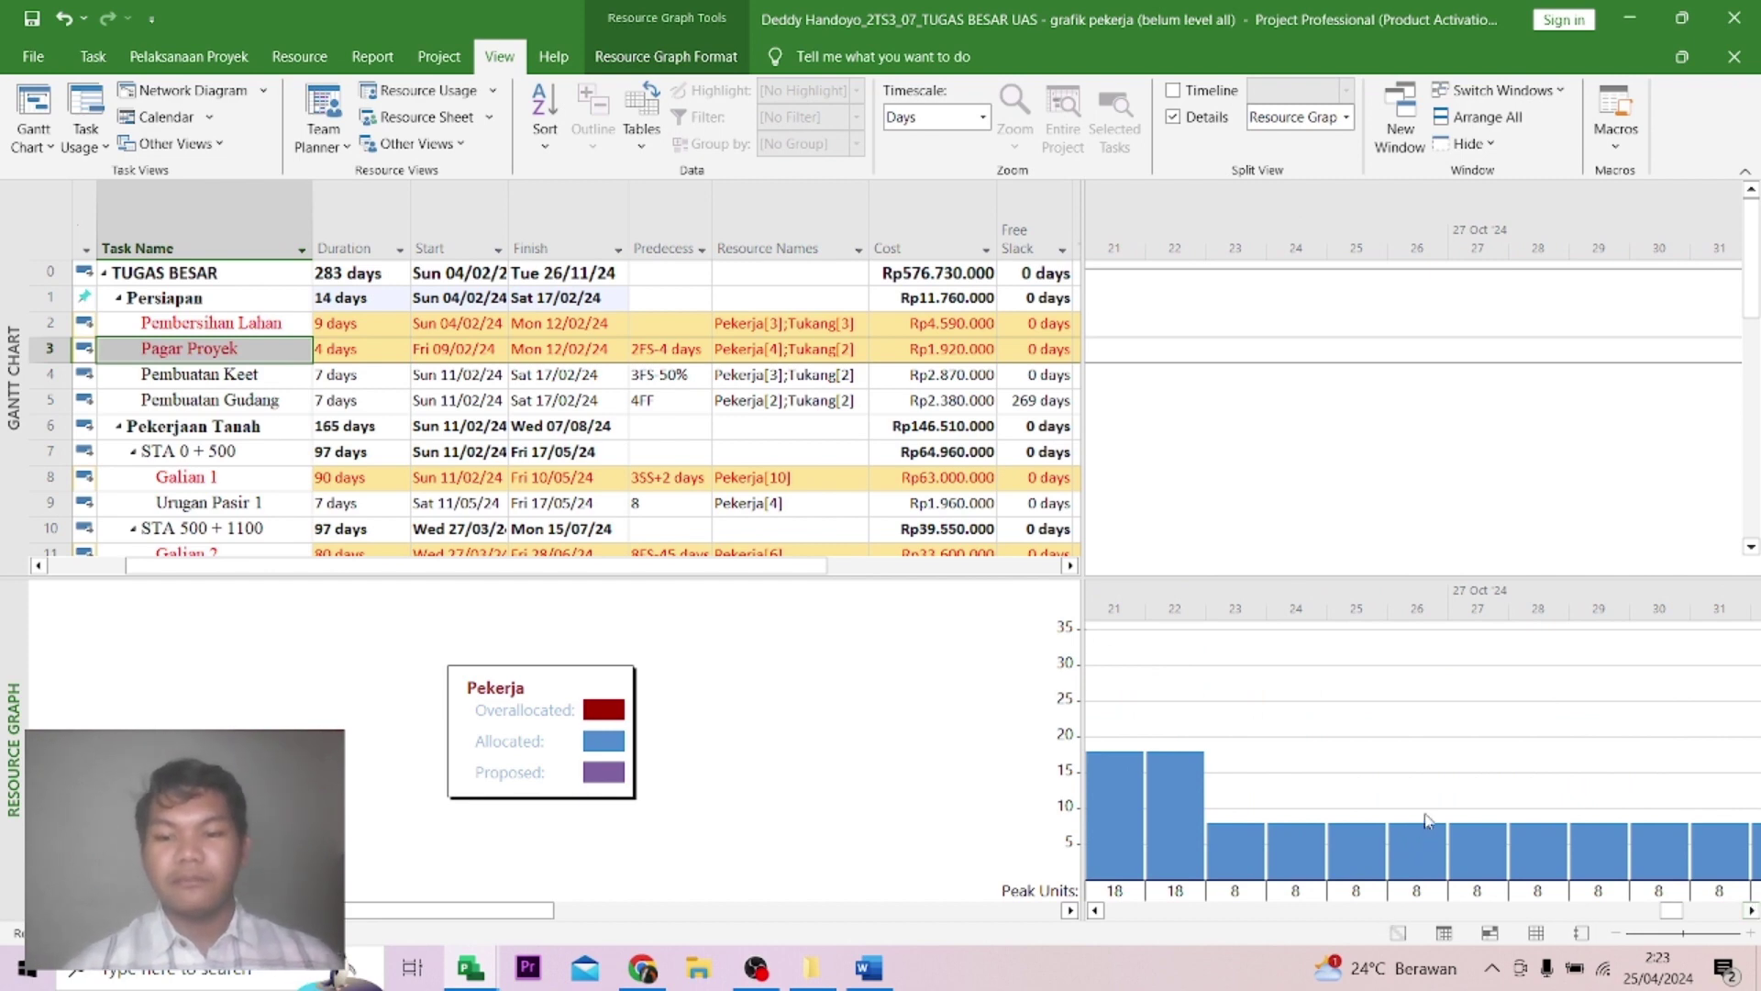
Switch to Word and check the daily pekerja and tukang counts listed under question 1h, from 12/07 to 5/09.
click(866, 976)
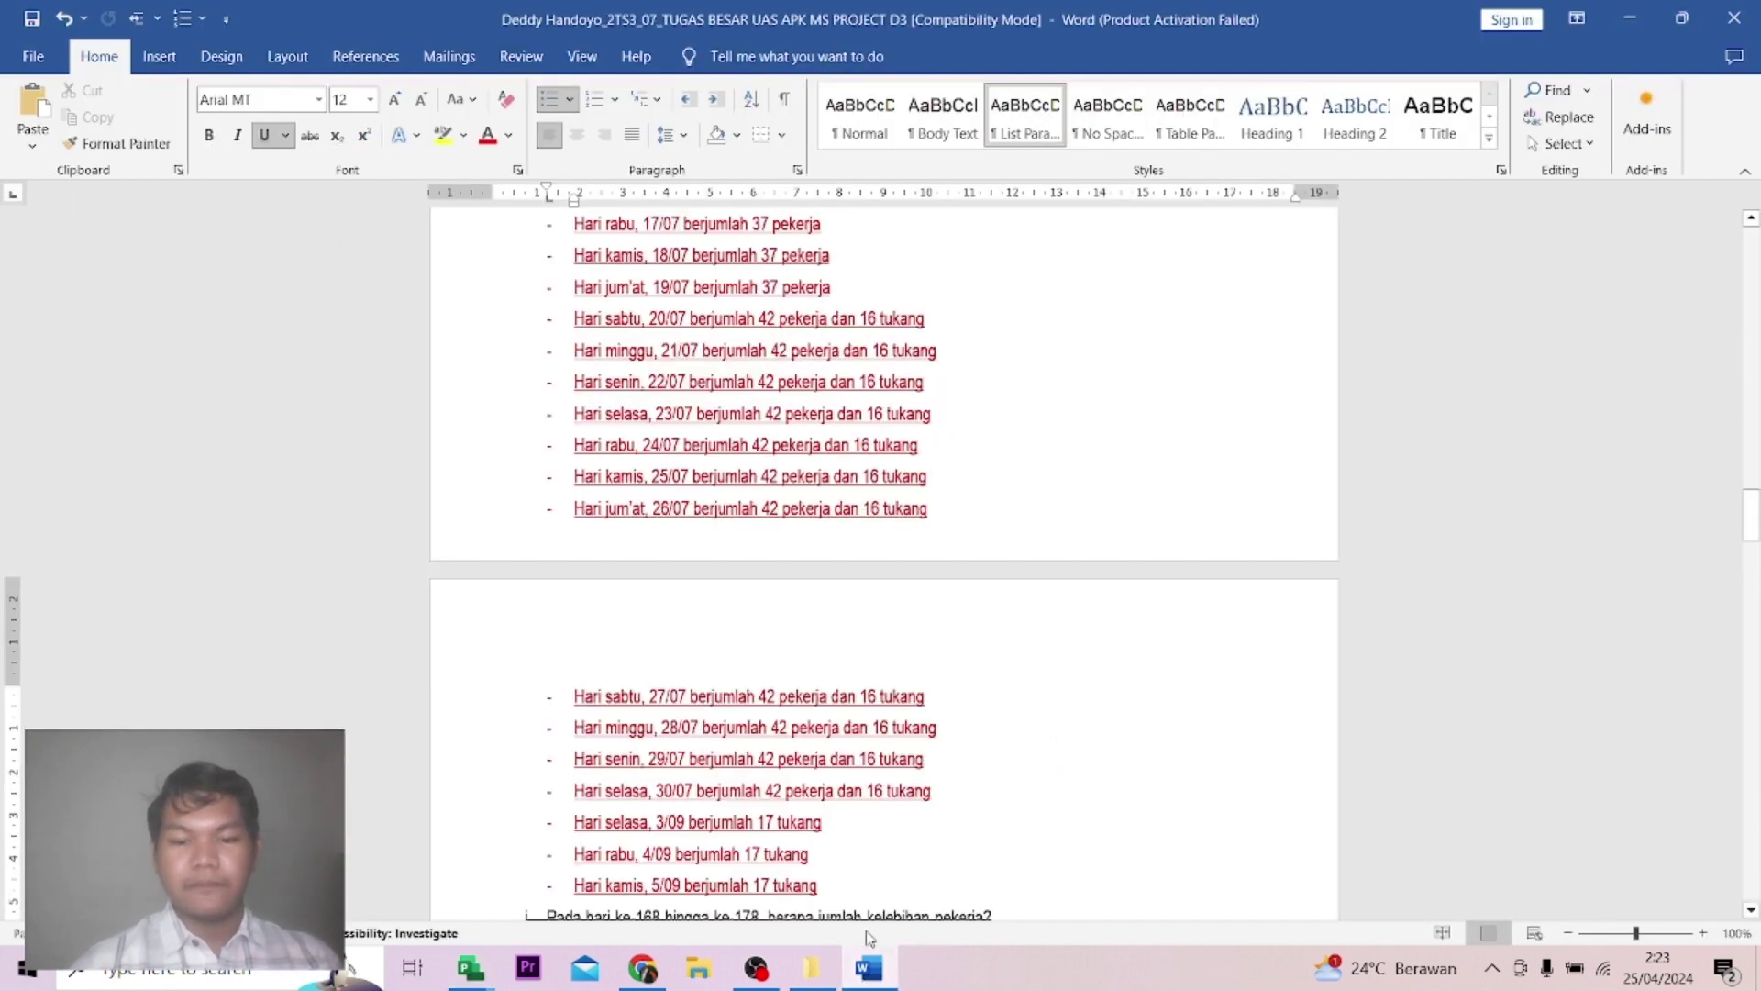
scroll(870, 546, down, 3)
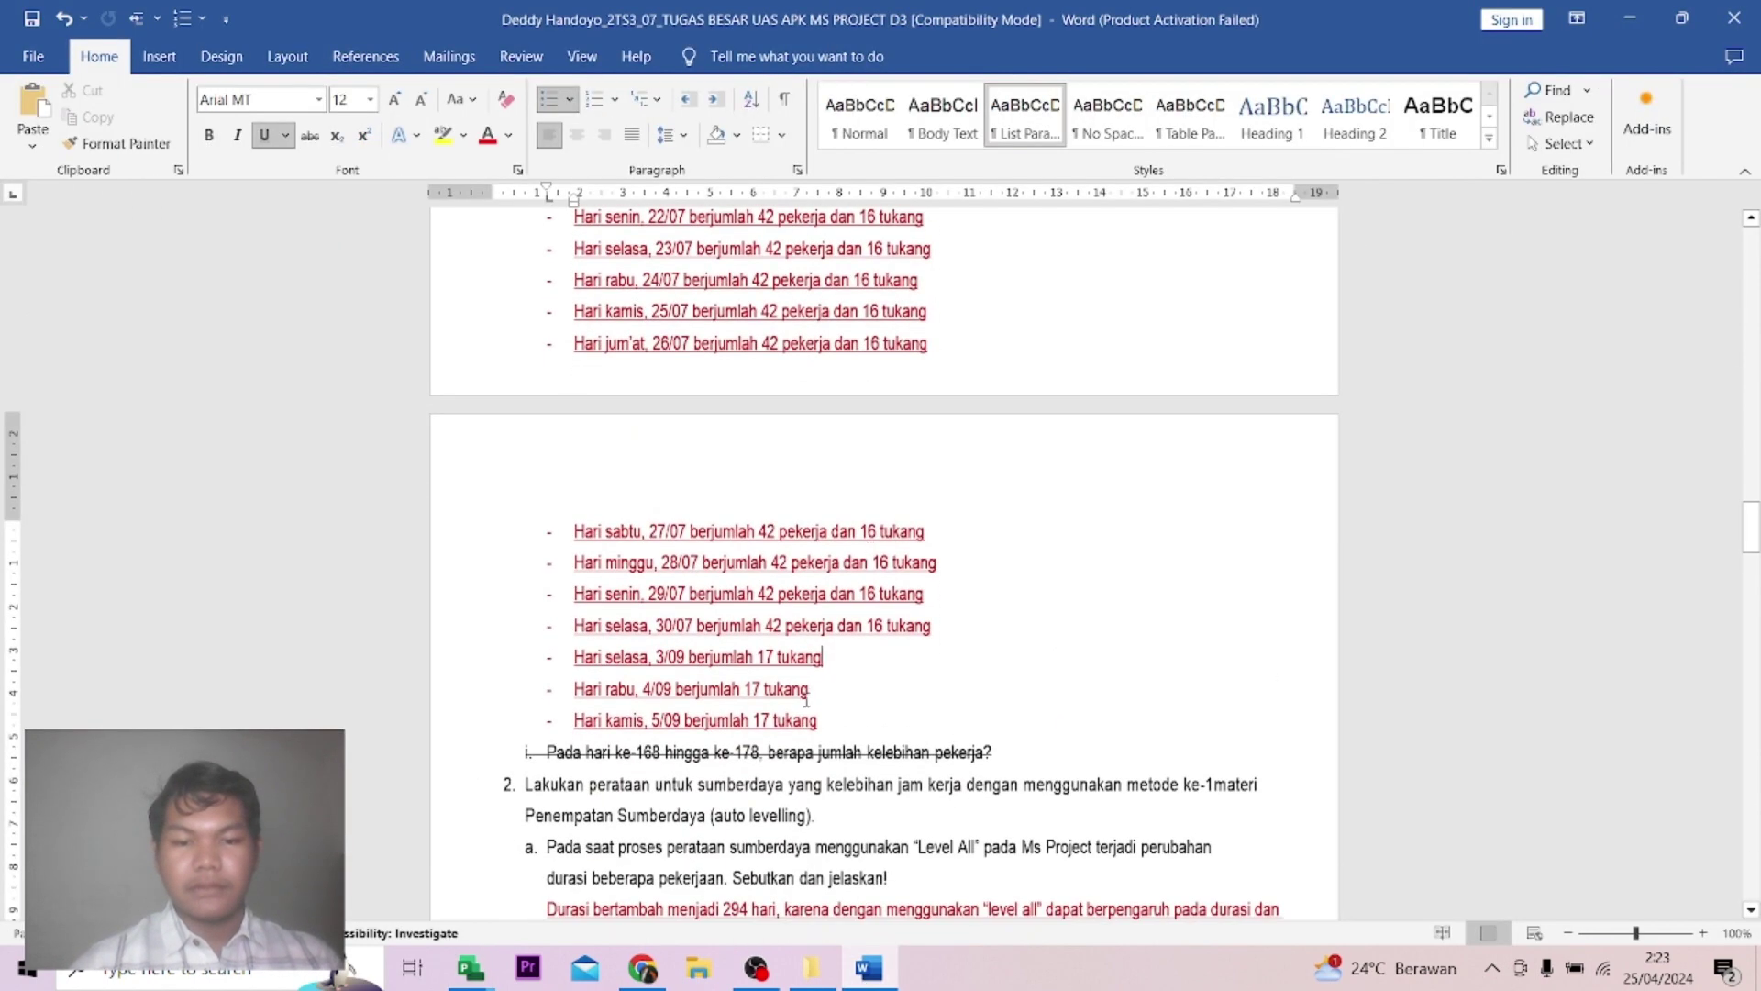
scroll(818, 680, up, 7)
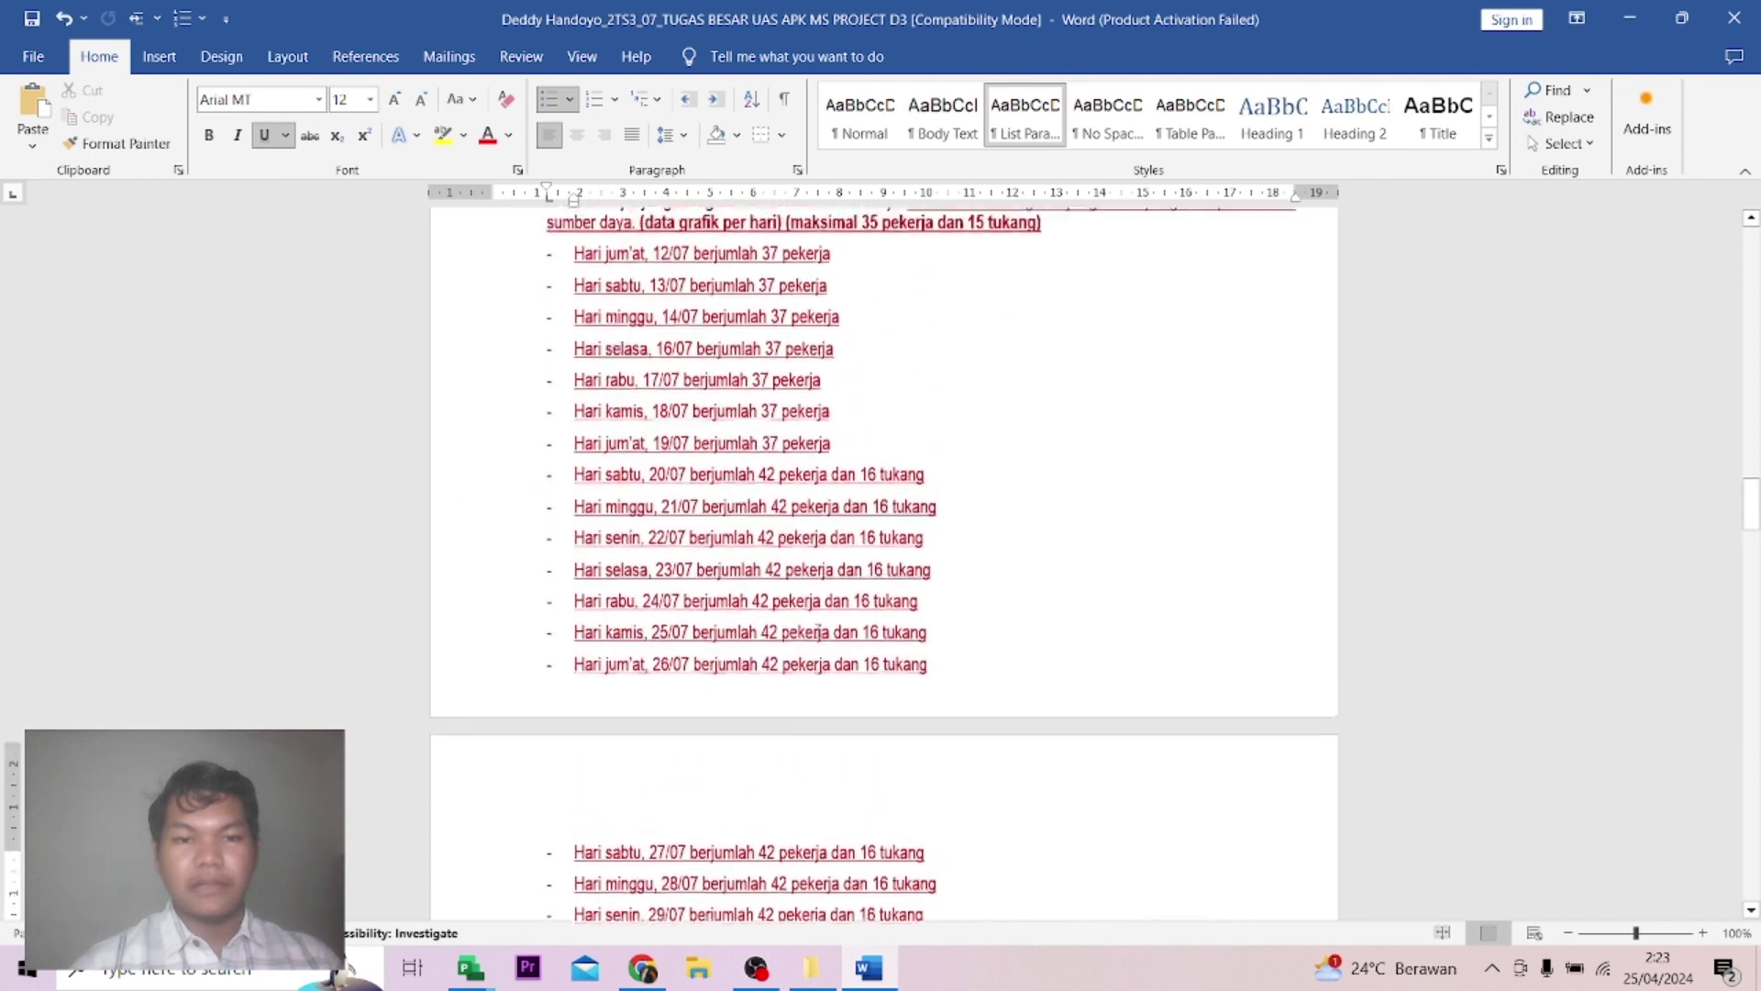
scroll(817, 631, down, 7)
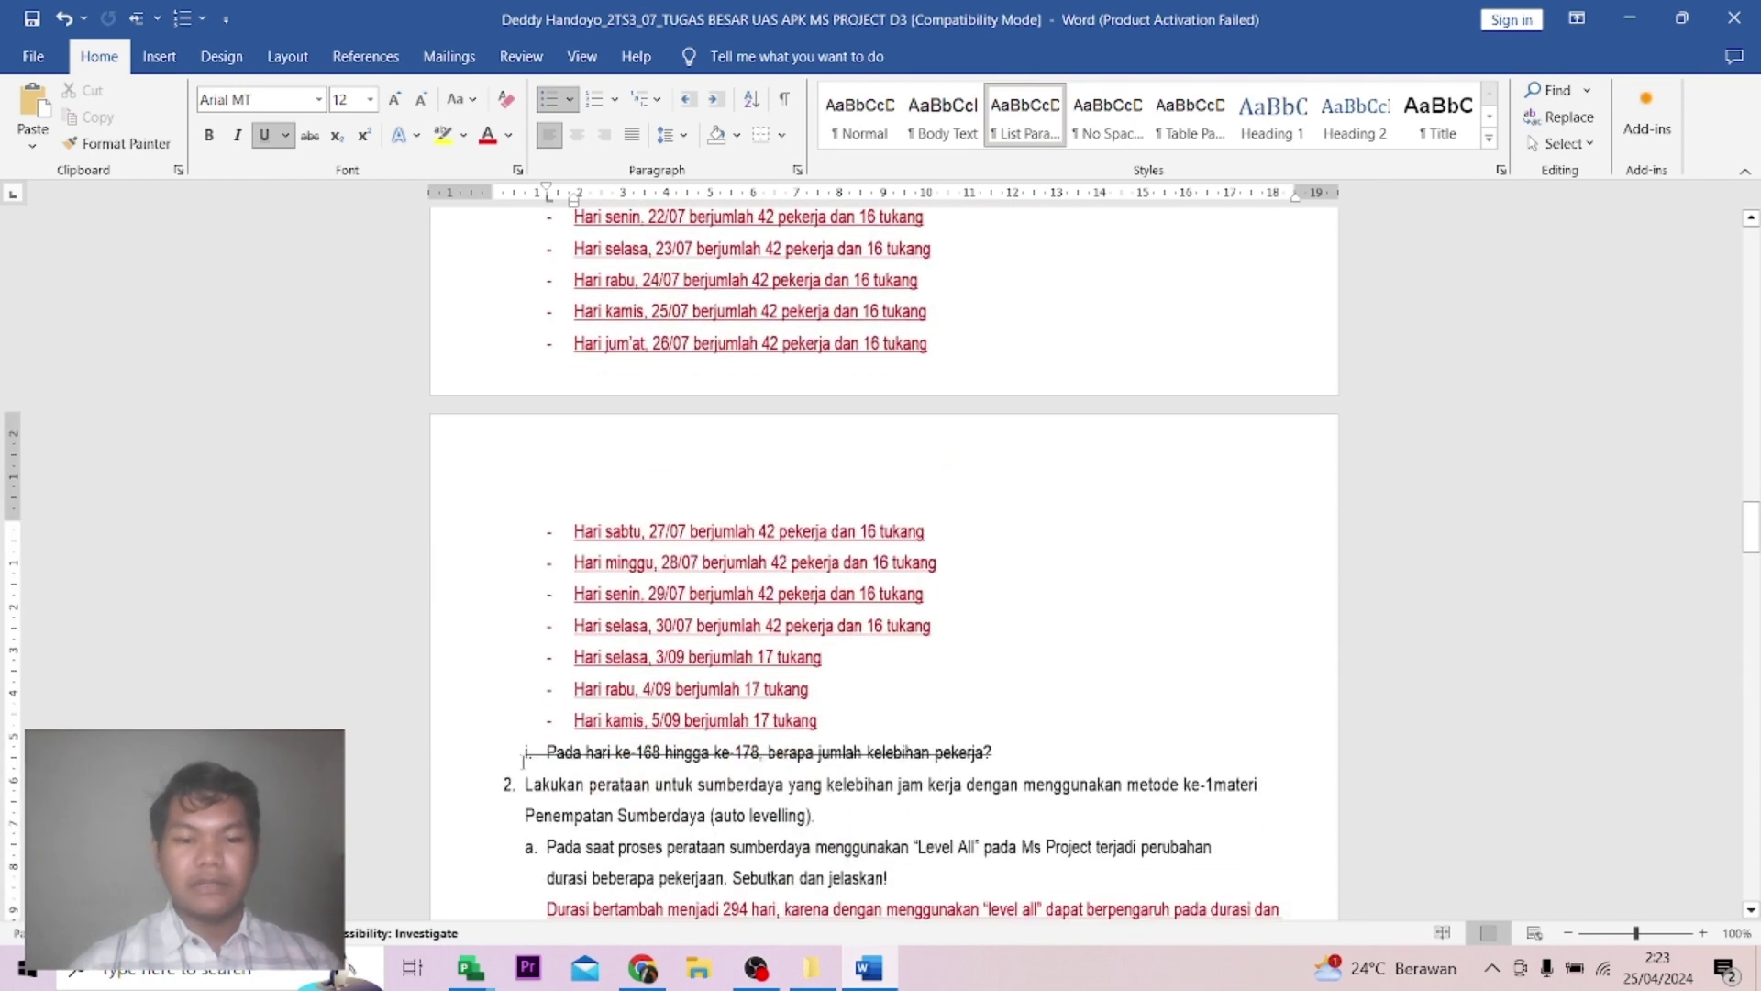
Switch to Chrome and read the SOAL TUGAS BESAR D3 post in Google Classroom for notes on dropped questions, minimizing the browser when done.
click(642, 968)
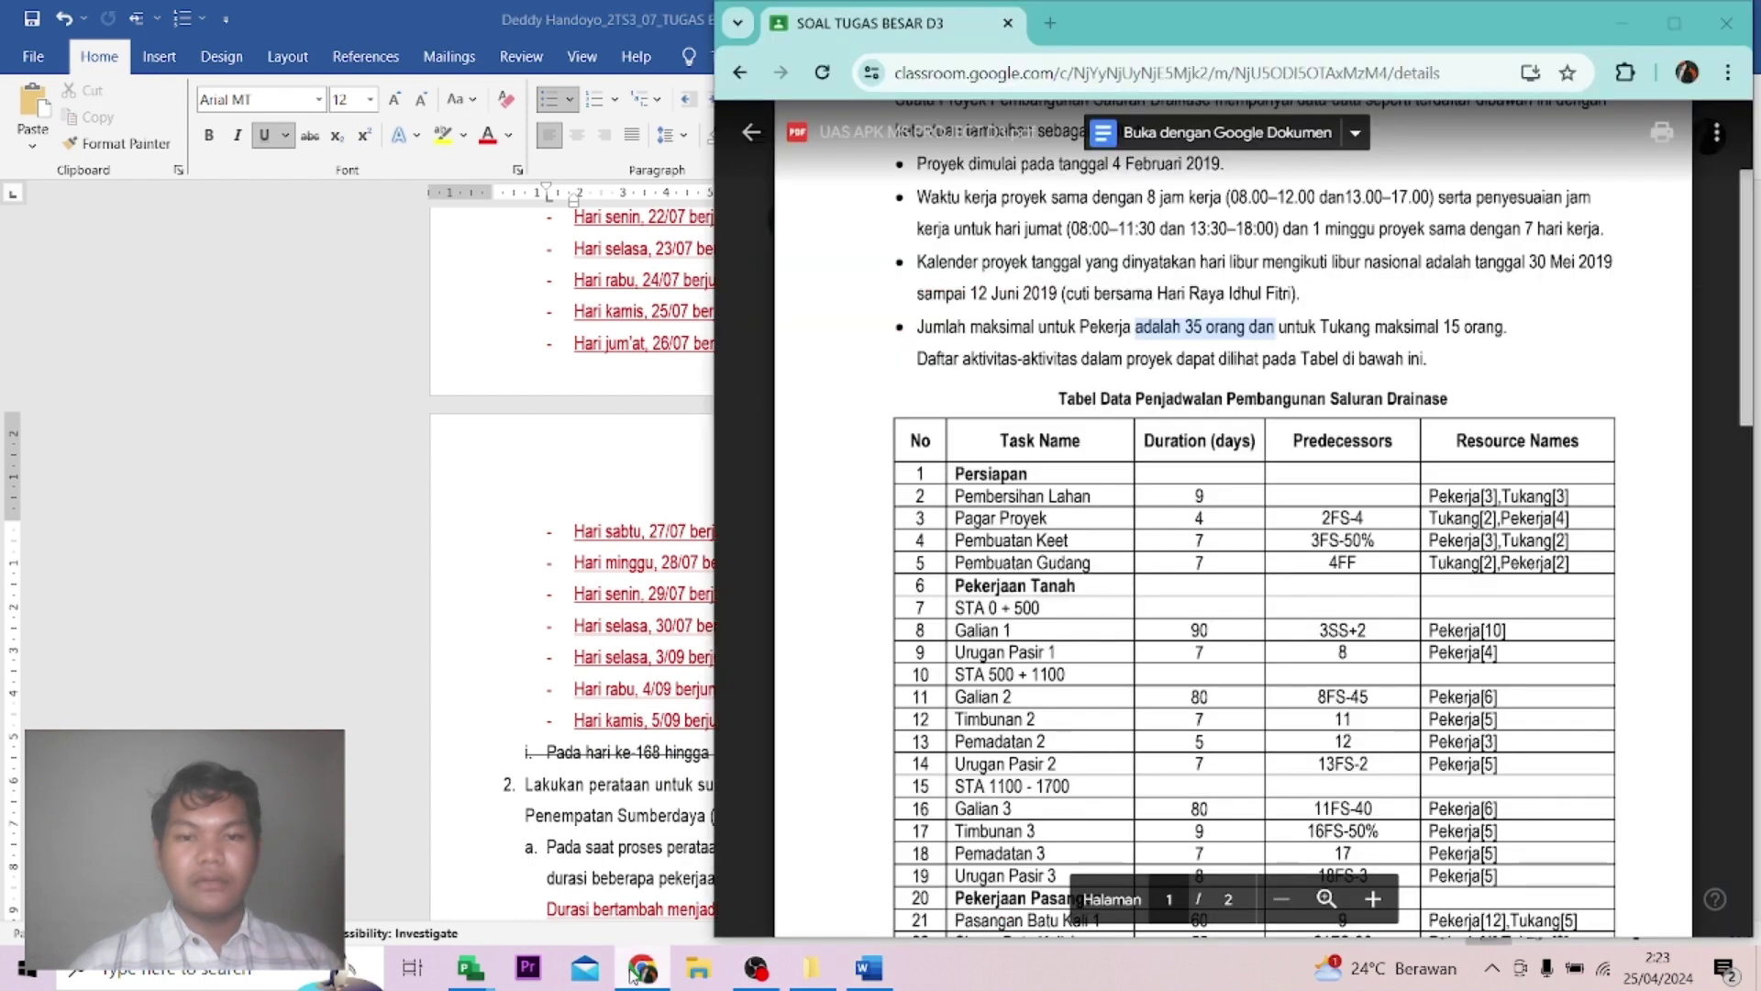
click(750, 133)
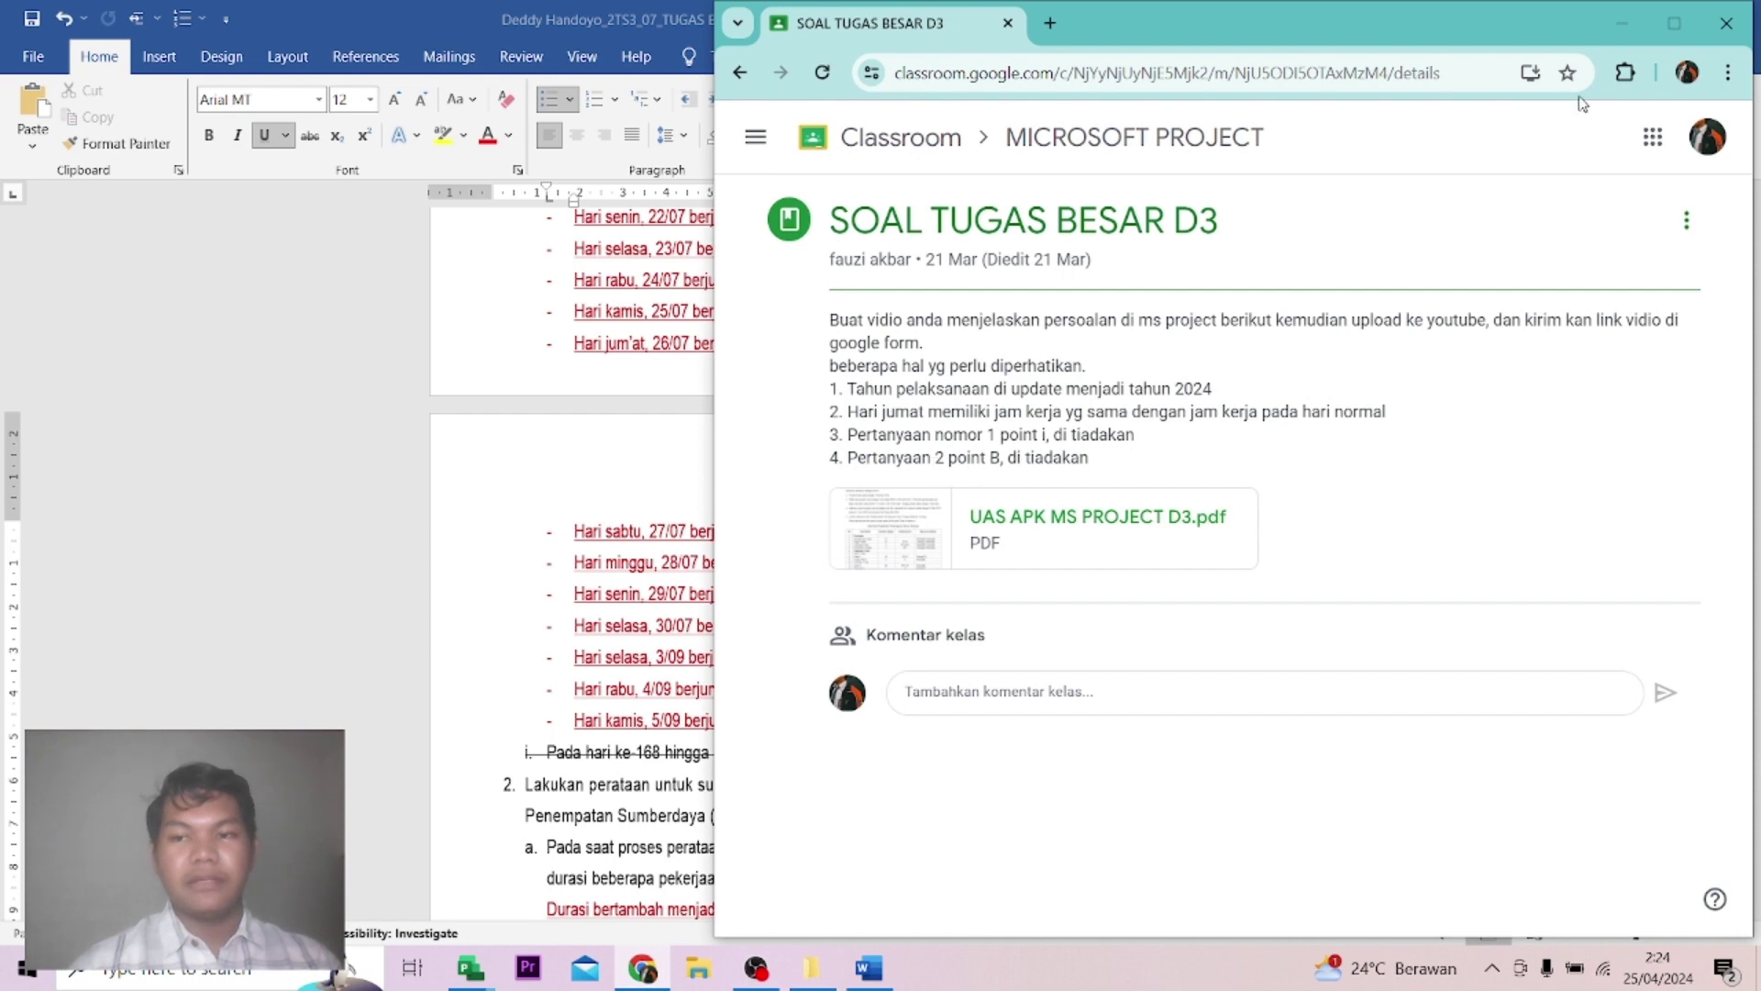
click(1620, 23)
Read struck-through question 1i and question 2a about the Level All duration changes in the Word answers.
scroll(764, 683, down, 3)
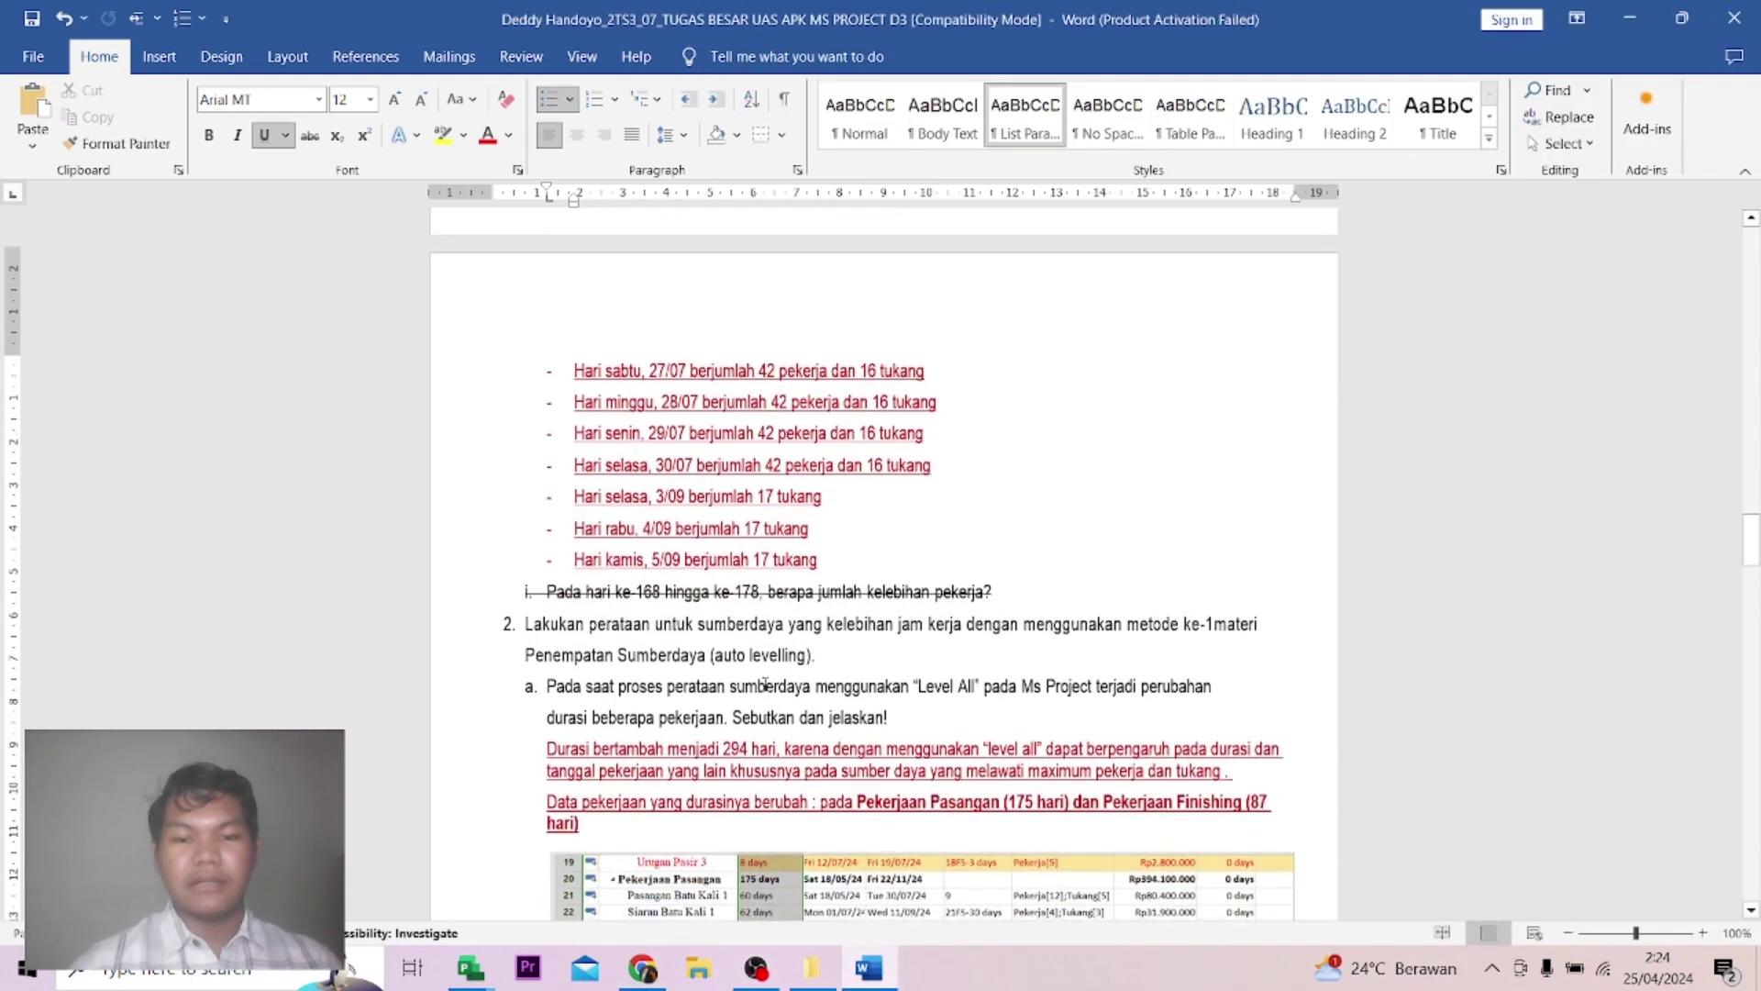
drag(985, 591, 767, 591)
scroll(785, 610, down, 2)
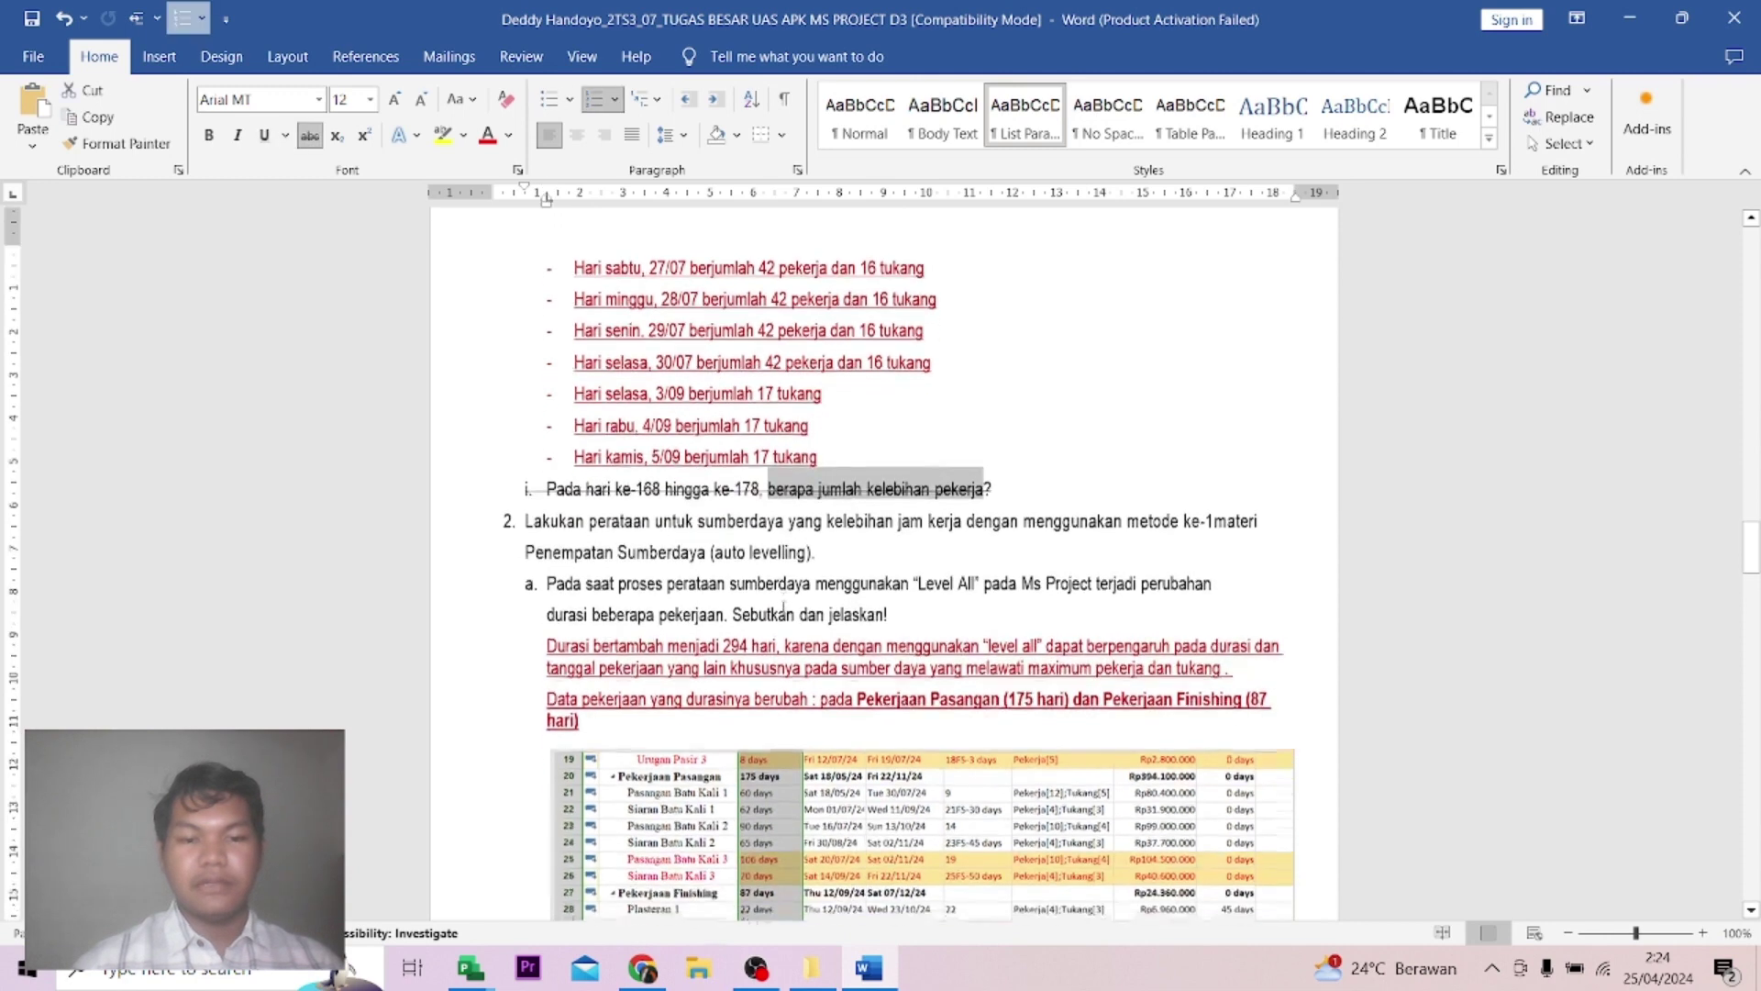
scroll(784, 610, down, 6)
scroll(836, 231, up, 4)
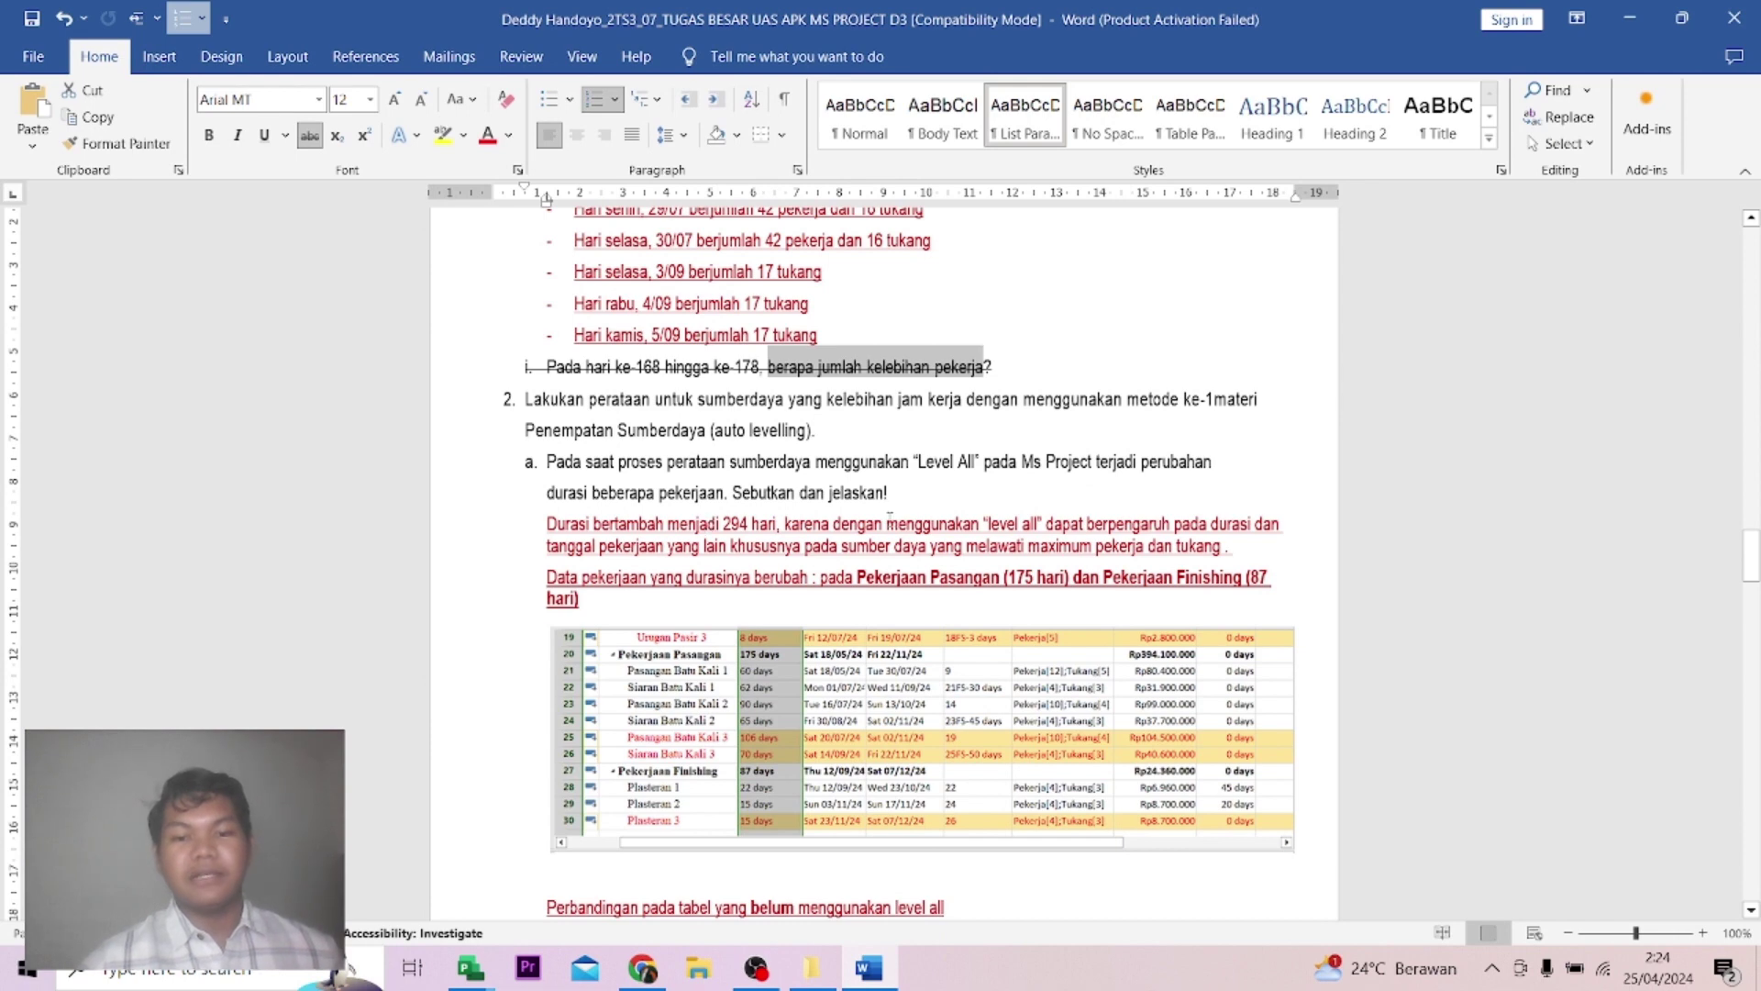
Switch to the "belum level all" schedule in Microsoft Project and level all its resources.
mouse_move(487, 980)
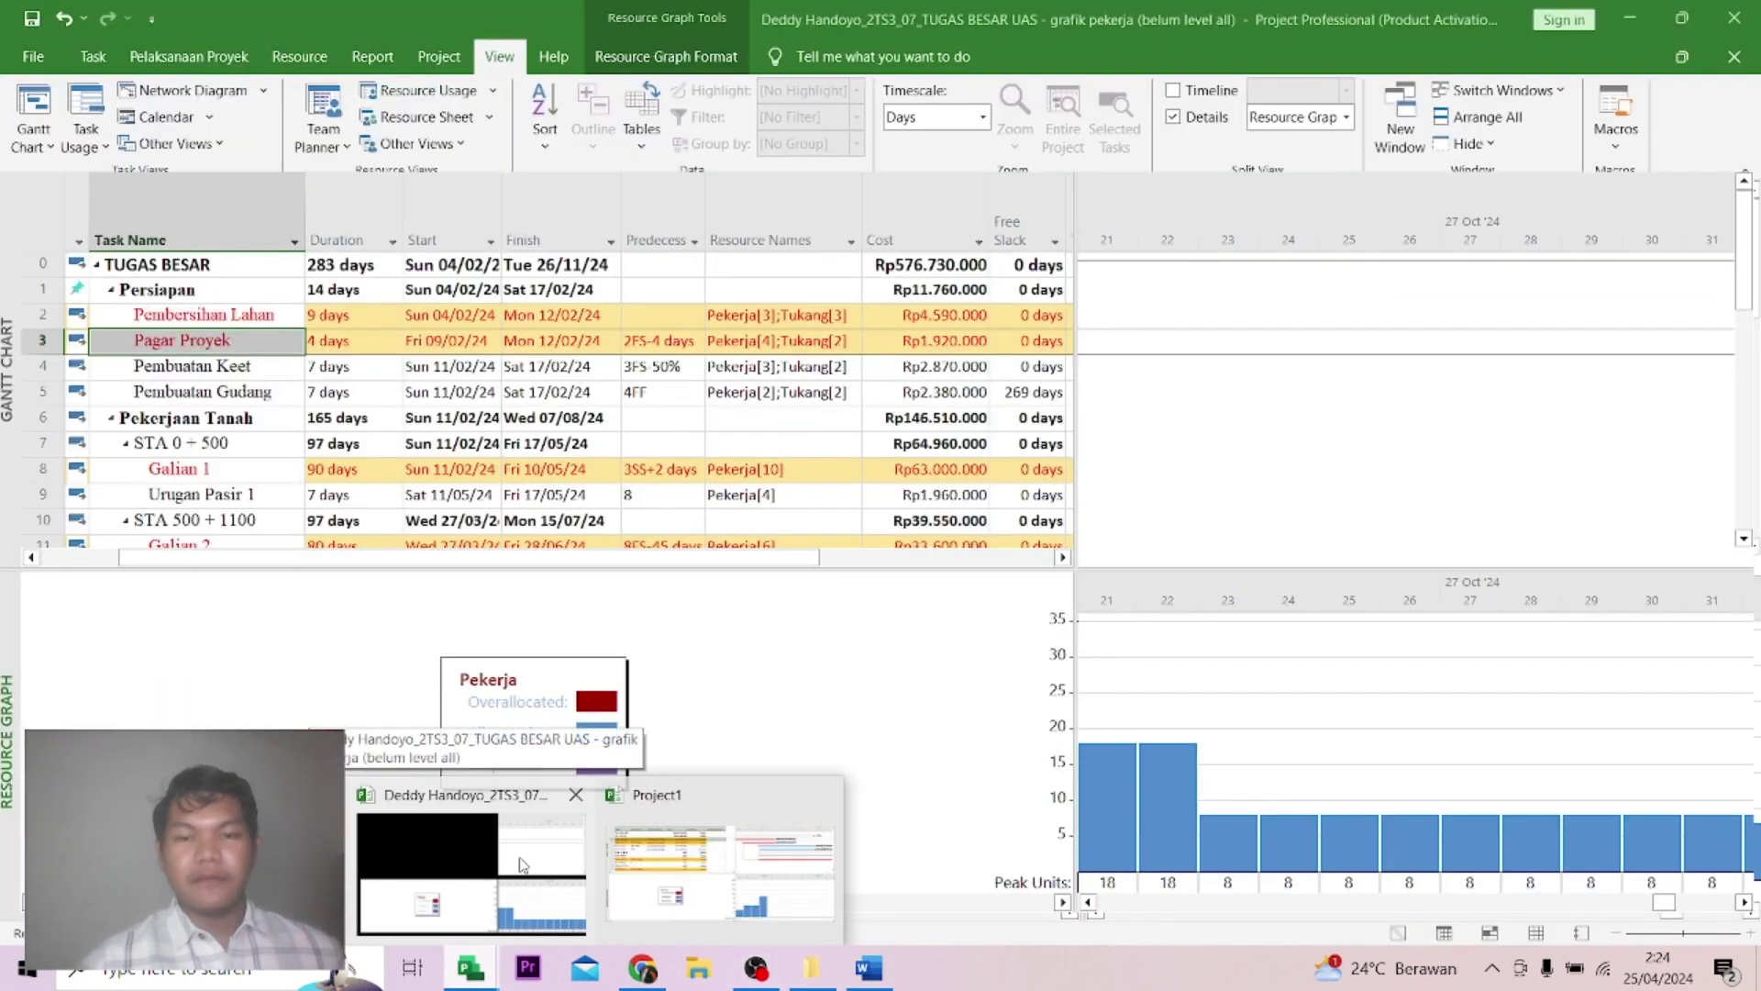
click(522, 864)
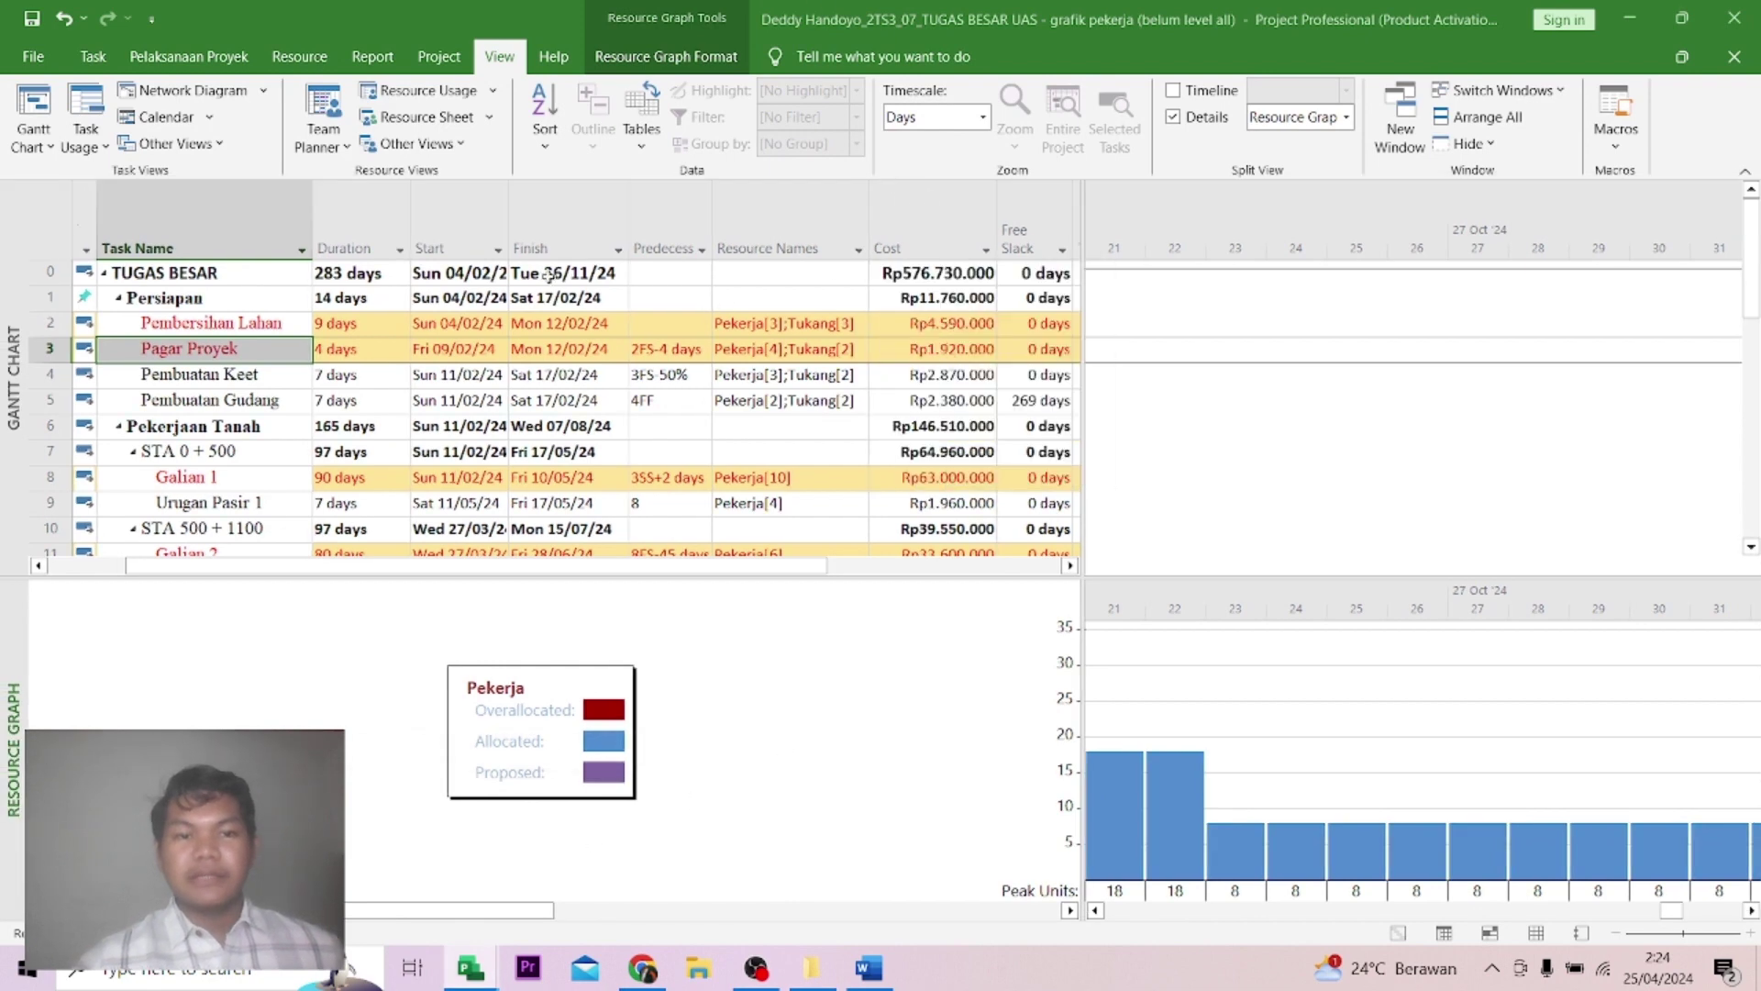
click(298, 56)
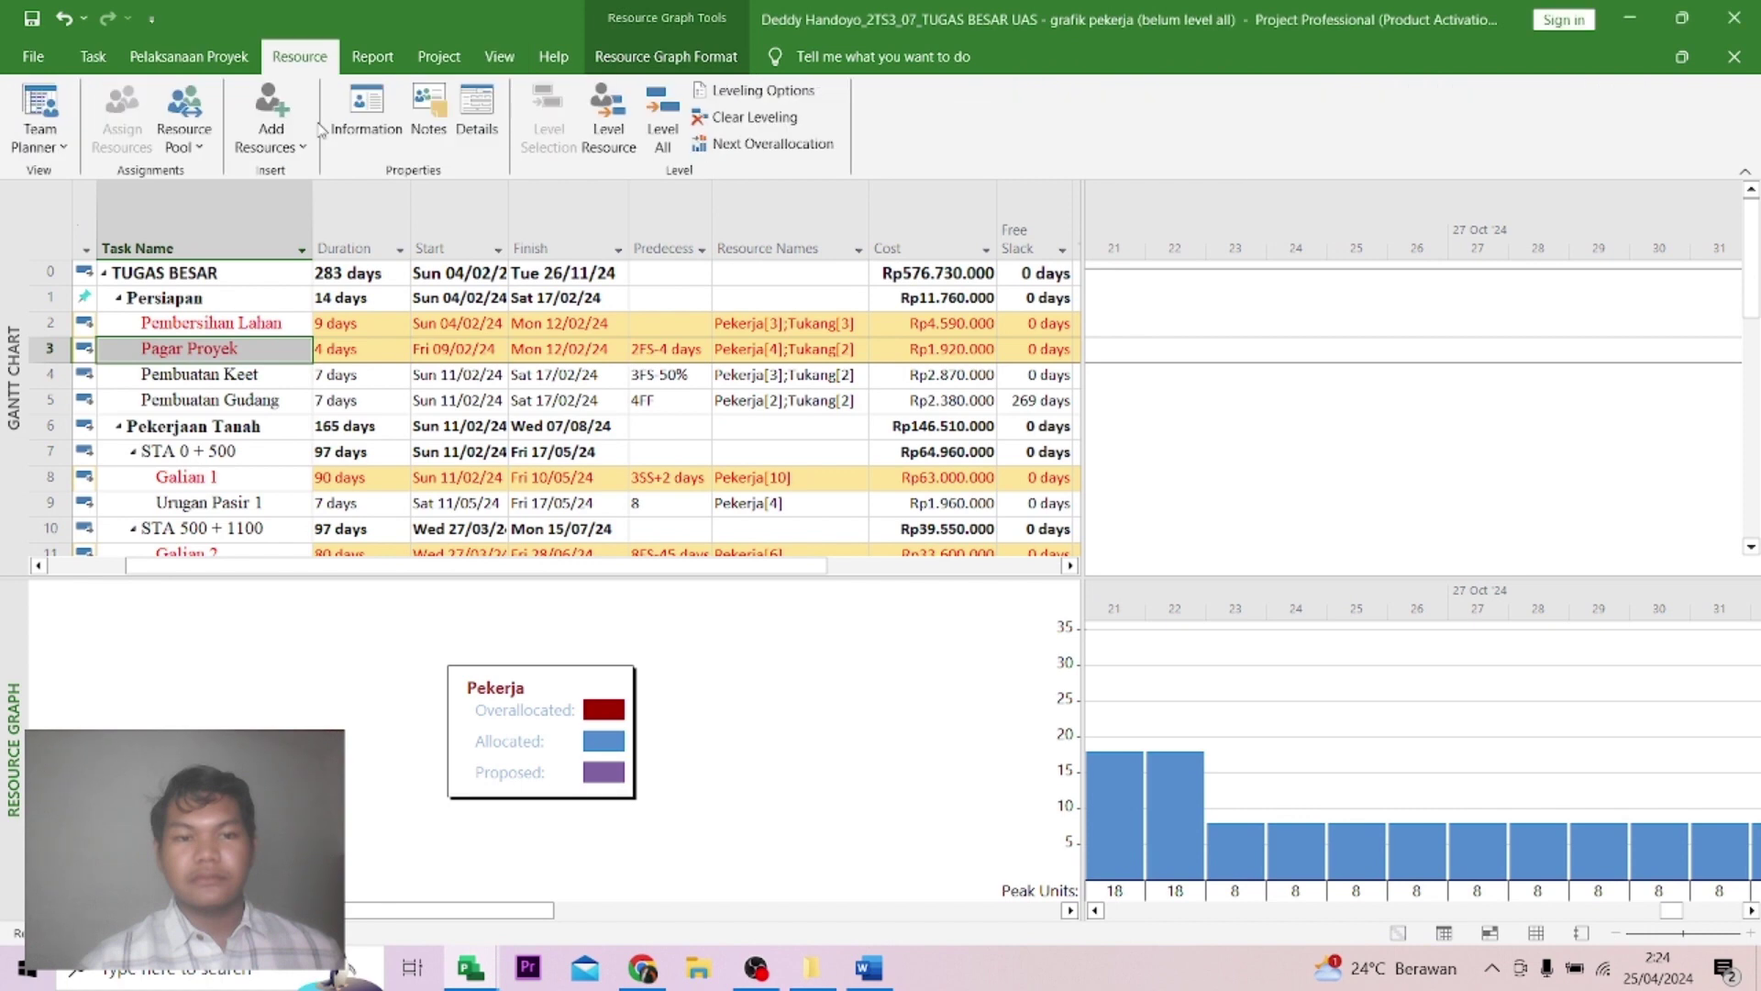
click(662, 128)
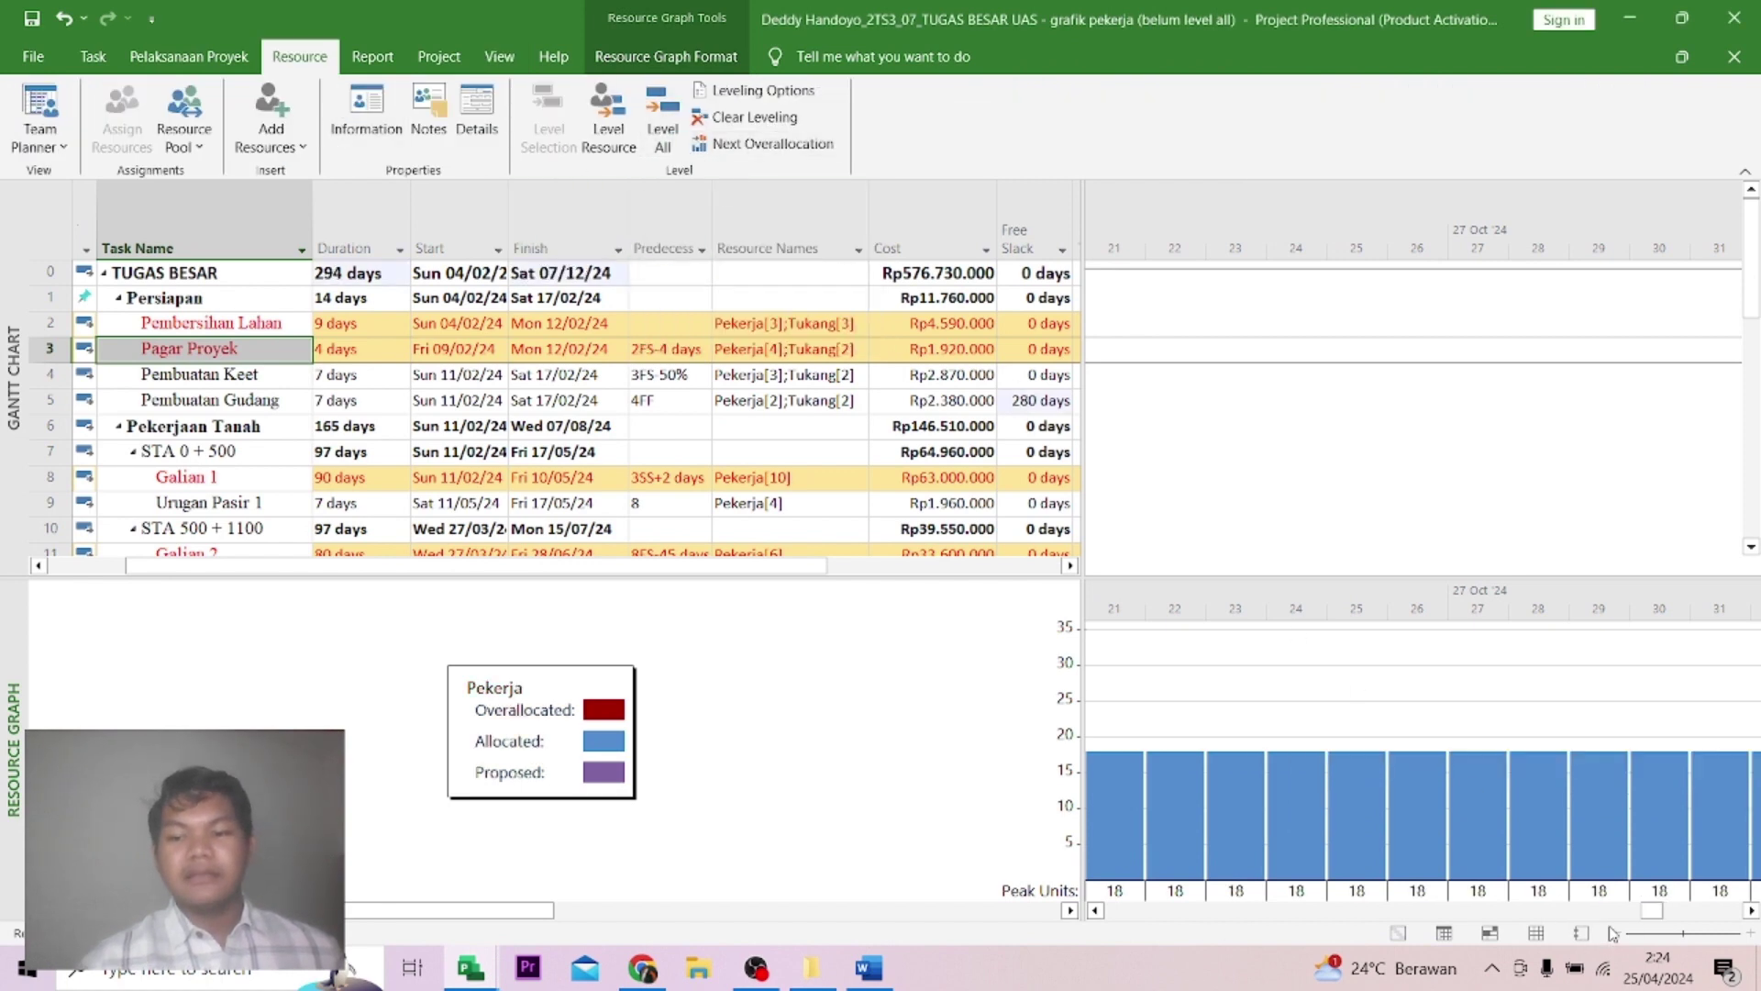
Examine the leveled Pekerja graph back from October to the project start in early February.
drag(1651, 910, 1273, 914)
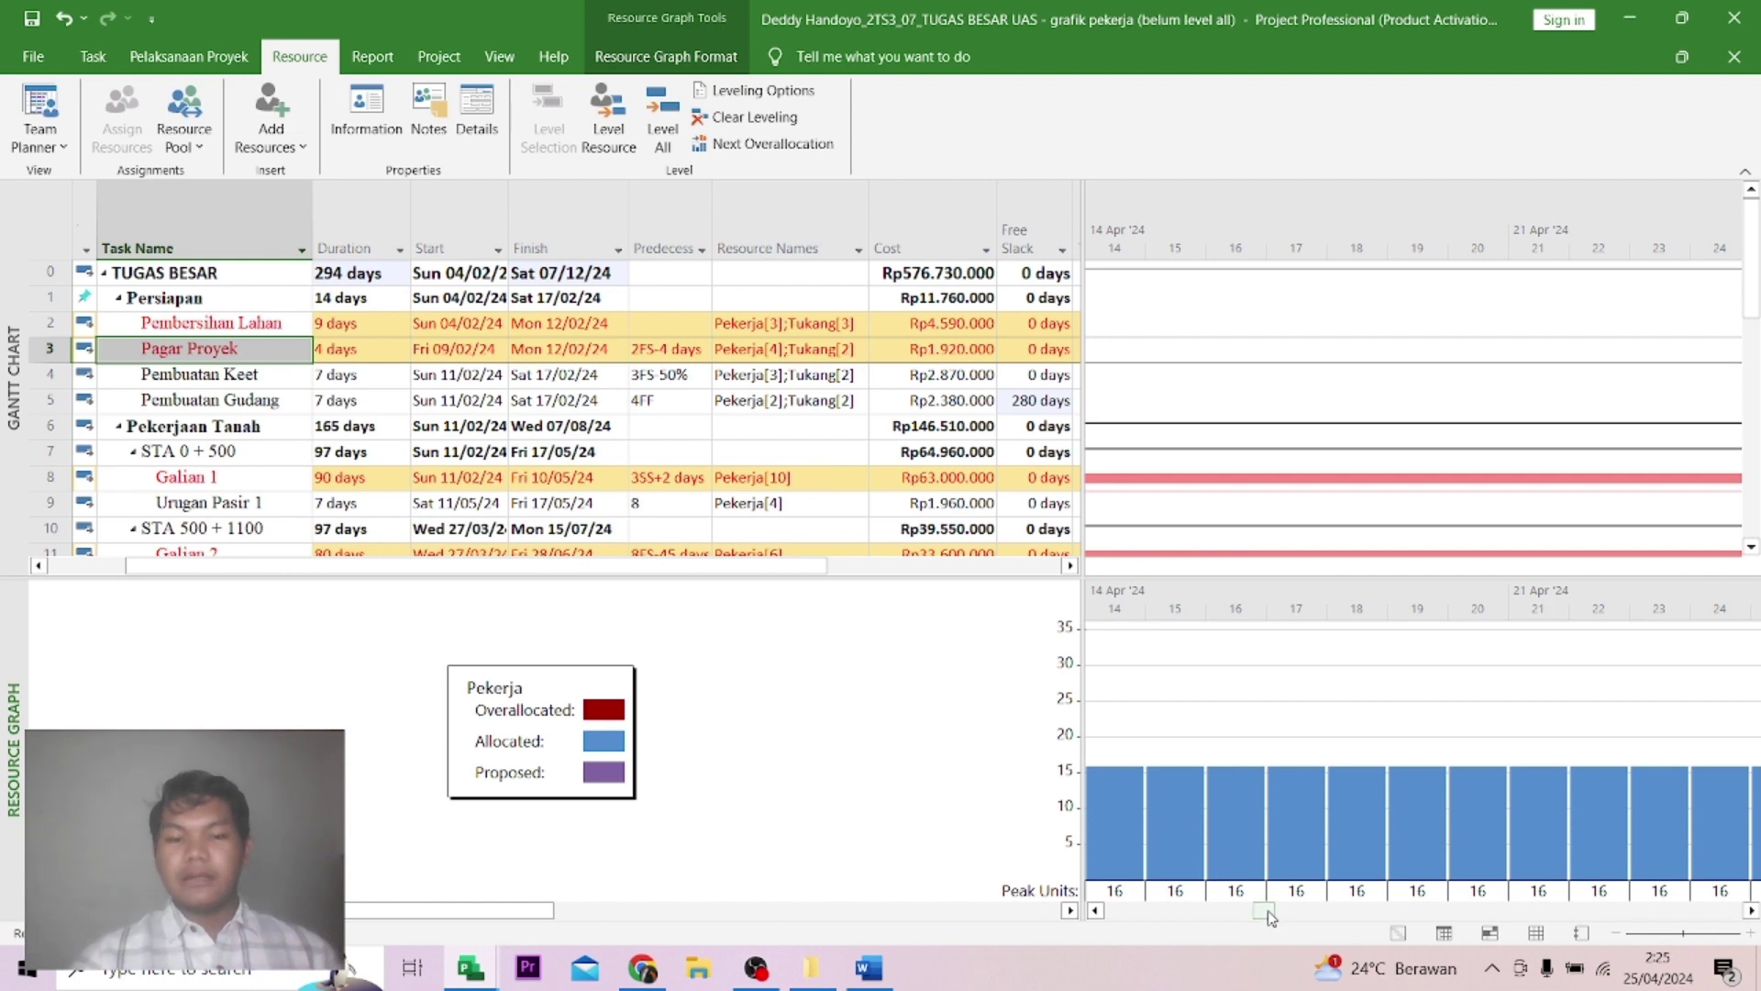
drag(1256, 917, 1136, 917)
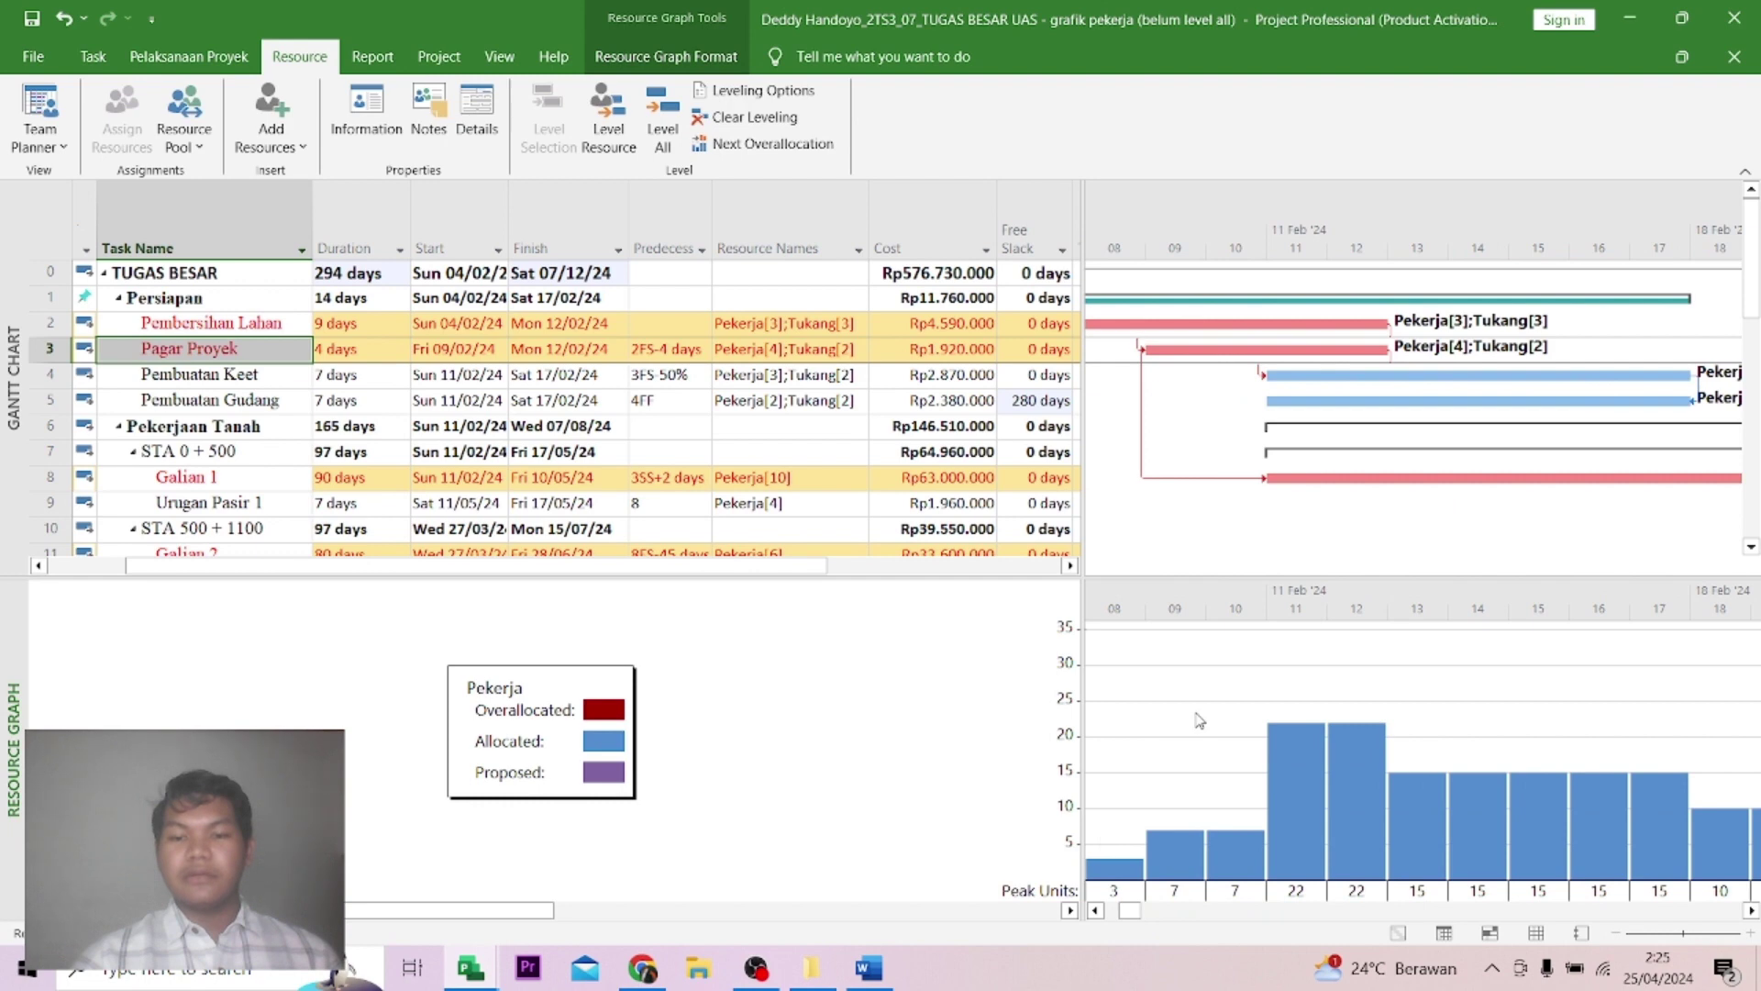
mouse_move(1129, 910)
mouse_down()
mouse_move(1422, 909)
mouse_move(1456, 872)
mouse_move(1713, 892)
mouse_move(1605, 910)
mouse_move(1126, 910)
mouse_up()
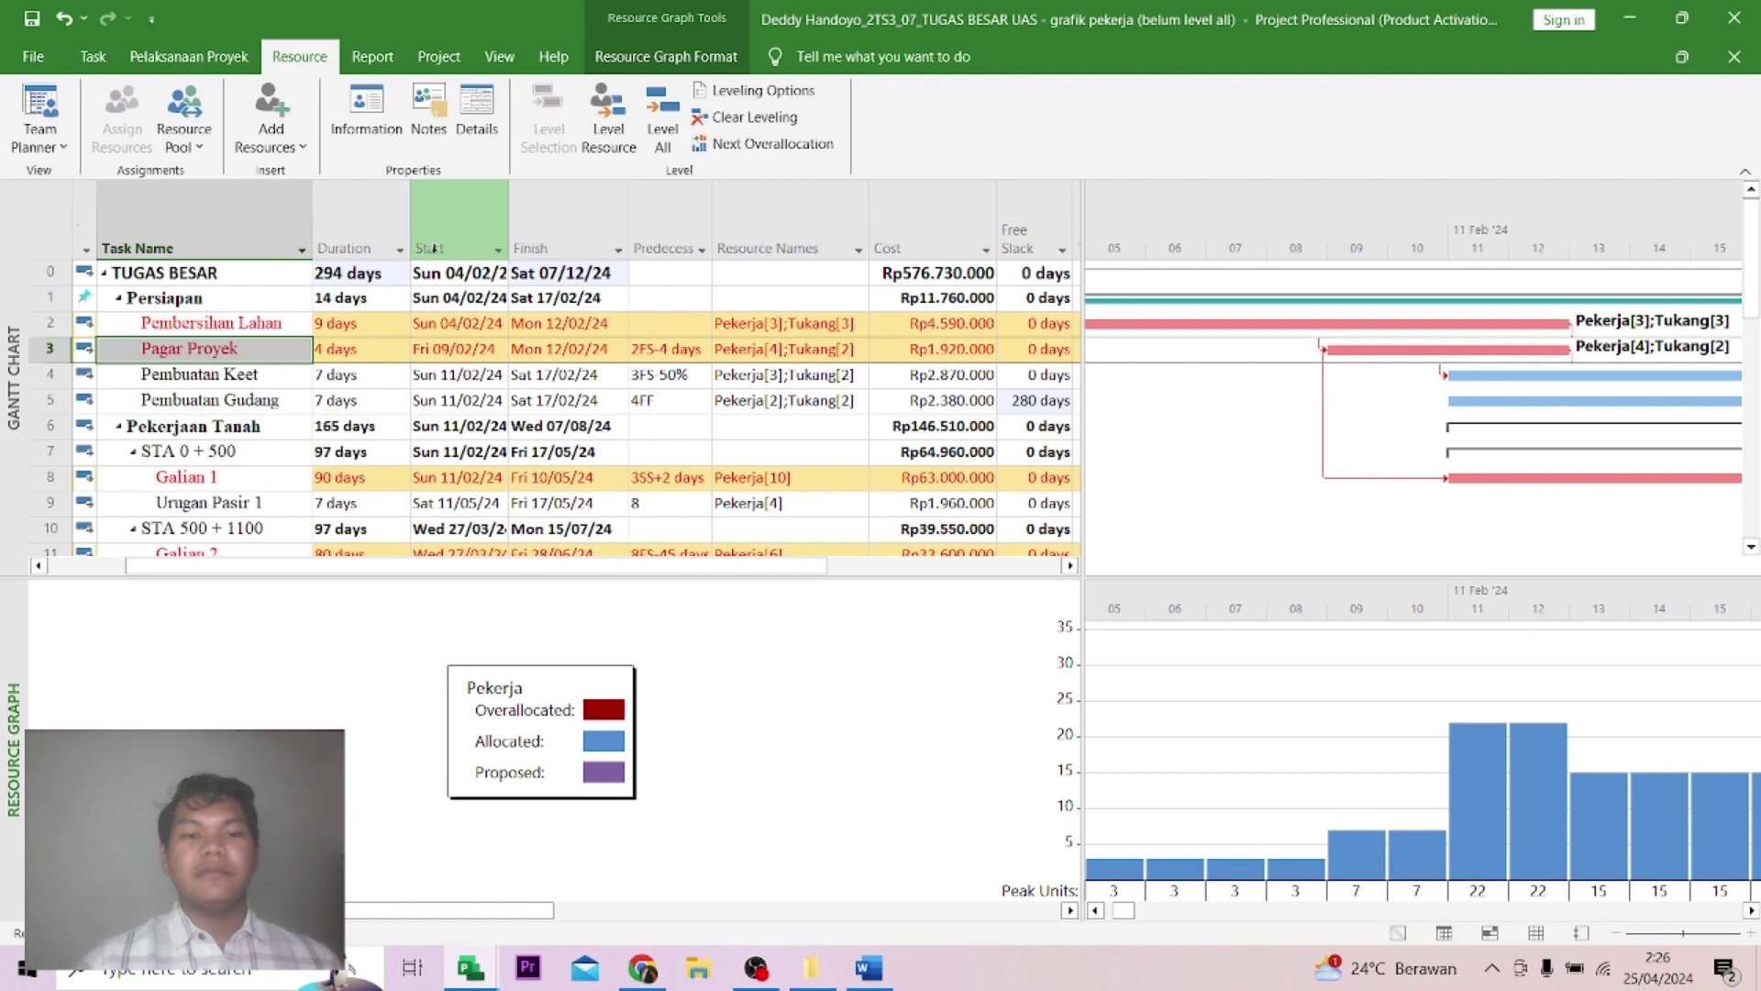
Check the TUGAS BESAR summary task's finish date and clear leveling for the entire project.
click(584, 275)
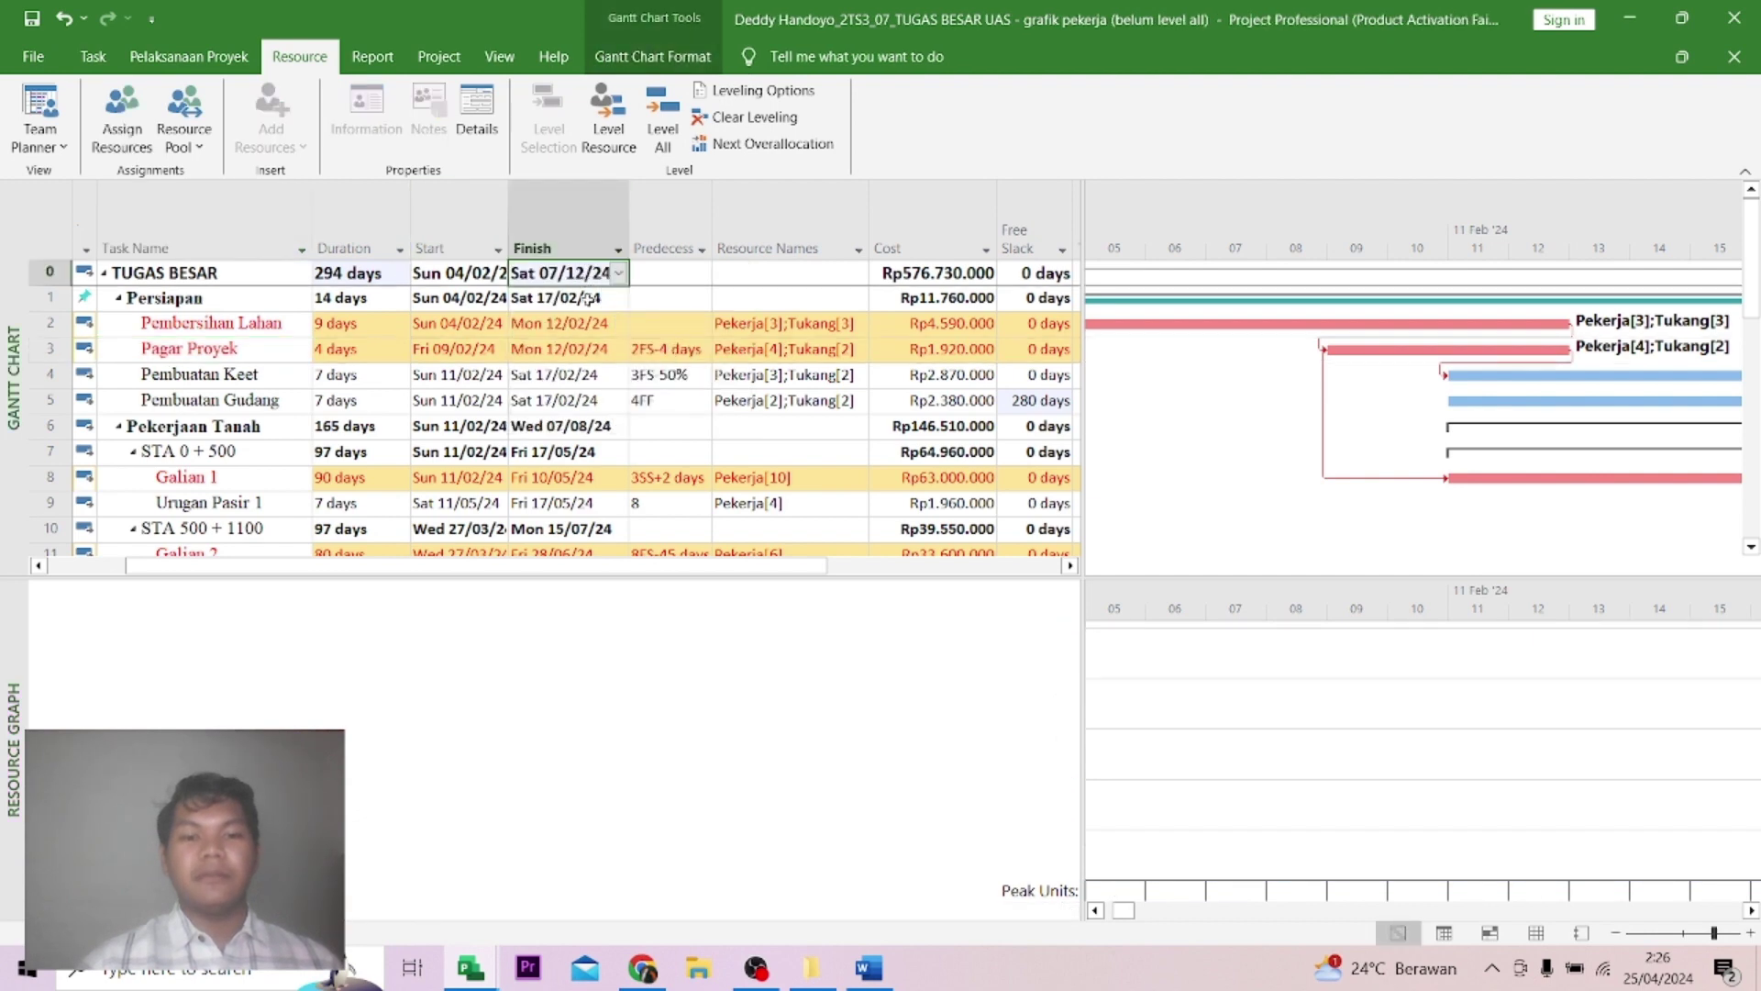
click(756, 119)
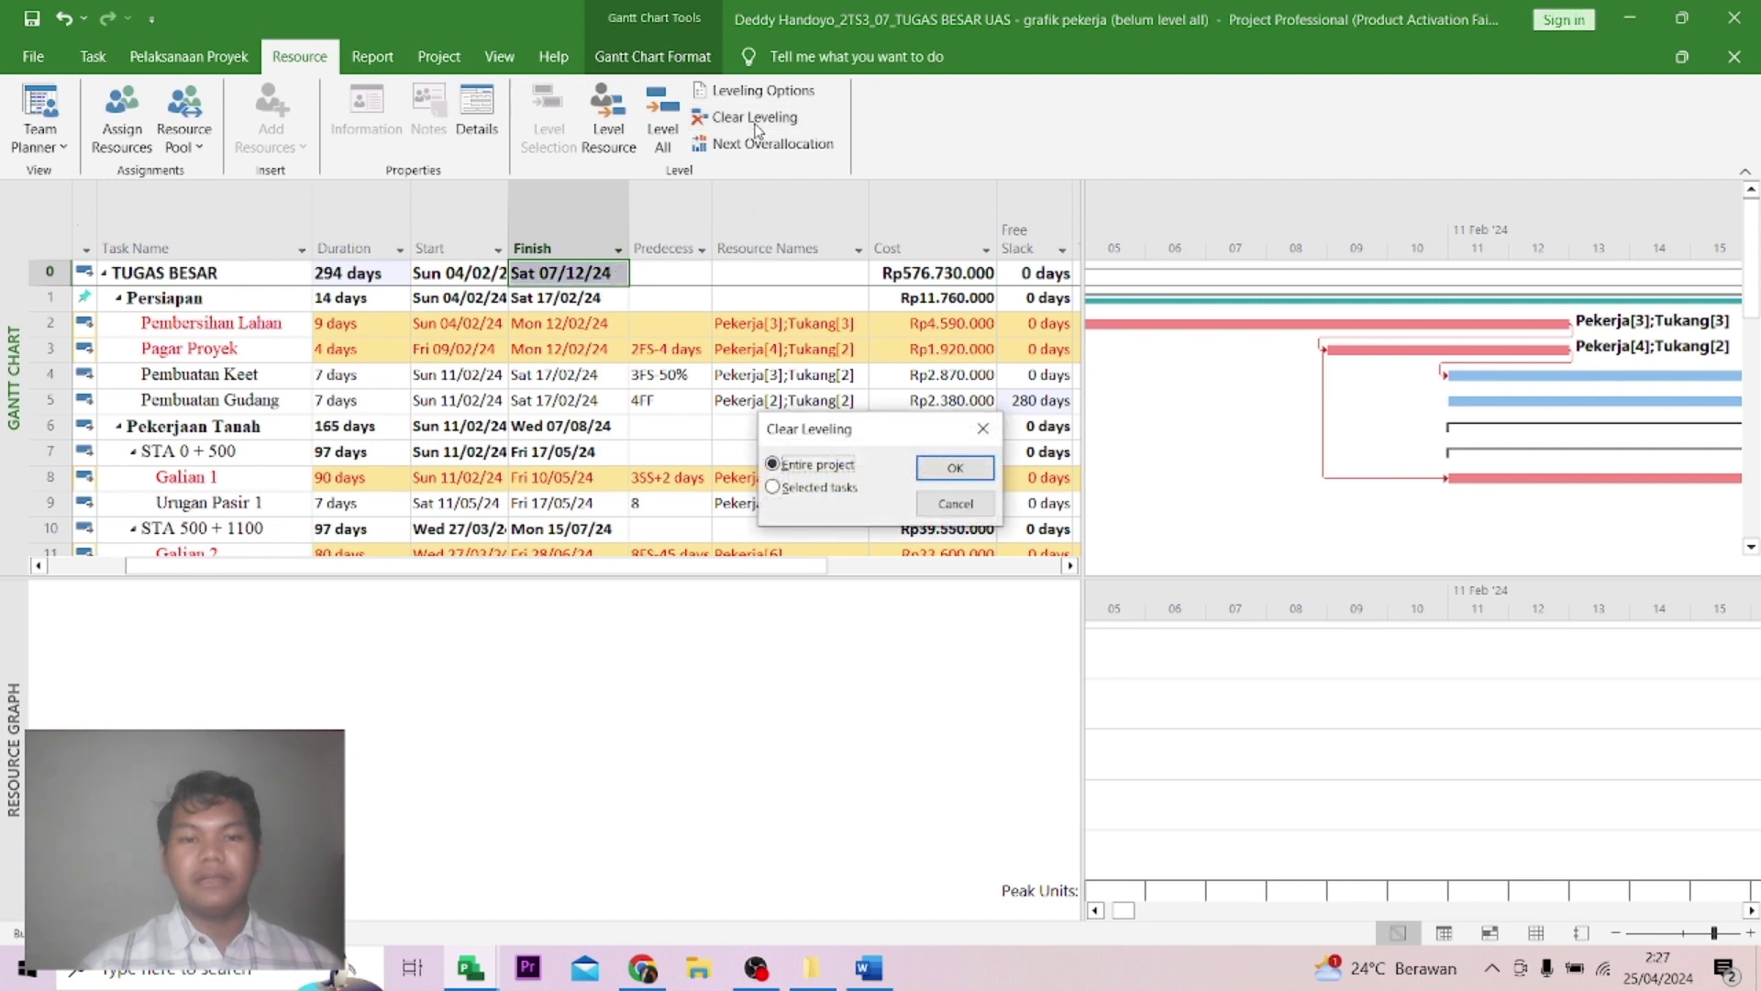
click(963, 466)
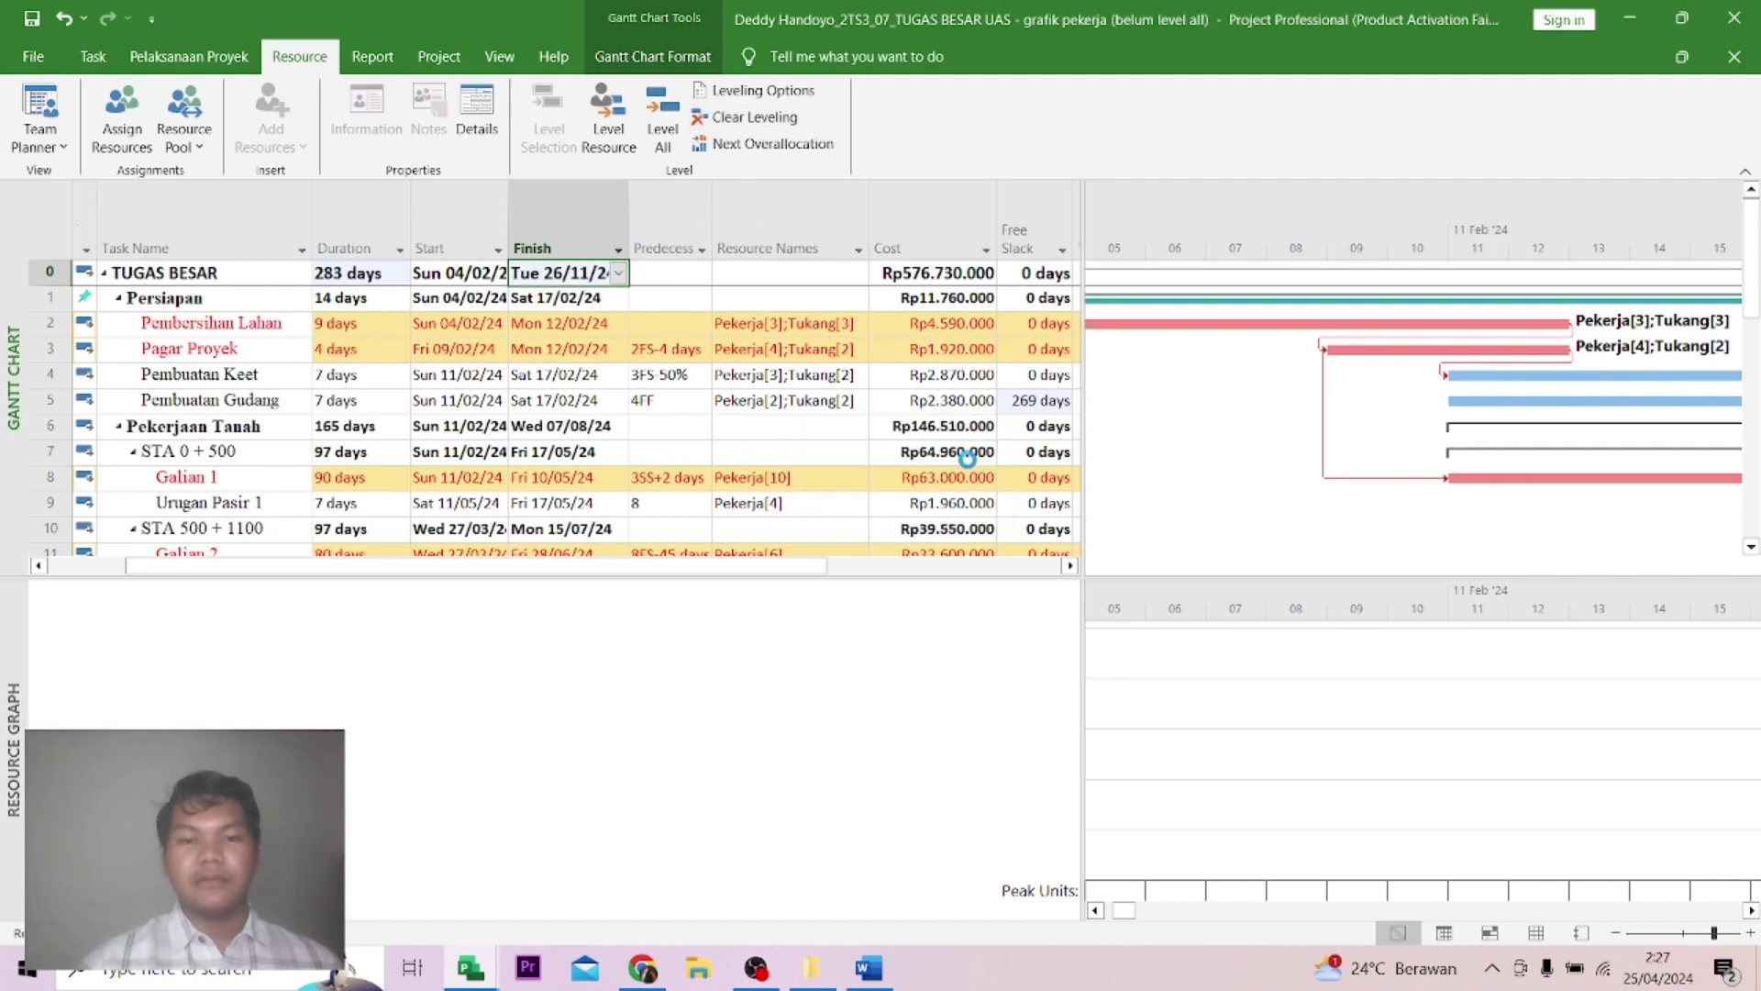
Check the summary task's duration and finish date without leveling, apply Level All again, and compare them.
click(442, 401)
click(353, 279)
click(530, 273)
click(664, 134)
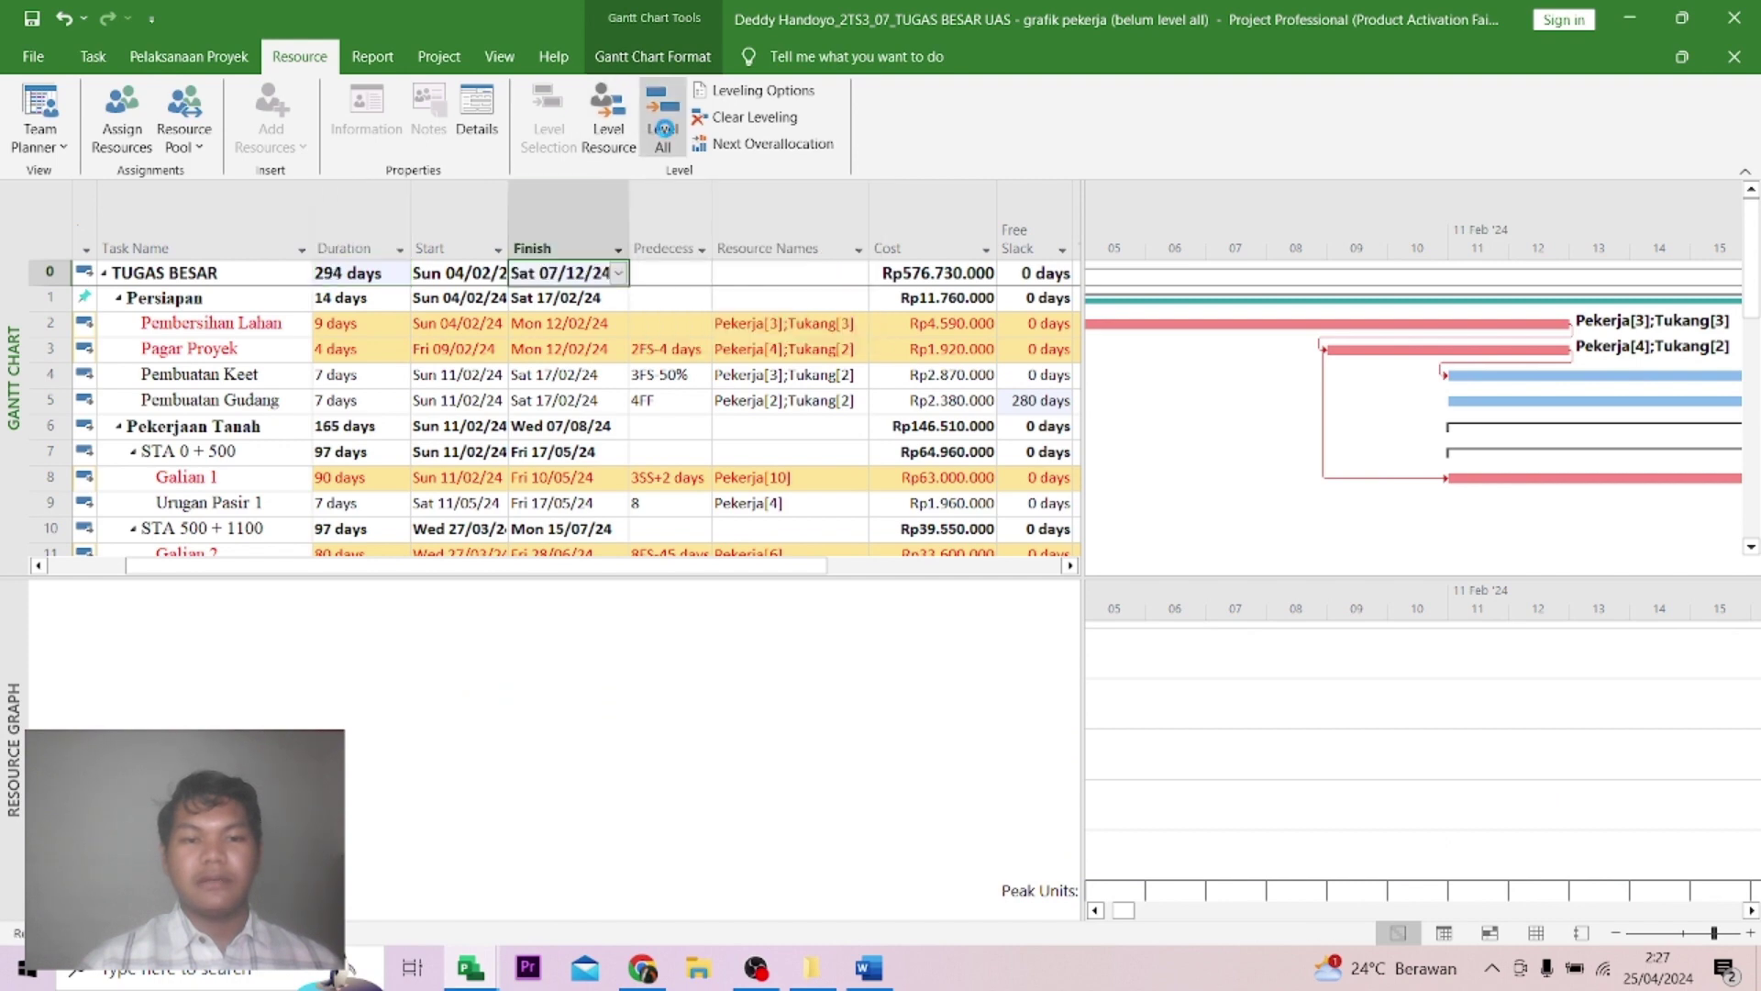
click(771, 424)
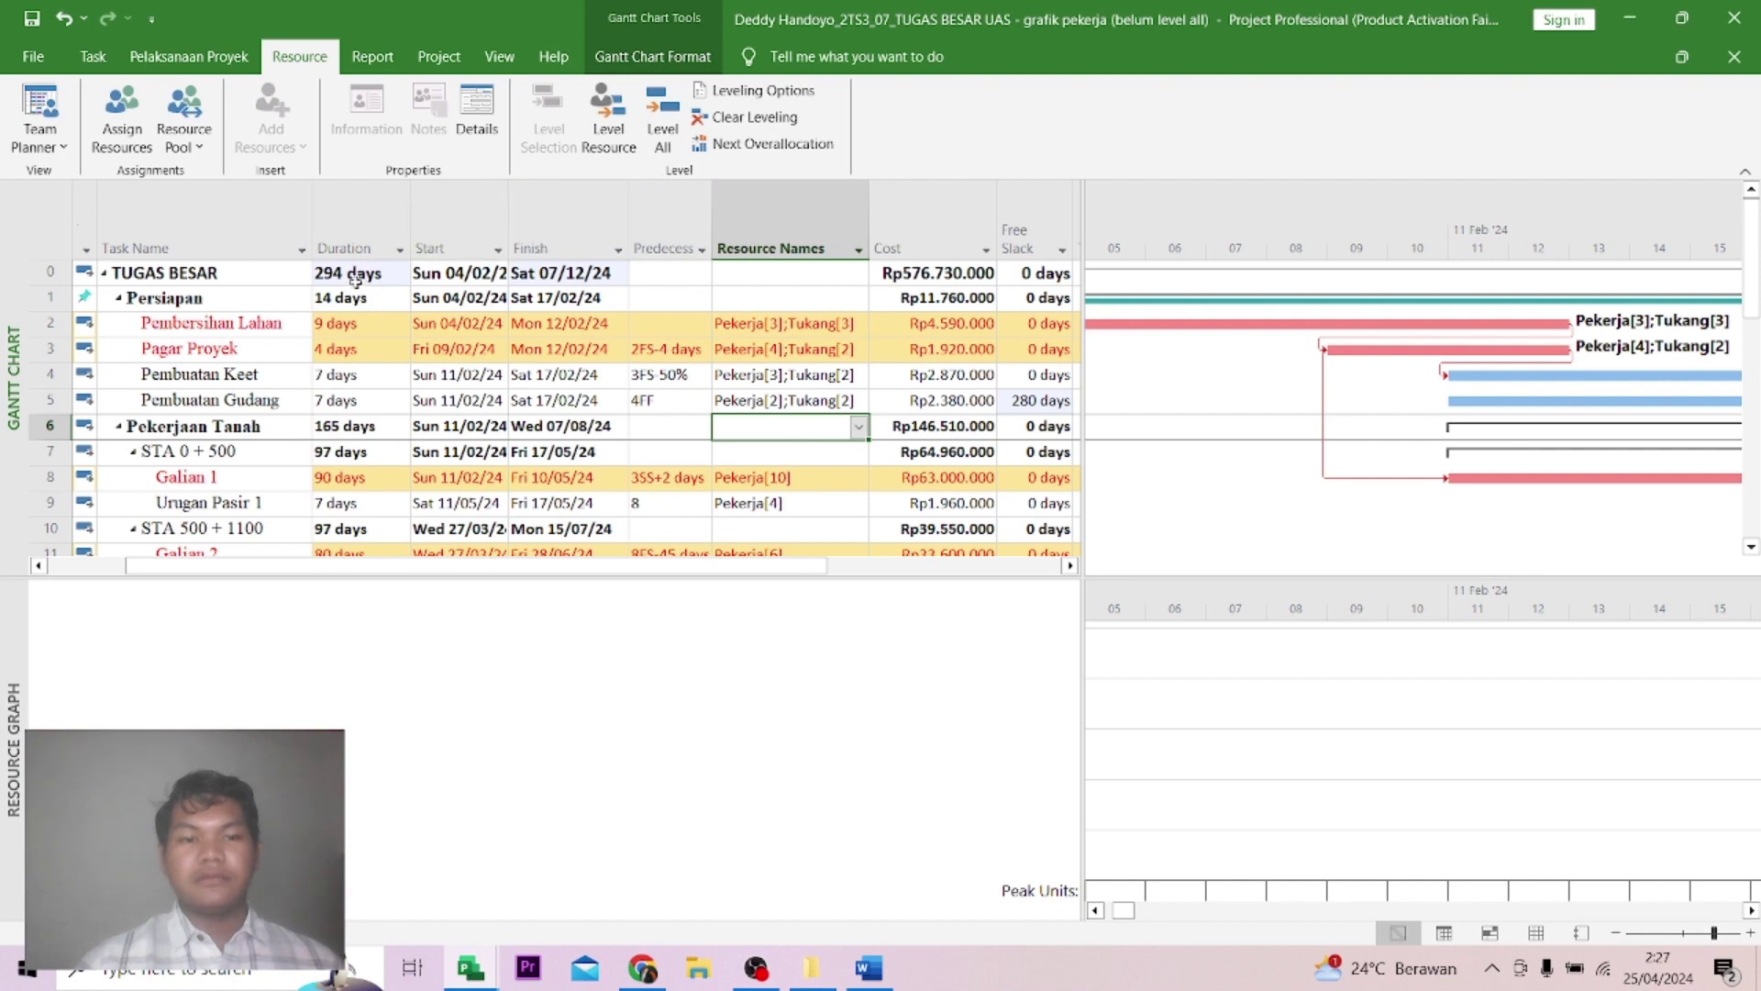
click(484, 272)
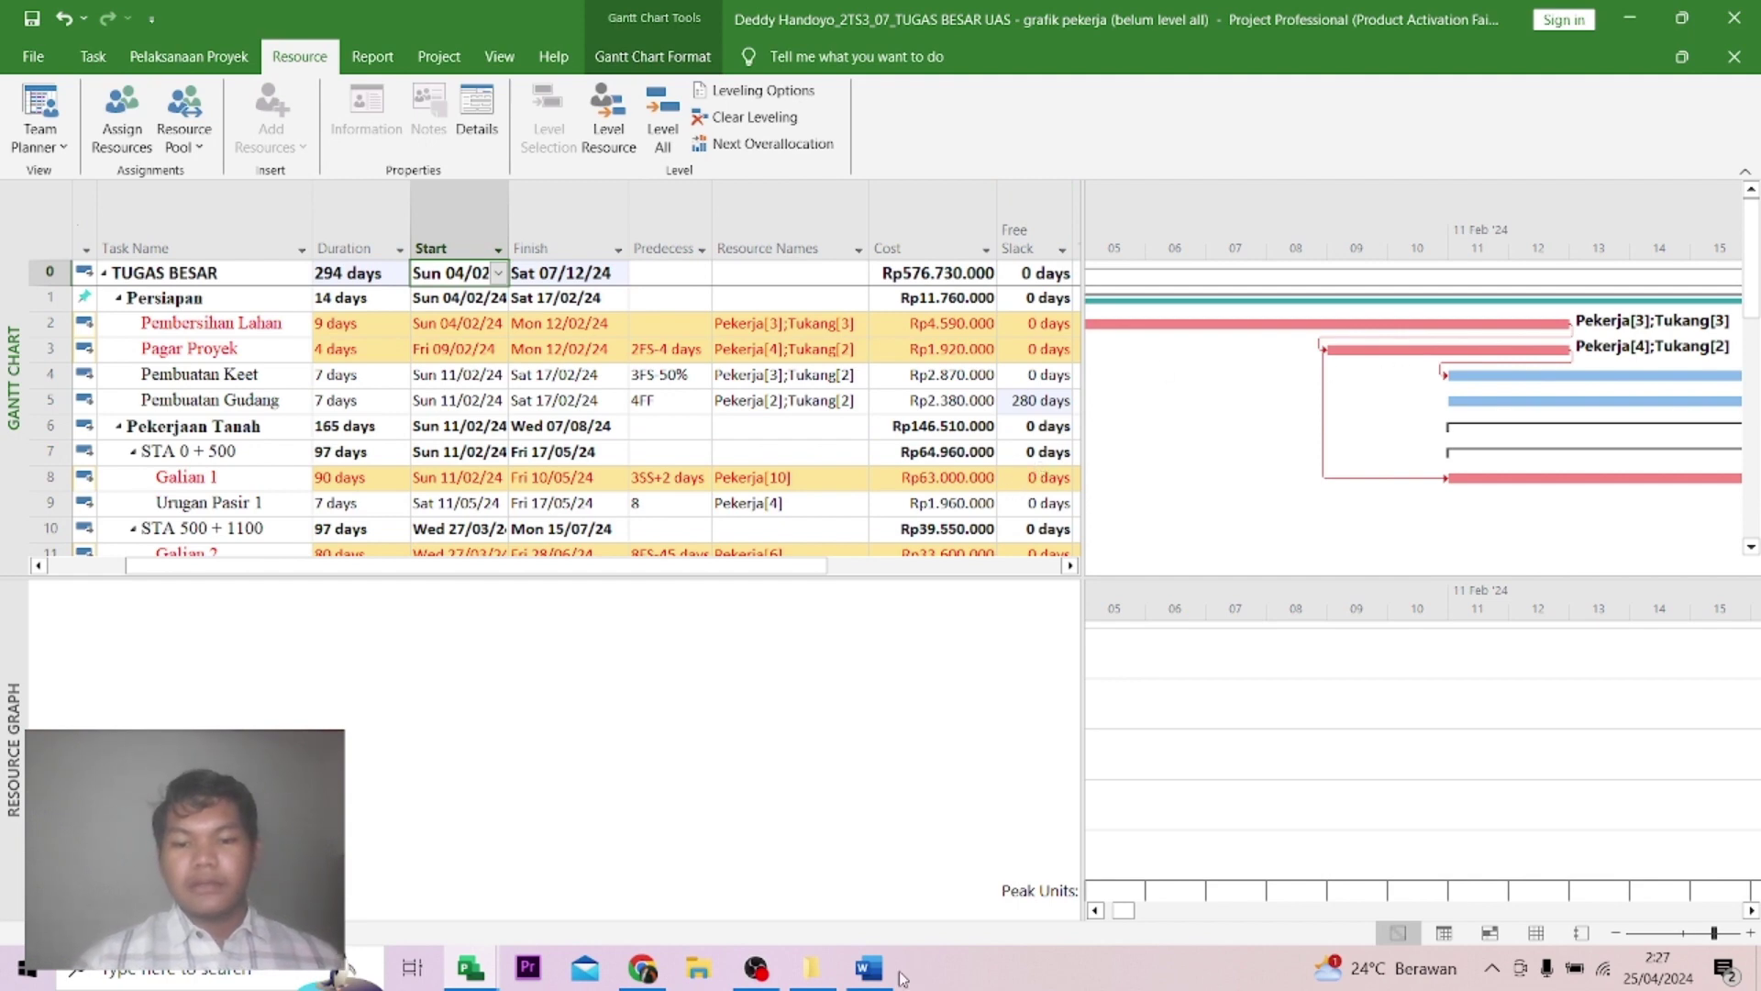
Switch to Word and review the question 2a answer on changed durations for Pekerjaan Pasangan and Pekerjaan Finishing with its table images.
click(869, 968)
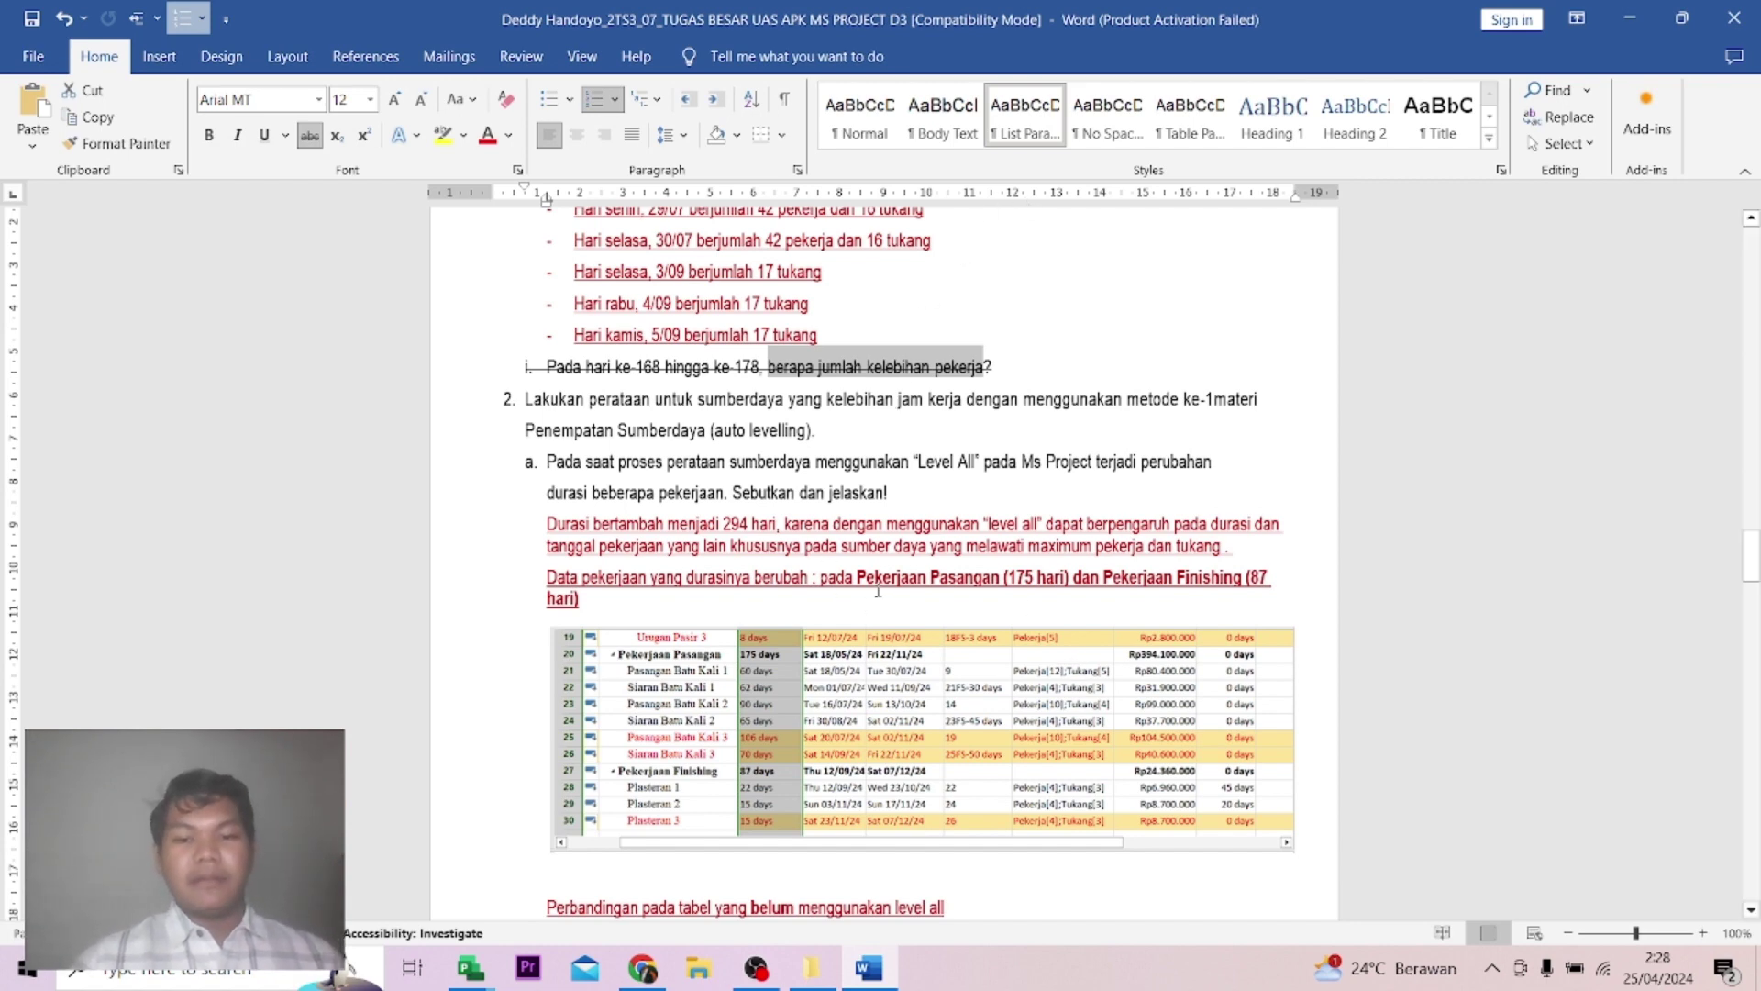
click(1000, 602)
shift+click(1046, 591)
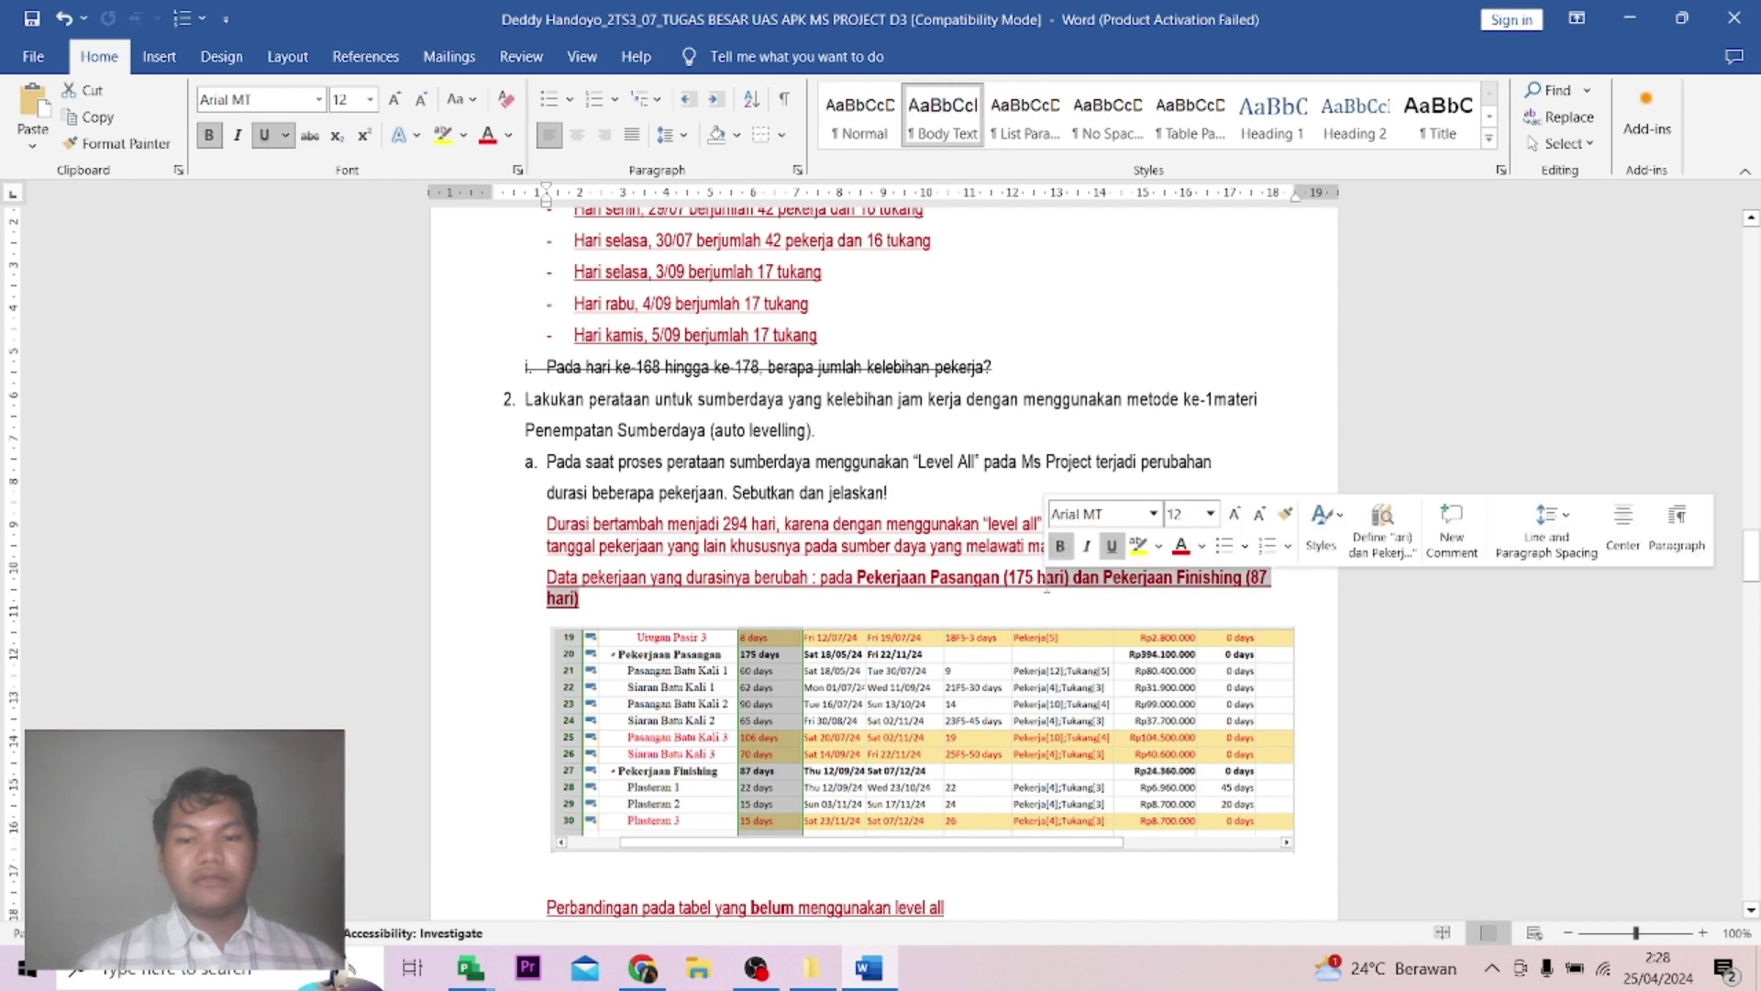
click(1092, 589)
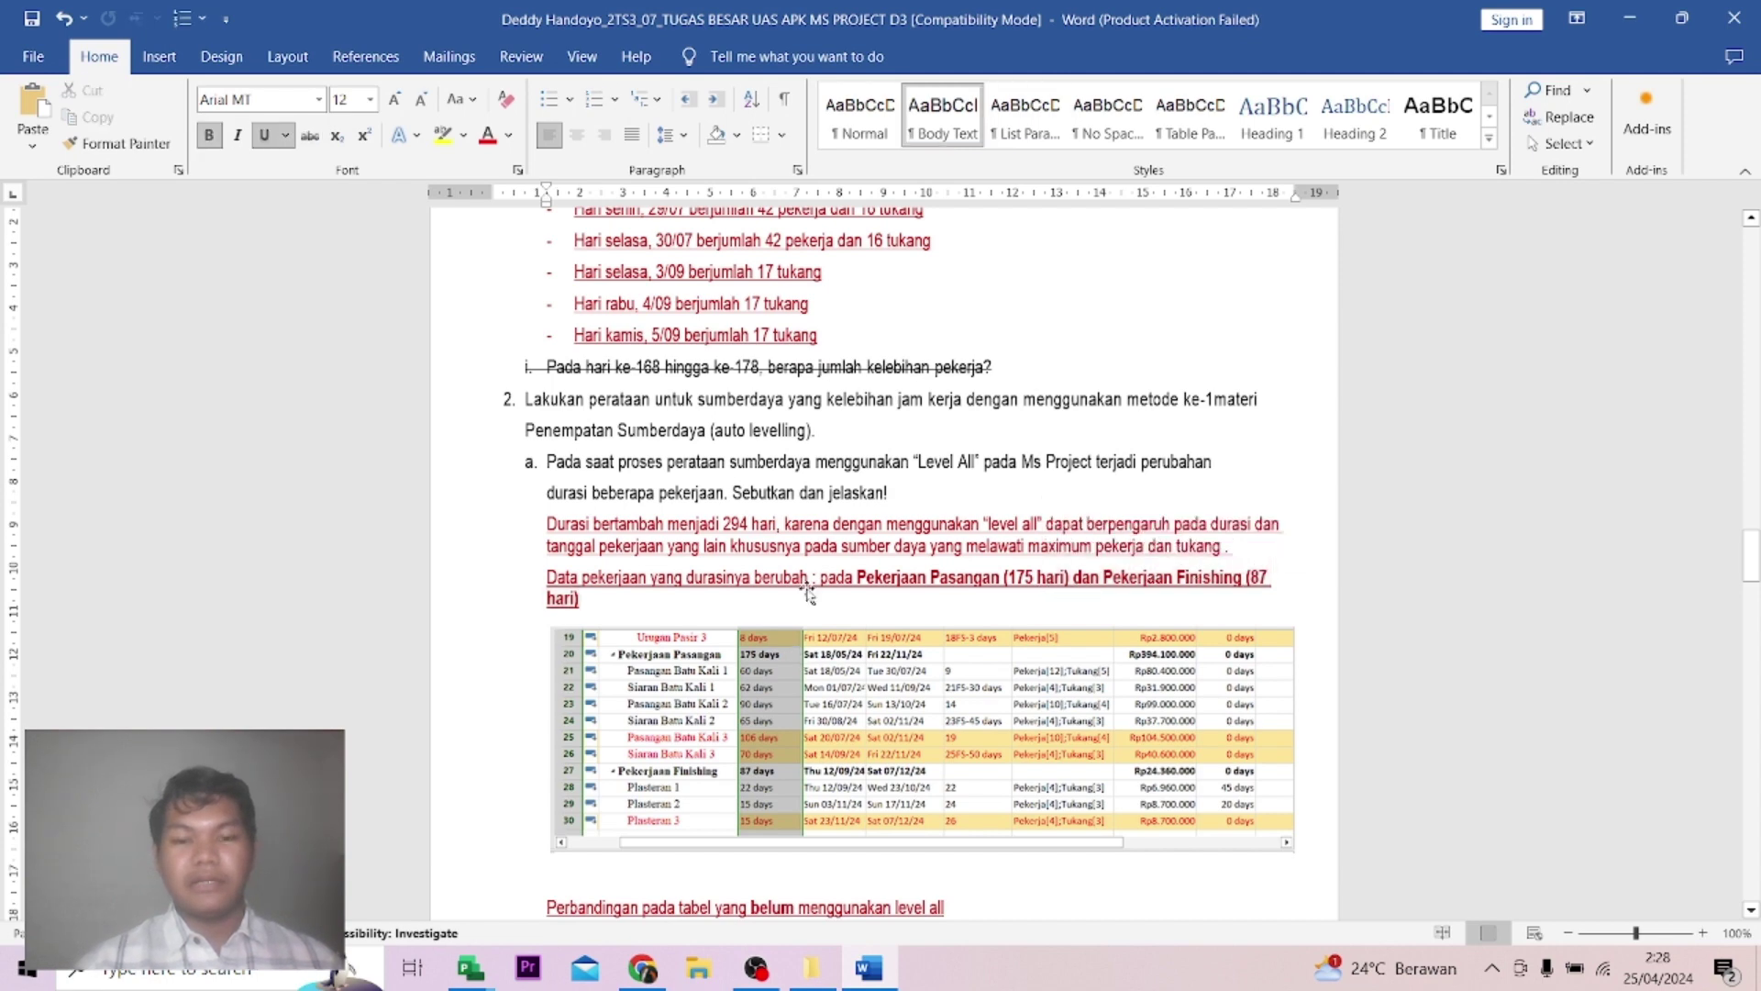
scroll(807, 593, down, 2)
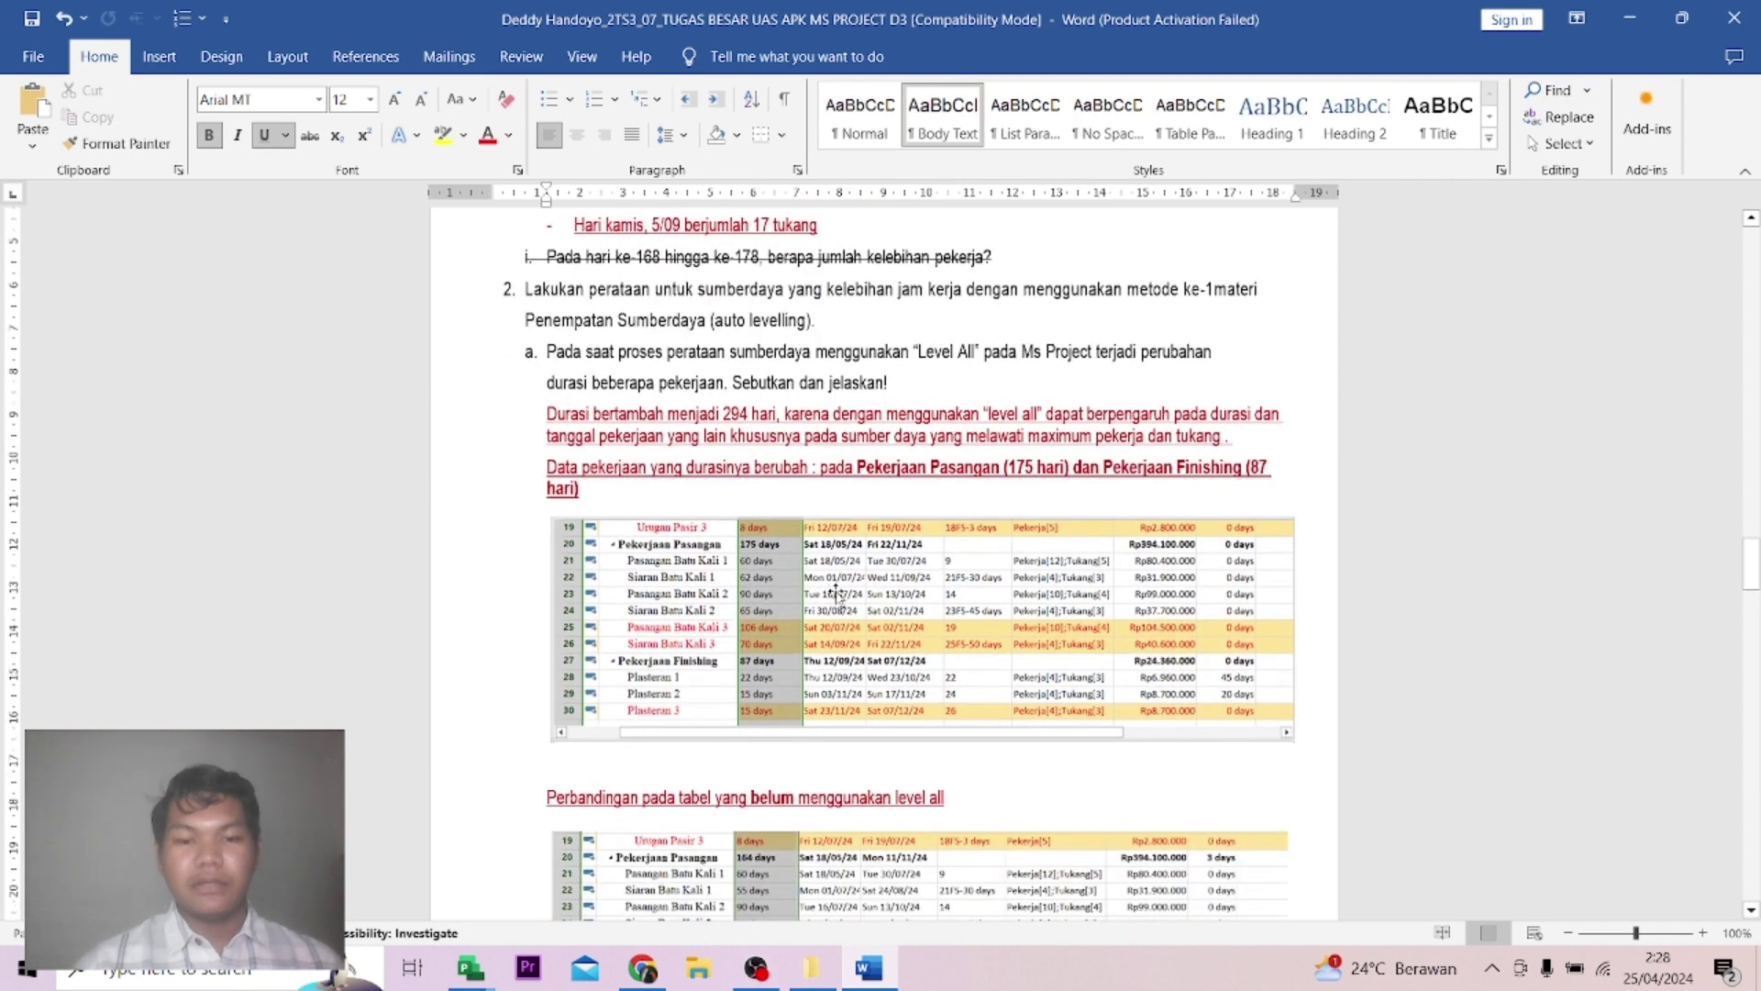
click(836, 592)
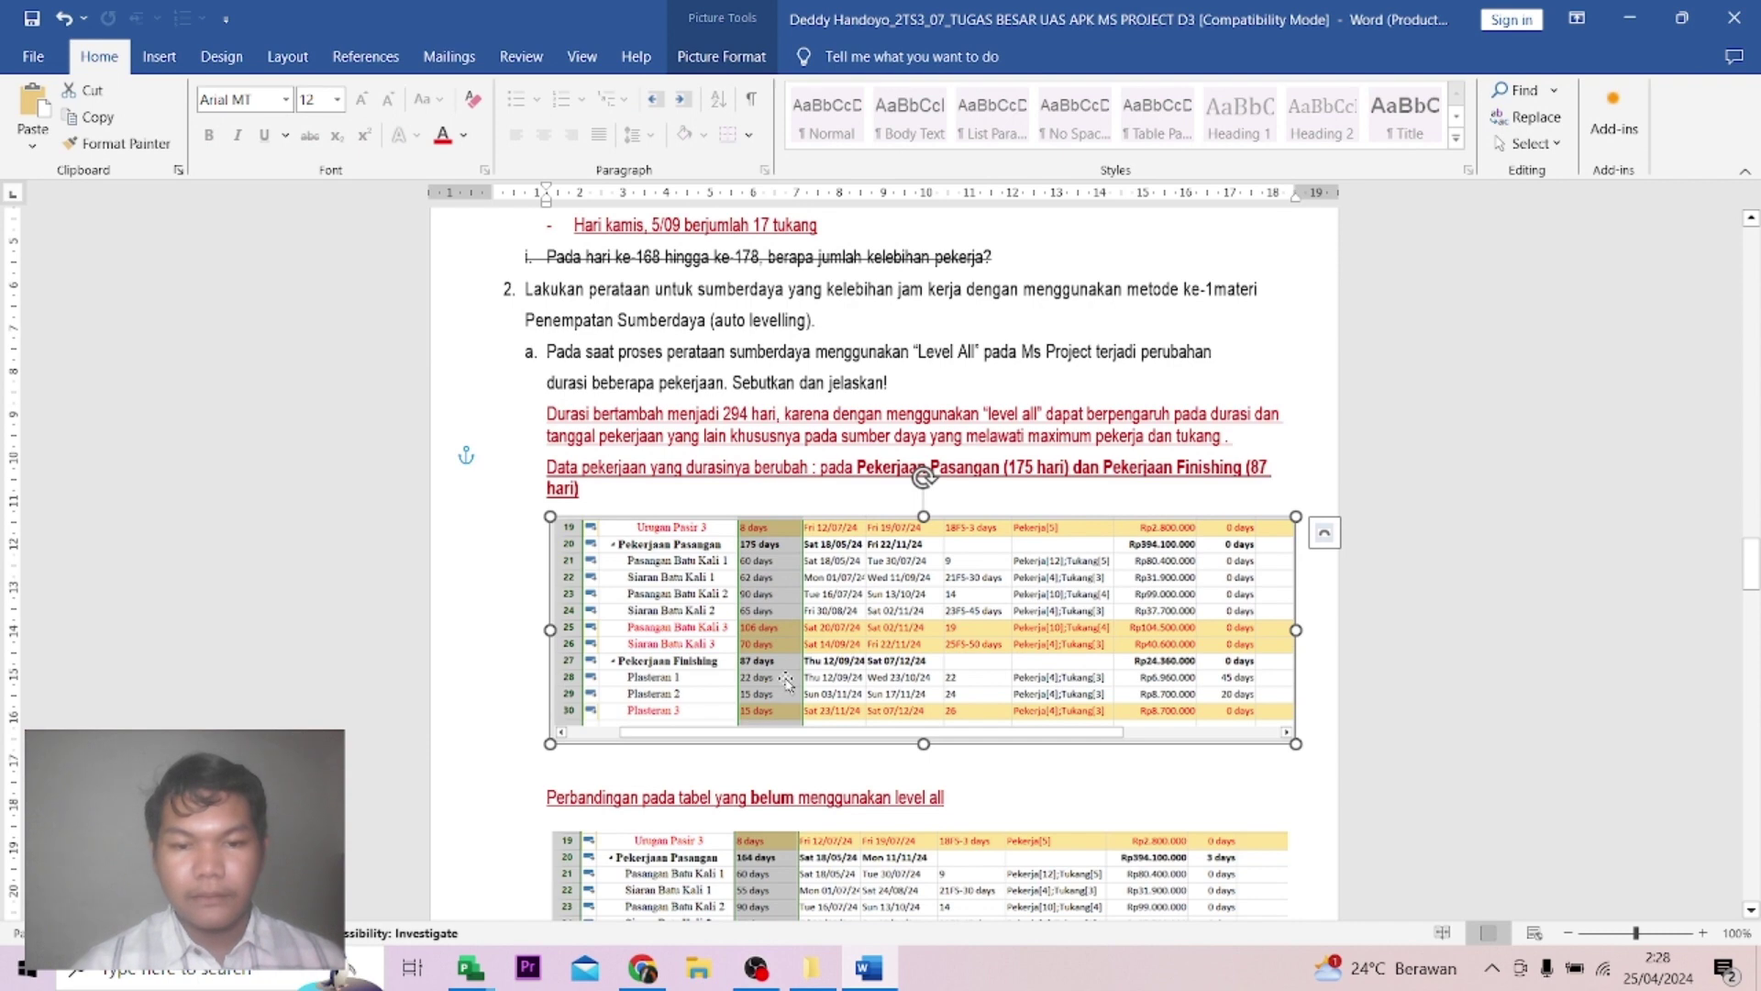
Switch to the "pemerataan grafik pekerja (level all)" schedule in Microsoft Project and enlarge the Gantt Chart pane to show more tasks.
click(468, 970)
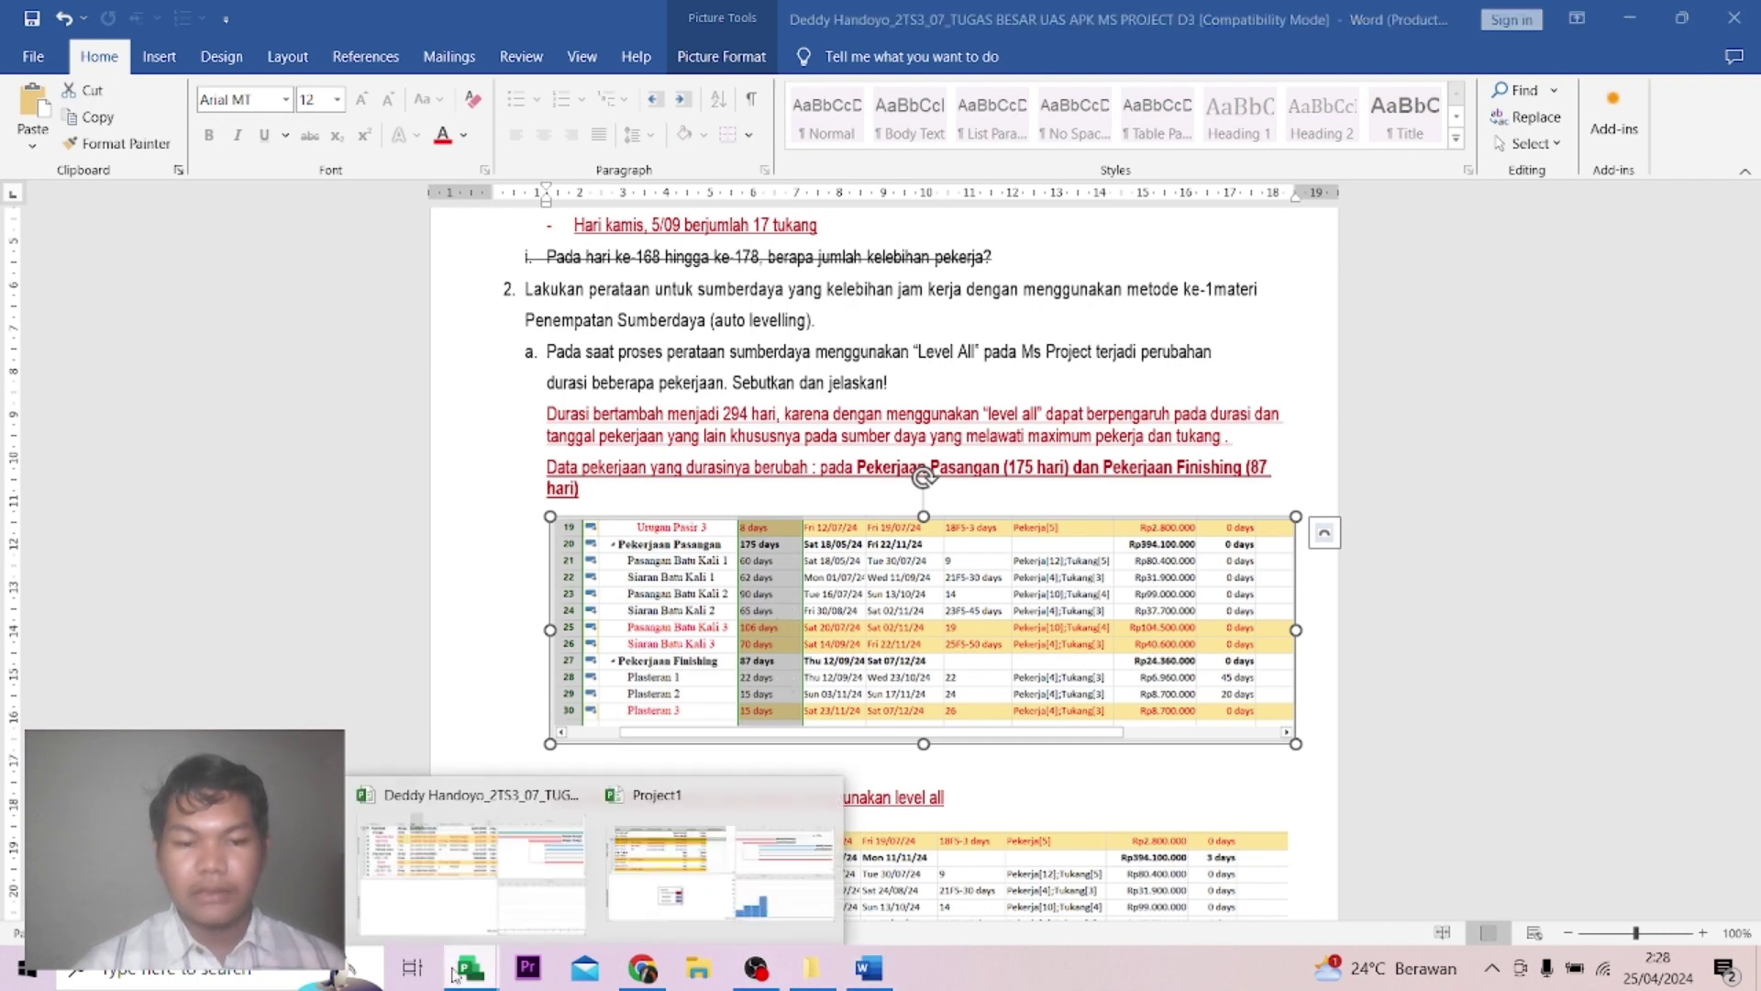
click(670, 821)
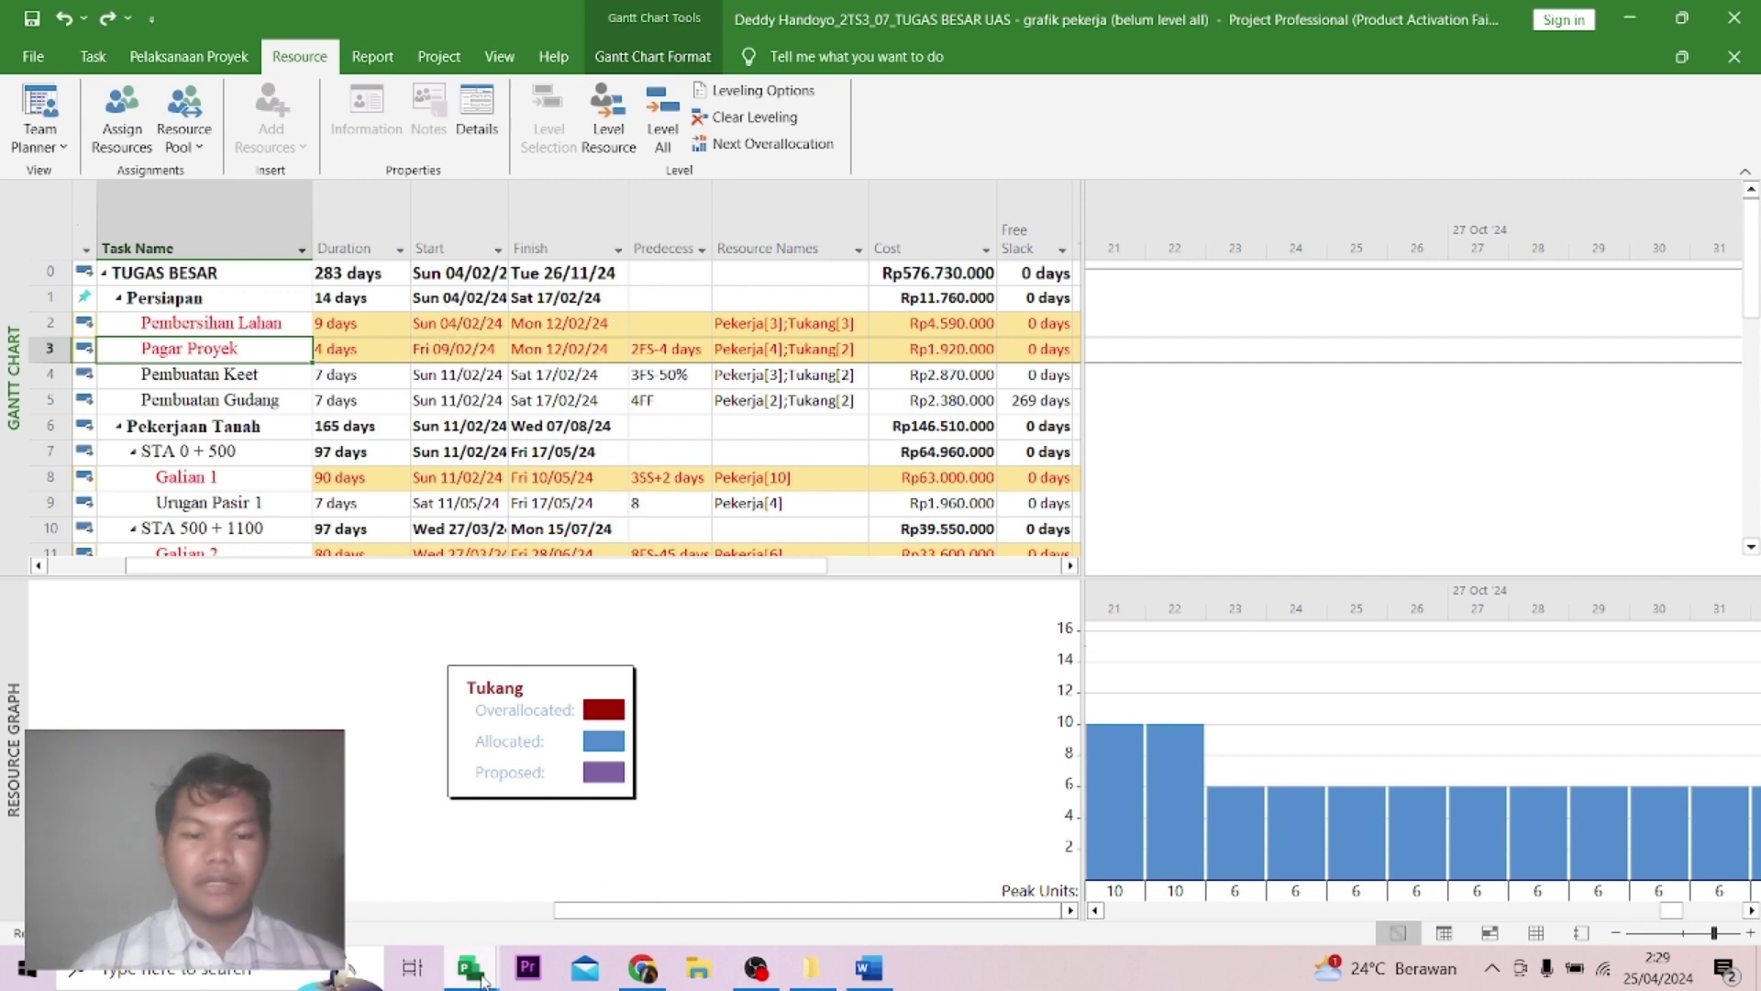
mouse_move(484, 980)
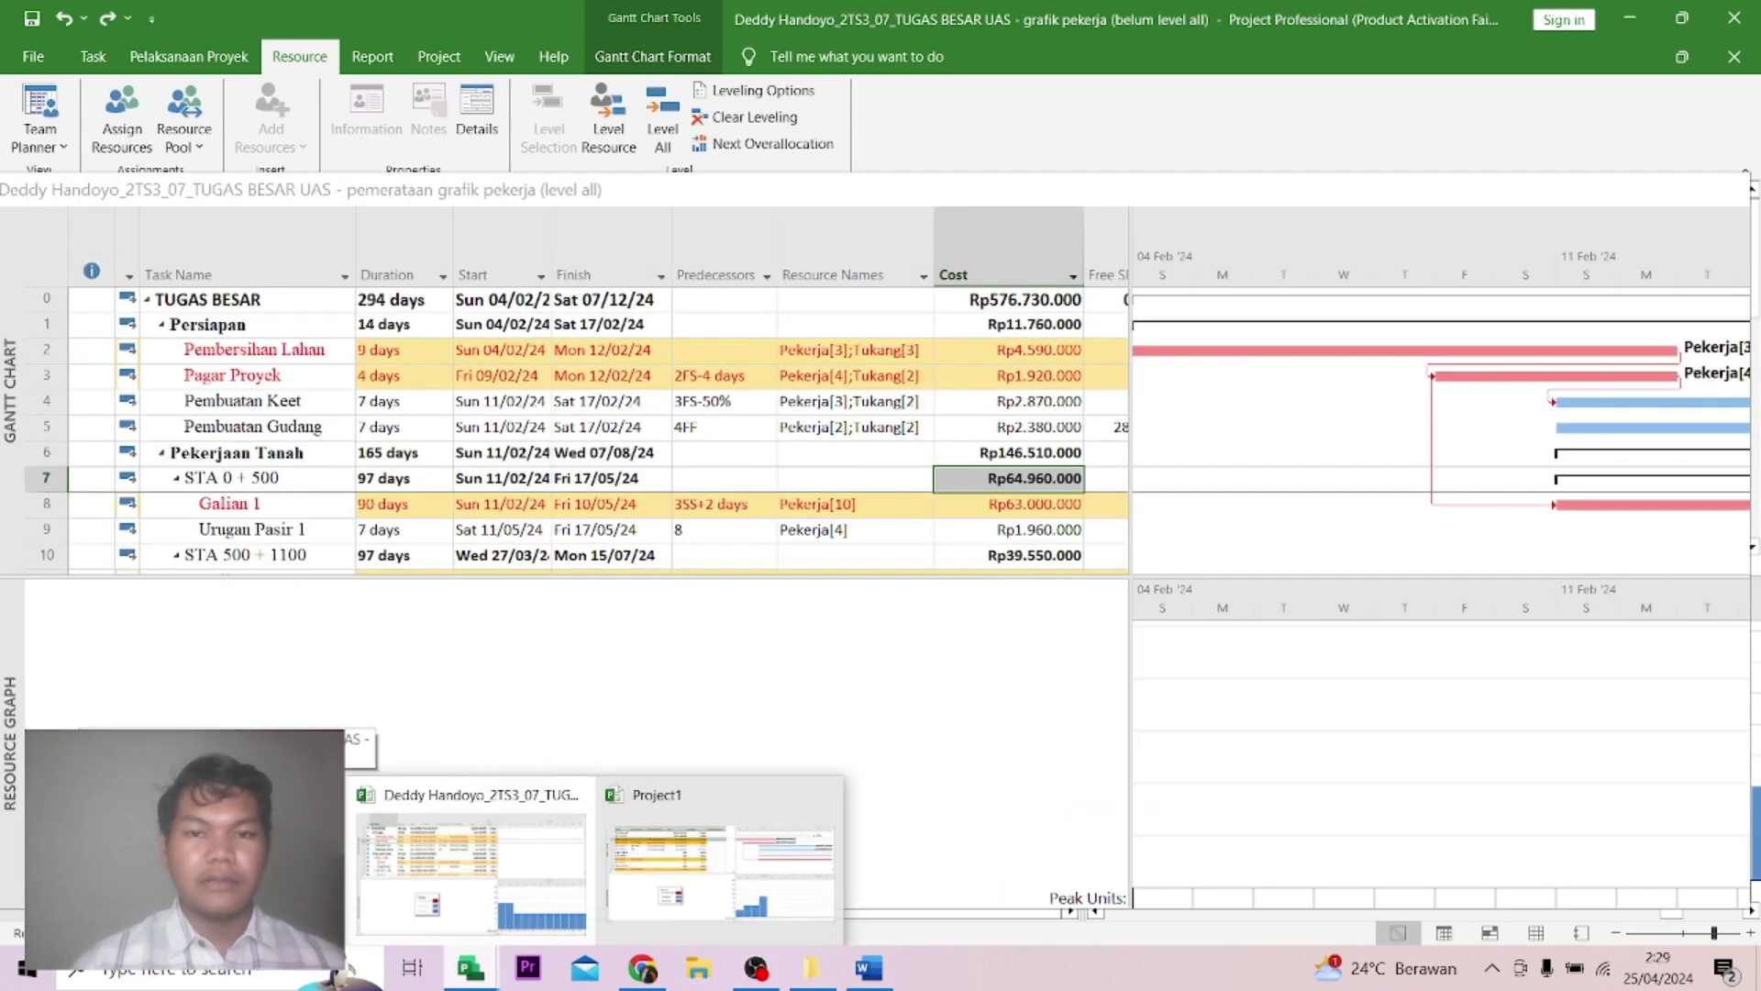
click(471, 872)
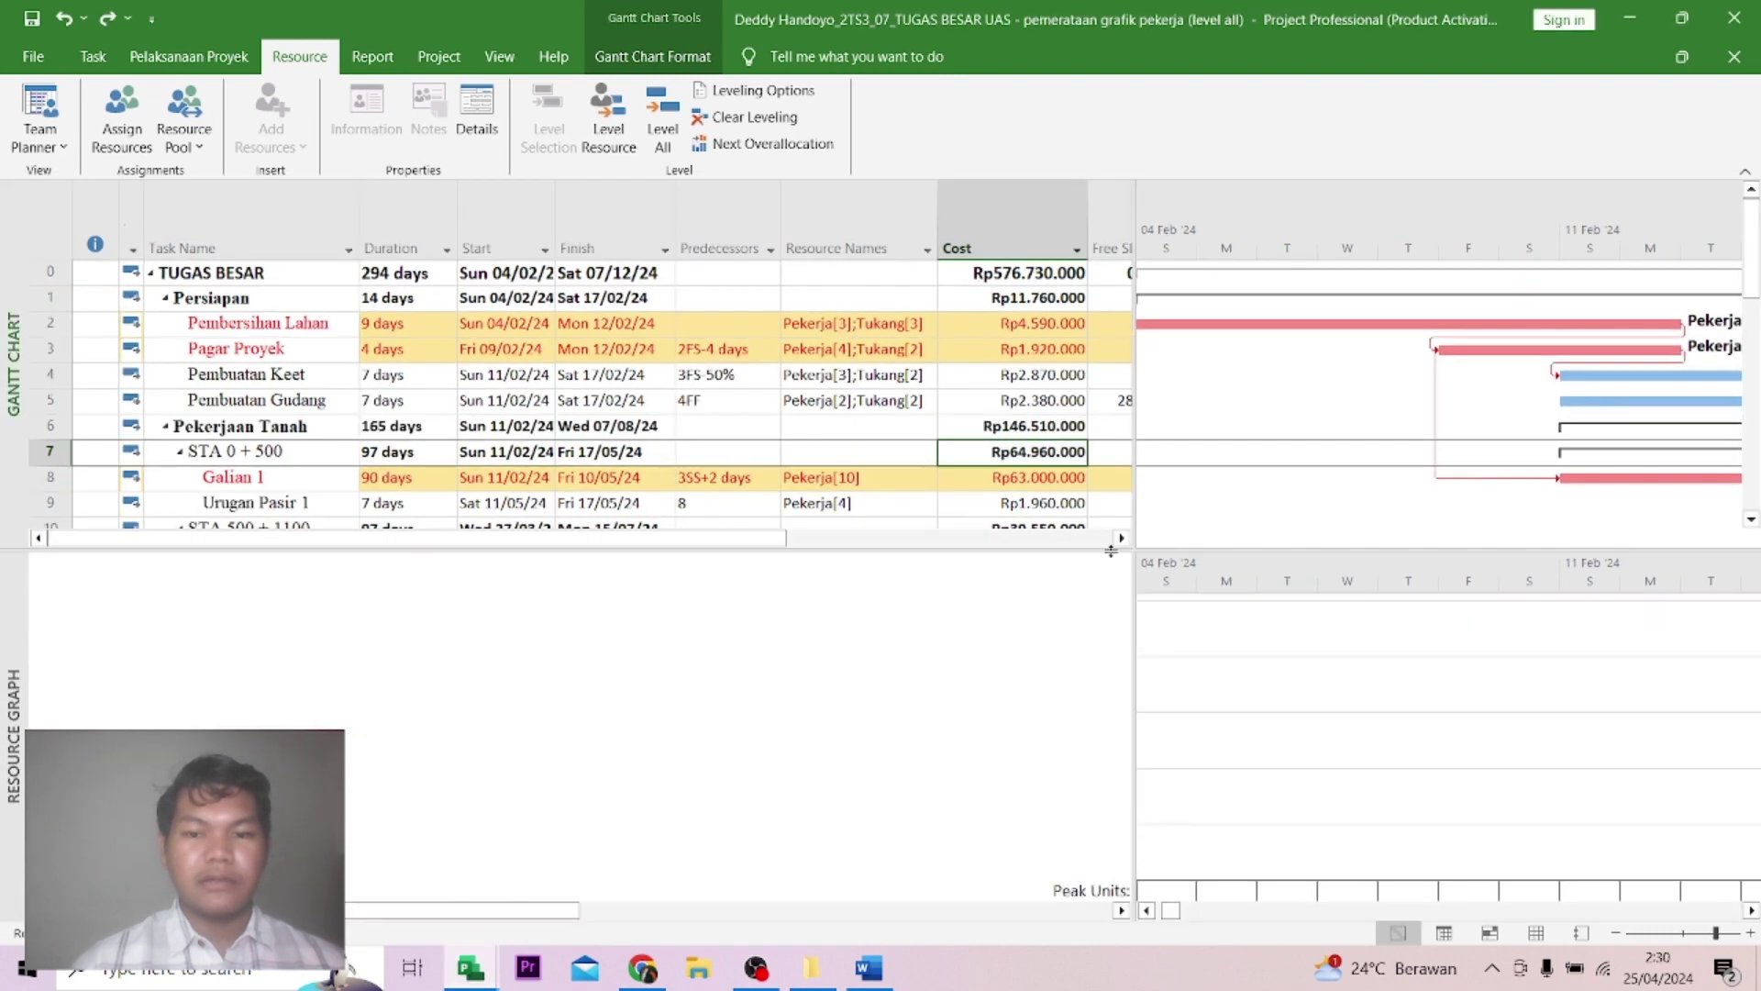
drag(1110, 550, 1077, 777)
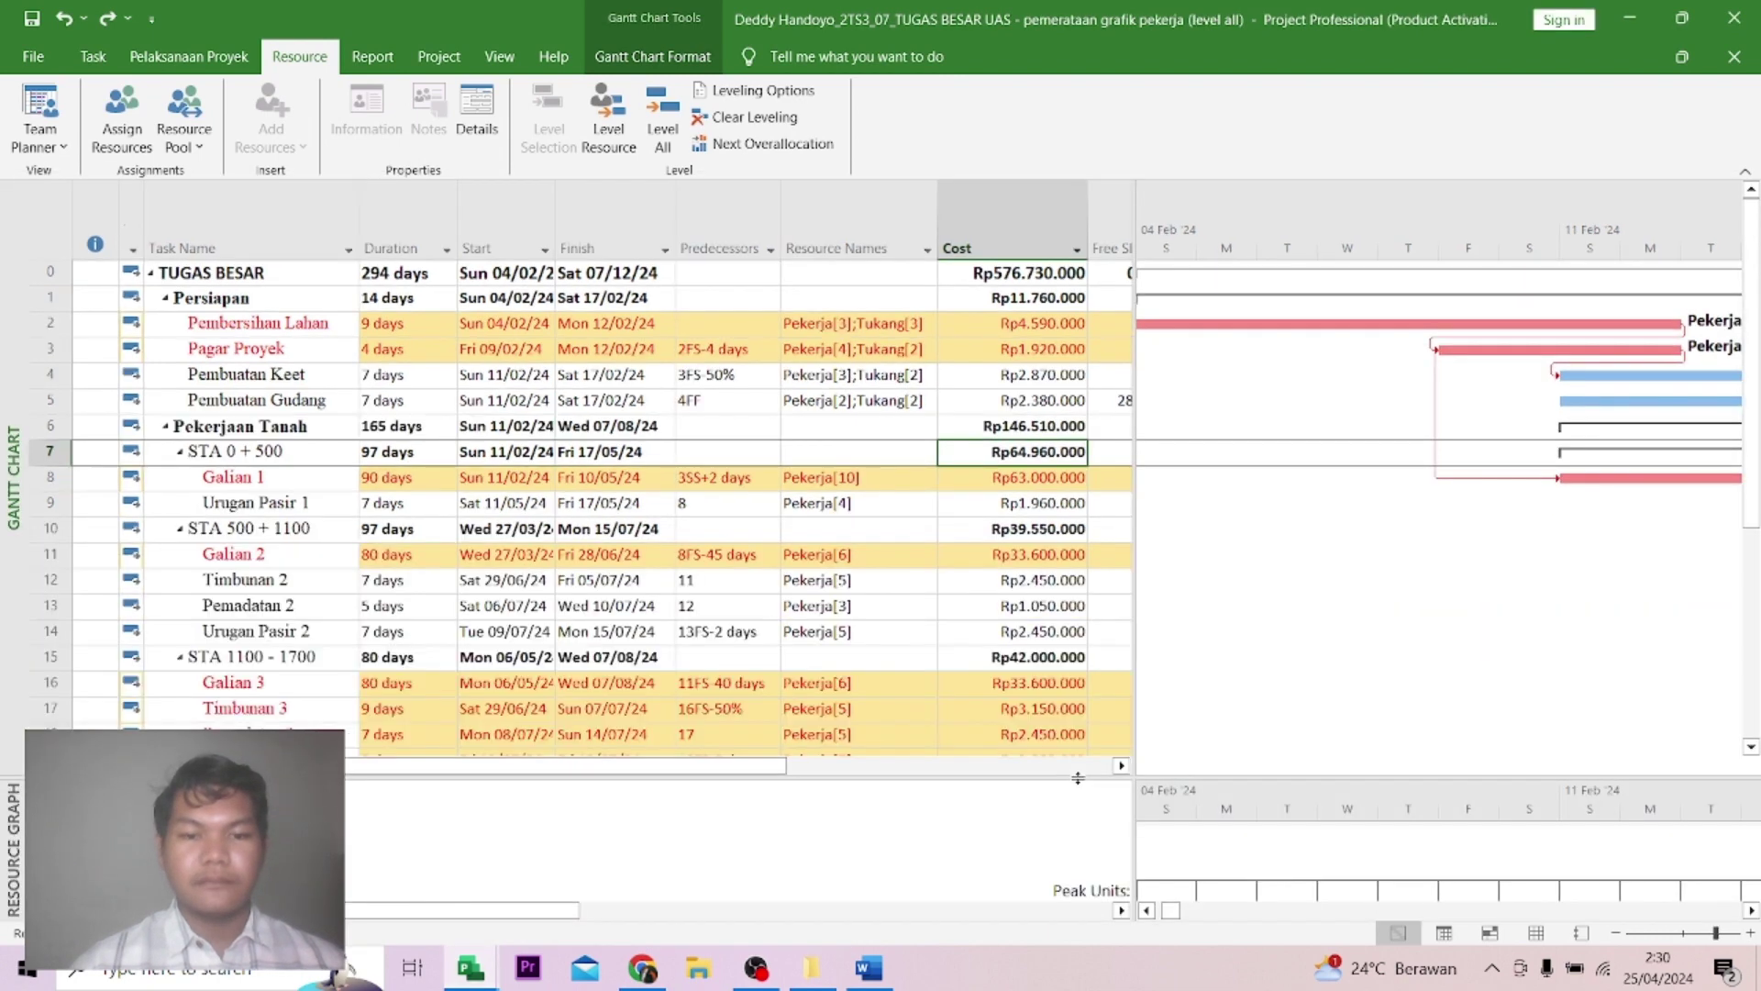
Switch to the "grafik pekerja (belum level all)" schedule, enlarge its Gantt Chart pane and check the durations of Pekerjaan Pasangan and Pekerjaan Finishing.
click(470, 967)
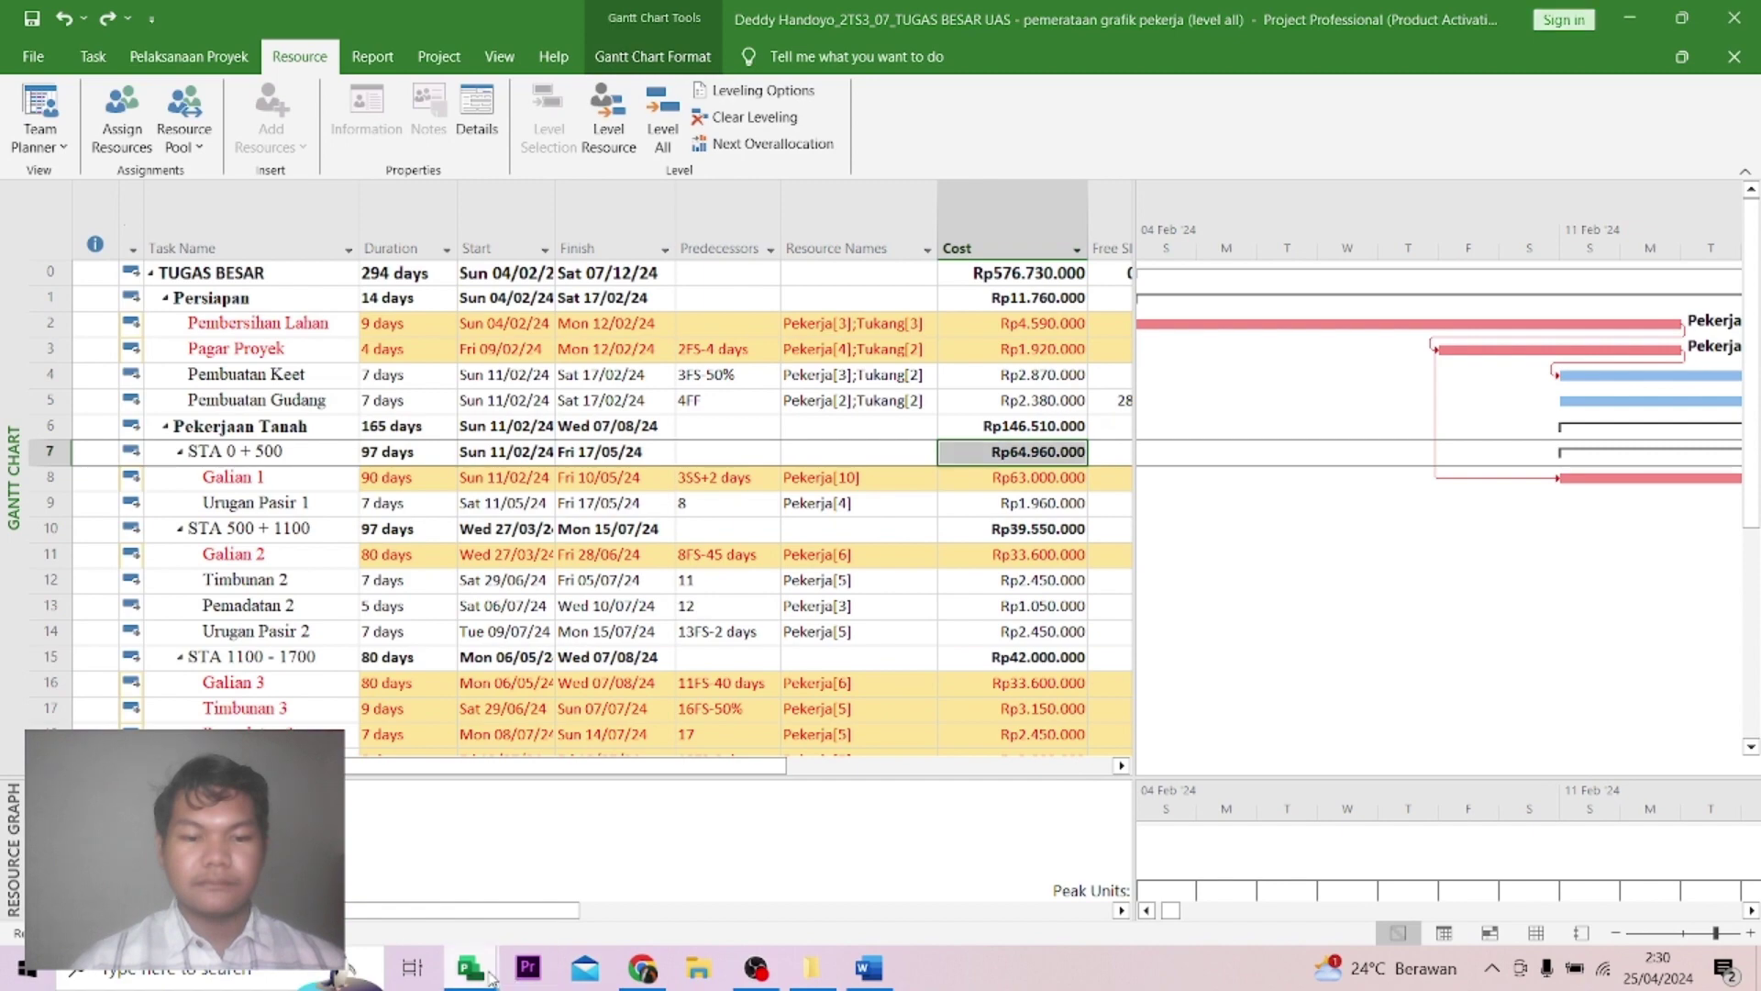
click(534, 870)
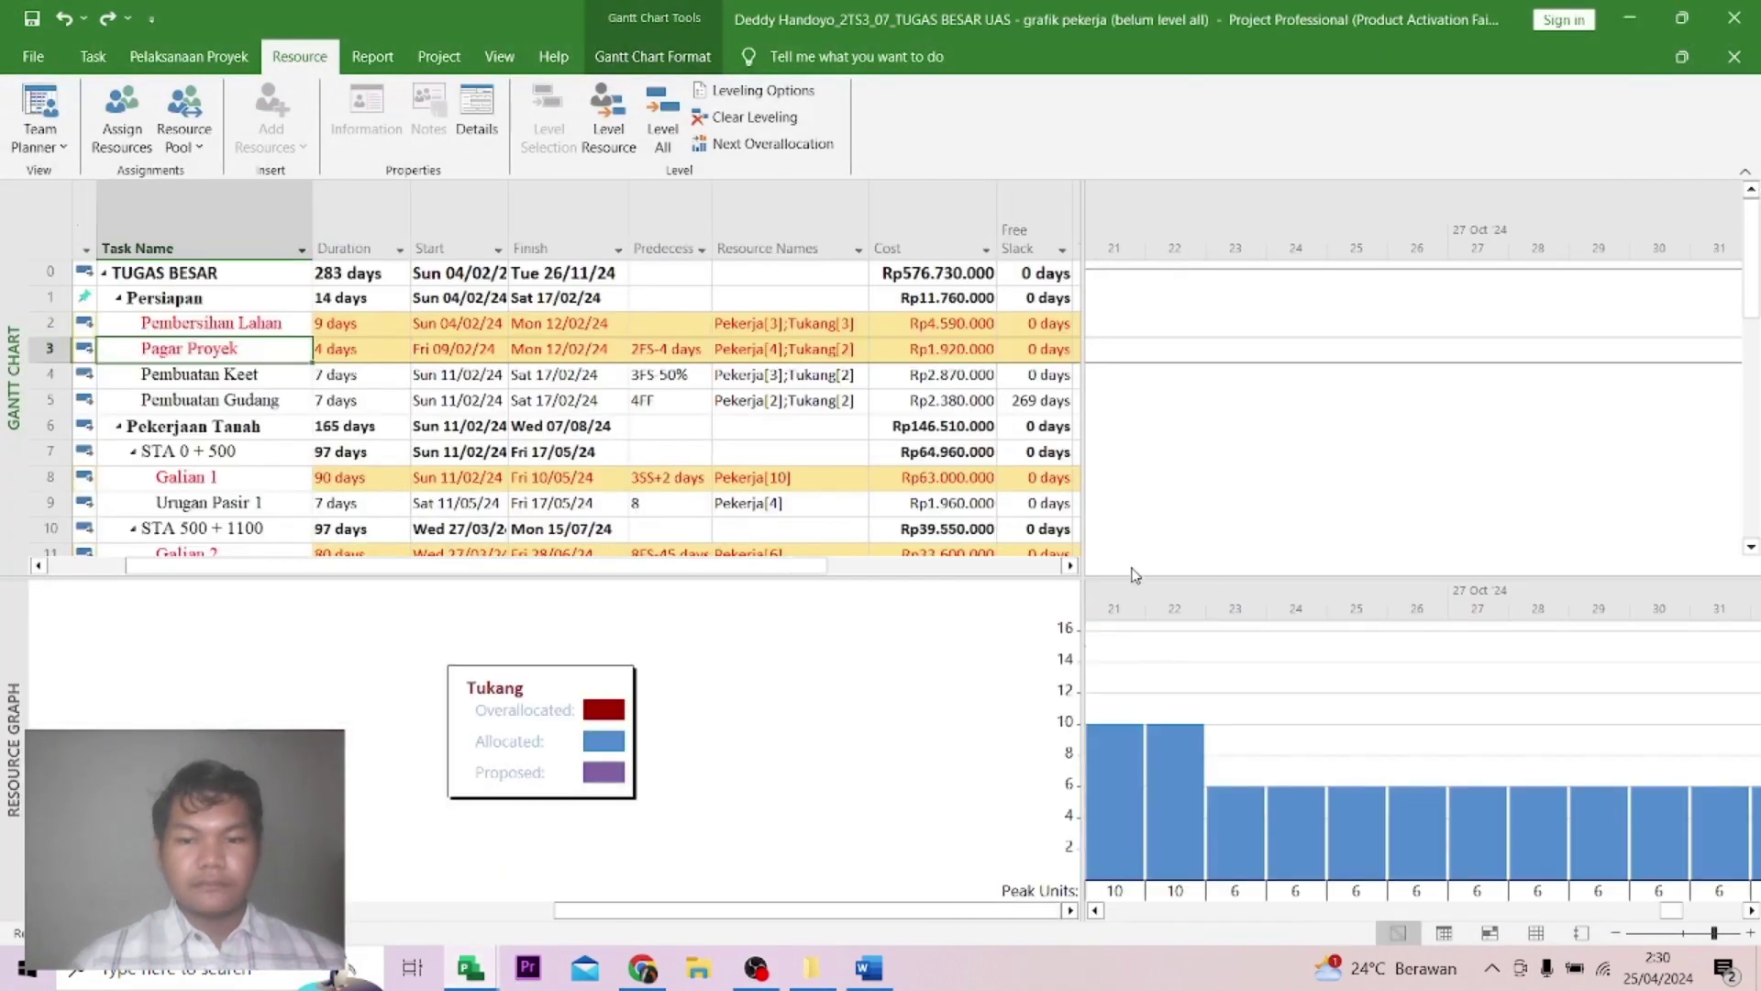
drag(1135, 573, 1135, 846)
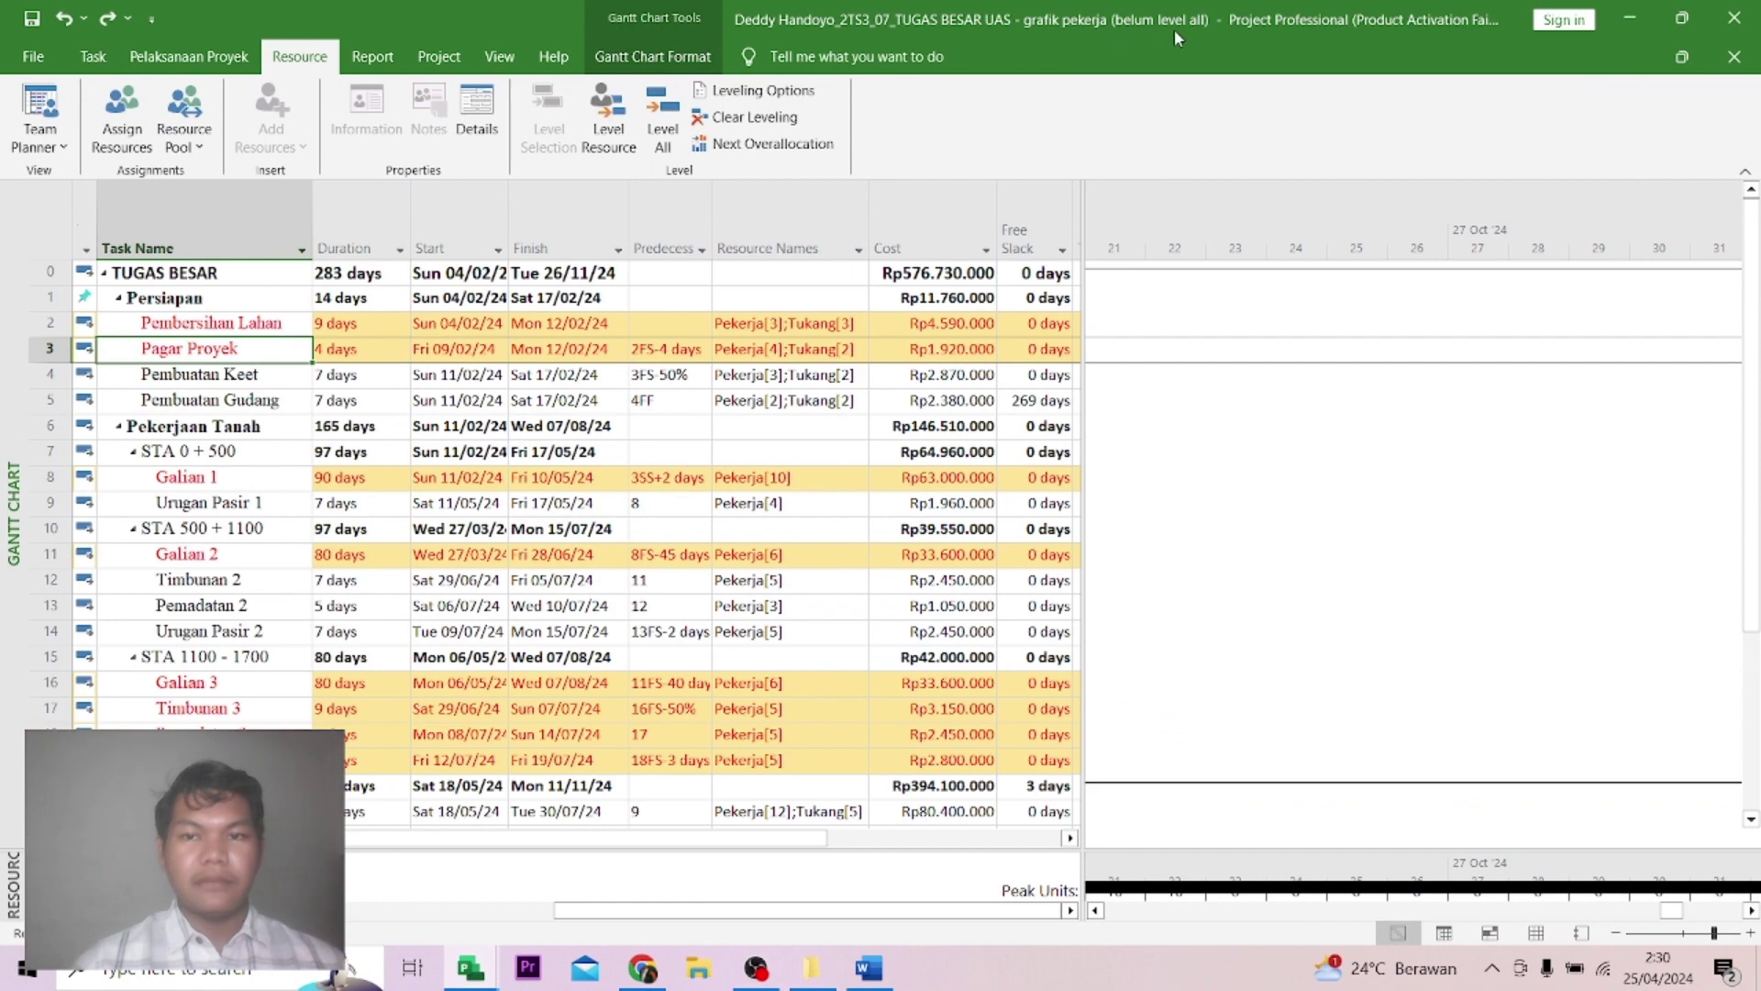
scroll(321, 431, down, 5)
scroll(321, 431, up, 1)
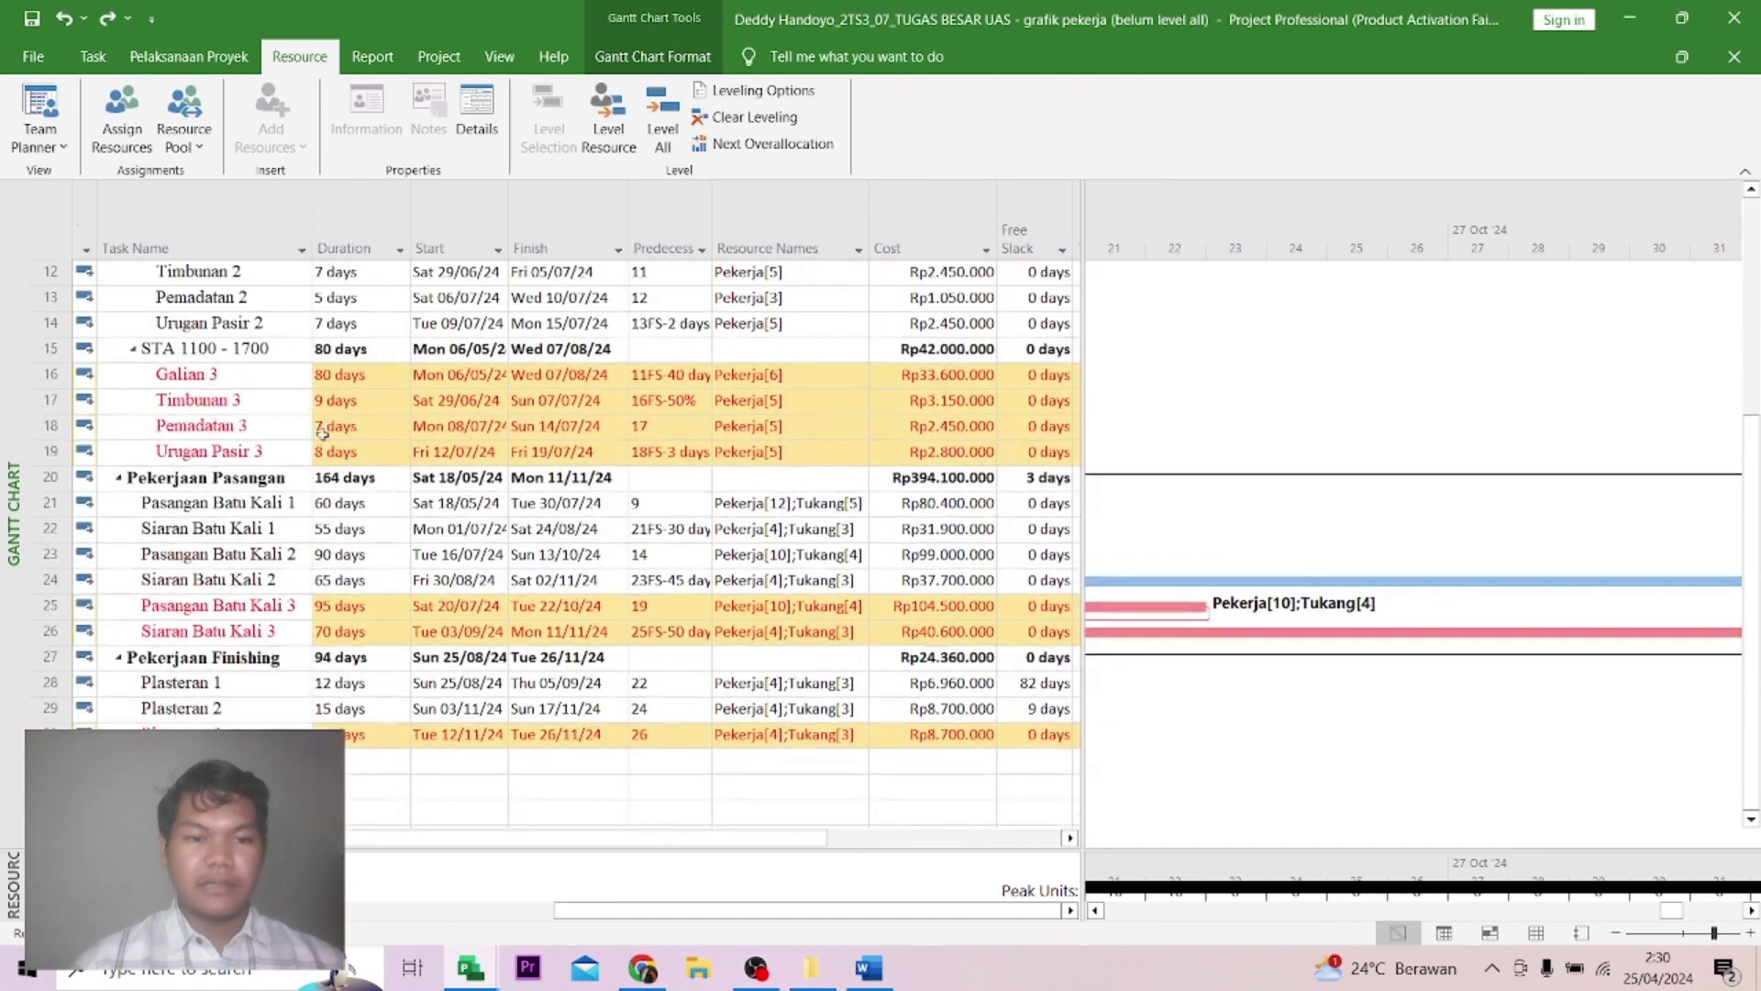
click(357, 479)
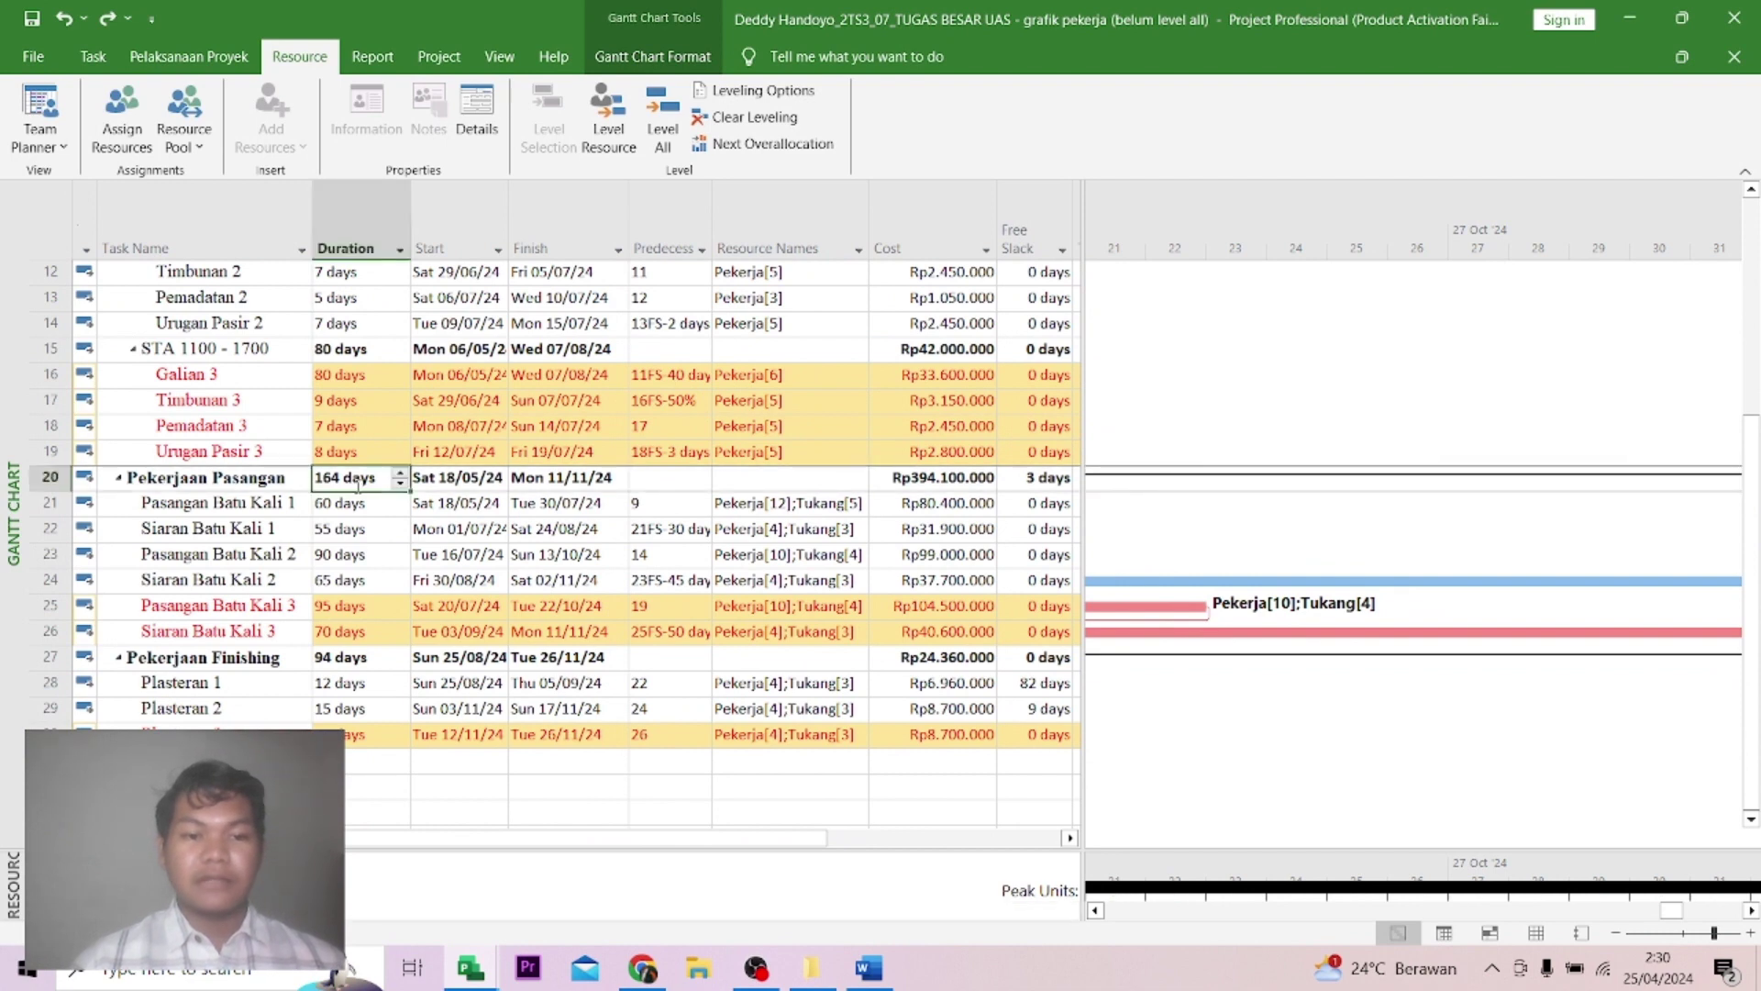
click(336, 660)
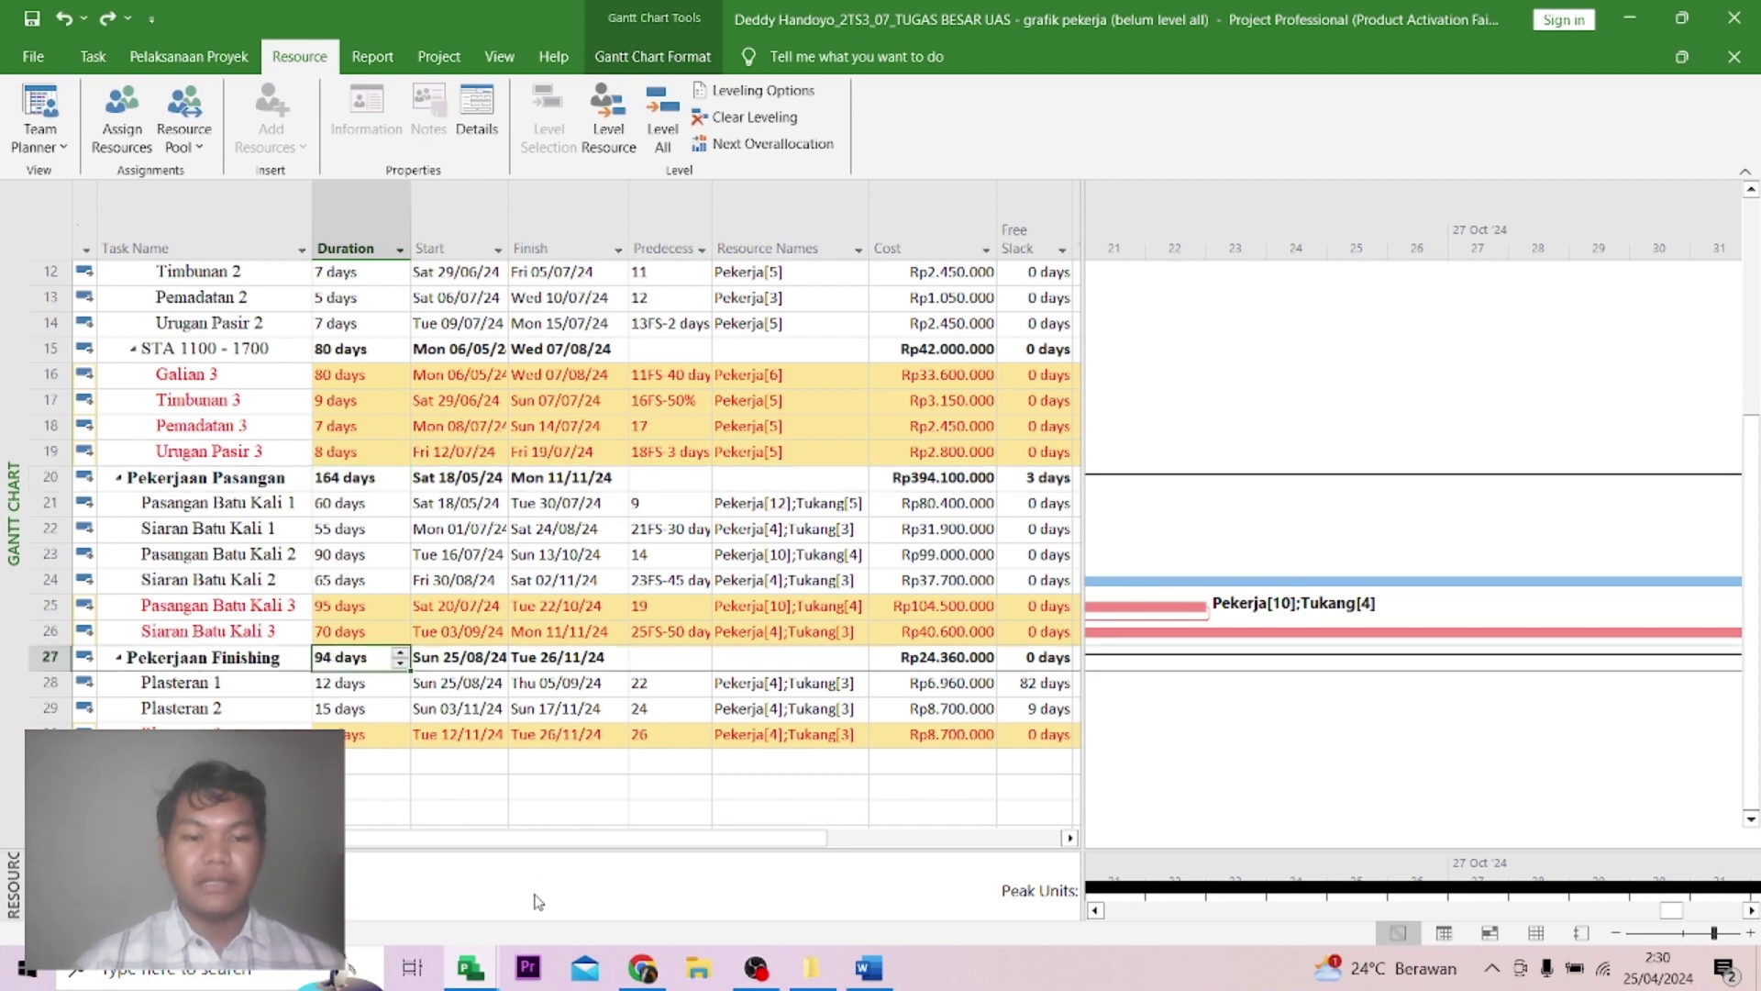
Return to the "pemerataan grafik pekerja (level all)" schedule and check the durations of Pekerjaan Pasangan and Pekerjaan Finishing for comparison.
mouse_move(471, 968)
click(284, 871)
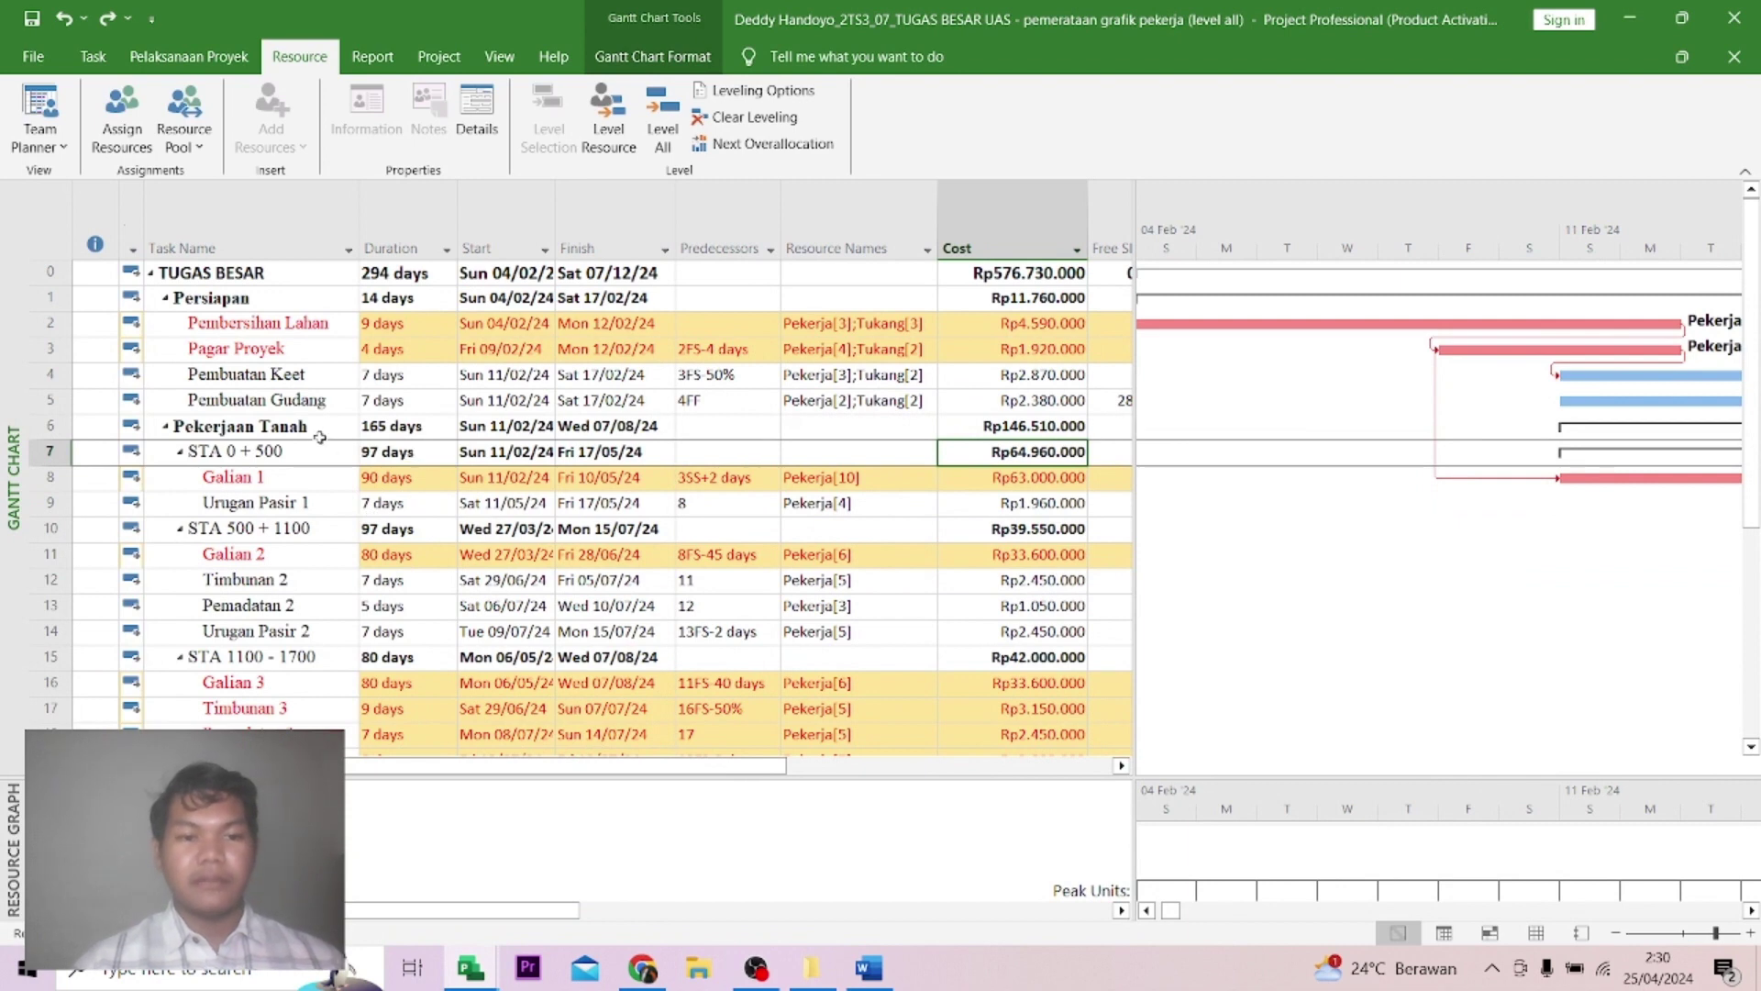
scroll(325, 533, down, 2)
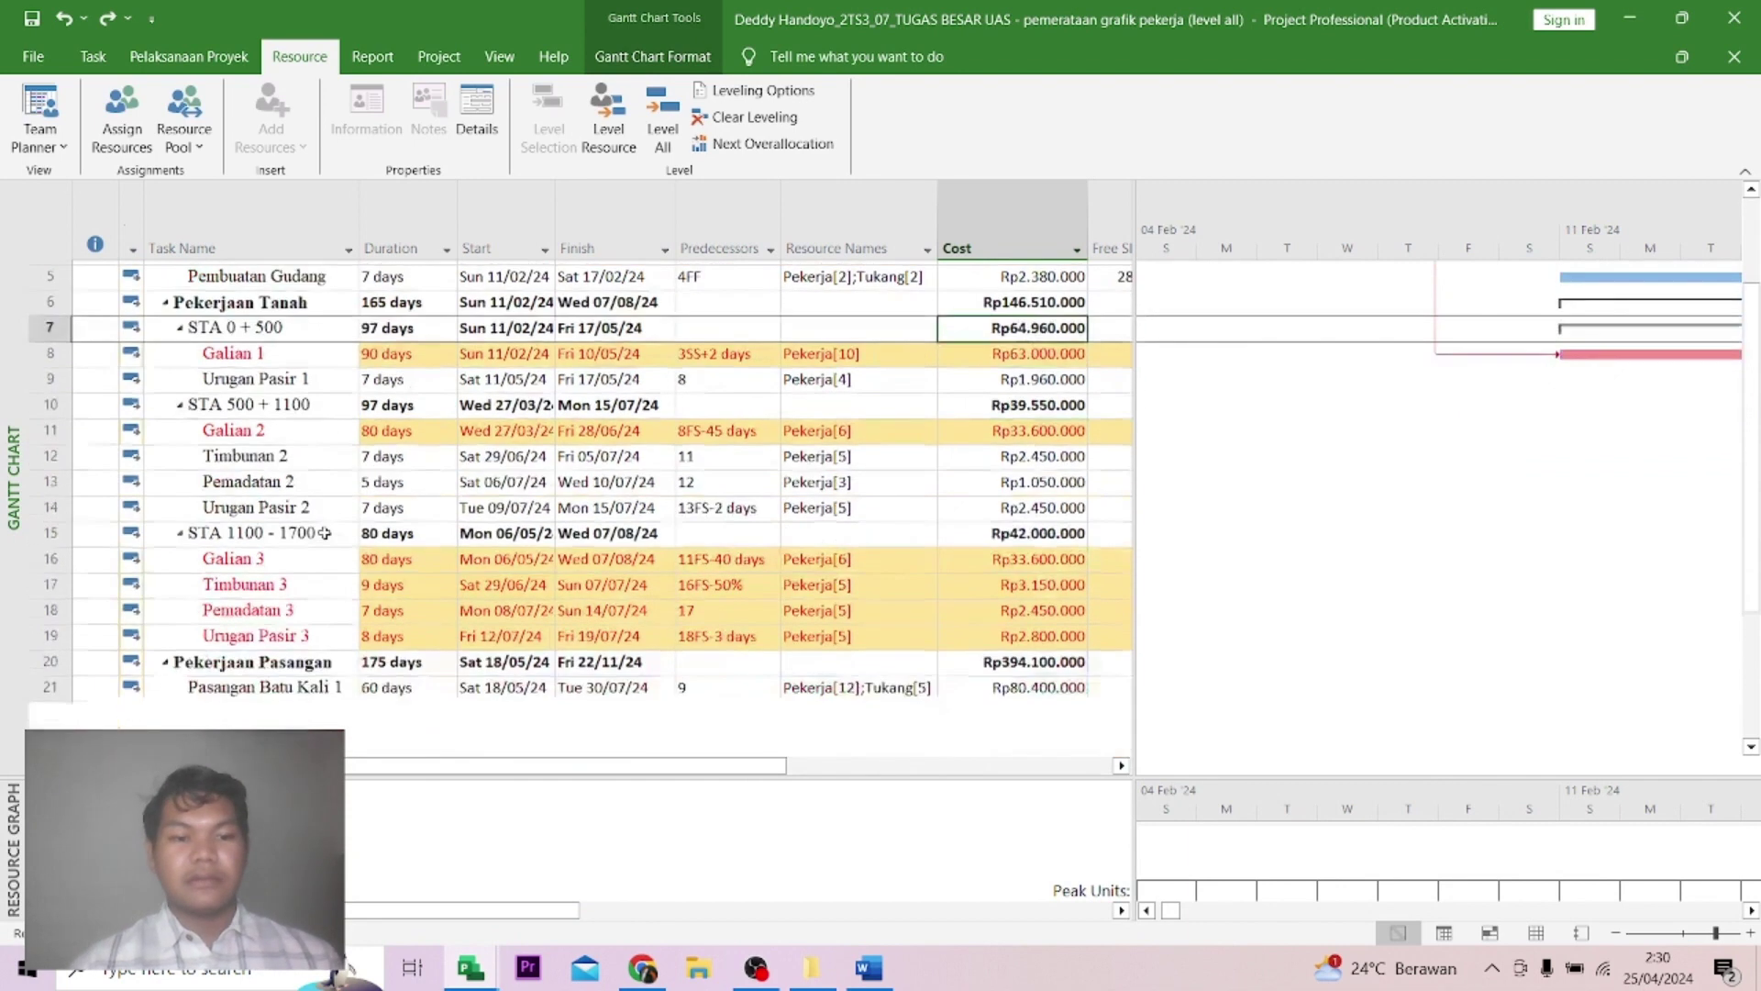
scroll(325, 533, down, 3)
click(367, 477)
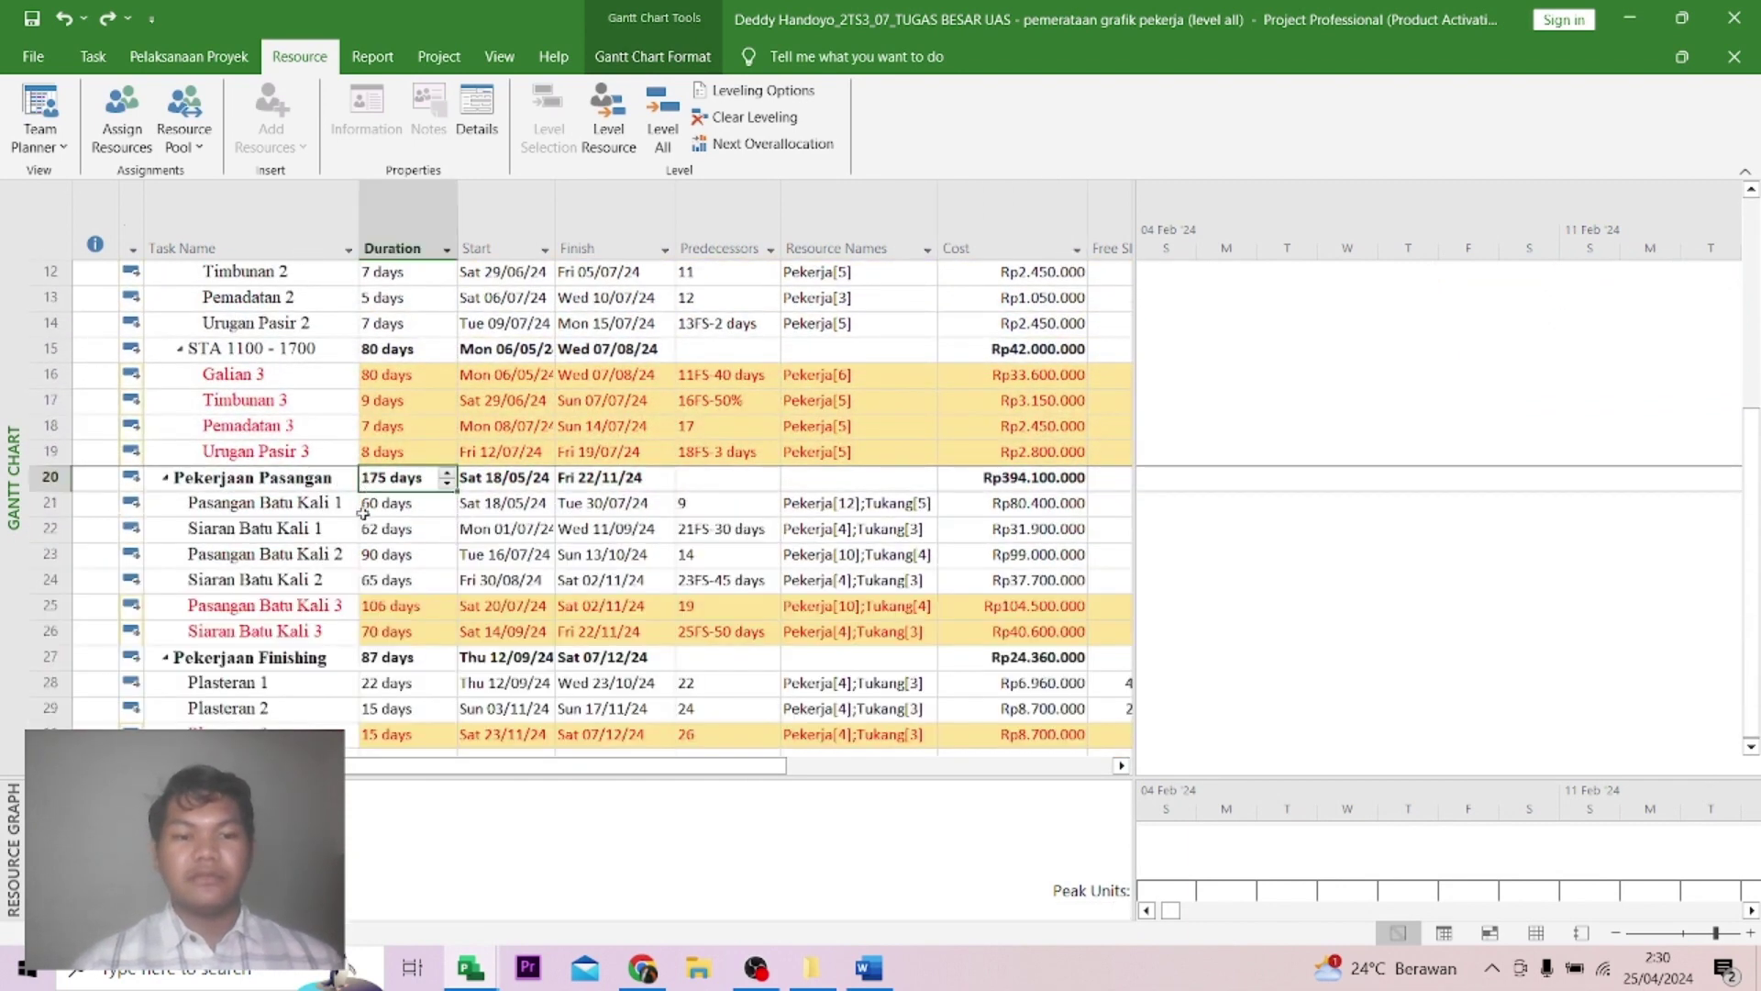
click(378, 658)
scroll(528, 507, down, 1)
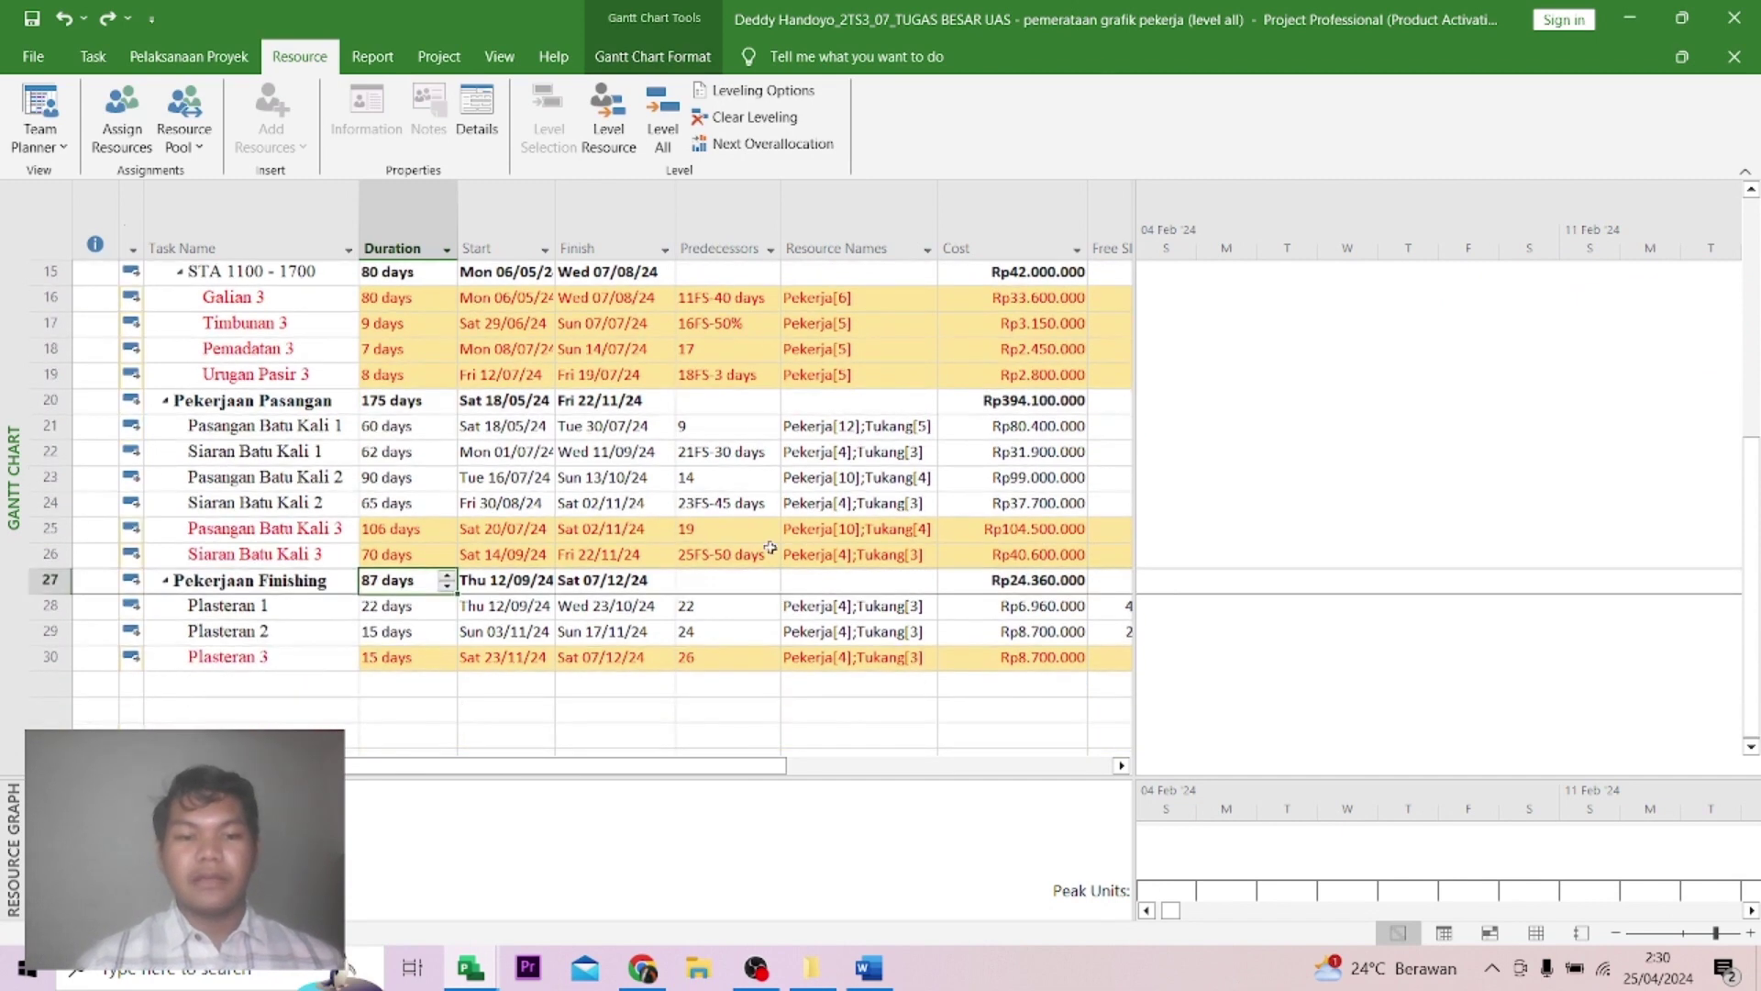
scroll(993, 650, up, 1)
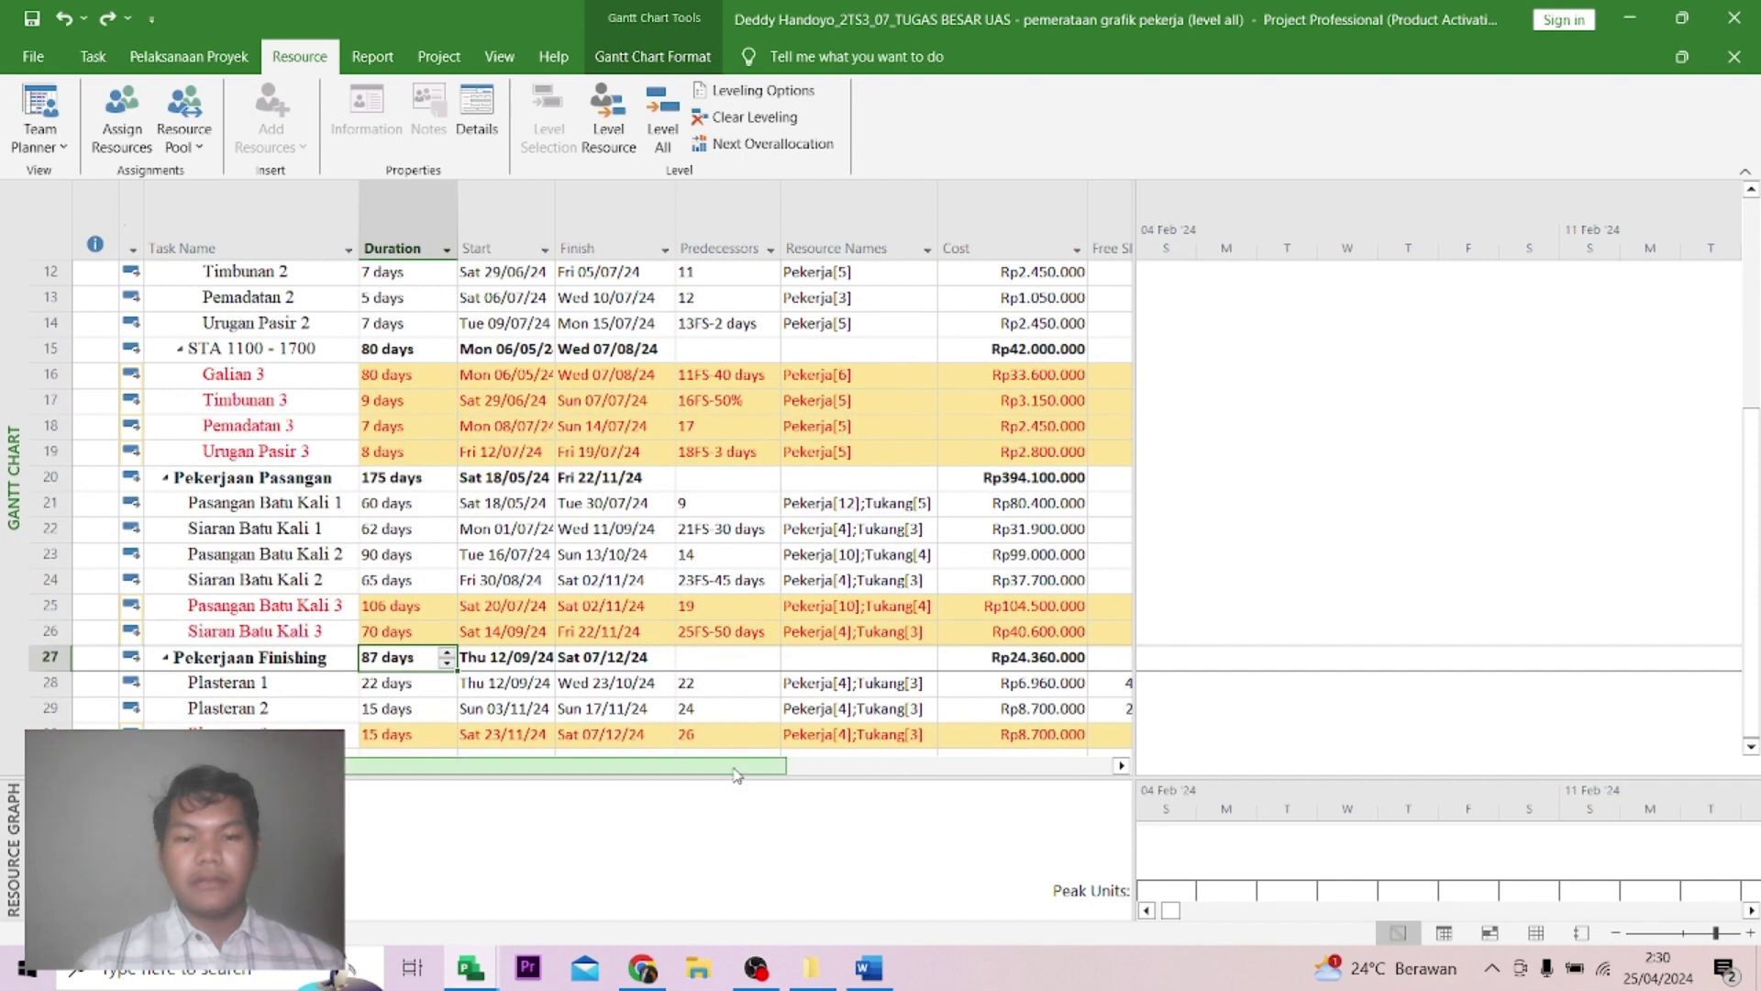
Compare the Free Slack values of Plasteran 1 and Plasteran 2 between the leveled and unleveled schedules.
drag(783, 770, 853, 761)
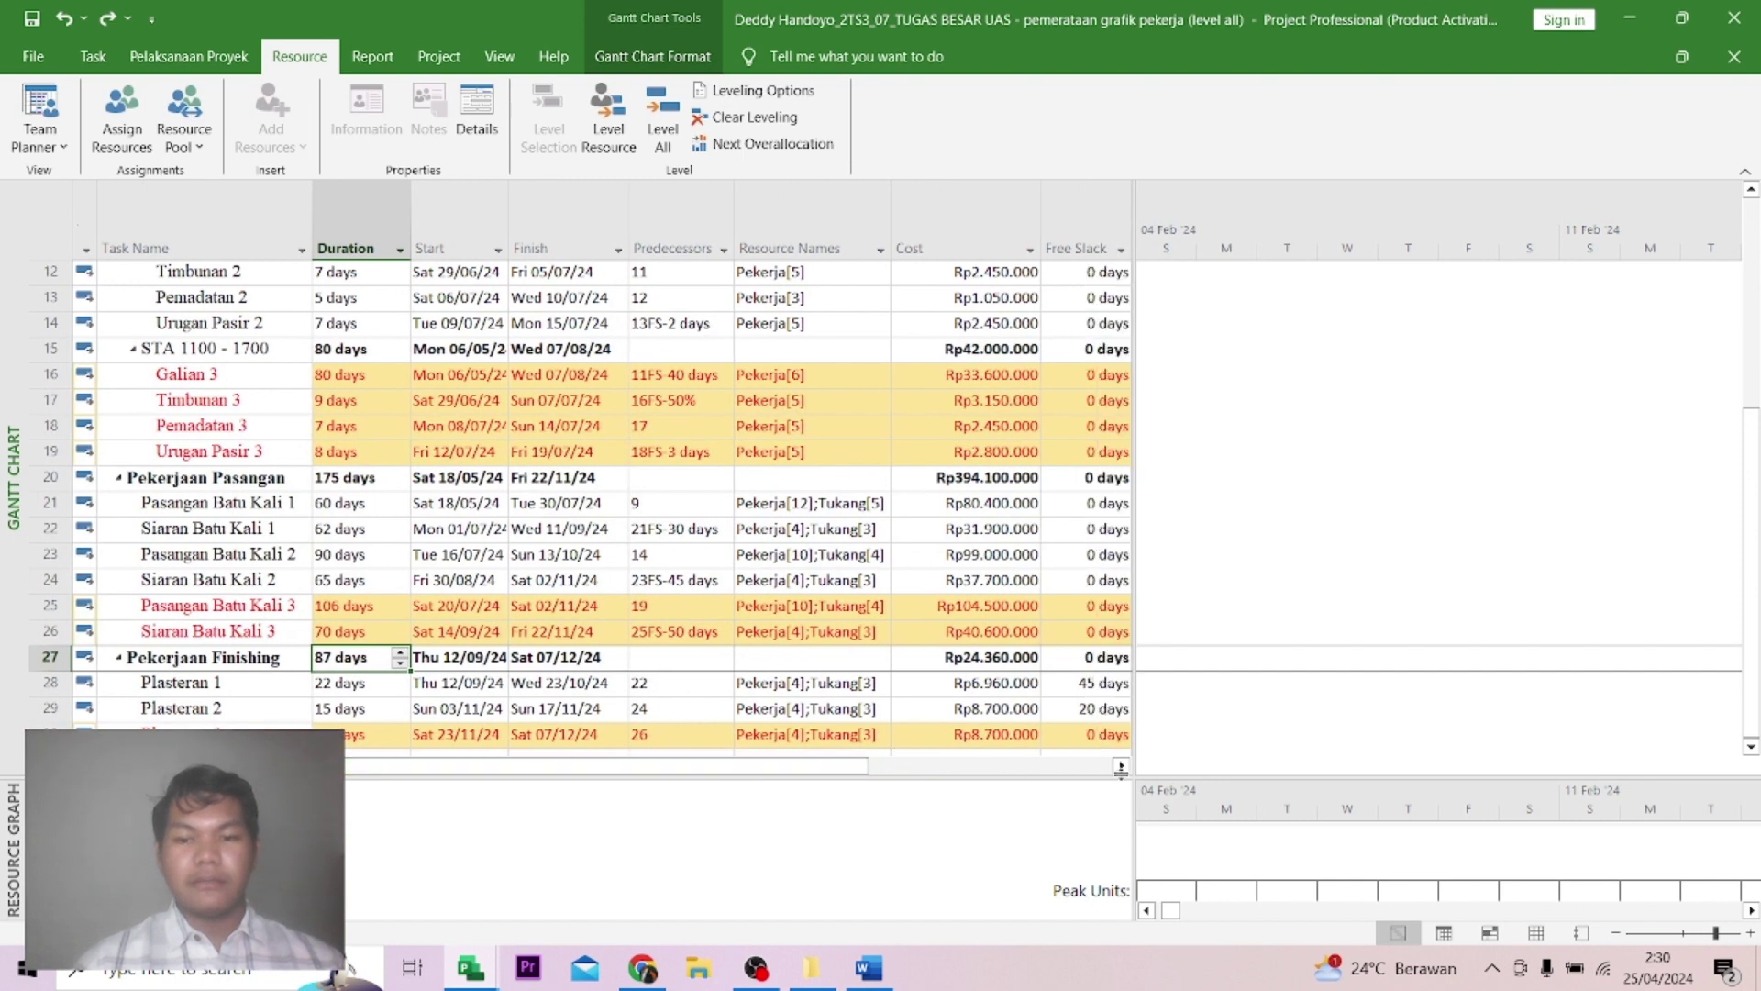
click(1107, 684)
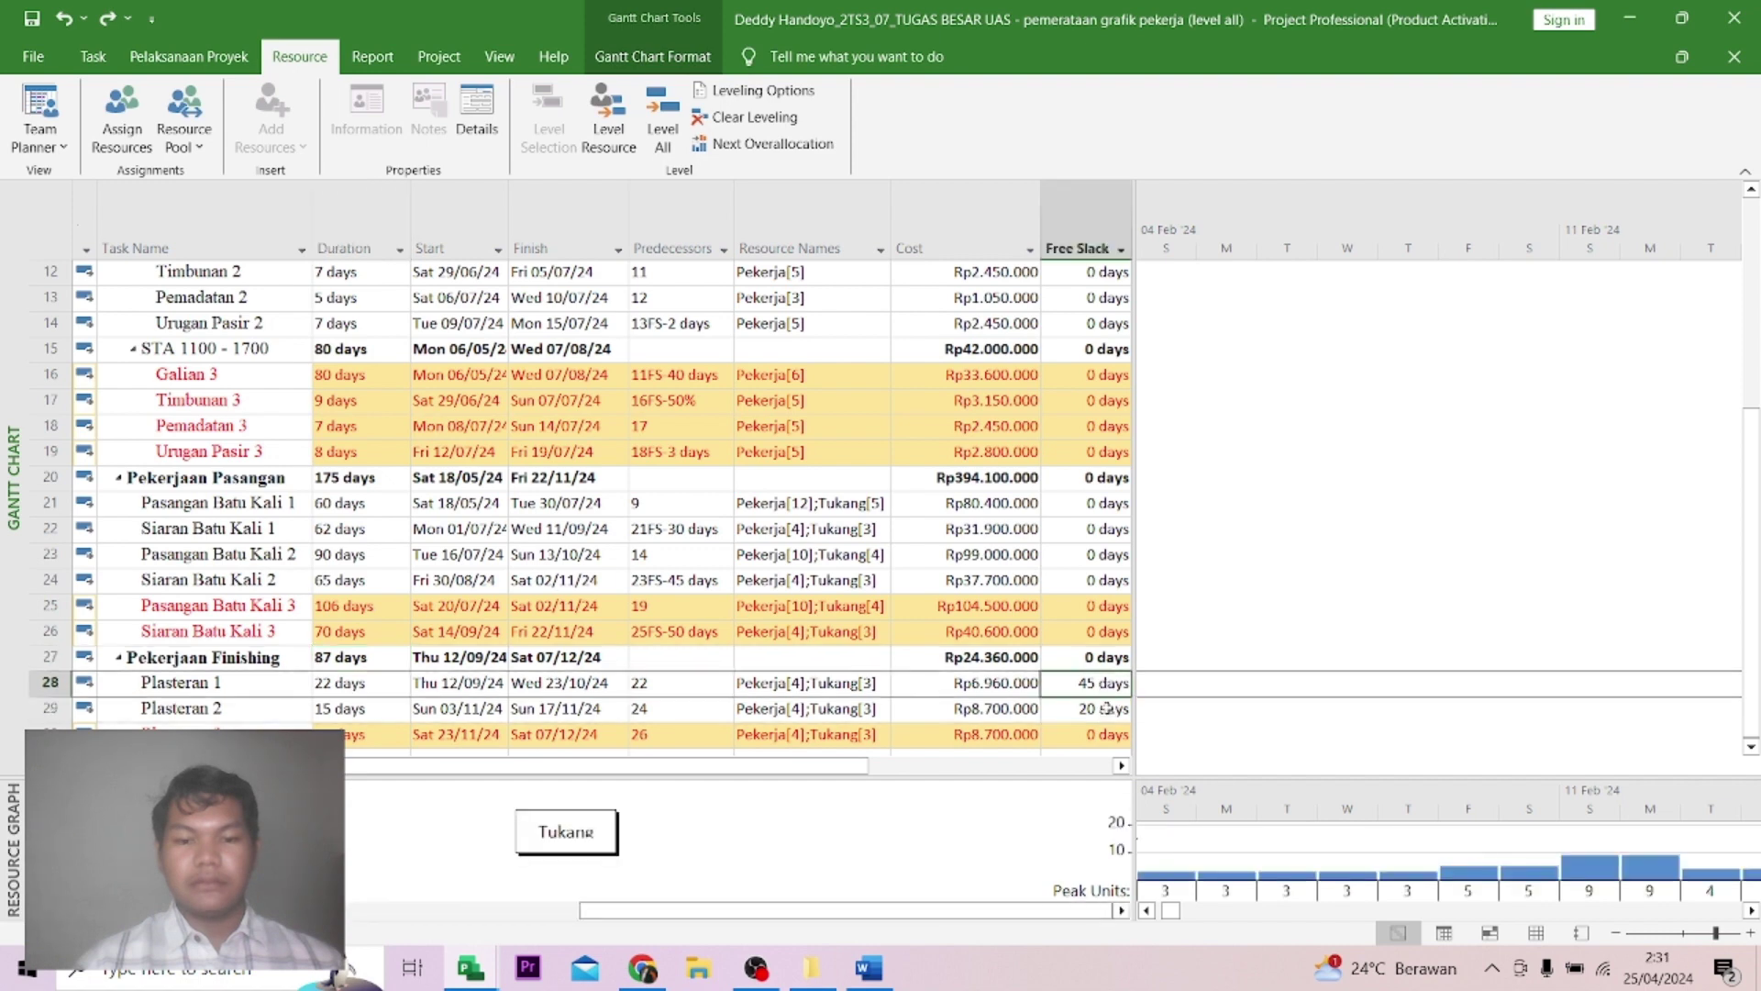
click(1107, 708)
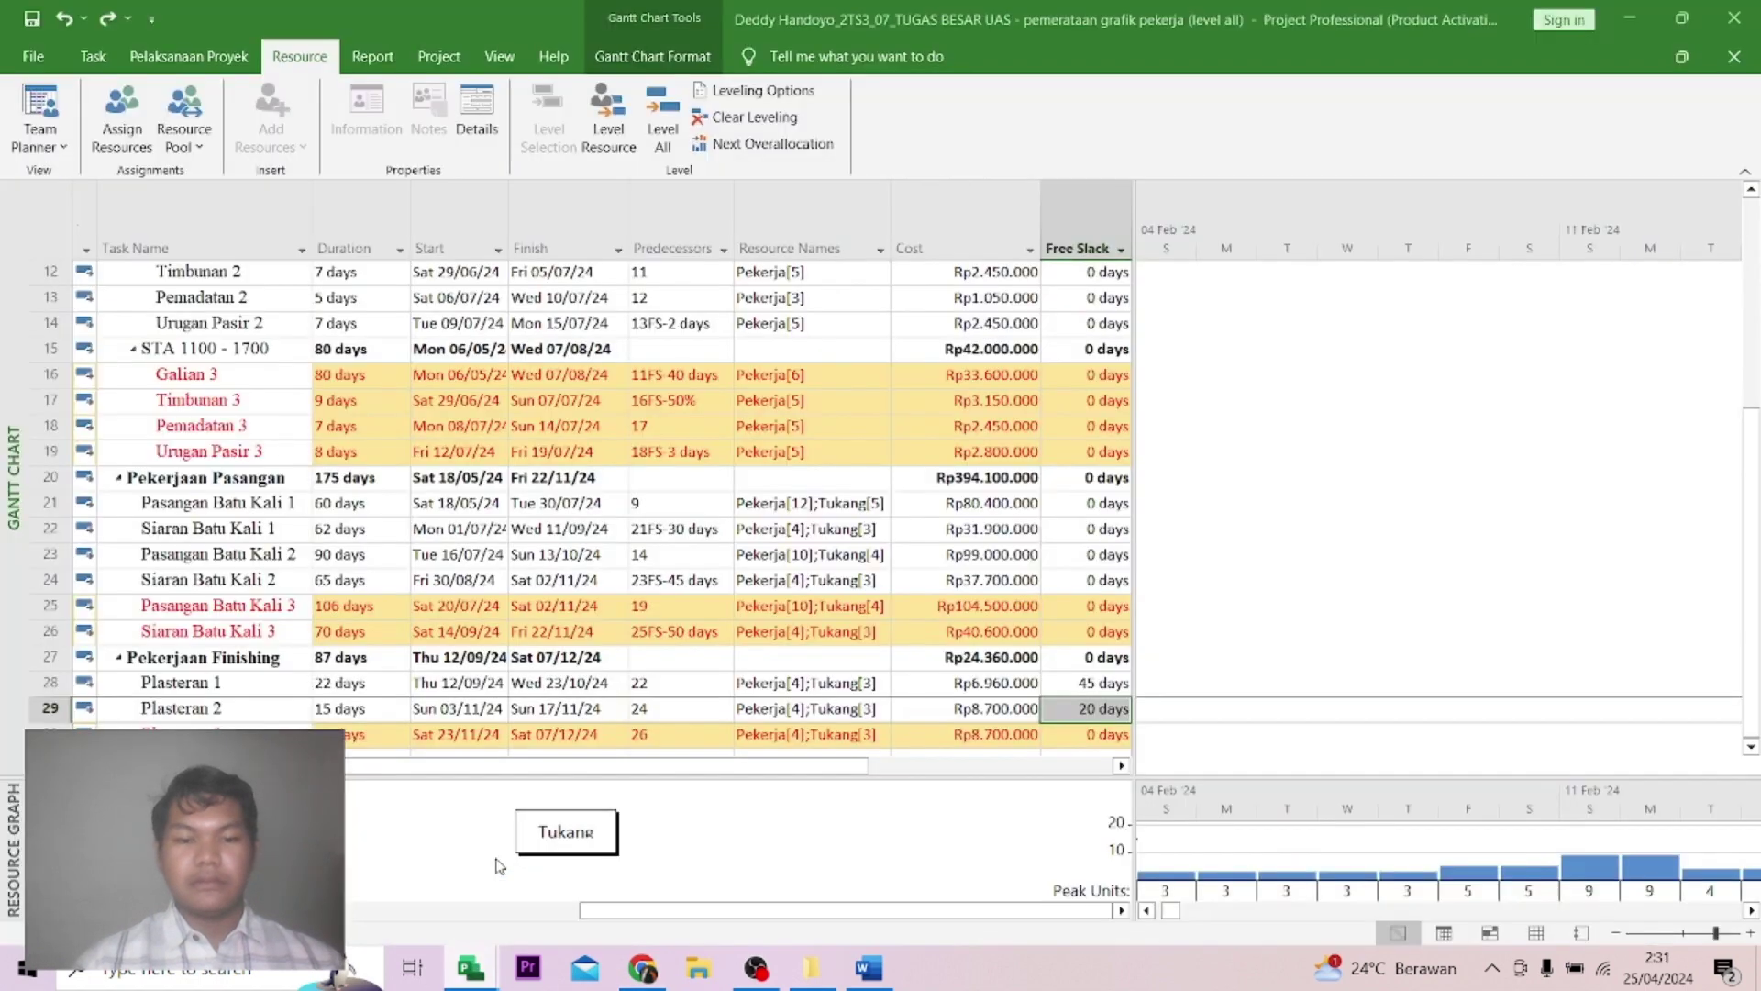
key(alt+Tab)
click(1057, 685)
click(1055, 708)
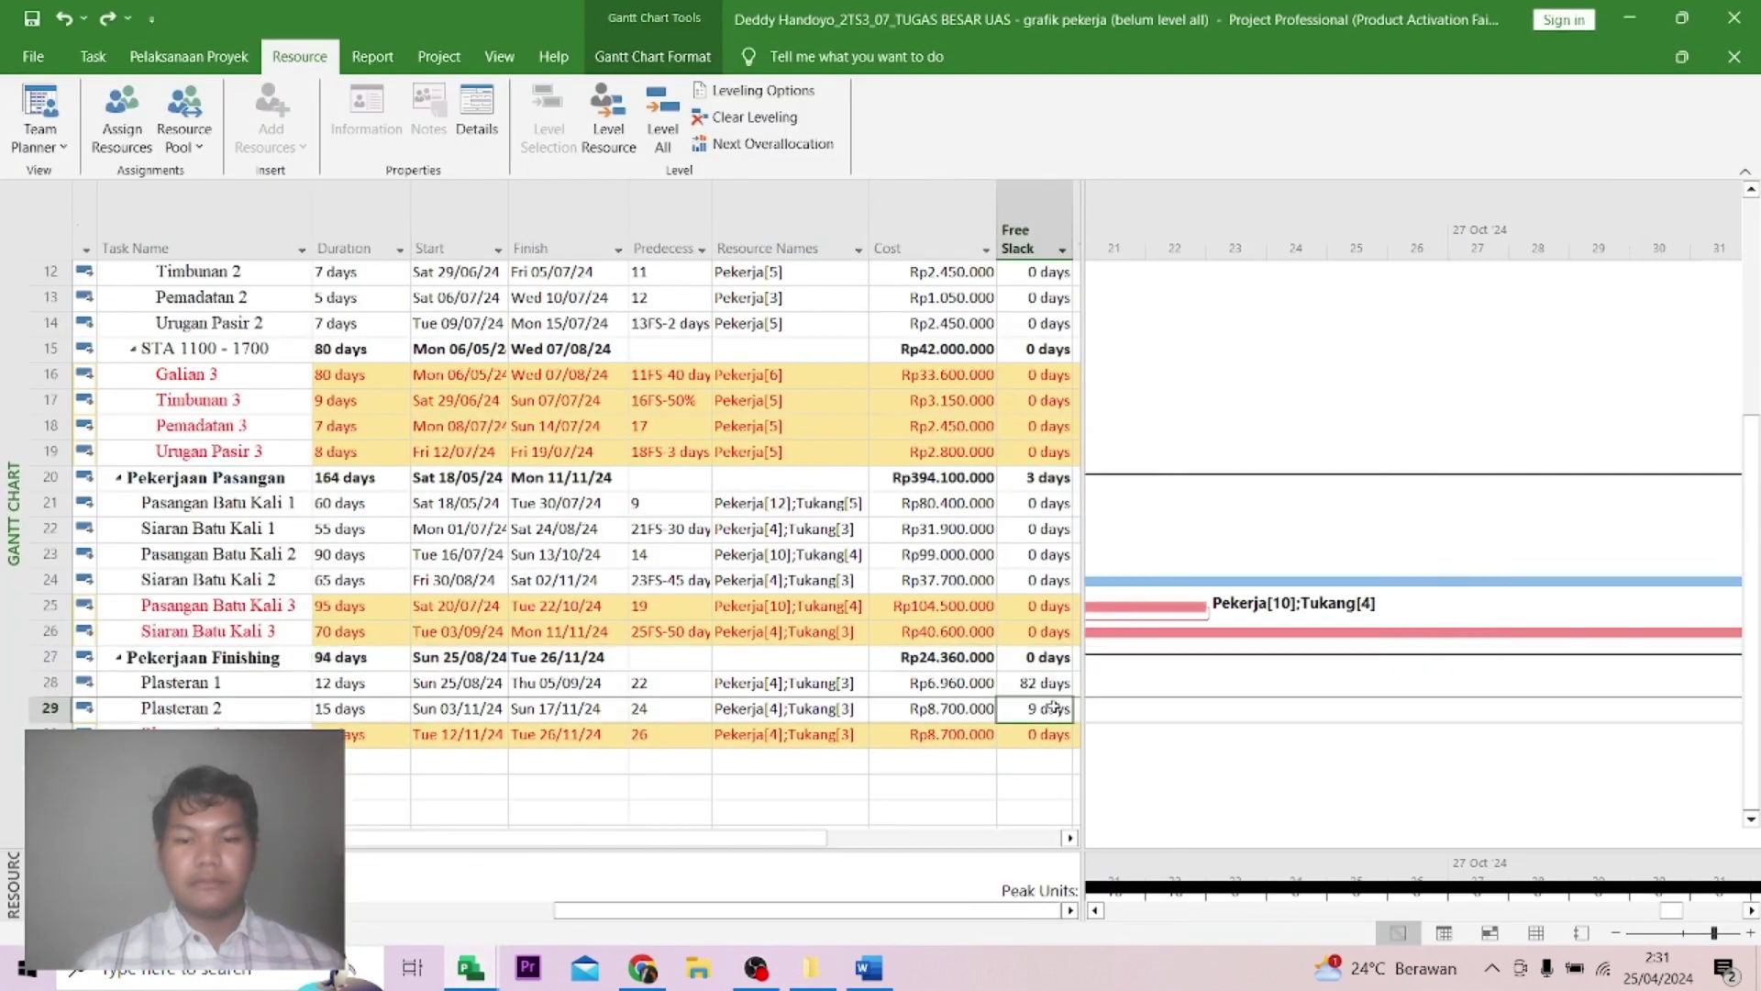
Switch to Word and review the question 2a comparison tables, the struck-out question 2b and the total duration answer in 2c.
click(870, 968)
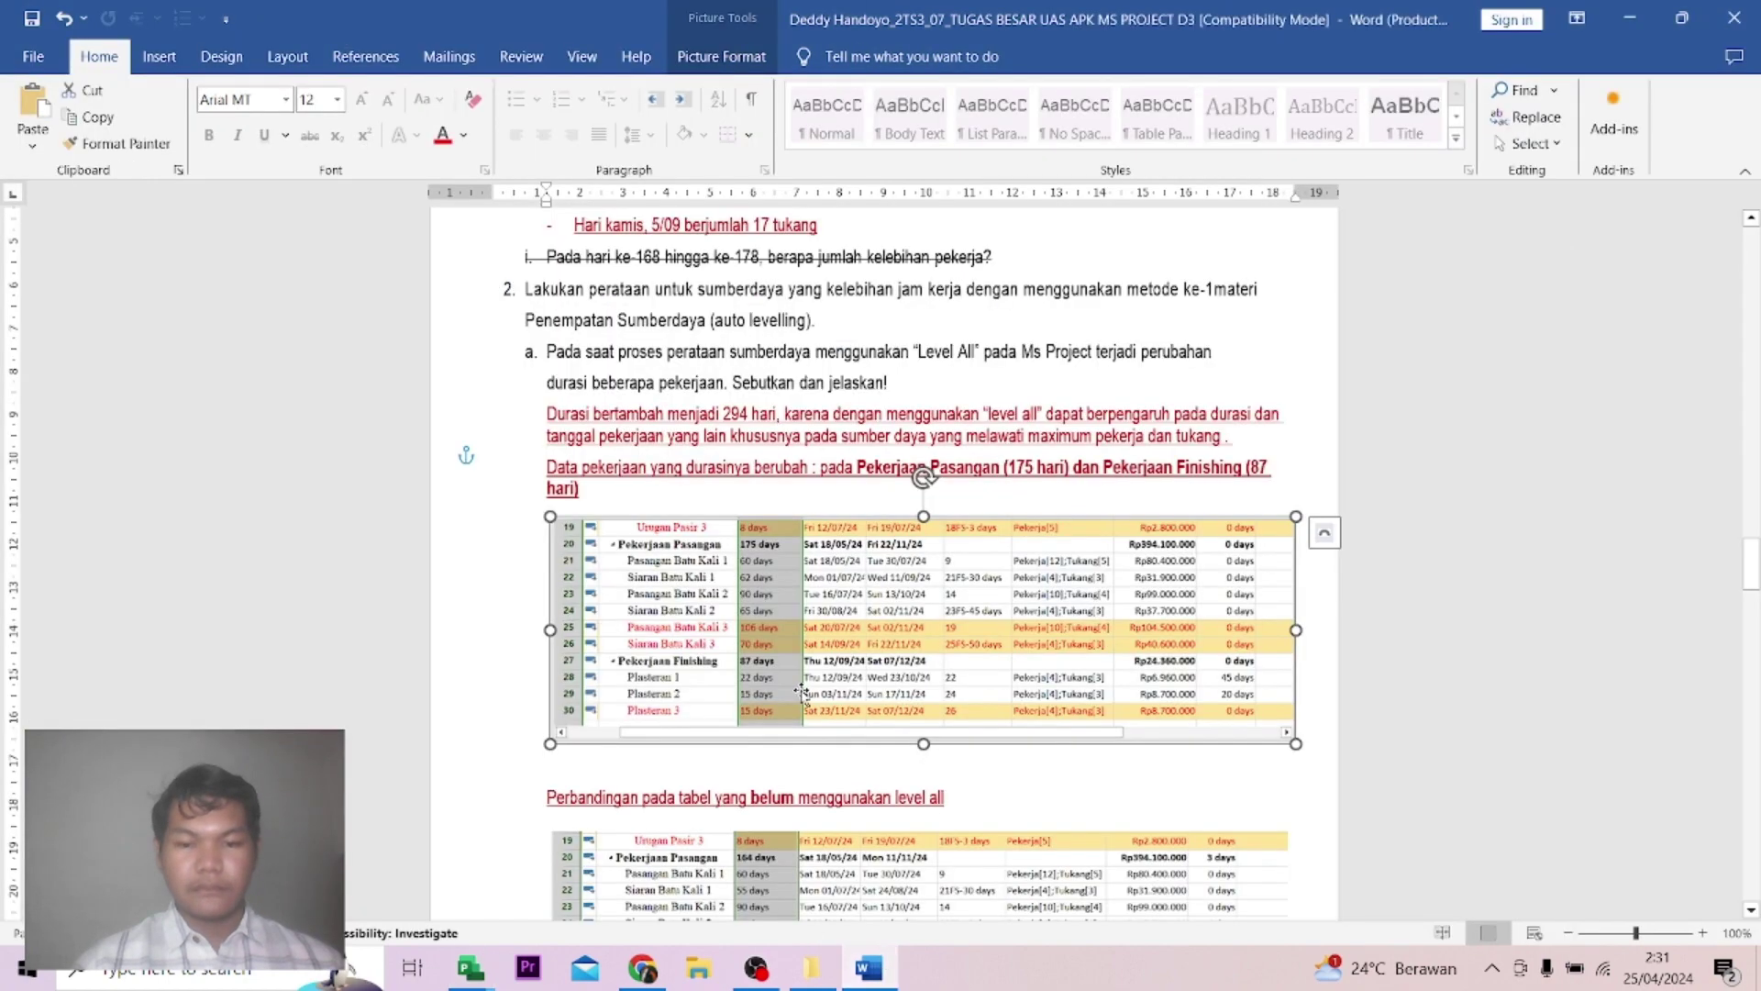
scroll(800, 690, down, 7)
scroll(768, 610, up, 4)
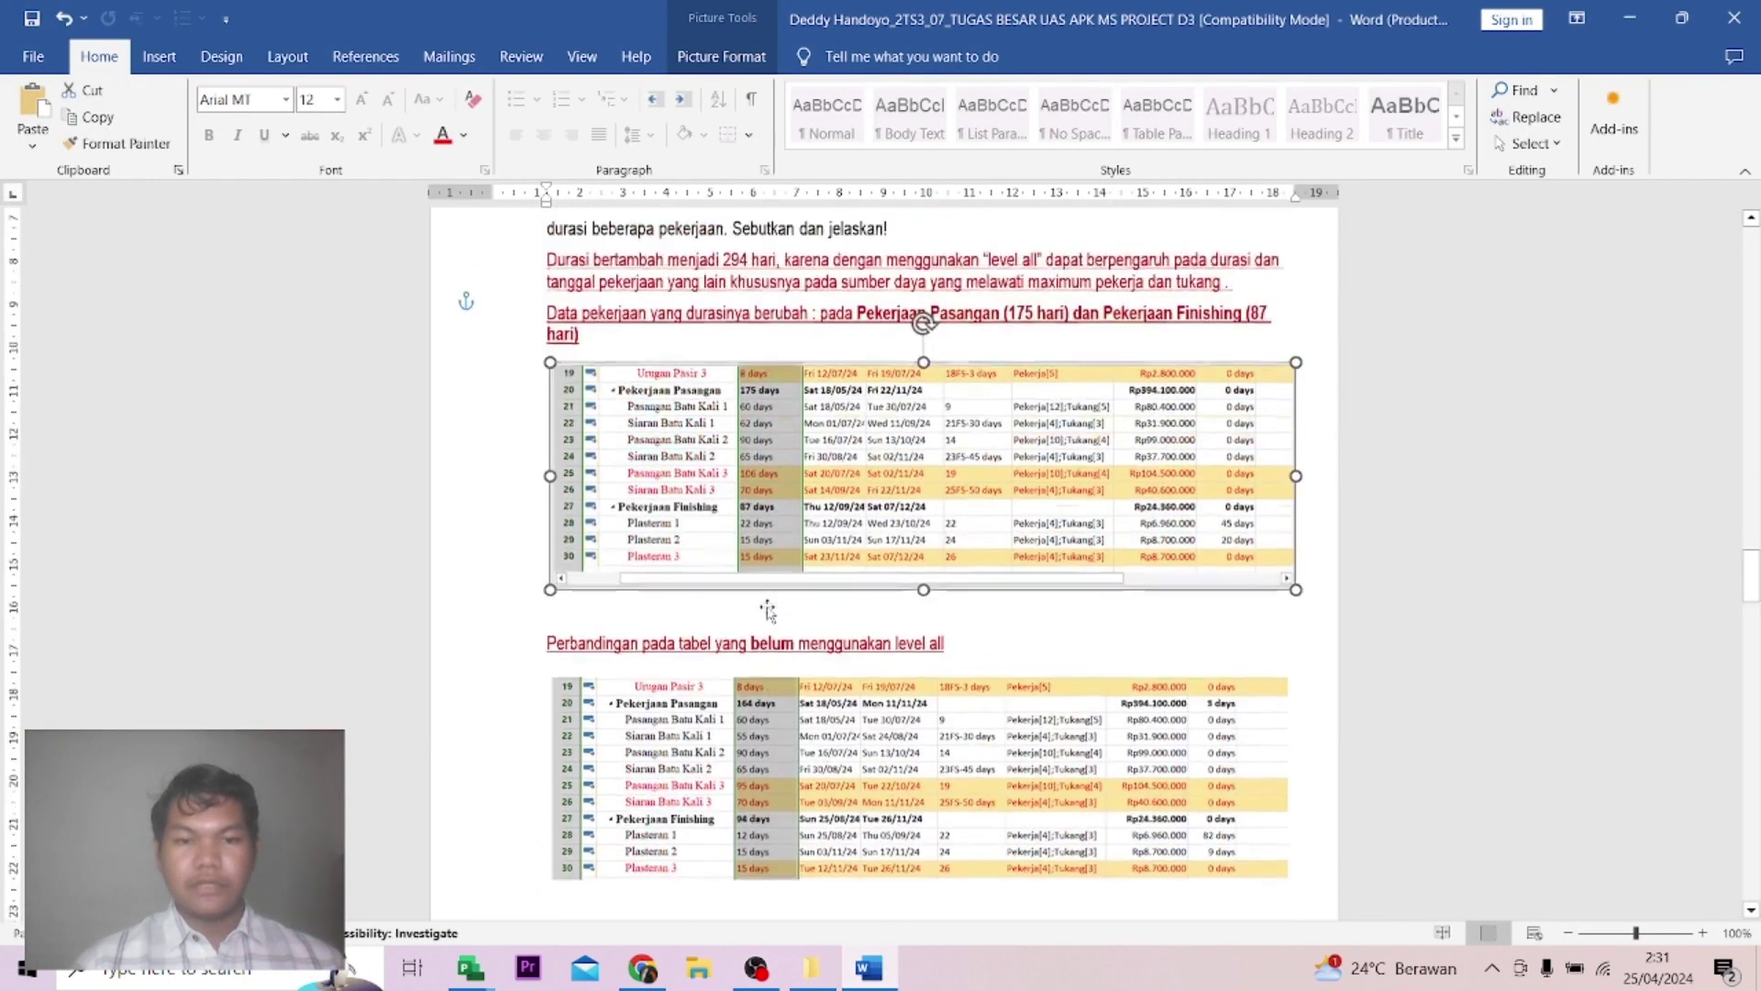
scroll(768, 609, up, 1)
scroll(768, 610, down, 5)
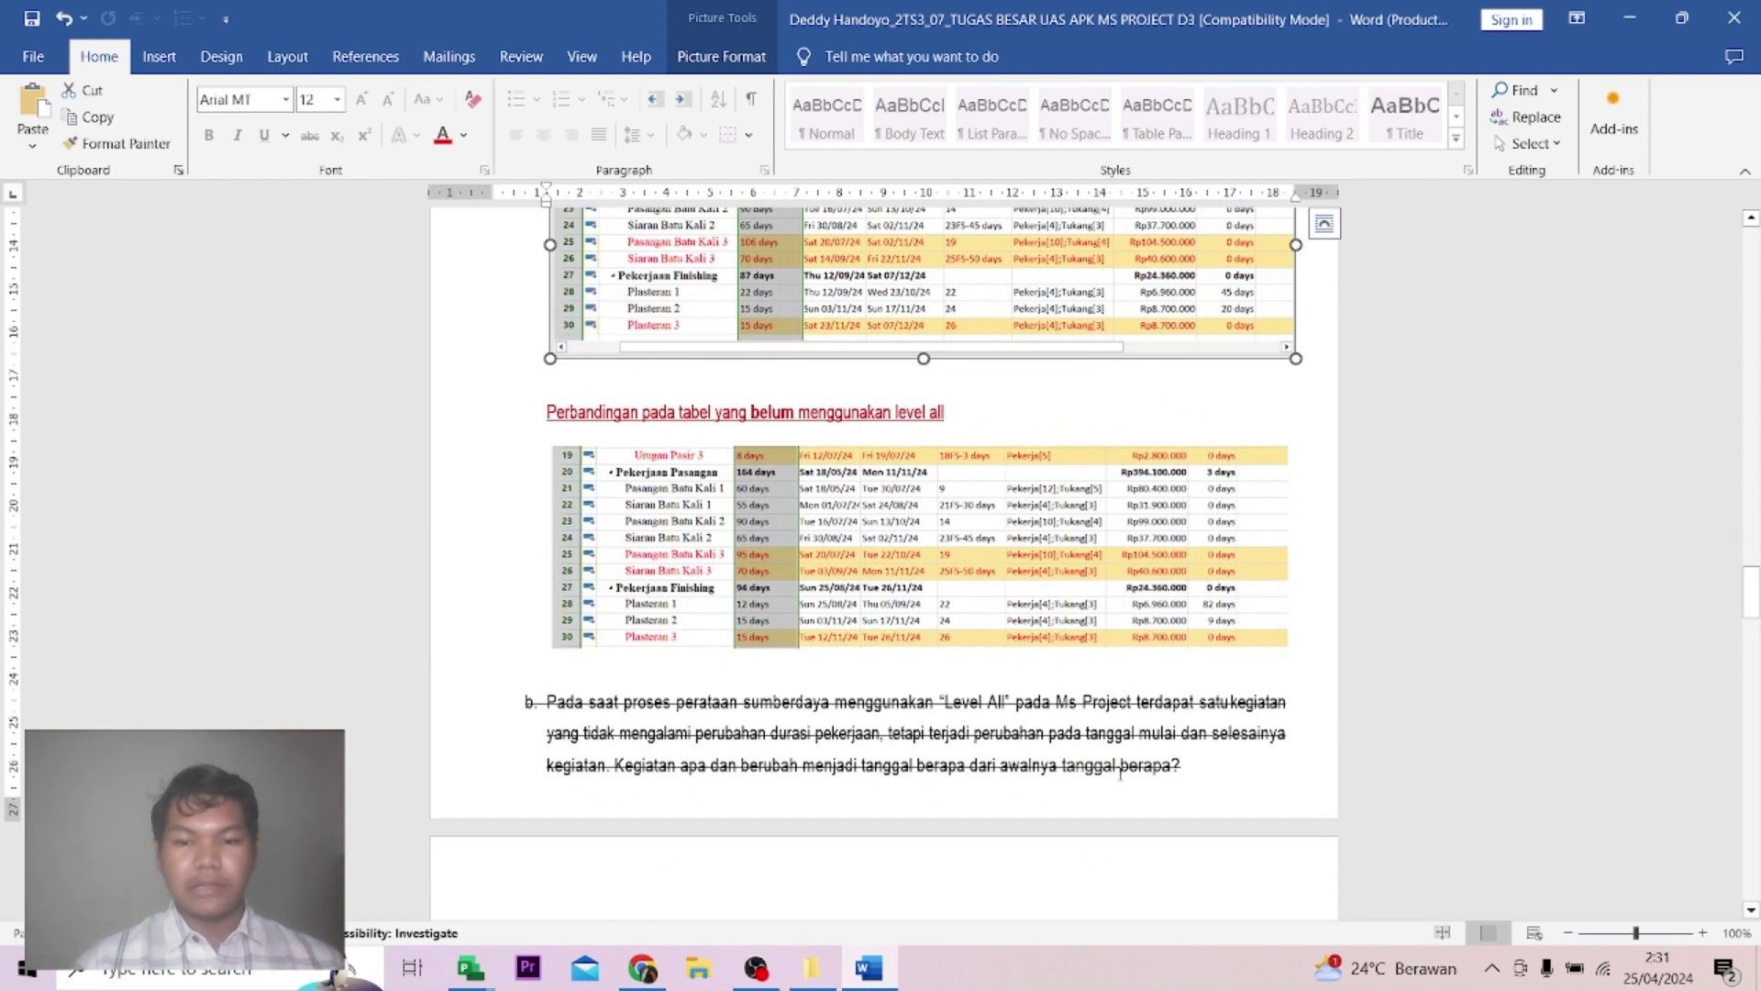
drag(1120, 766, 1000, 765)
scroll(542, 654, down, 2)
scroll(542, 654, down, 1)
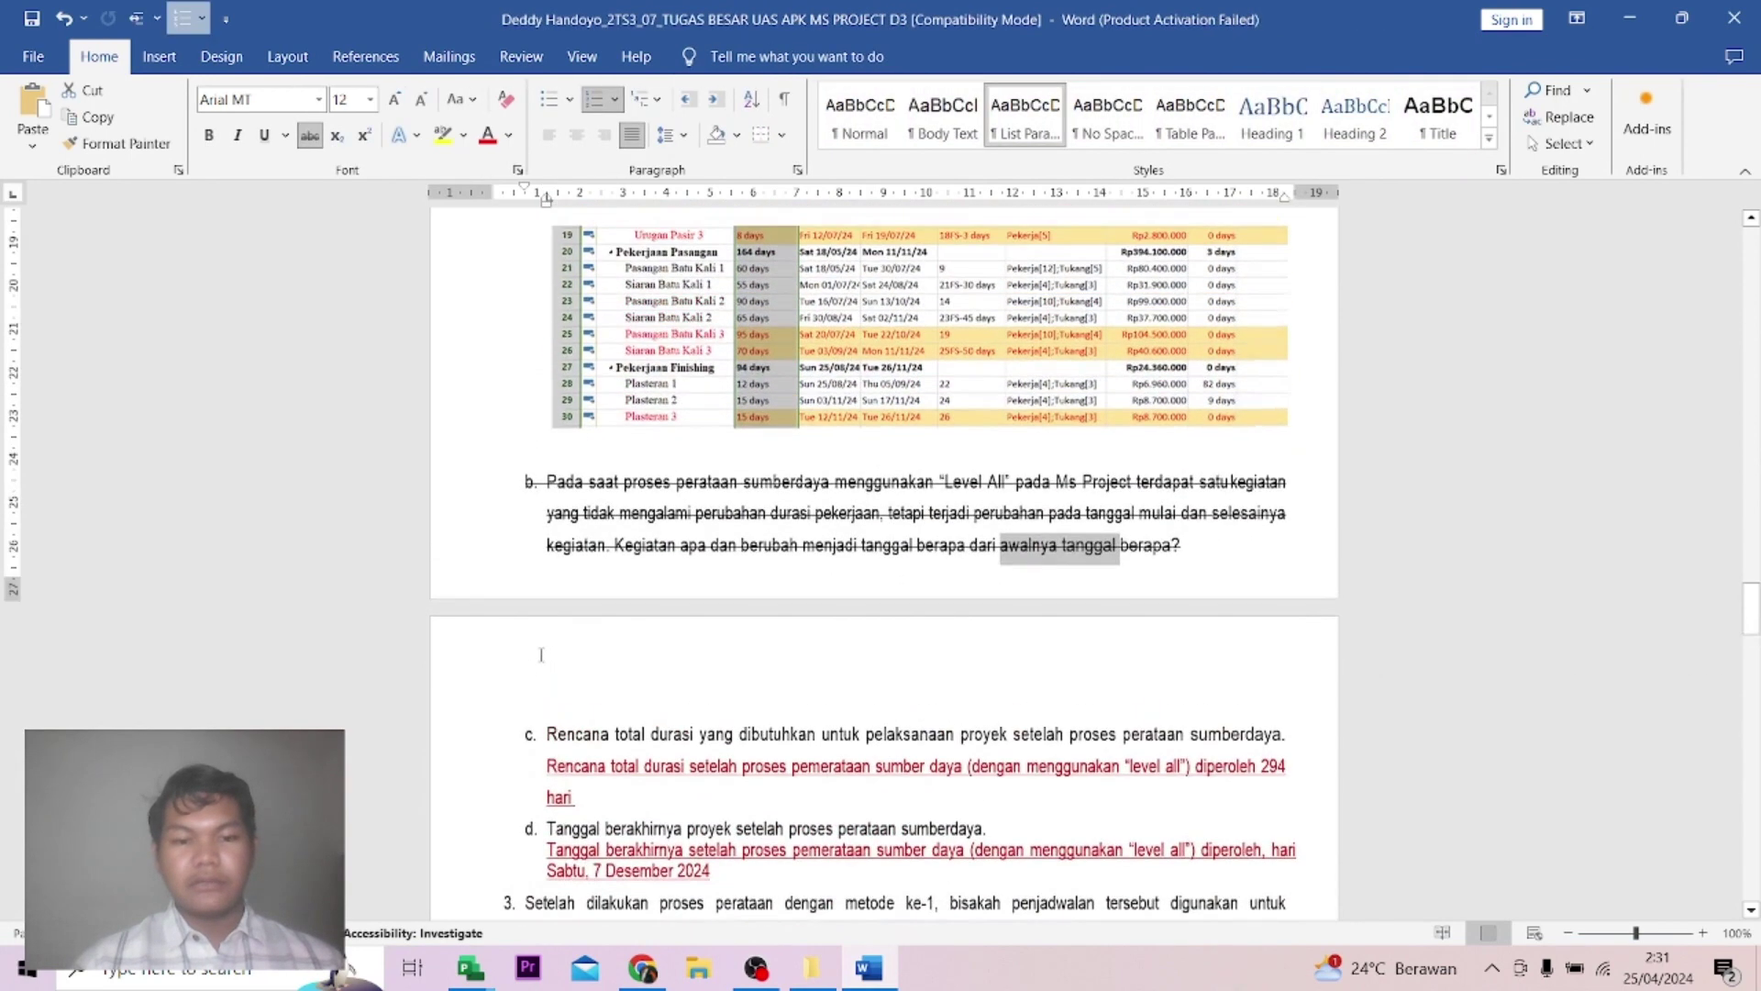
scroll(541, 654, down, 2)
drag(545, 625, 1284, 633)
Switch to the level all schedule in Microsoft Project, enlarge the Resource Graph pane and display the graph for Pekerja.
click(471, 969)
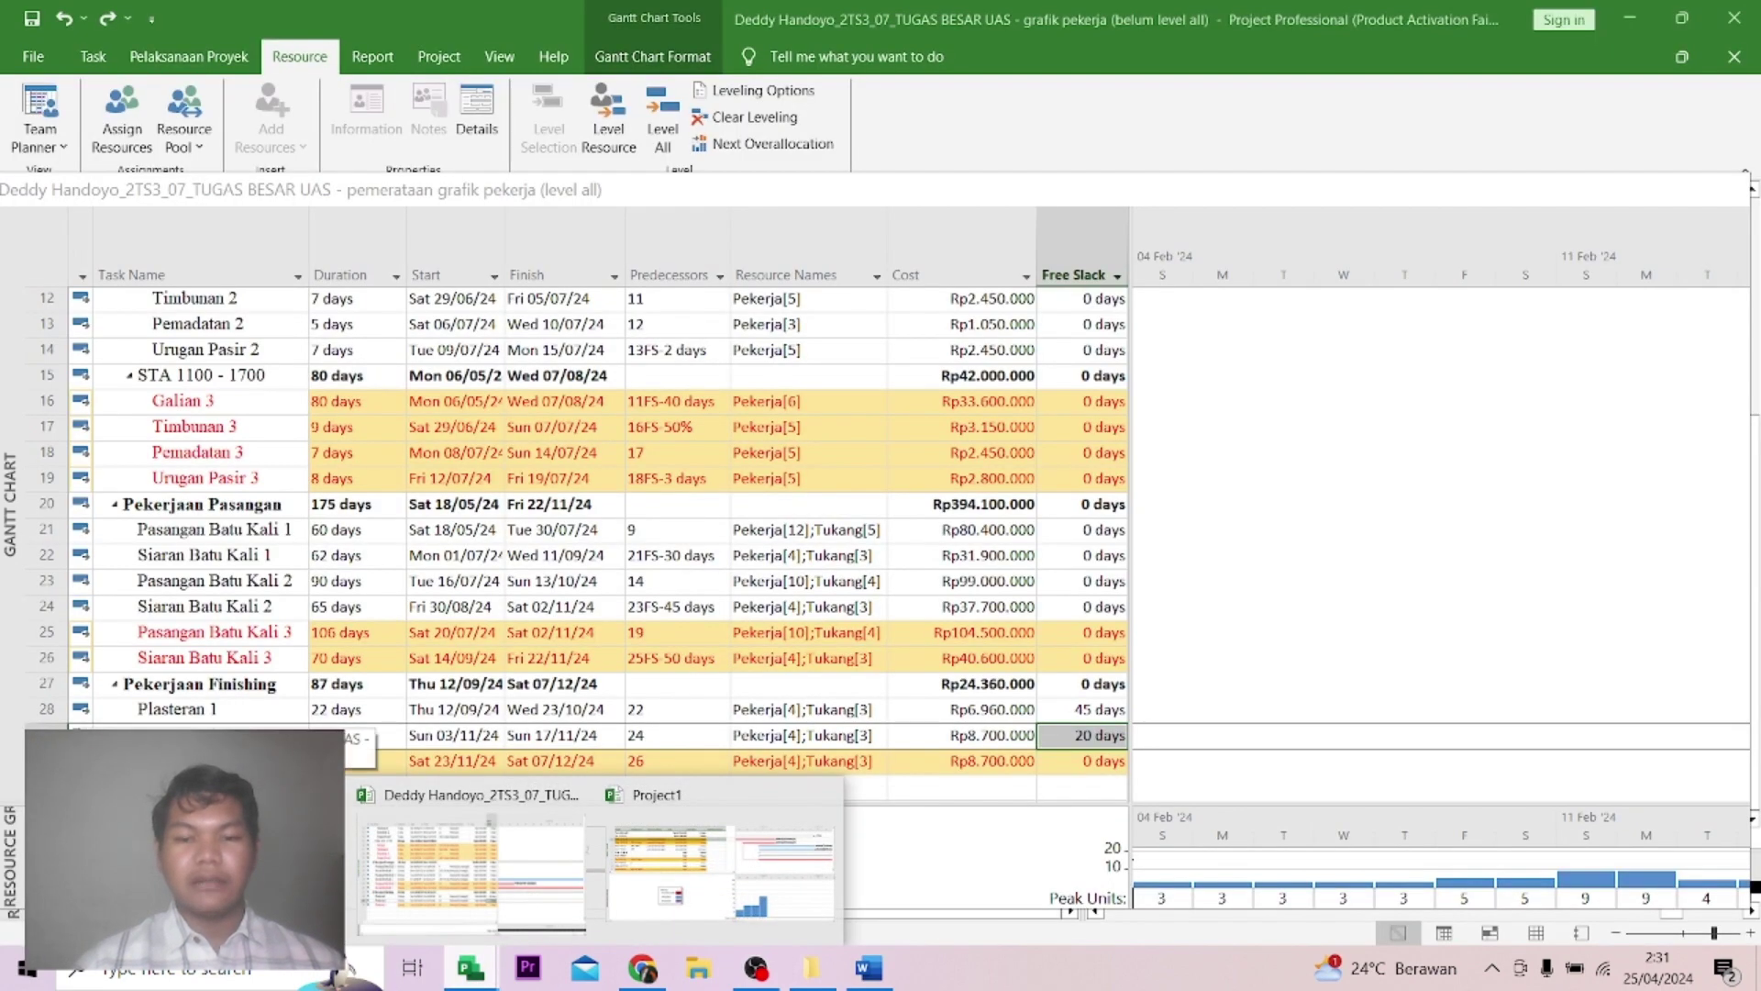
click(230, 872)
scroll(1193, 844, down, 1)
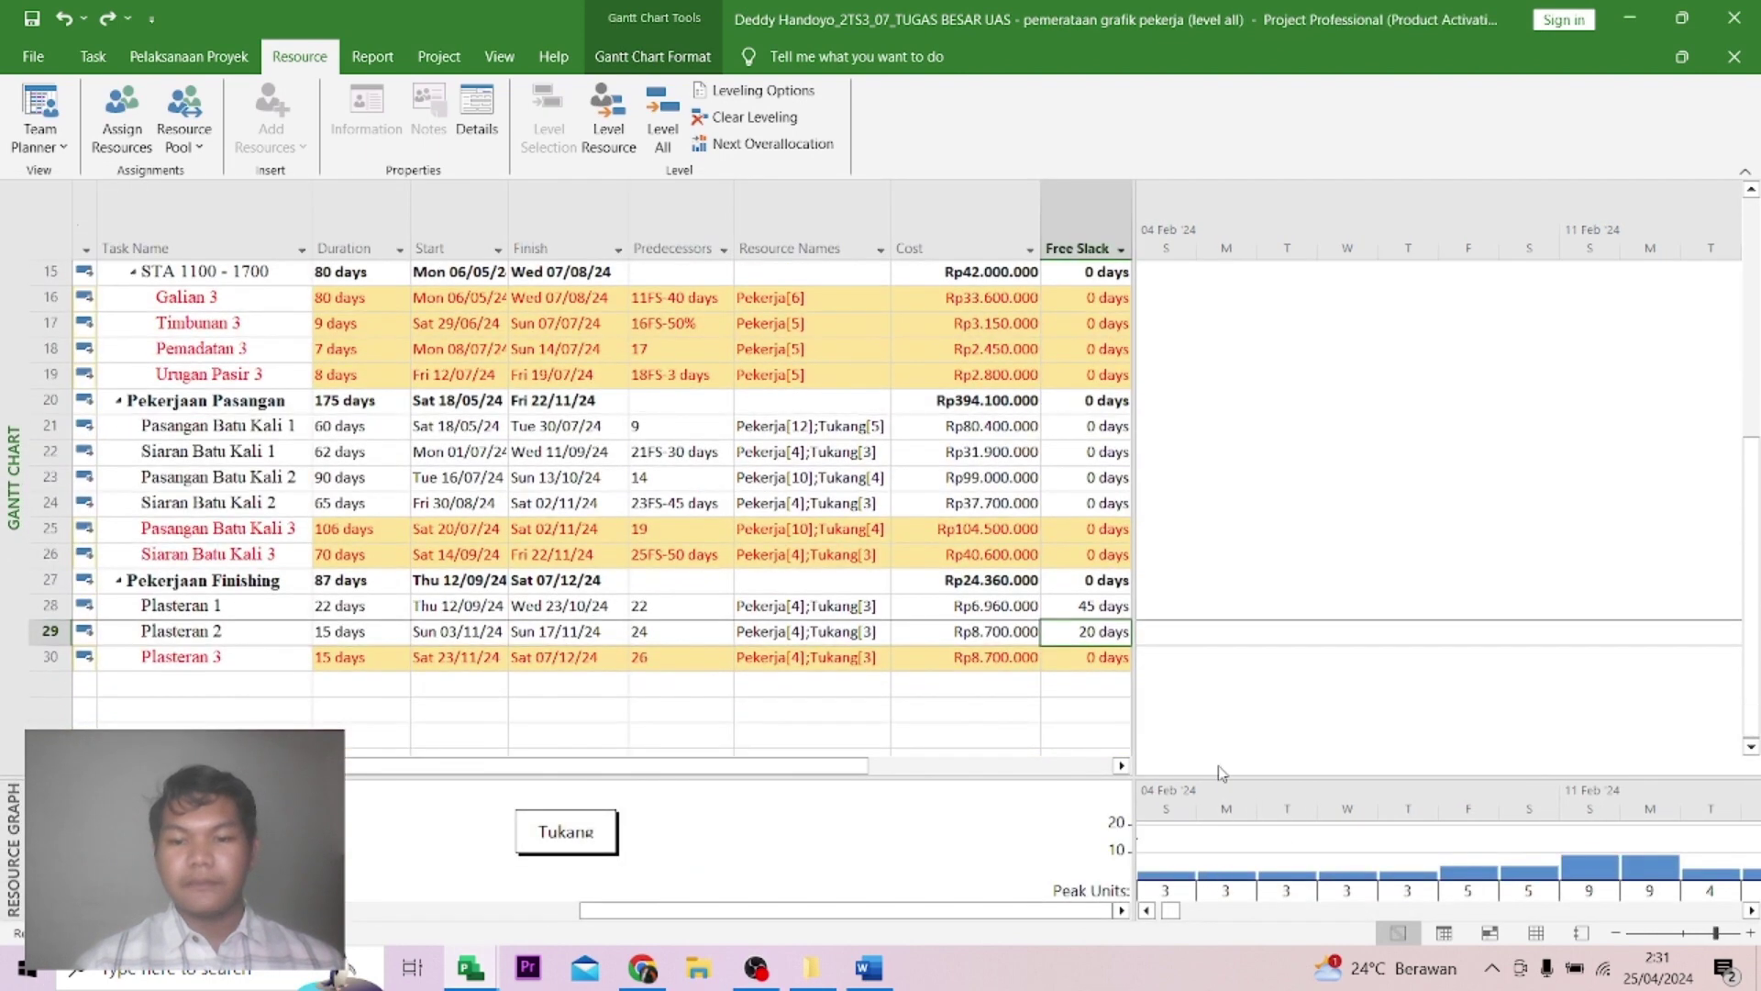
drag(1137, 778, 1136, 614)
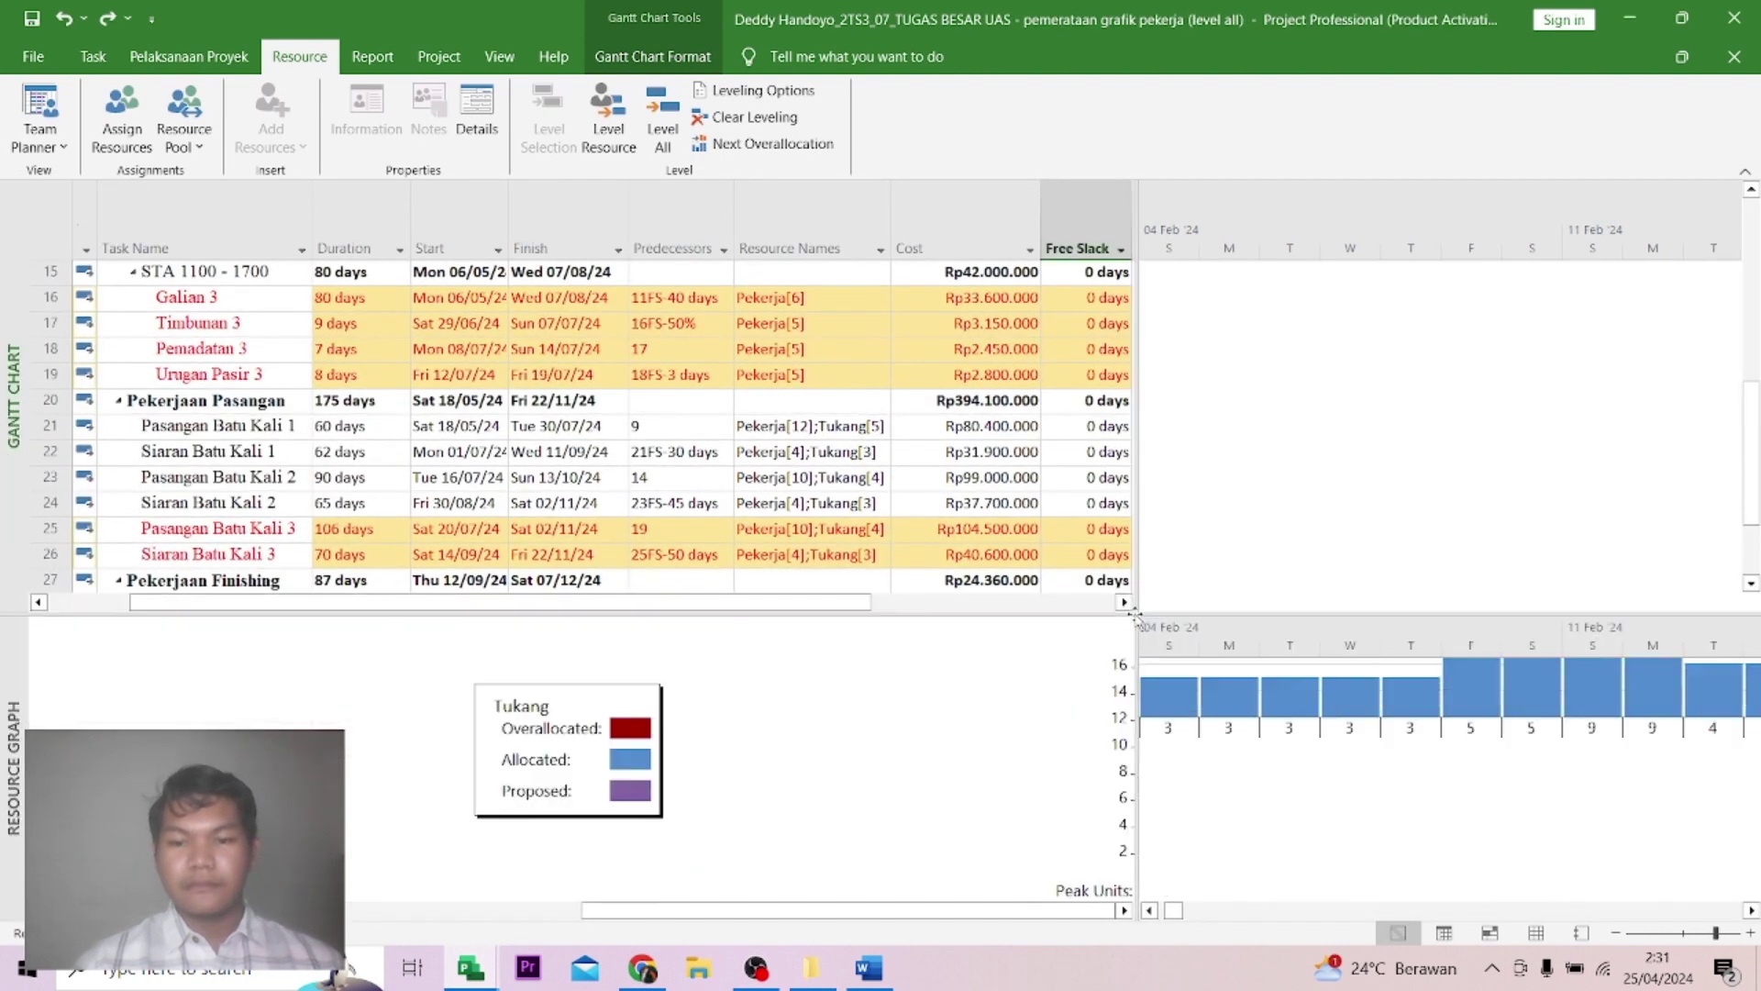
click(1193, 754)
scroll(1192, 754, up, 1)
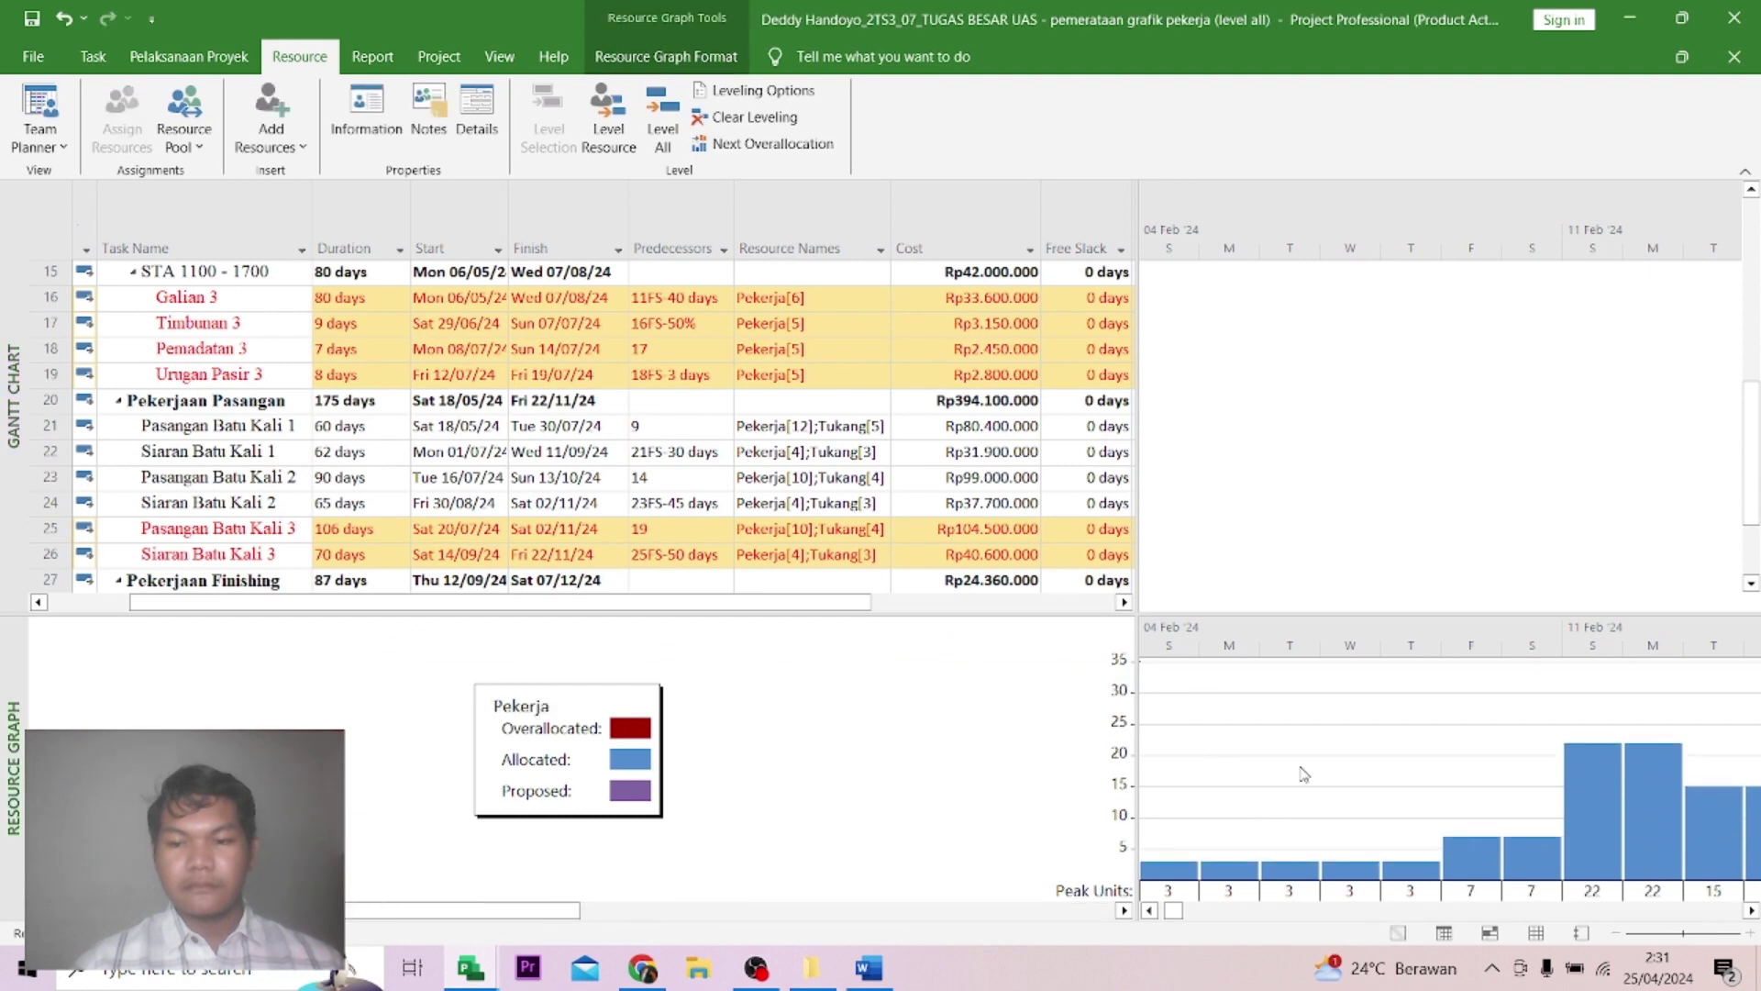
Examine the first tasks and Pekerja's daily peak units from the project start on 4 February to mid-February 2024.
drag(1751, 452, 1742, 250)
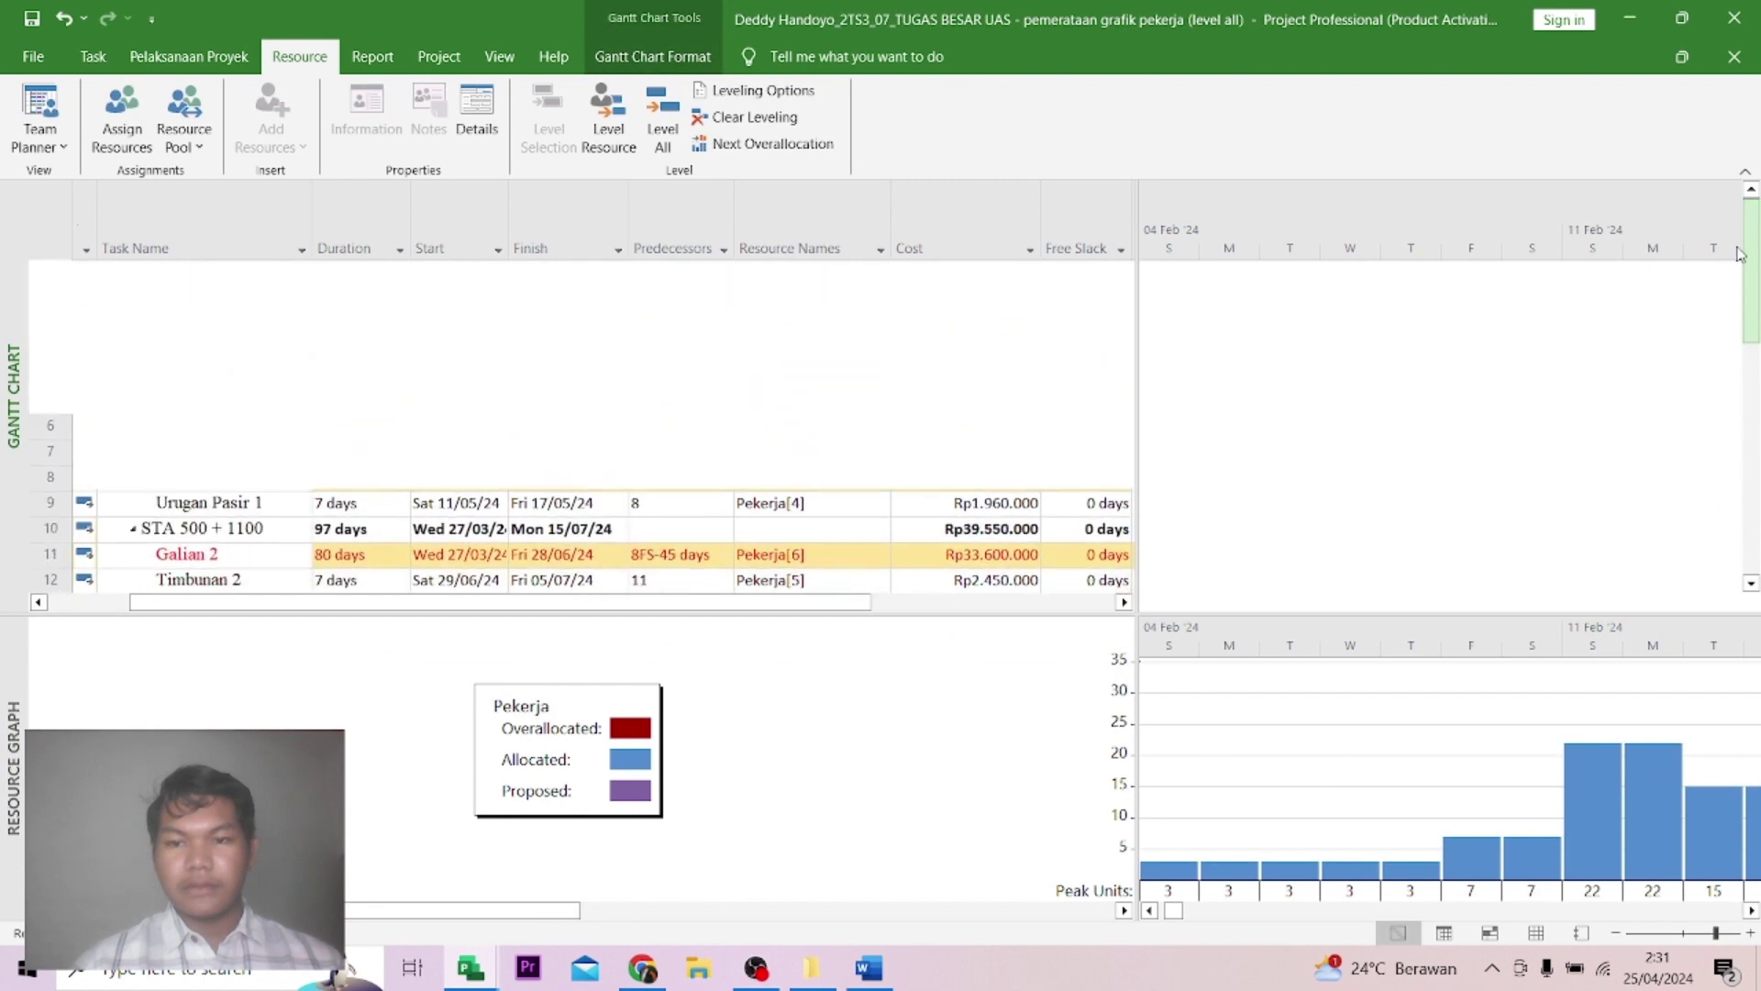
drag(1173, 913, 1166, 912)
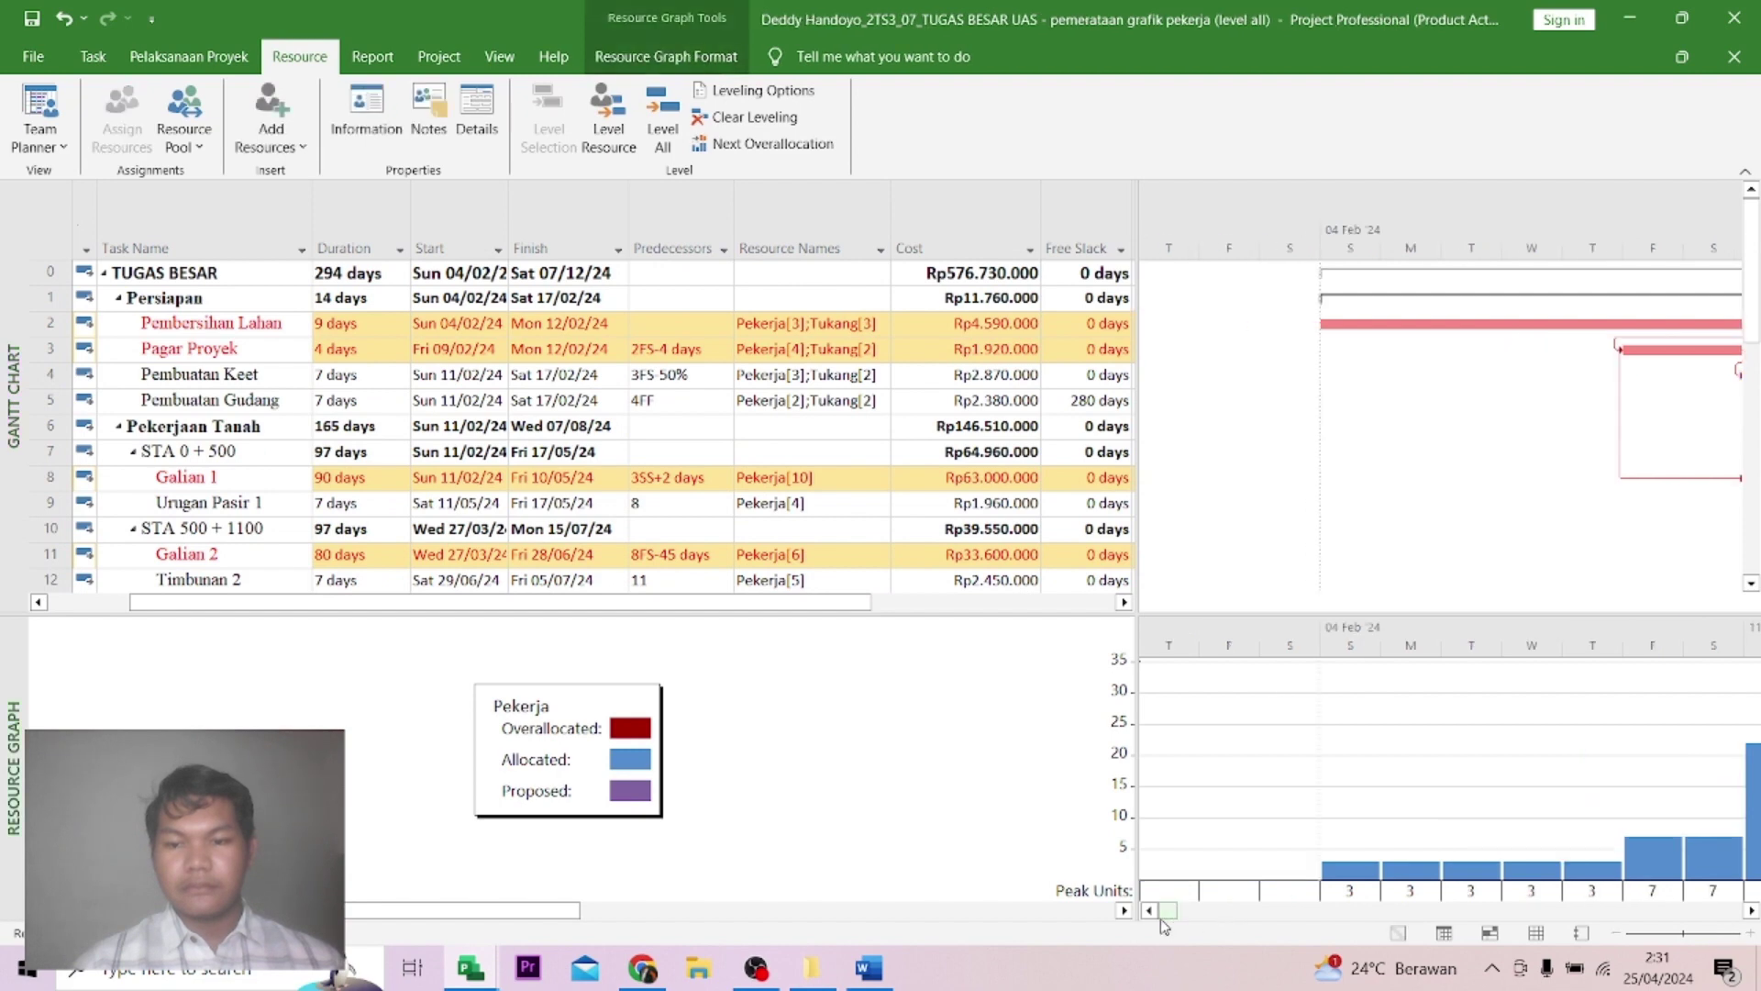
click(1751, 911)
click(1751, 911)
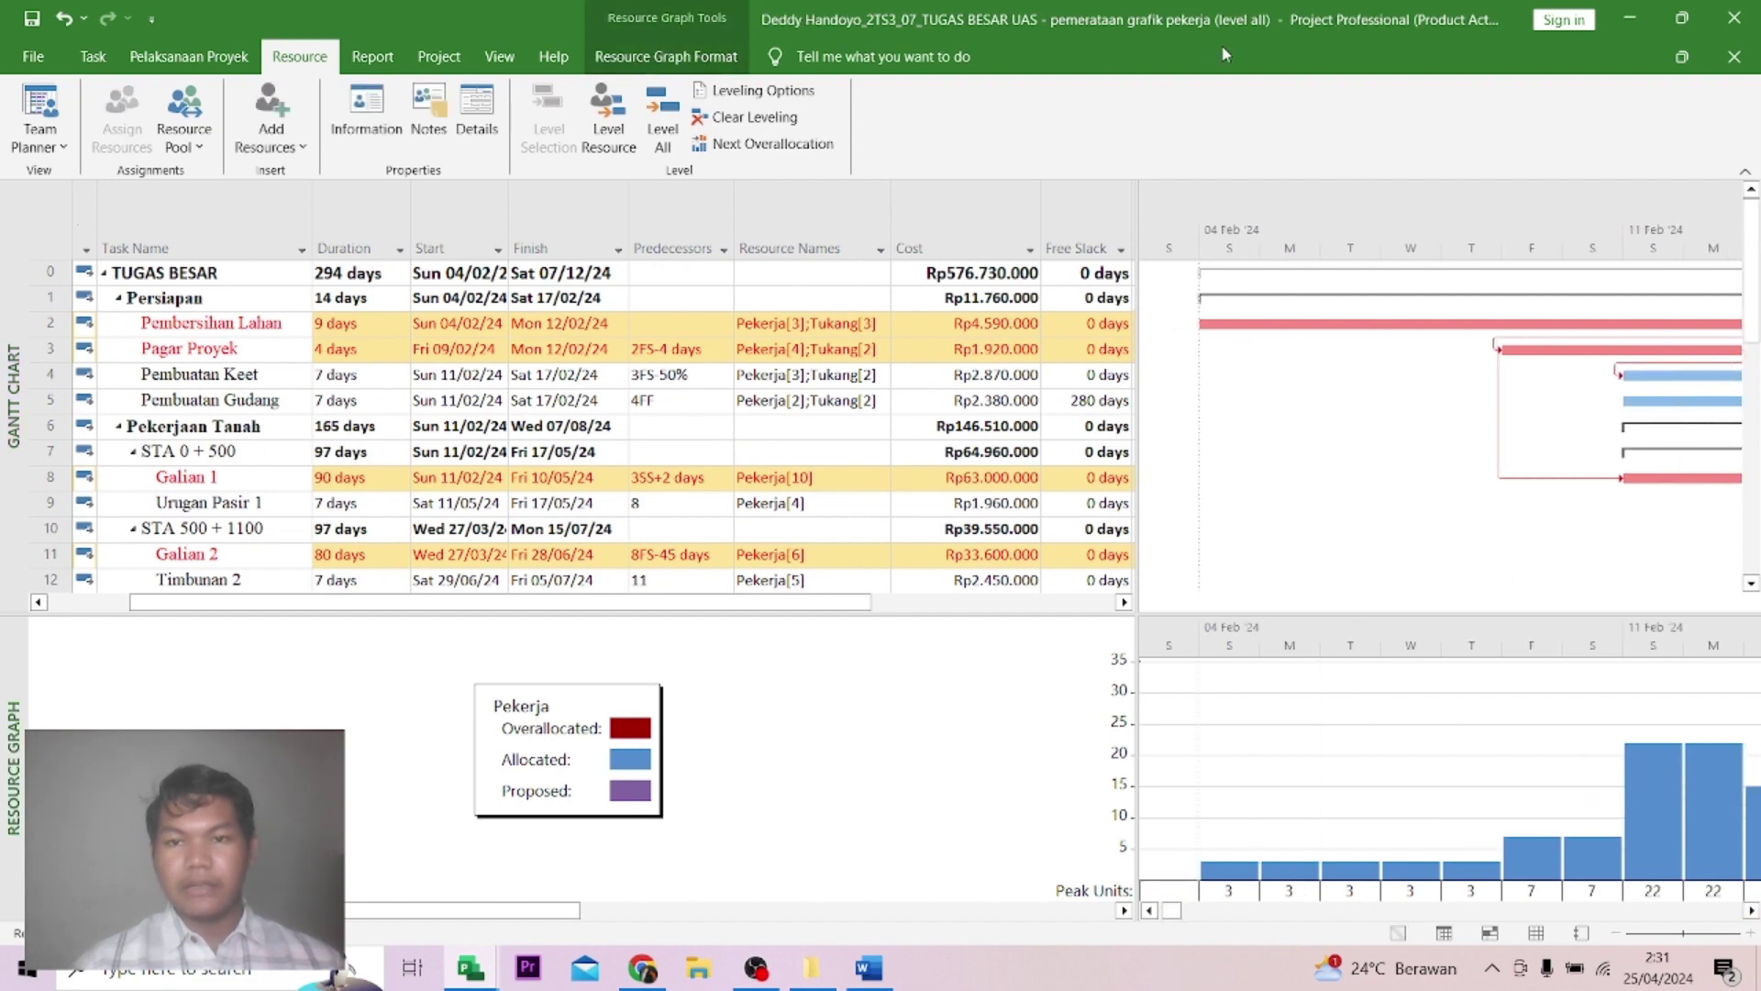
click(1751, 911)
click(1751, 911)
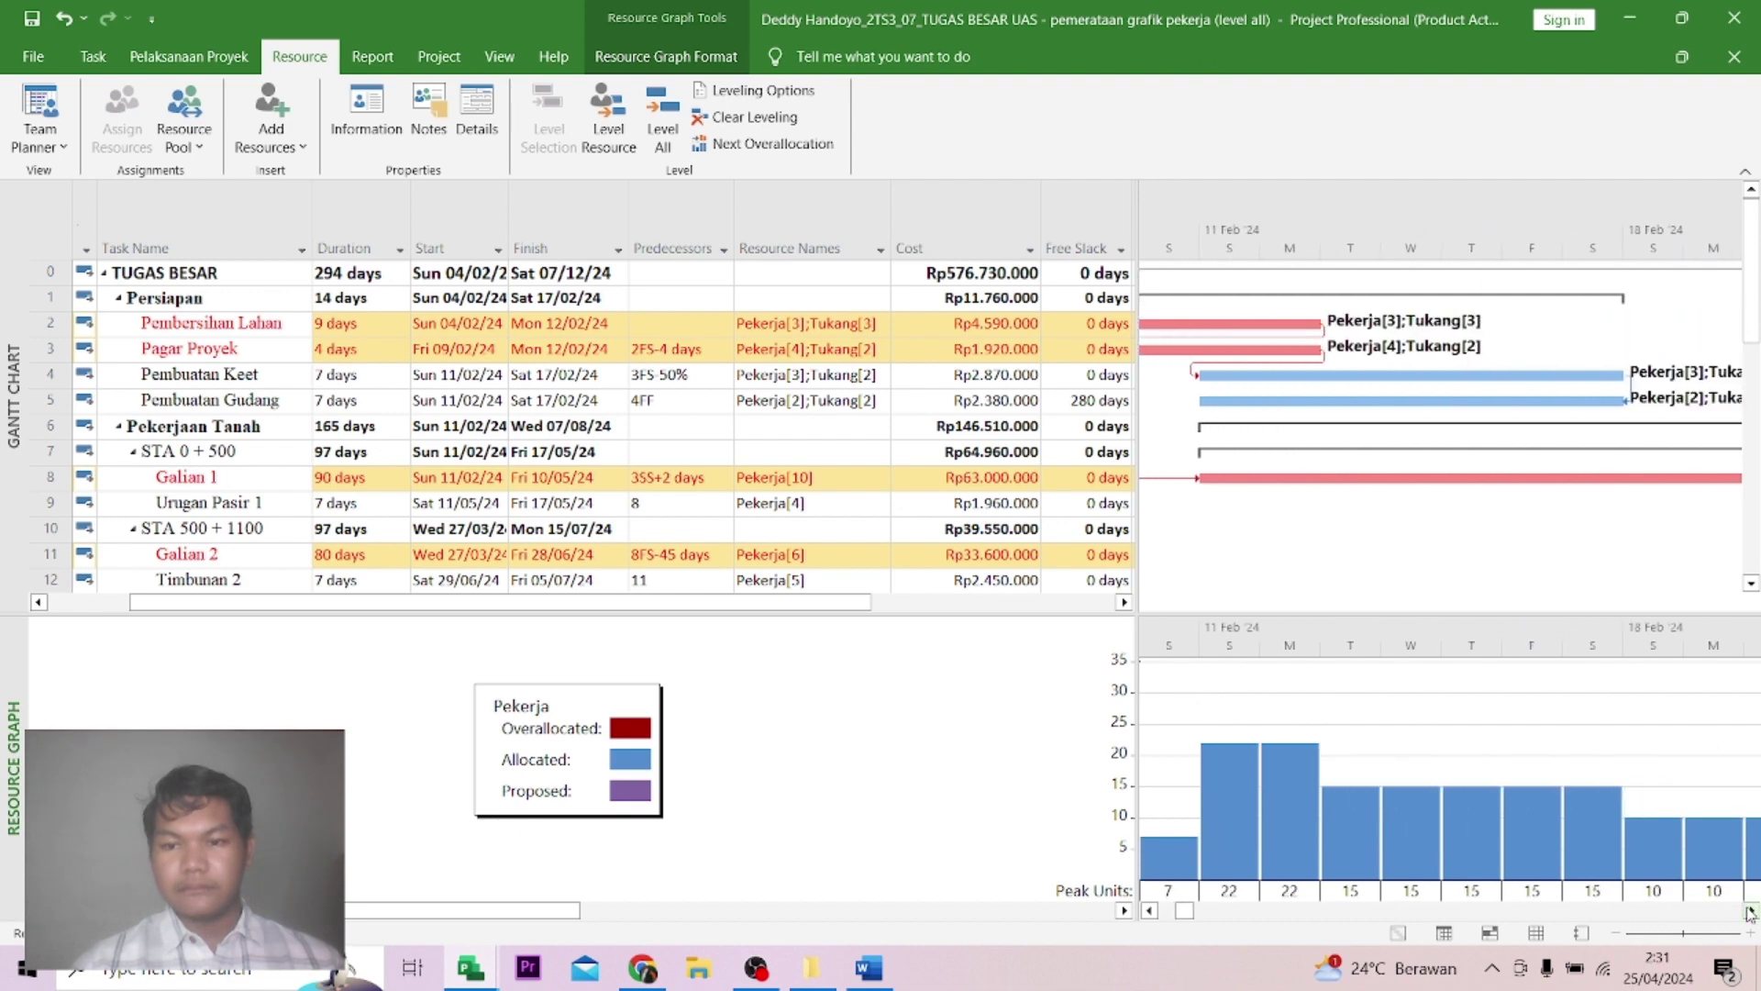
Change the timescale's bottom tier label to the "01, 02, ..." format so that days appear as date numbers.
right_click(1396, 244)
click(1417, 264)
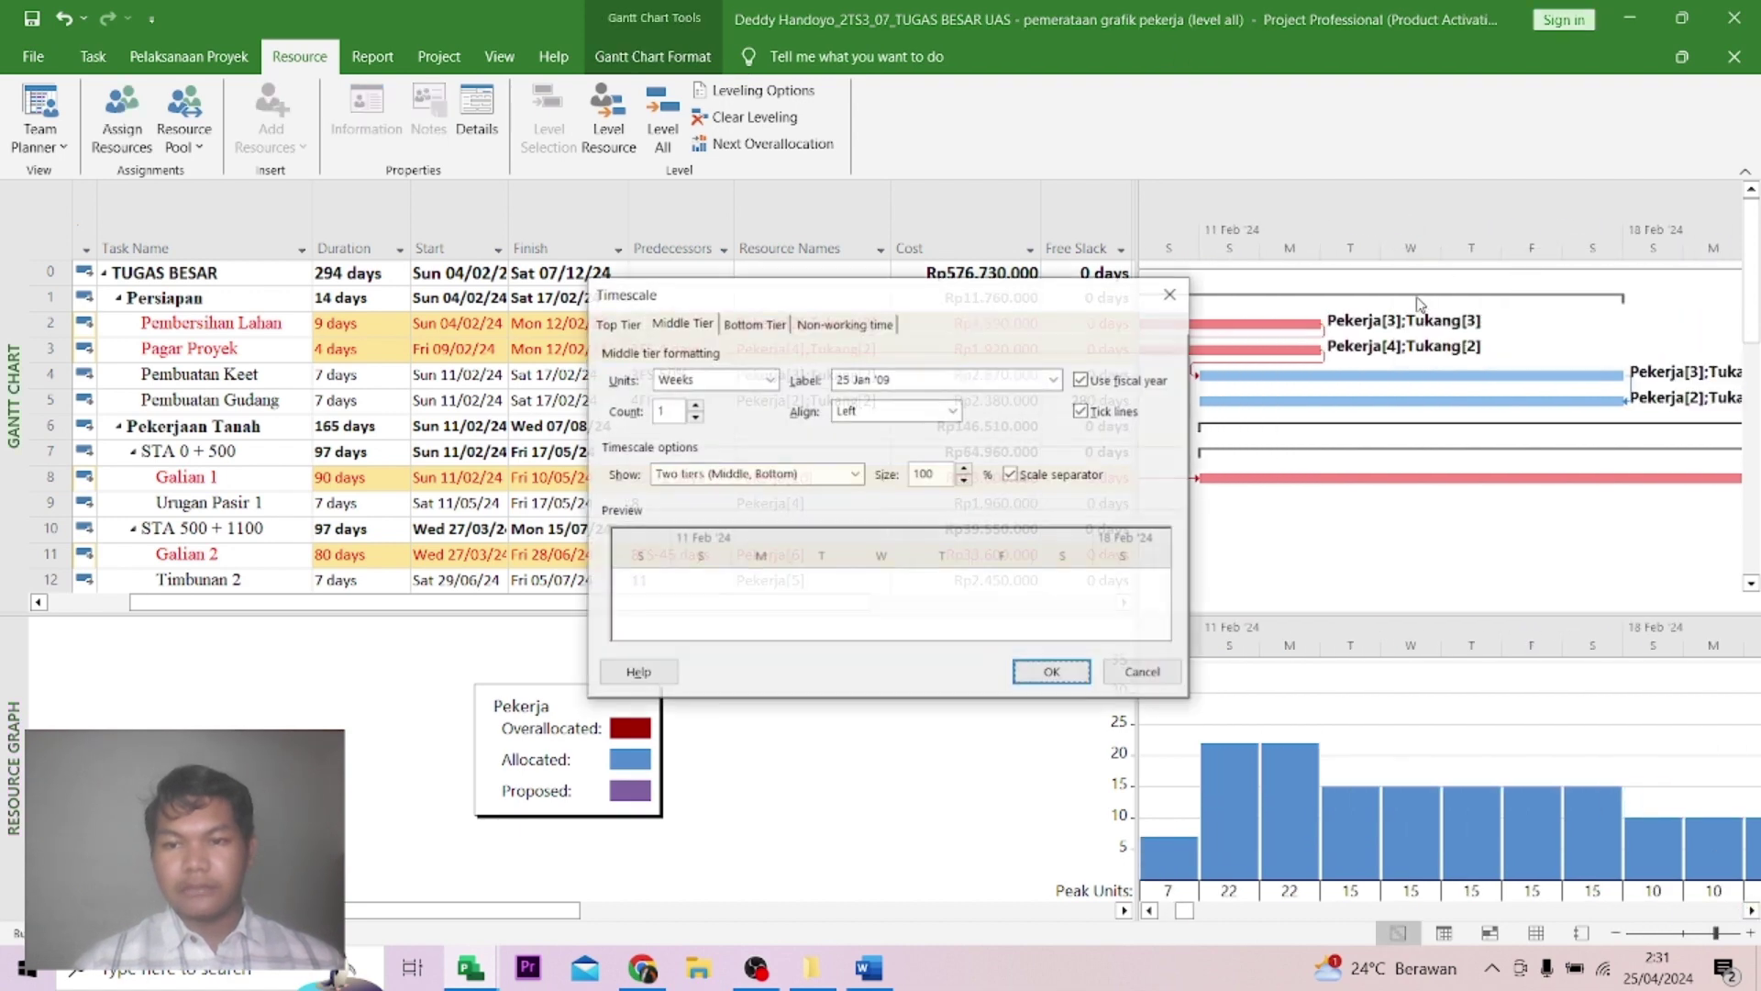
click(1055, 381)
click(1055, 380)
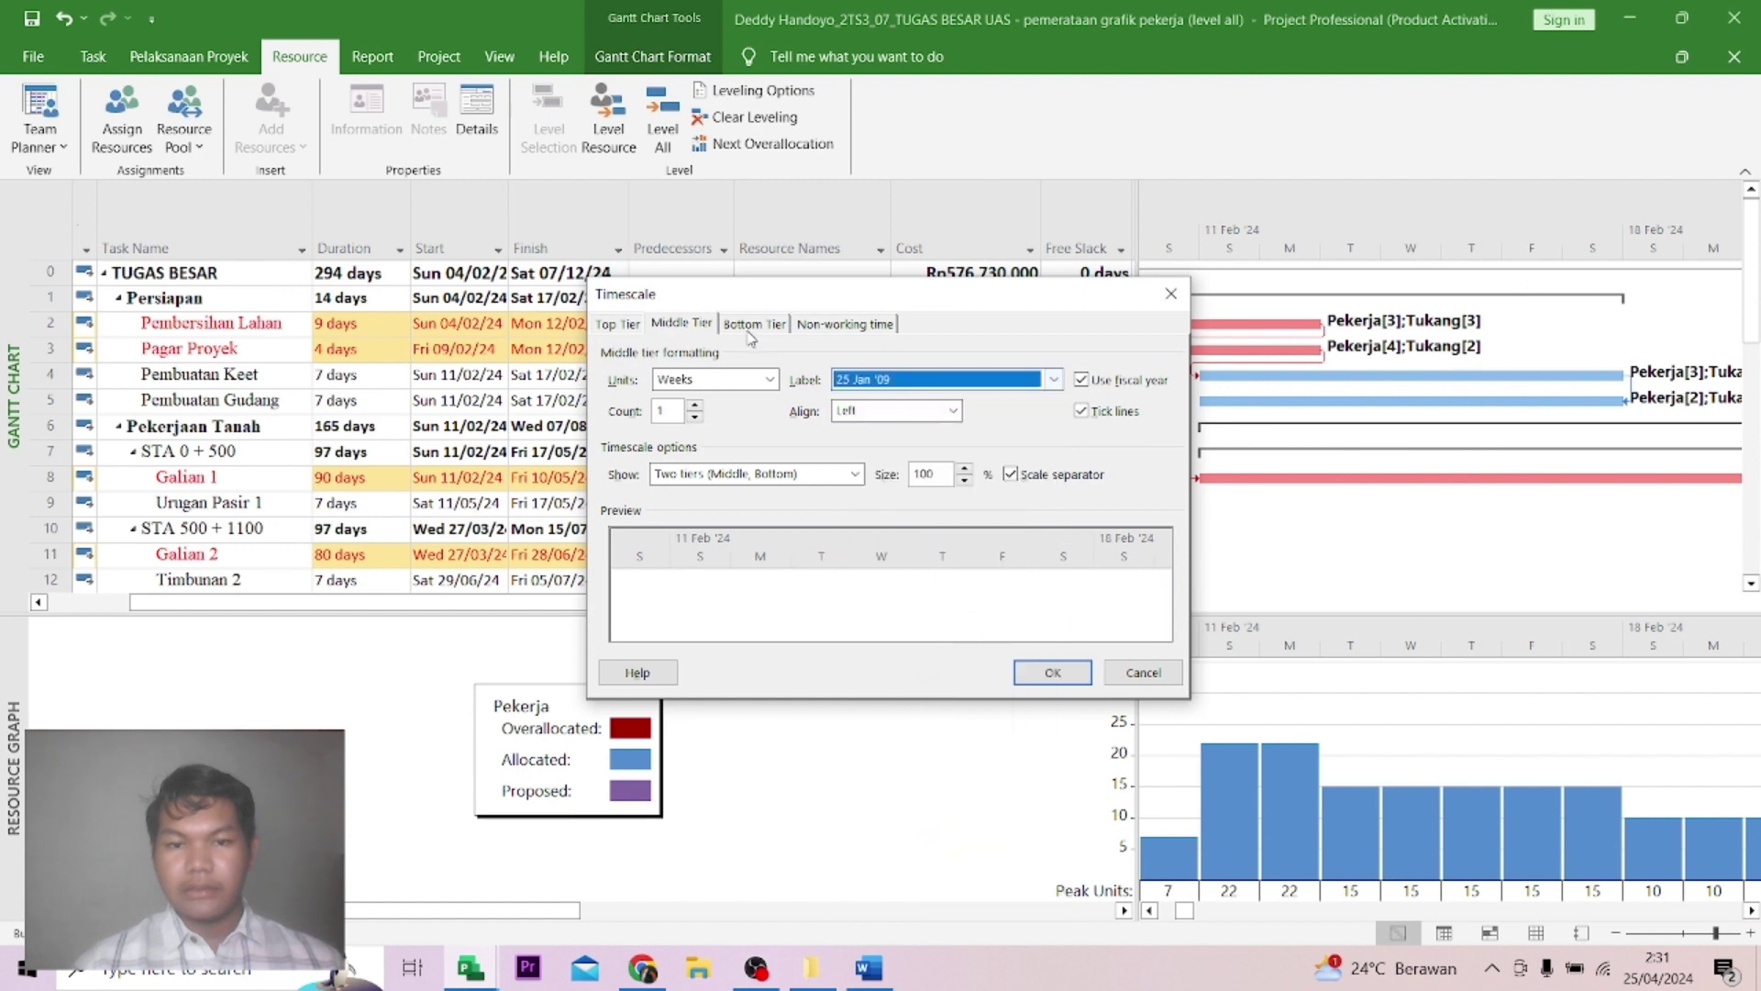
click(756, 324)
click(1054, 380)
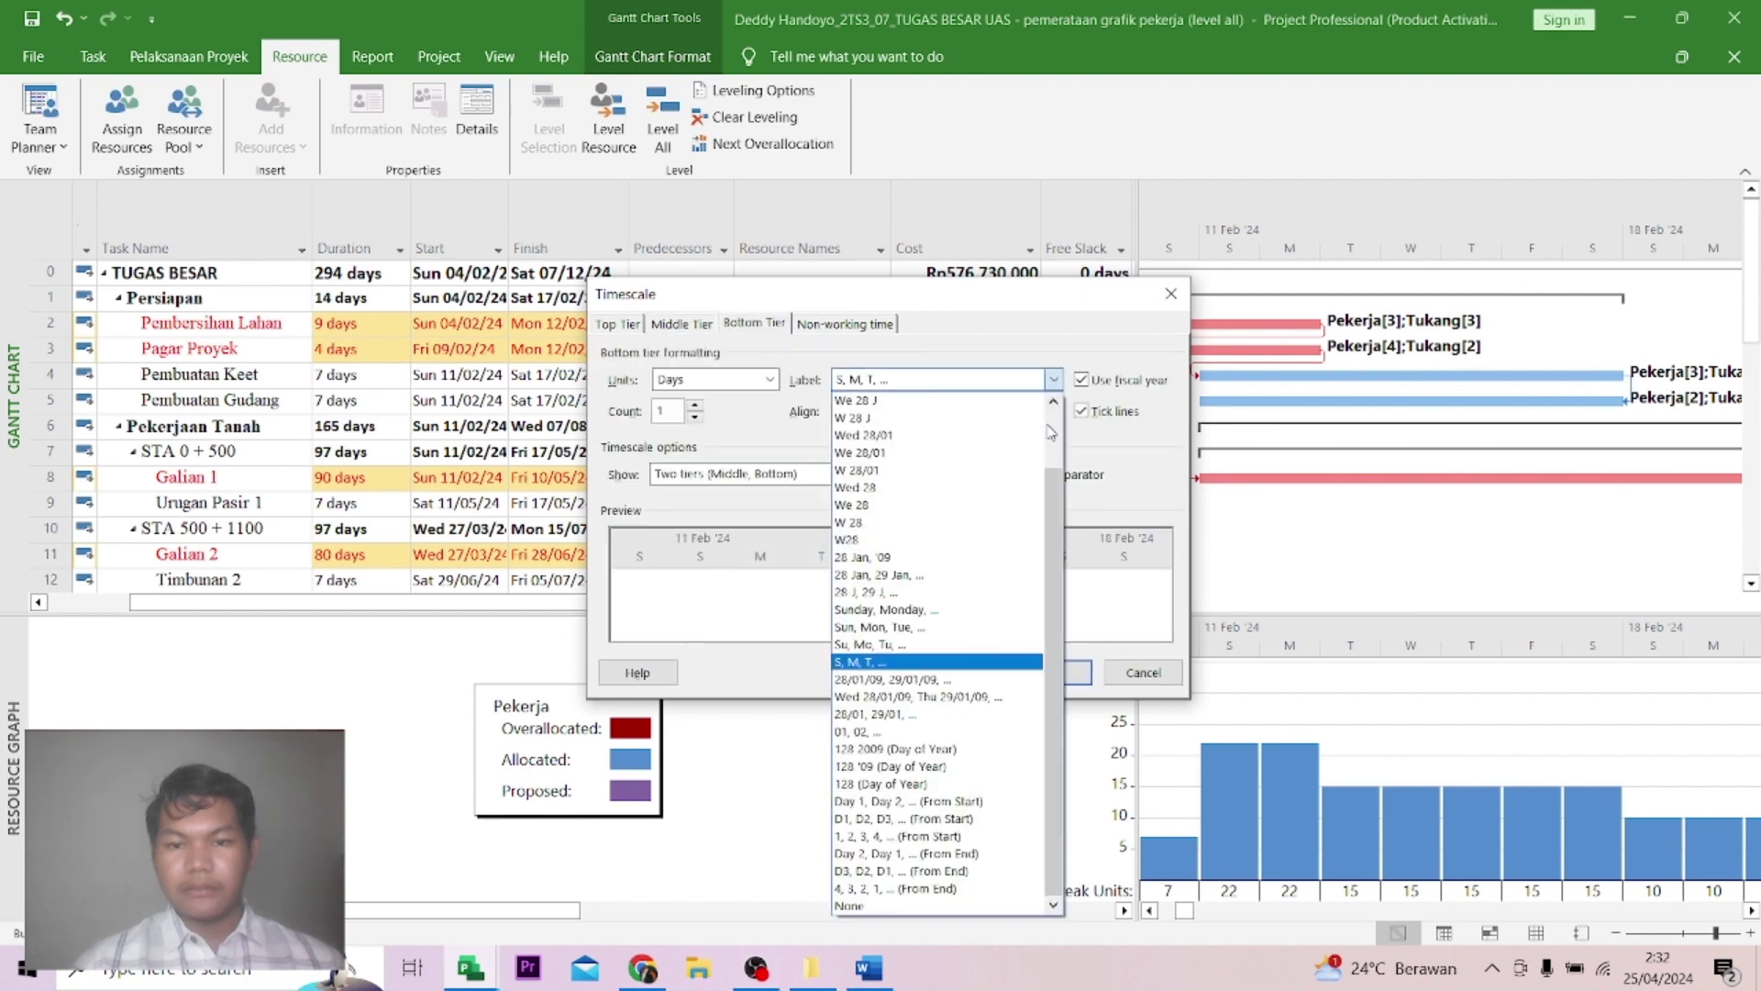
click(989, 731)
click(1018, 675)
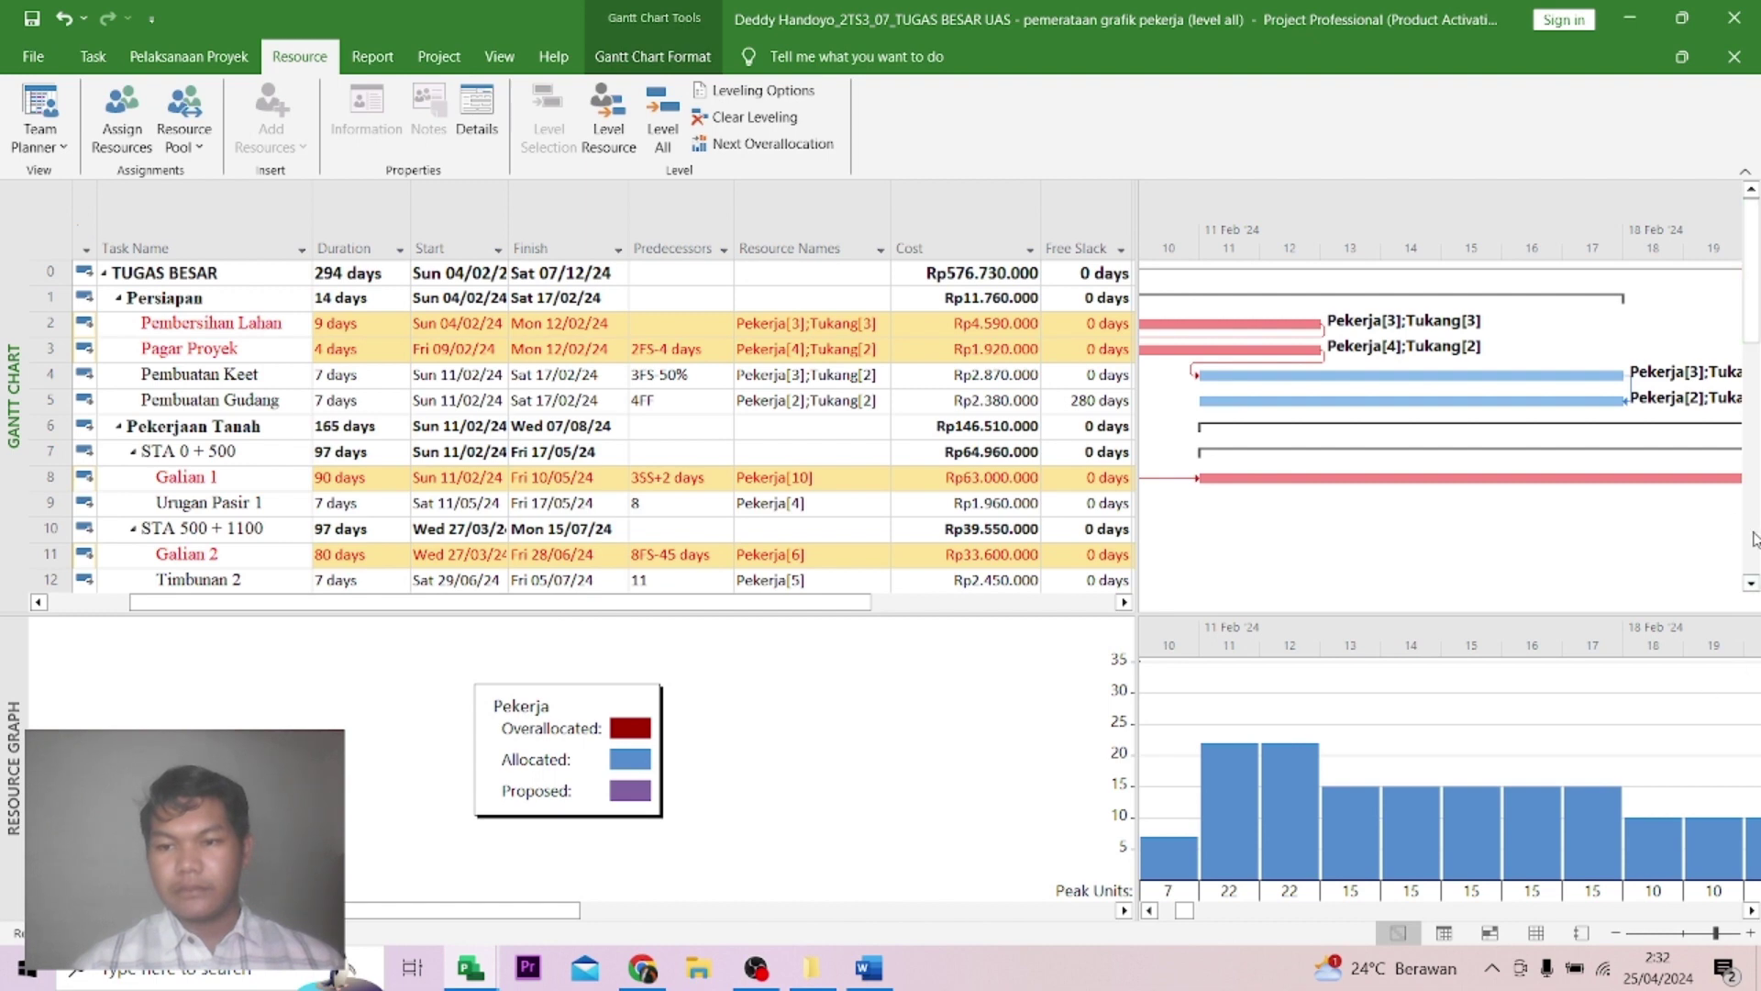
Examine the leveled resource graphs of Pekerja and Tukang along the timeline for overallocation, returning to the project start after each.
click(1751, 911)
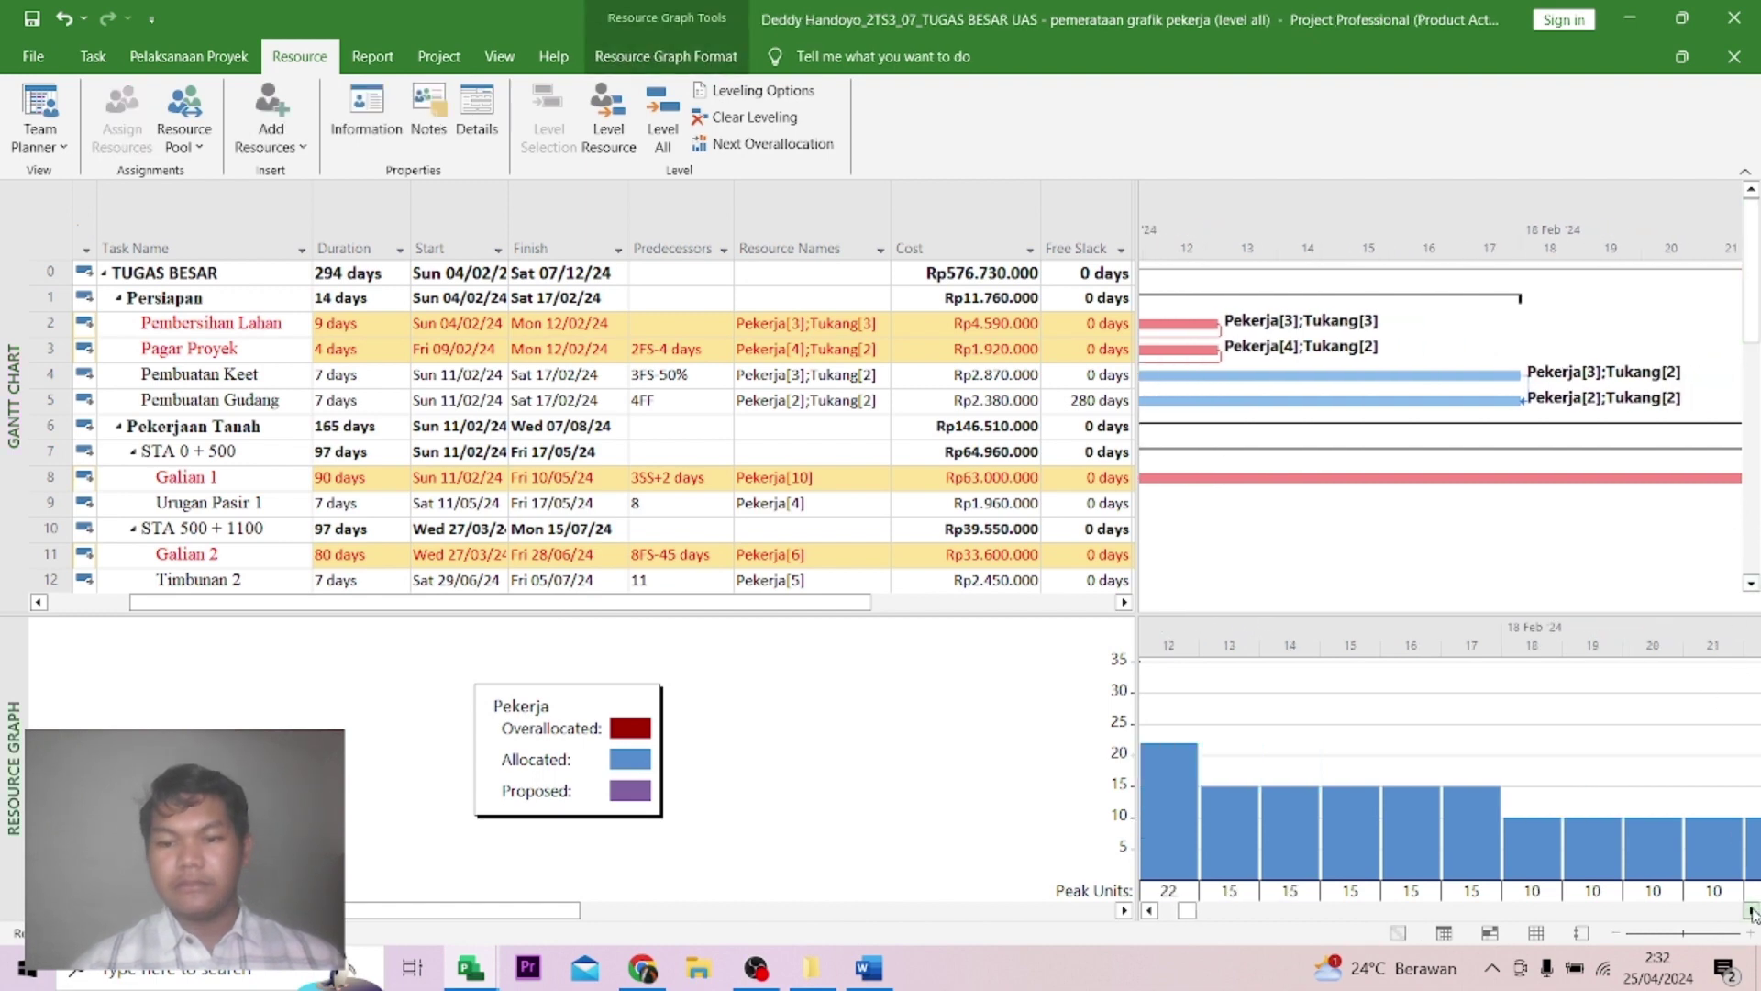
drag(1752, 911, 1163, 917)
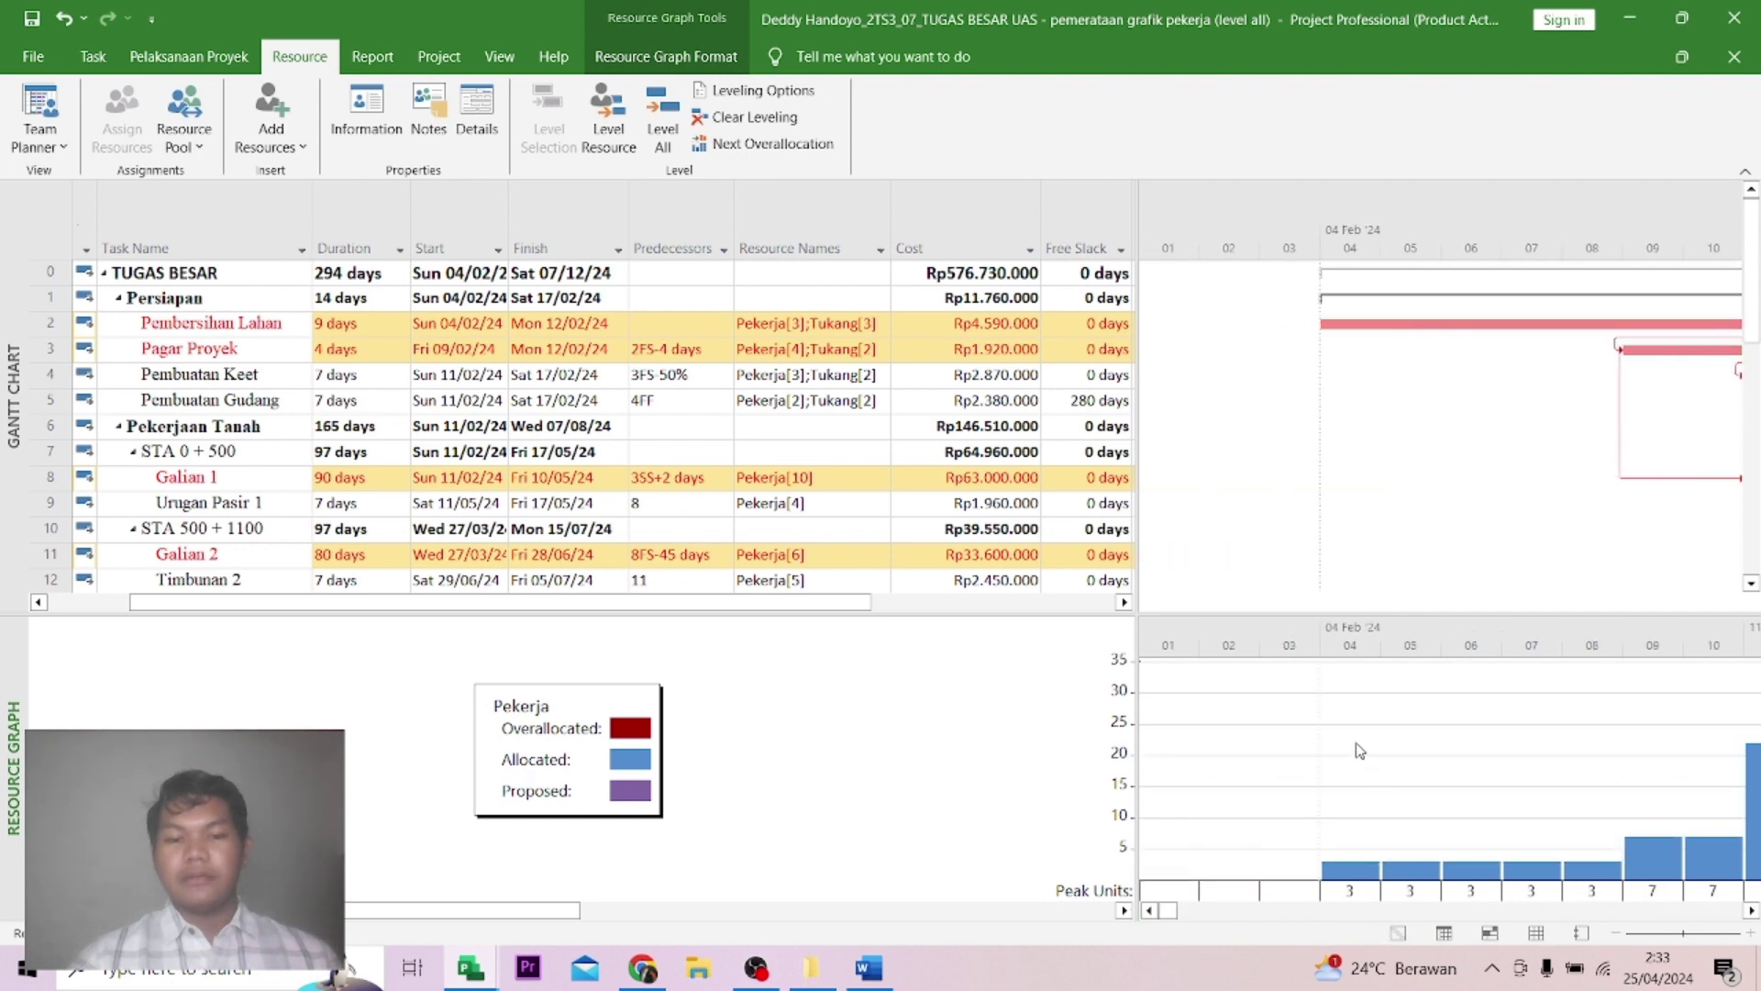
scroll(1361, 750, down, 1)
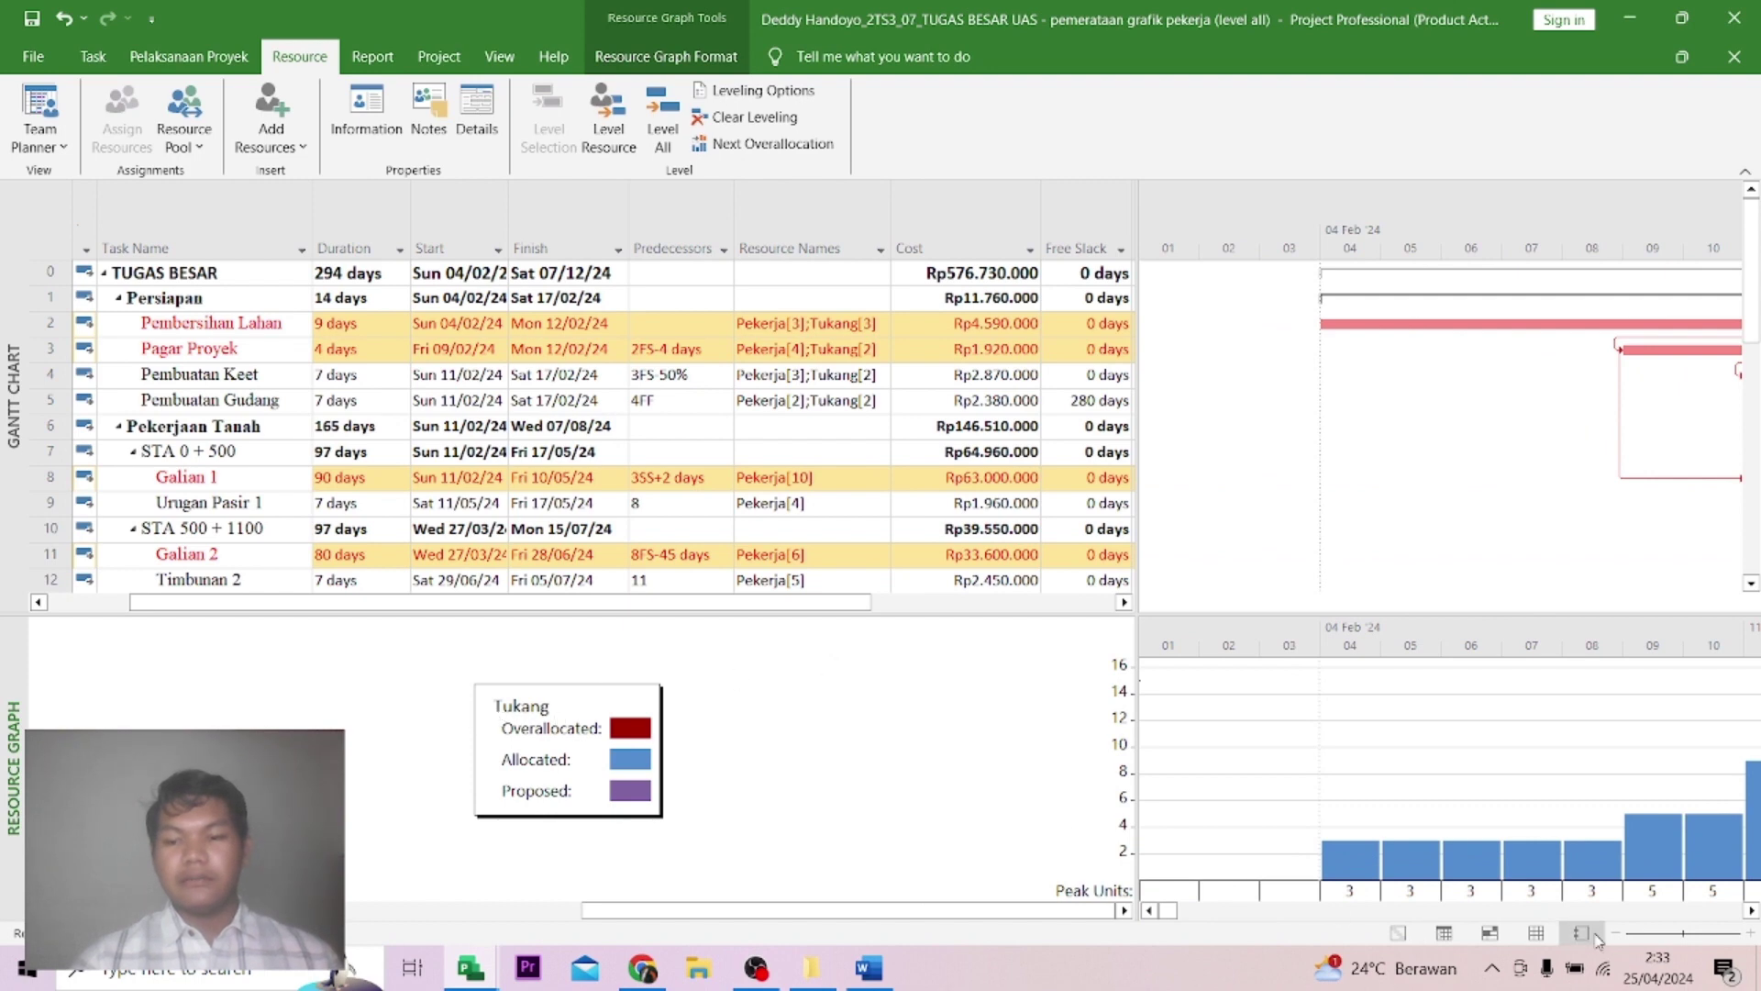
drag(1752, 914, 1752, 914)
drag(1752, 912, 1170, 918)
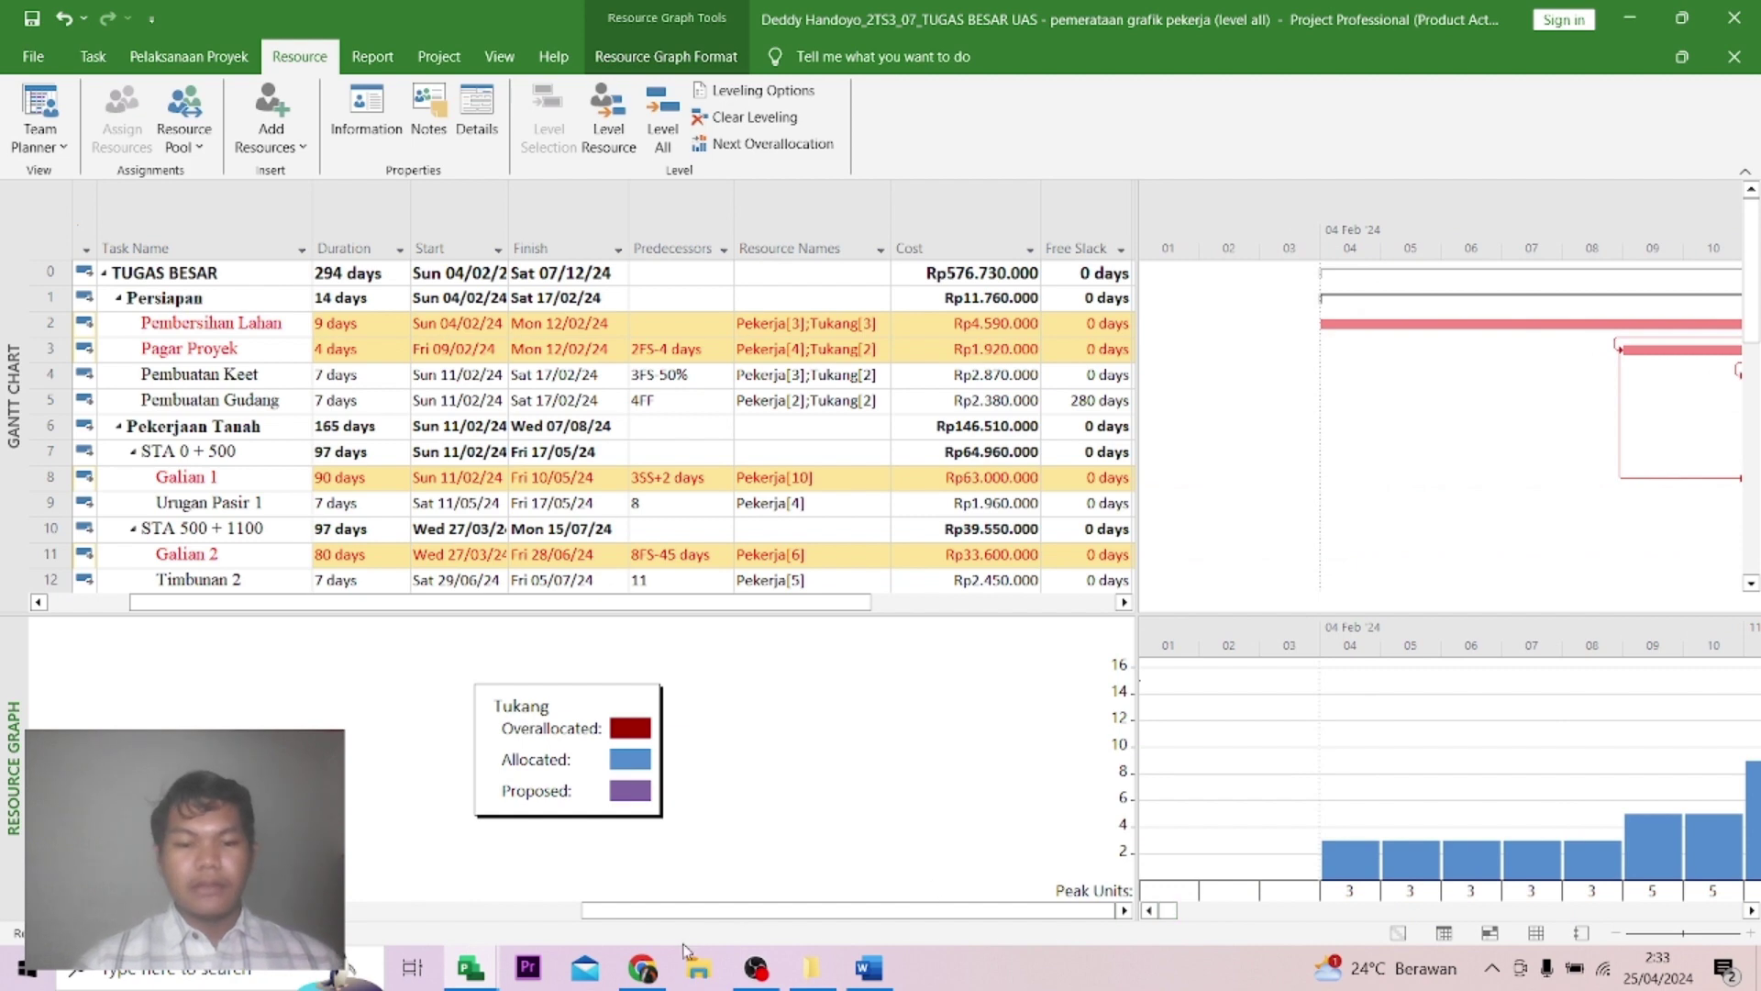
Compare the project finish date in the Word document's answer 2d with TUGAS BESAR's finish date in the level all schedule in Microsoft Project.
mouse_move(473, 968)
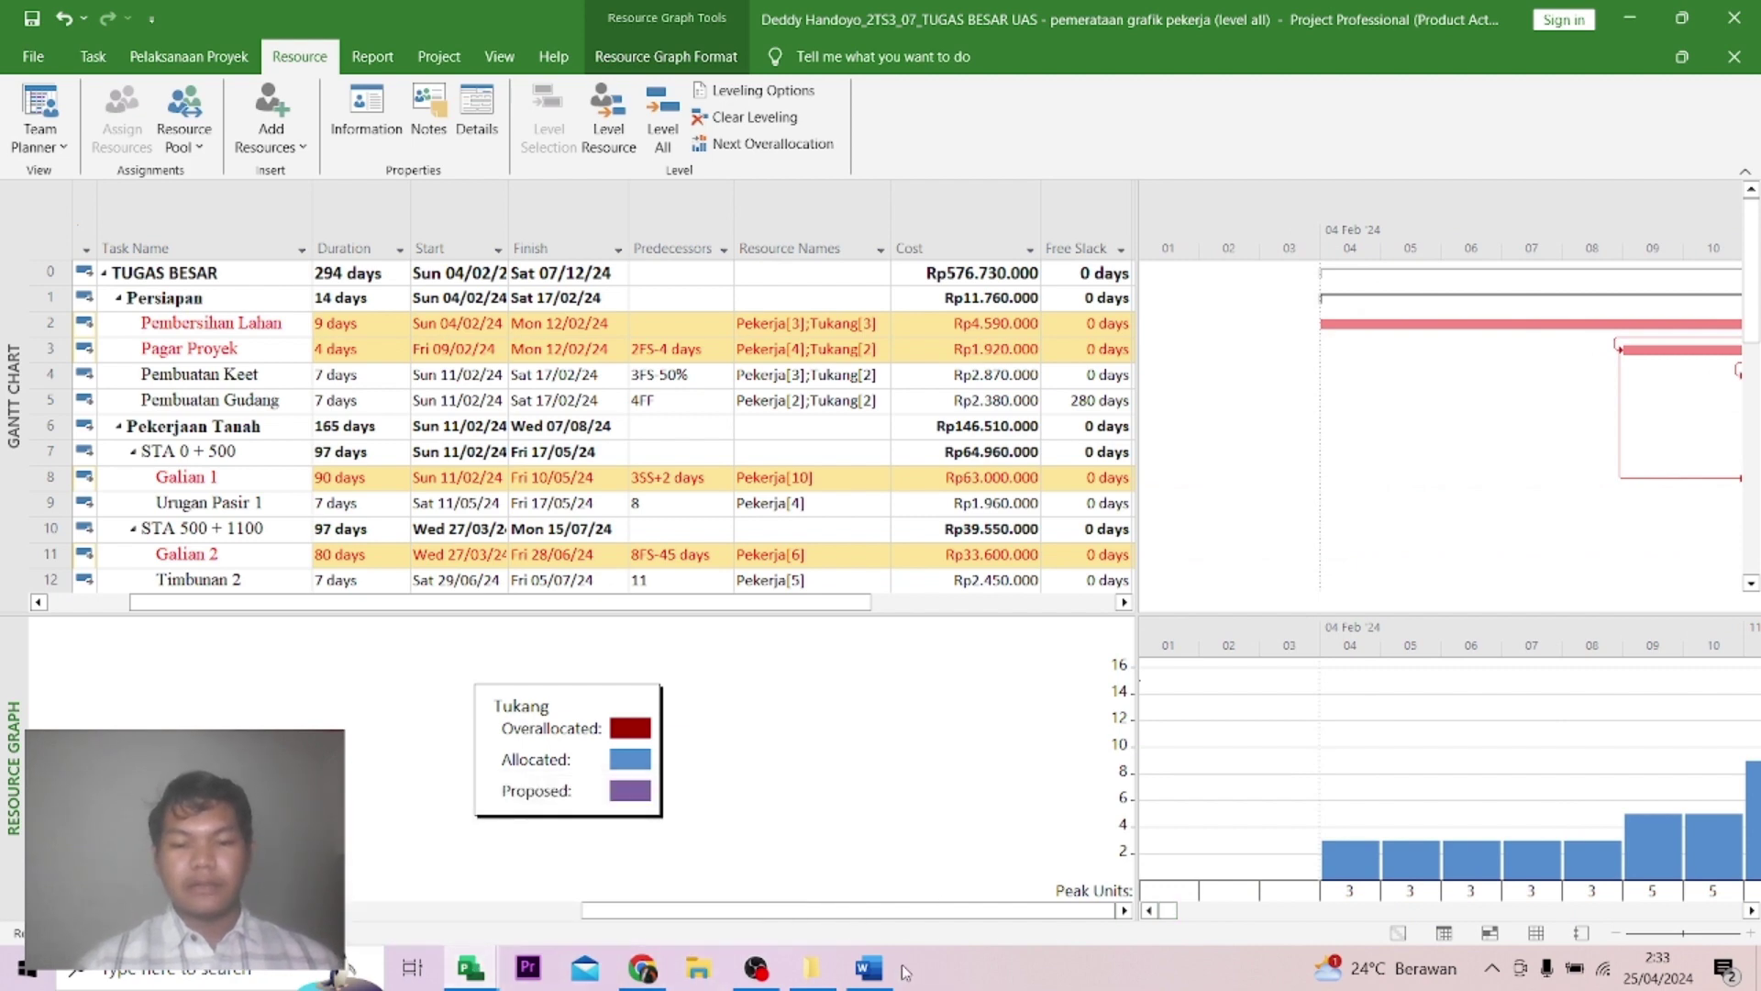
click(869, 968)
scroll(804, 684, down, 1)
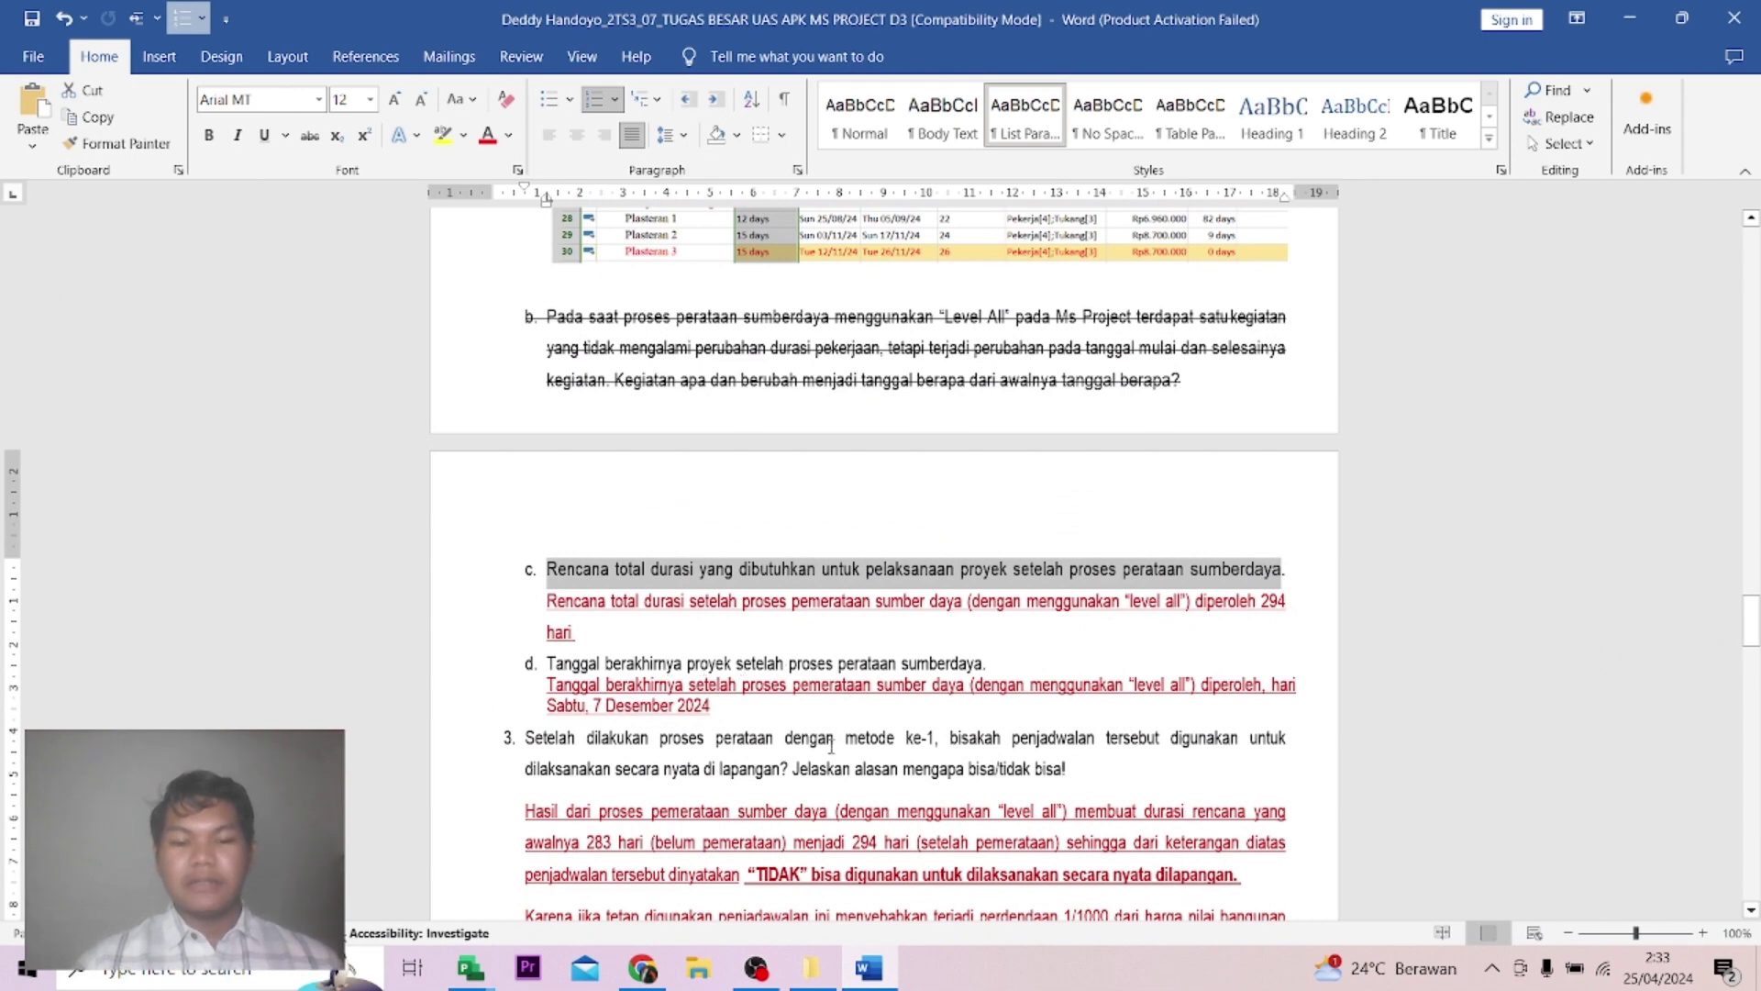
mouse_move(471, 968)
click(468, 876)
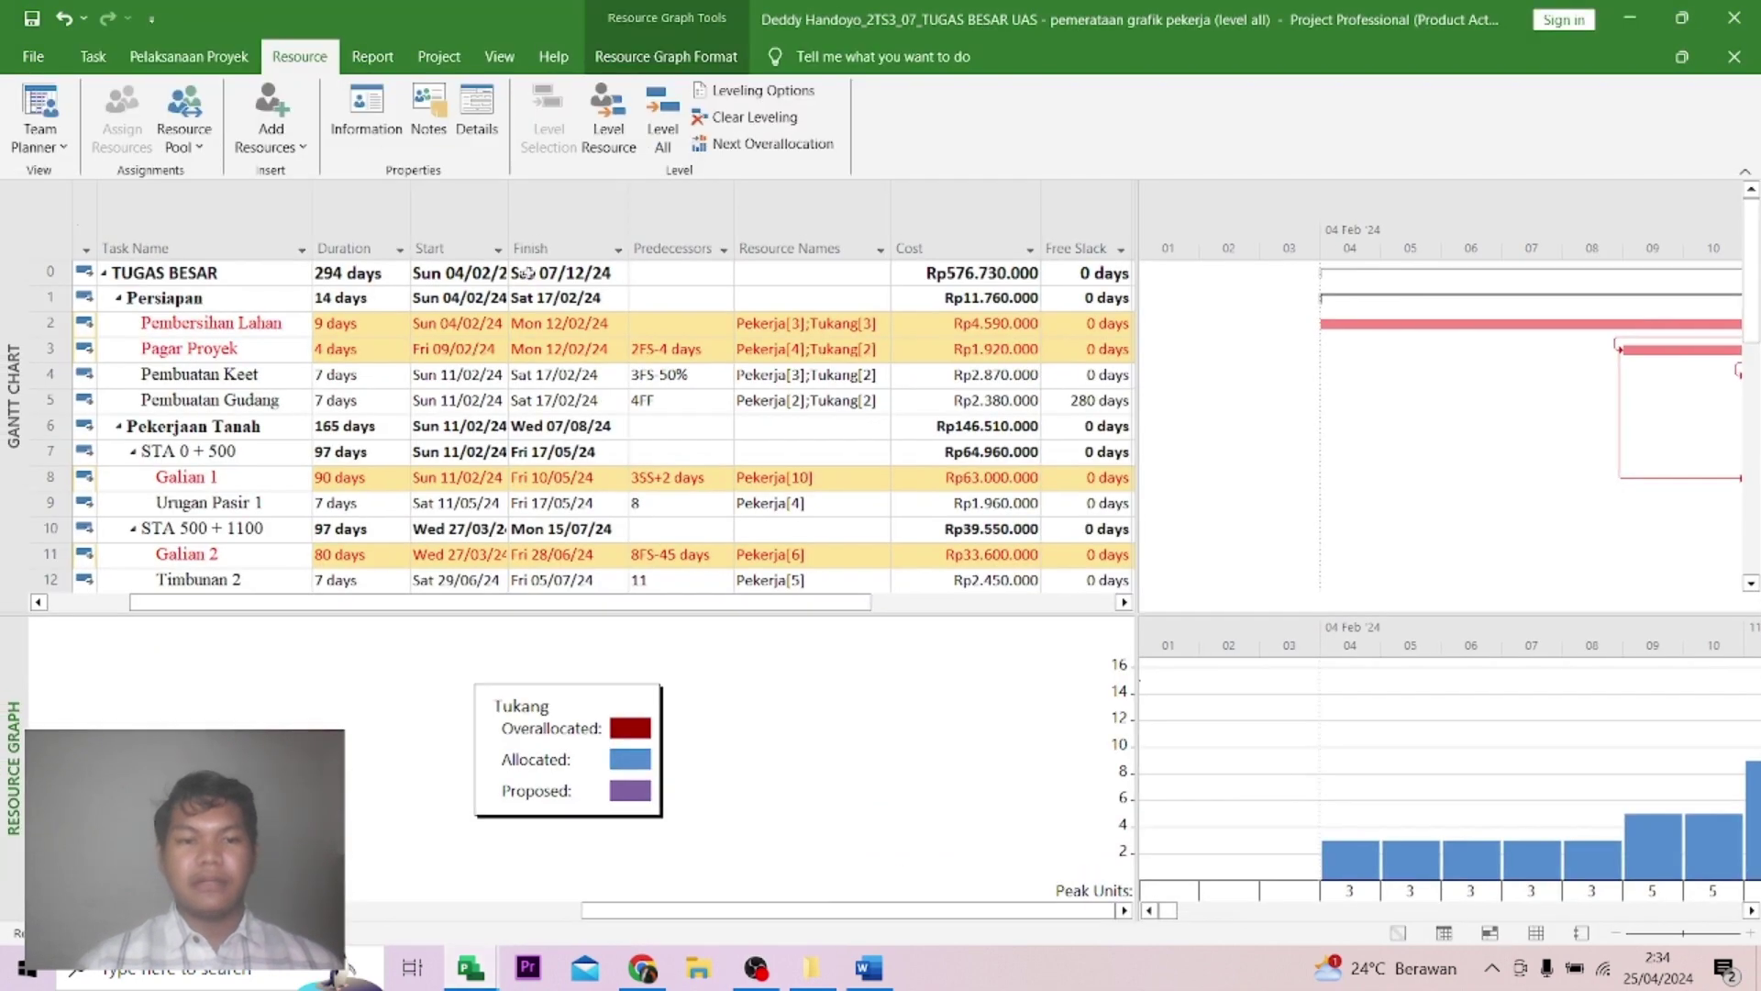
click(526, 273)
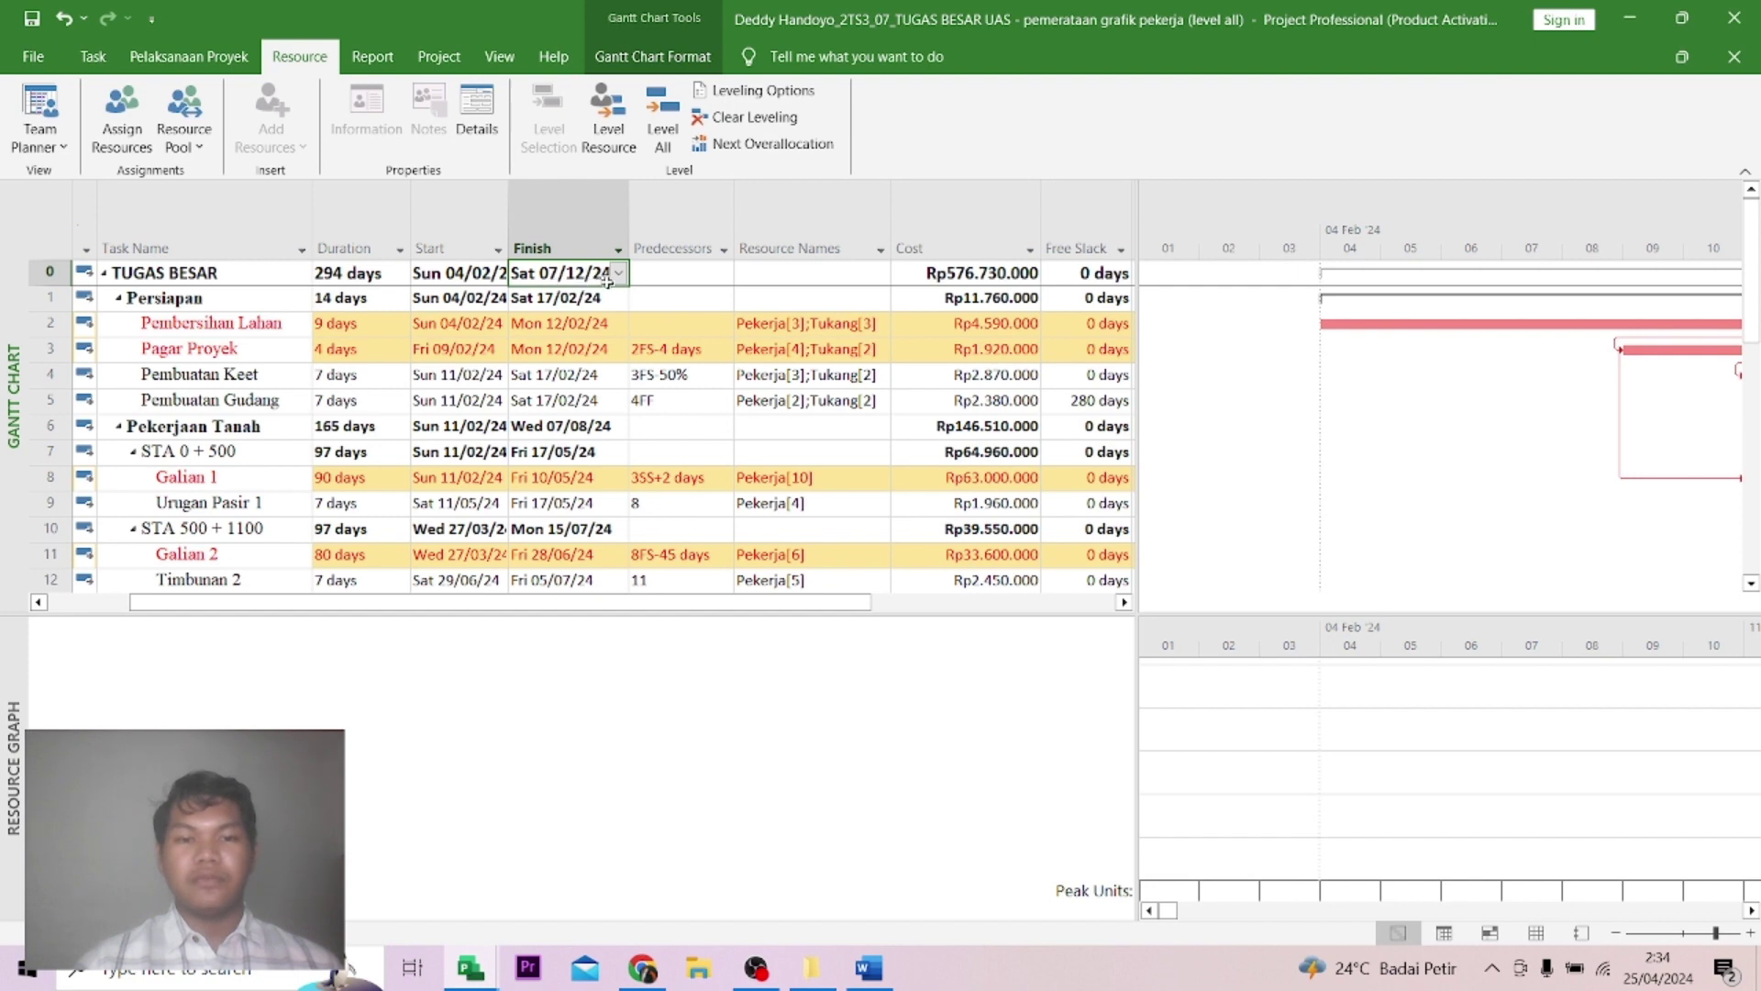
click(870, 970)
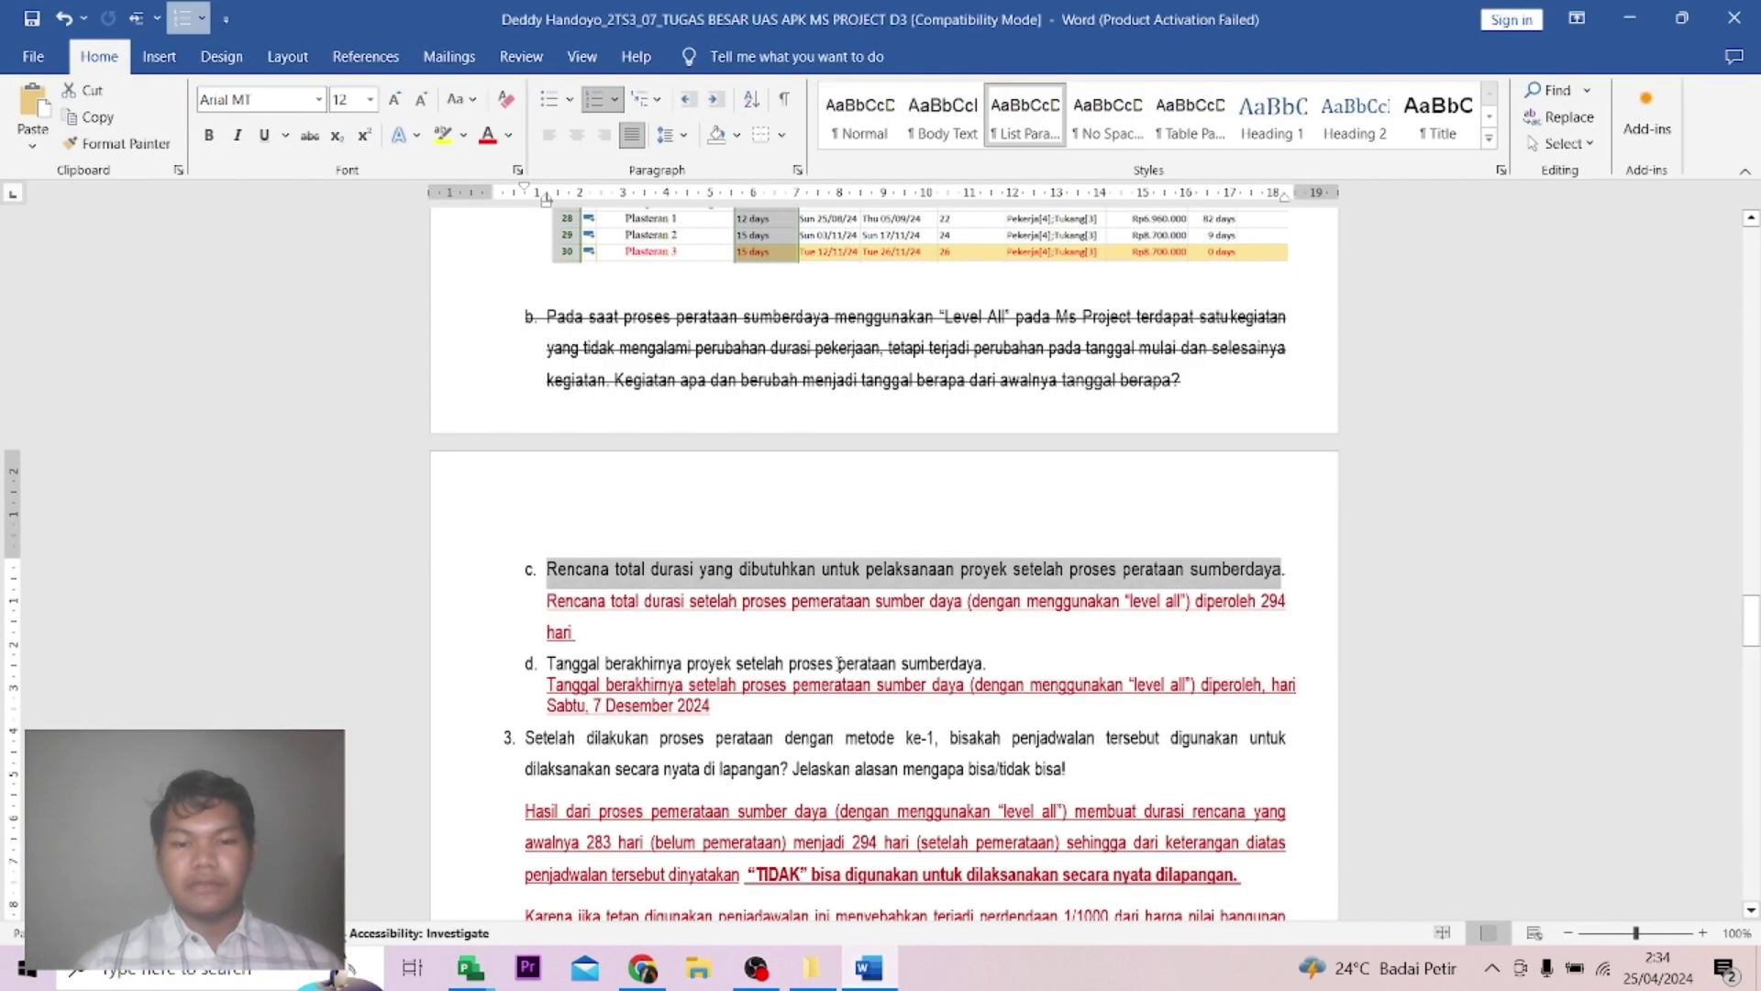
drag(735, 709, 568, 710)
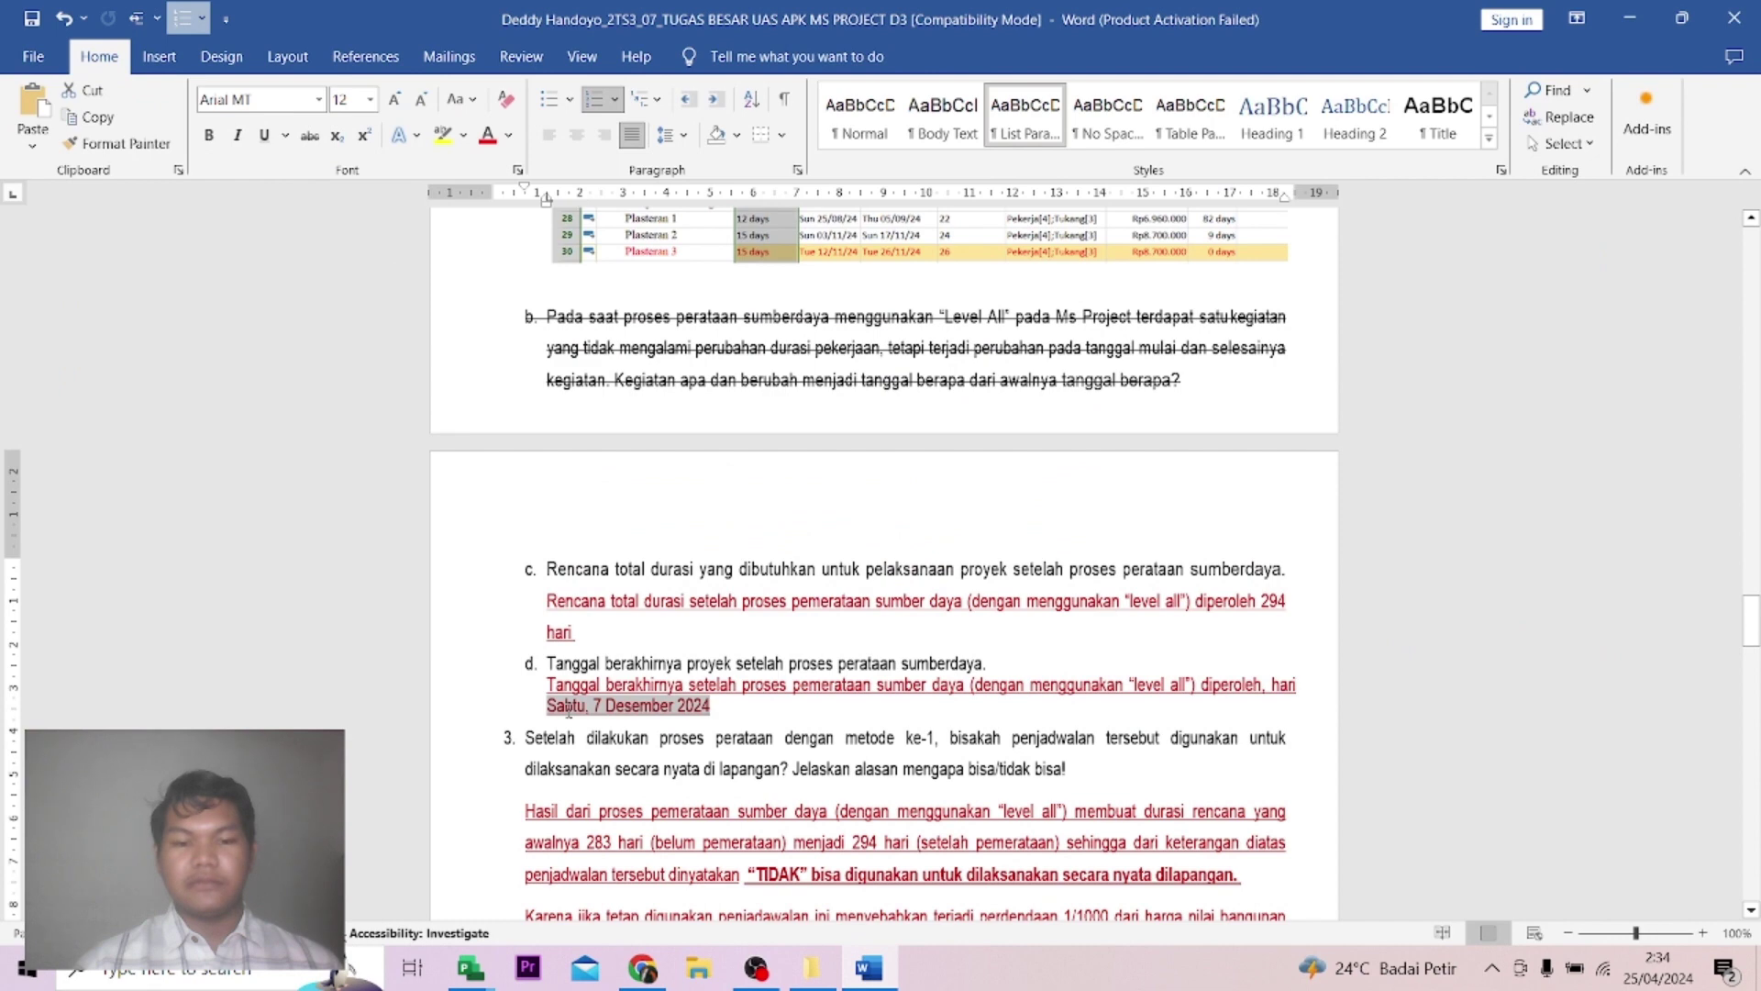
click(759, 718)
Read question 3 on whether the leveled schedule can be used in the field, including its answer and proposed solutions.
scroll(760, 717, down, 1)
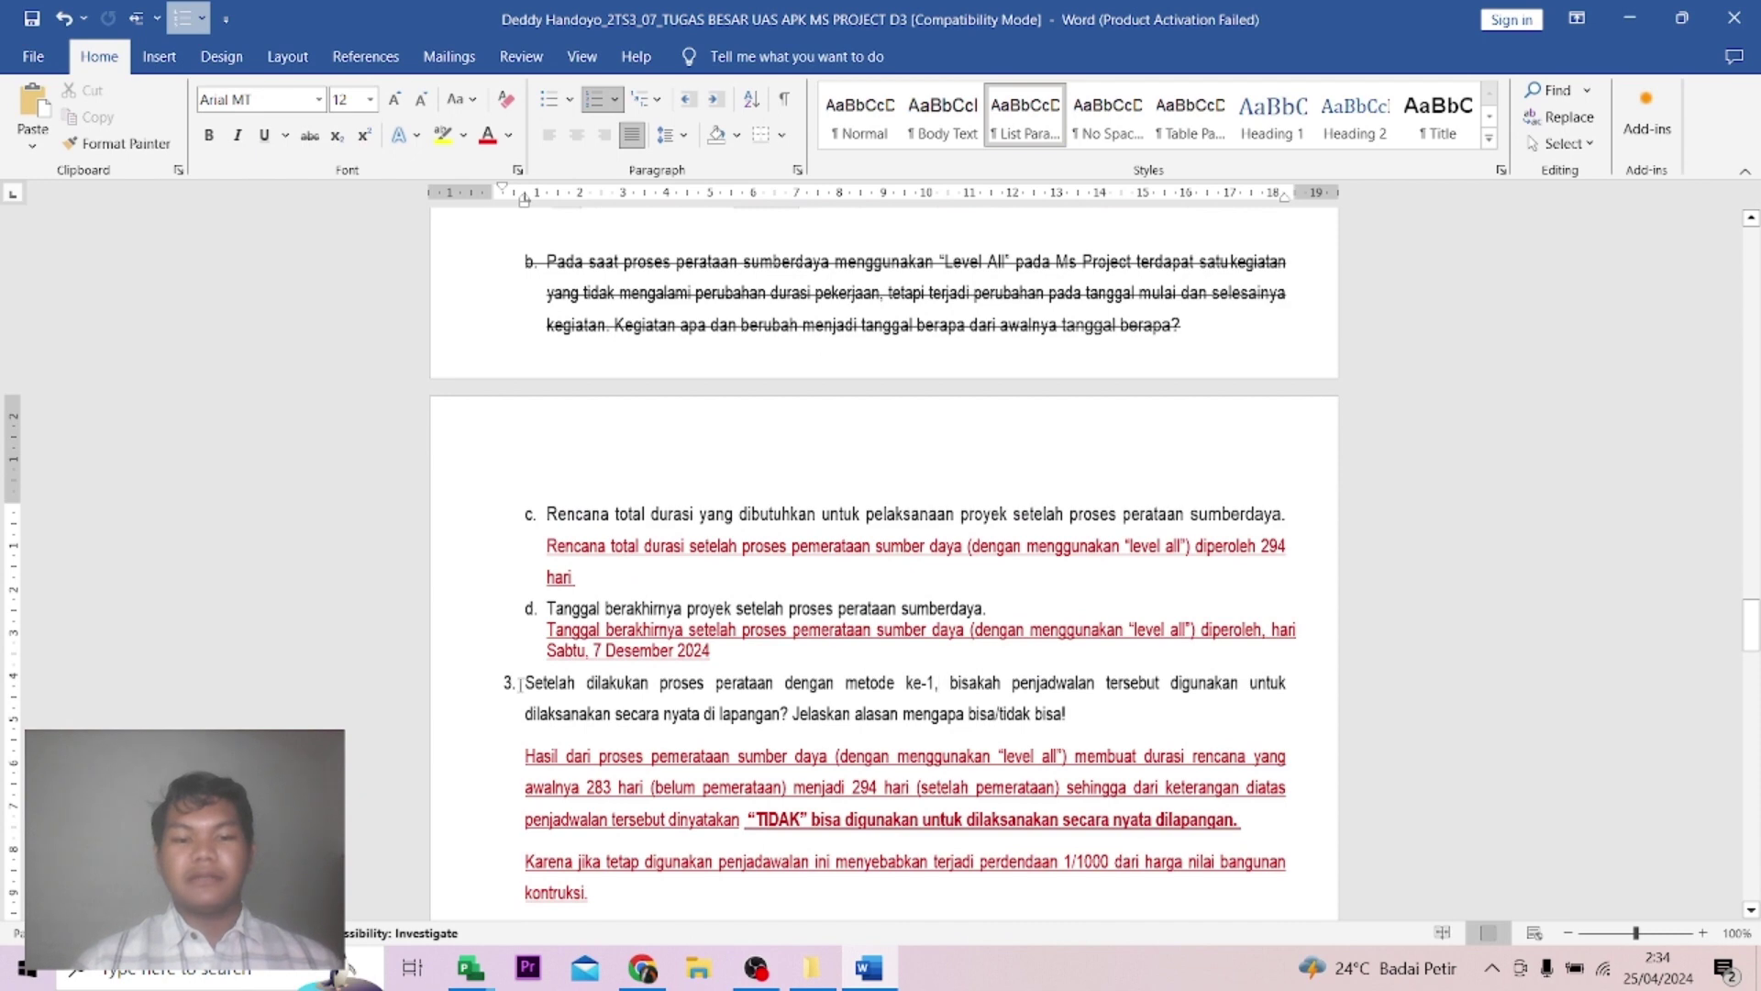
drag(519, 683, 786, 685)
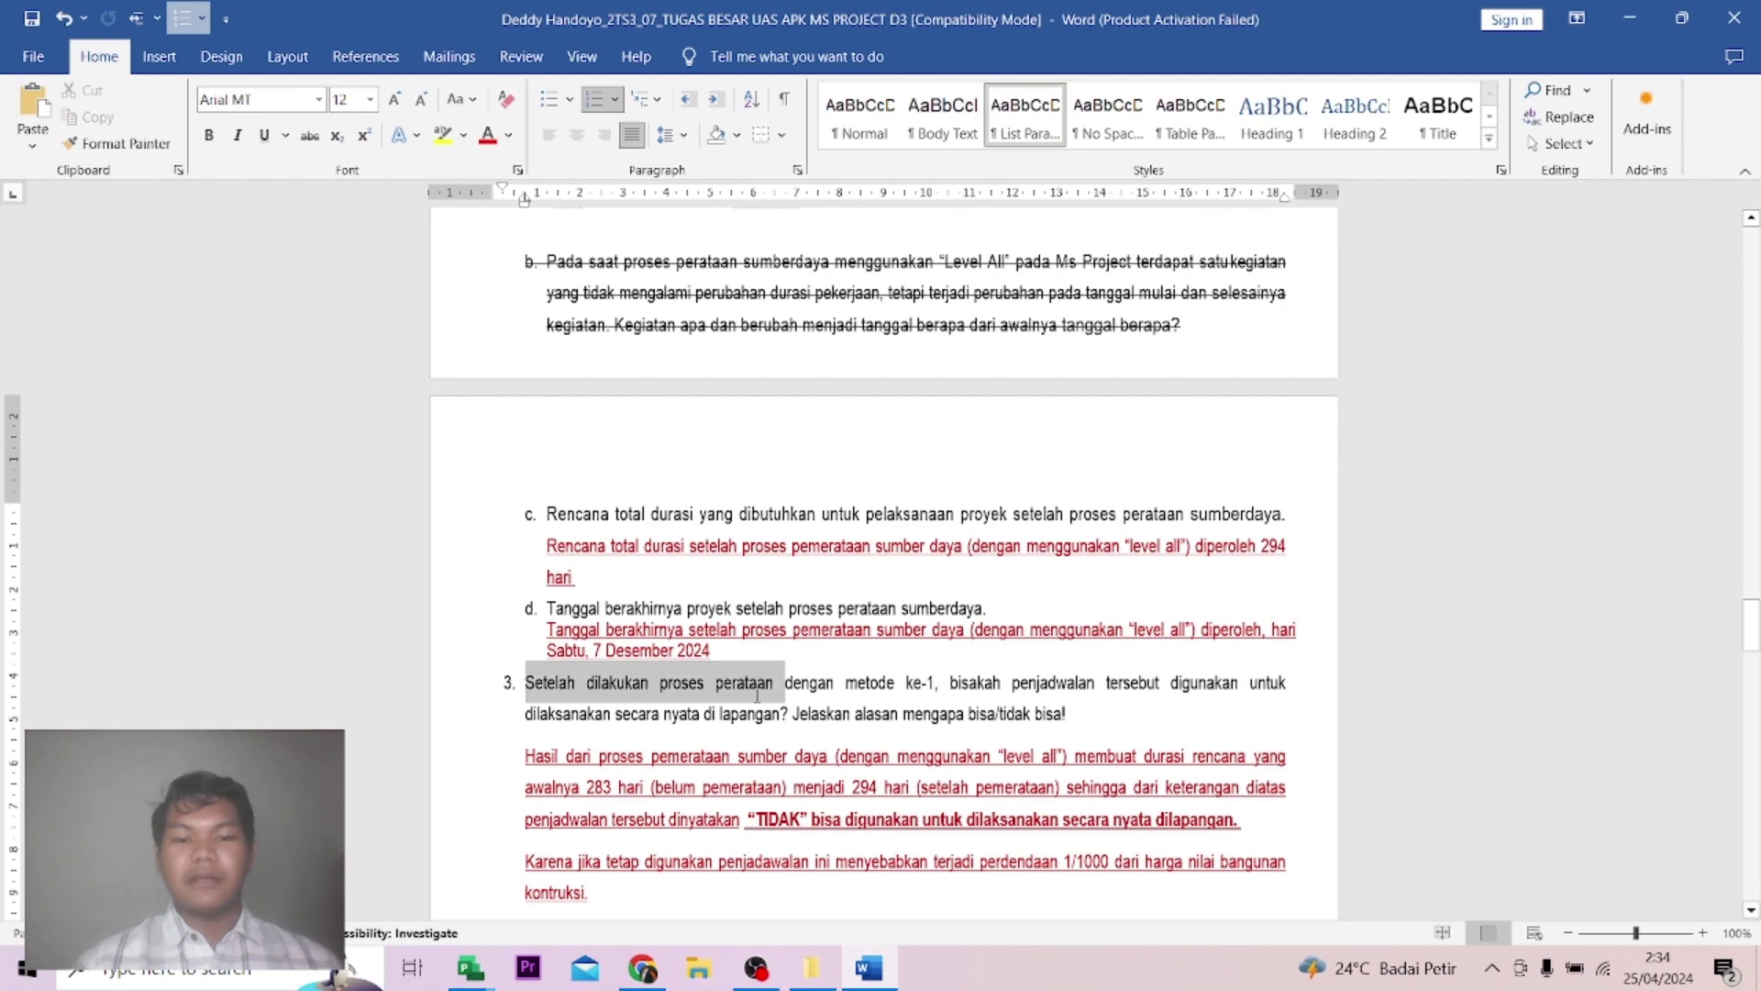
click(960, 708)
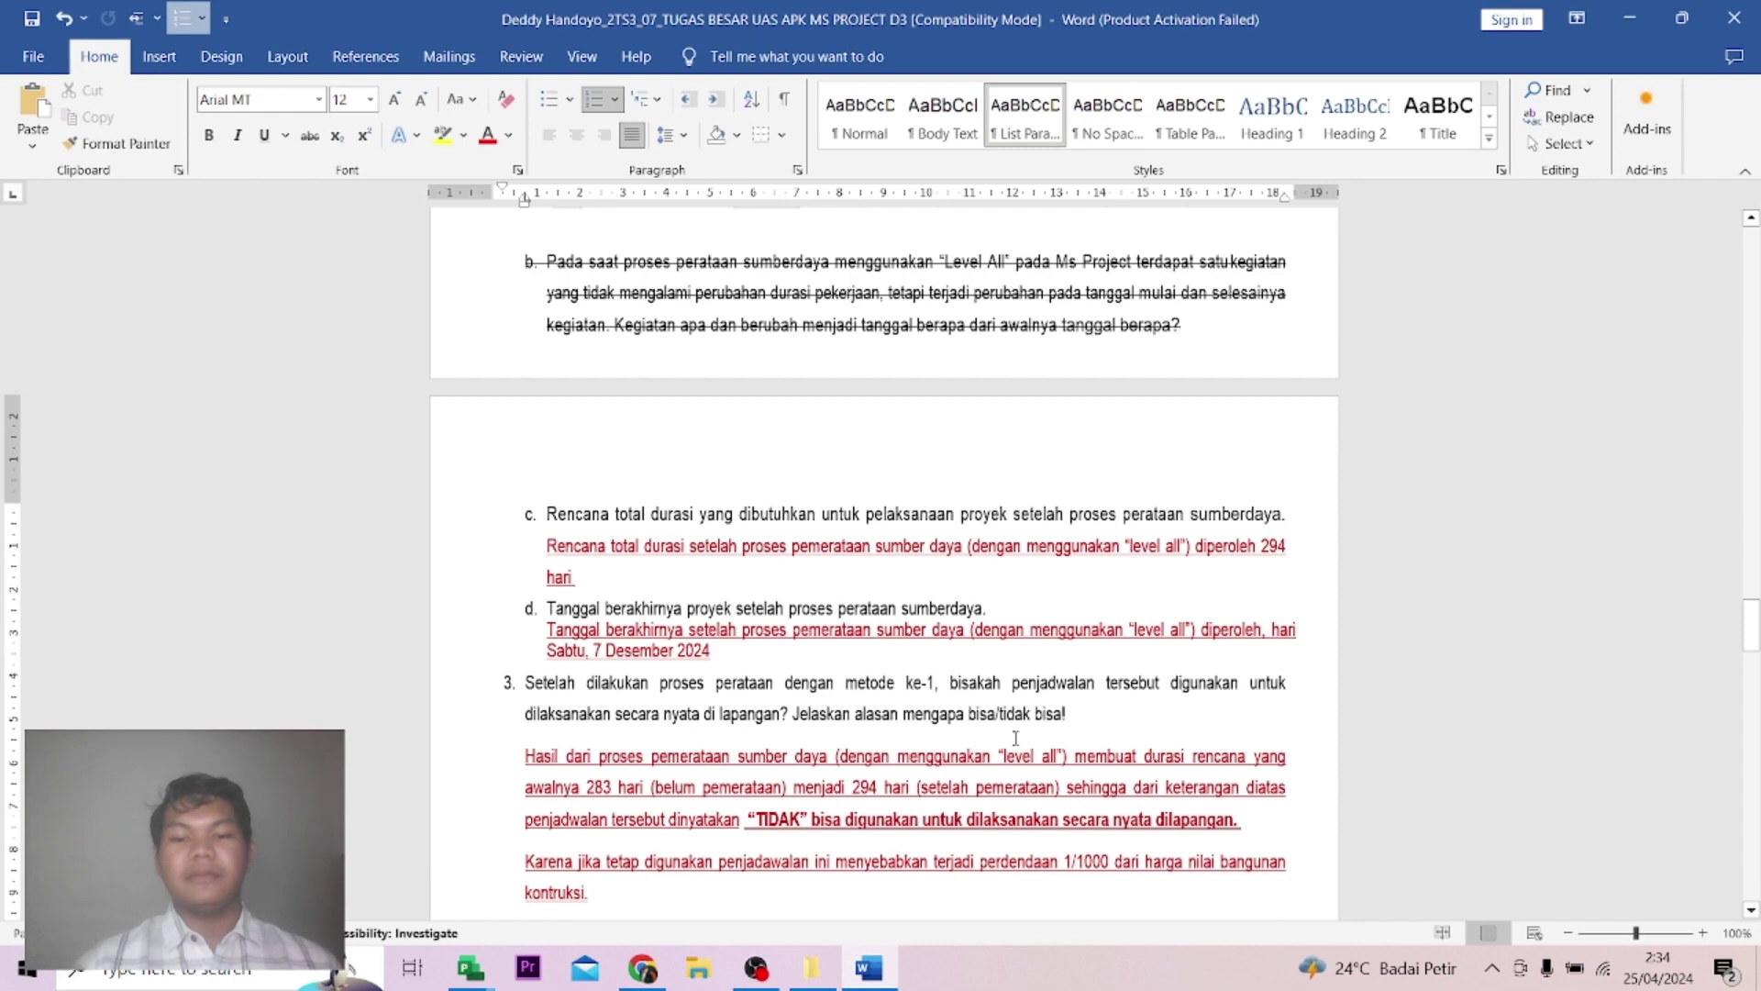
scroll(742, 731, down, 1)
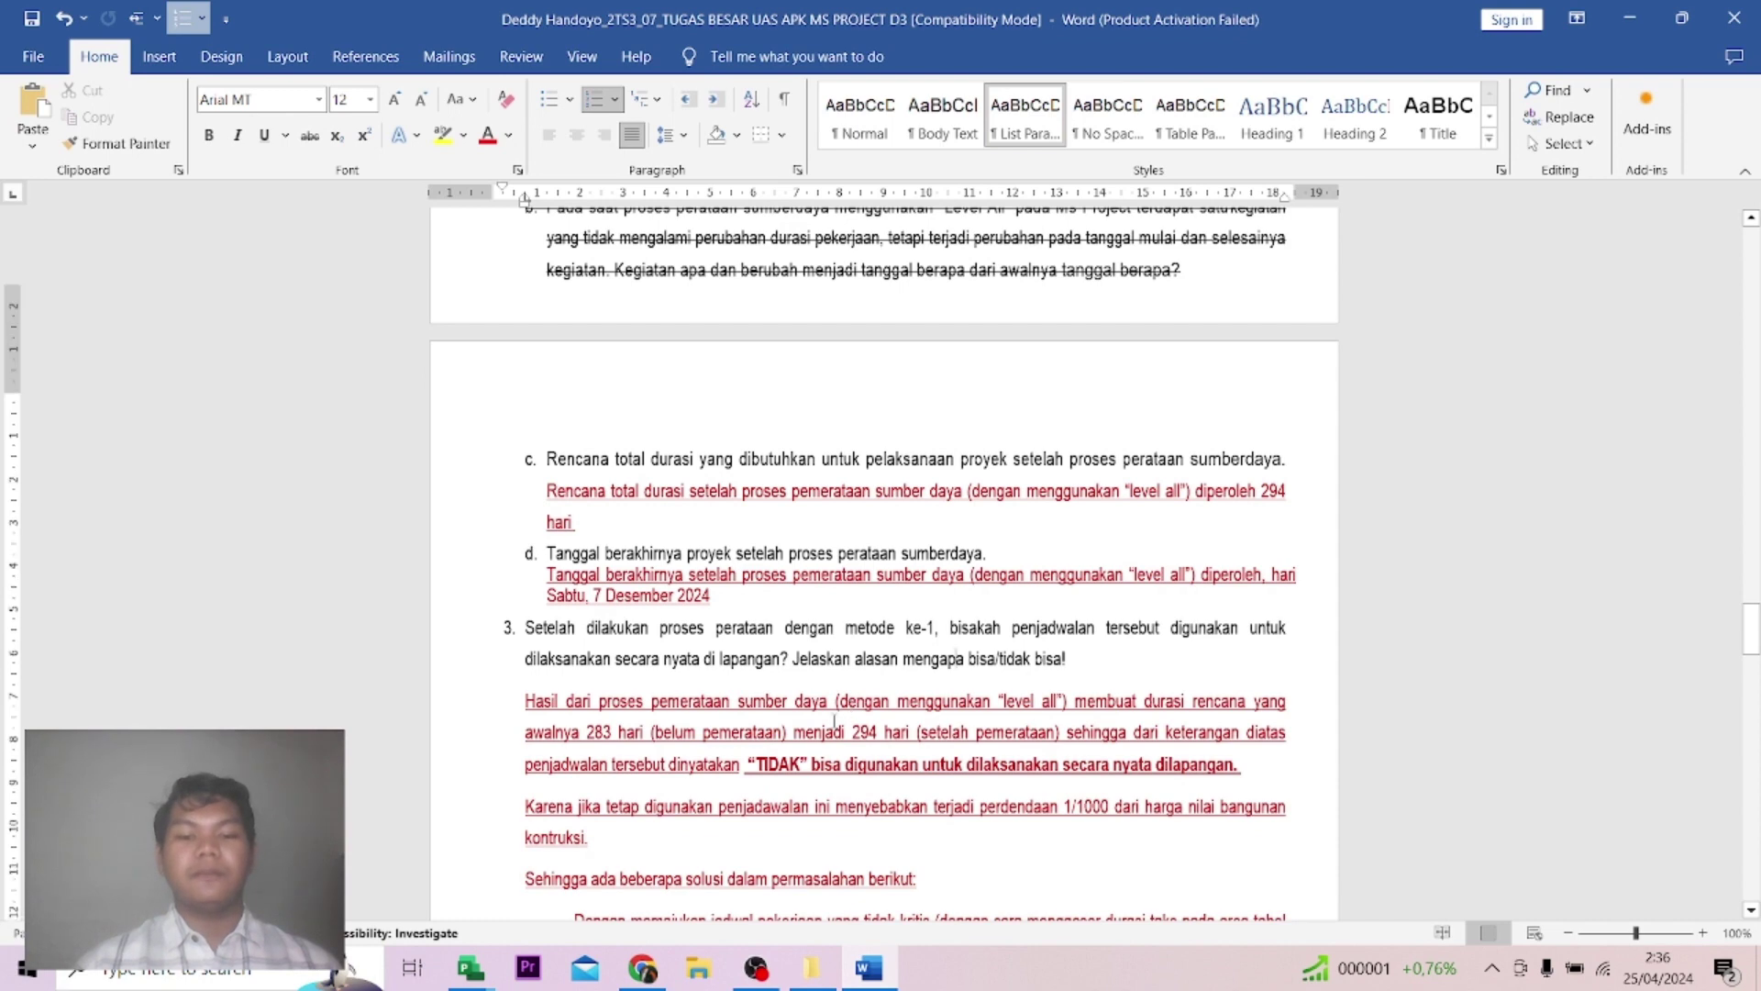
scroll(842, 714, down, 1)
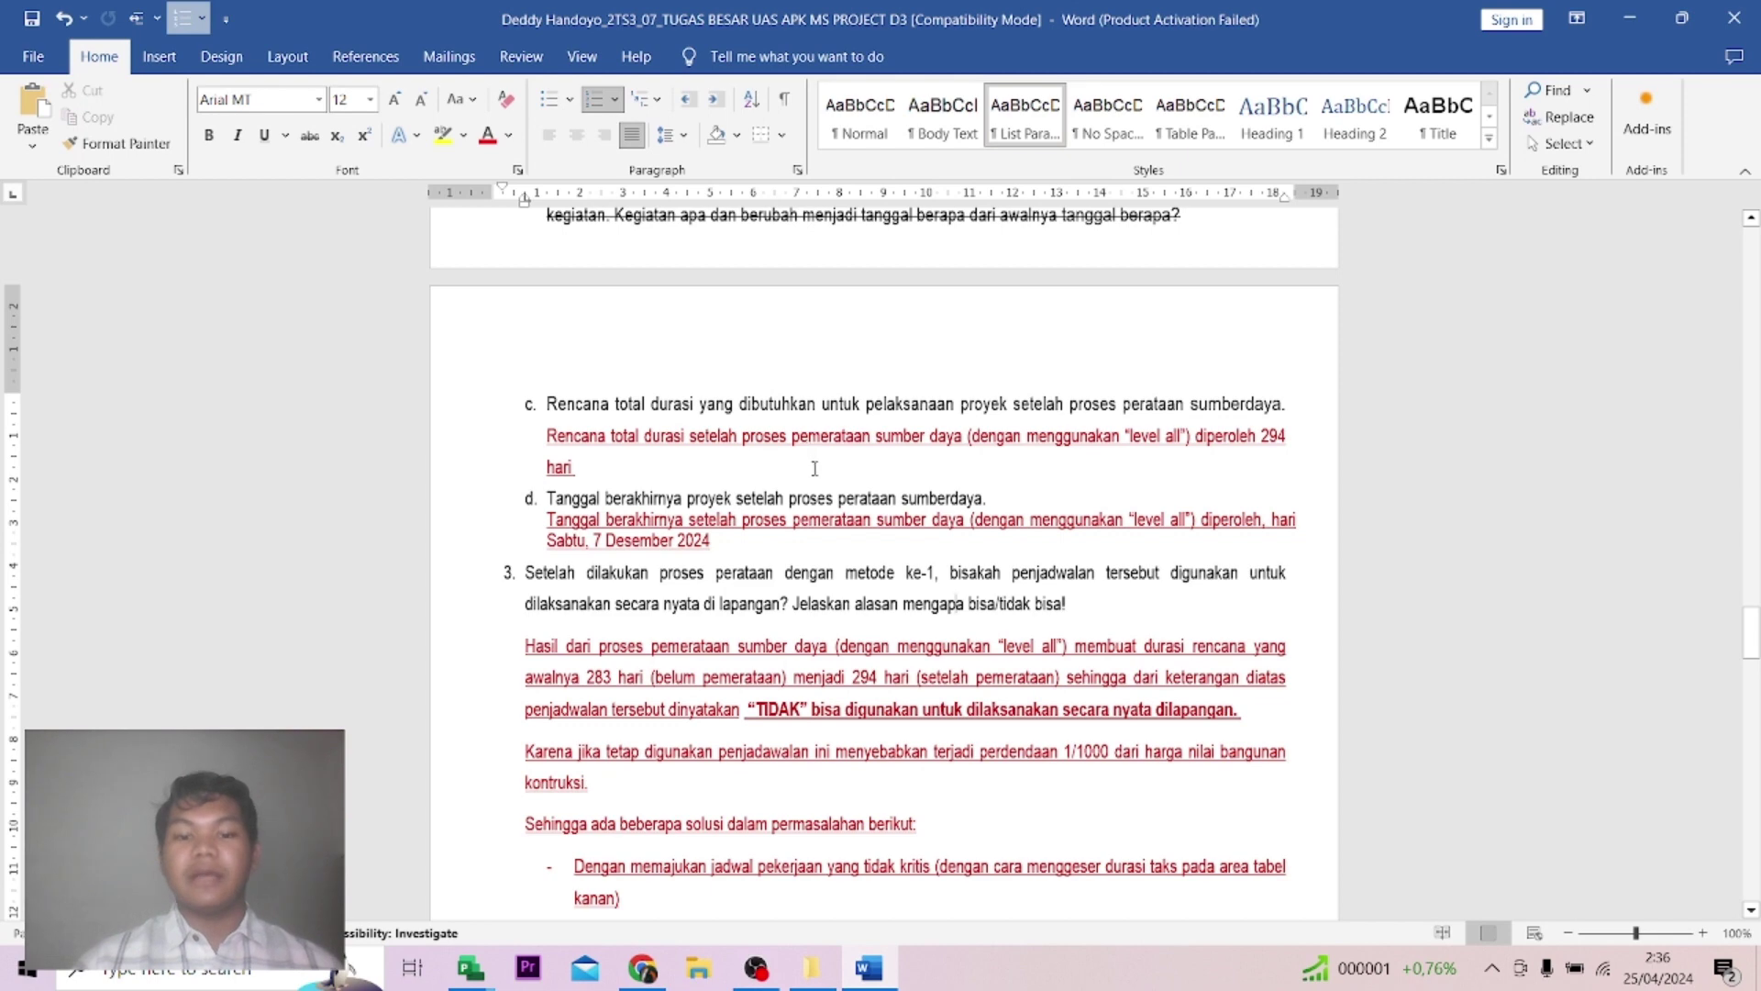
scroll(816, 469, down, 2)
scroll(821, 533, down, 1)
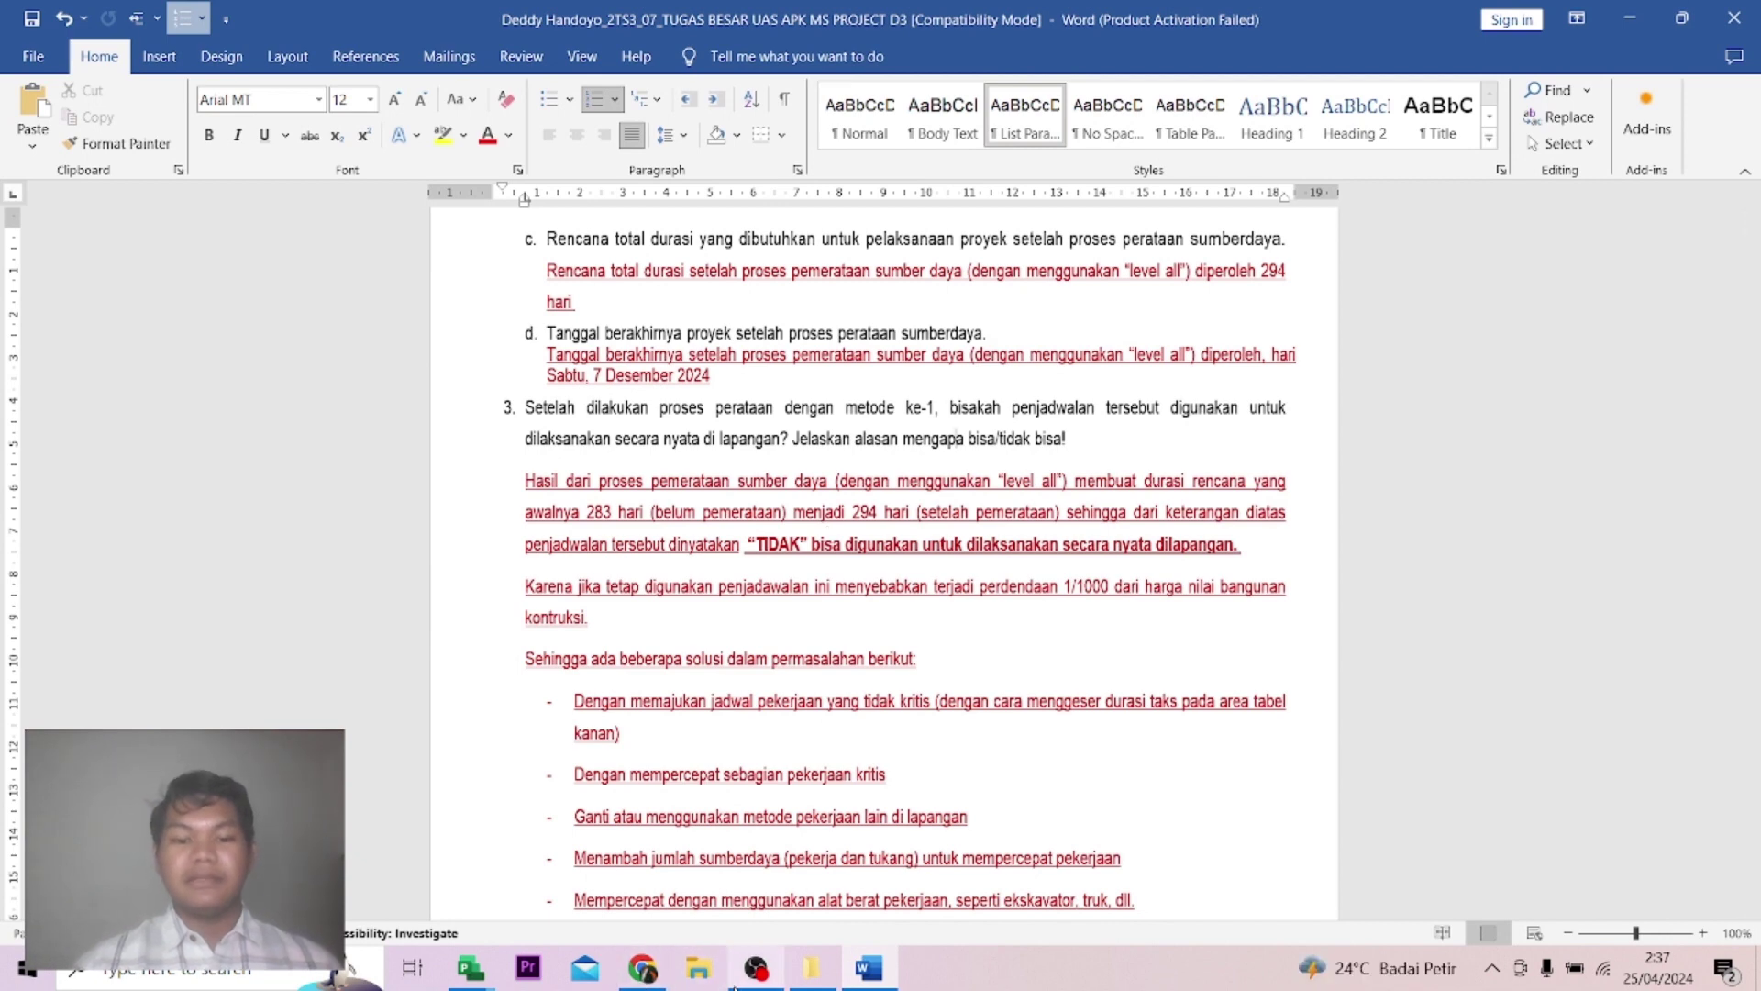
Switch to Project1 in Microsoft Project and move task 4's Gantt bar one day later, so it runs from 12 to 18 February 2024.
mouse_move(461, 965)
click(715, 865)
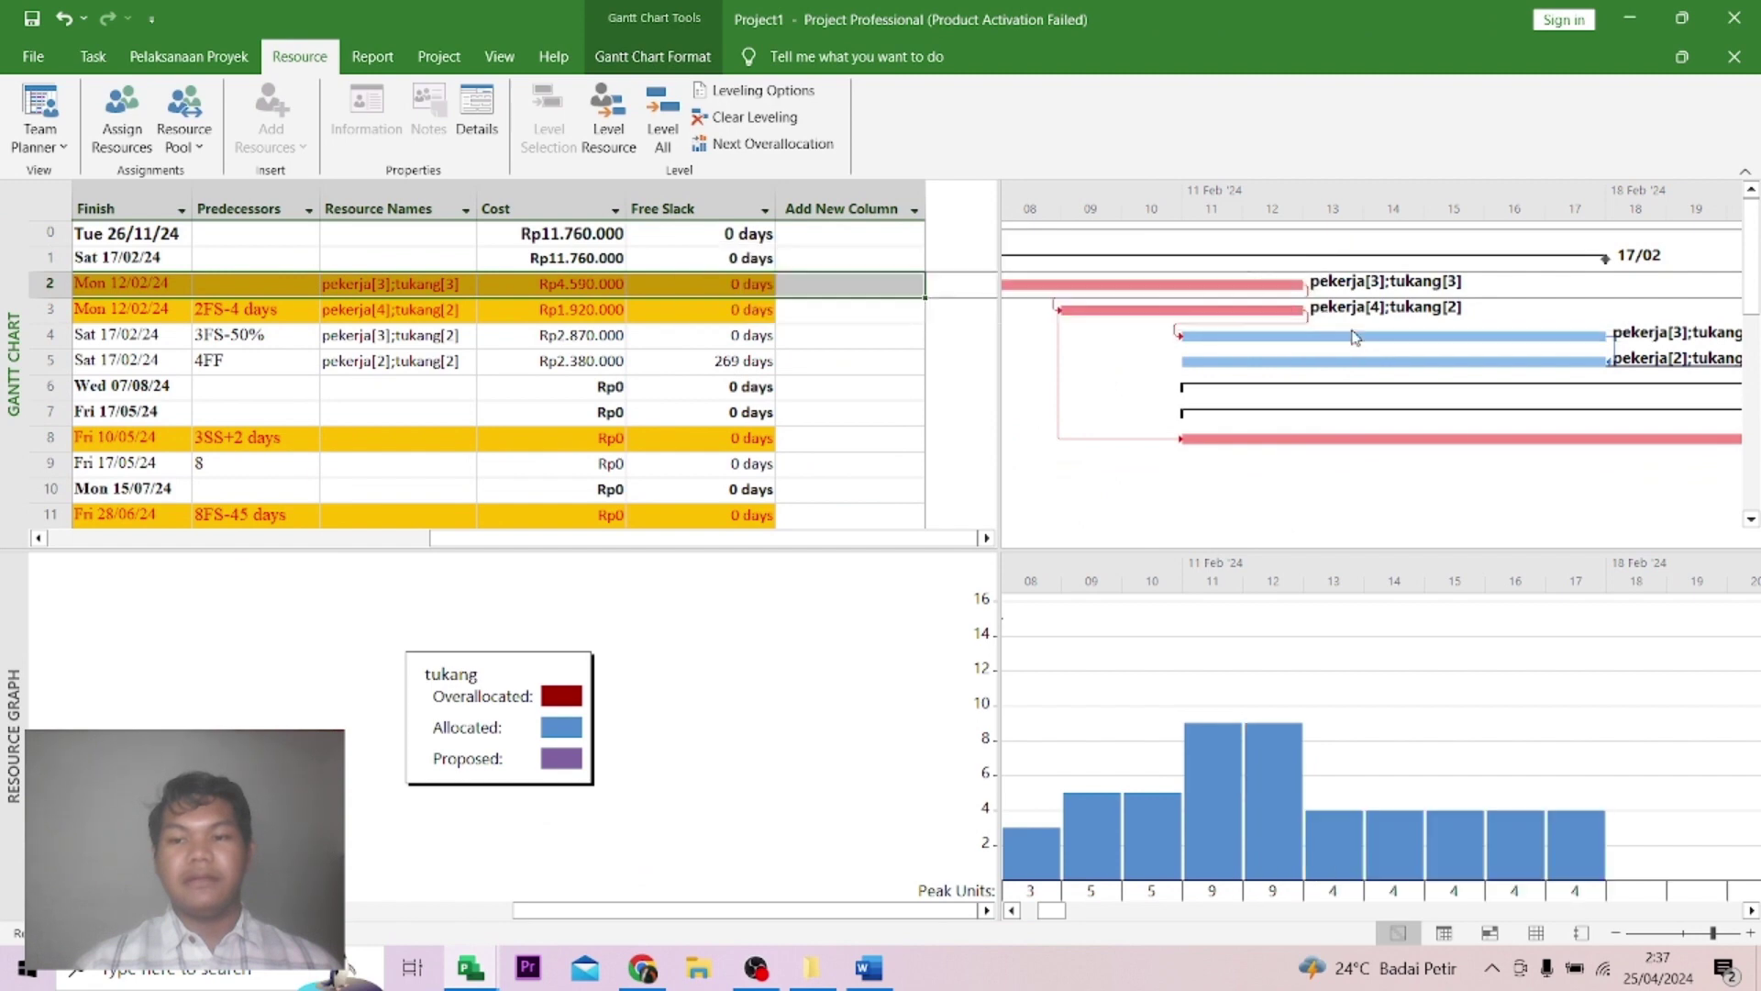
drag(1338, 338, 1400, 338)
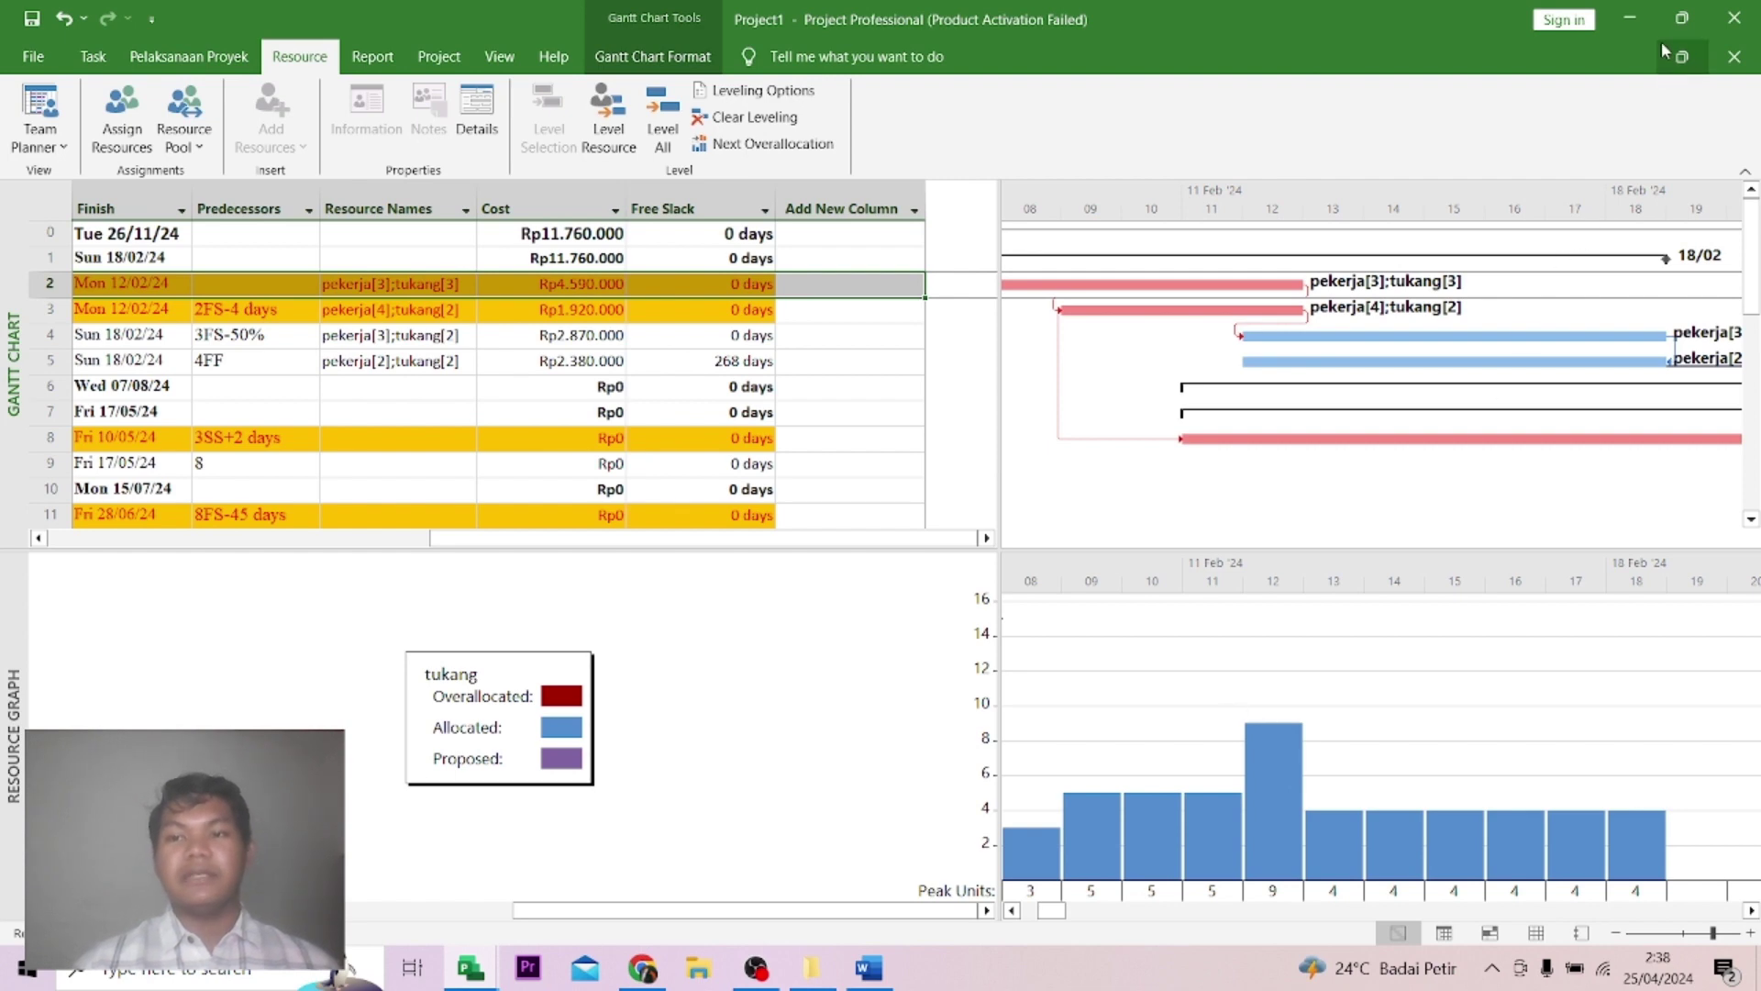
Return to the Word document and examine the remaining solutions of answer 3 and the schedule screenshots before and after Level All.
click(1630, 19)
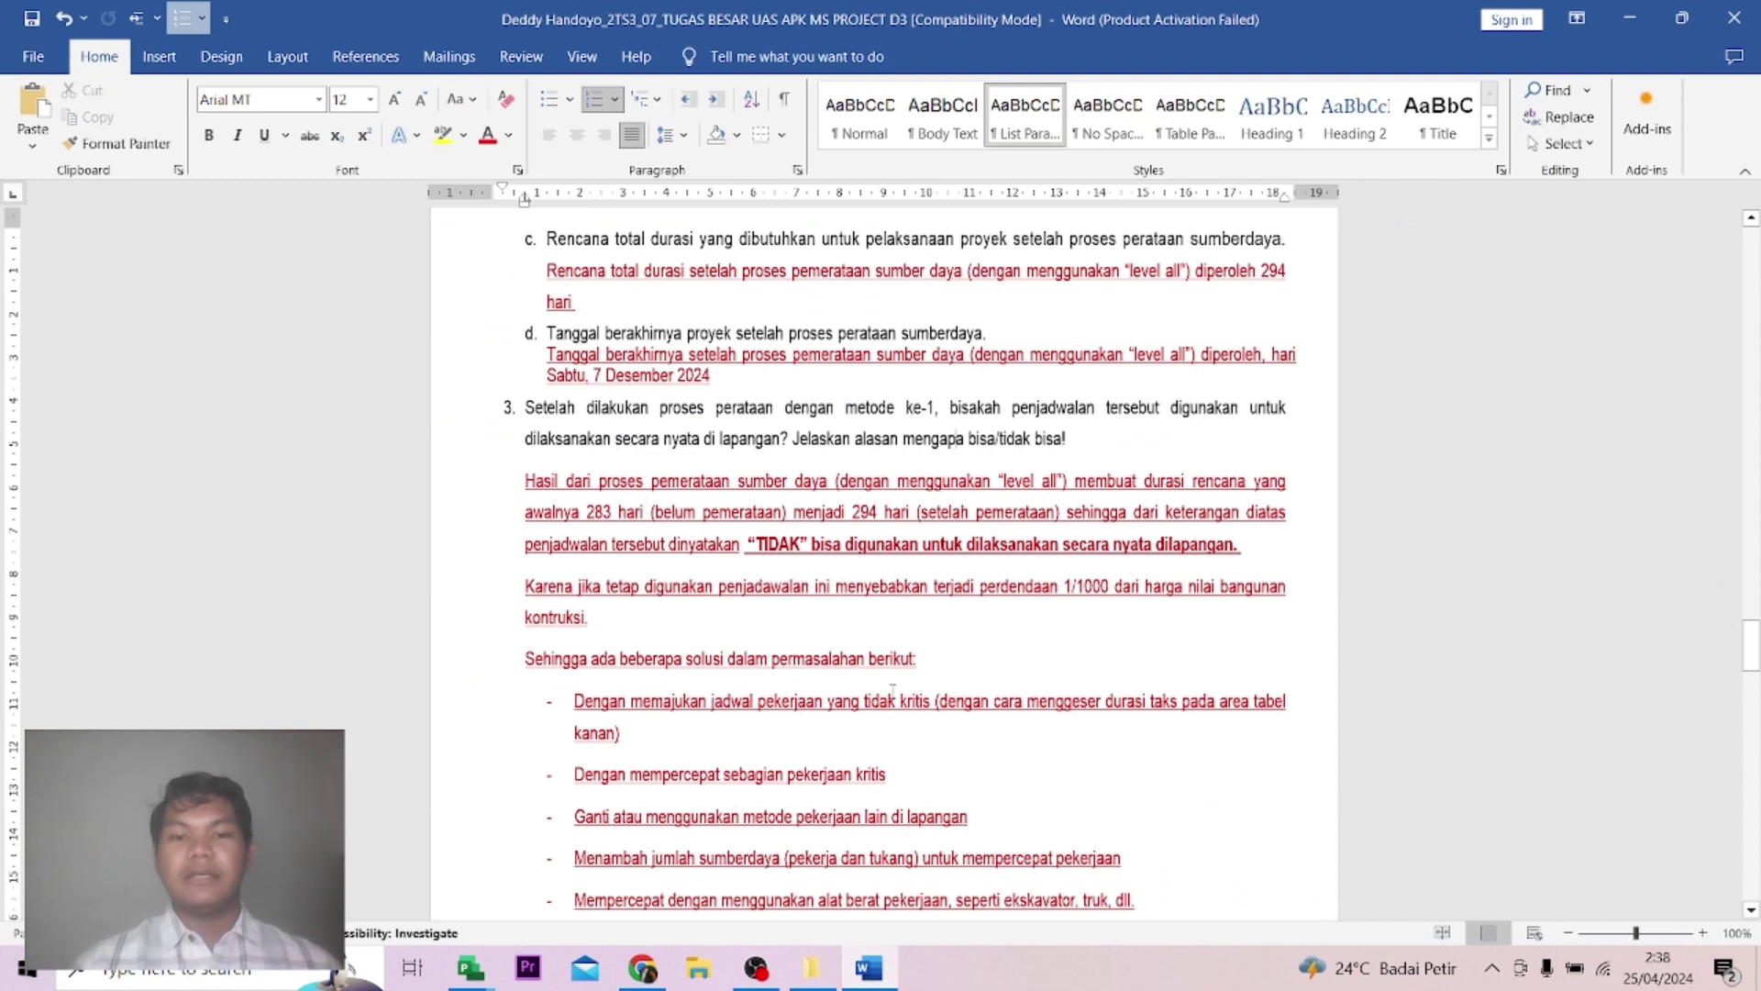
scroll(893, 690, down, 3)
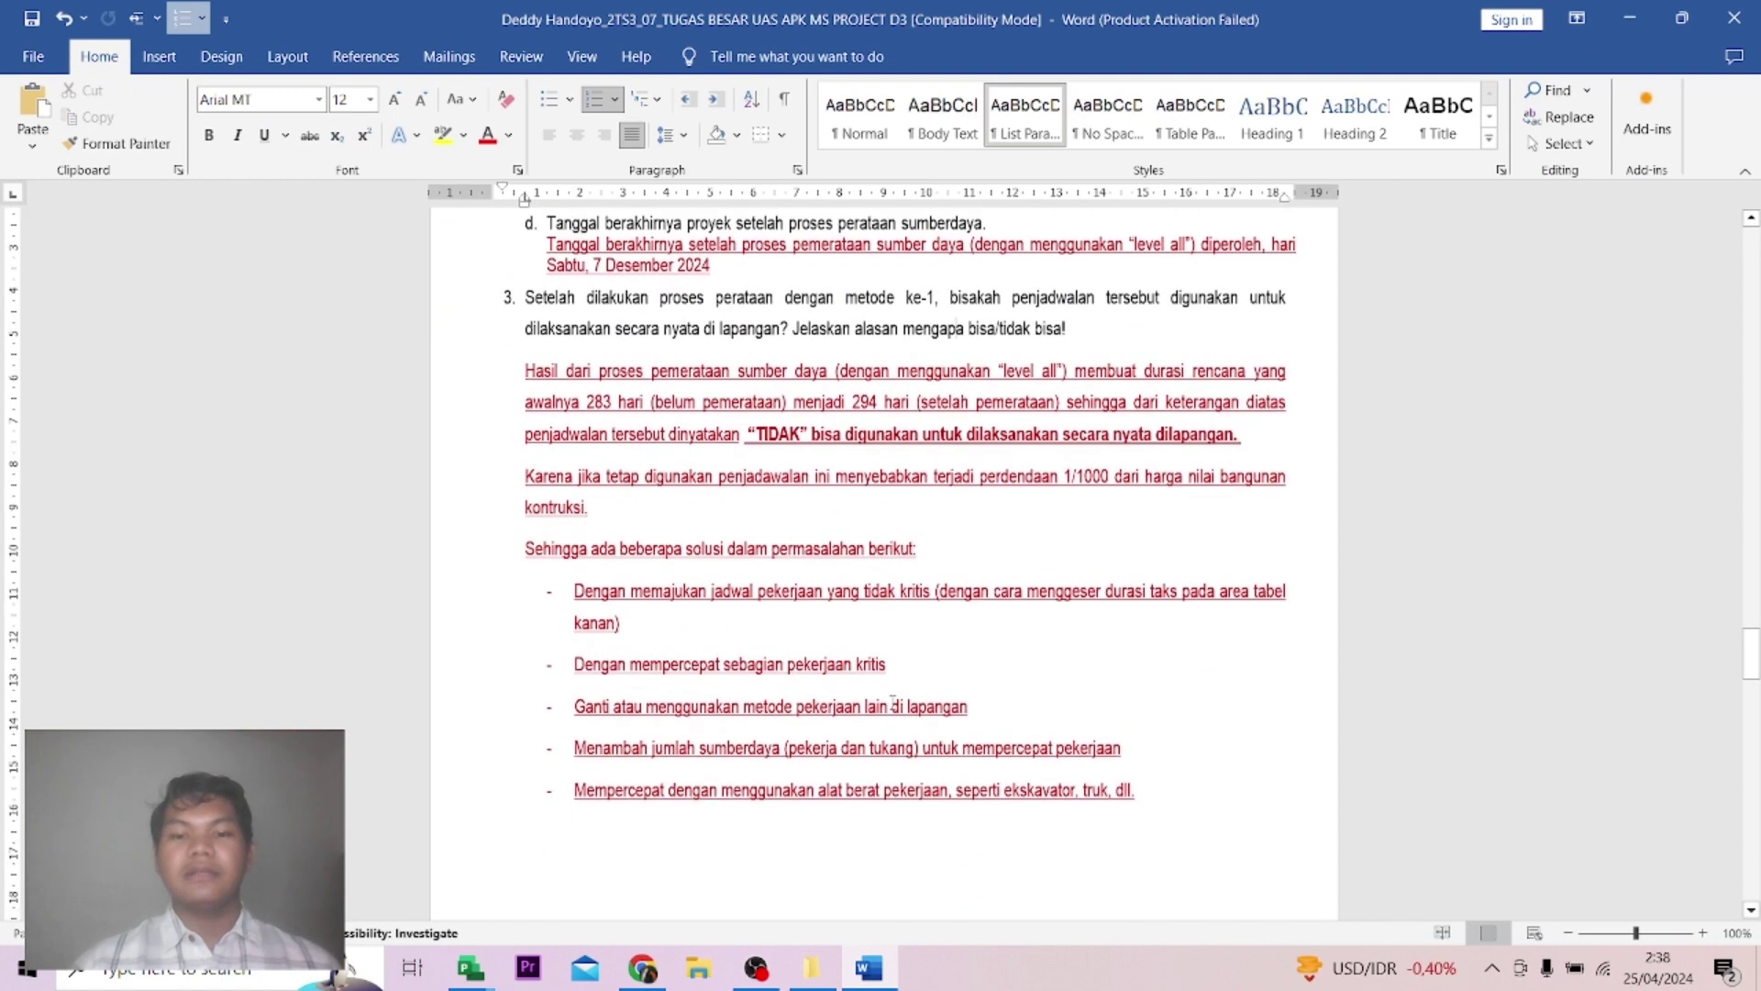
scroll(892, 702, down, 10)
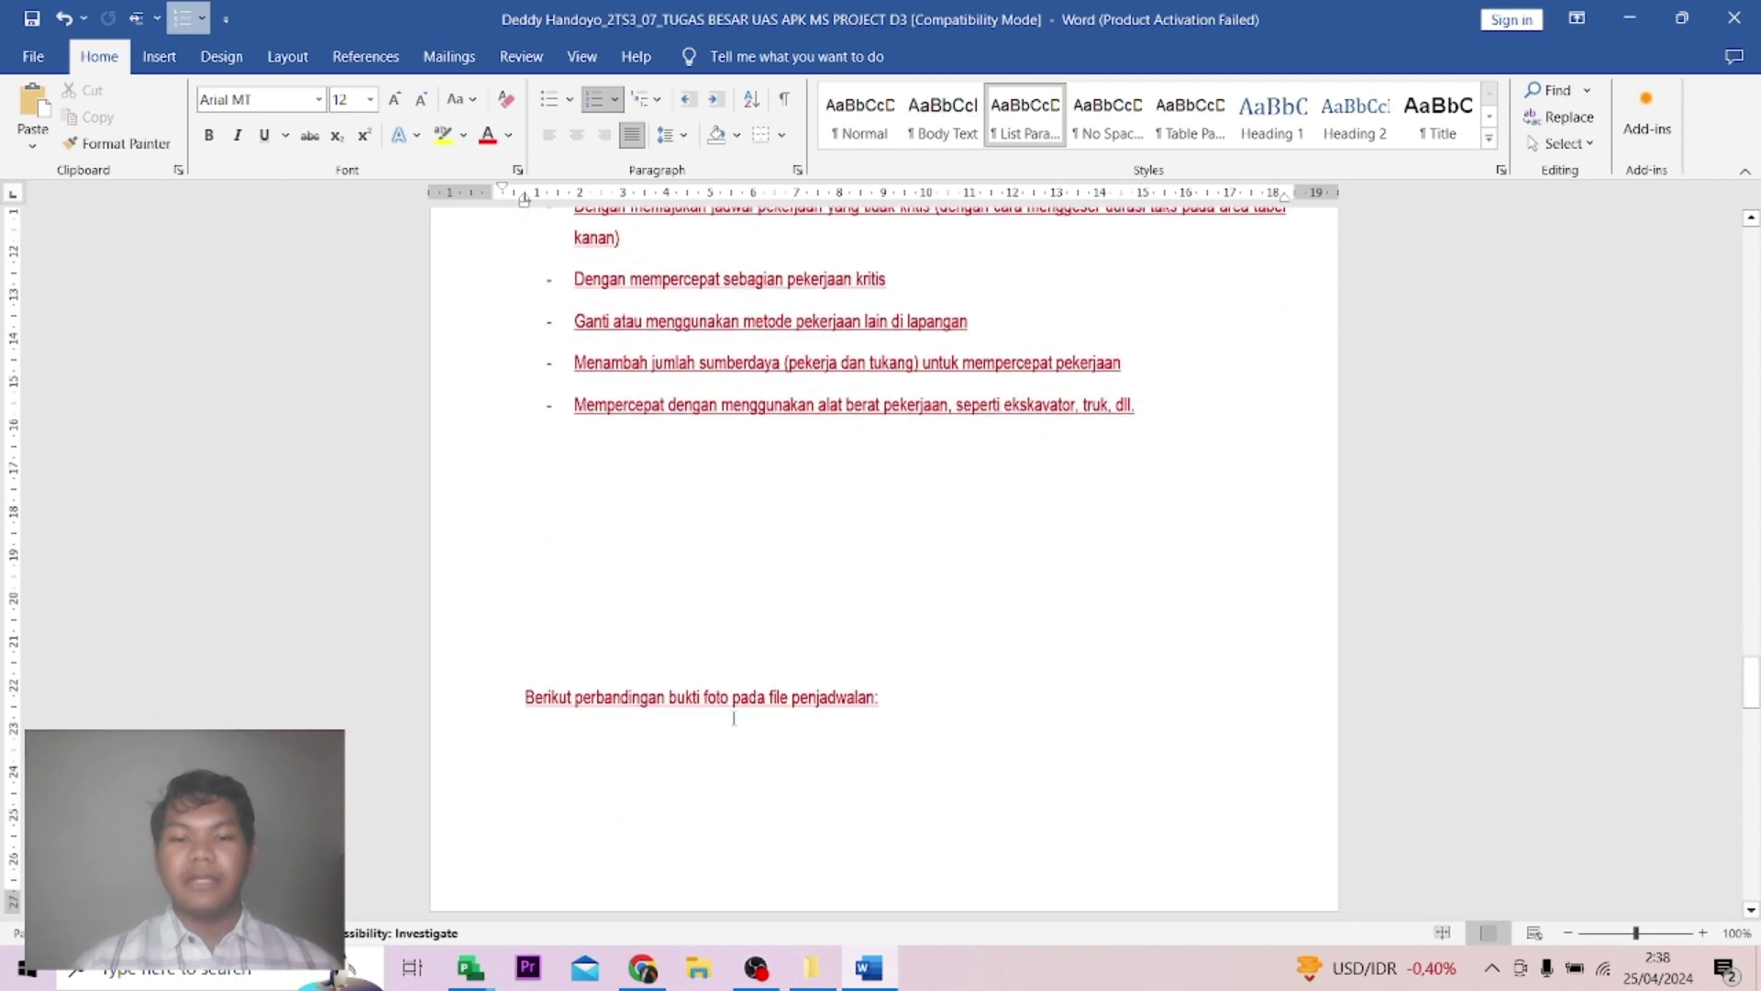
scroll(686, 711, down, 12)
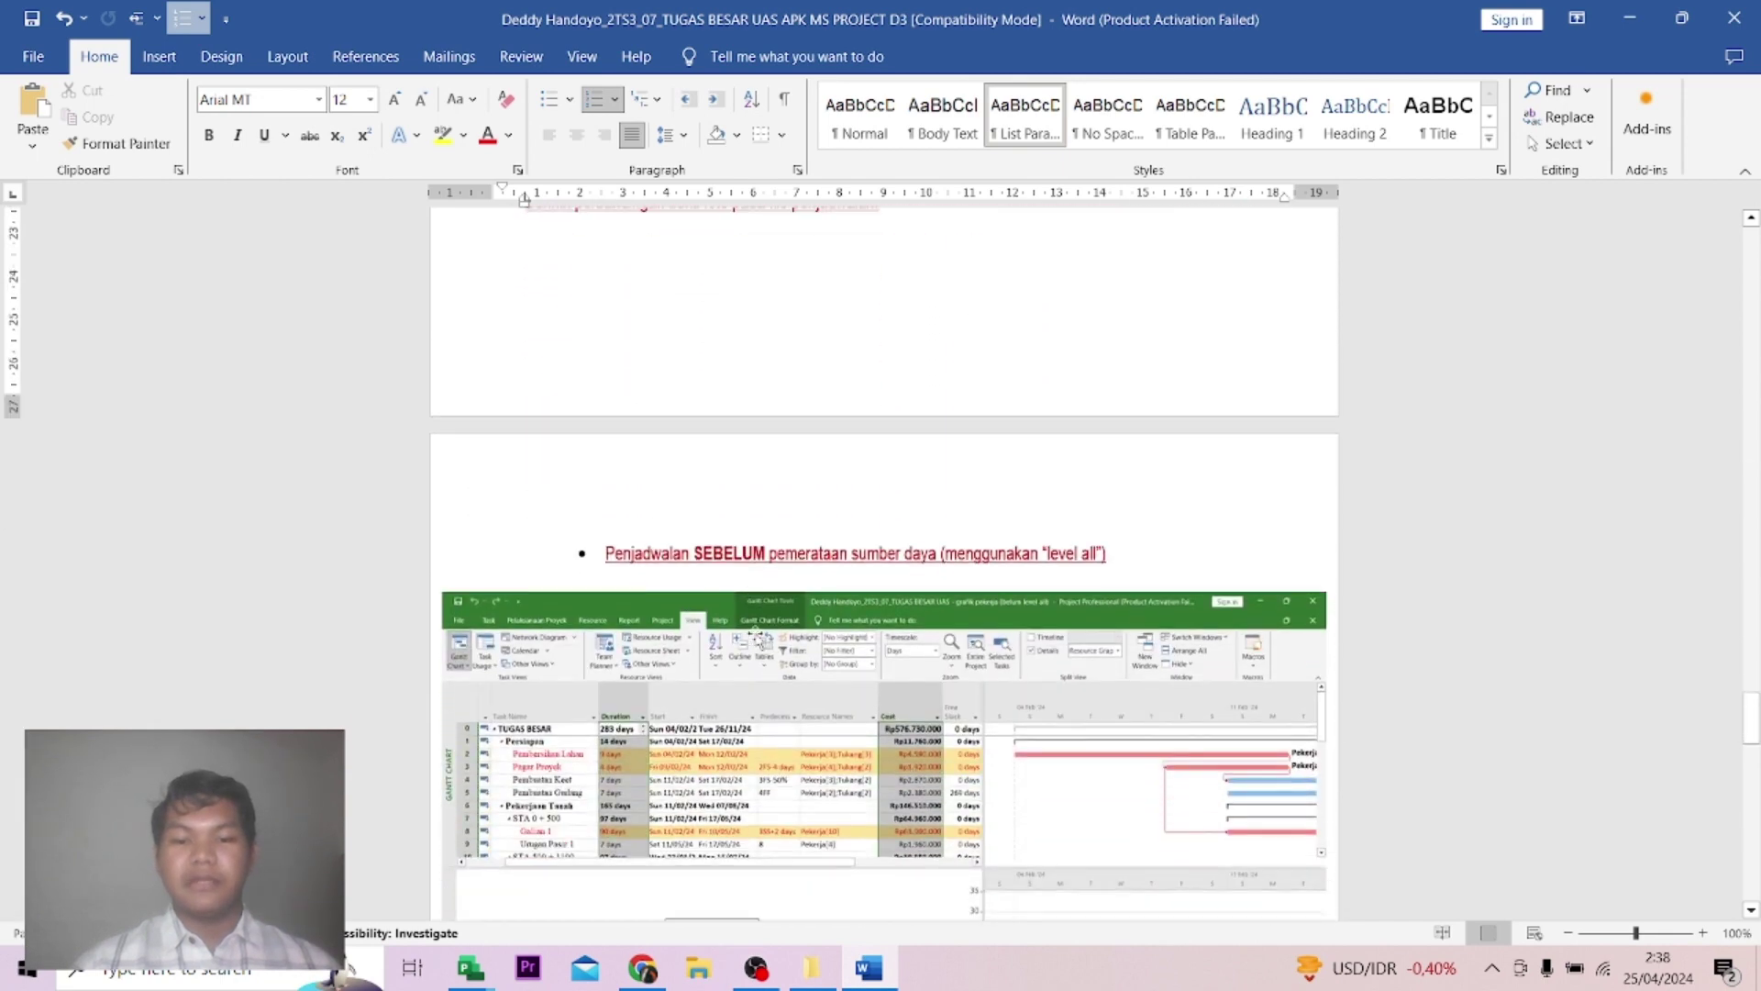
click(794, 729)
scroll(794, 715, down, 7)
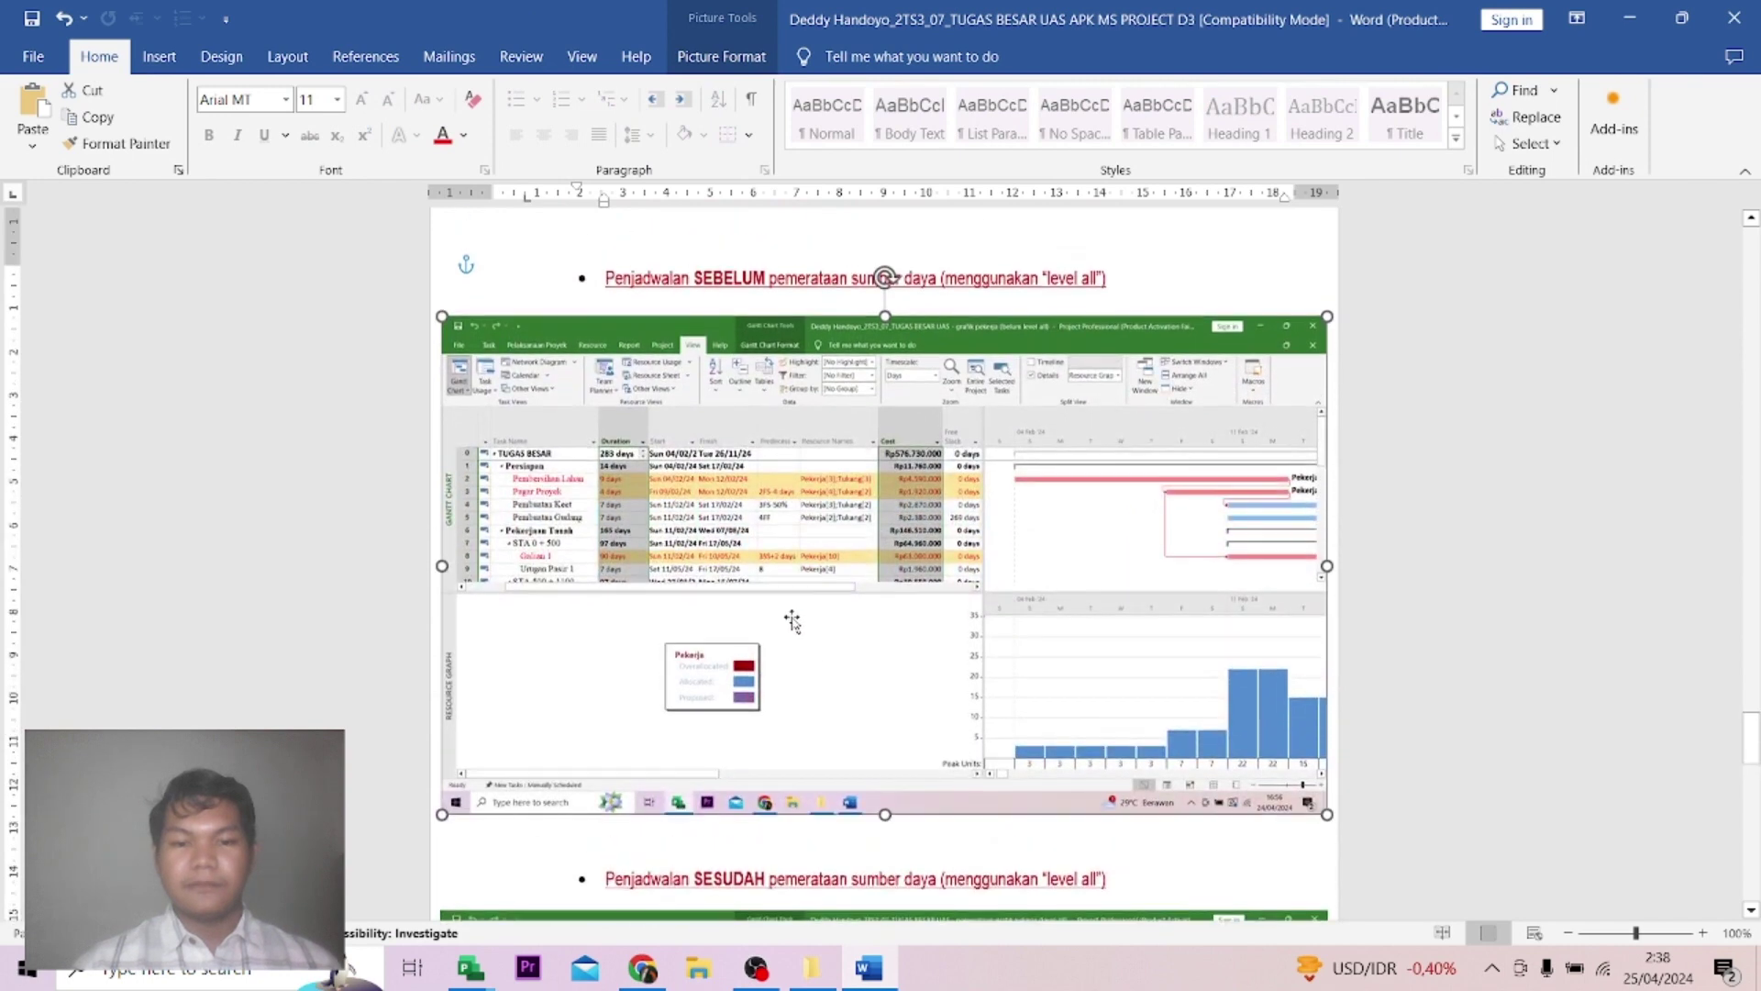
scroll(790, 619, down, 5)
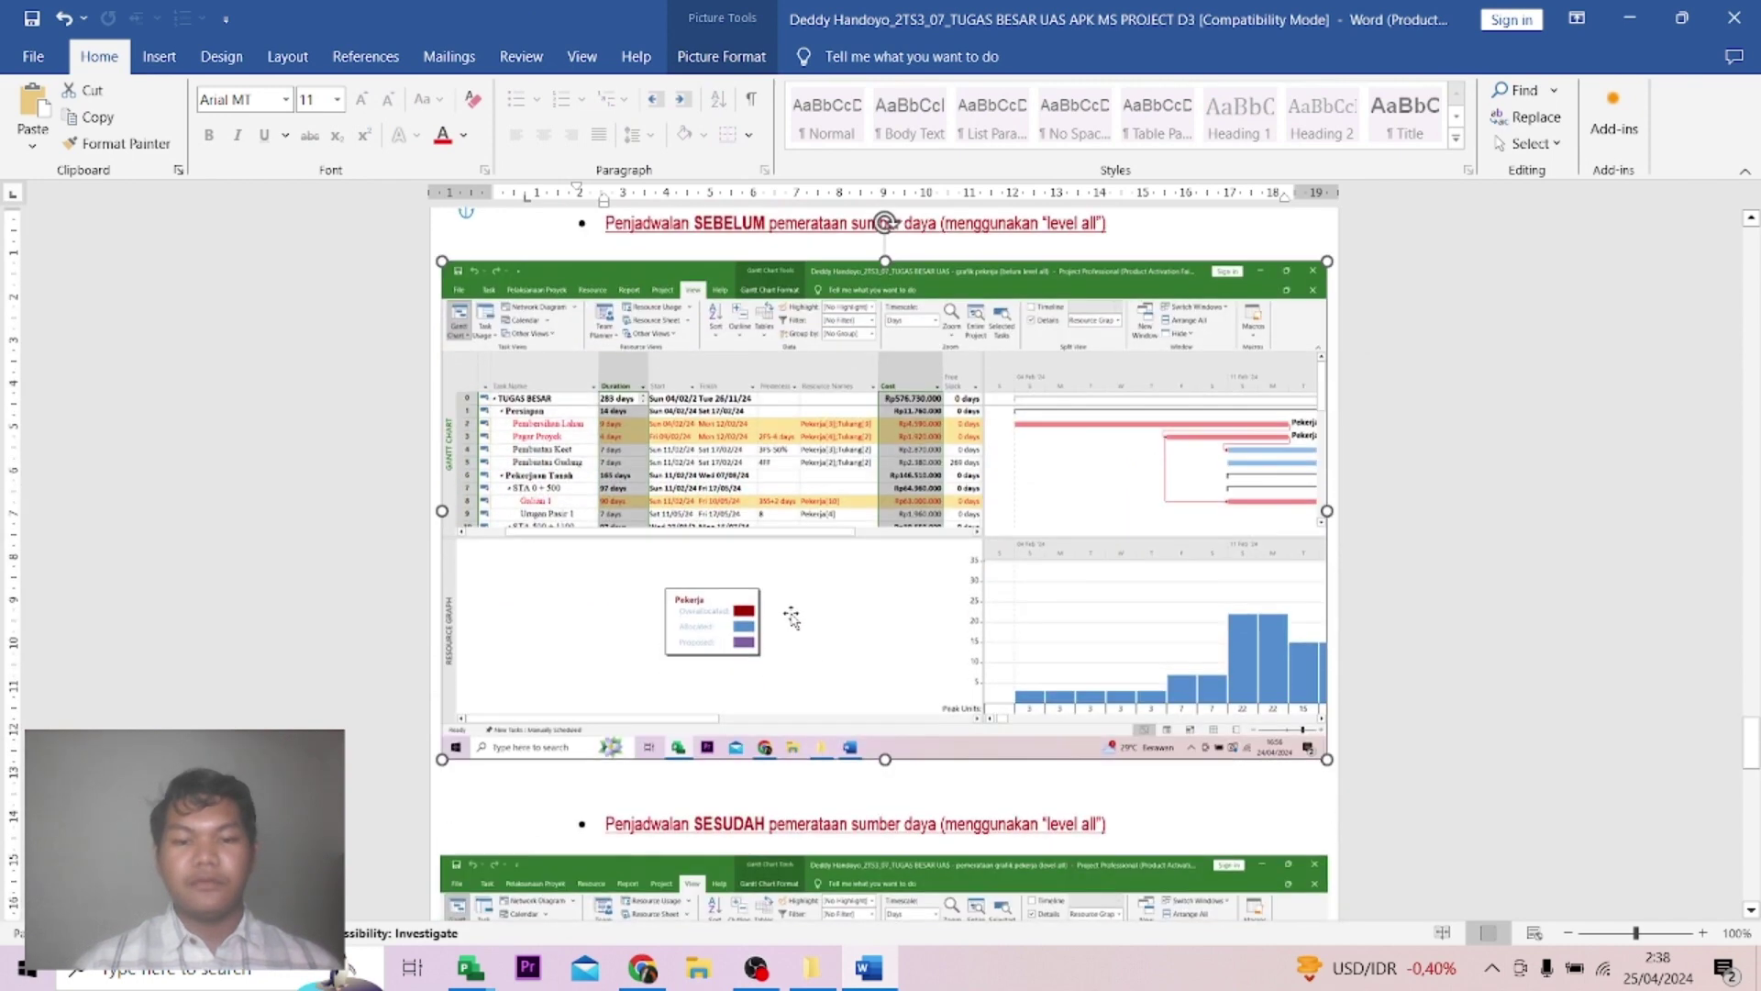
click(818, 781)
scroll(818, 781, up, 1)
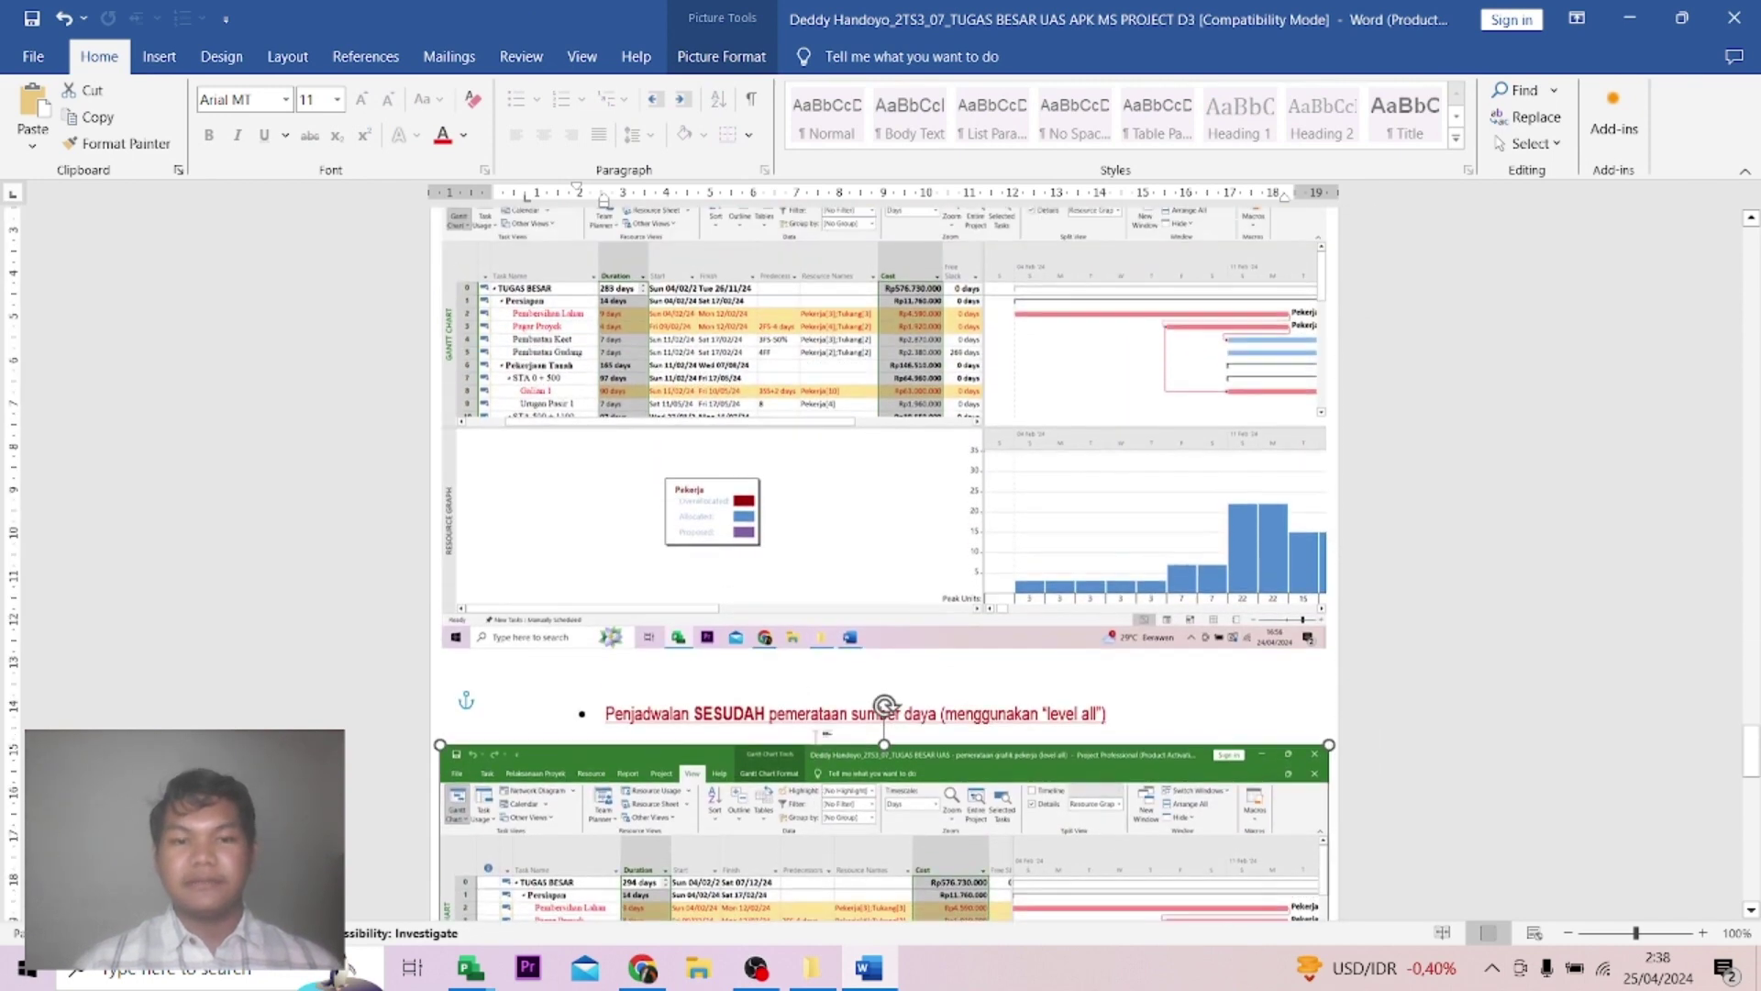
scroll(849, 698, down, 6)
scroll(849, 680, down, 4)
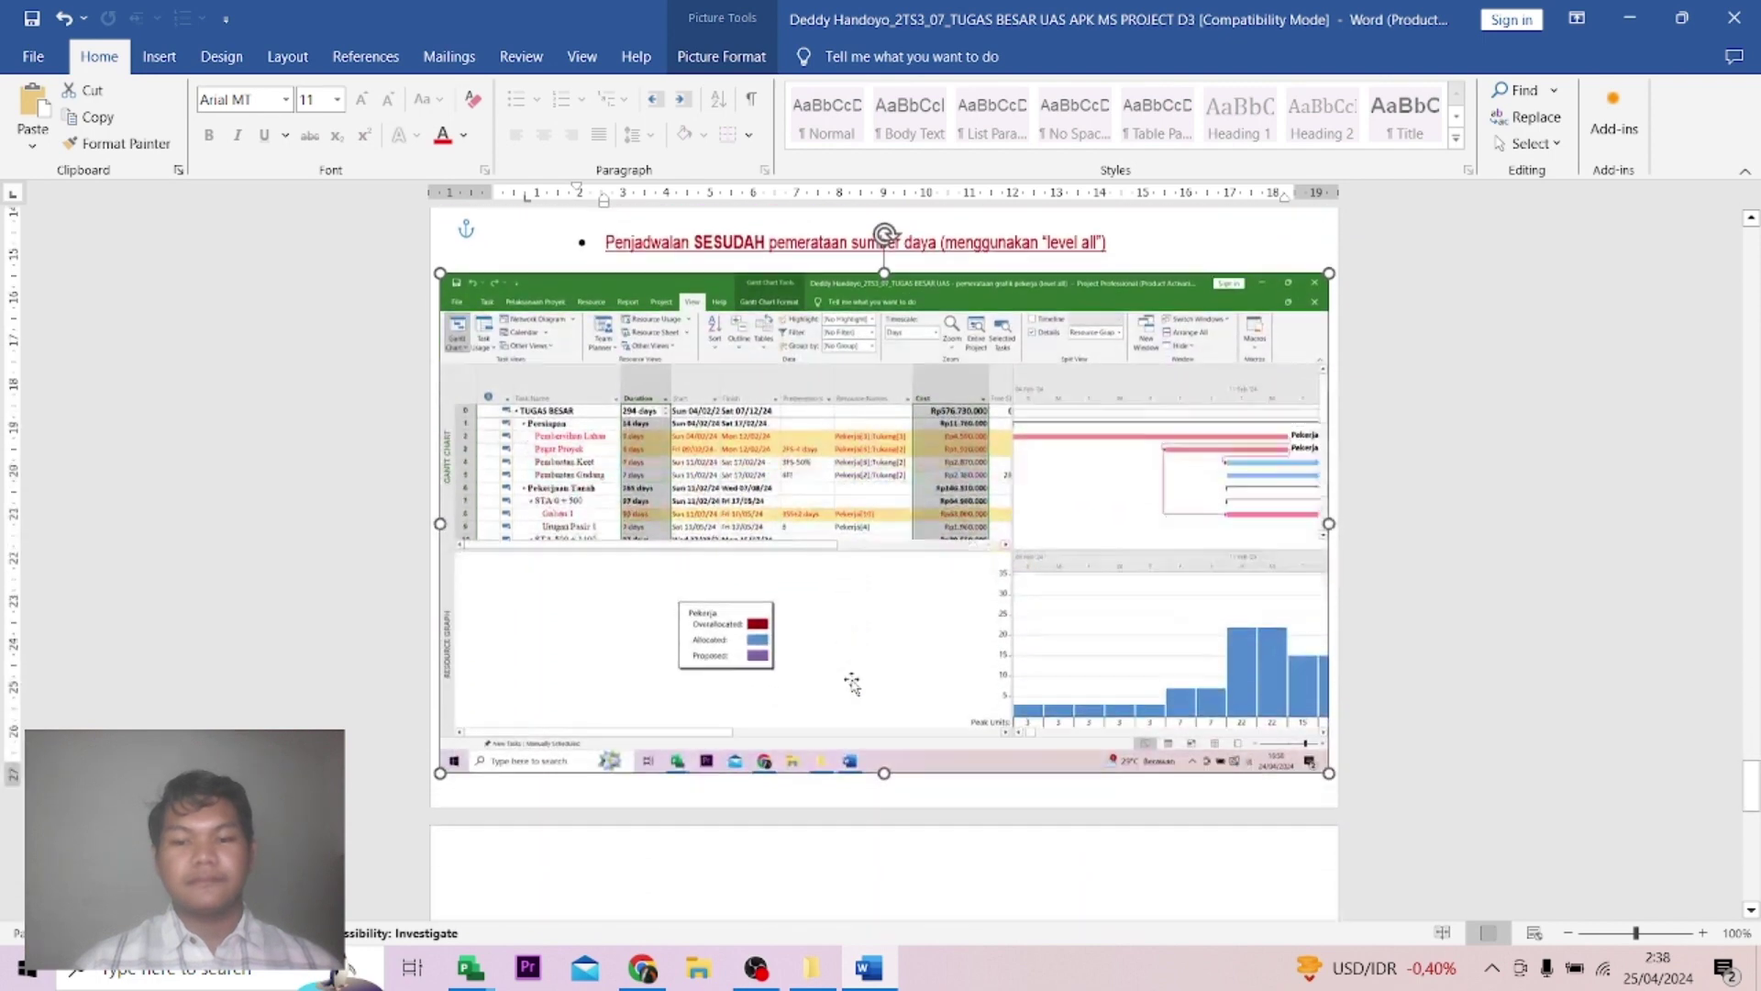
scroll(846, 679, up, 5)
scroll(848, 672, up, 3)
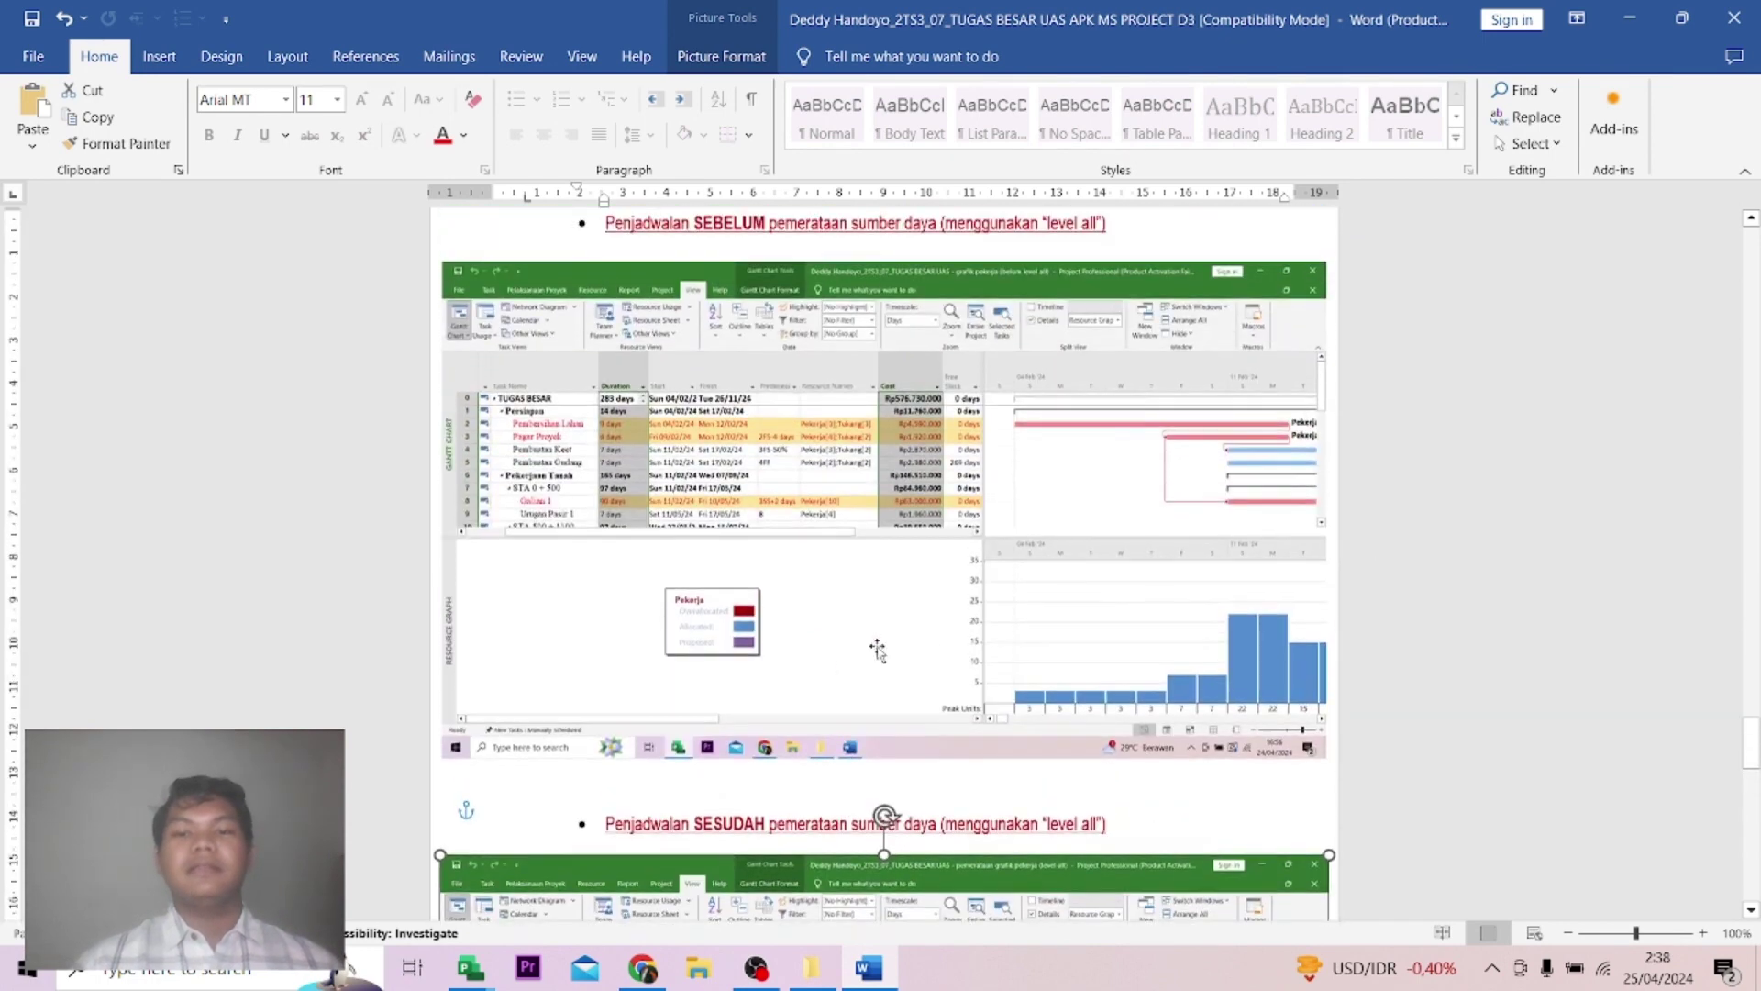
Switch to the level all schedule in Microsoft Project.
mouse_move(470, 967)
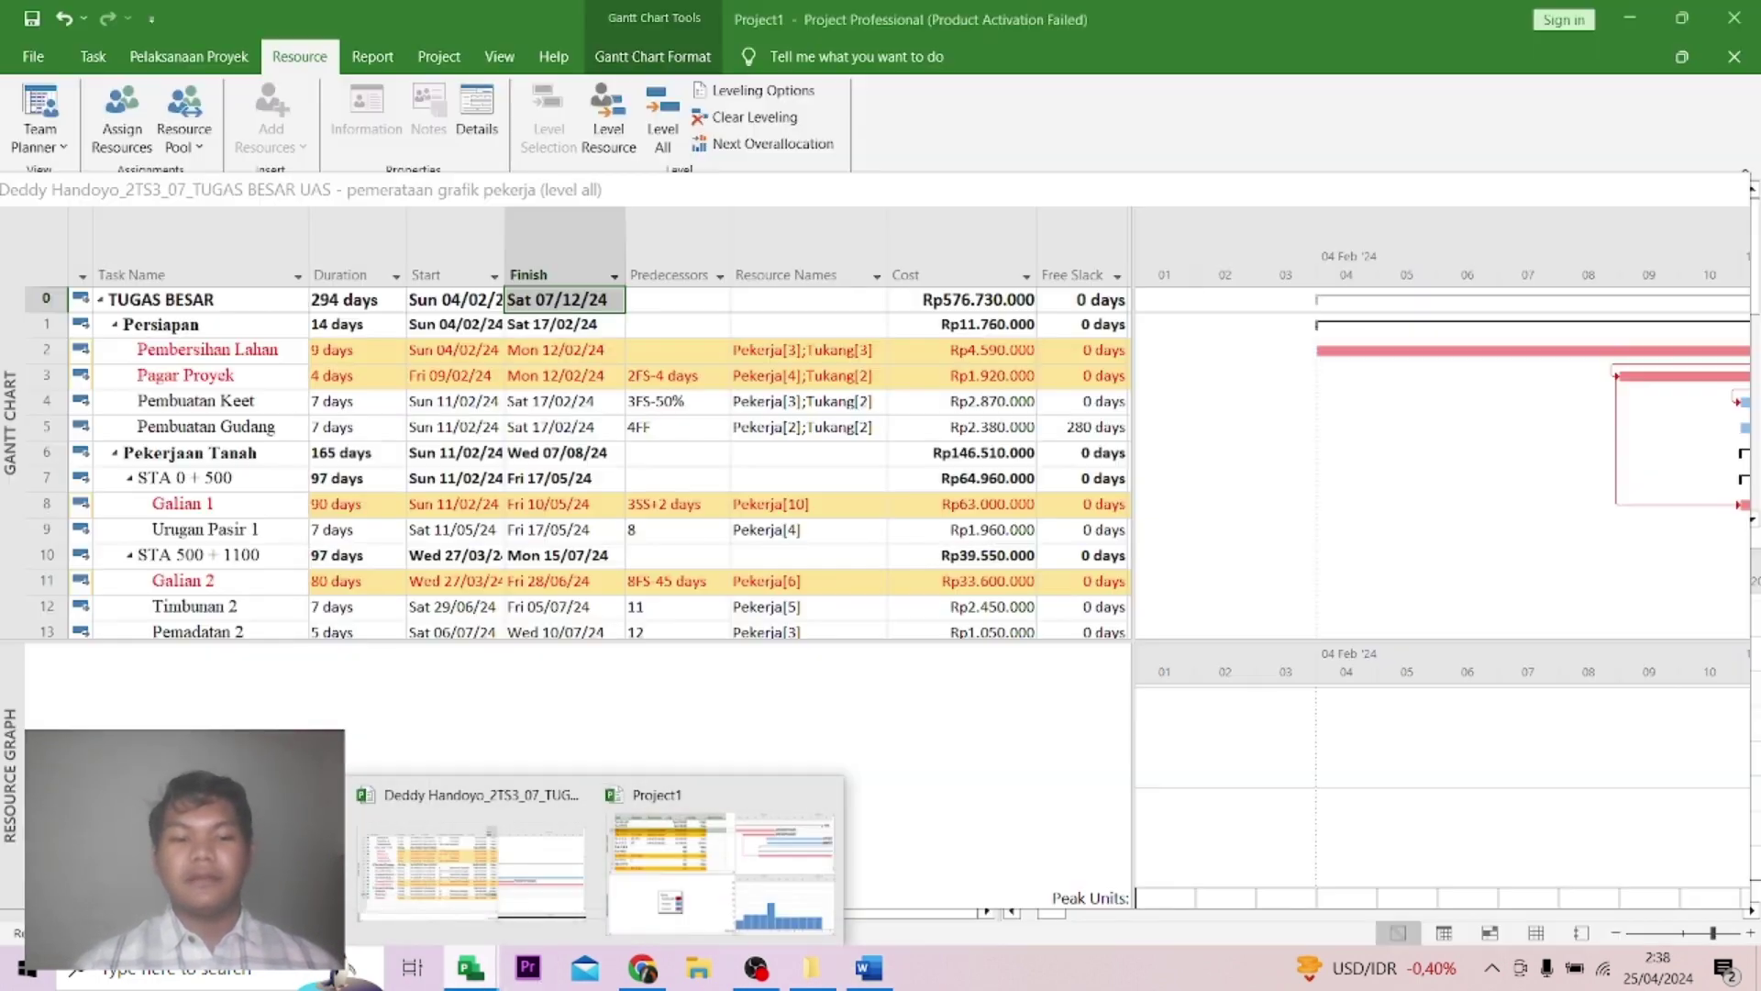
click(395, 885)
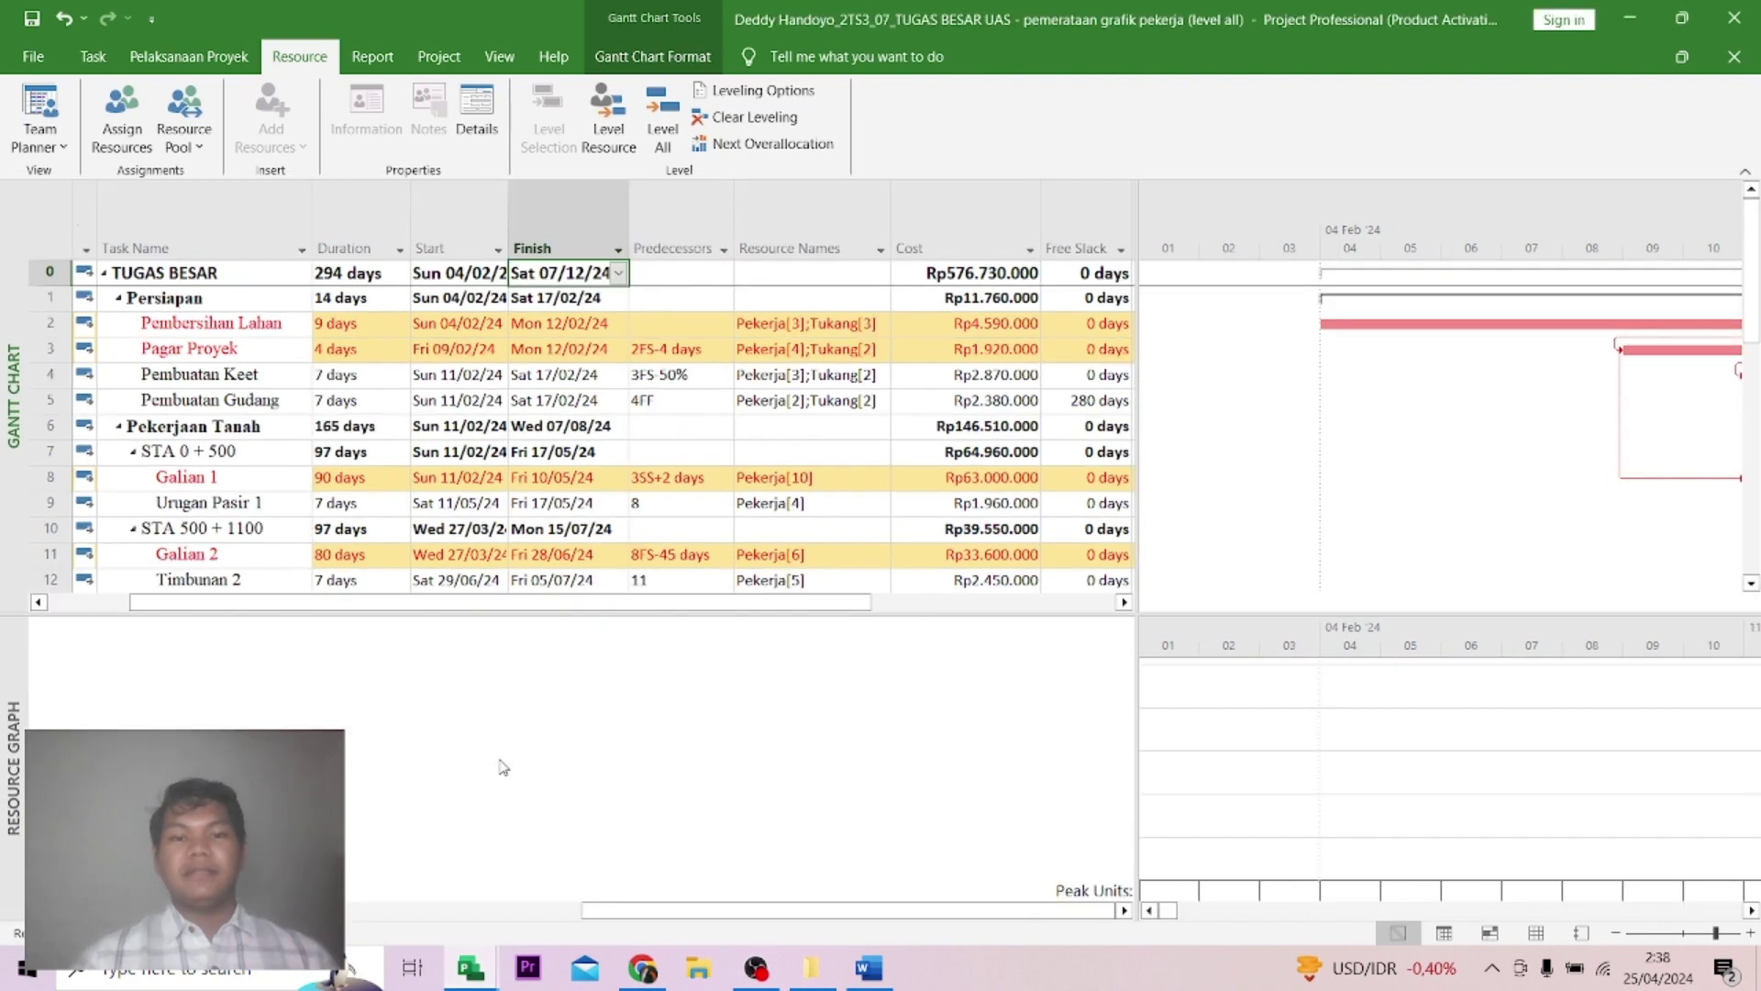